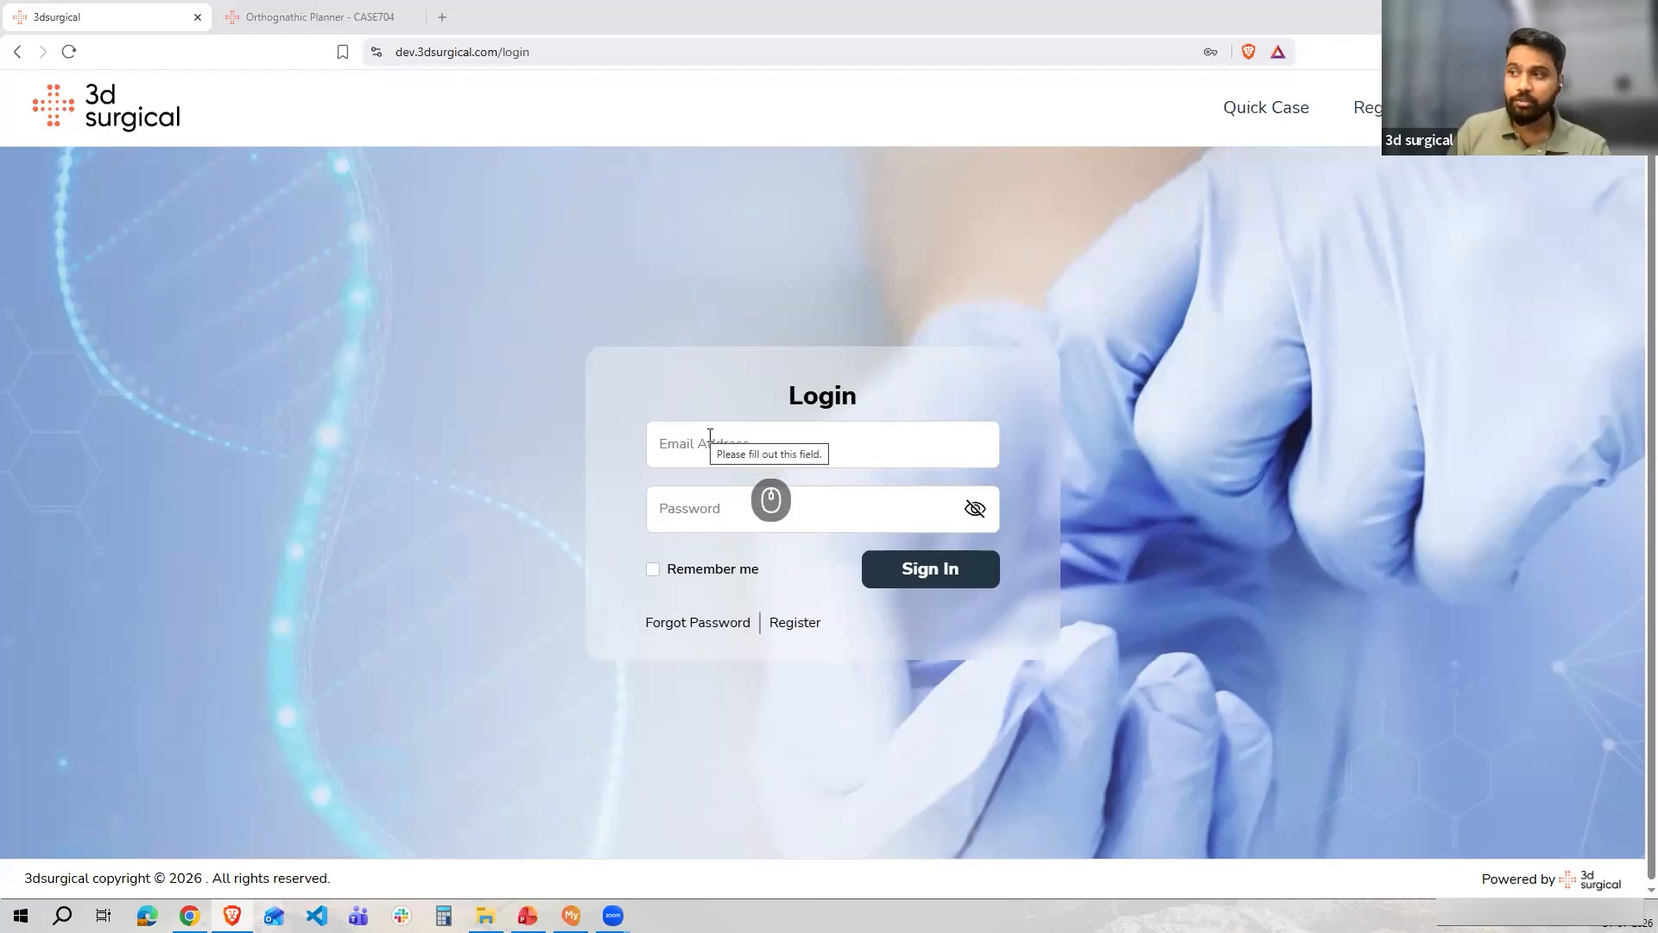
Sign in to the portal with the account e-mail address and password
left_click(710, 435)
left_click(829, 499)
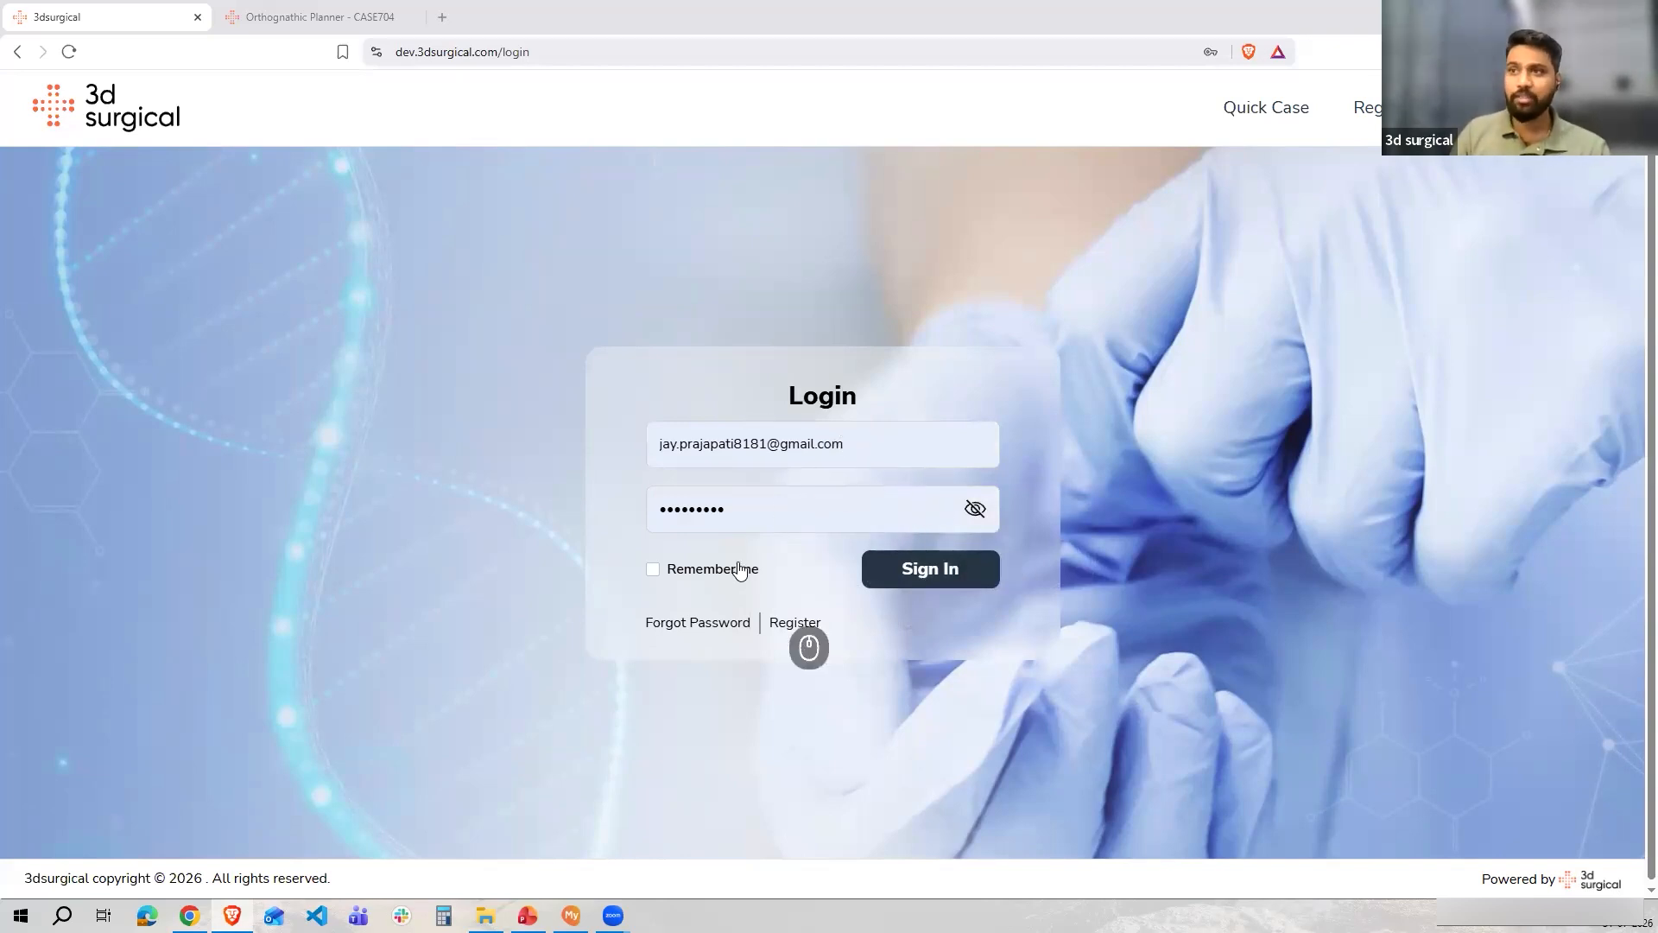
left_click(896, 565)
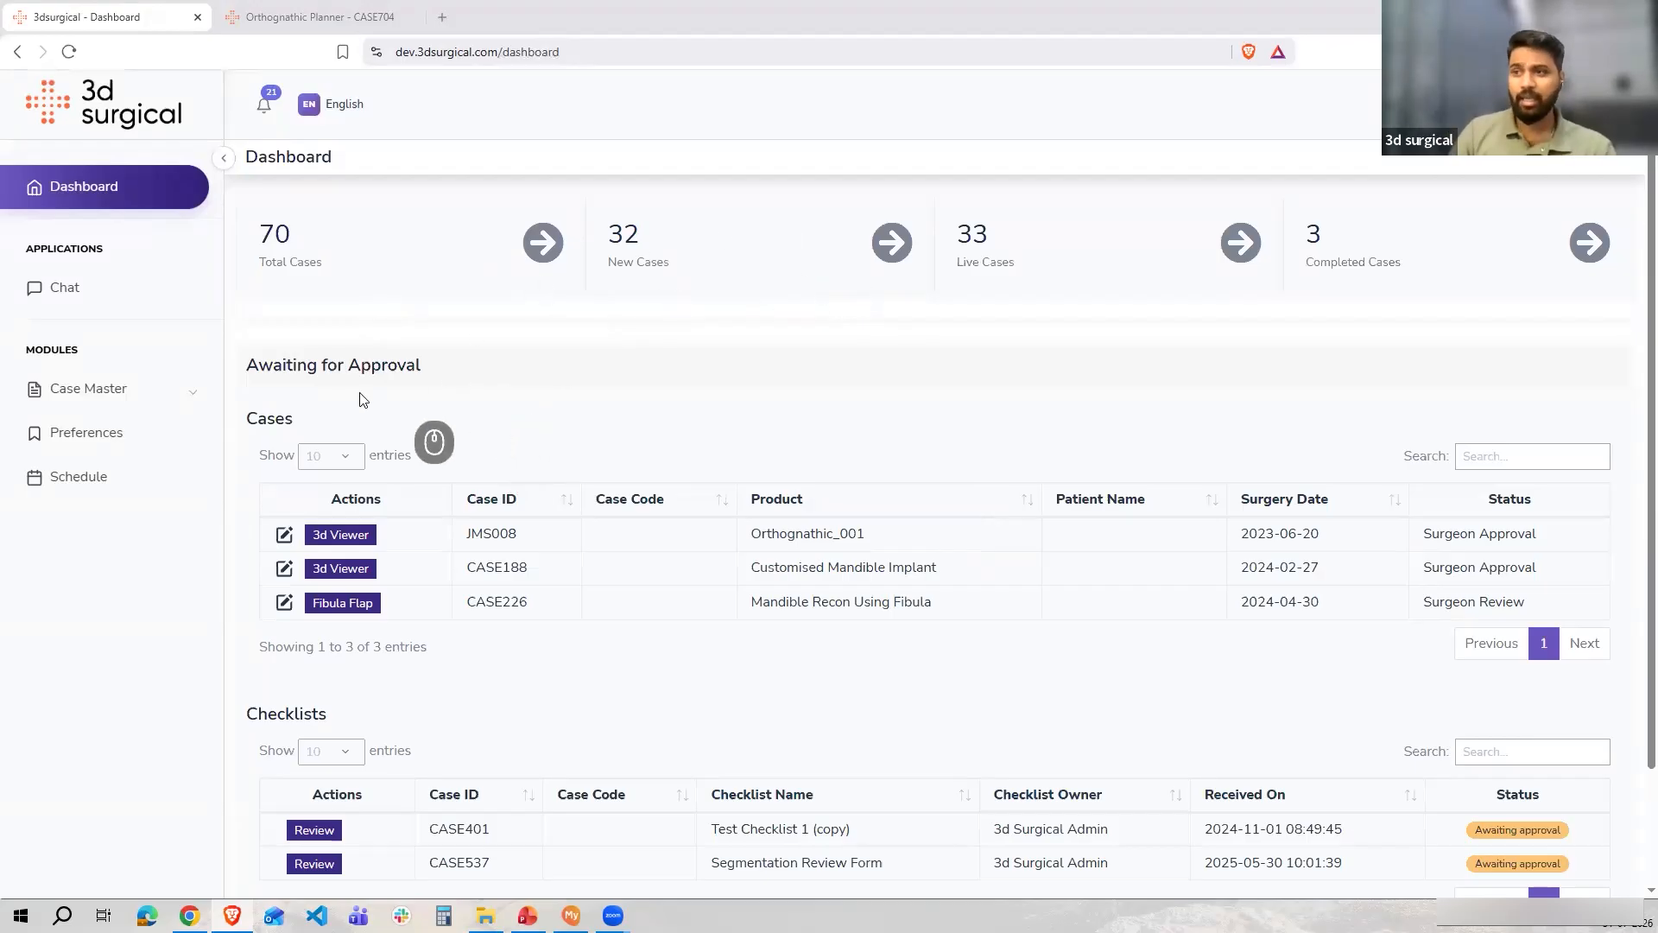
Open the form for adding a new case under Case Master
scroll(314, 315, "down", 1)
left_click_drag(432, 287, 273, 280)
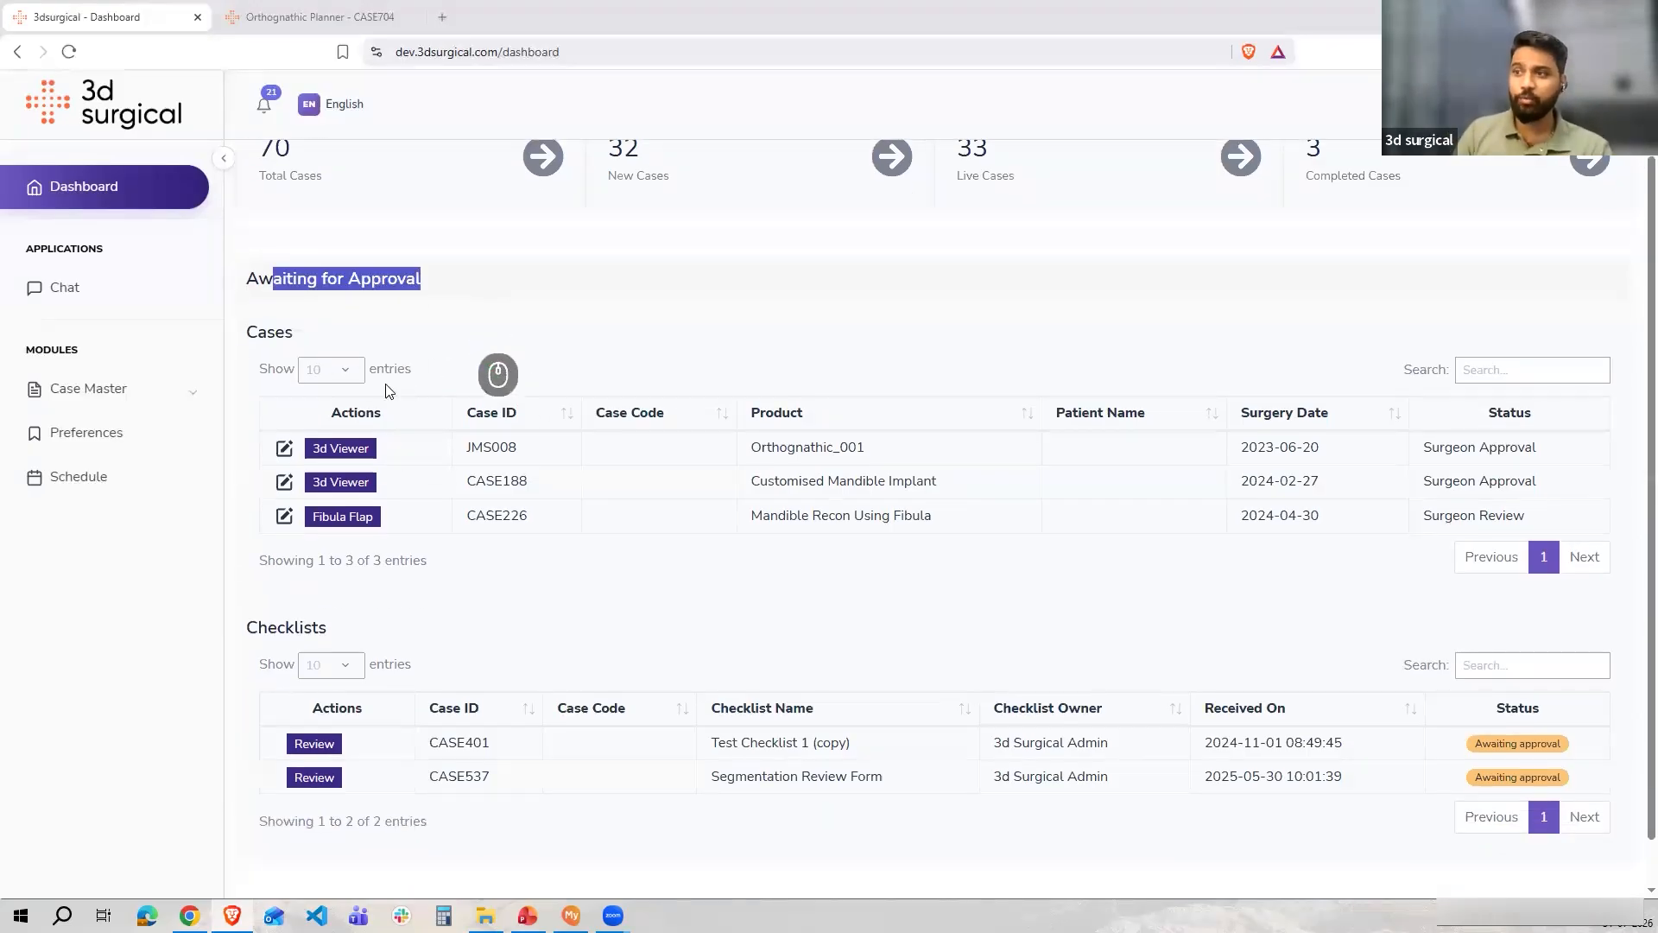
left_click(99, 386)
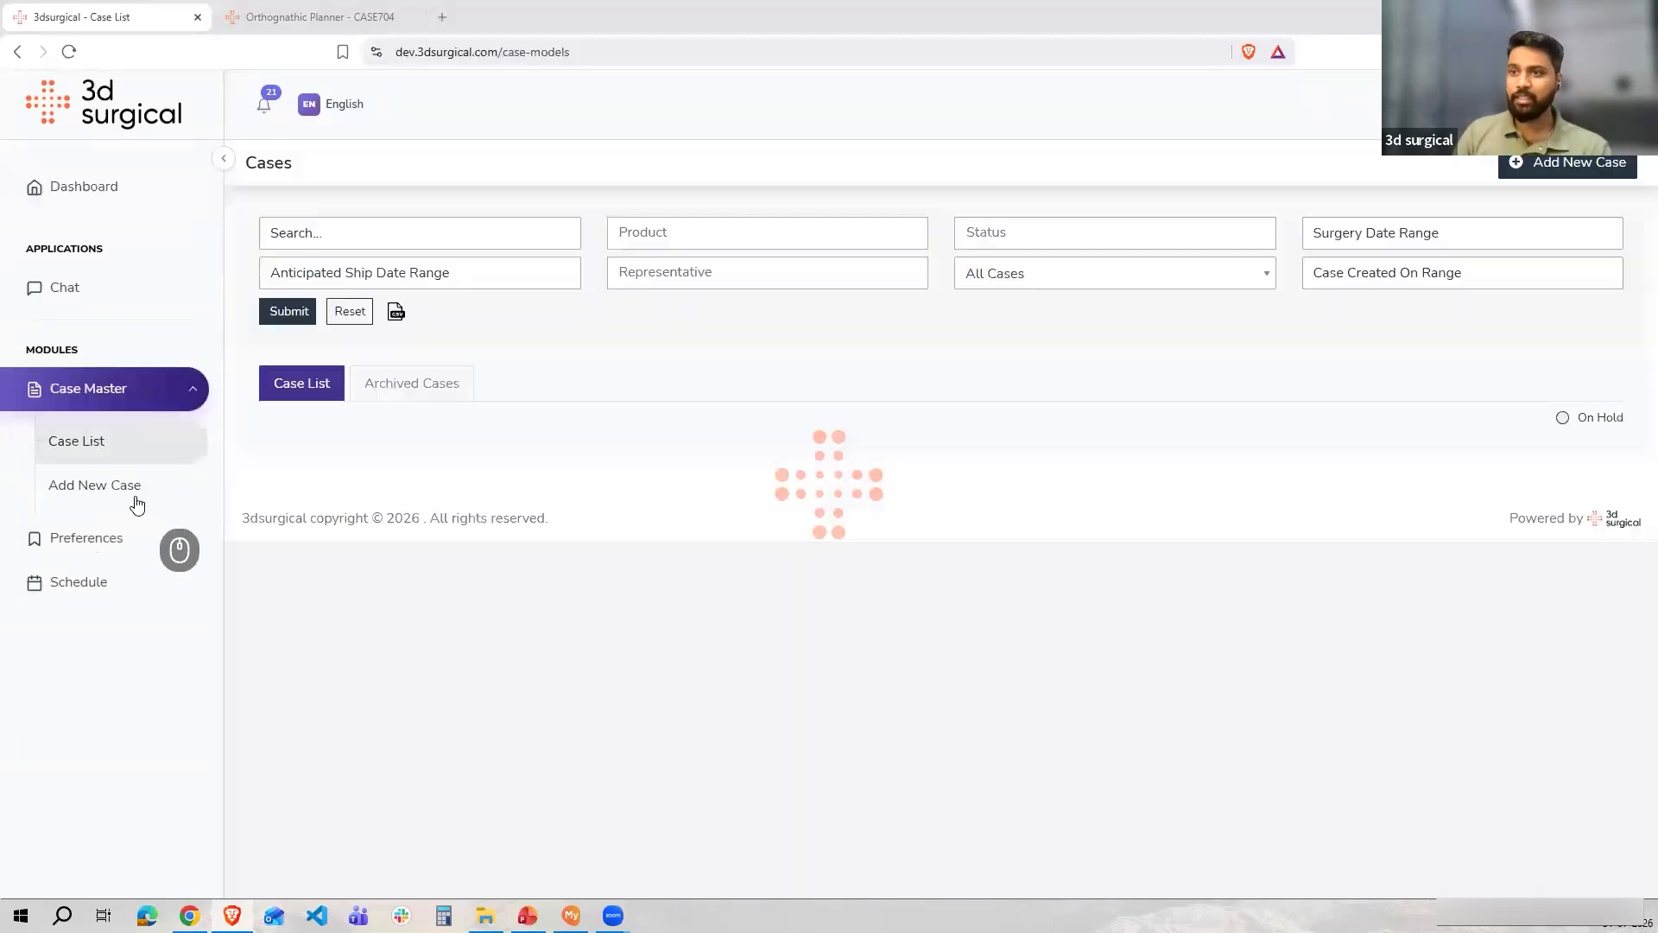
left_click(88, 486)
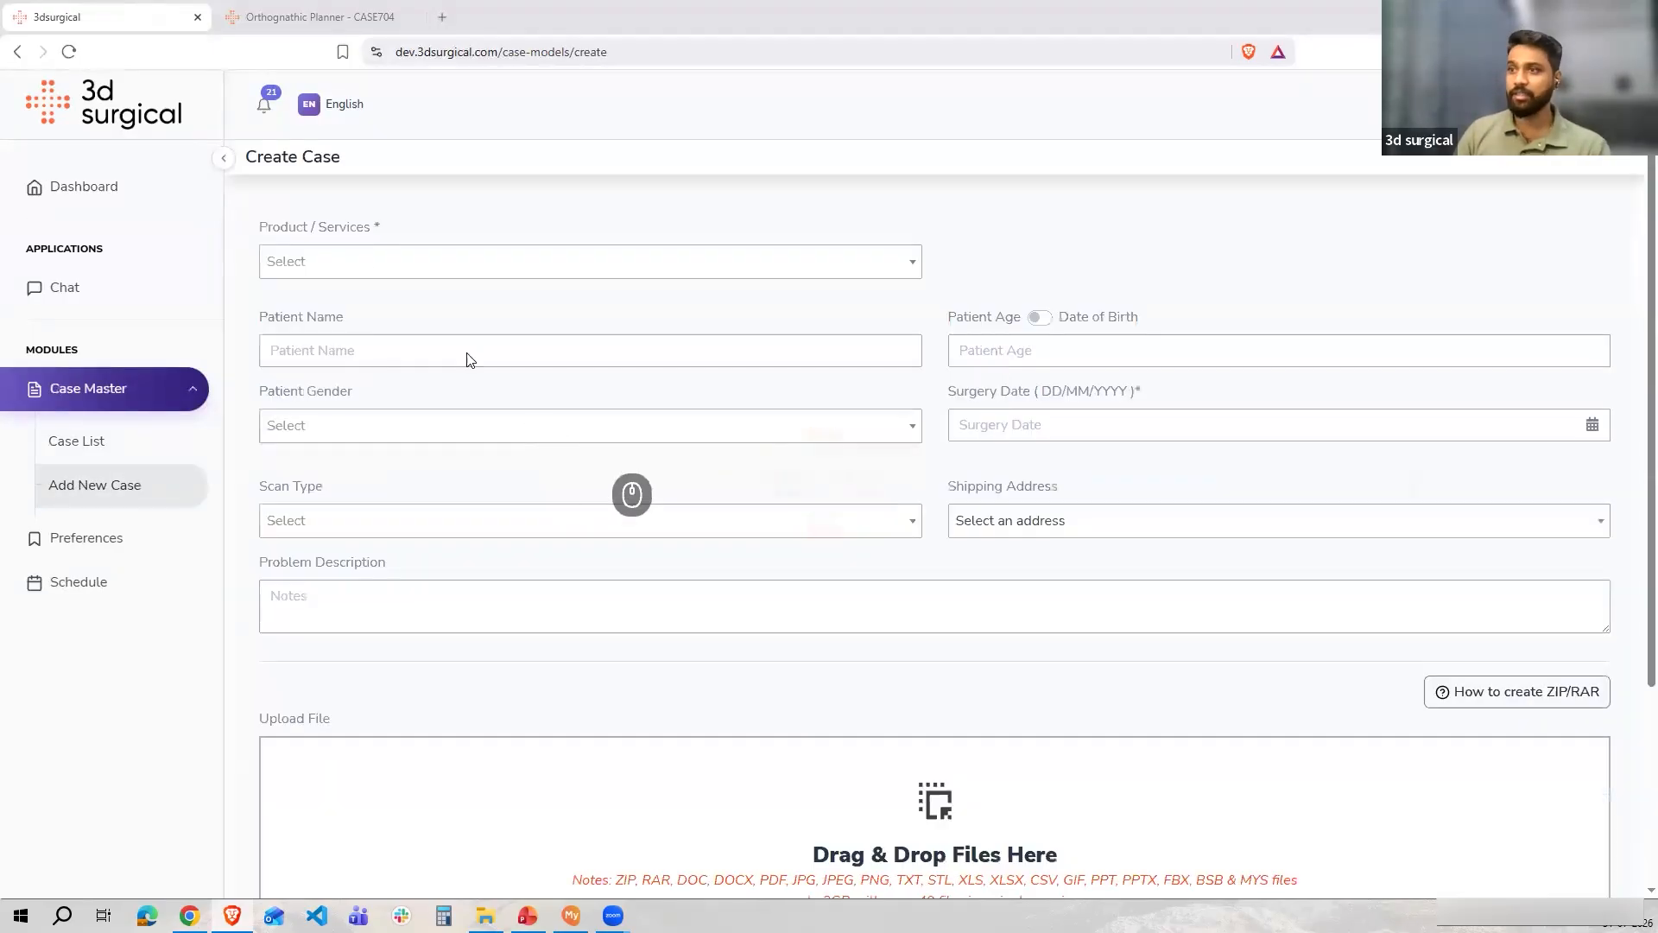
Select Orthognathic as the product, with the Planning with Splint scope
left_click(354, 262)
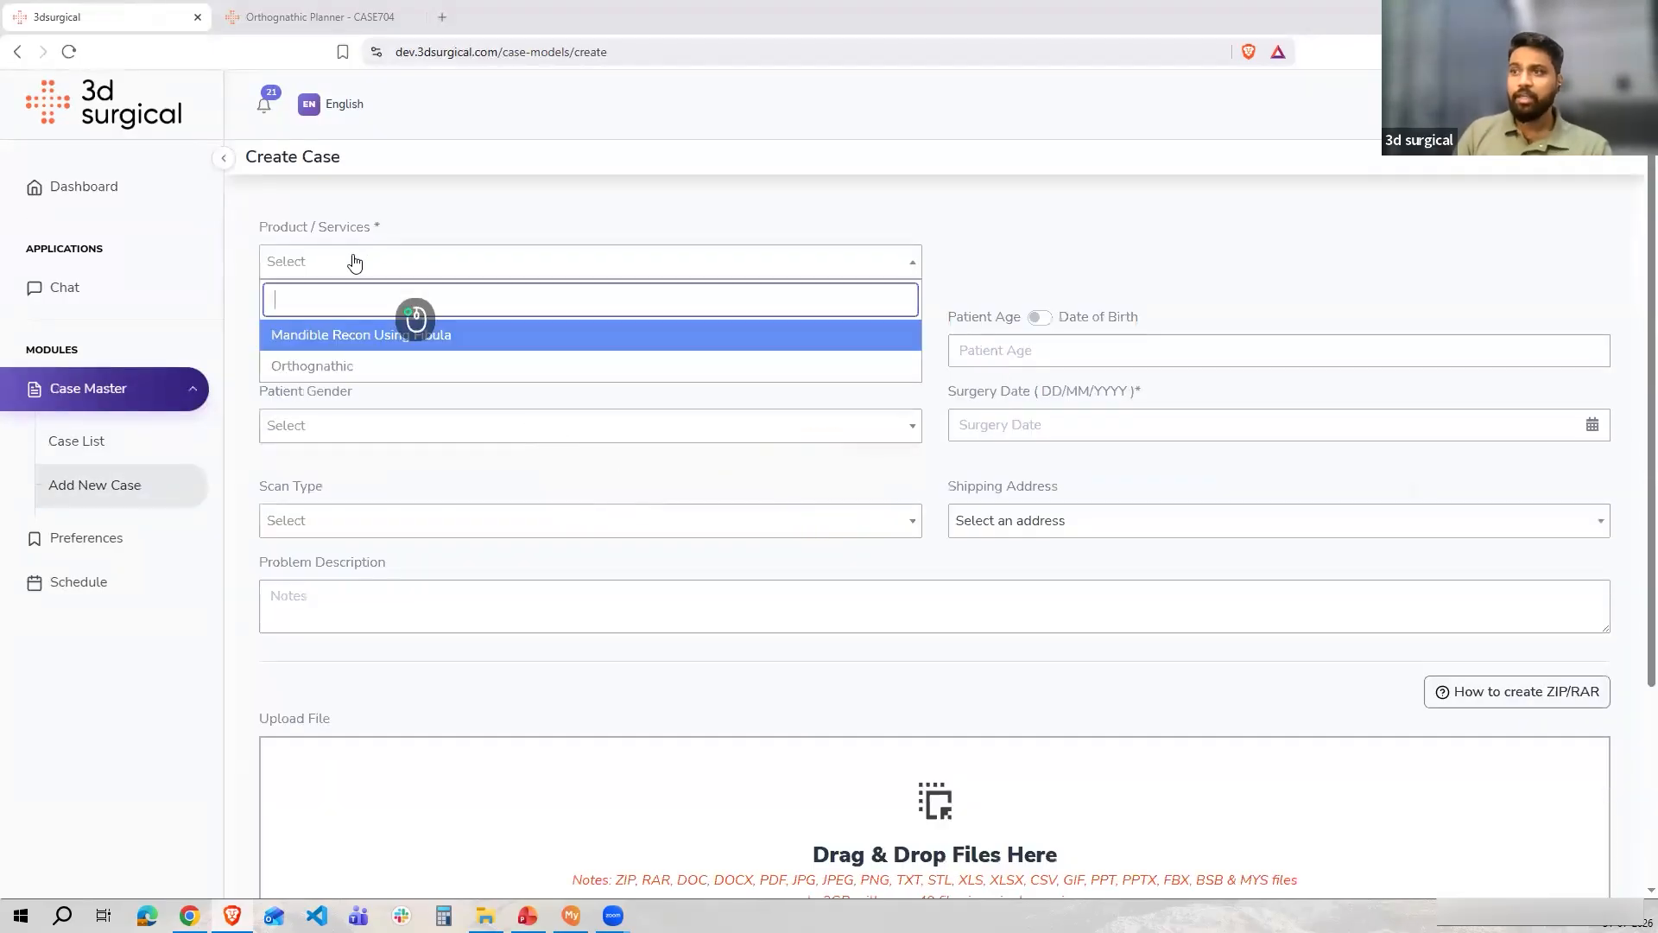
left_click(334, 368)
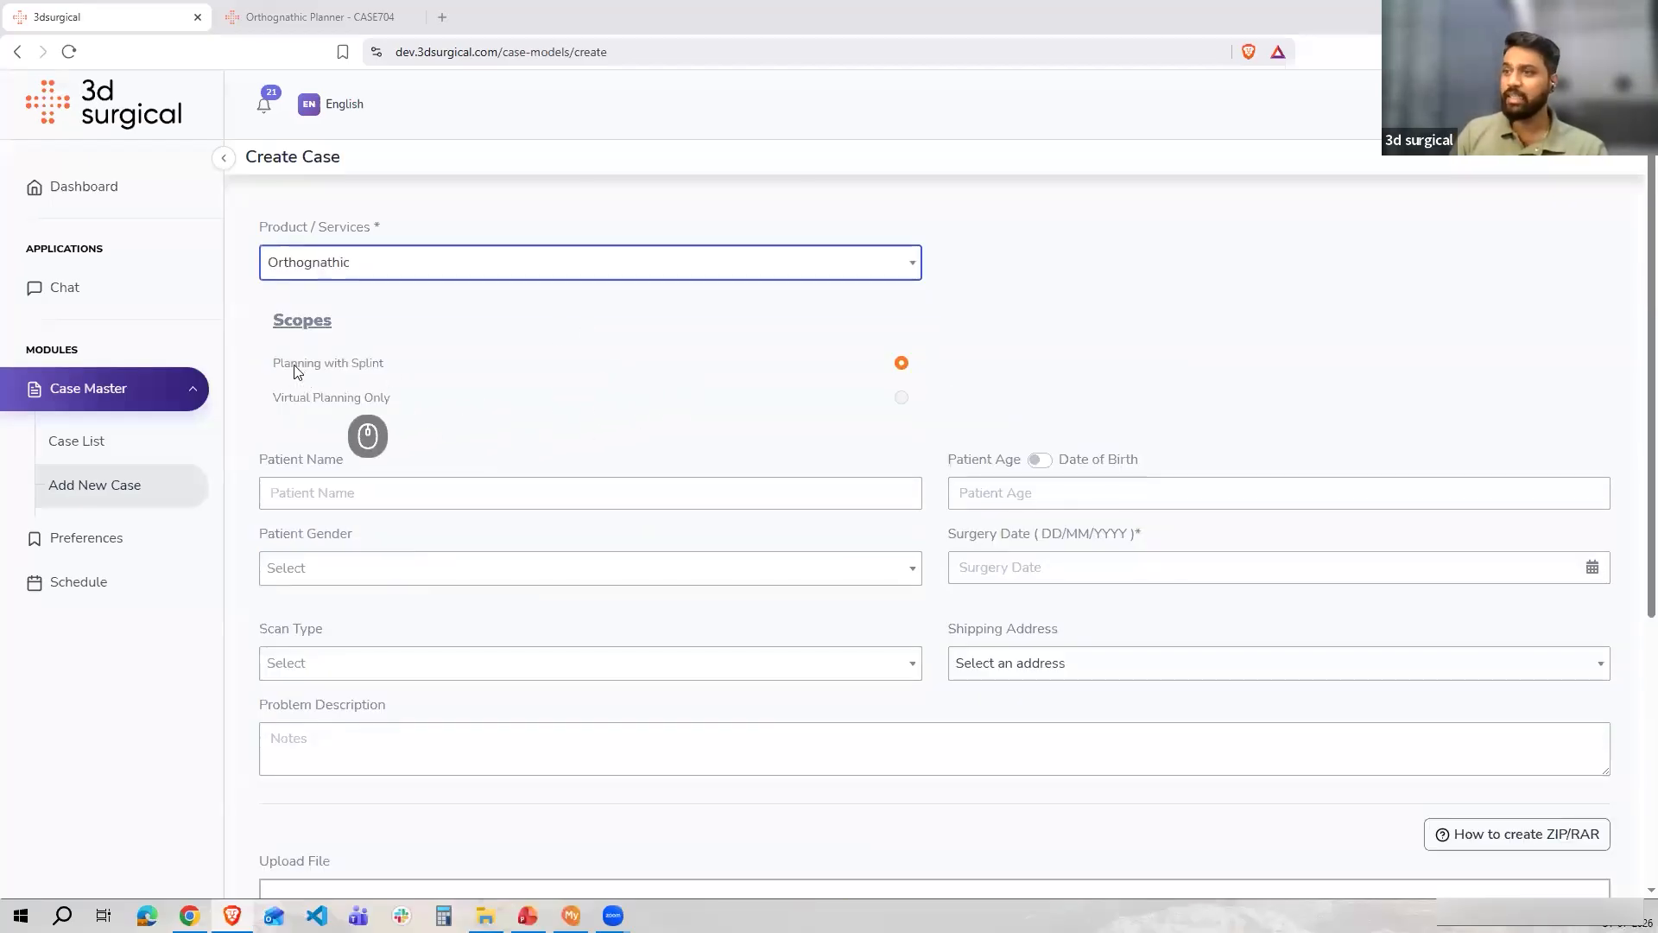
triple_click(369, 367)
left_click(488, 396)
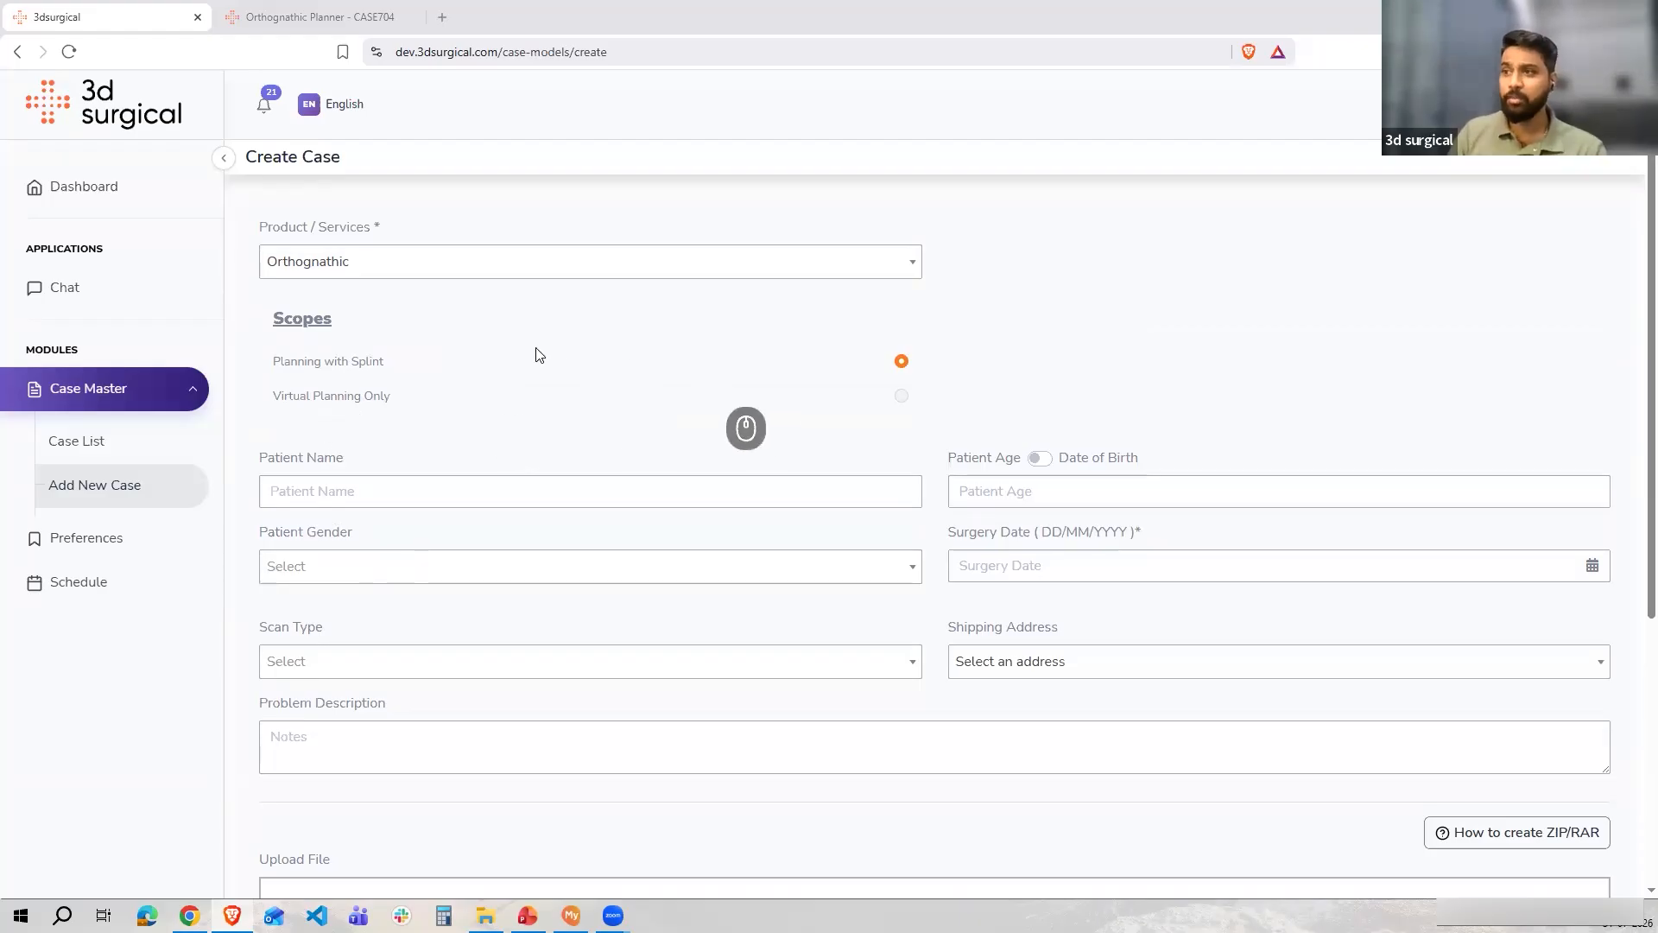
Fill in the patient name as Test Name and the patient age as 35
scroll(400, 386, "down", 1)
left_click(391, 407)
left_click(408, 447)
left_click(1036, 409)
type("35")
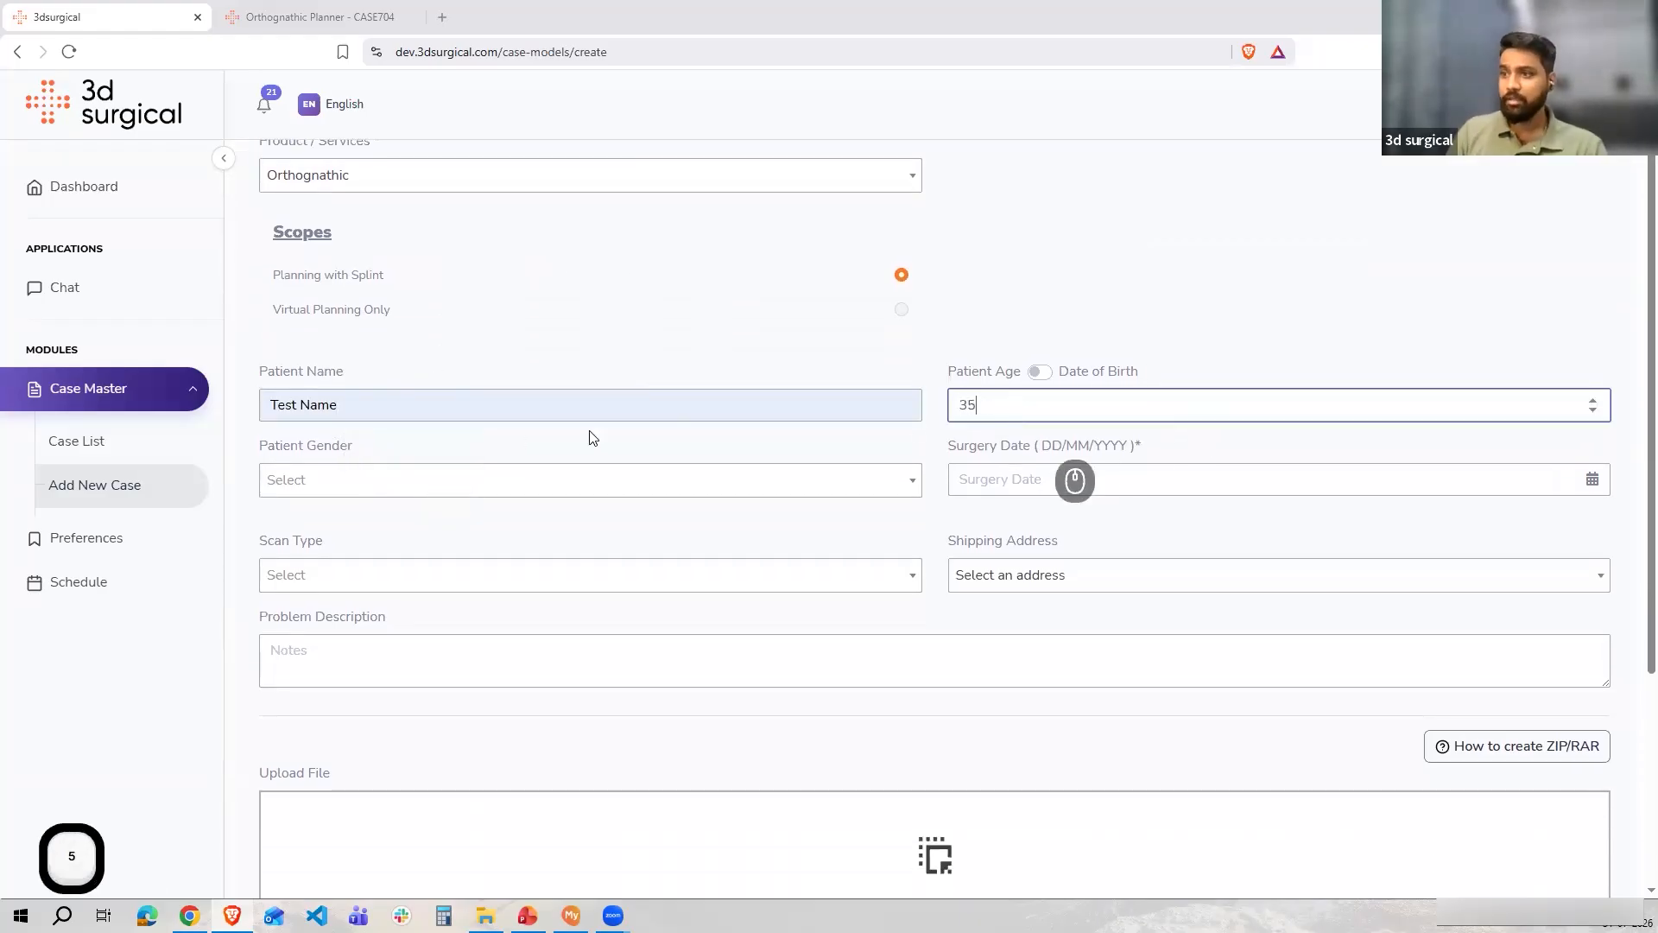
Set the patient gender to Male and the surgery date to 12/08/2026
left_click(423, 490)
left_click(407, 551)
left_click(1023, 479)
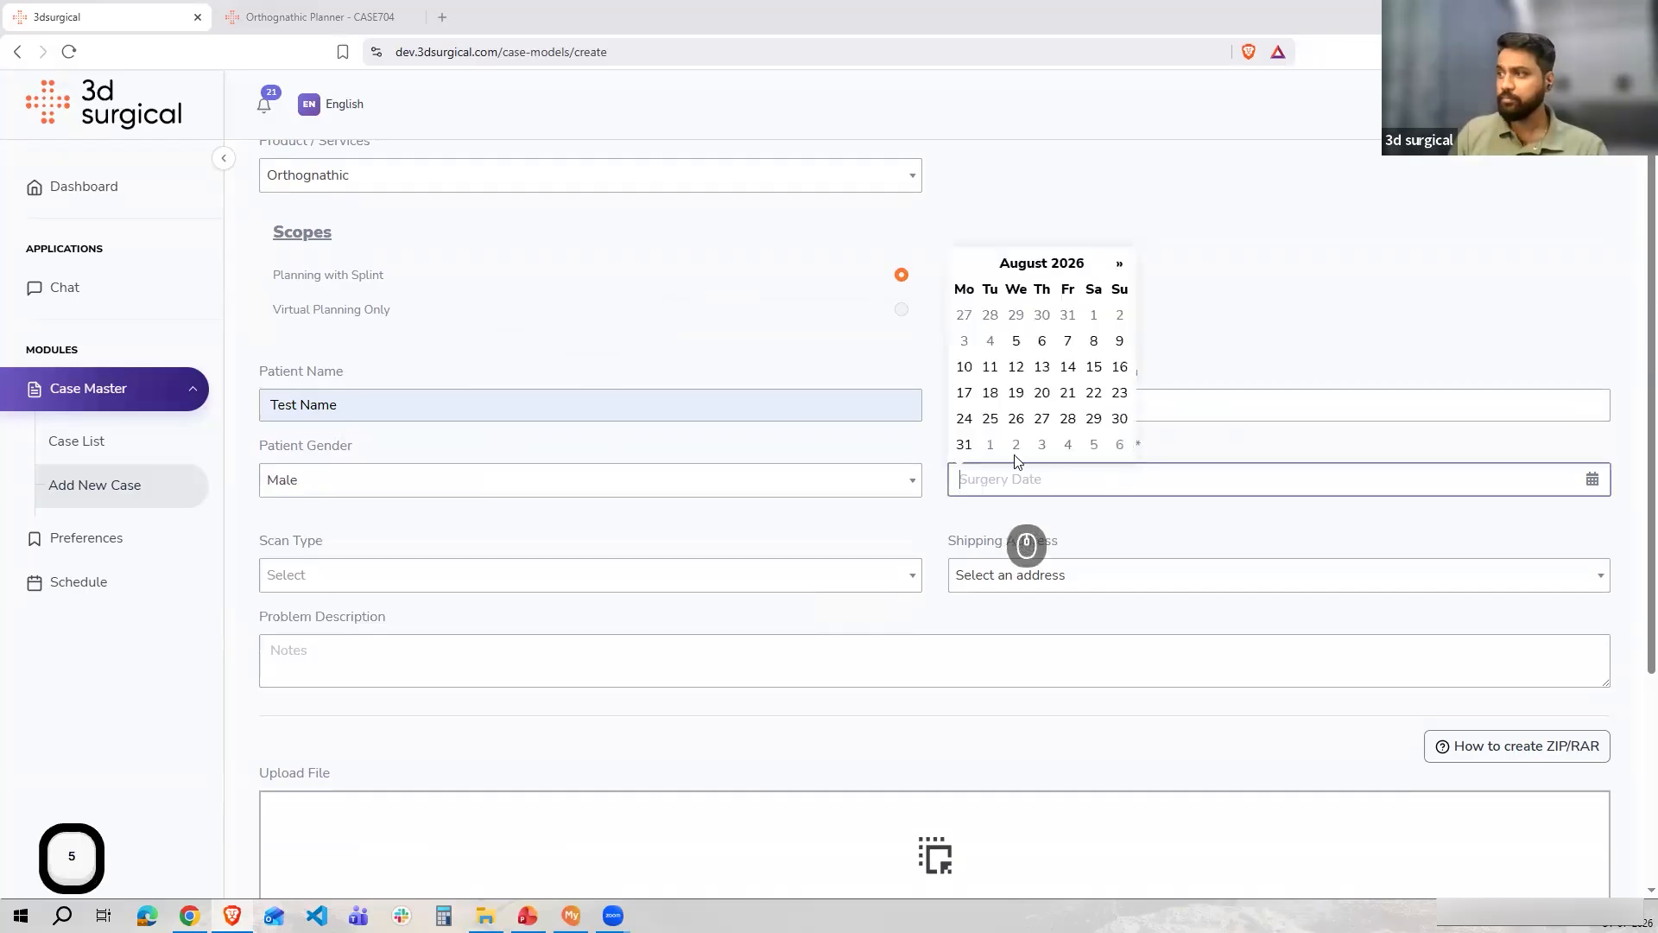
left_click(1016, 367)
Choose CBCT as the scan type and Hospital A as the shipping address
scroll(459, 490, "down", 3)
left_click(364, 321)
left_click(337, 449)
left_click(1114, 316)
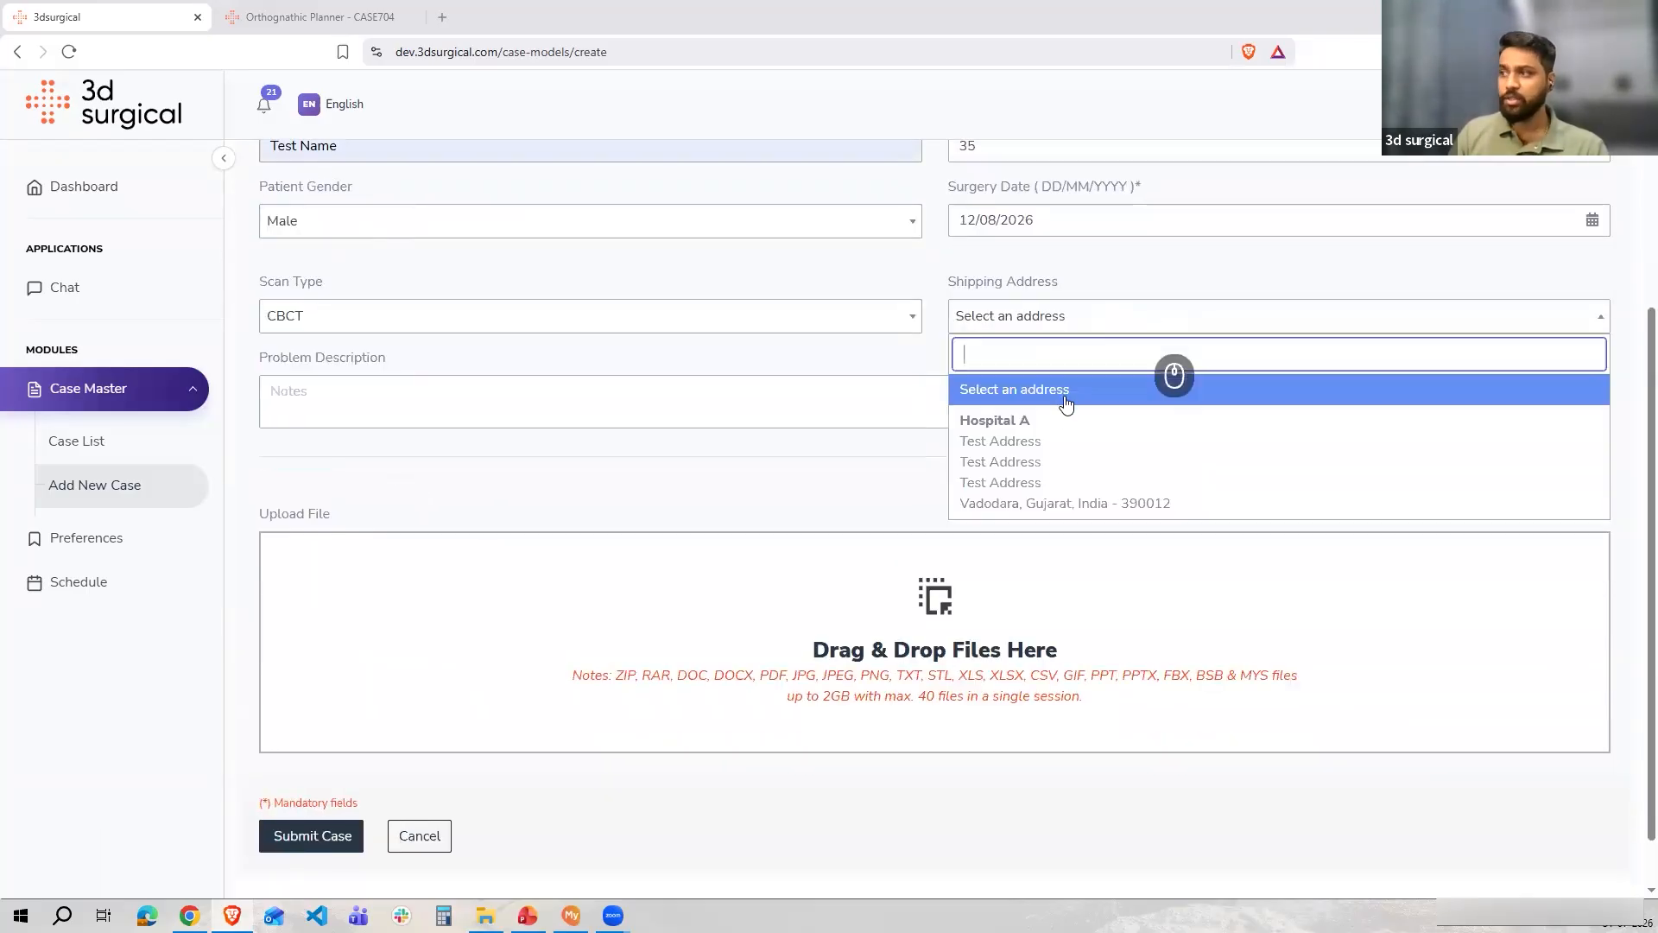
left_click(993, 467)
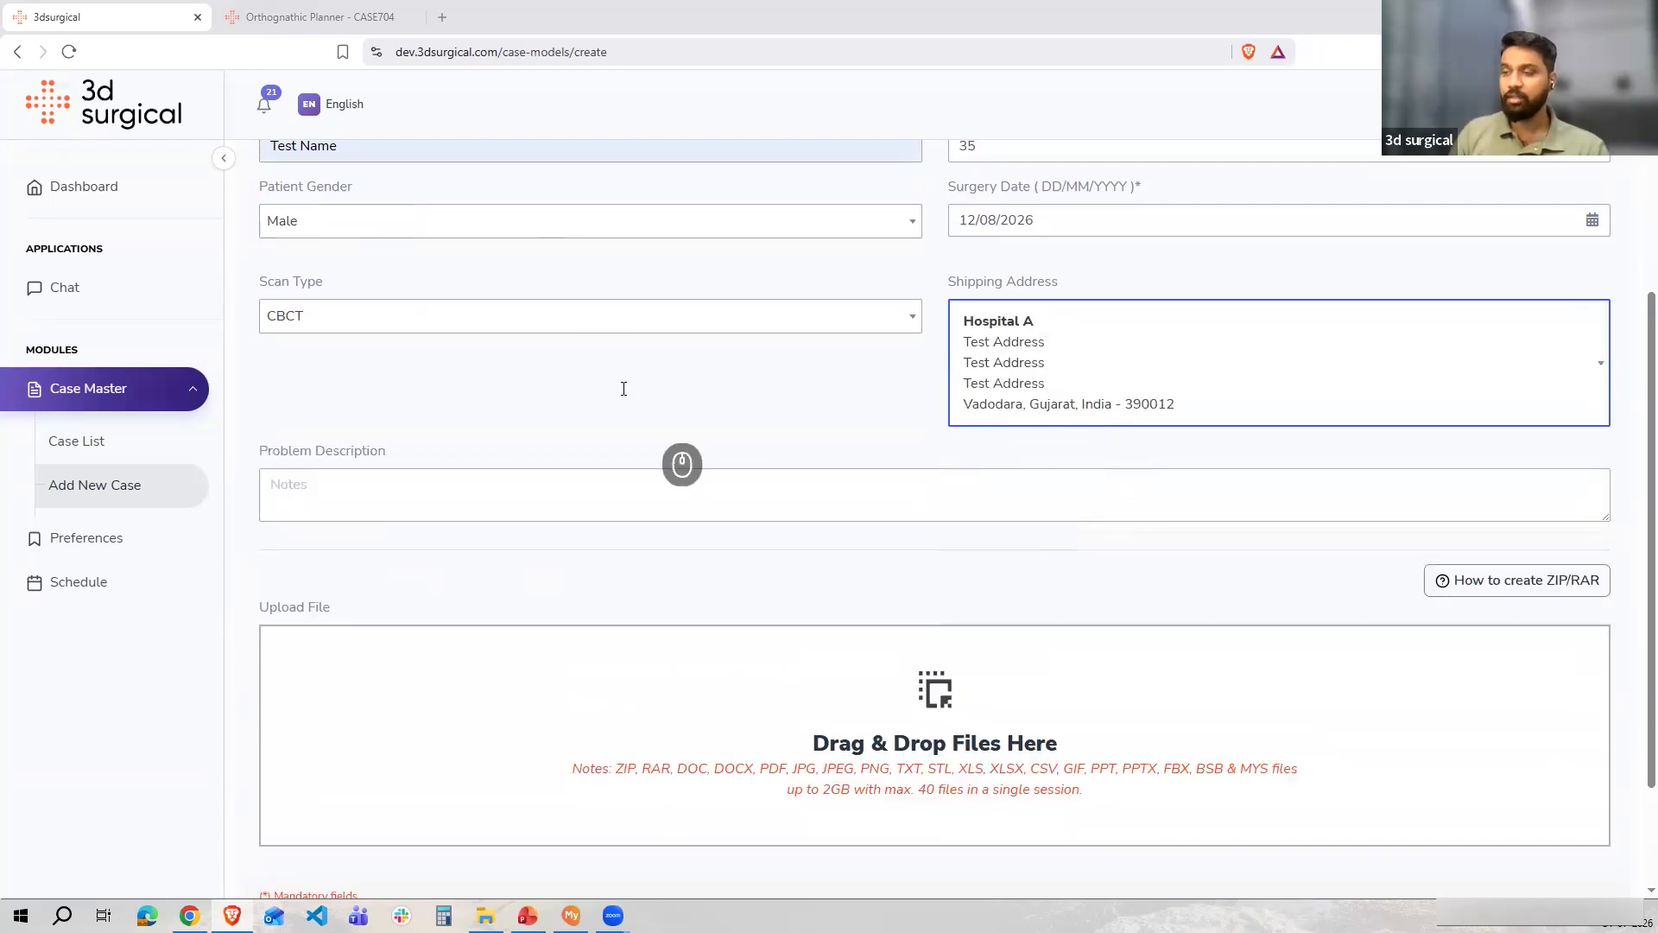
Enter "Lefort I and BSSO" as the problem description
scroll(682, 456, "down", 1)
scroll(604, 432, "down", 1)
left_click(447, 335)
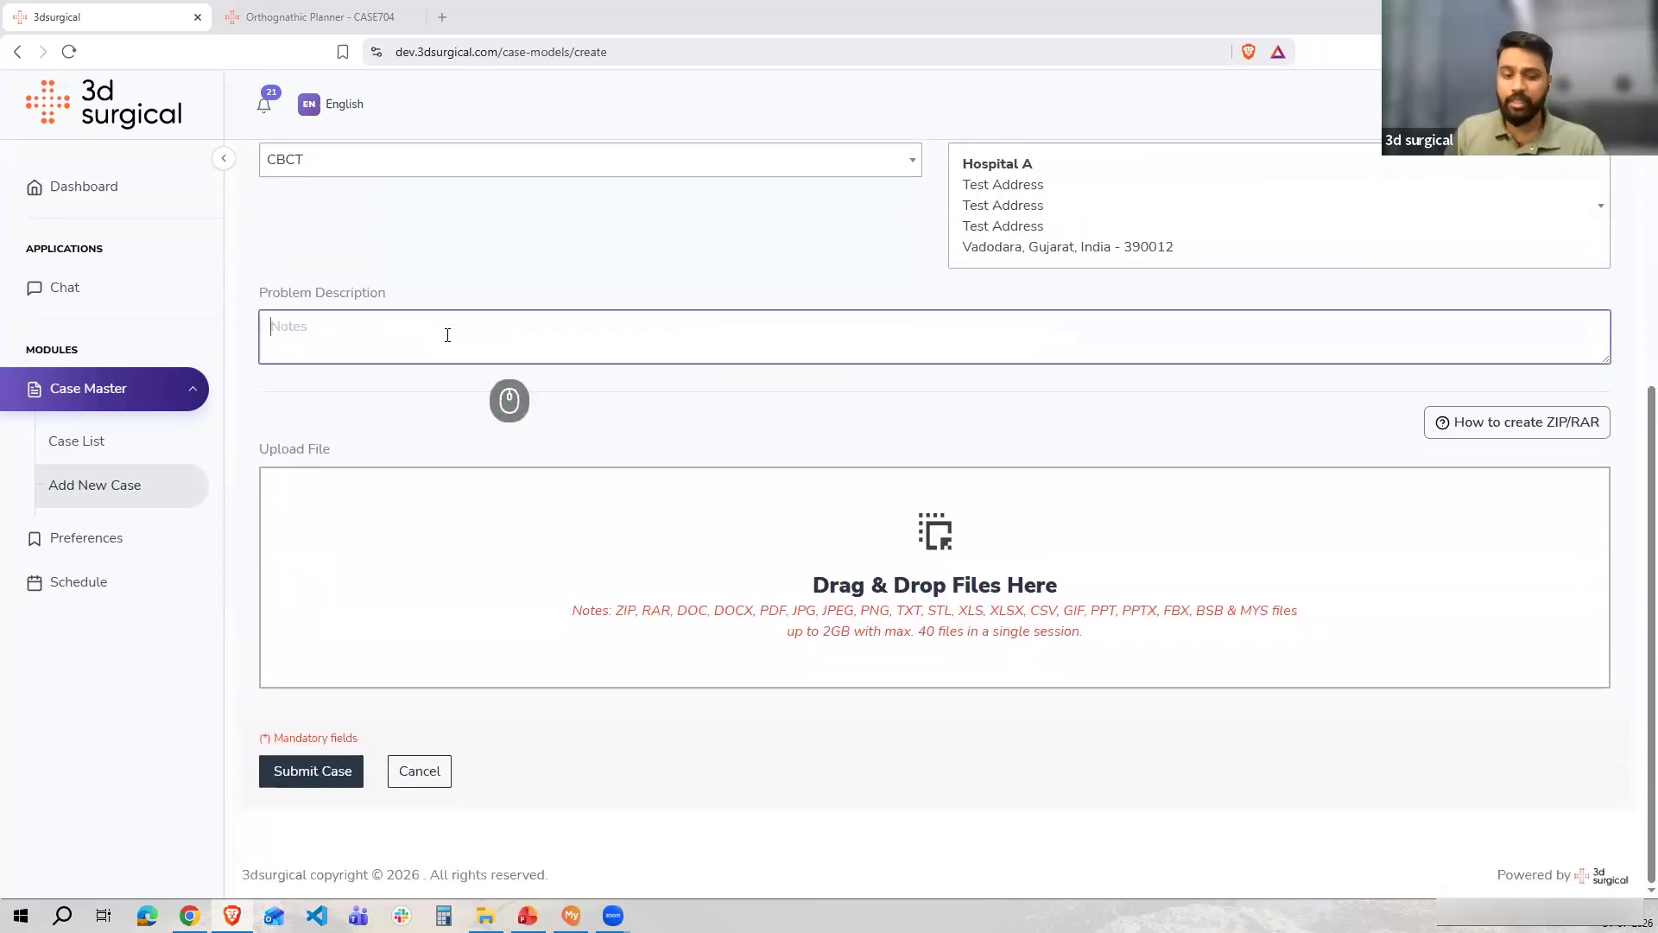
type("Lefor")
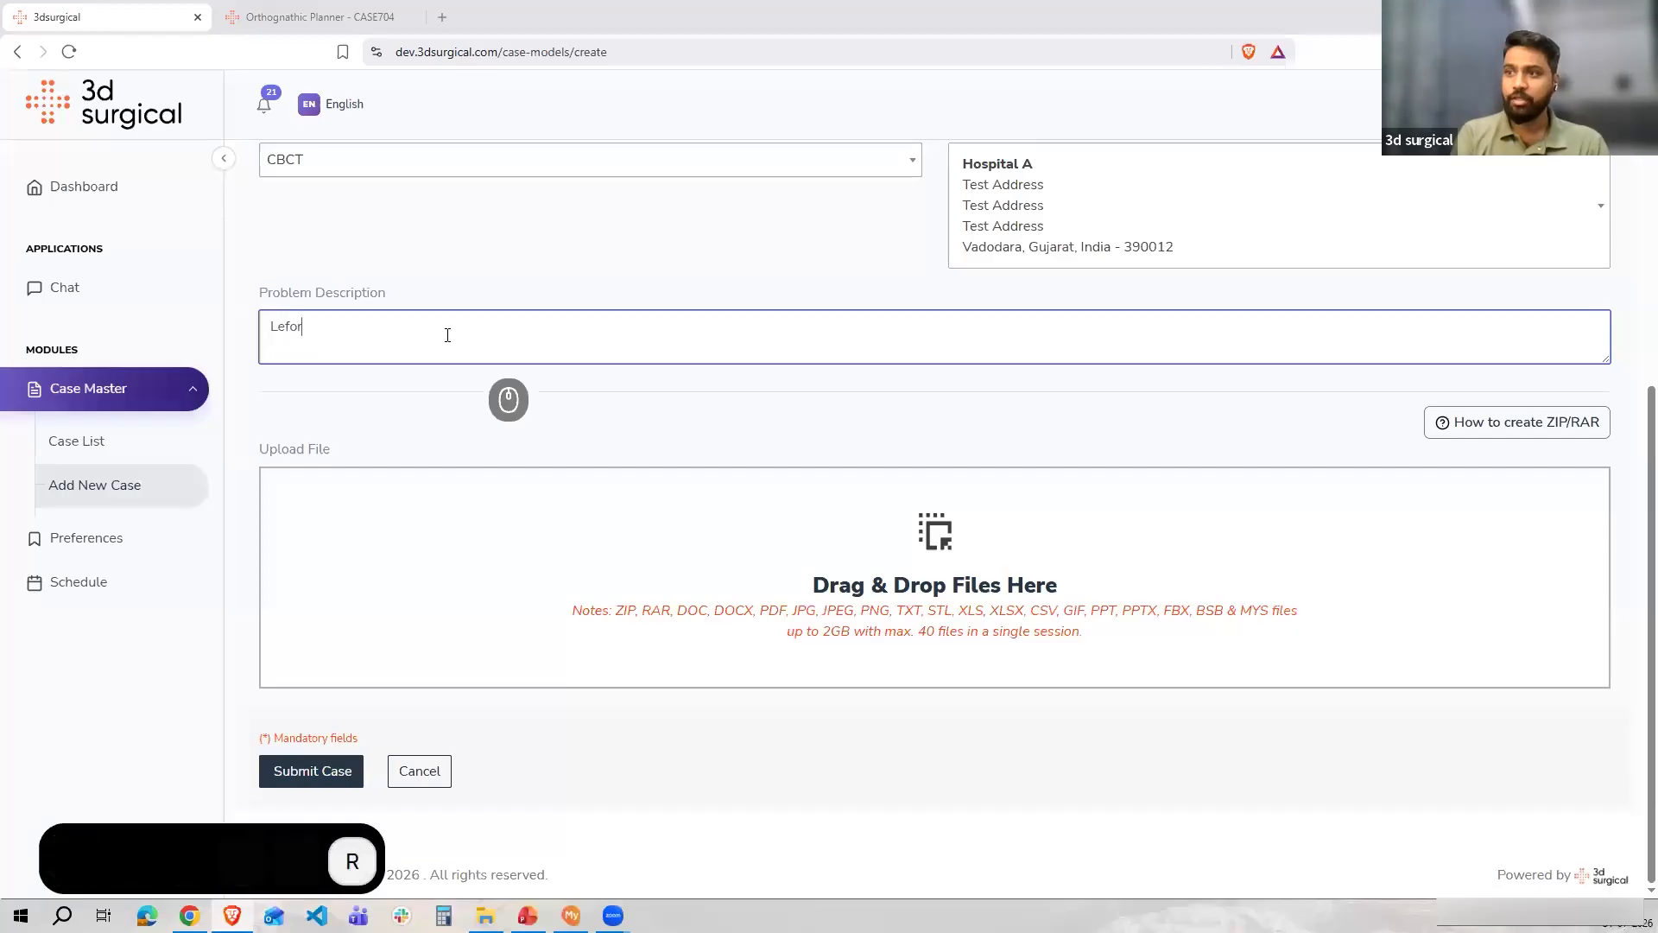
type("t I  a")
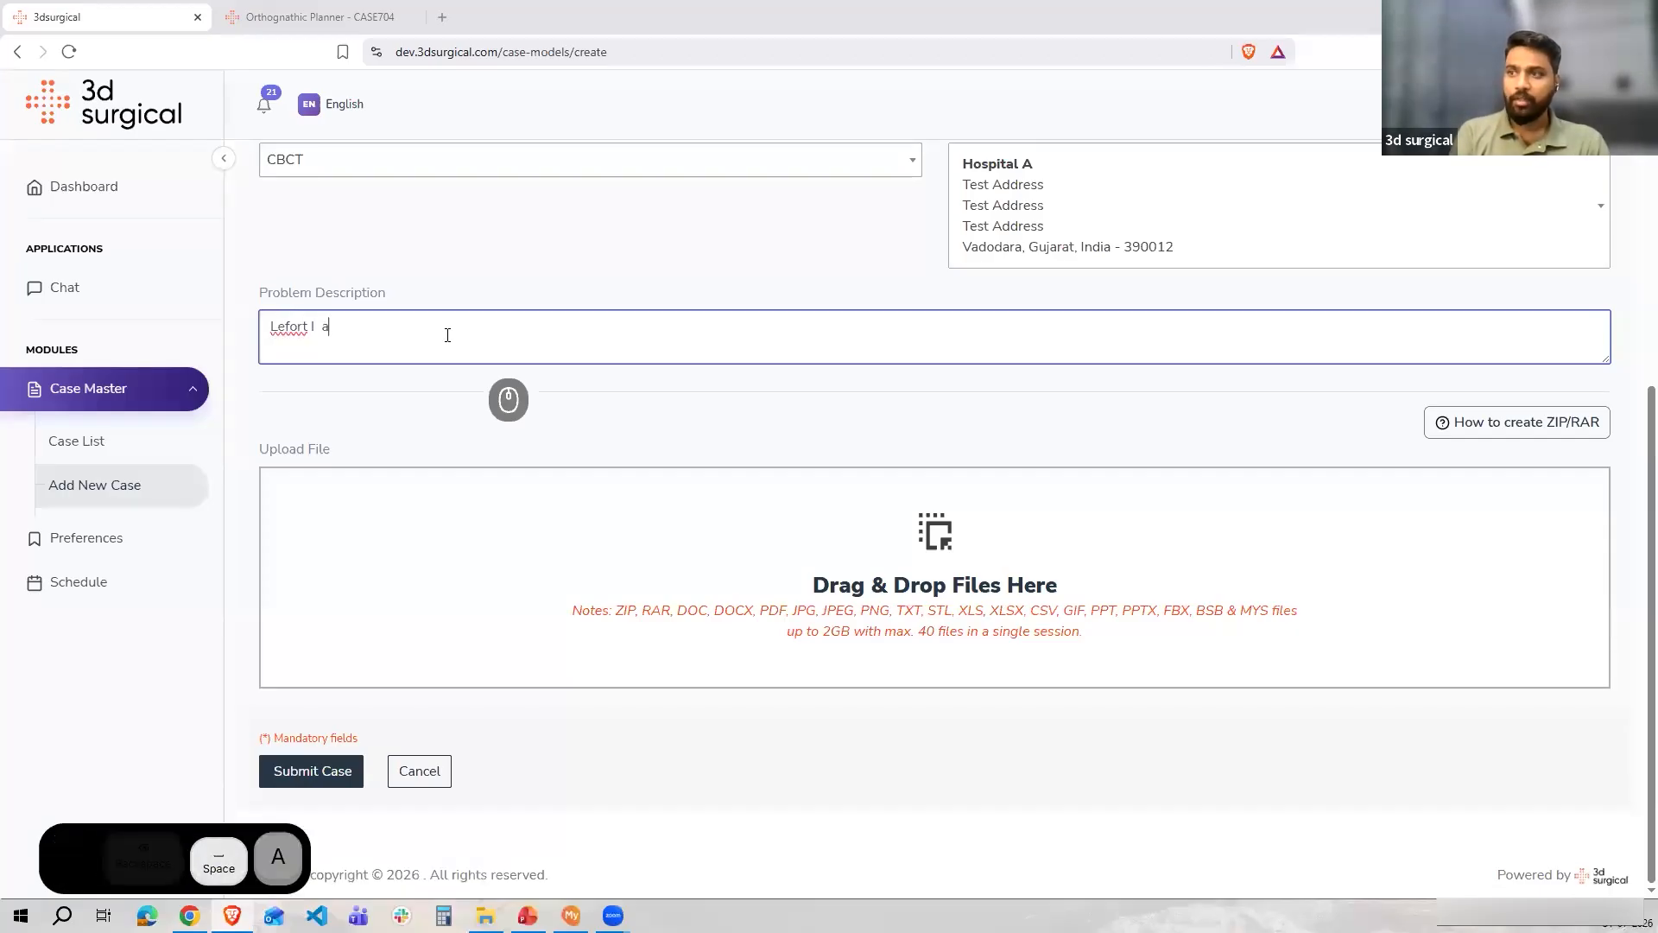
type("nd BSSO")
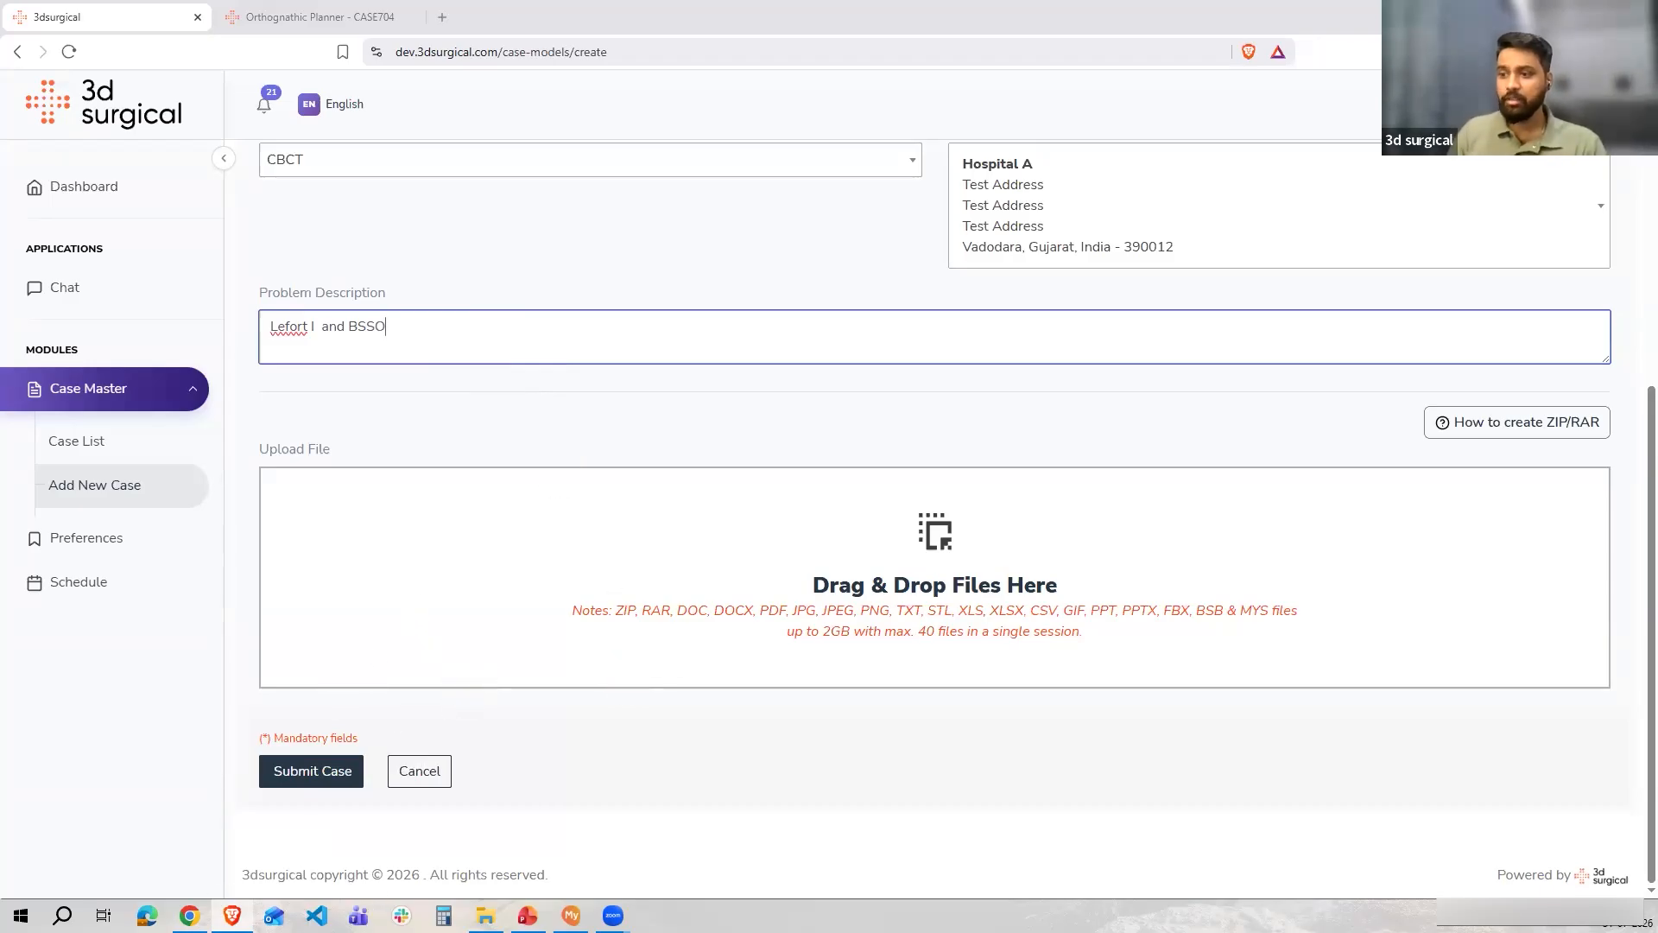
Add ScalarVolume_15.zip, LowerJaw.stl and UpperJaw.stl from the file explorer to the upload area
left_click(486, 916)
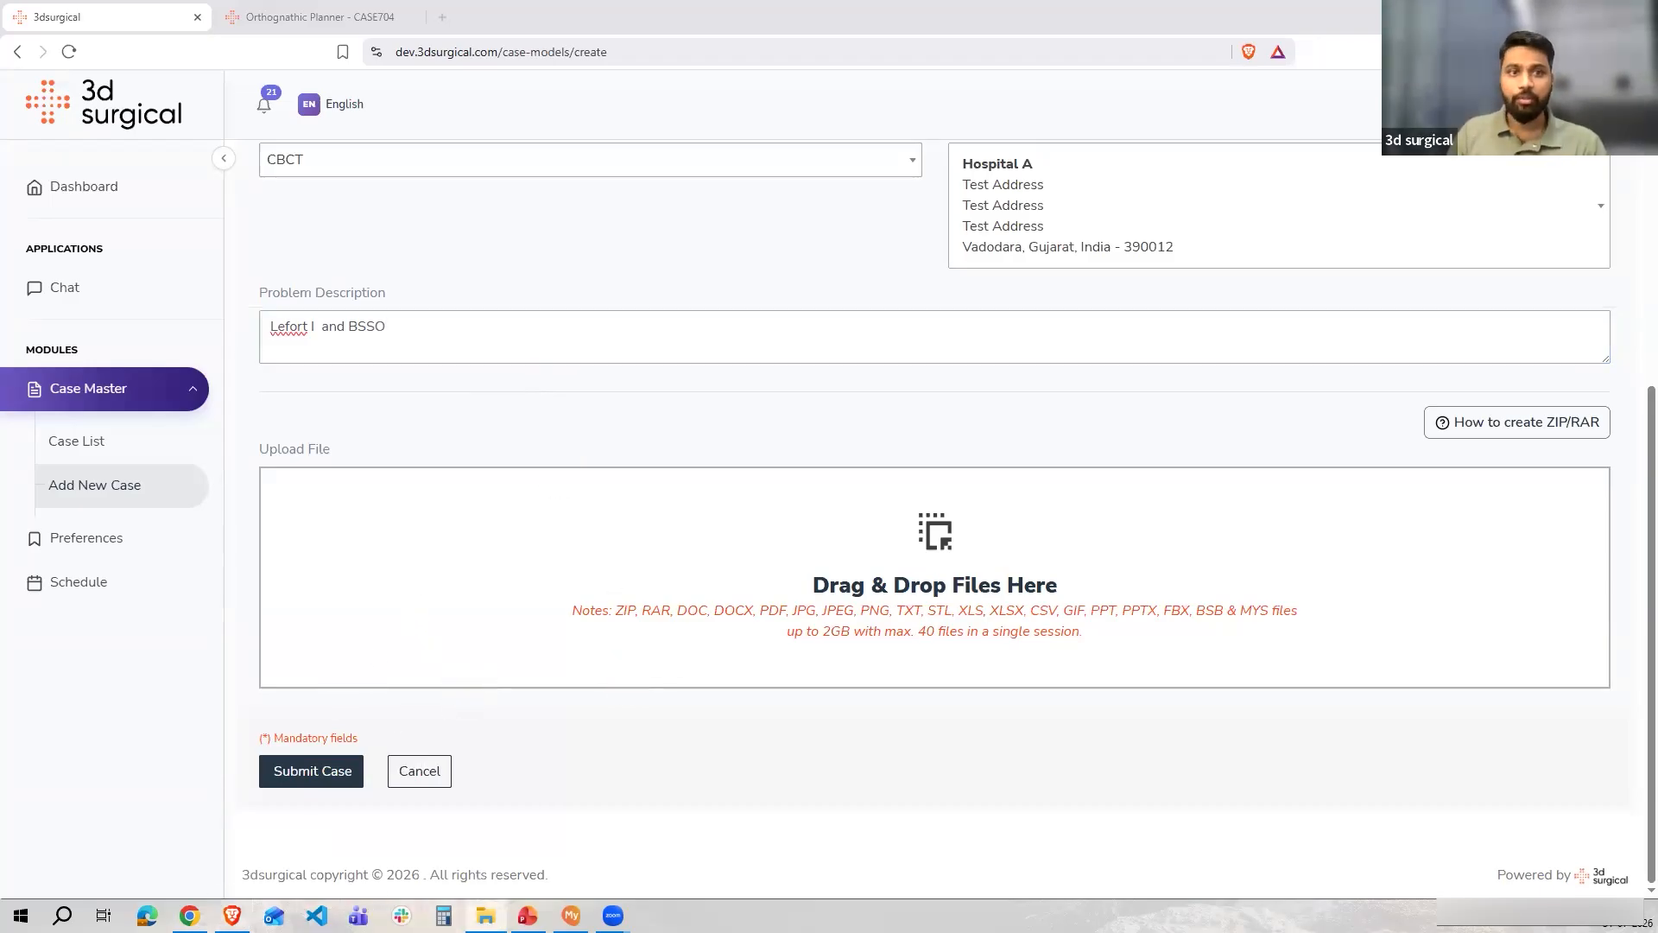
left_click_drag(829, 626, 869, 593)
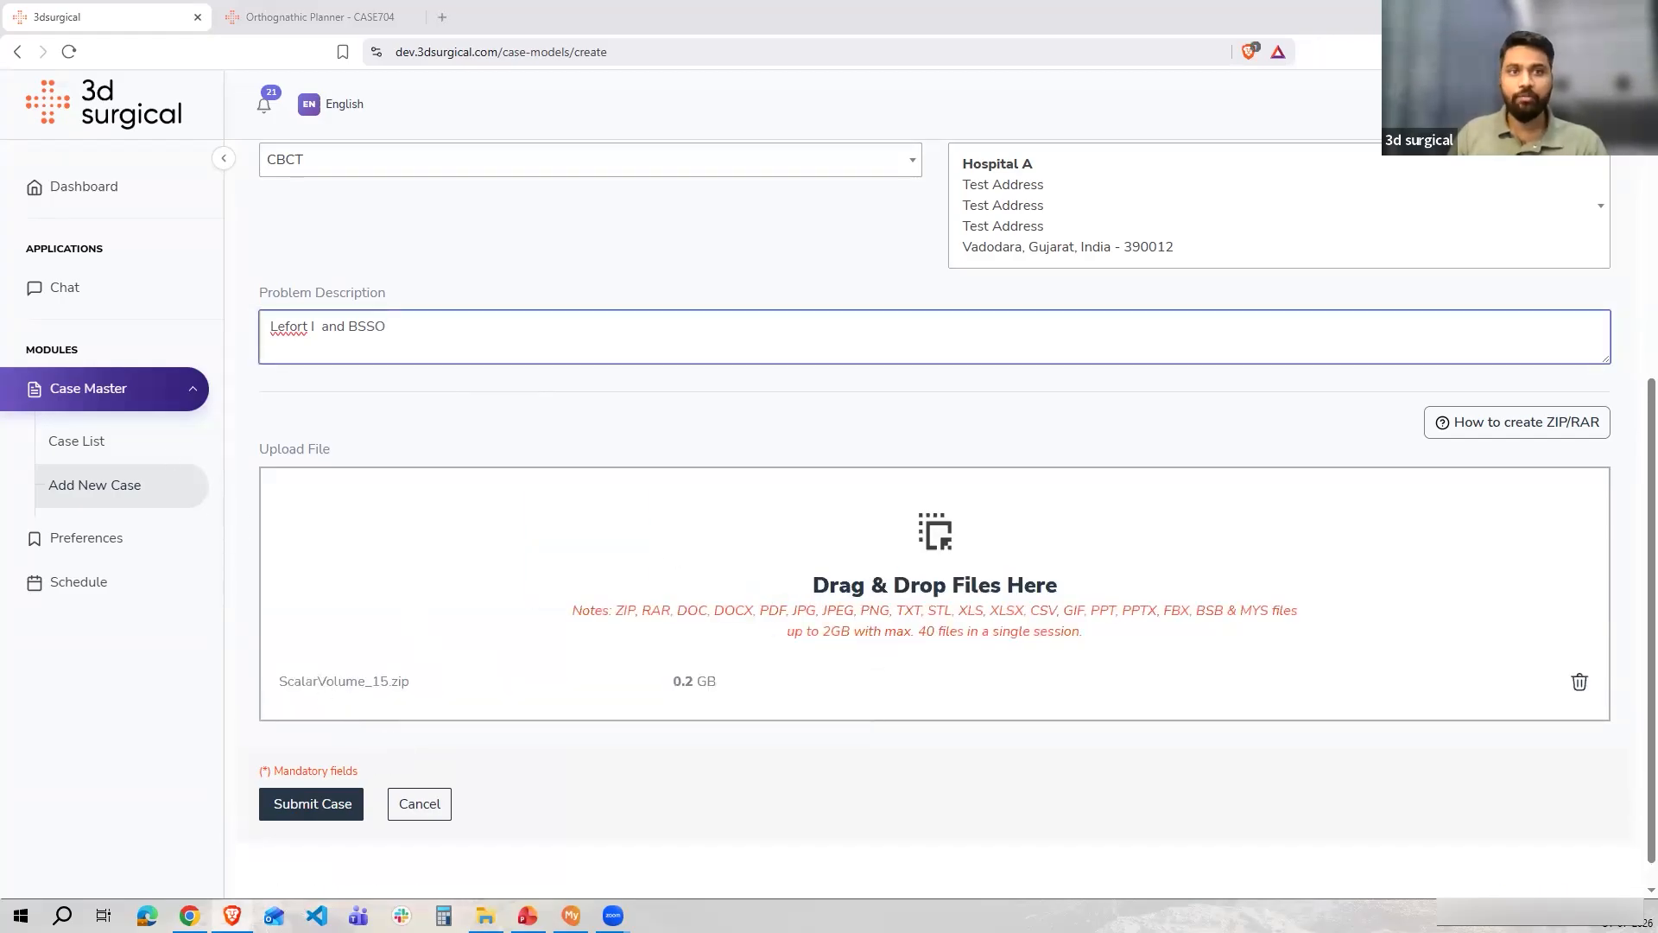
left_click(326, 605)
left_click(326, 626, "ctrl")
left_click_drag(326, 626, 648, 611)
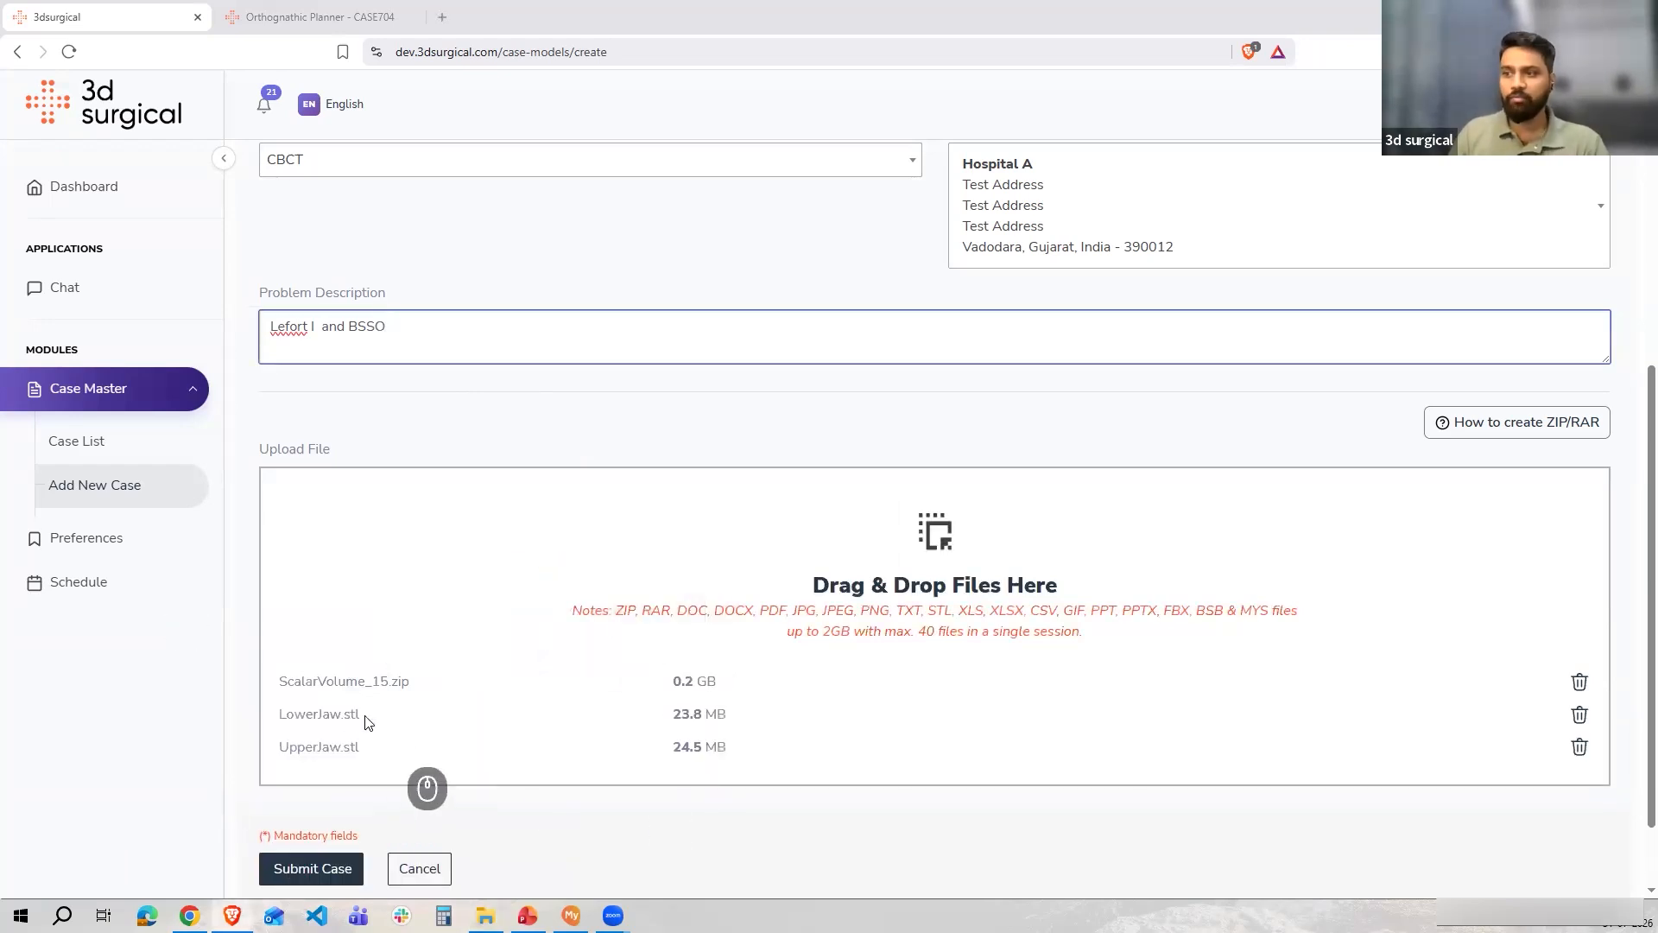
Submit the case
scroll(386, 698, "down", 1)
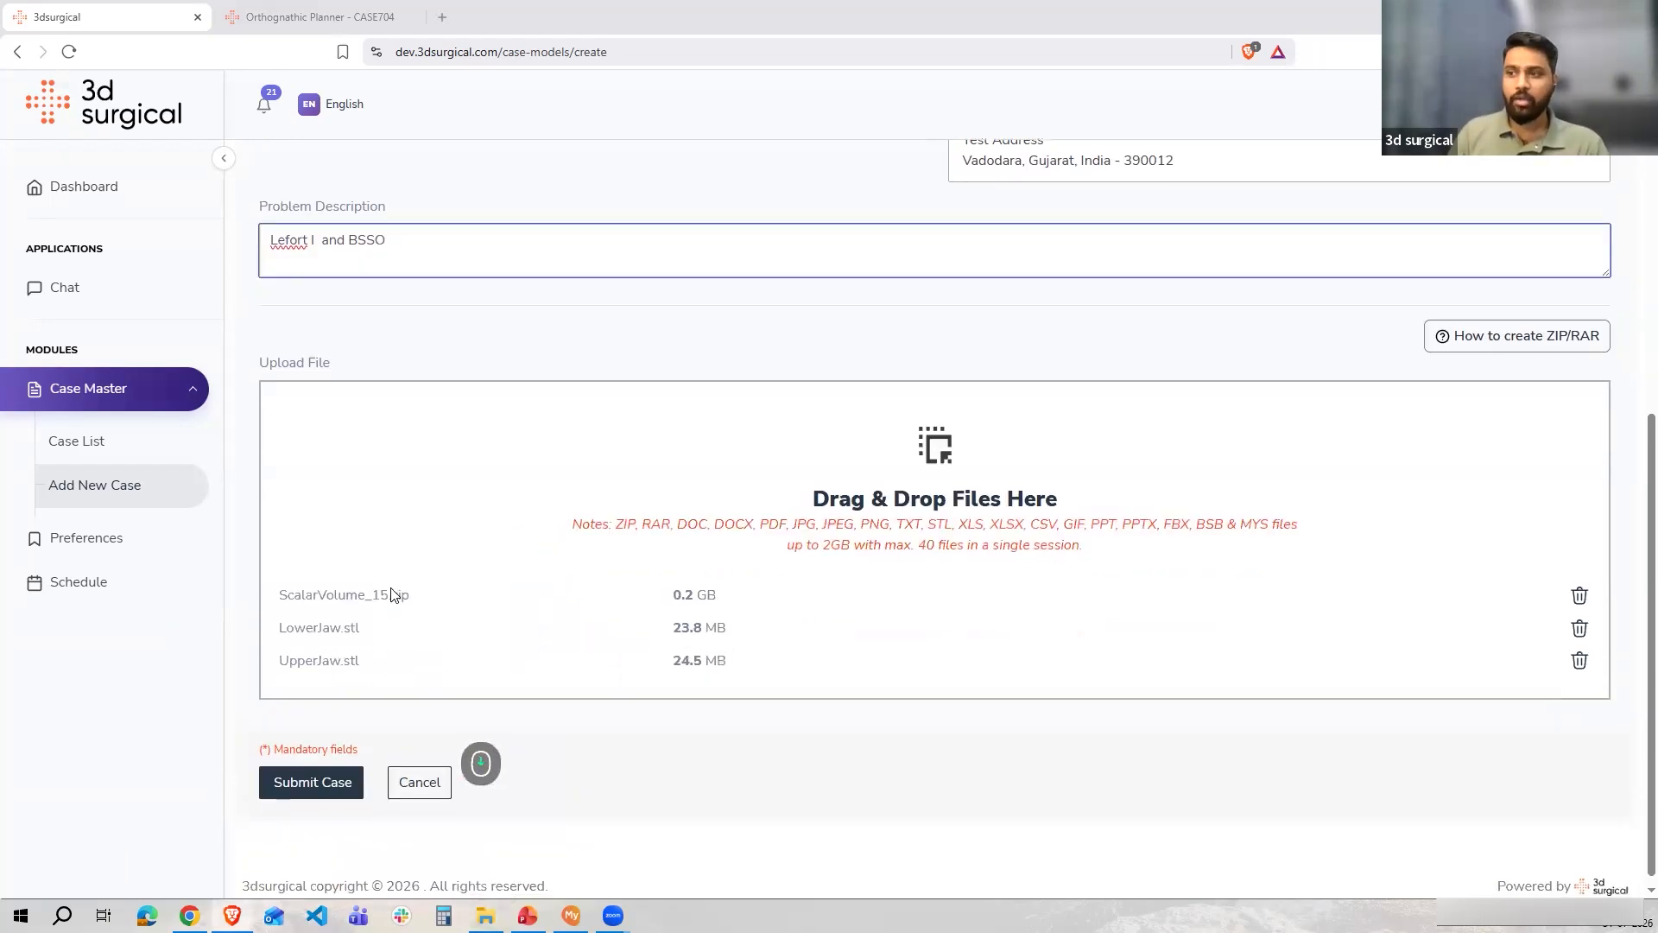
left_click(322, 776)
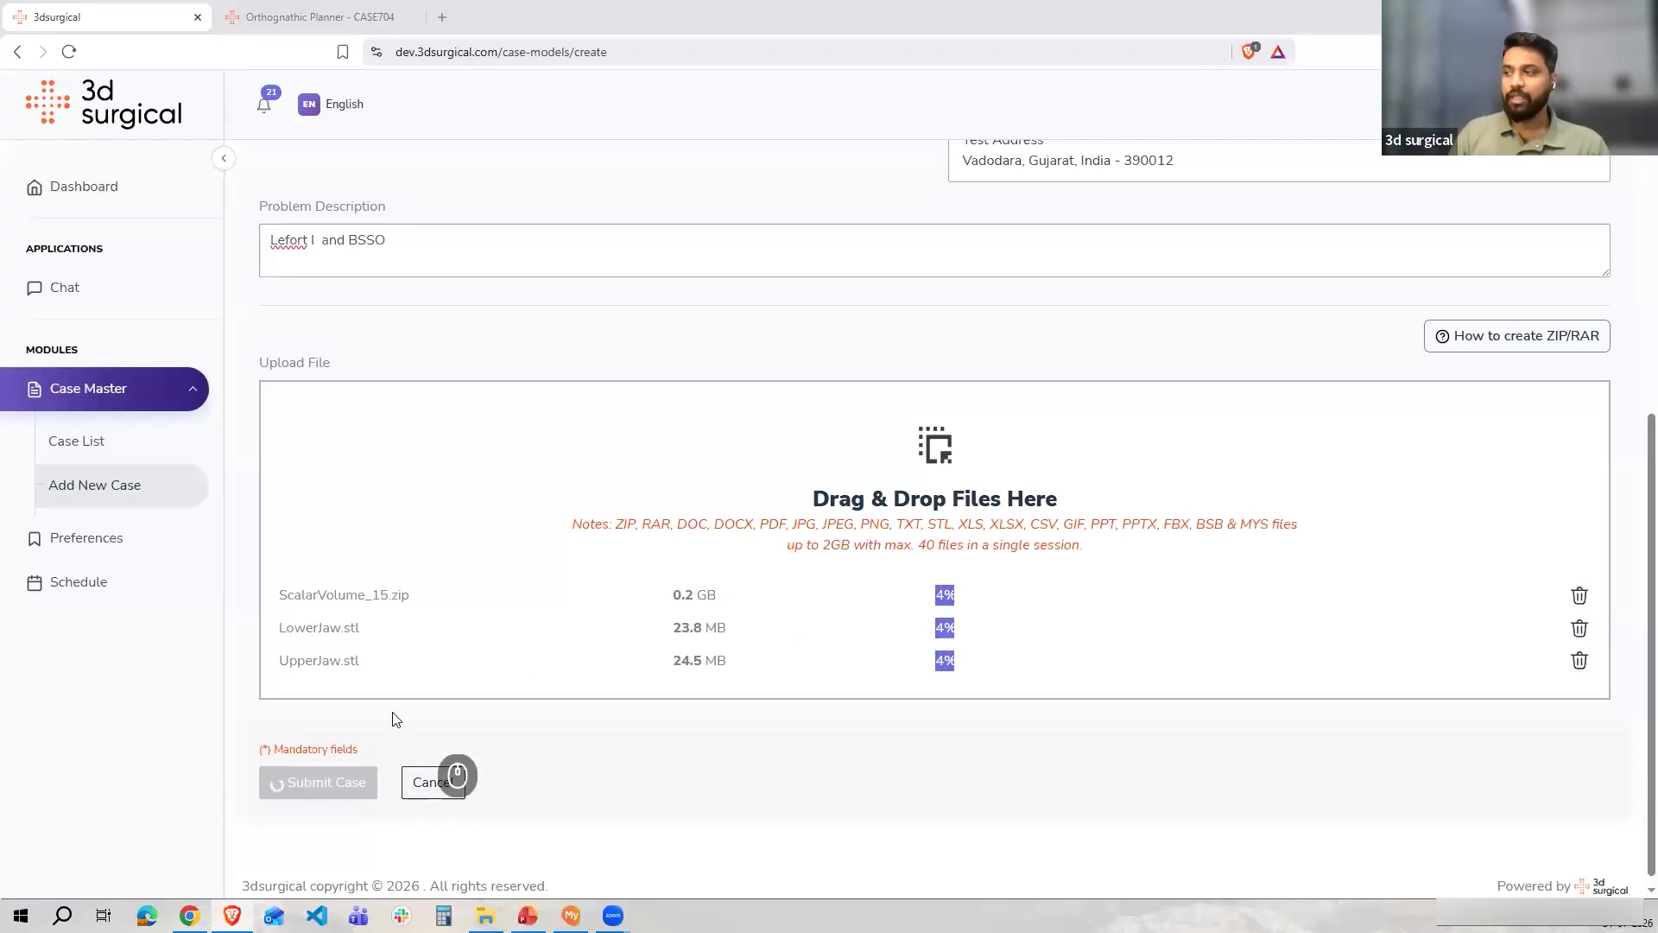
scroll(403, 582, "up", 7)
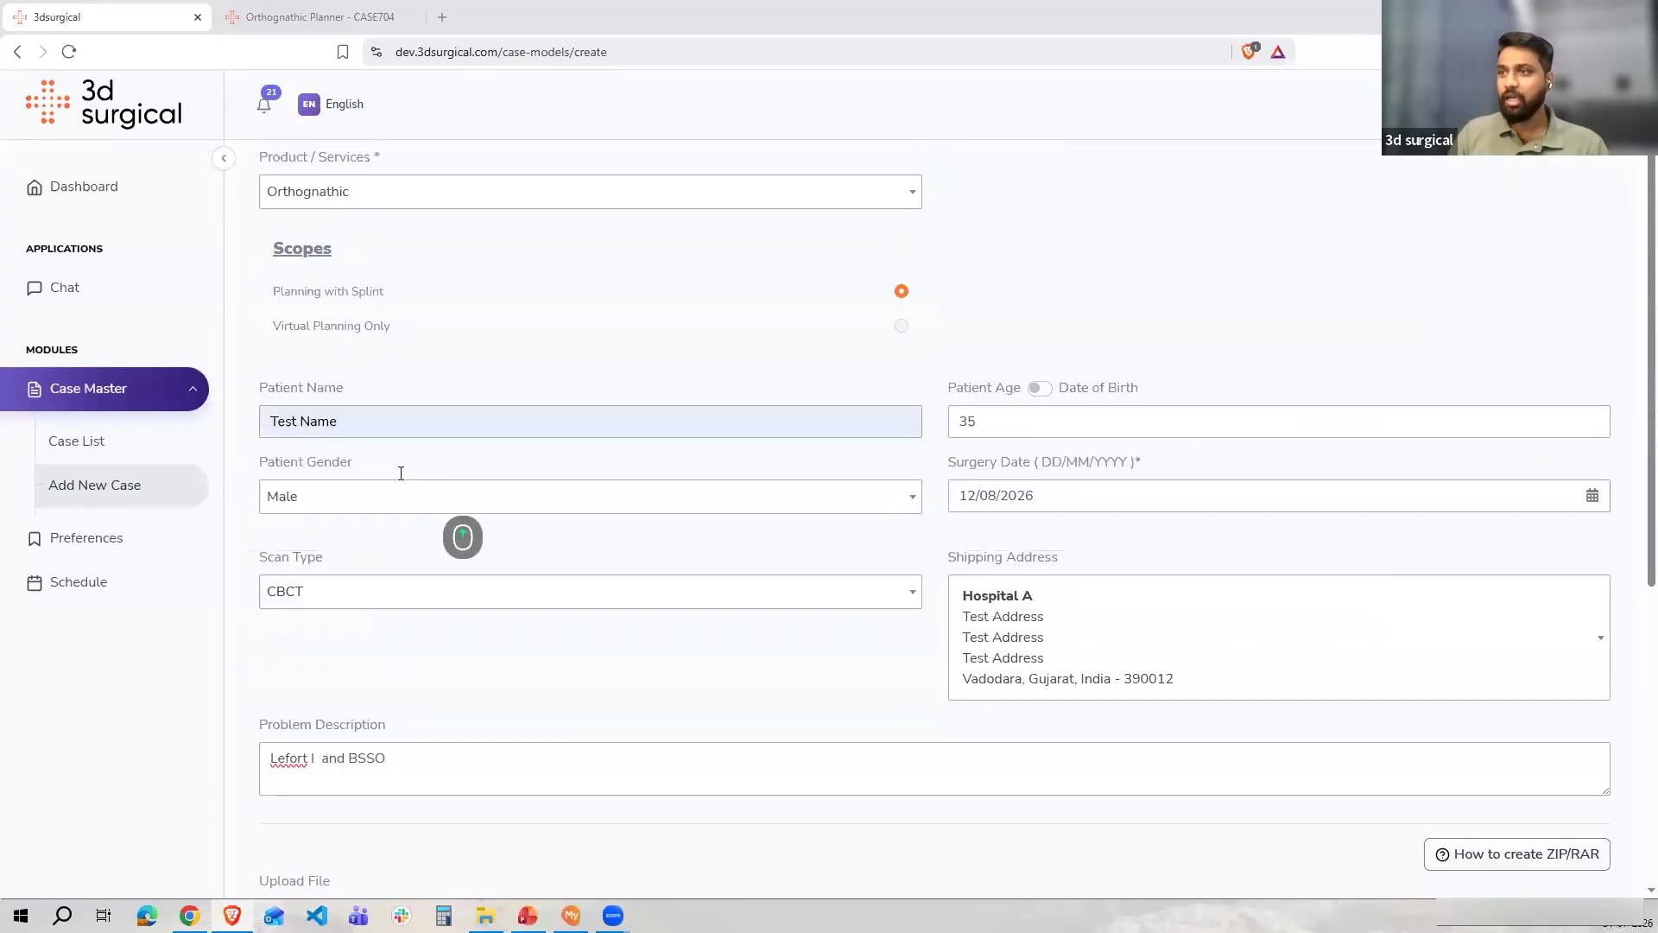
scroll(393, 483, "down", 2)
scroll(373, 488, "down", 4)
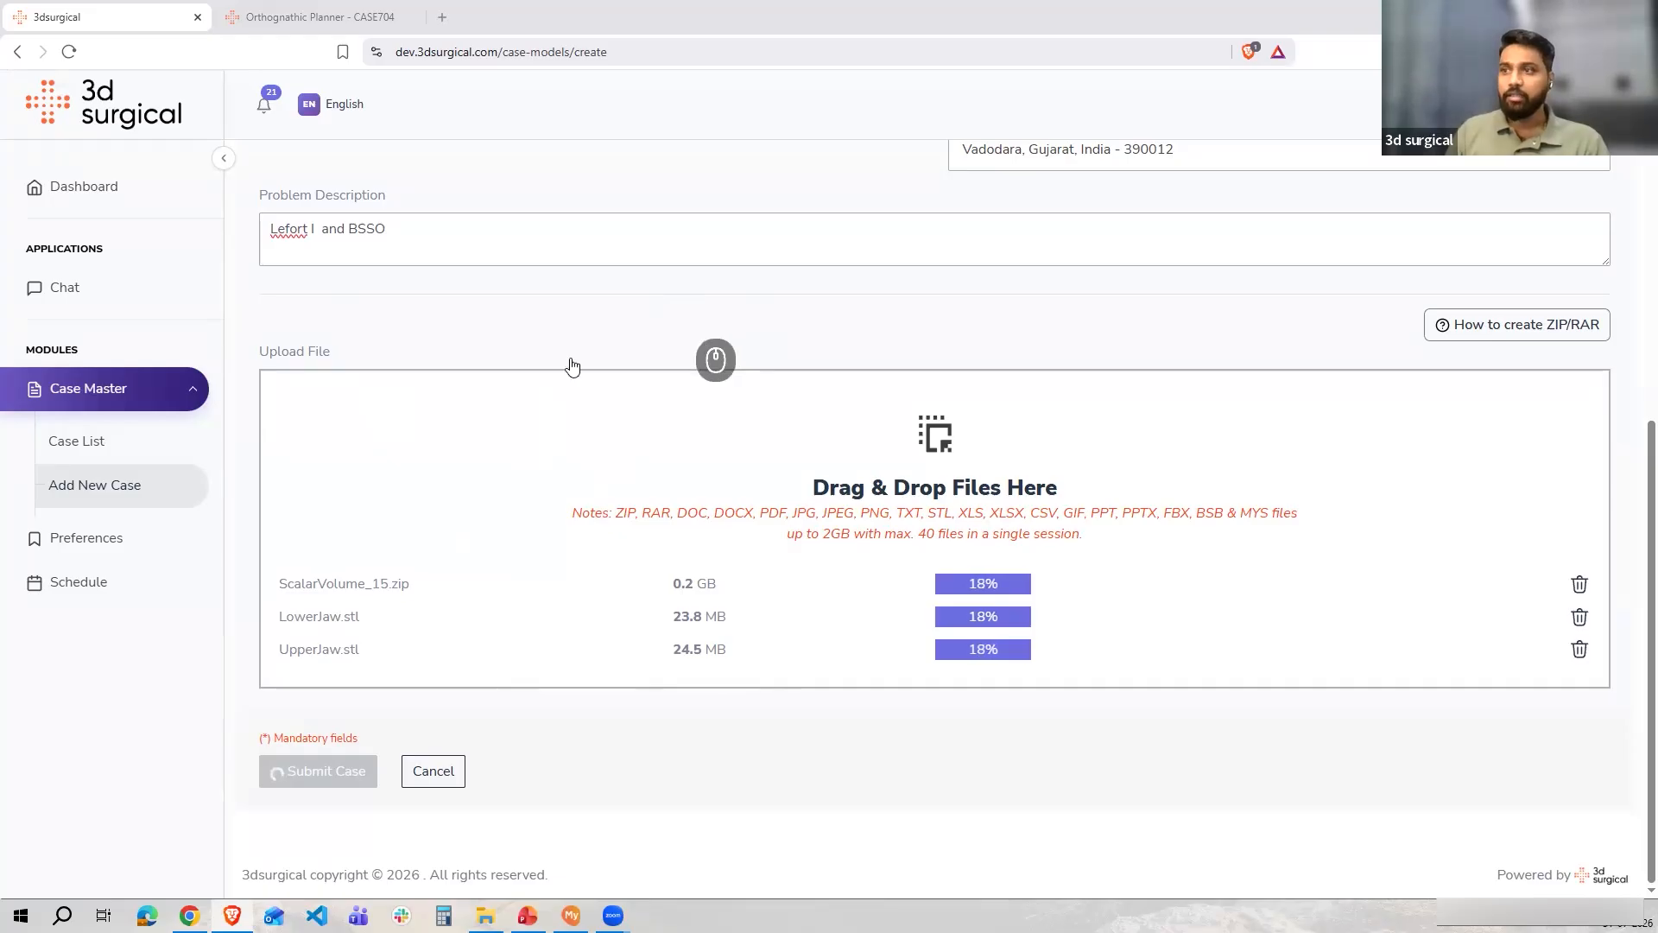
scroll(518, 371, "up", 6)
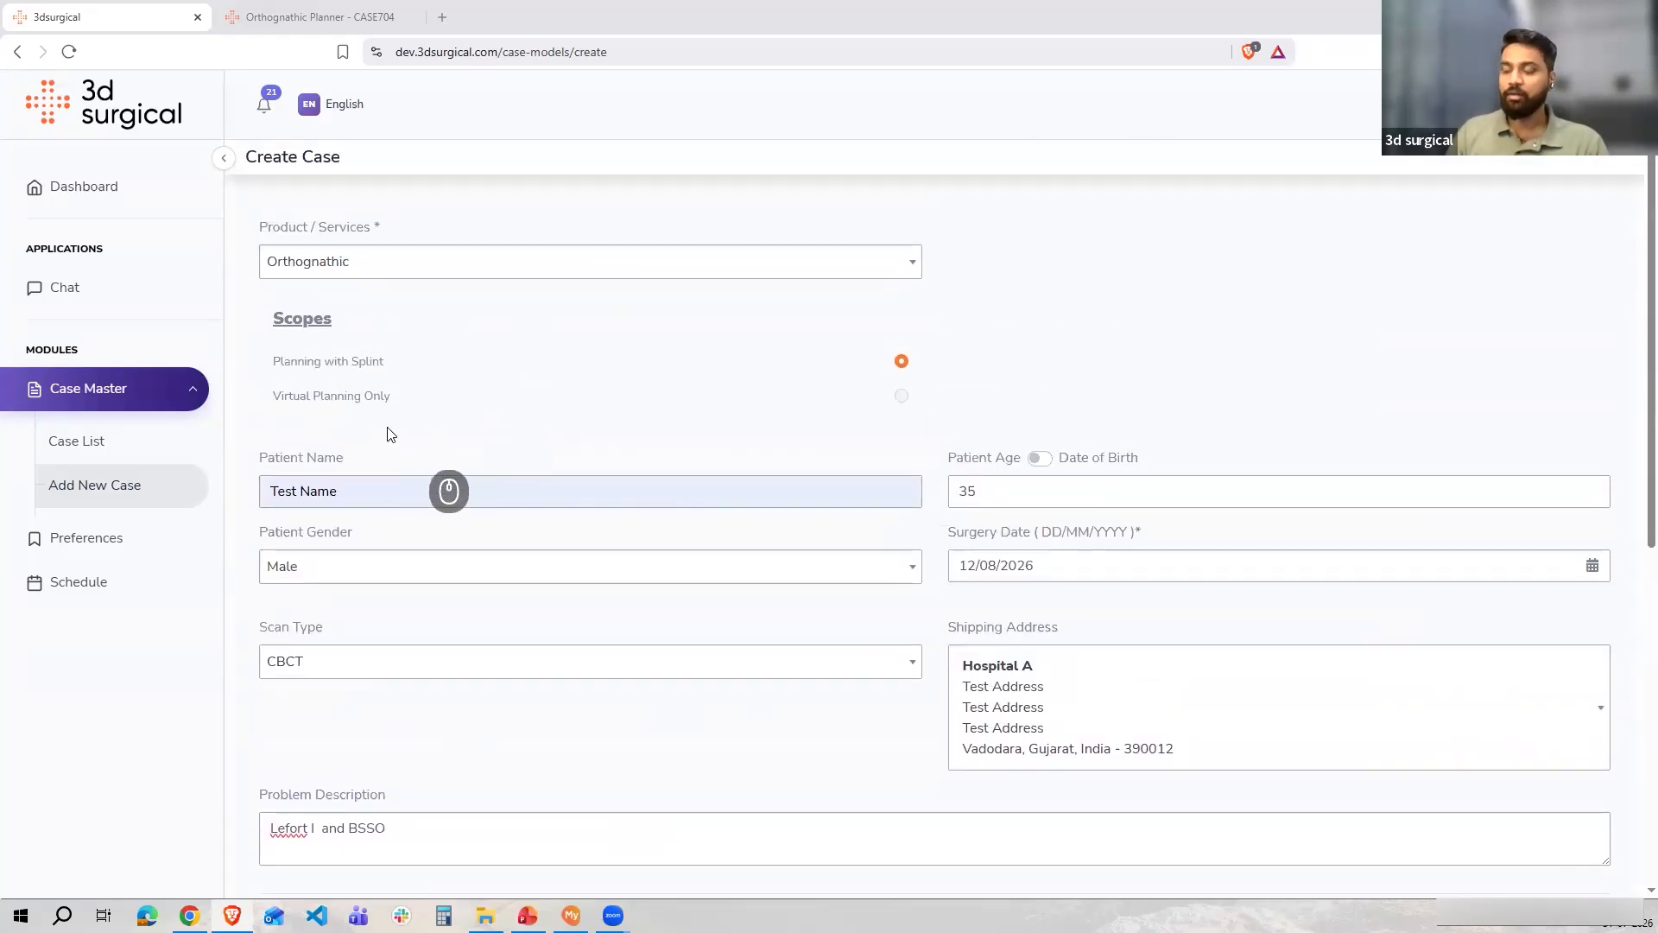
scroll(870, 377, "down", 6)
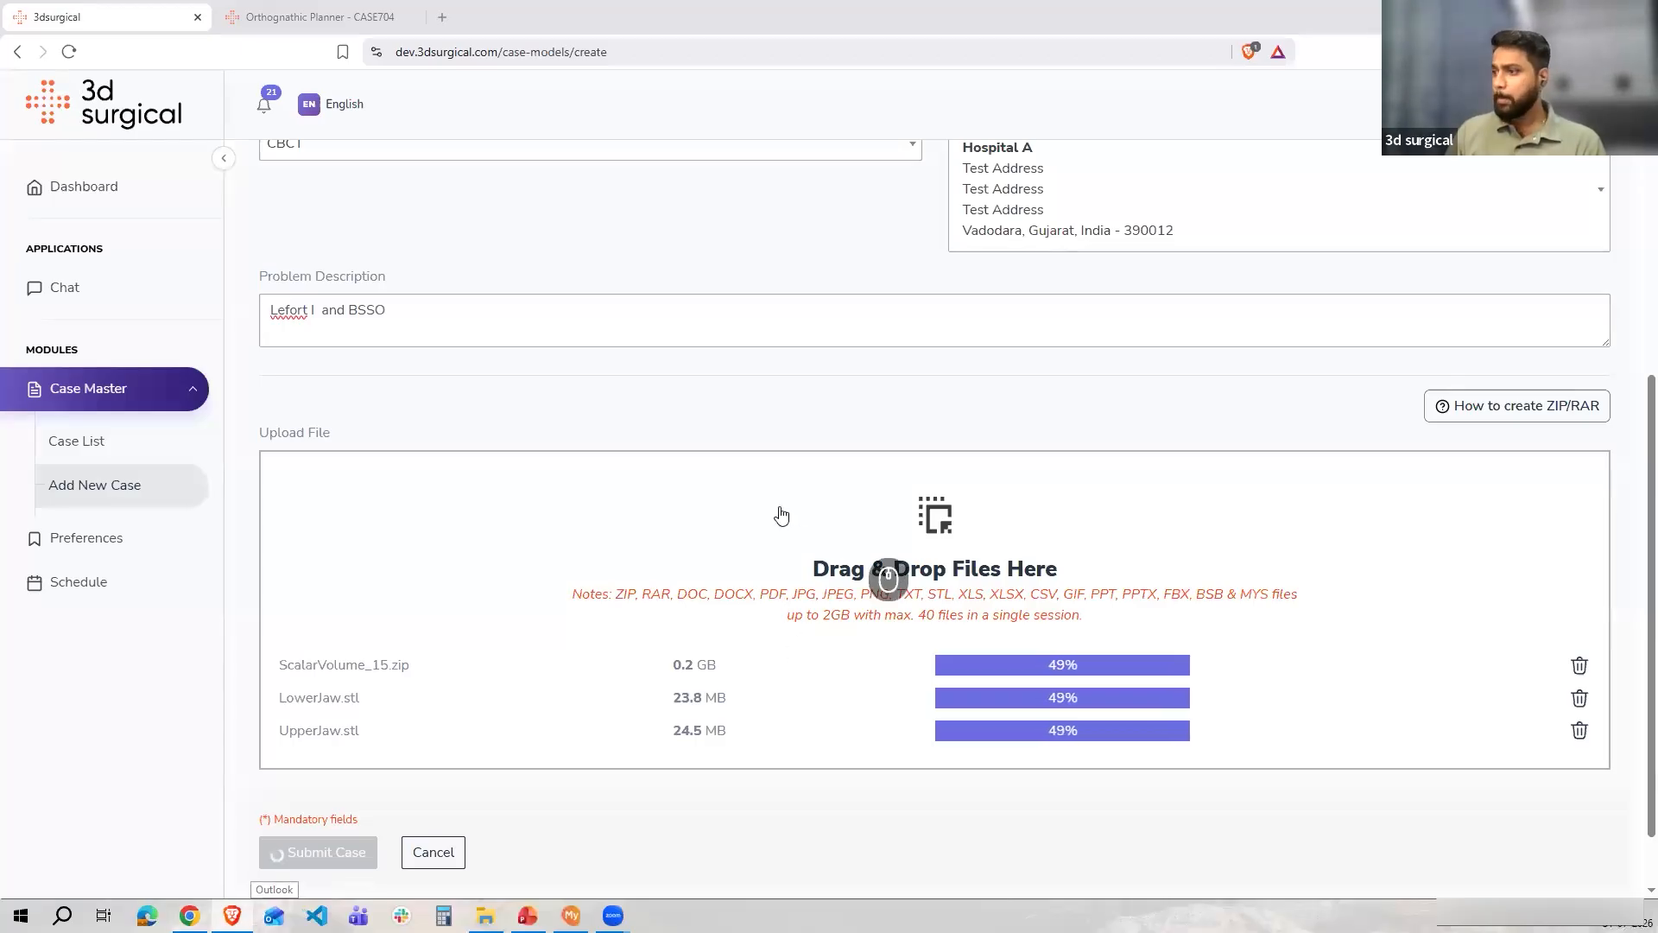
scroll(777, 523, "up", 6)
scroll(677, 529, "down", 6)
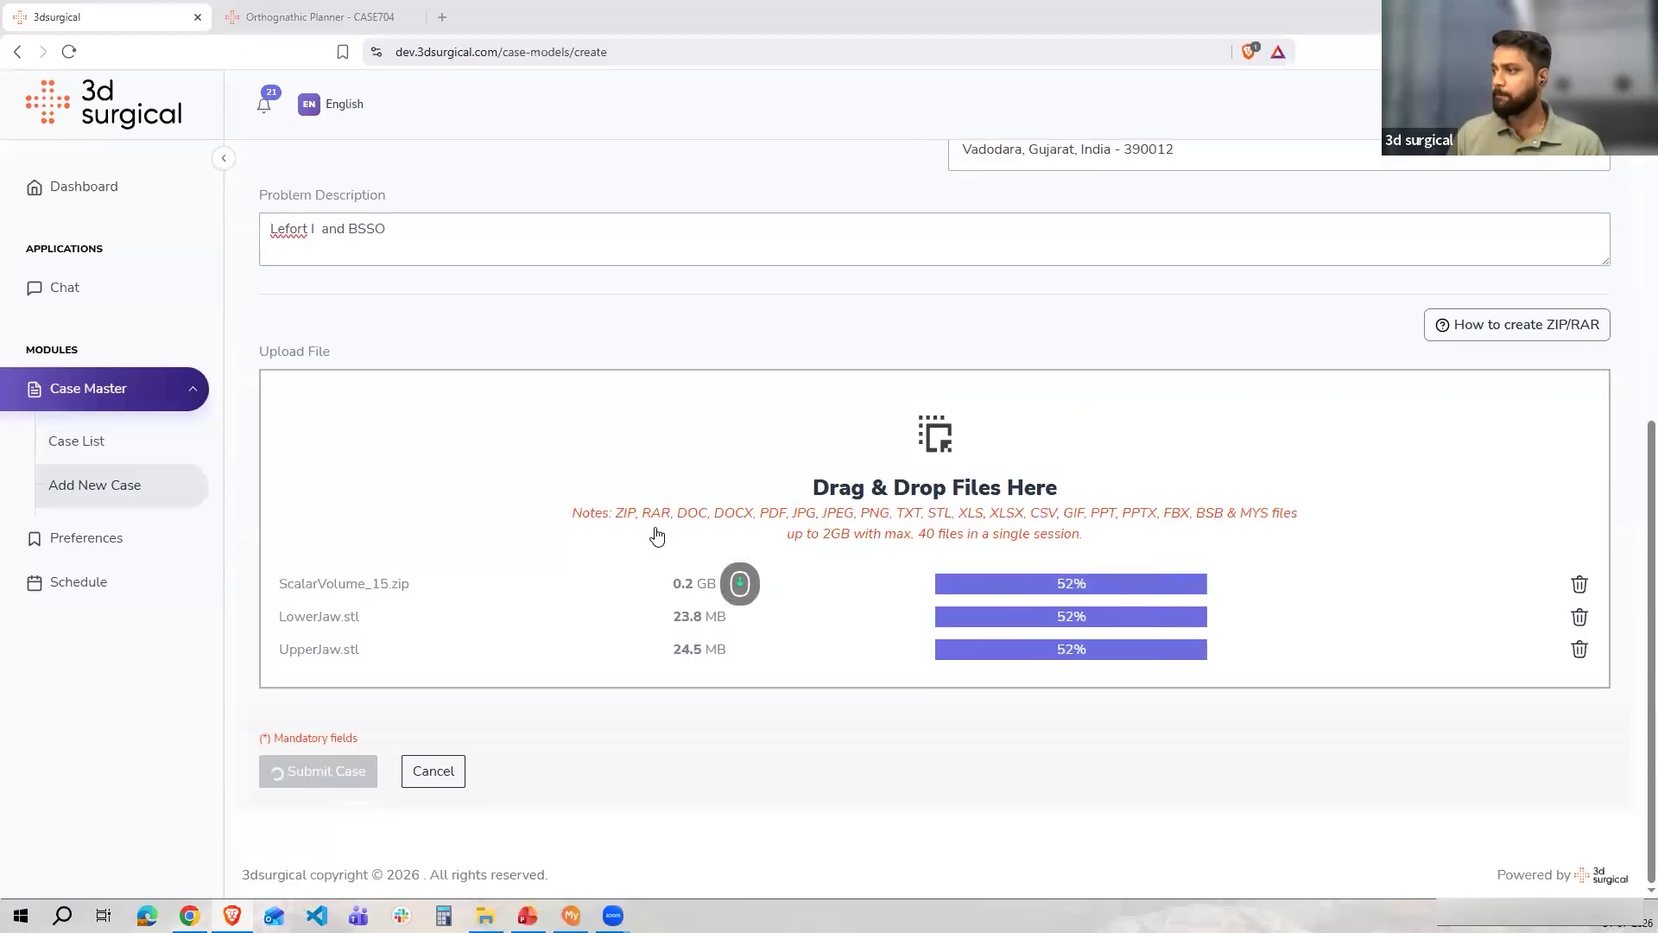
scroll(660, 514, "up", 6)
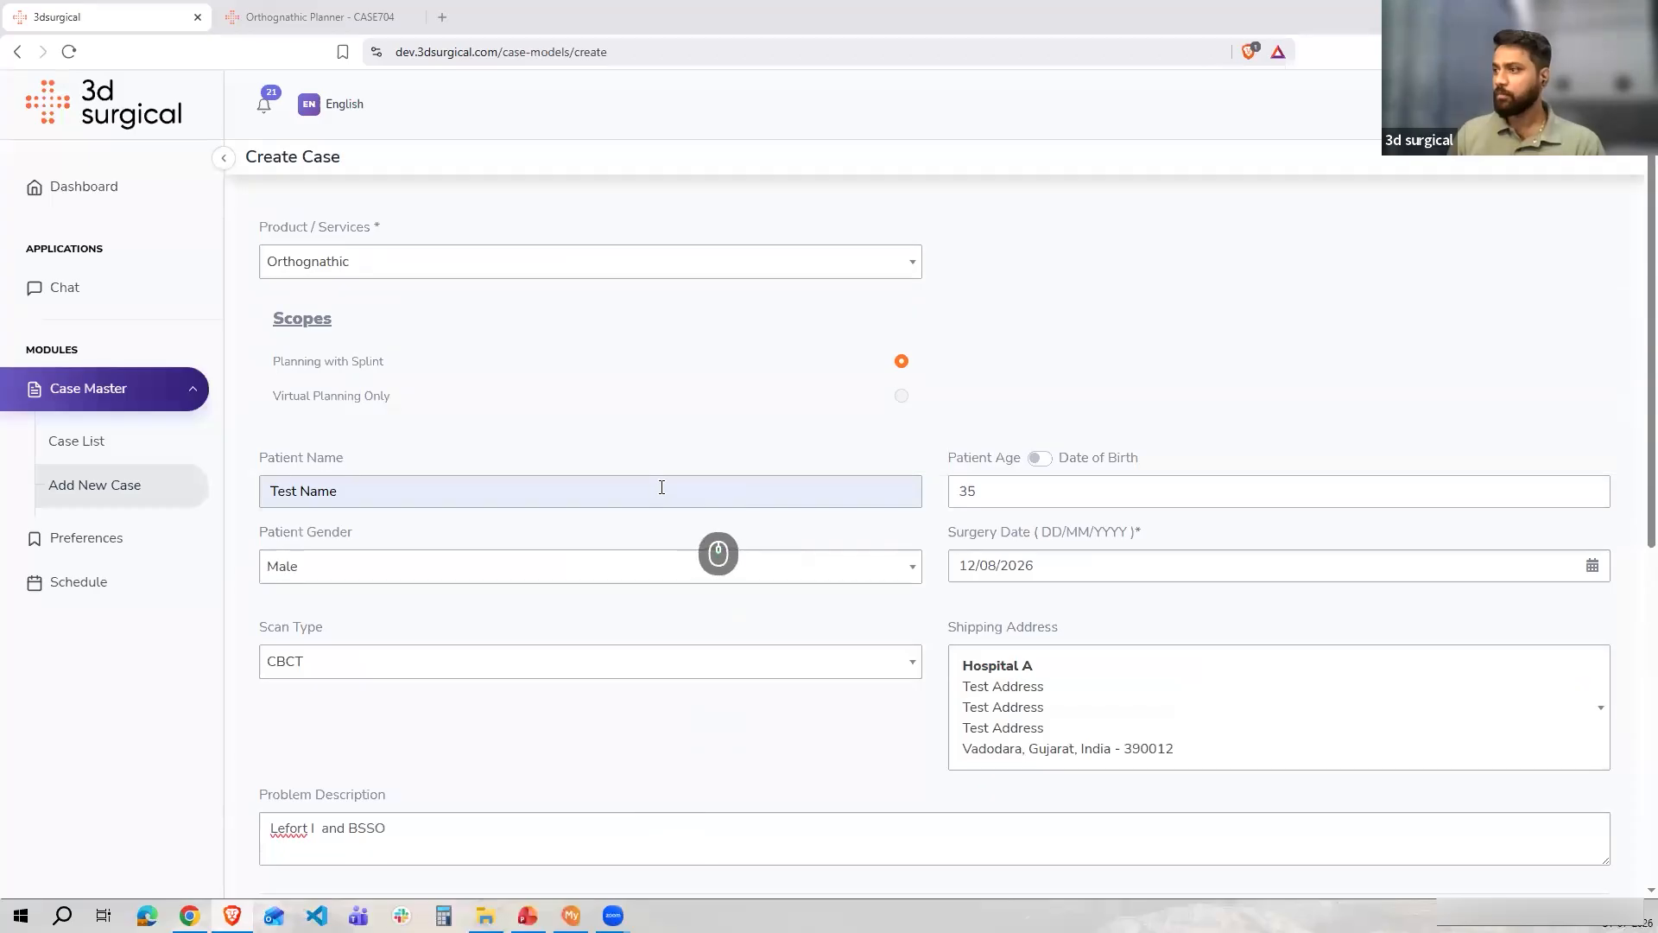
scroll(661, 487, "down", 6)
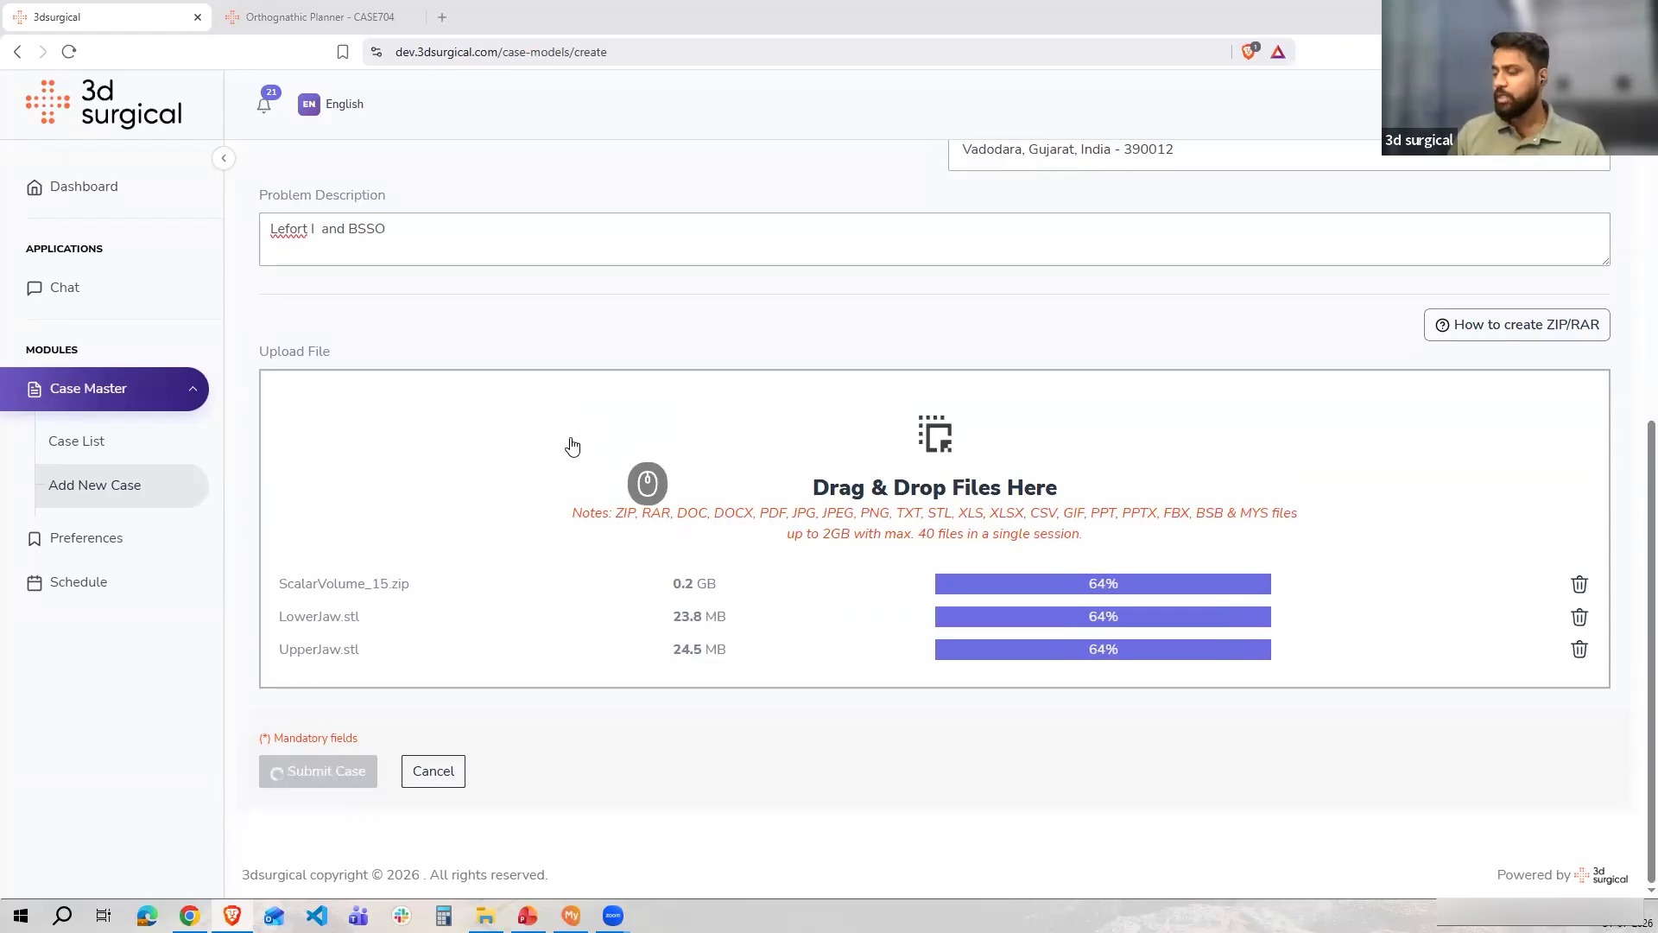
scroll(570, 444, "up", 5)
scroll(570, 449, "up", 3)
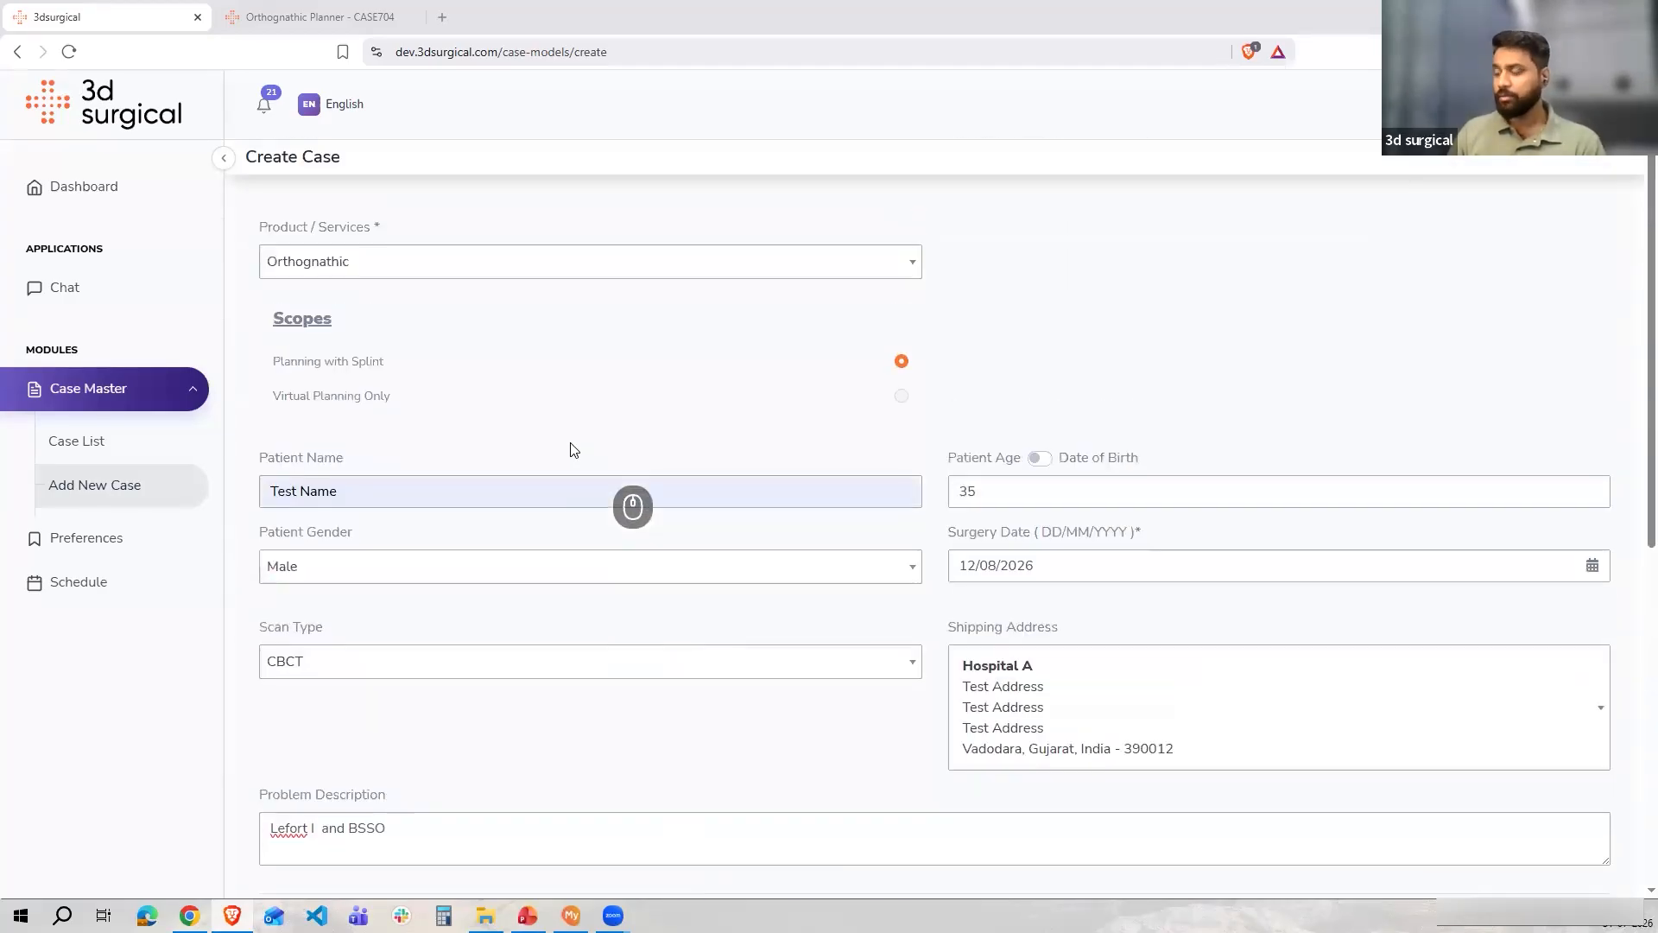
scroll(570, 456, "down", 7)
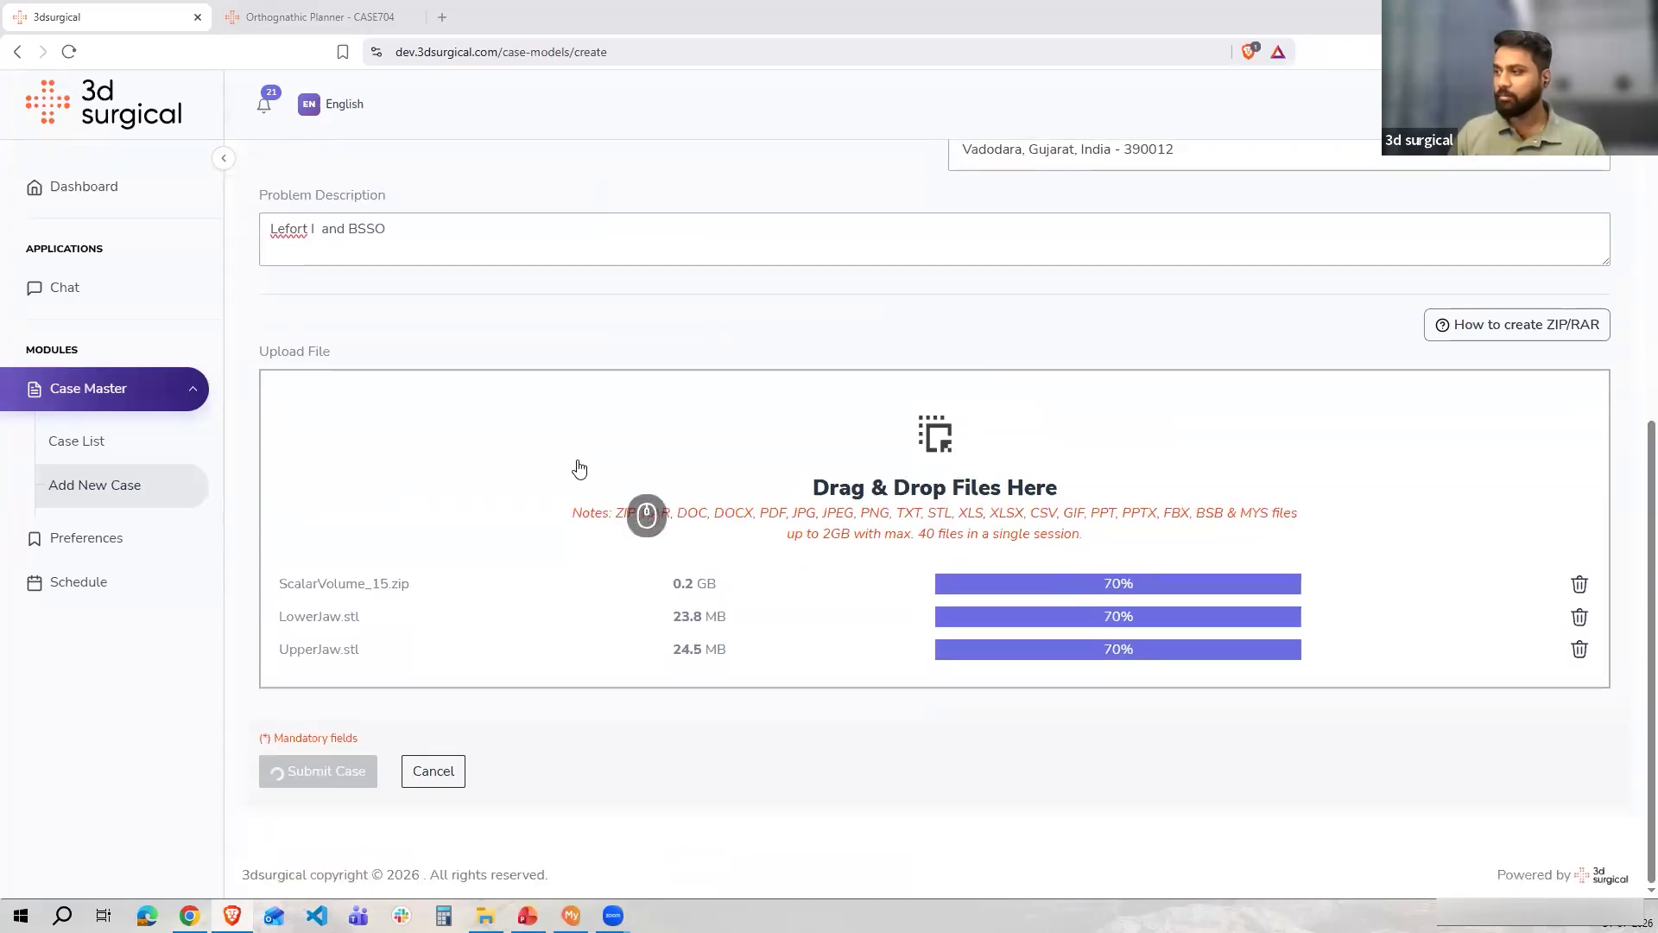
scroll(611, 406, "up", 2)
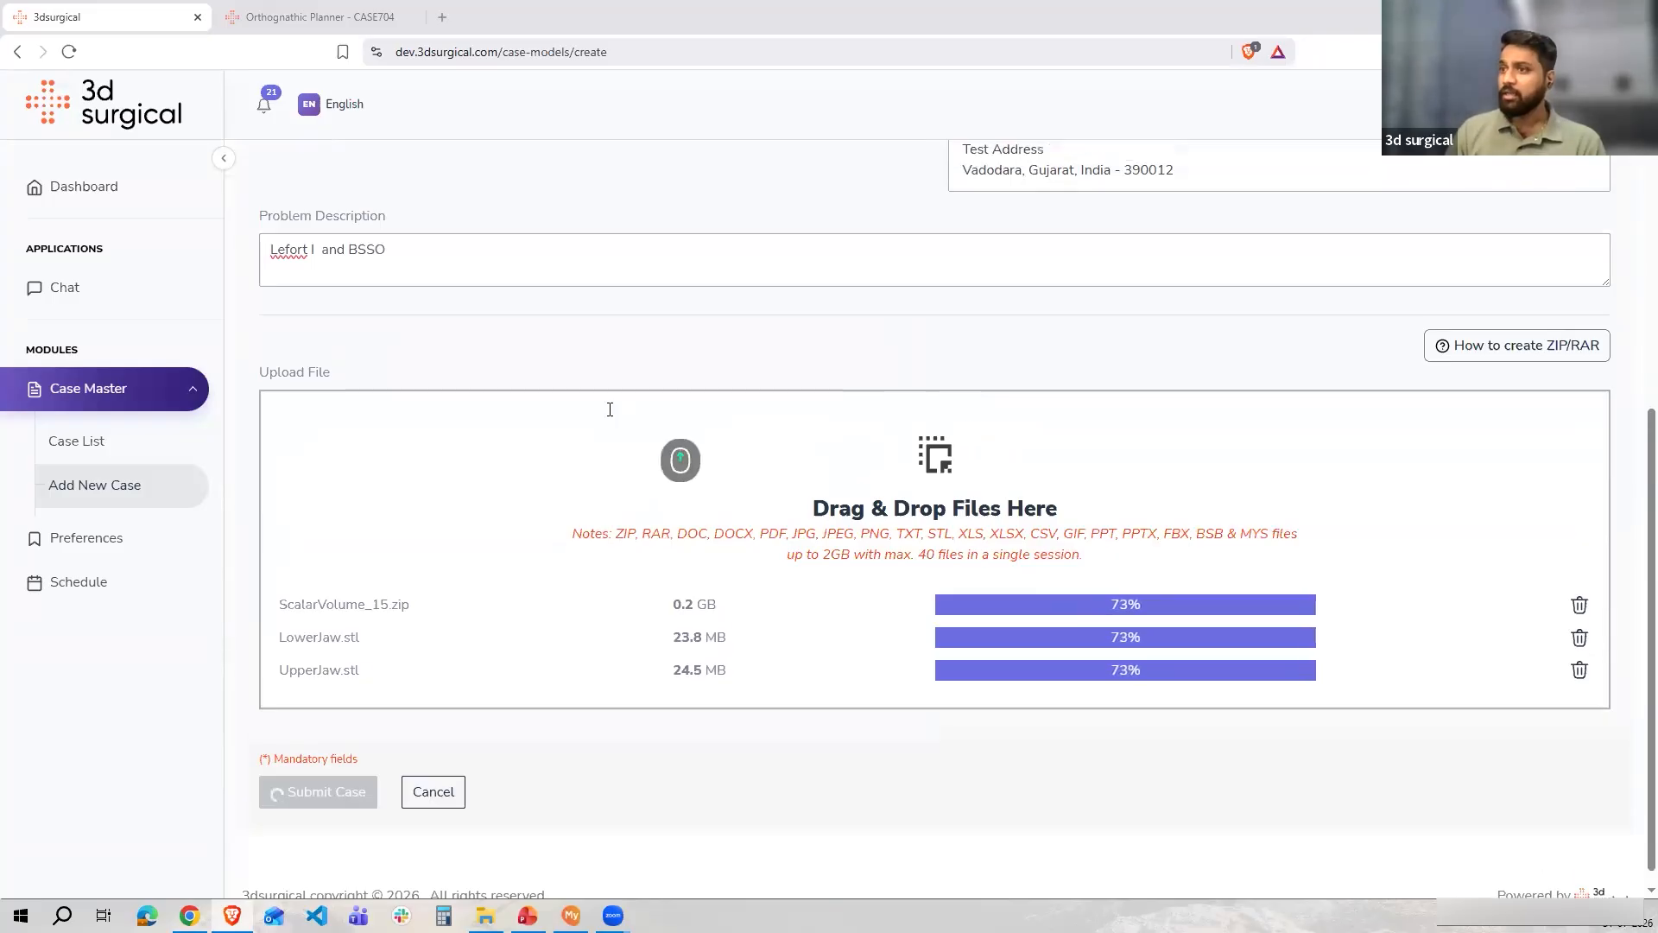
scroll(529, 402, "up", 5)
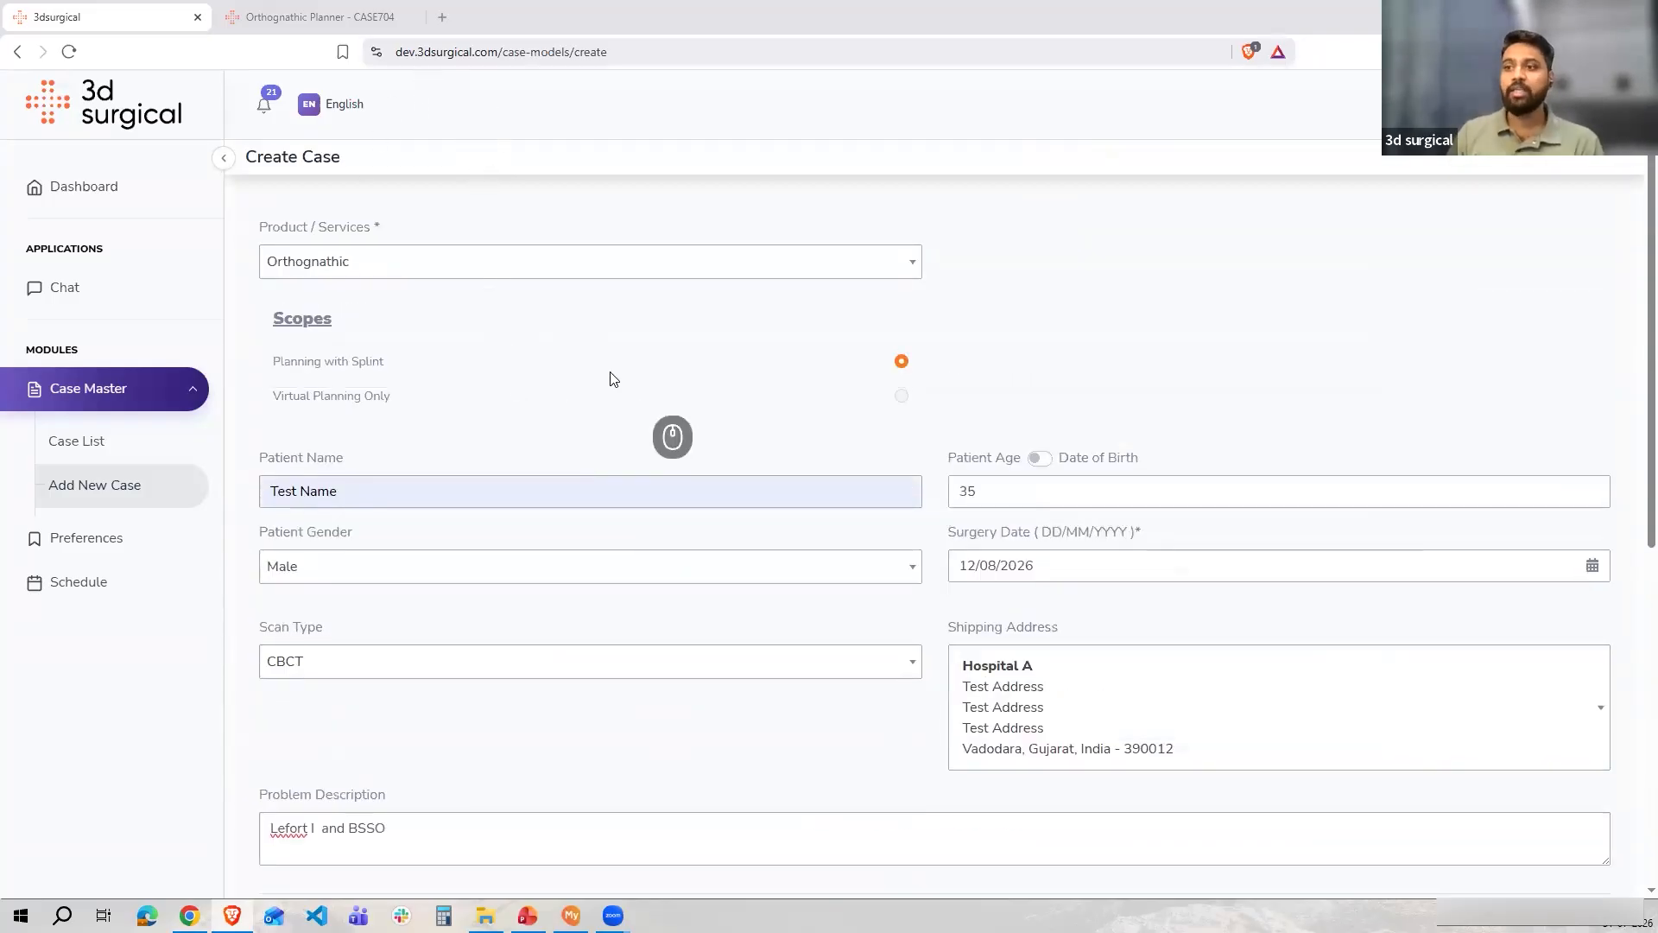
scroll(604, 416, "down", 7)
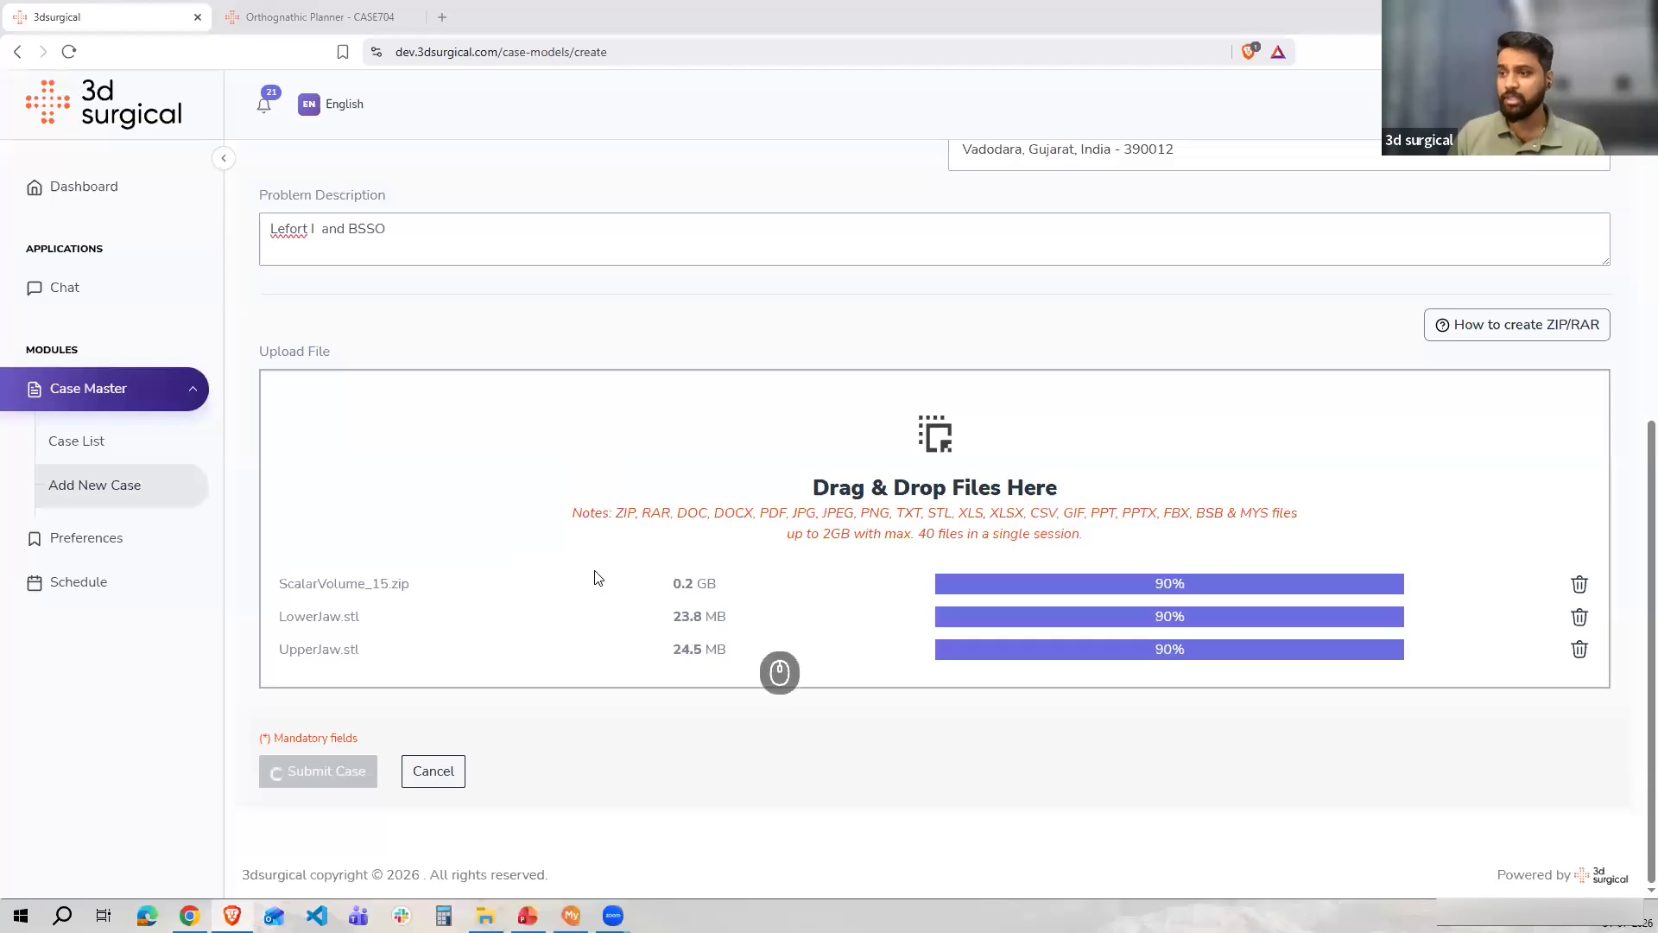
scroll(556, 574, "up", 3)
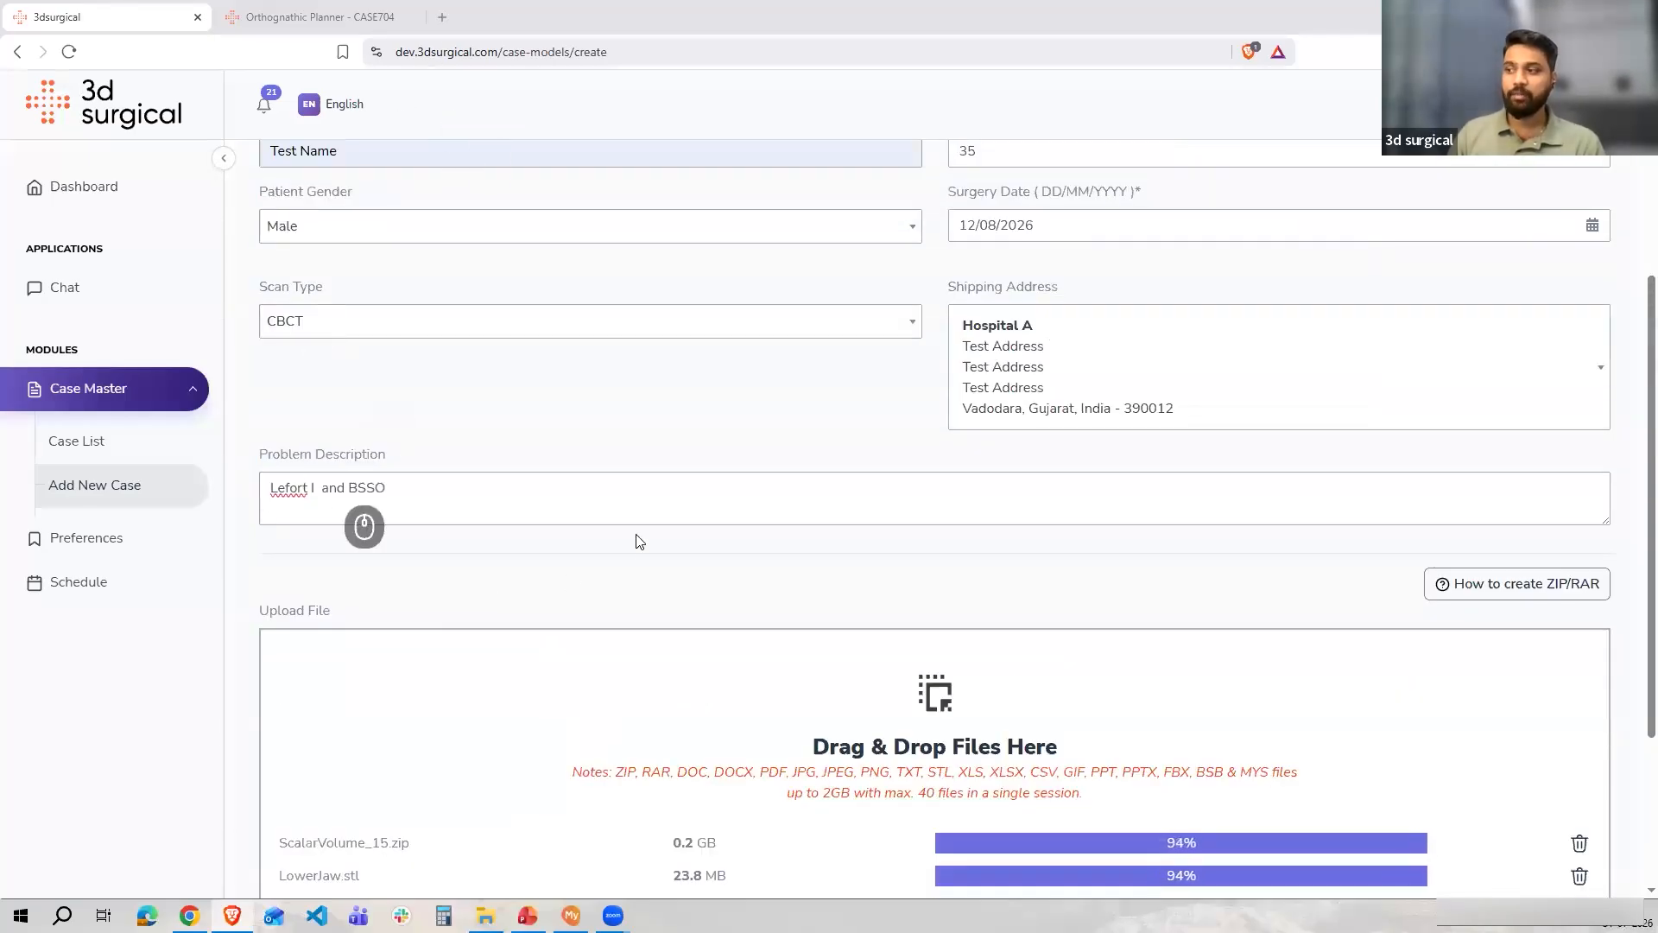
scroll(684, 521, "down", 3)
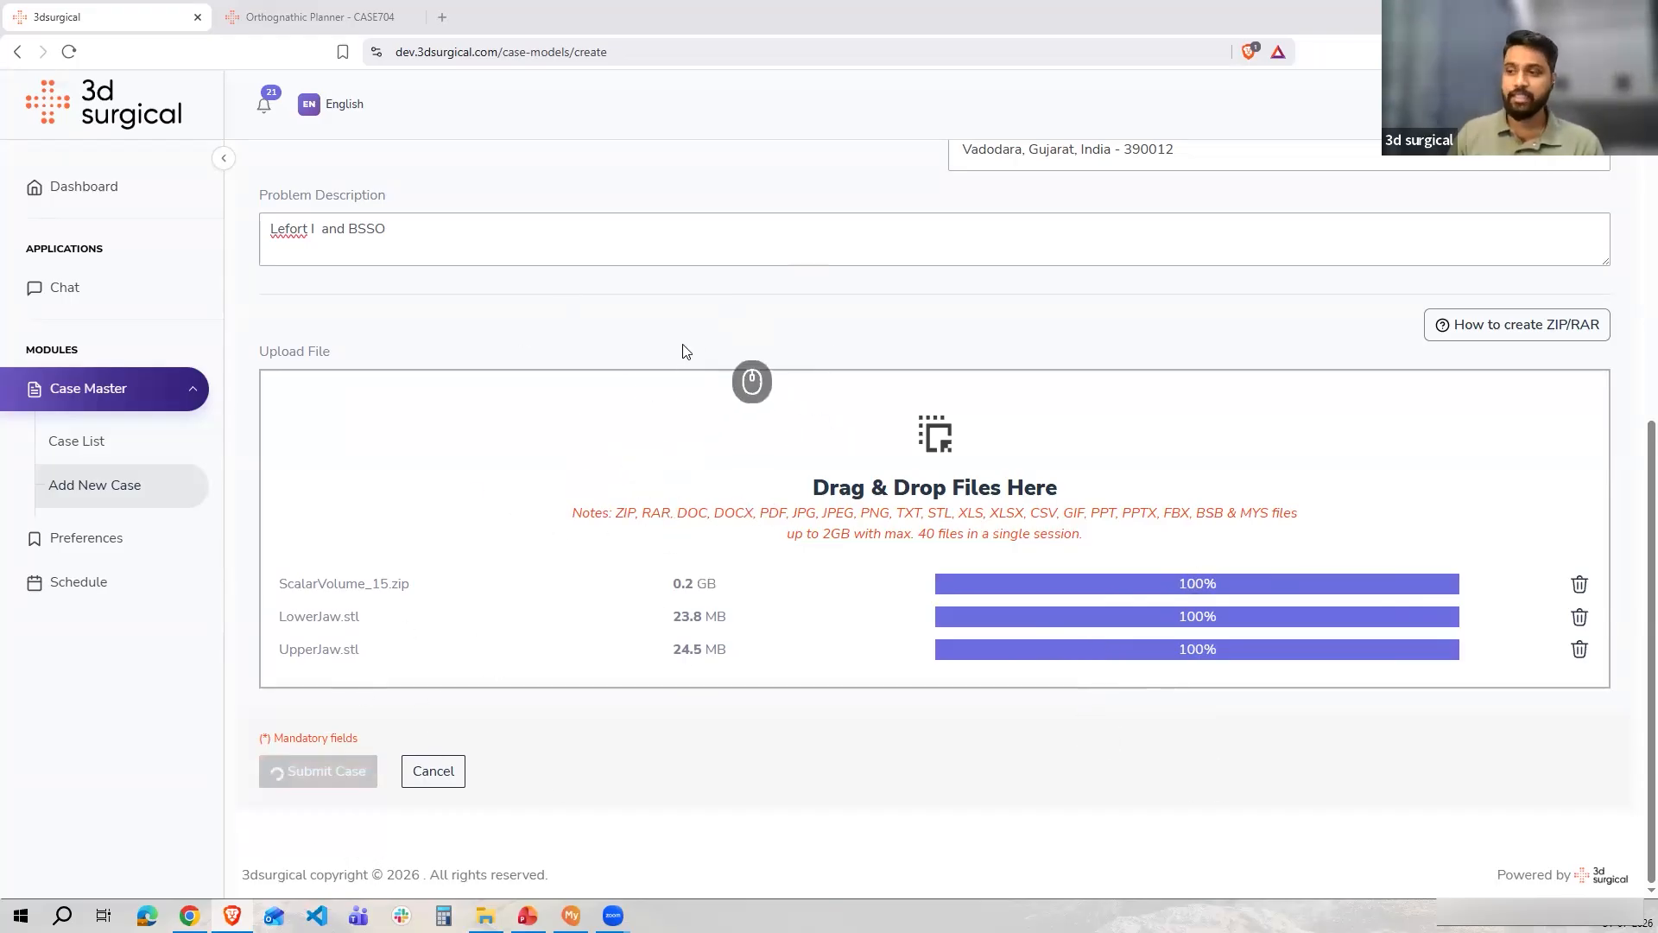
Review the completed case form's patient details, description and uploaded files while the submission finishes
scroll(635, 389, "up", 7)
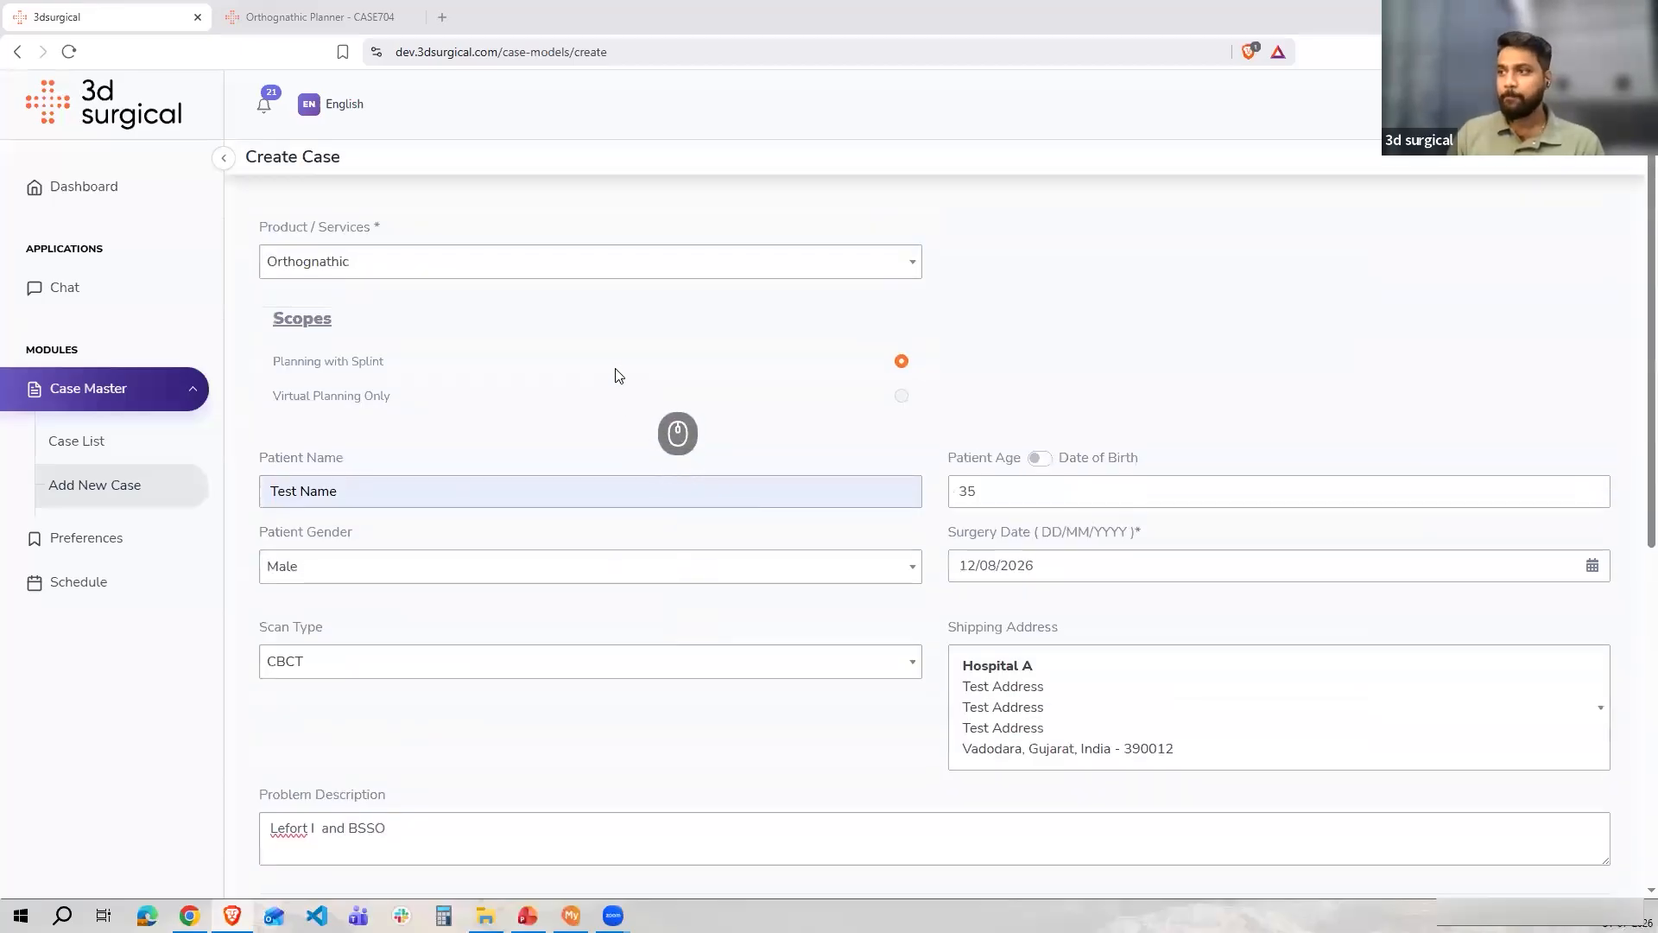
scroll(619, 374, "down", 5)
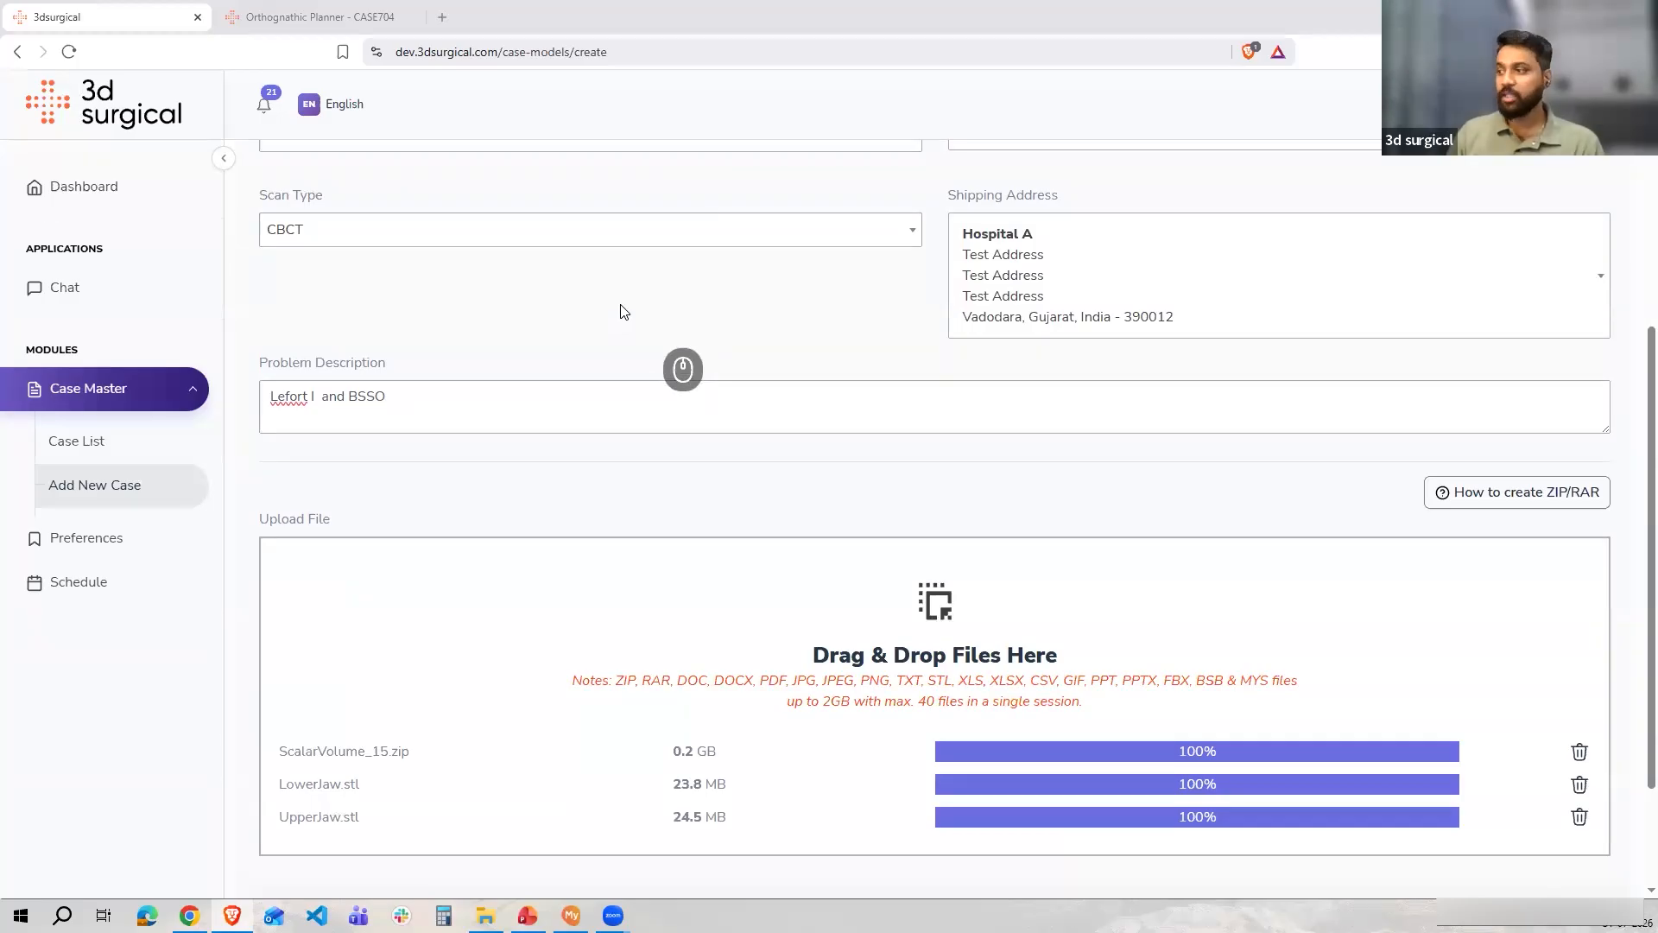
scroll(624, 311, "down", 2)
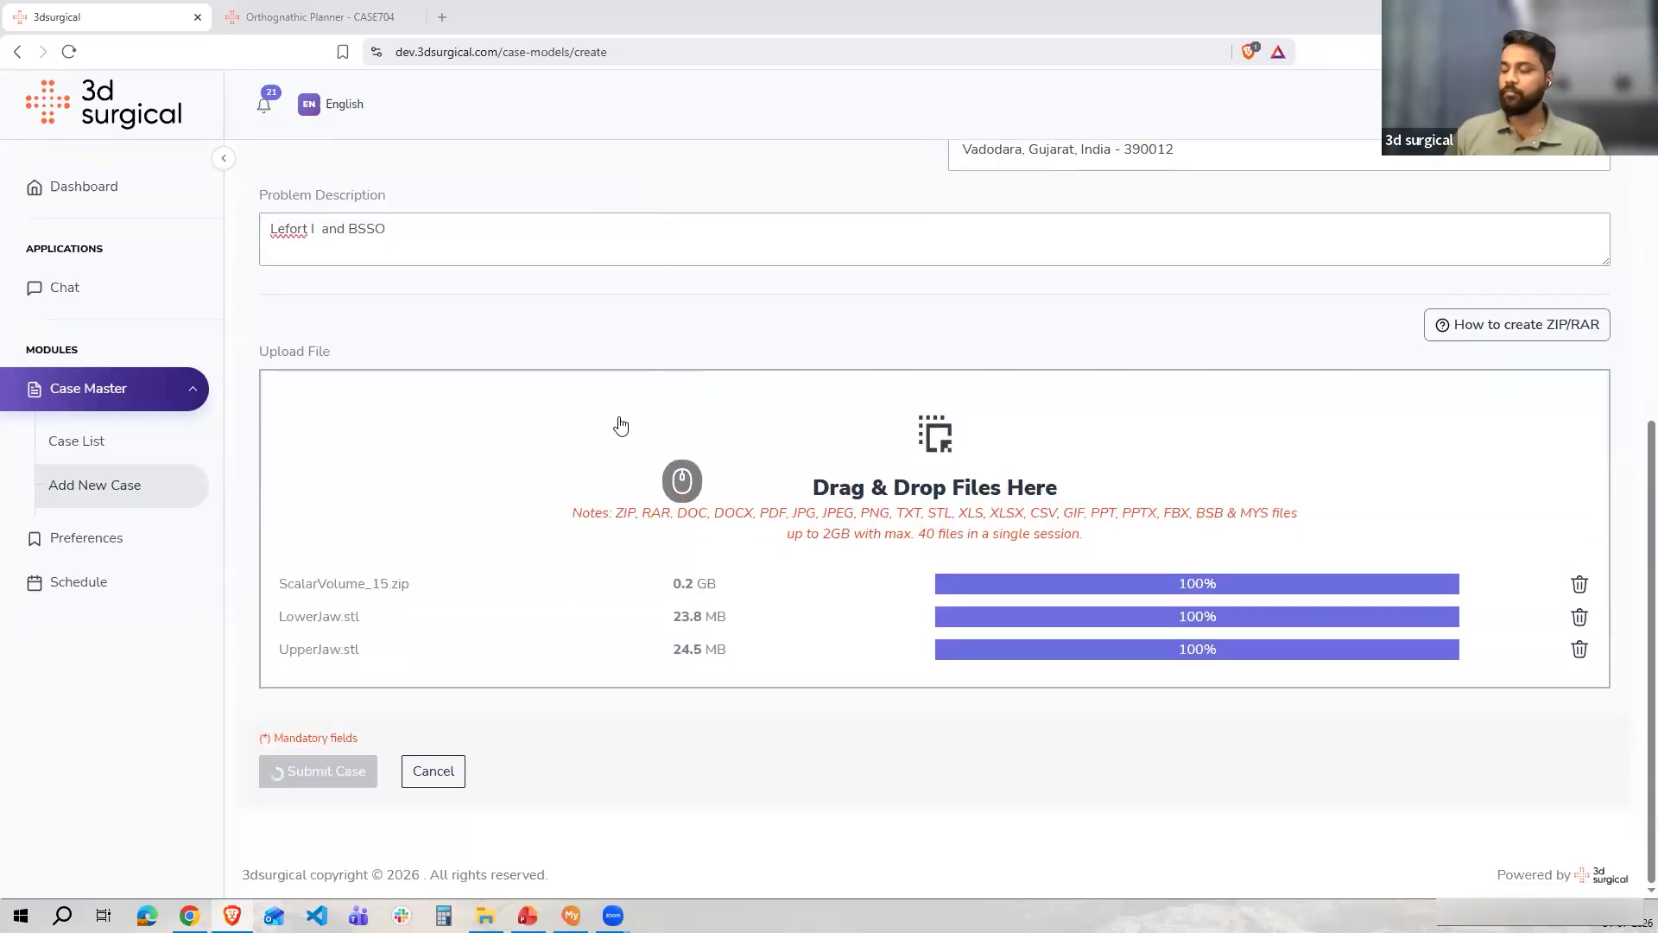
scroll(620, 426, "up", 7)
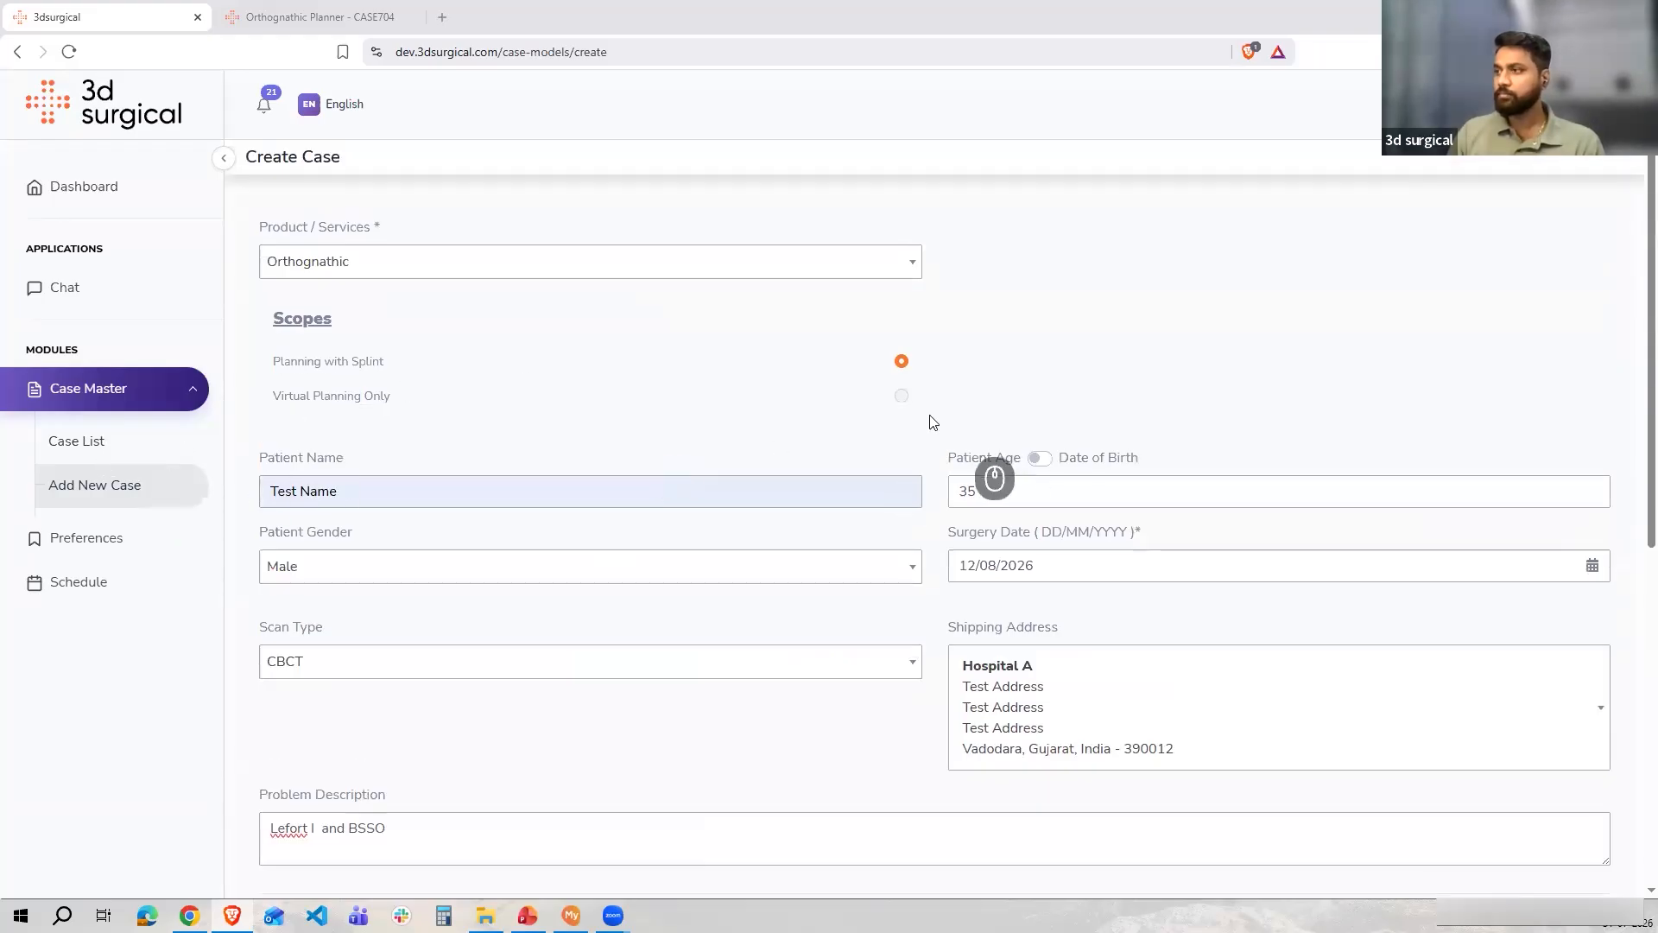
scroll(916, 418, "down", 7)
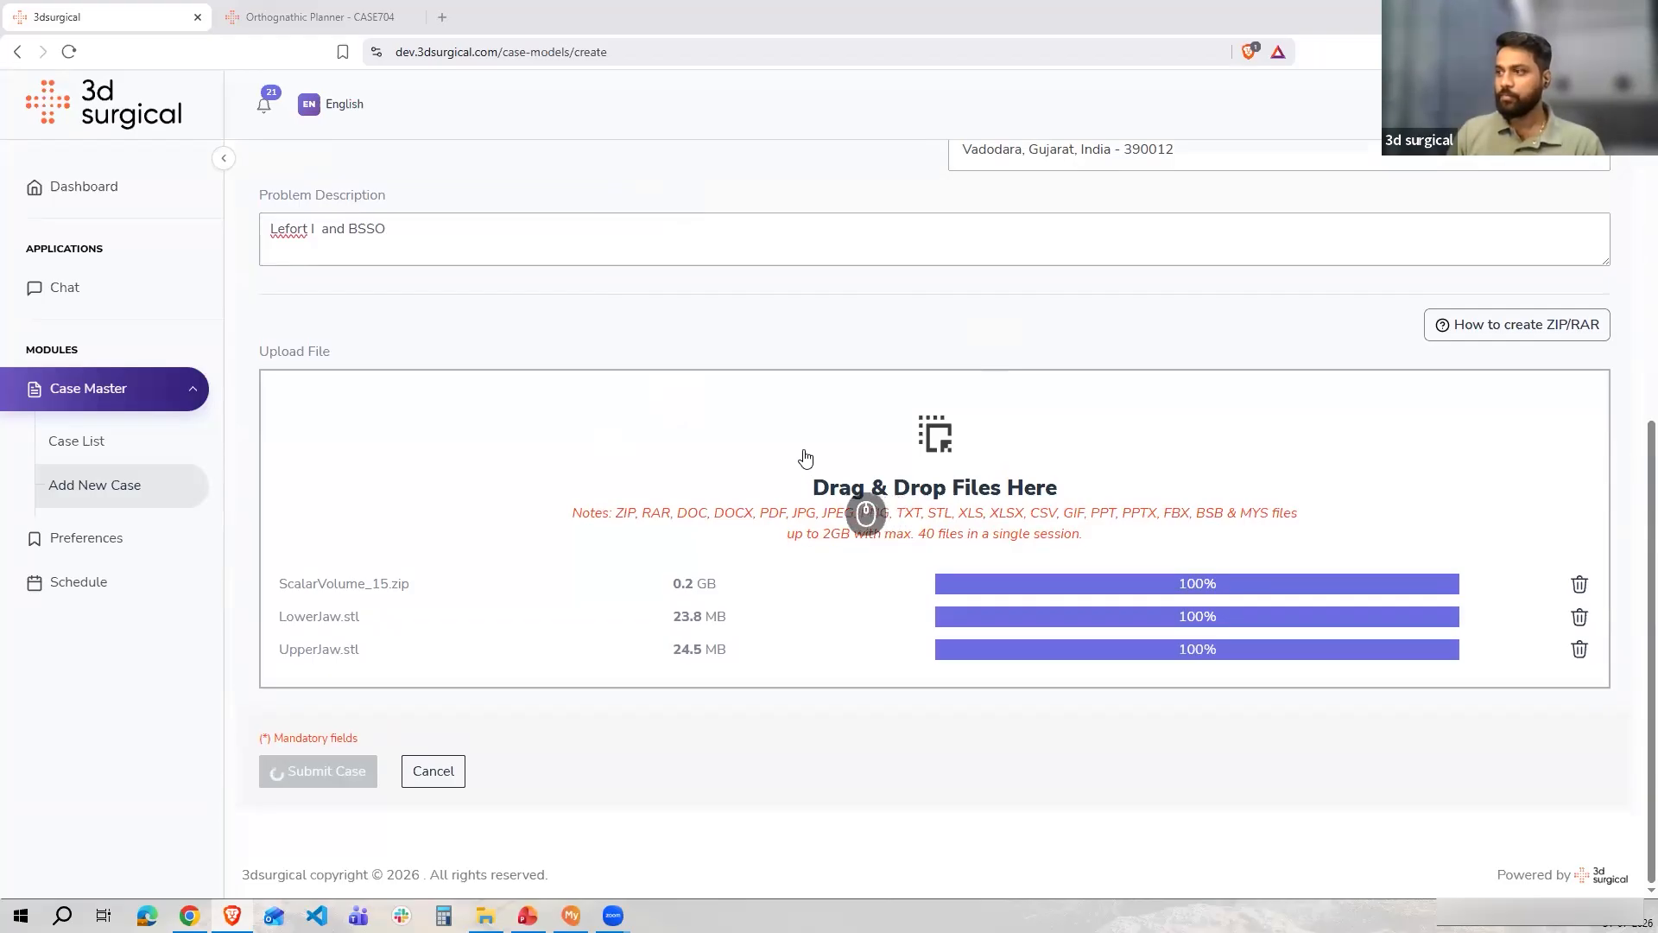
scroll(805, 458, "up", 7)
scroll(803, 459, "down", 7)
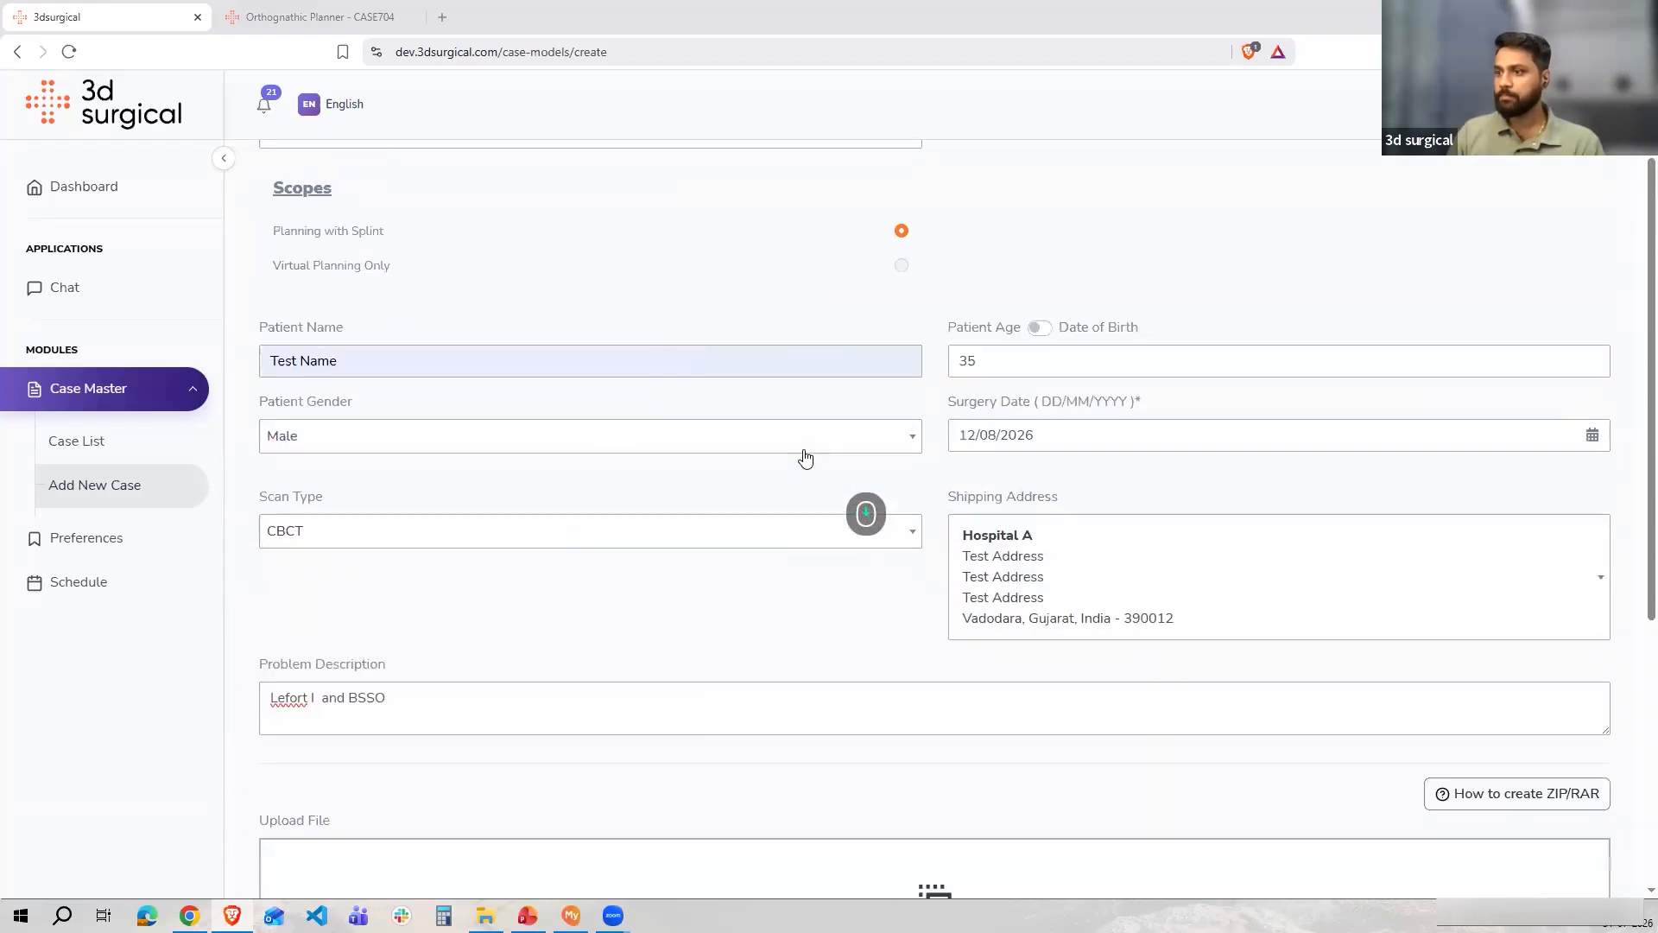
Switch to the case list window and open the new case CASE706
key("alt+Tab")
key("alt+Tab")
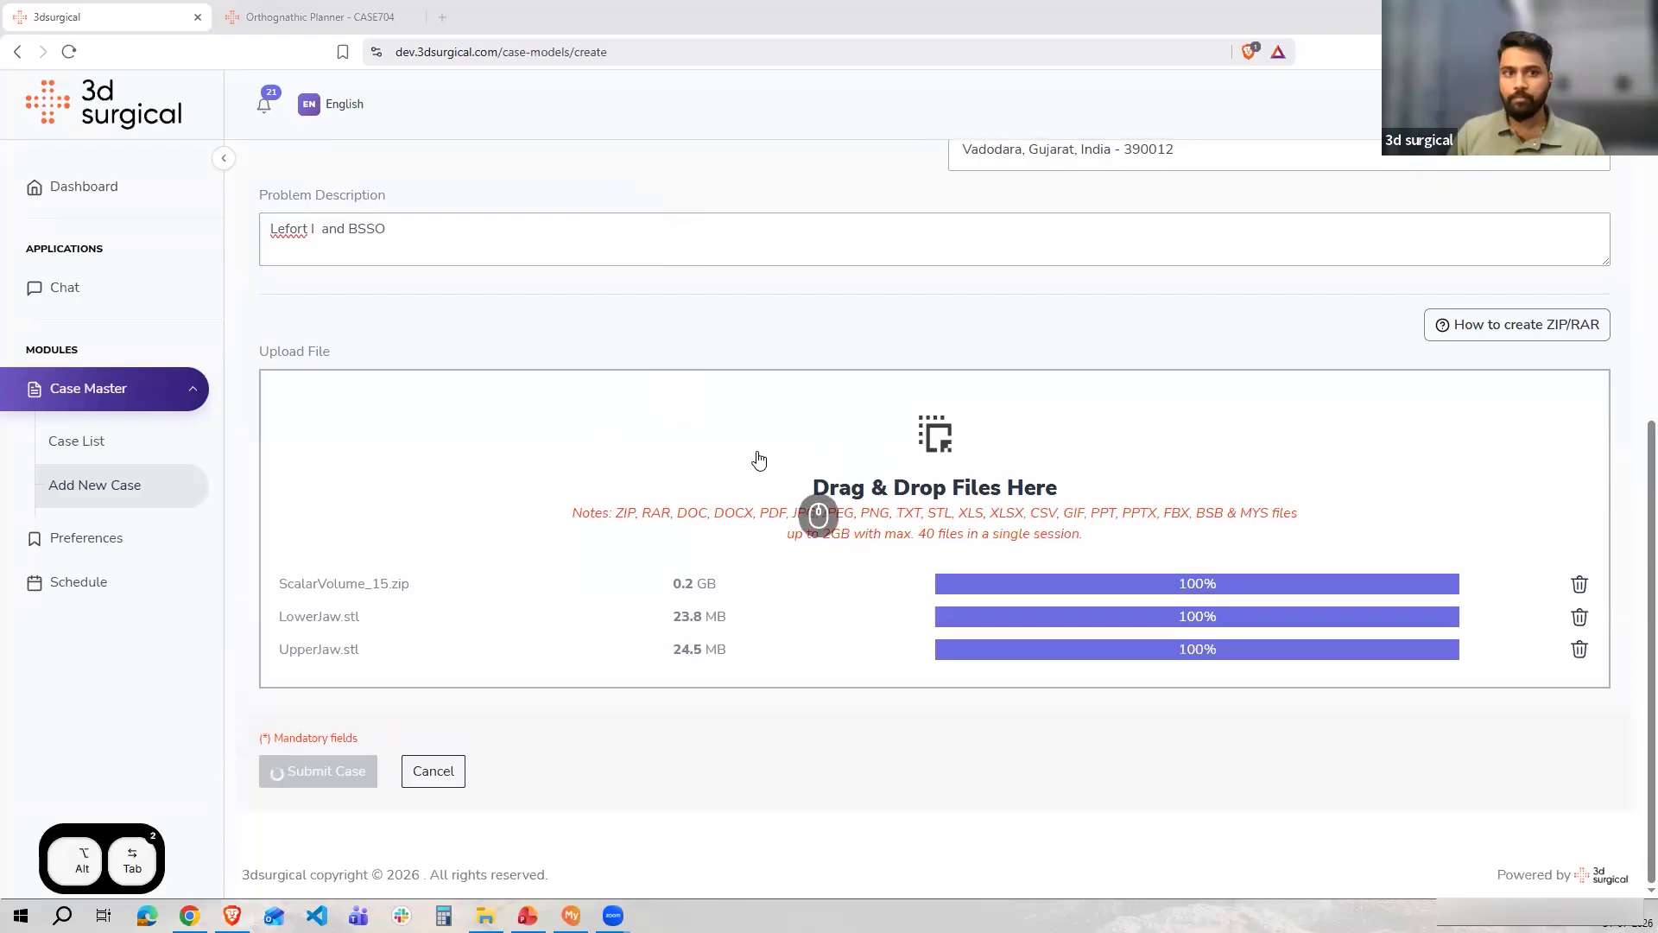
key("alt+Tab")
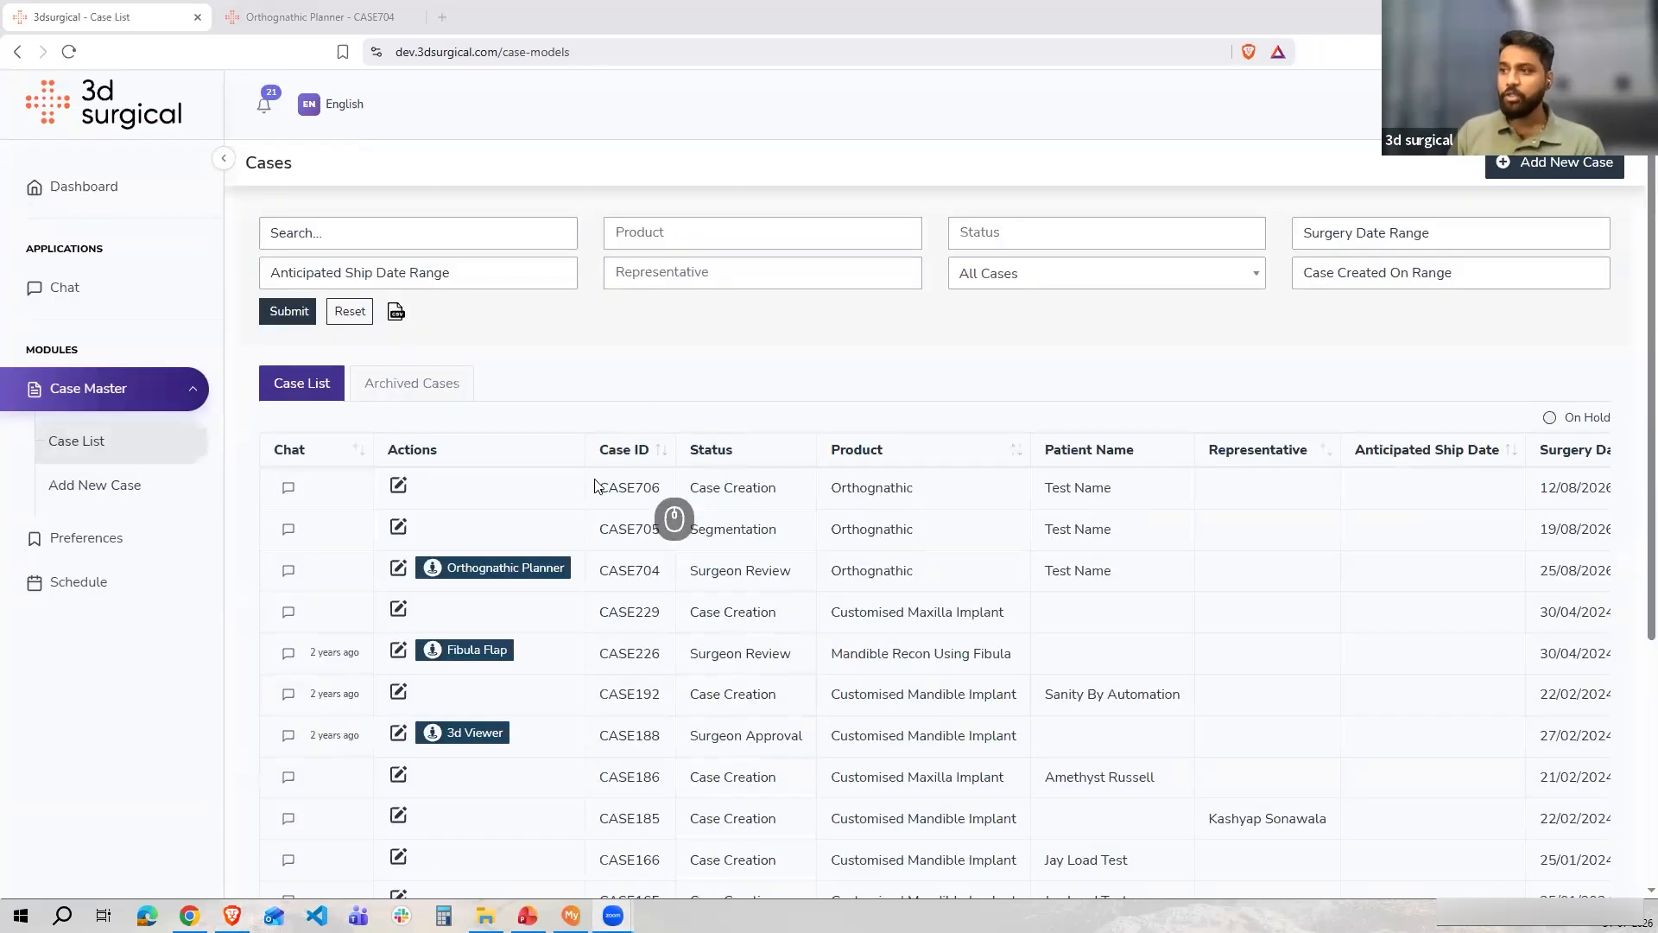
left_click_drag(593, 485, 682, 489)
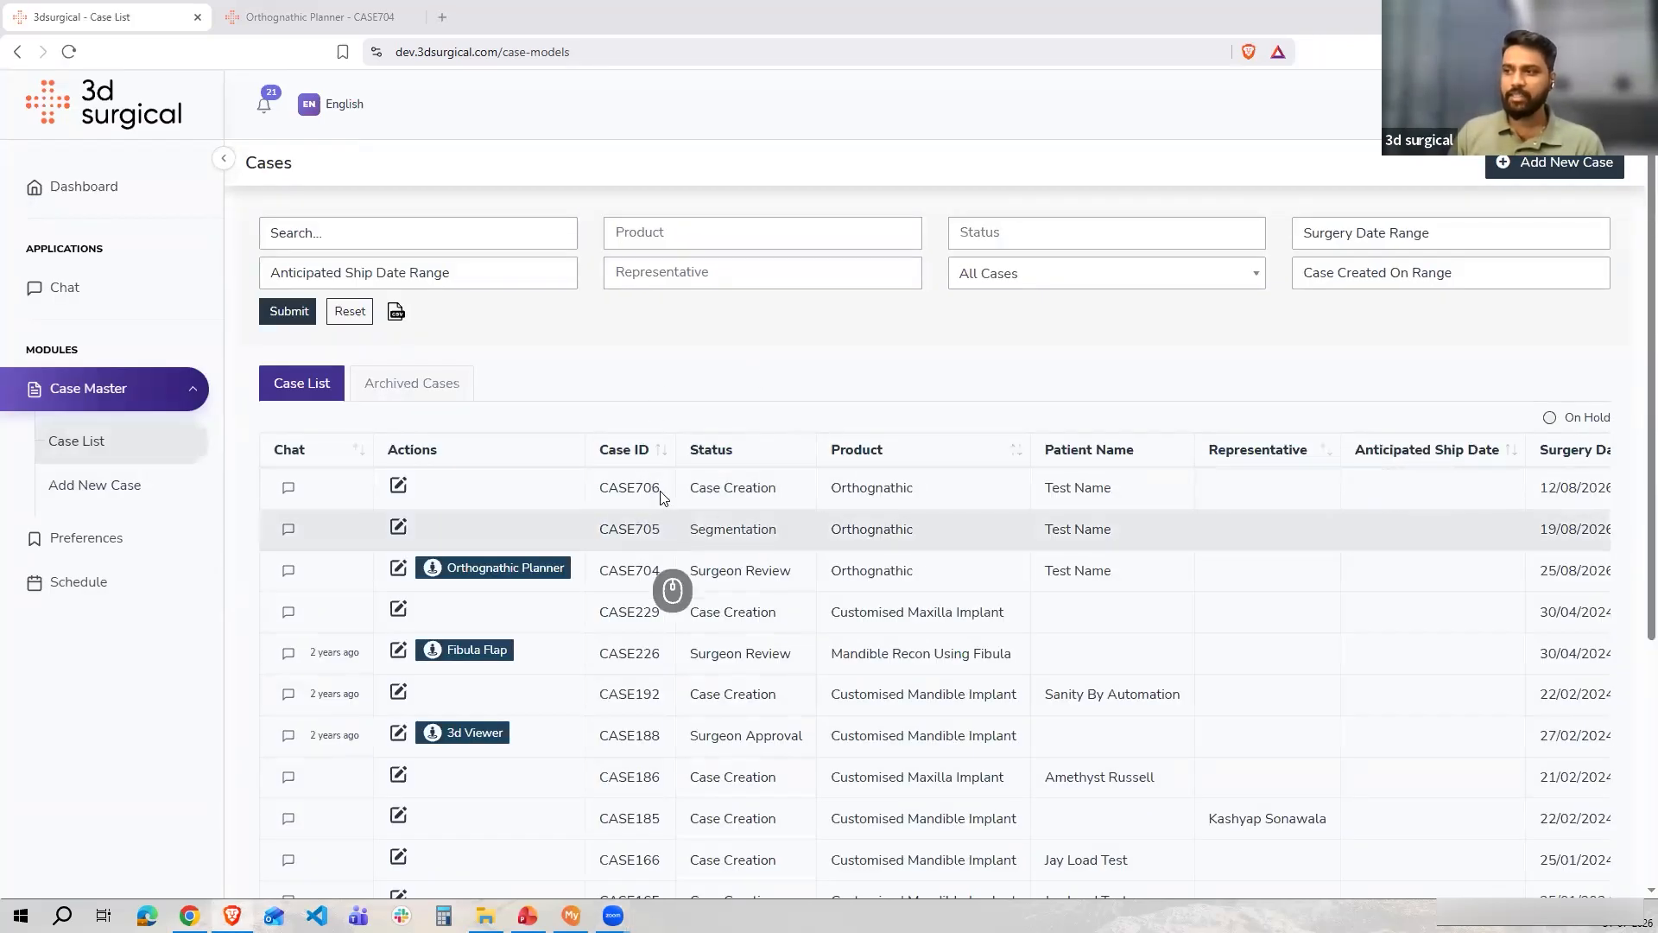
left_click(641, 493)
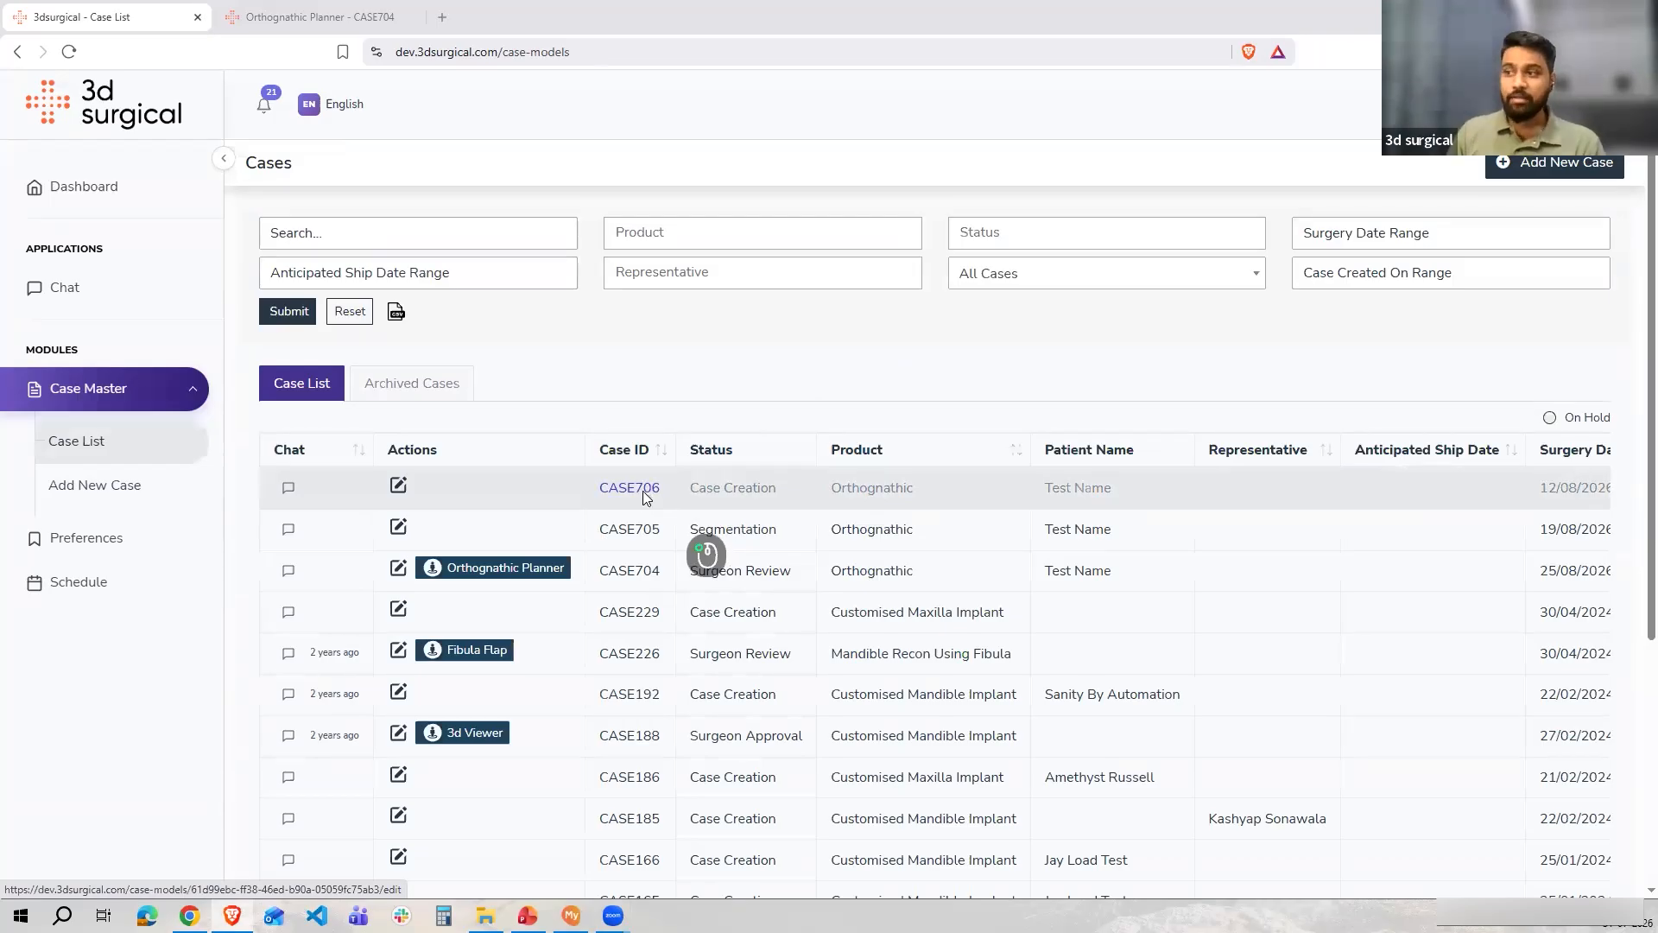
left_click(643, 494)
Review CASE706's primary details and its Documents list of uploaded scan files
scroll(498, 388, "down", 3)
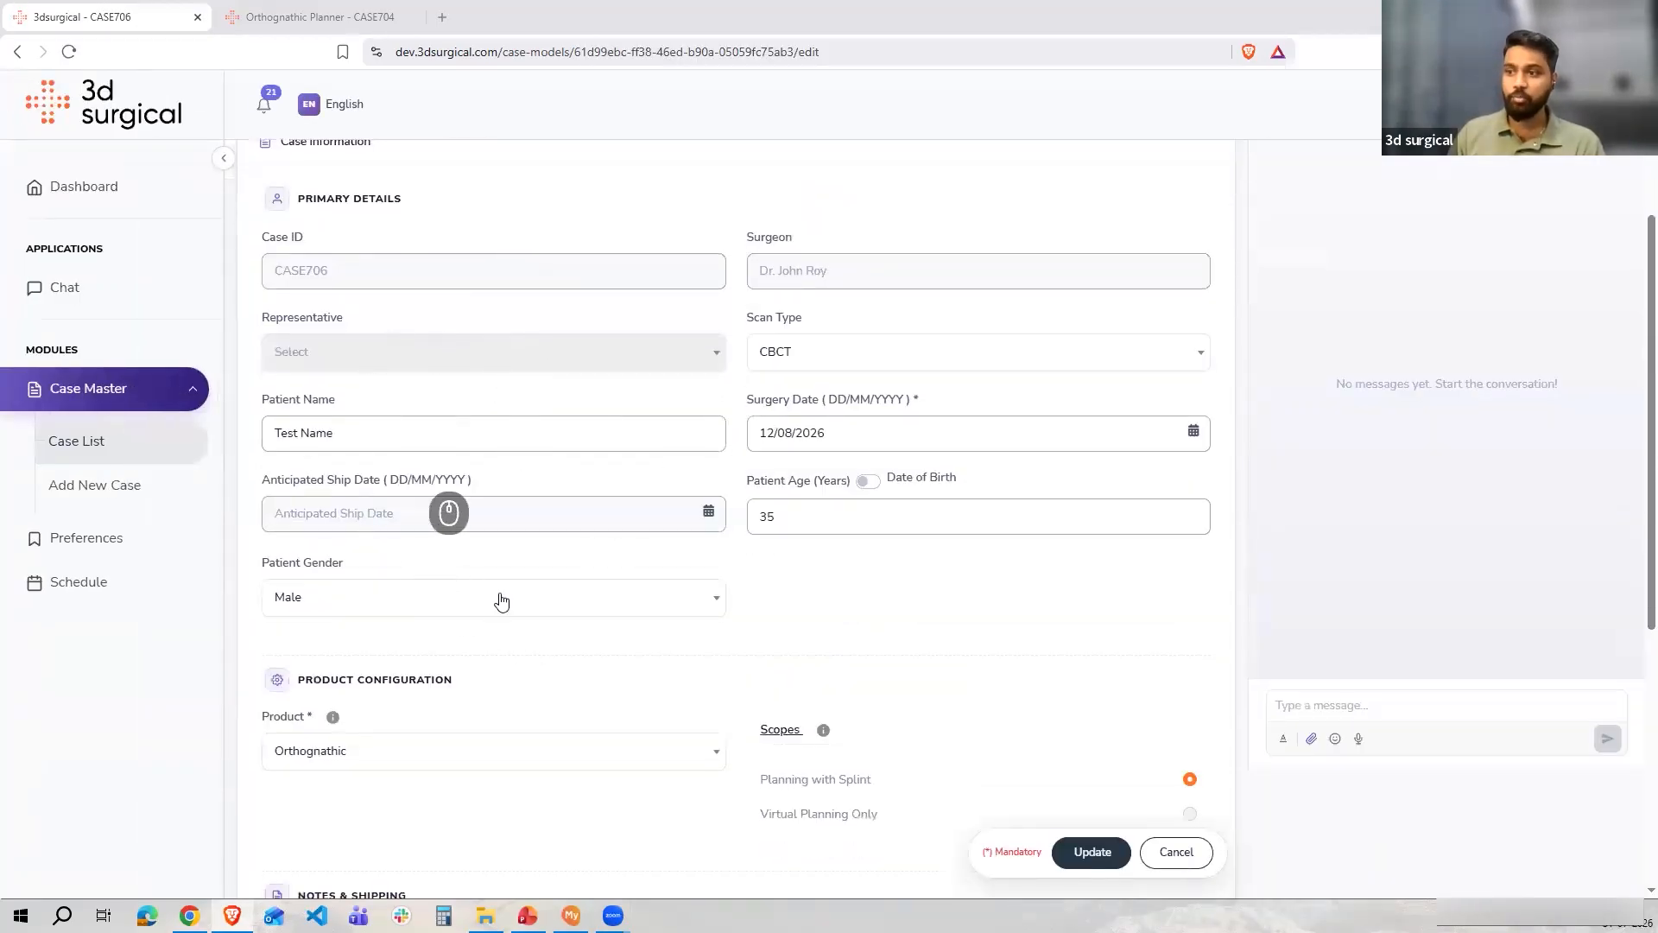
scroll(502, 600, "down", 5)
scroll(457, 486, "up", 3)
scroll(458, 486, "up", 5)
left_click(602, 353)
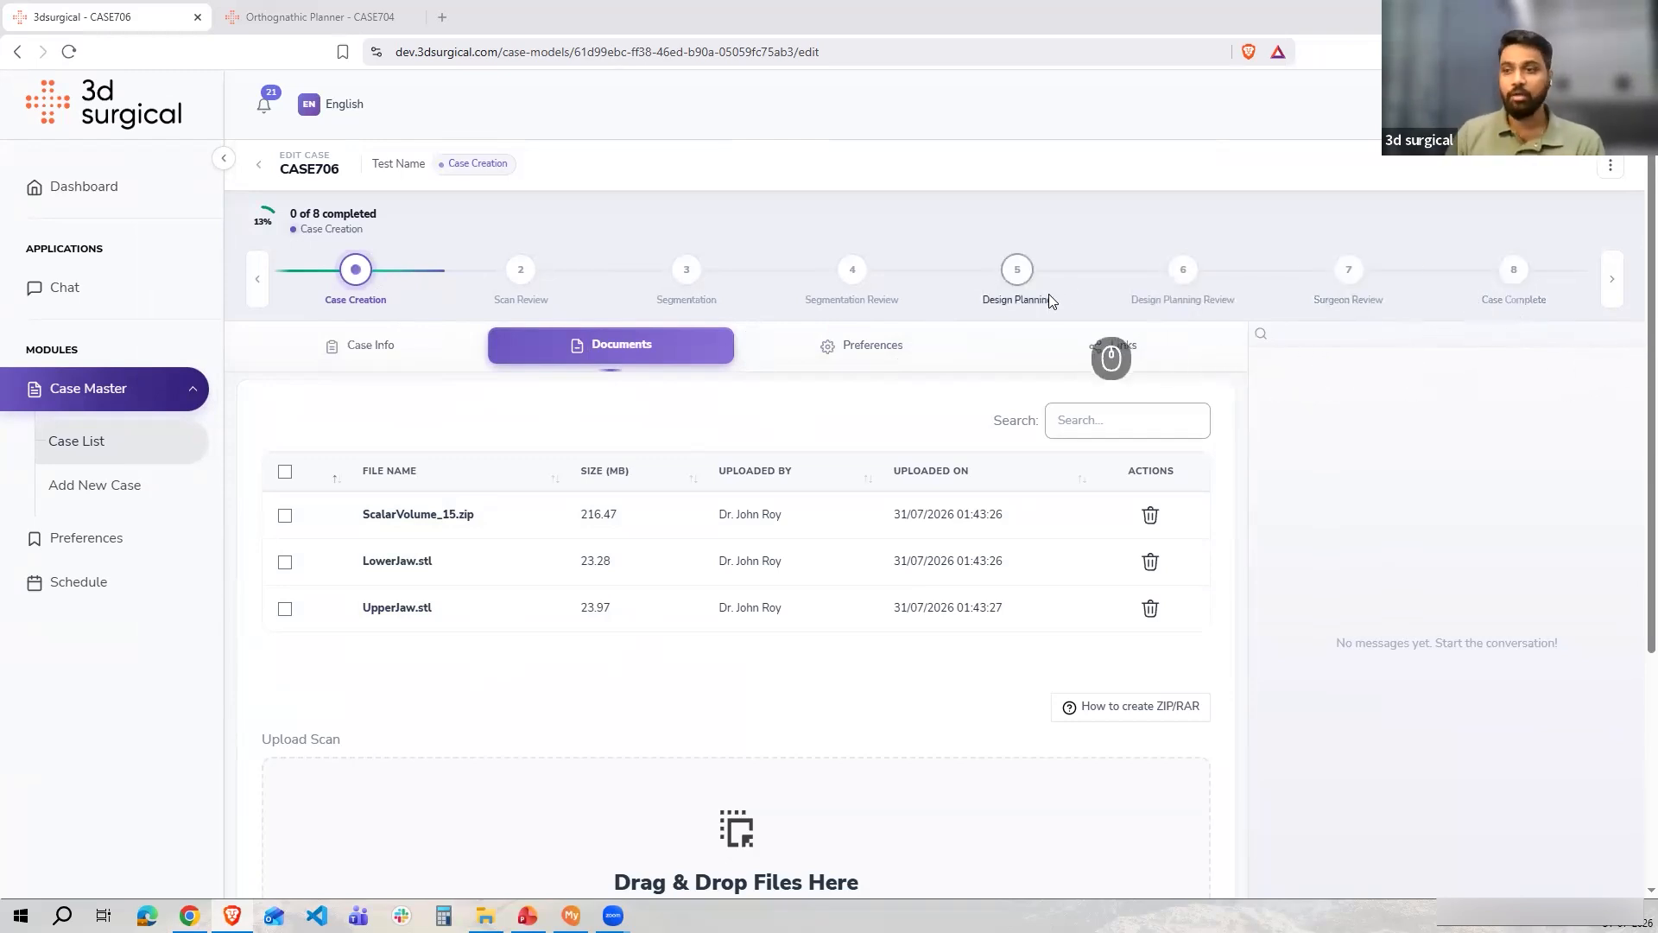
left_click(355, 343)
Switch to the other portal window and open CASE706 from its case list
key("alt+Tab")
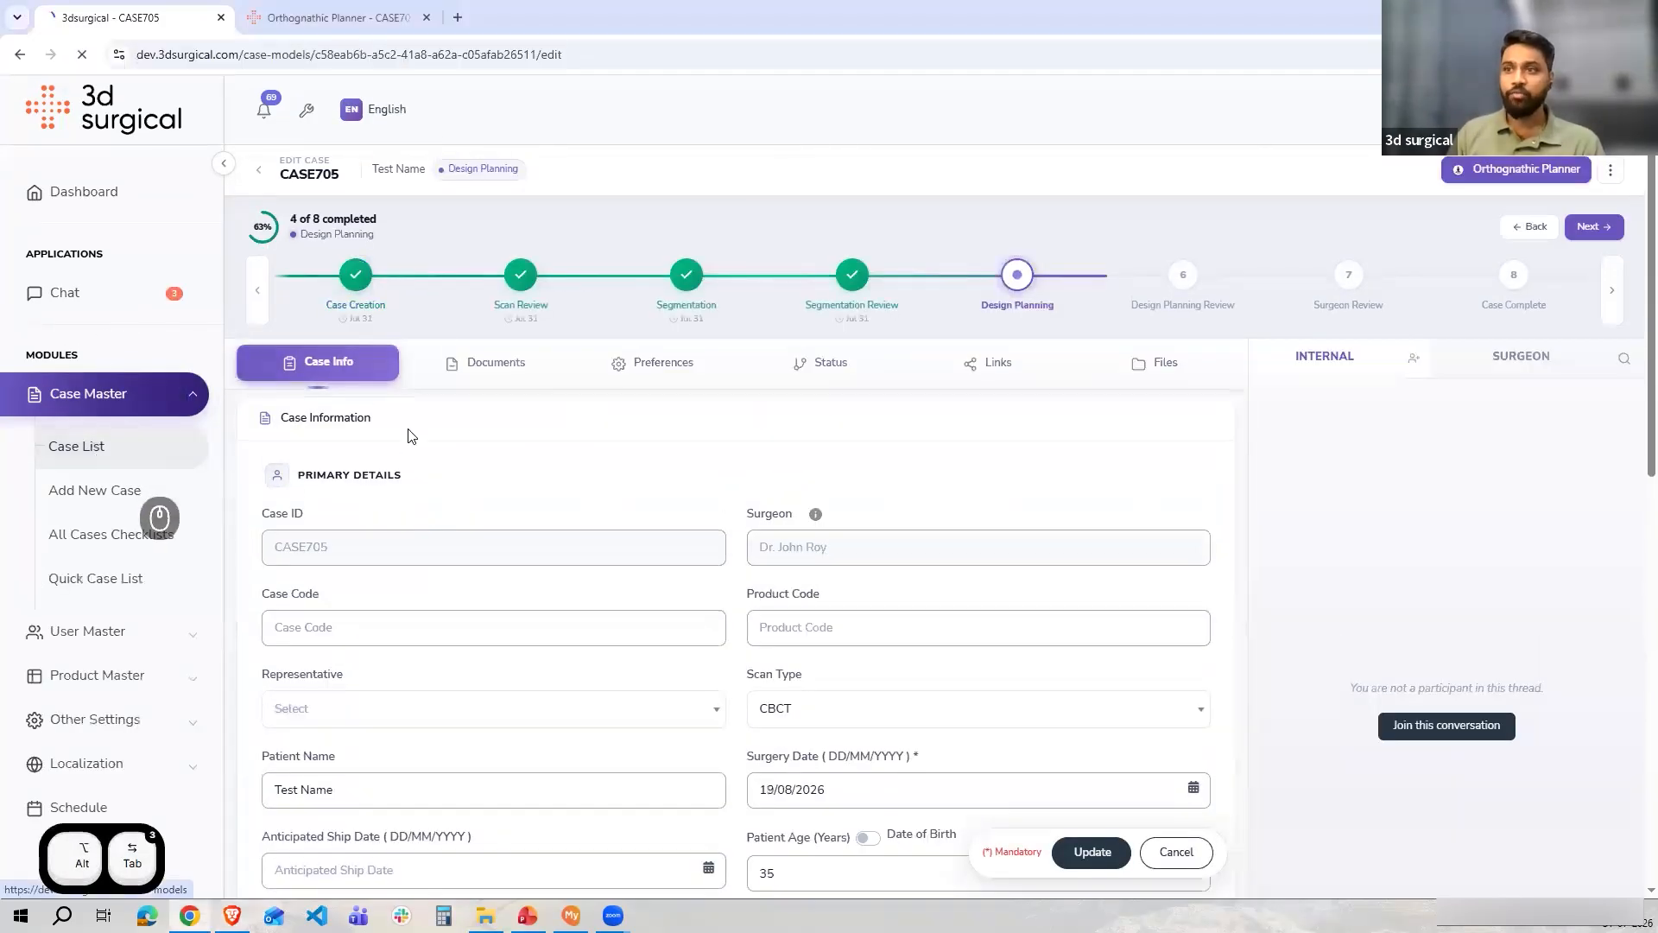
left_click(95, 445)
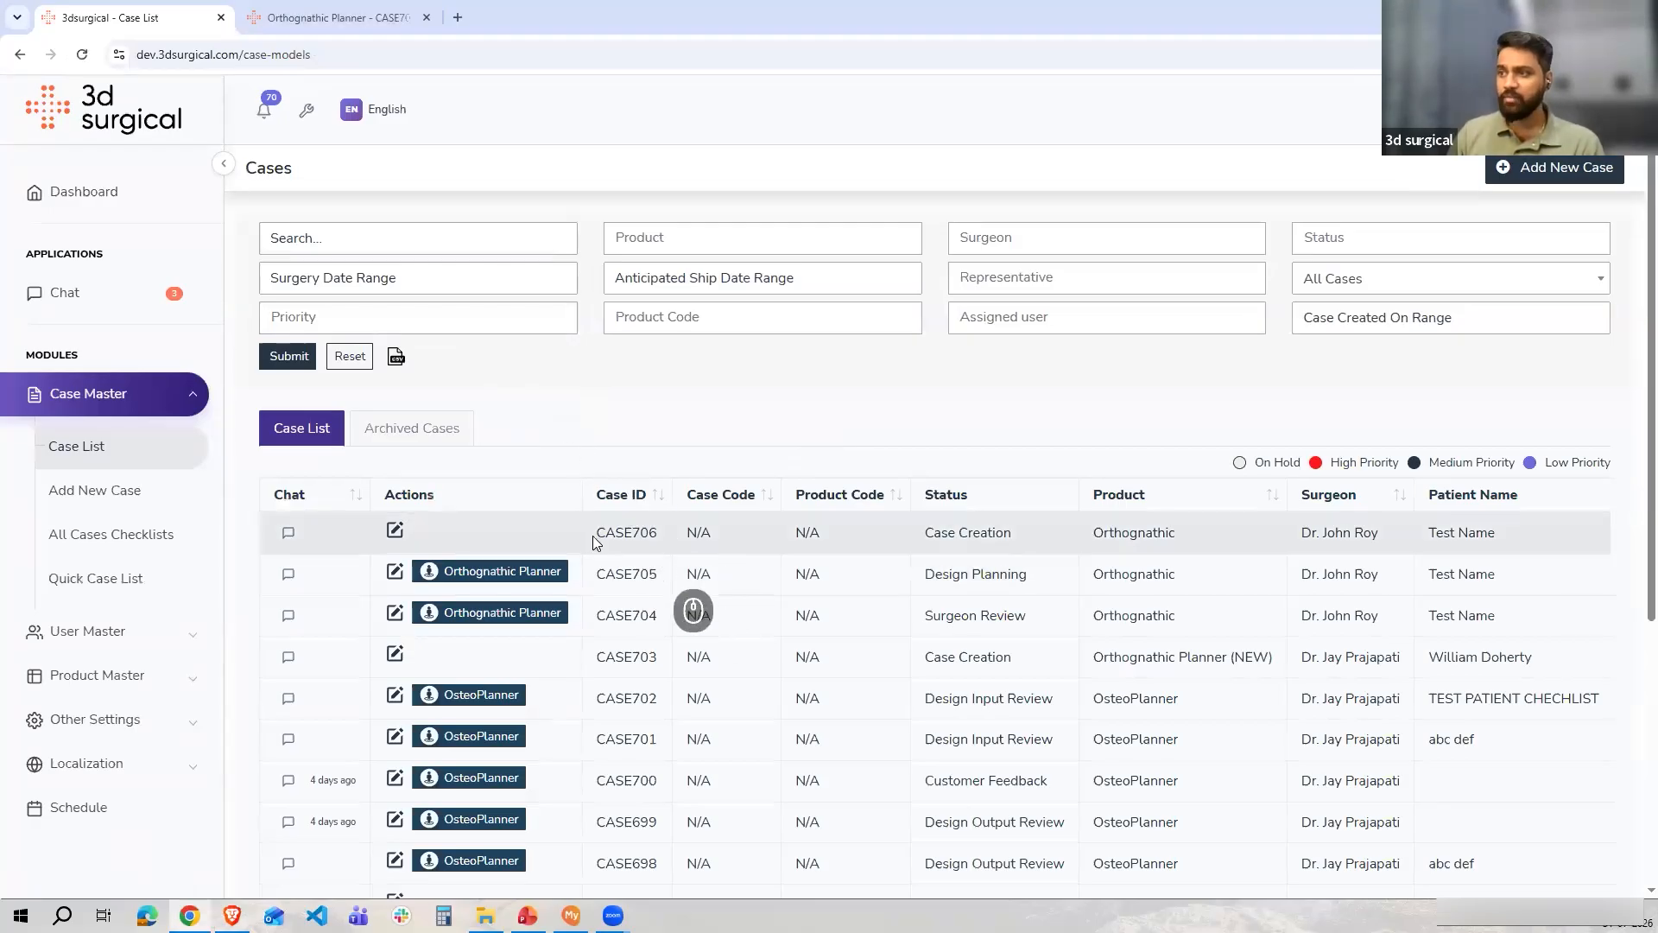
double_click(647, 530)
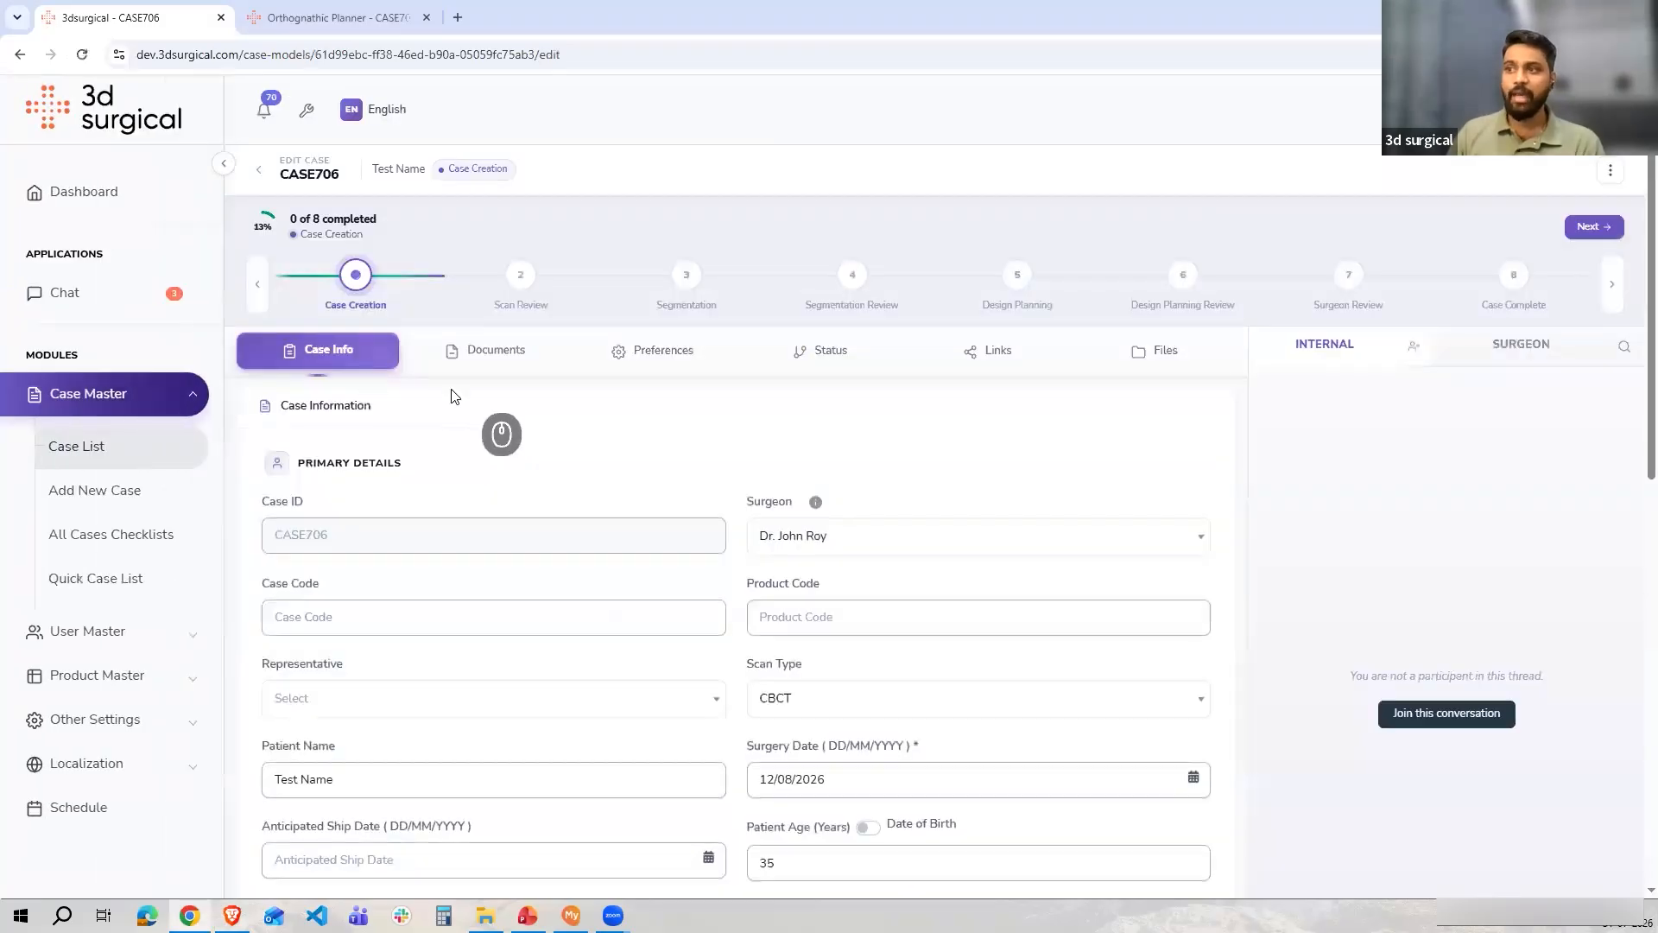
Review CASE706's case information, notes and shipping, then its uploaded documents in this view
scroll(474, 443, "down", 8)
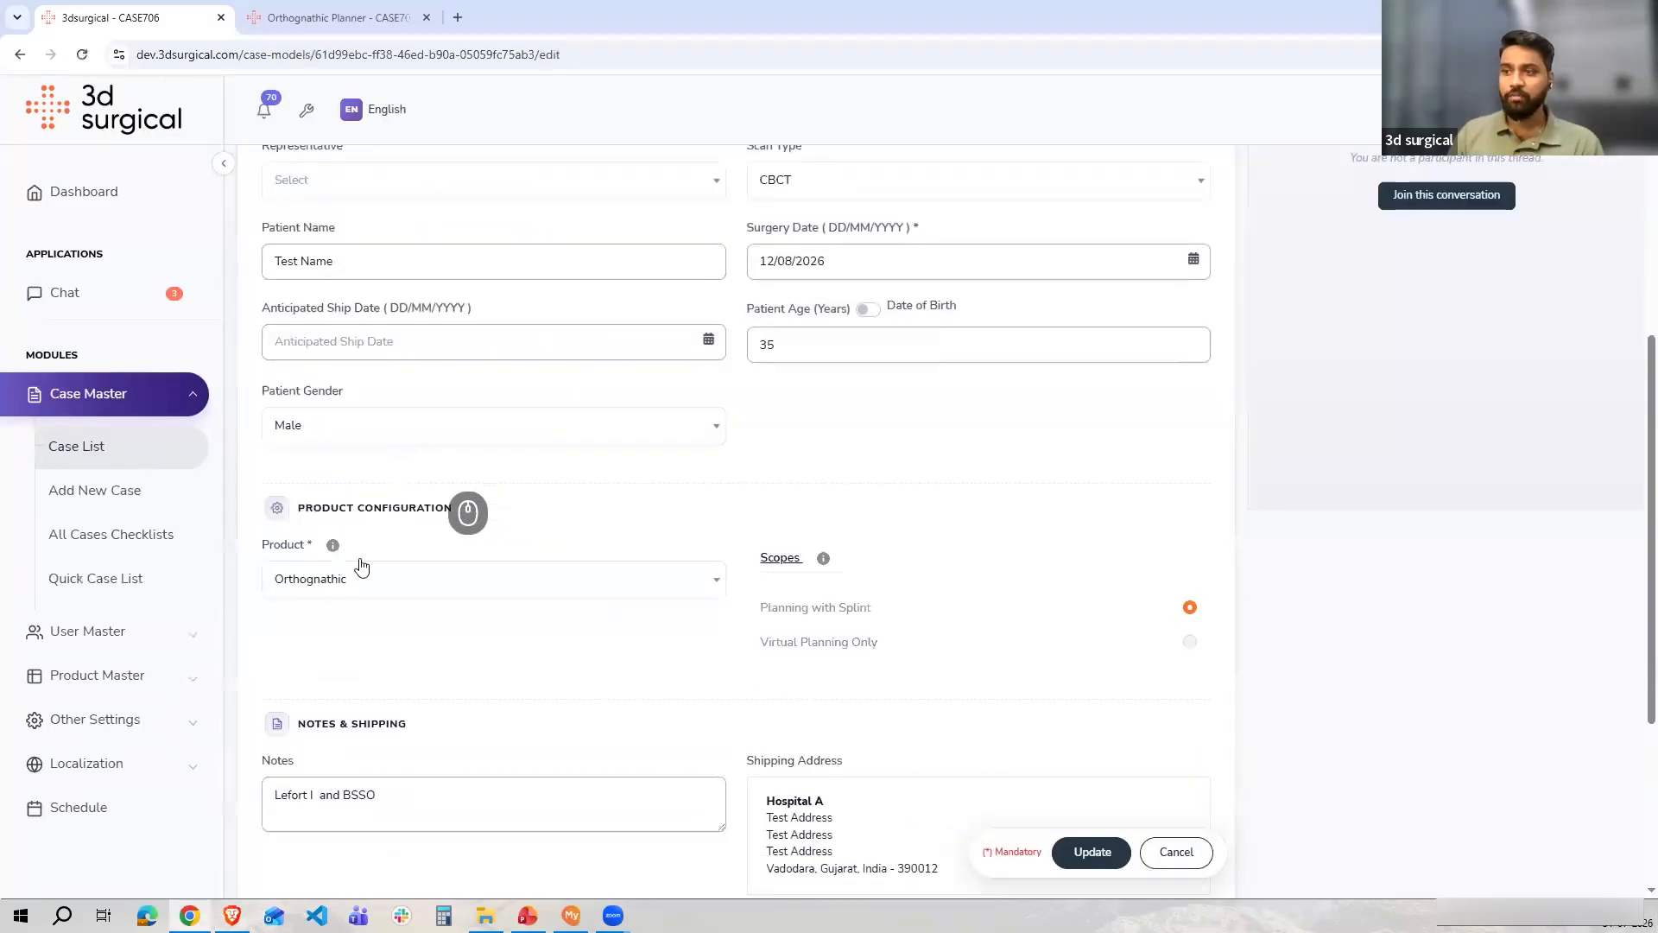
scroll(586, 607, "down", 2)
scroll(510, 478, "up", 10)
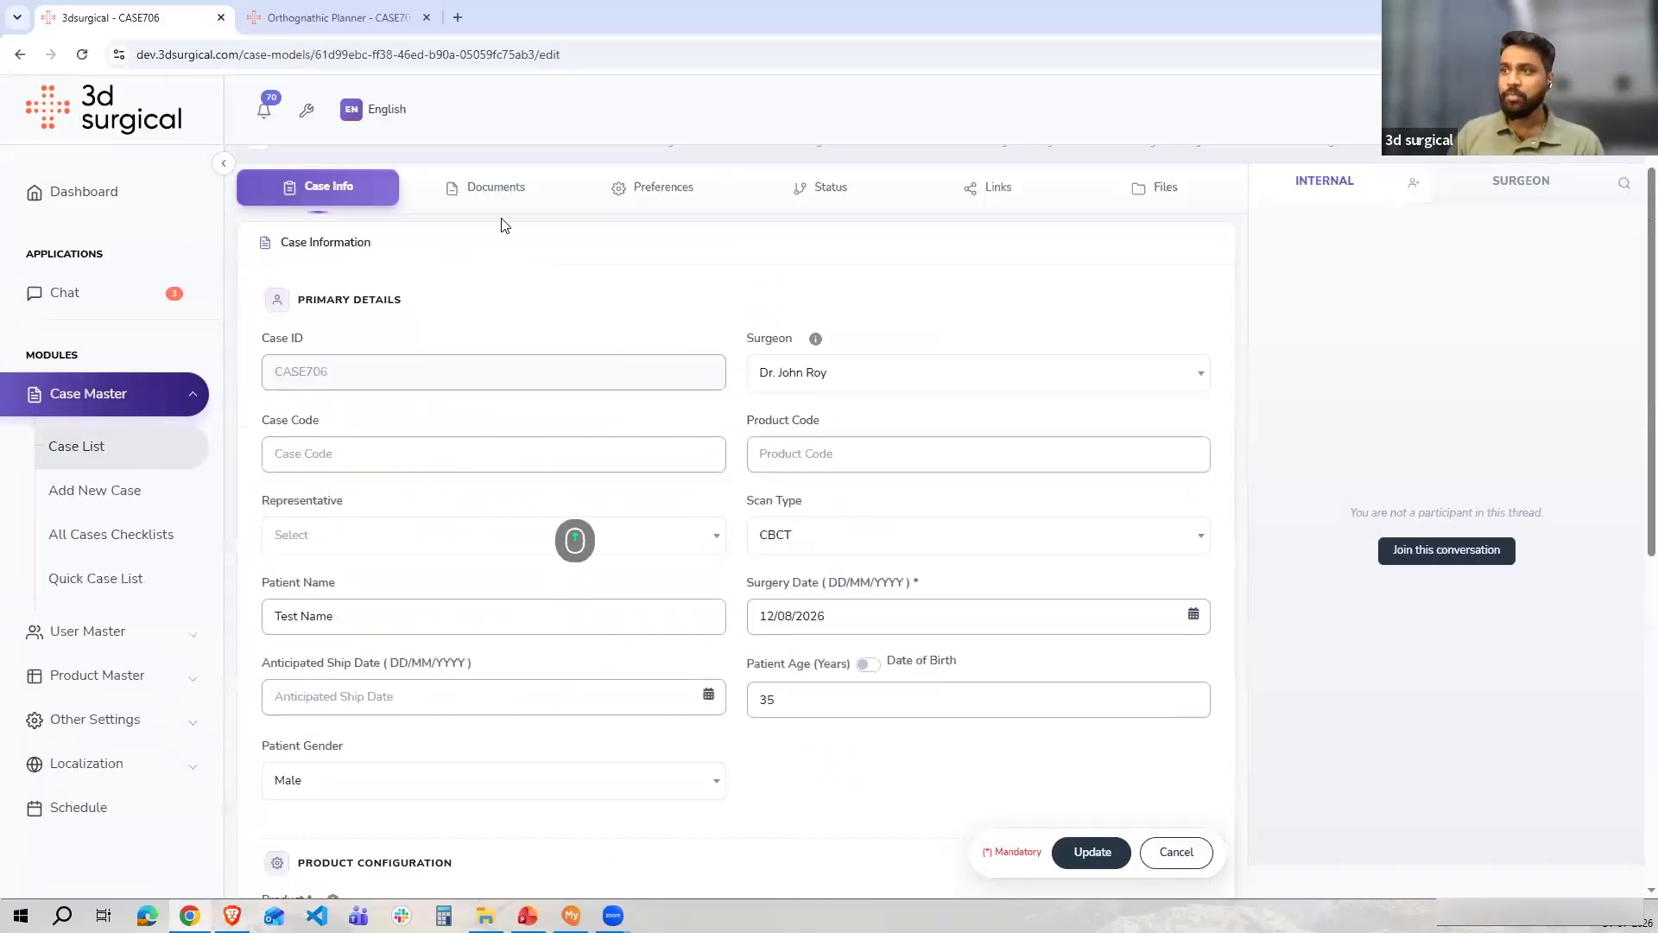
left_click(494, 278)
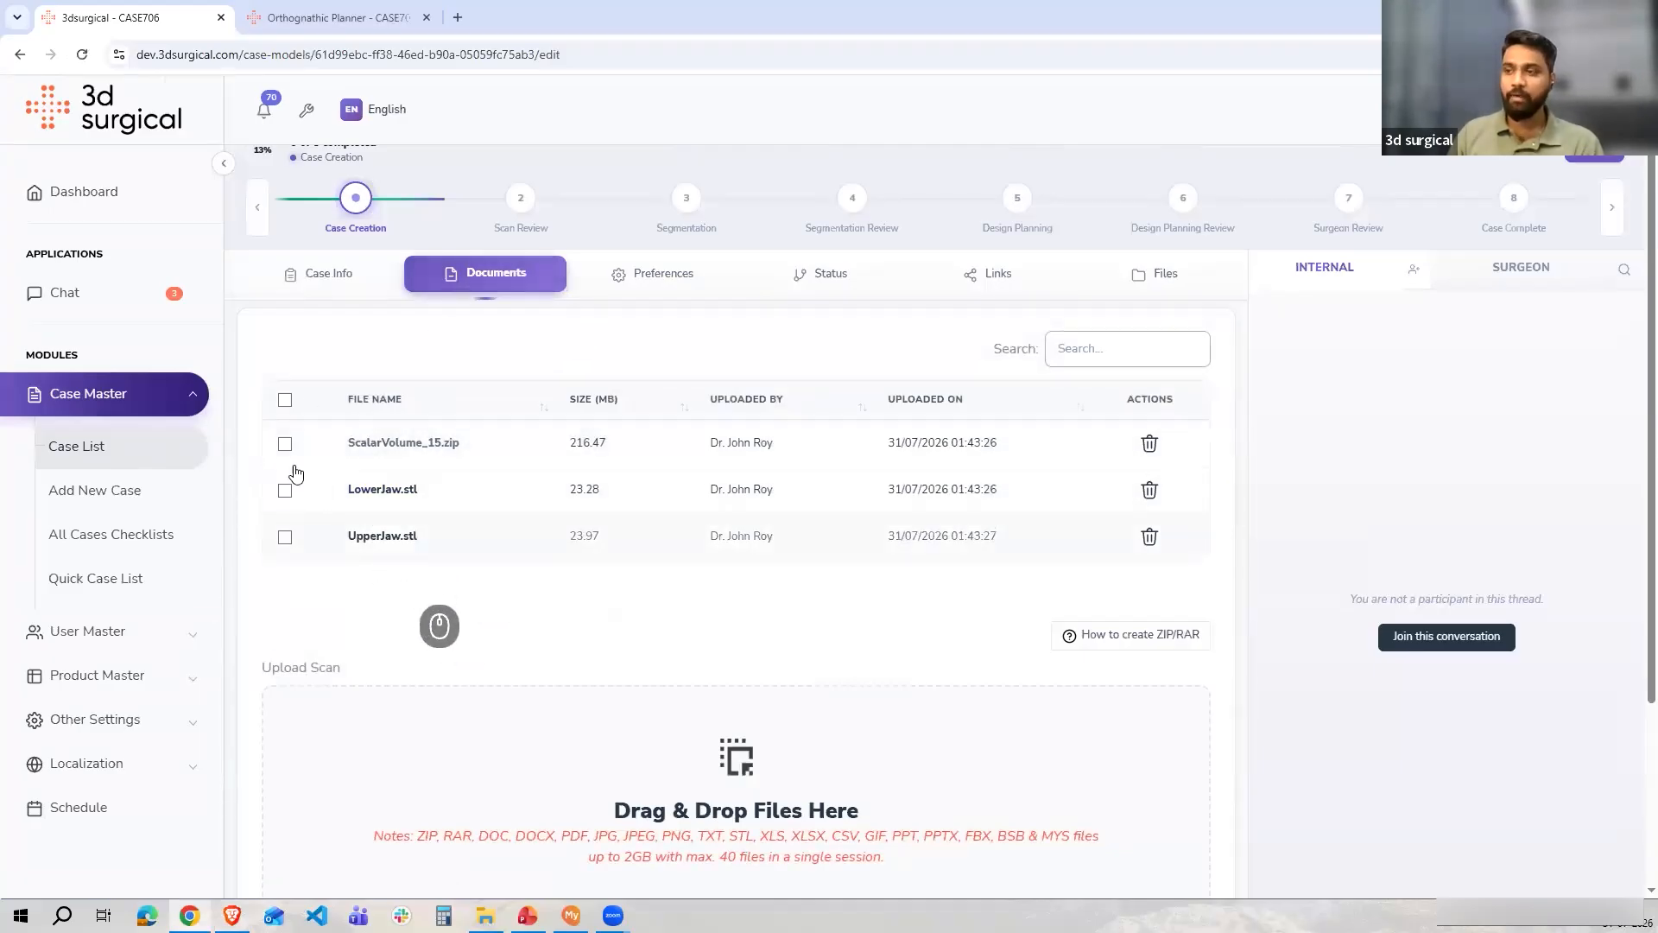
left_click(284, 400)
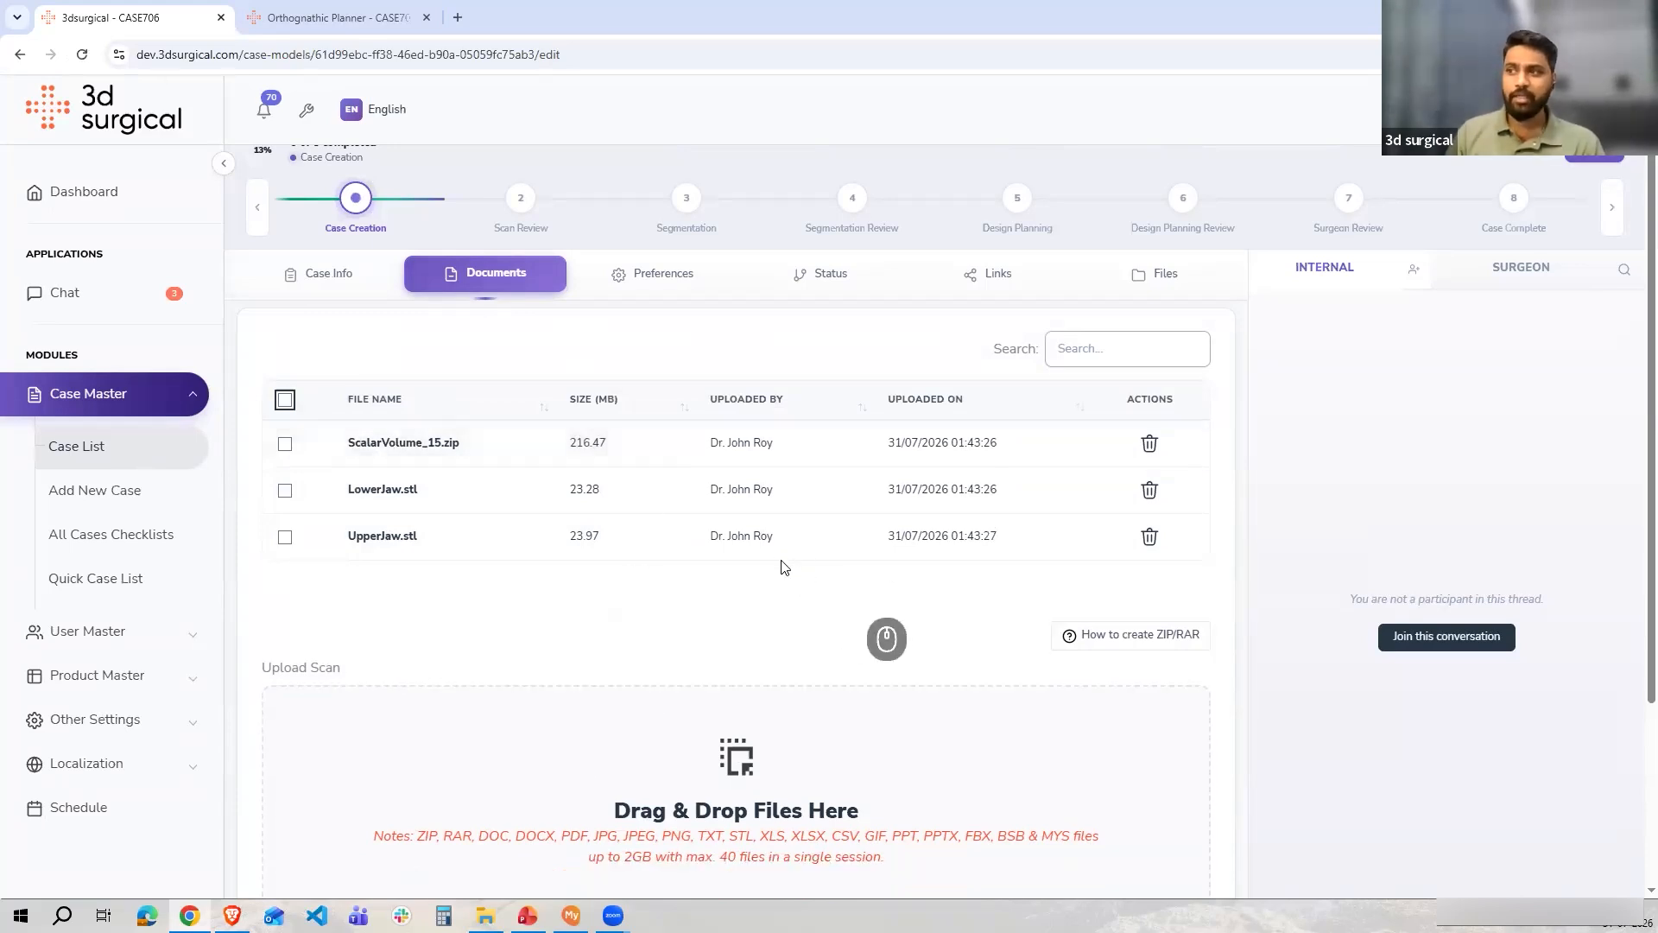
Switch to PowerPoint and move to slide 5, Generate Patient-Specific 3D Anatomy
key("alt+Tab")
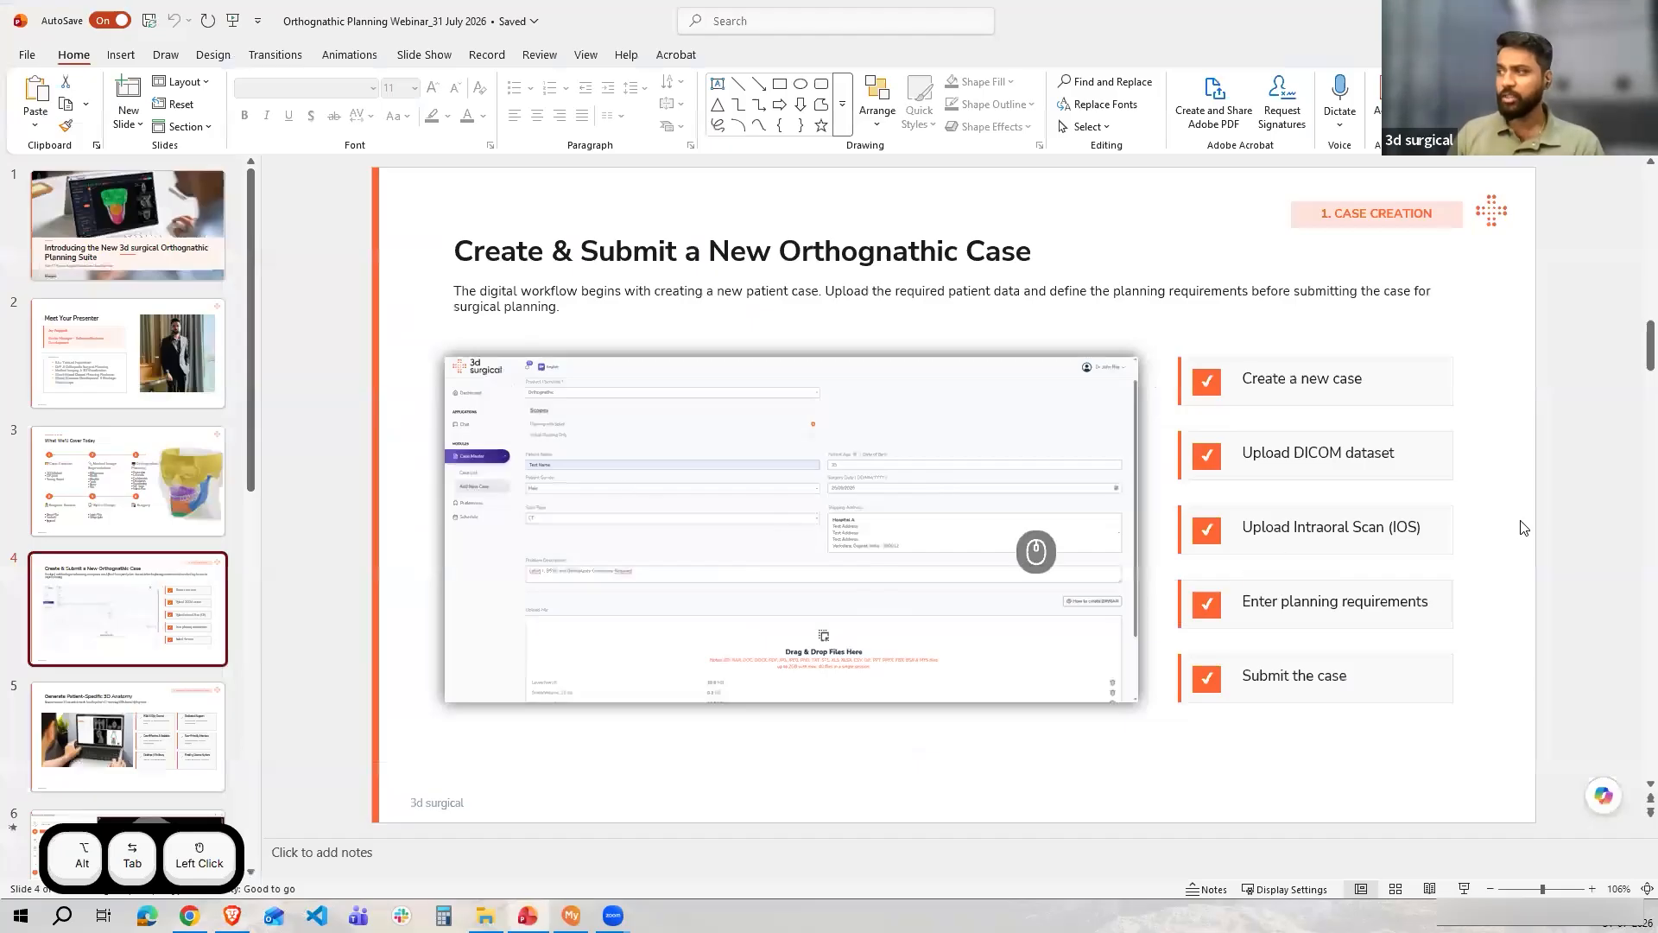
left_click(157, 559)
scroll(164, 561, "down", 1)
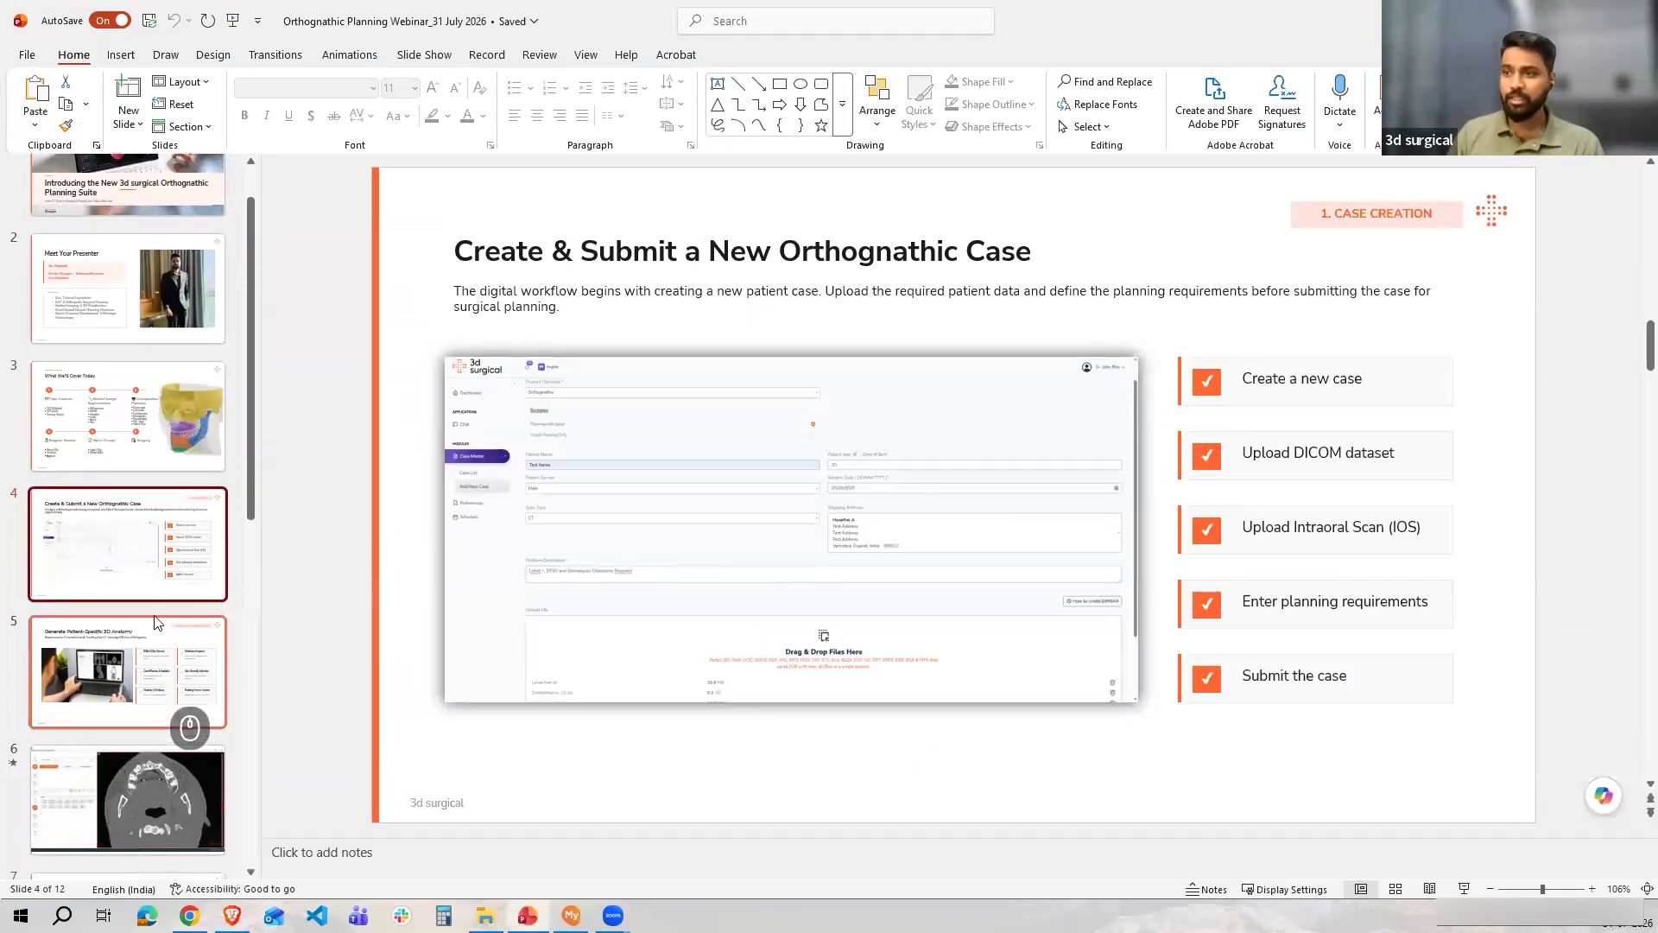
left_click(146, 669)
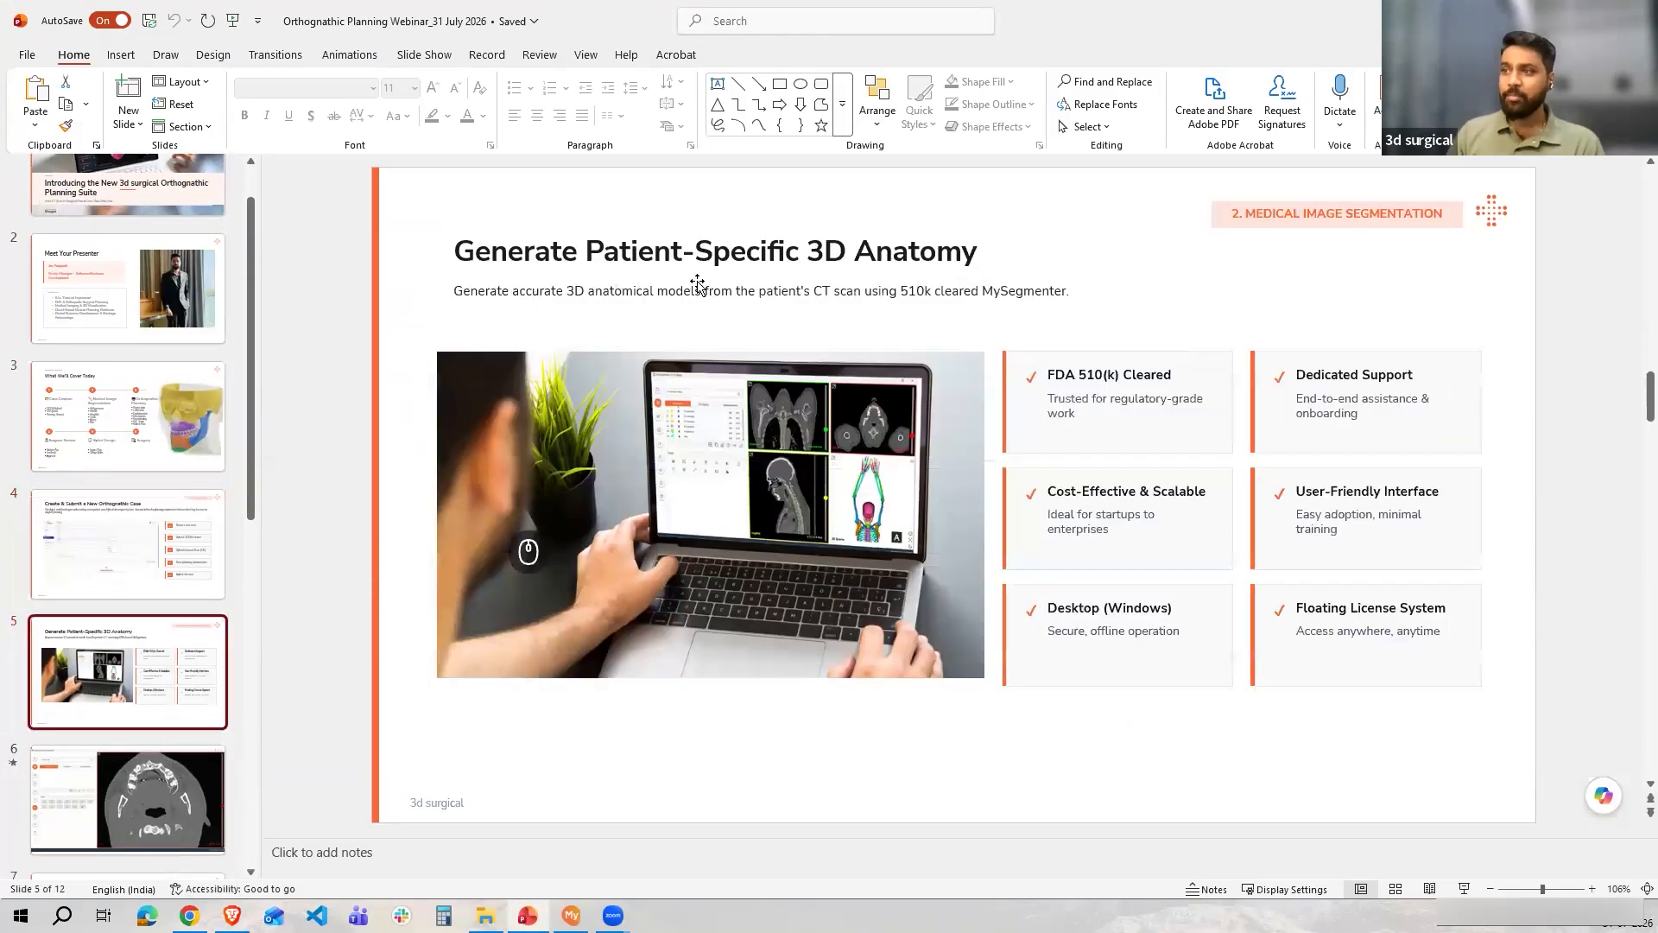
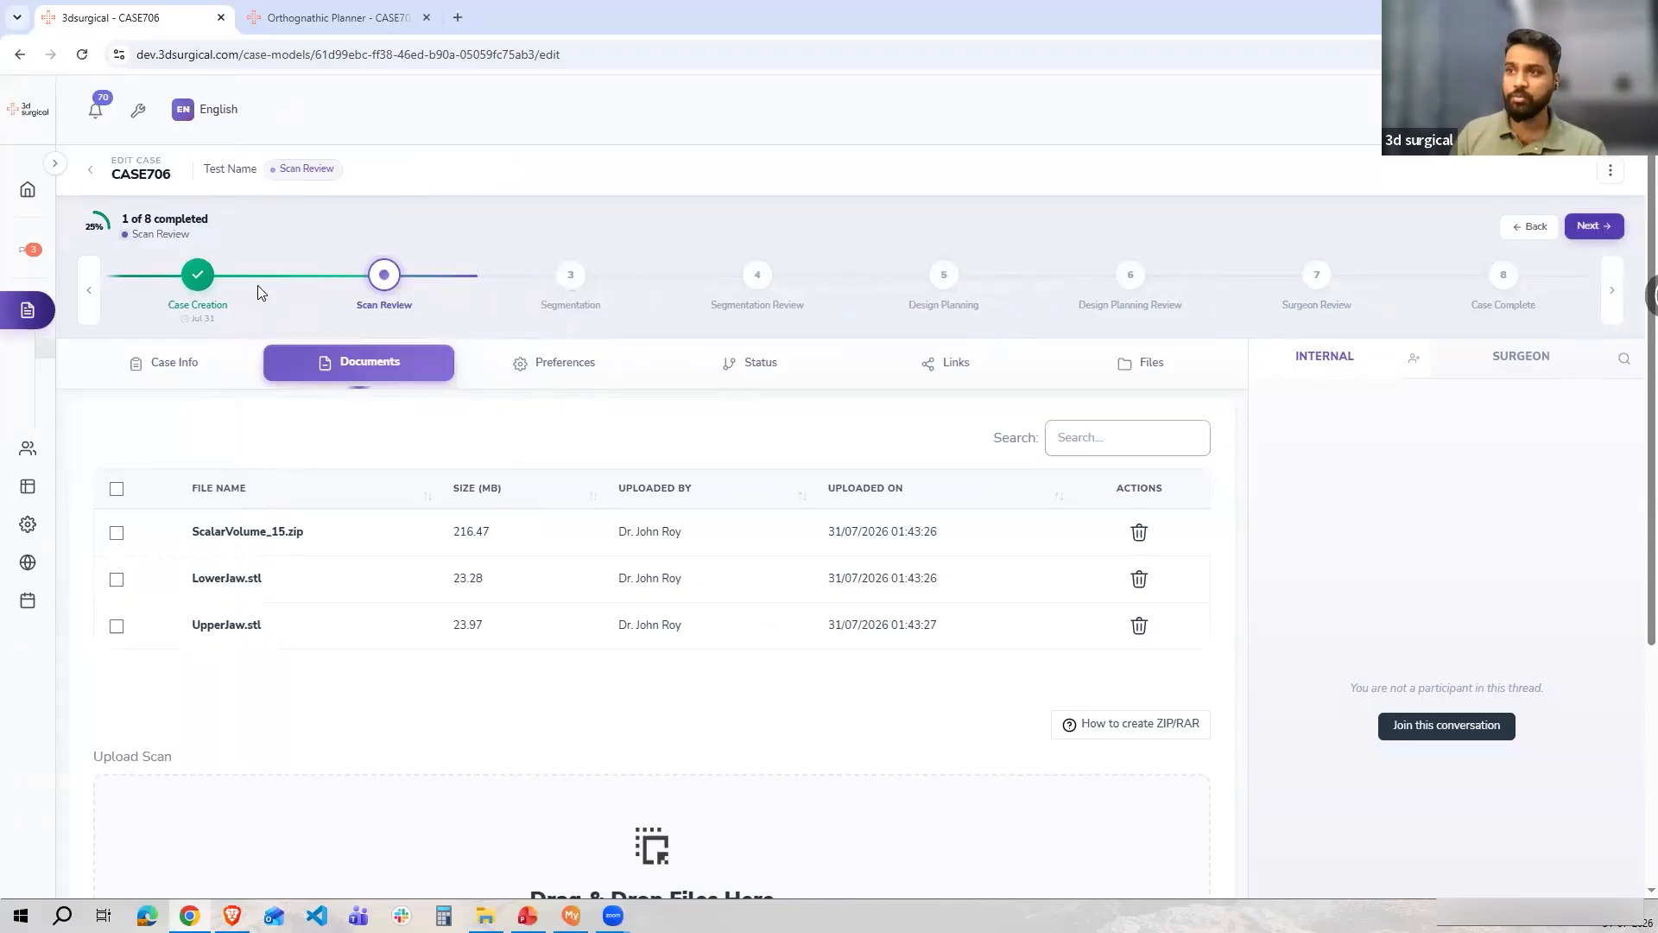
Advance CASE706 to the Segmentation Review stage and review its Status table of workflow stages
left_click(1585, 228)
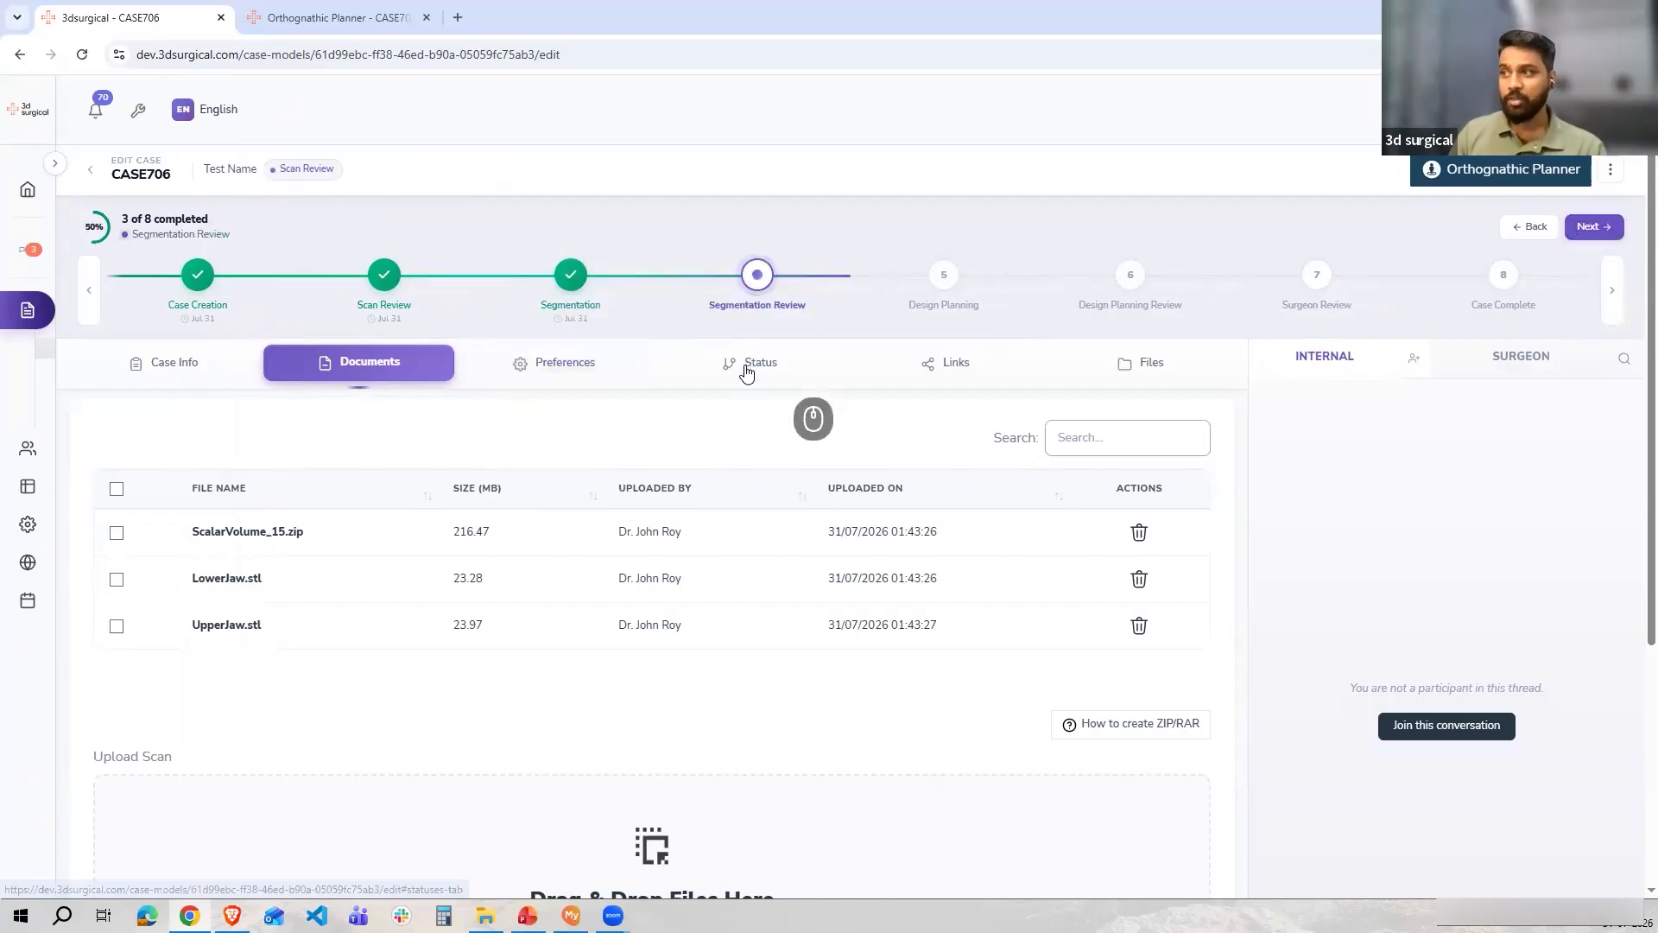
scroll(513, 578, "down", 1)
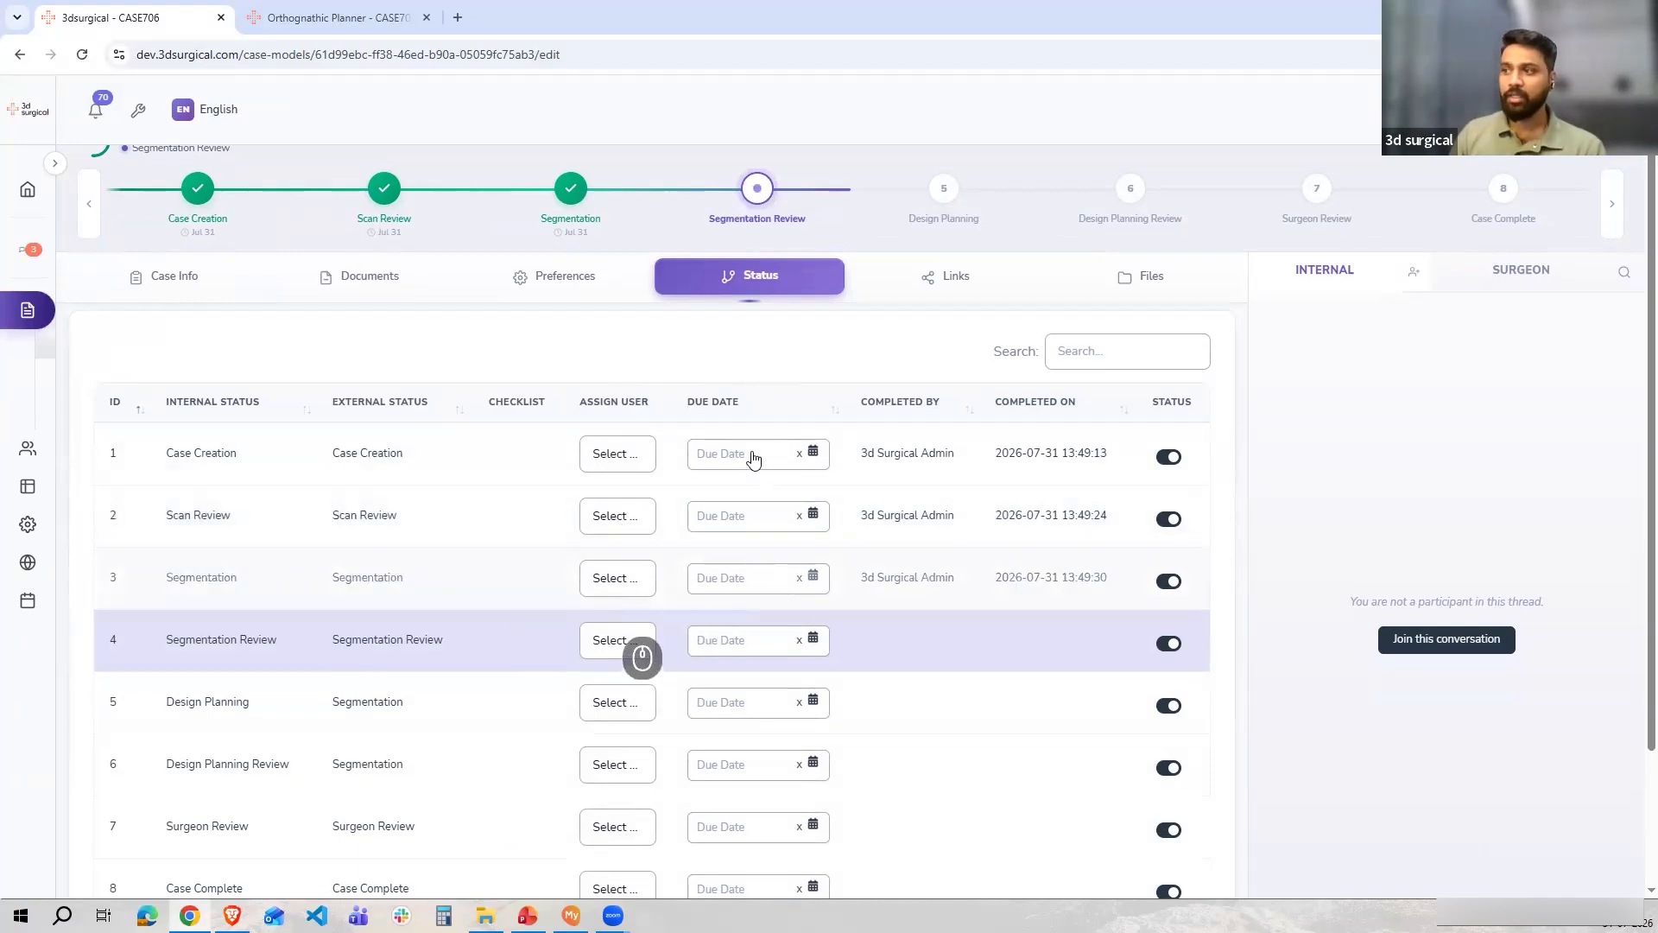
scroll(922, 377, "up", 1)
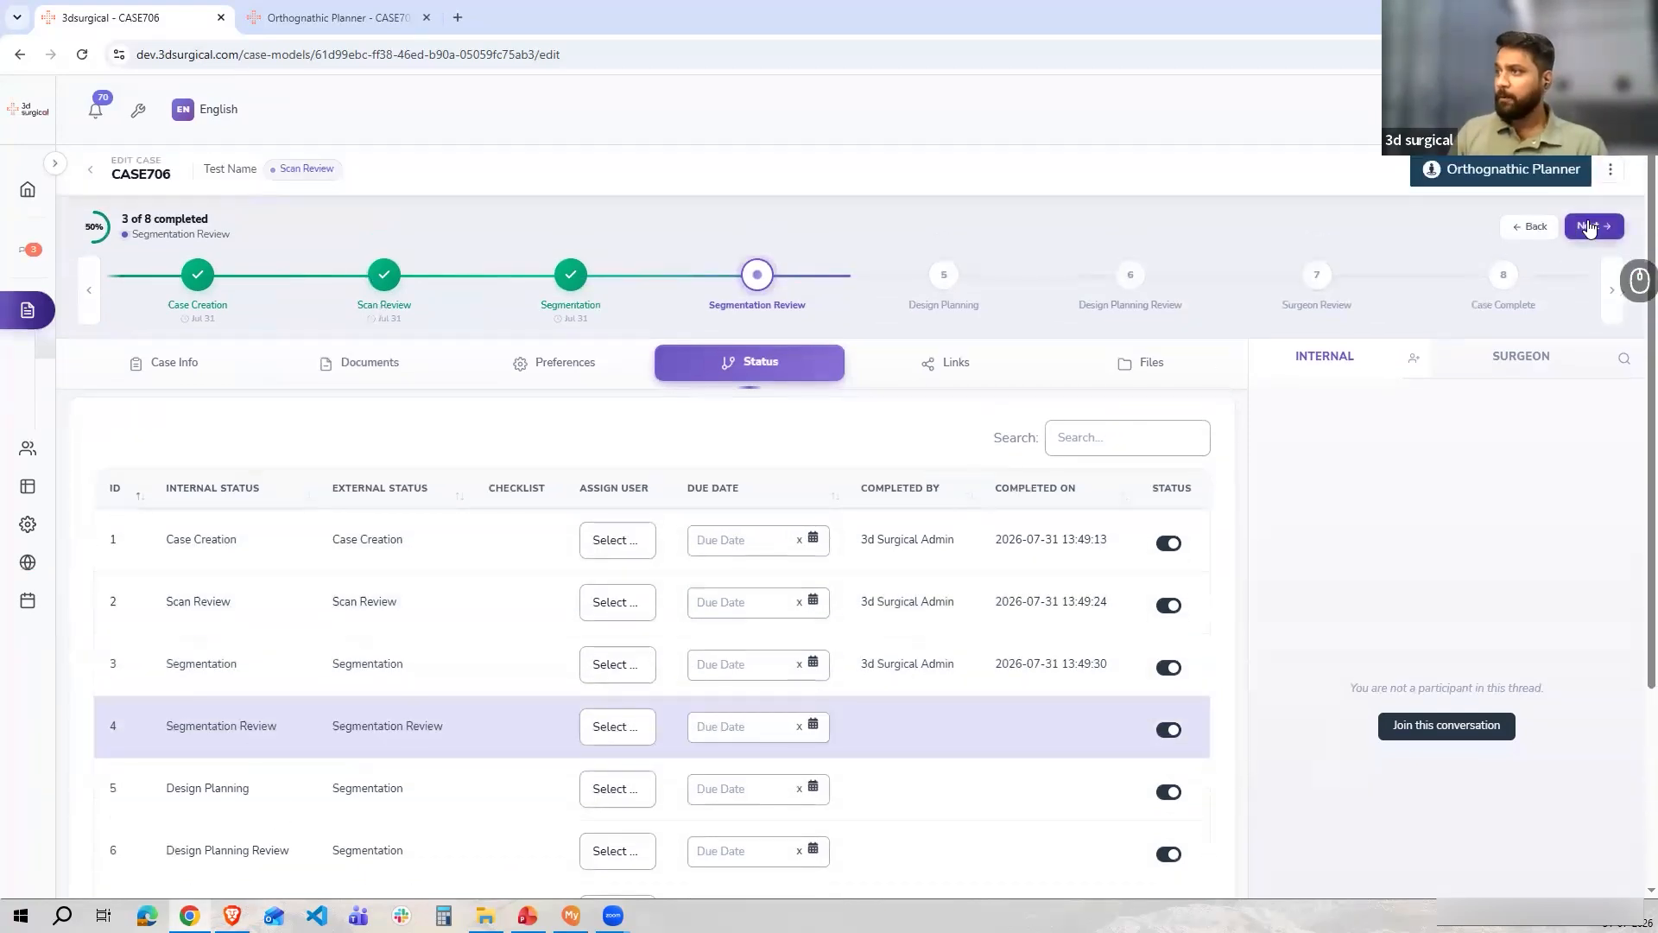
Advance CASE706 to the Design Planning stage
left_click(1589, 226)
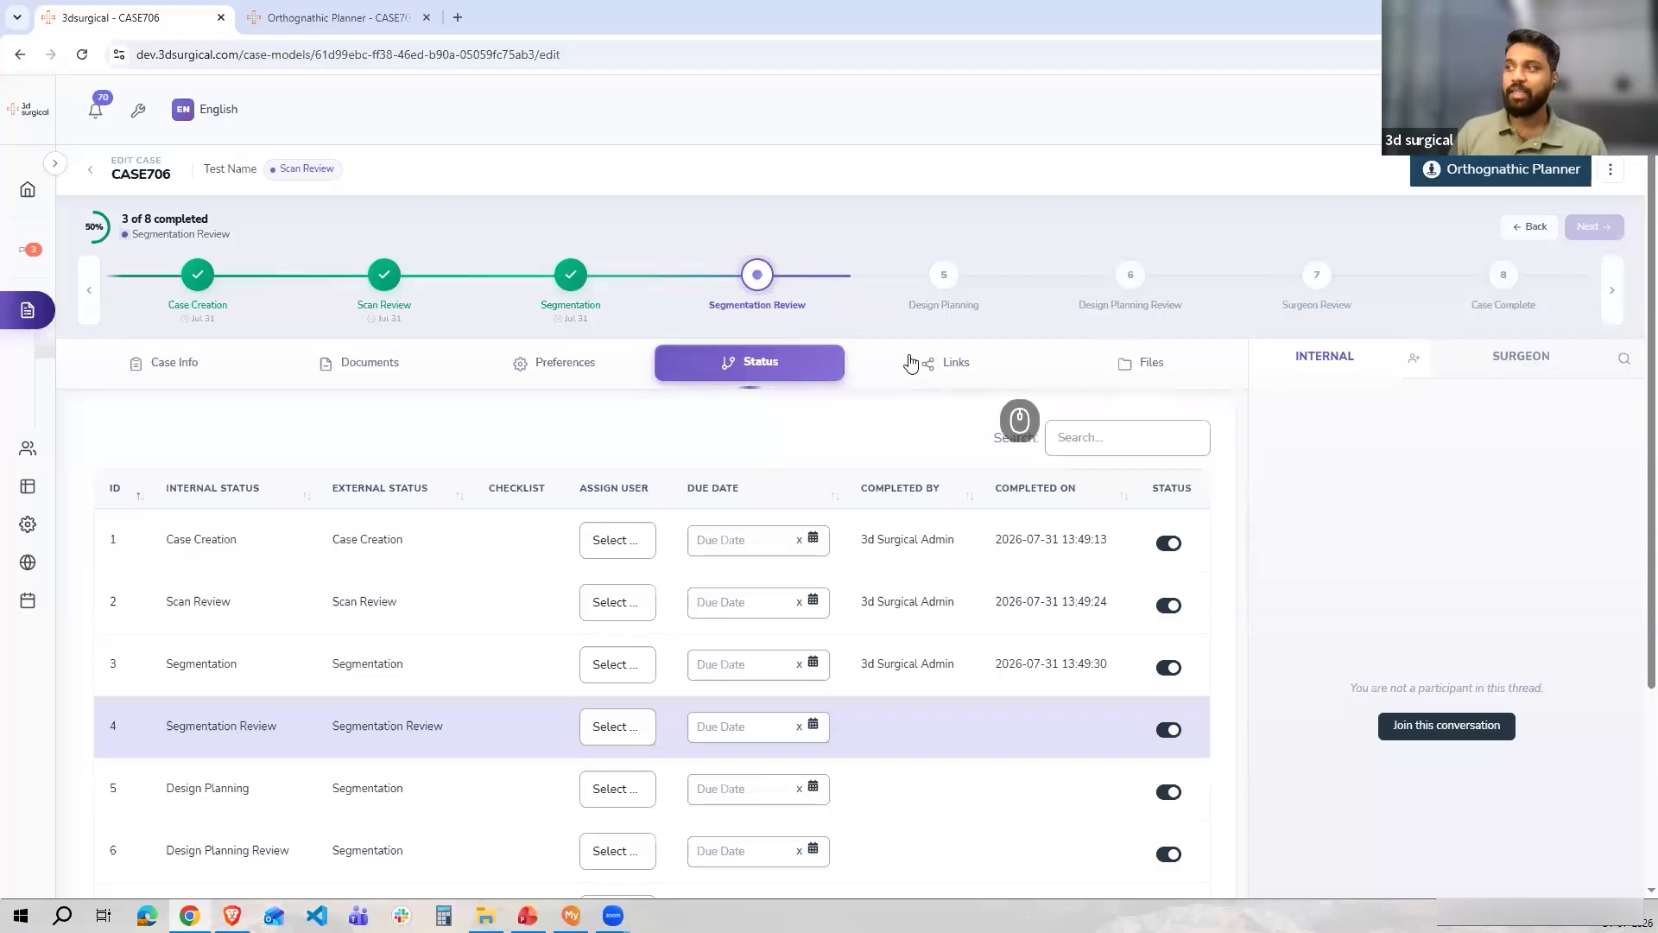
scroll(1009, 259, "down", 1)
scroll(939, 420, "up", 1)
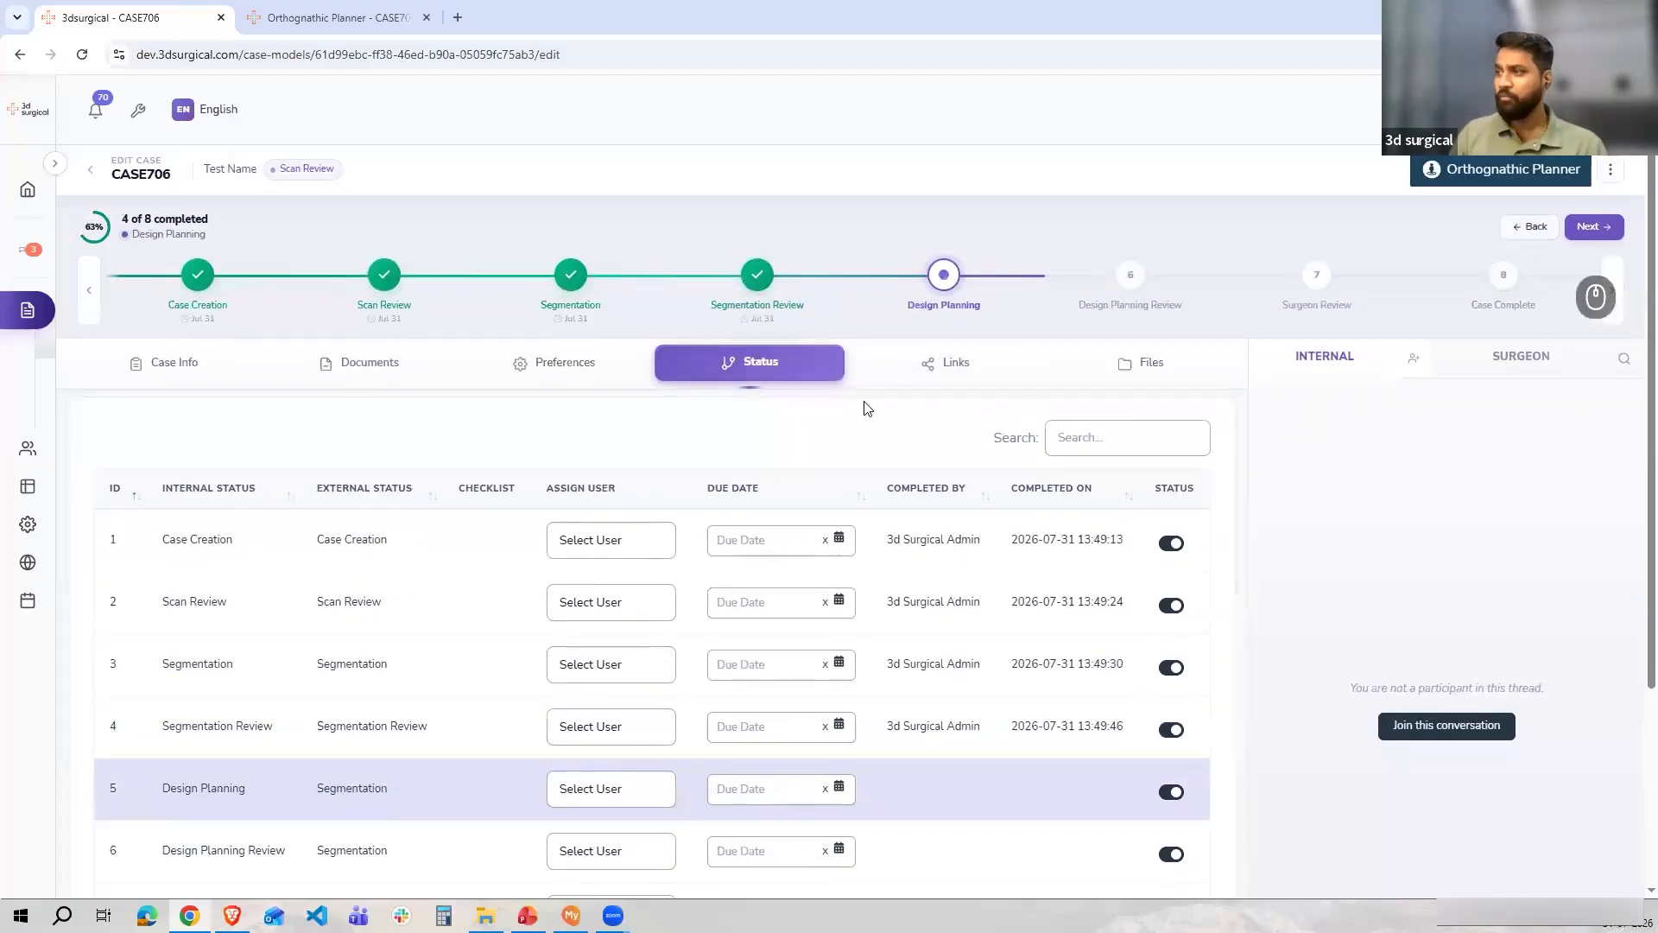
Open the Add Files dialog from the Files tab and drop the segmented STL files into it
left_click(1155, 372)
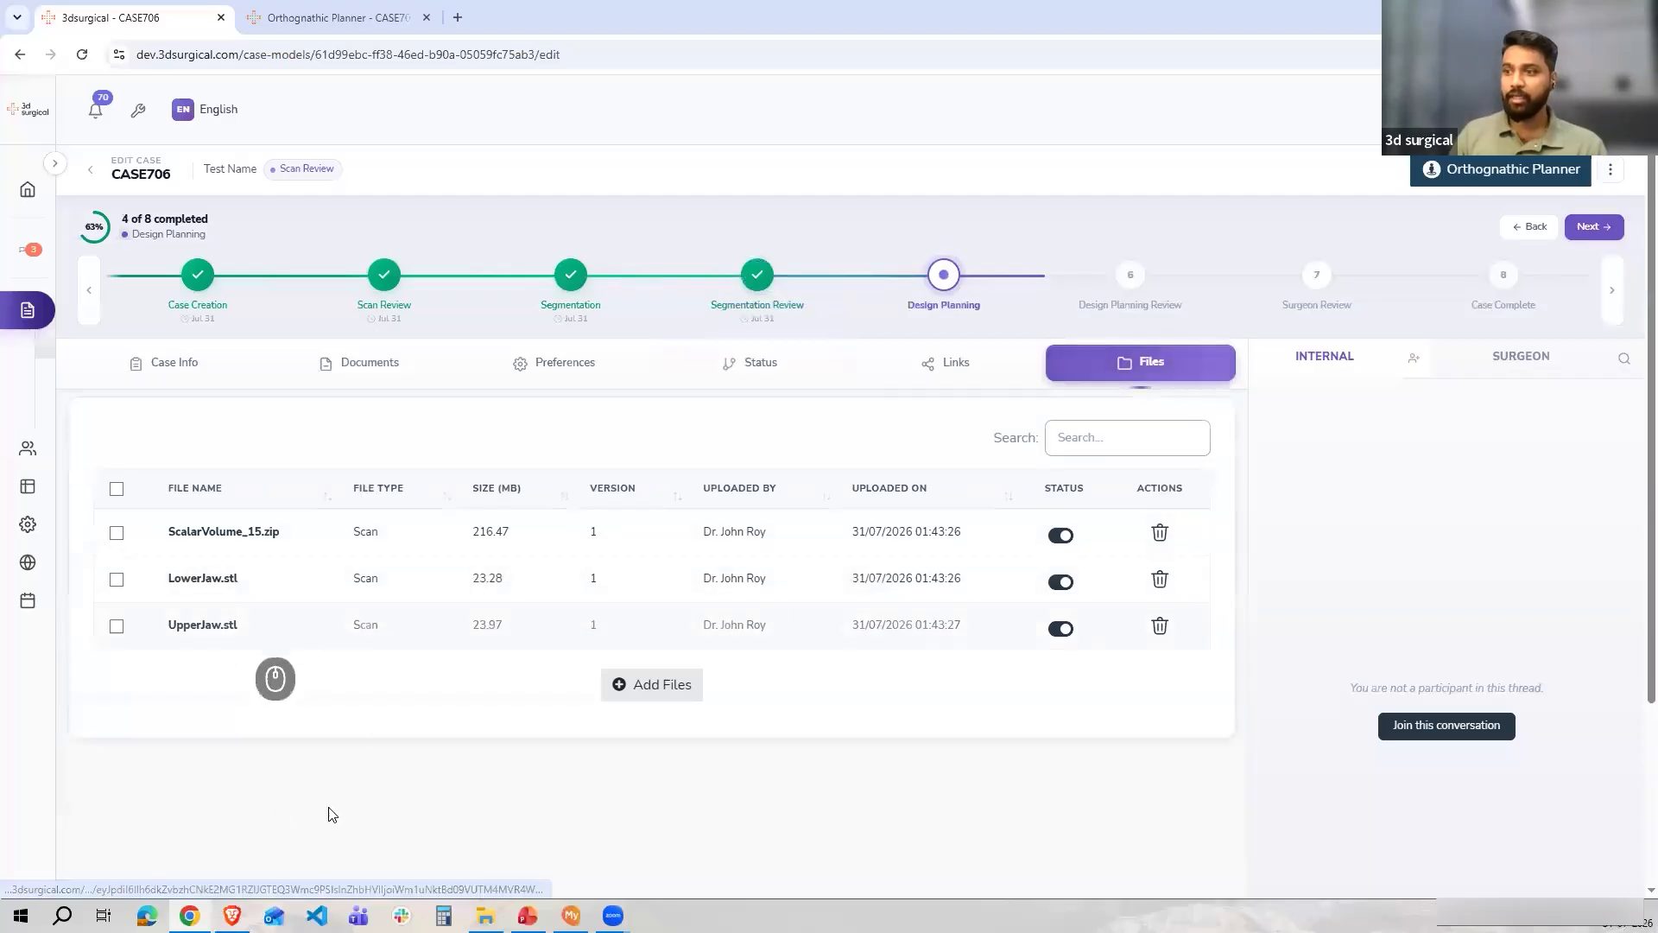
left_click(663, 683)
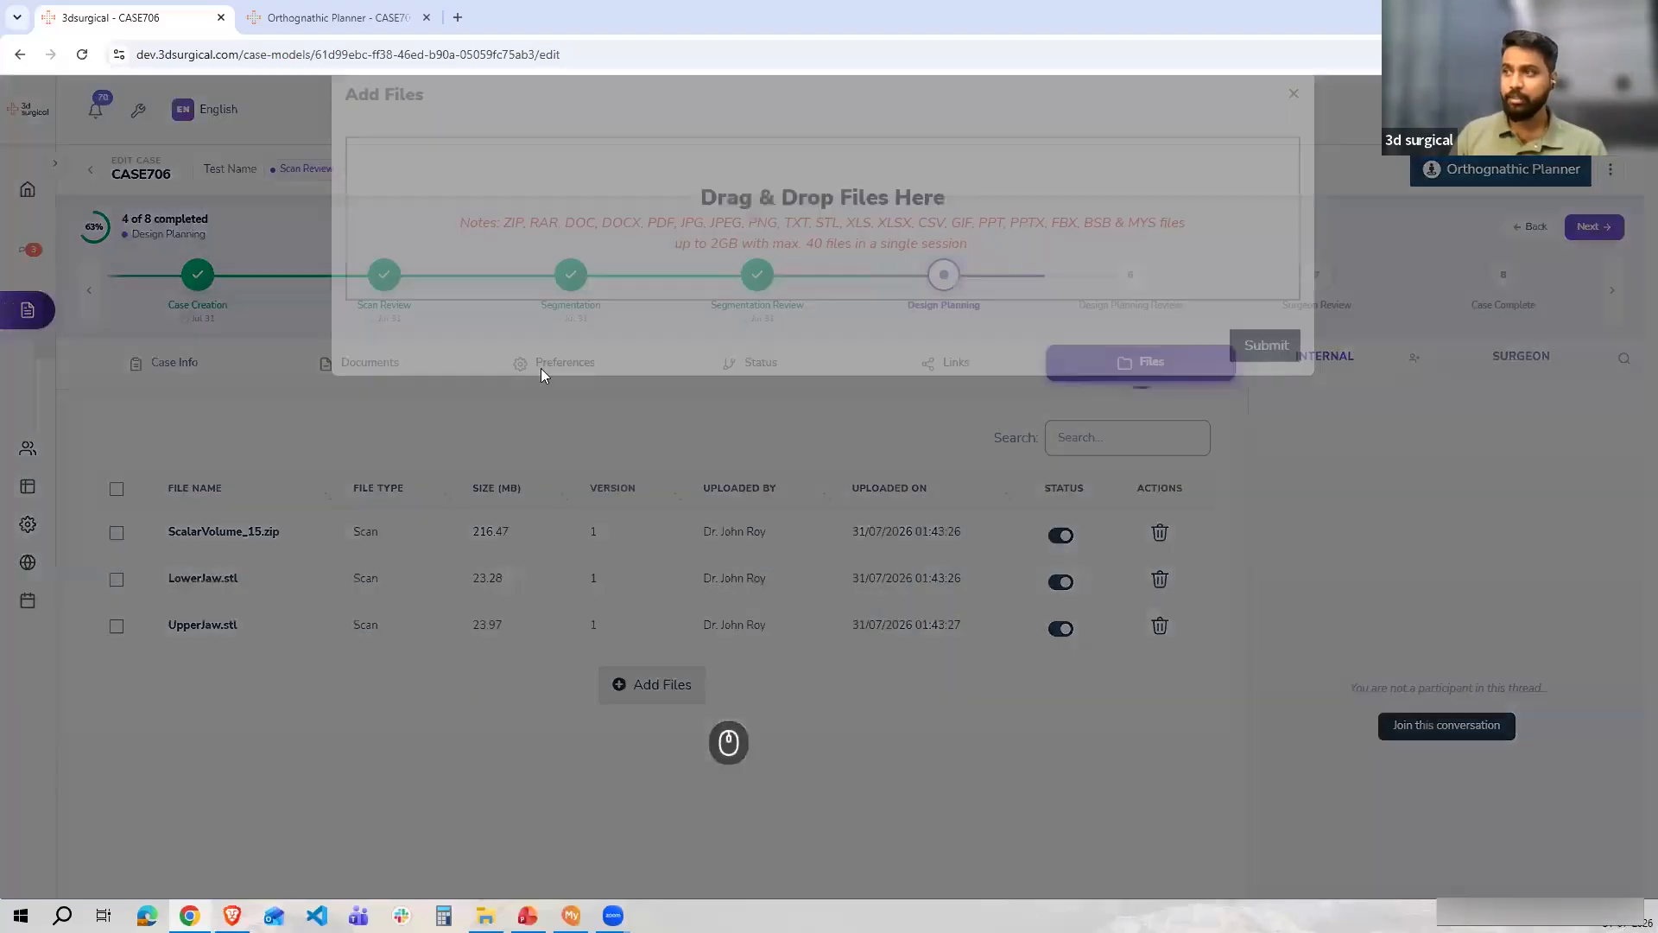
key("alt+Tab")
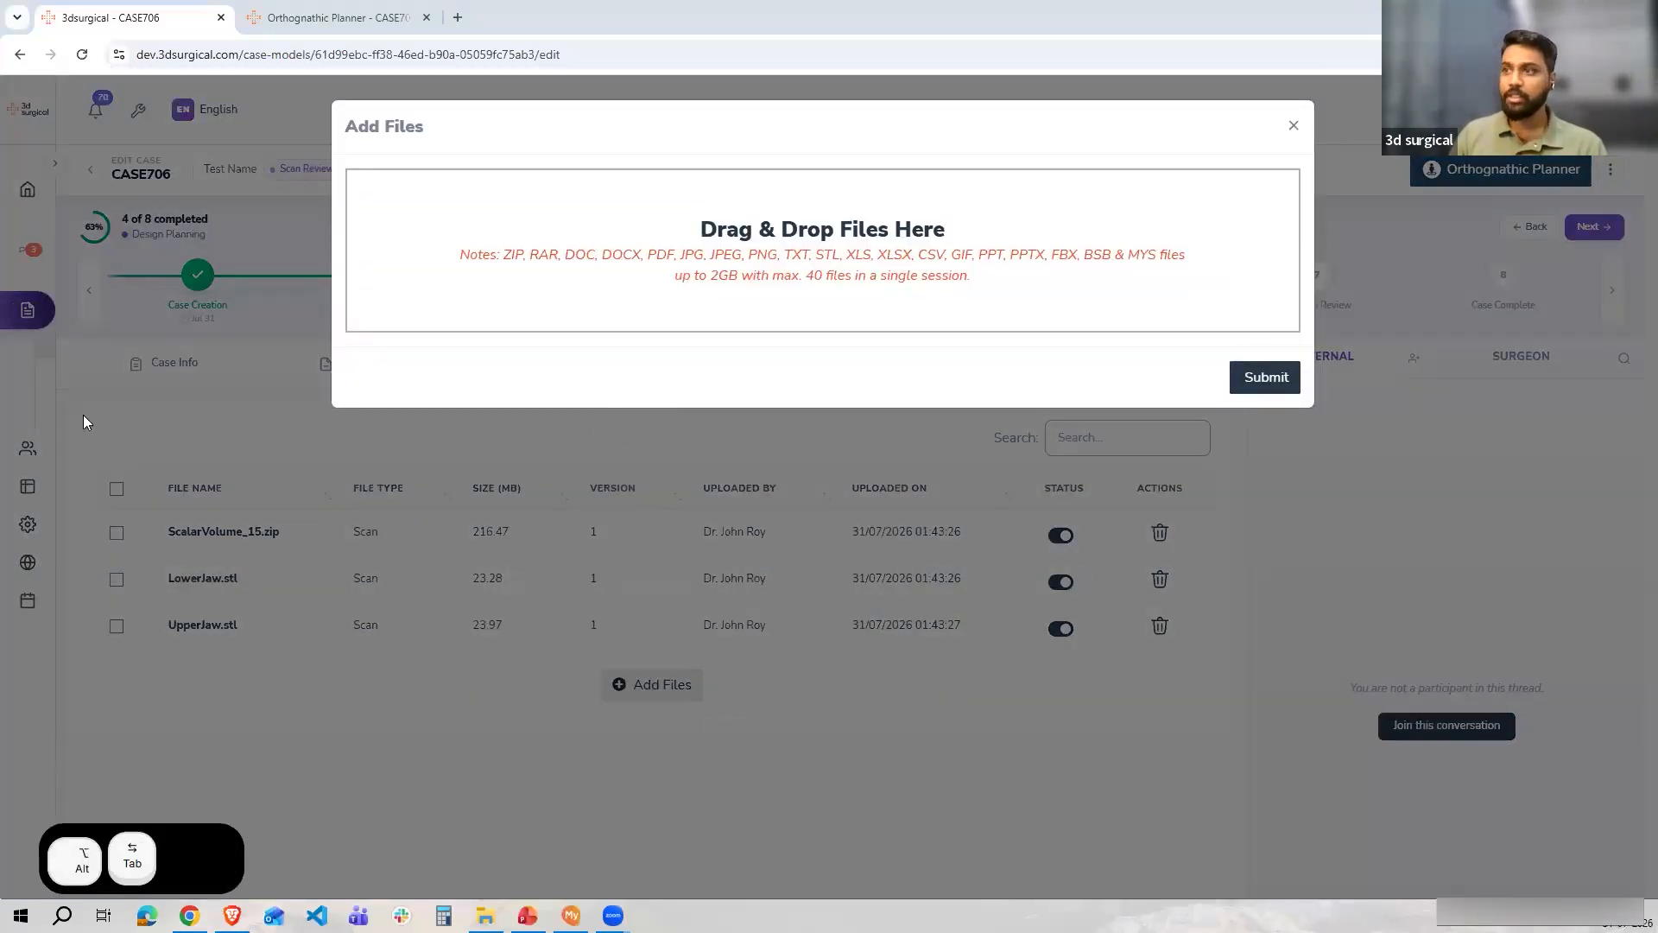
key("alt+Tab")
left_click_drag(307, 335, 836, 270)
left_click(311, 107, "ctrl")
key("alt+Tab")
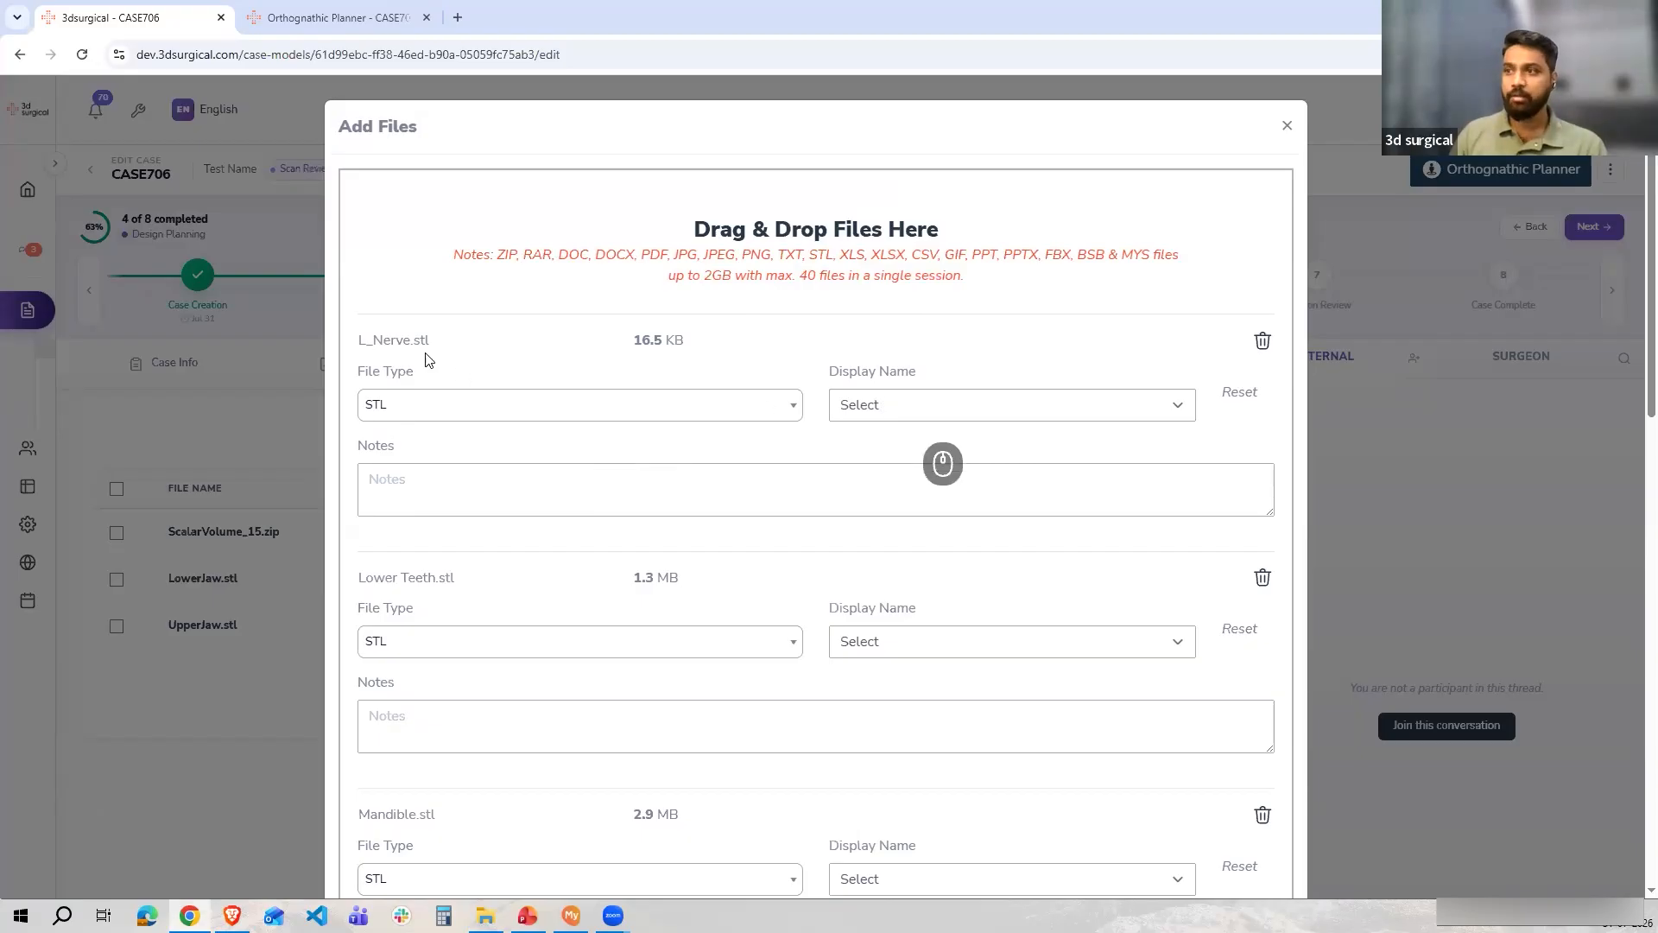
Set display names of L_Nerve.stl to Inferior Alveolar Nerve Left, Lower Teeth.stl to Lower Teeth, and Mandible.stl to Mandible
left_click(953, 406)
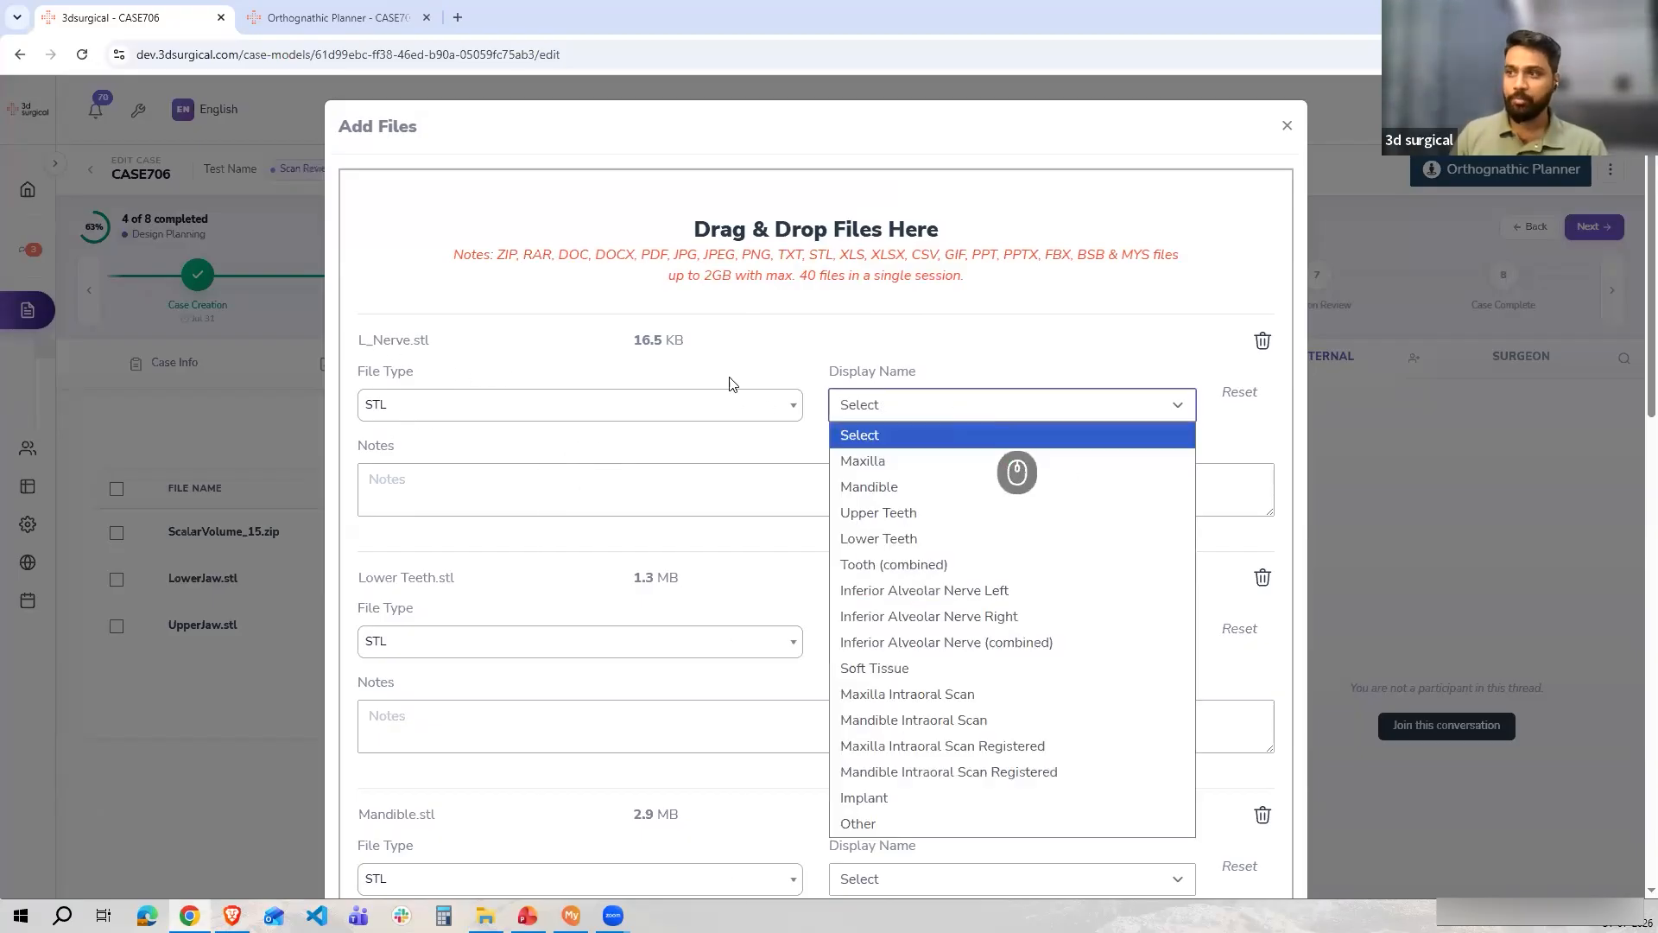
left_click(887, 598)
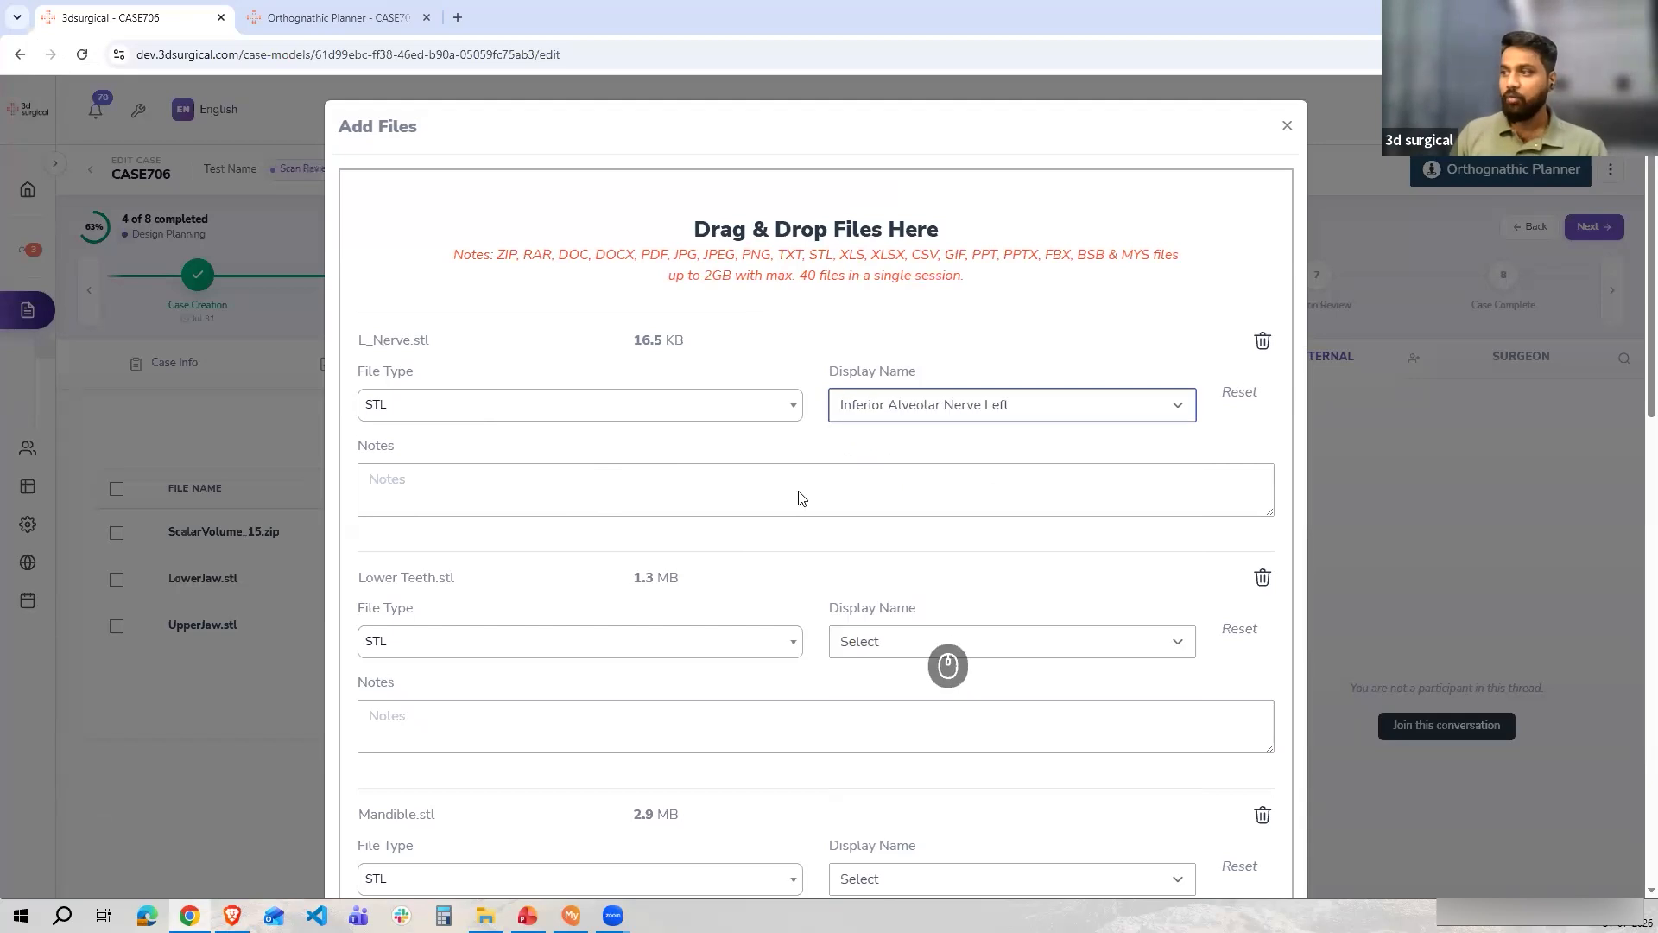
scroll(919, 552, "down", 2)
left_click(898, 477)
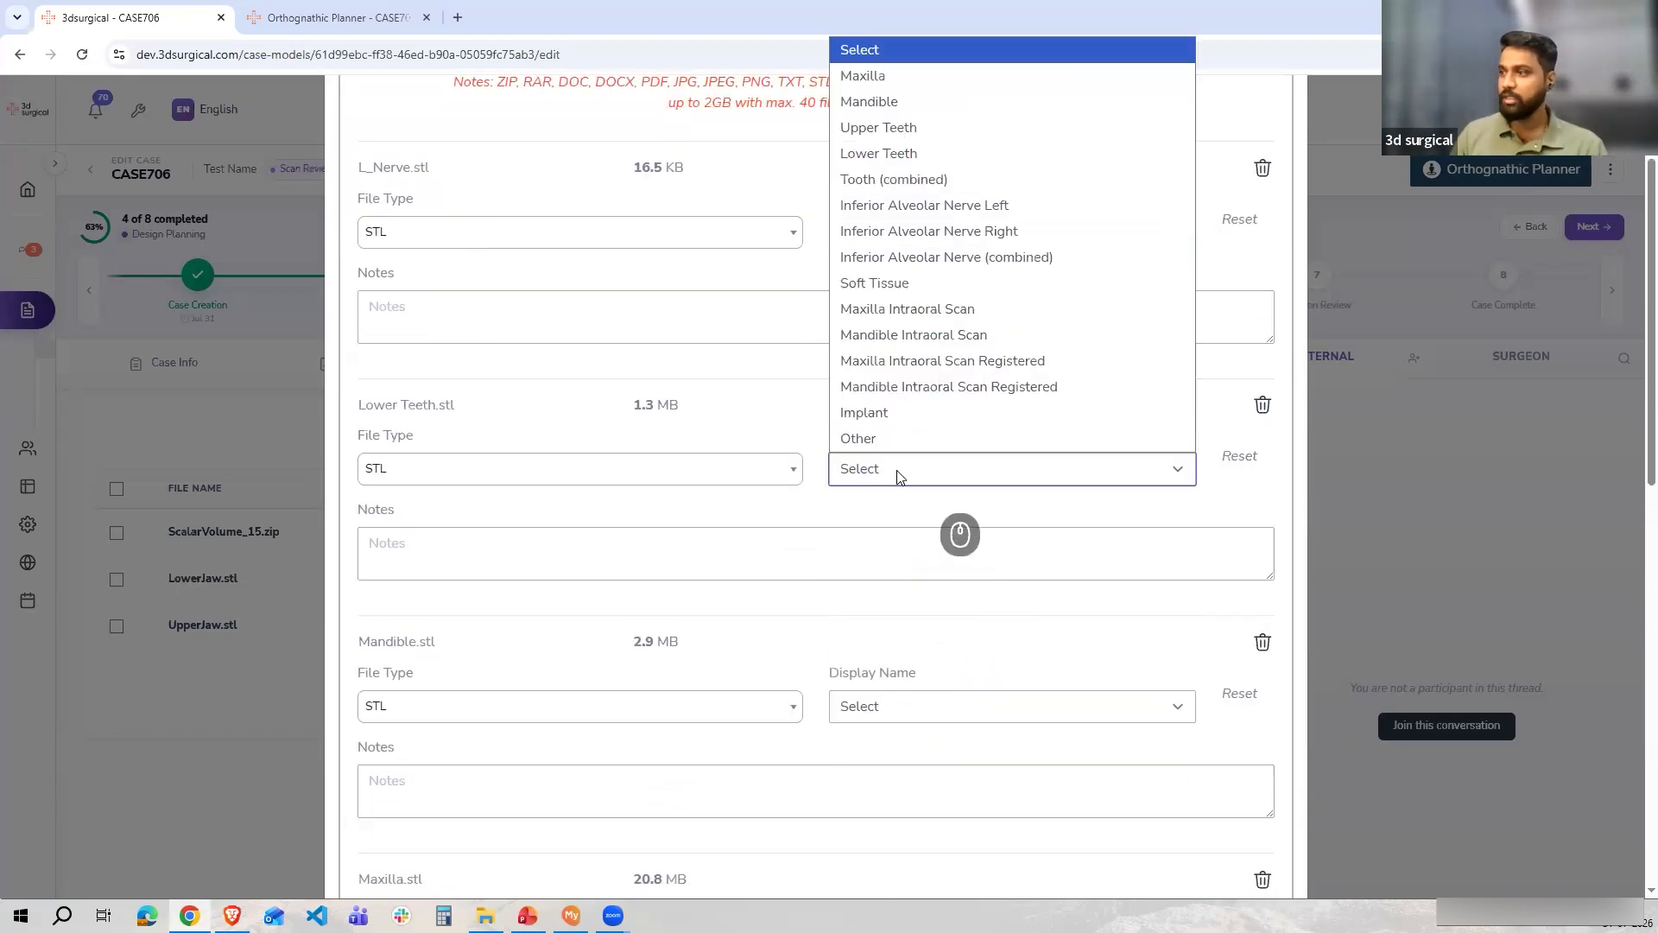
left_click(878, 153)
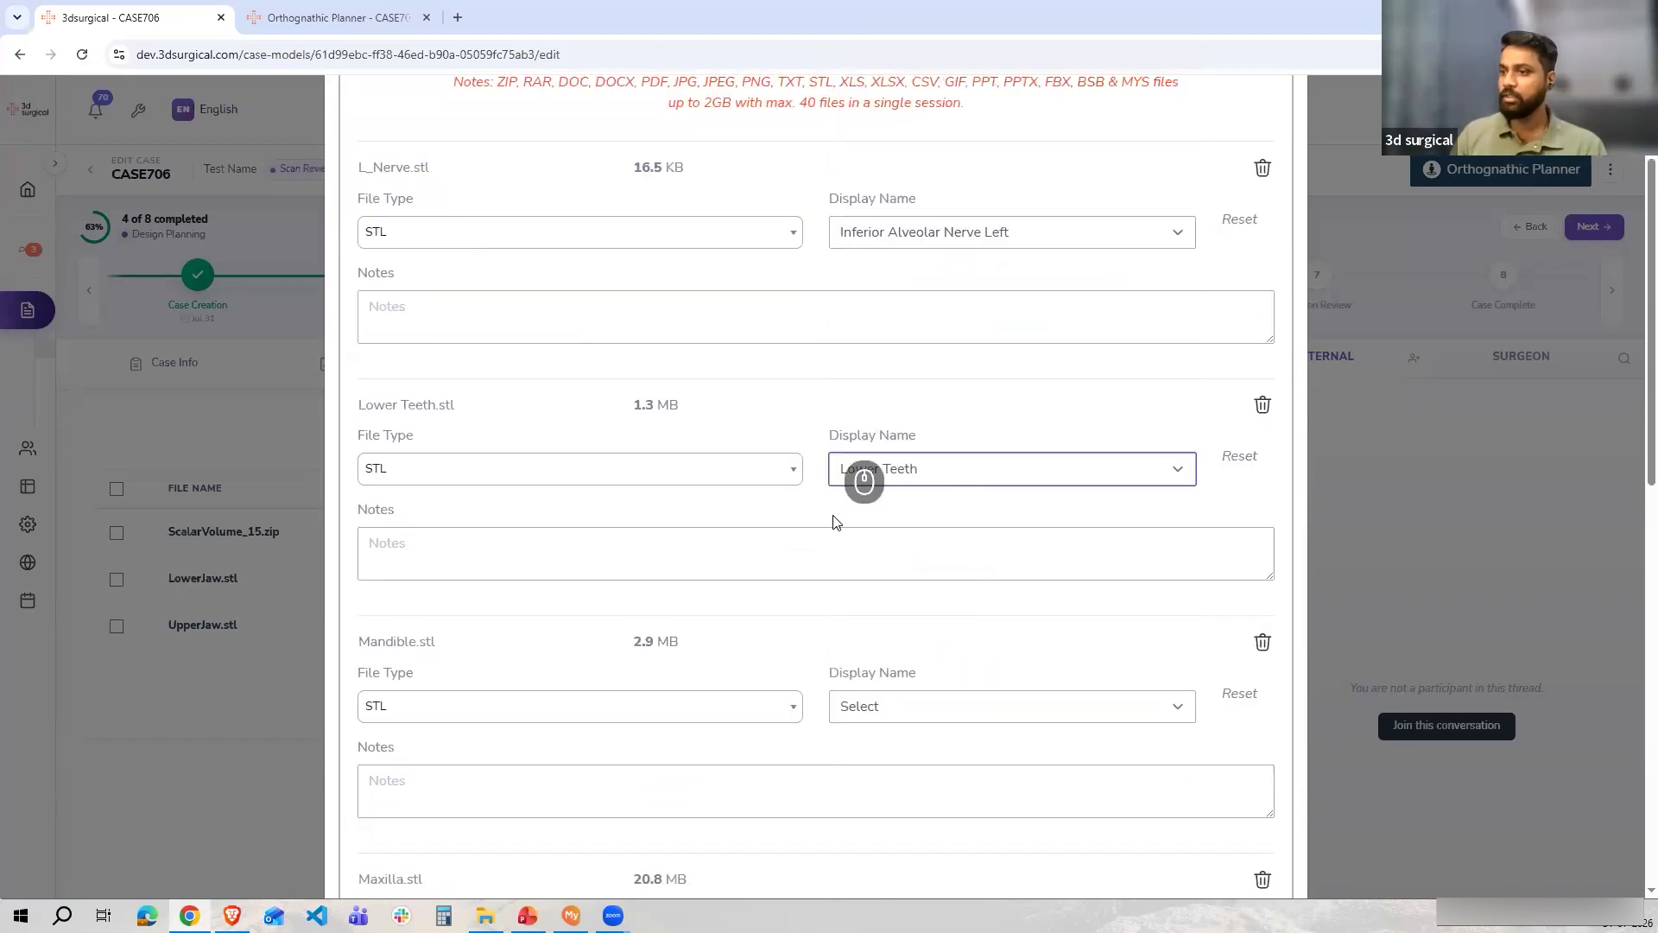
scroll(863, 518, "down", 2)
left_click(855, 533)
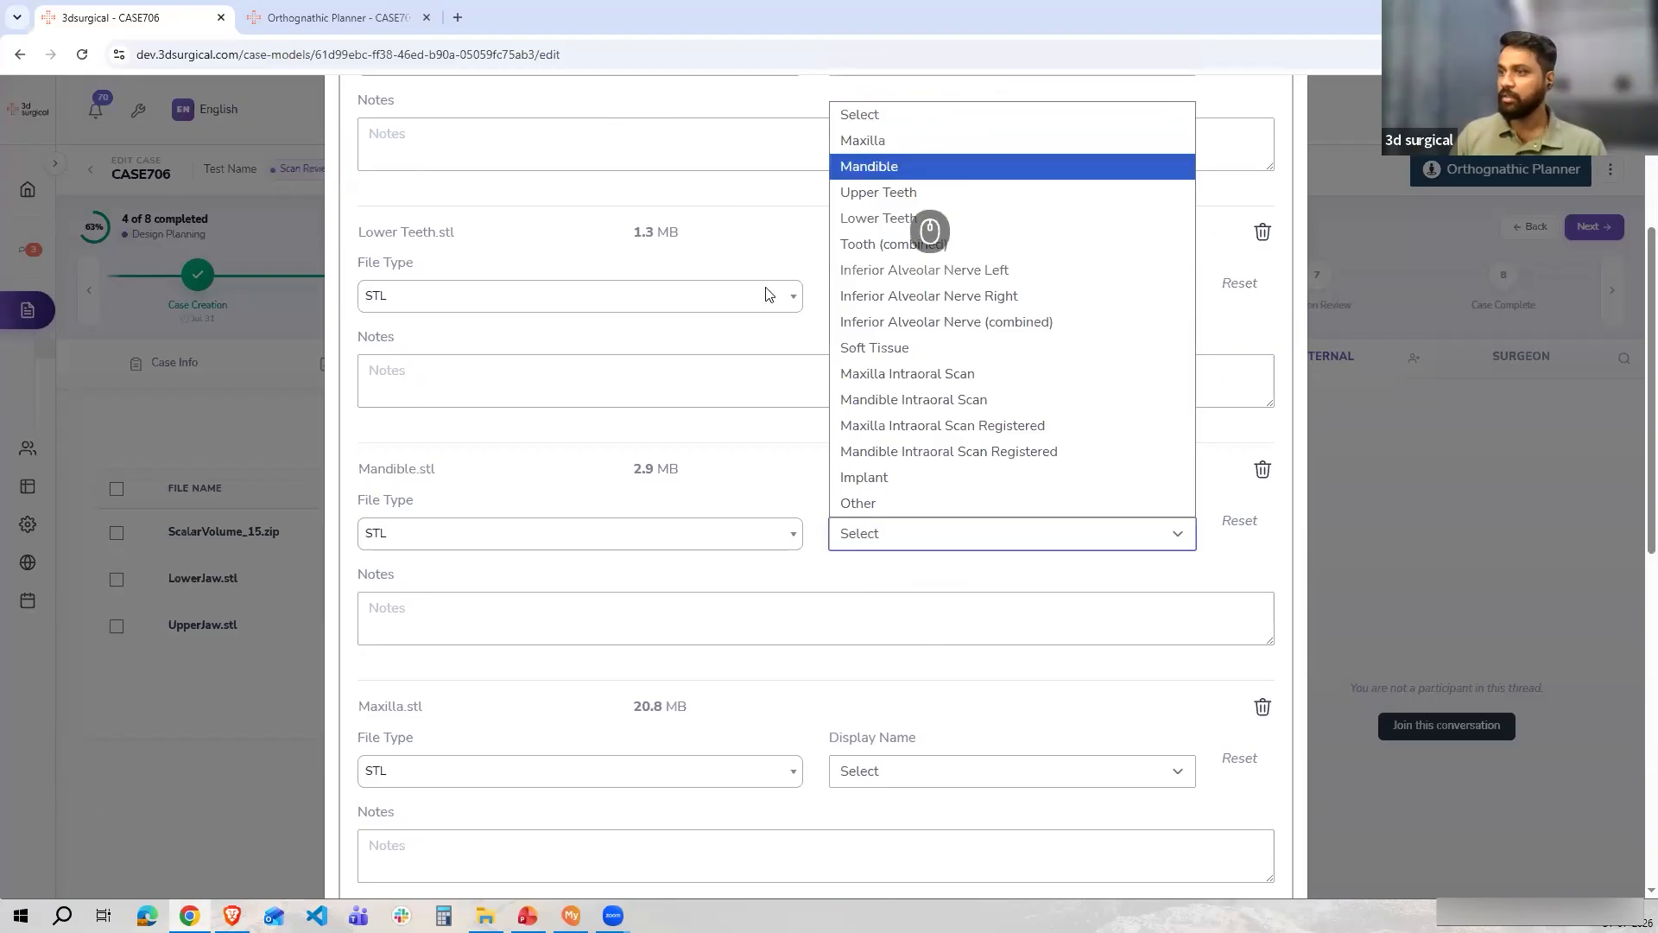
left_click(868, 167)
Set display names of Maxilla.stl to Maxilla and R_Nerve.stl to Inferior Alveolar Nerve Right
scroll(716, 605, "down", 4)
left_click(889, 436)
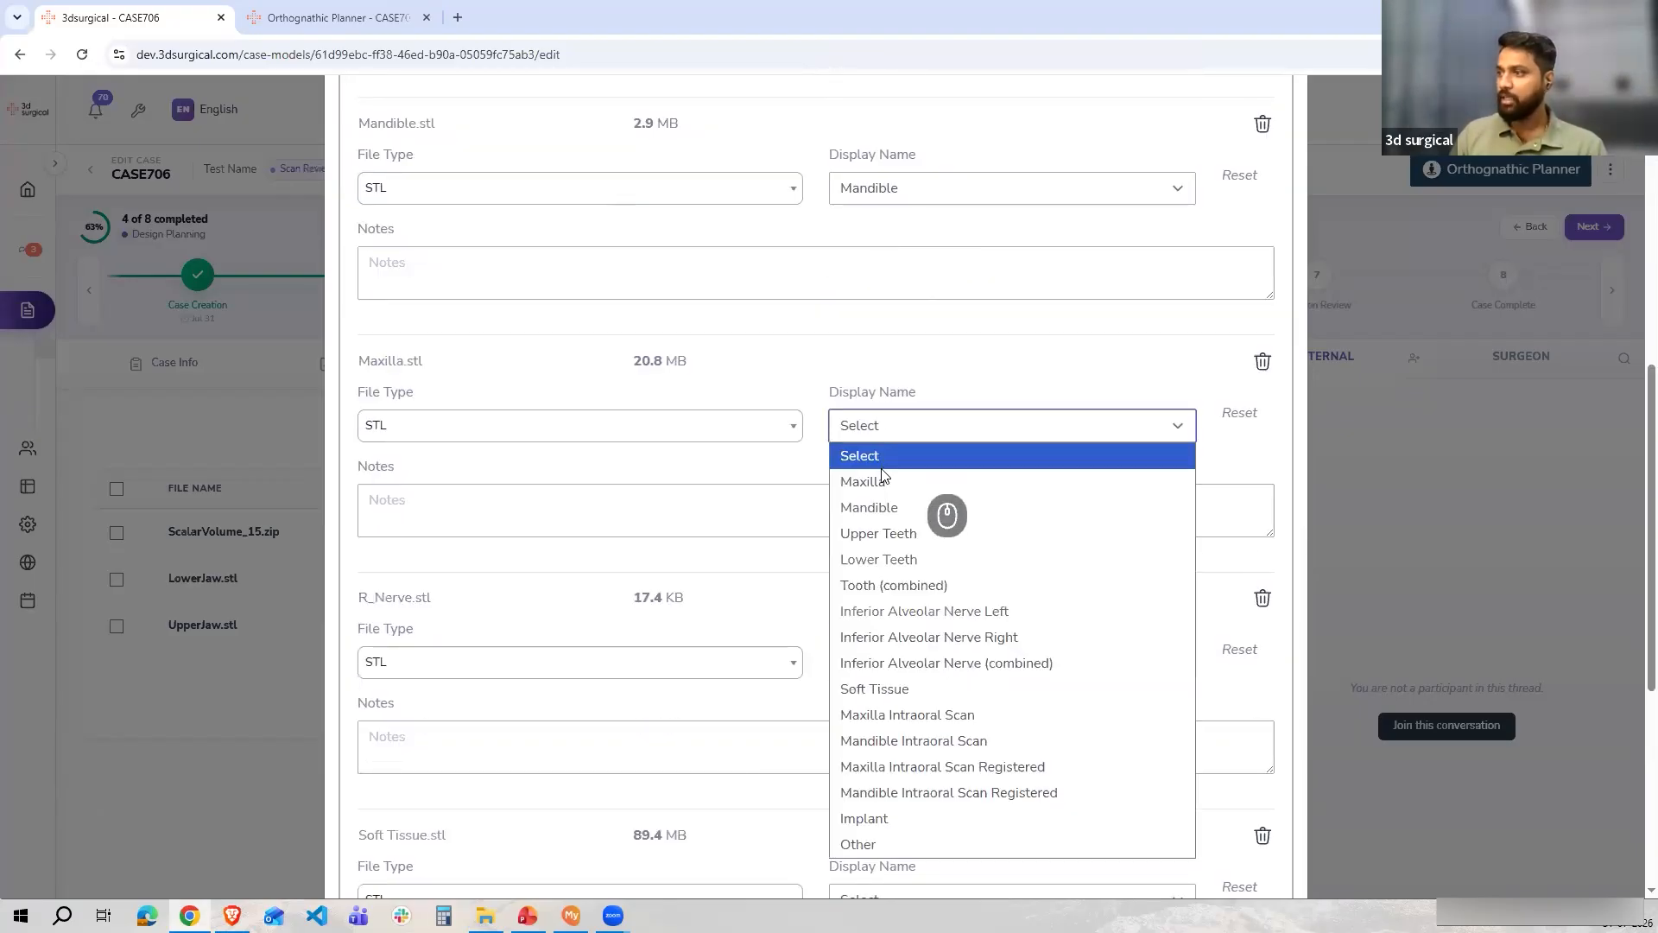
left_click(868, 481)
scroll(889, 405, "down", 3)
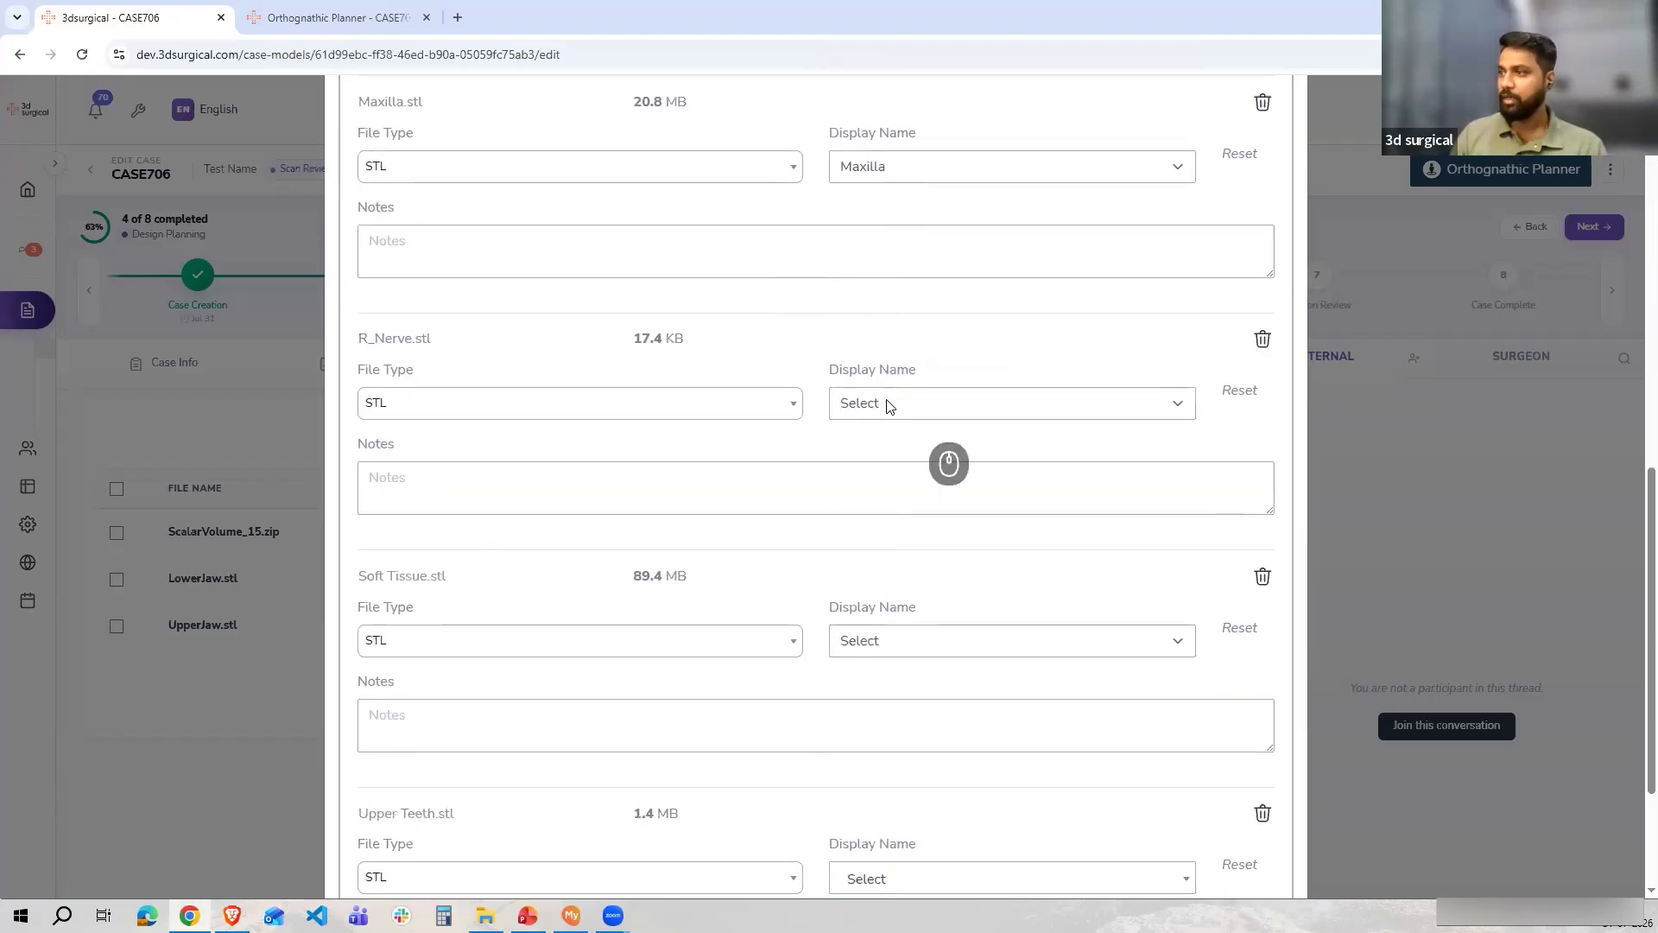
left_click(880, 403)
left_click(928, 614)
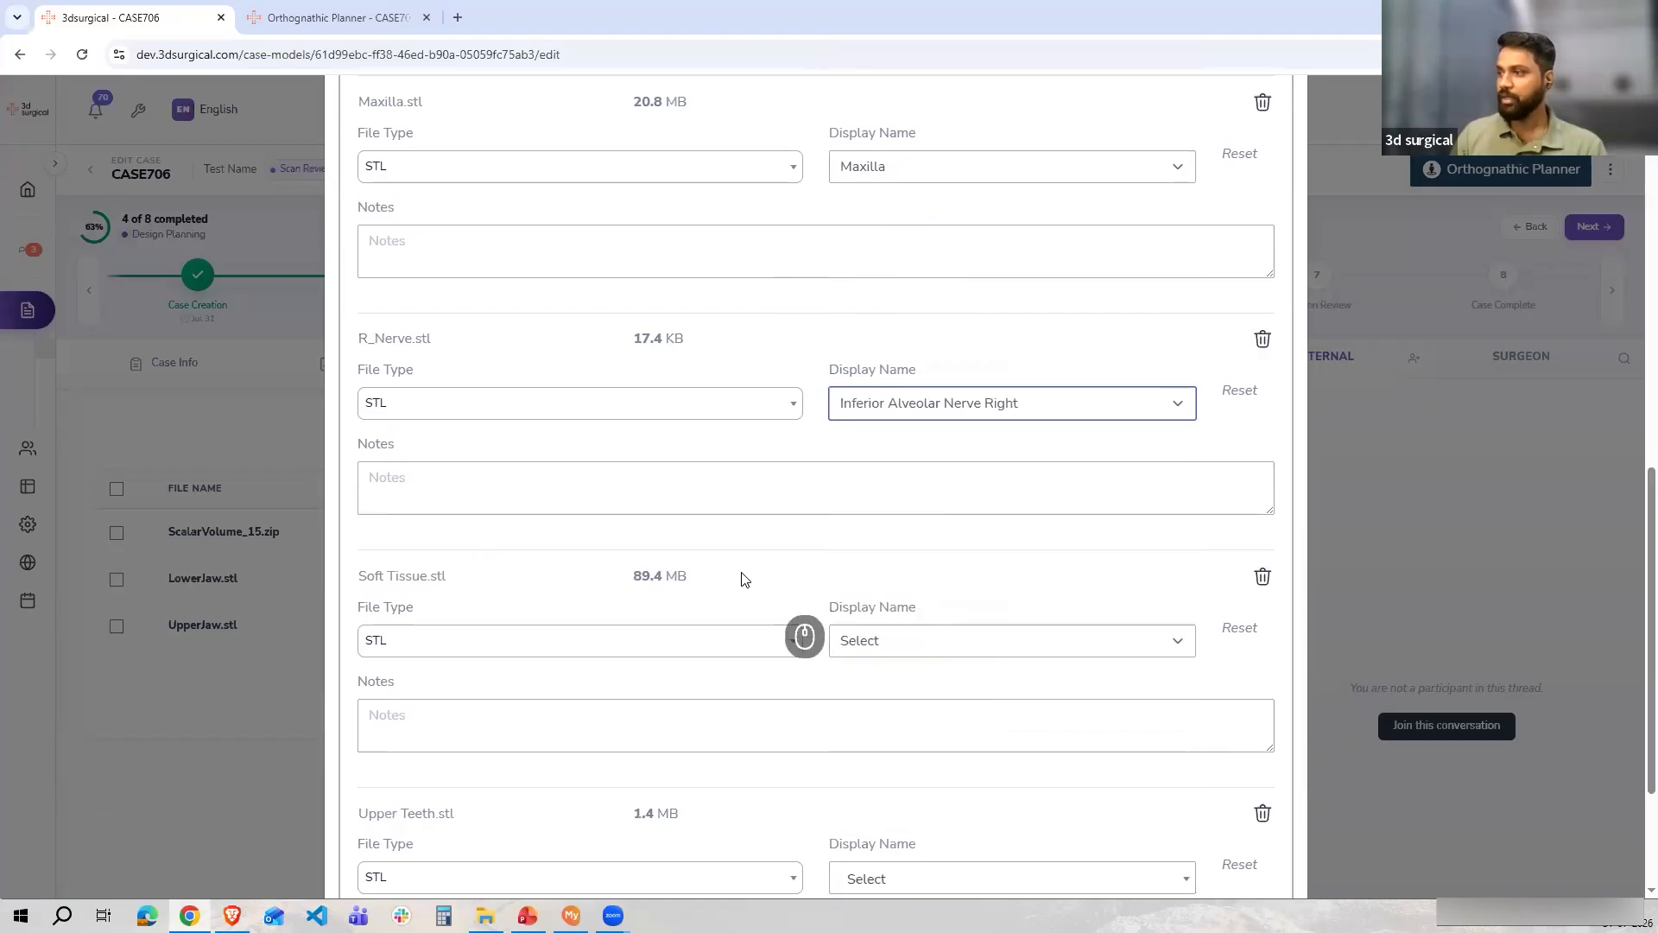
Set Soft Tissue.stl to Soft Tissue and Upper Teeth.stl to Upper Teeth, then submit the files
scroll(889, 431, "down", 3)
left_click(907, 418)
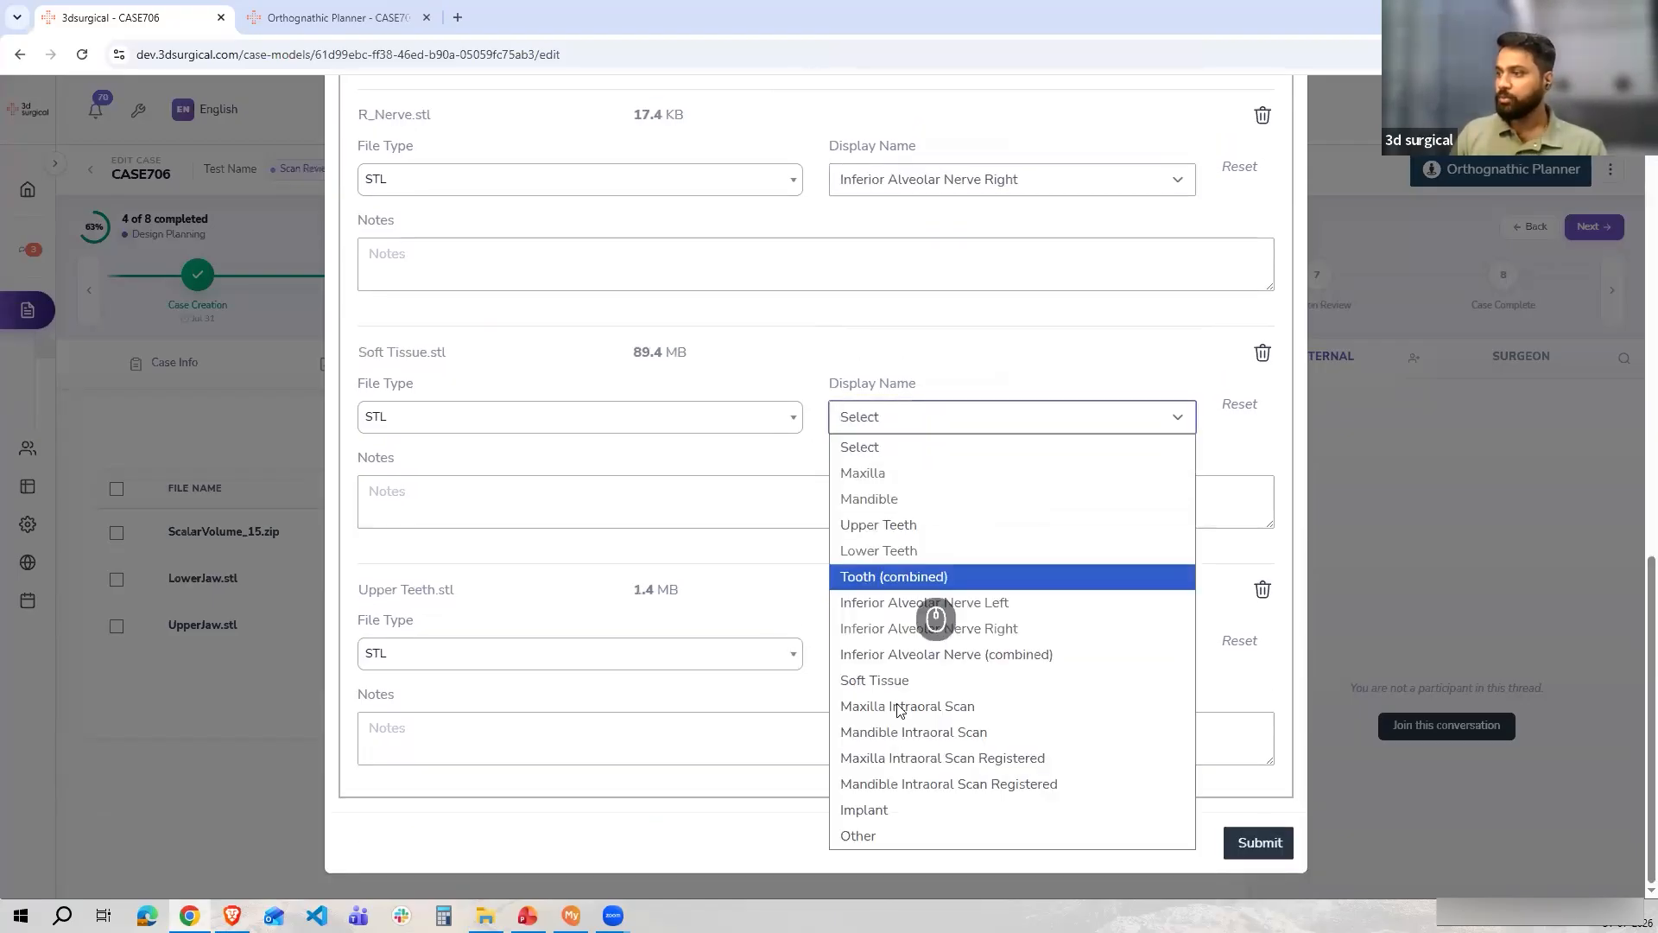
left_click(874, 683)
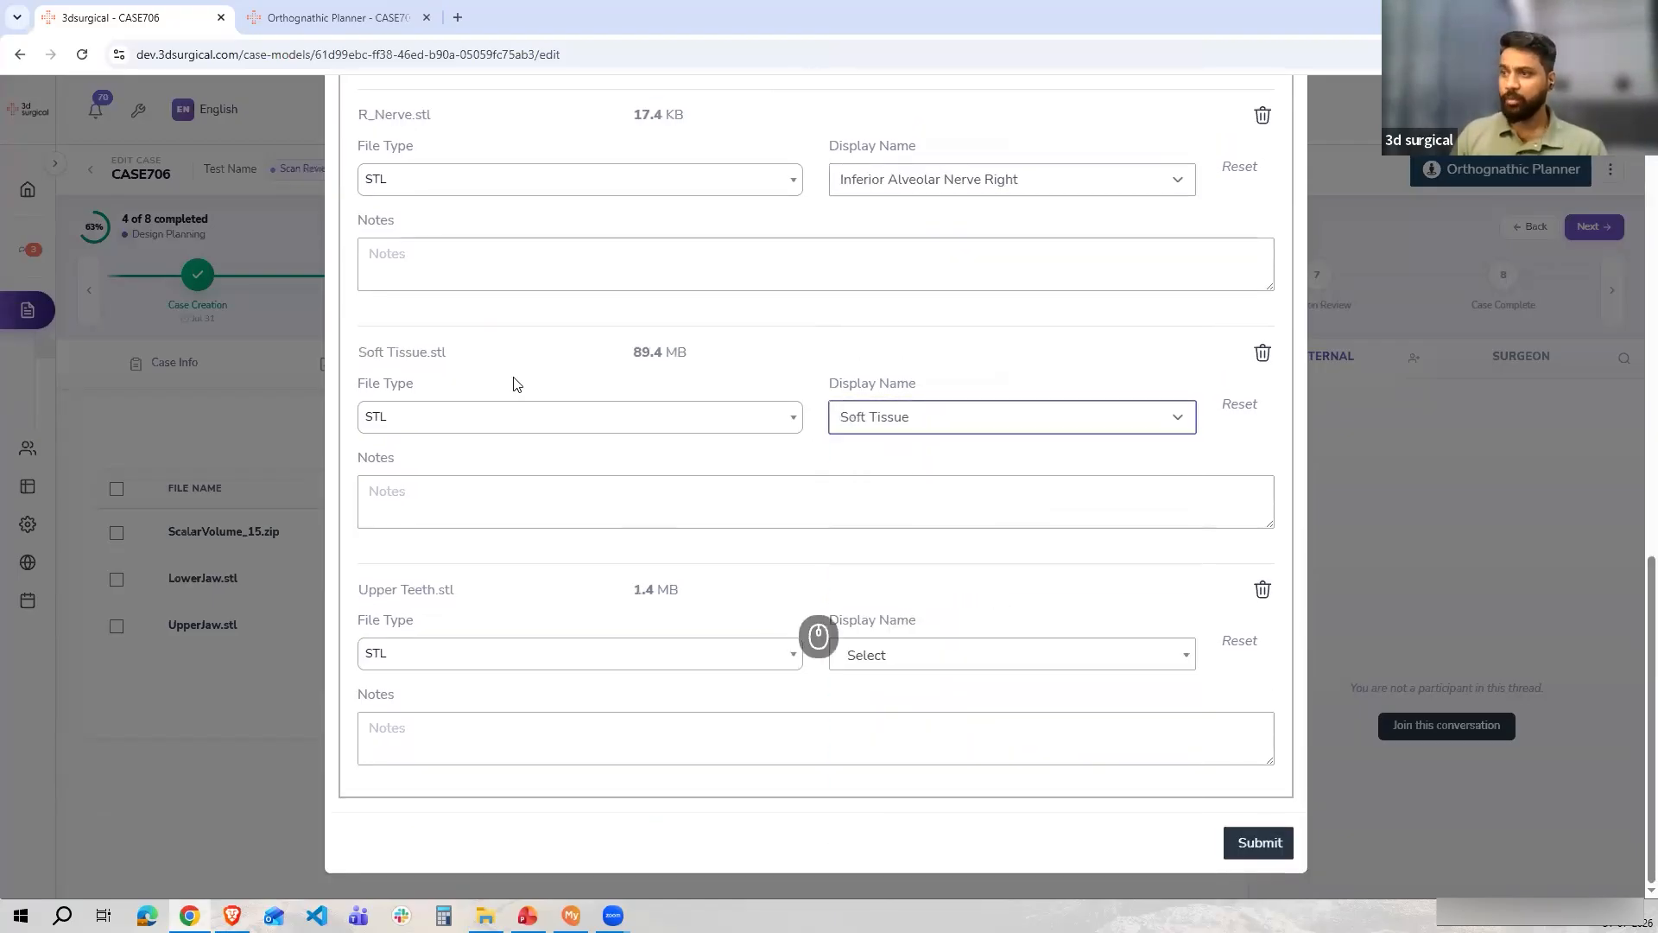
left_click(887, 654)
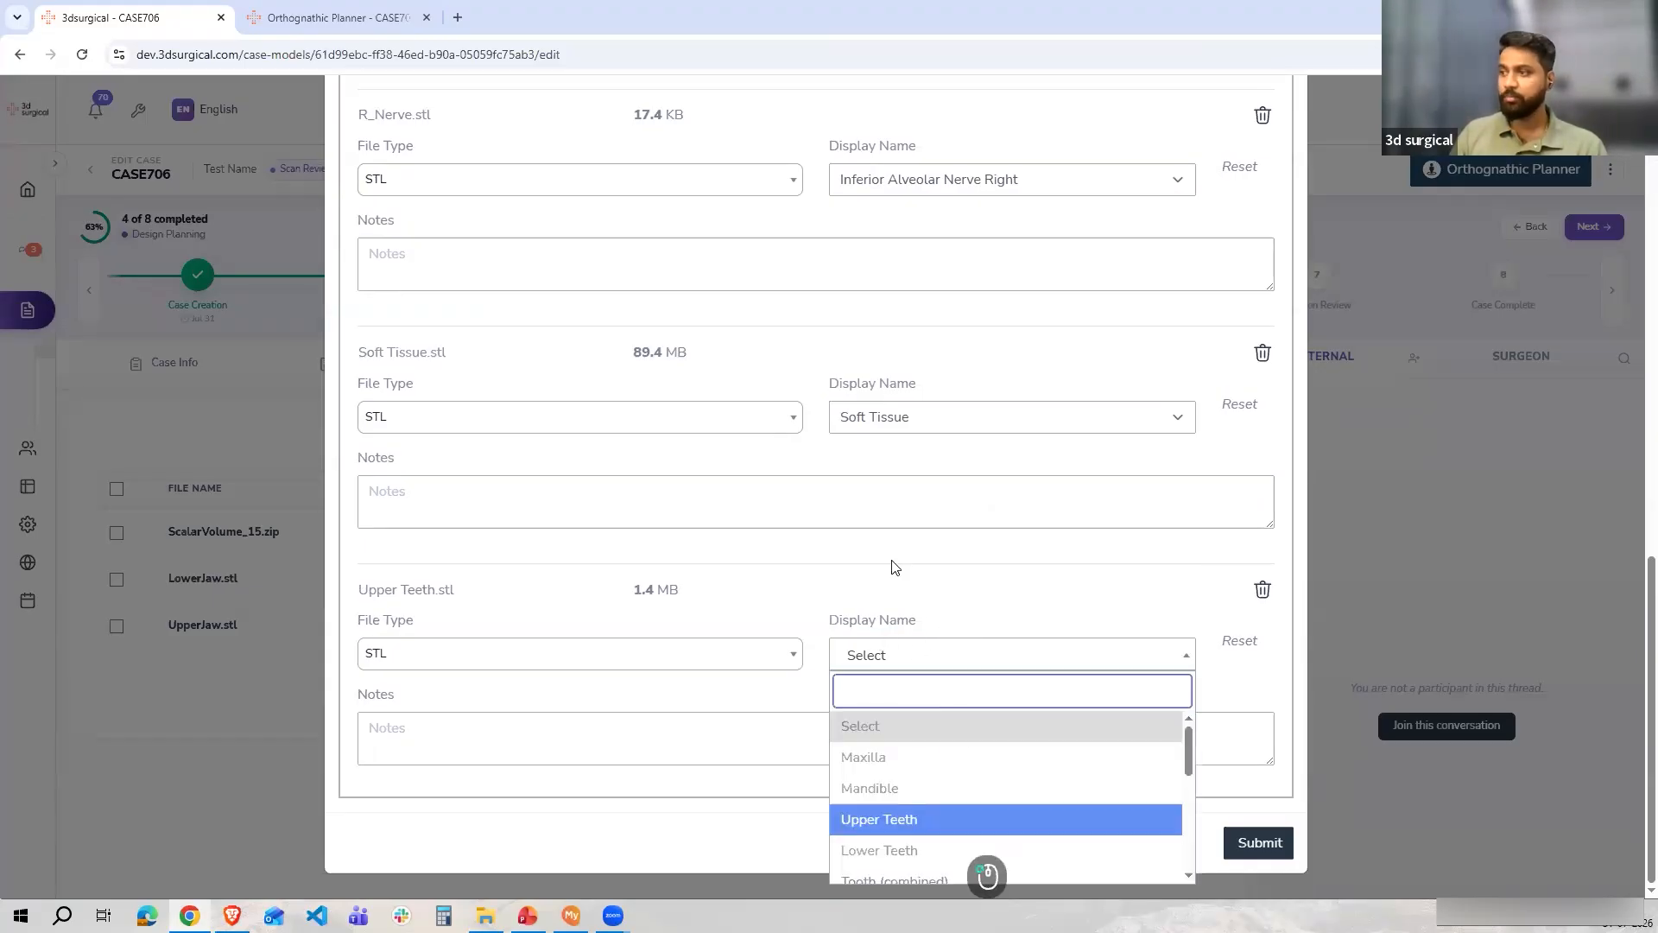
left_click(924, 818)
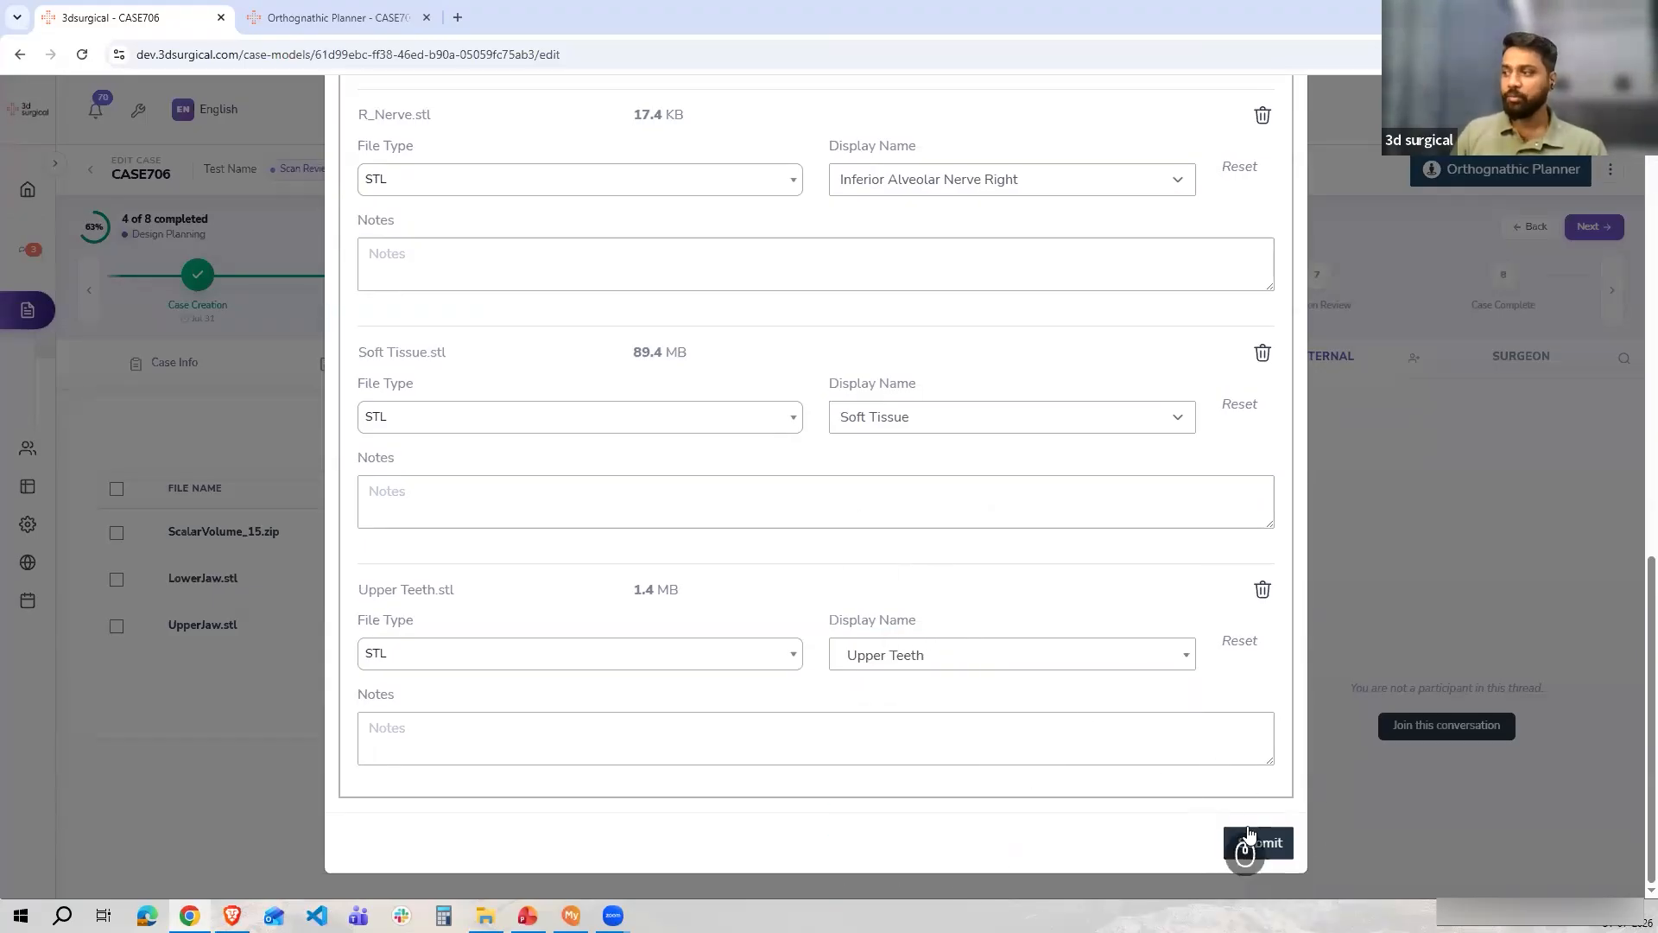
Watch the upload progress of the submitted STL files and the updated Files list
scroll(725, 464, "up", 10)
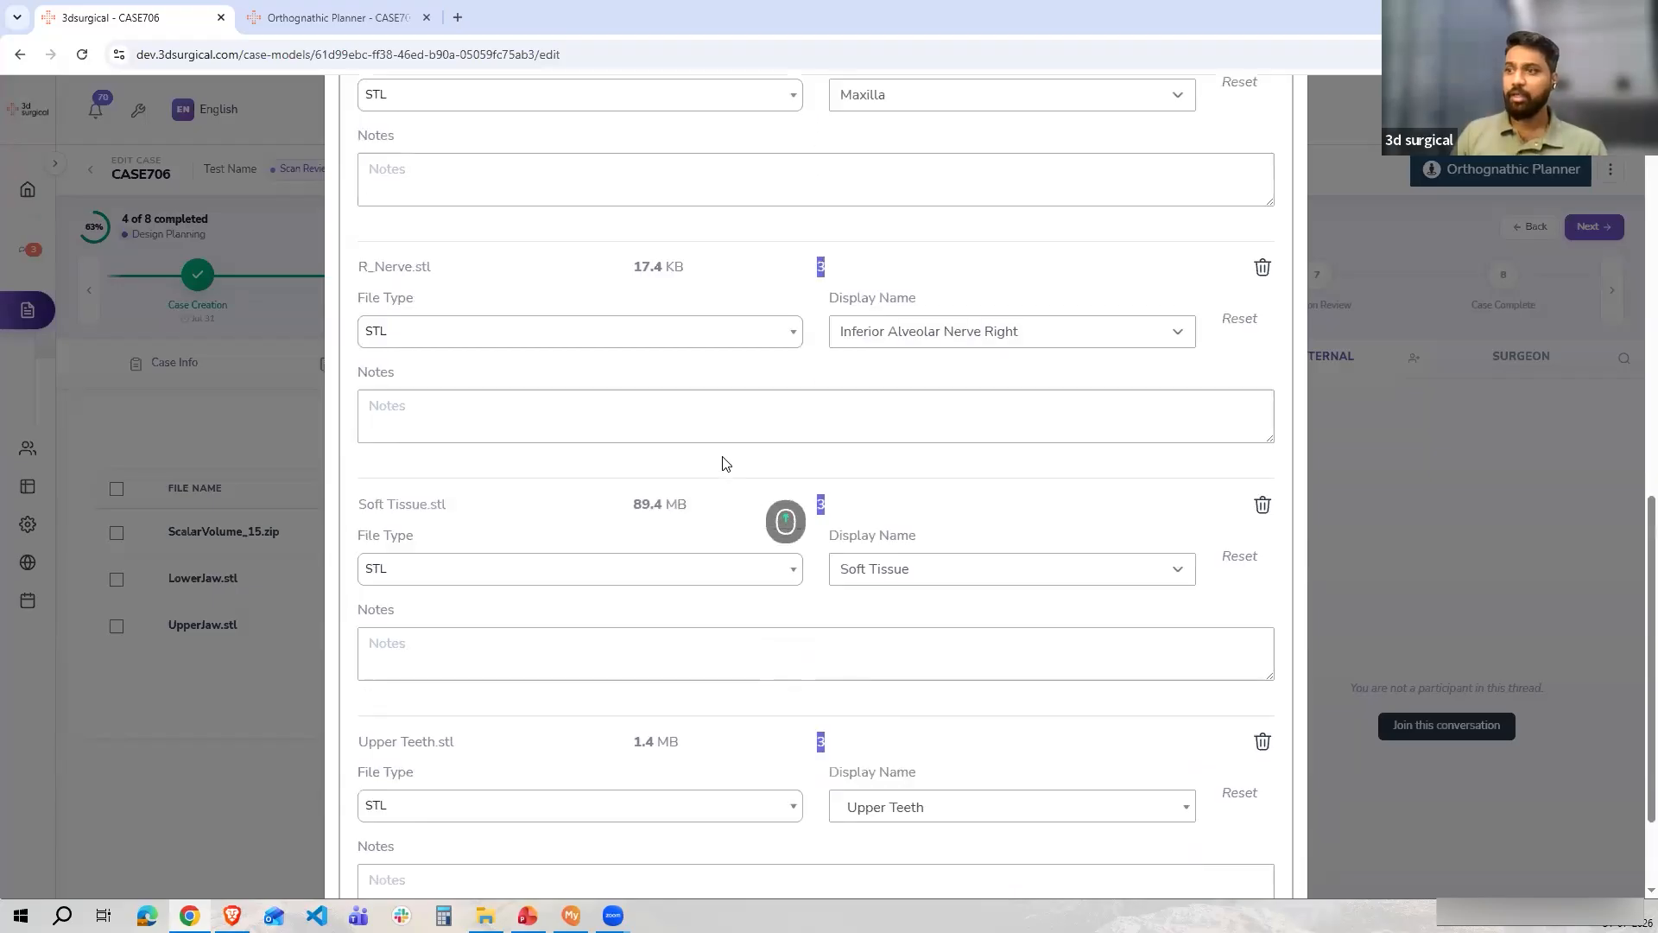
scroll(725, 464, "up", 3)
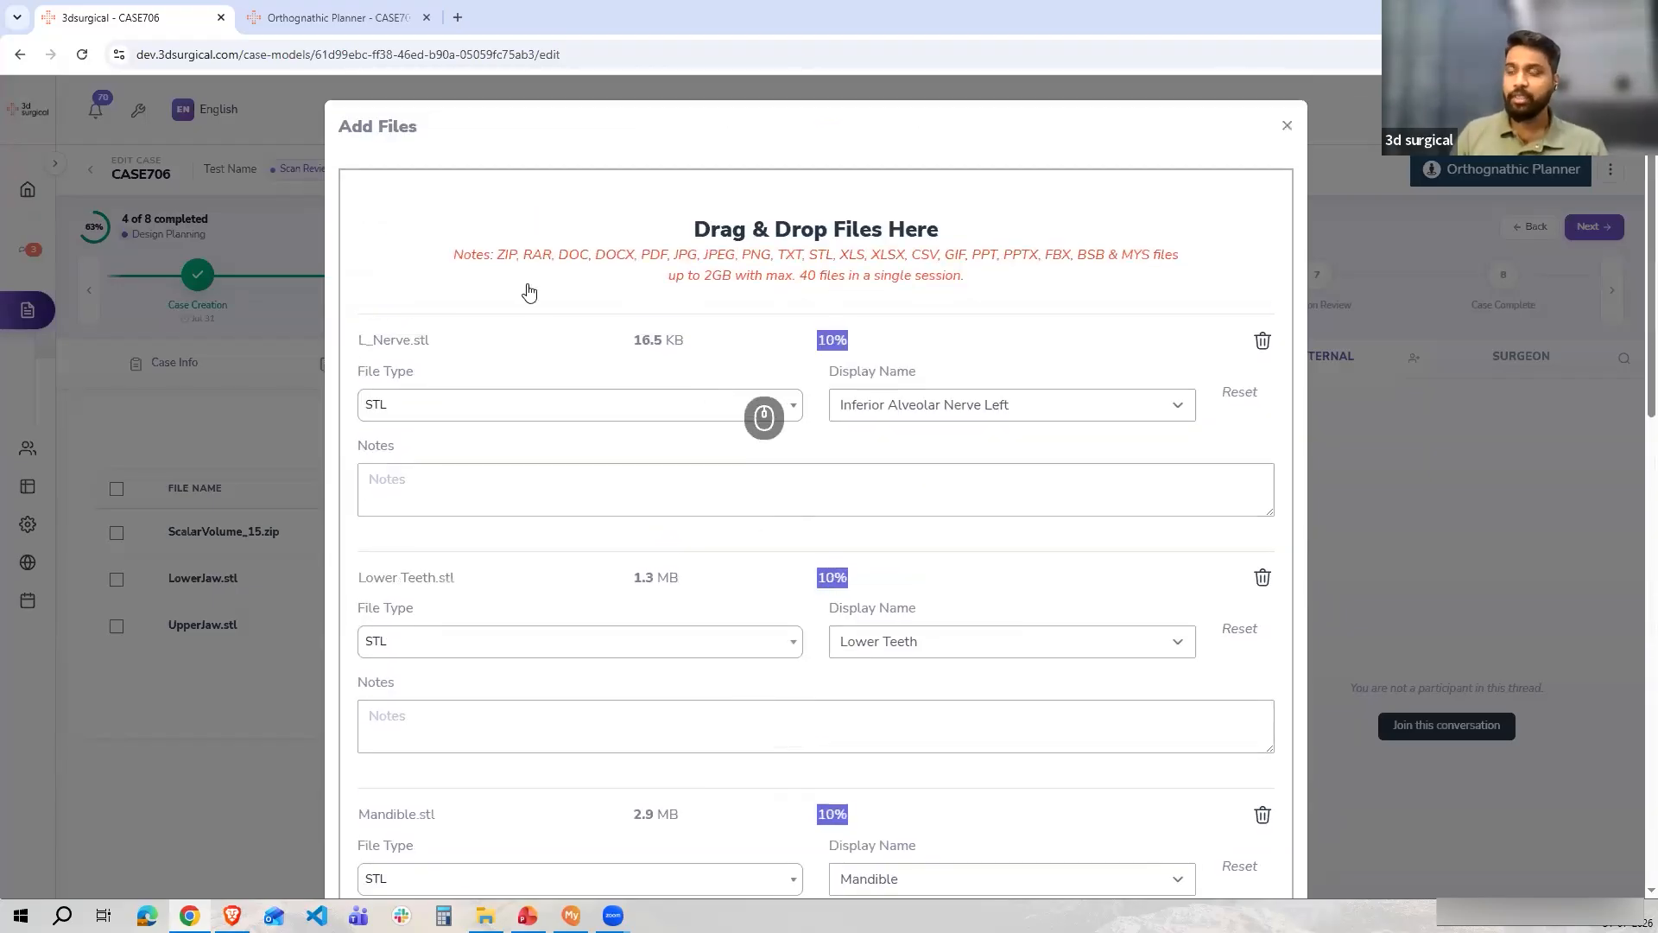
scroll(760, 449, "down", 5)
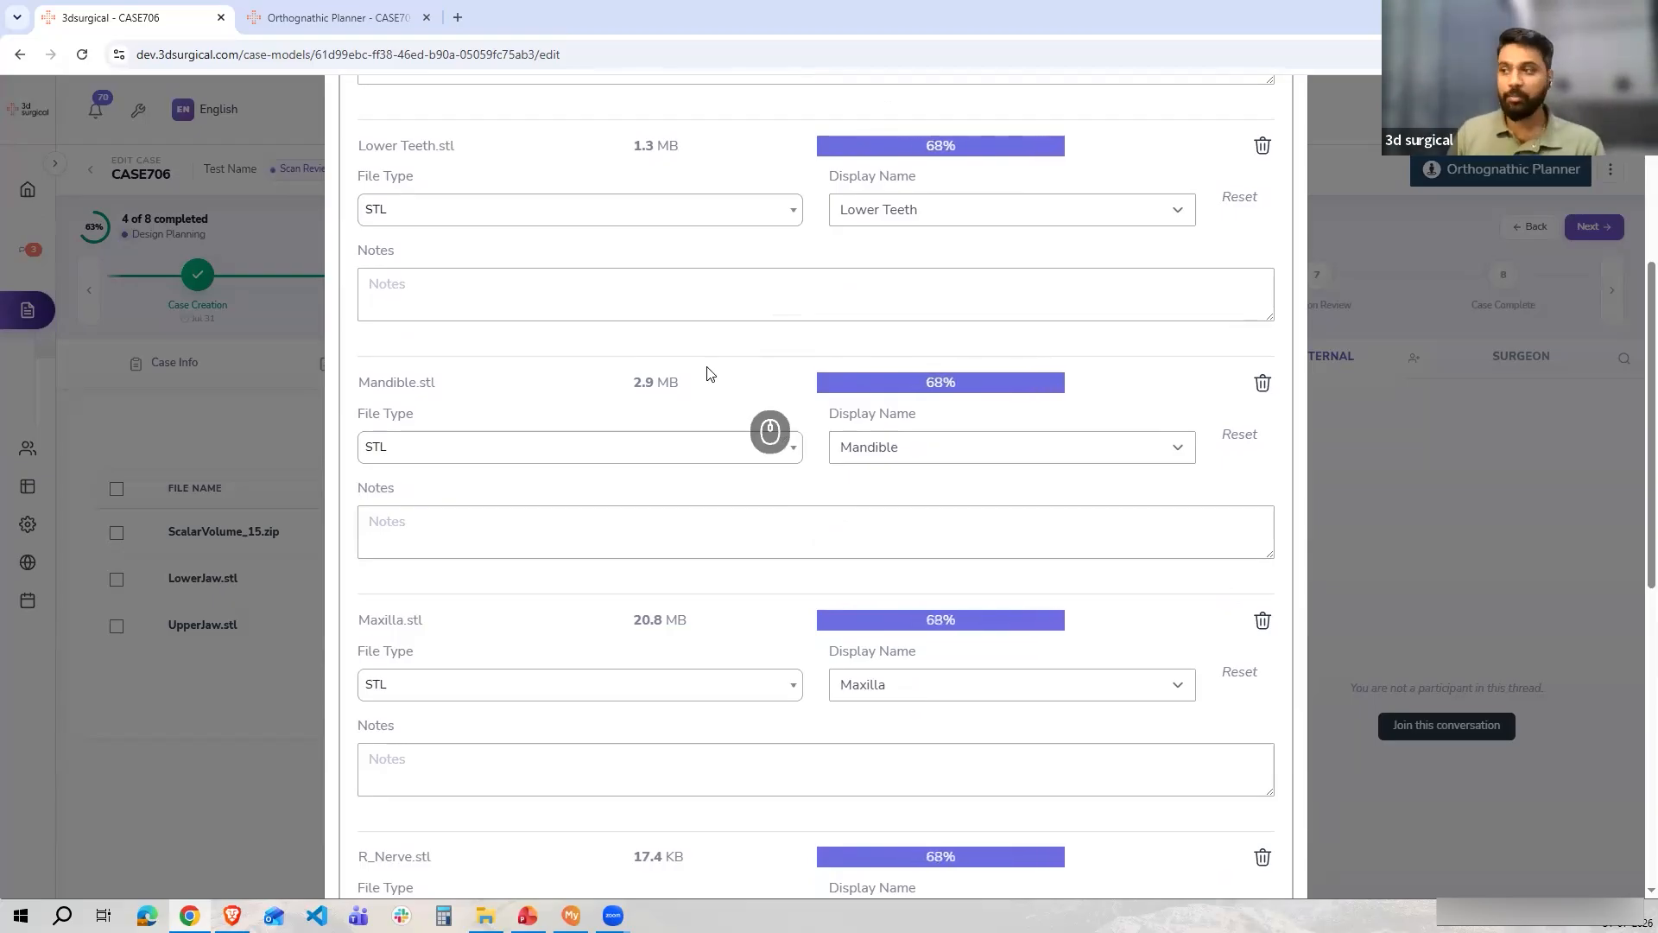
scroll(748, 368, "up", 5)
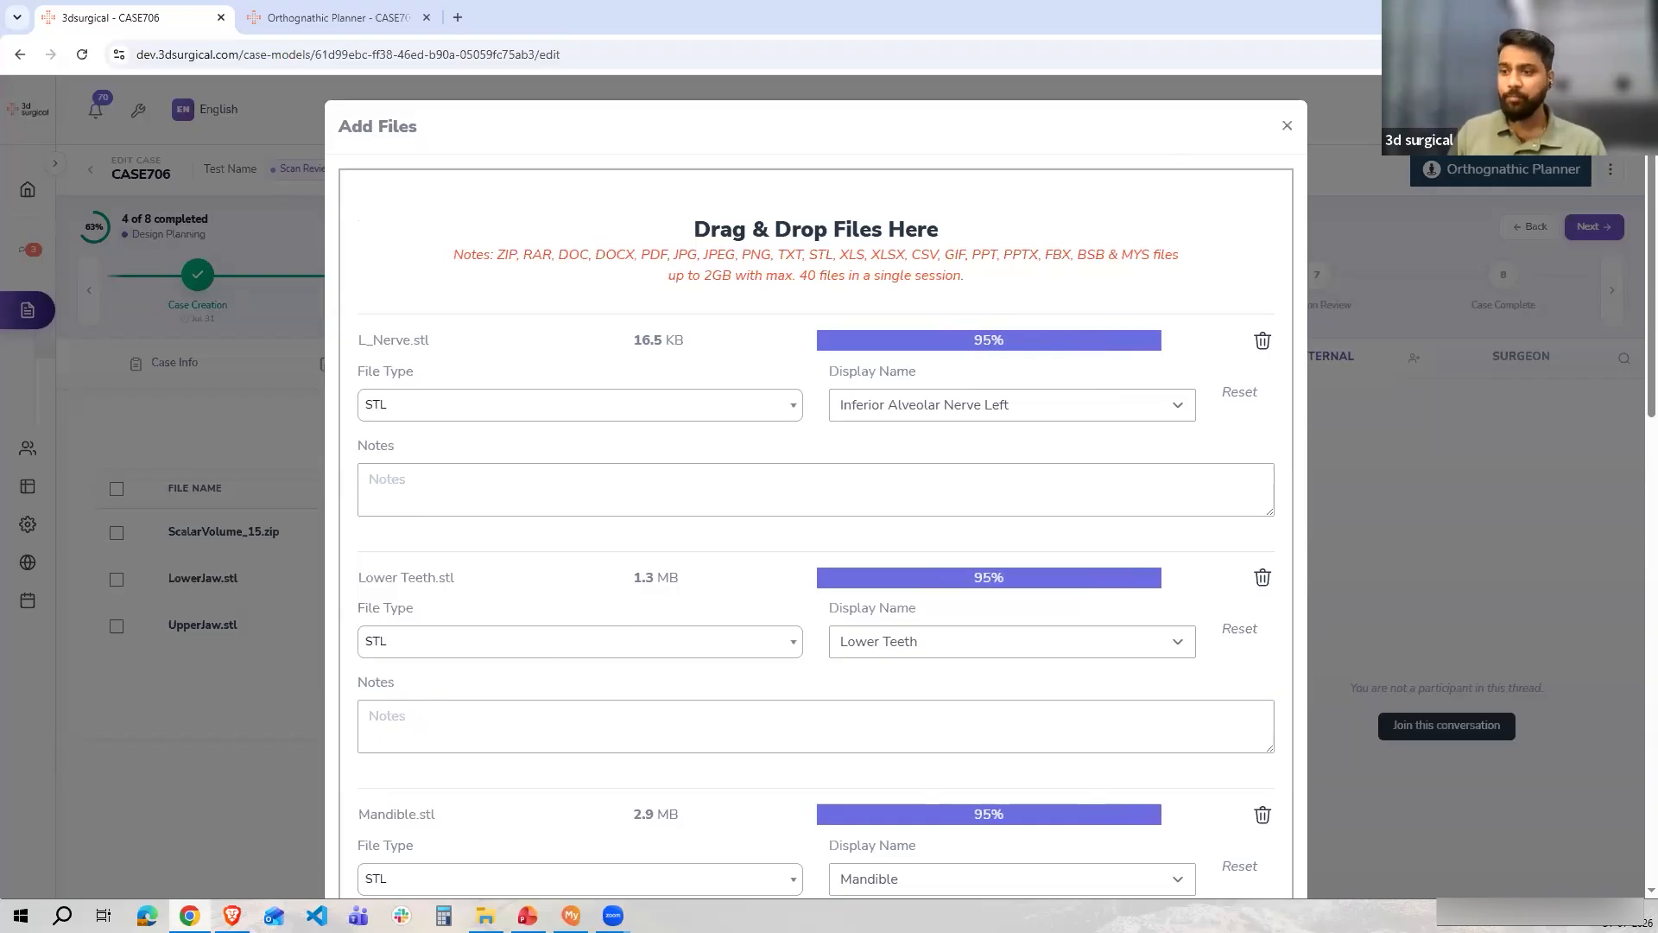
mouse_move(486, 915)
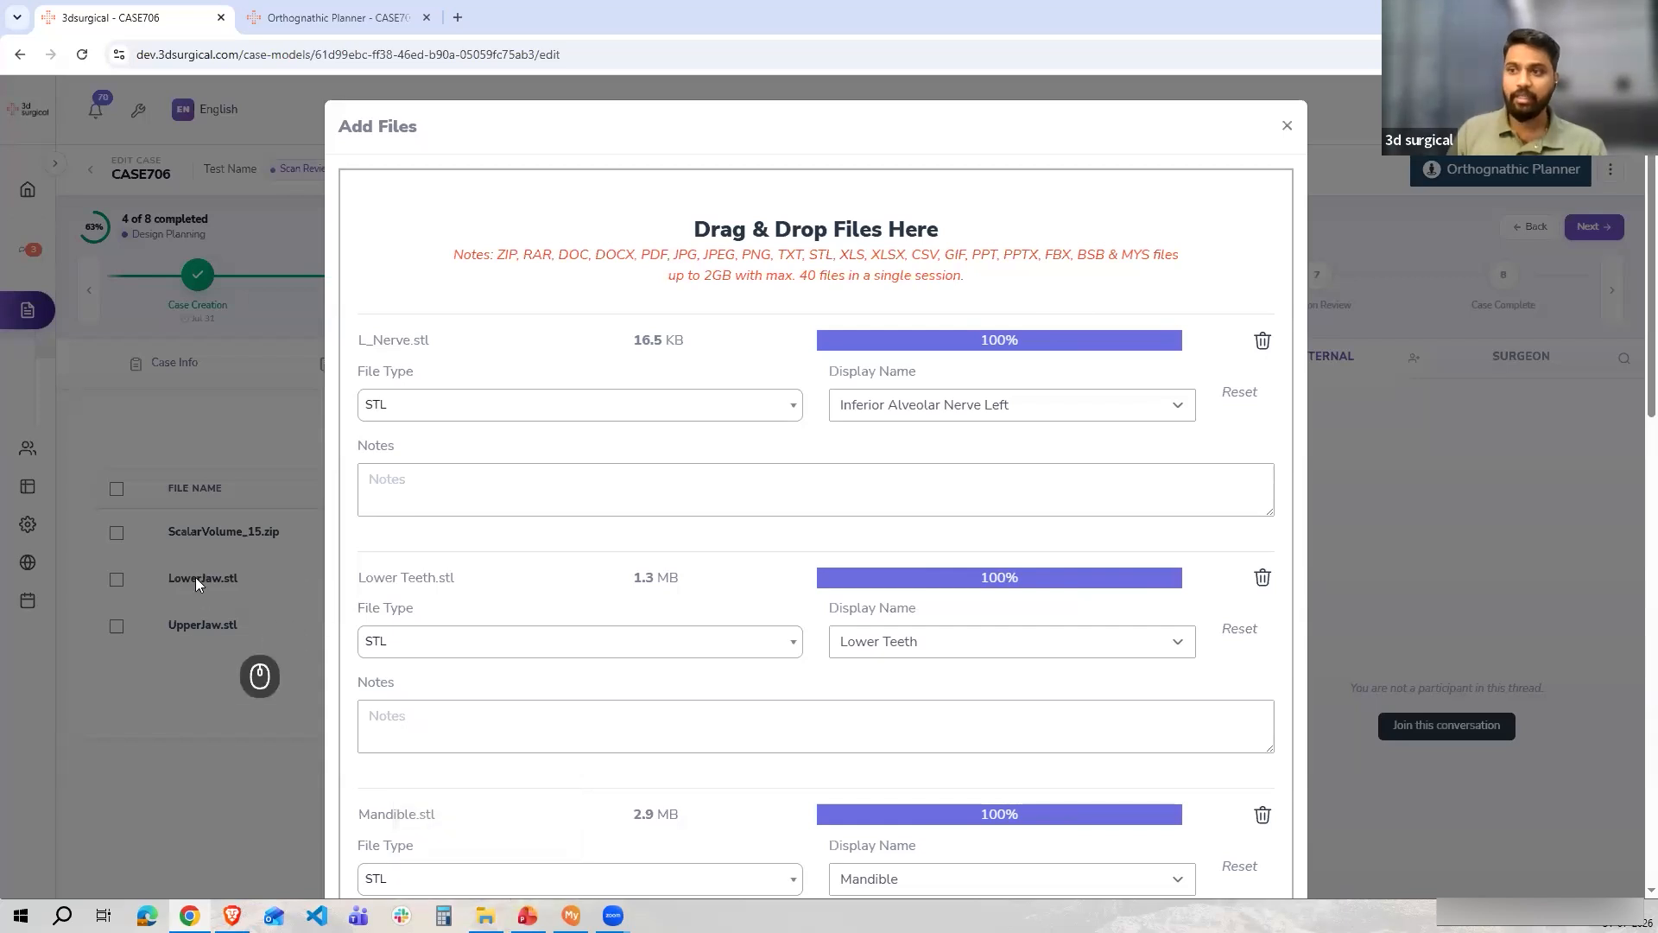
scroll(197, 584, "down", 5)
scroll(198, 587, "up", 3)
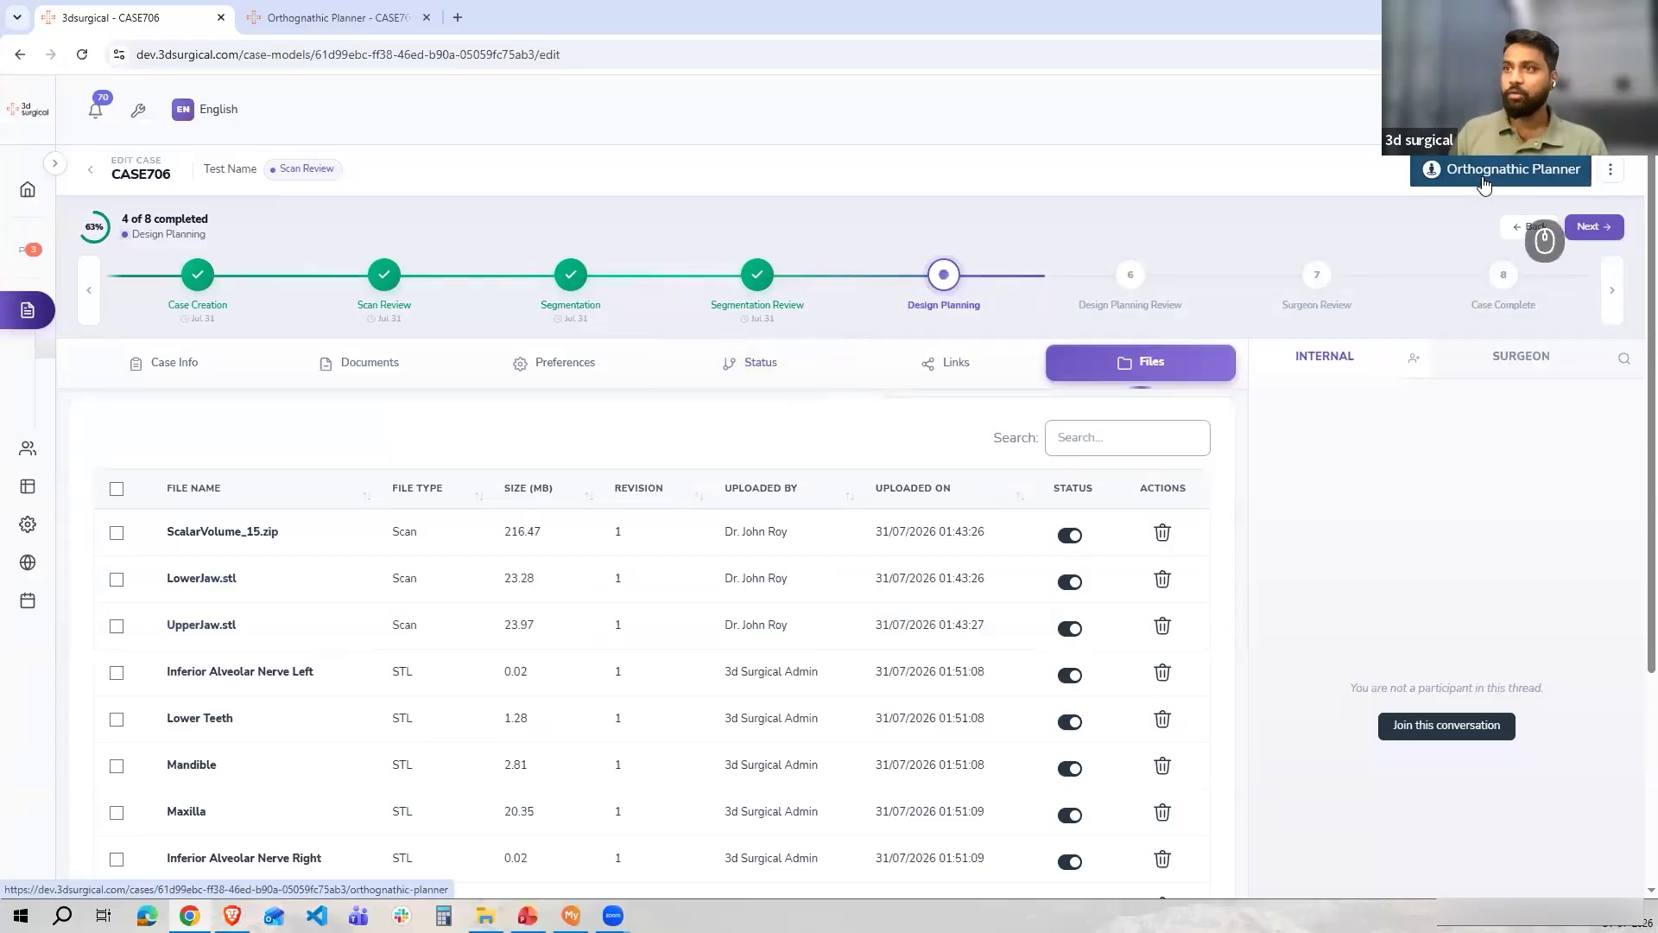
Switch to the Orthognathic Planner tab and inspect the case's assigned 3D anatomy model
left_click(376, 6)
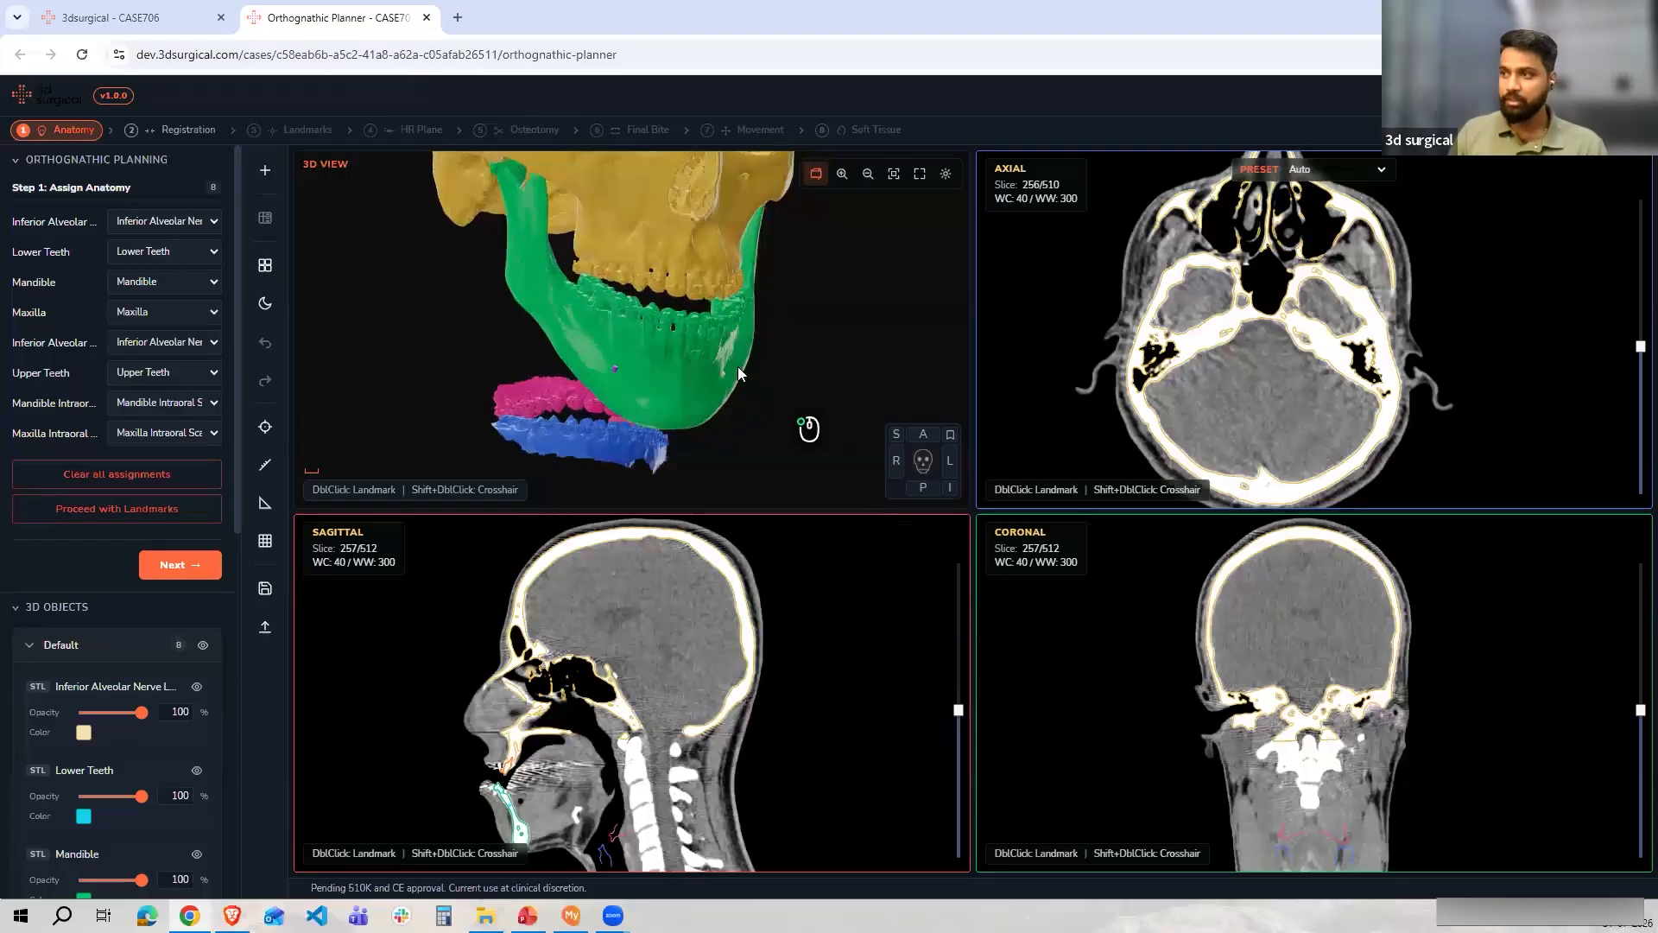
key("alt+Tab")
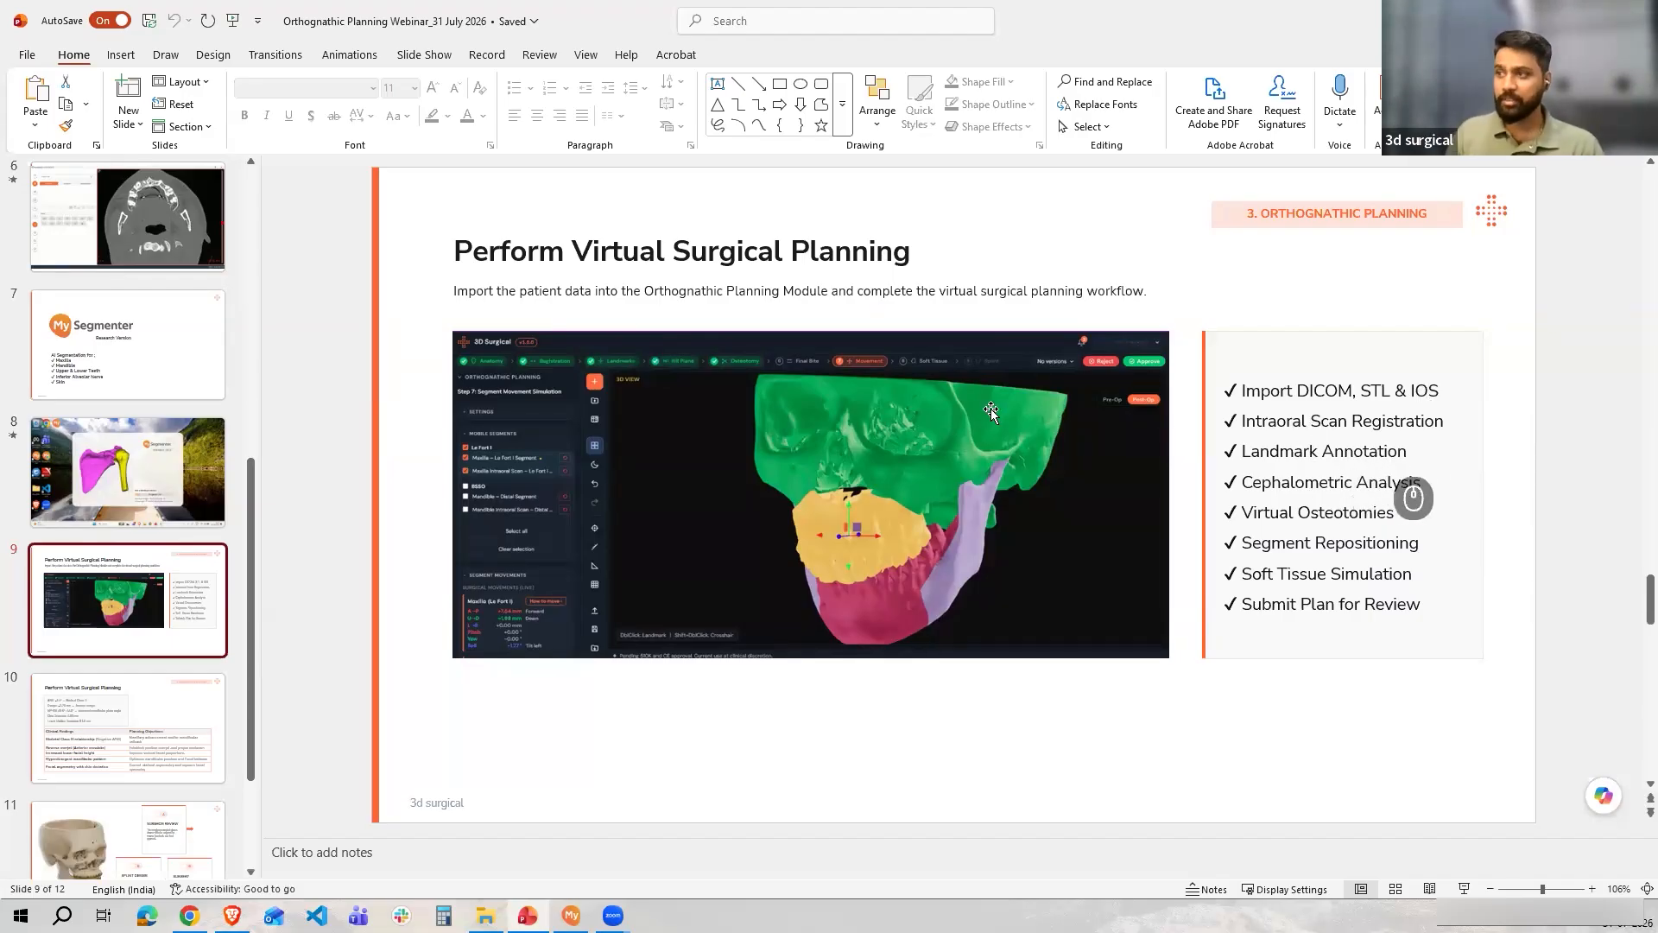
key("alt+Tab")
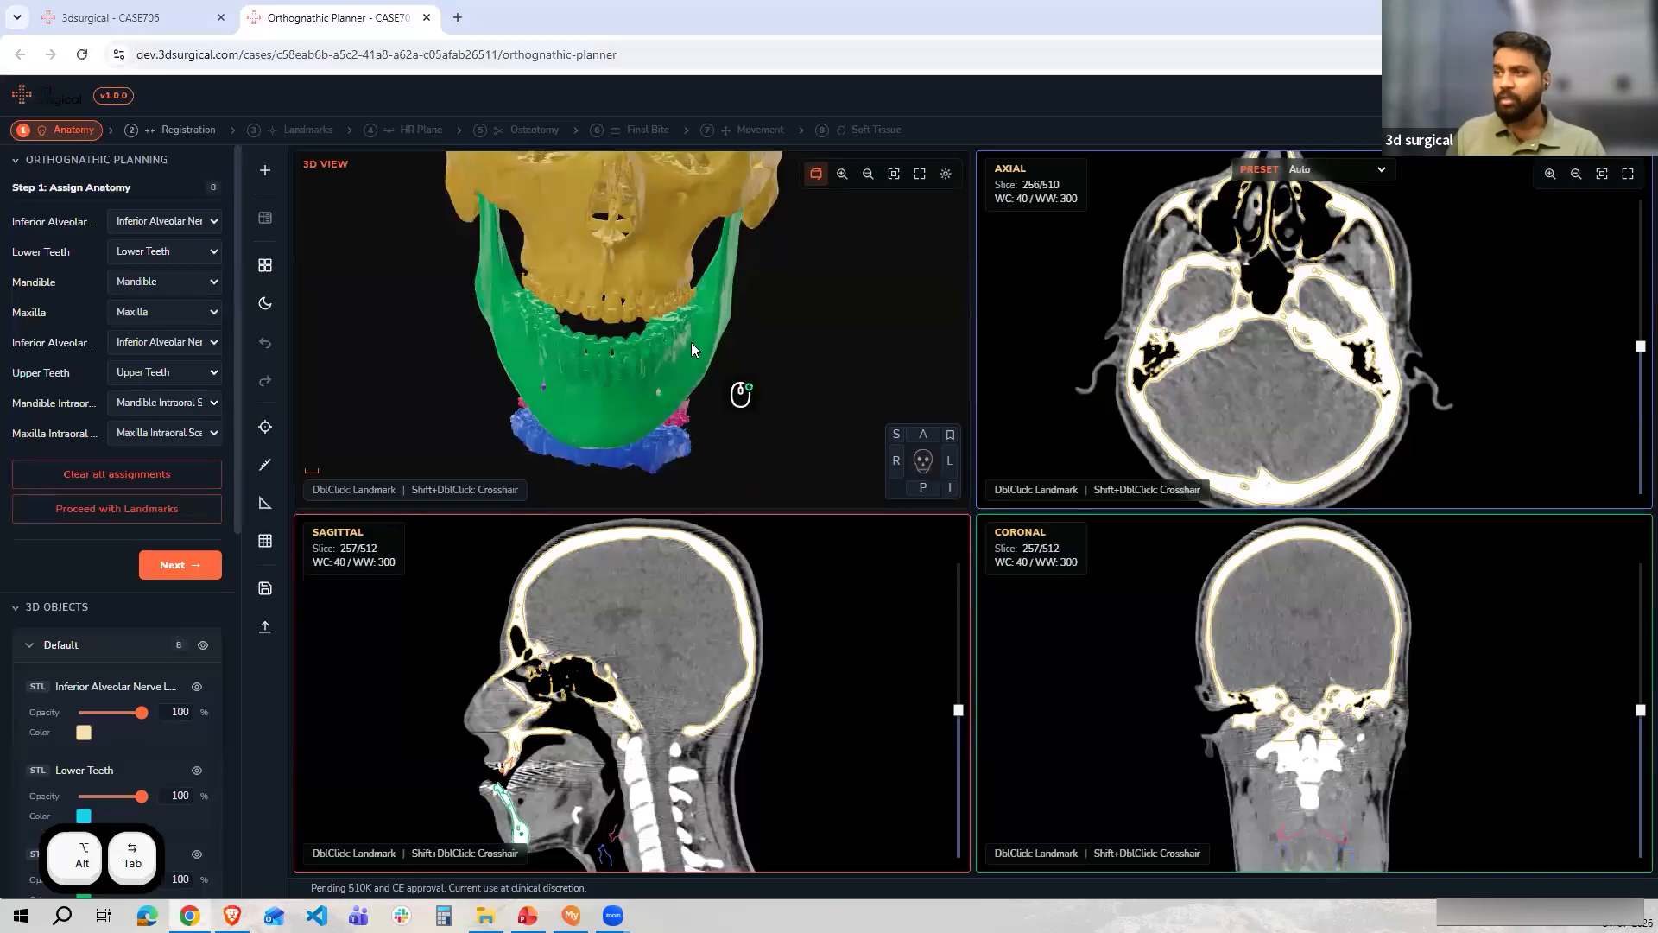
scroll(1252, 346, "up", 5)
scroll(1253, 346, "down", 5)
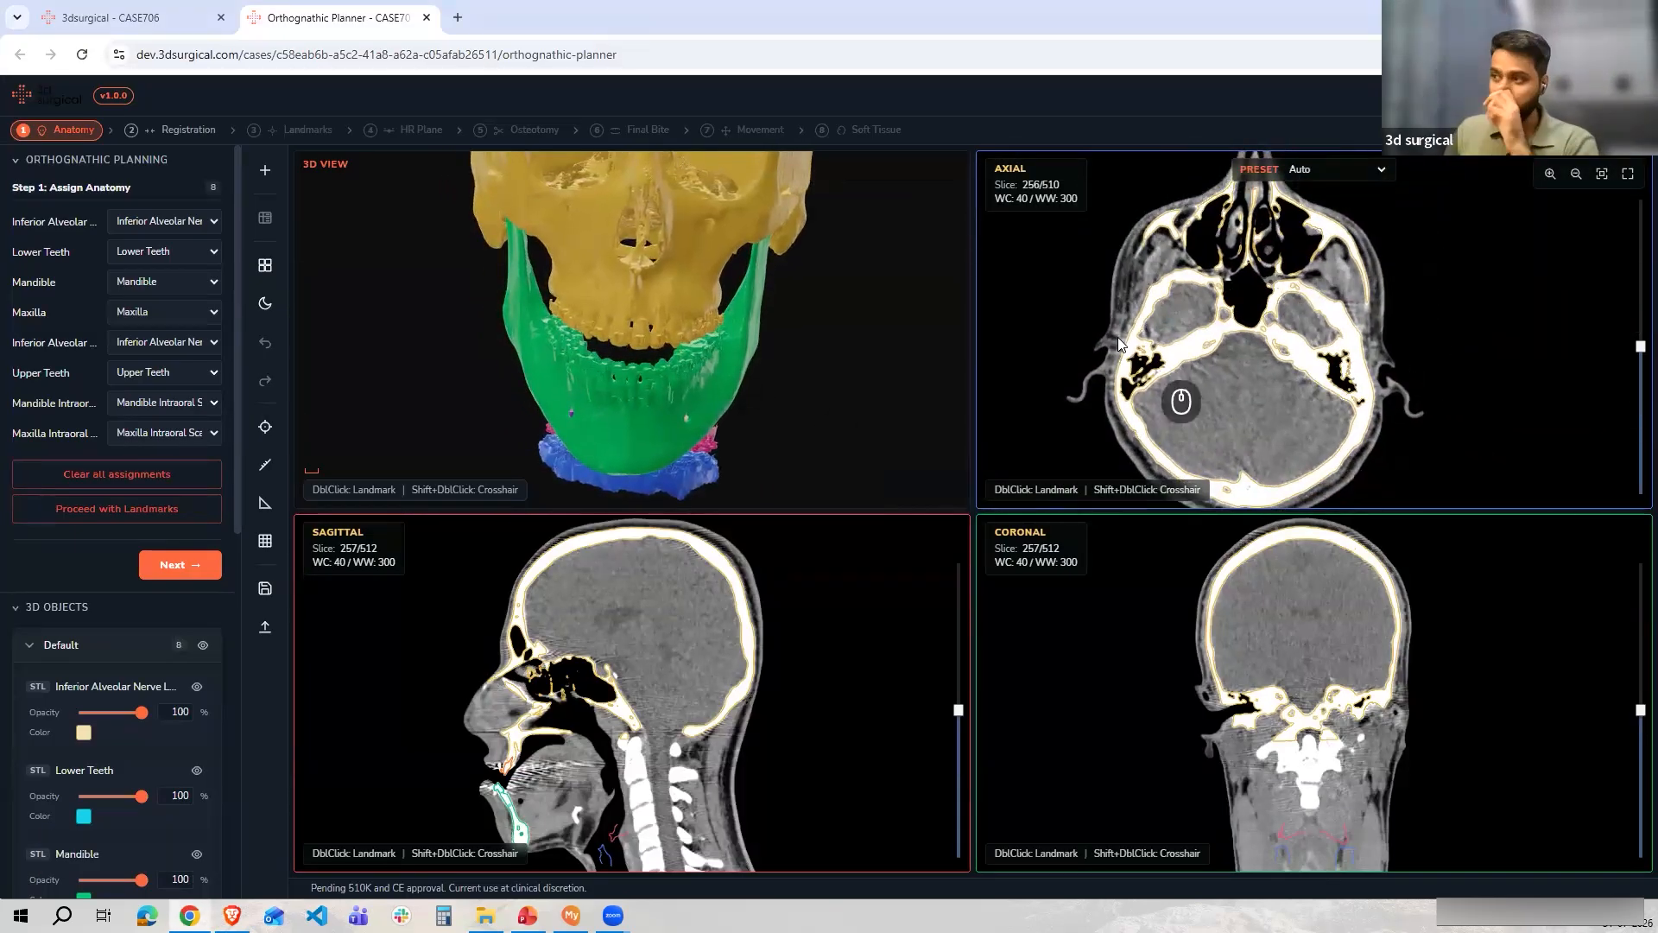
Enlarge the 3D view with the layout switcher, then restore the four-pane layout
left_click(260, 266)
left_click(335, 319)
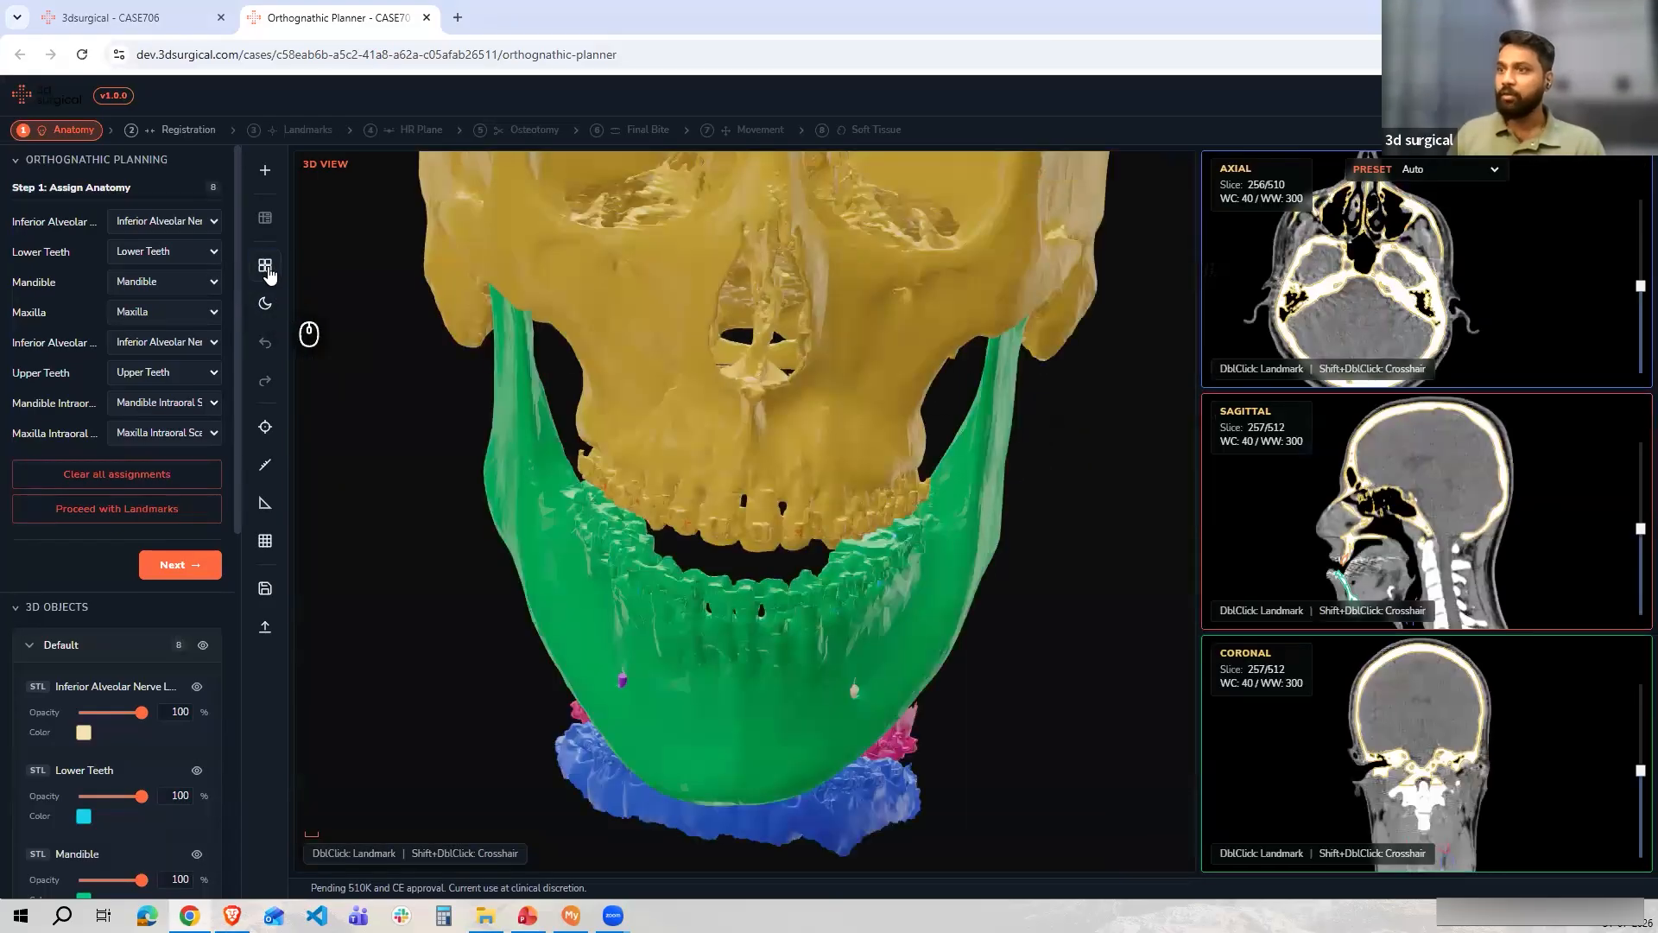
left_click(265, 266)
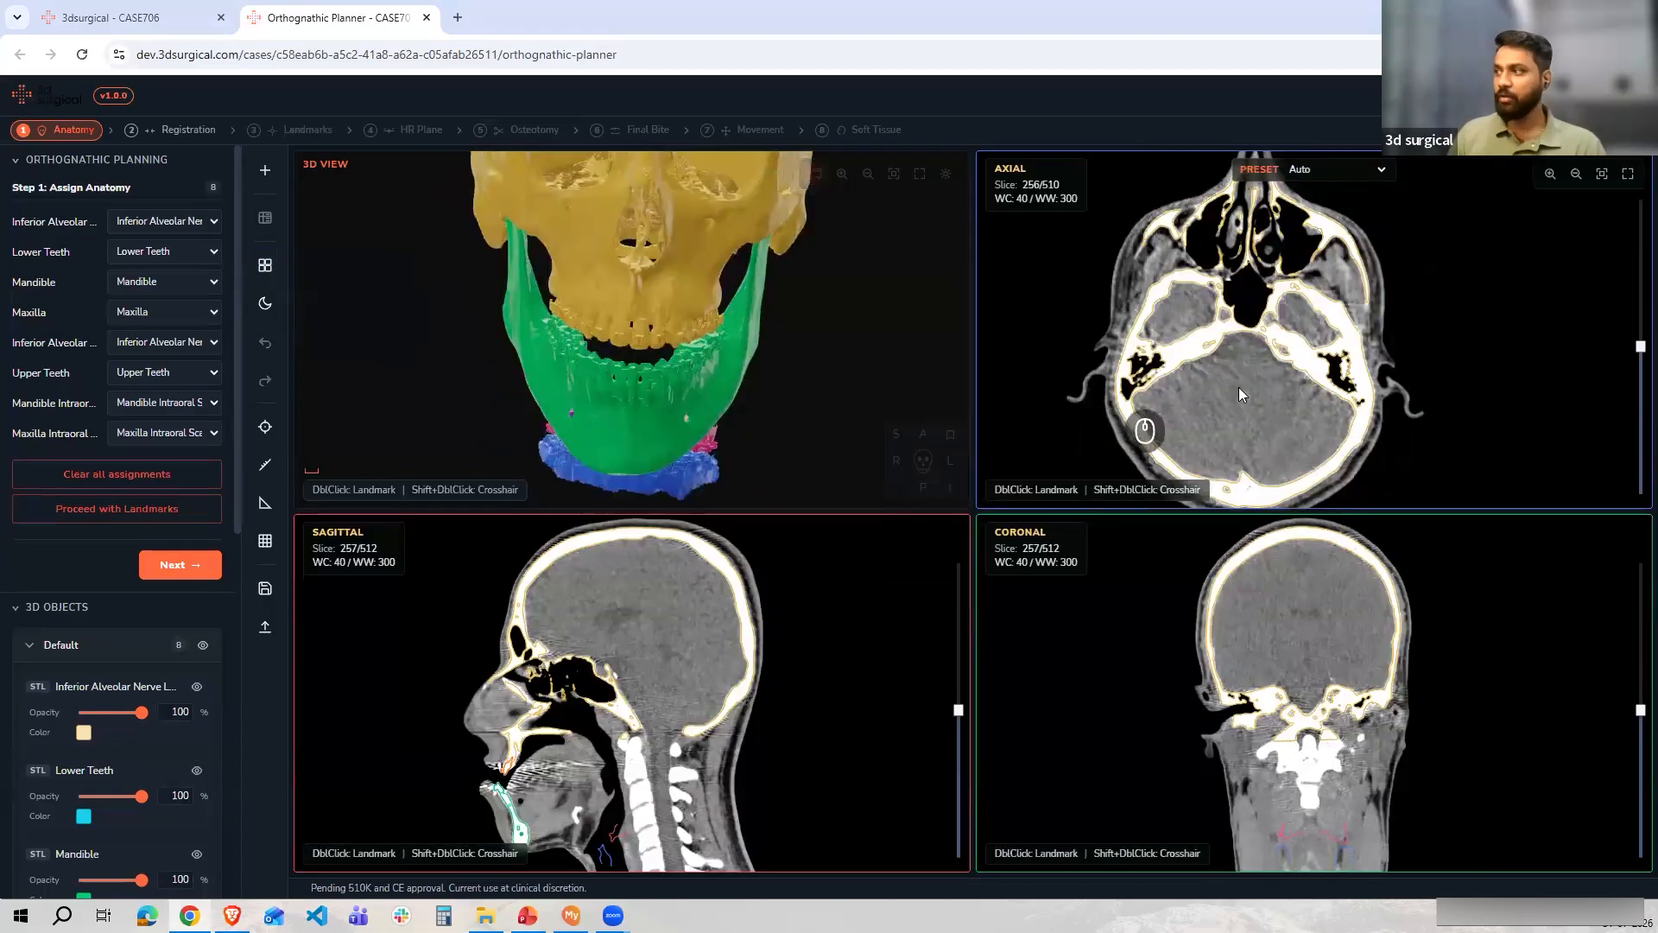
Zoom into the axial CT slice view
scroll(1295, 388, "up", 5)
scroll(1295, 388, "up", 3)
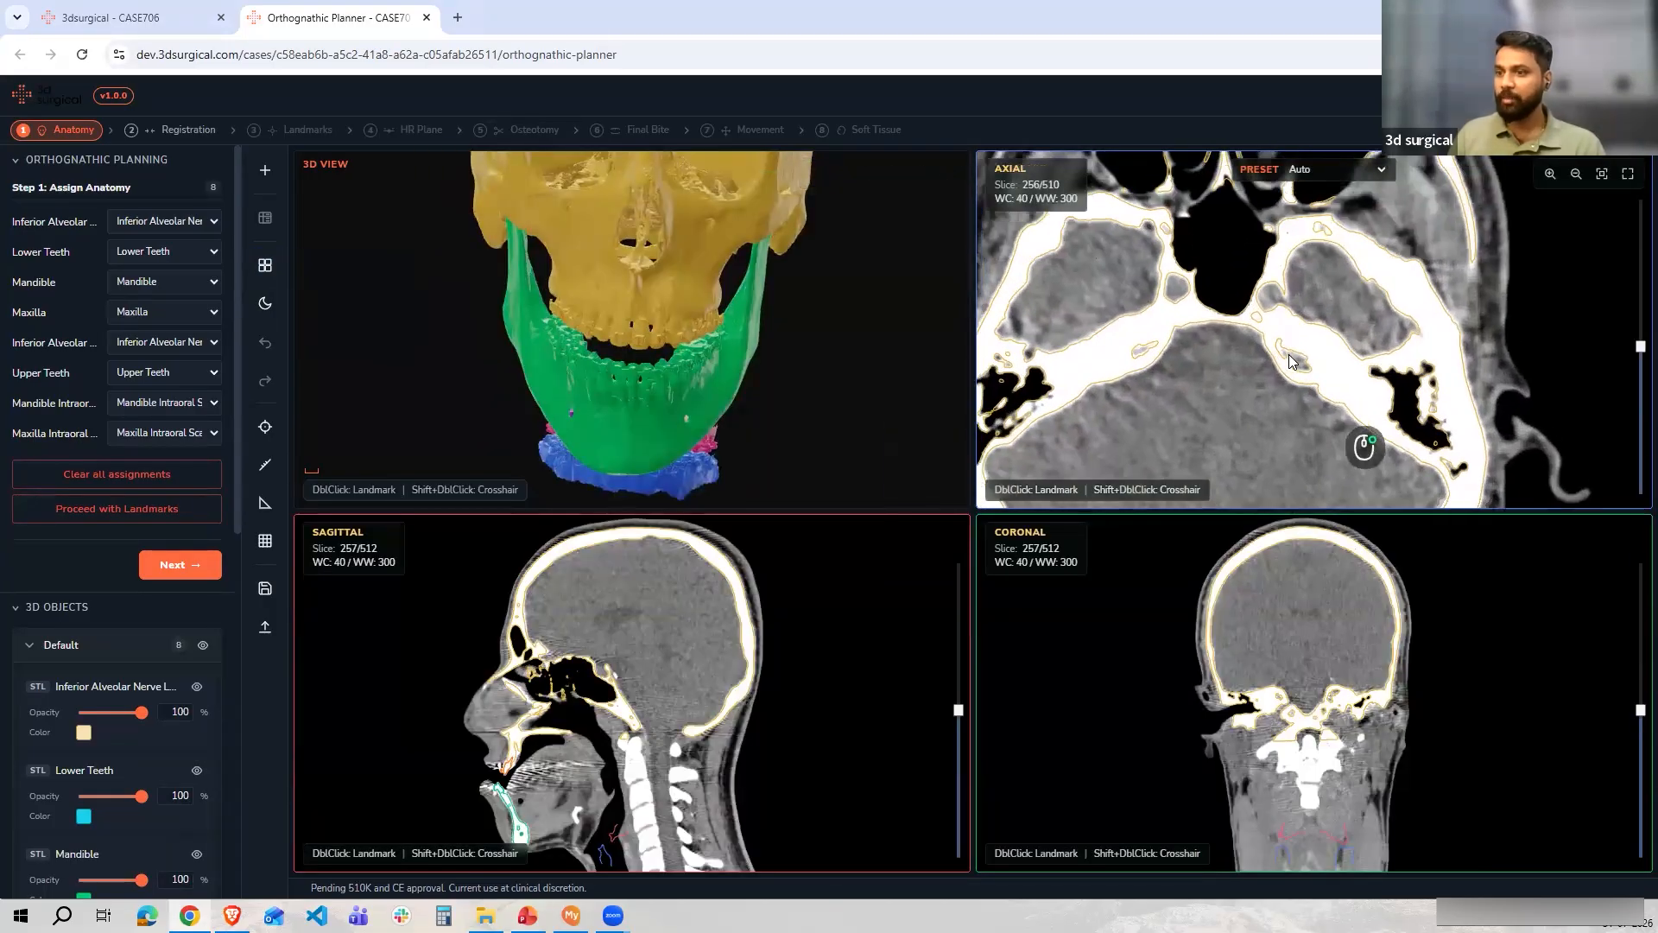
scroll(1295, 337, "down", 2)
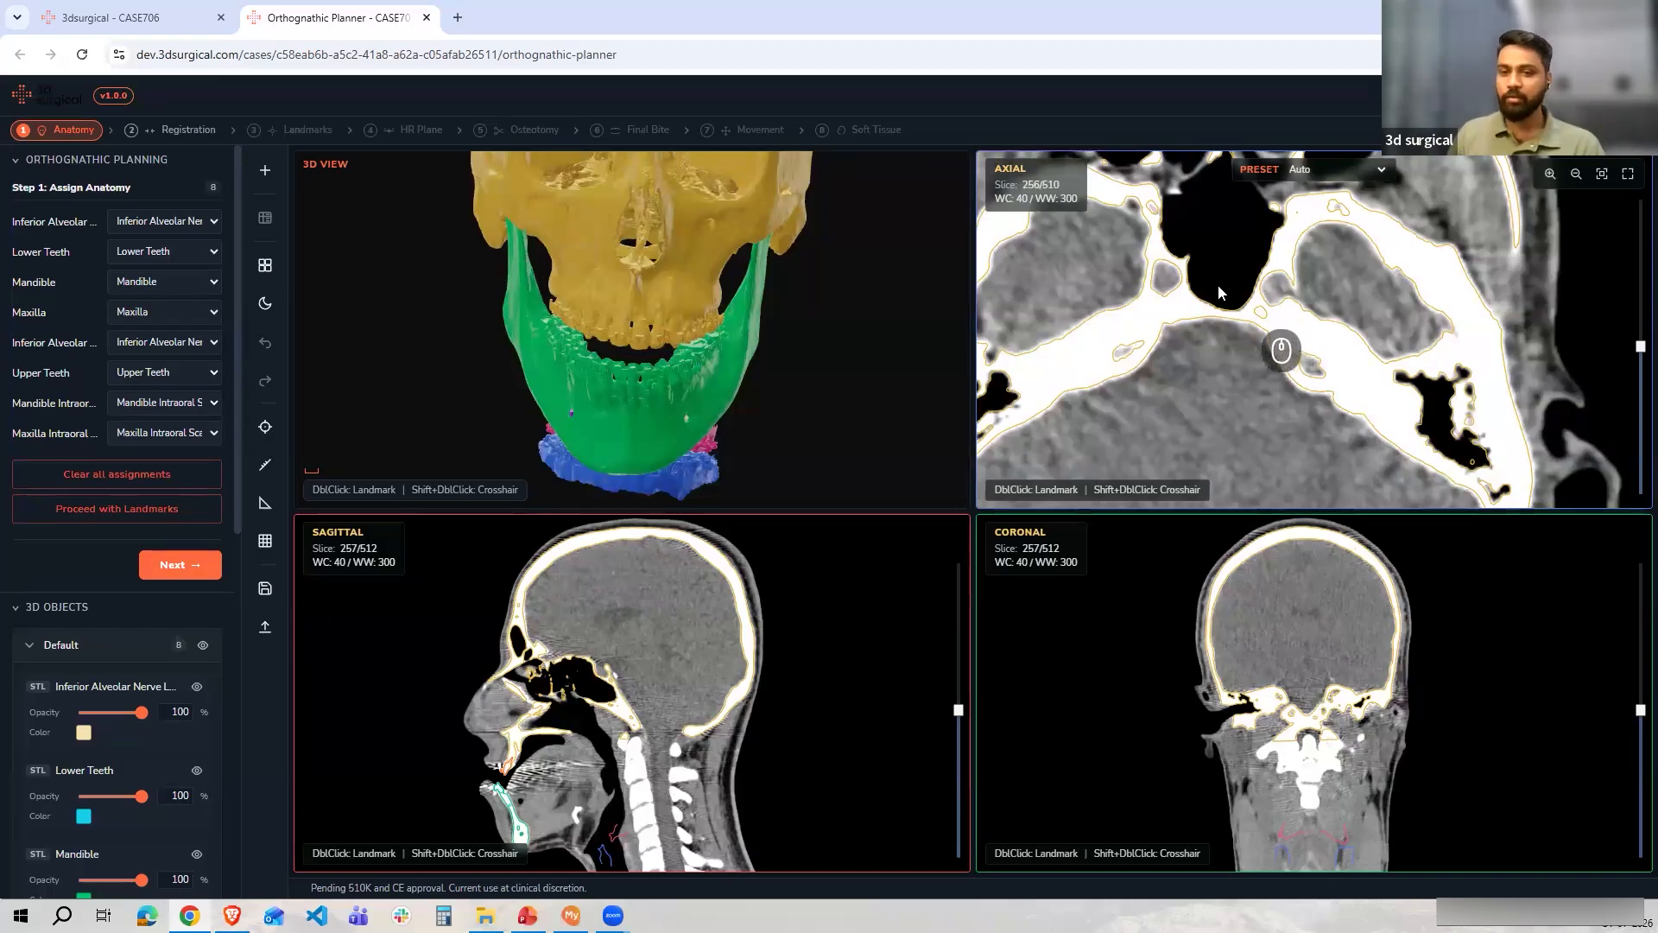
Adjust the axial slice's window level and width by dragging within the zoomed axial view
key("s")
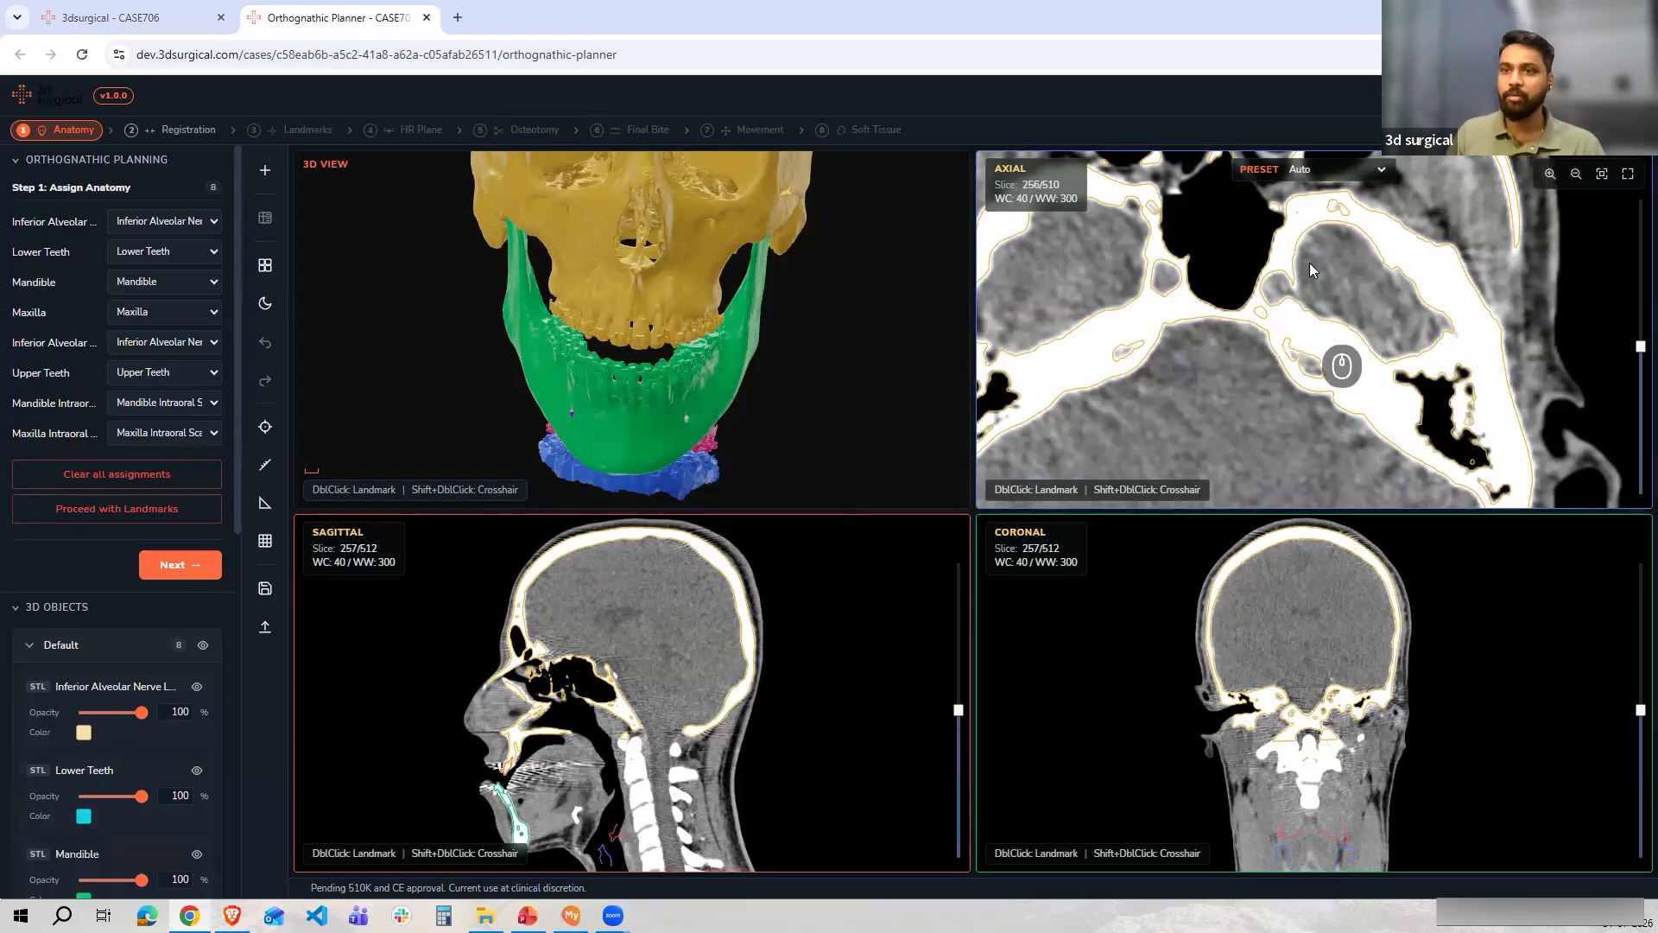
scroll(1287, 313, "down", 5)
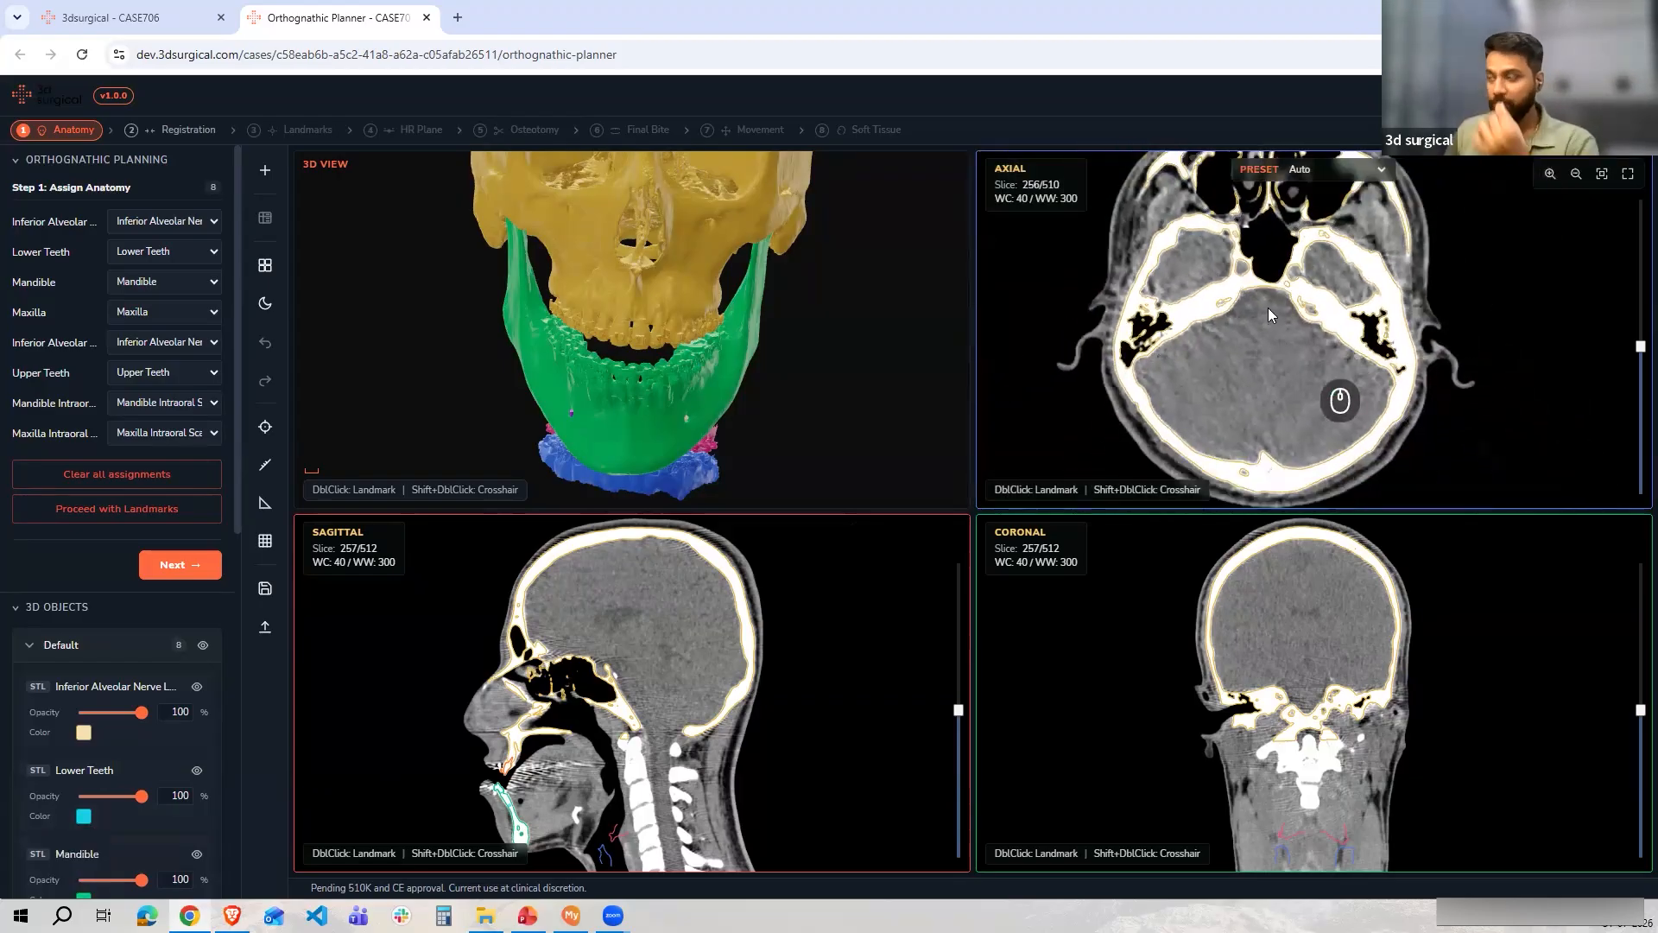
scroll(1275, 322, "up", 5)
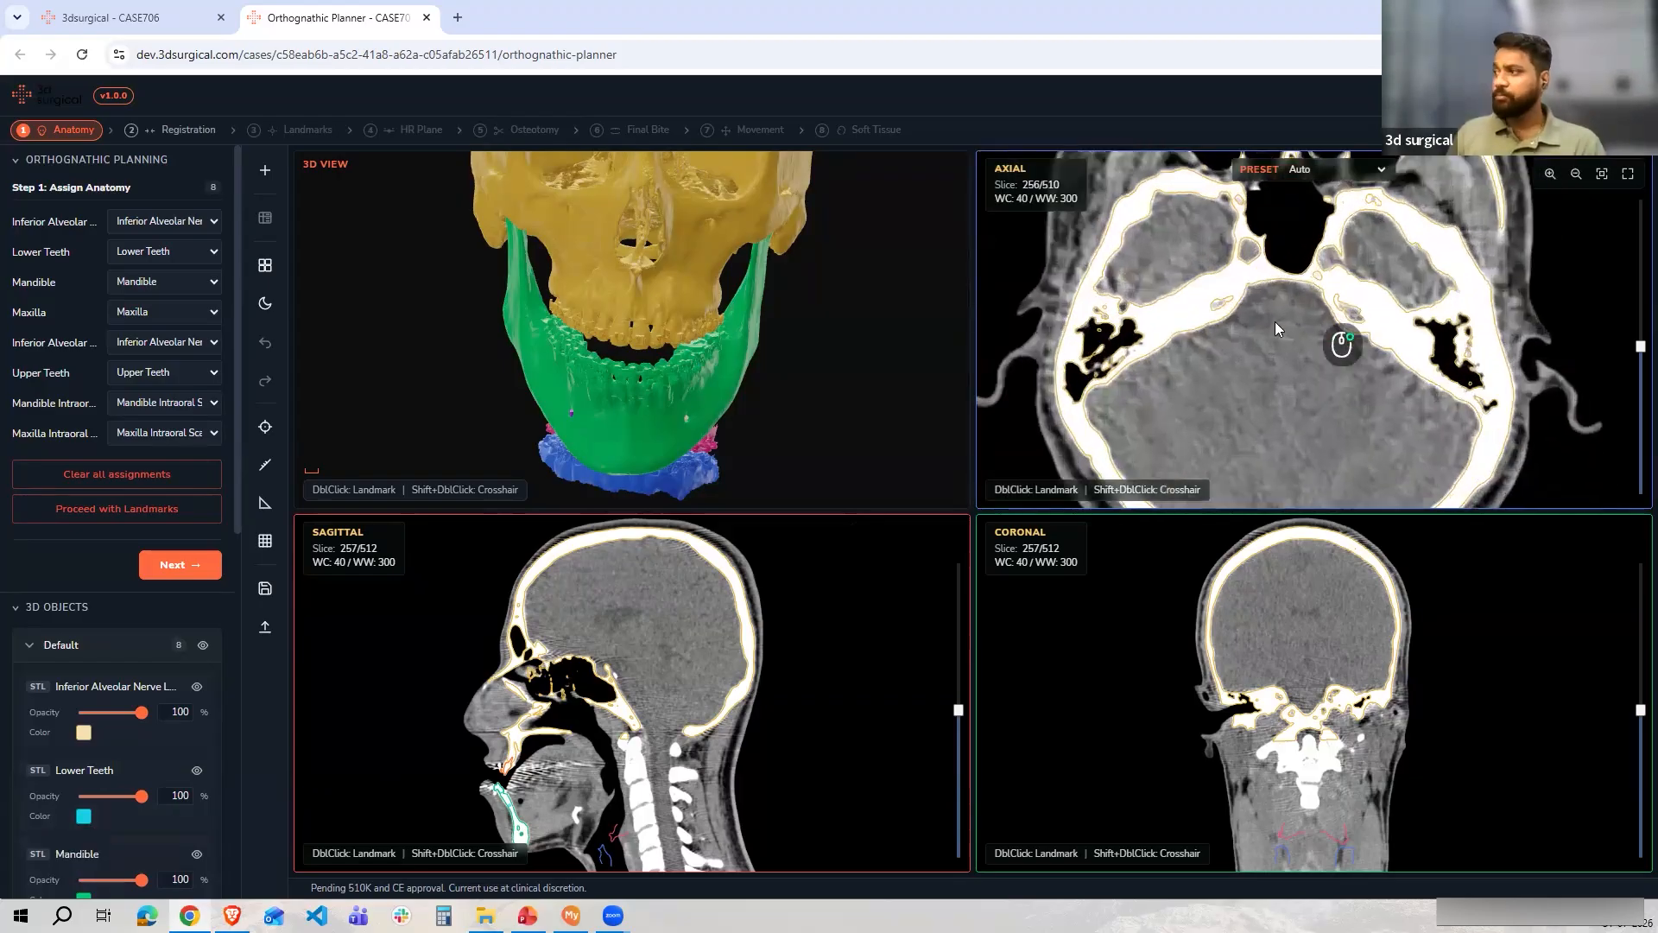
left_click_drag(1290, 373, 1292, 287)
left_click_drag(1297, 380, 1270, 337)
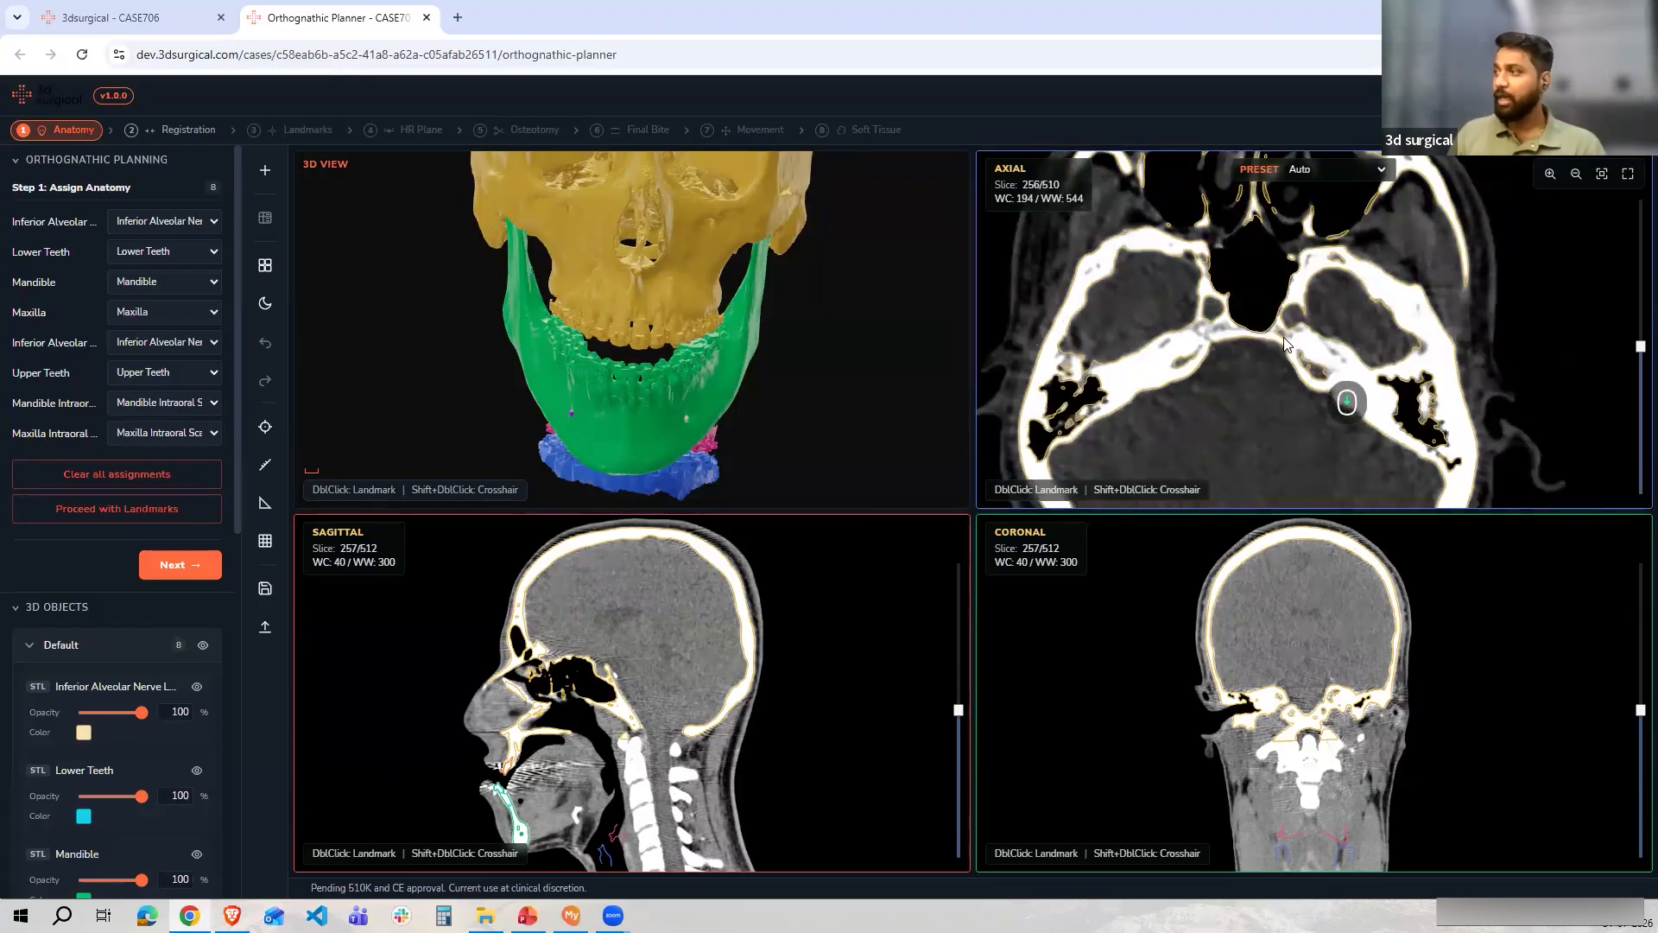
scroll(1287, 341, "down", 5)
scroll(1284, 372, "up", 5)
Set the crosshair position in the axial, coronal and 3D views to synchronise the slice locations
double_click(1286, 373, "shift")
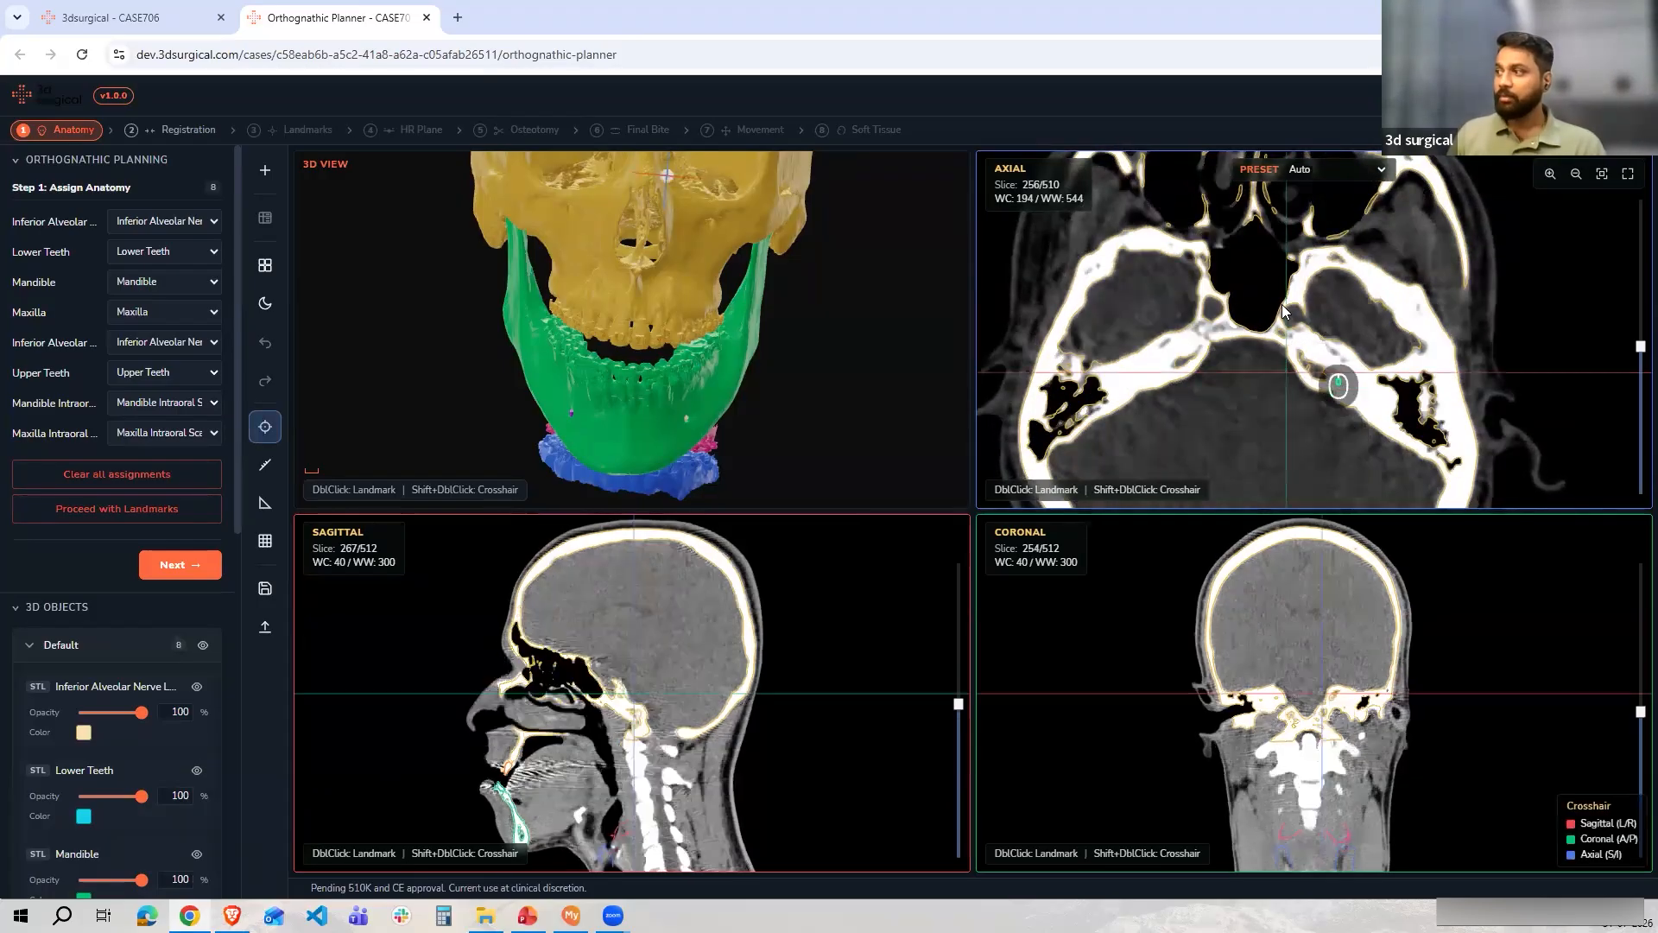
double_click(1145, 295, "shift")
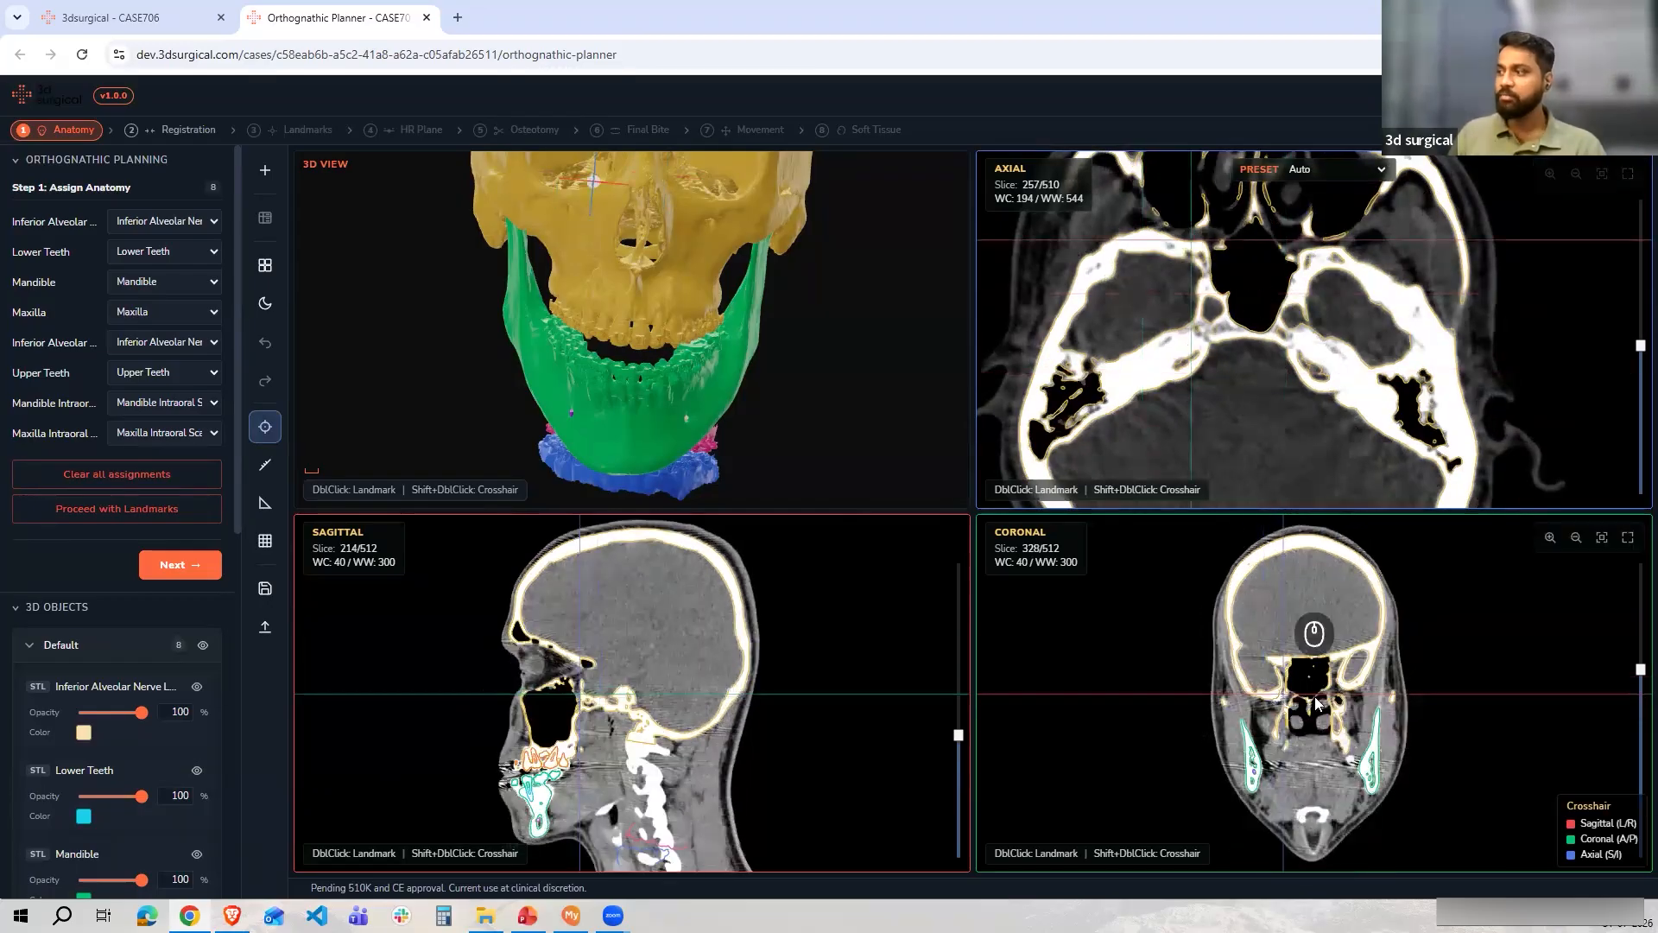
double_click(651, 190, "shift")
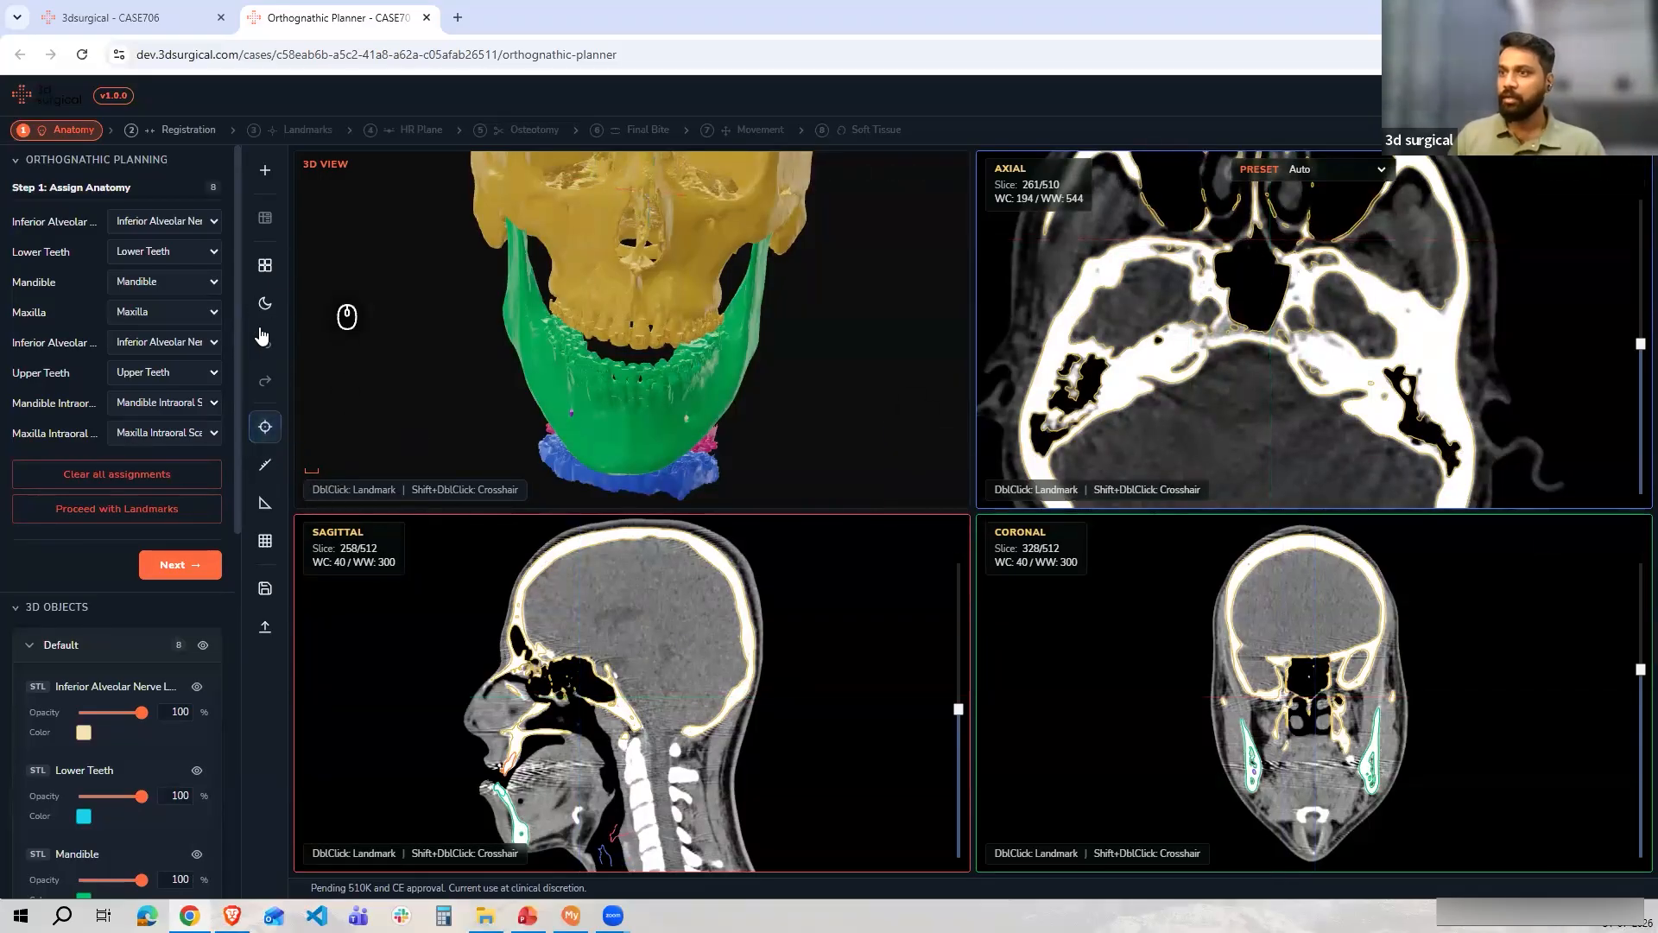
Show the measurement grid in the 3D view, zoom in on the skull, then hide the grid again
left_click(265, 542)
scroll(606, 332, "up", 5)
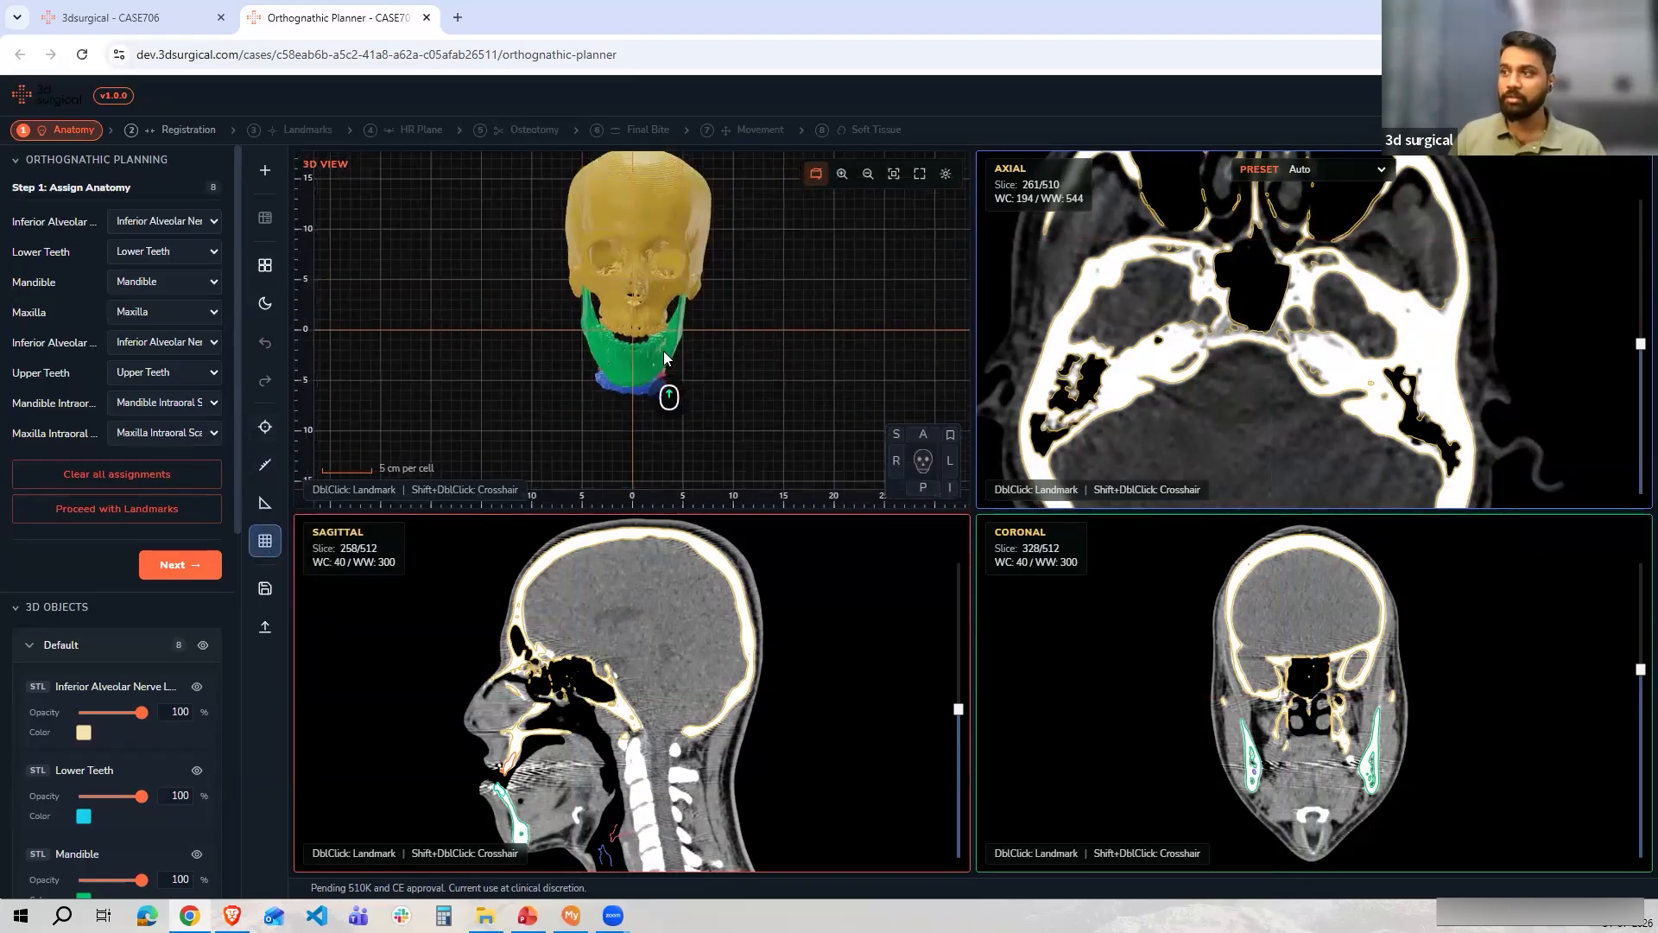
scroll(618, 295, "up", 5)
scroll(619, 266, "up", 5)
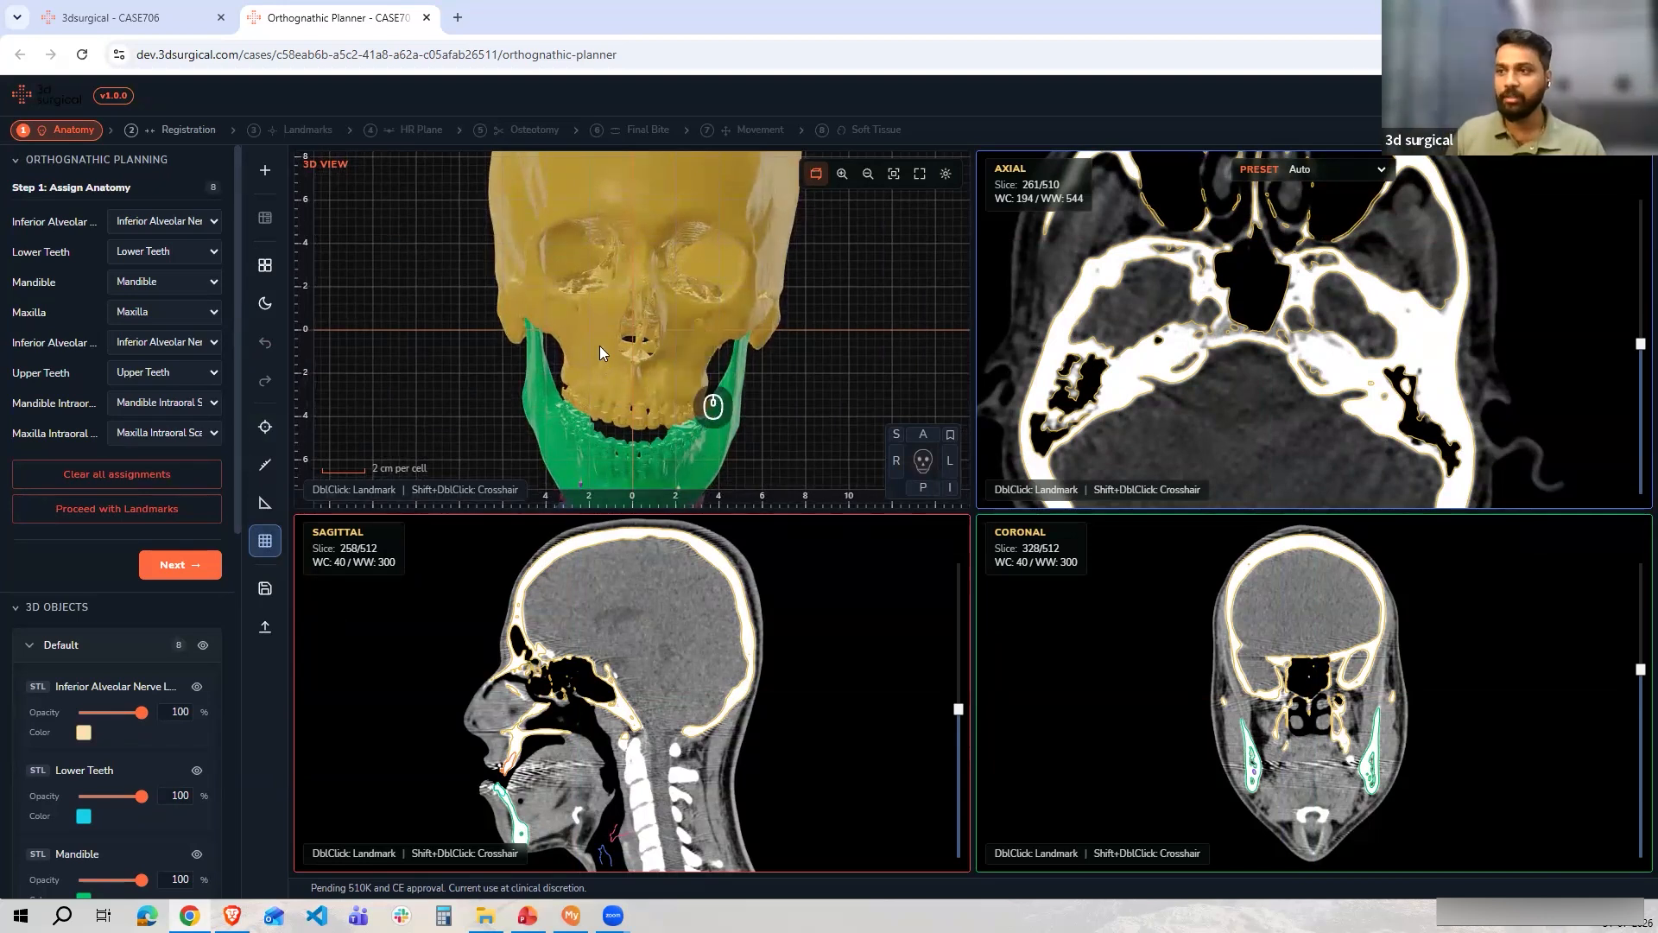
left_click(262, 546)
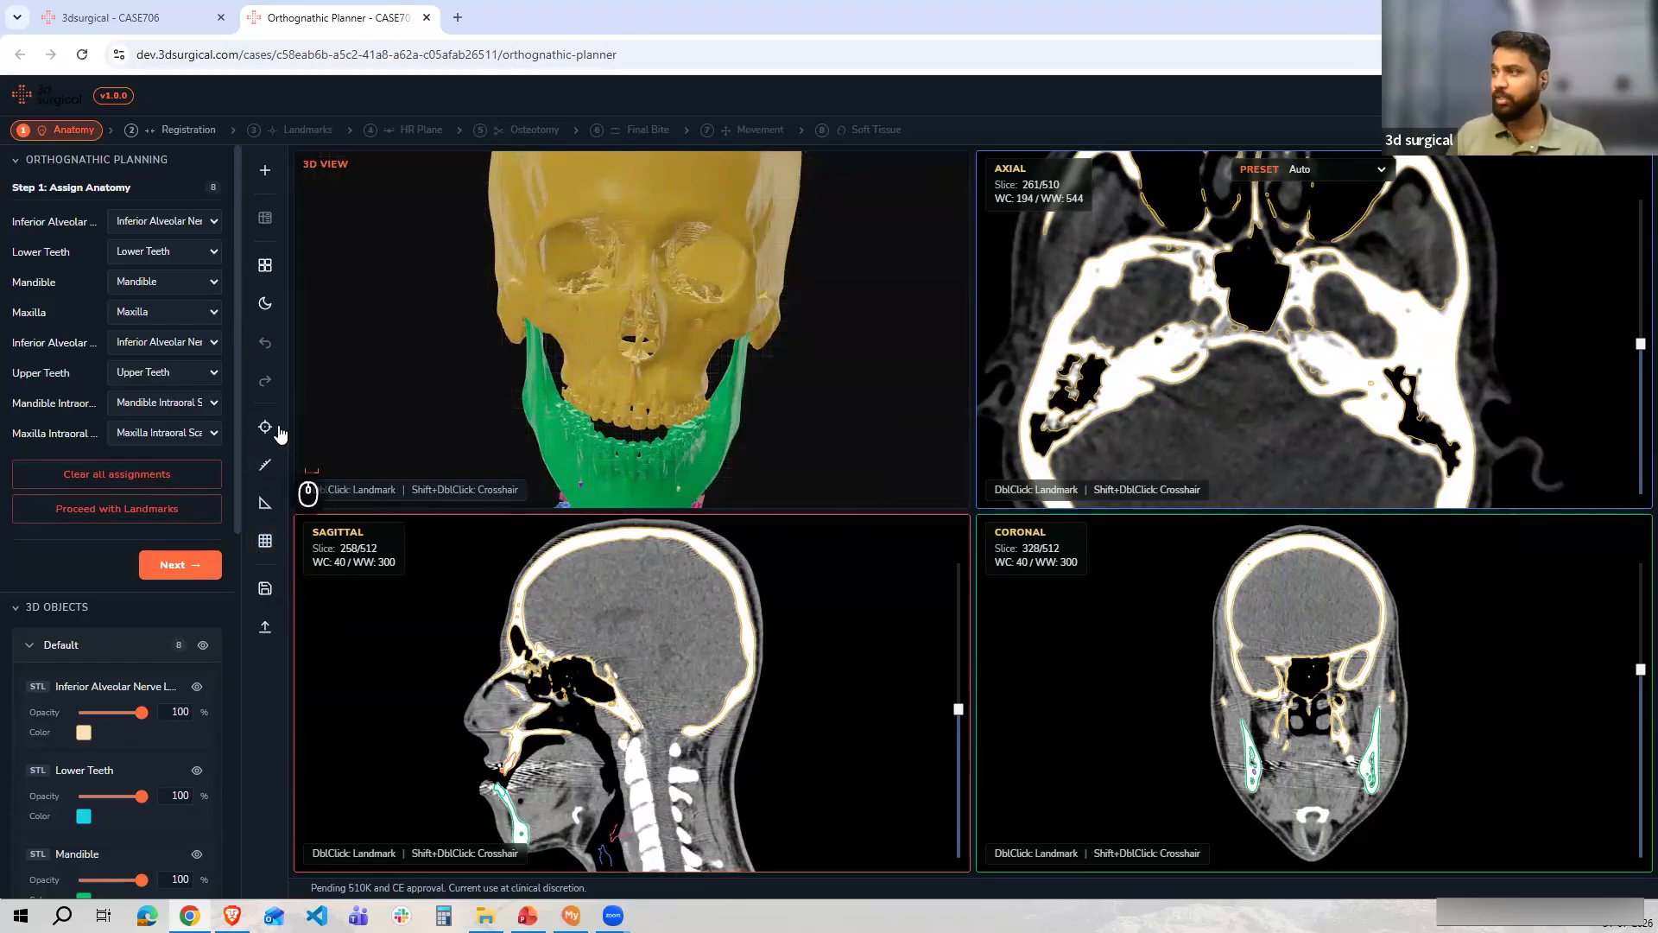
Apply the Bone window preset to the CT slice views
left_click(1321, 173)
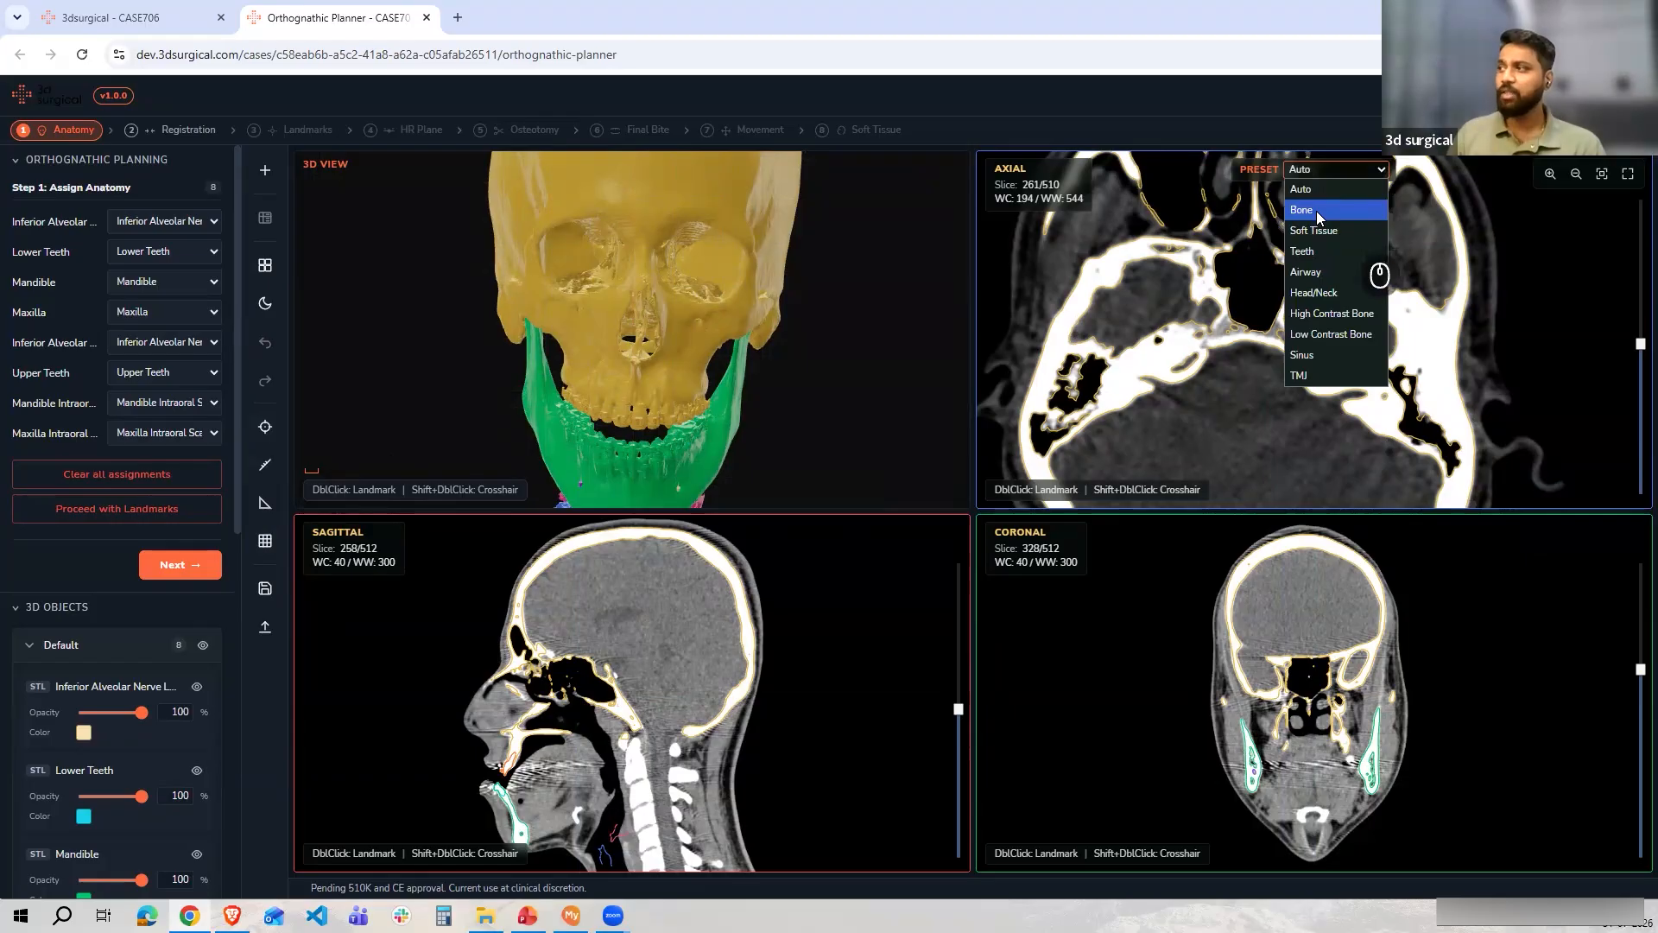
left_click(1216, 411)
scroll(1226, 330, "up", 5)
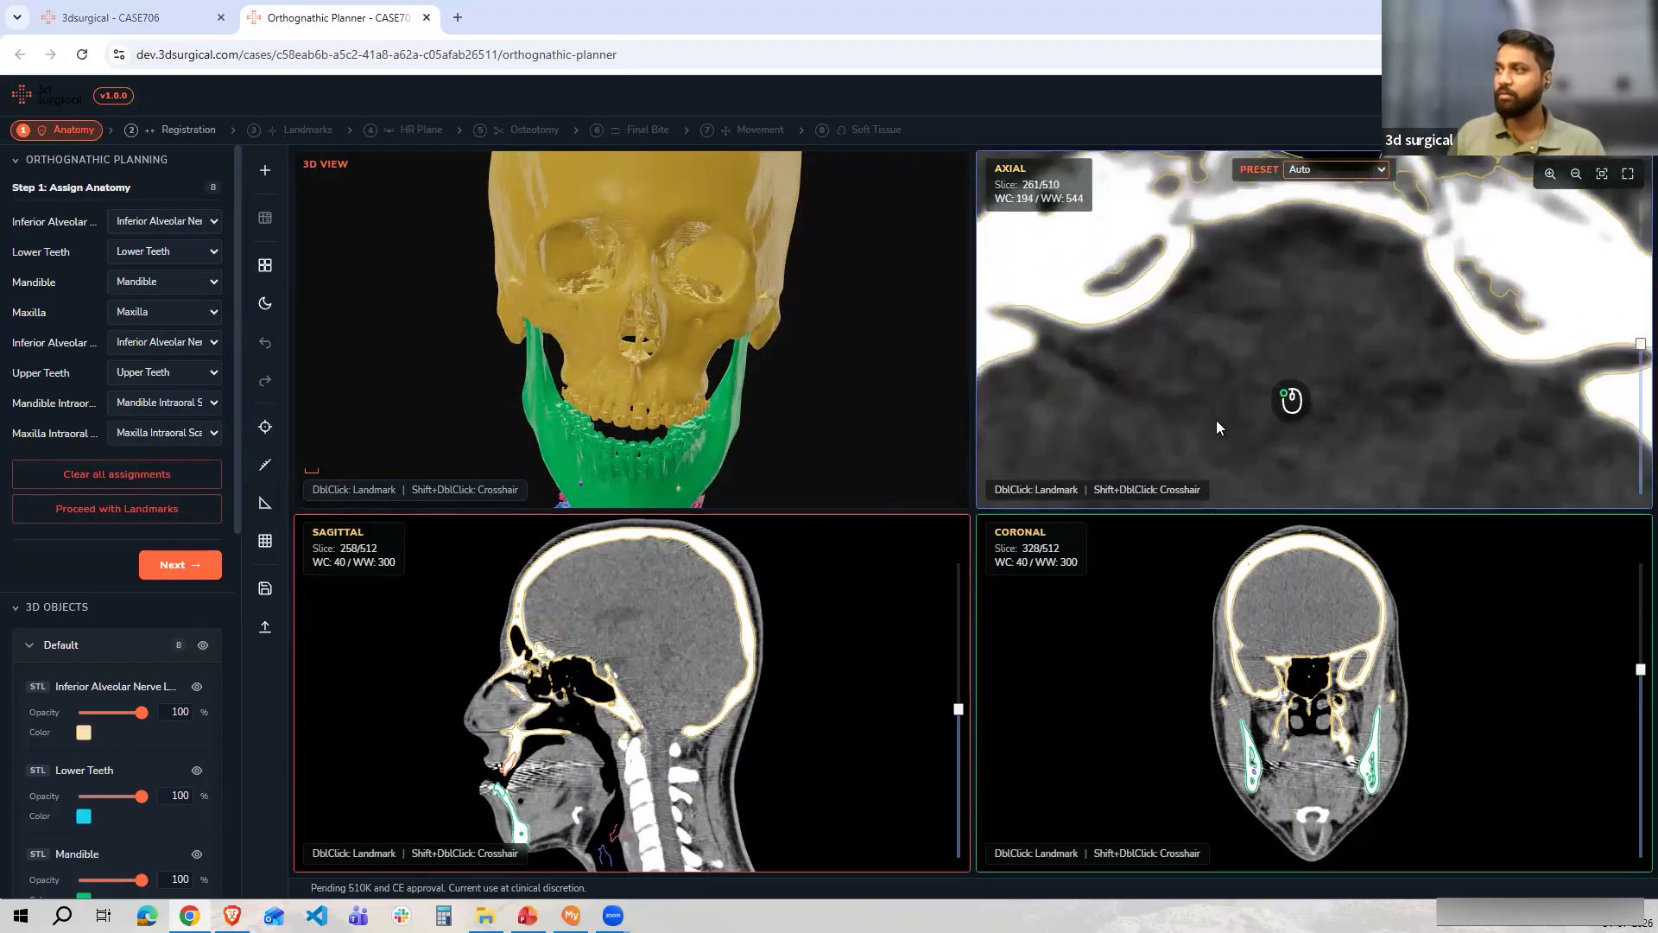
scroll(1236, 324, "down", 2)
left_click_drag(1323, 363, 1320, 206, "ctrl")
left_click(1317, 170)
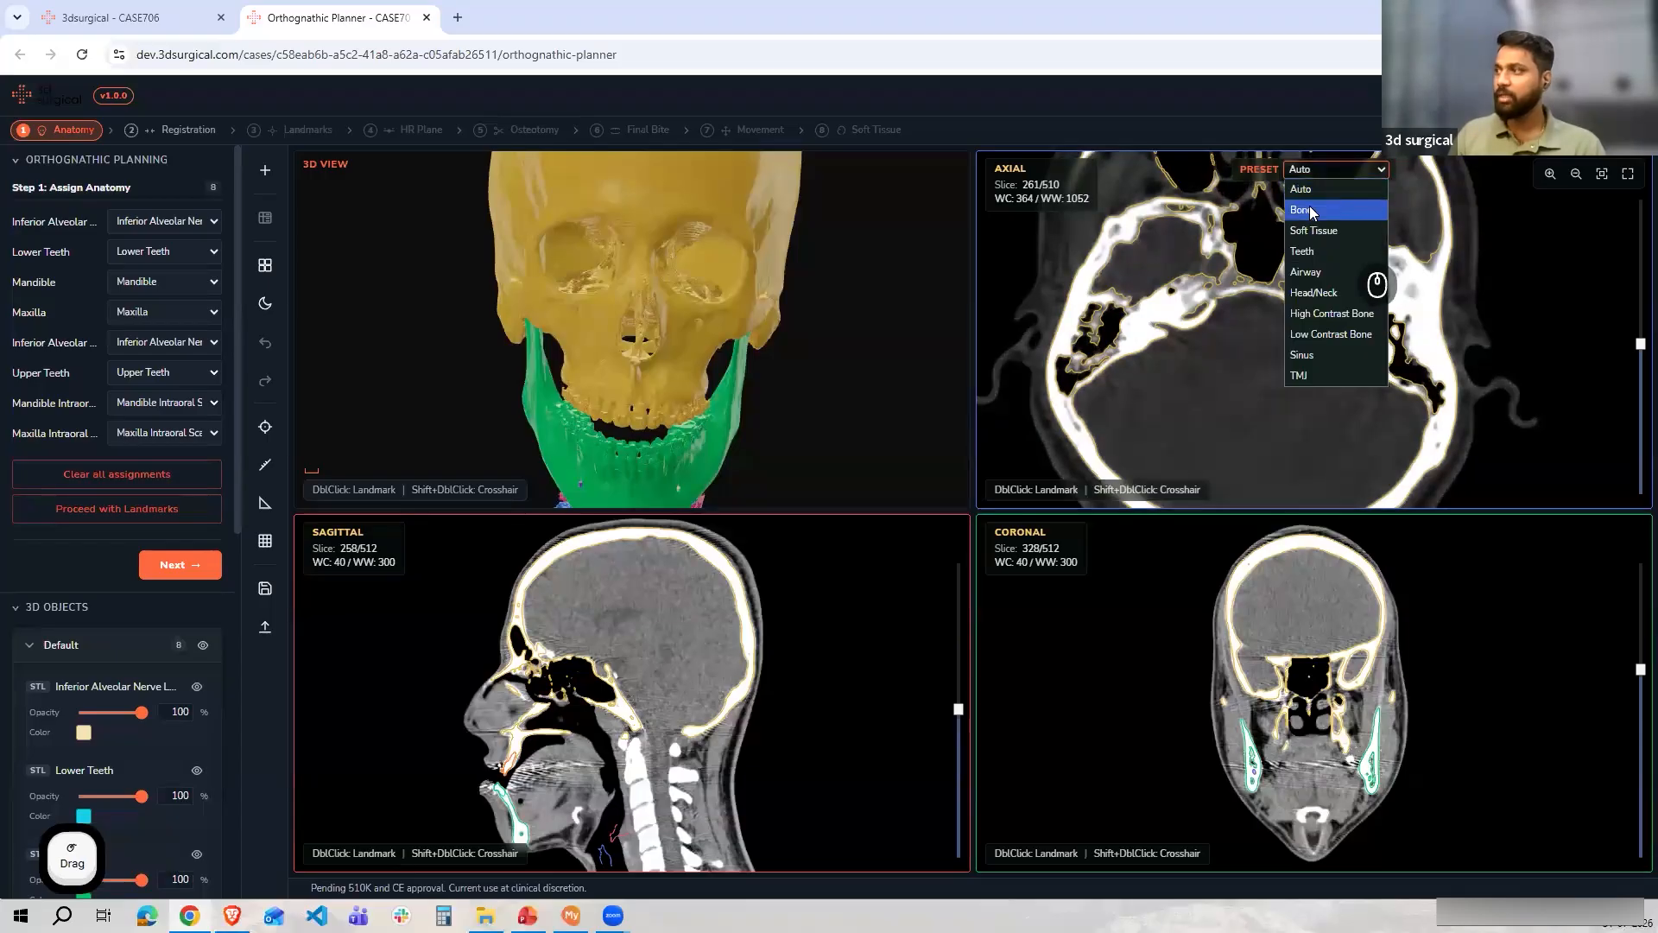
left_click(1310, 212)
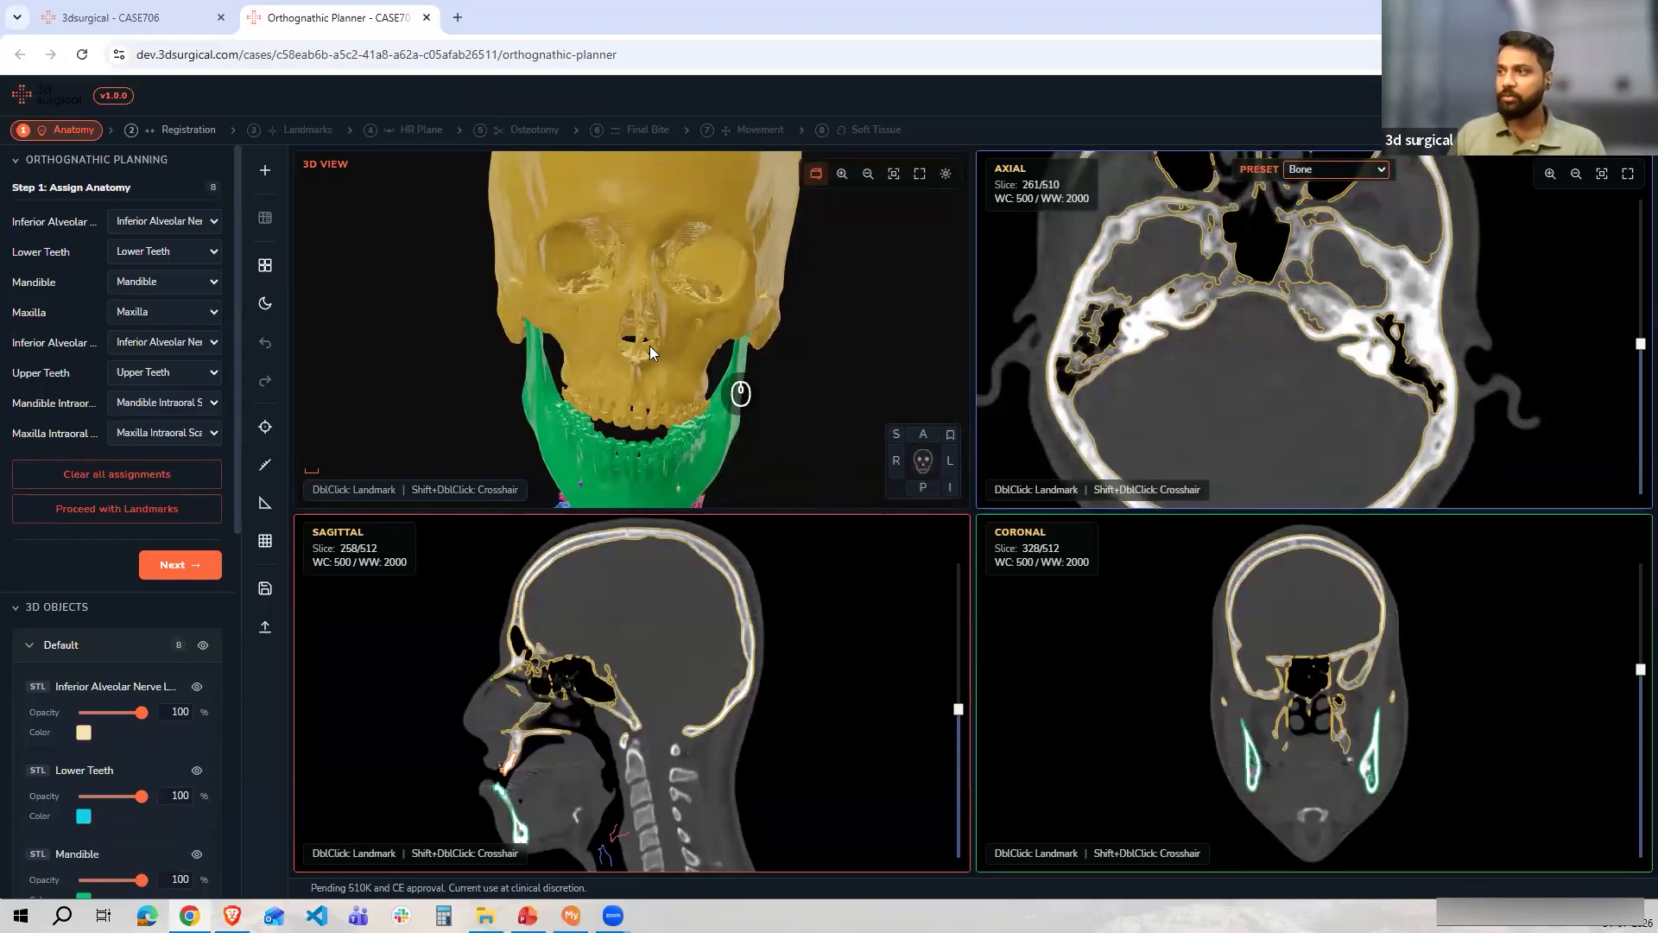
Orbit the 3D model and proceed to Step 2, IOS Registration
scroll(698, 389, "up", 5)
left_click_drag(645, 376, 606, 340)
scroll(631, 336, "down", 5)
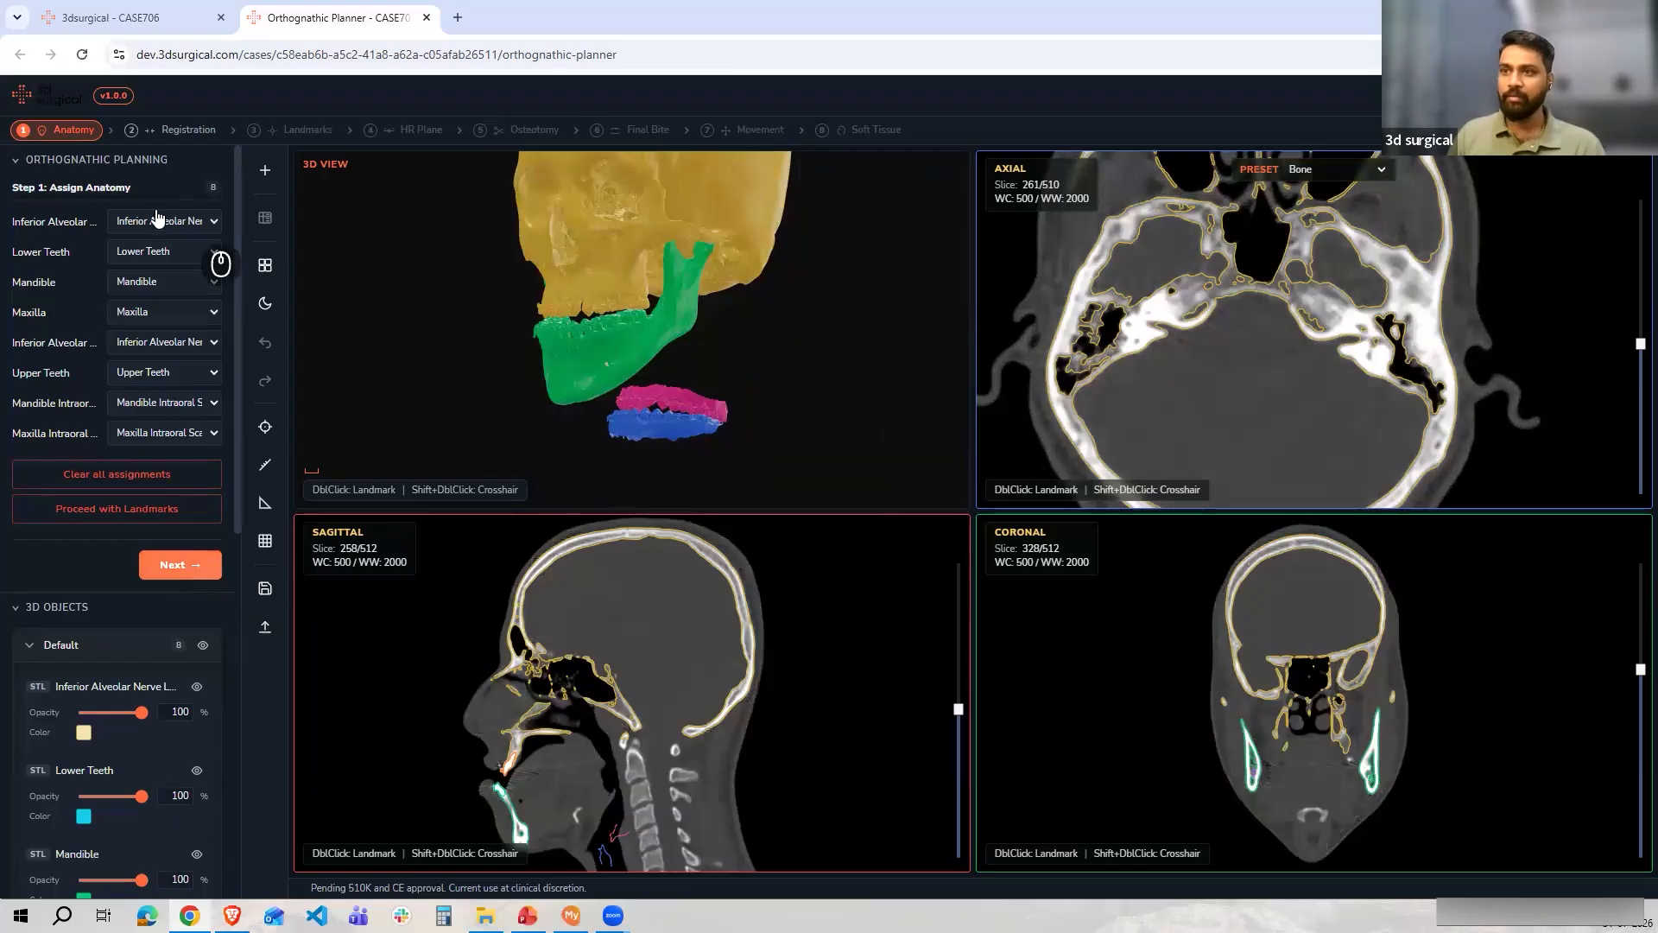
left_click(169, 564)
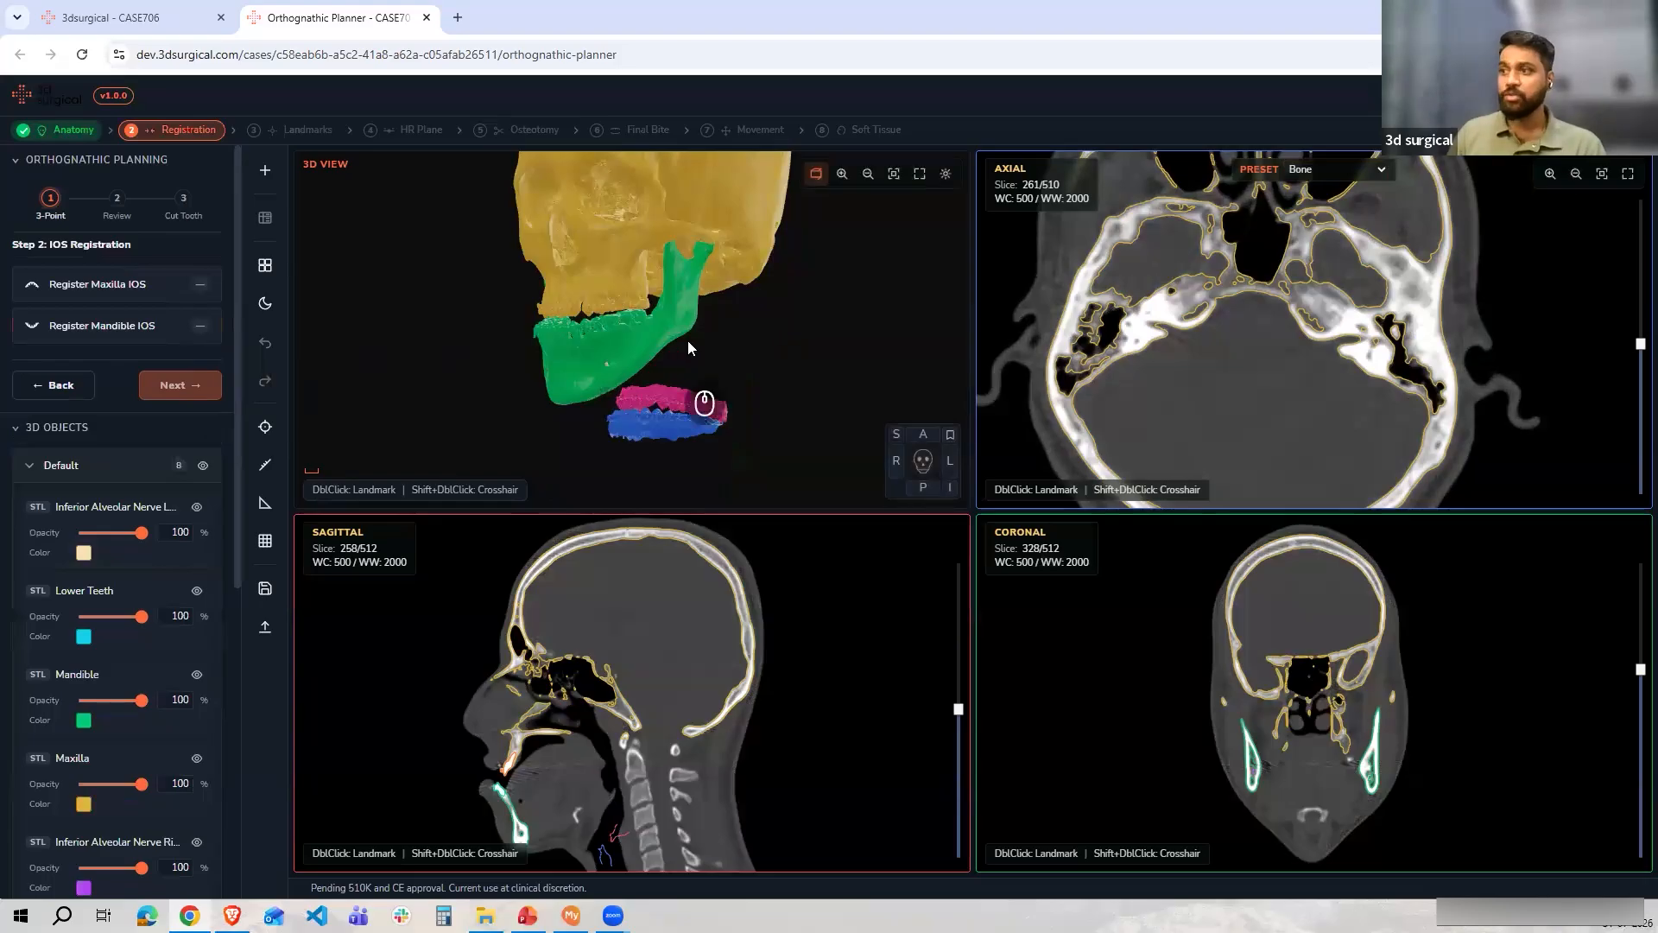
Orbit and zoom the 3D view to examine the intraoral scans relative to the mandible and upper teeth
left_click_drag(689, 340, 738, 342)
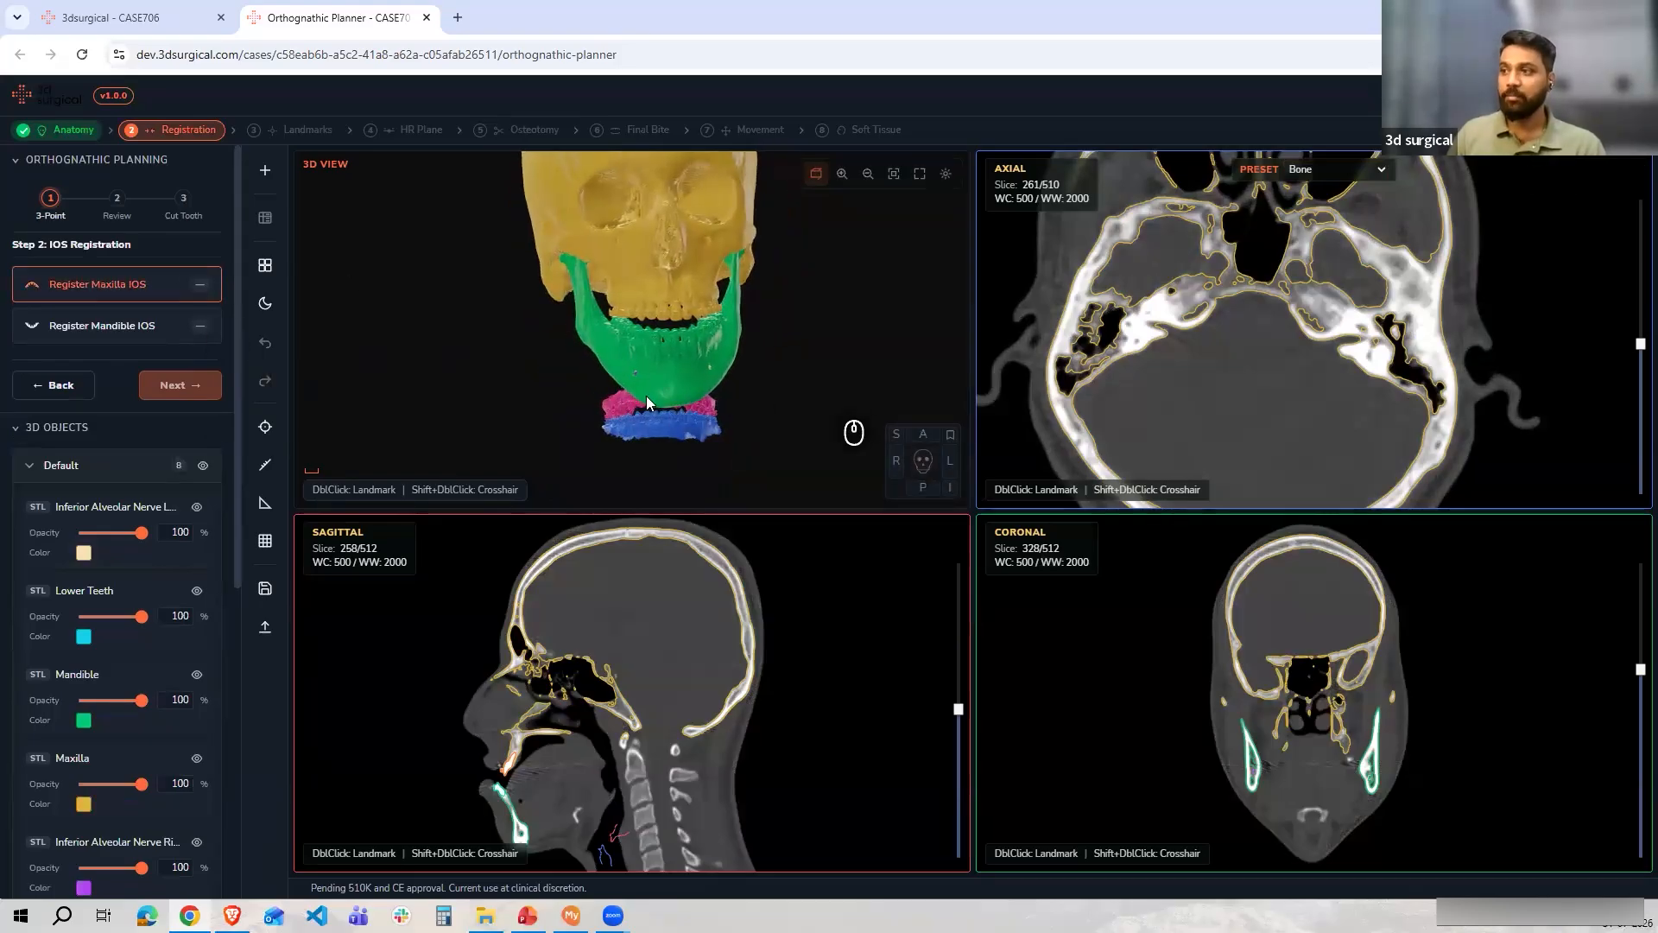
scroll(577, 419, "up", 3)
left_click_drag(578, 413, 560, 378)
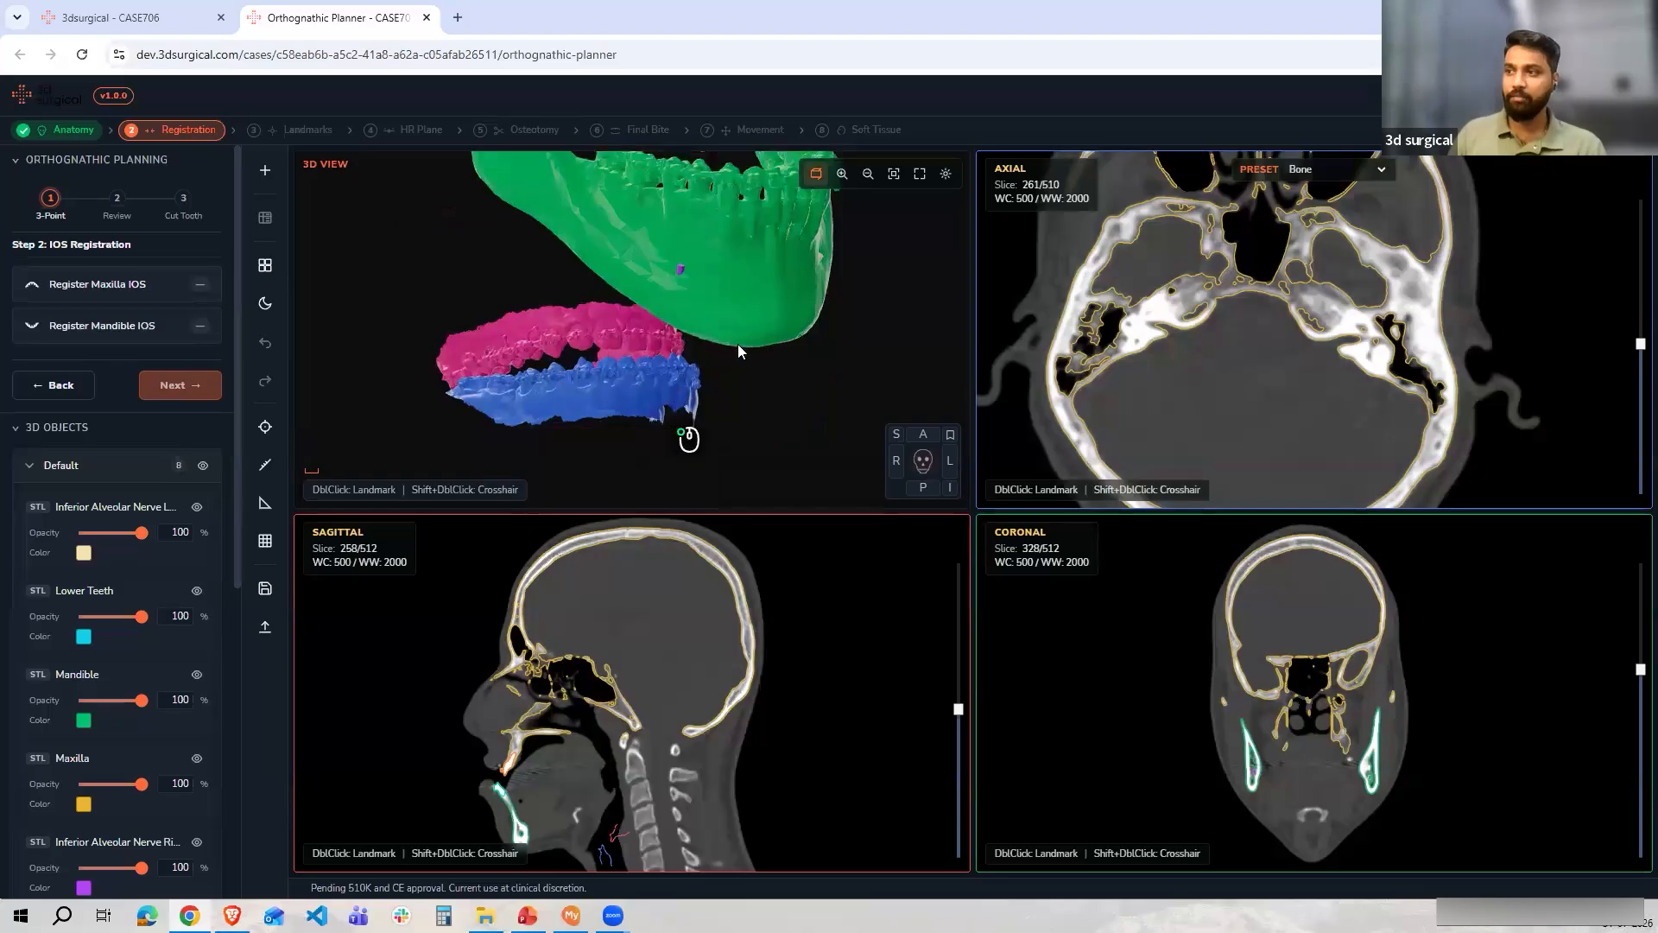
left_click_drag(737, 344, 705, 308)
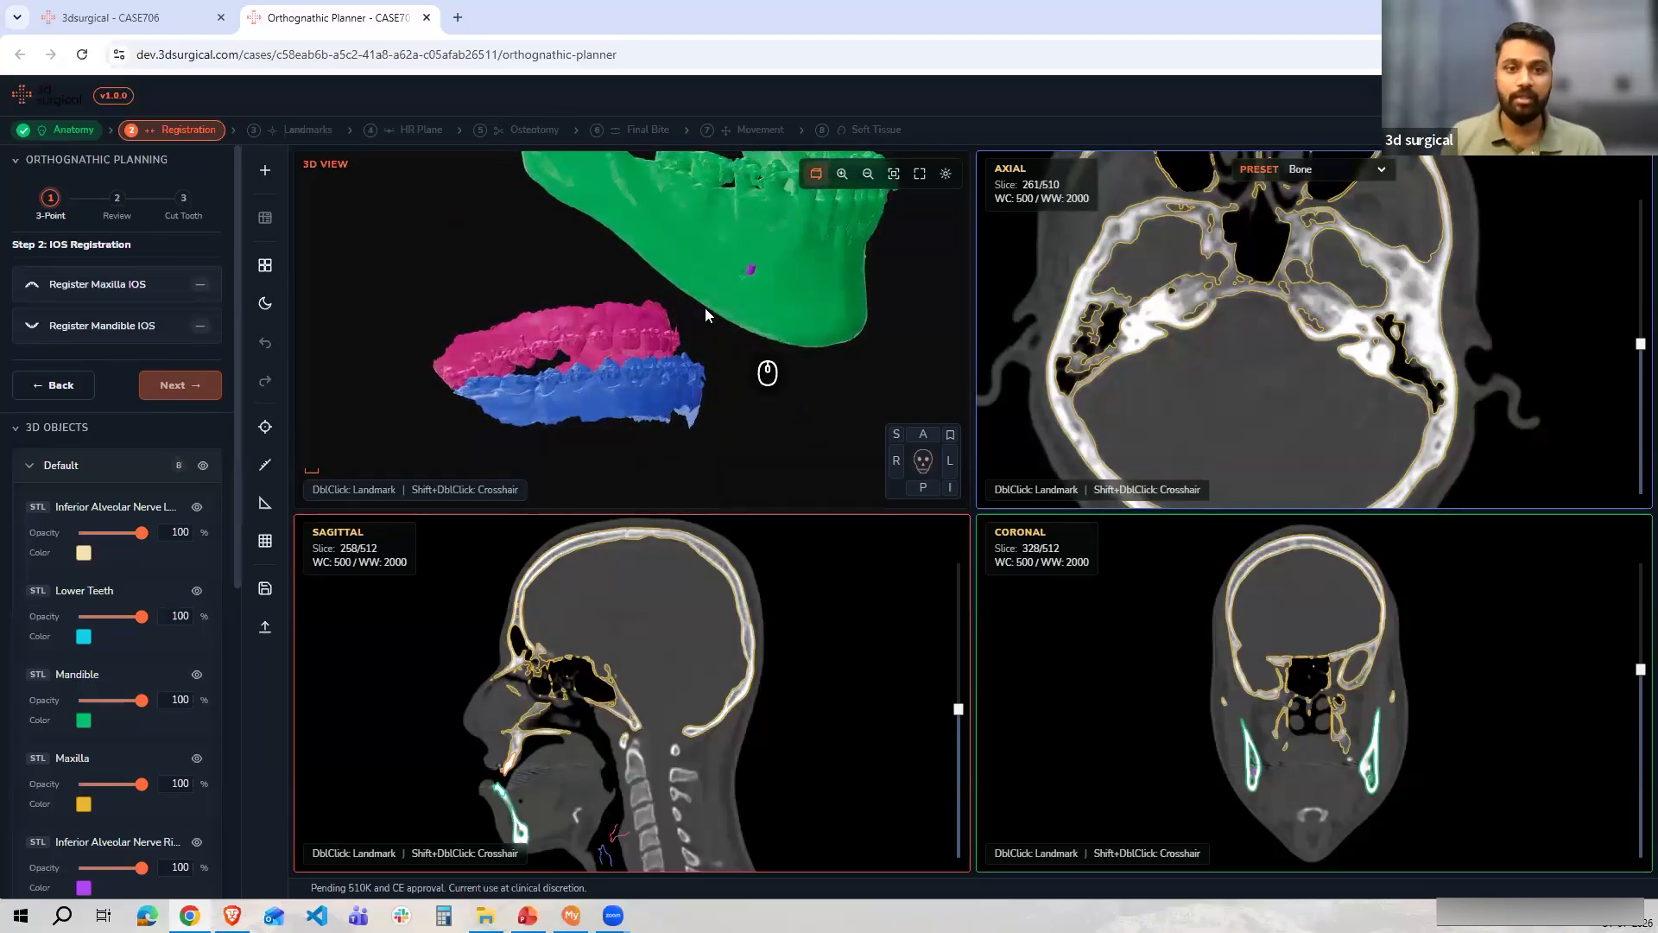
left_click_drag(708, 266, 647, 356)
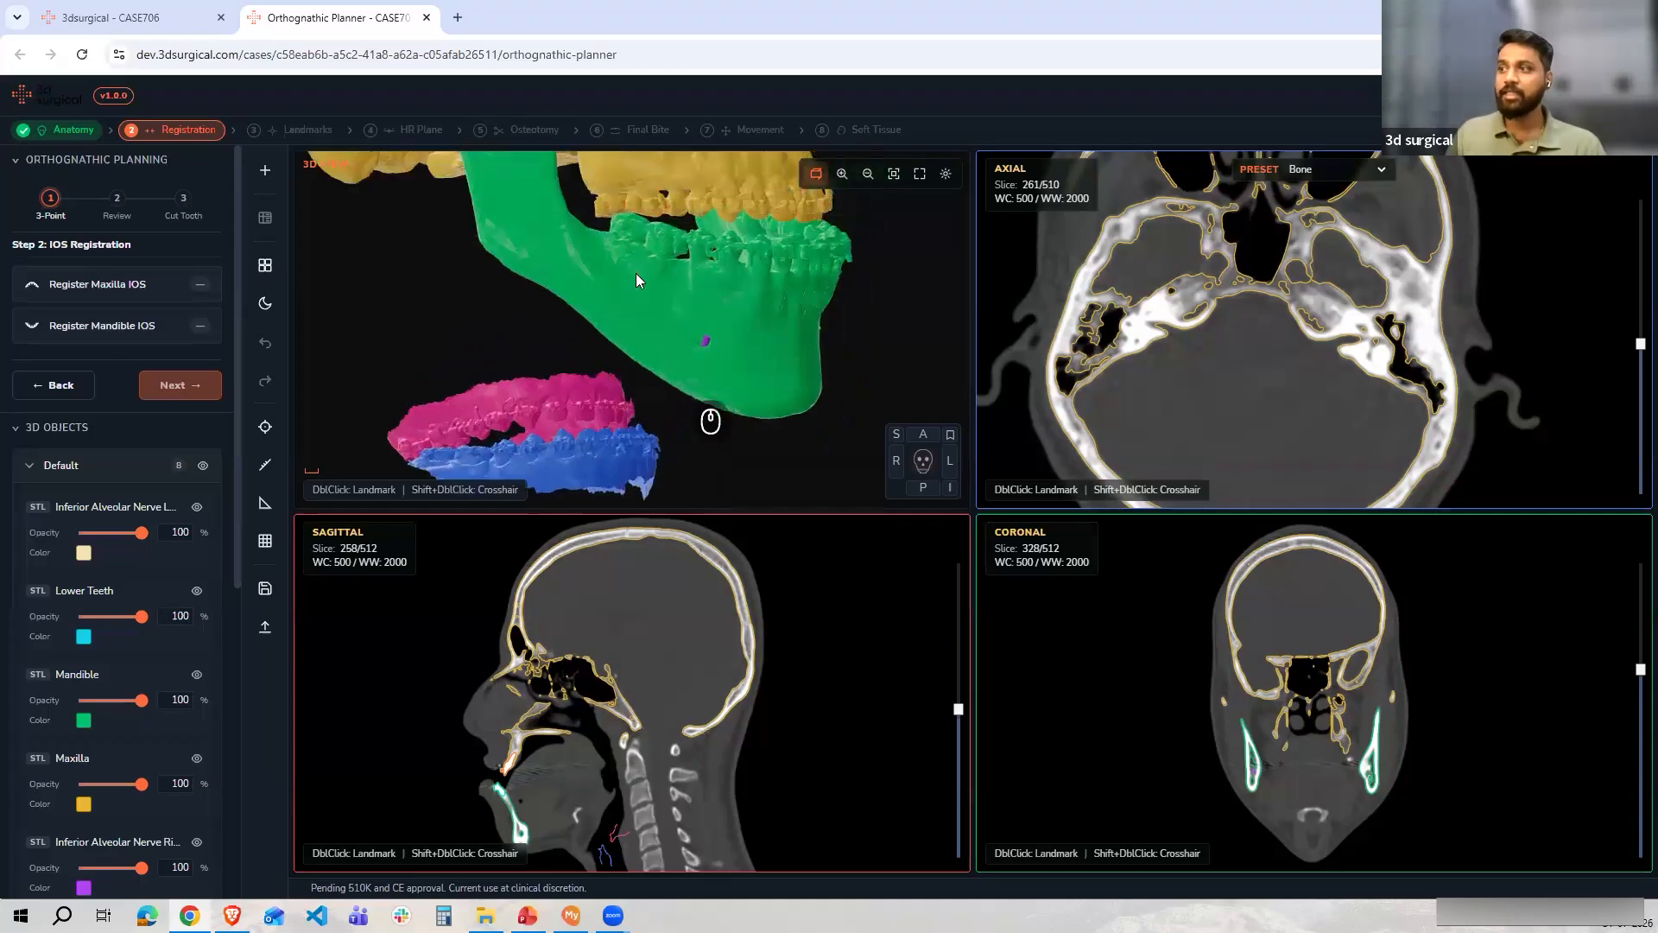
scroll(562, 454, "down", 3)
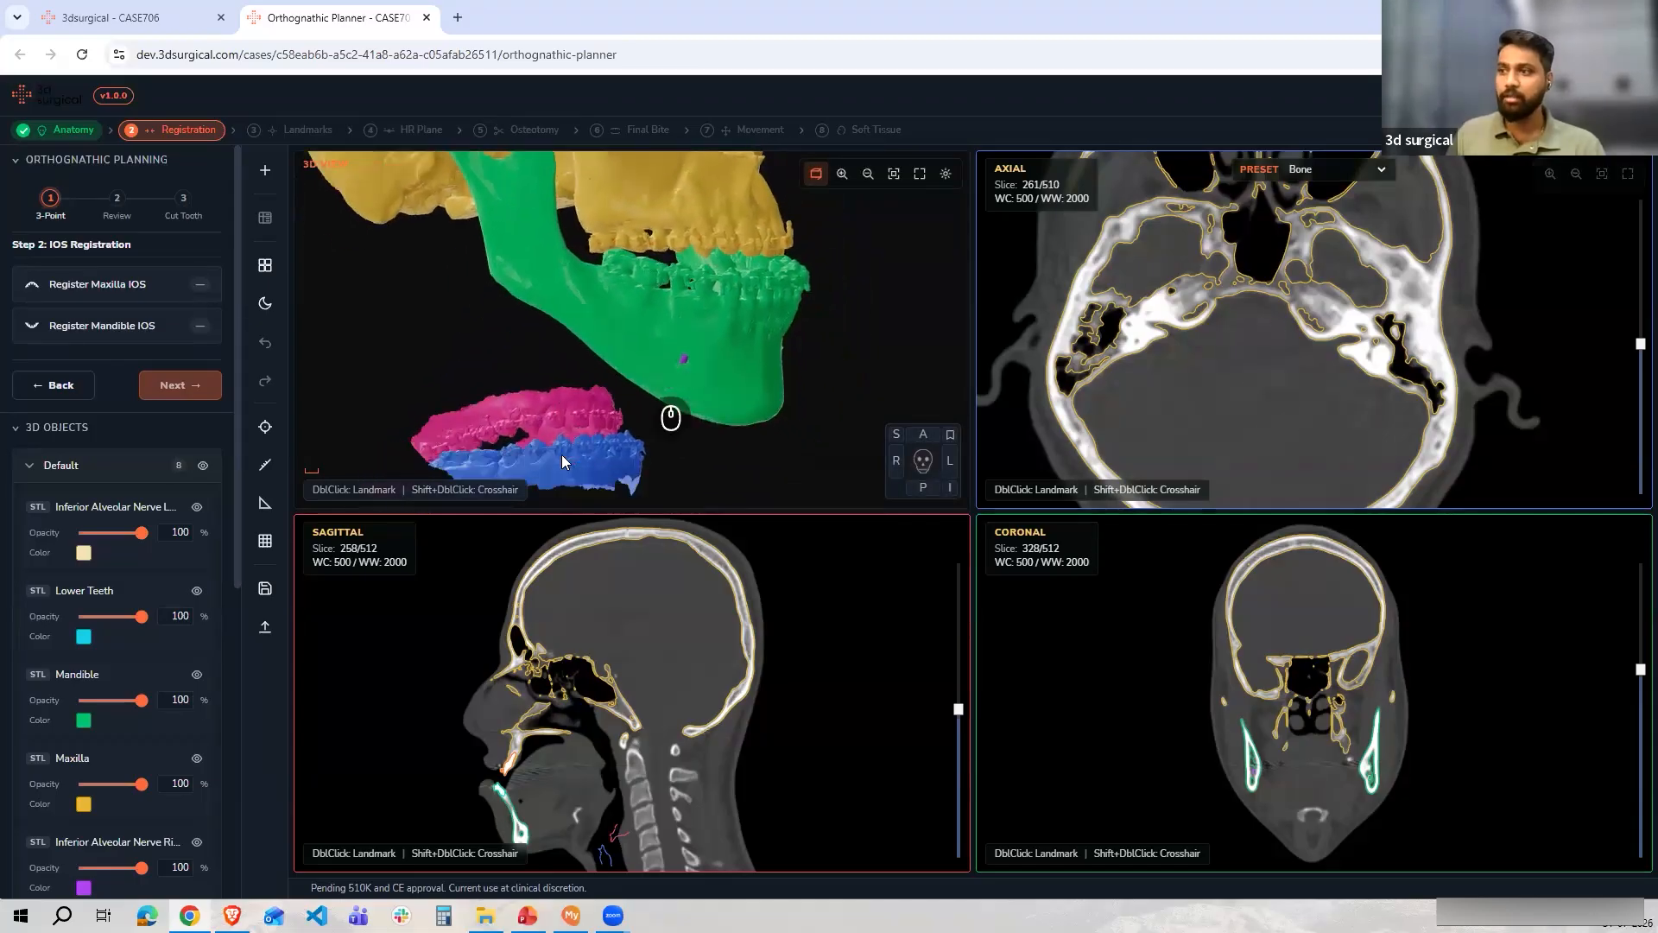
left_click_drag(561, 454, 567, 389)
left_click_drag(642, 330, 625, 356)
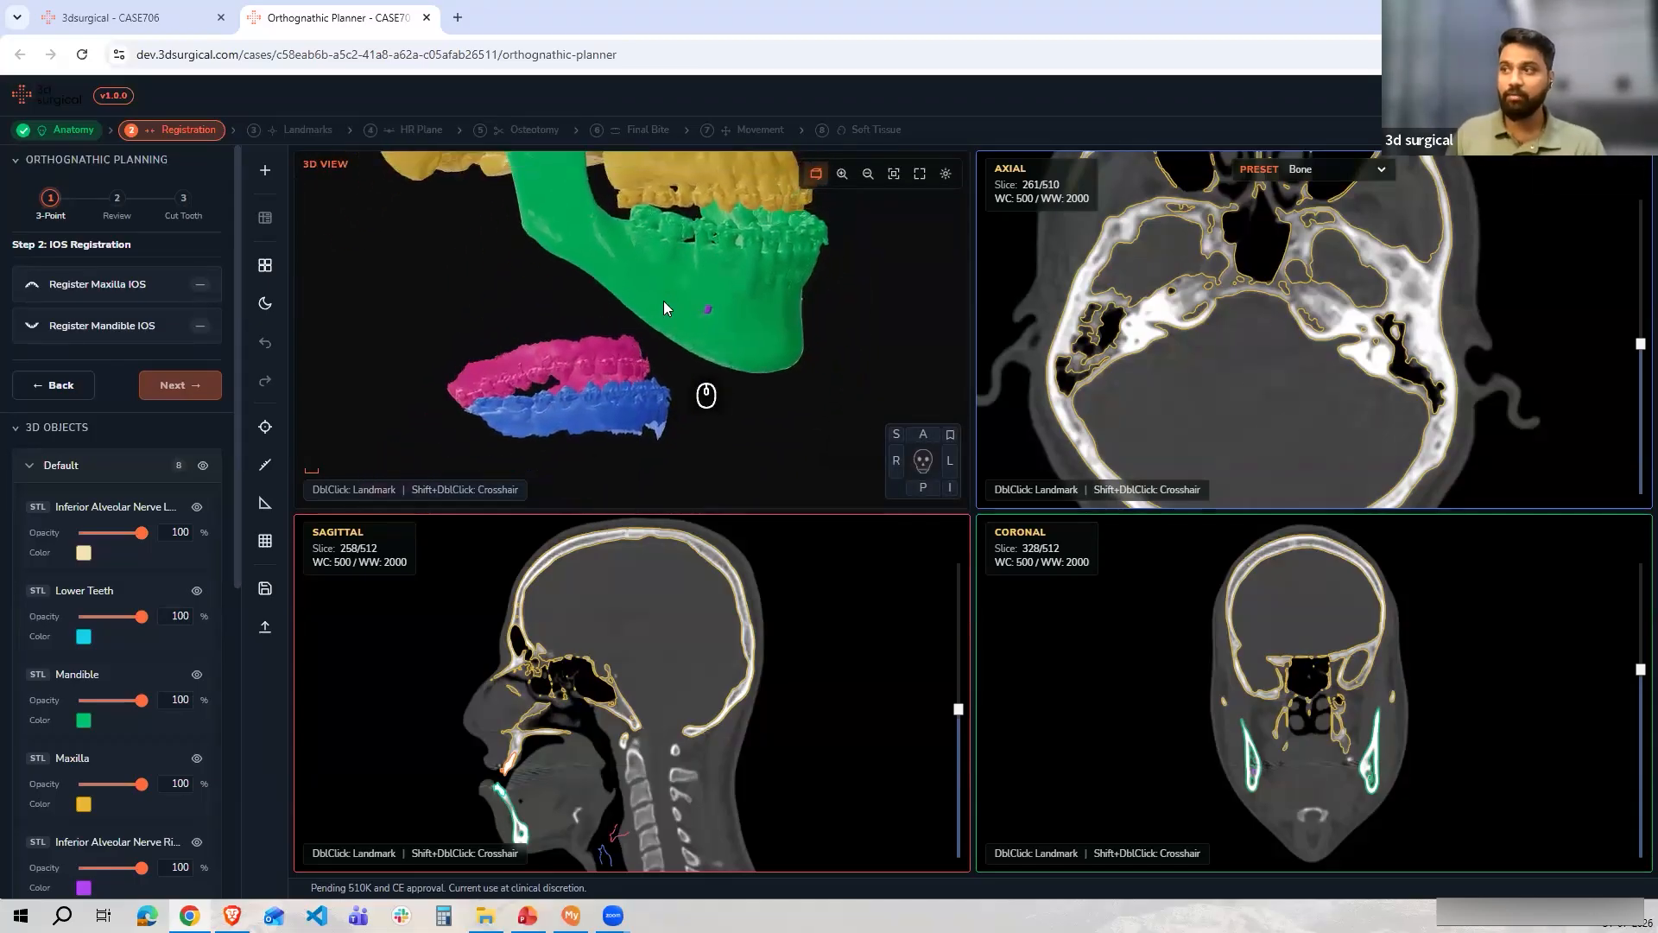
left_click_drag(710, 289, 662, 370)
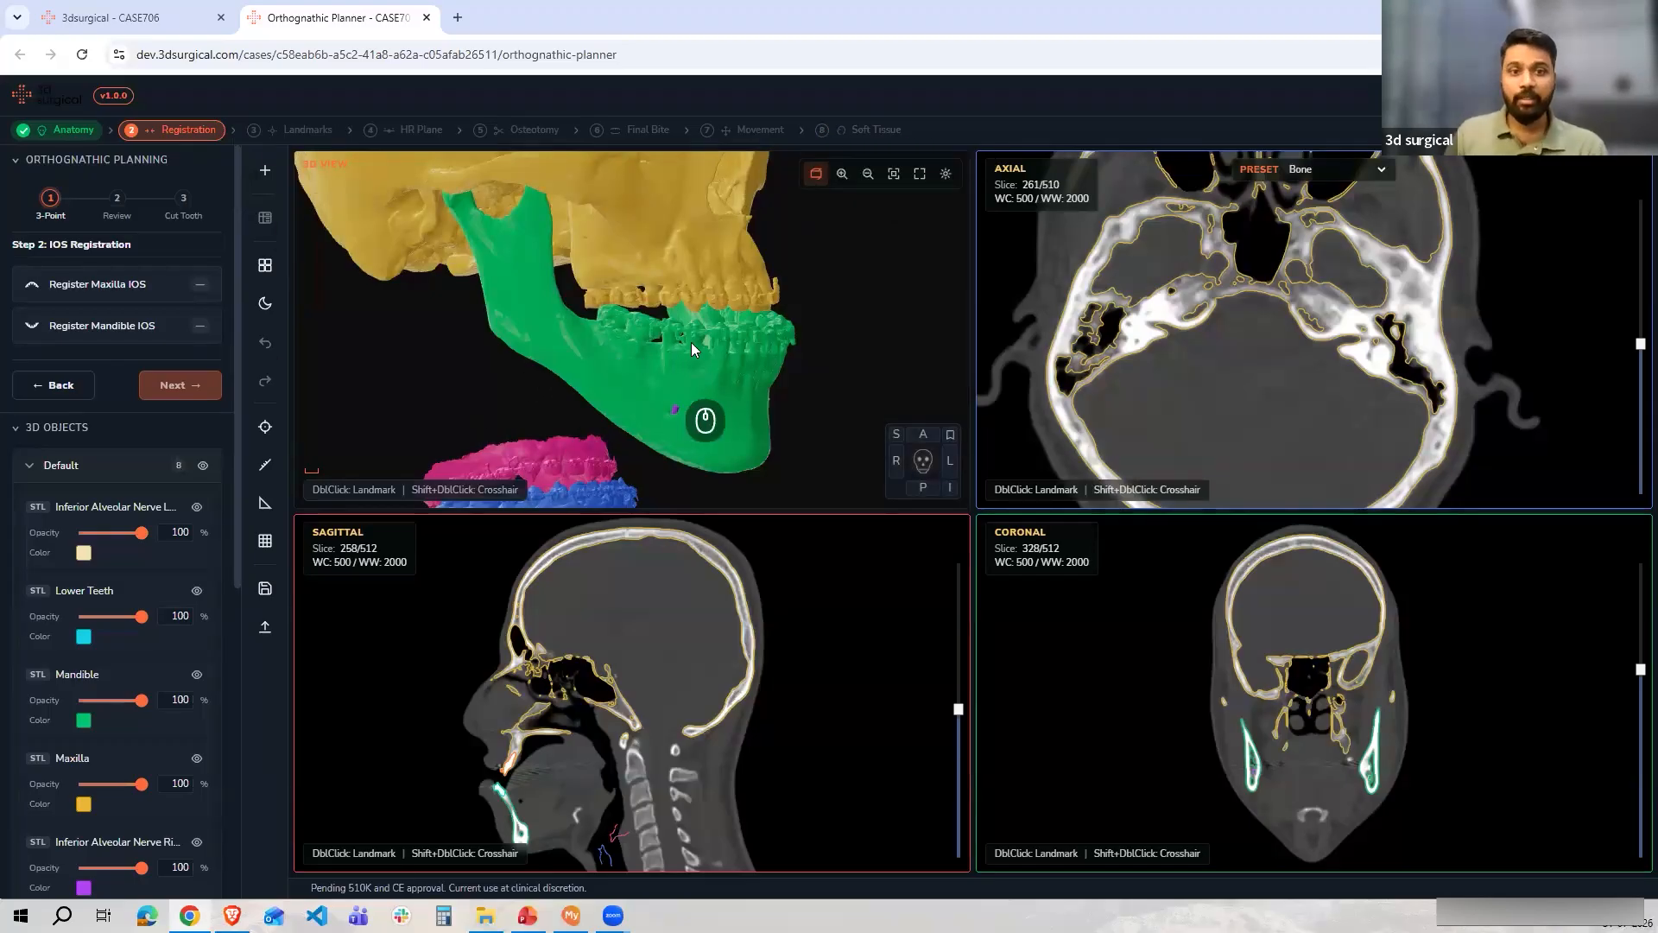
left_click_drag(743, 333, 733, 333)
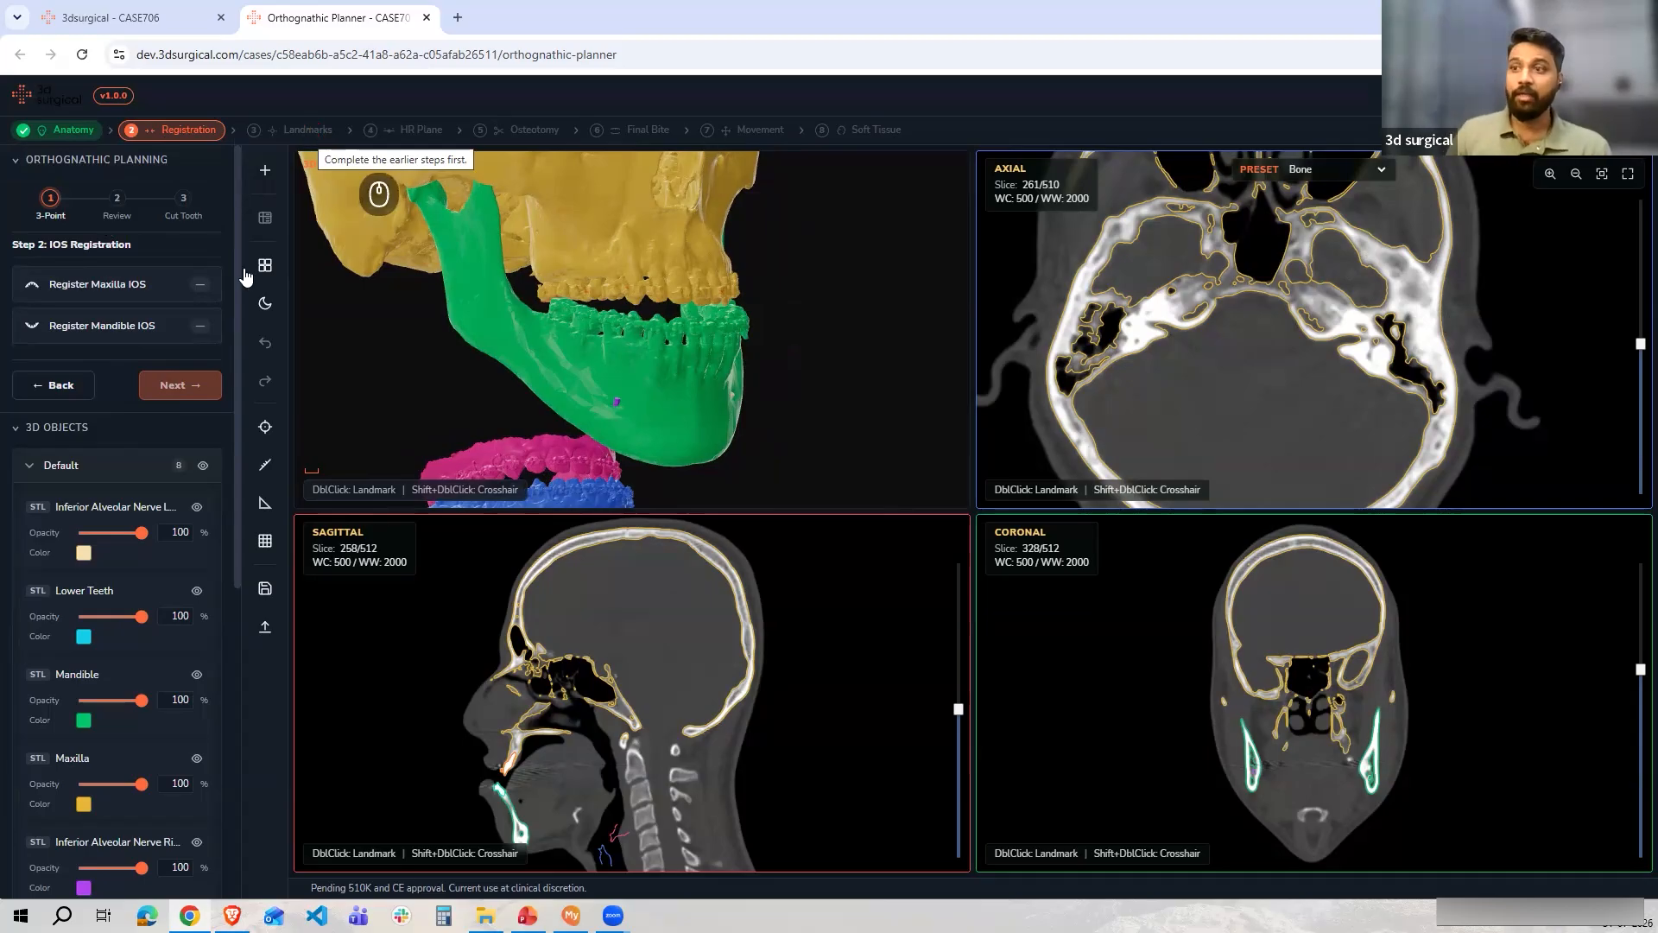
left_click_drag(604, 372, 539, 393)
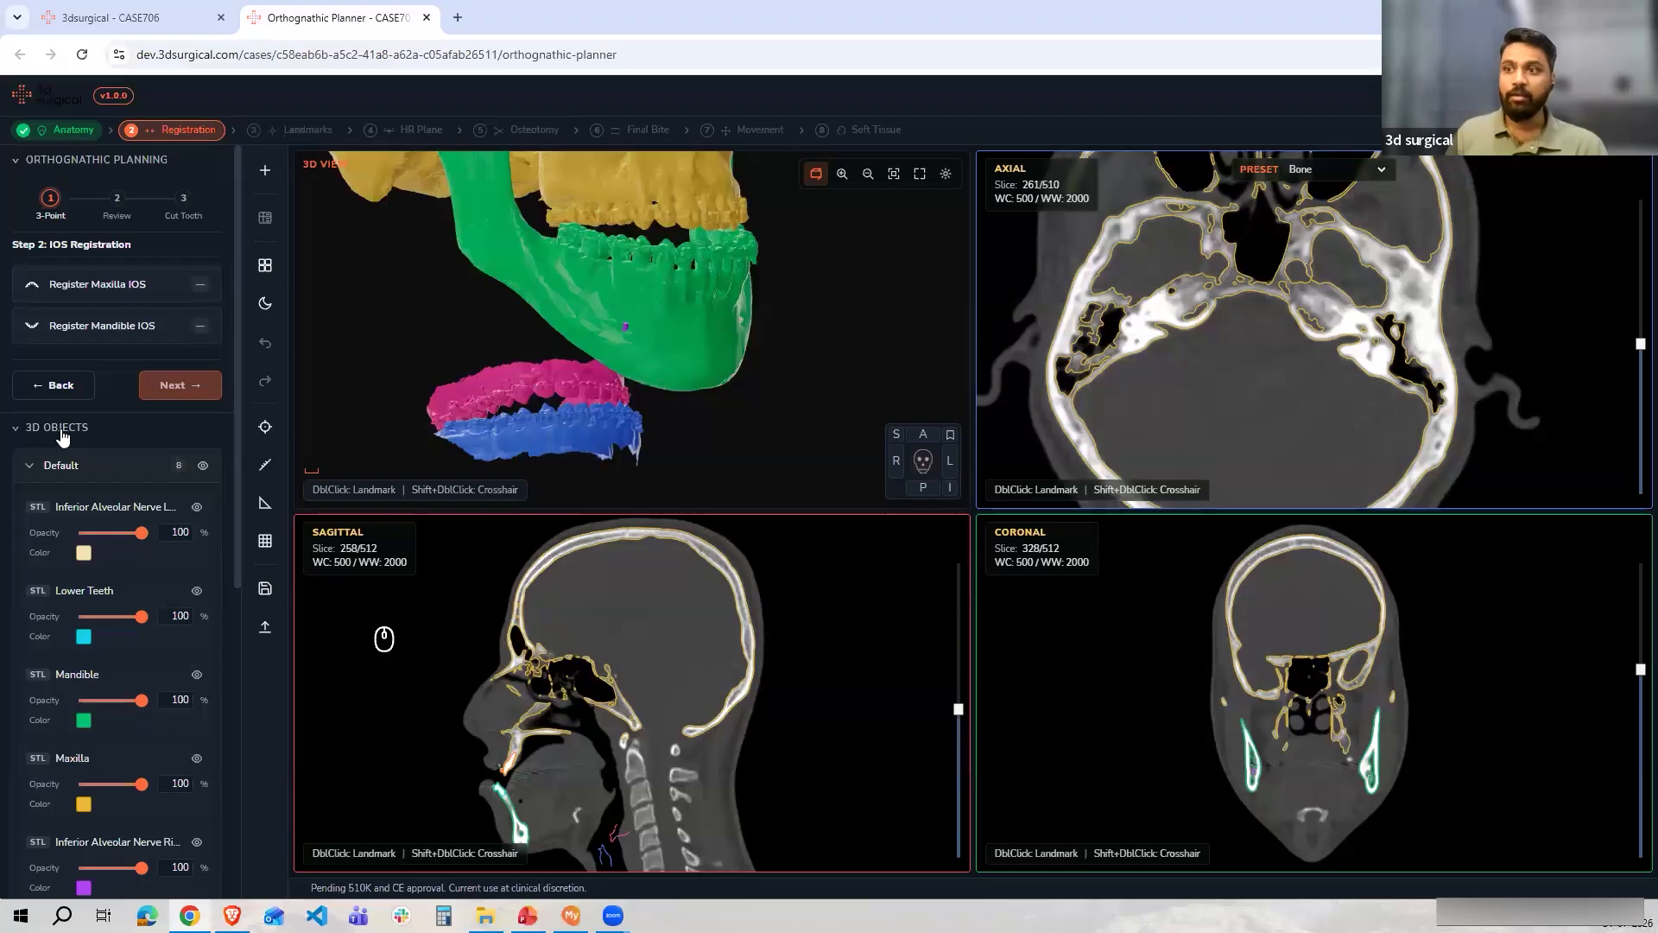
Return to the anatomy assignment step to review the Mandible Intraoral Scan options, then continue to registration
left_click(54, 386)
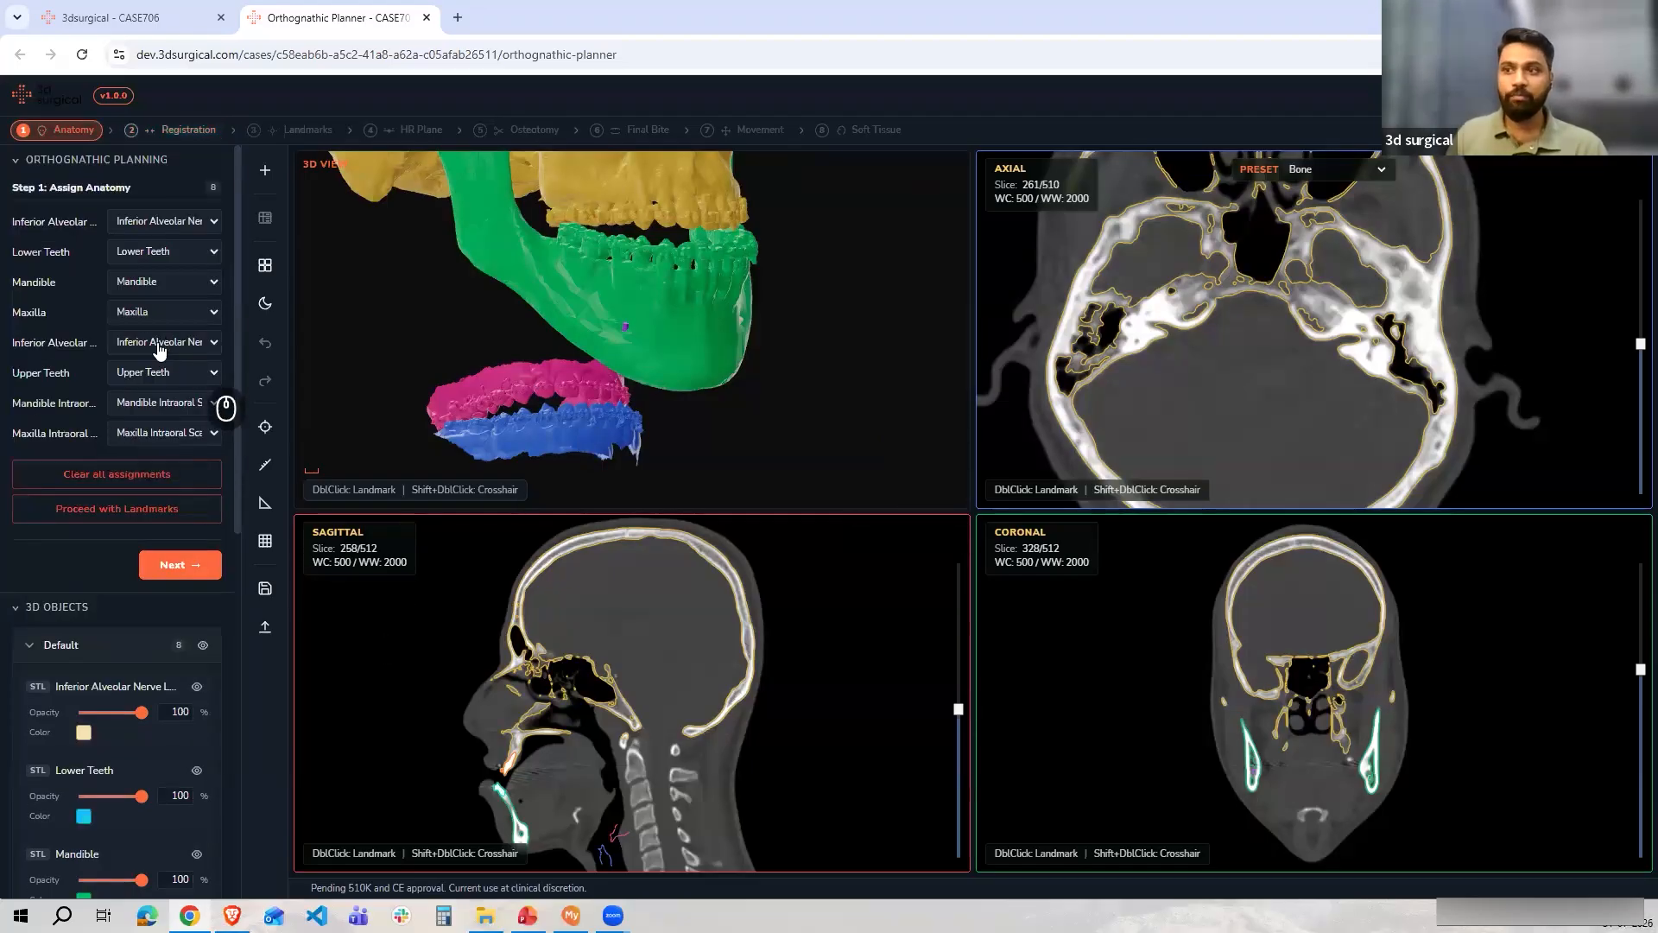
left_click(172, 413)
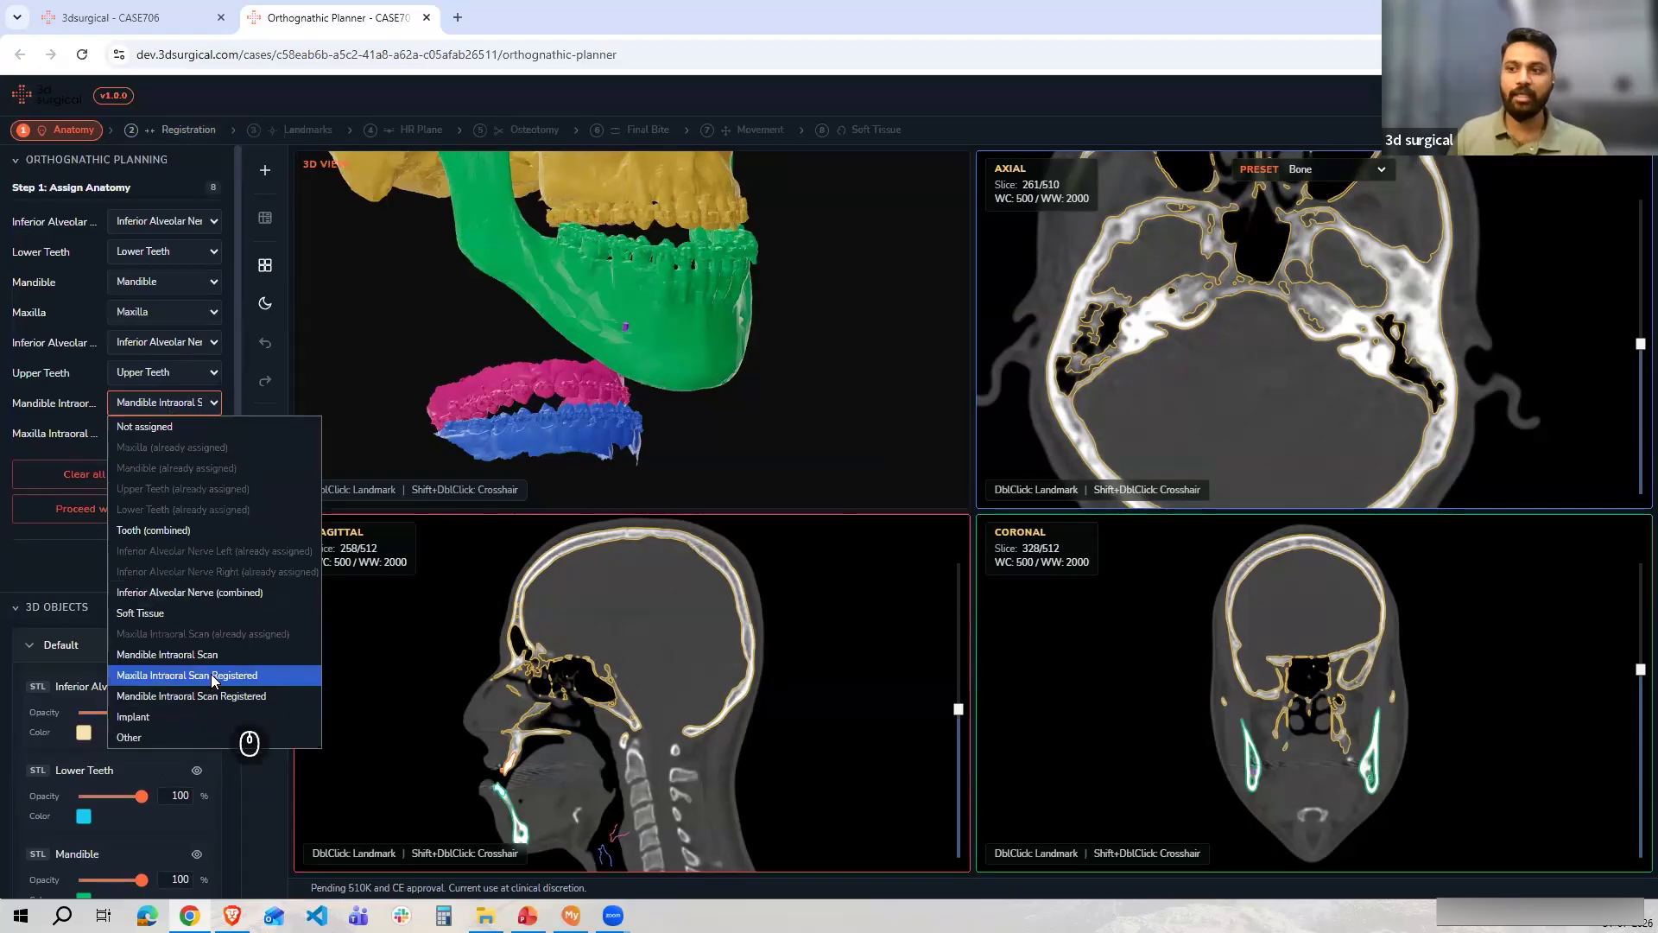
left_click(165, 159)
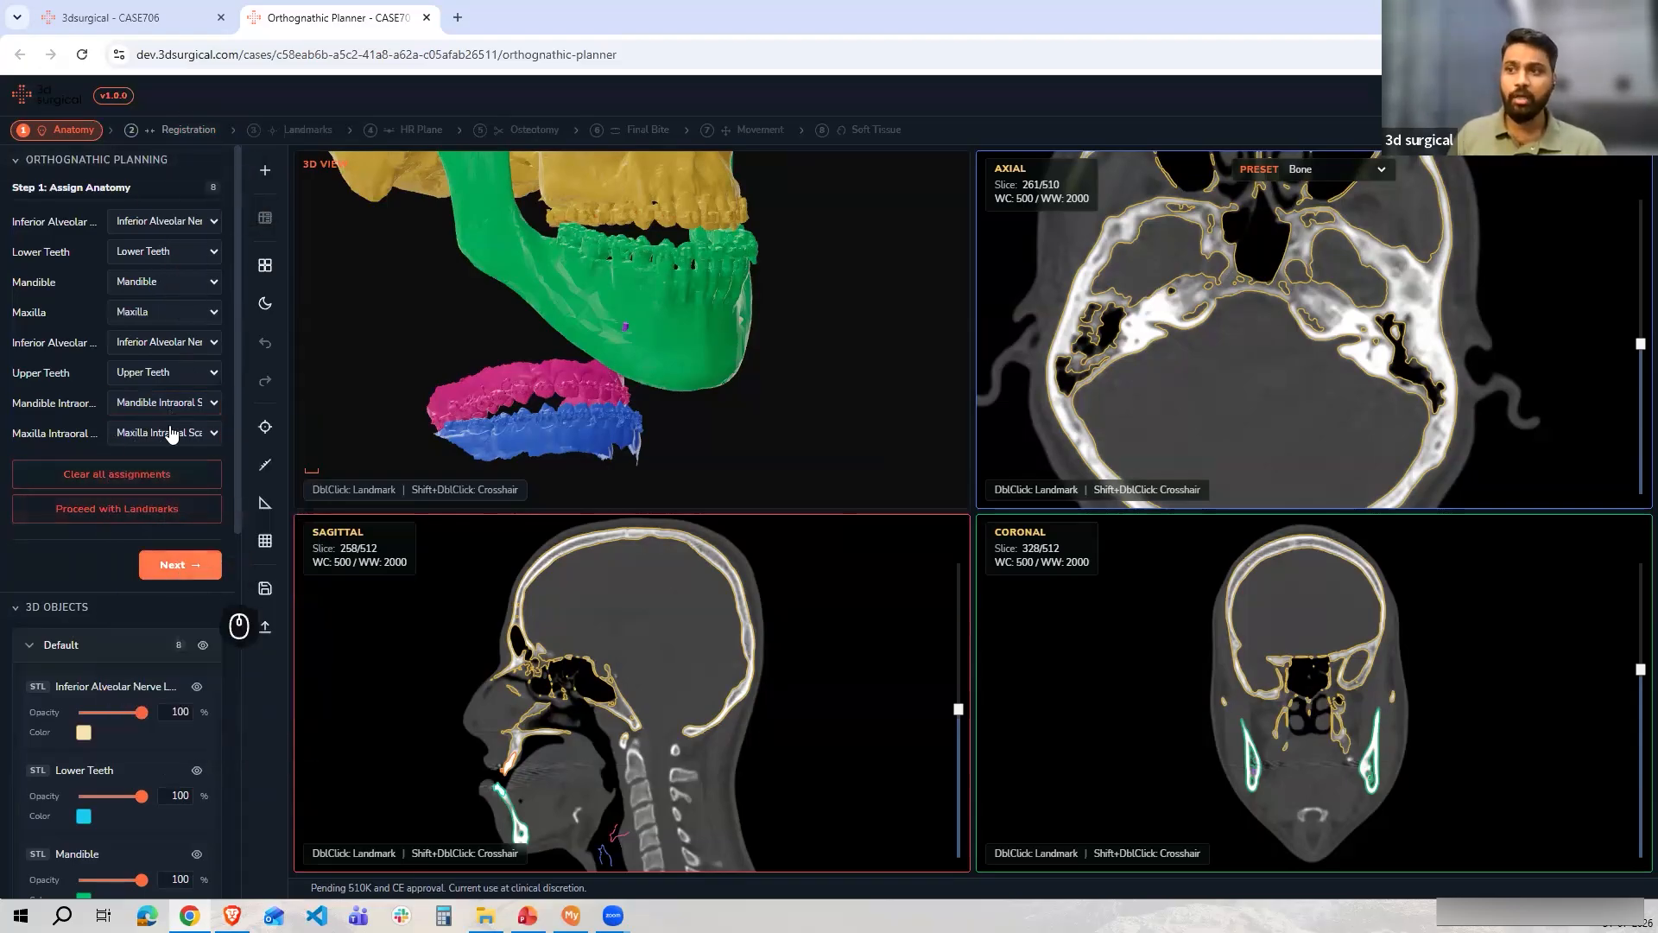
left_click(170, 565)
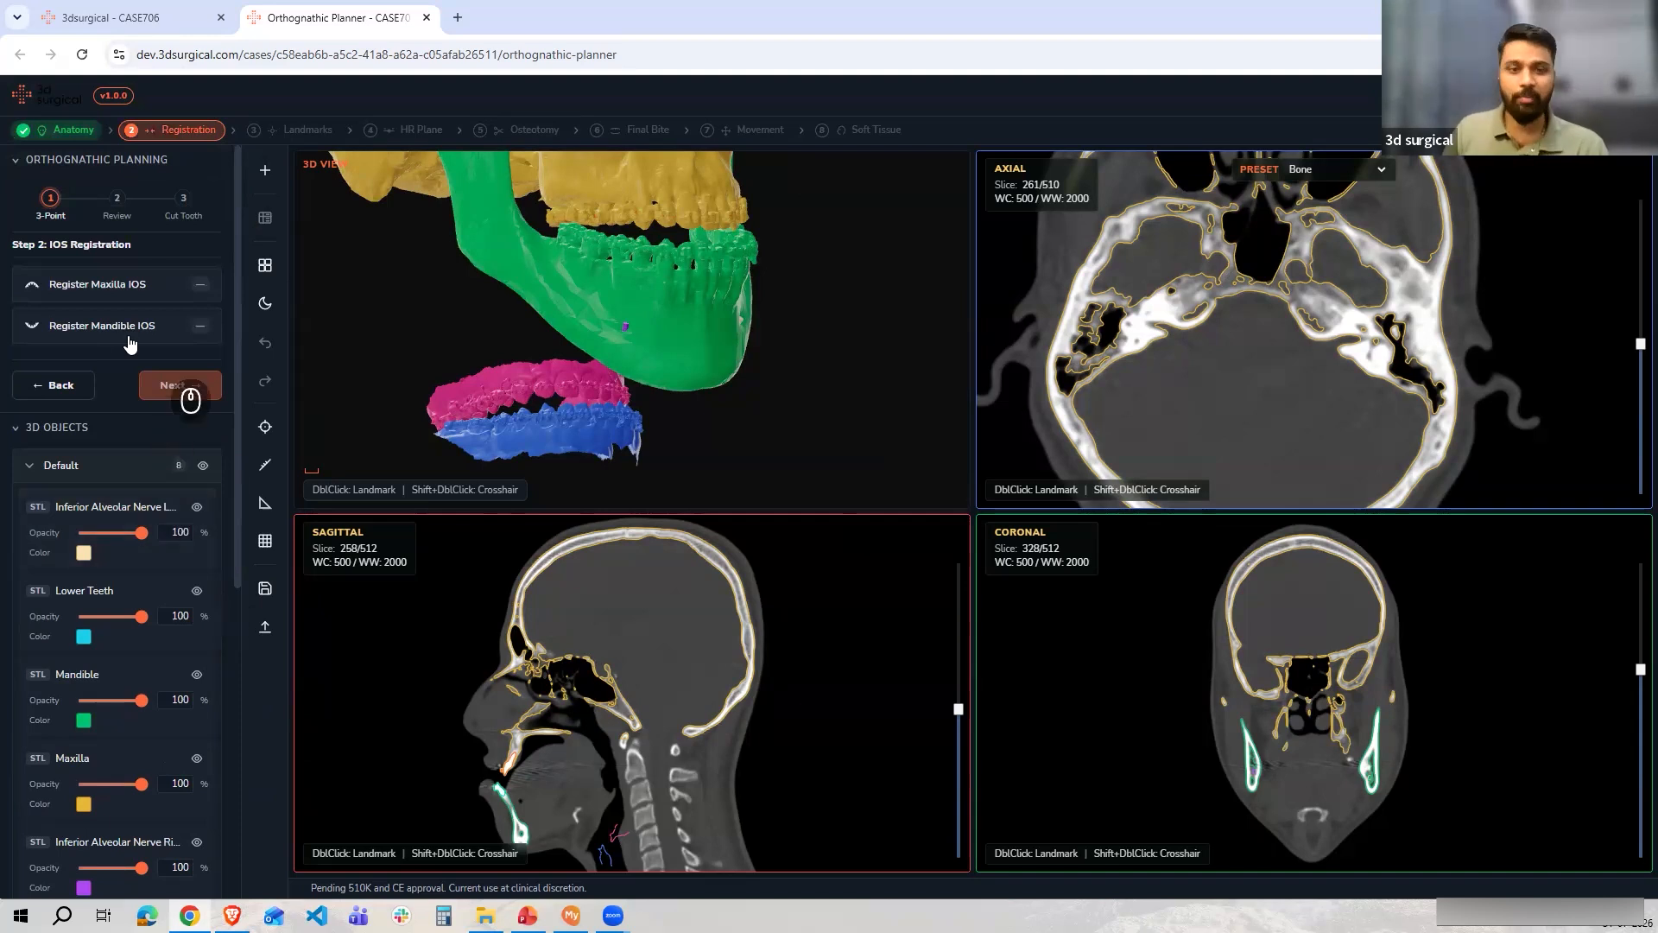
Open the Register Maxilla IOS point-alignment screen
left_click(127, 291)
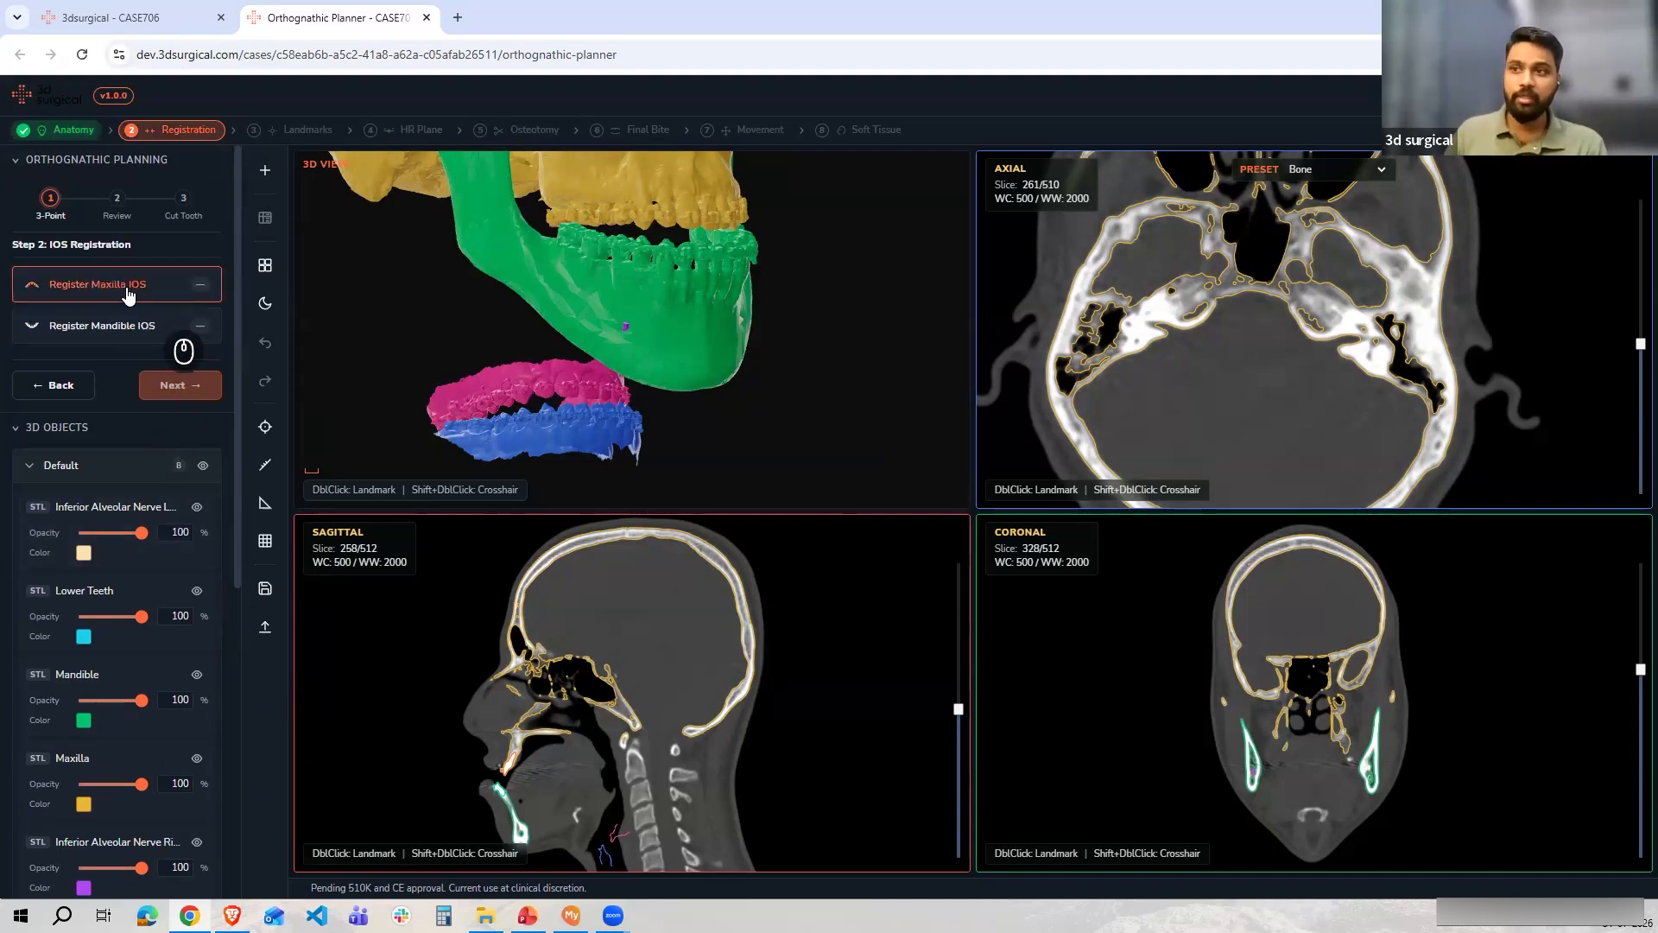
scroll(755, 358, "up", 2)
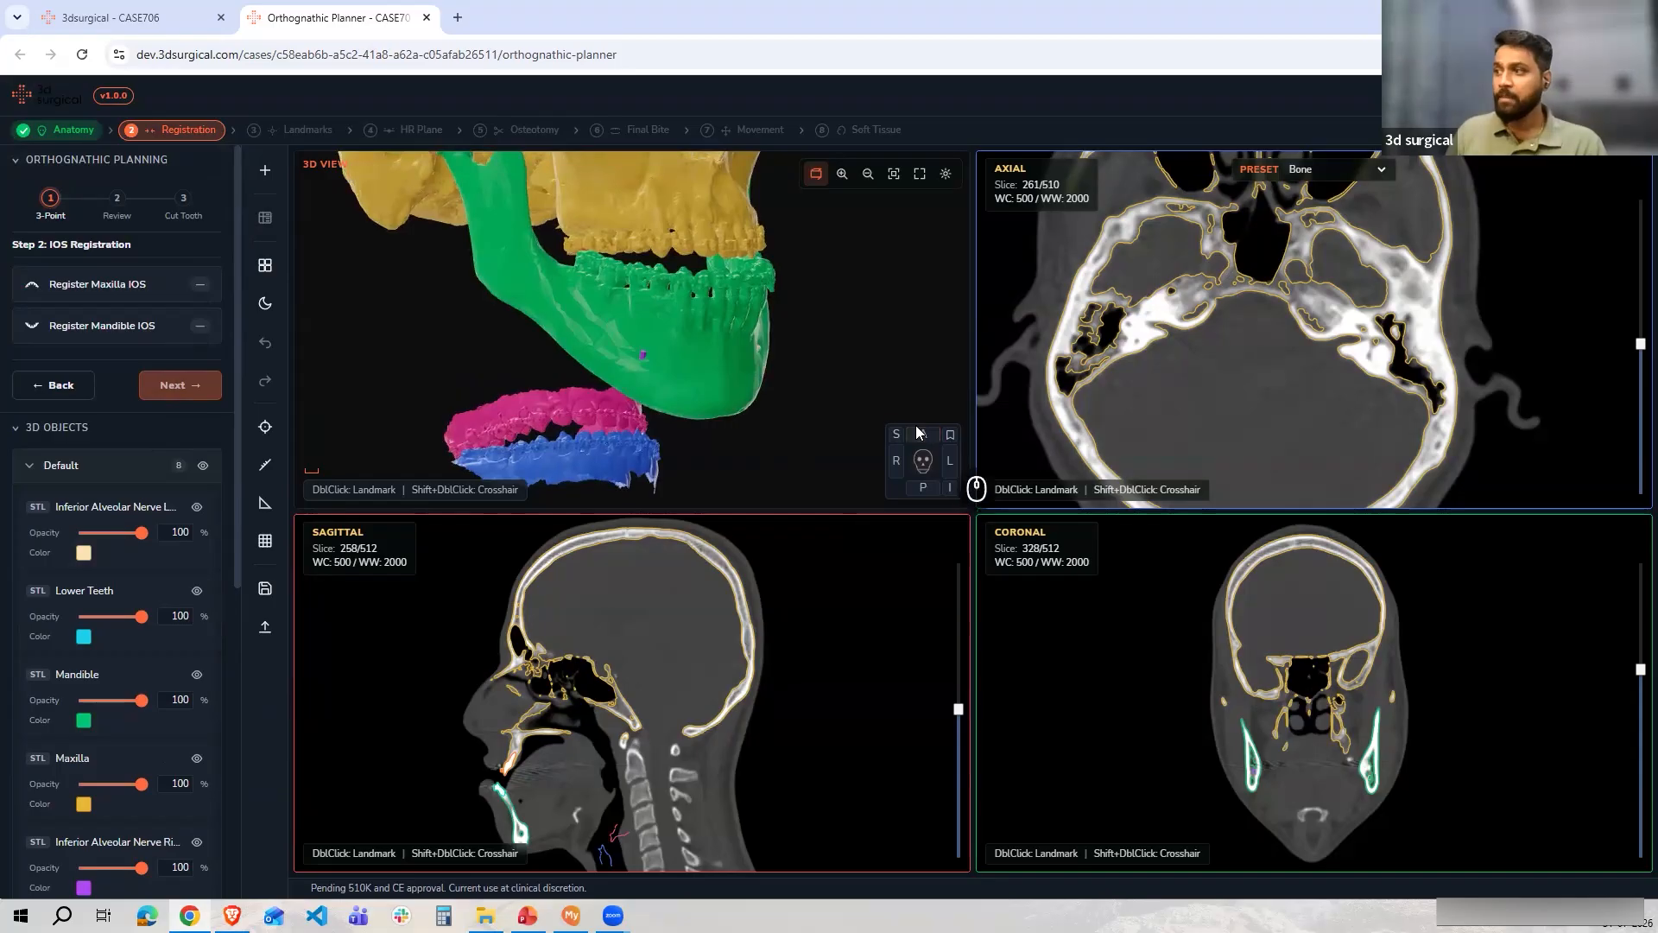
left_click_drag(715, 336, 658, 314)
scroll(658, 314, "down", 4)
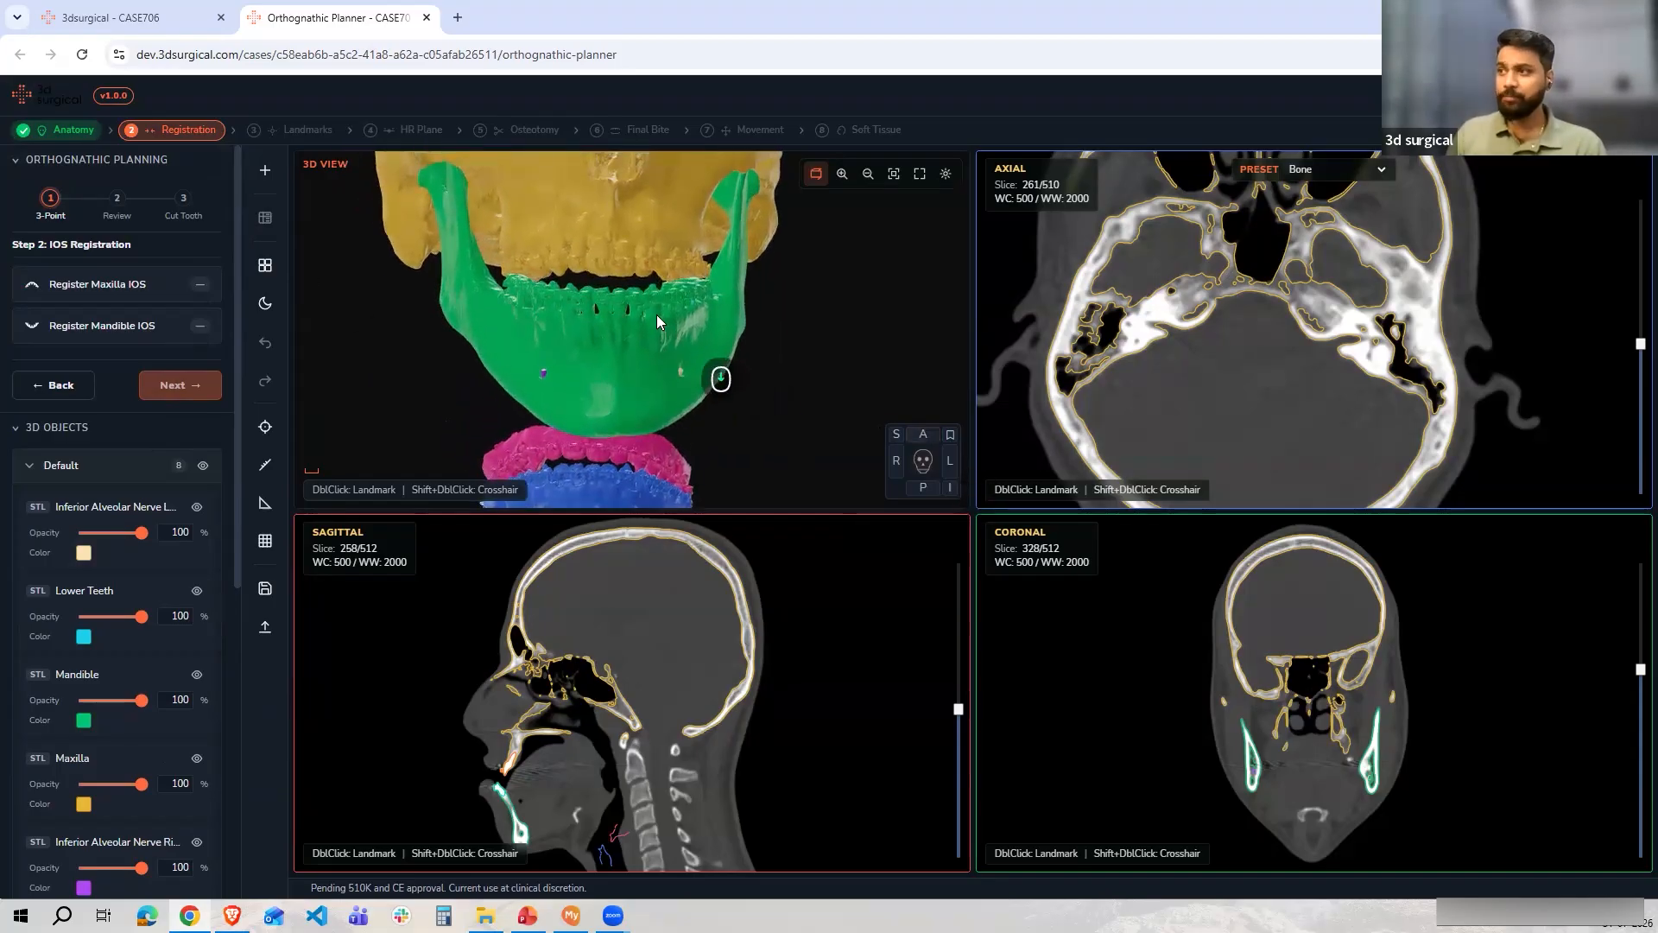
left_click(85, 287)
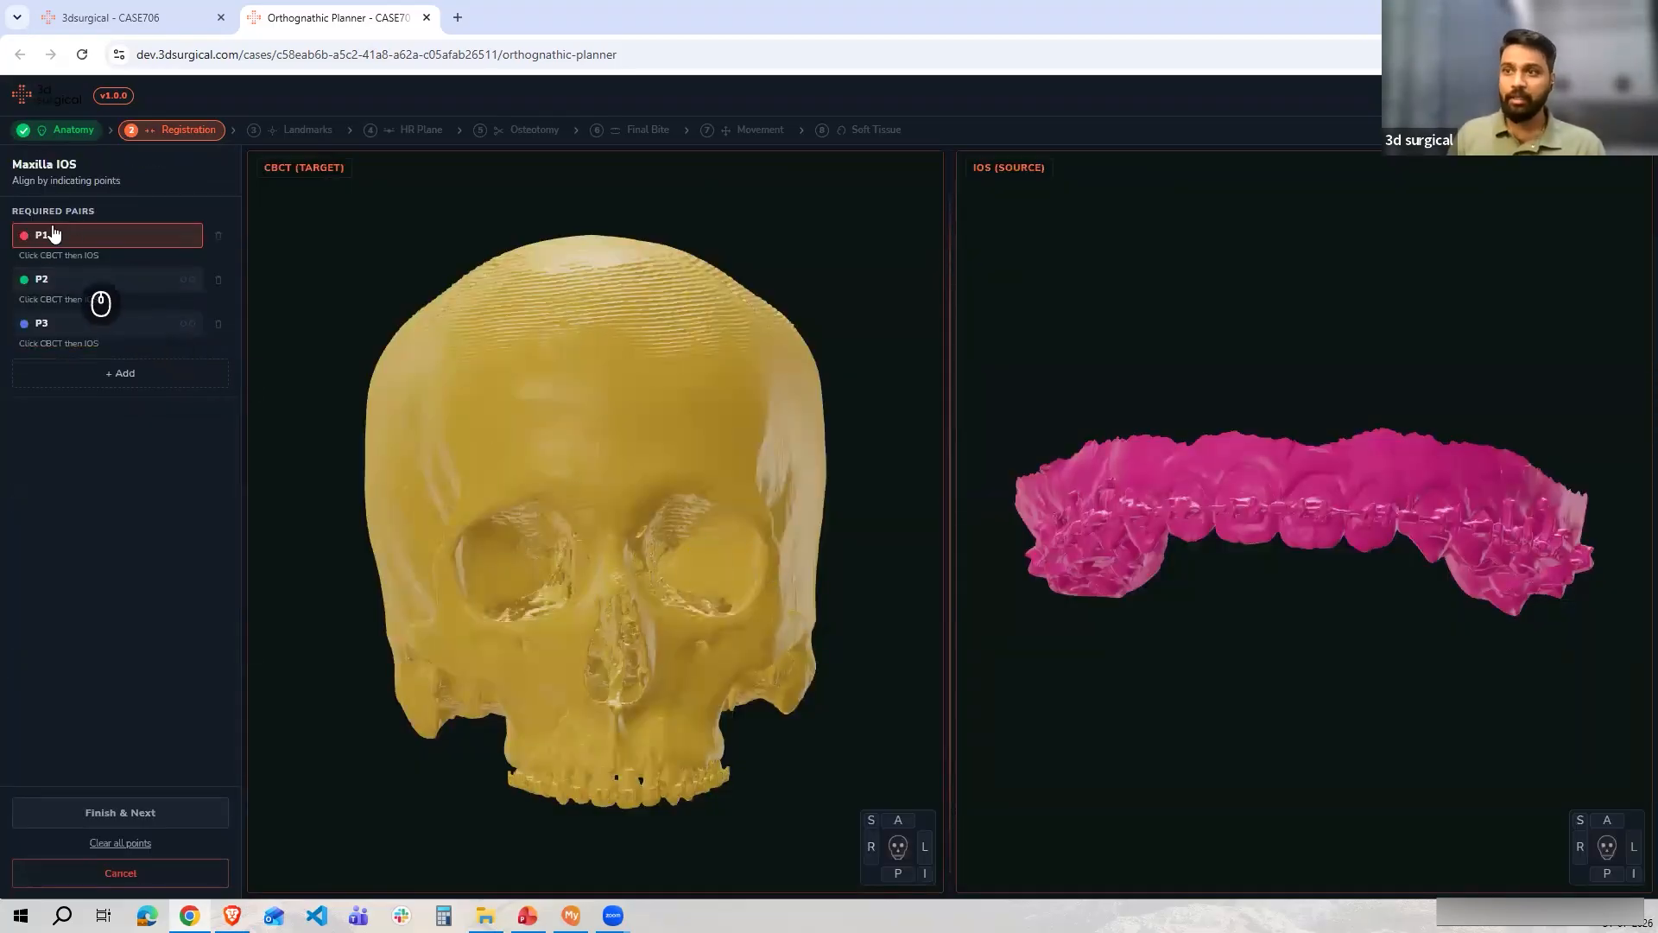
Place point pair P1 on the right posterior upper teeth and P2 on the left posterior upper teeth, in both CBCT and intraoral scan
left_click_drag(824, 594, 825, 515)
scroll(587, 357, "up", 6)
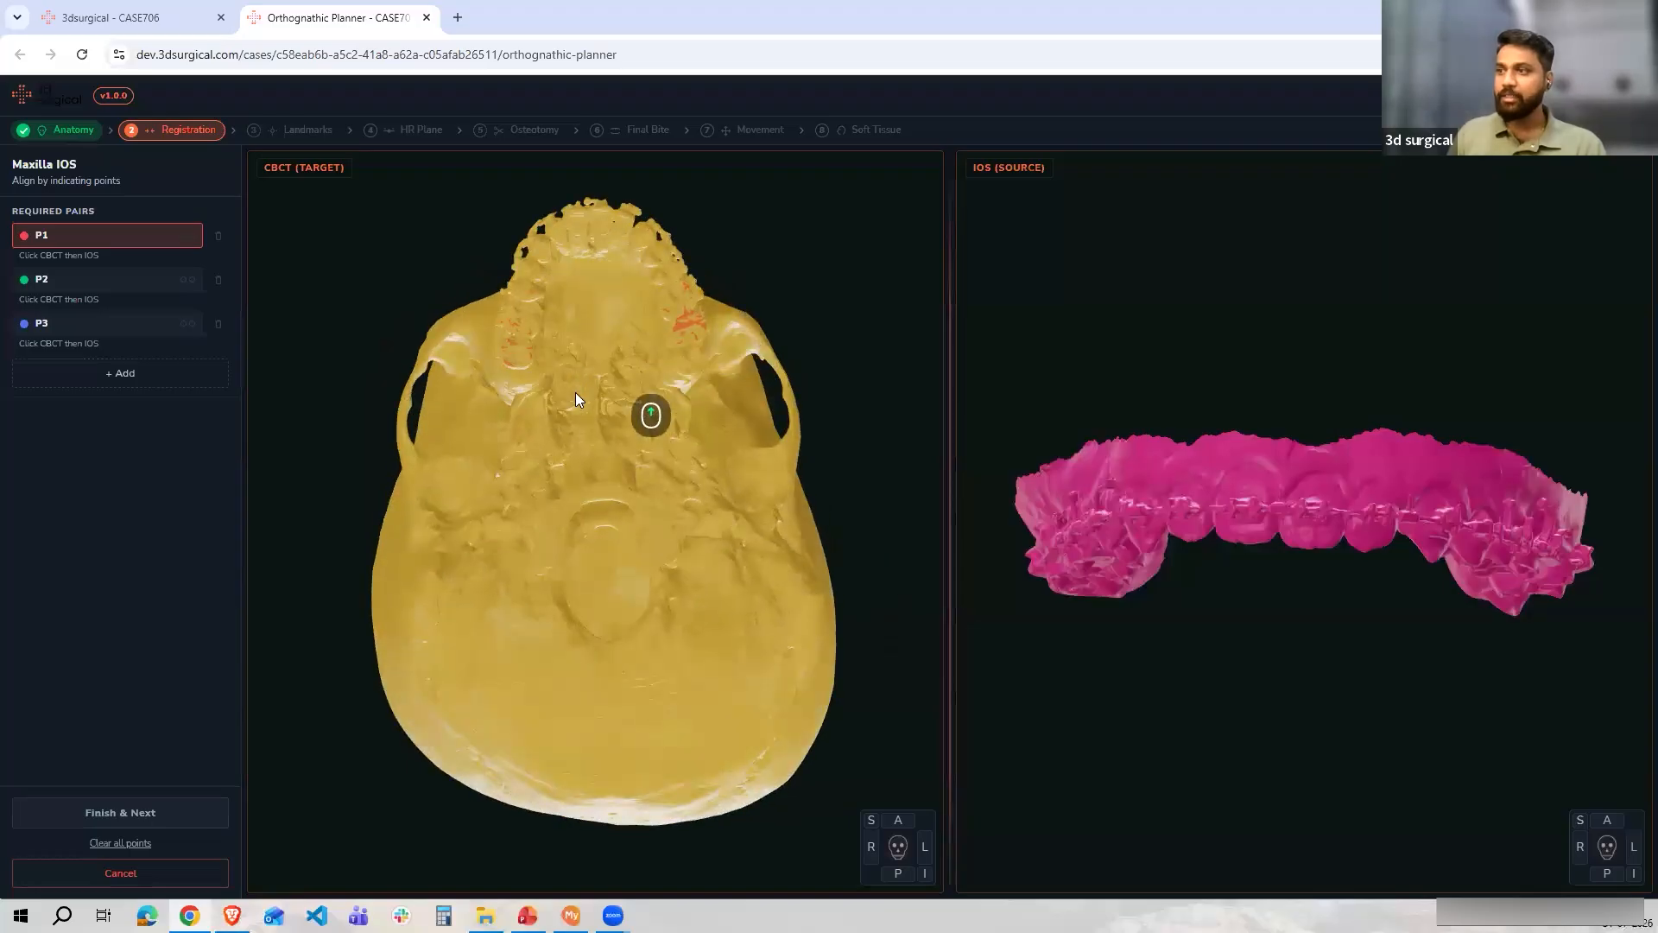
left_click_drag(603, 389, 589, 423)
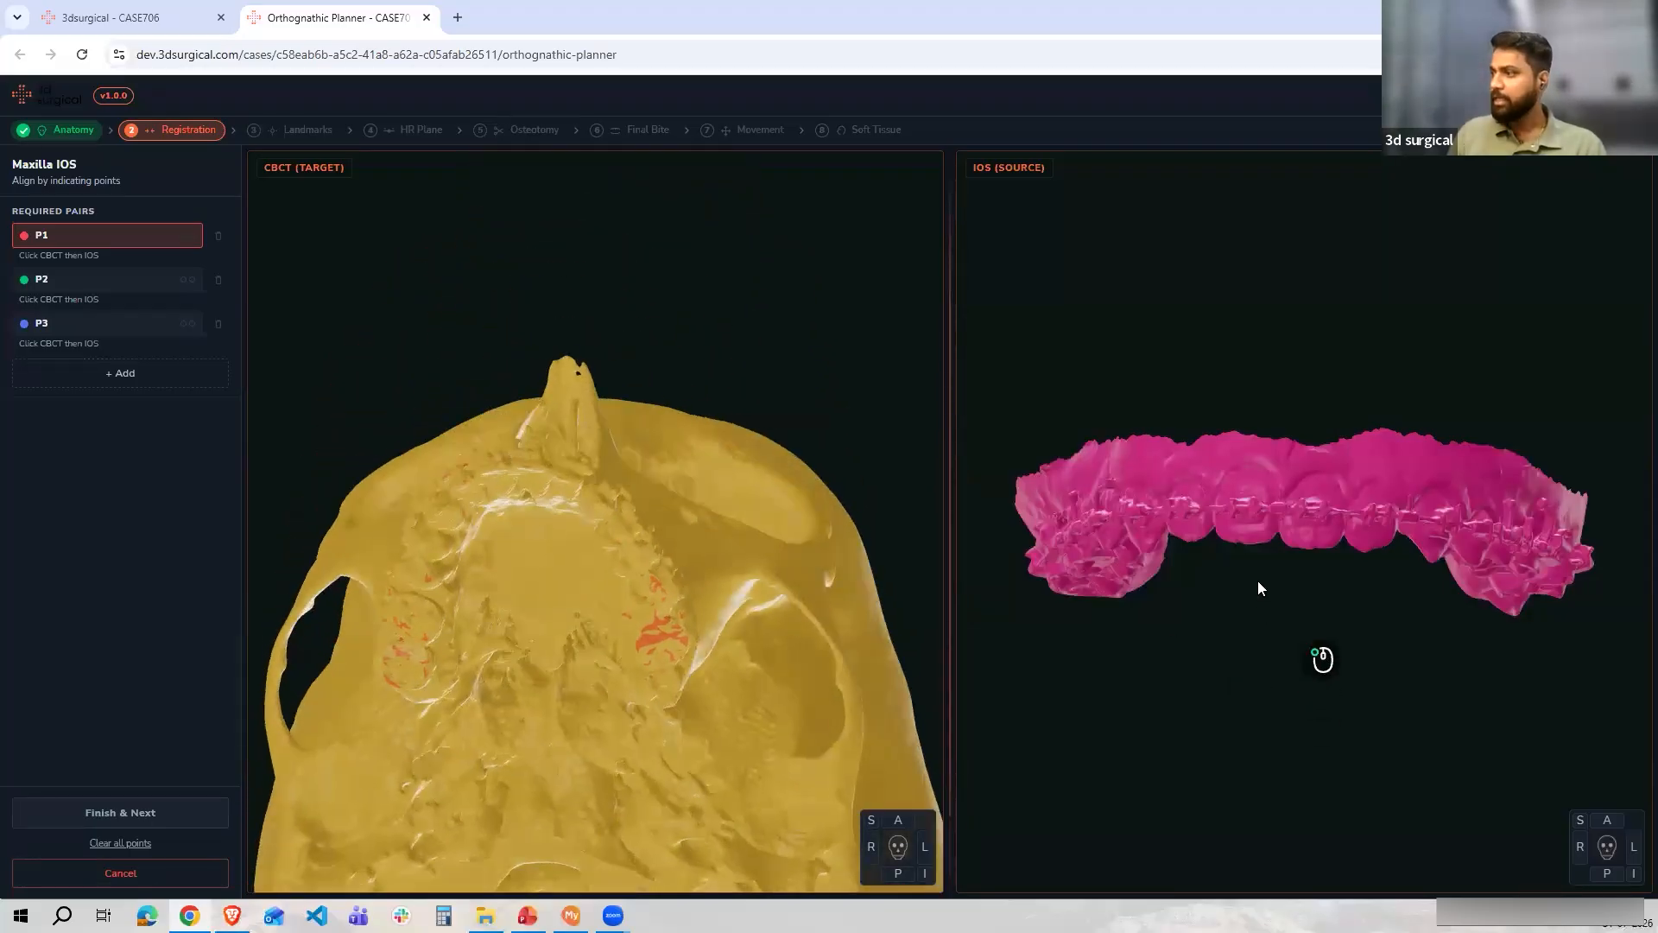
left_click_drag(1258, 584, 1258, 467)
left_click_drag(620, 583, 548, 558)
scroll(548, 552, "up", 5)
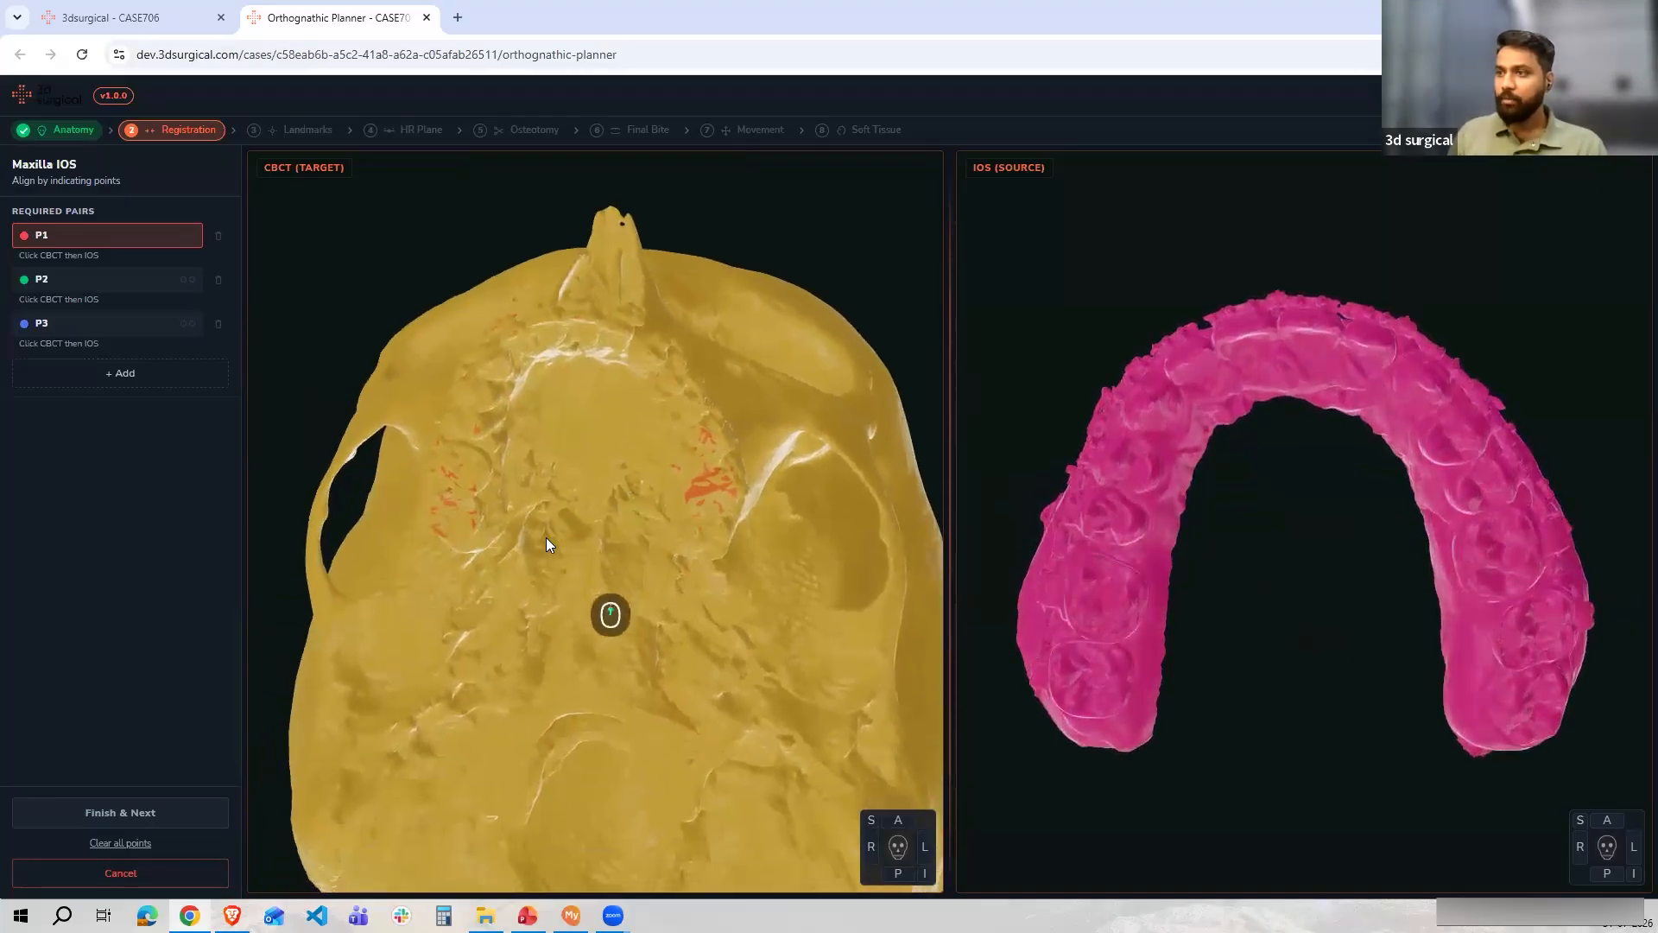
left_click(54, 242)
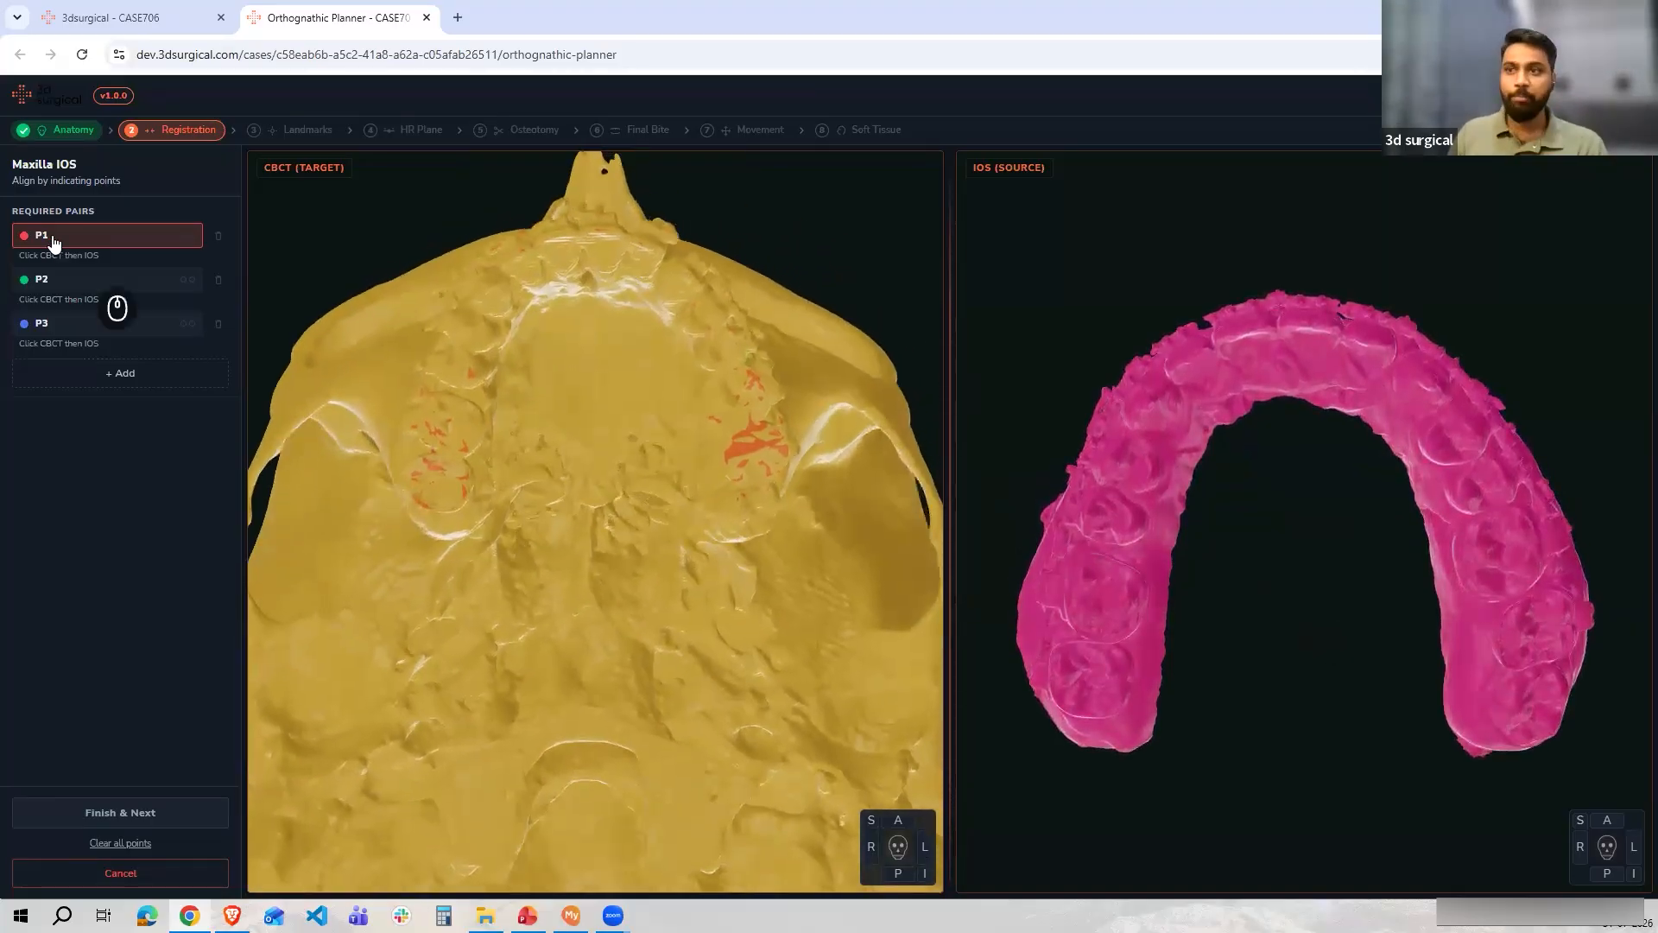
left_click(462, 418)
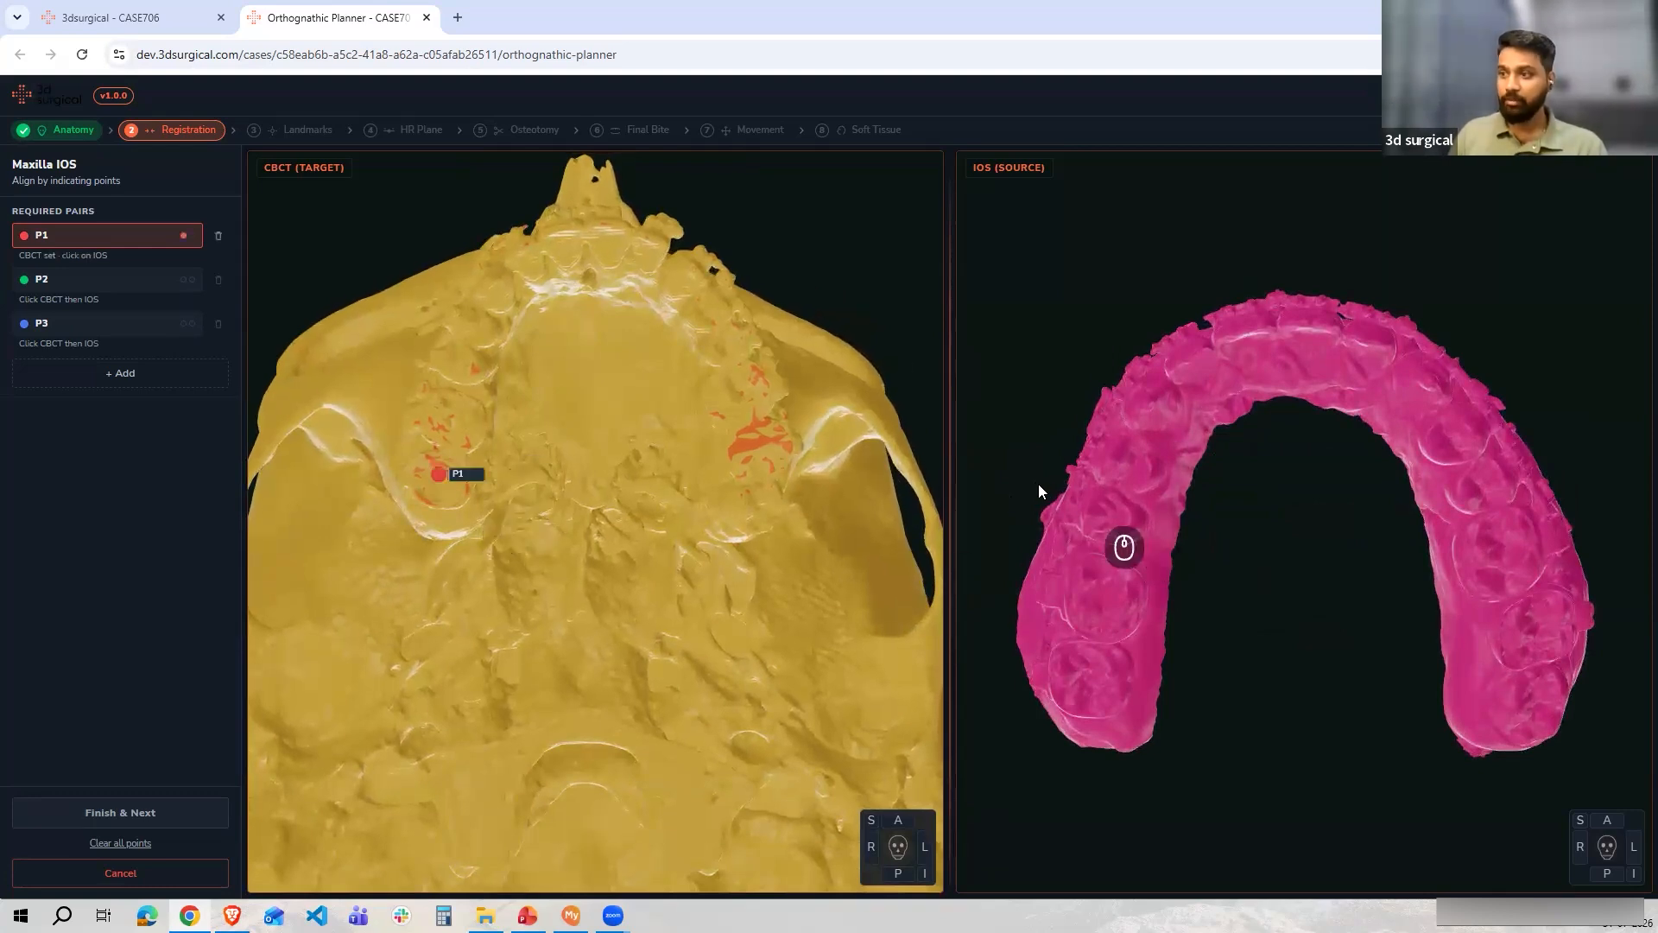
left_click(1083, 670)
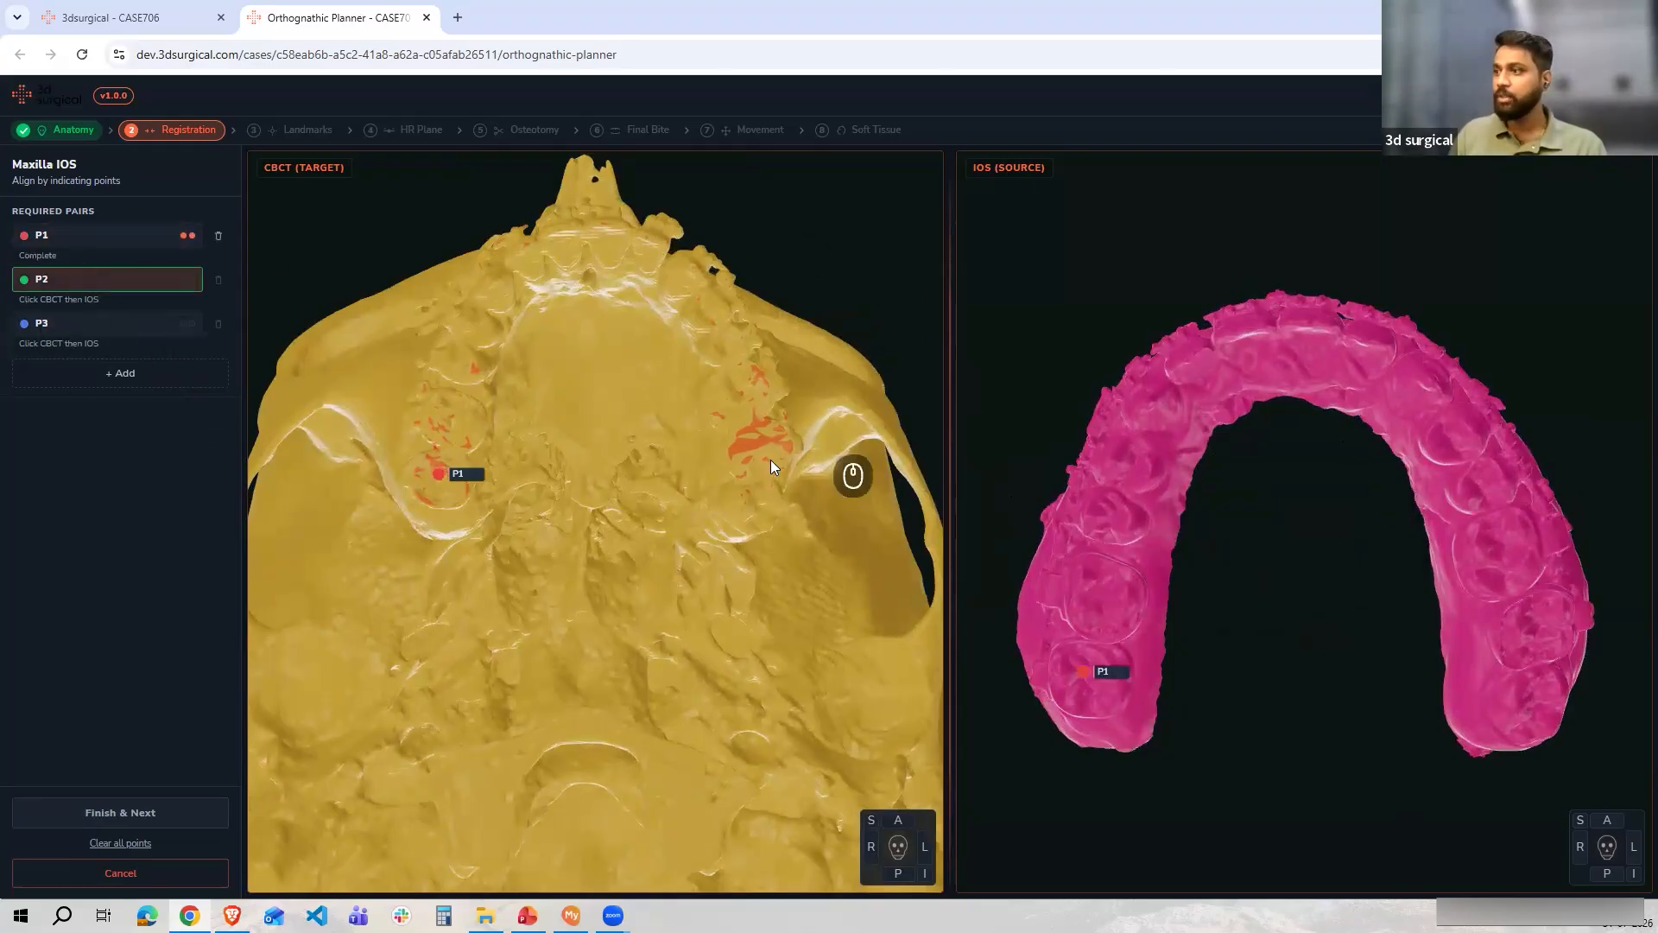
left_click(757, 502)
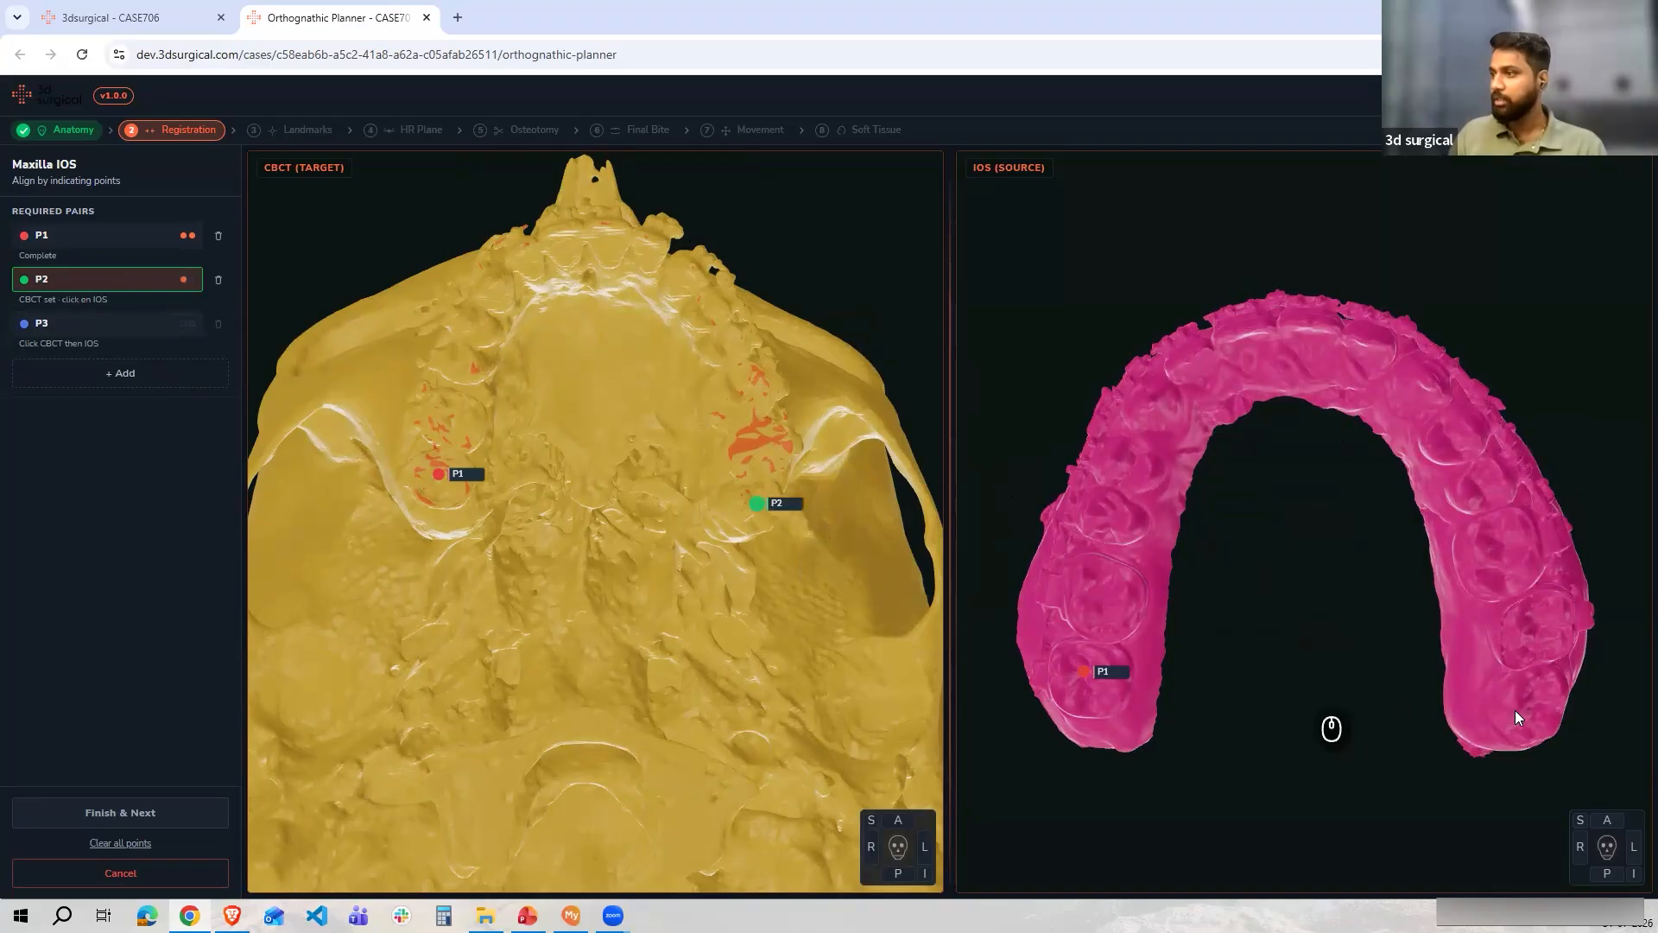
left_click(1535, 701)
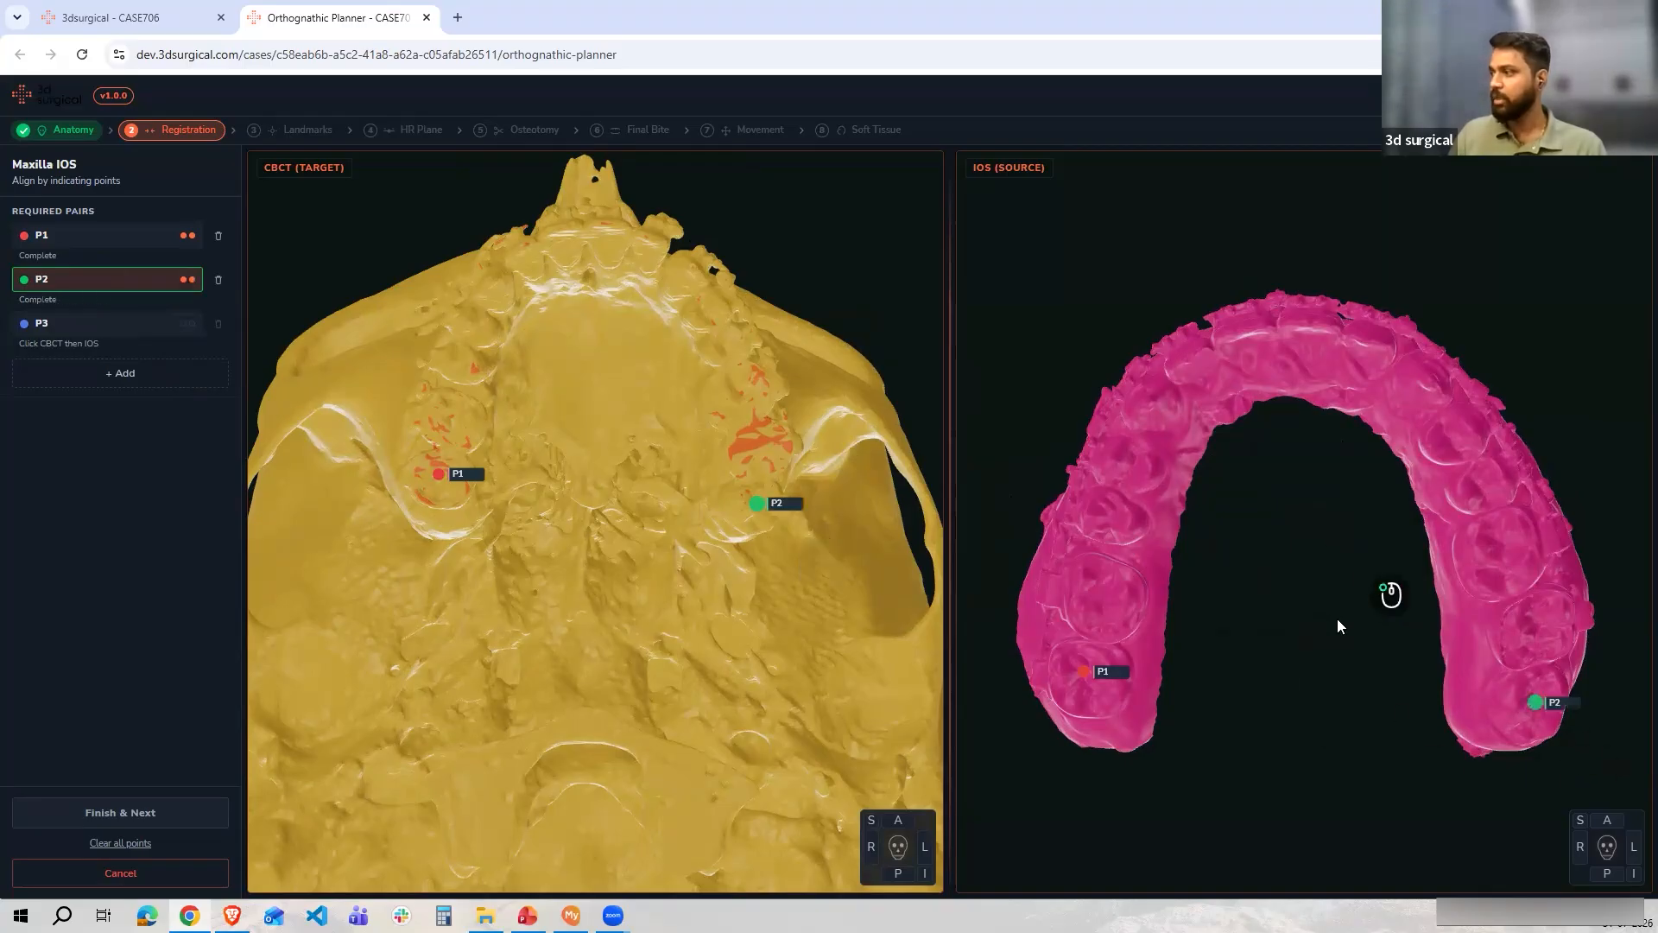
Place point pair P3 at the upper front incisors on the CBCT and the intraoral scan, then finish the point alignment
left_click_drag(1337, 618, 1332, 637)
left_click_drag(841, 248, 544, 470)
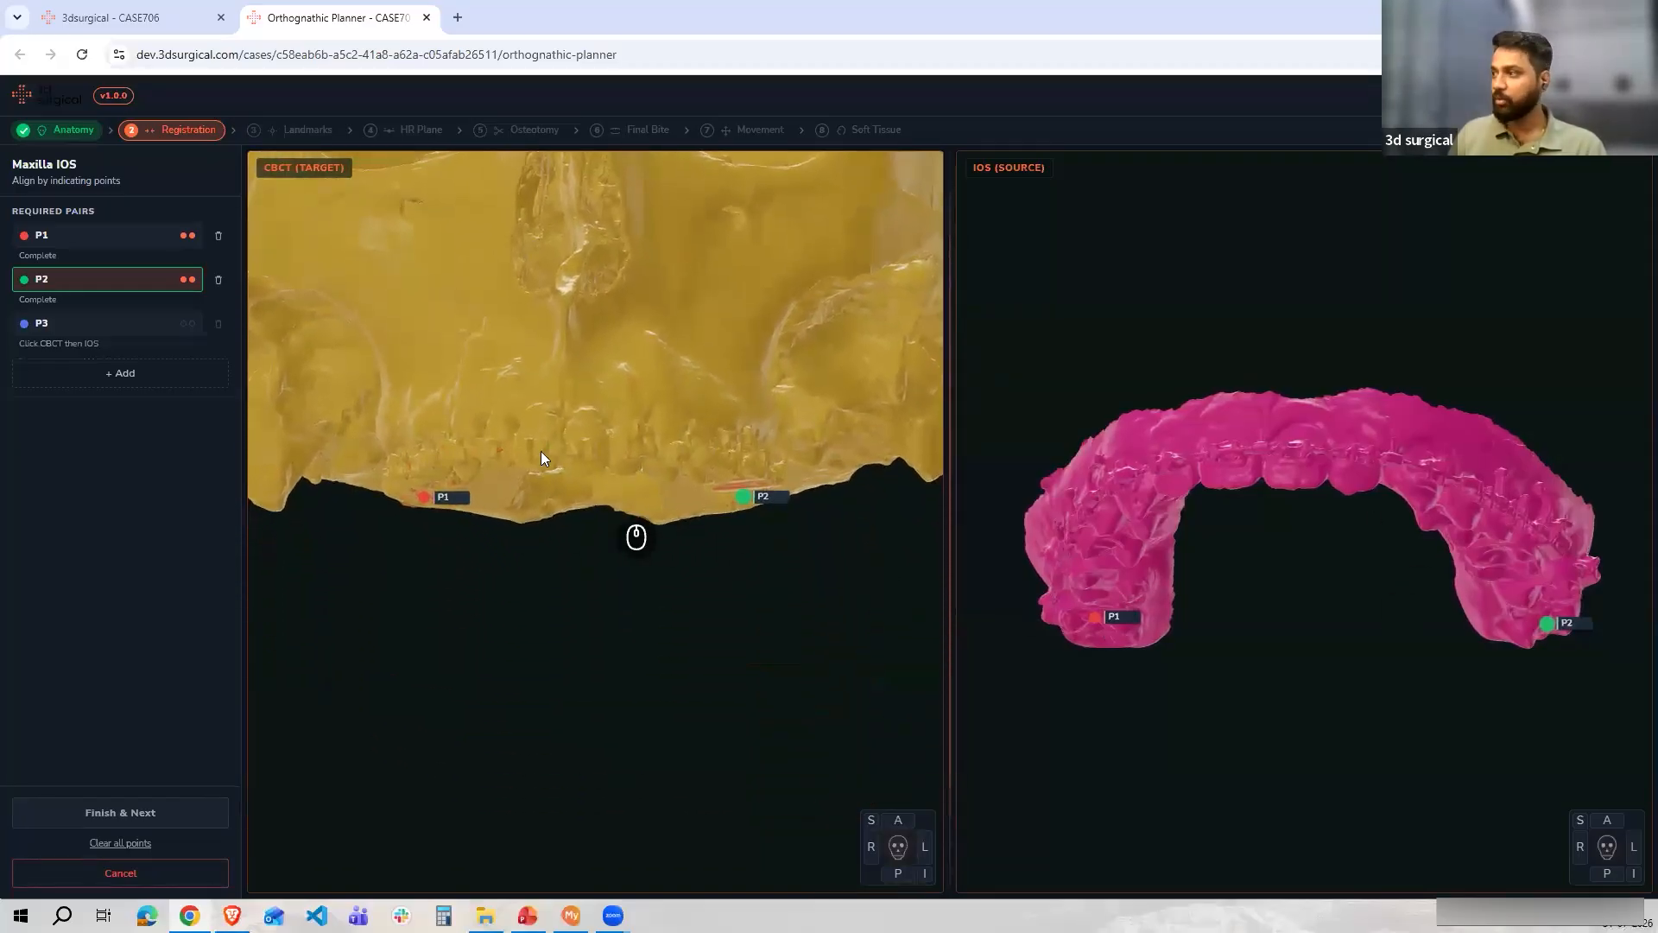
left_click(107, 326)
left_click(587, 467)
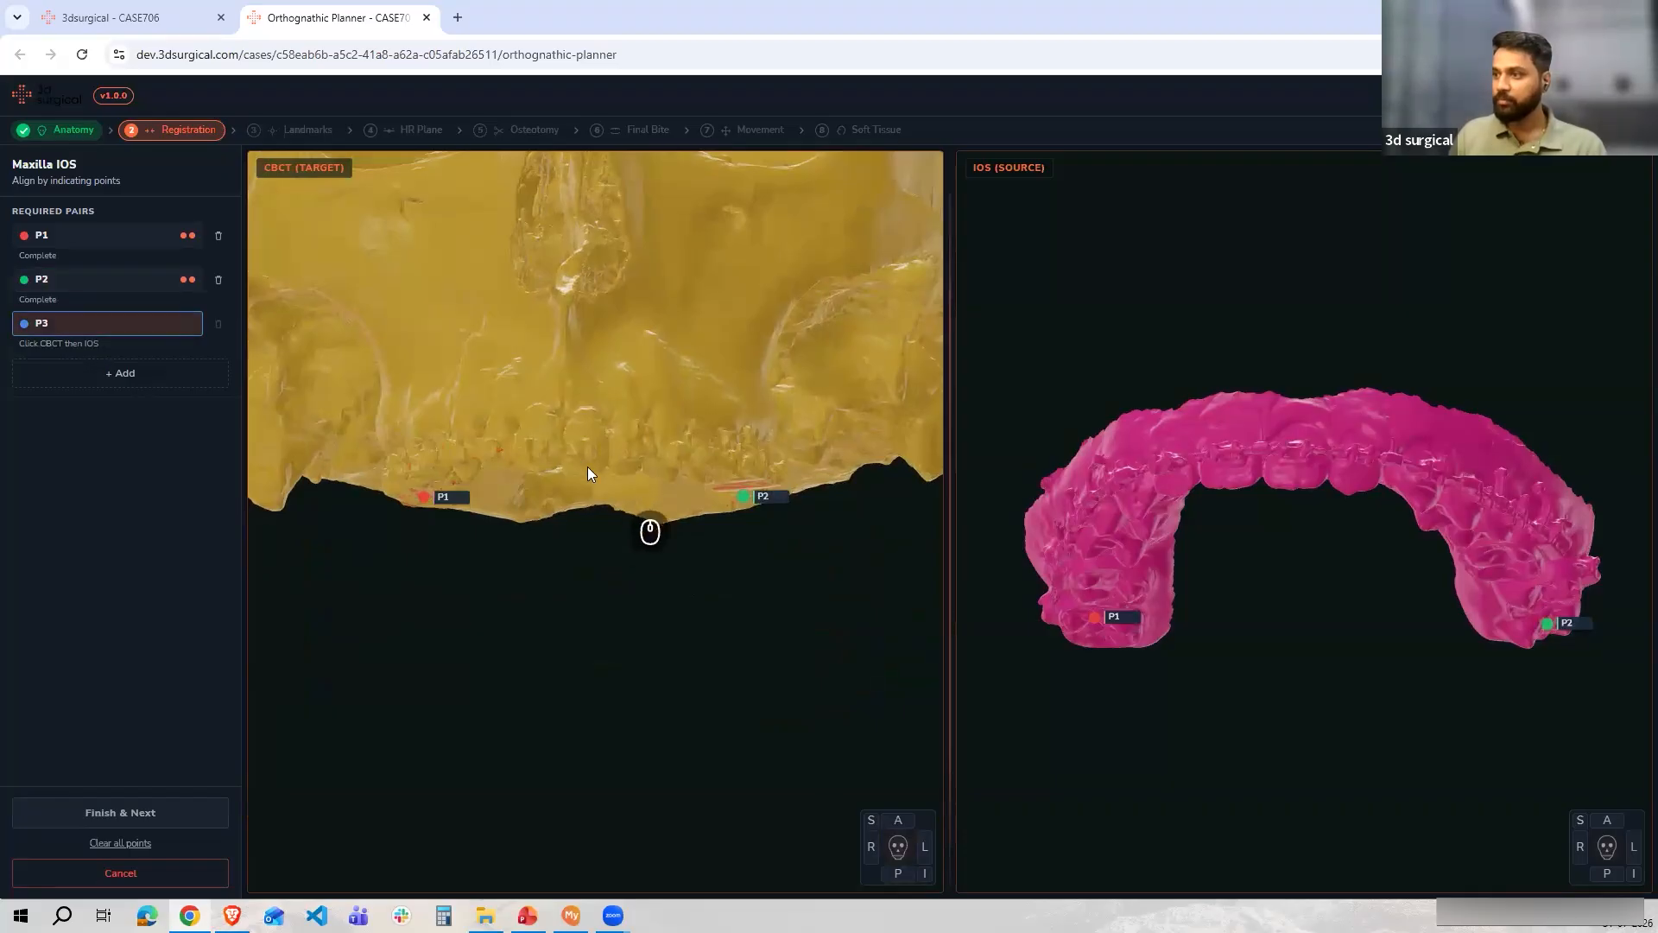
left_click(1293, 475)
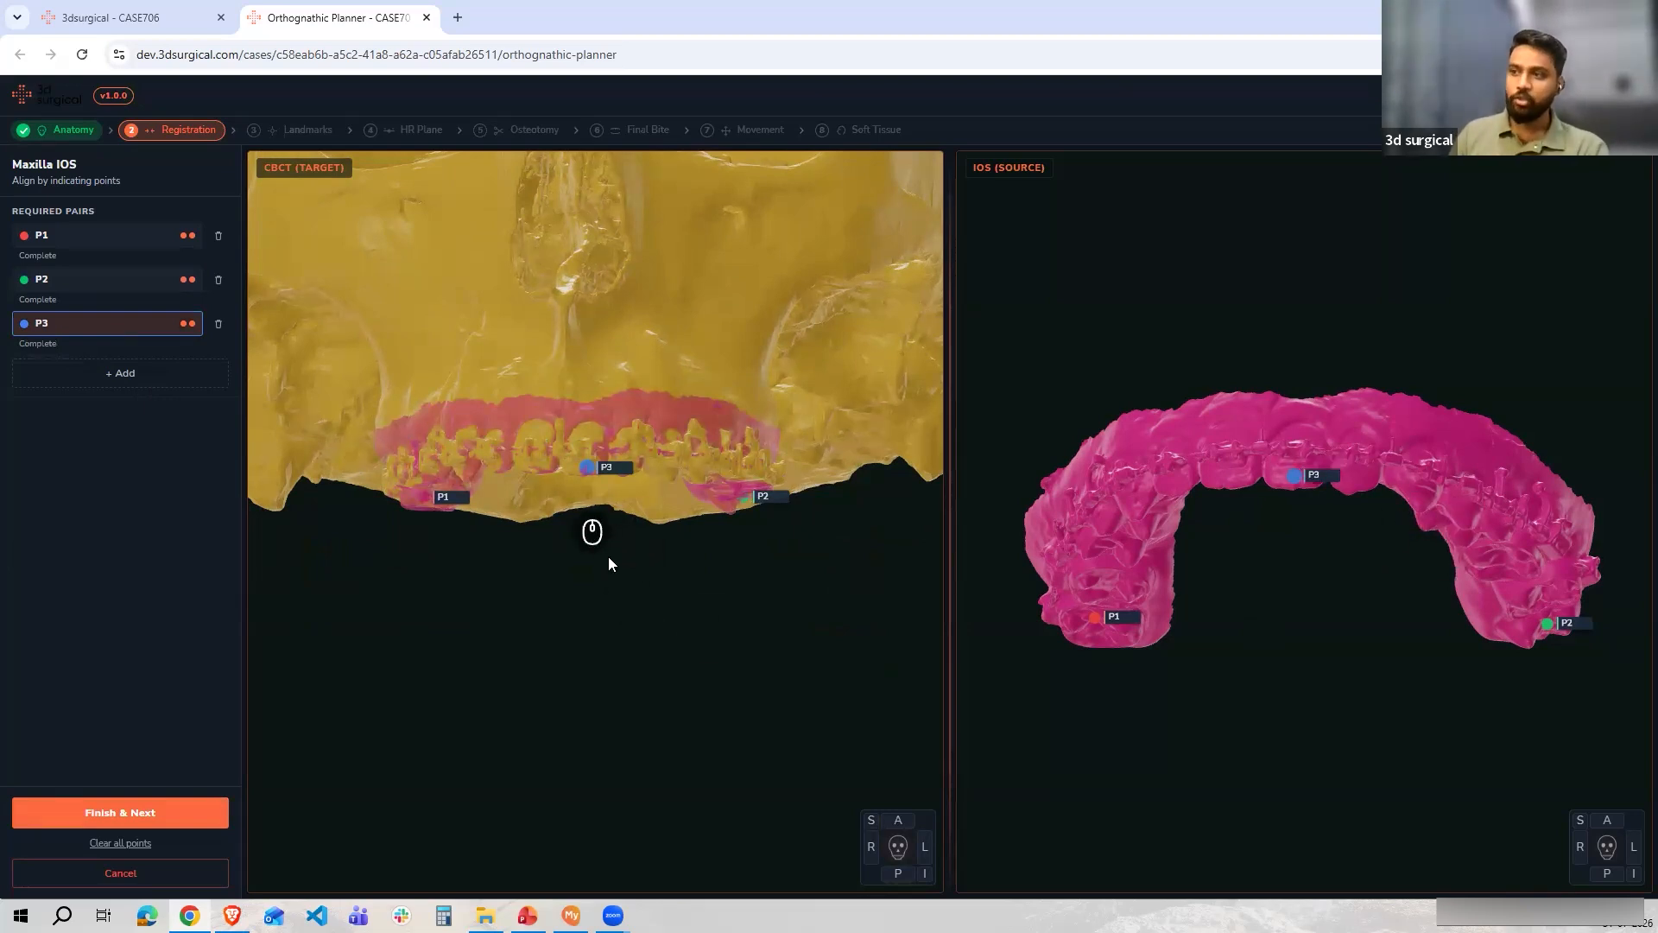
left_click_drag(678, 563, 592, 418)
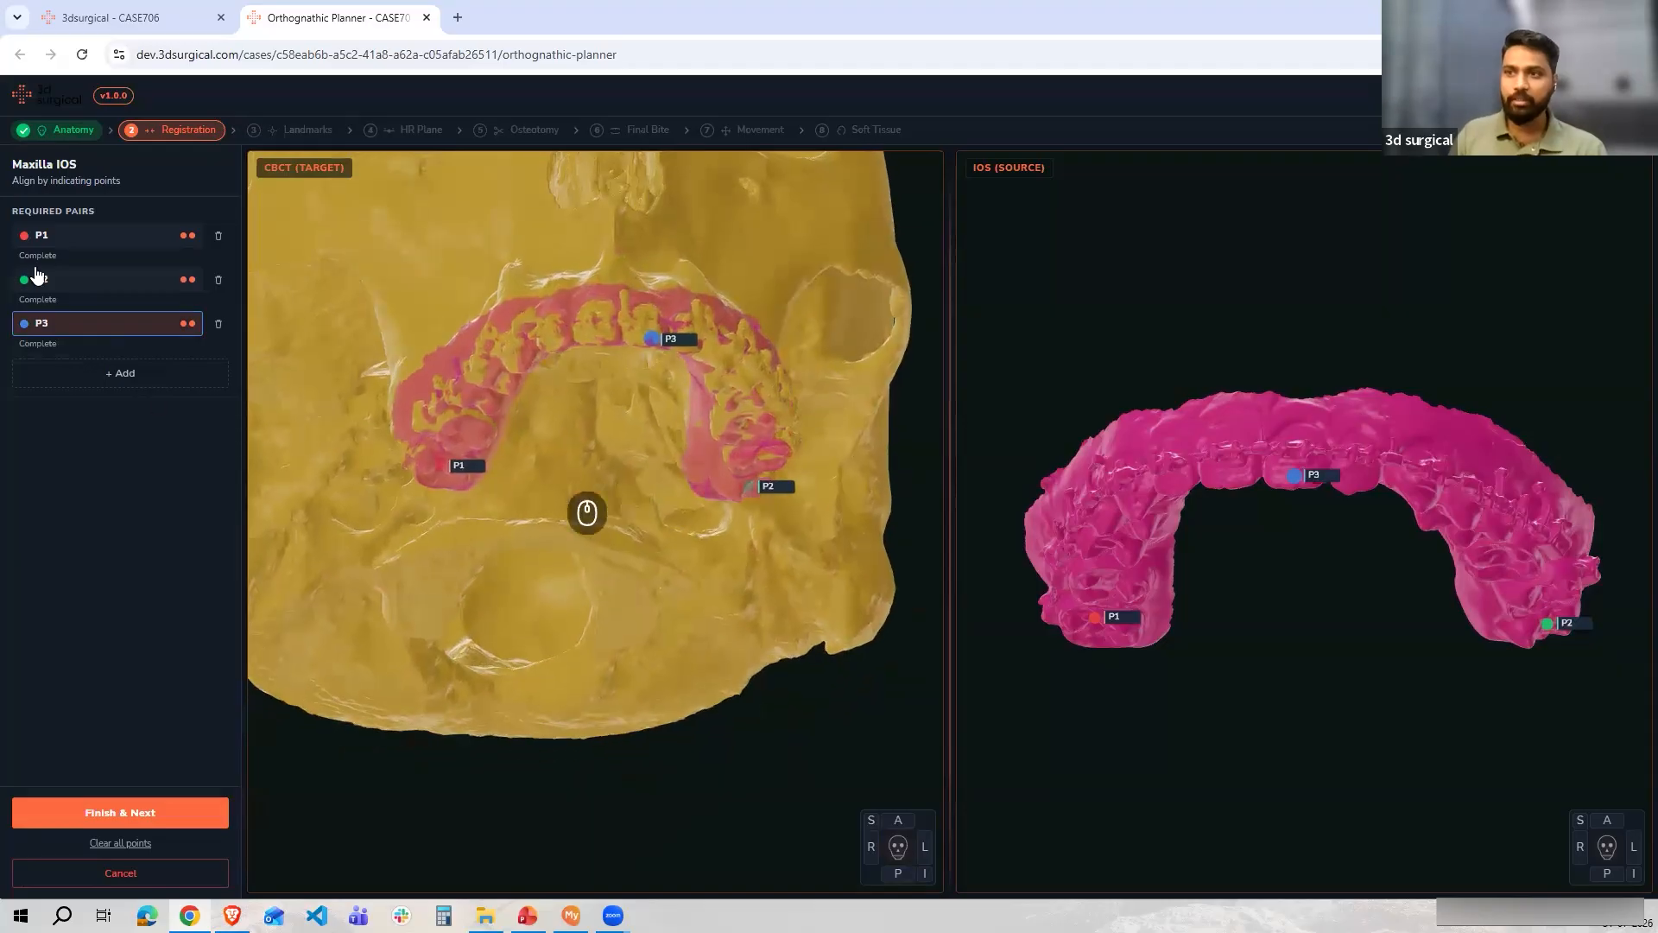
left_click(108, 820)
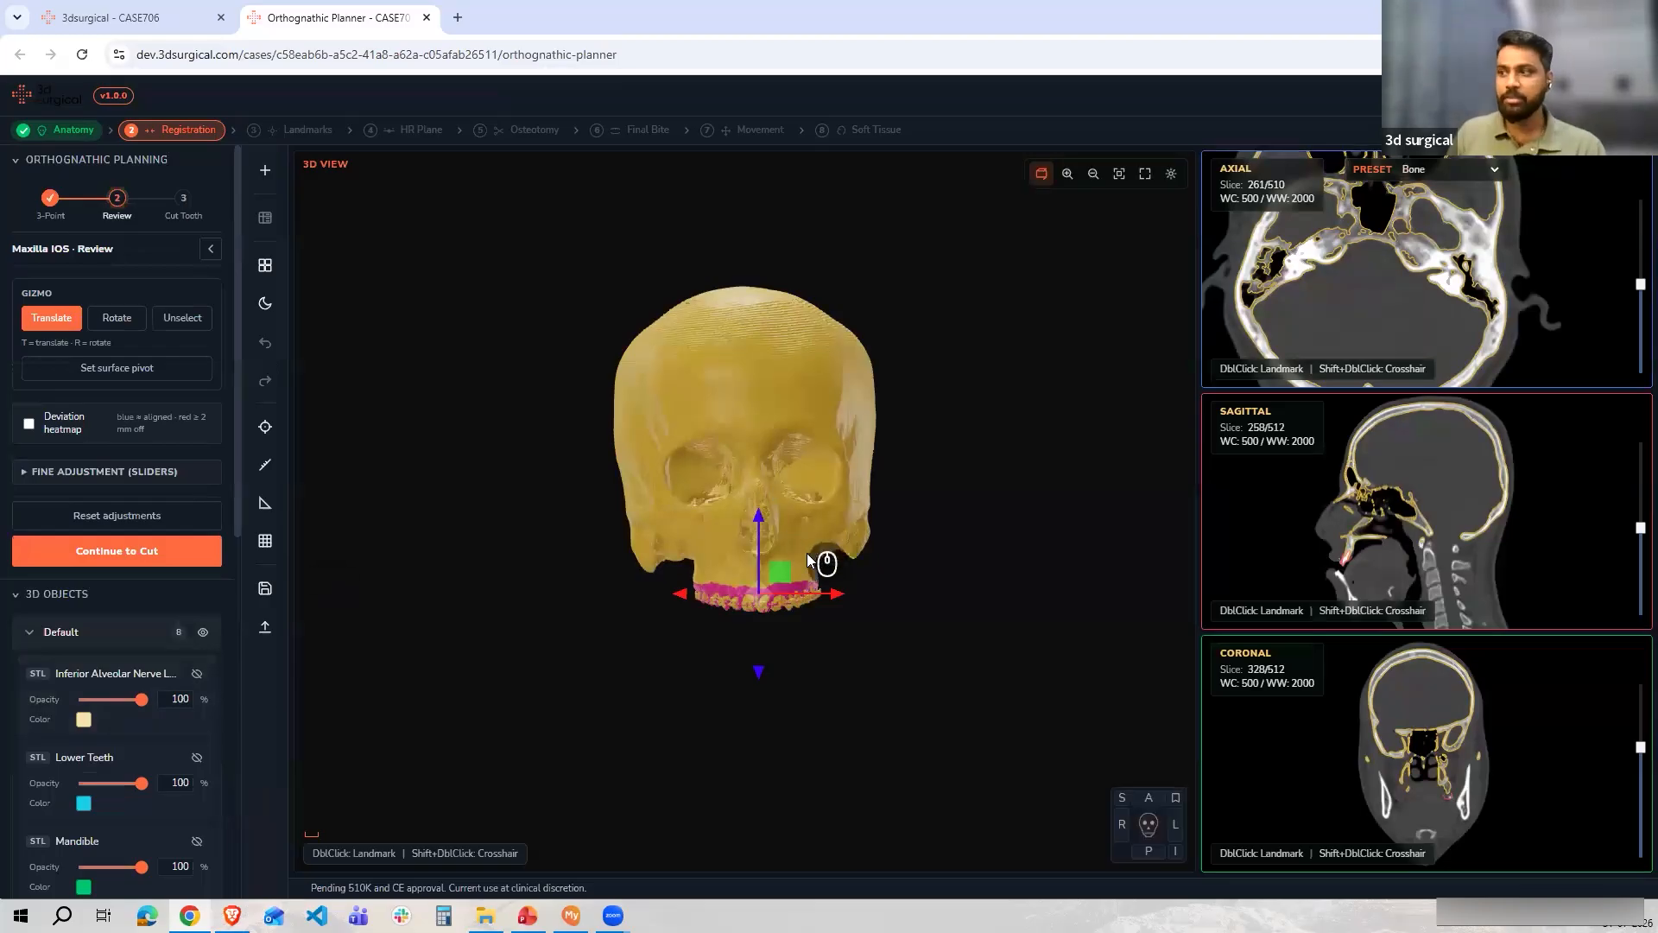
Zoom into the aligned upper teeth and scroll through the sagittal slices to review the intraoral scan fit
scroll(867, 511, "up", 3)
scroll(880, 511, "up", 5)
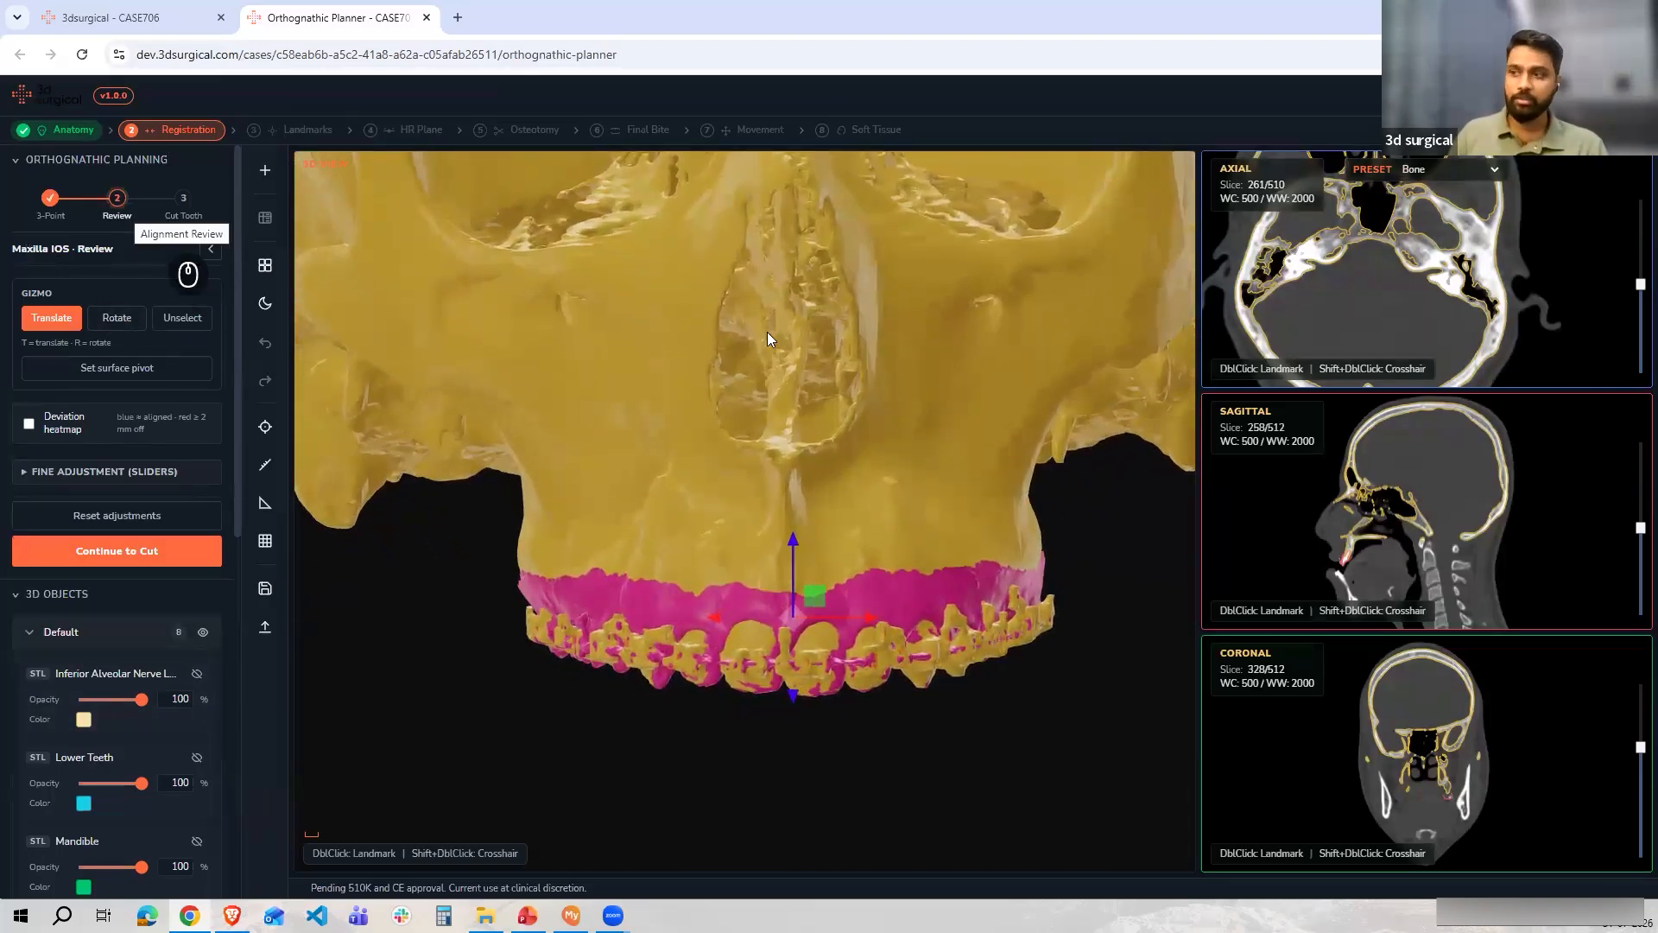
scroll(843, 419, "up", 1)
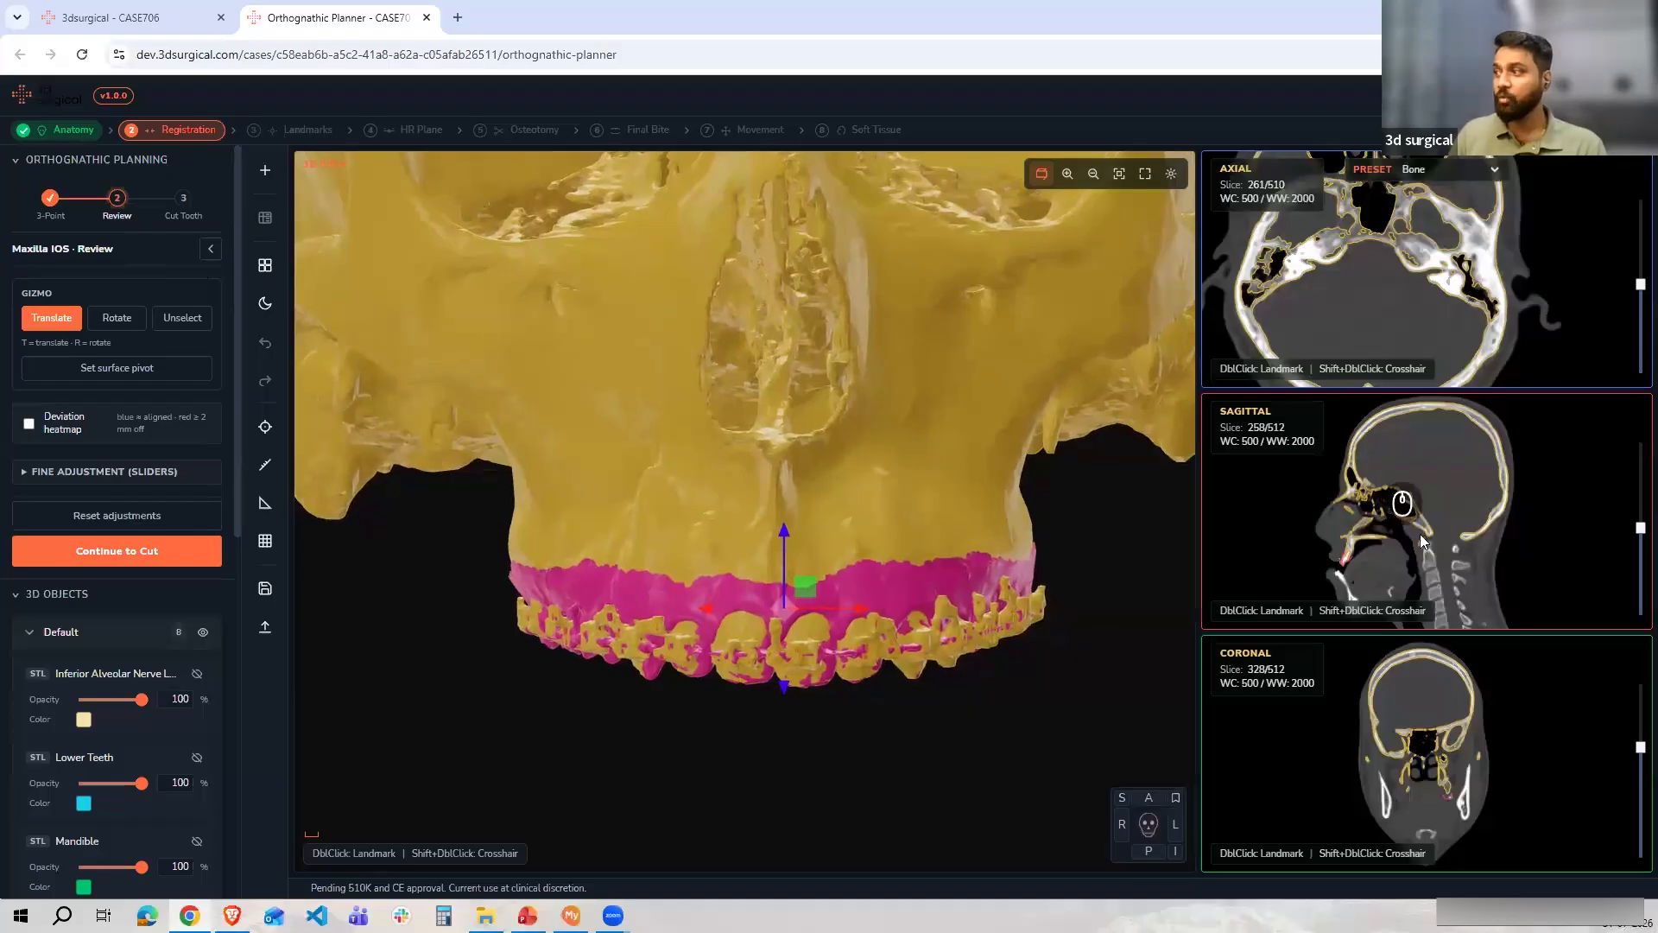
scroll(1421, 540, "up", 5)
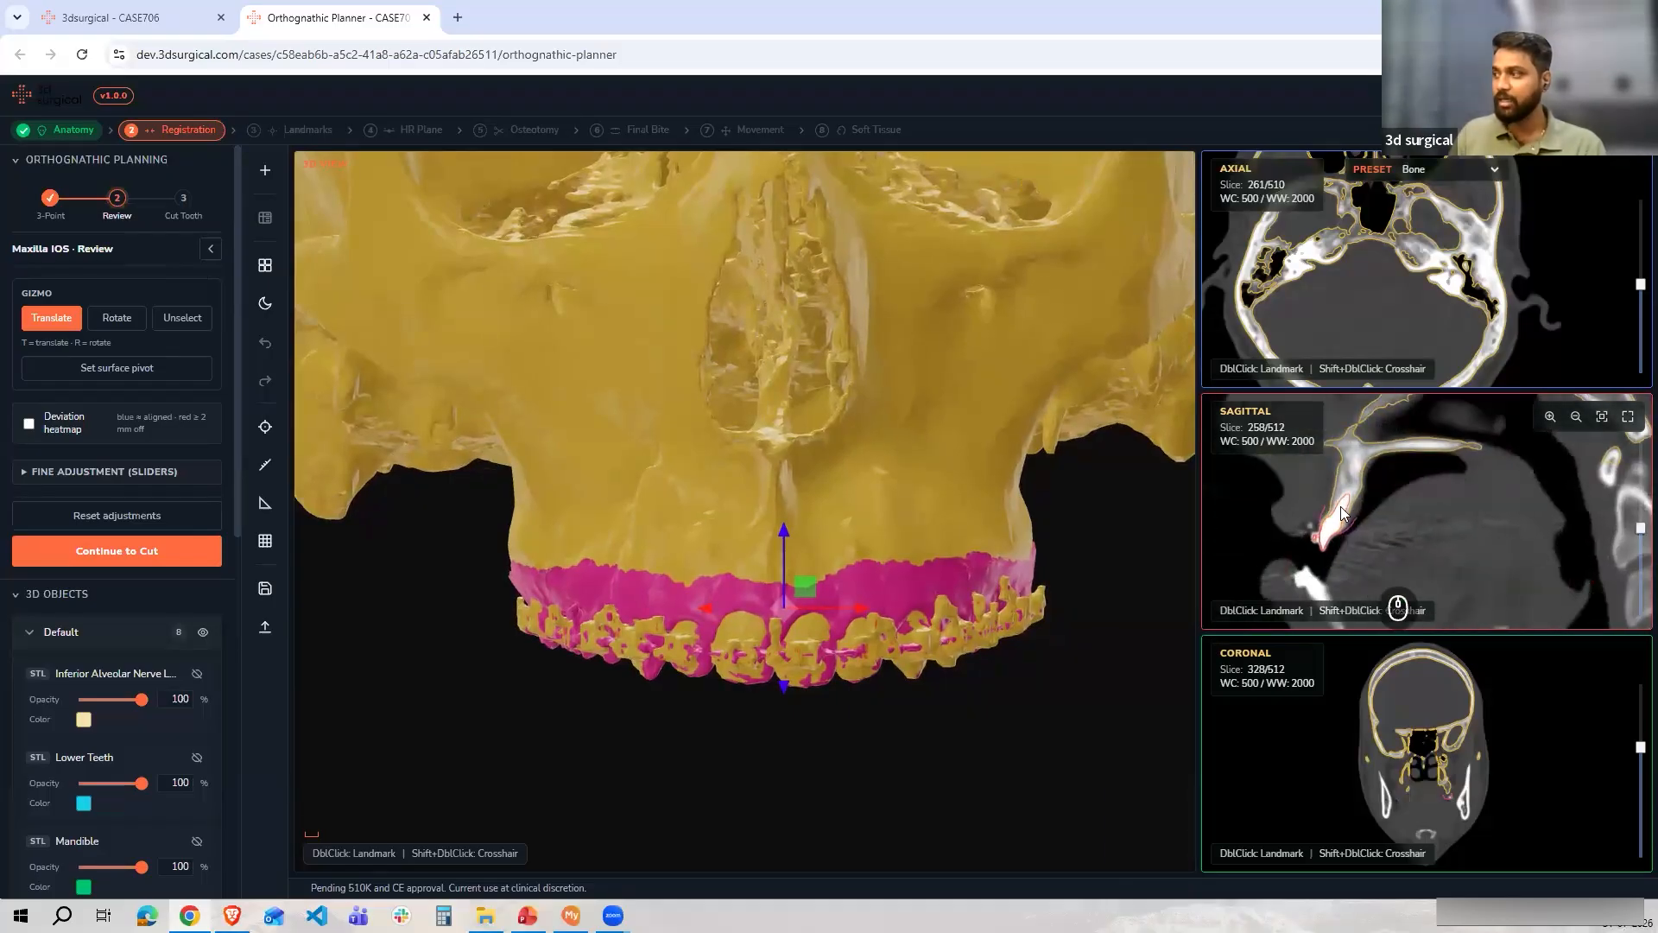
scroll(1342, 515, "up", 3)
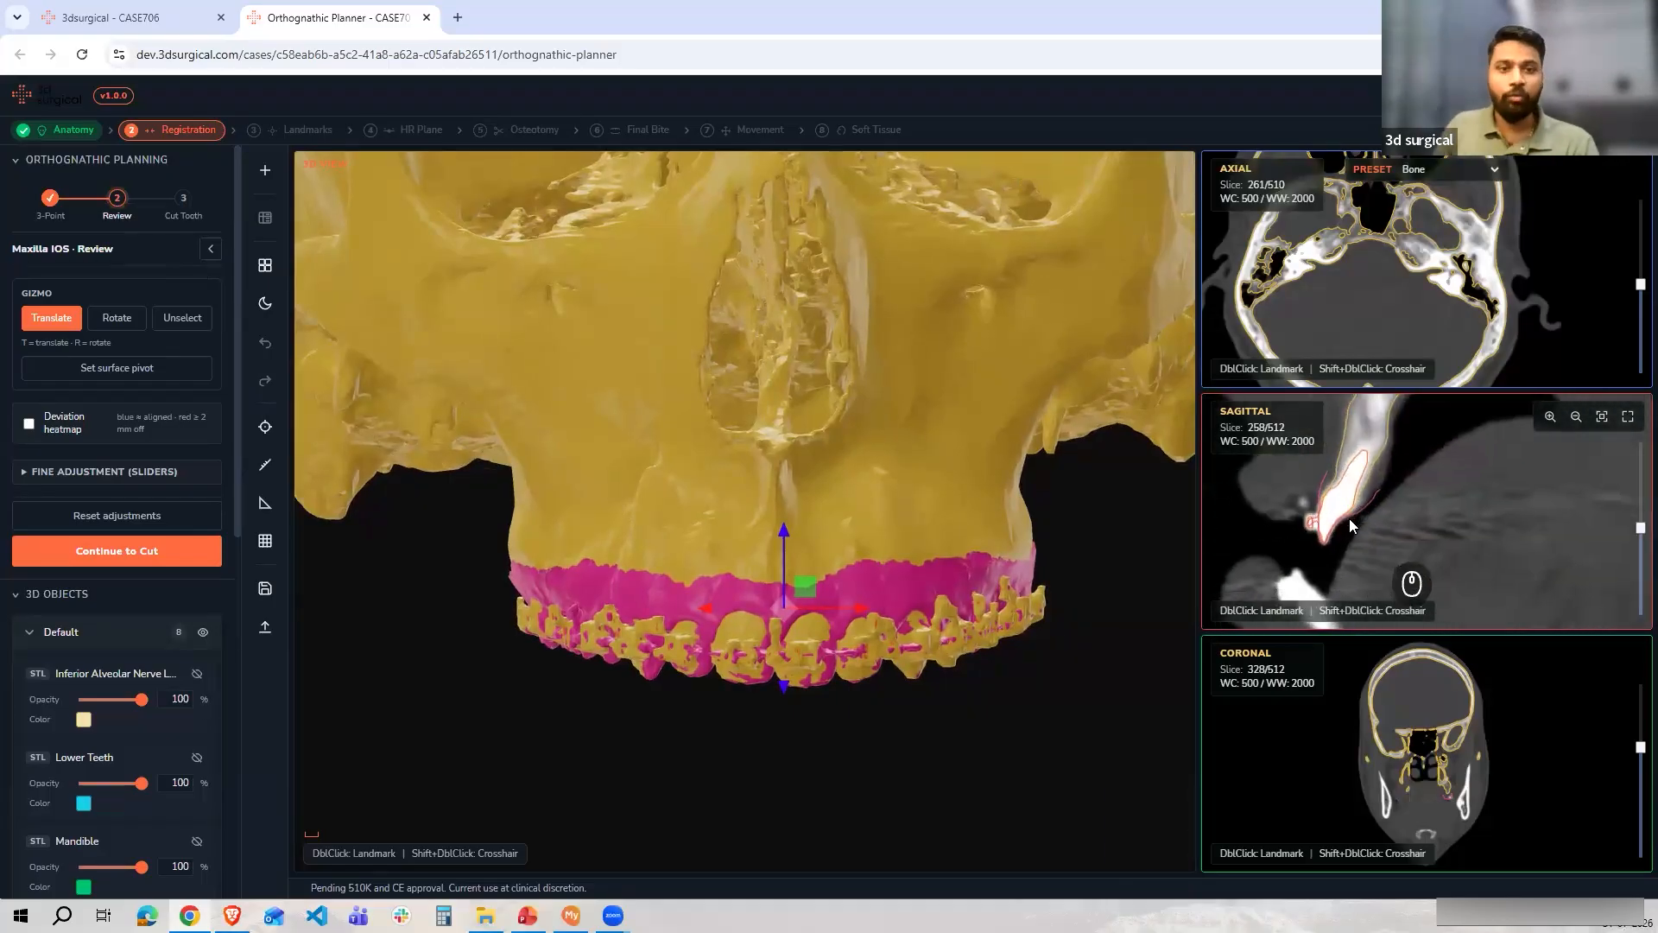
scroll(1340, 526, "down", 5)
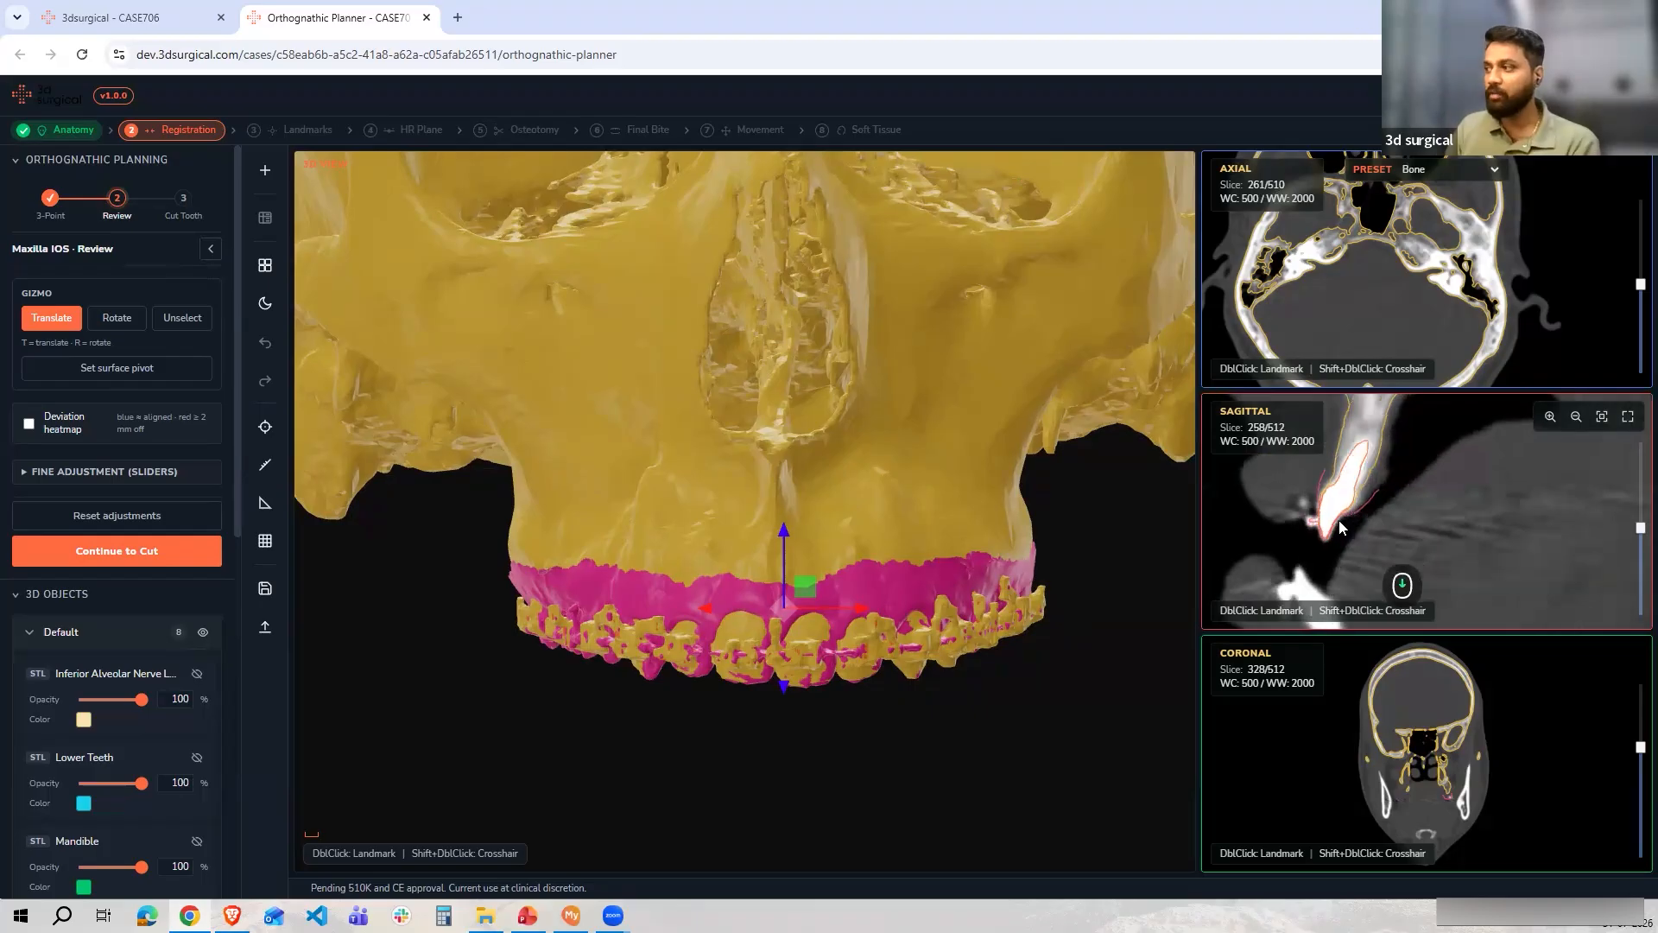
scroll(1338, 520, "down", 5)
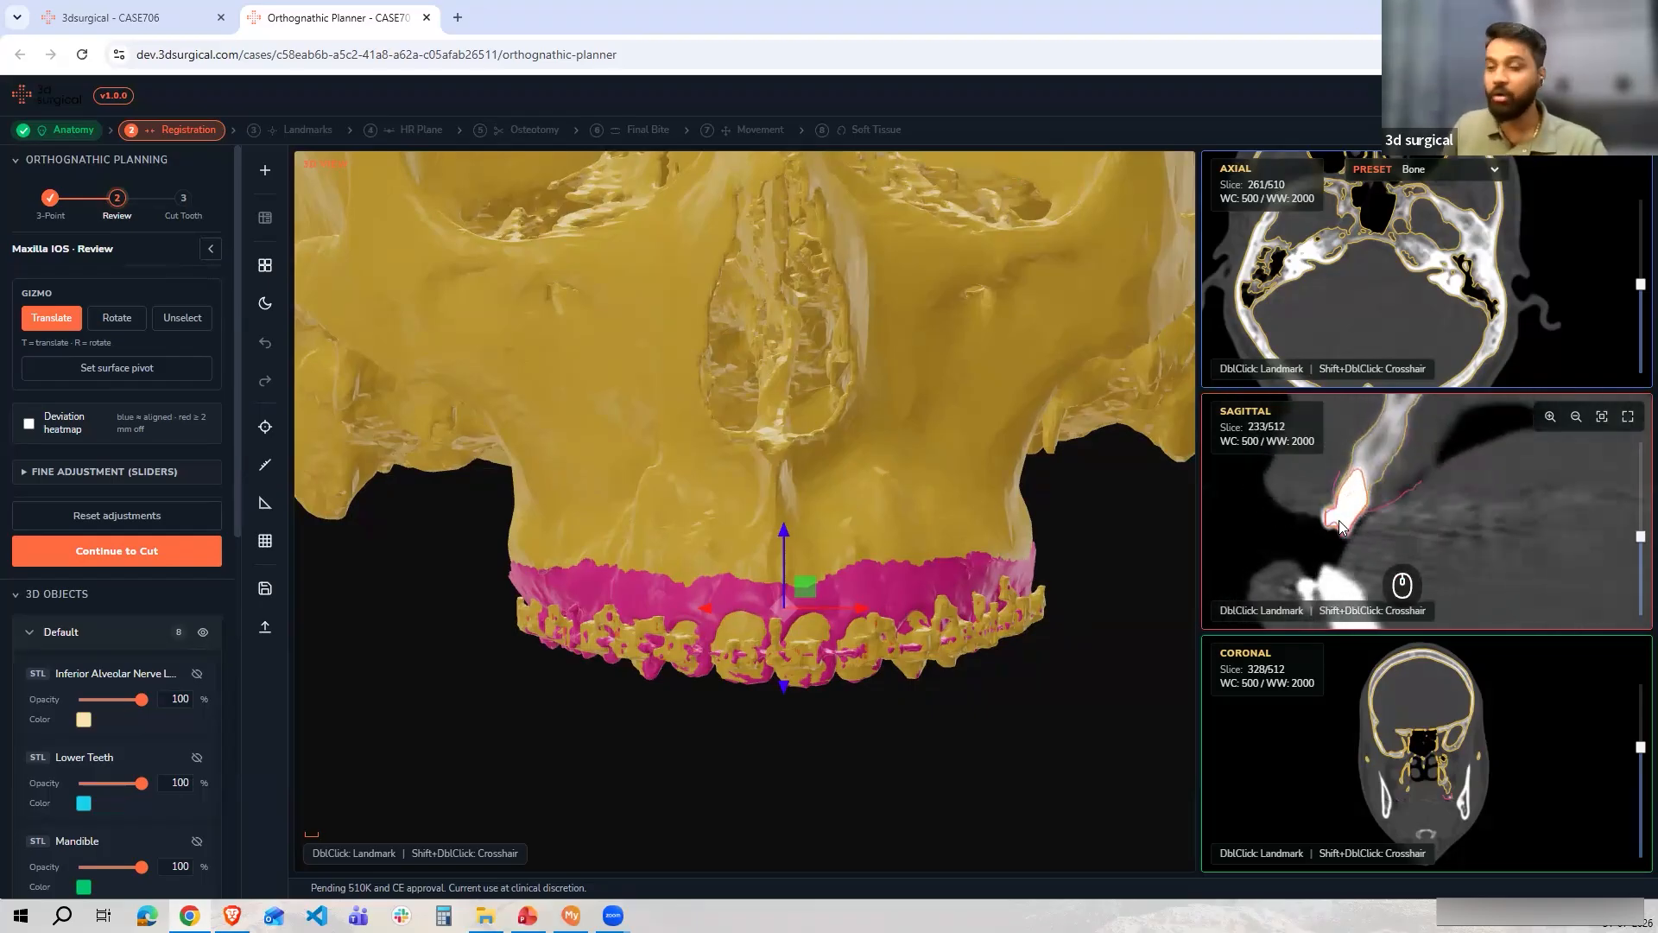
scroll(1338, 519, "down", 5)
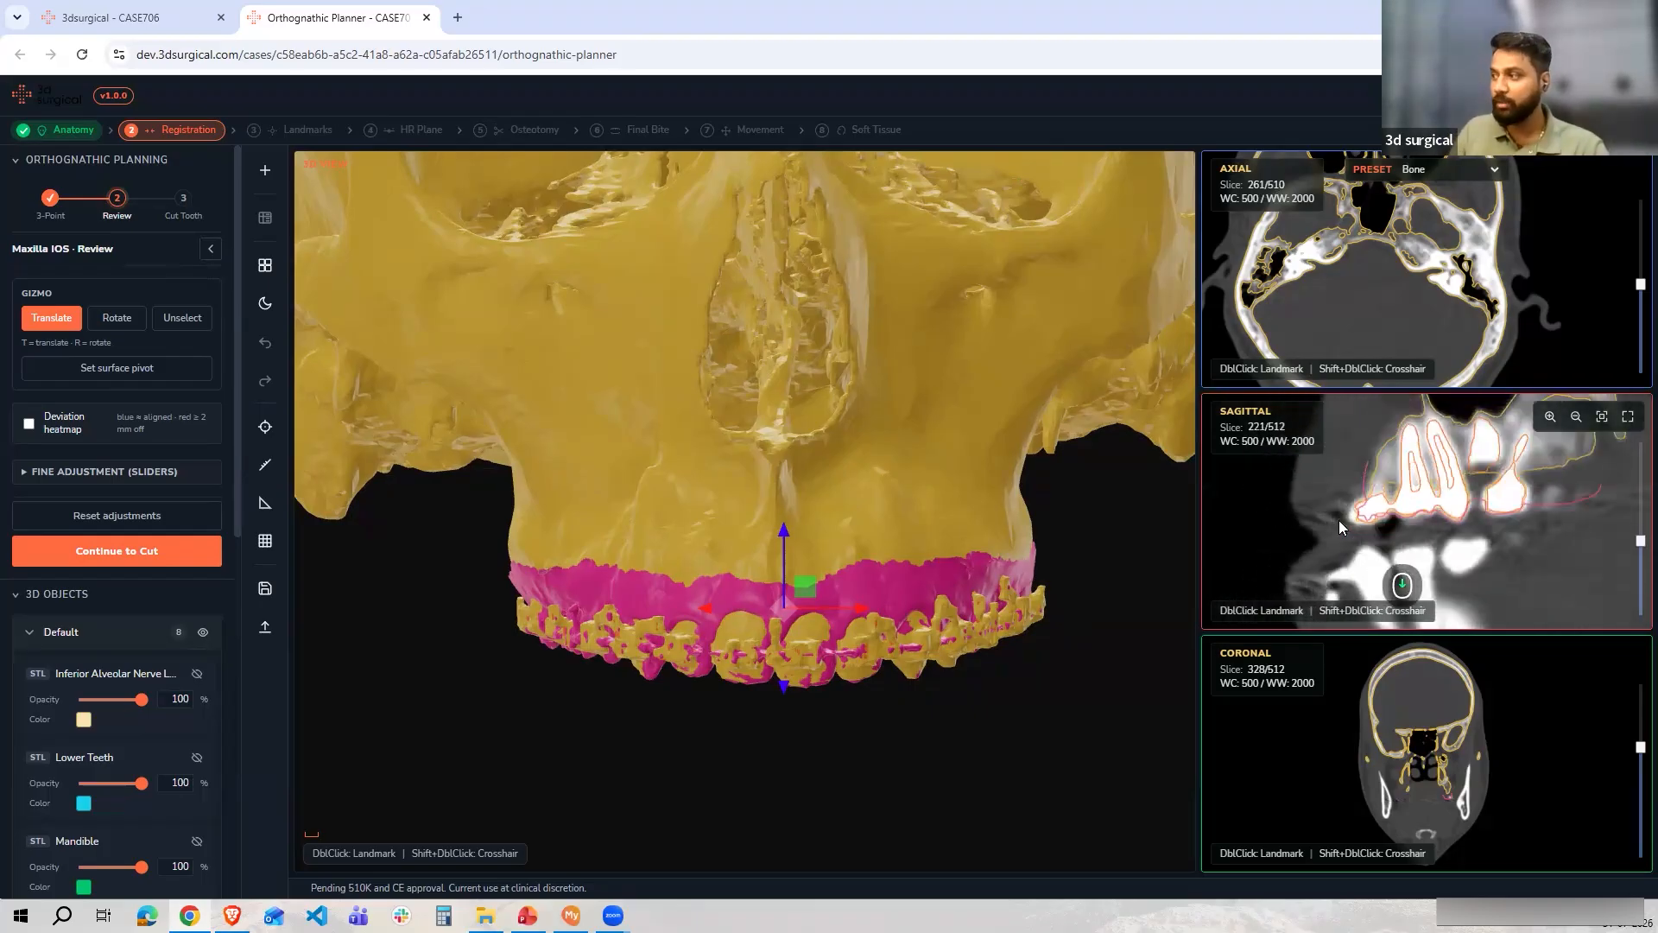
scroll(1339, 520, "up", 5)
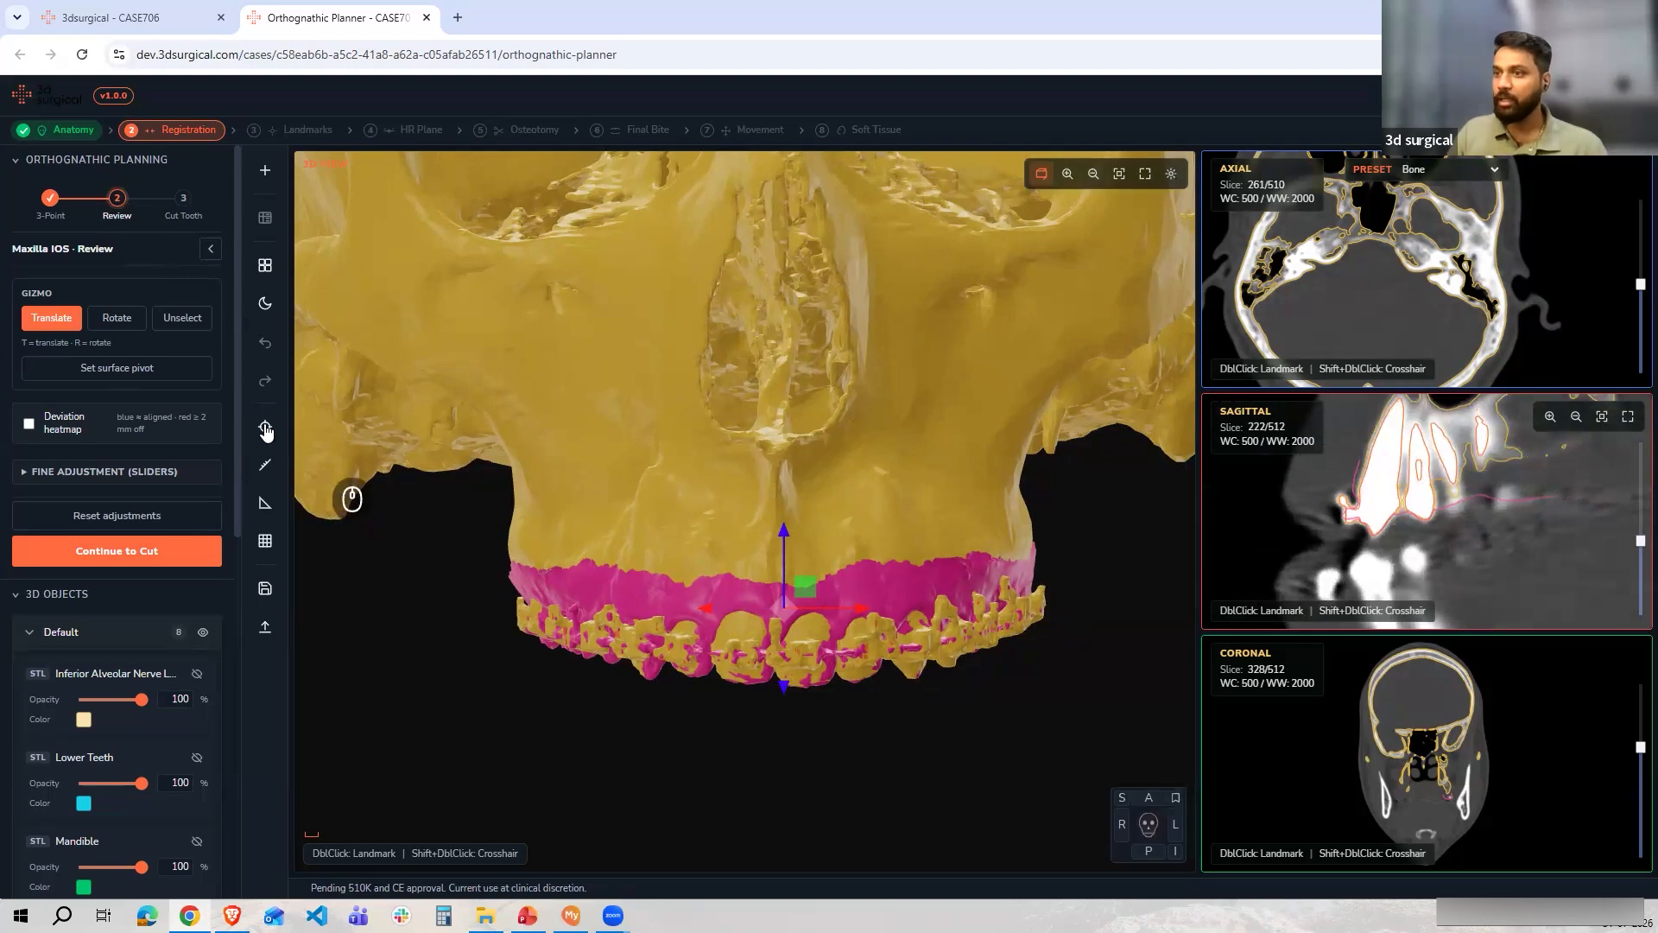
Set the crosshair on a right upper tooth and scroll through the coronal slices to check the scan's fit
left_click(266, 428)
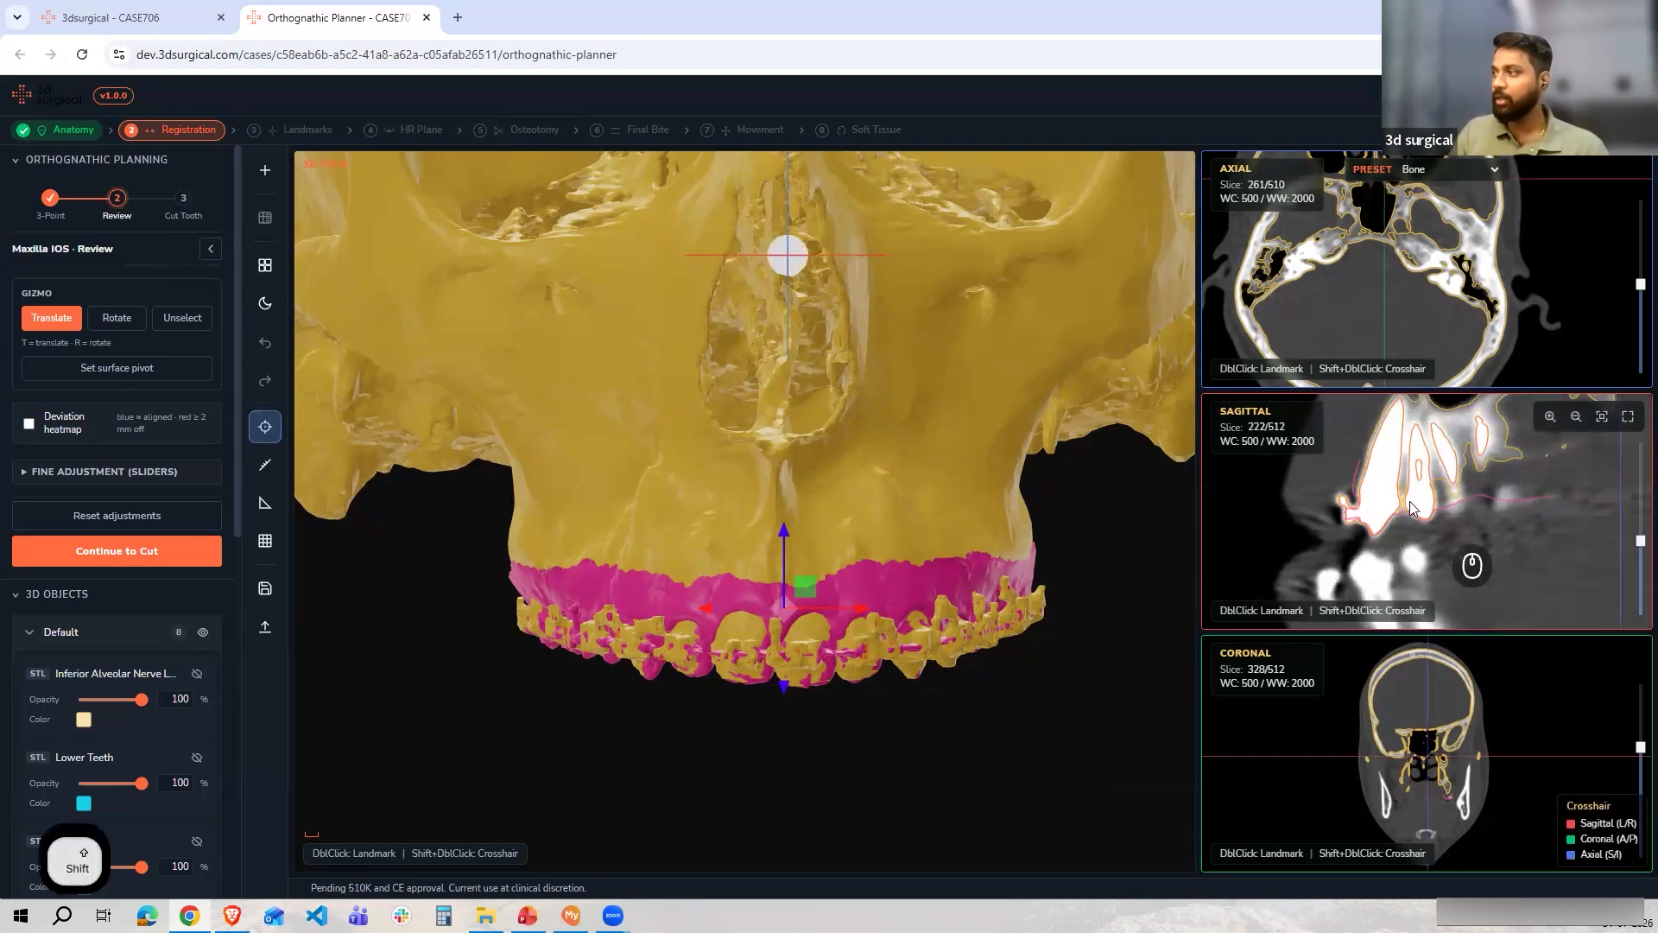
double_click(1469, 562, "shift")
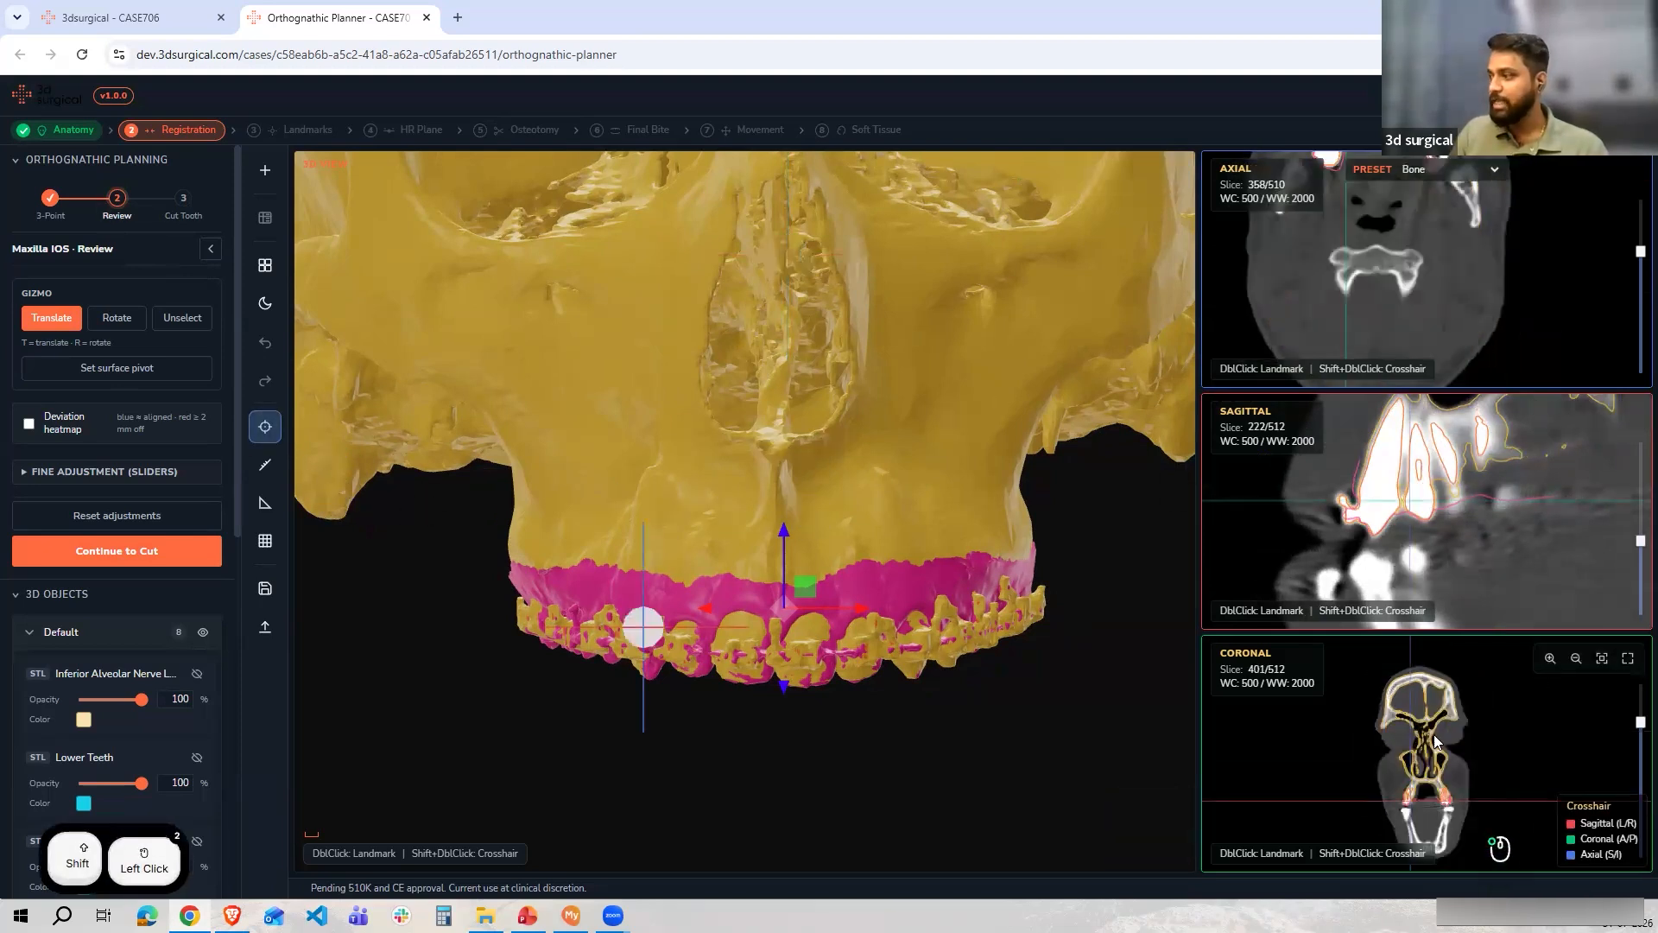
scroll(1432, 769, "up", 5)
scroll(1395, 734, "down", 4)
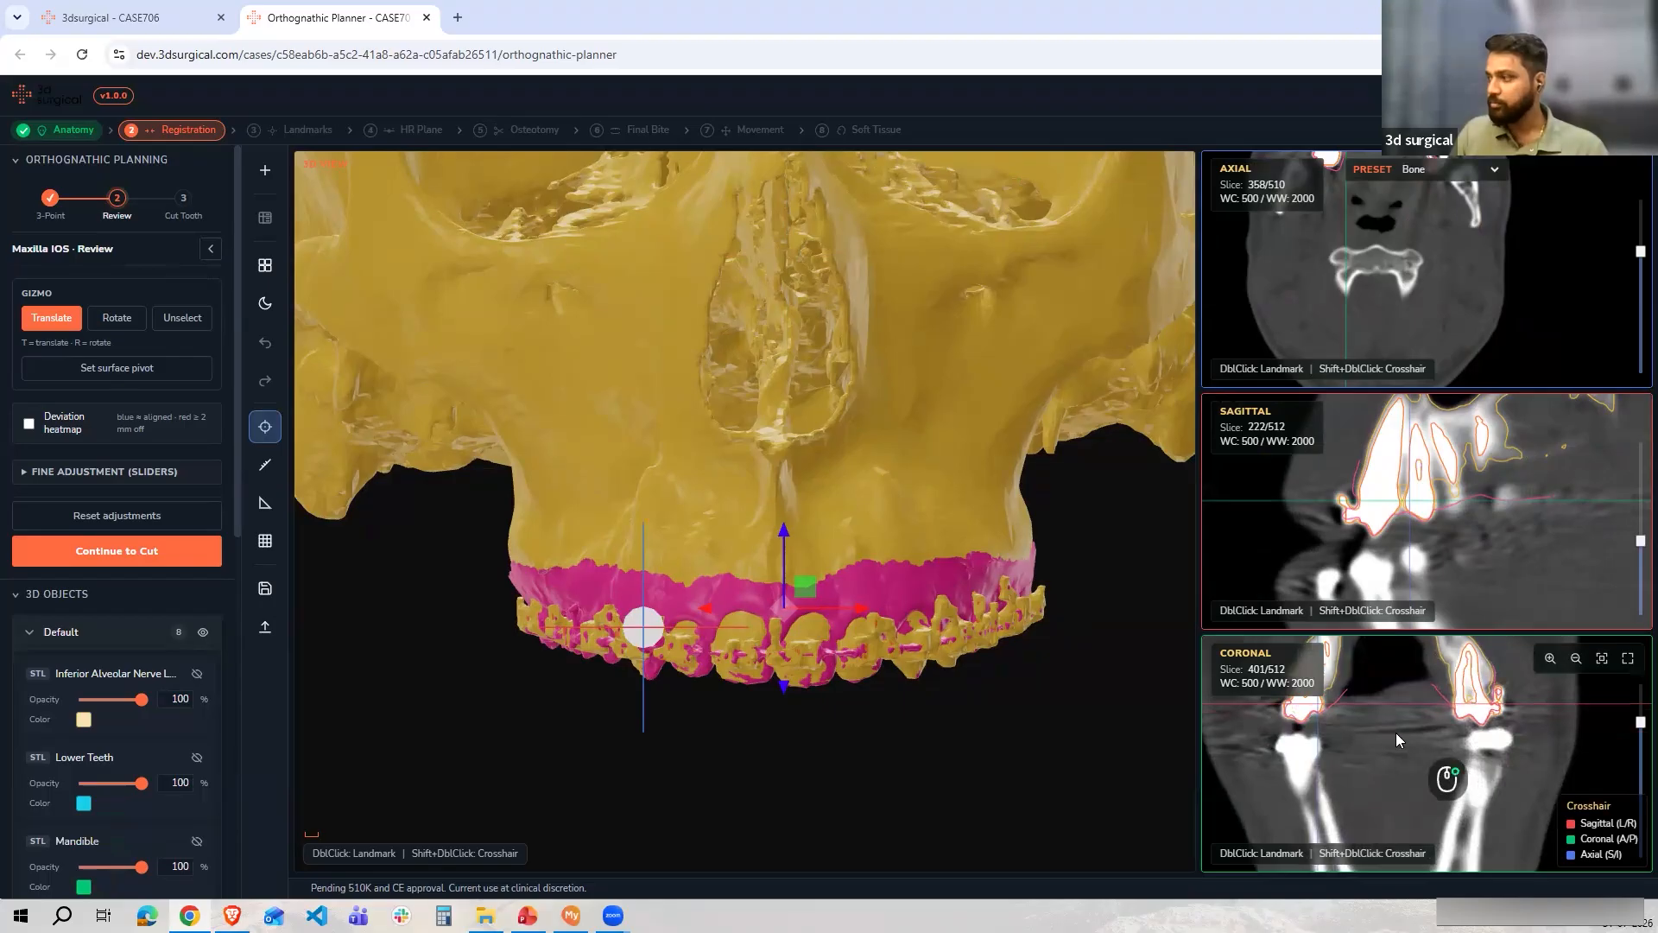
scroll(1395, 740, "up", 4)
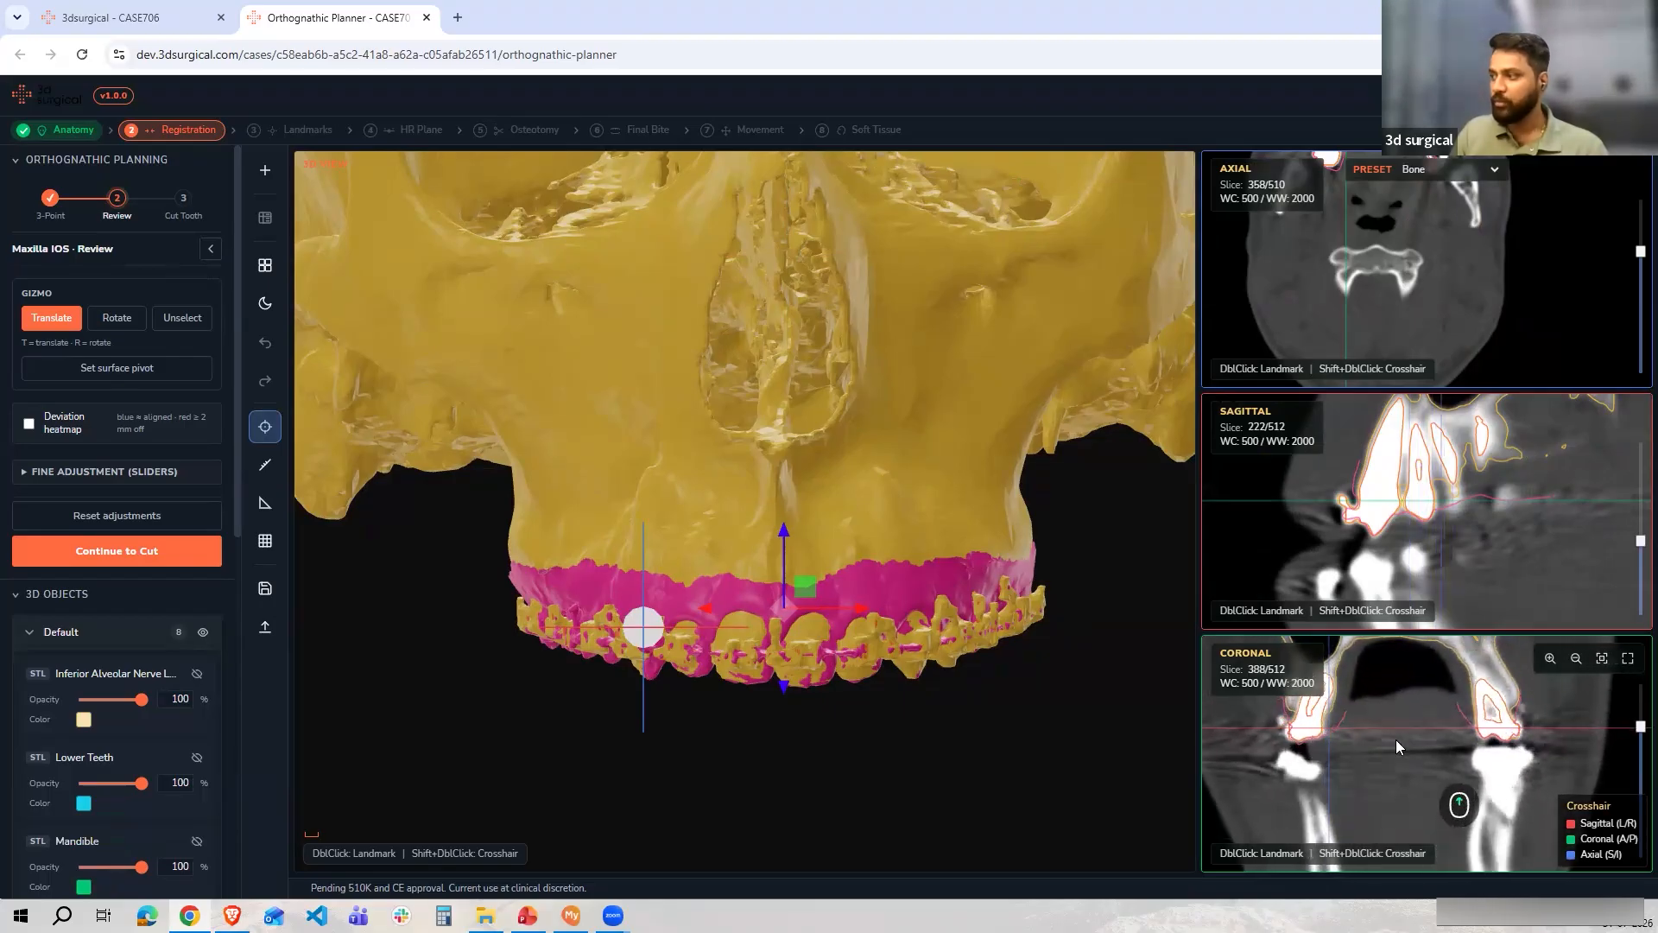
mouse_move(867, 682)
left_click_drag(858, 615, 855, 612)
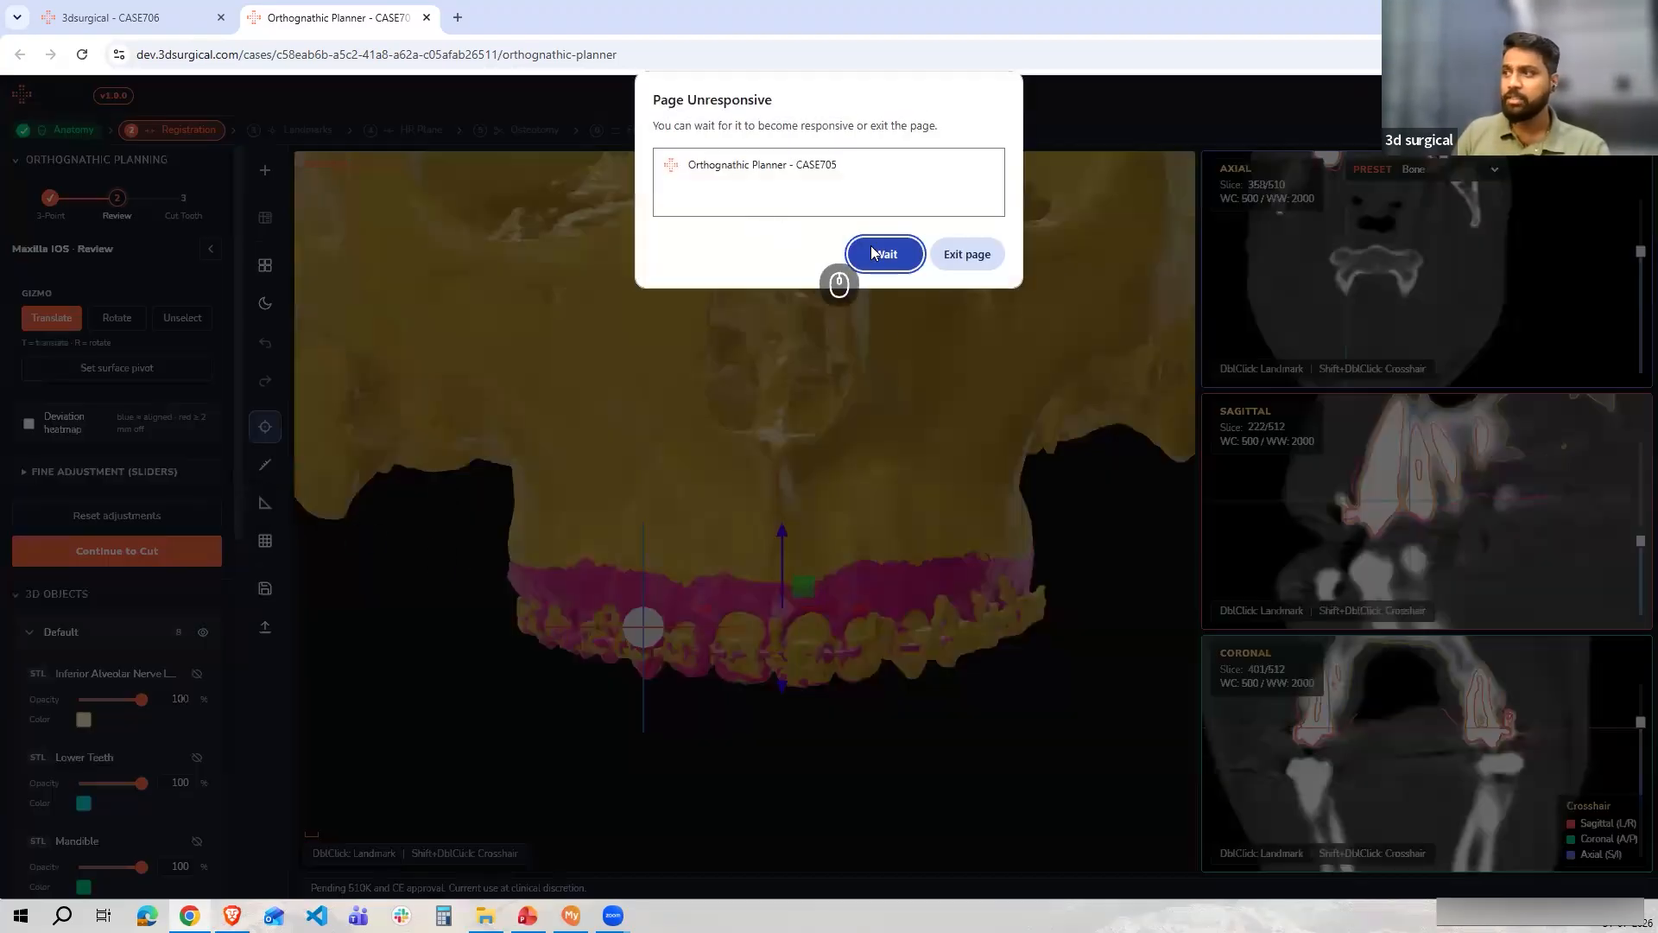
left_click(876, 252)
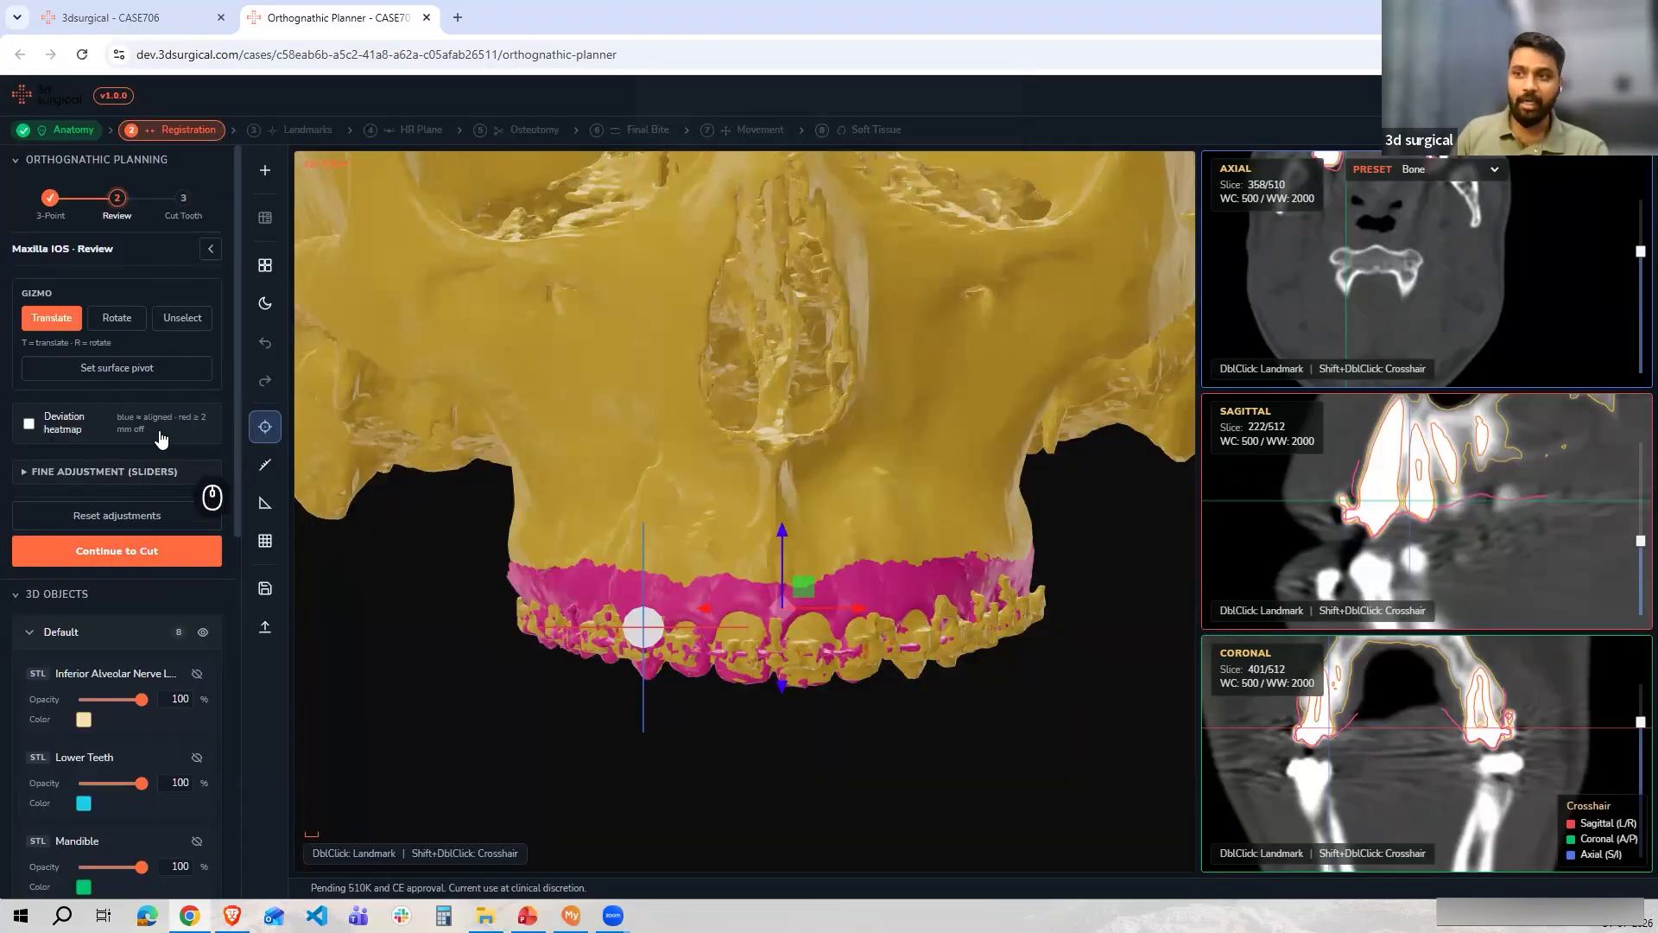
Enable the deviation heatmap and orbit the model to view the aligned dentition from below
left_click(197, 436)
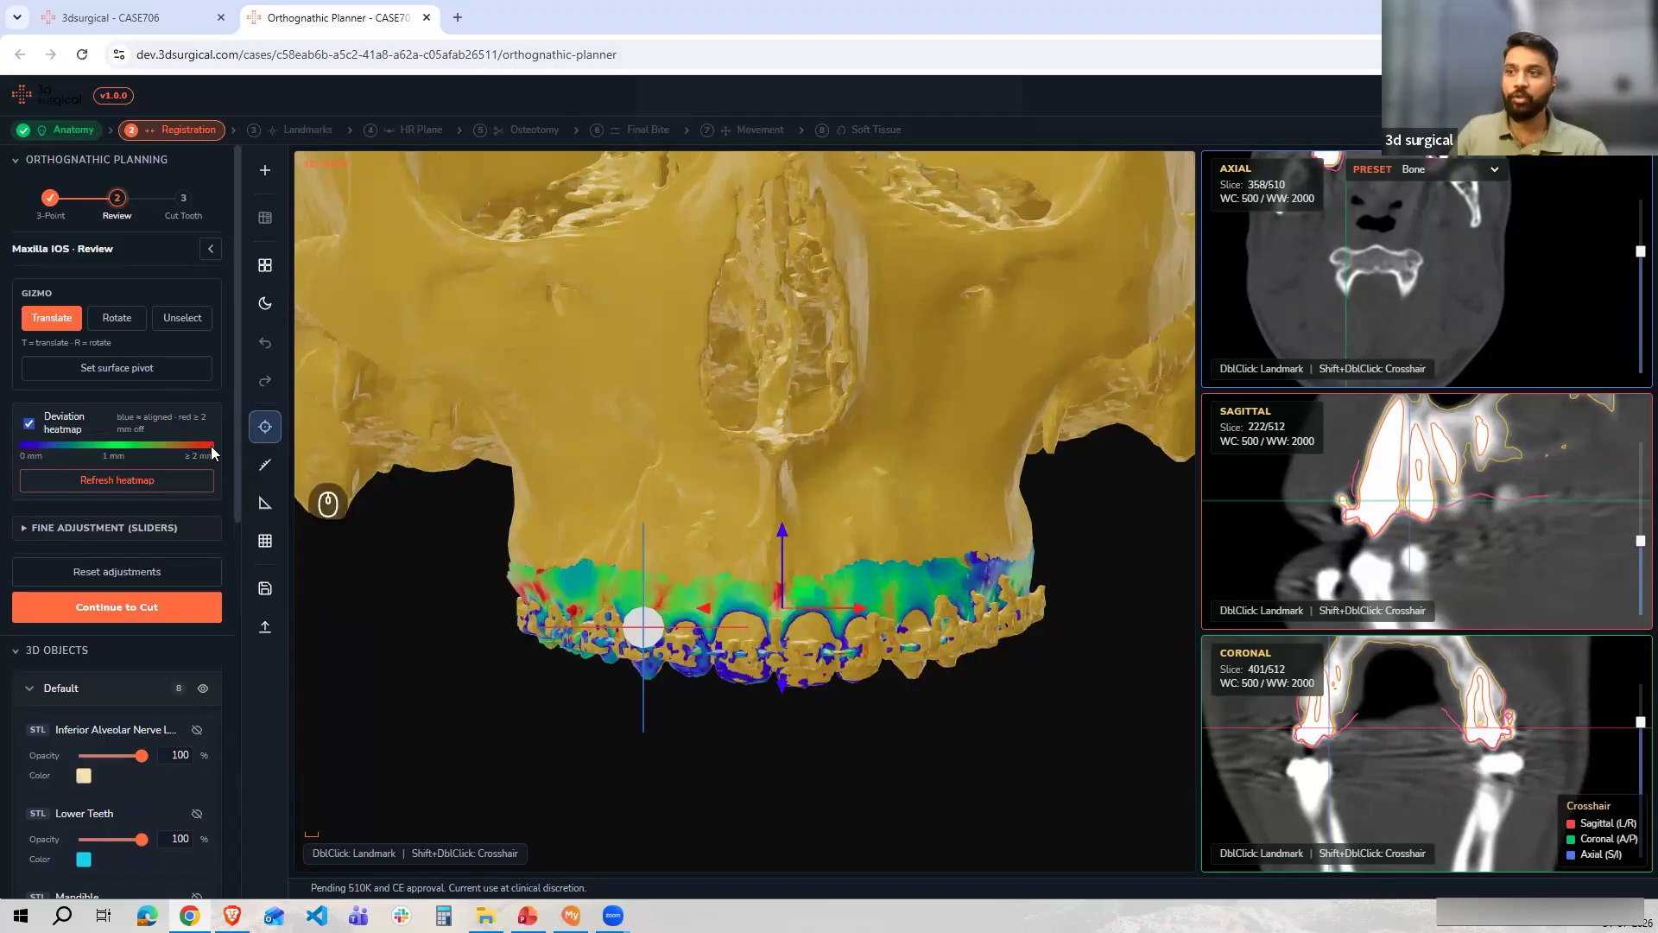
left_click_drag(442, 613, 186, 652)
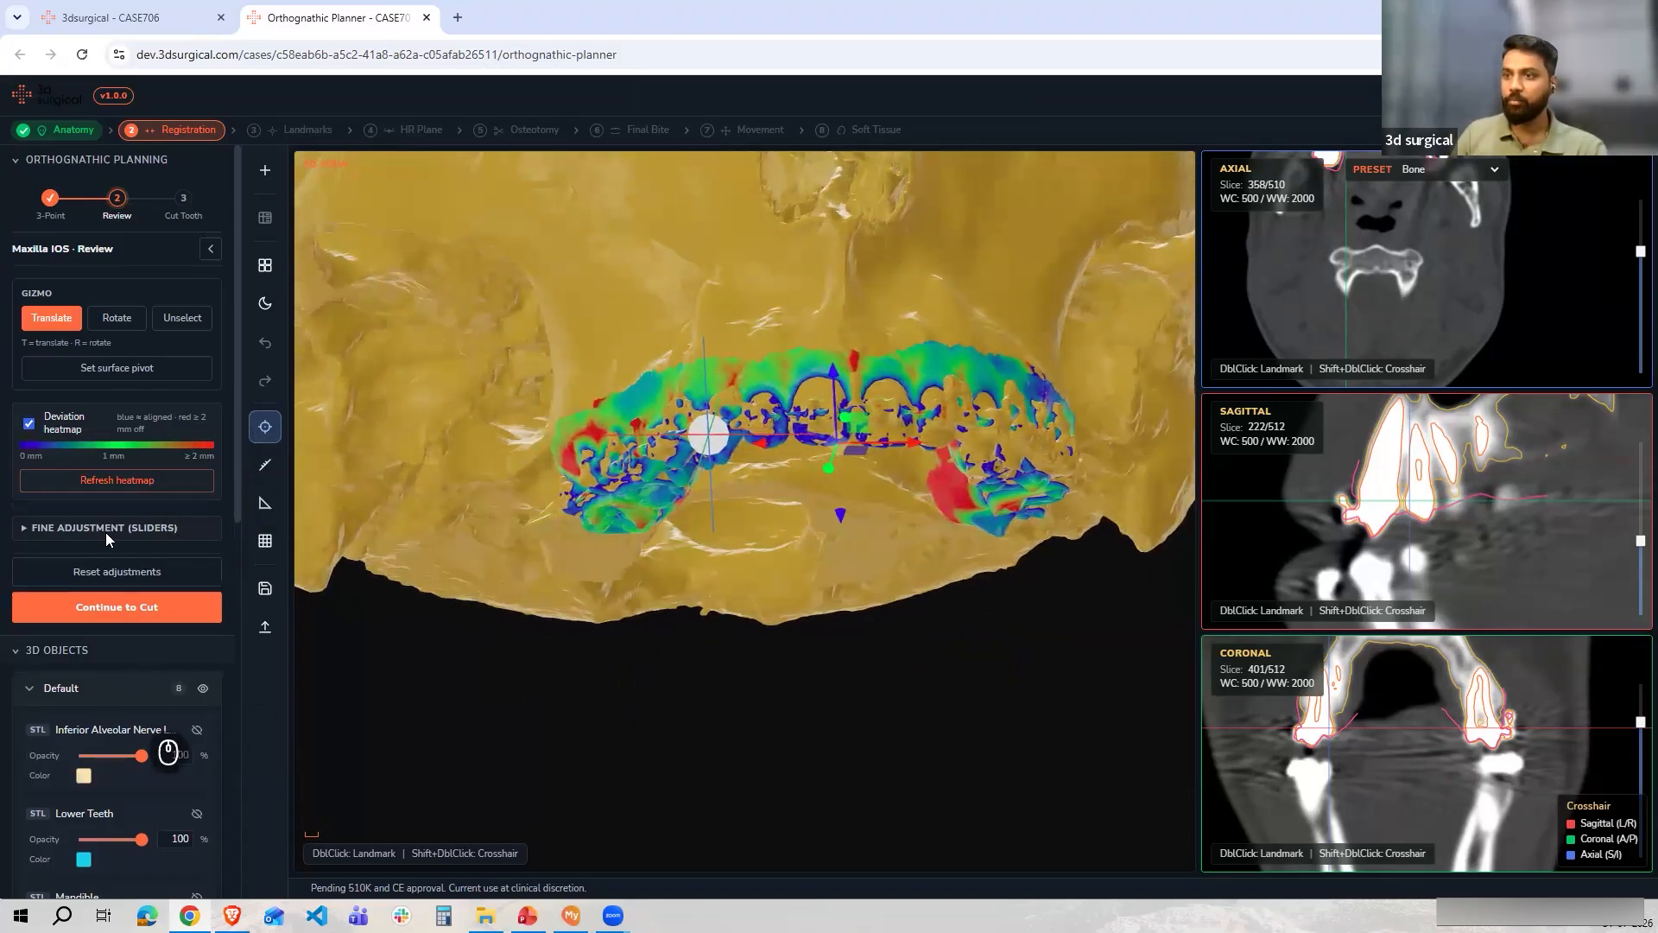
scroll(105, 531, "down", 2)
scroll(82, 466, "up", 2)
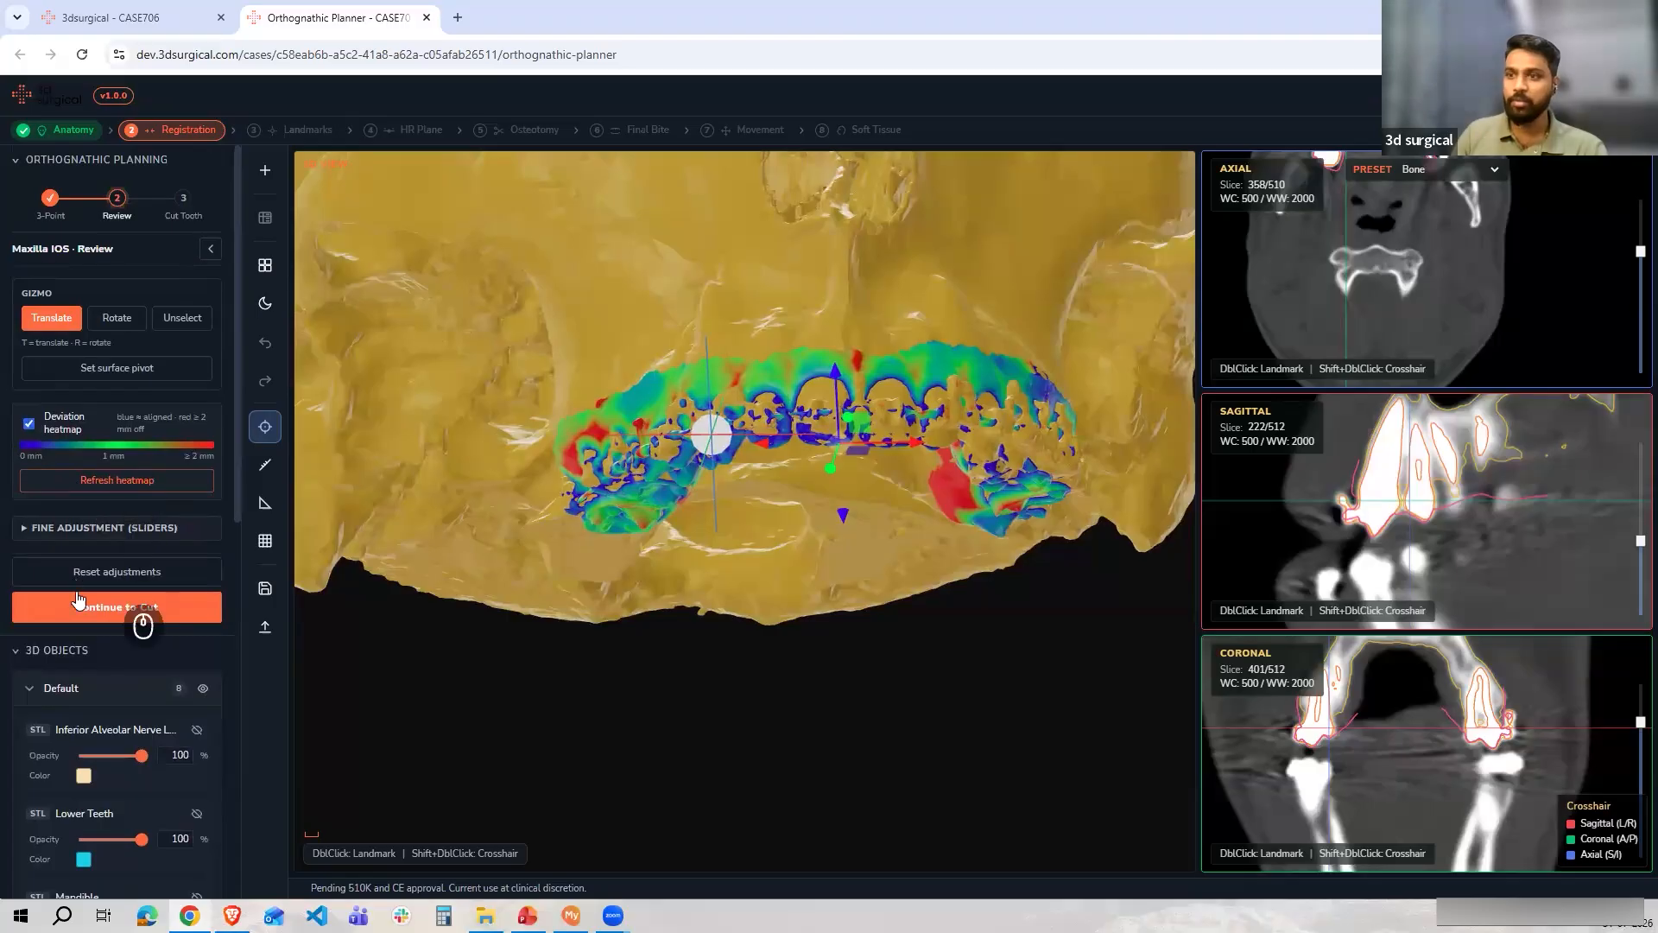
Set the Maxilla model's opacity to 52 and orbit back to a front view of the teeth
scroll(104, 639, "down", 10)
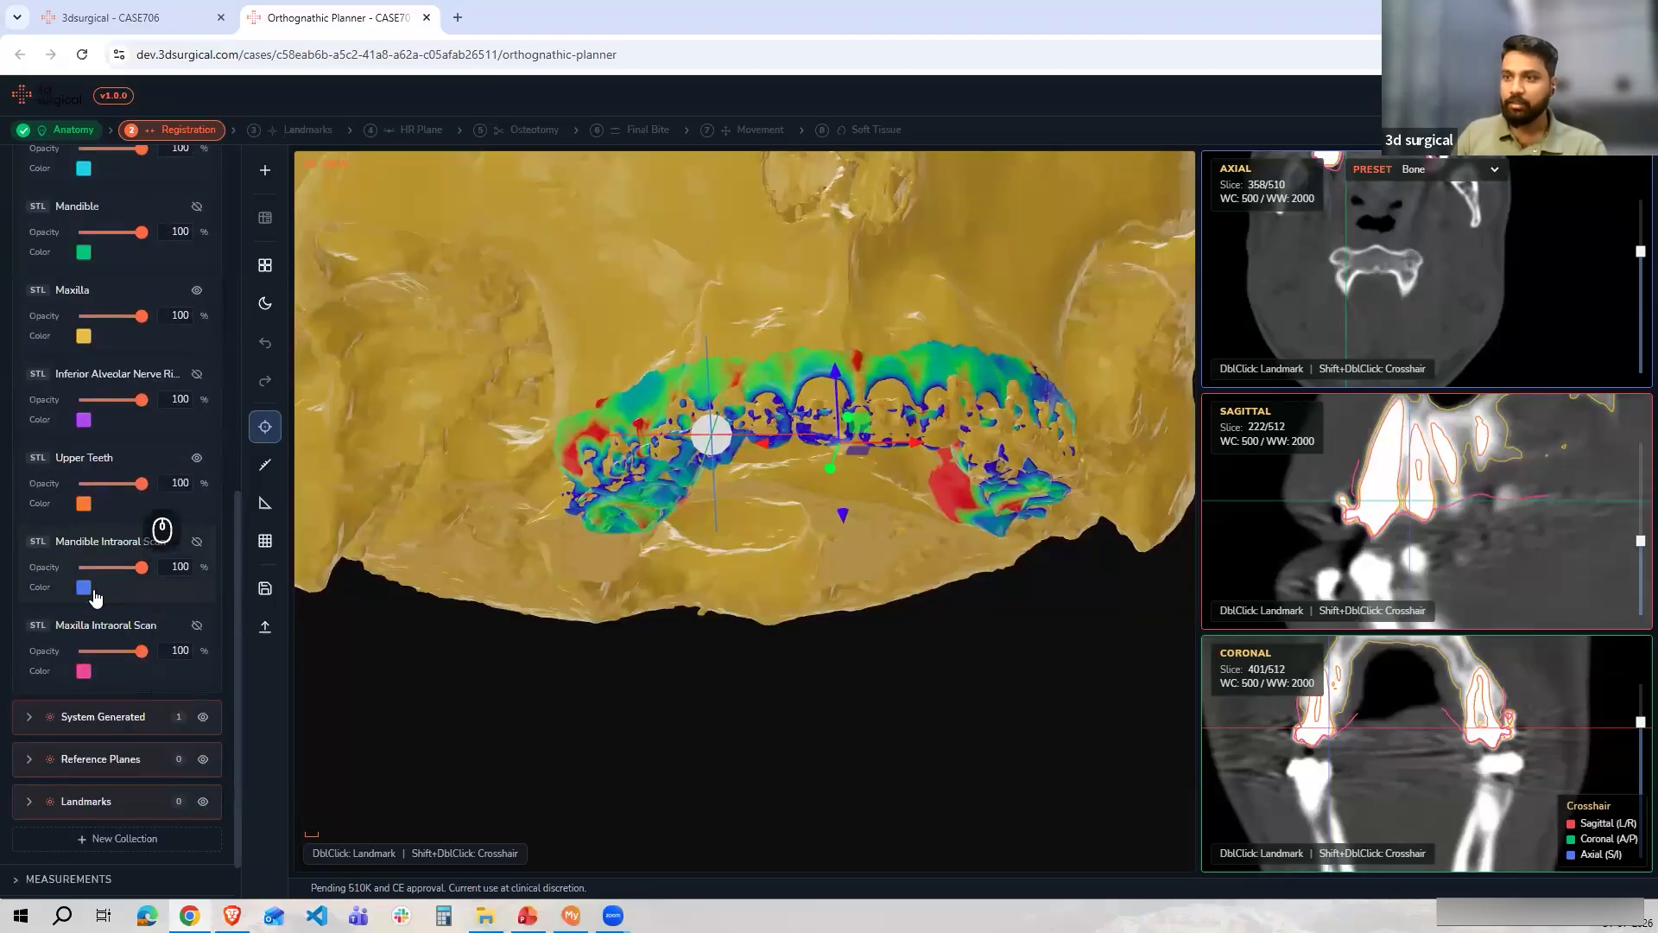
scroll(86, 524, "up", 2)
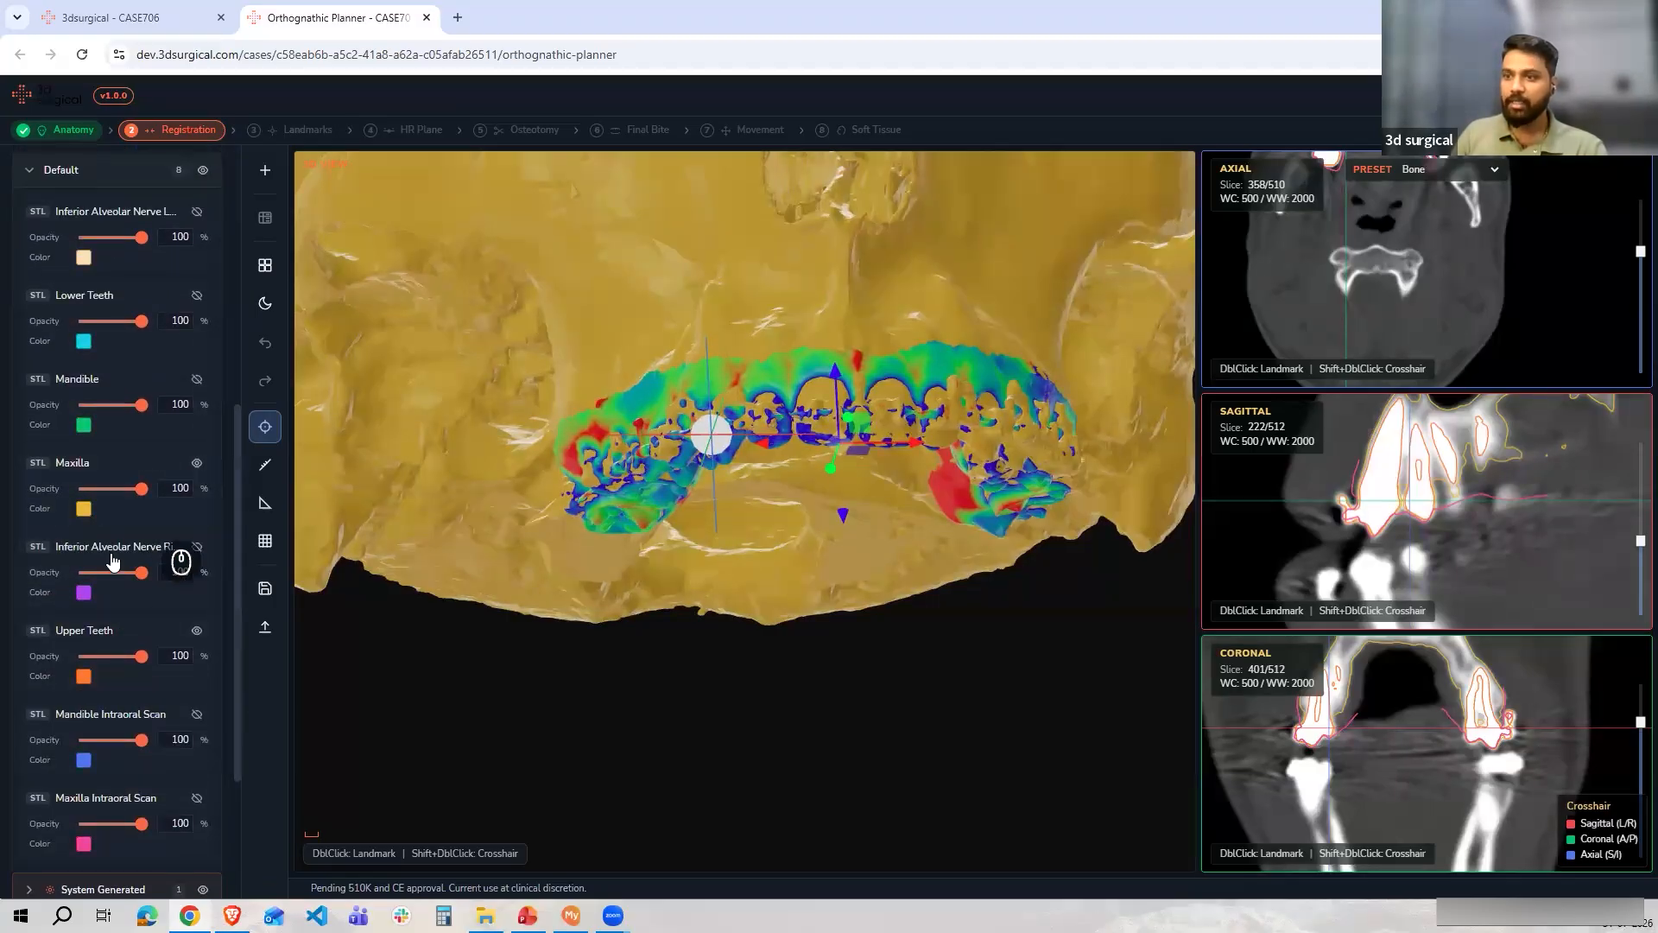
left_click(111, 490)
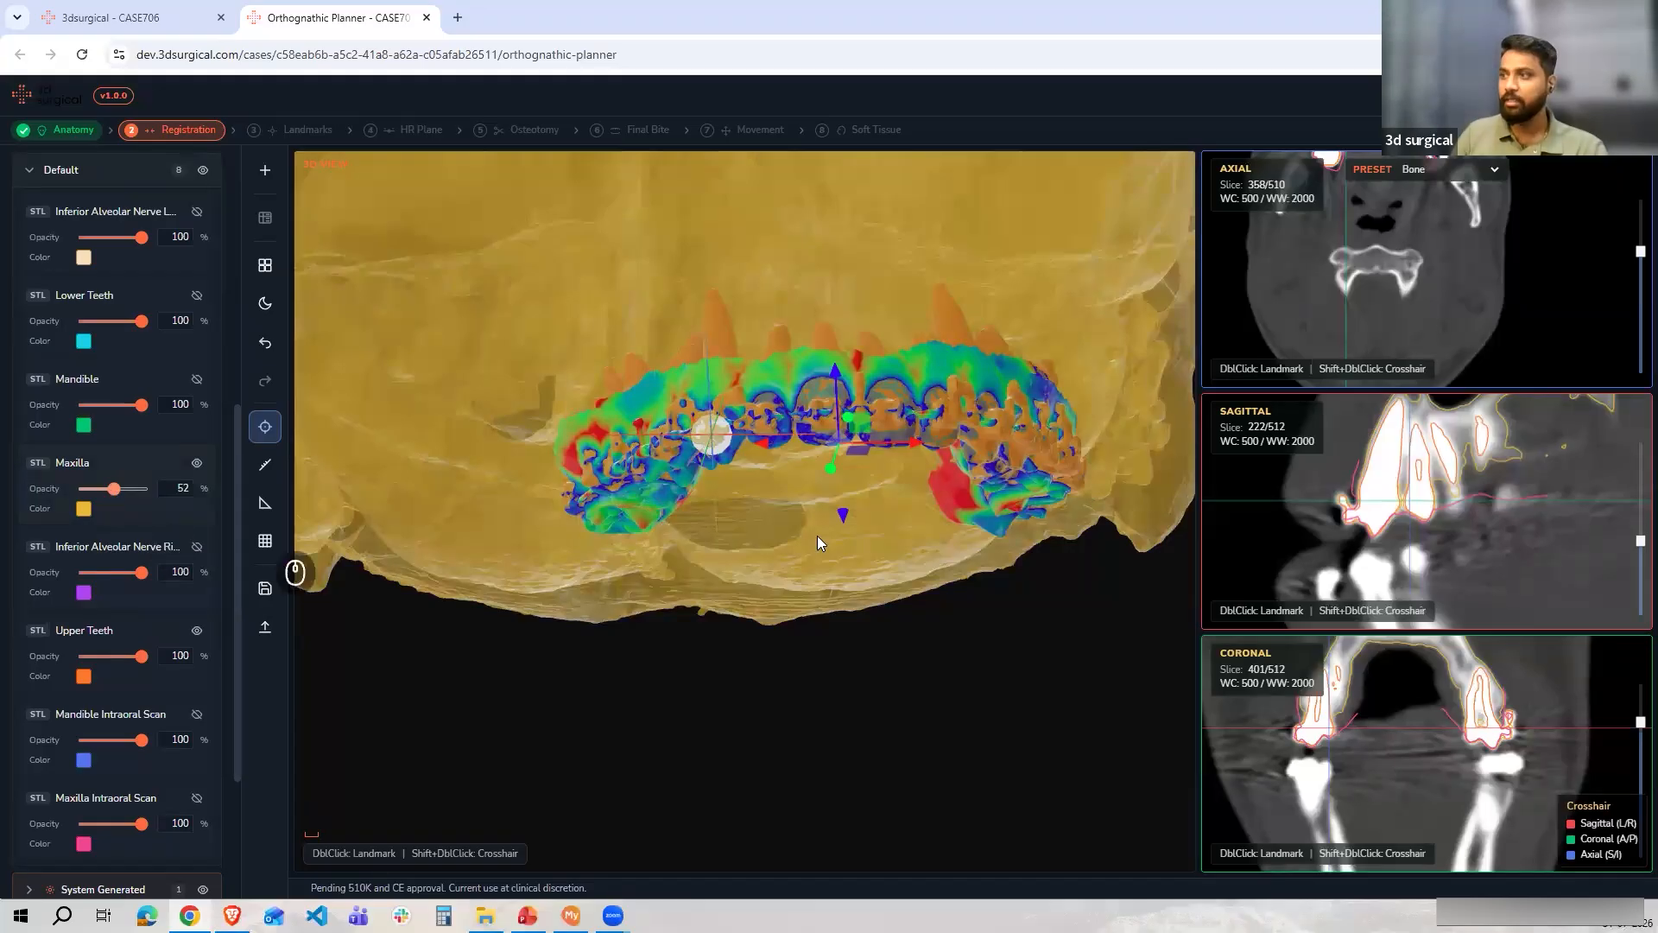
left_click_drag(838, 629, 874, 643)
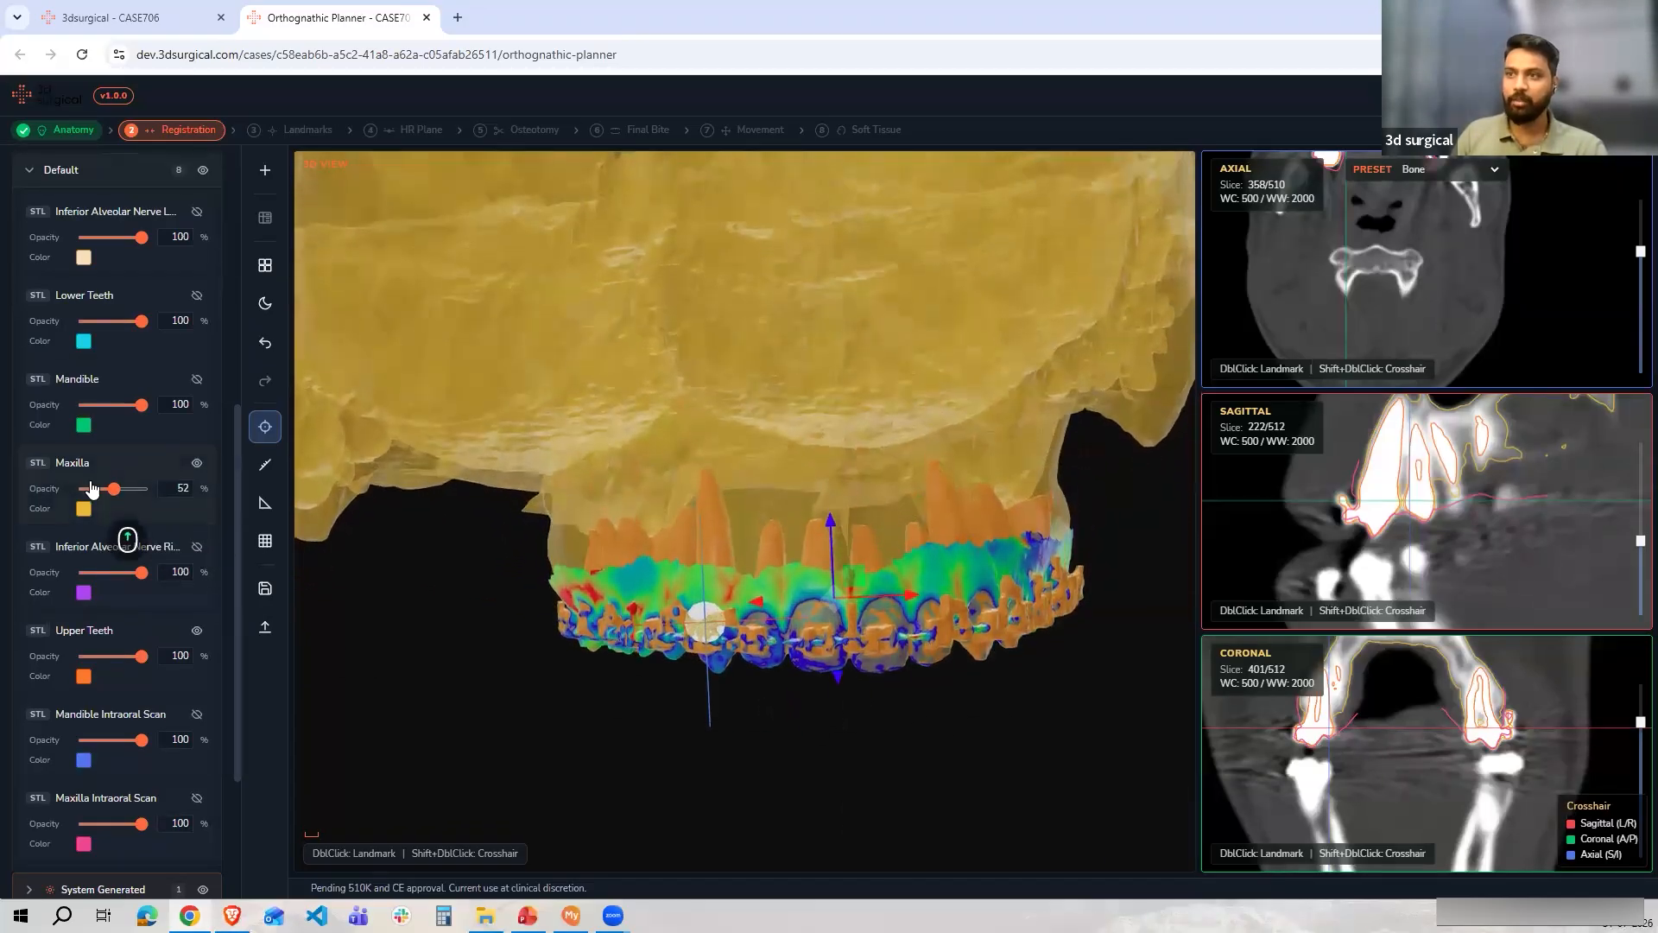
scroll(102, 428, "up", 4)
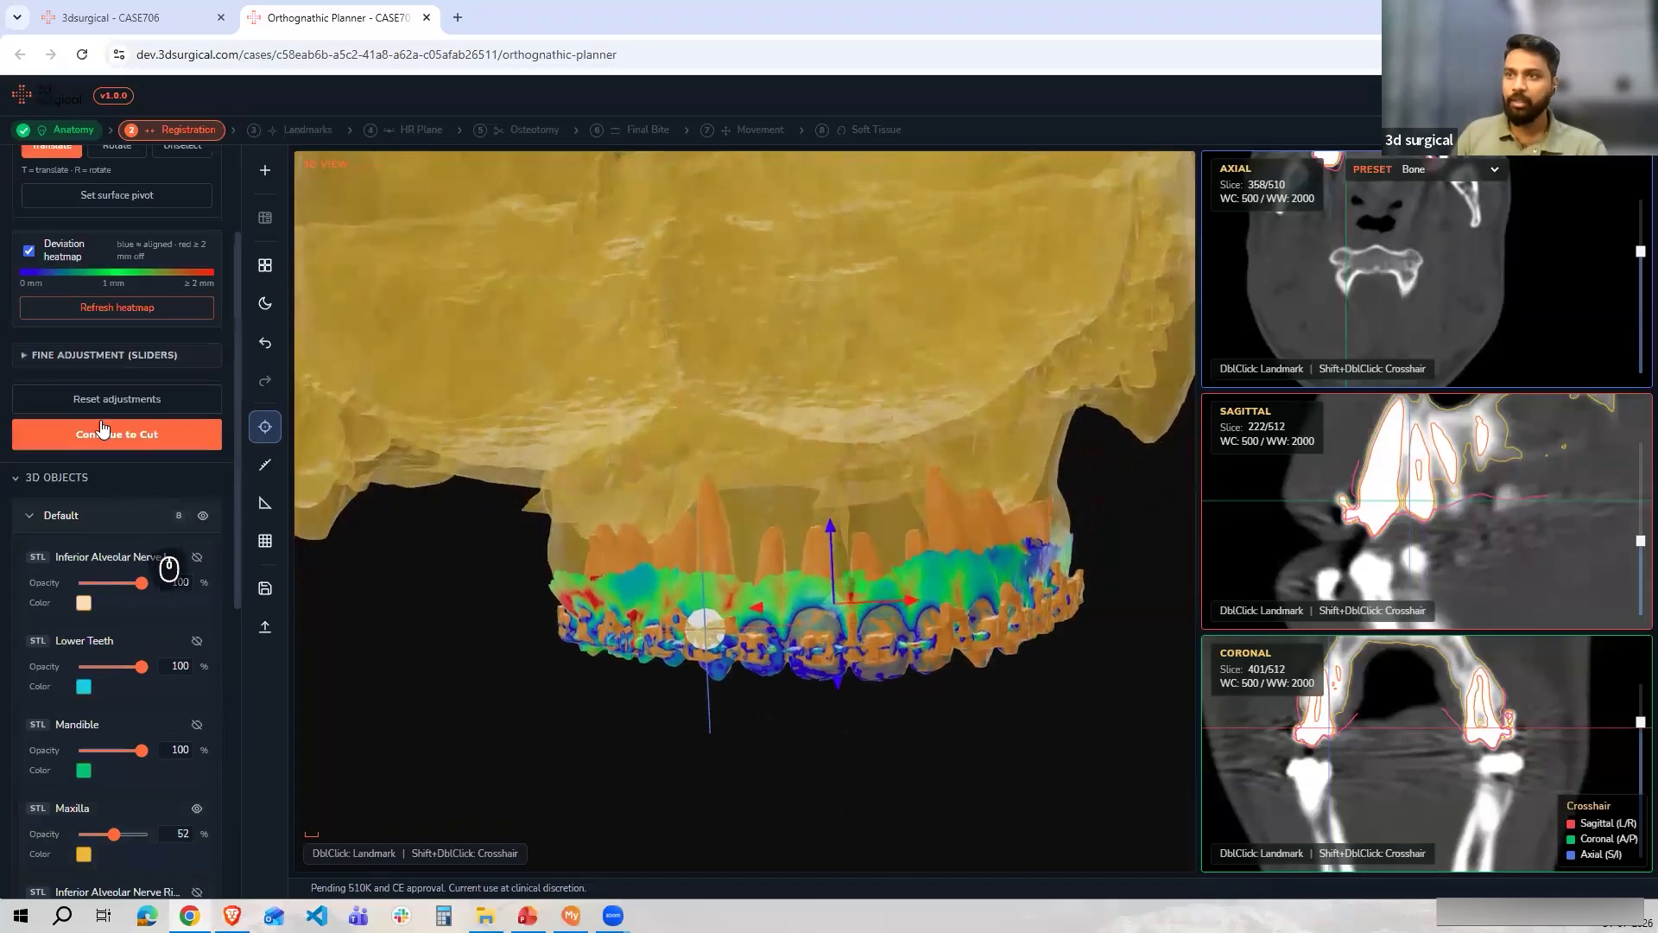
Turn off the deviation heatmap, set the Maxilla model's opacity back to 100, and collapse the Default object collection
left_click(29, 251)
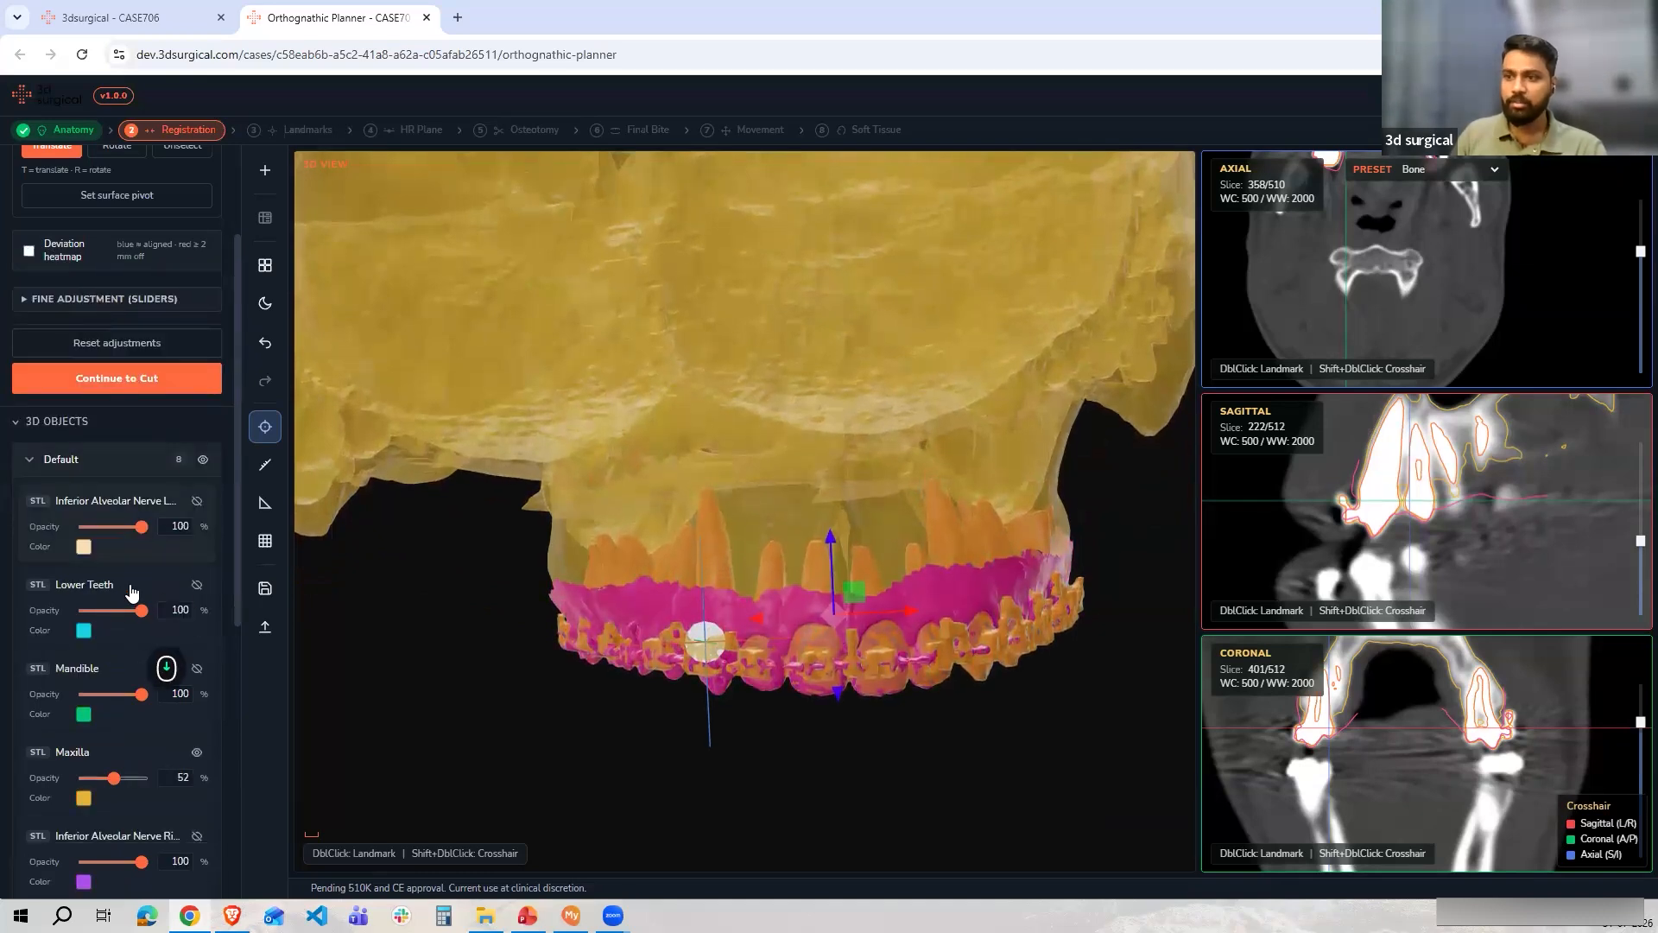
scroll(115, 620, "down", 5)
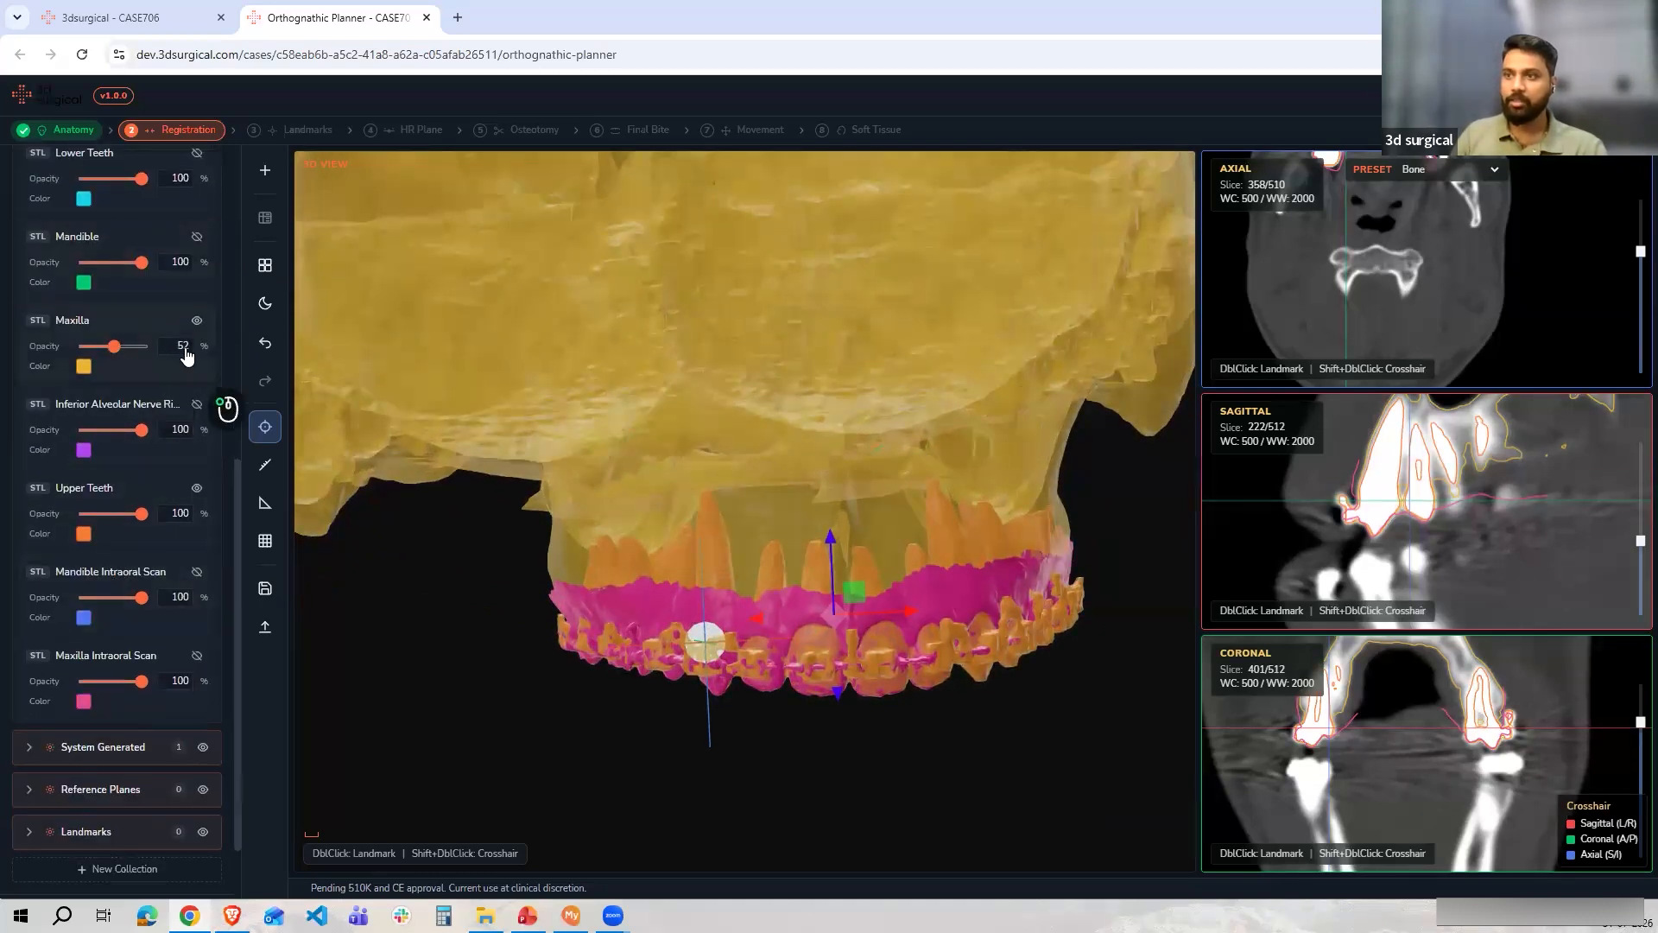
left_click_drag(113, 346, 143, 346)
scroll(142, 432, "up", 7)
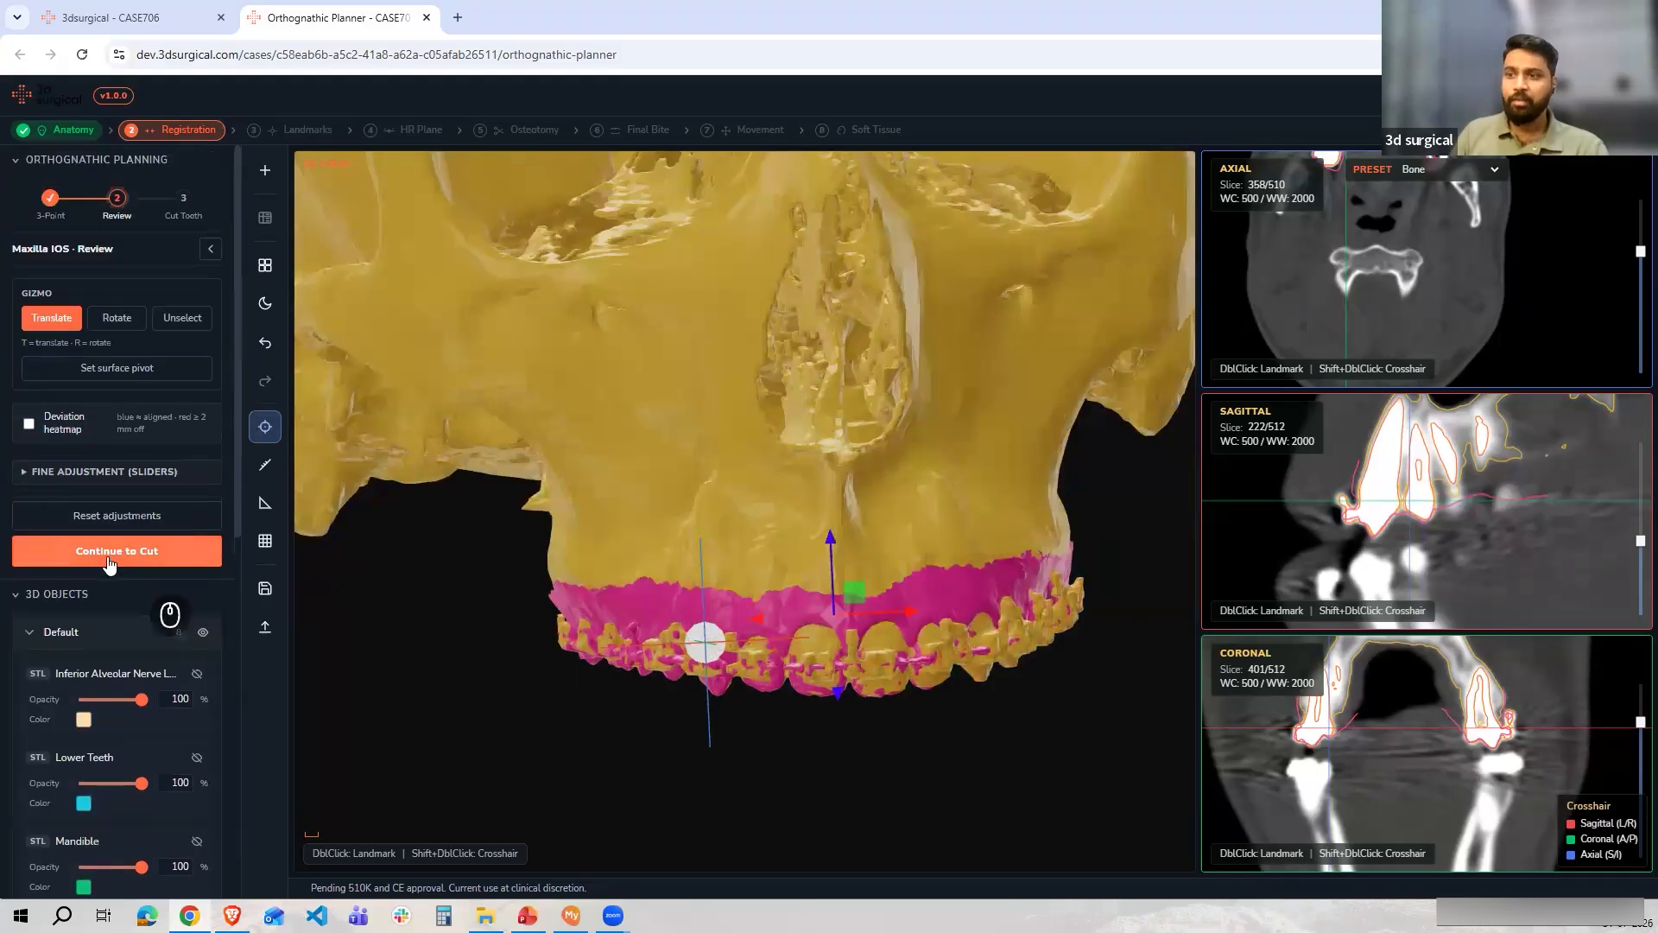
scroll(115, 584, "down", 5)
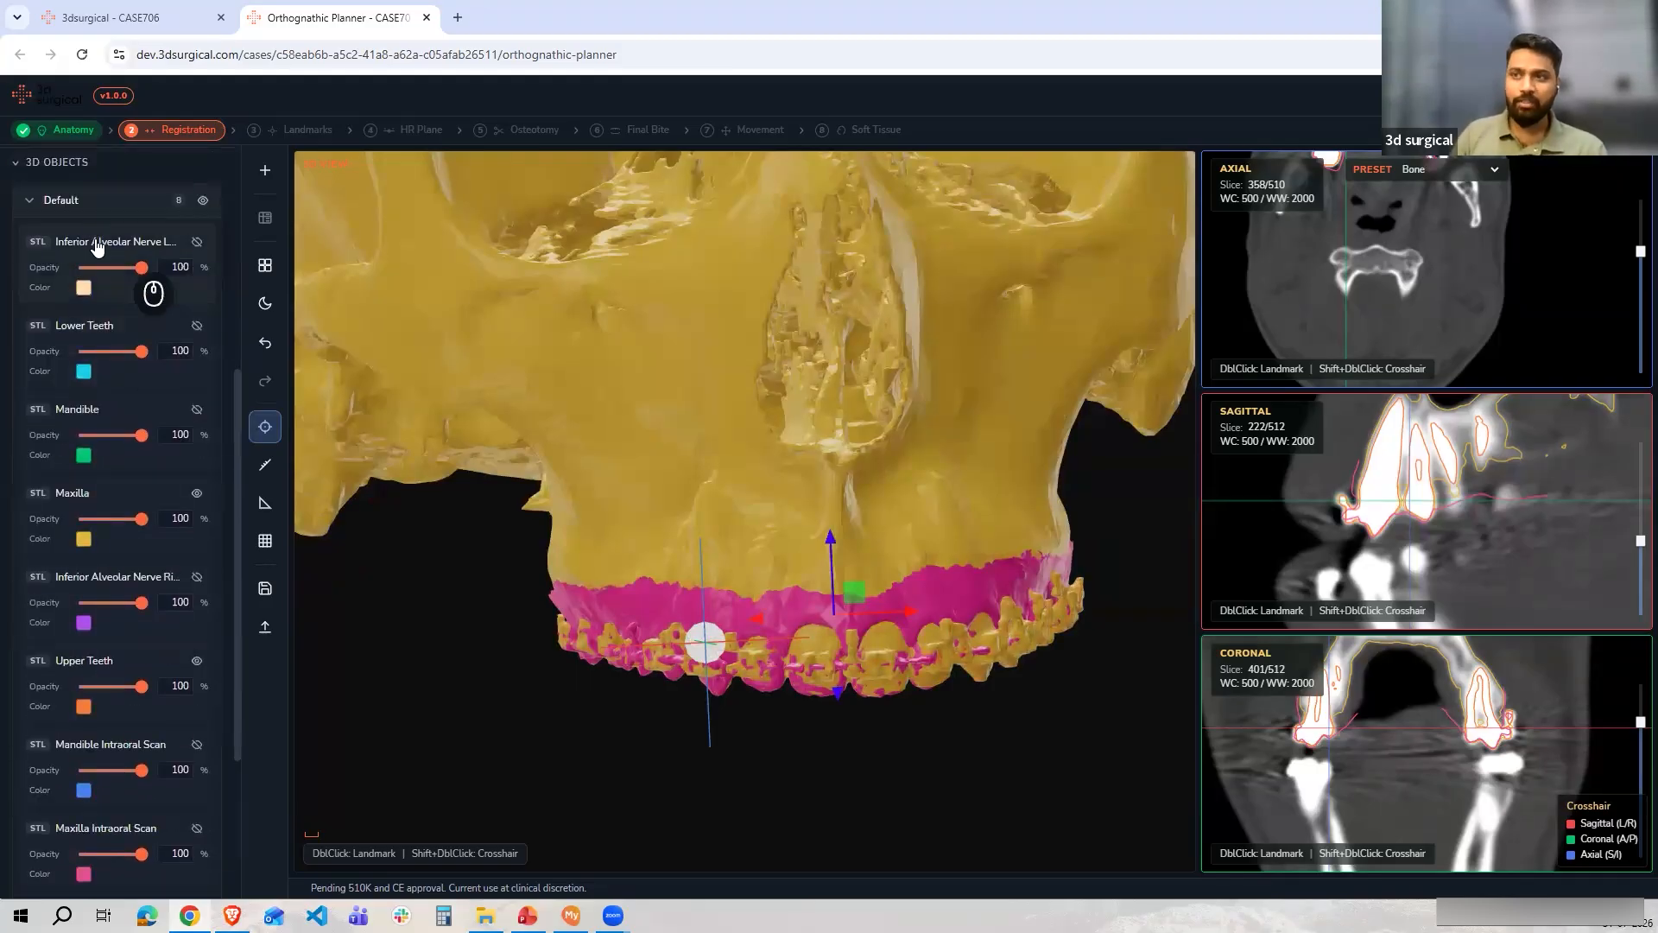
left_click(30, 201)
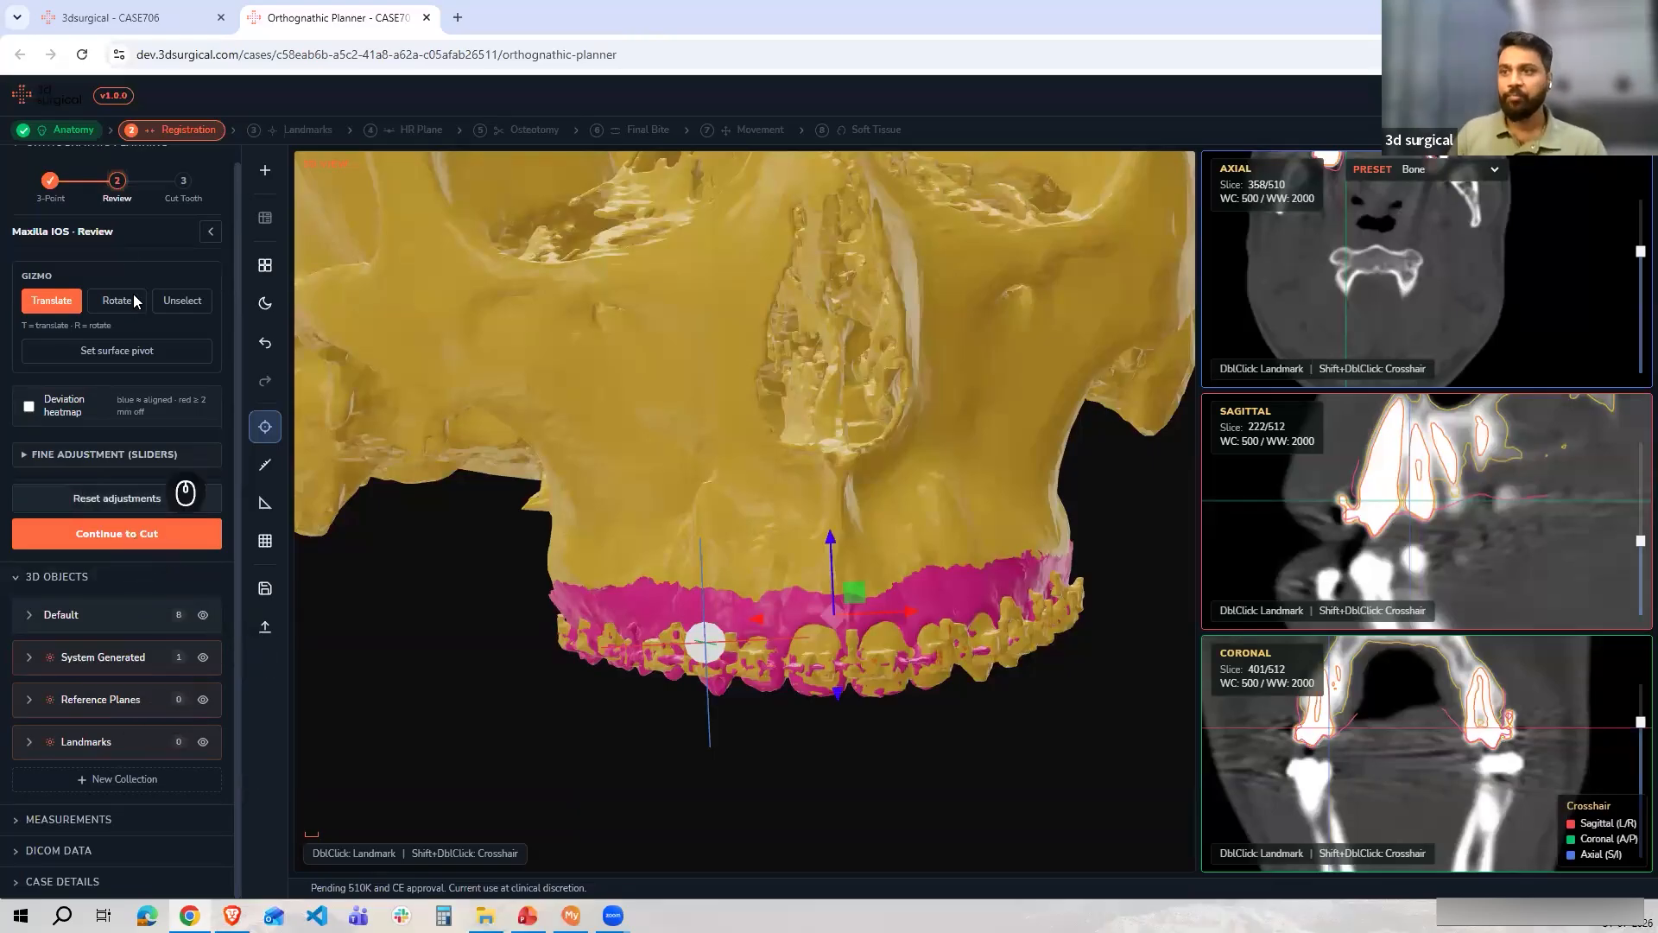
Continue to the cut step and run auto-detection of the cut curve for the Maxilla arch
left_click(114, 533)
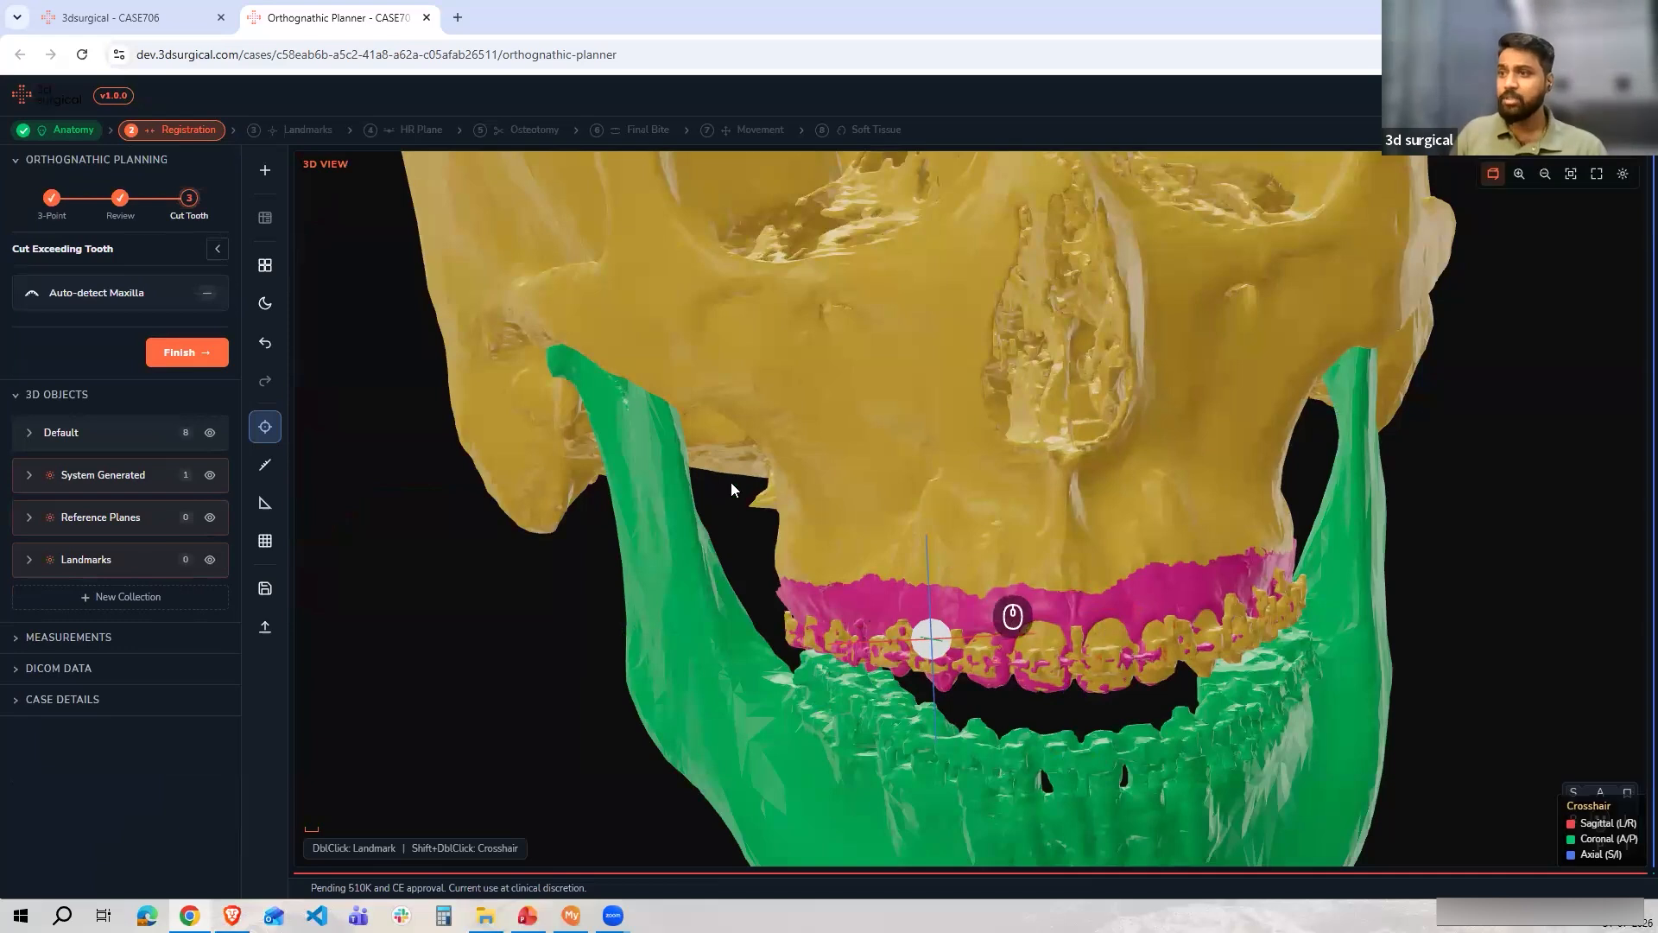
left_click_drag(1038, 544, 509, 508)
scroll(508, 508, "up", 5)
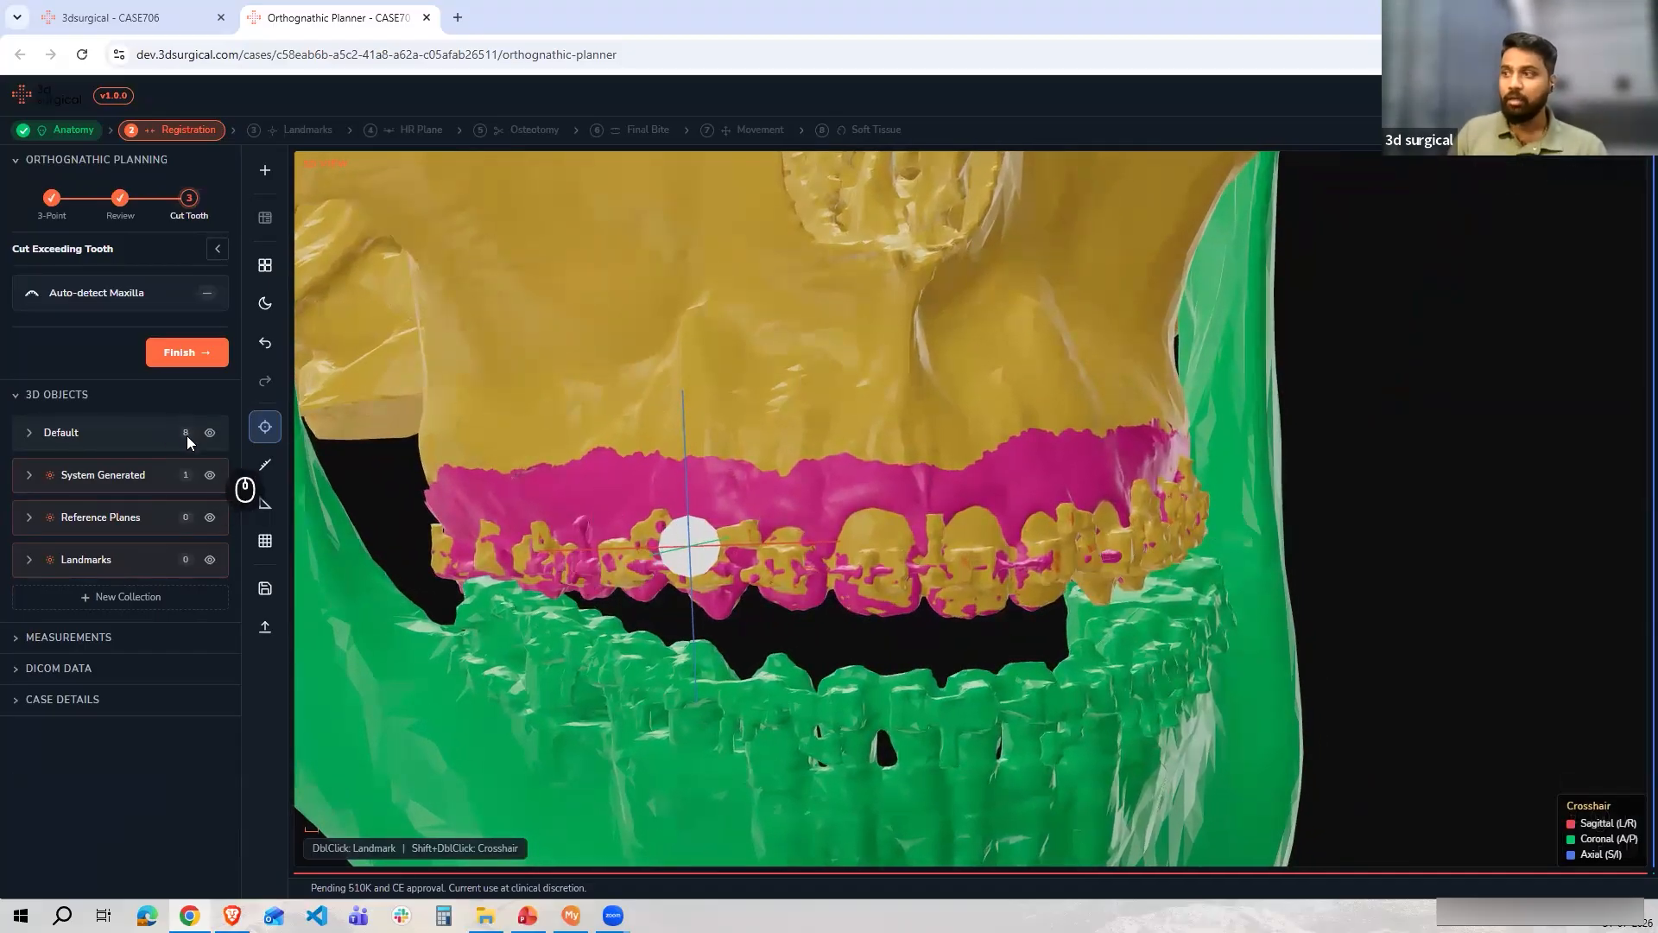
left_click(90, 300)
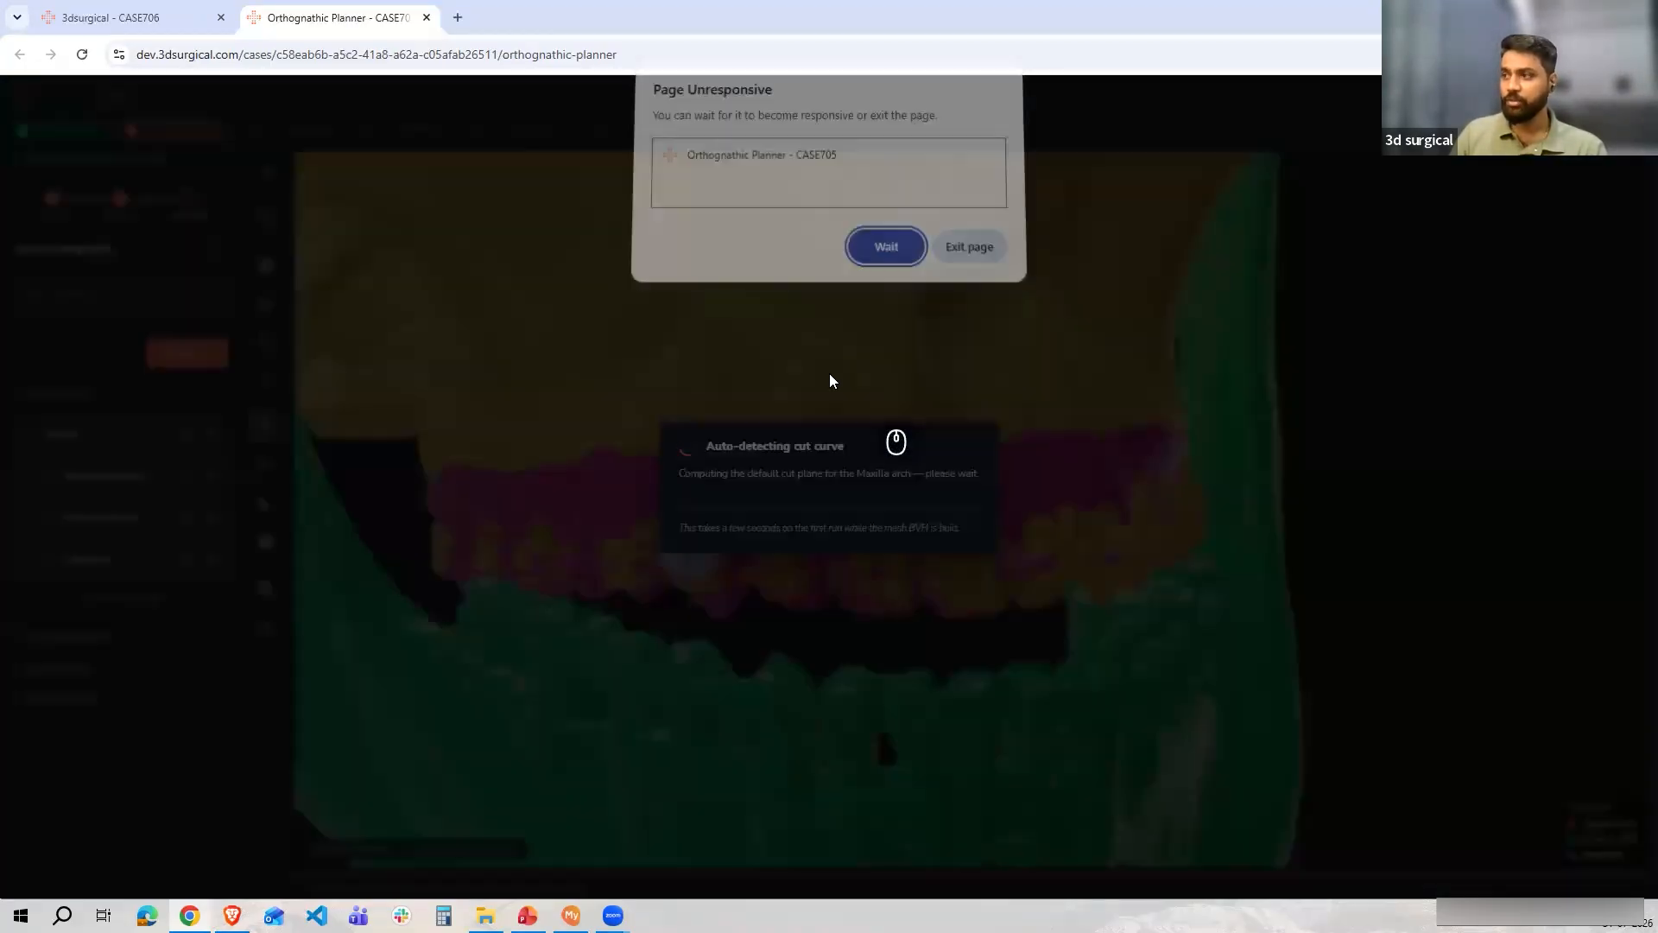
left_click(884, 251)
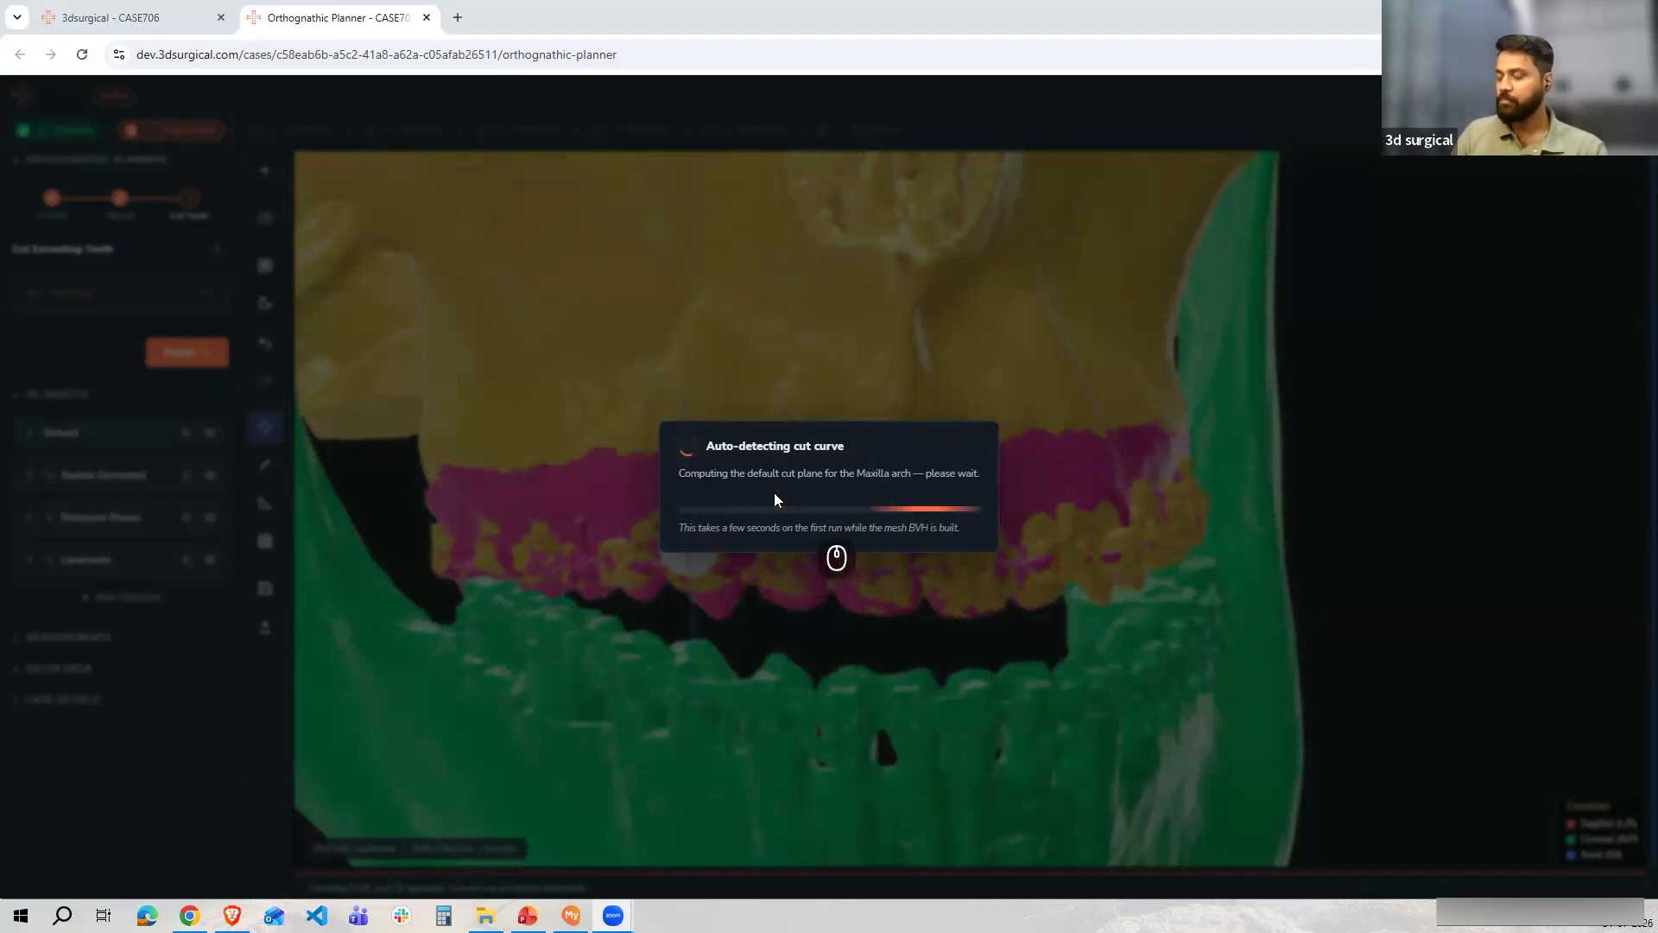
scroll(1127, 461, "down", 1)
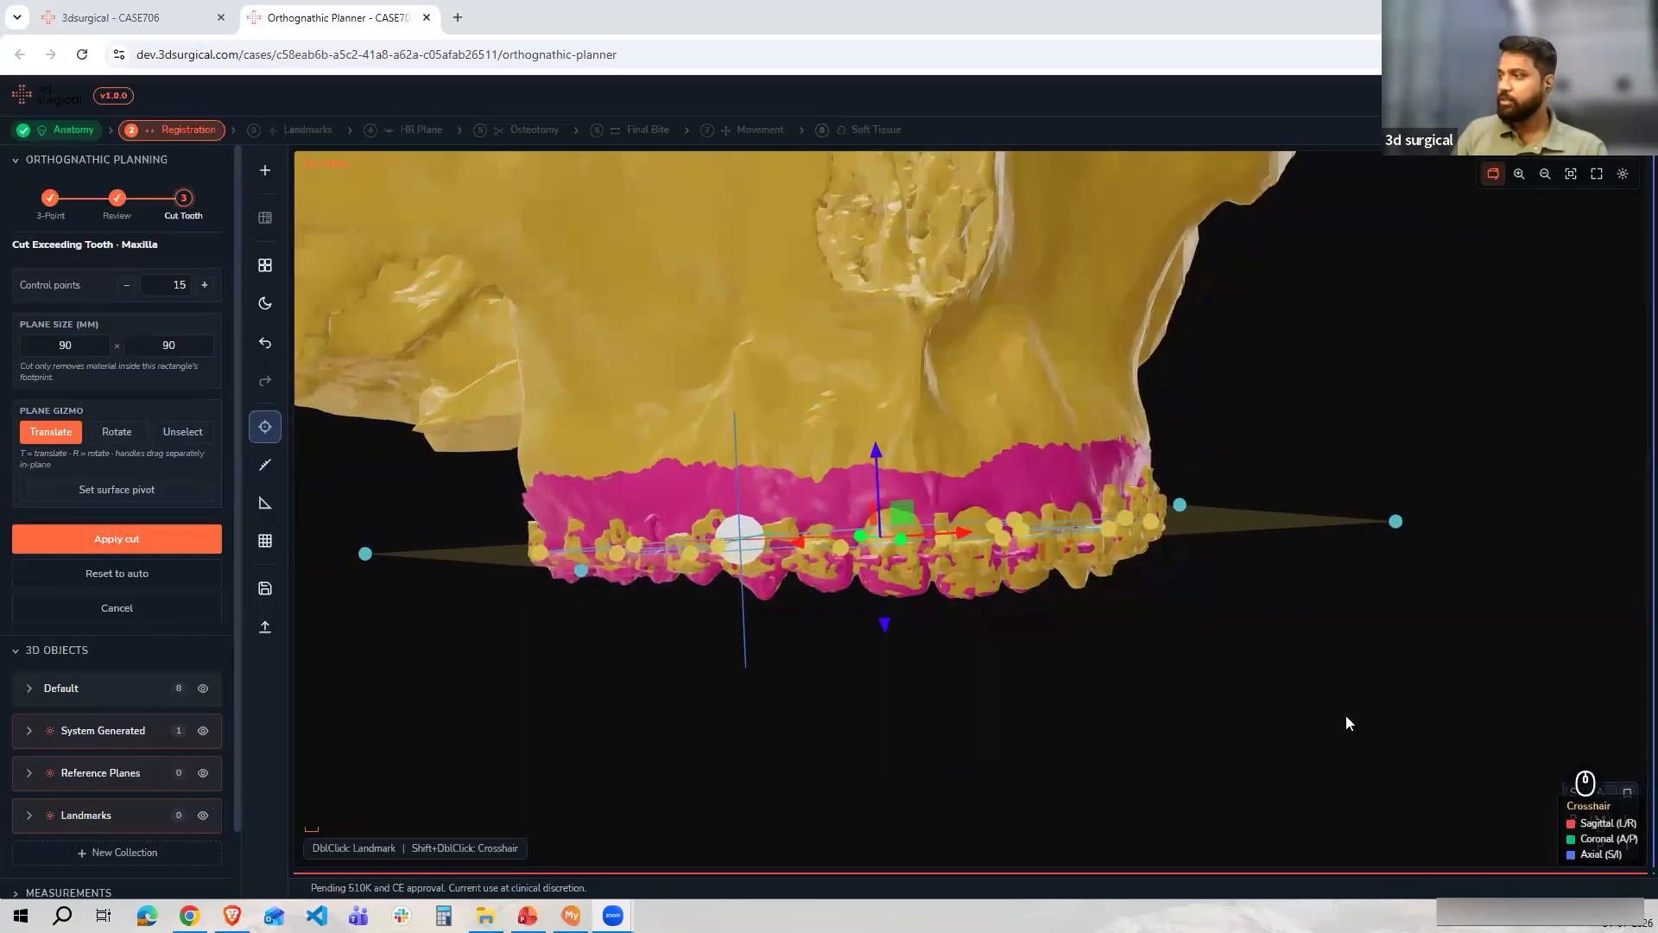
From an occlusal view, drag the cut curve's control points outward around the posterior maxillary teeth
left_click_drag(1332, 620, 492, 364)
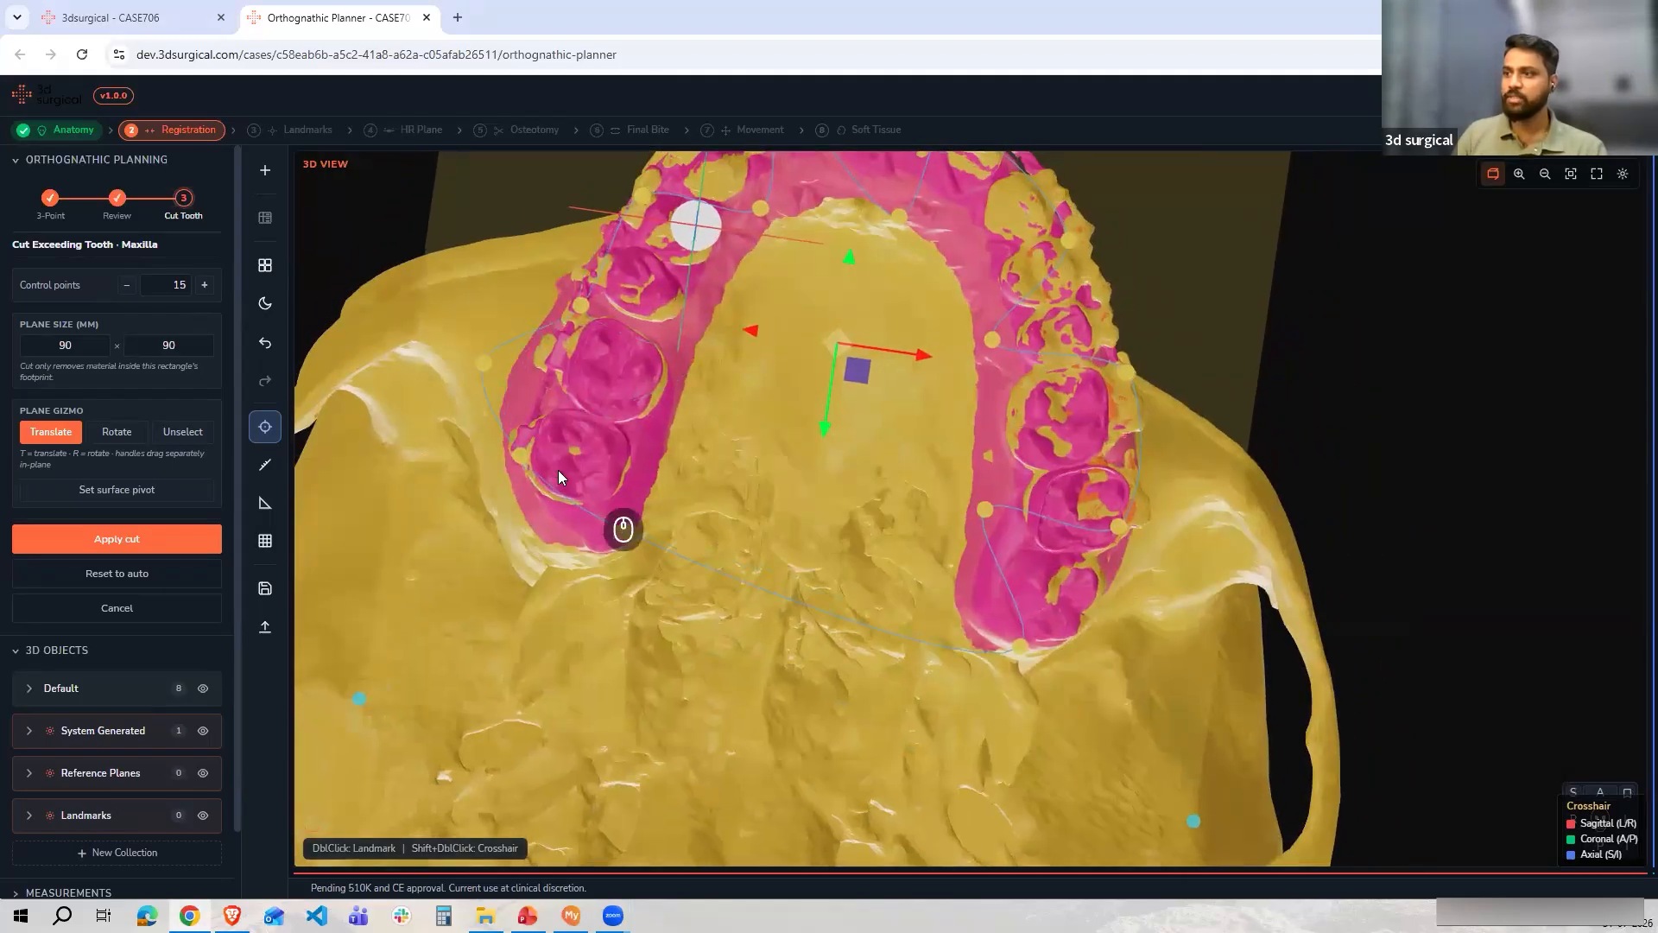
left_click_drag(514, 458, 588, 604)
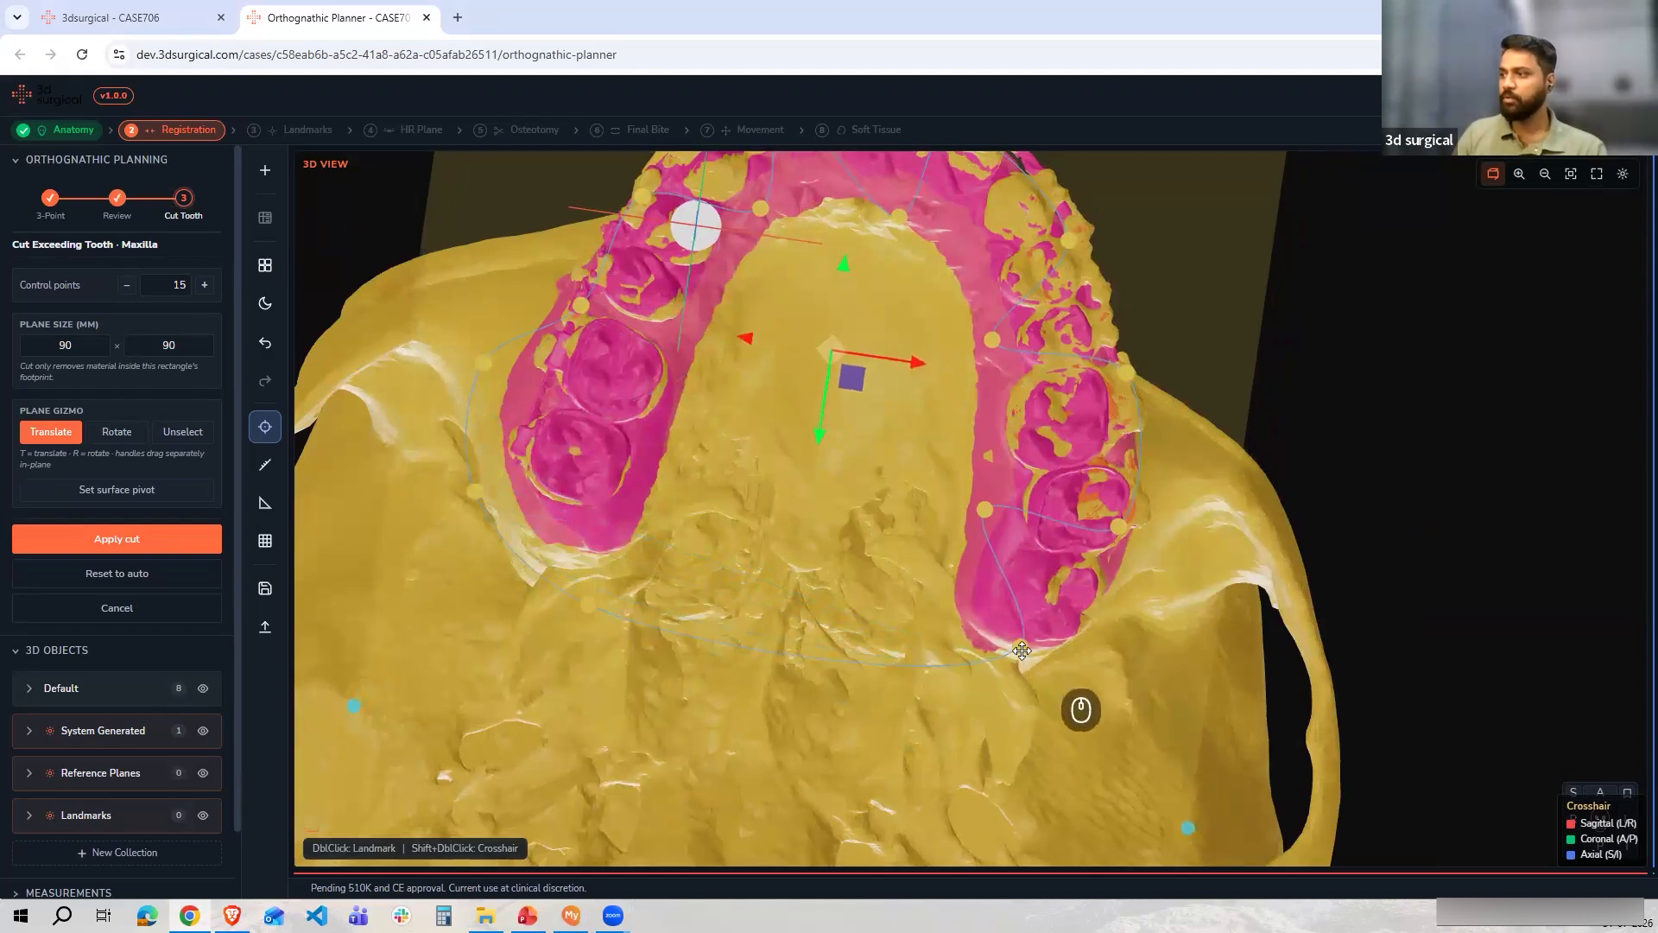
left_click_drag(988, 511, 1137, 596)
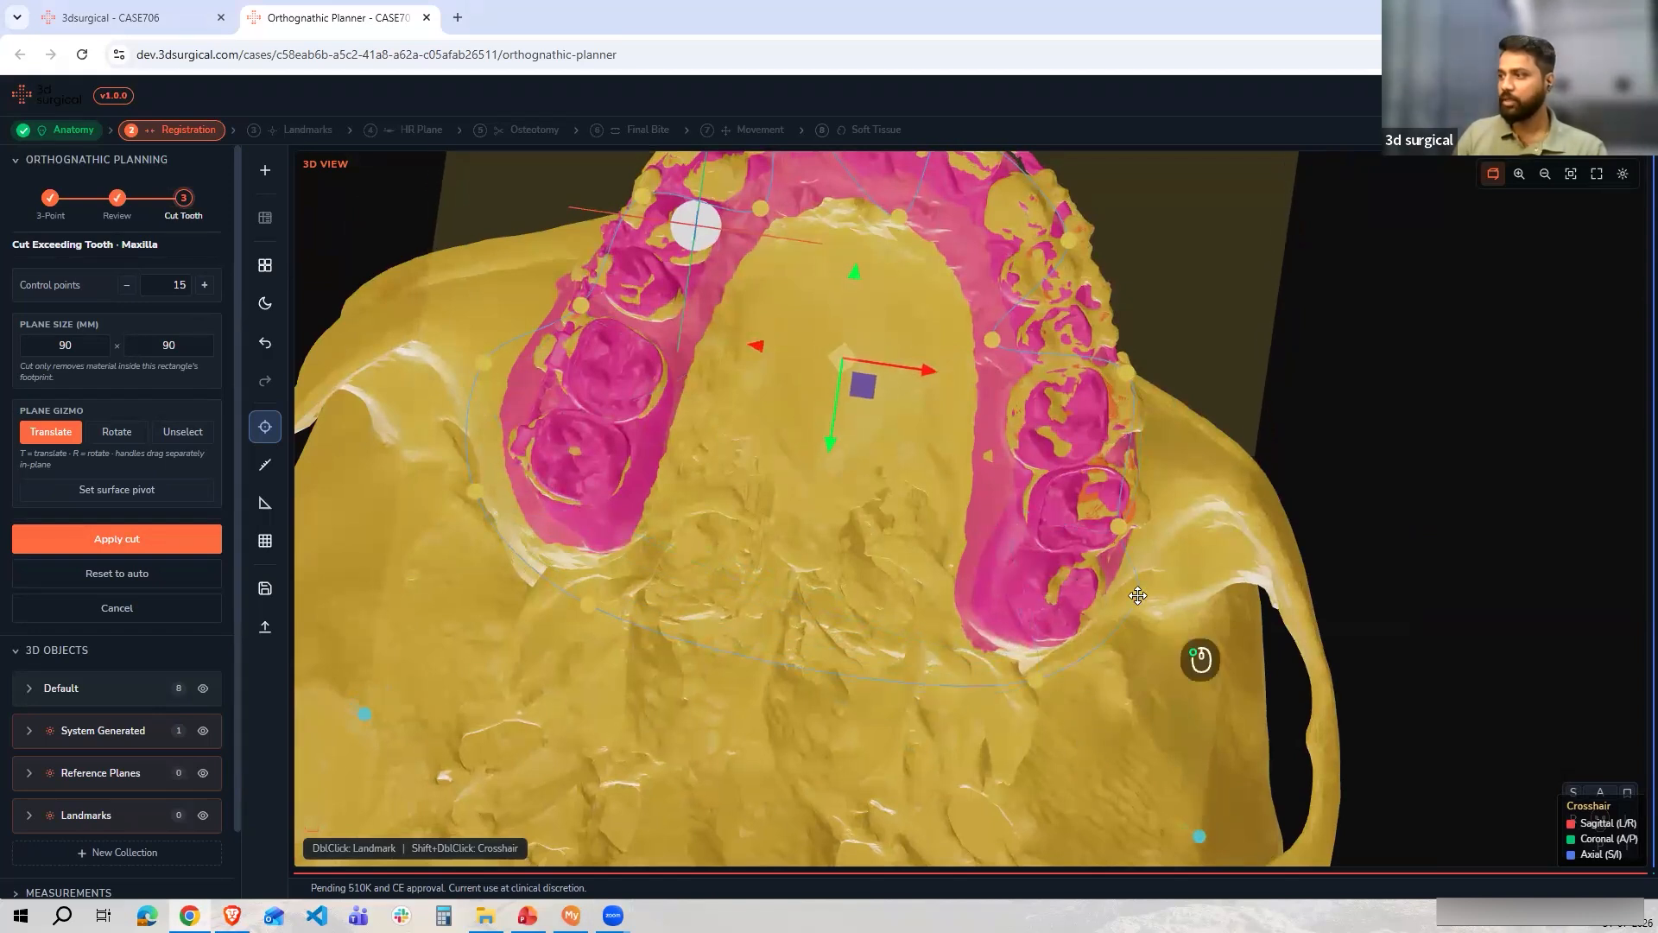
left_click_drag(1119, 525, 1154, 502)
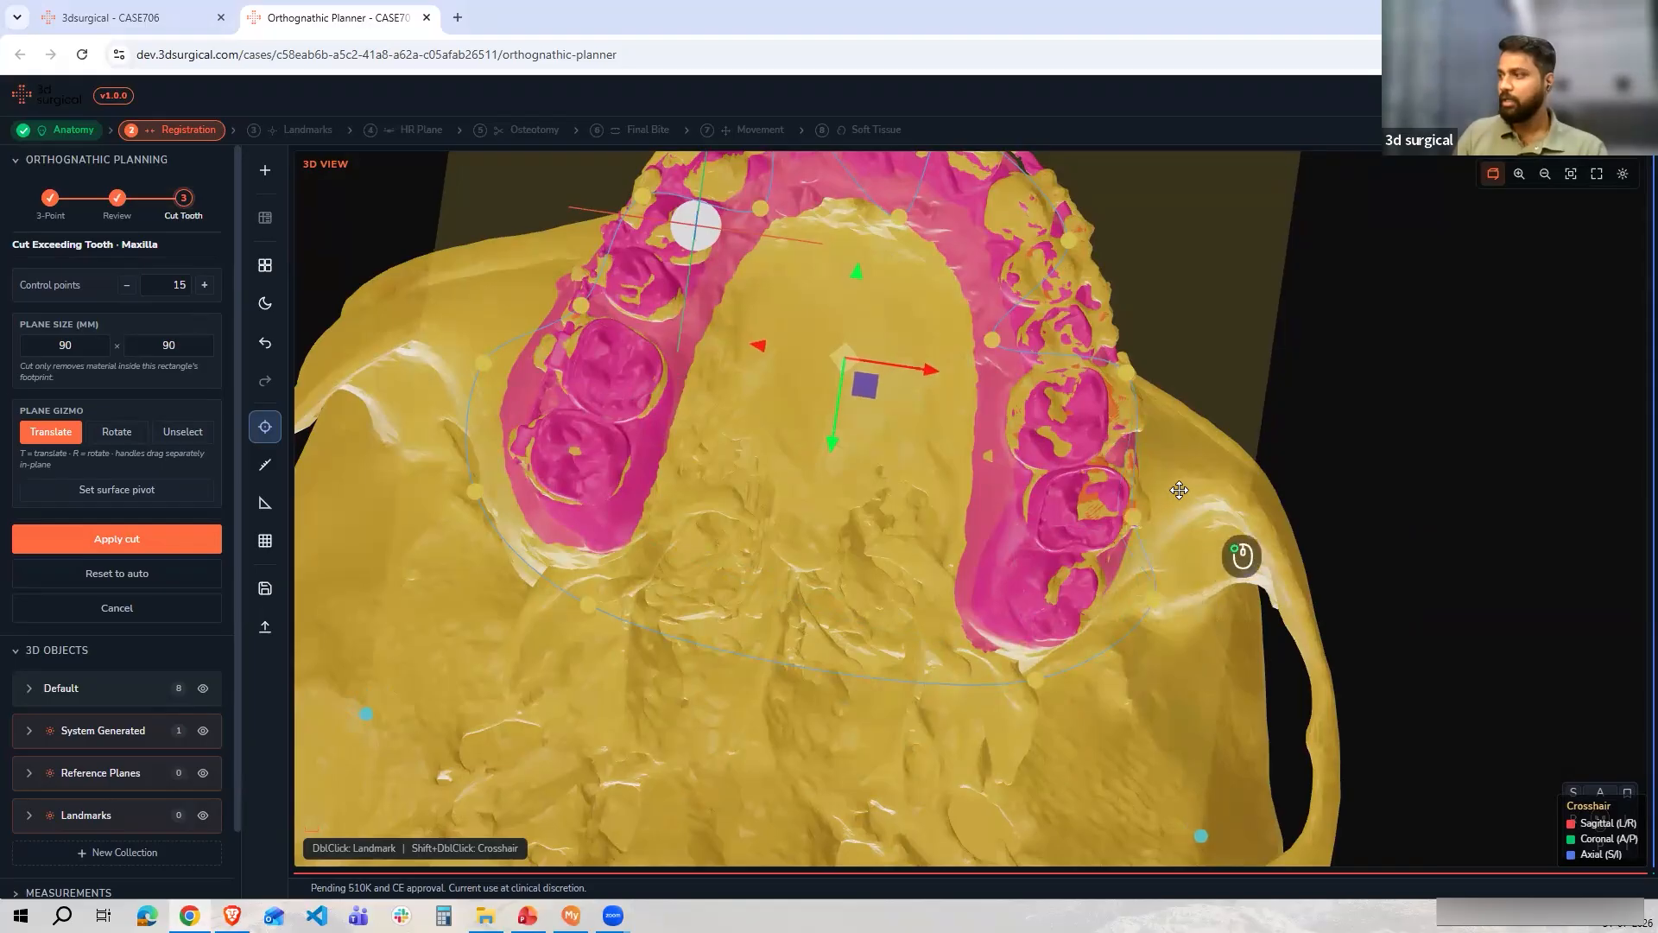
left_click_drag(1125, 363, 1179, 332)
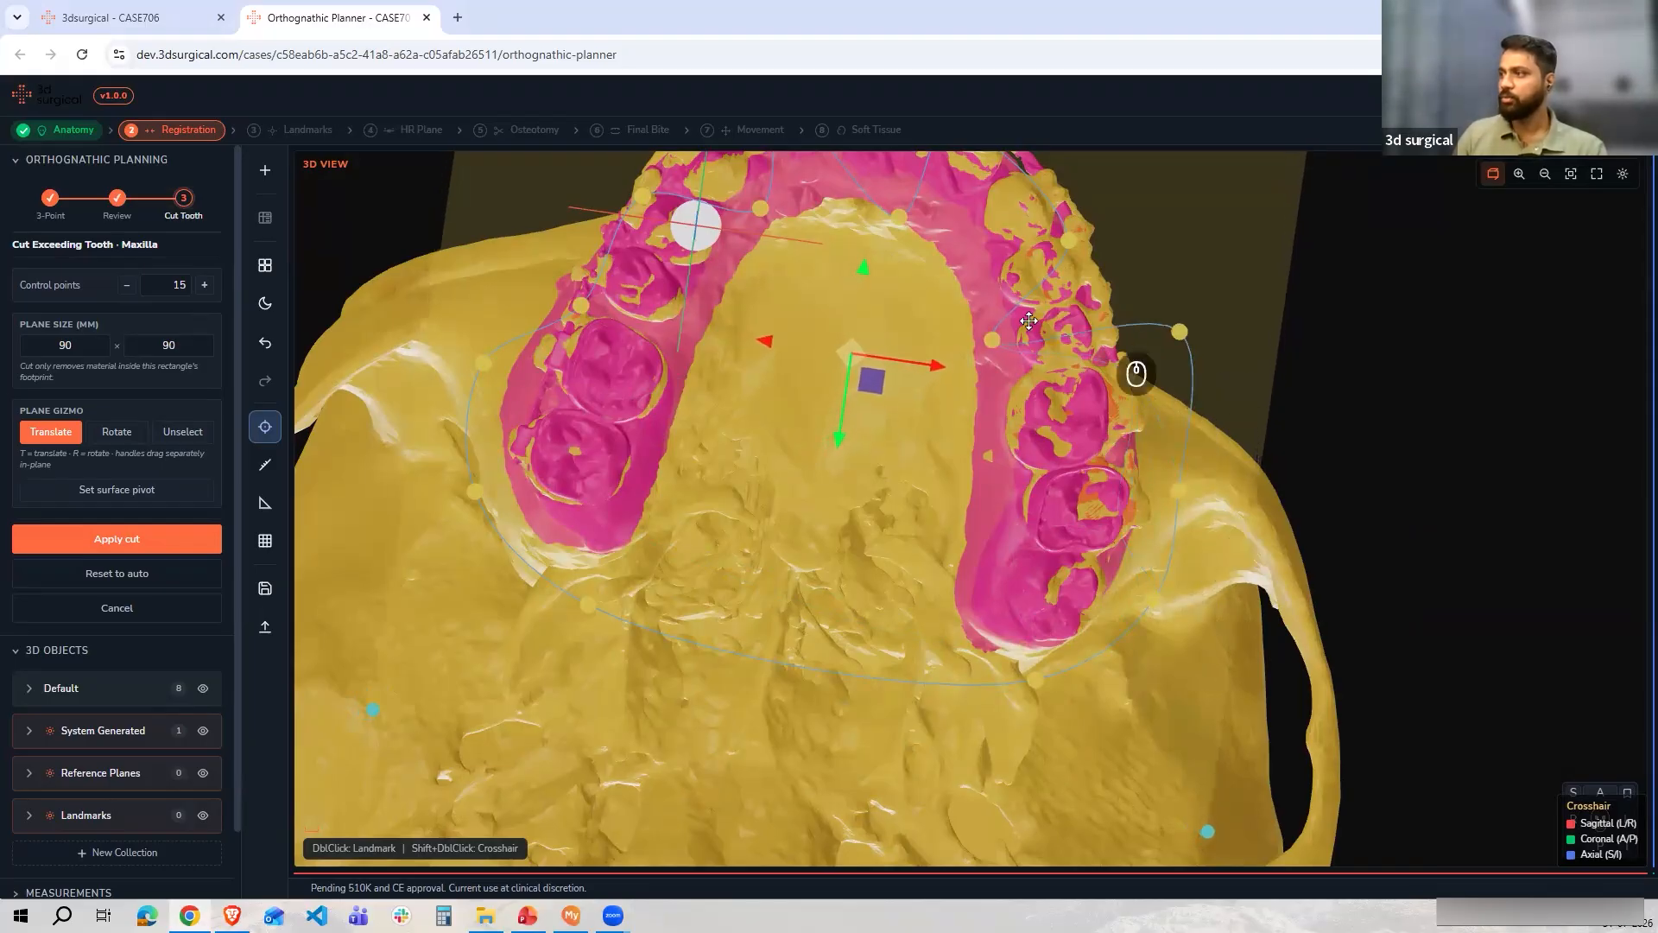
Drag the cut curve's front control points outward so the curve encloses the anterior maxillary teeth
scroll(984, 447, "up", 5)
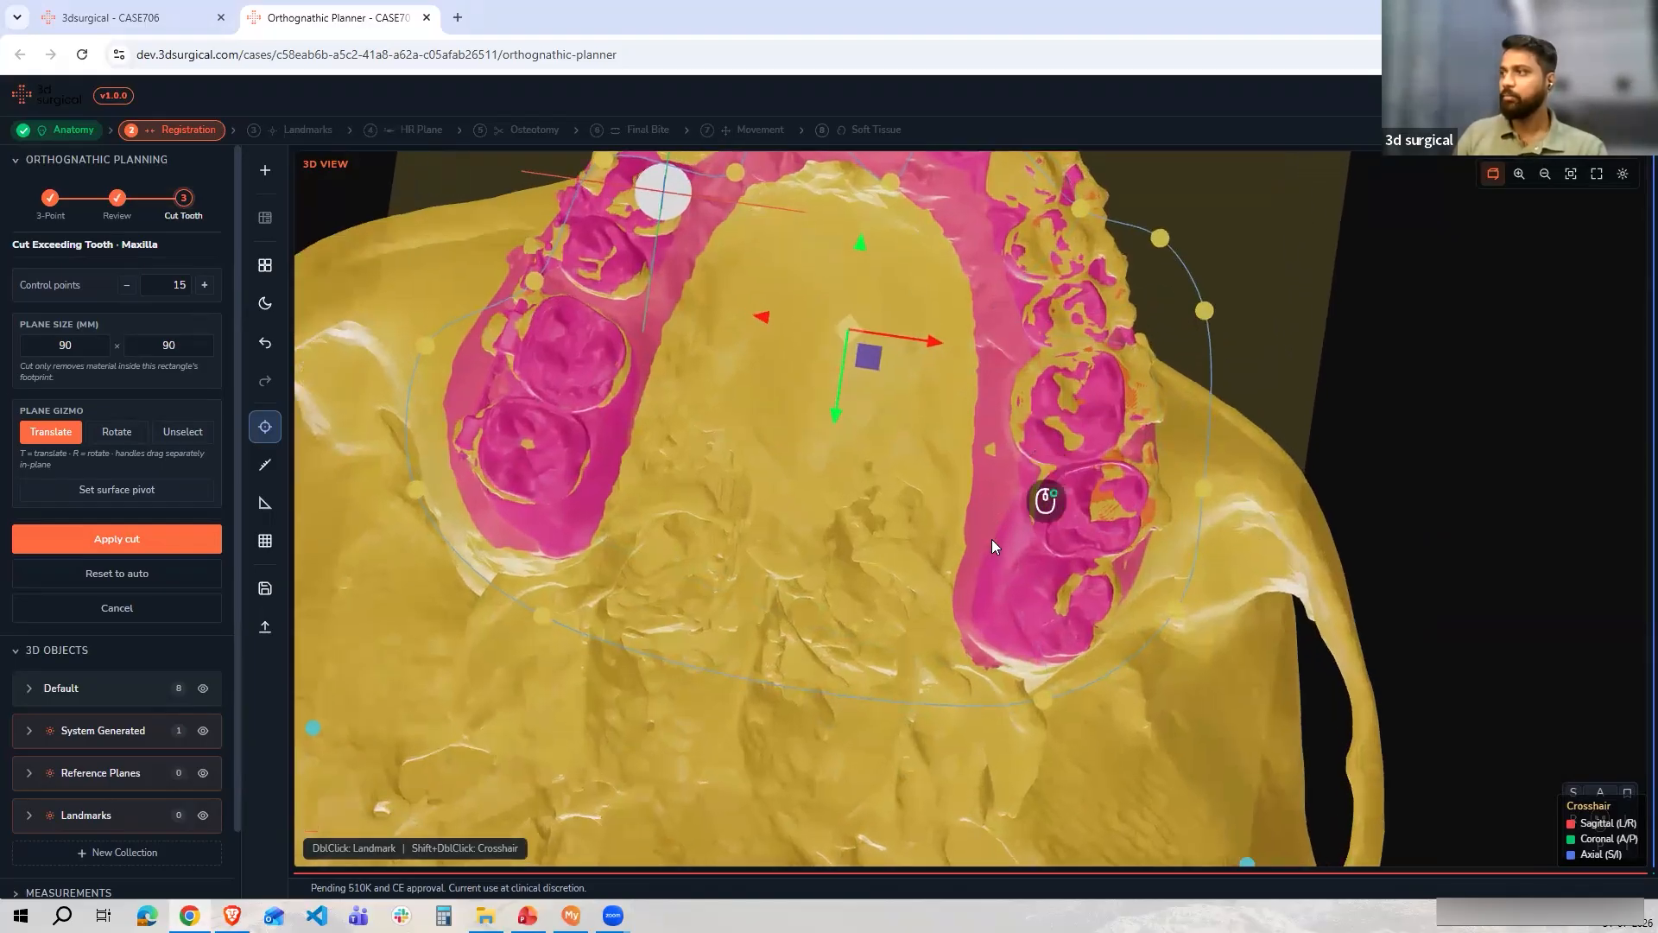
scroll(1006, 389, "down", 2)
scroll(1046, 418, "down", 4)
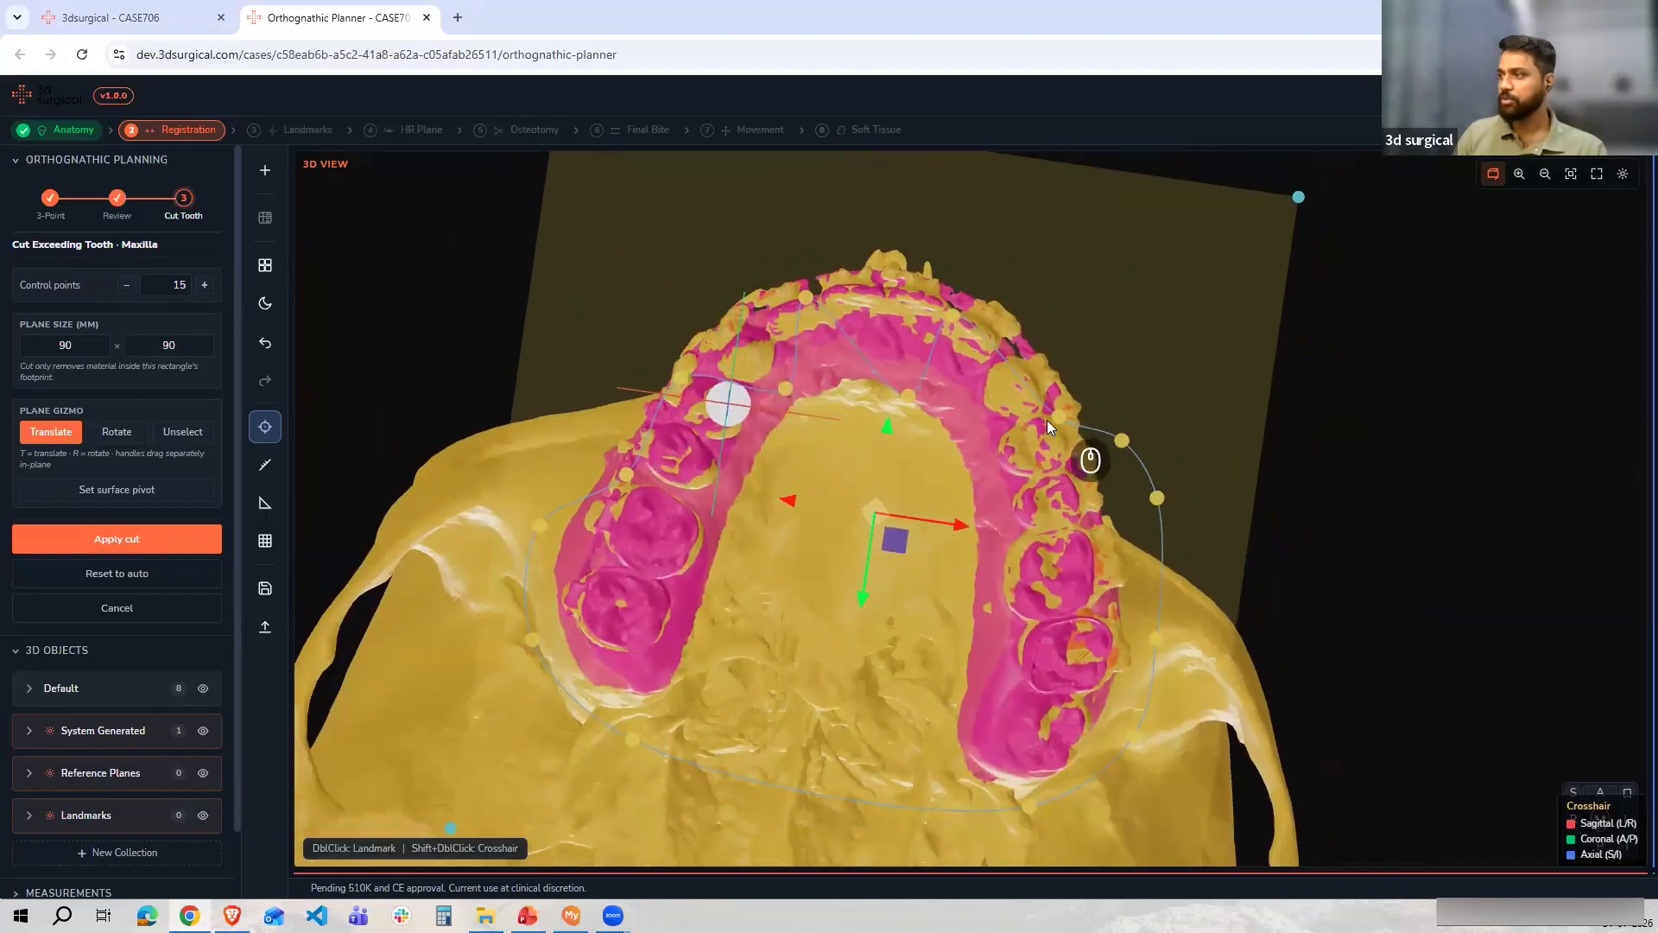
left_click_drag(955, 333, 917, 247)
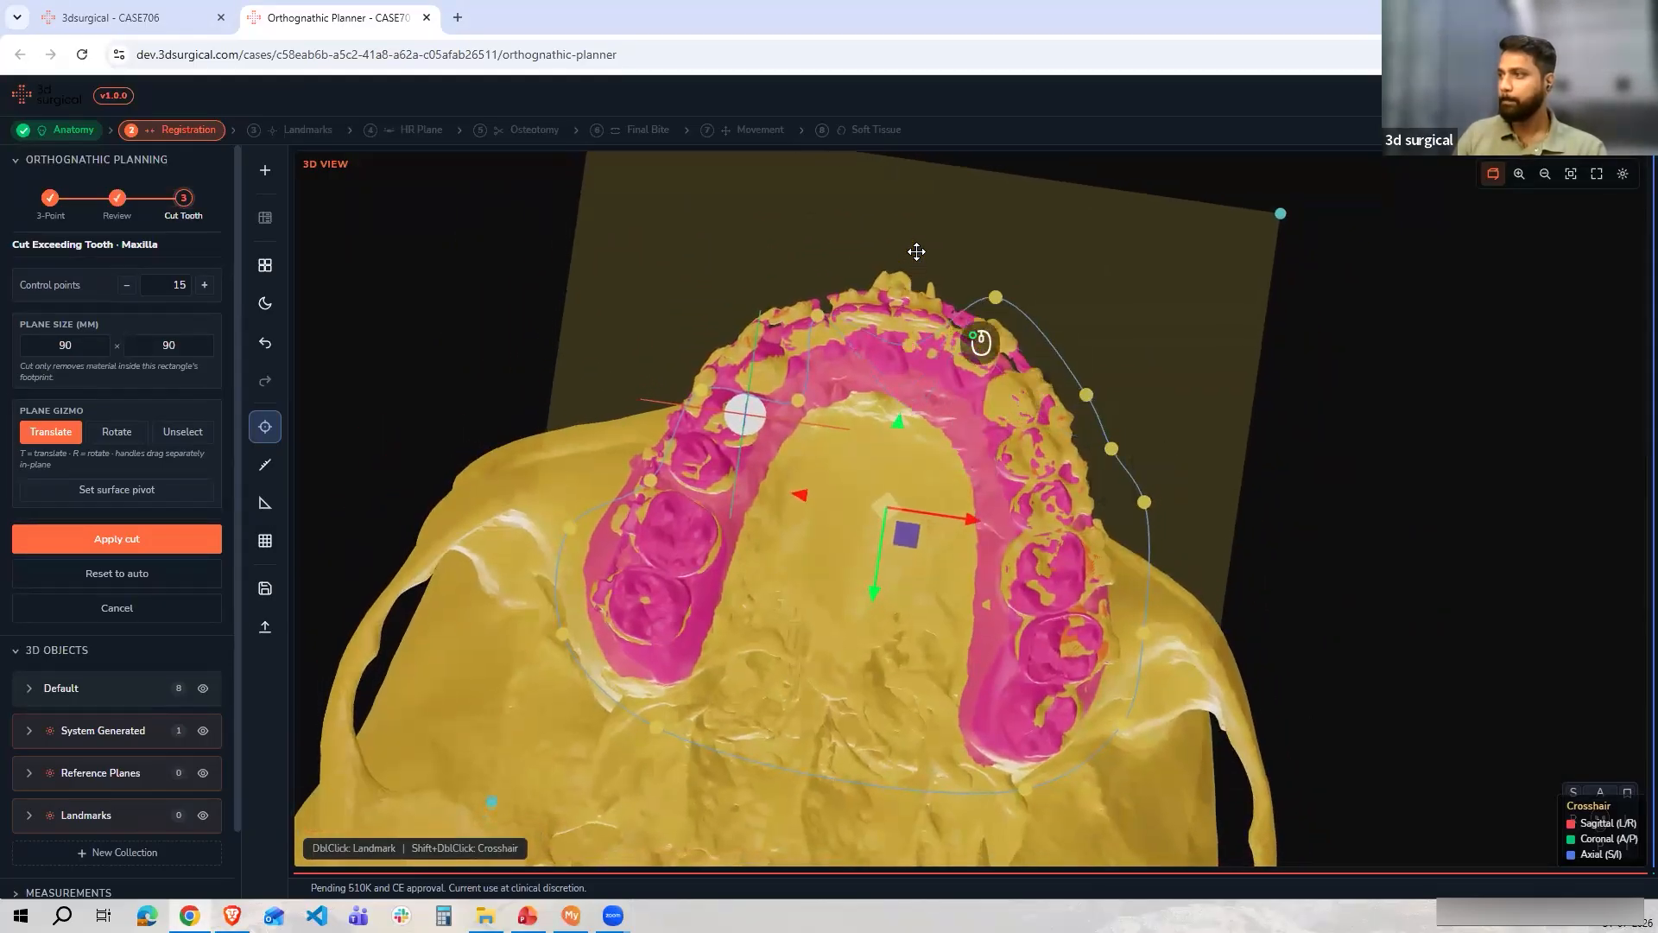
left_click_drag(818, 316, 800, 261)
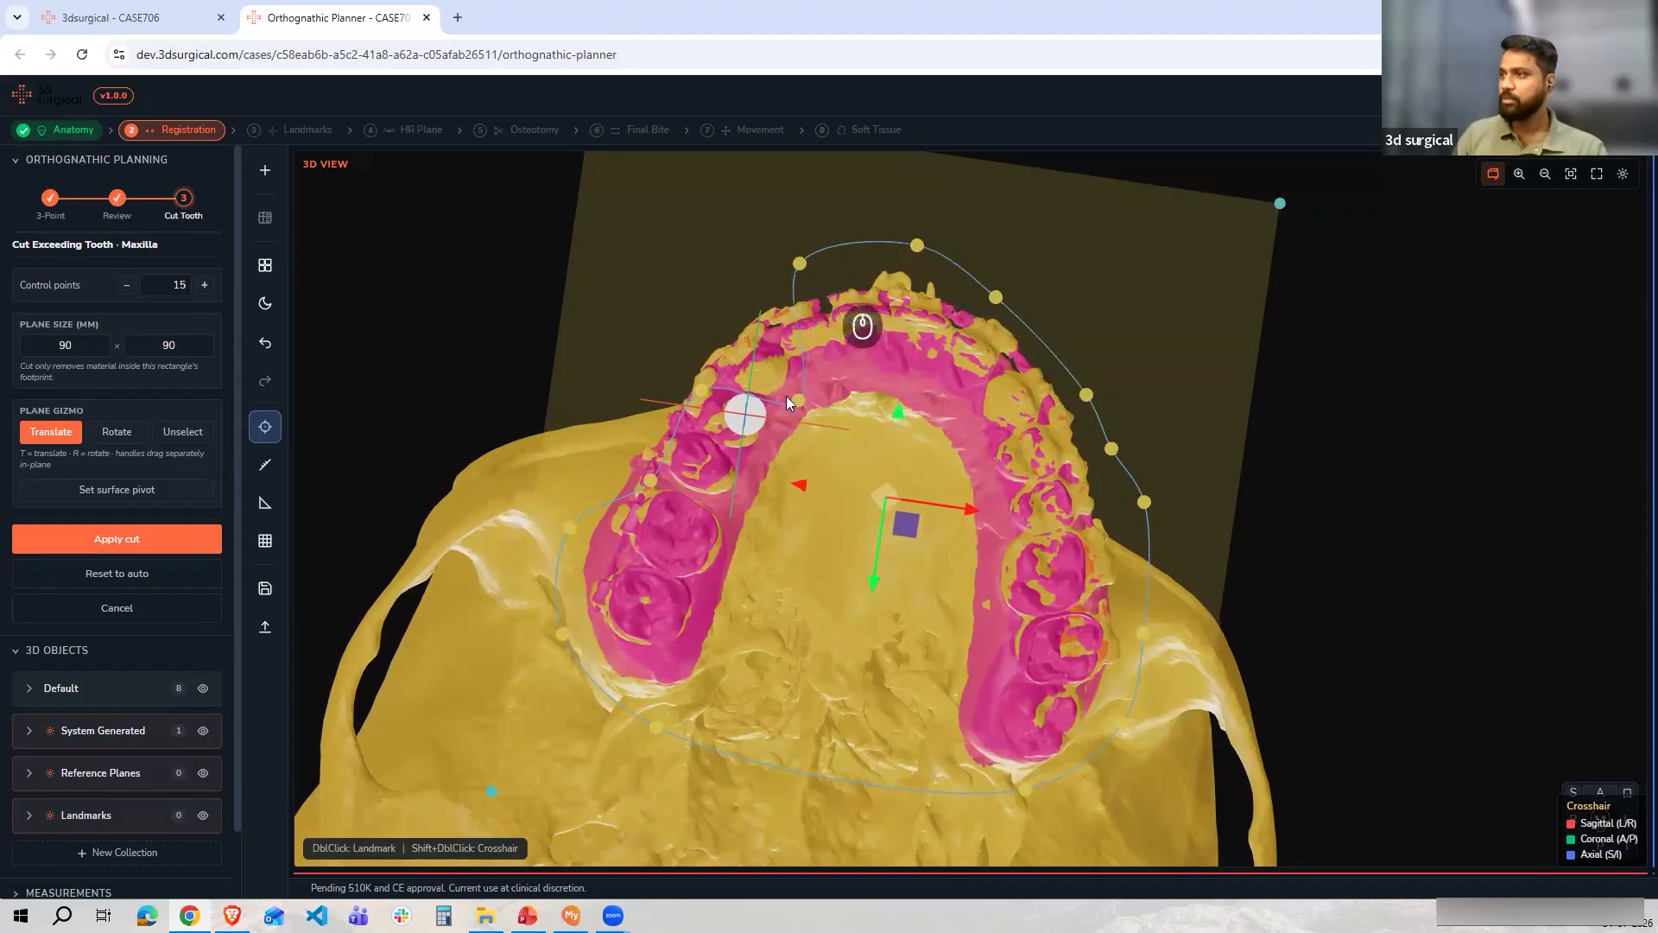
left_click_drag(798, 400, 692, 293)
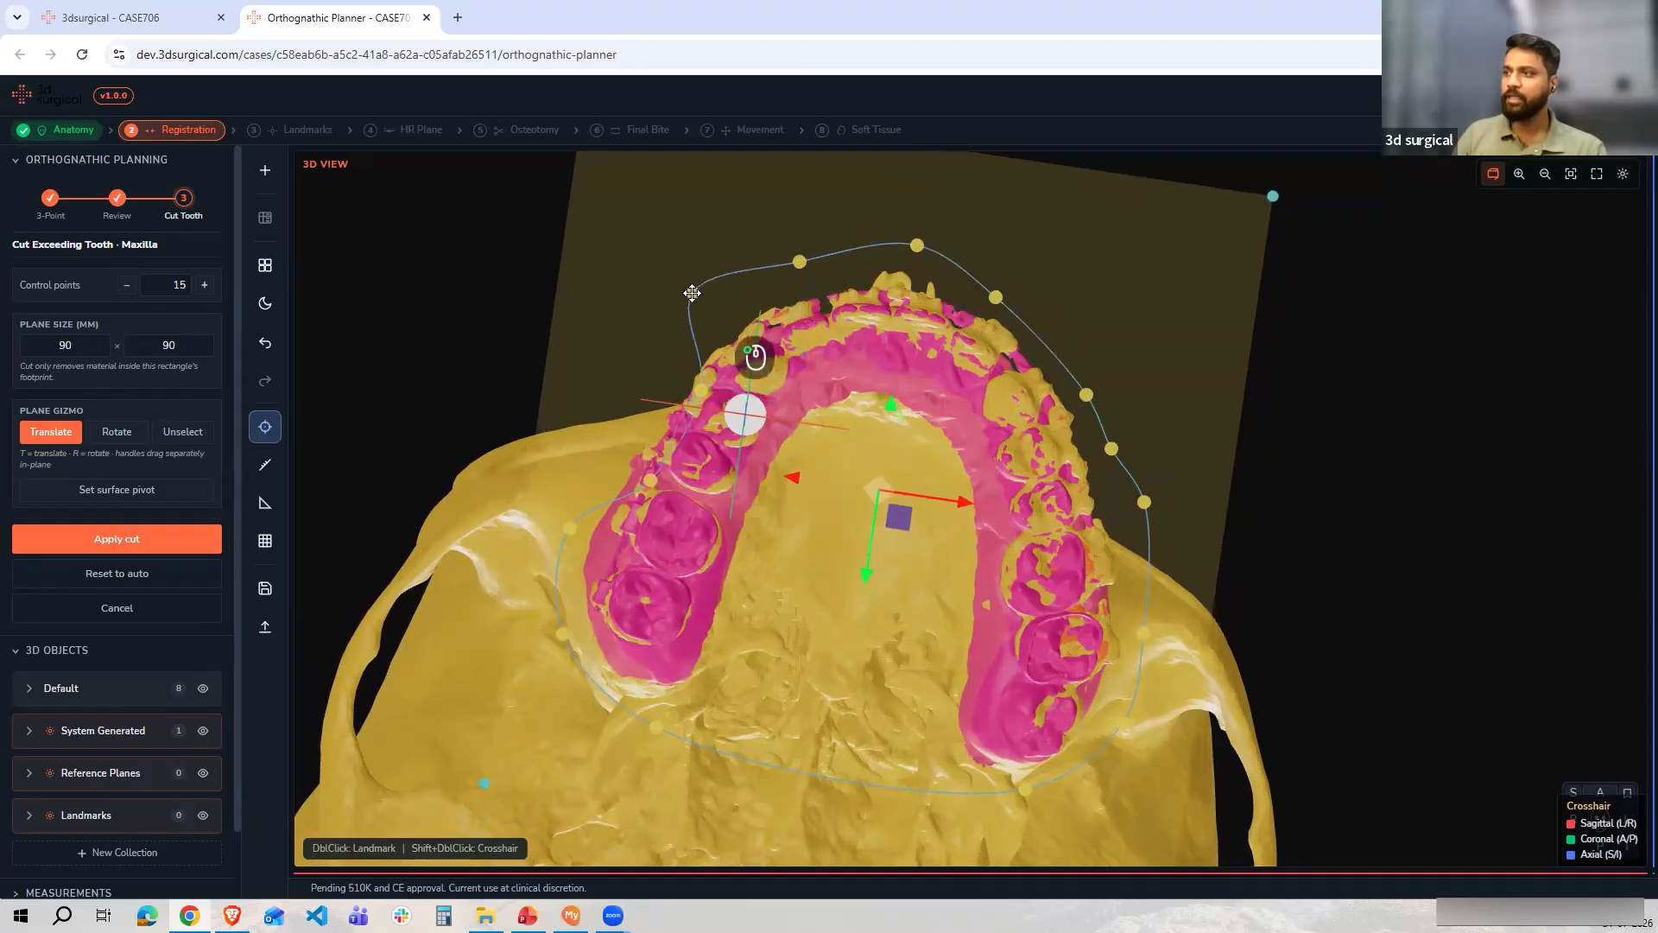
left_click_drag(701, 392, 620, 357)
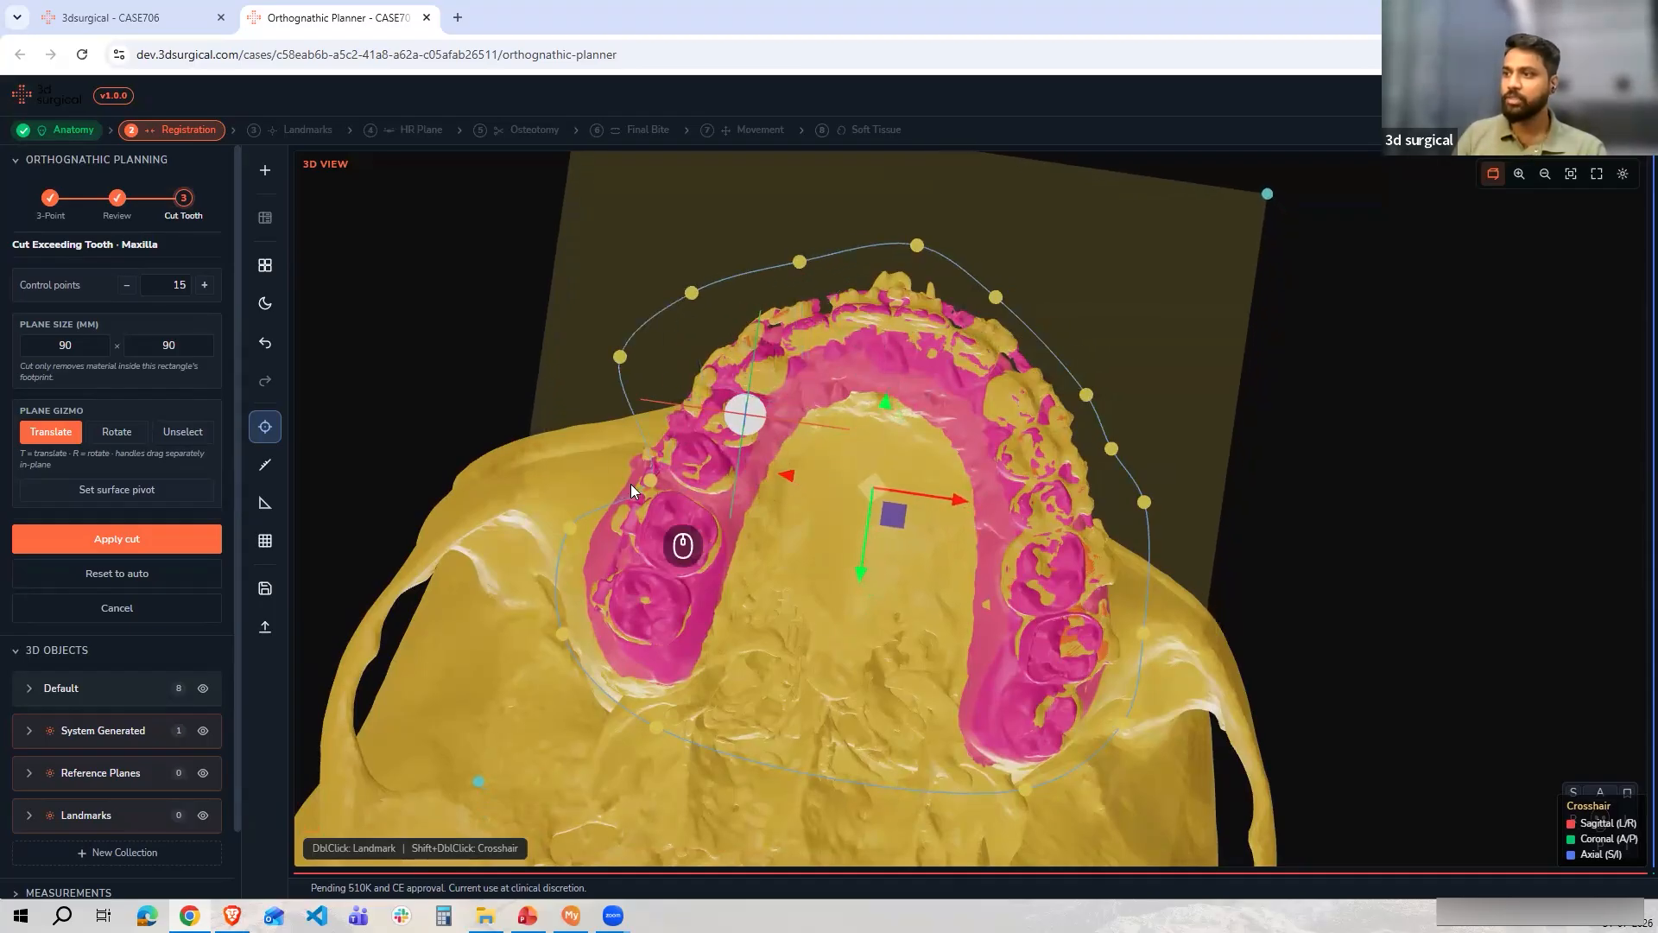
left_click_drag(645, 470, 582, 455)
Switch to an anterior view of the cut plane and apply the cut to the maxillary scan
left_click_drag(1263, 466, 945, 485)
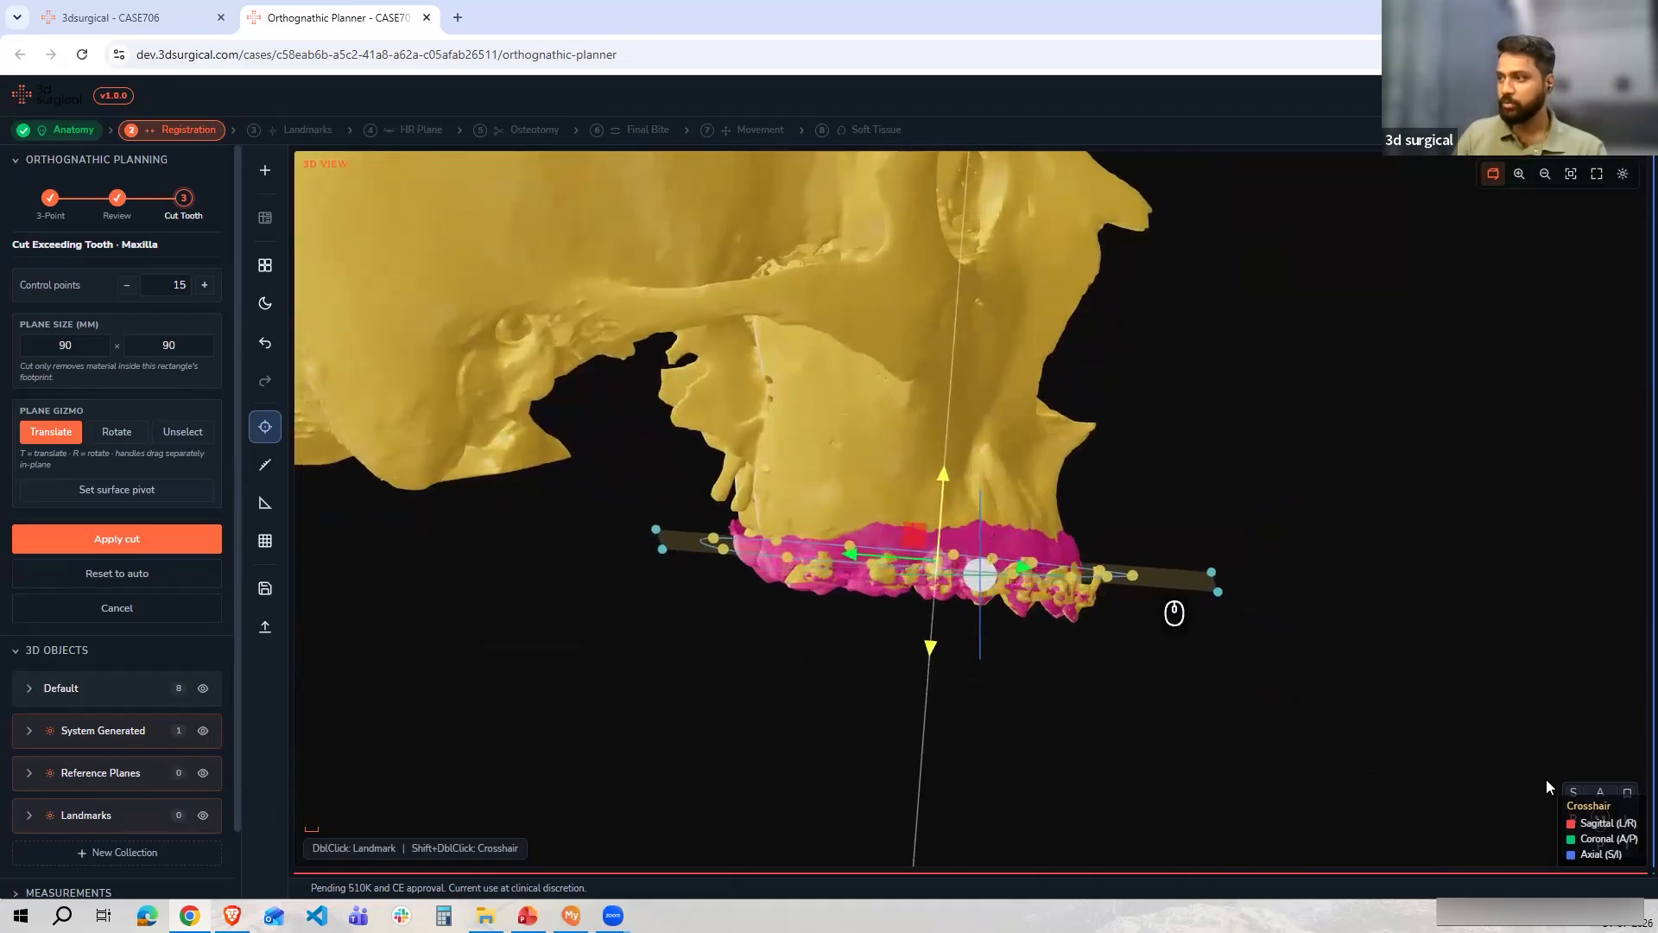
left_click(1599, 793)
scroll(1253, 690, "up", 5)
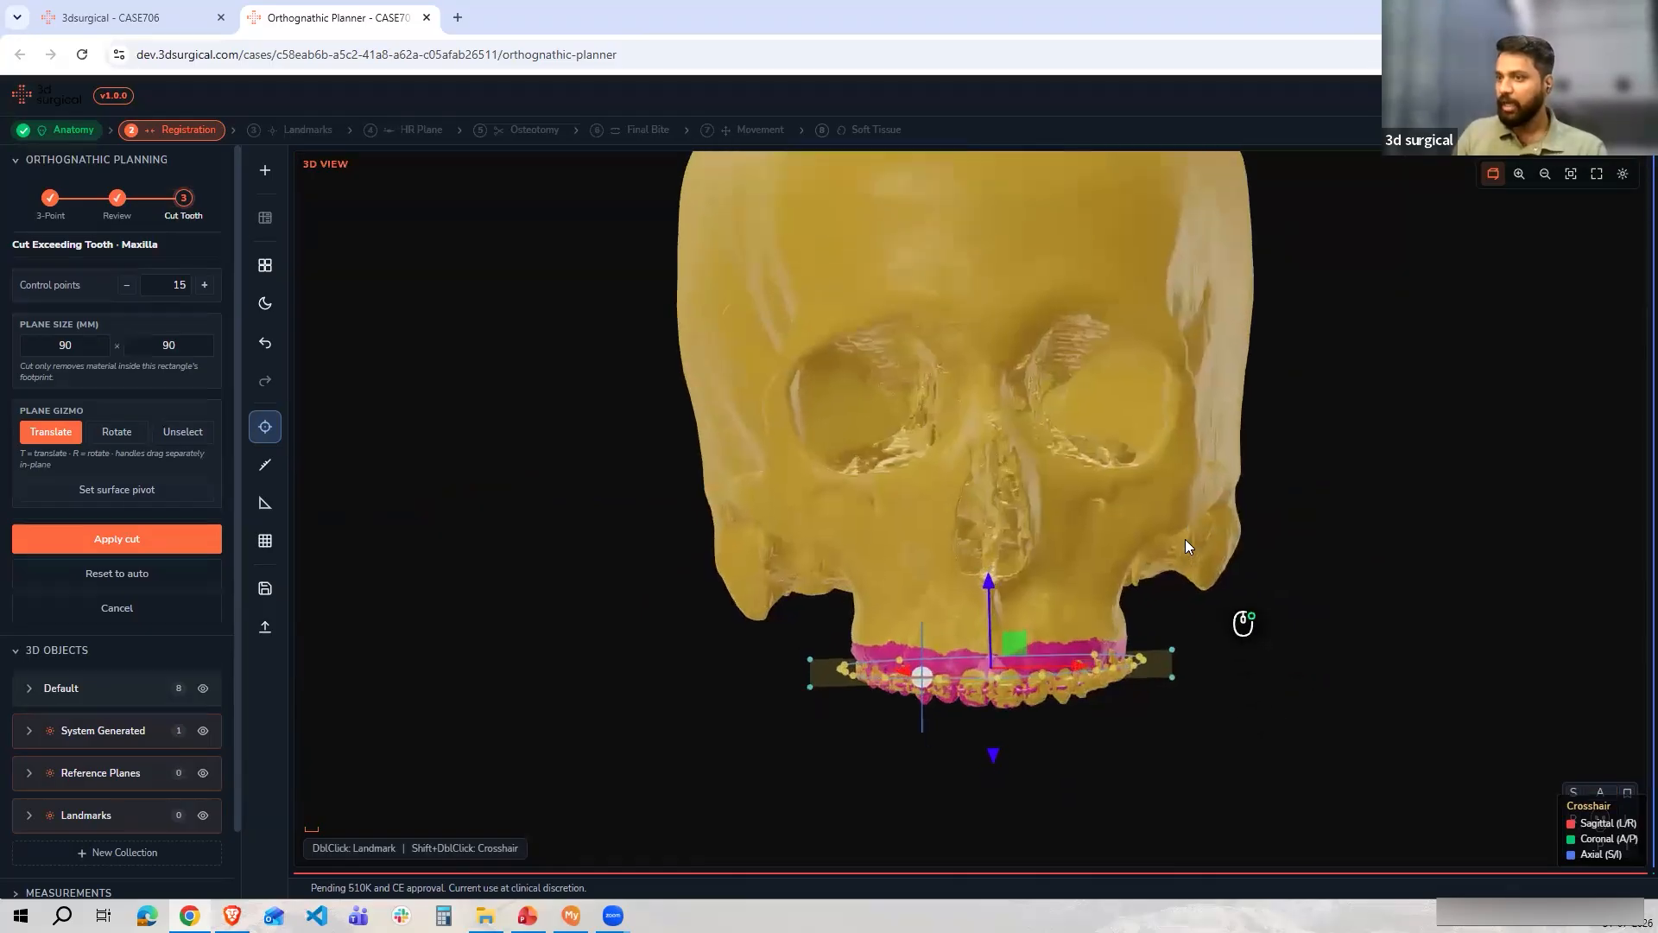
left_click(114, 437)
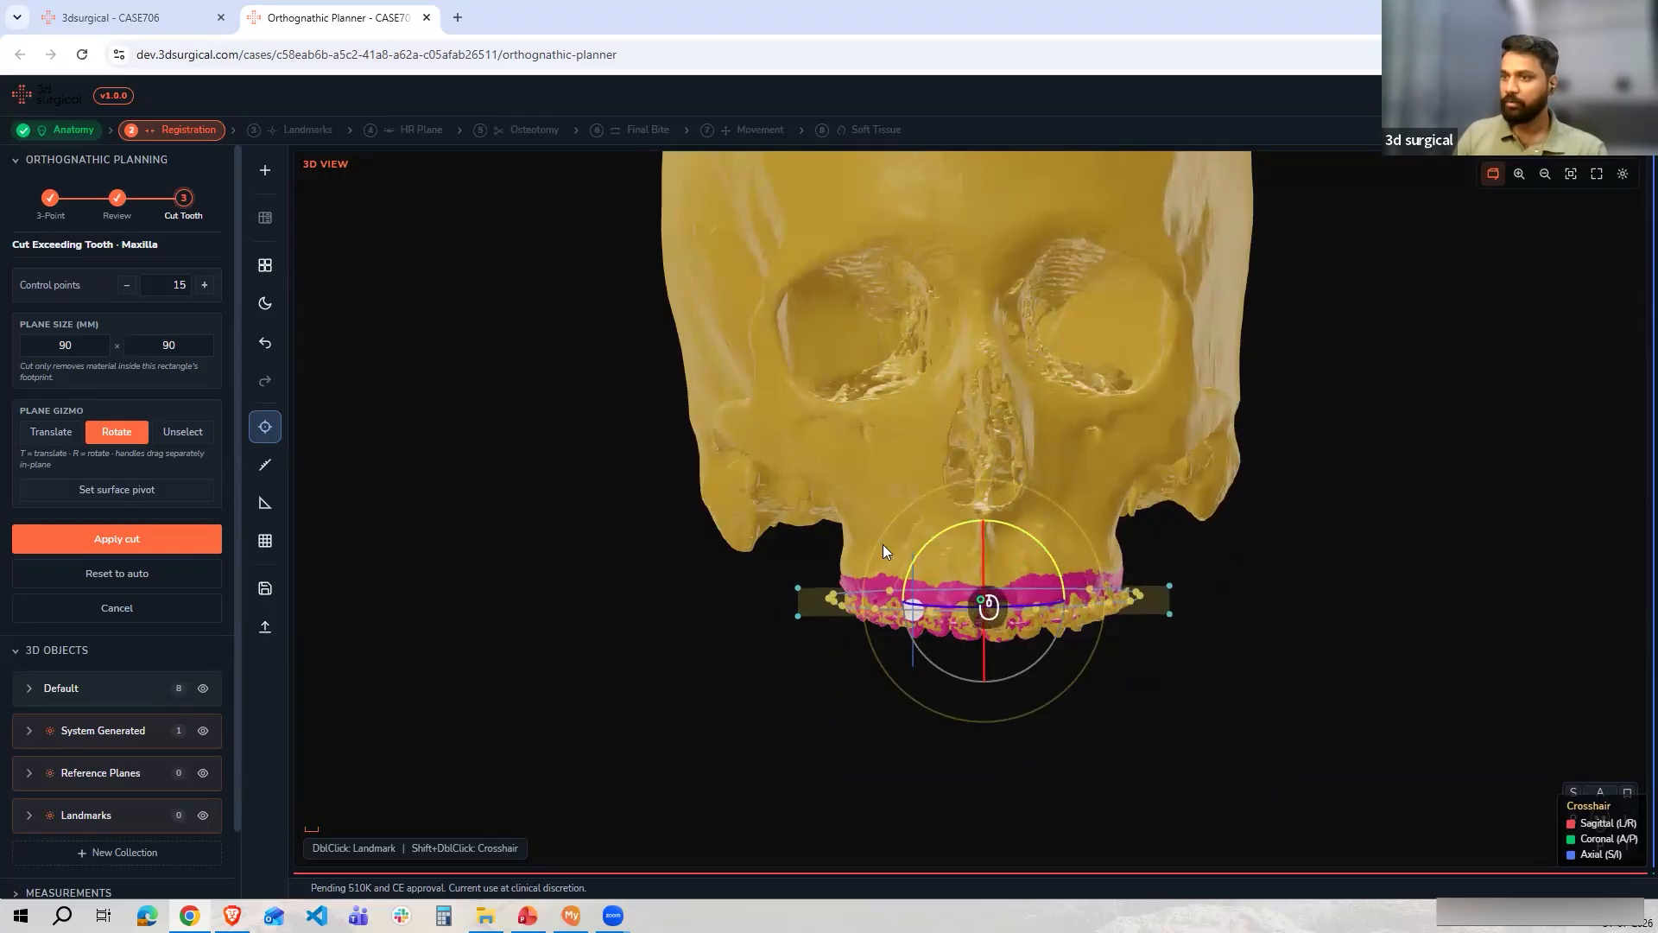
left_click(50, 431)
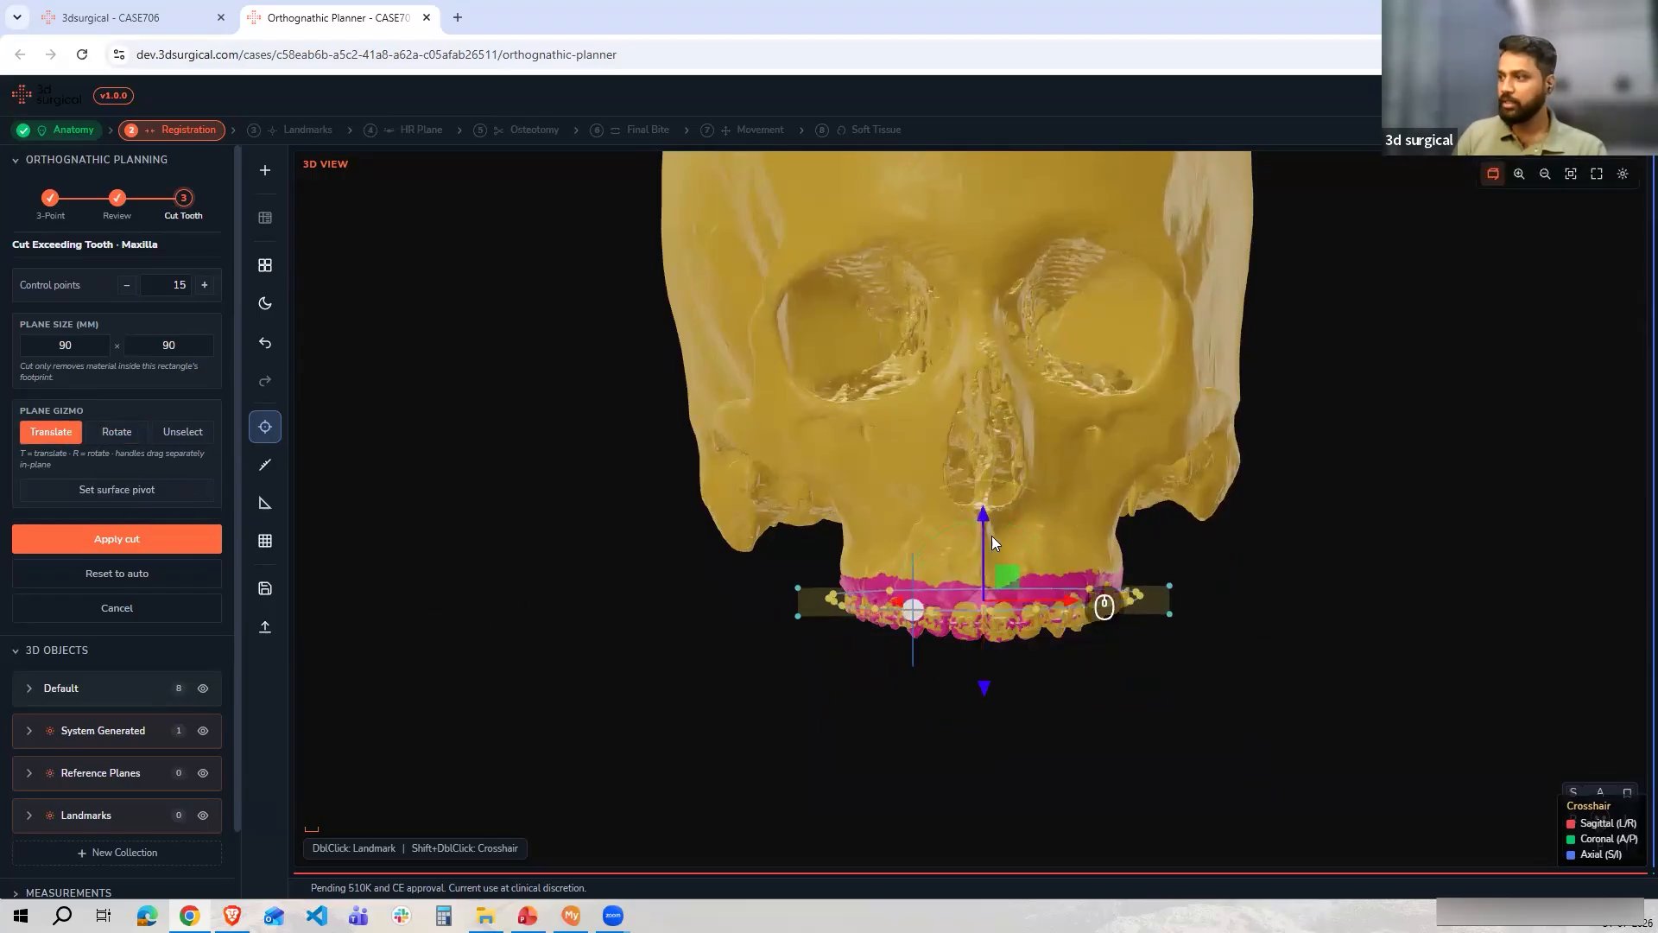
left_click(97, 535)
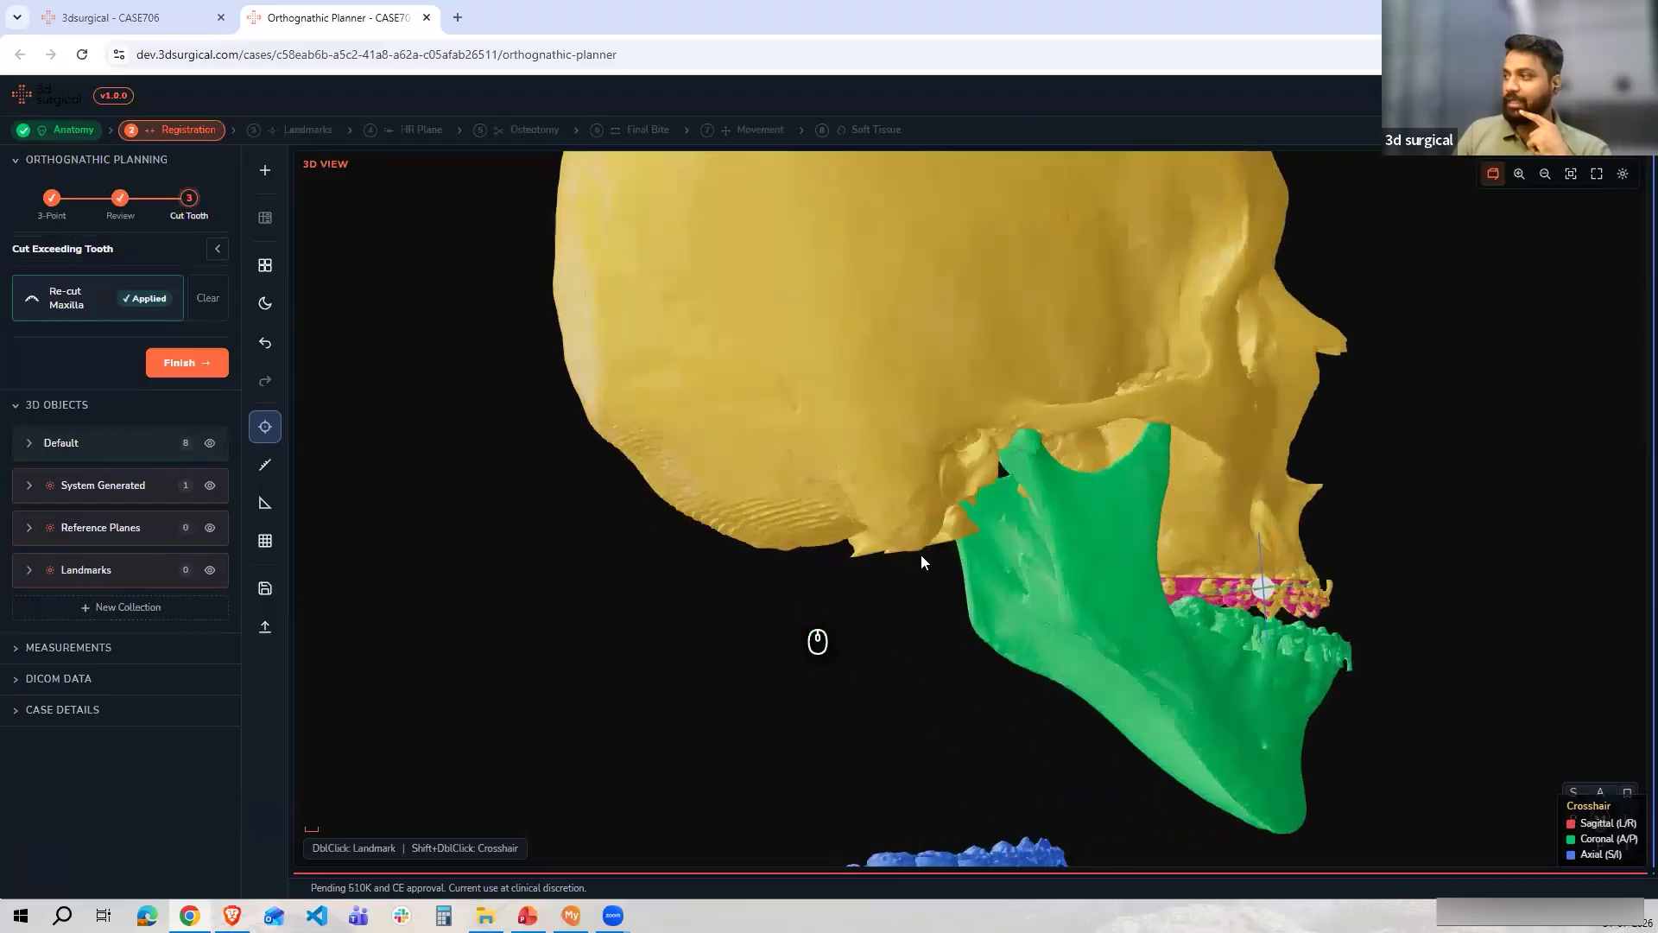
Review the trimmed maxillary scan from the side and finish the cut step
left_click_drag(1112, 598, 1027, 520)
scroll(1069, 597, "up", 6)
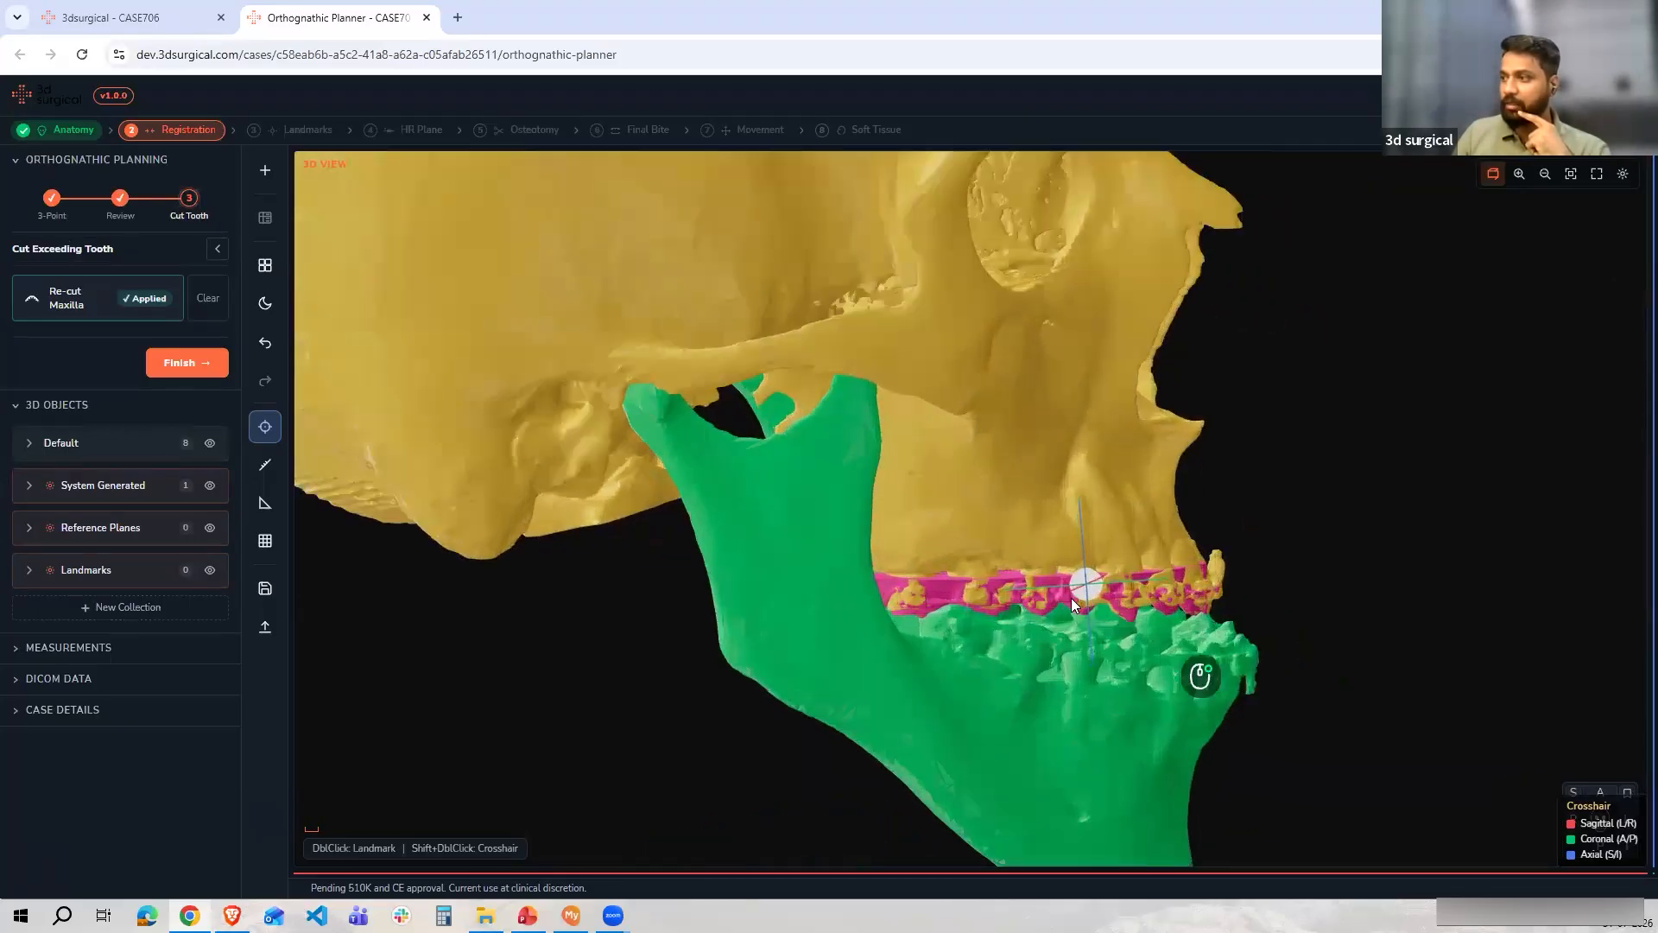
left_click_drag(760, 525, 705, 536)
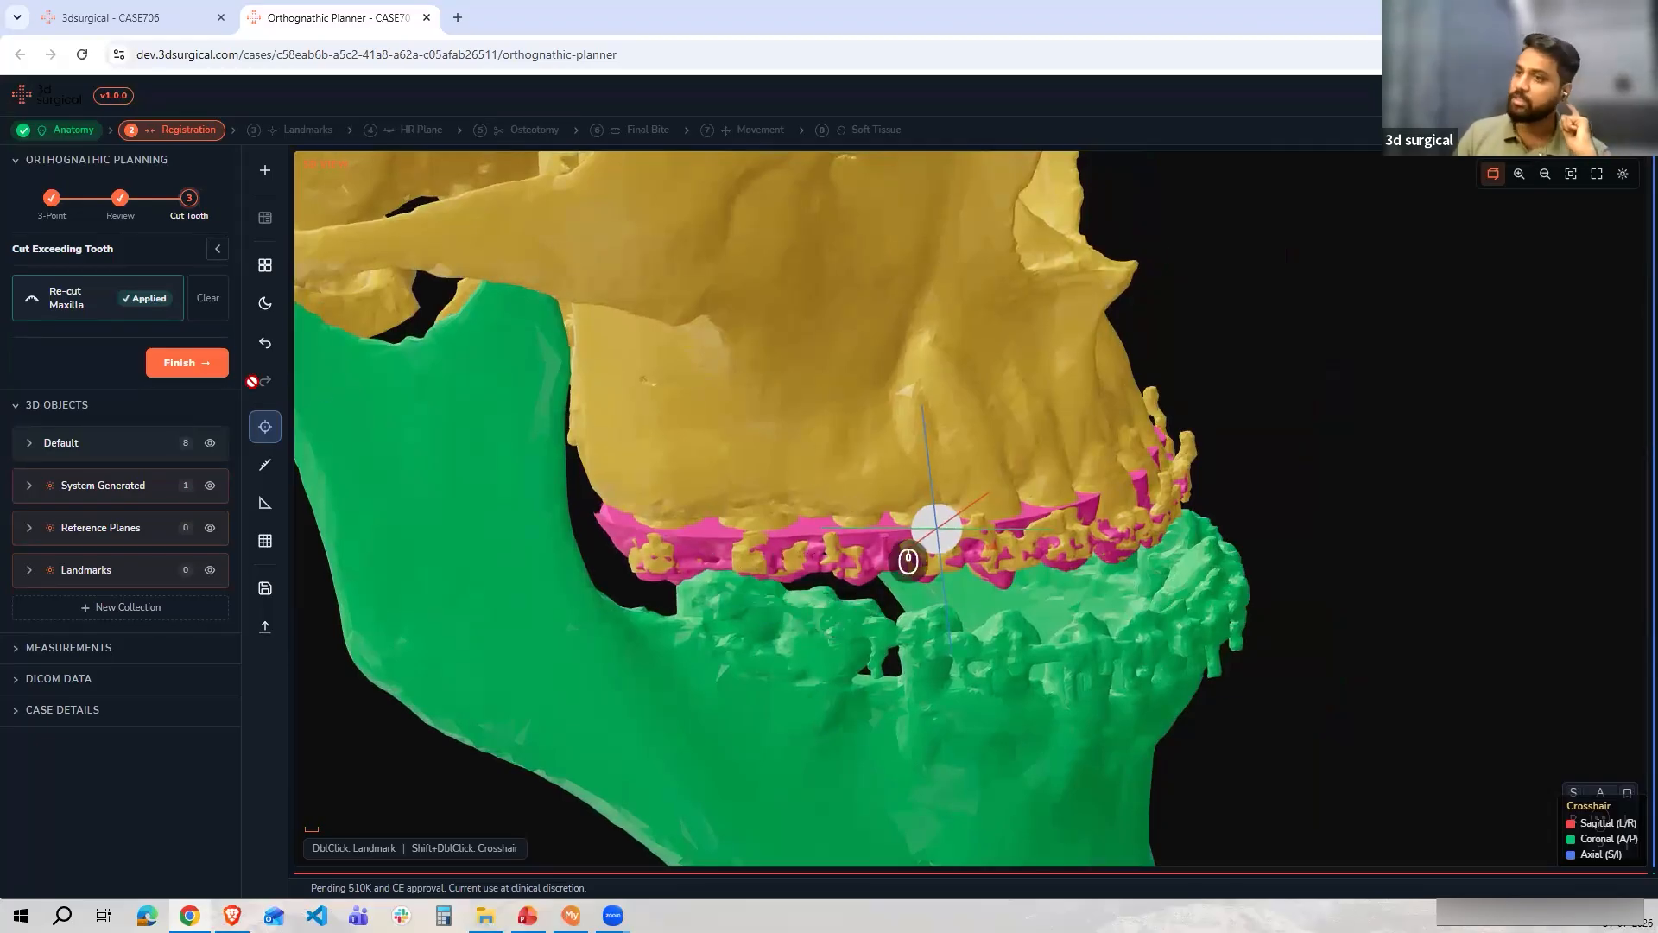
left_click(186, 367)
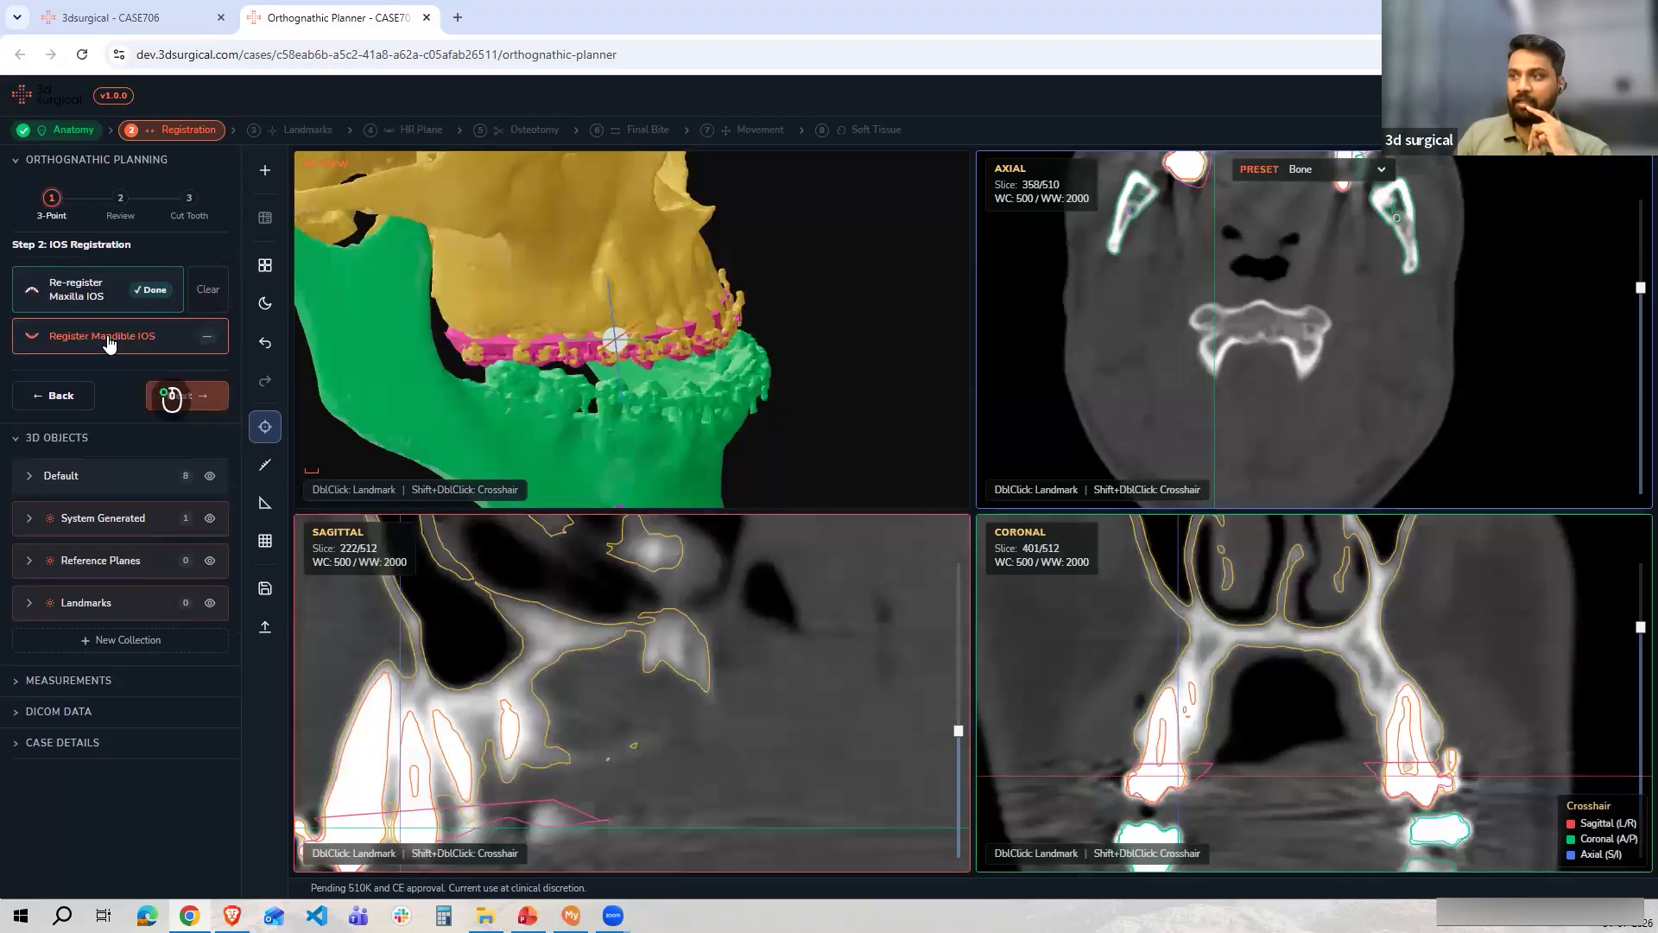
Start the Mandible IOS registration and place point pair P1 on a posterior molar in both the CBCT and scan
left_click(108, 341)
left_click_drag(700, 403, 532, 520)
scroll(569, 452, "up", 6)
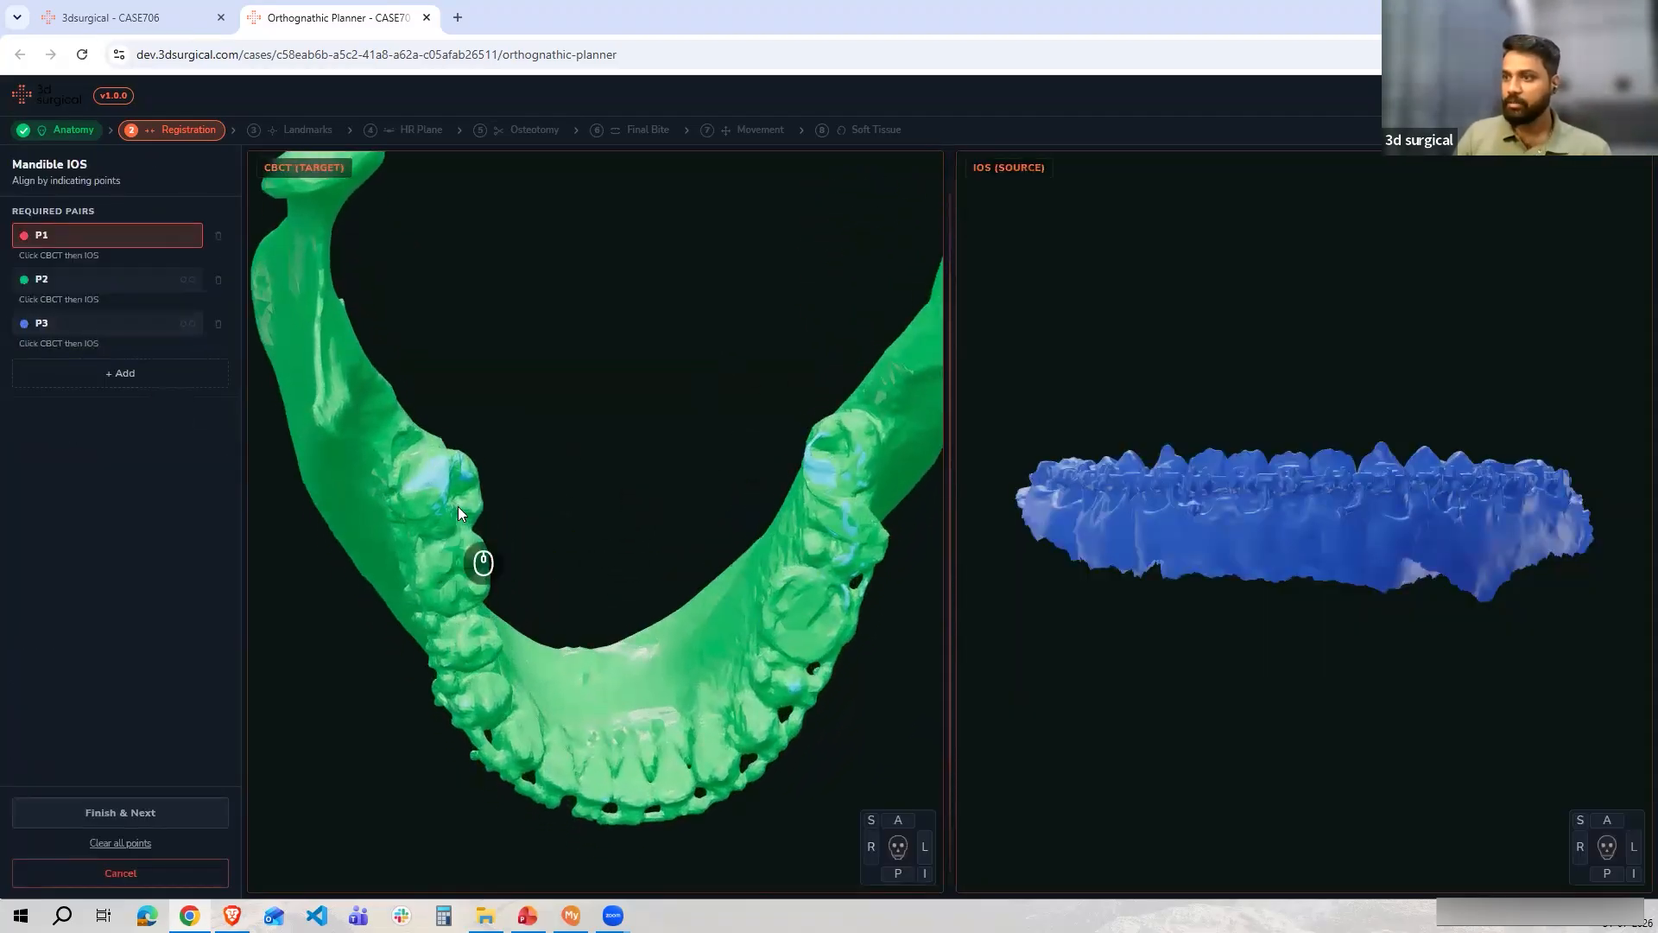
left_click(456, 484)
mouse_move(1238, 387)
left_mouse_down()
mouse_move(1236, 421)
mouse_move(1124, 352)
mouse_move(1269, 380)
mouse_move(1100, 358)
left_mouse_up()
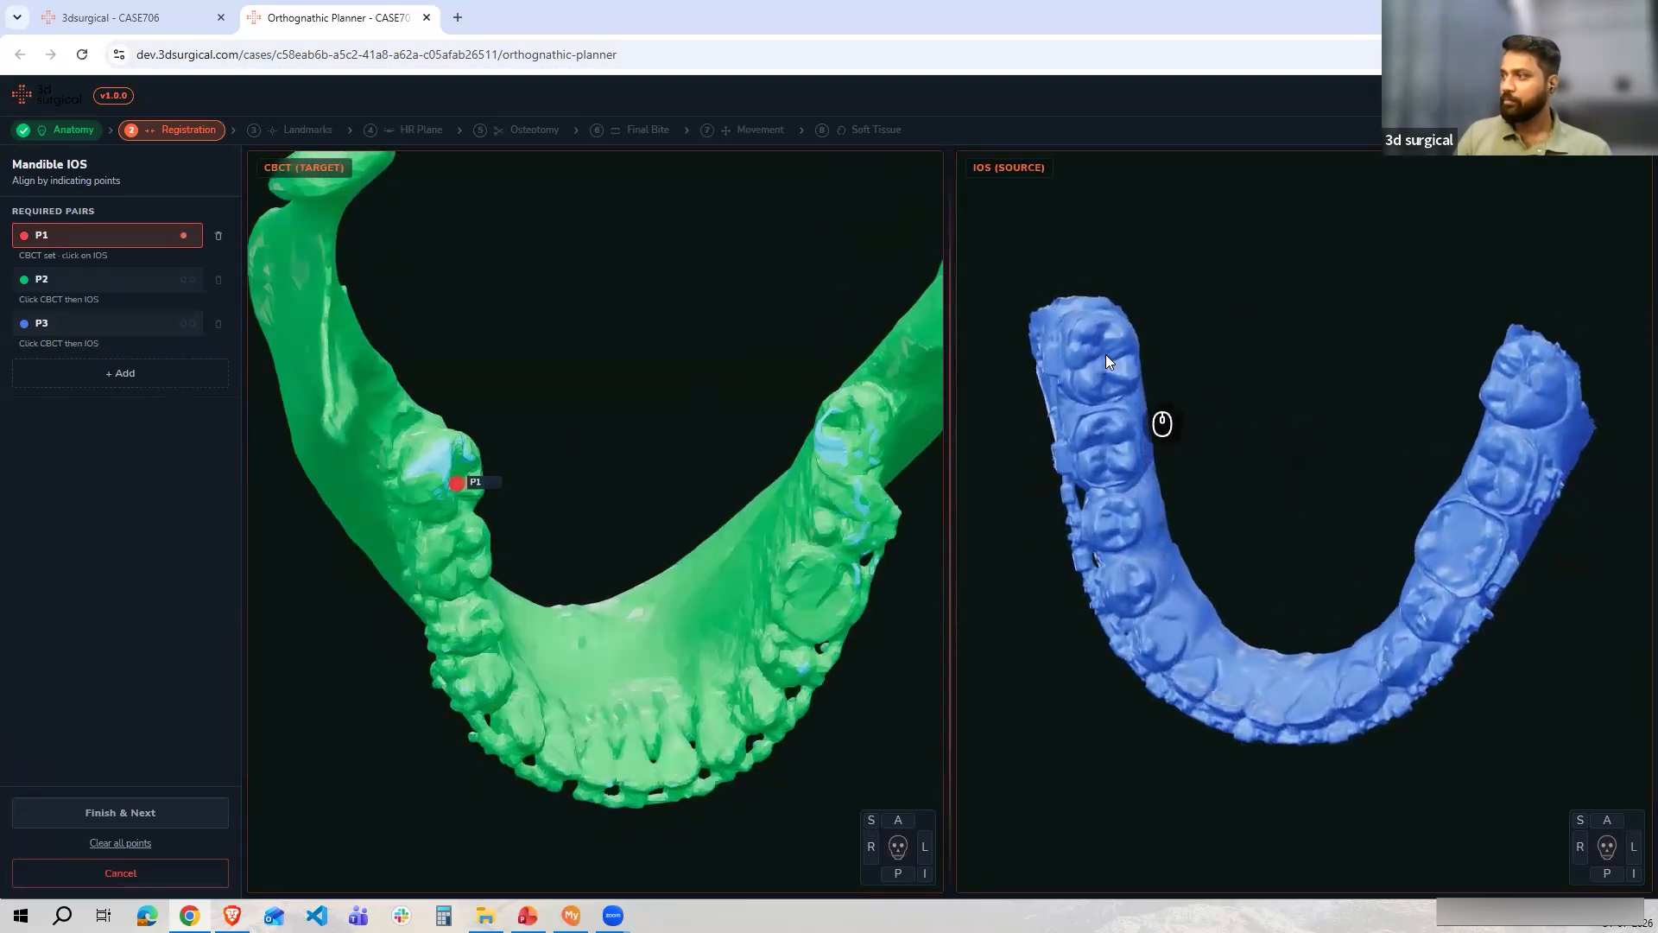
left_click(1106, 355)
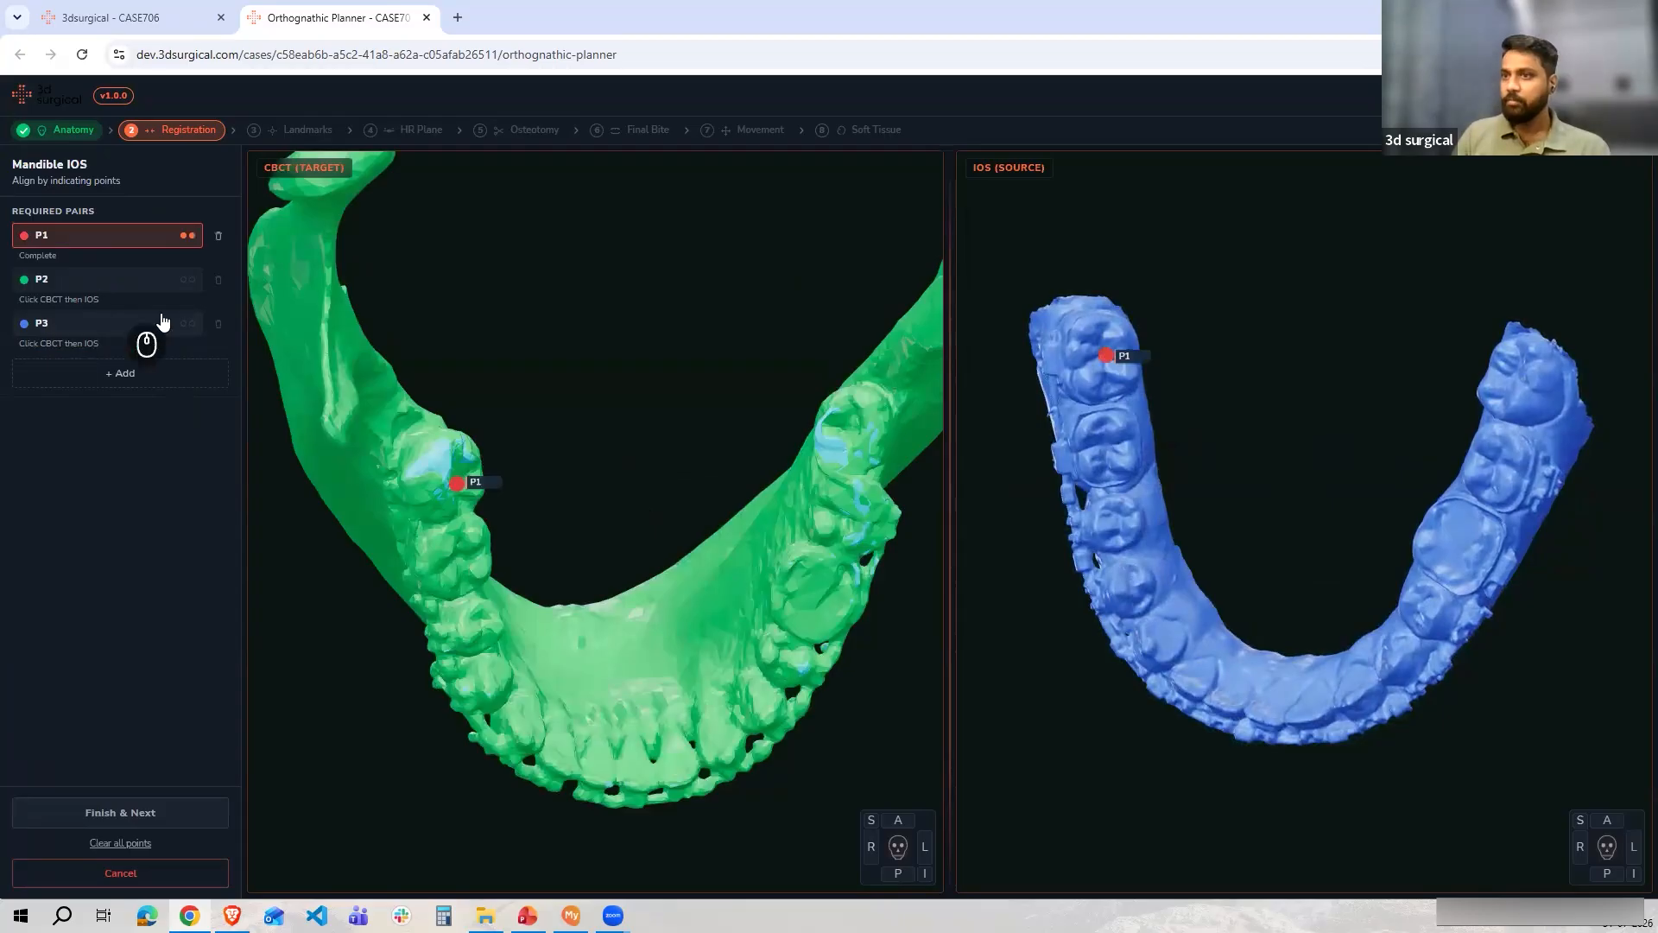
Place point pair P2 on a lower front incisor in both the CBCT model and the intraoral scan
left_click_drag(612, 413, 642, 619)
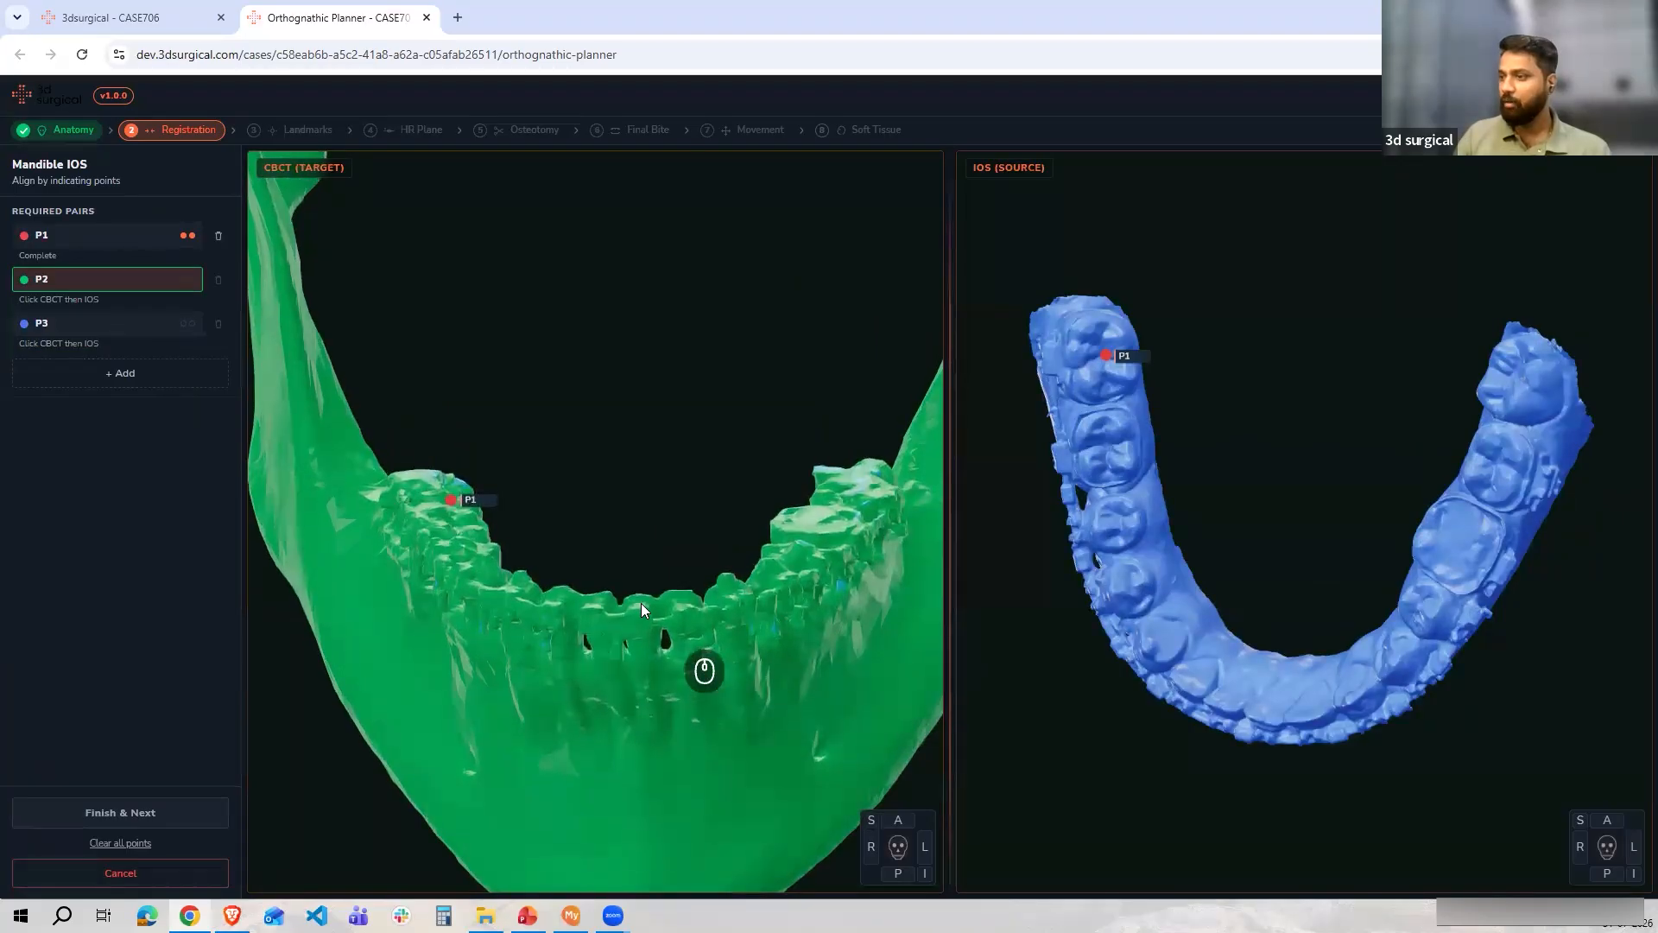
left_click(641, 607)
left_click_drag(1354, 535, 1304, 585)
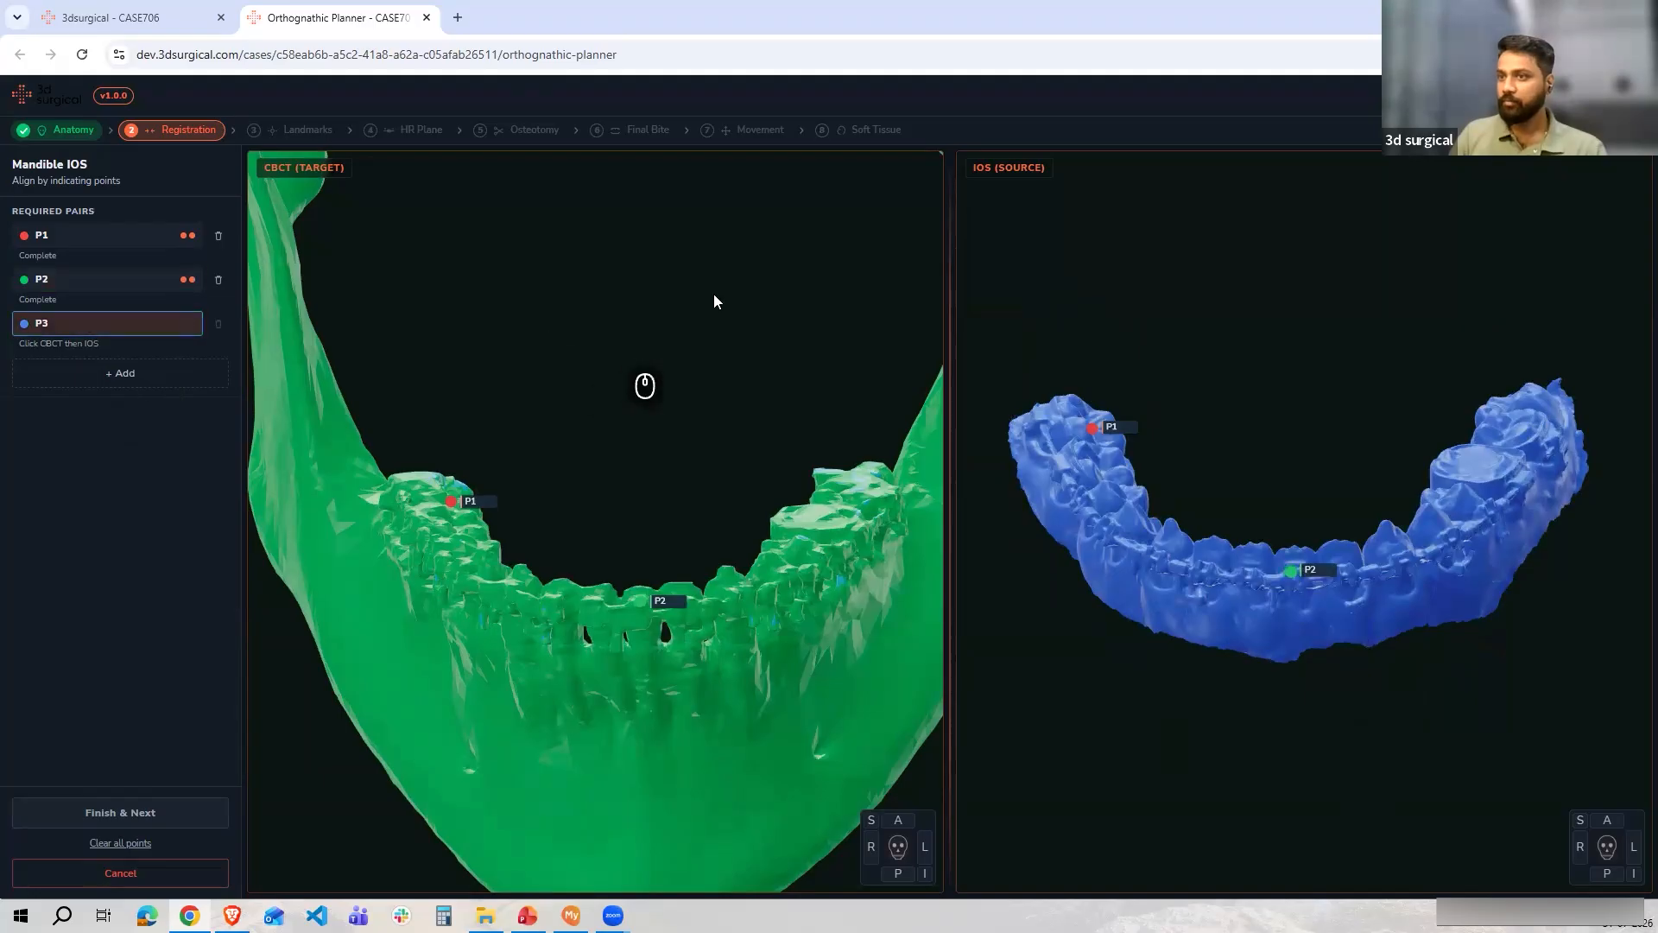
Place point pair P3 on the opposite posterior molar in both the CBCT model and the intraoral scan
left_click_drag(699, 354, 838, 470)
left_click(844, 434)
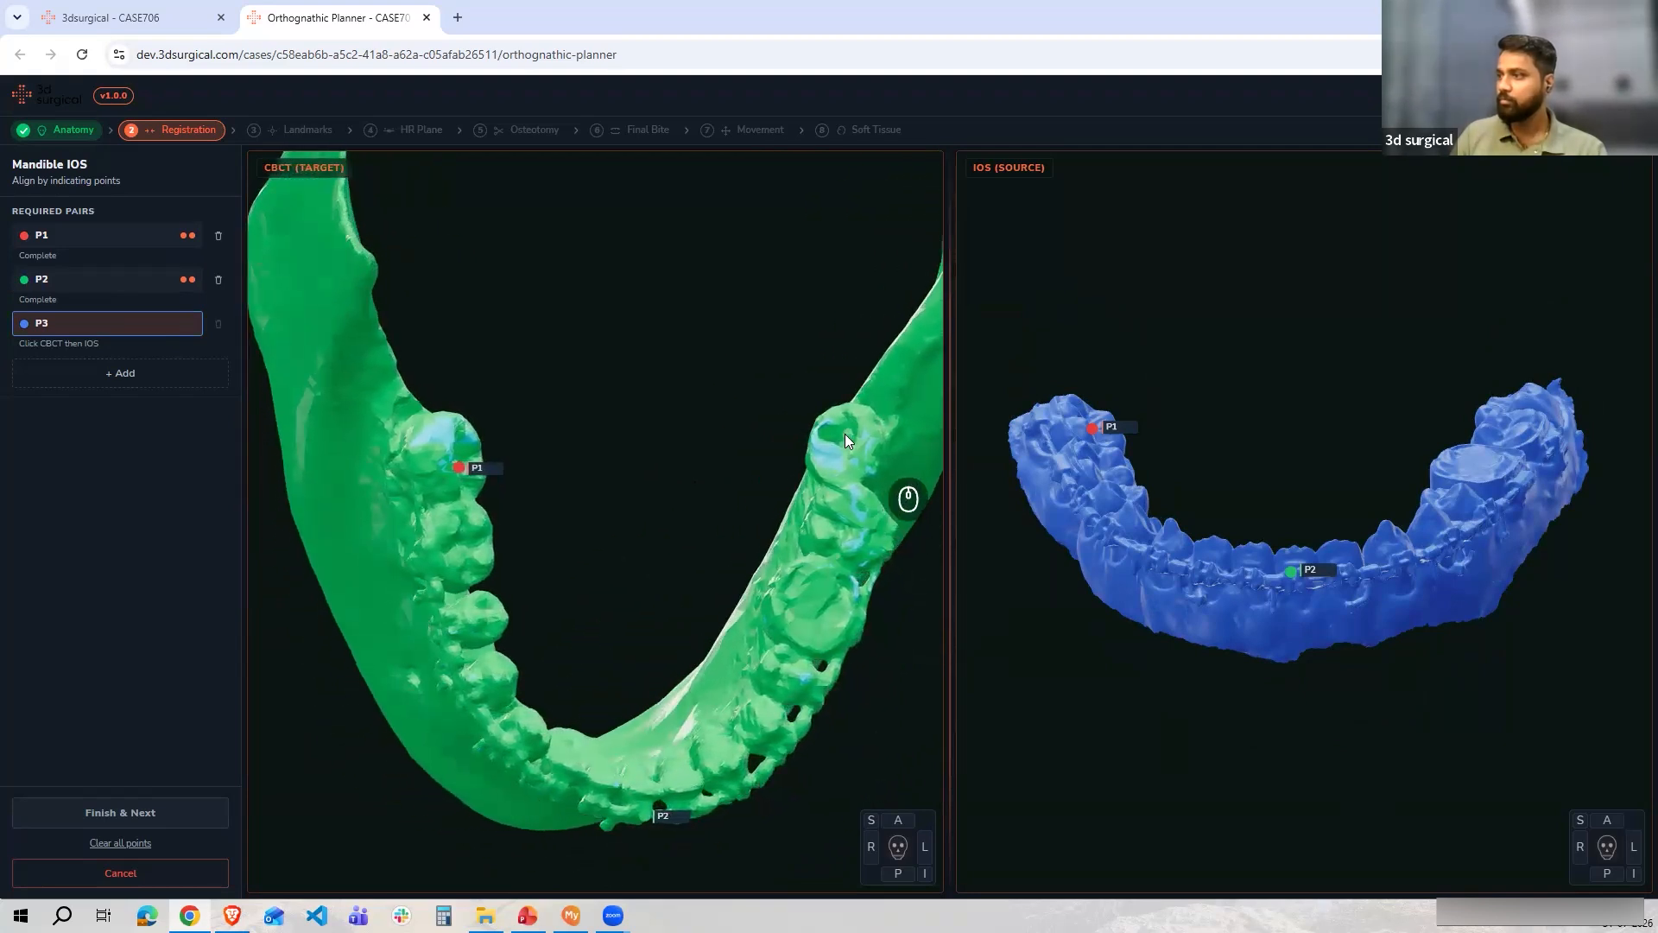
left_click_drag(1370, 375, 1373, 416)
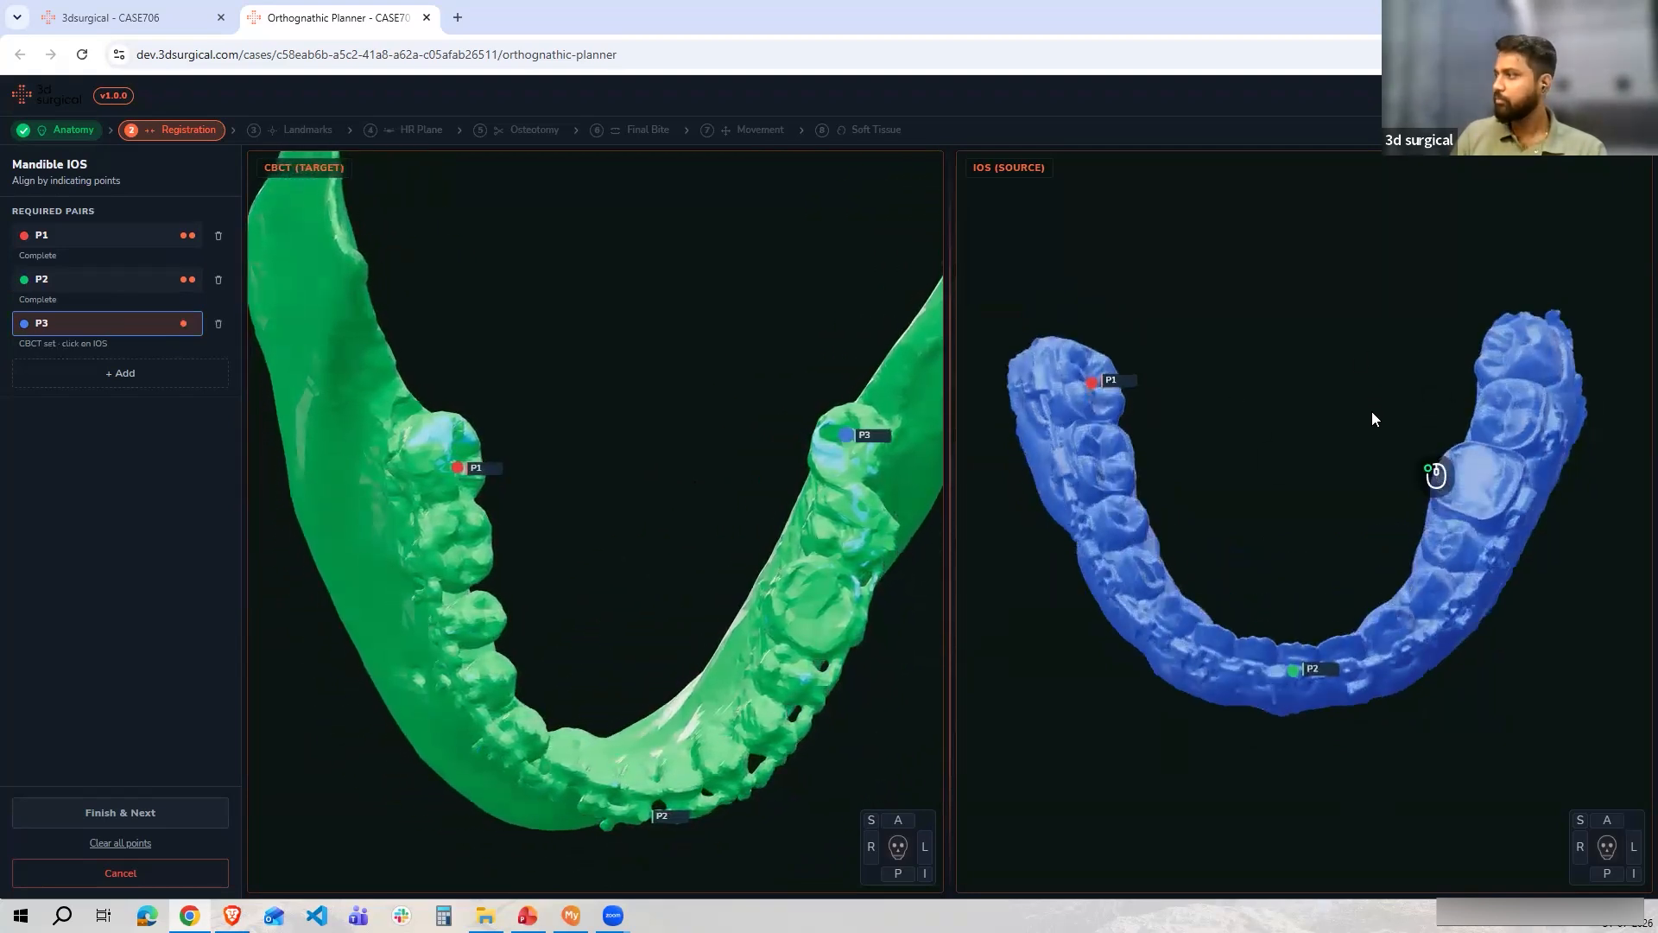
left_click(1508, 332)
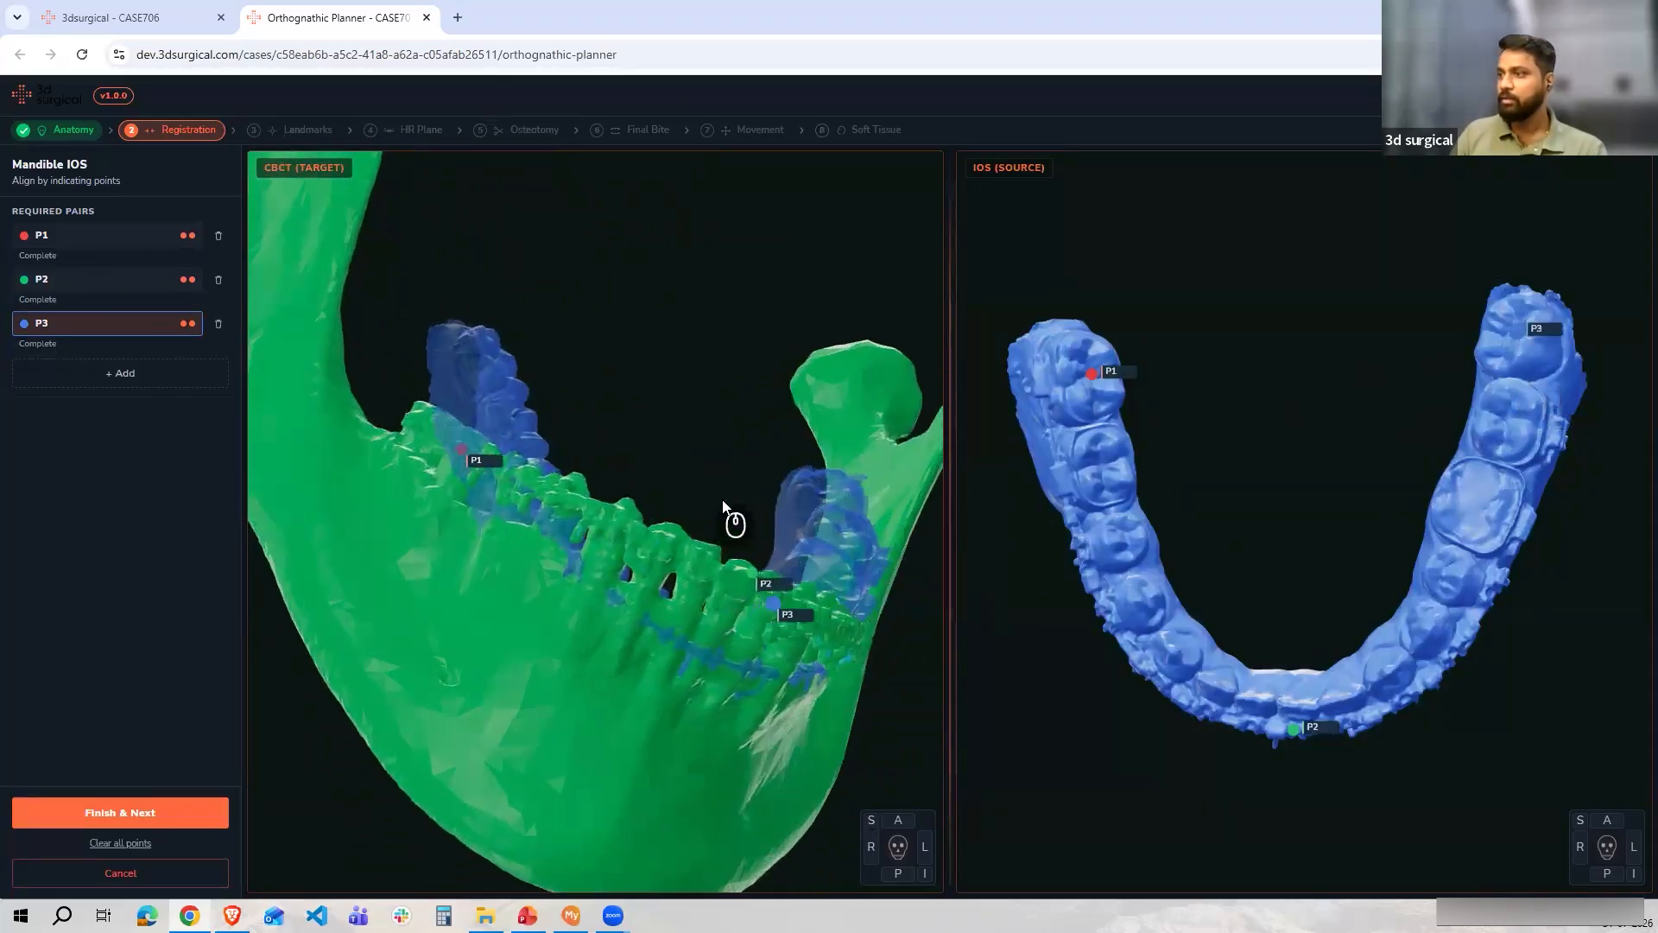
Check the mandibular scan overlay on the CBCT model and finish the point-pair registration
left_click_drag(631, 511, 358, 431)
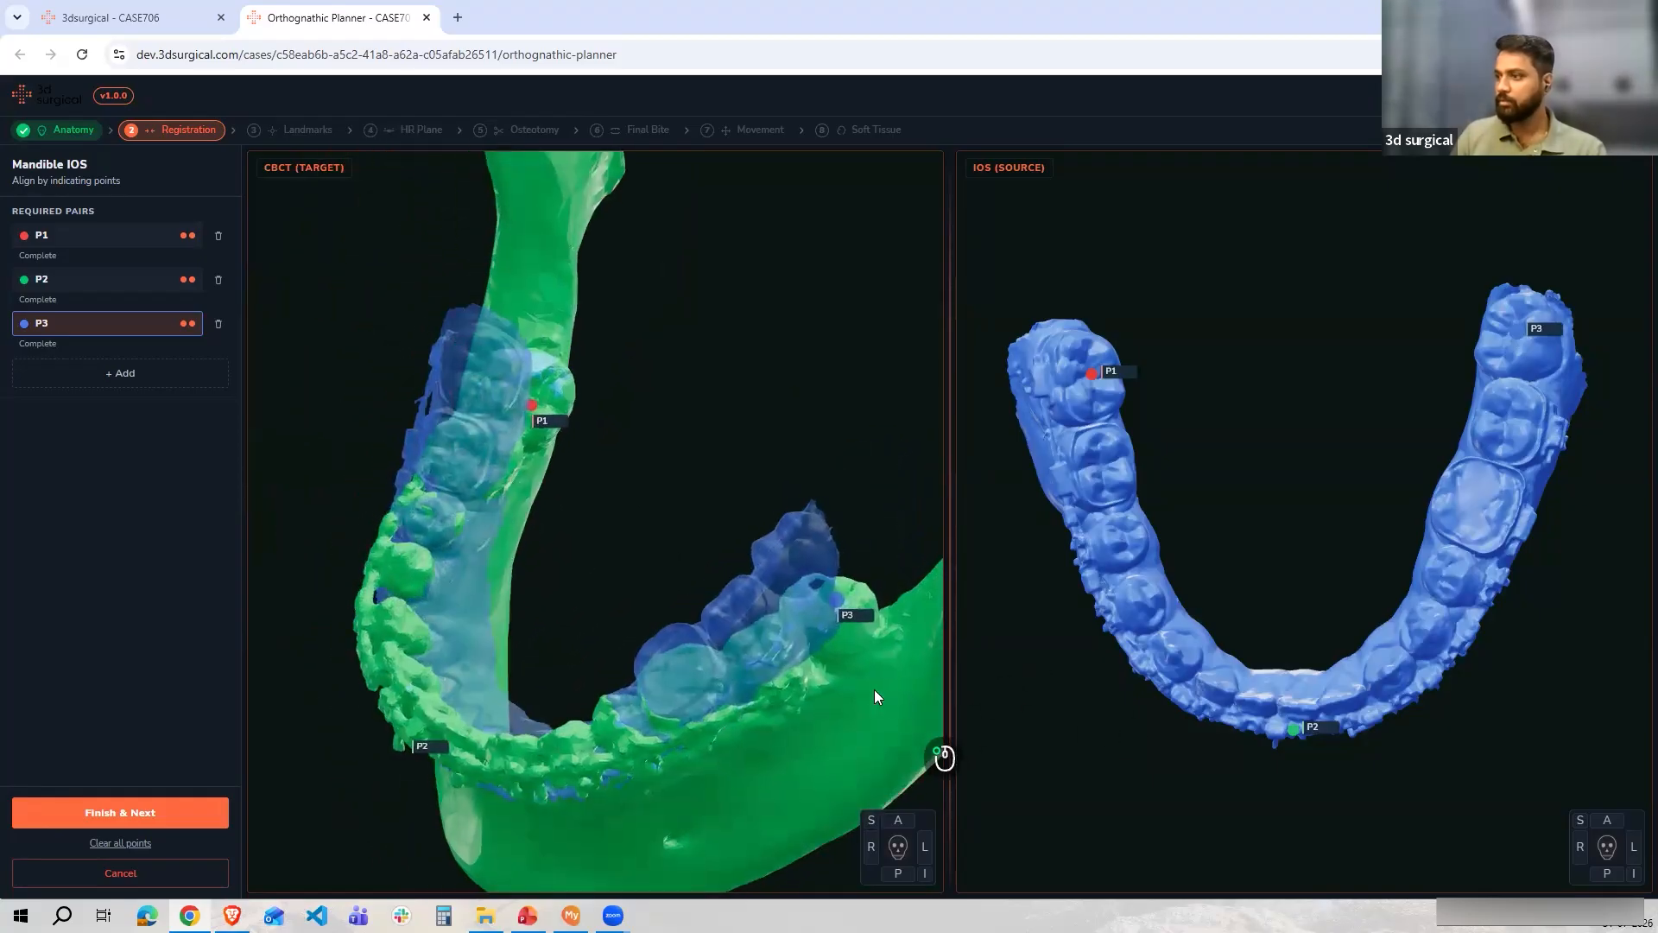
left_click(824, 611)
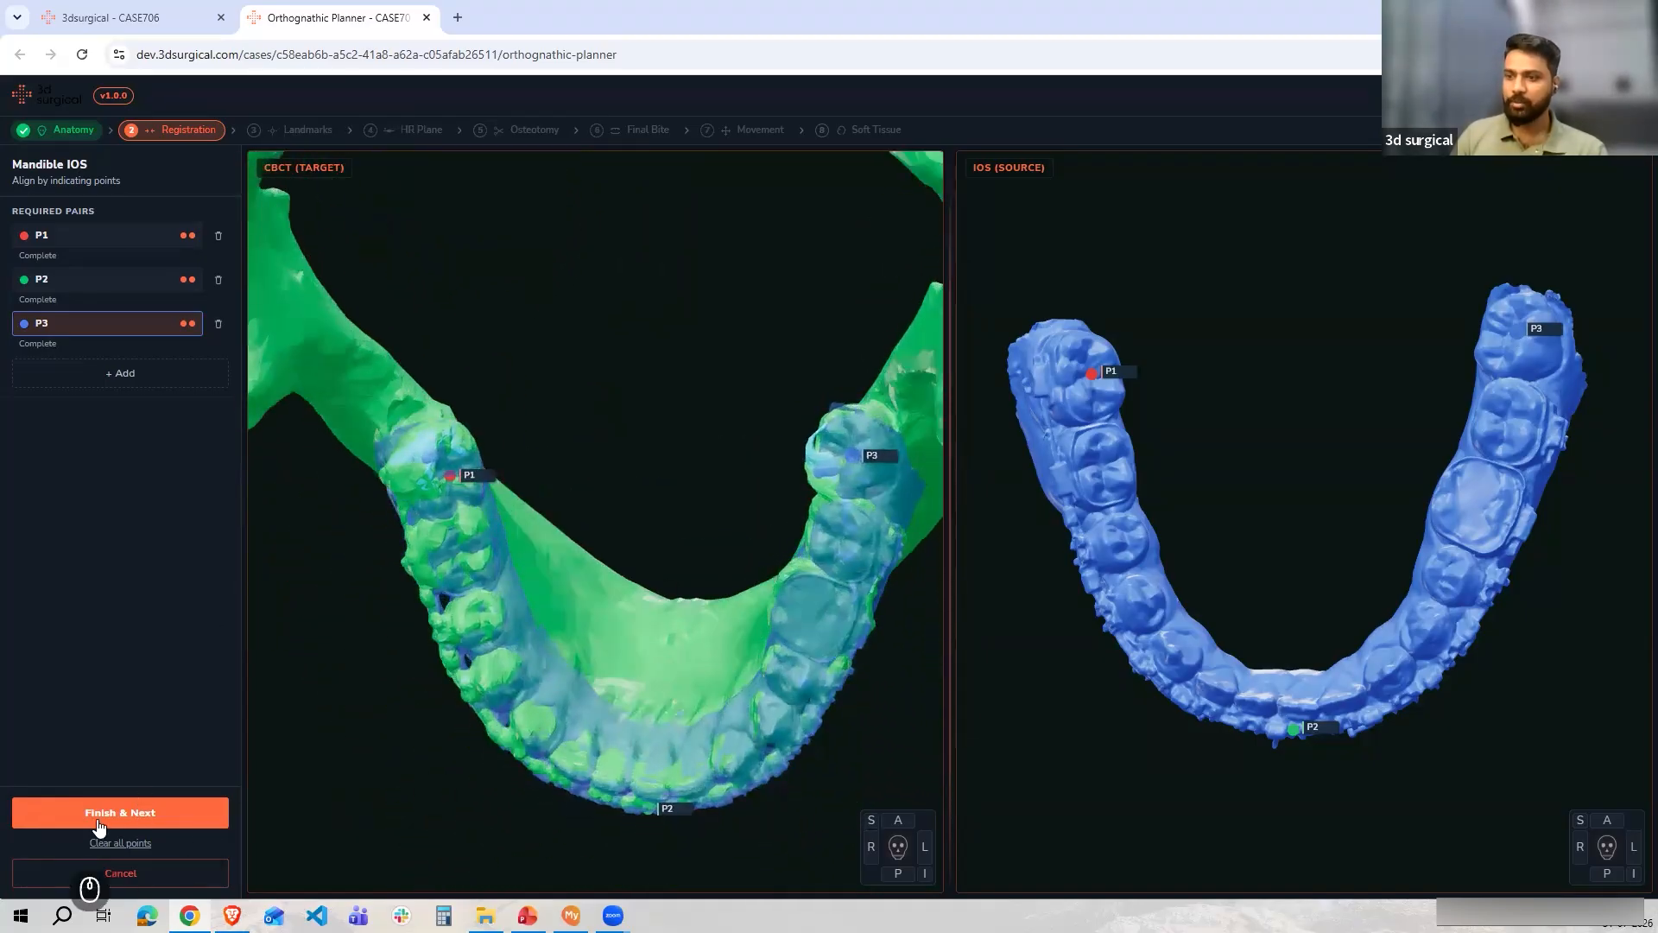
left_click(97, 814)
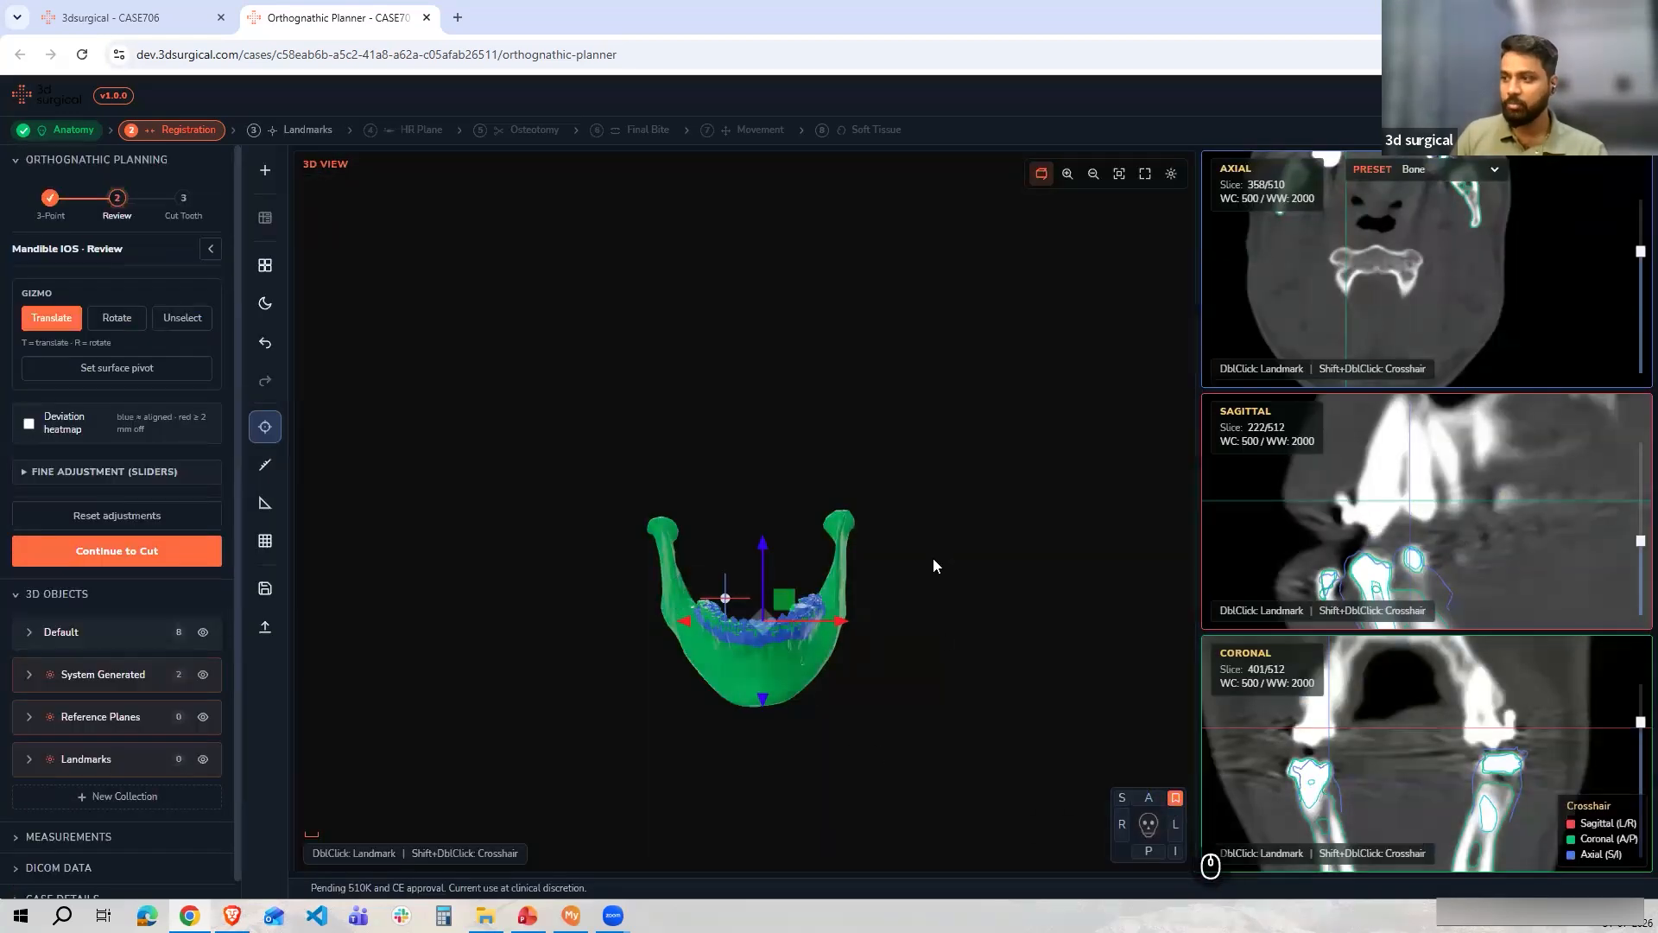
Inspect the mandibular scan alignment close up, nudging the scan slightly with the translate gizmo
scroll(933, 565, "up", 10)
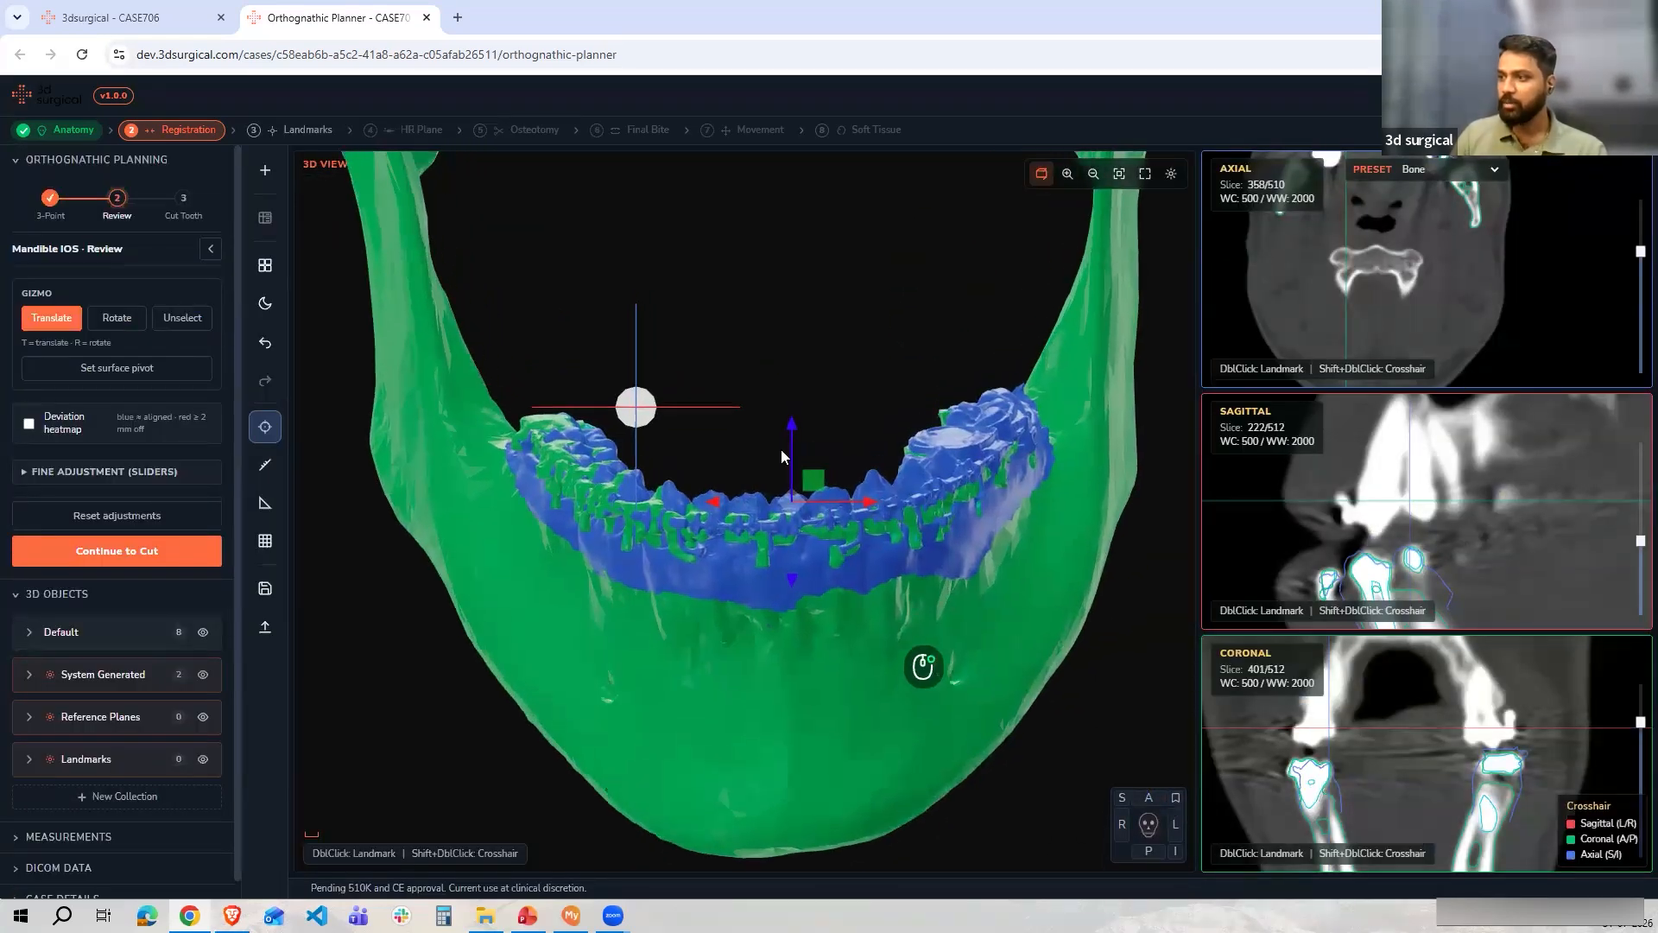
scroll(781, 449, "up", 5)
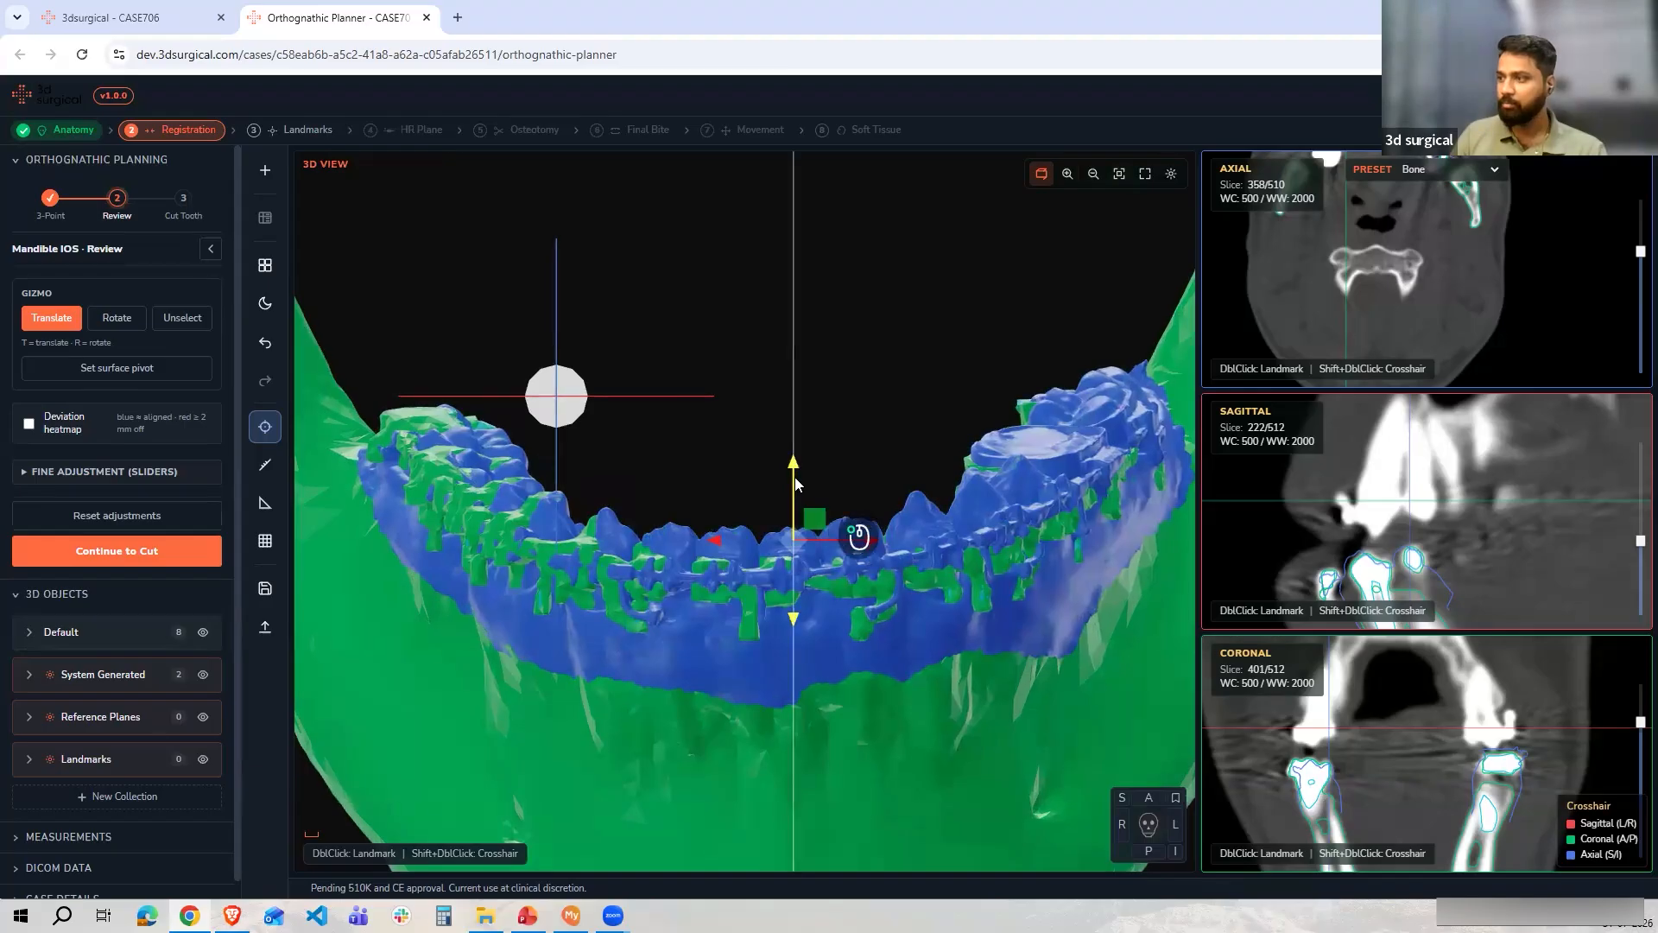
scroll(795, 485, "up", 2)
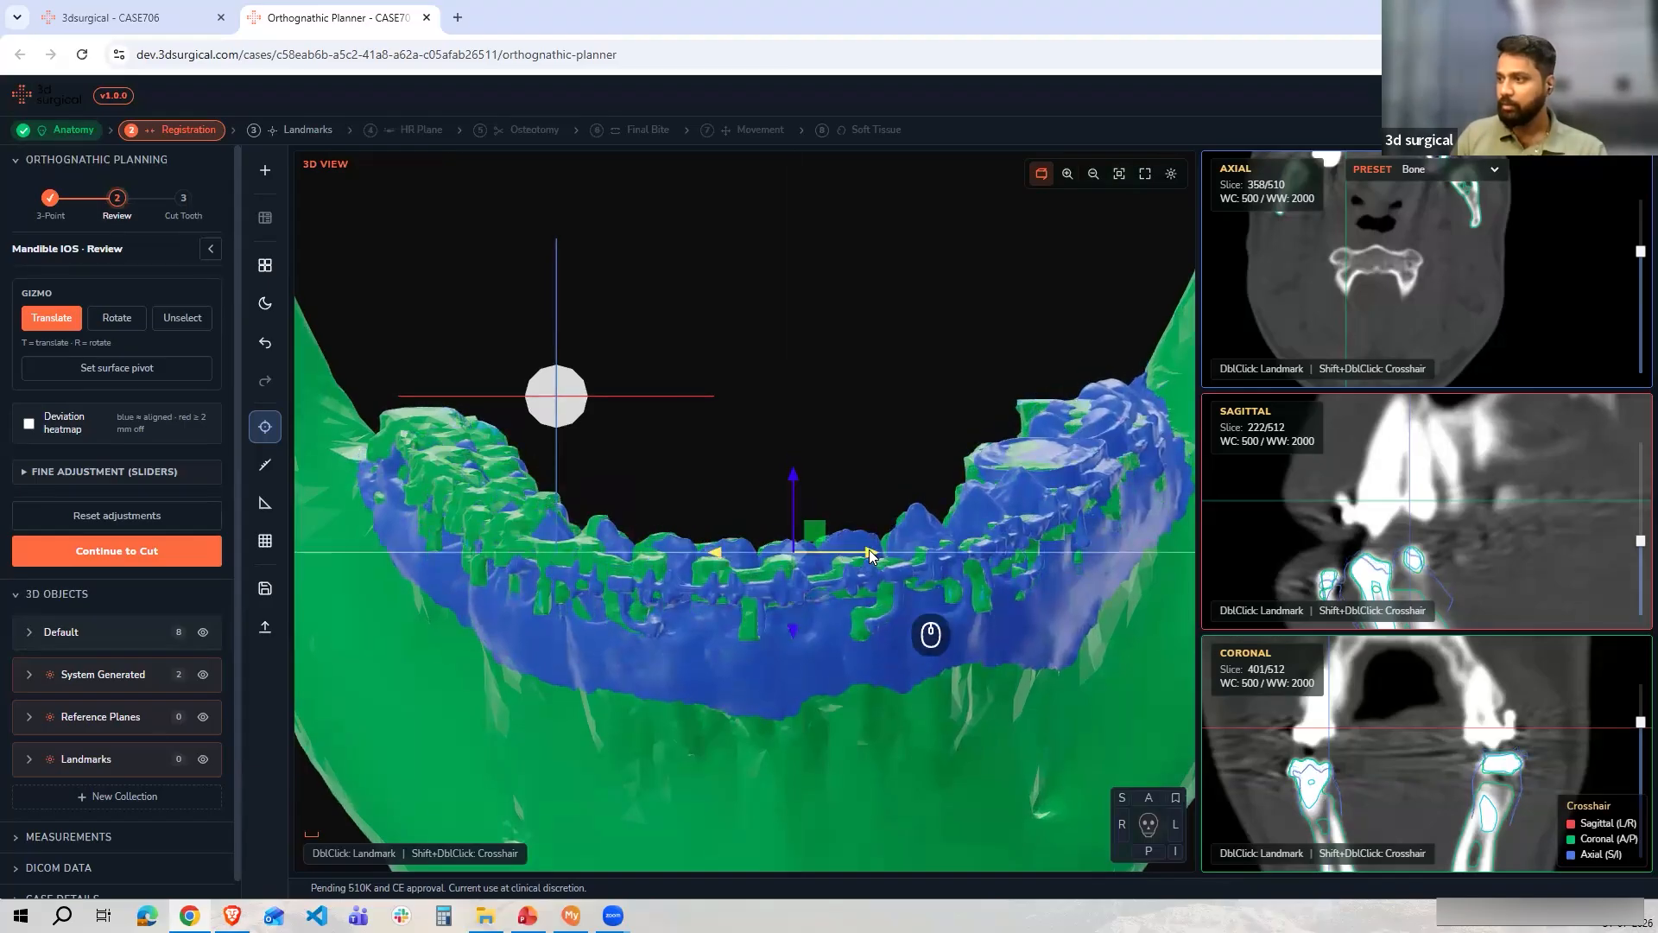
left_click_drag(872, 552, 859, 557)
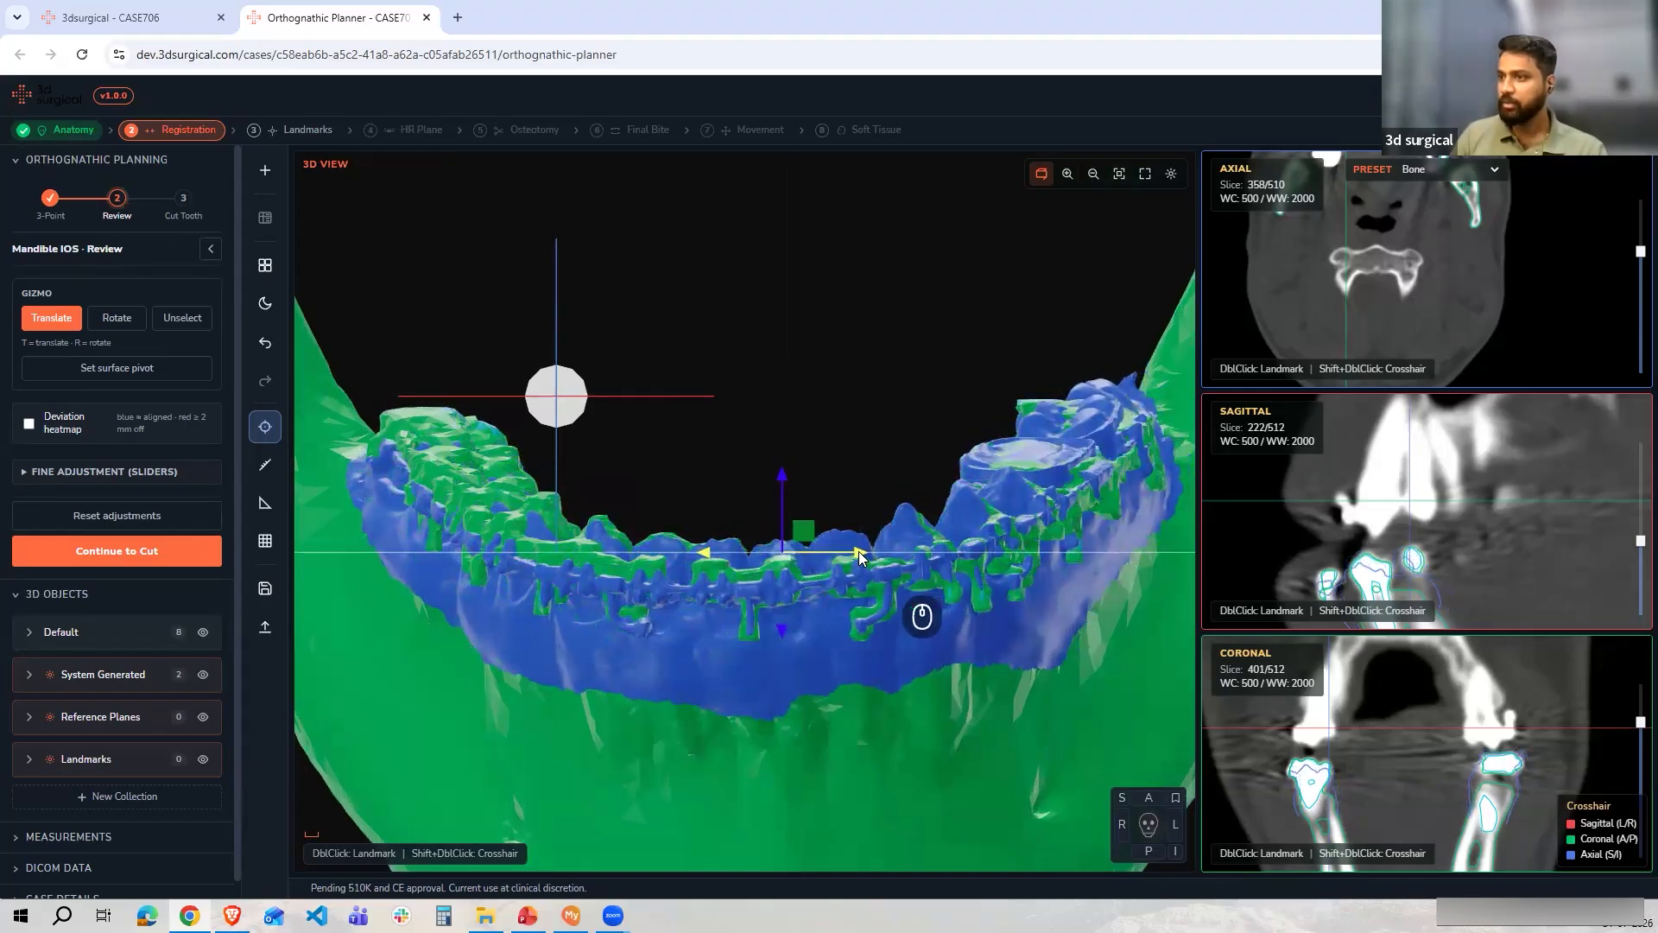
key("r")
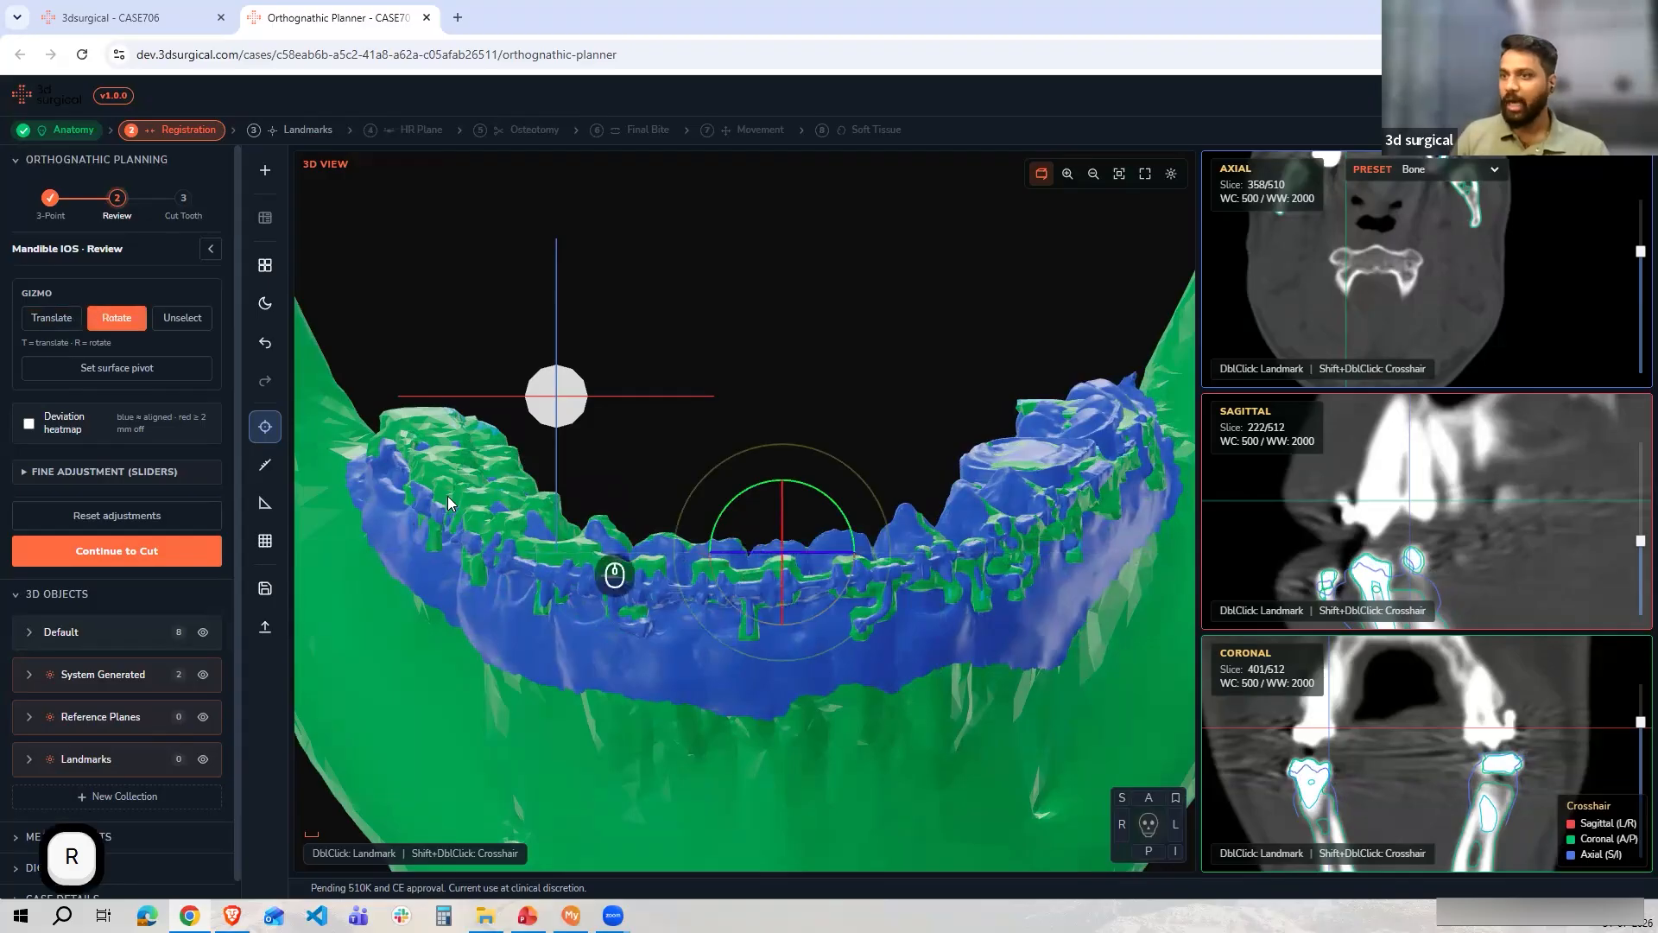
left_click(58, 319)
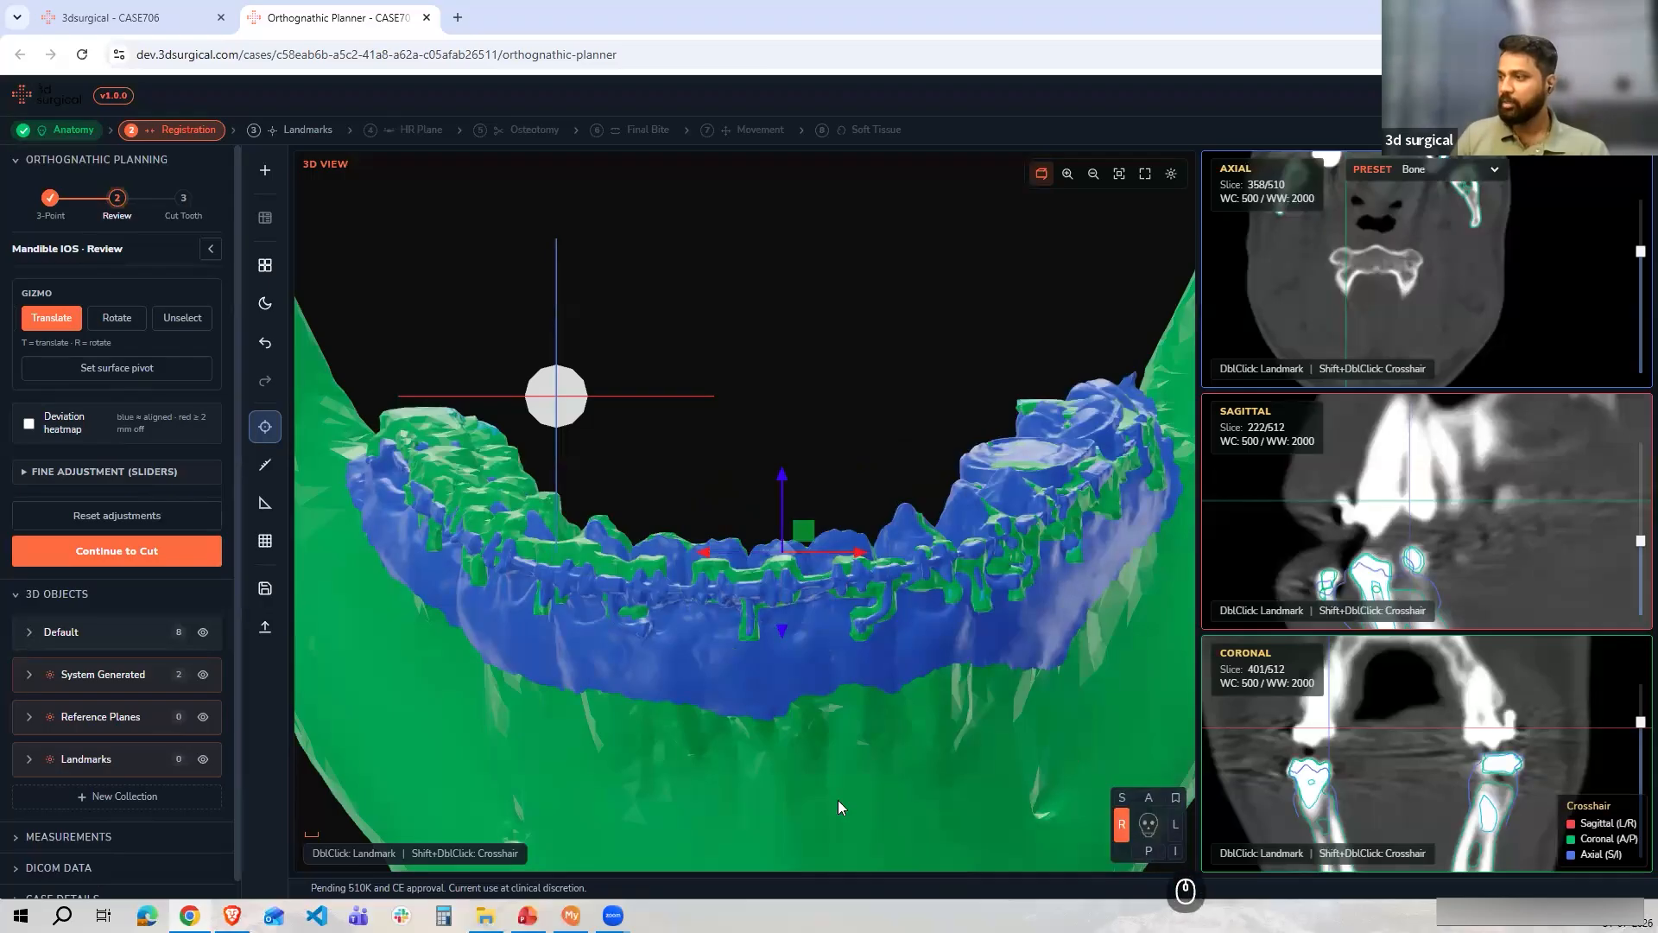
Fine-tune the mandibular scan with the rotate gizmo, checking the fit from the side and front
scroll(827, 762, "up", 10)
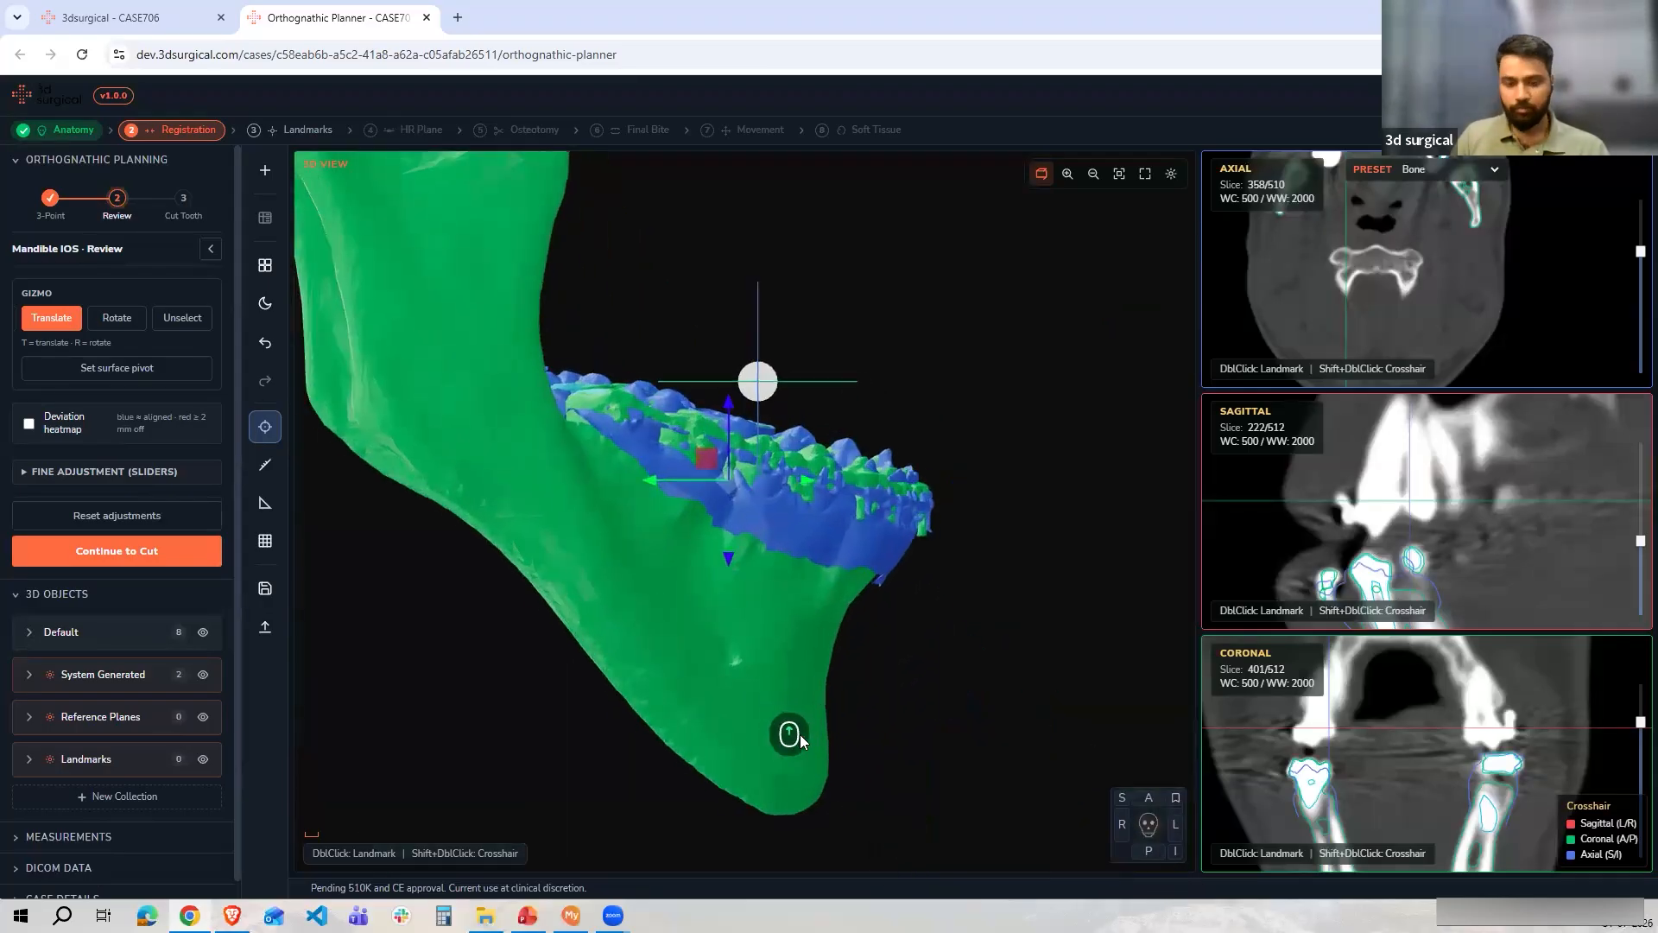
key("r")
left_click_drag(798, 451, 797, 448)
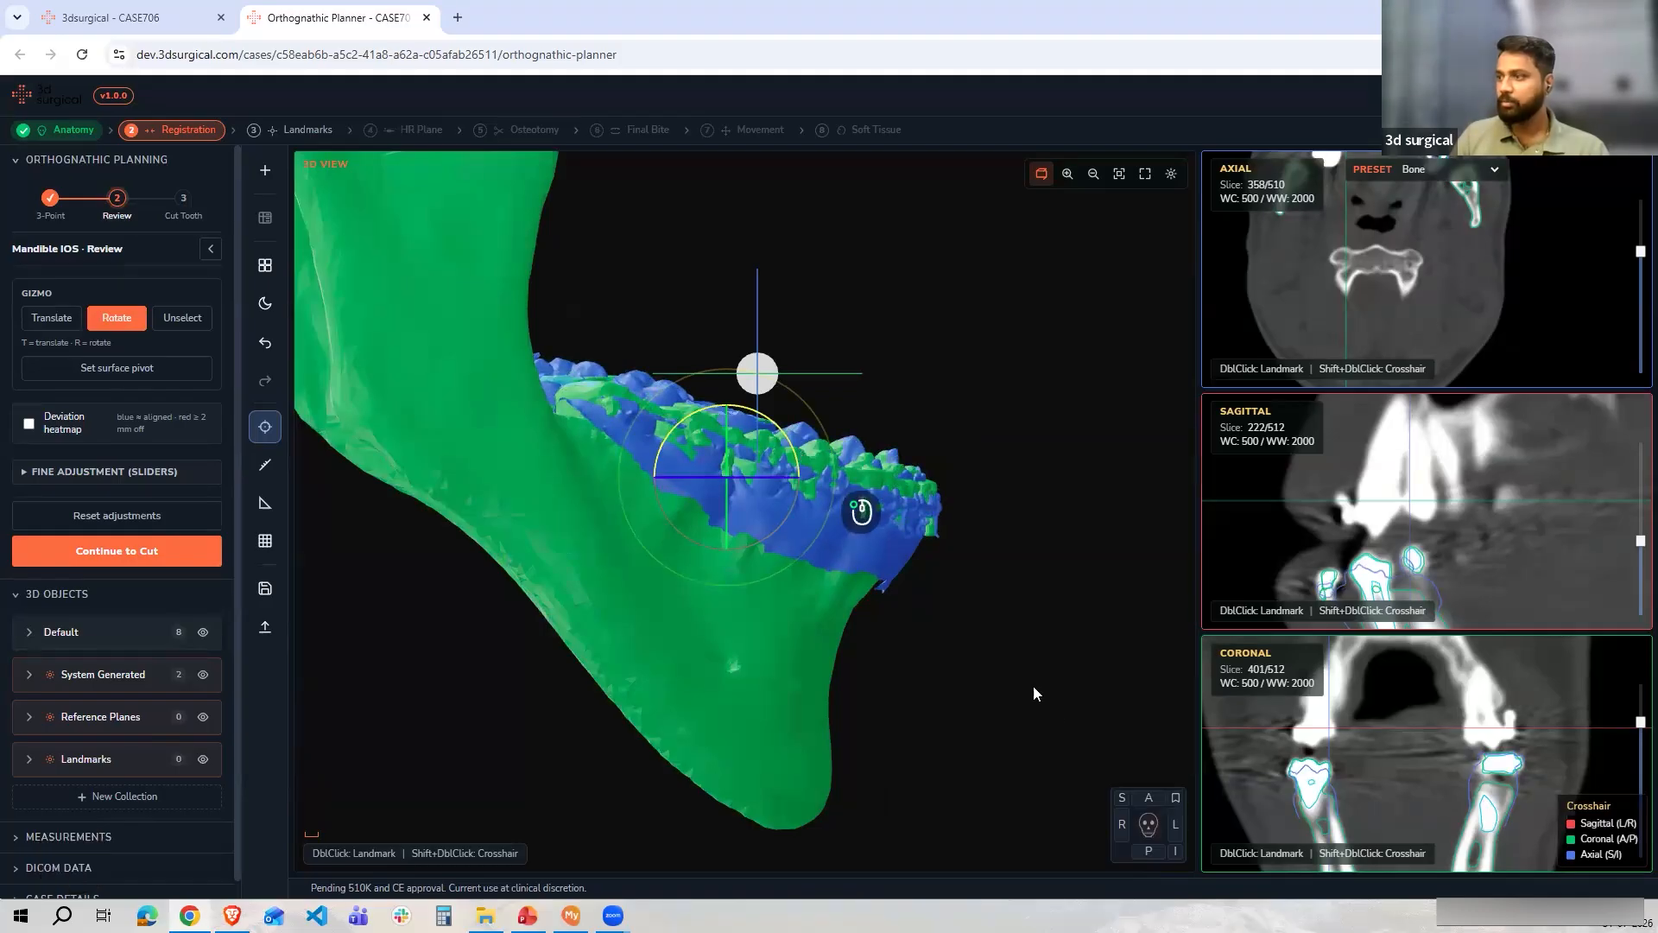
left_click(1148, 798)
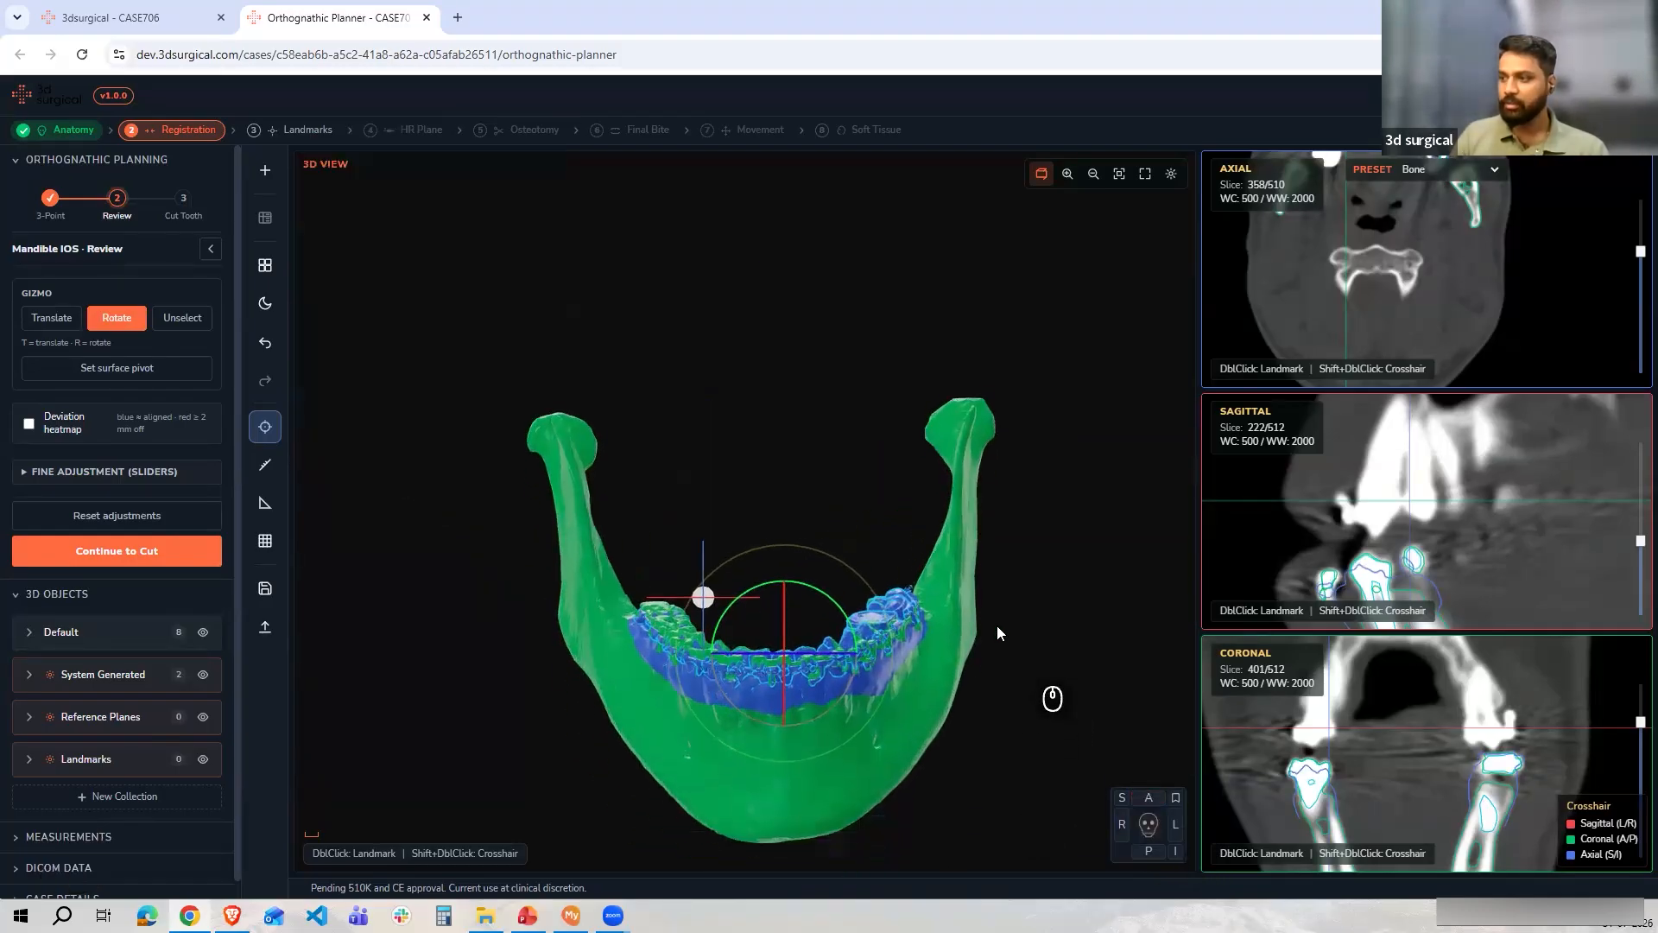
scroll(983, 594, "up", 3)
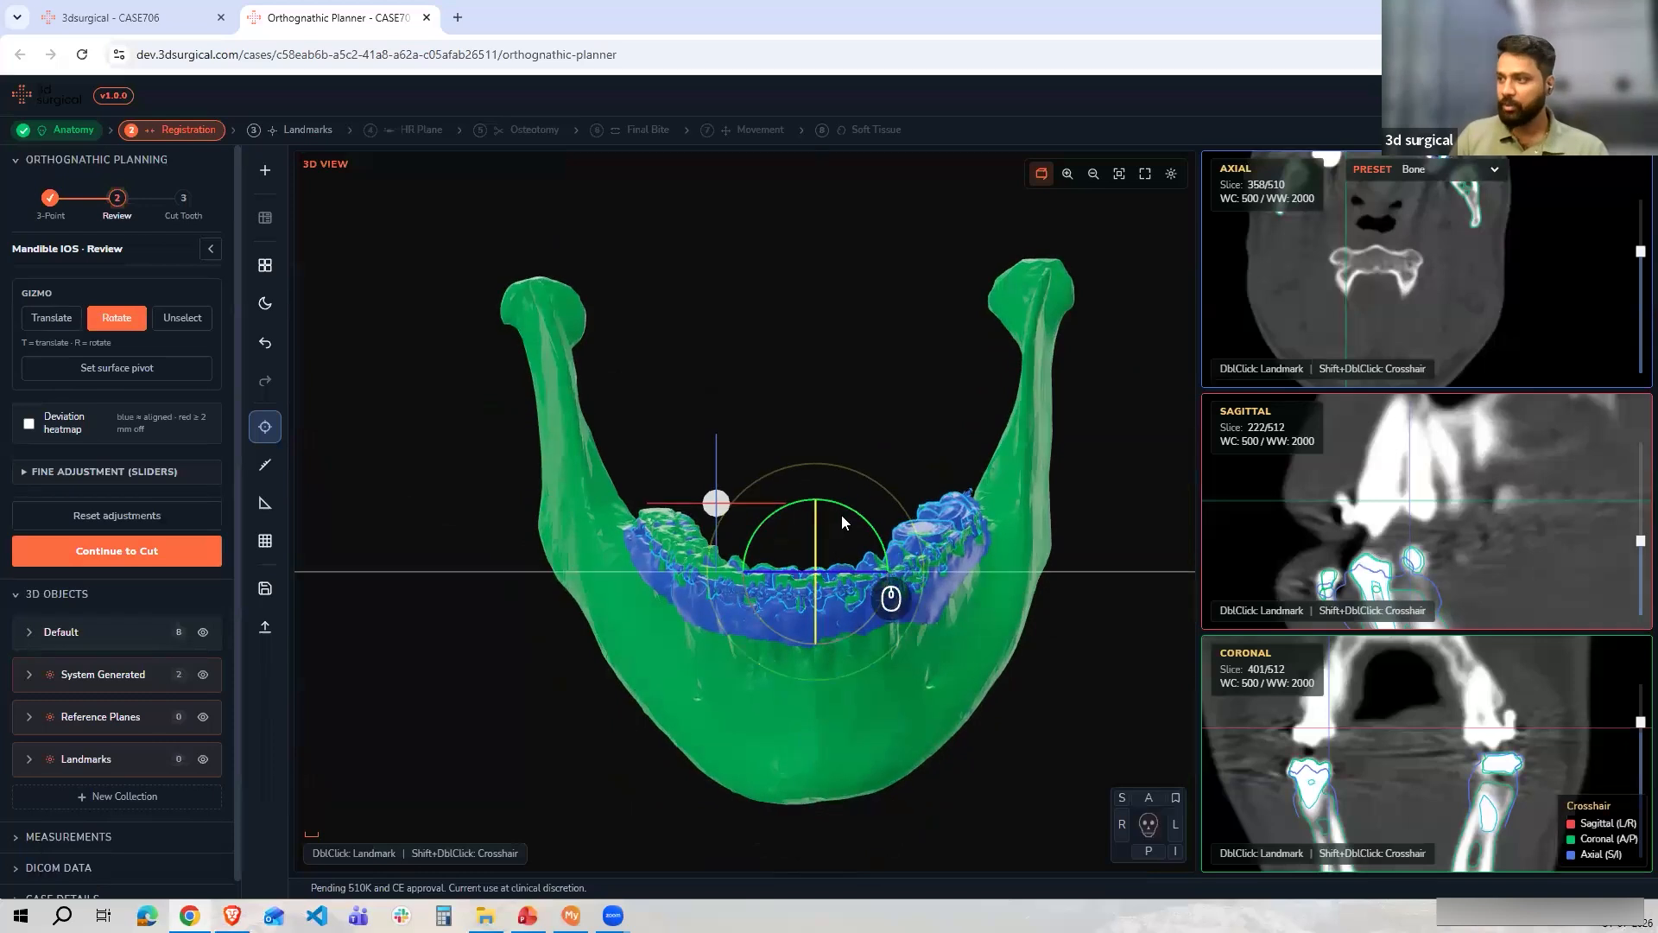
left_click_drag(856, 510, 853, 506)
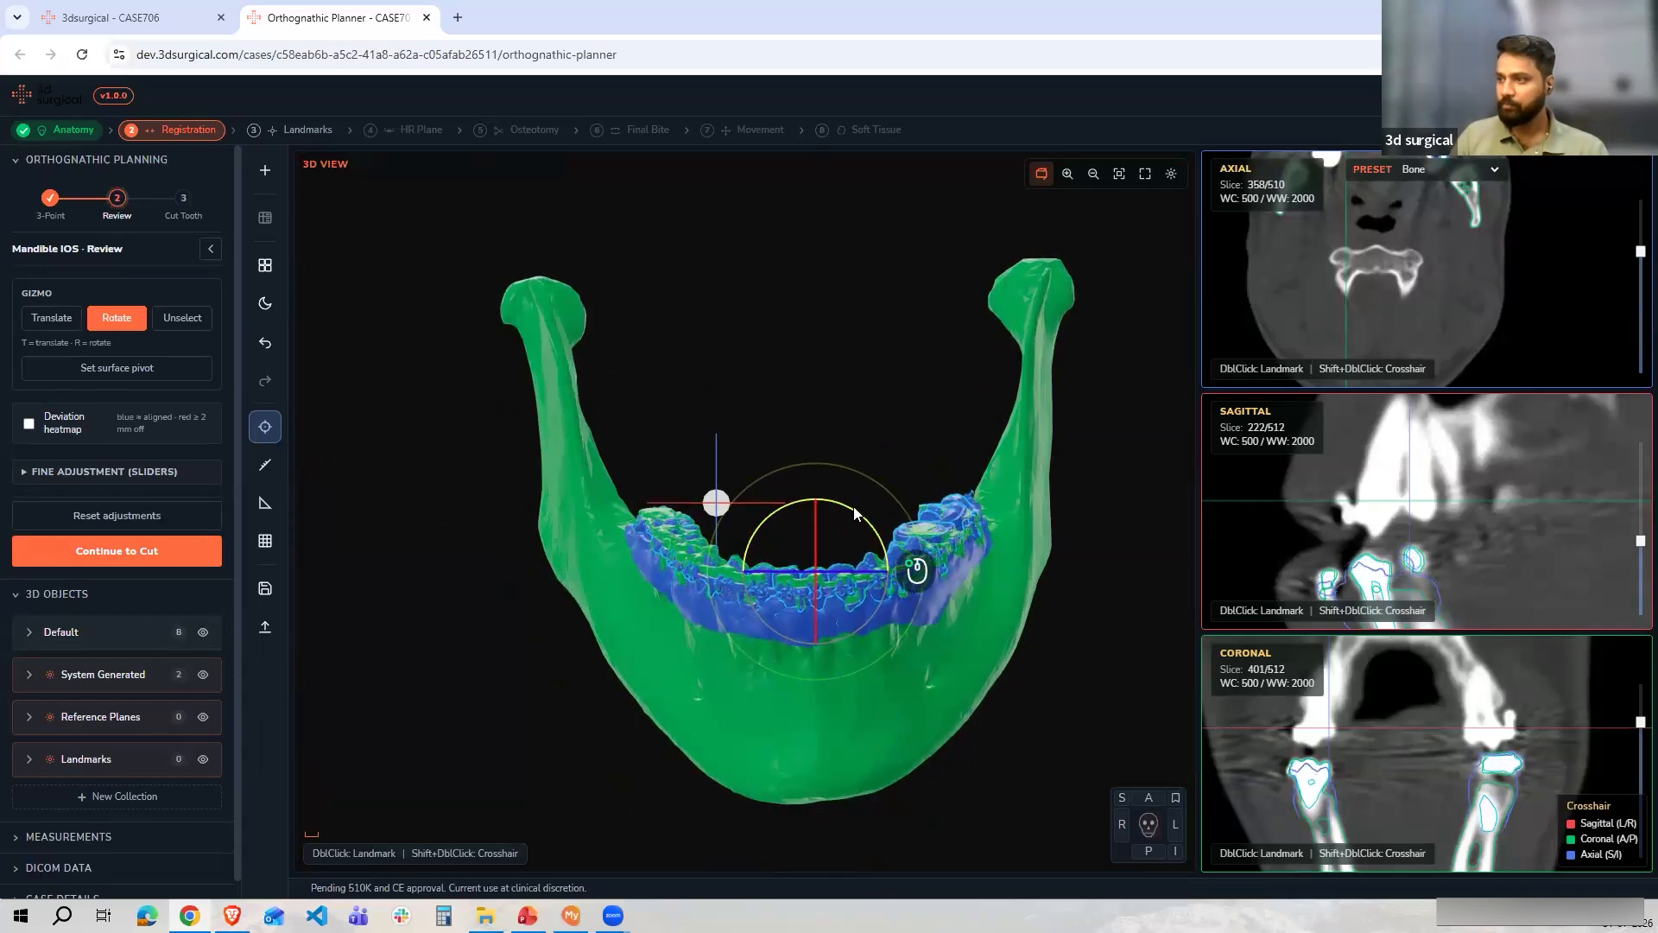
Review the fine adjustment sliders and continue to the excess-tooth cutting step
left_click(119, 473)
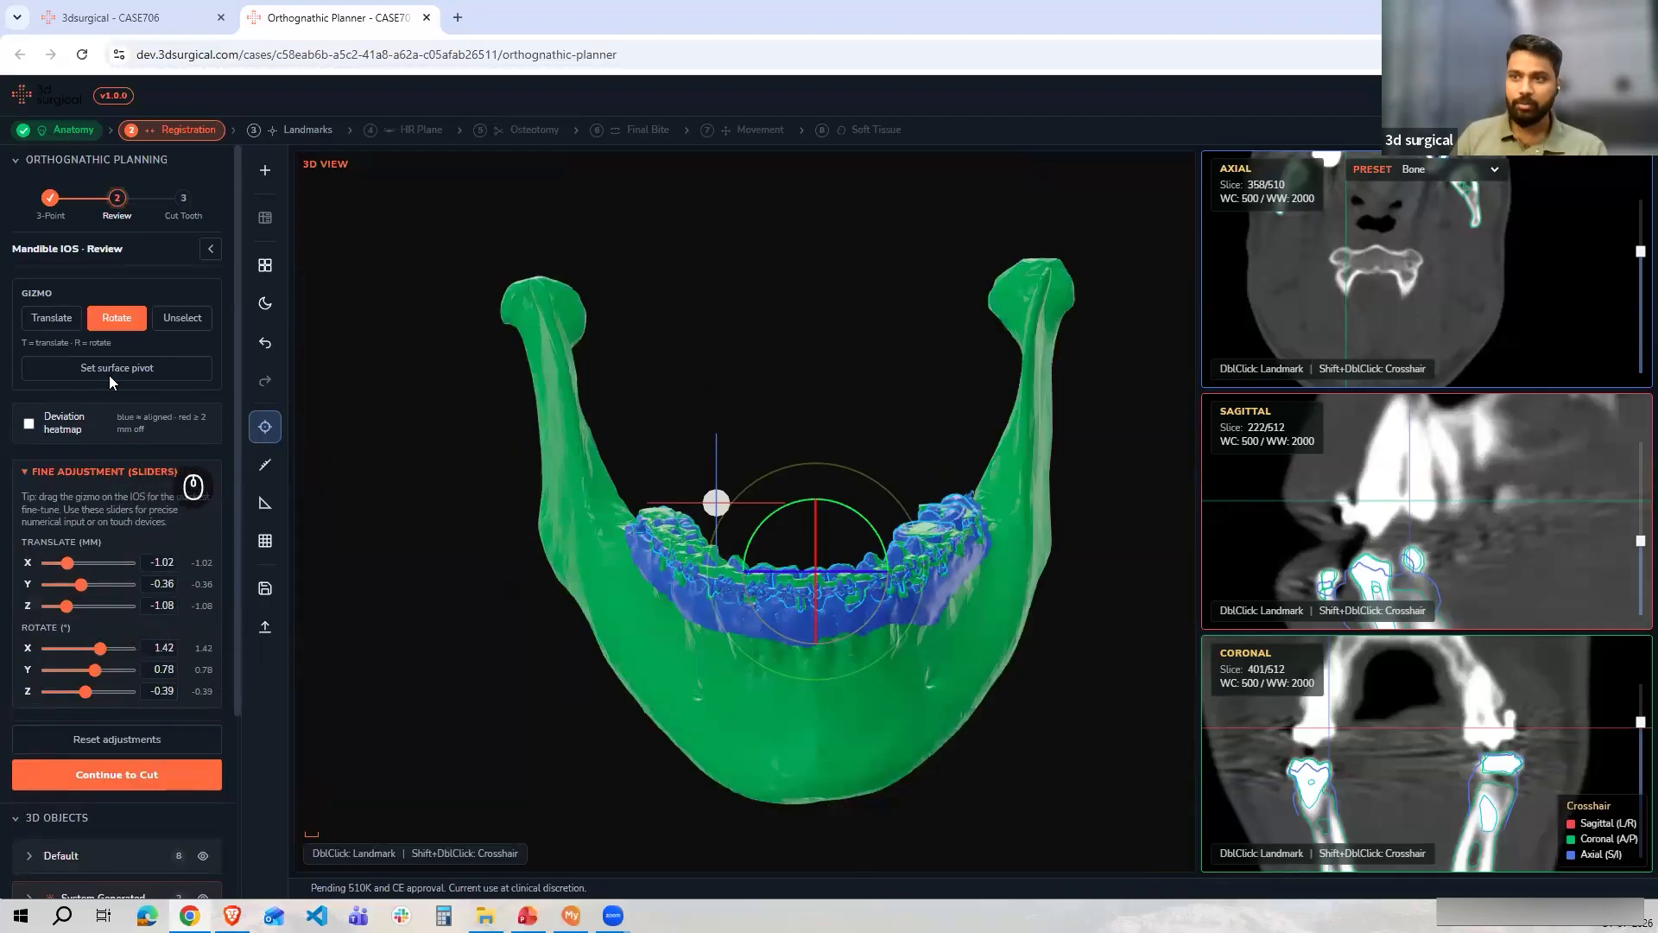
left_click(121, 774)
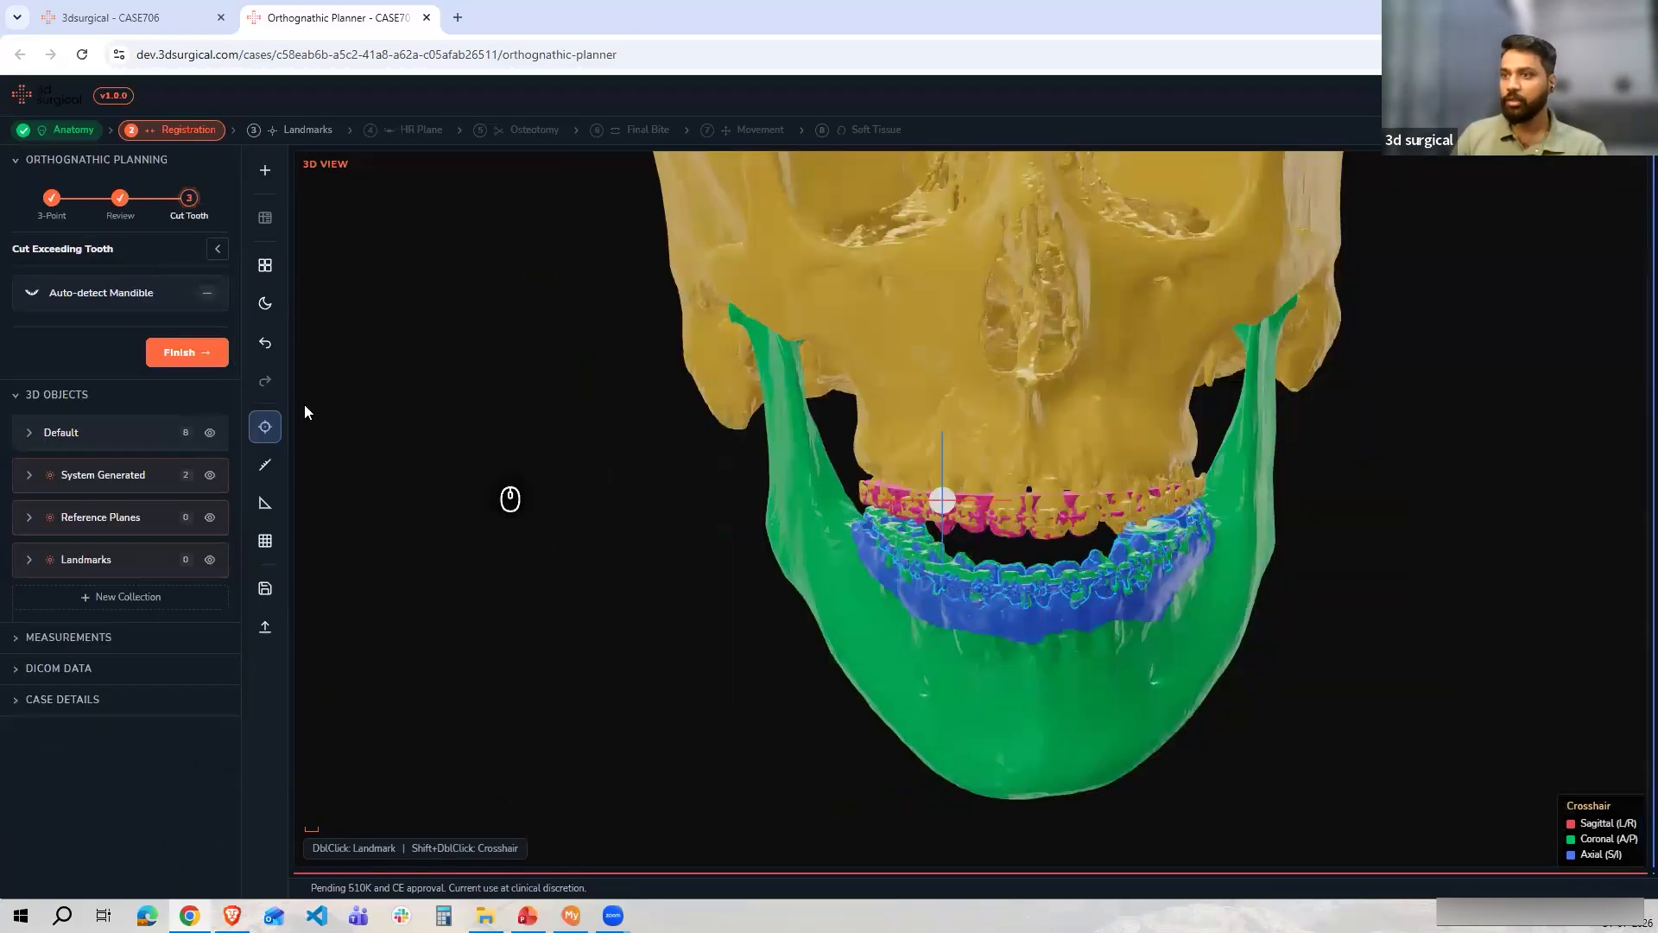
Auto-detect the mandible cut curve, waiting through the unresponsive page prompt
left_click(138, 294)
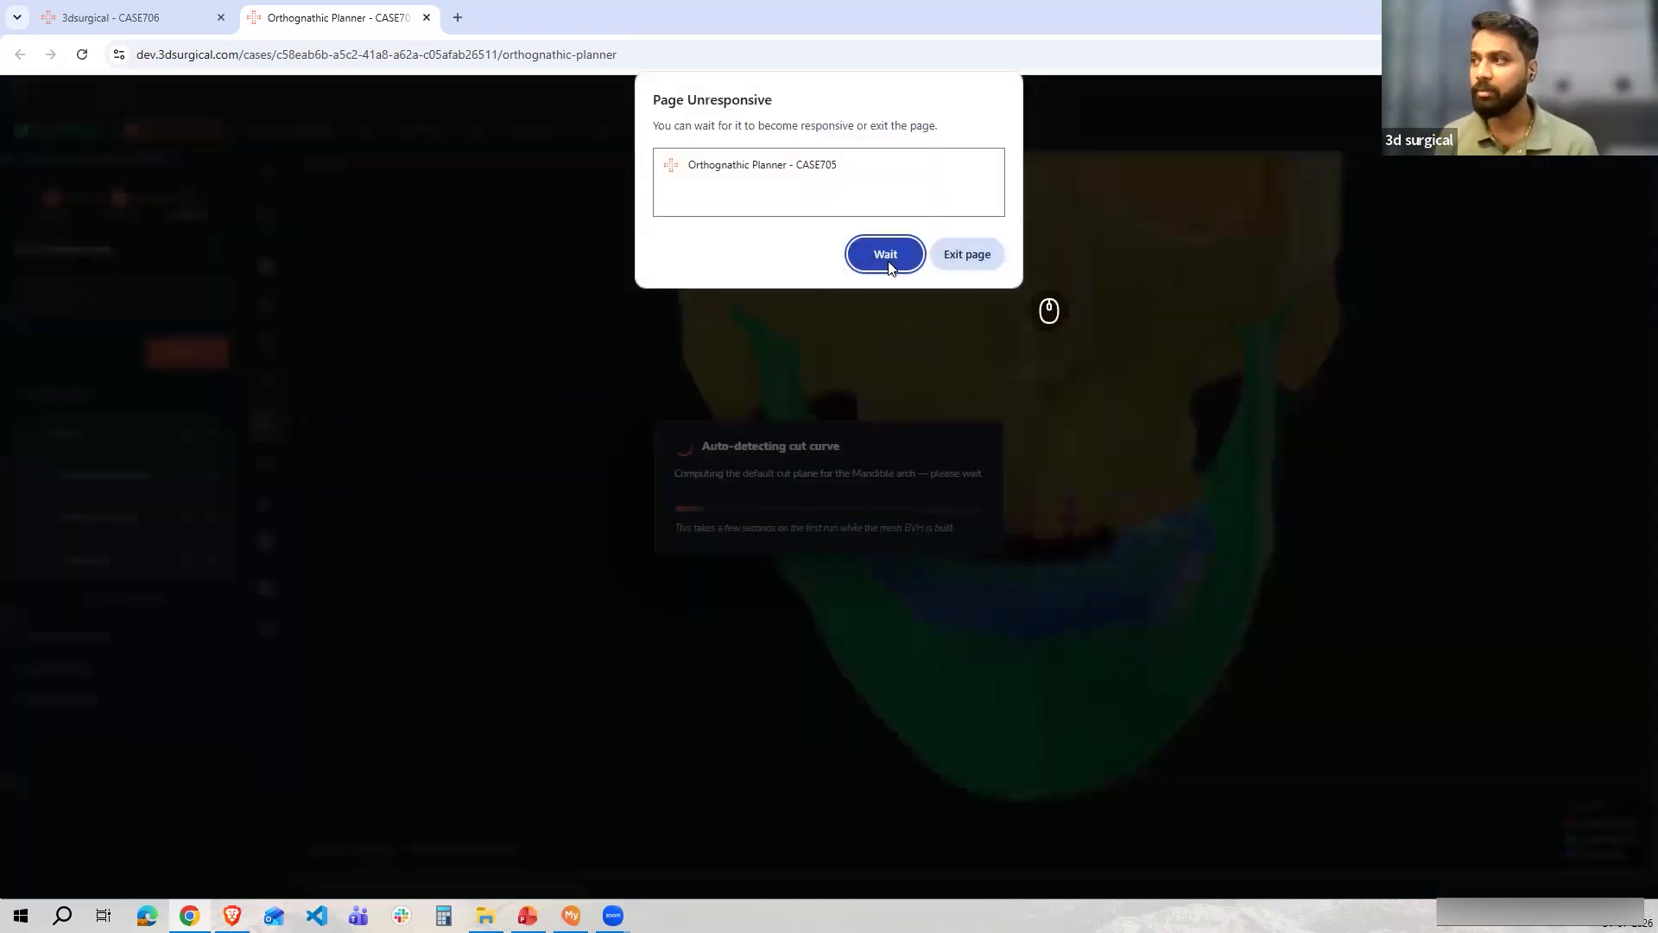
left_click(884, 253)
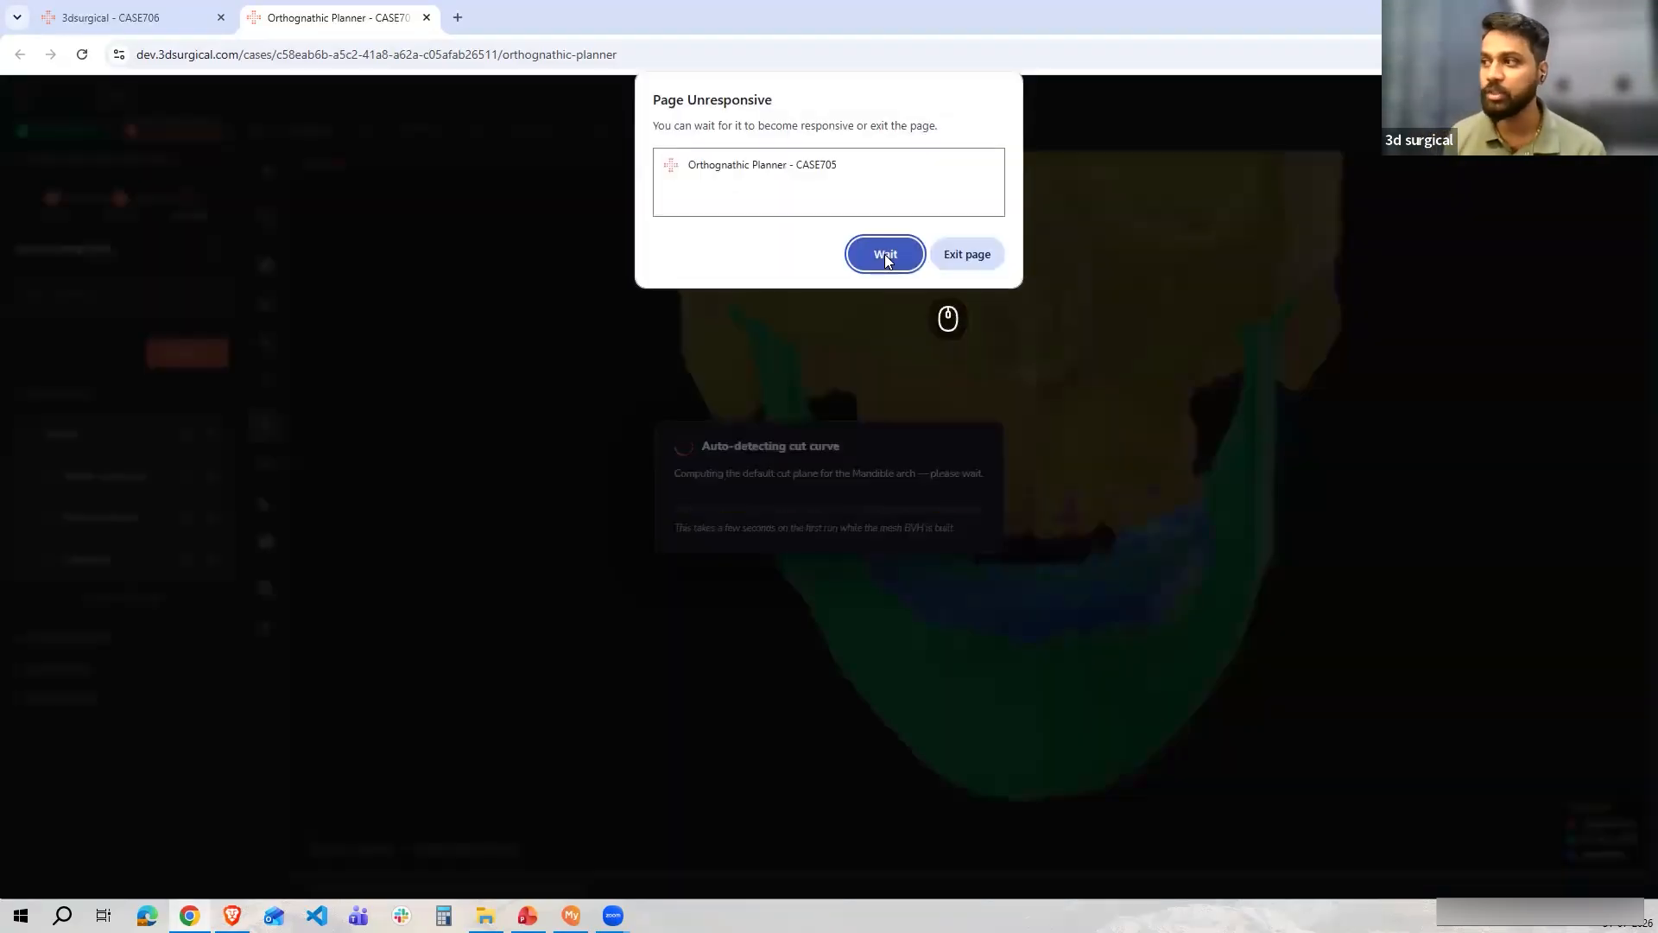
left_click(885, 254)
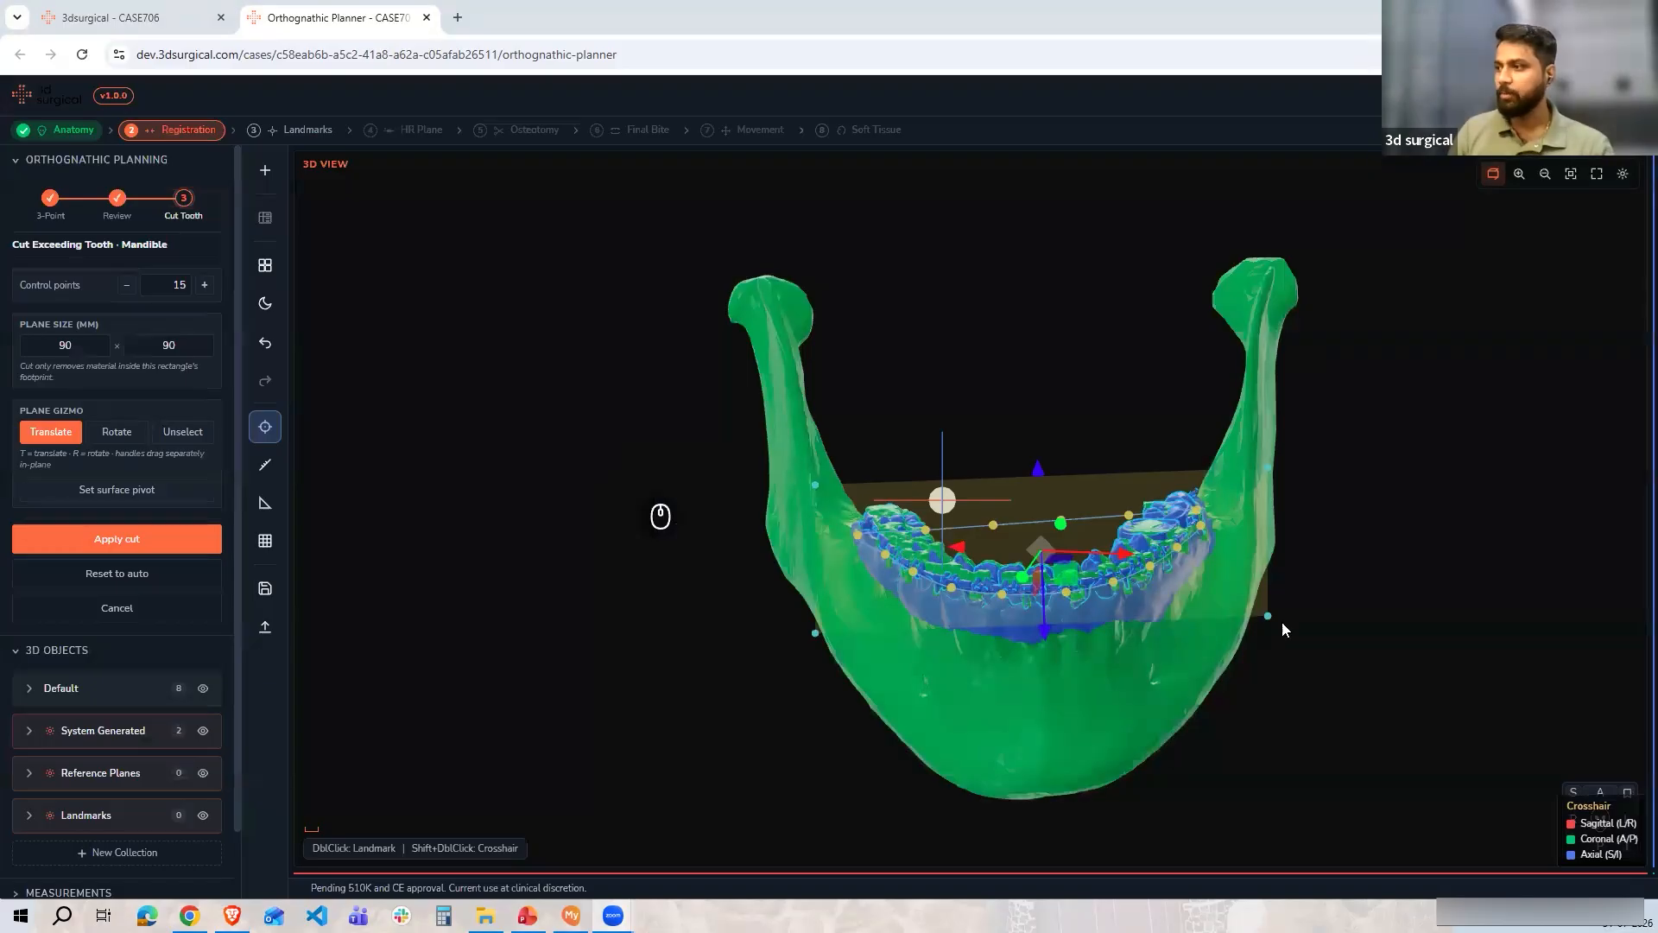
Switch to an occlusal view and pull the cut curve's inner control points away from the lower teeth
left_click(1574, 792)
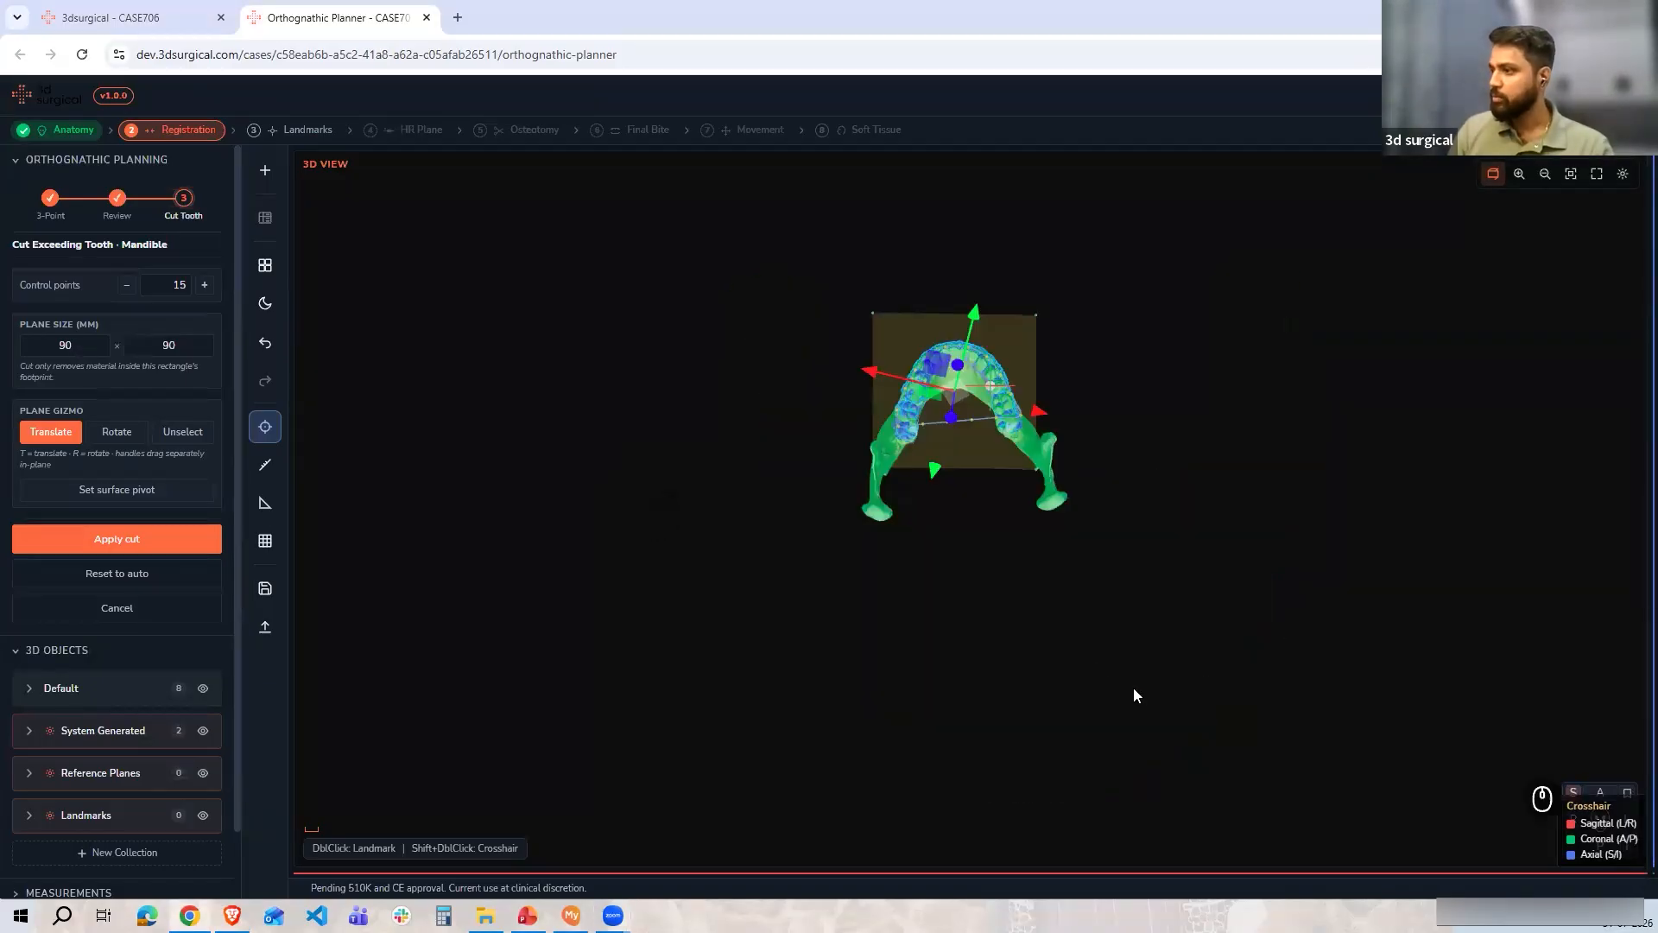
scroll(1079, 468, "up", 10)
left_click_drag(1002, 530, 1009, 607)
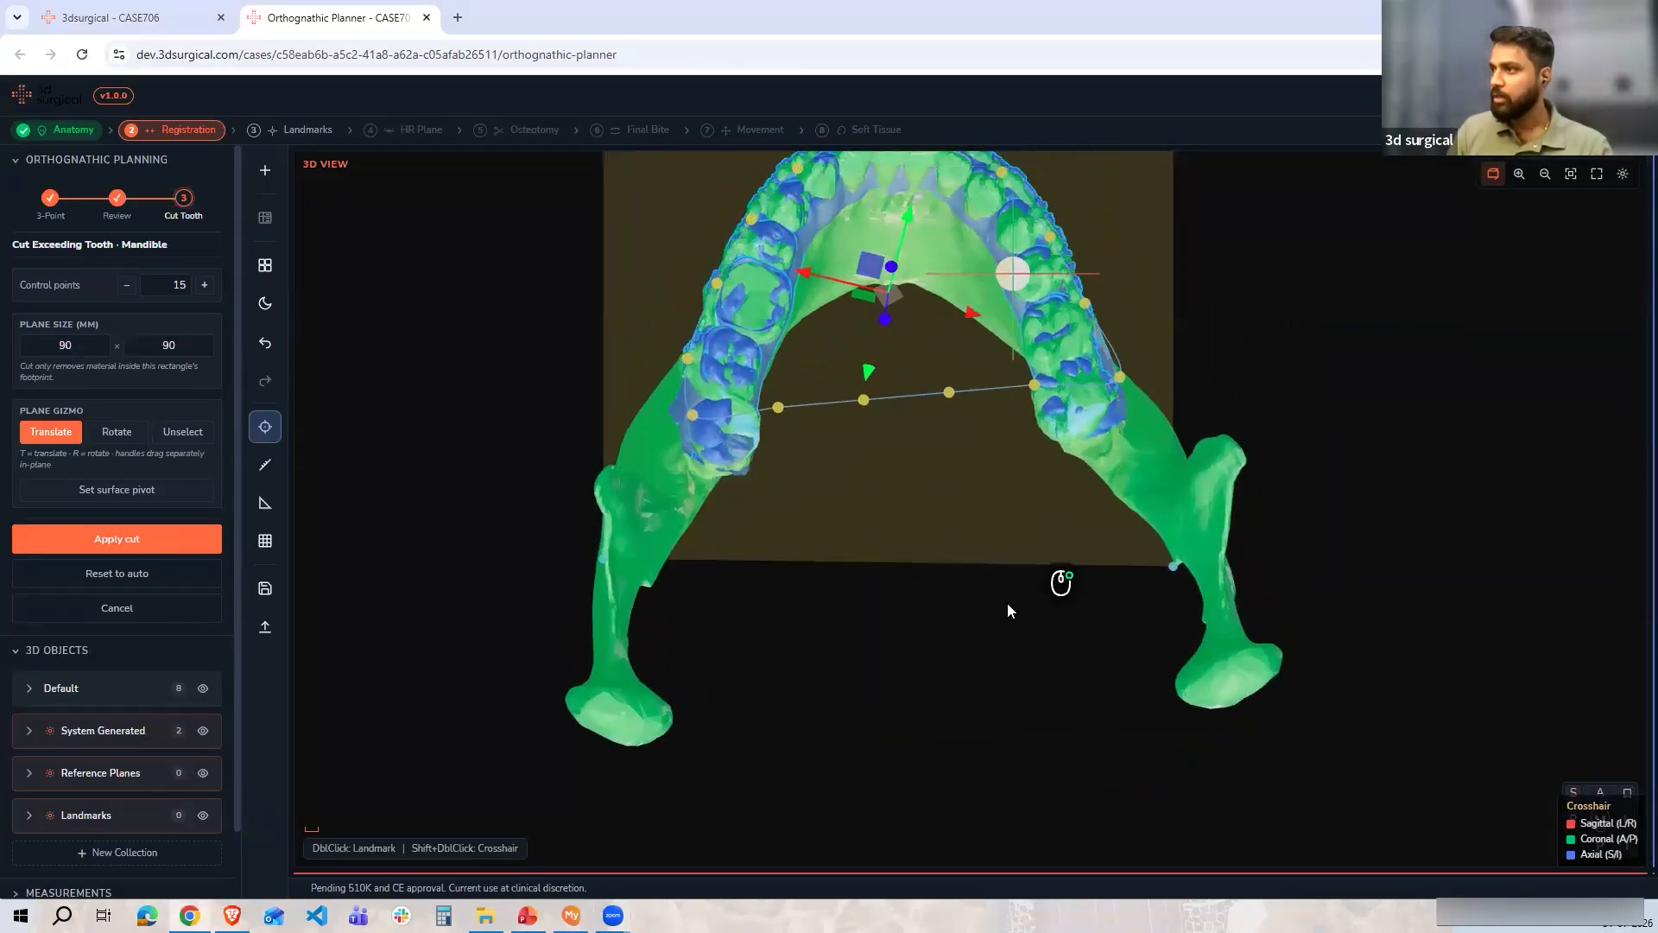
left_click_drag(1041, 493, 1054, 578)
left_click_drag(1135, 496, 1171, 514)
left_click_drag(786, 572, 789, 607)
left_click_drag(678, 526, 659, 530)
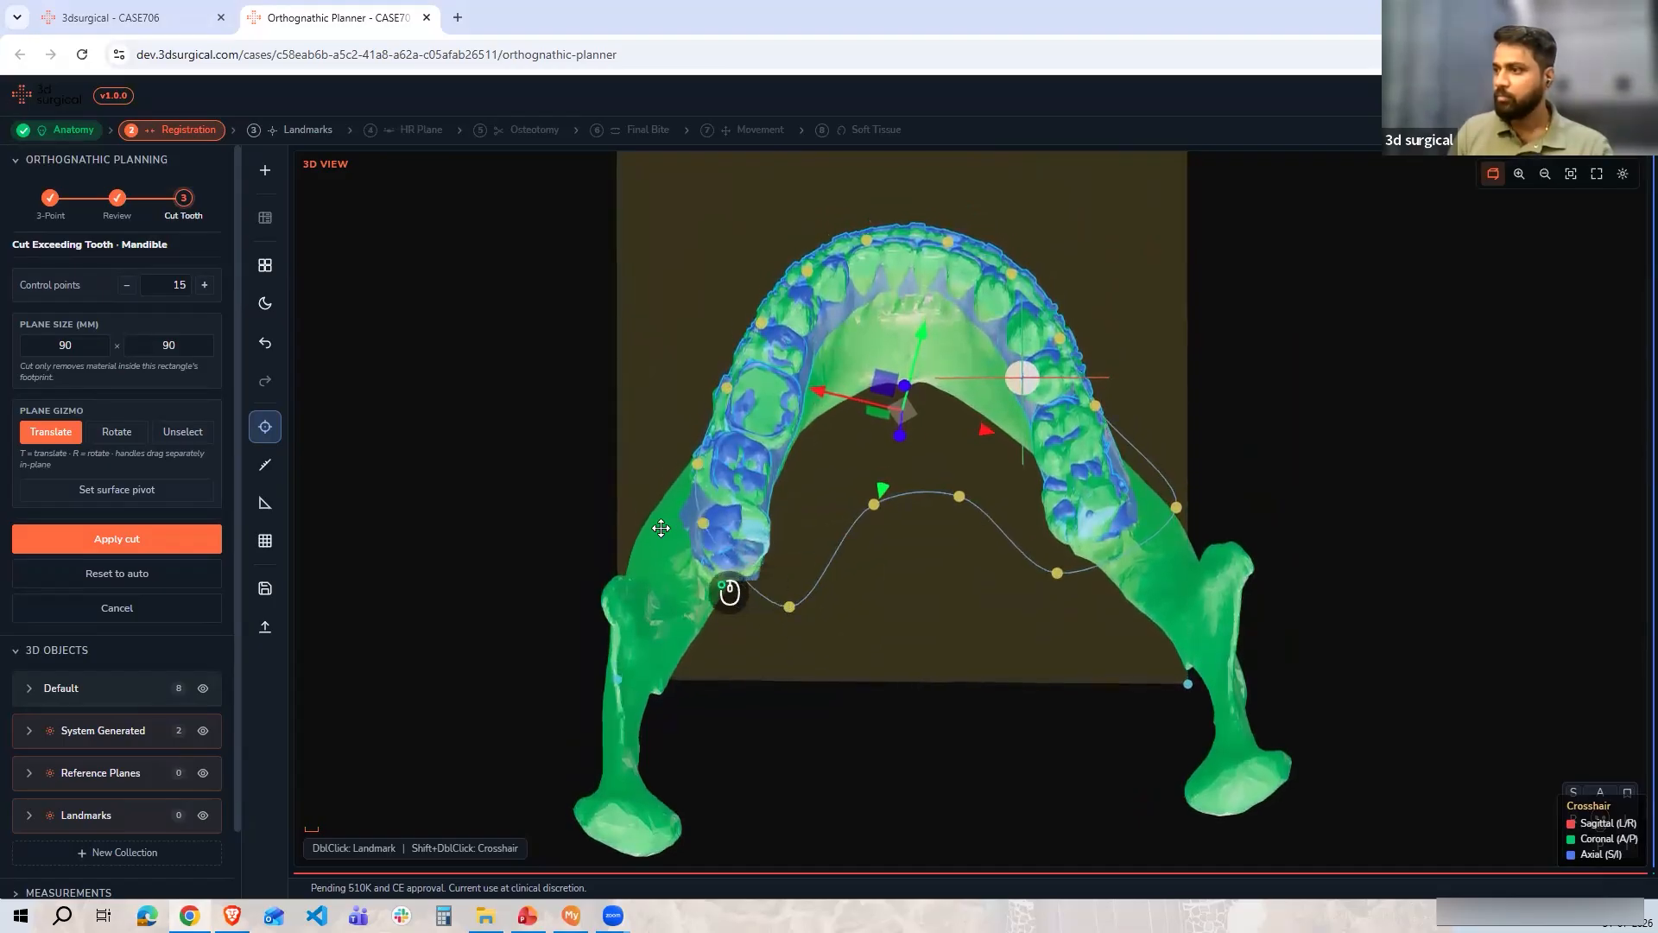
Move the remaining cut curve control points outward so the curve surrounds the whole lower dental arch
left_click_drag(697, 463, 651, 440)
left_click_drag(726, 388, 677, 366)
left_click_drag(761, 323, 867, 191)
left_click_drag(950, 244, 965, 212)
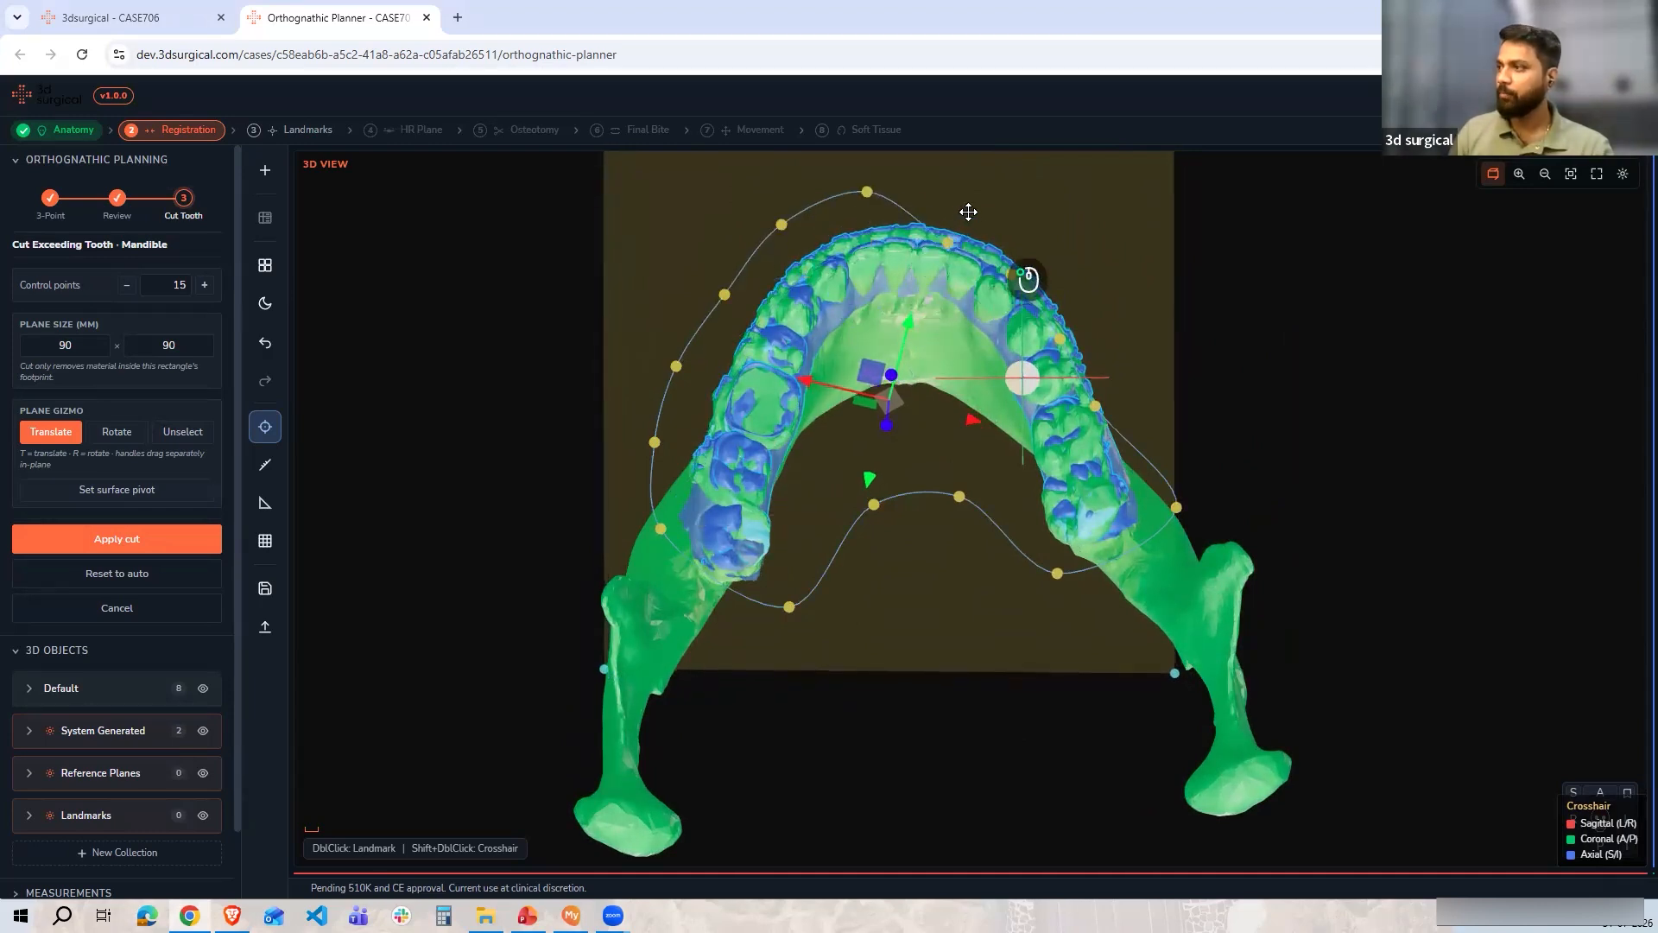
left_click_drag(1012, 274, 1049, 243)
left_click_drag(1061, 337, 1090, 319)
left_click_drag(1123, 398, 1149, 384)
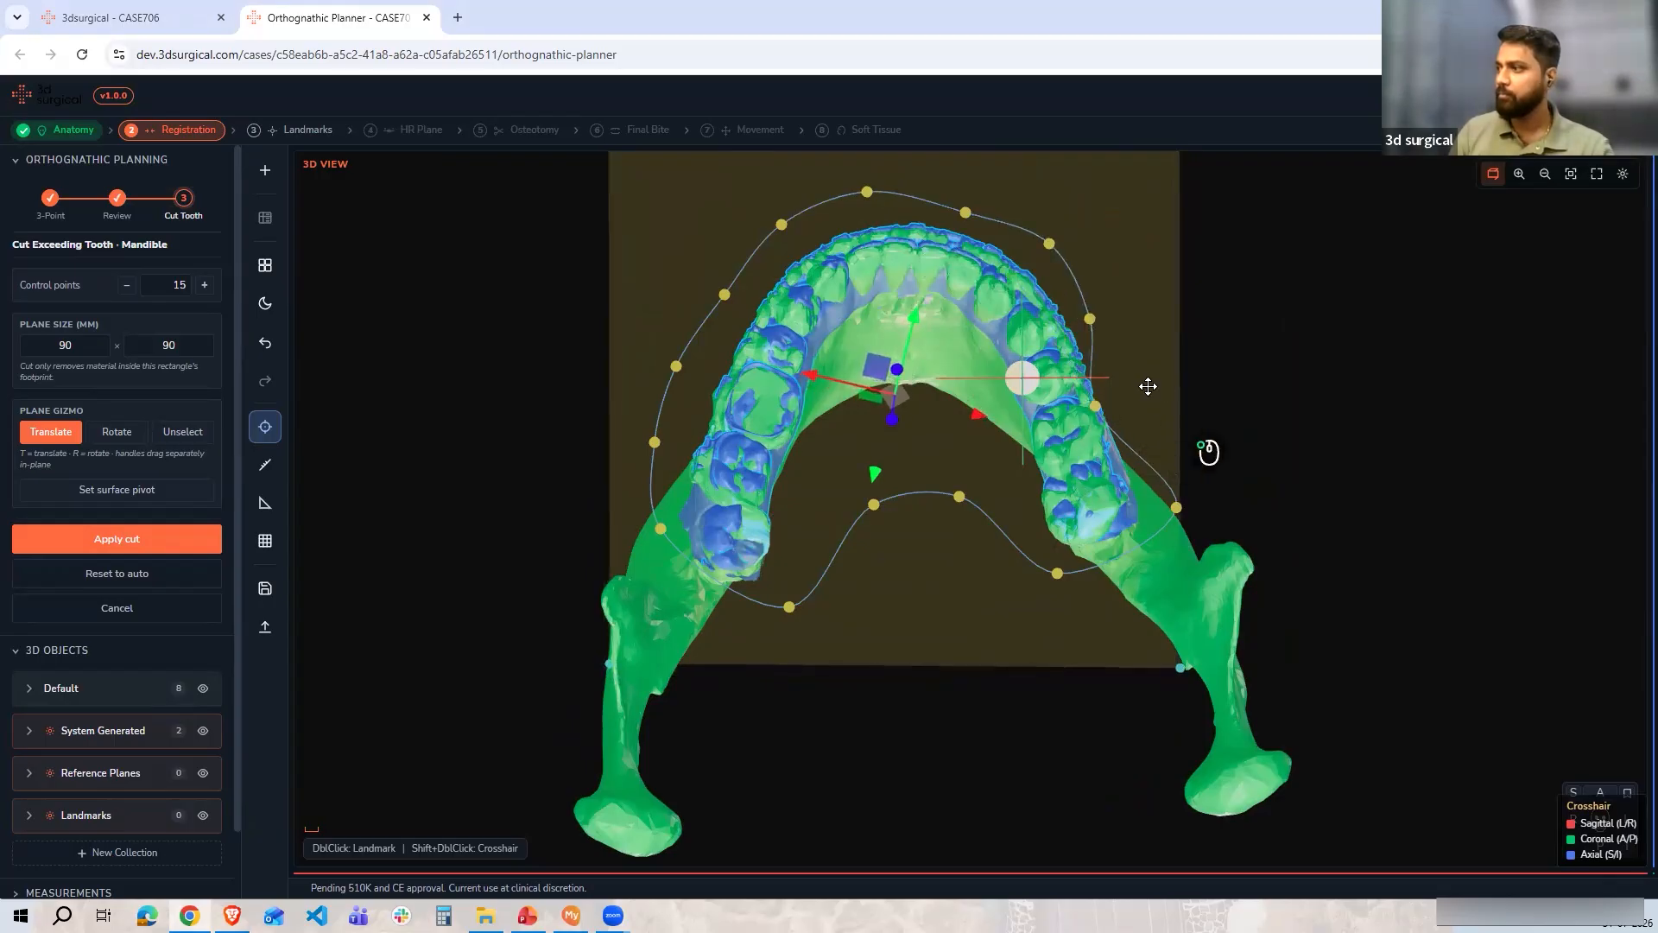
Check the cut curve from the side and apply the cut to the mandibular scan
left_click(1568, 818)
scroll(1330, 698, "up", 10)
left_click_drag(1265, 665, 917, 349)
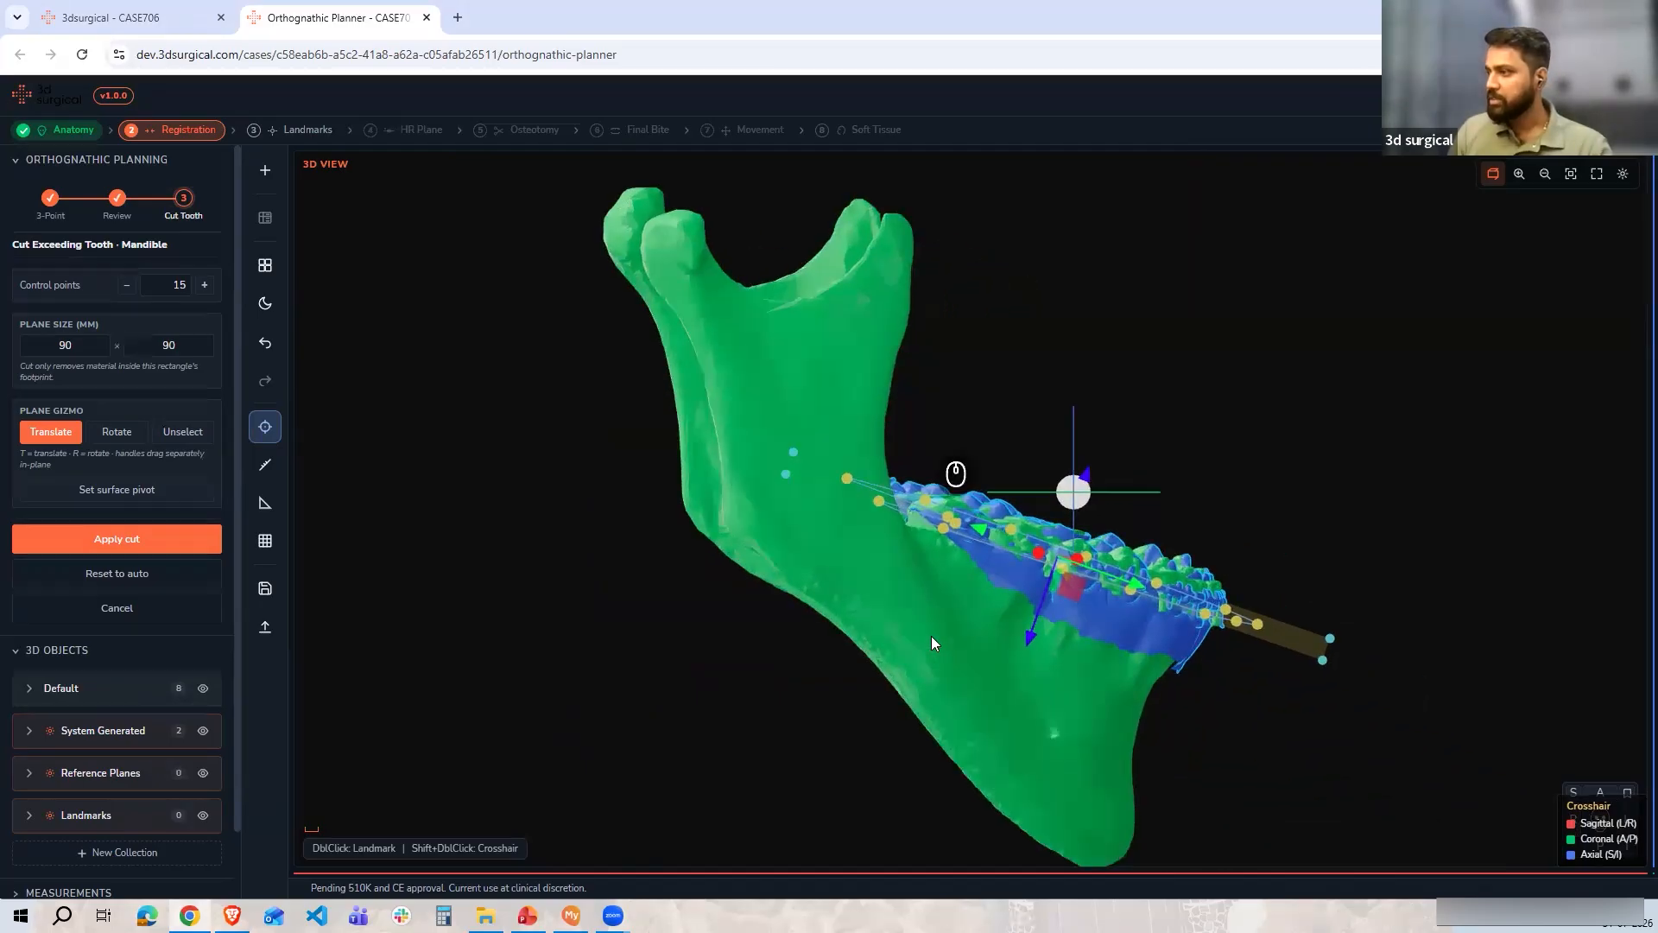
left_click_drag(981, 635, 980, 646)
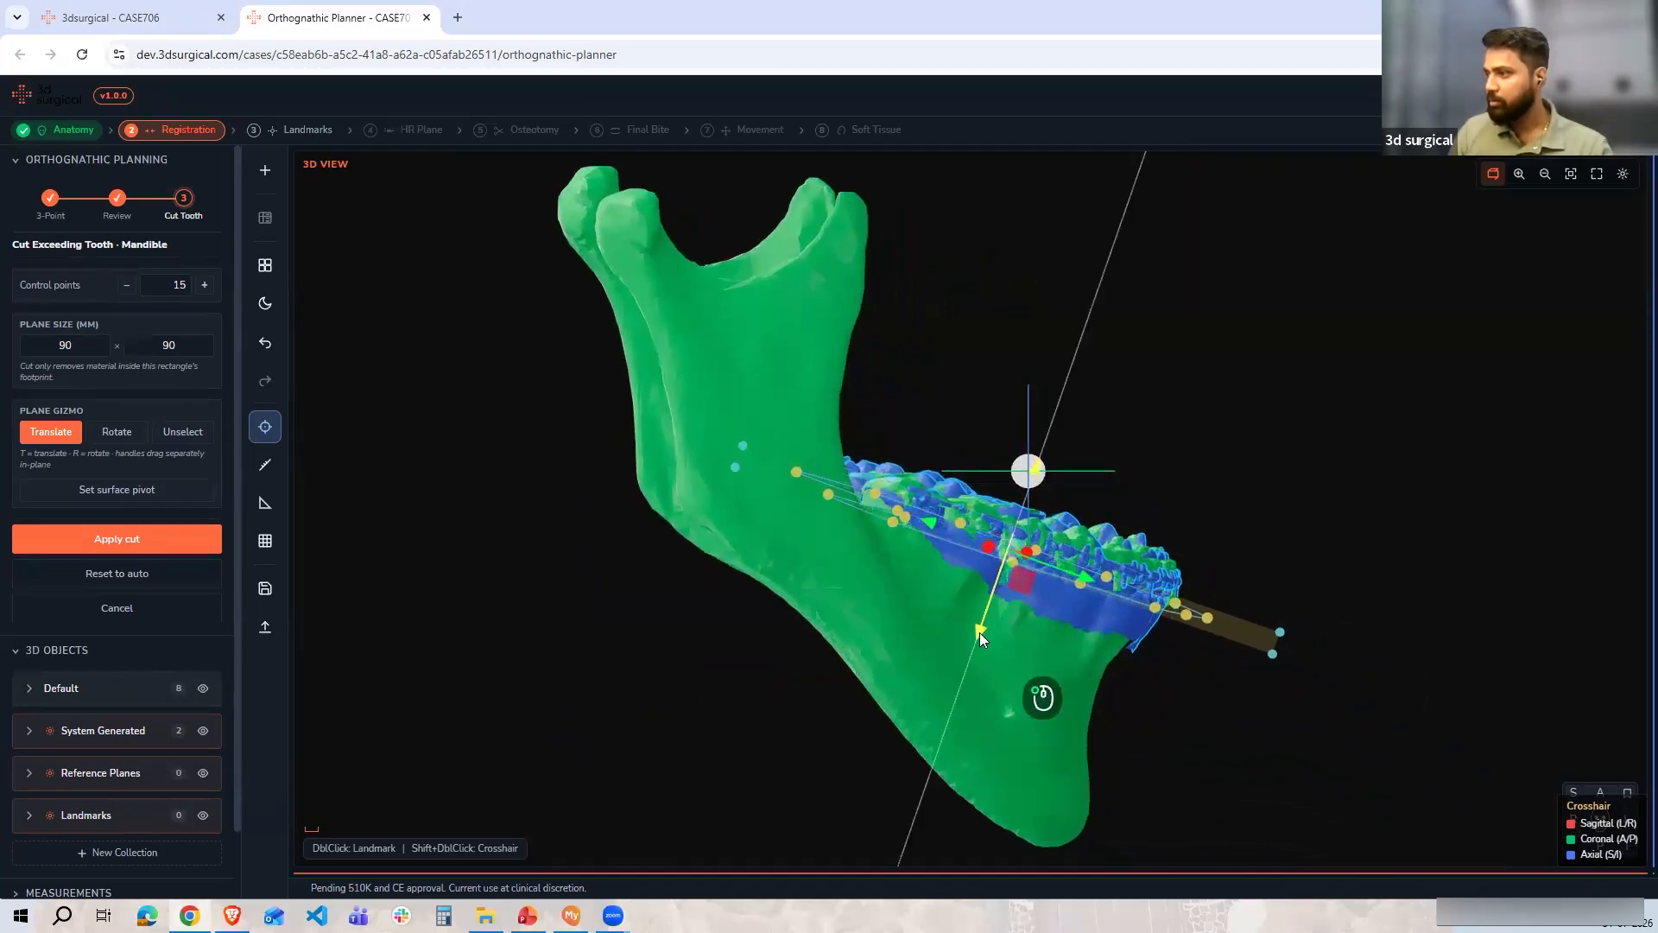
left_click(116, 539)
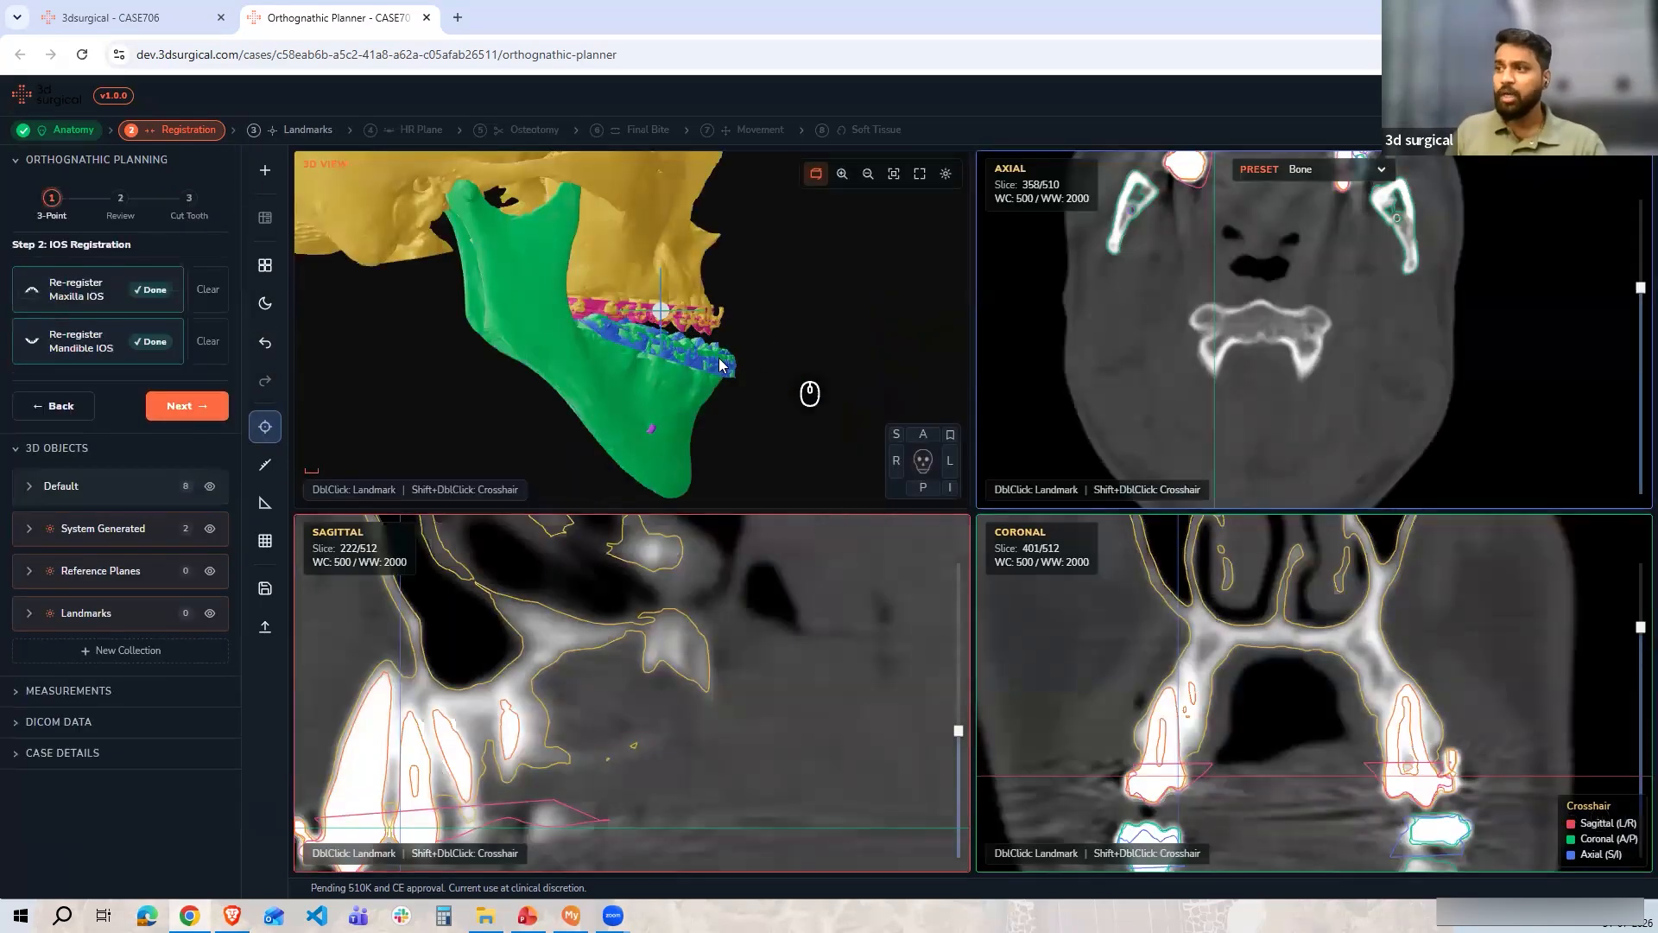
Review both registered scans on the skull and proceed to landmark annotation
left_click_drag(609, 355, 501, 227)
scroll(651, 355, "up", 6)
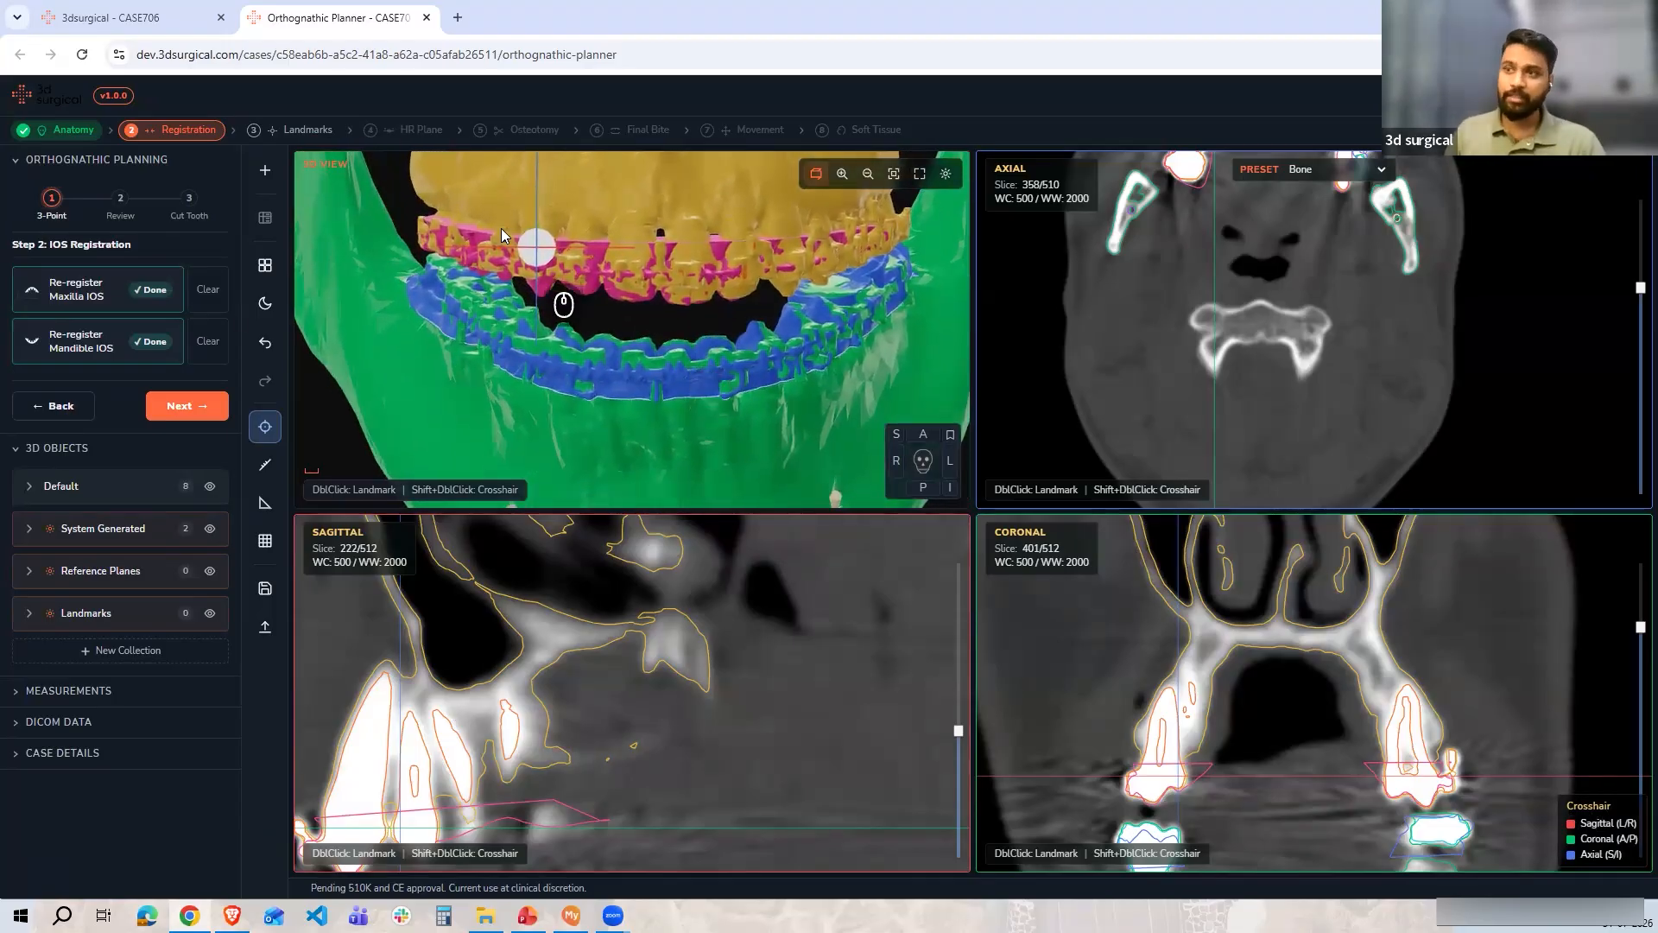
left_click(187, 419)
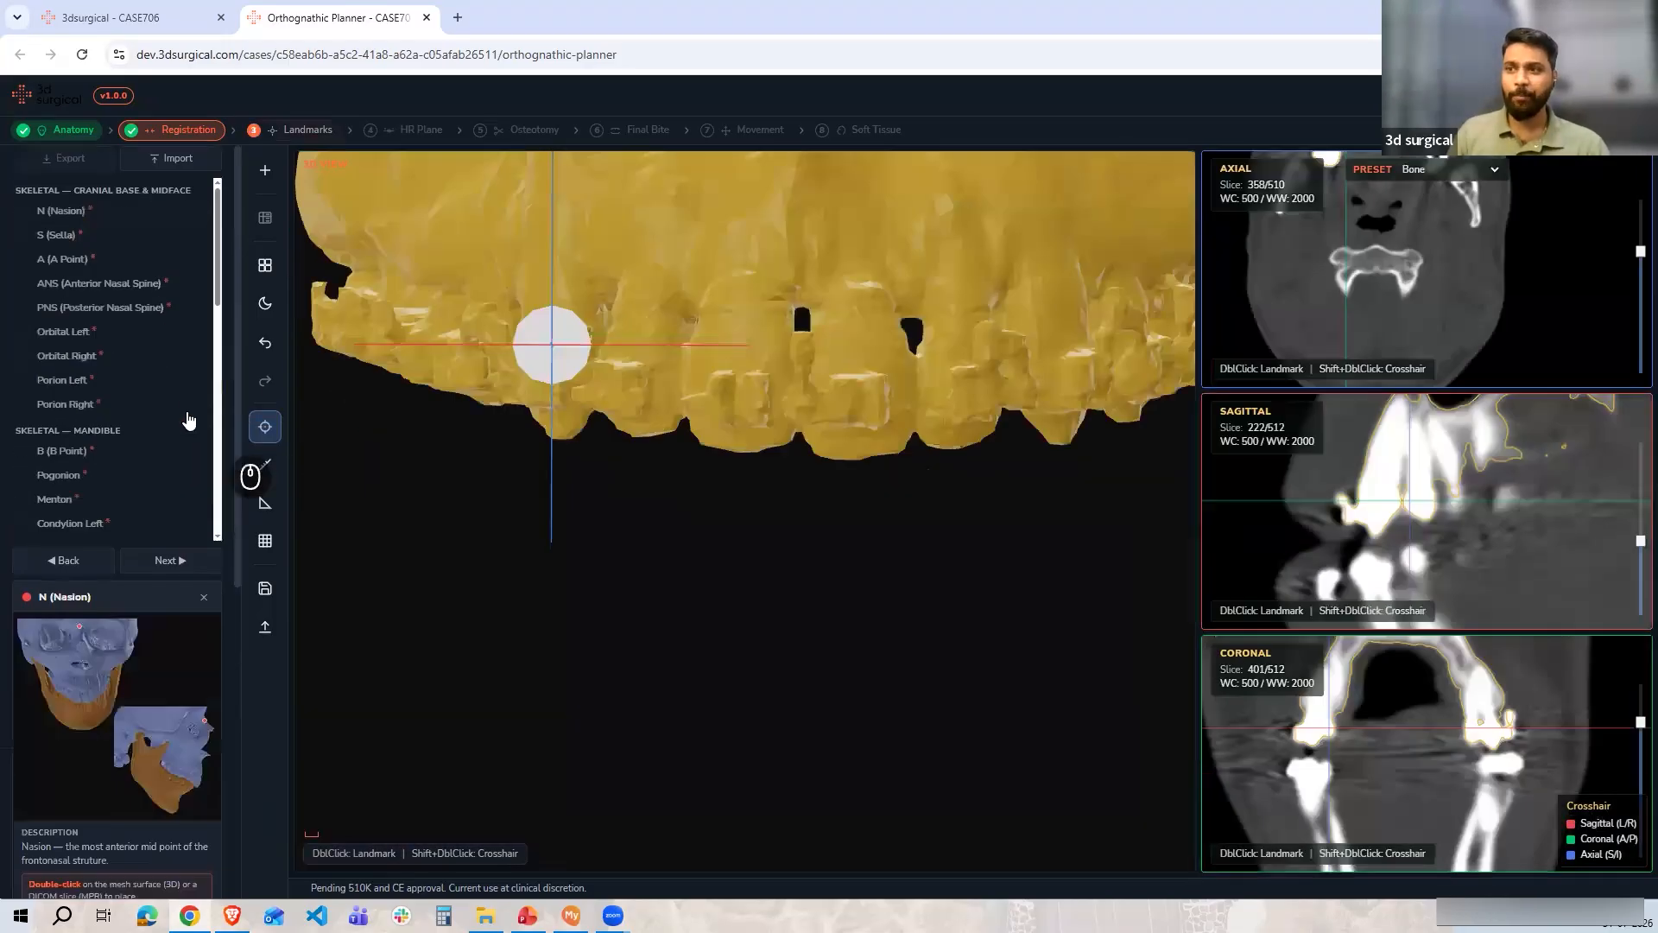
Zoom out on the skull and scroll through the list of landmarks to annotate
scroll(726, 593, "down", 8)
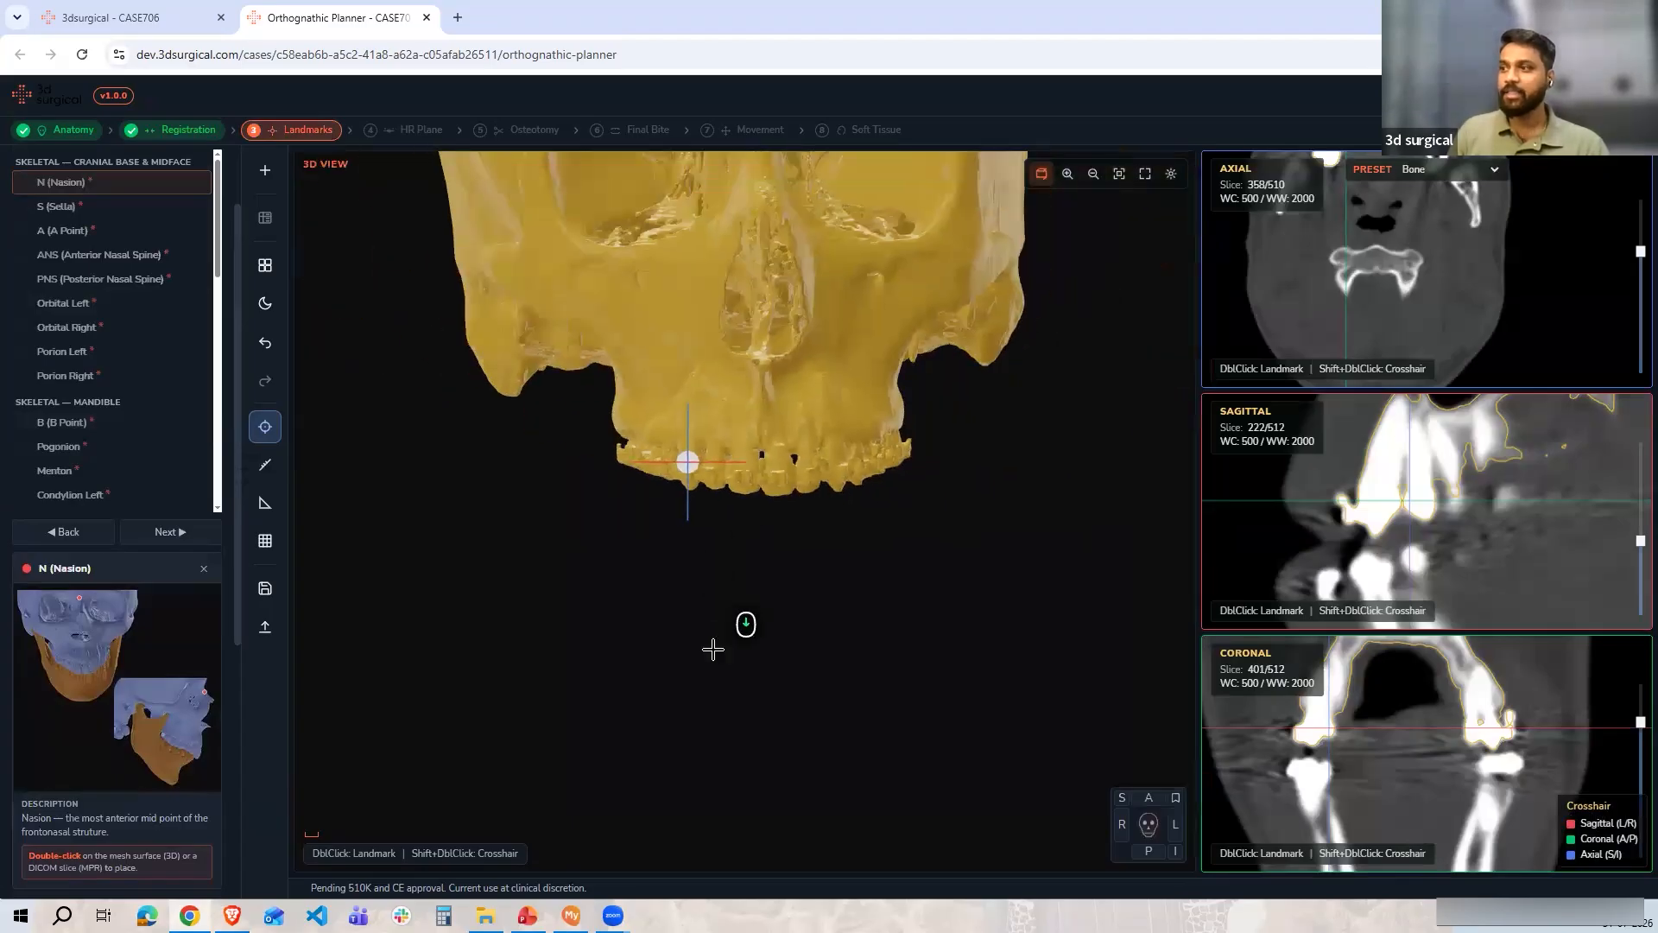
scroll(90, 348, "up", 2)
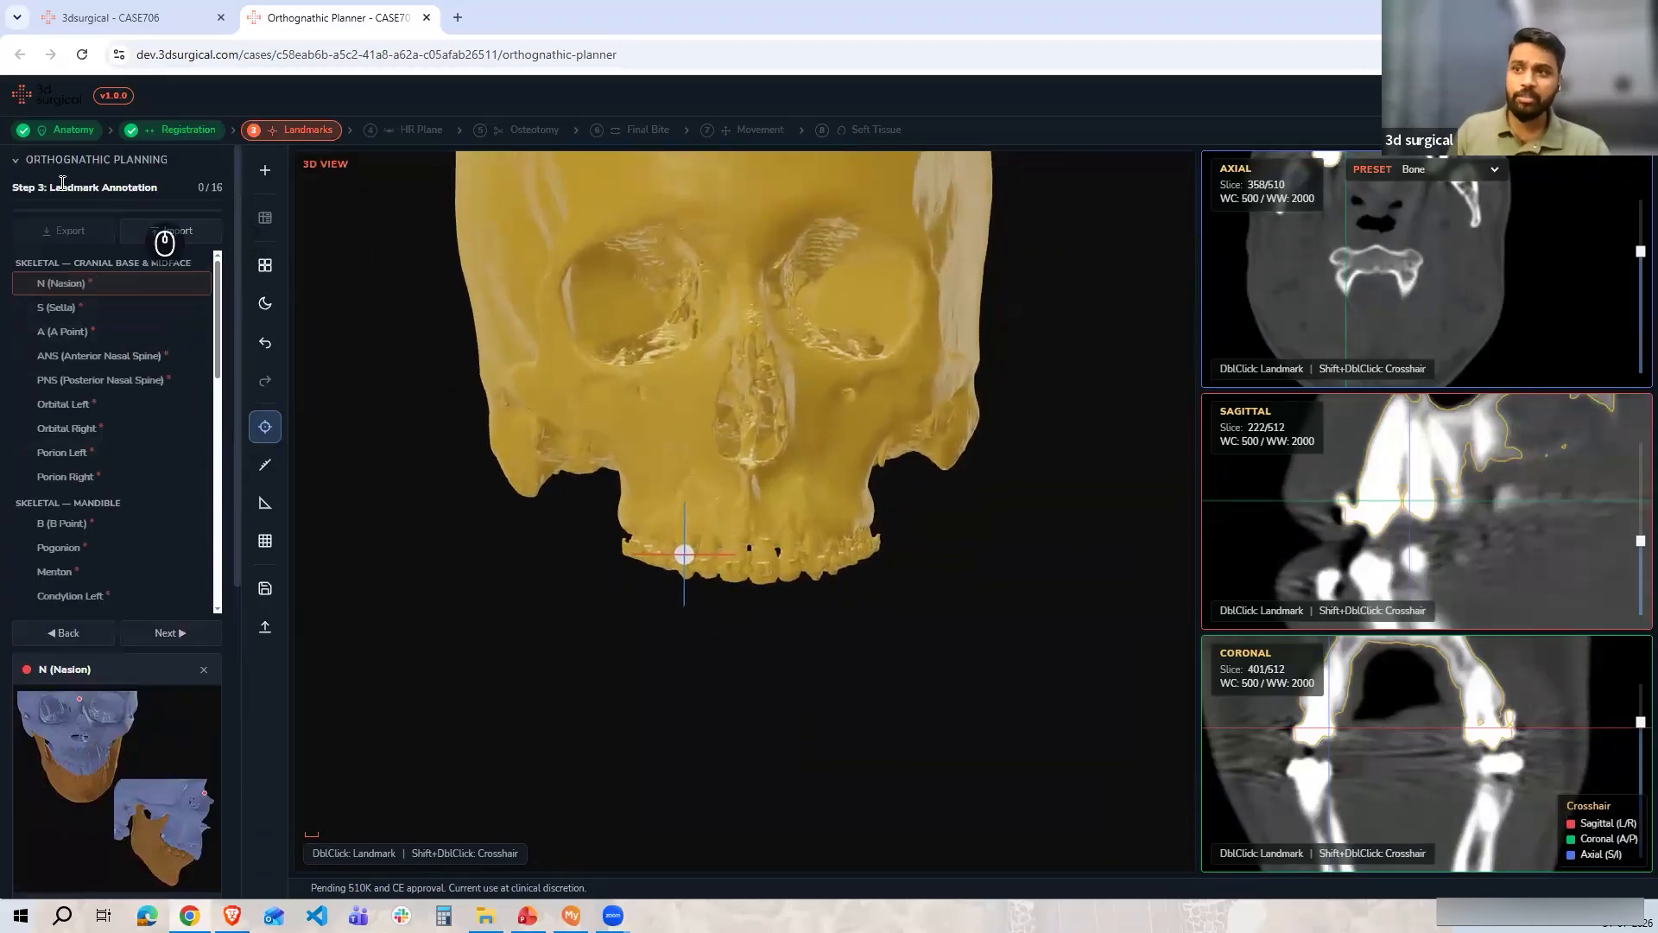
scroll(124, 397, "down", 1)
scroll(123, 397, "down", 3)
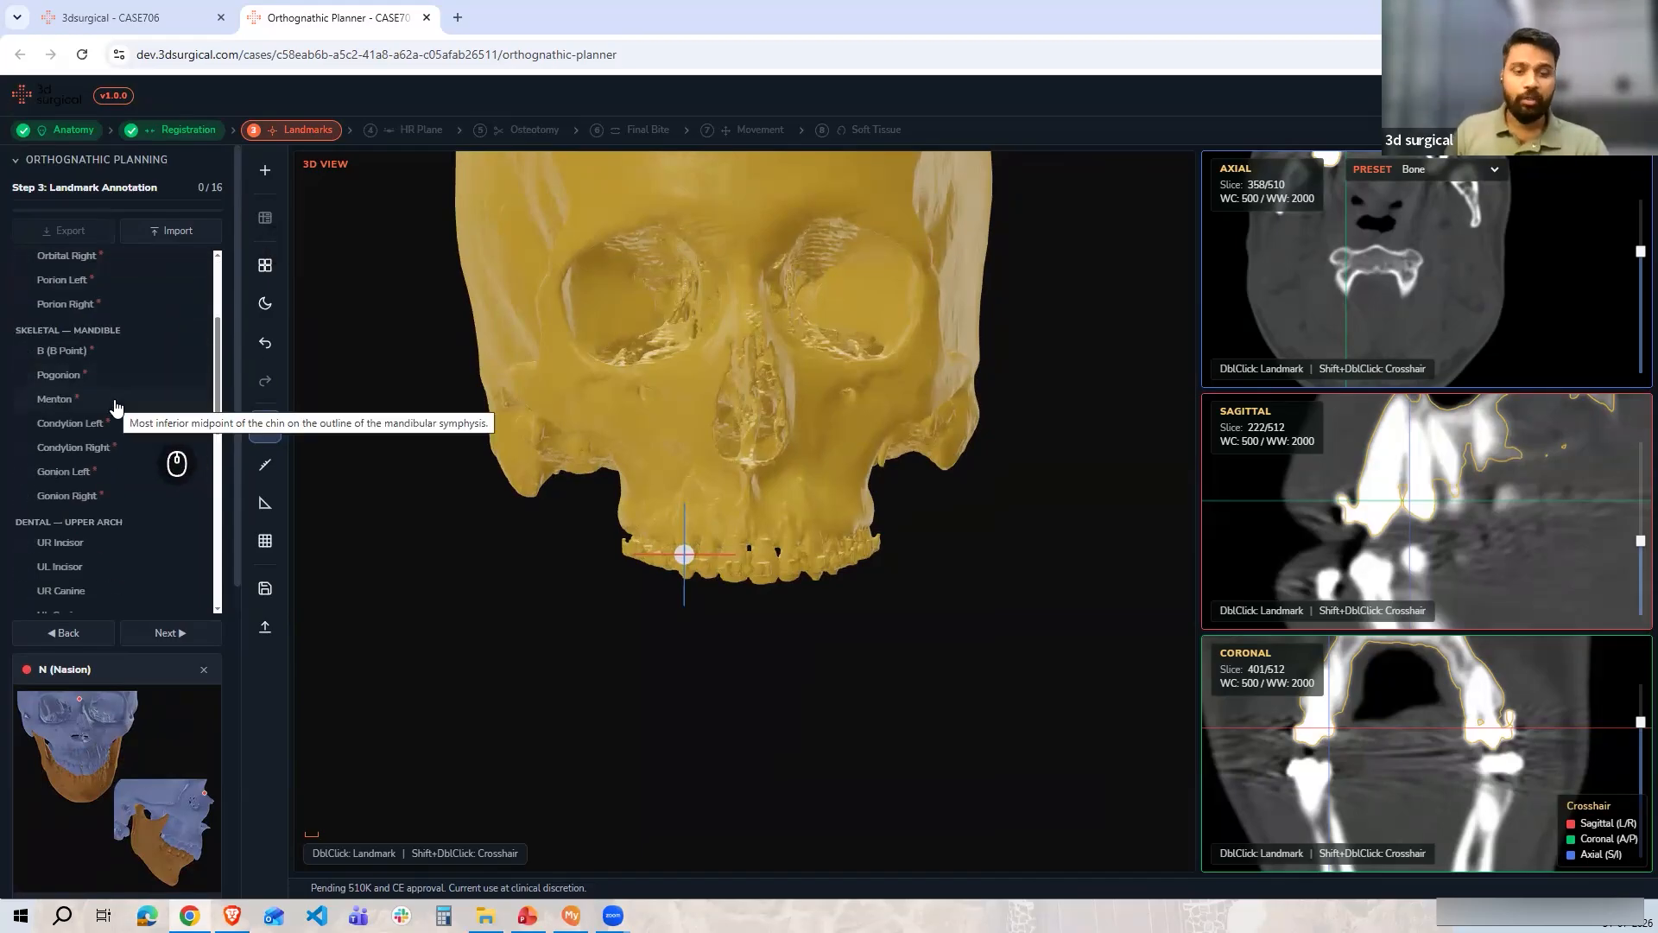
Scroll through the entire landmark list down to the computed and soft tissue points and back to the top
scroll(118, 406, "down", 2)
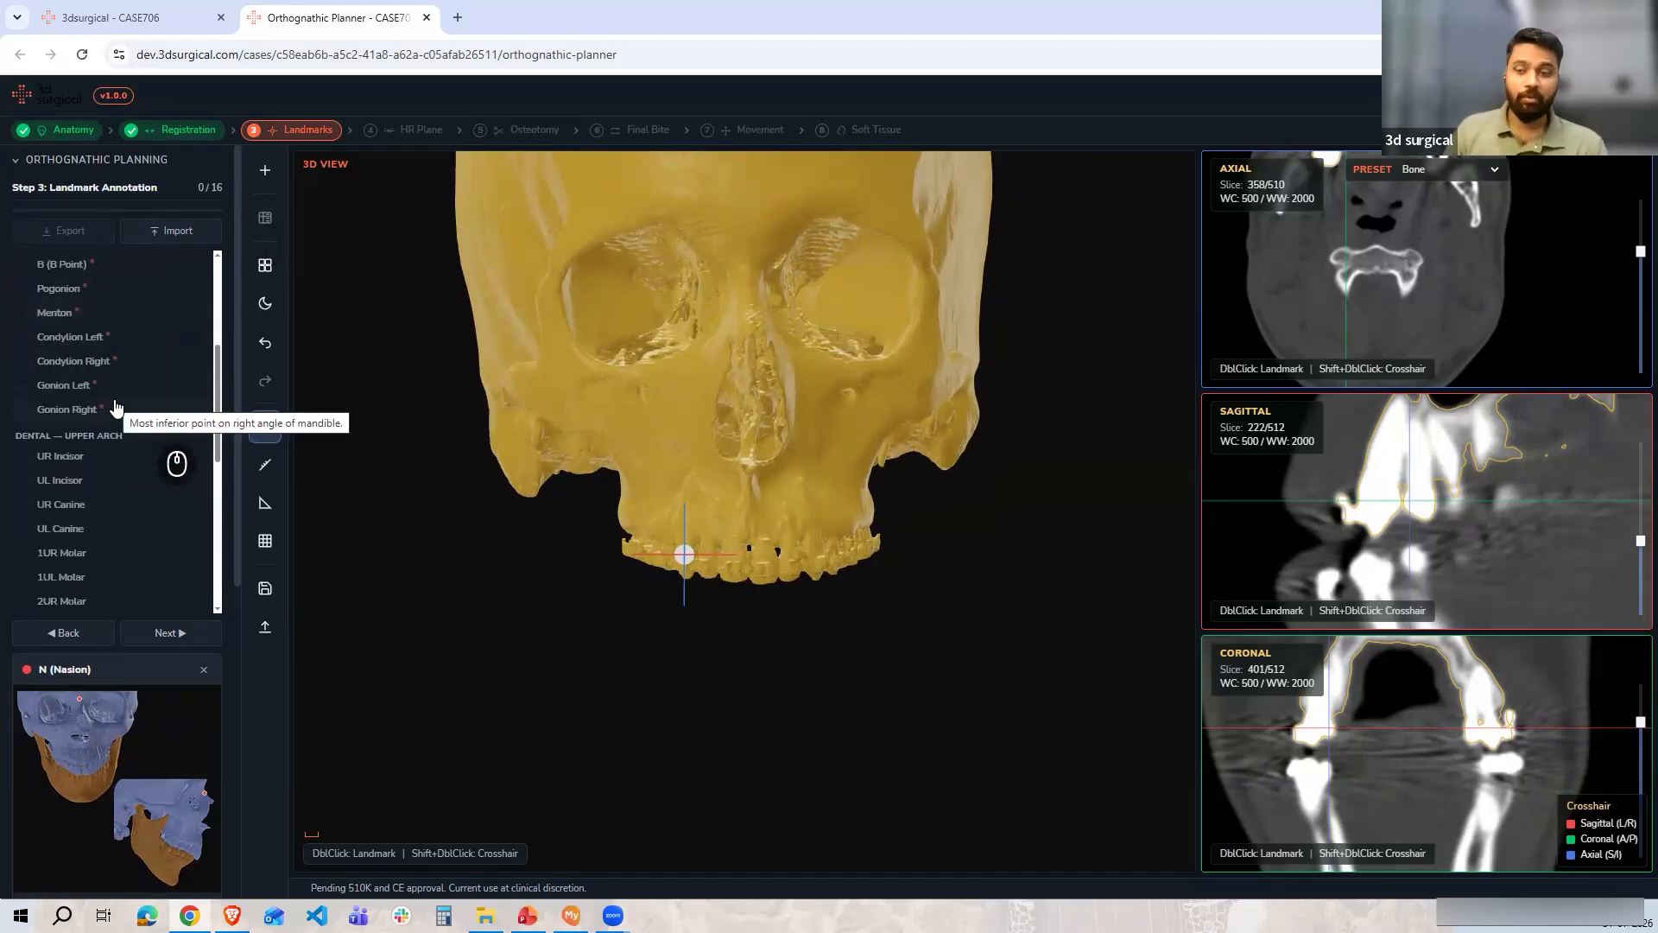
scroll(117, 405, "down", 2)
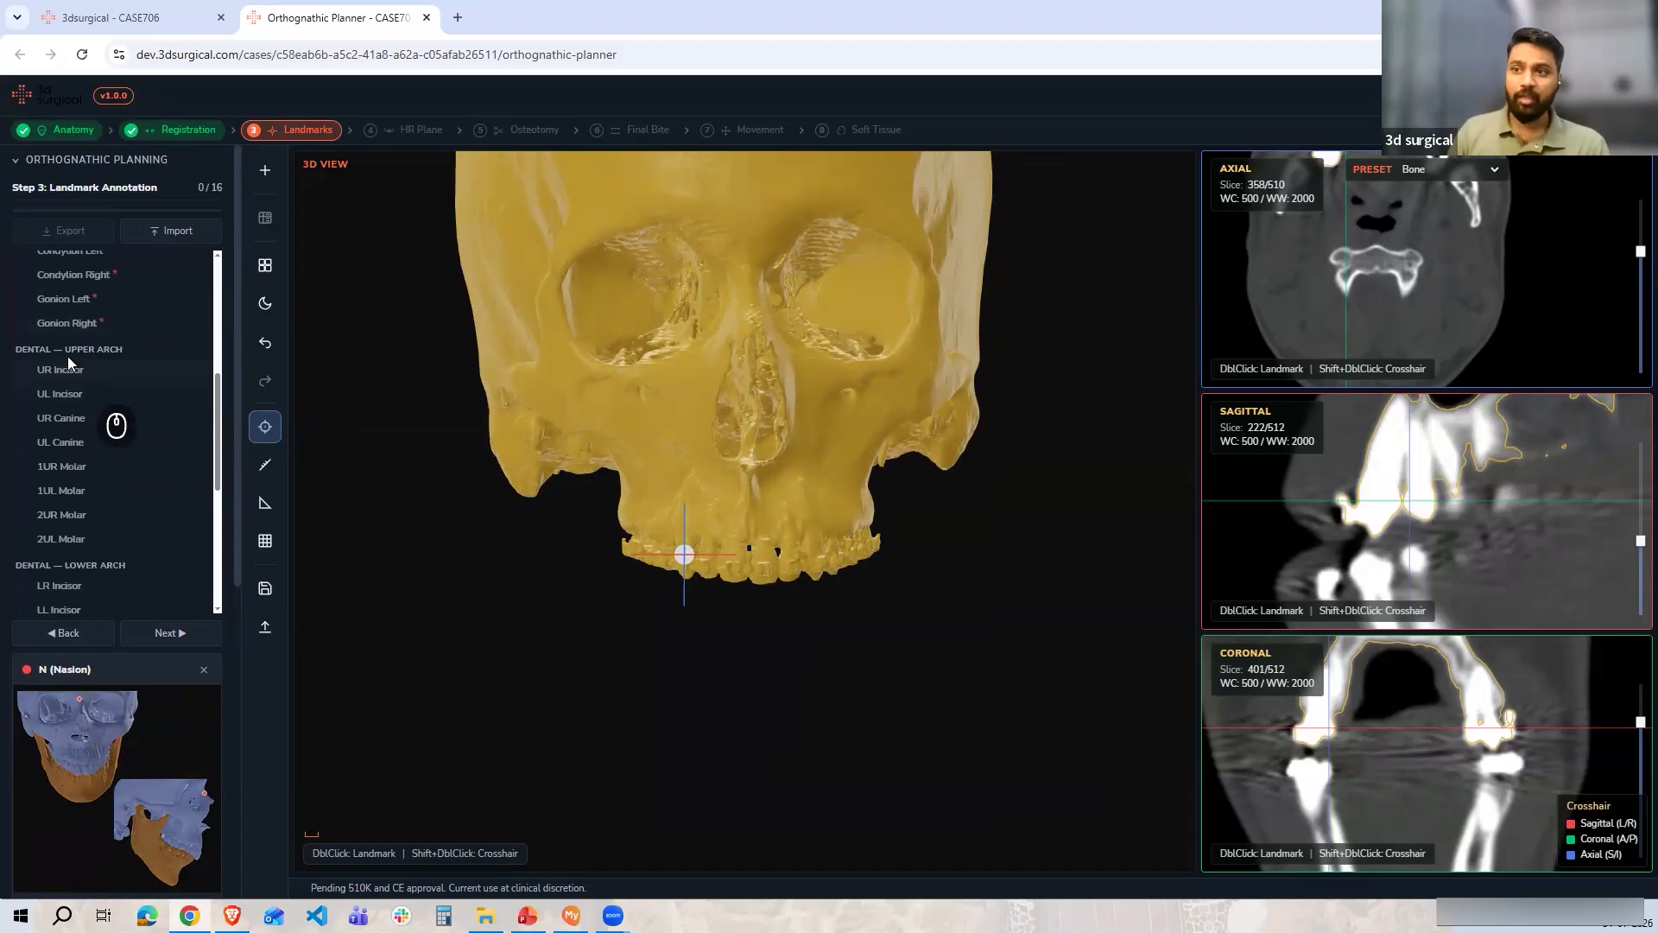
scroll(70, 380, "down", 3)
scroll(91, 467, "down", 3)
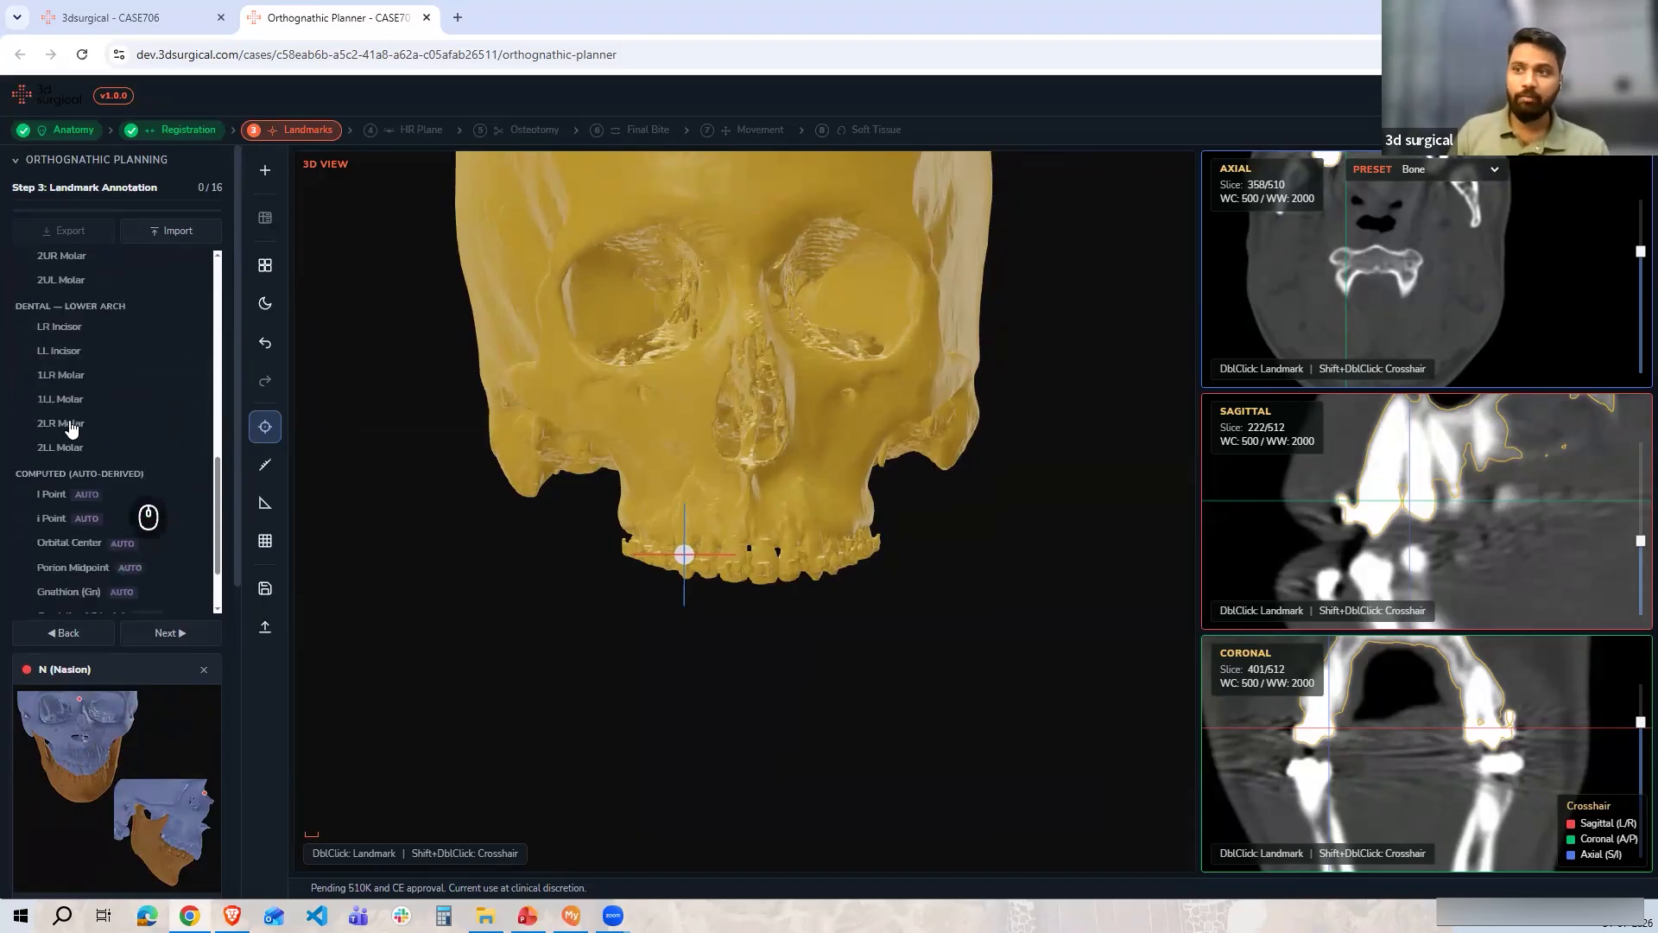
scroll(89, 480, "down", 2)
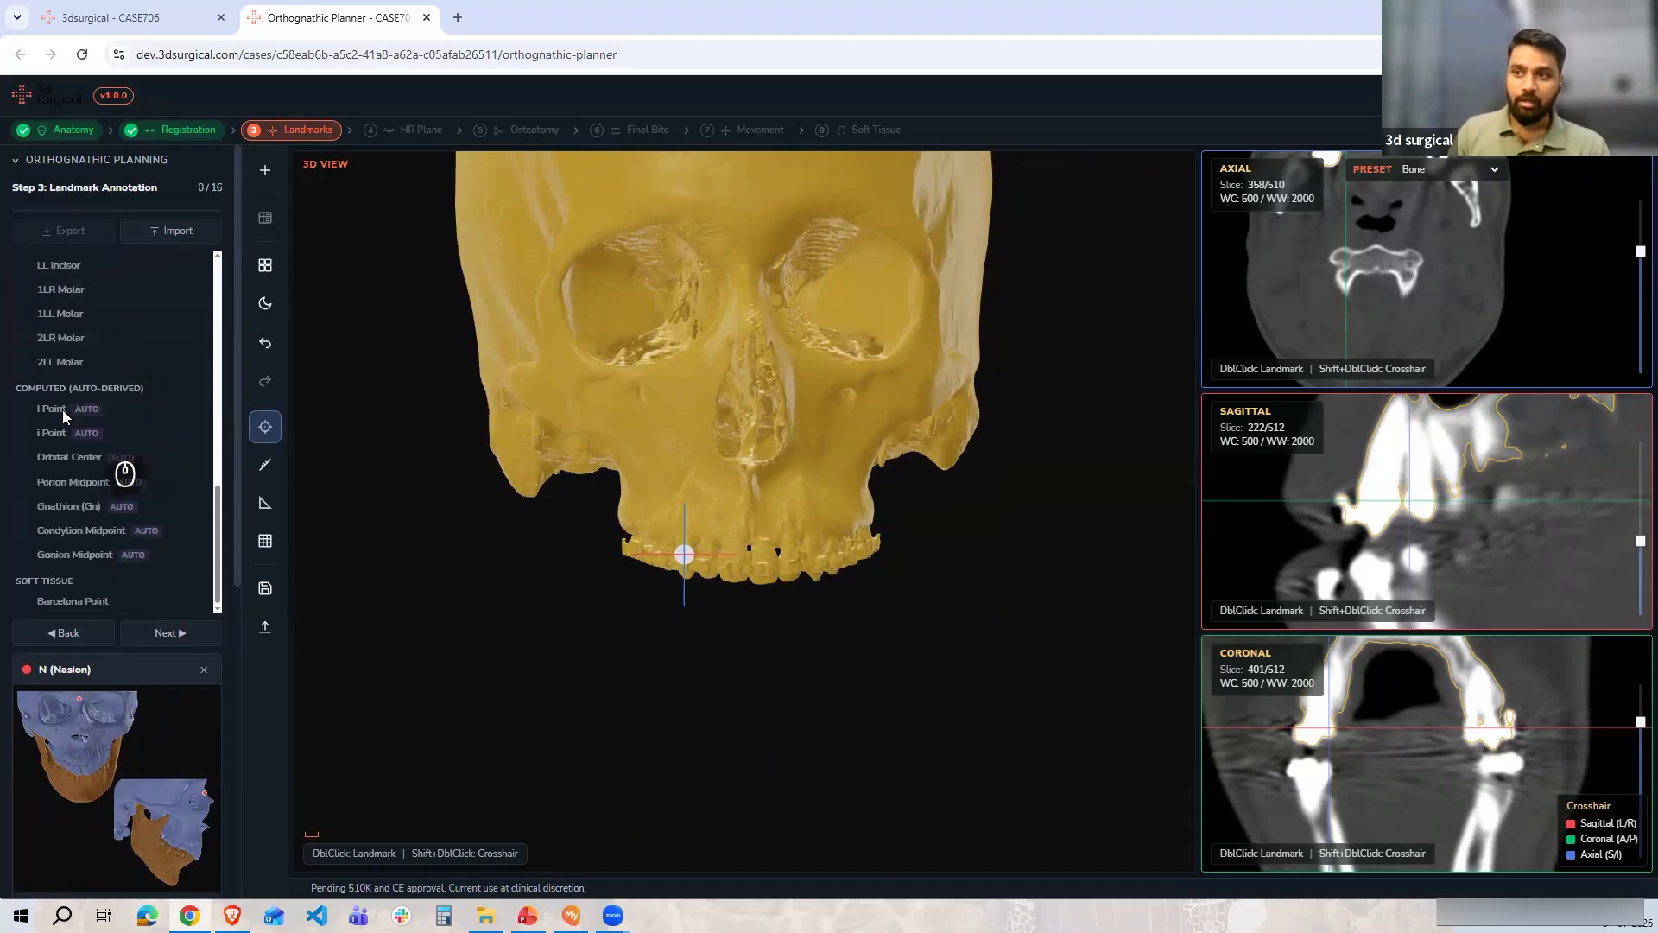
scroll(62, 410, "down", 2)
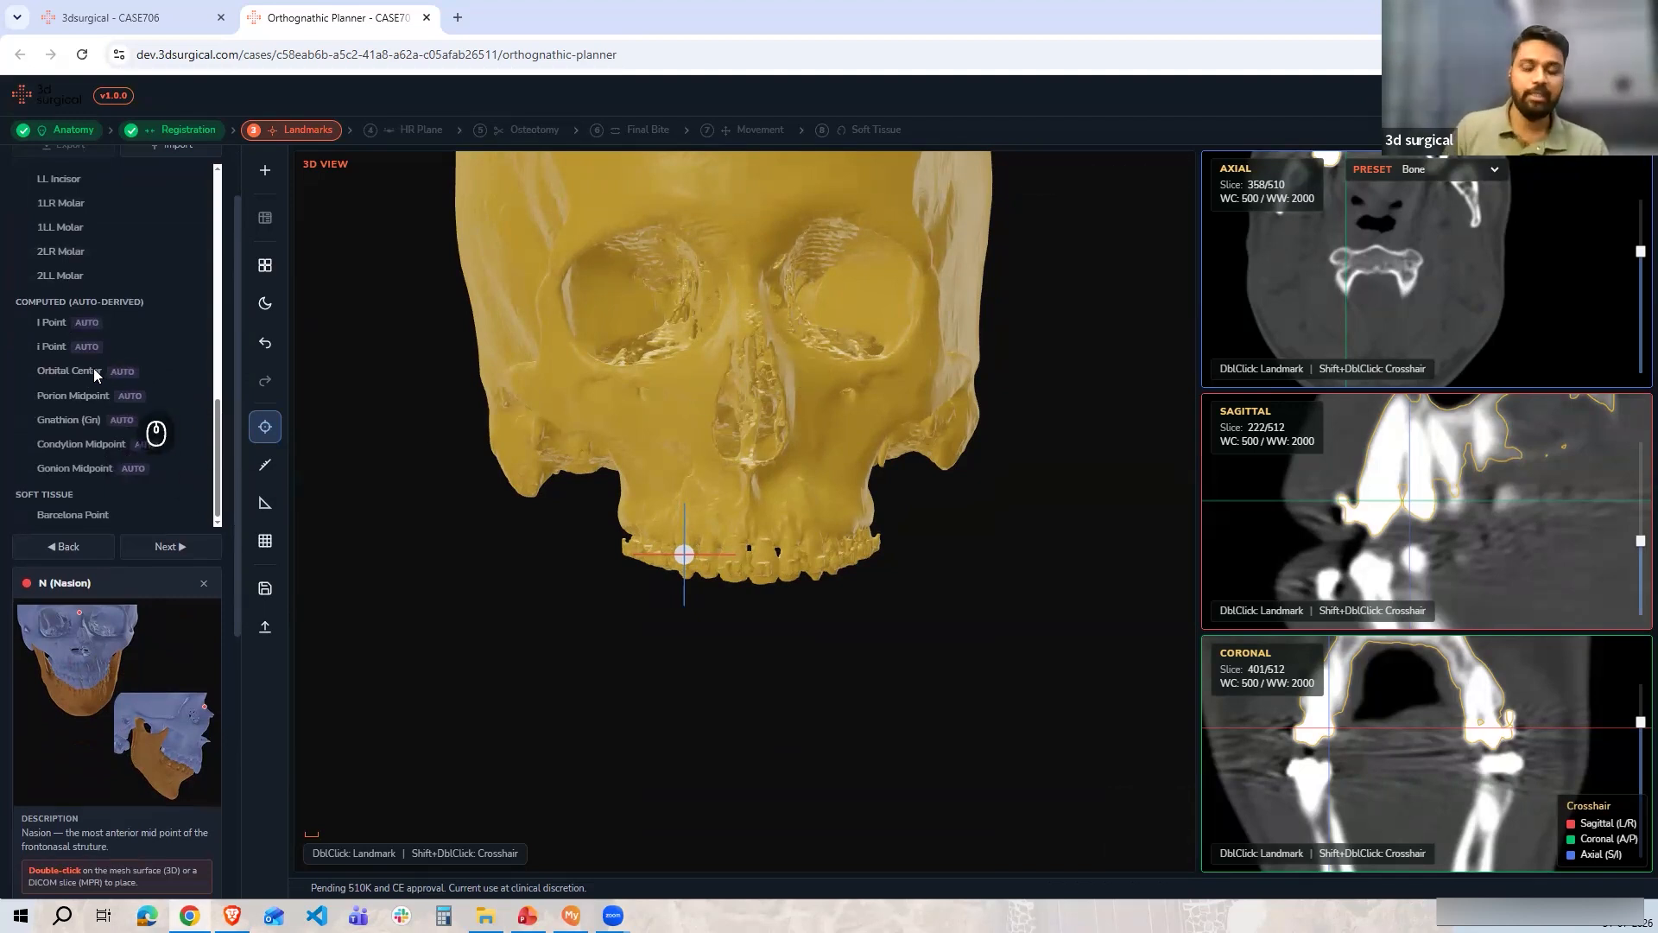
mouse_move(93, 368)
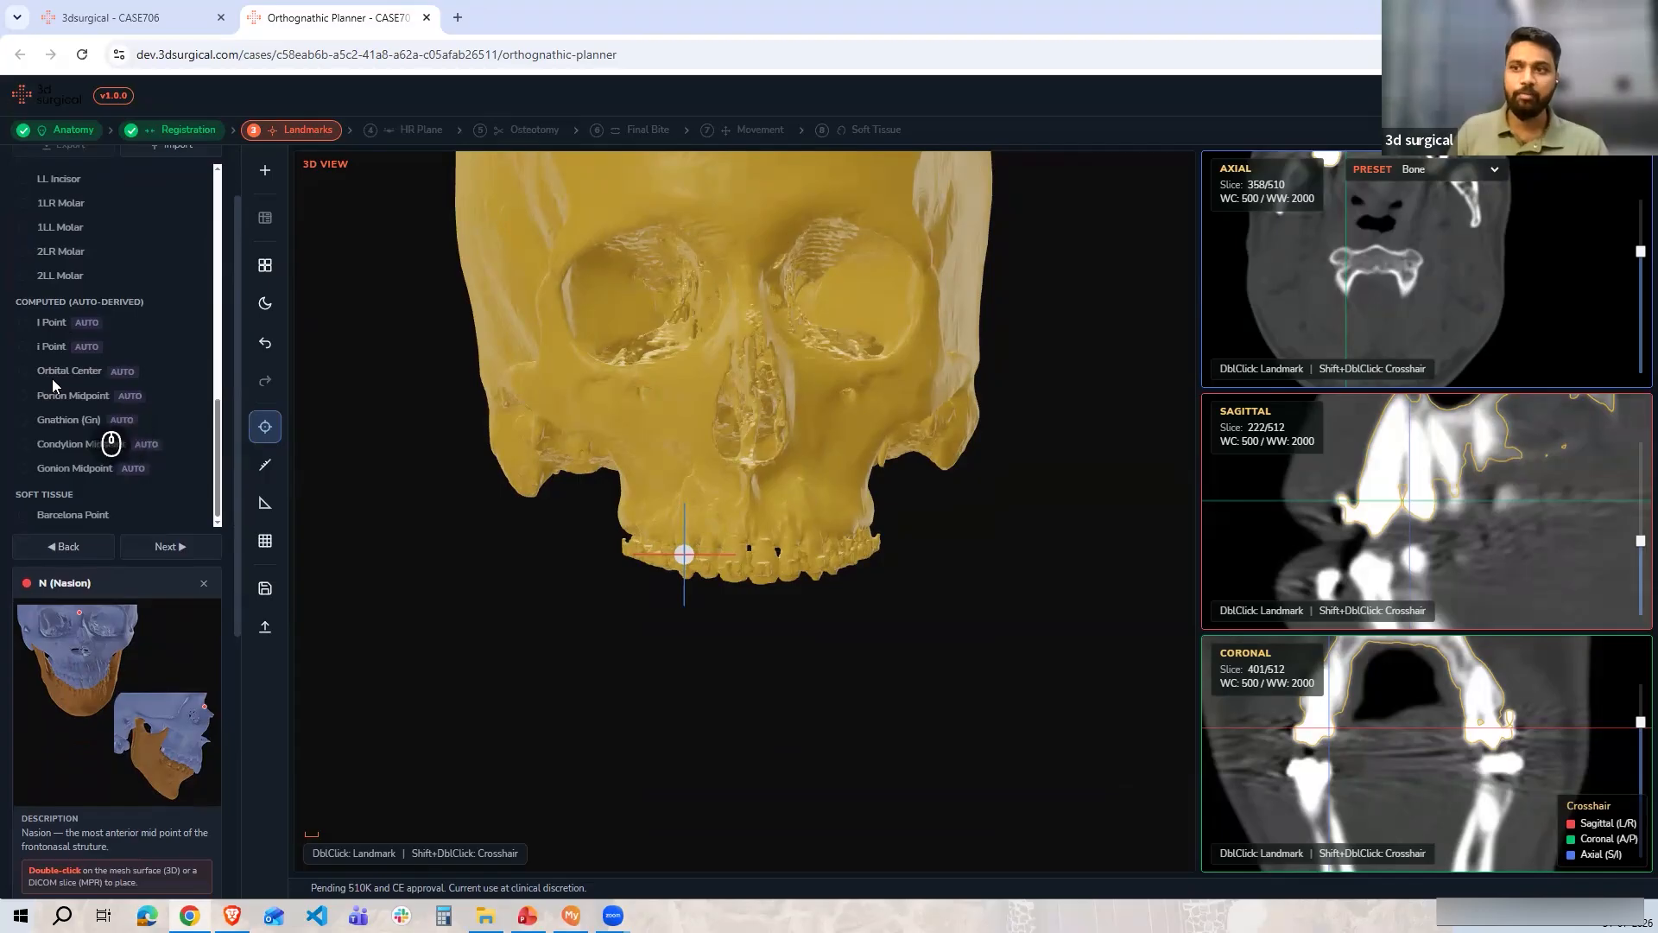
scroll(102, 466, "down", 2)
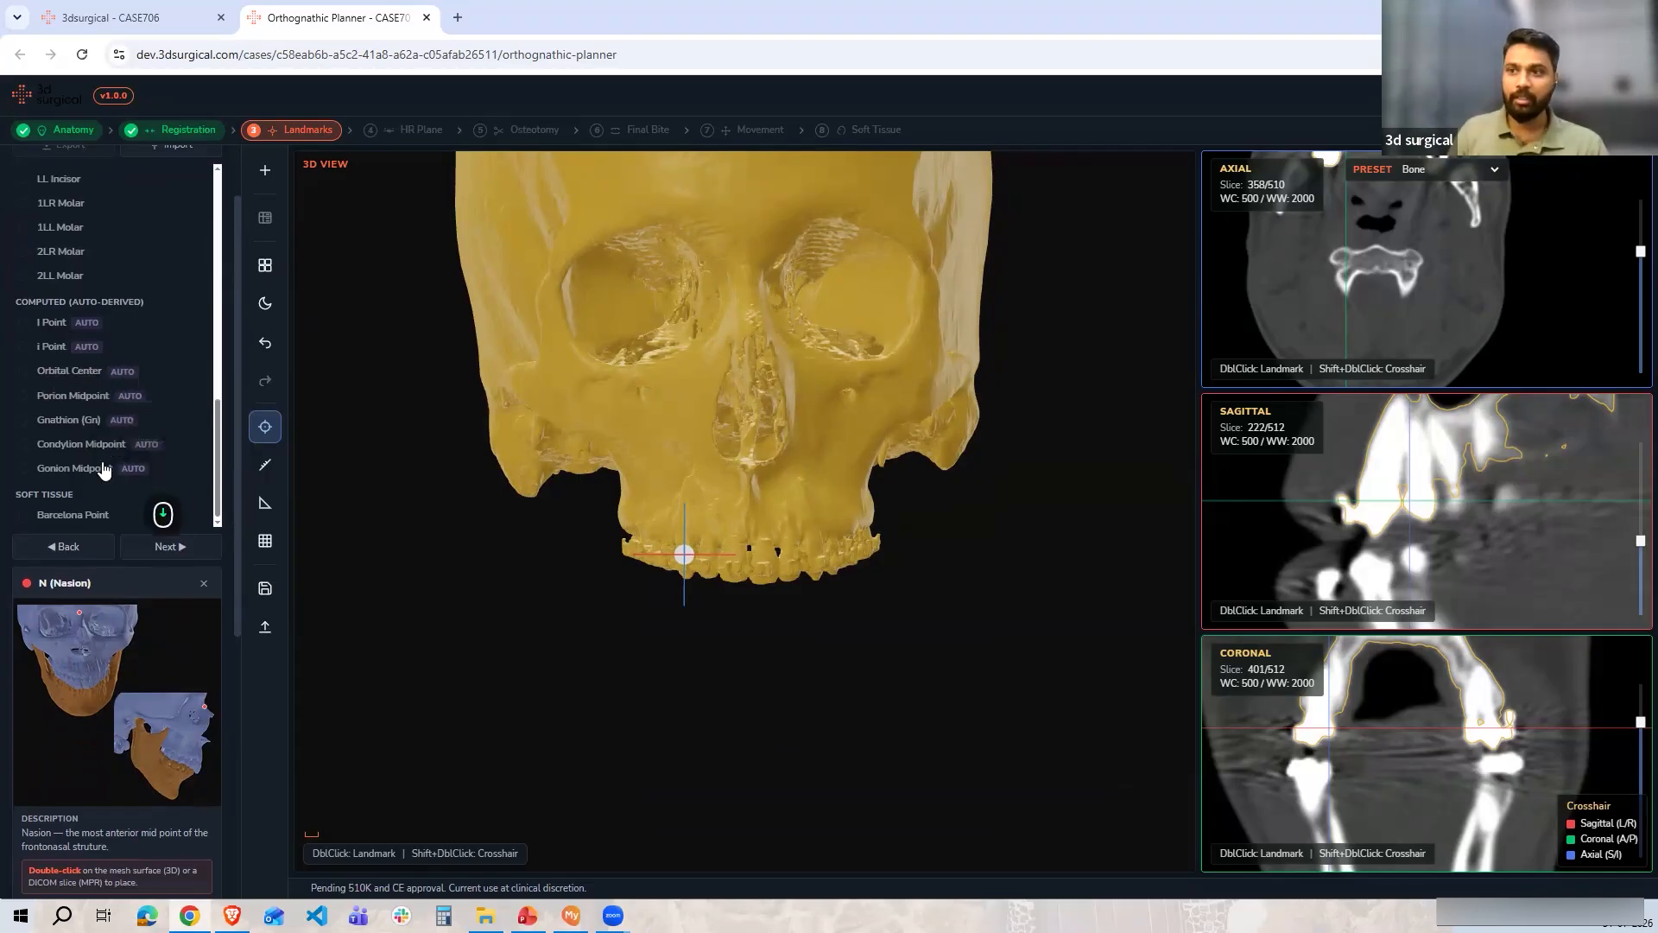
scroll(102, 466, "down", 1)
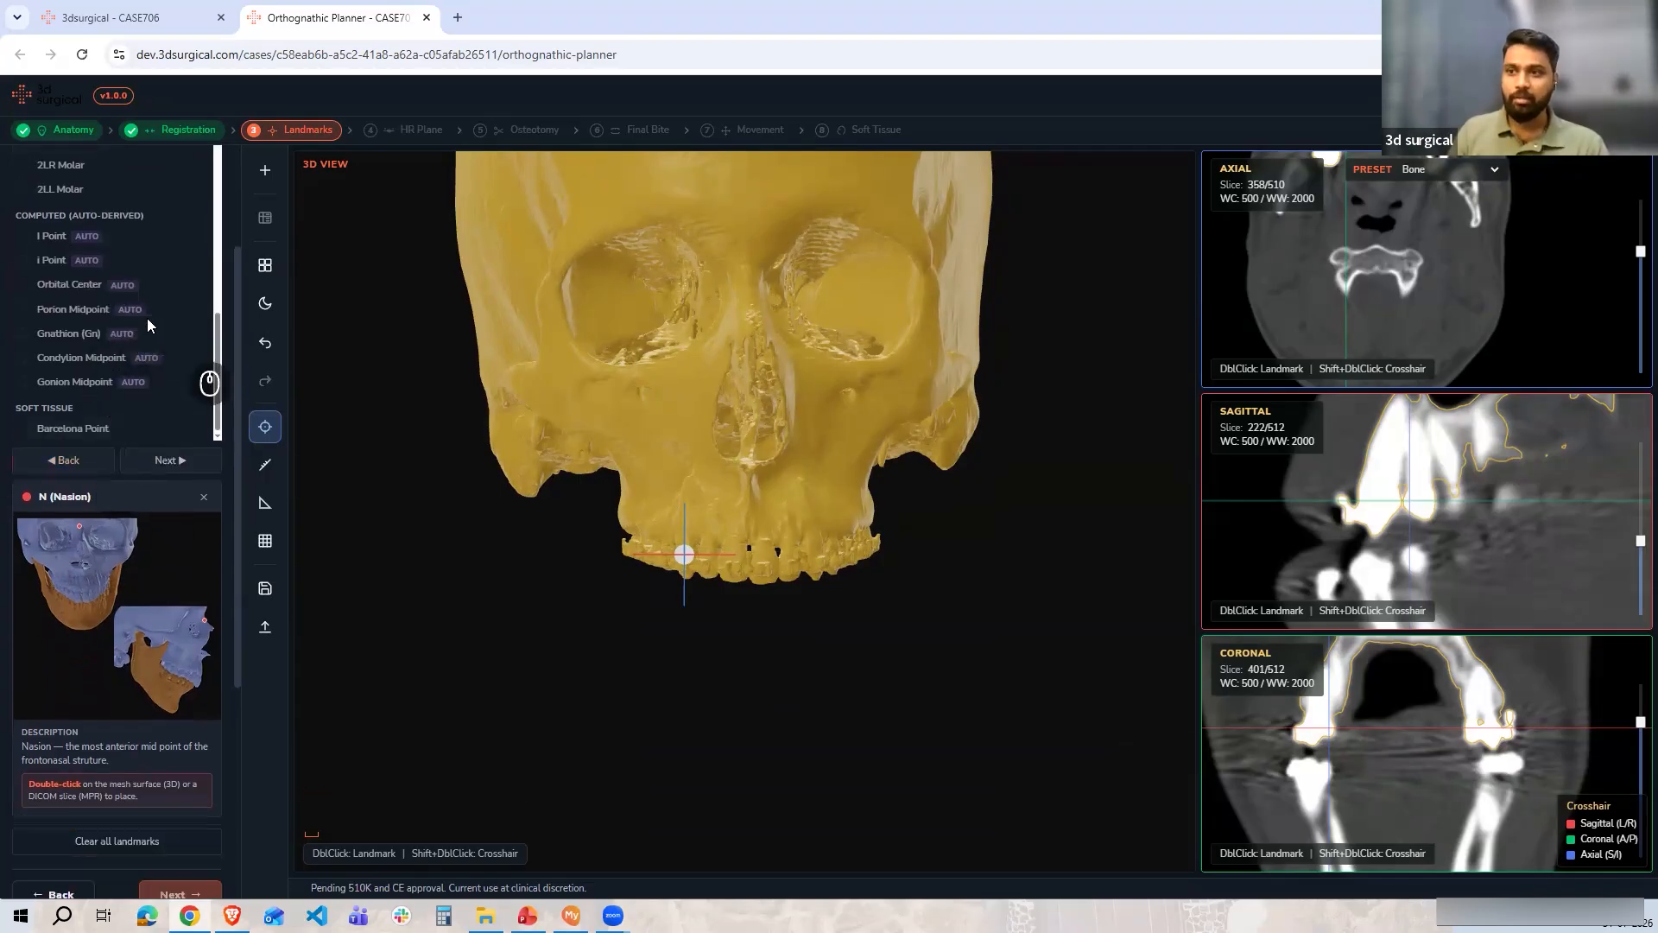
scroll(152, 389, "down", 4)
scroll(114, 385, "up", 5)
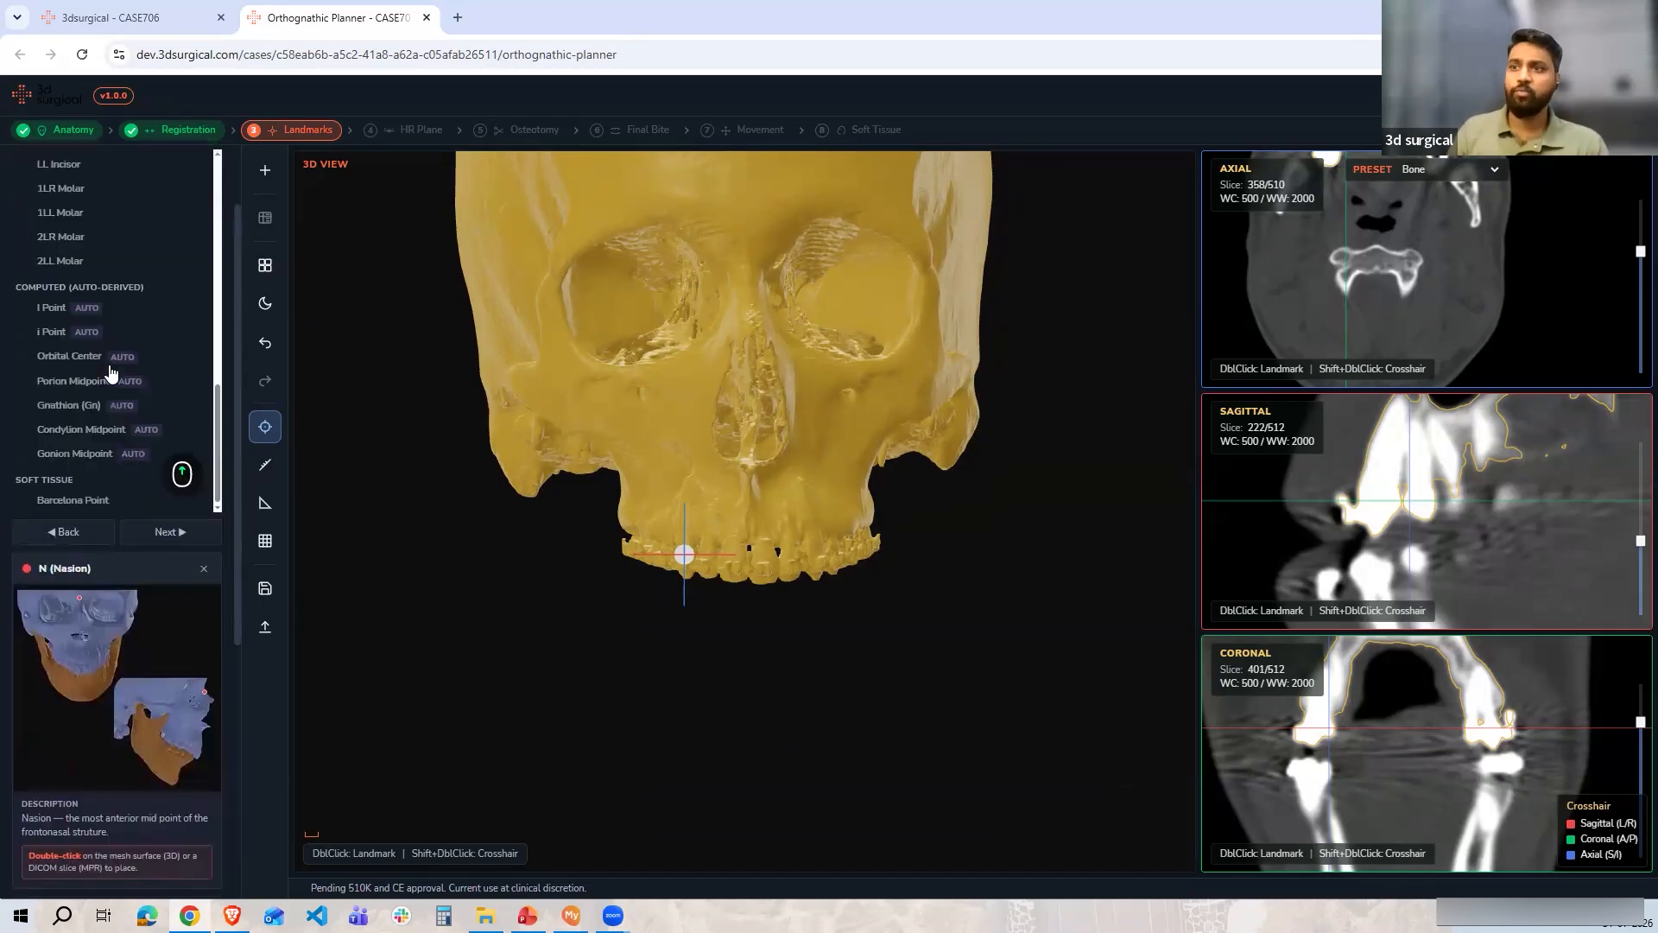
scroll(111, 373, "up", 10)
scroll(859, 415, "up", 3)
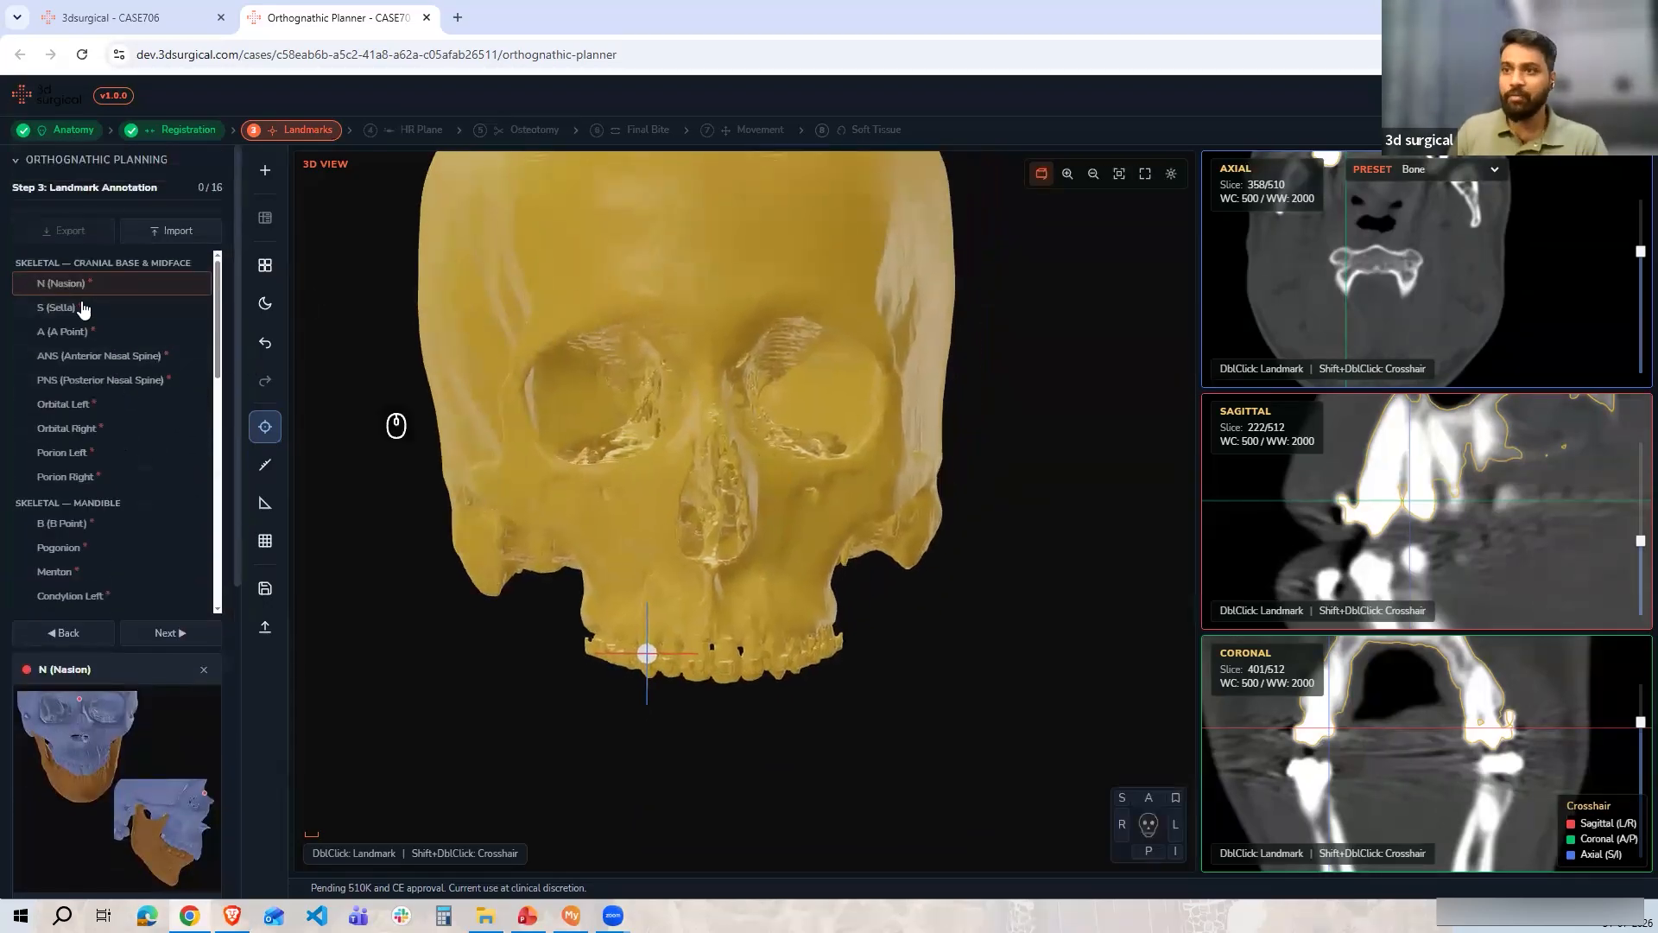
Check the Nasion reference image, then place the N (Nasion) landmark at the frontonasal junction, refining it in the sagittal slice
left_click(100, 744)
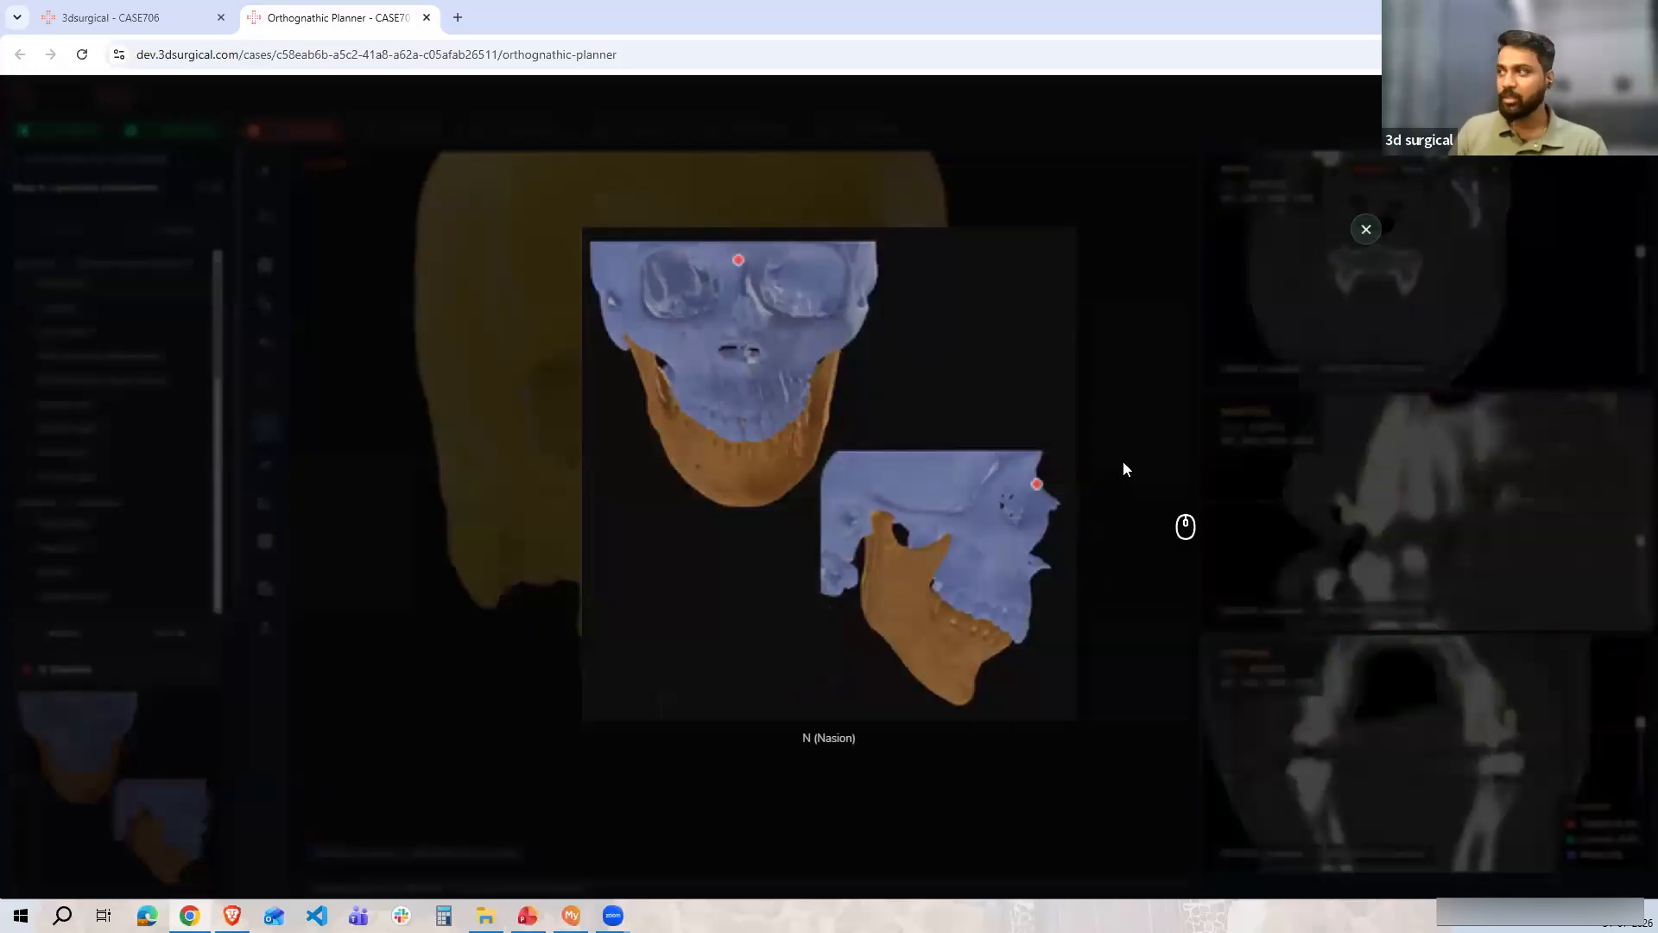
left_click(1365, 229)
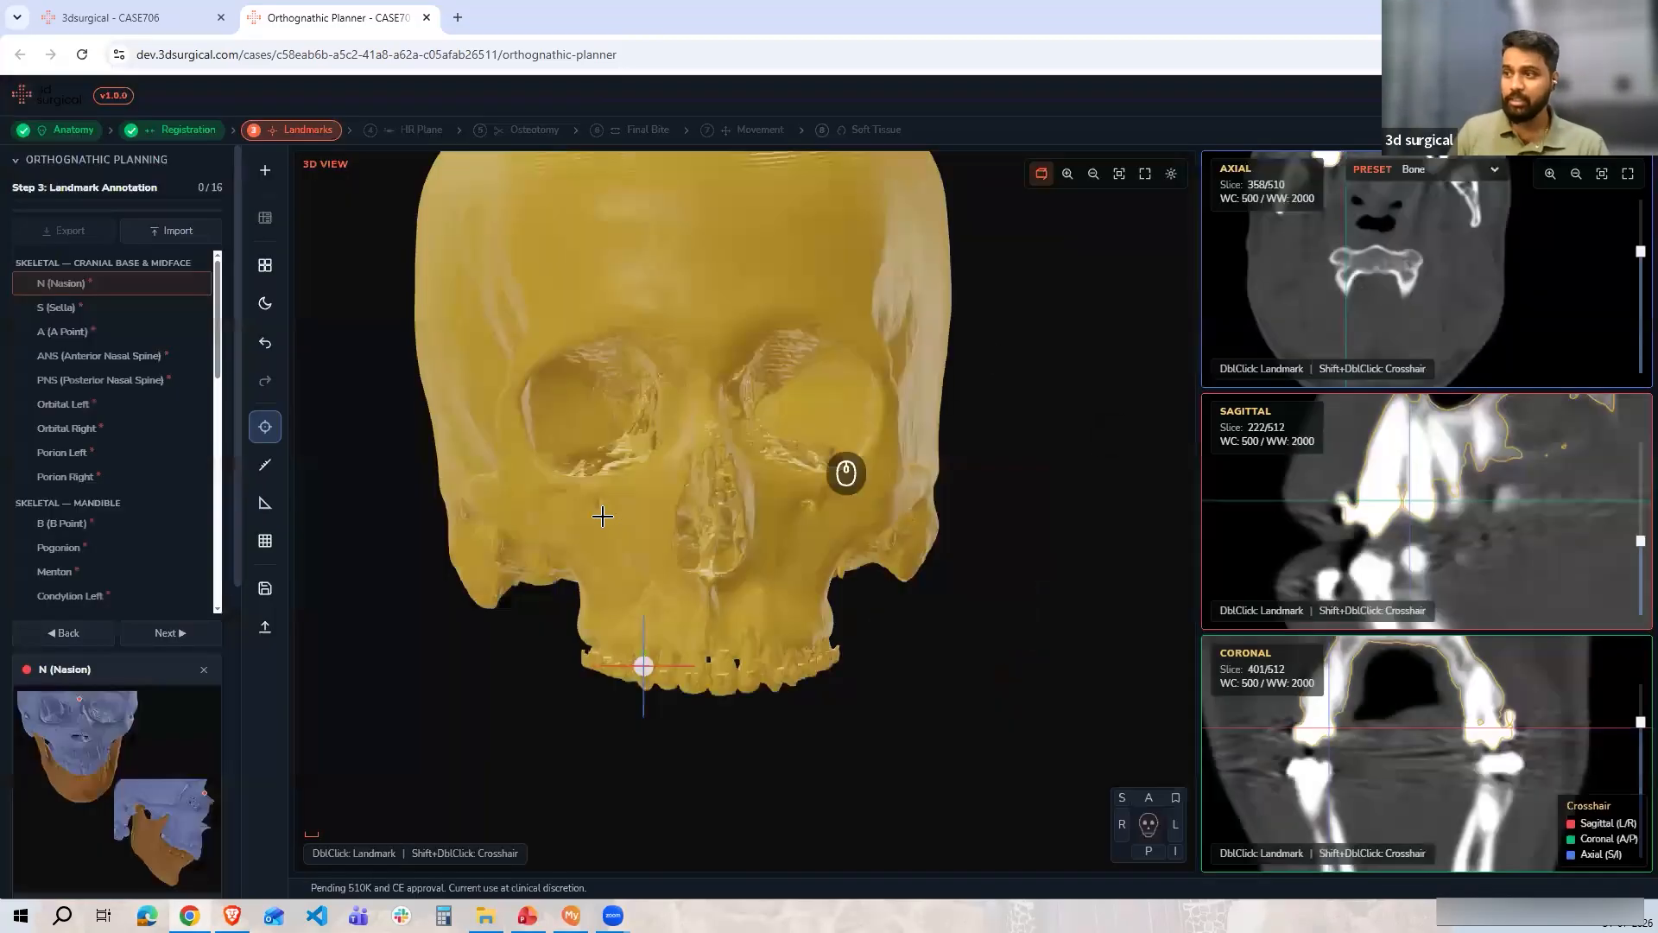
double_click(703, 368, "shift")
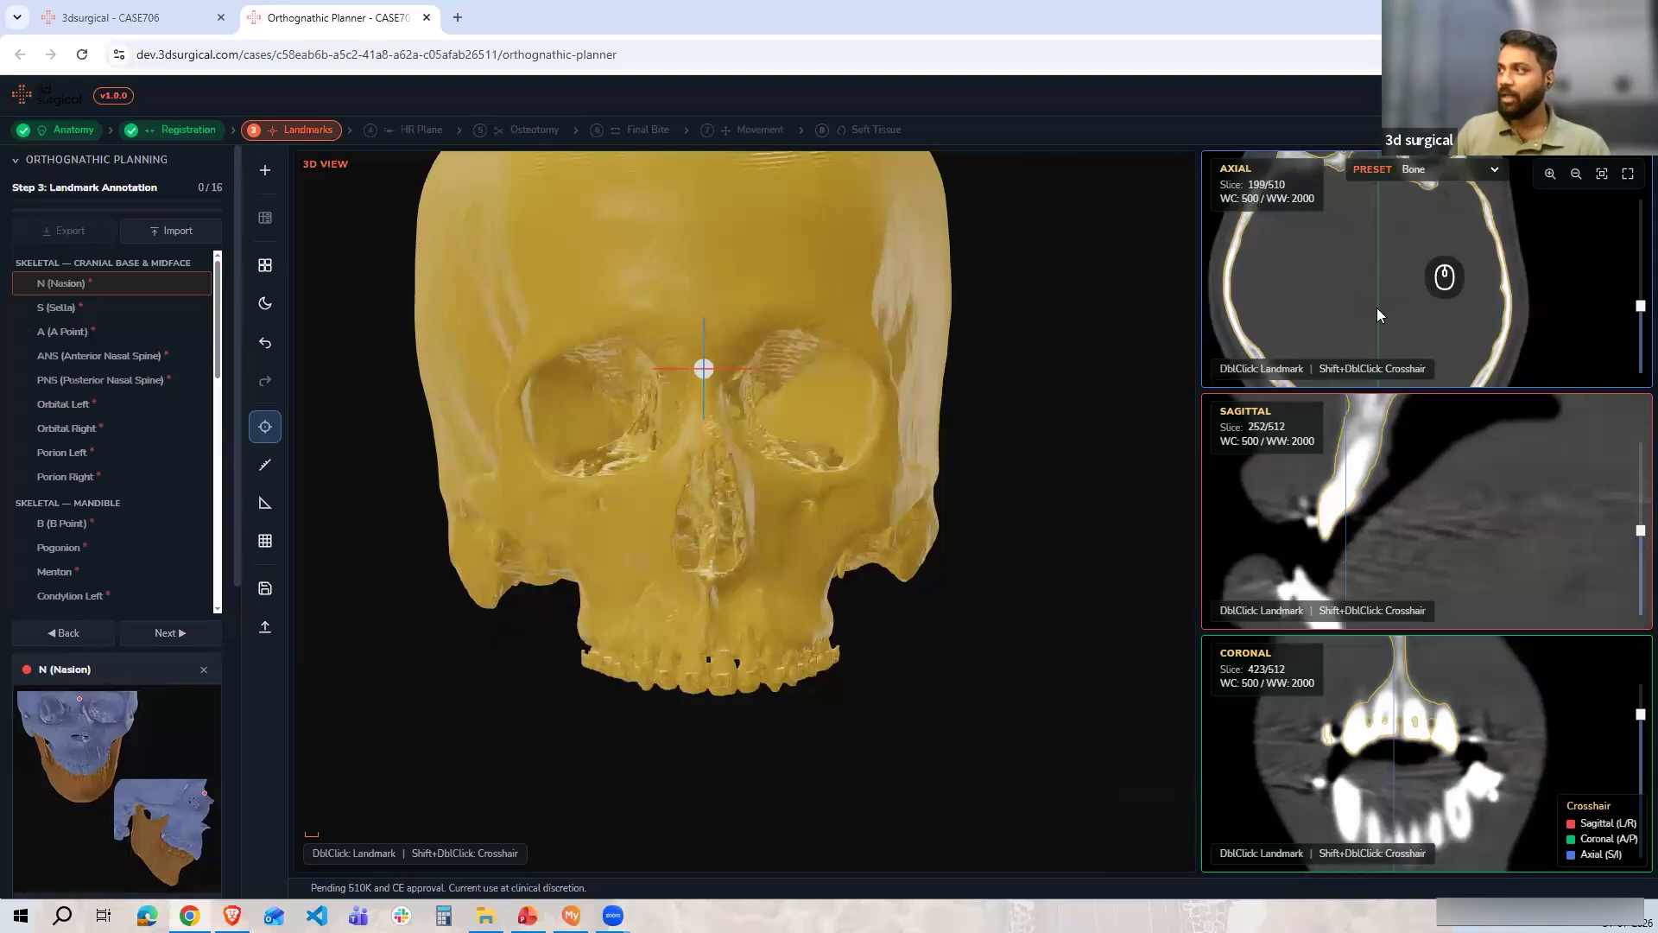
scroll(1392, 276, "down", 3)
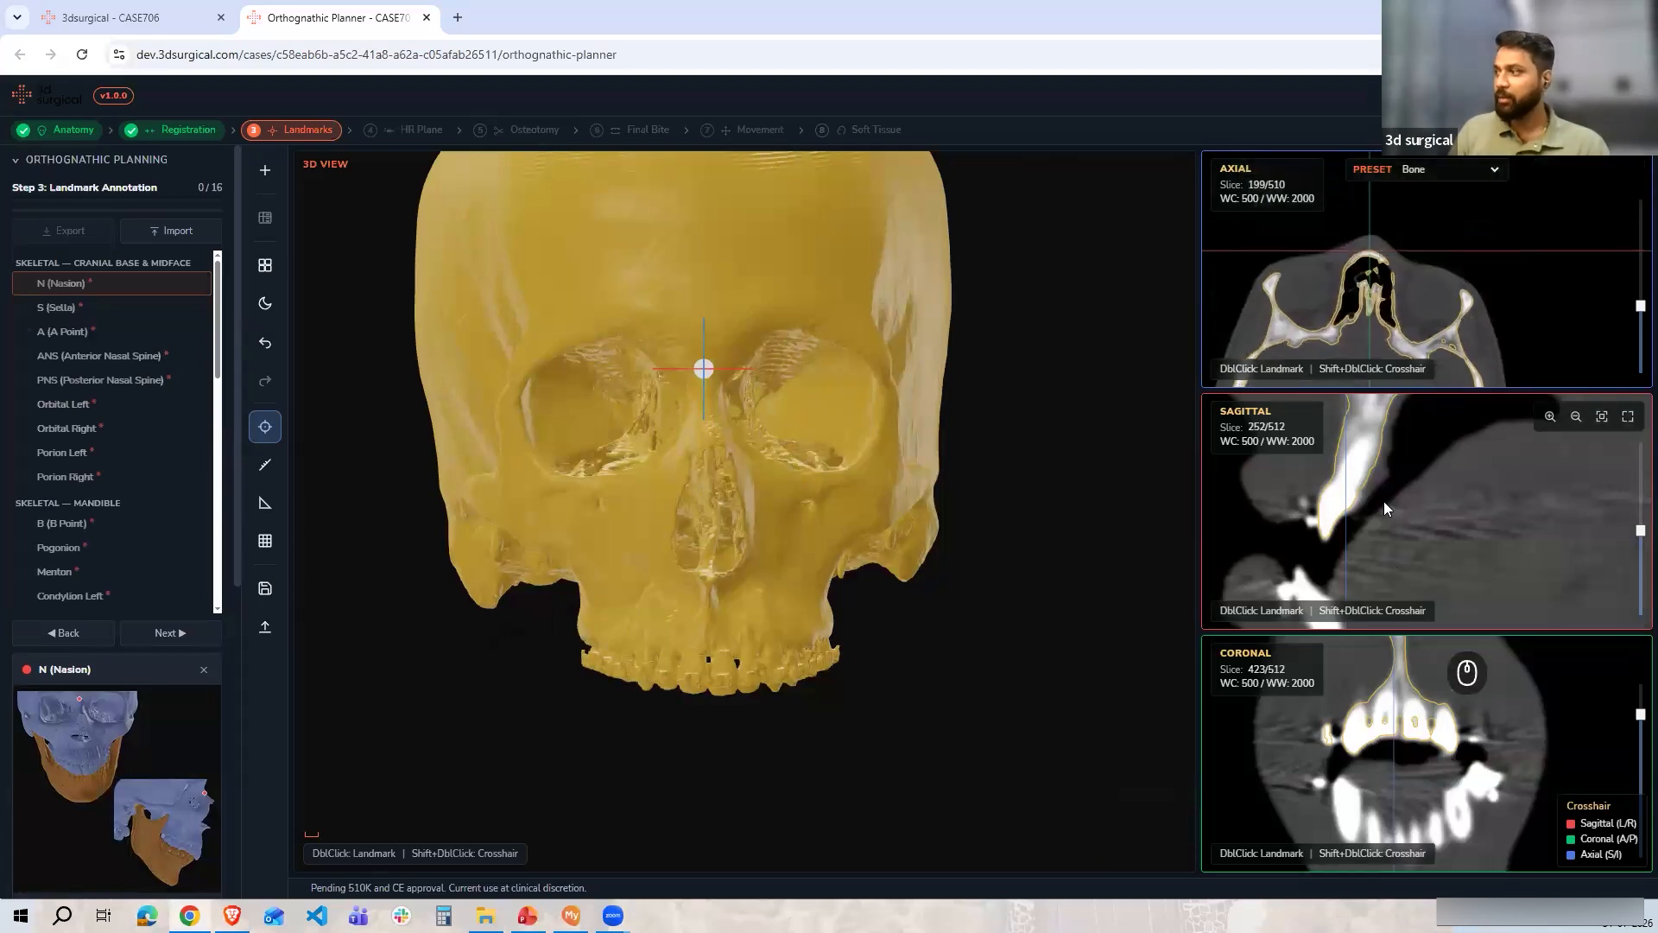
scroll(1405, 458, "down", 5)
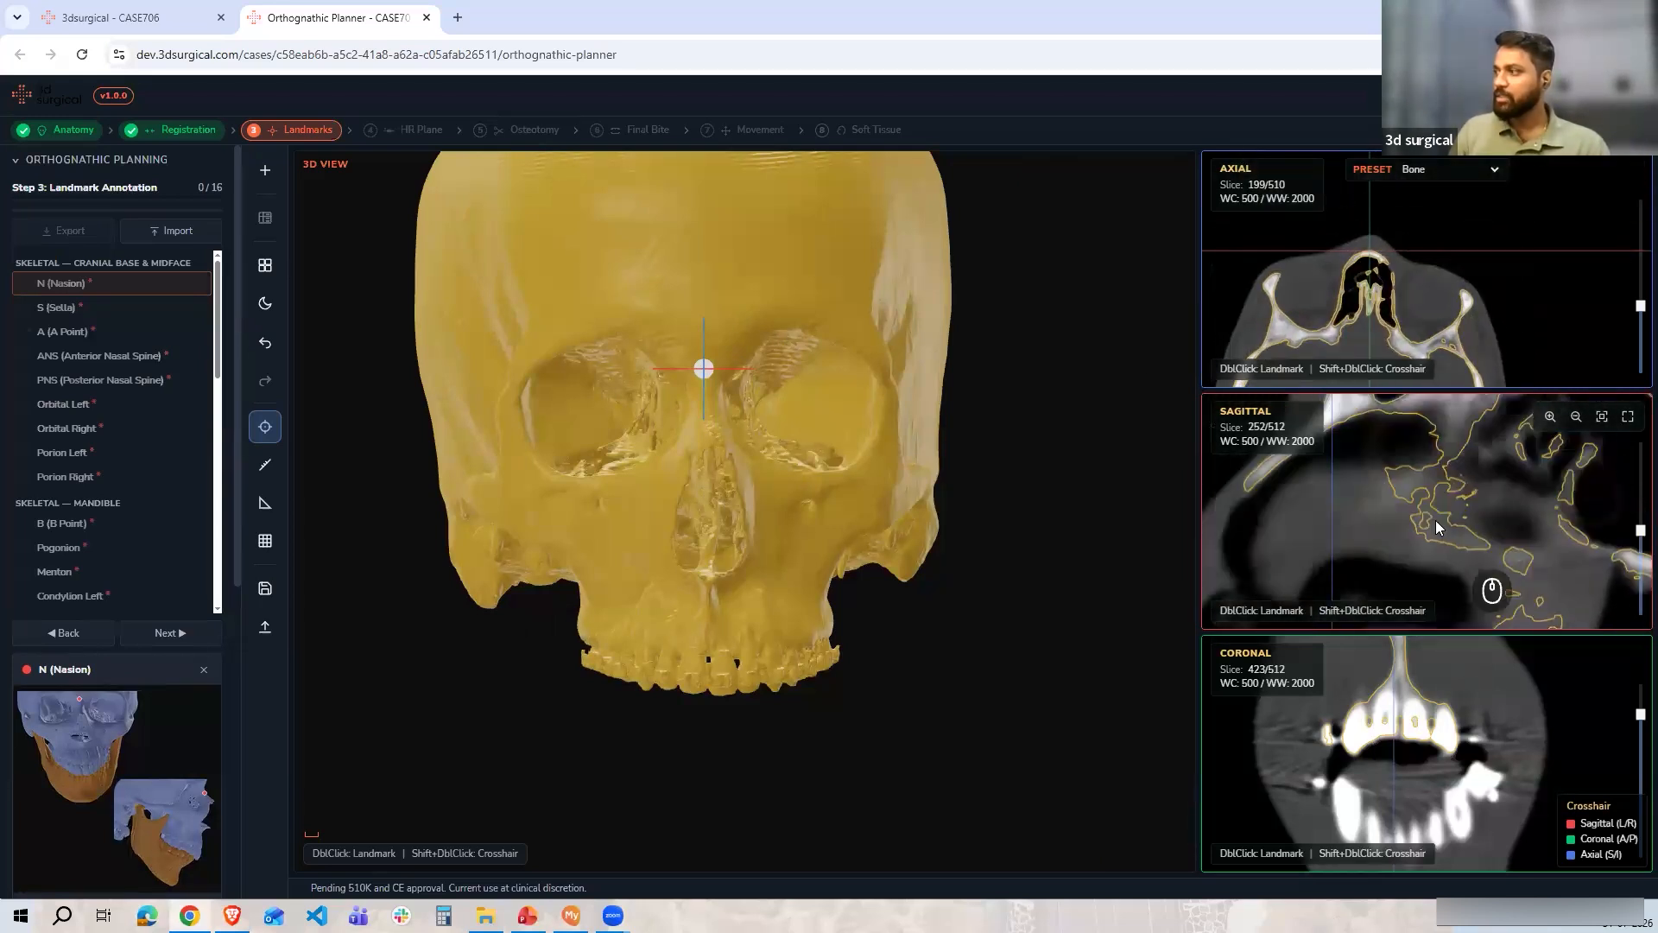
scroll(1439, 464, "up", 5)
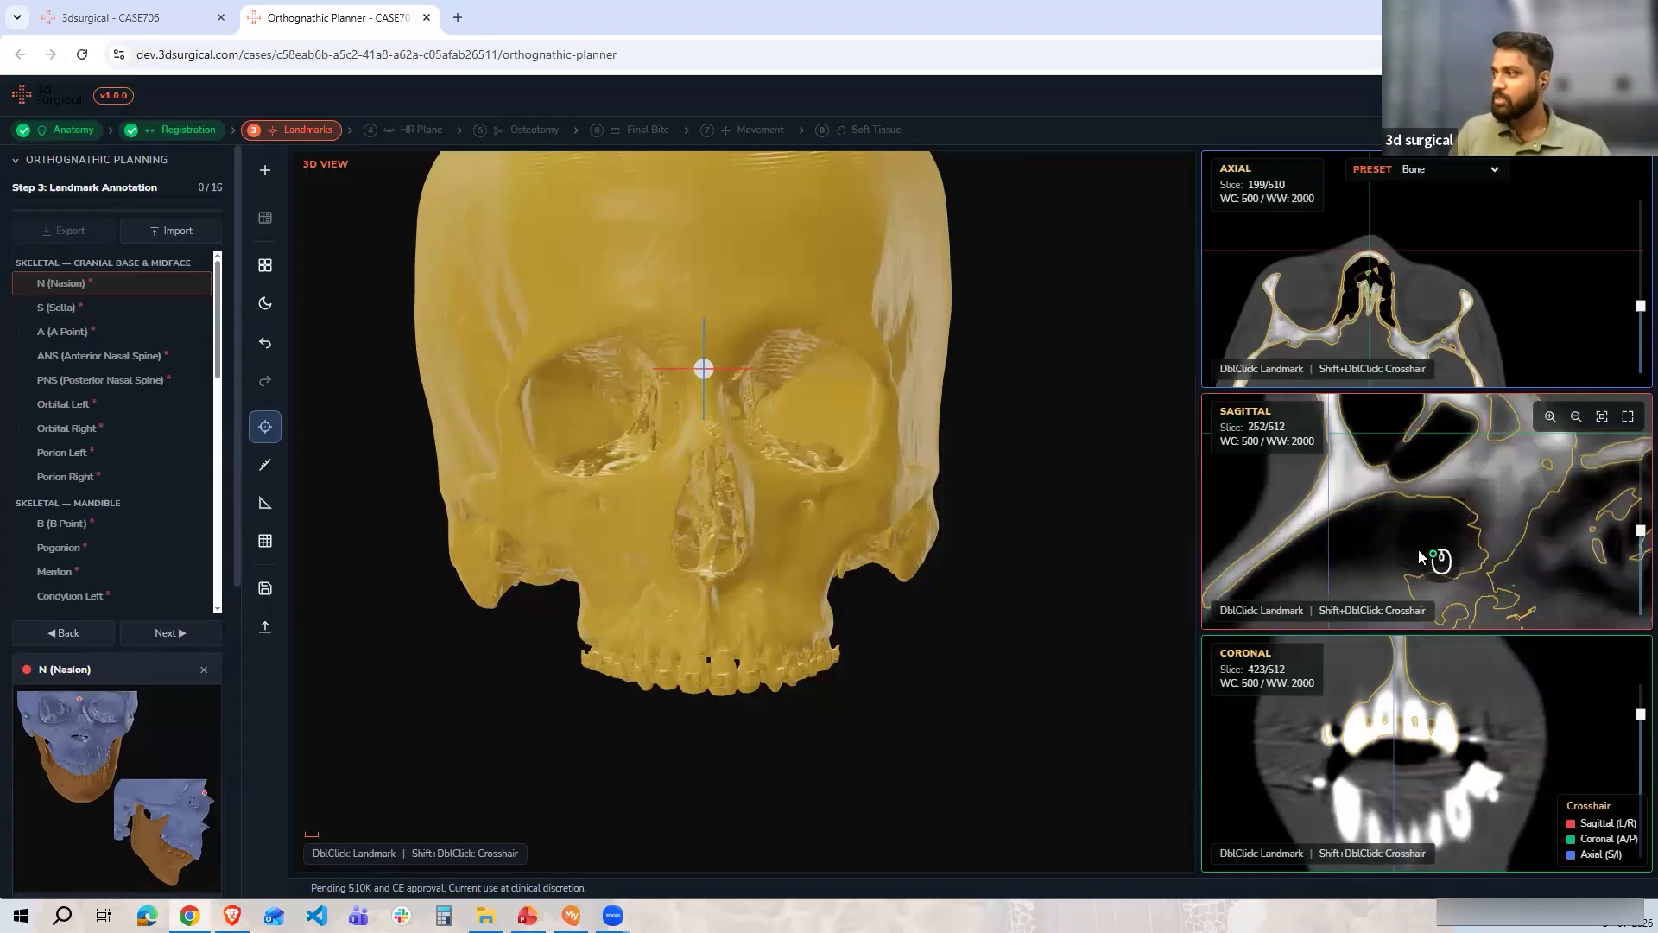
scroll(1347, 475, "up", 2)
key("shift")
double_click(1339, 470, "shift")
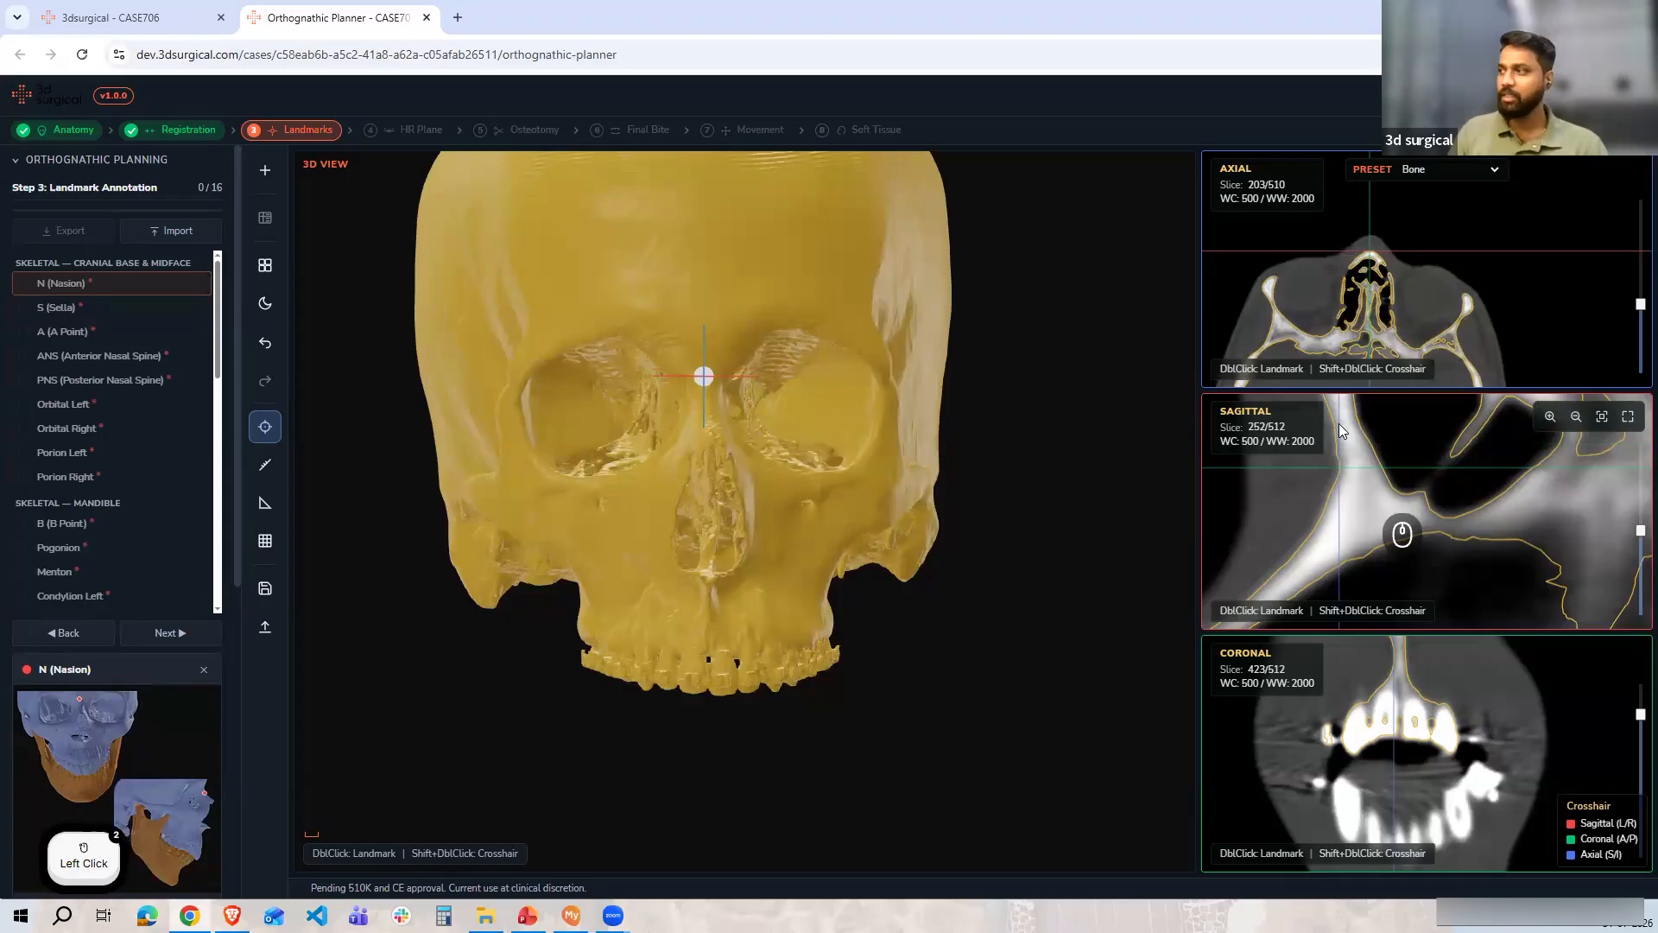
scroll(716, 459, "up", 6)
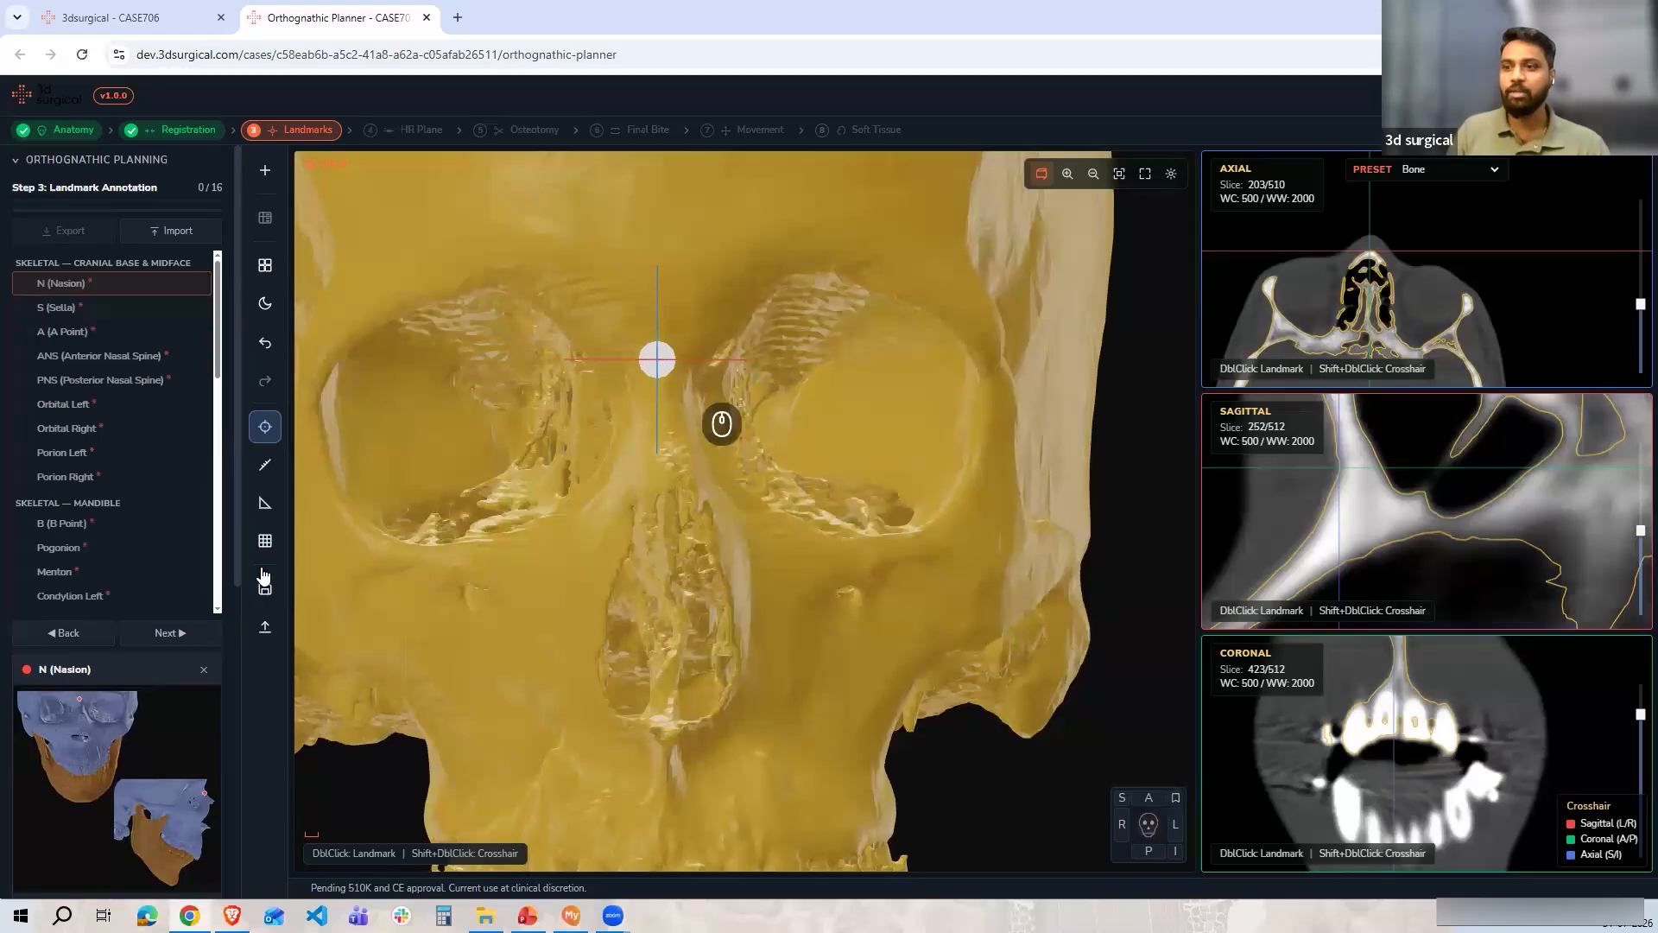
double_click(656, 359)
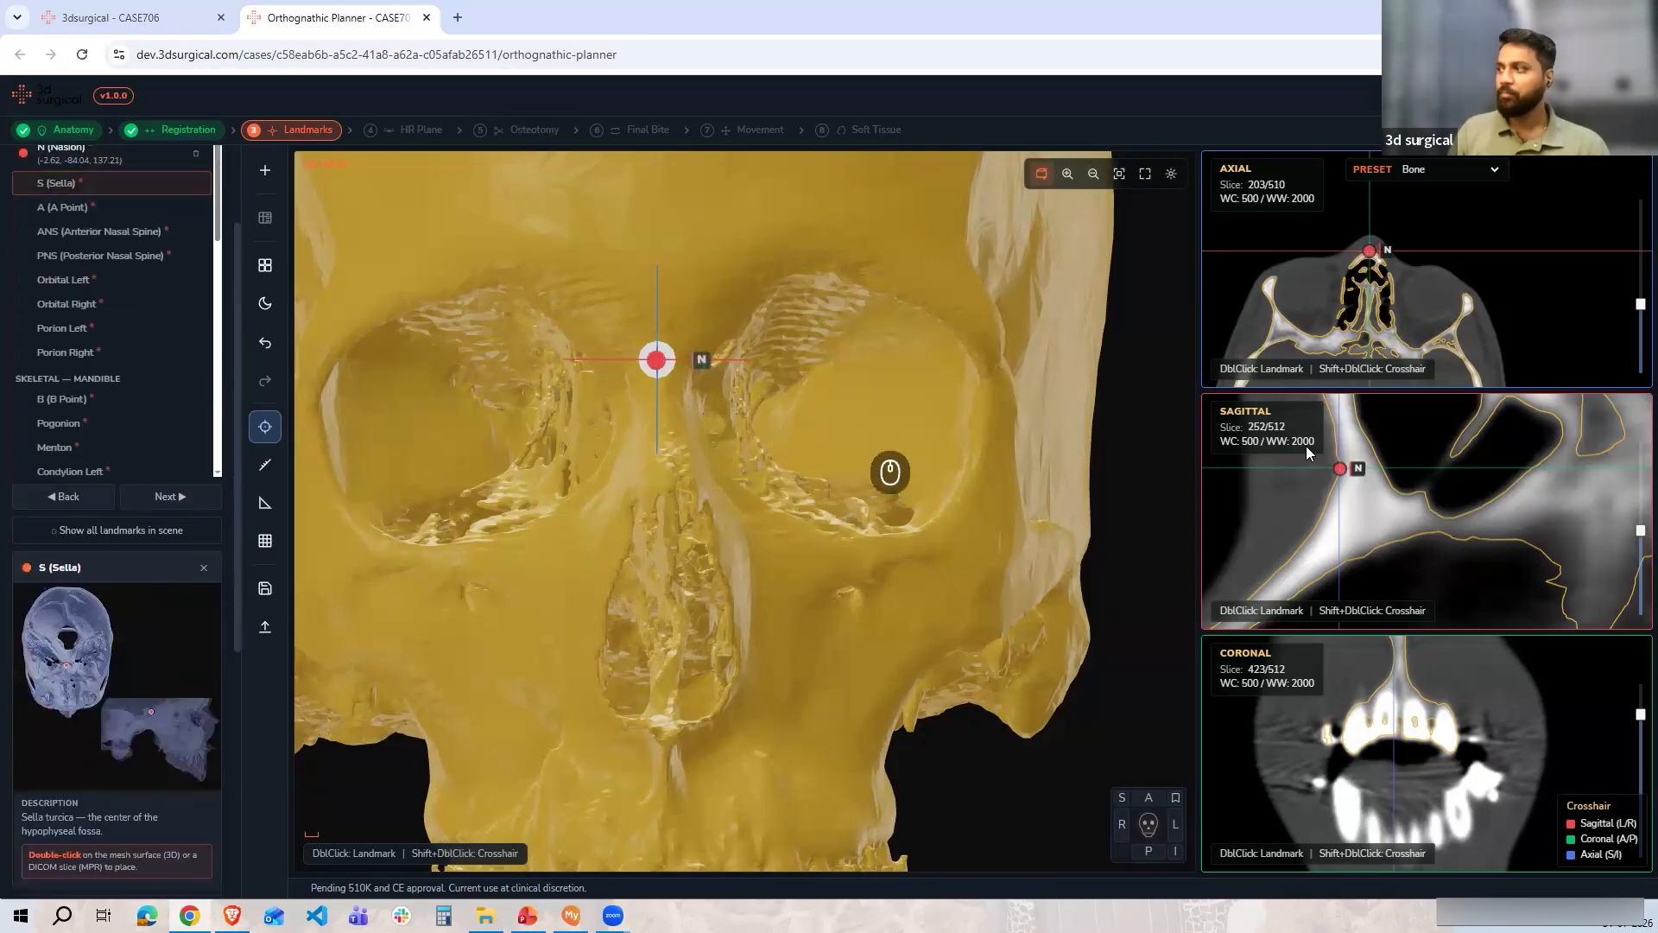
left_click_drag(1341, 471, 1338, 466)
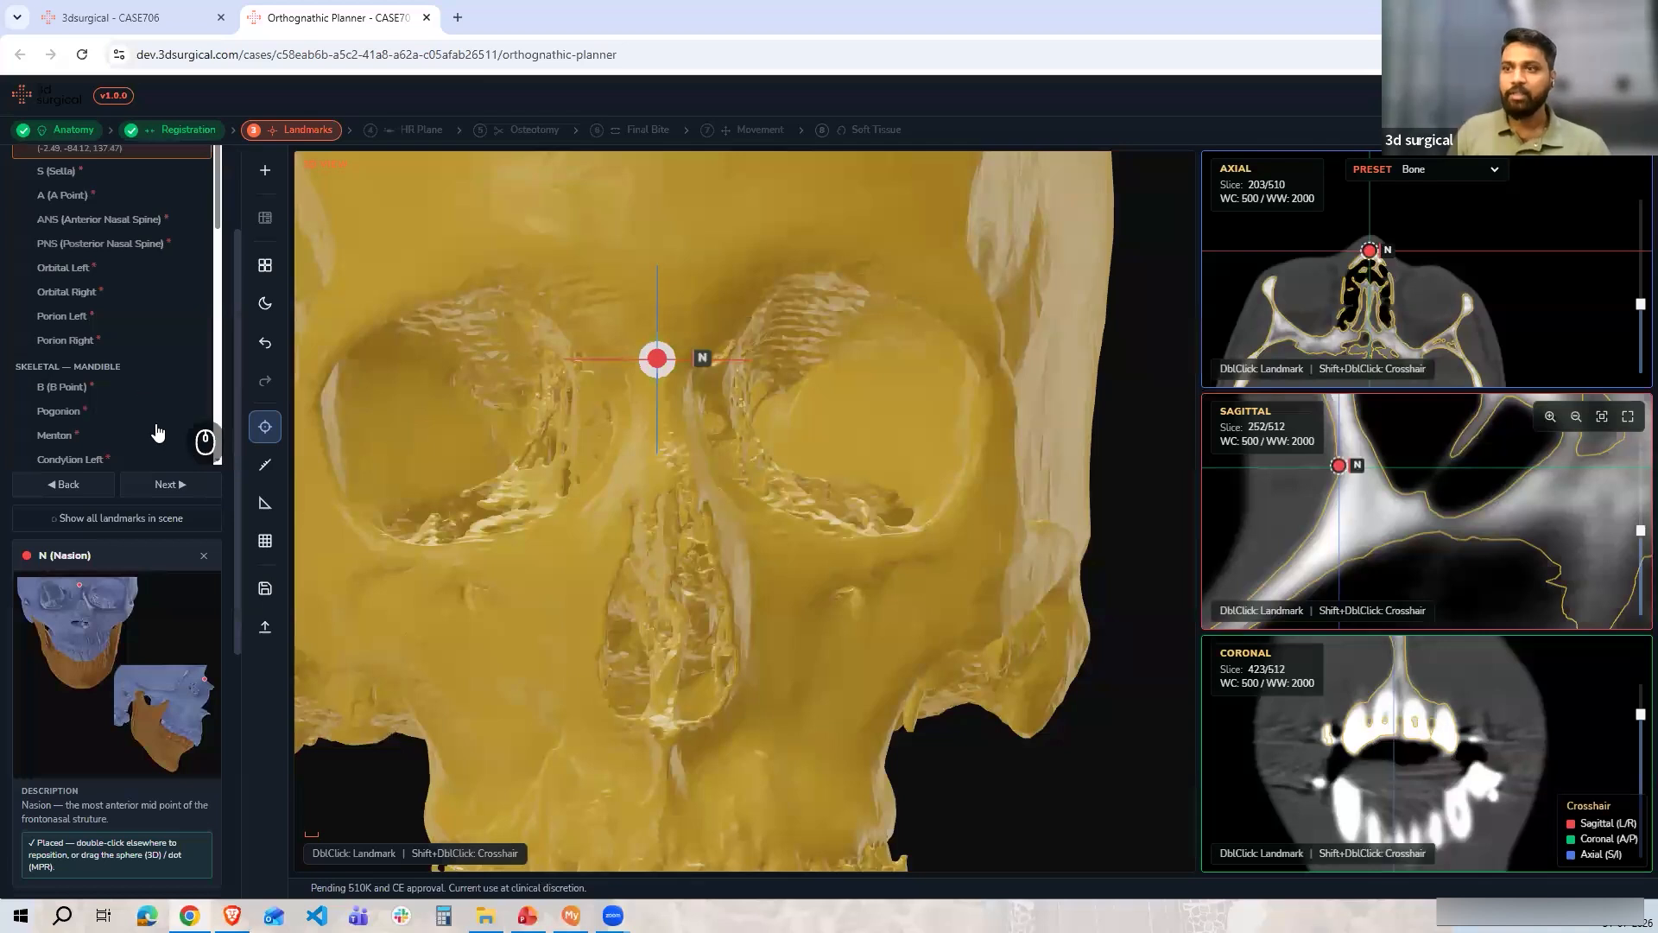
Advance to S (Sella) and place it at the centre of the hypophyseal fossa in the sagittal slice
scroll(156, 432, "up", 2)
left_click(170, 635)
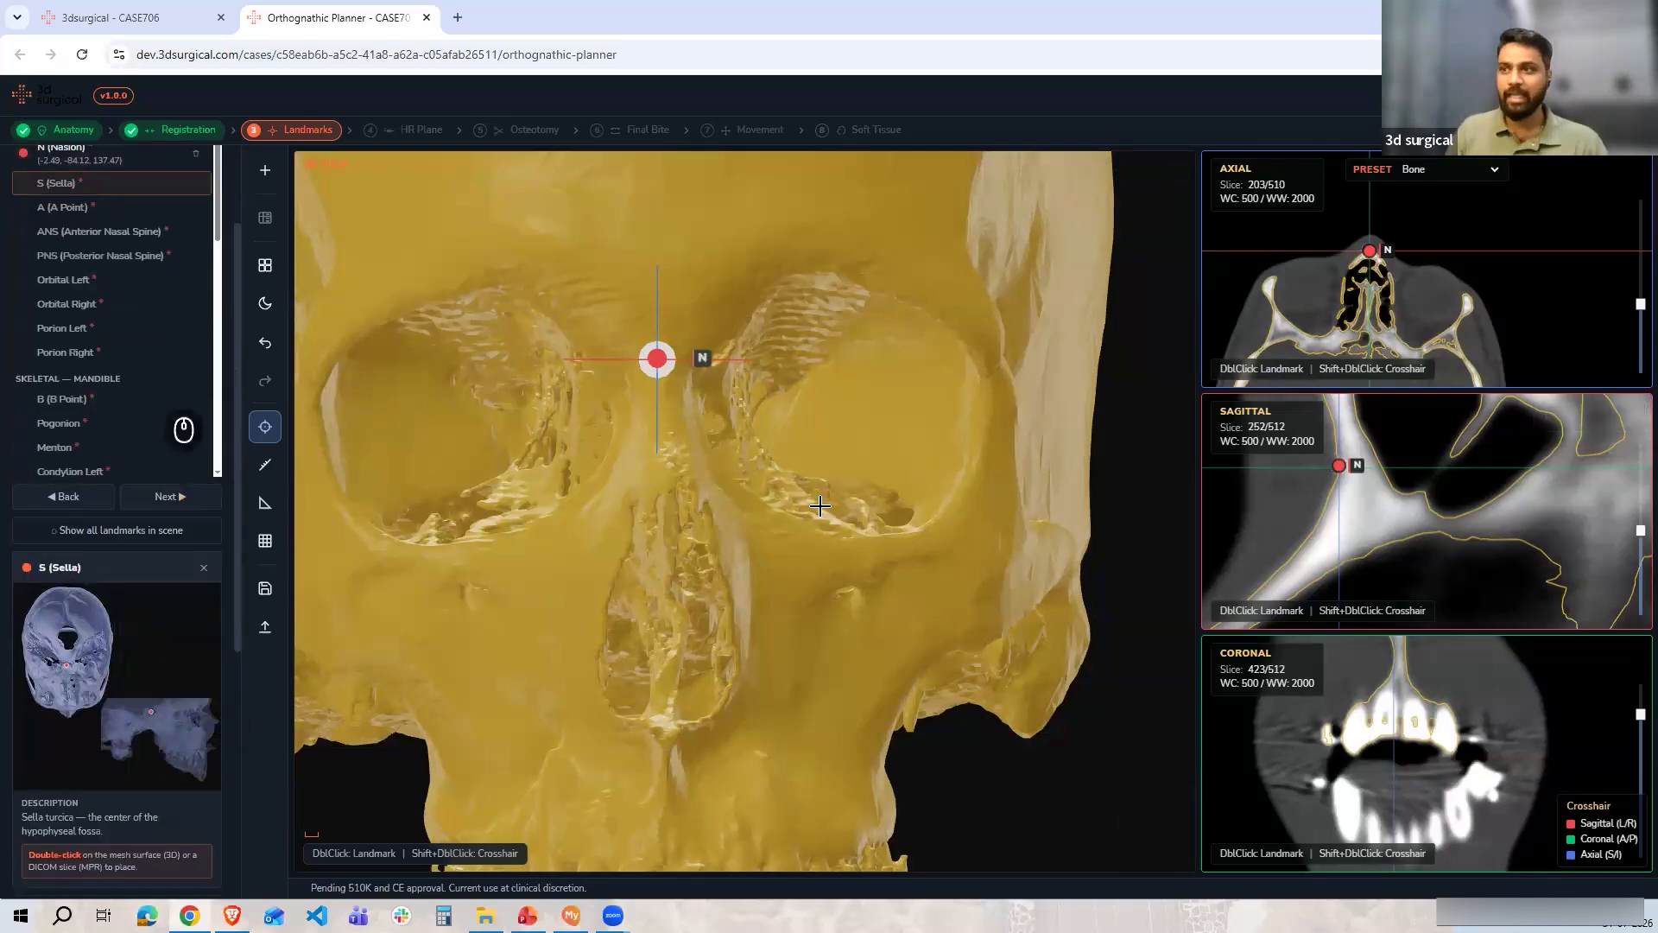
scroll(1390, 515, "up", 2)
scroll(1391, 515, "up", 5)
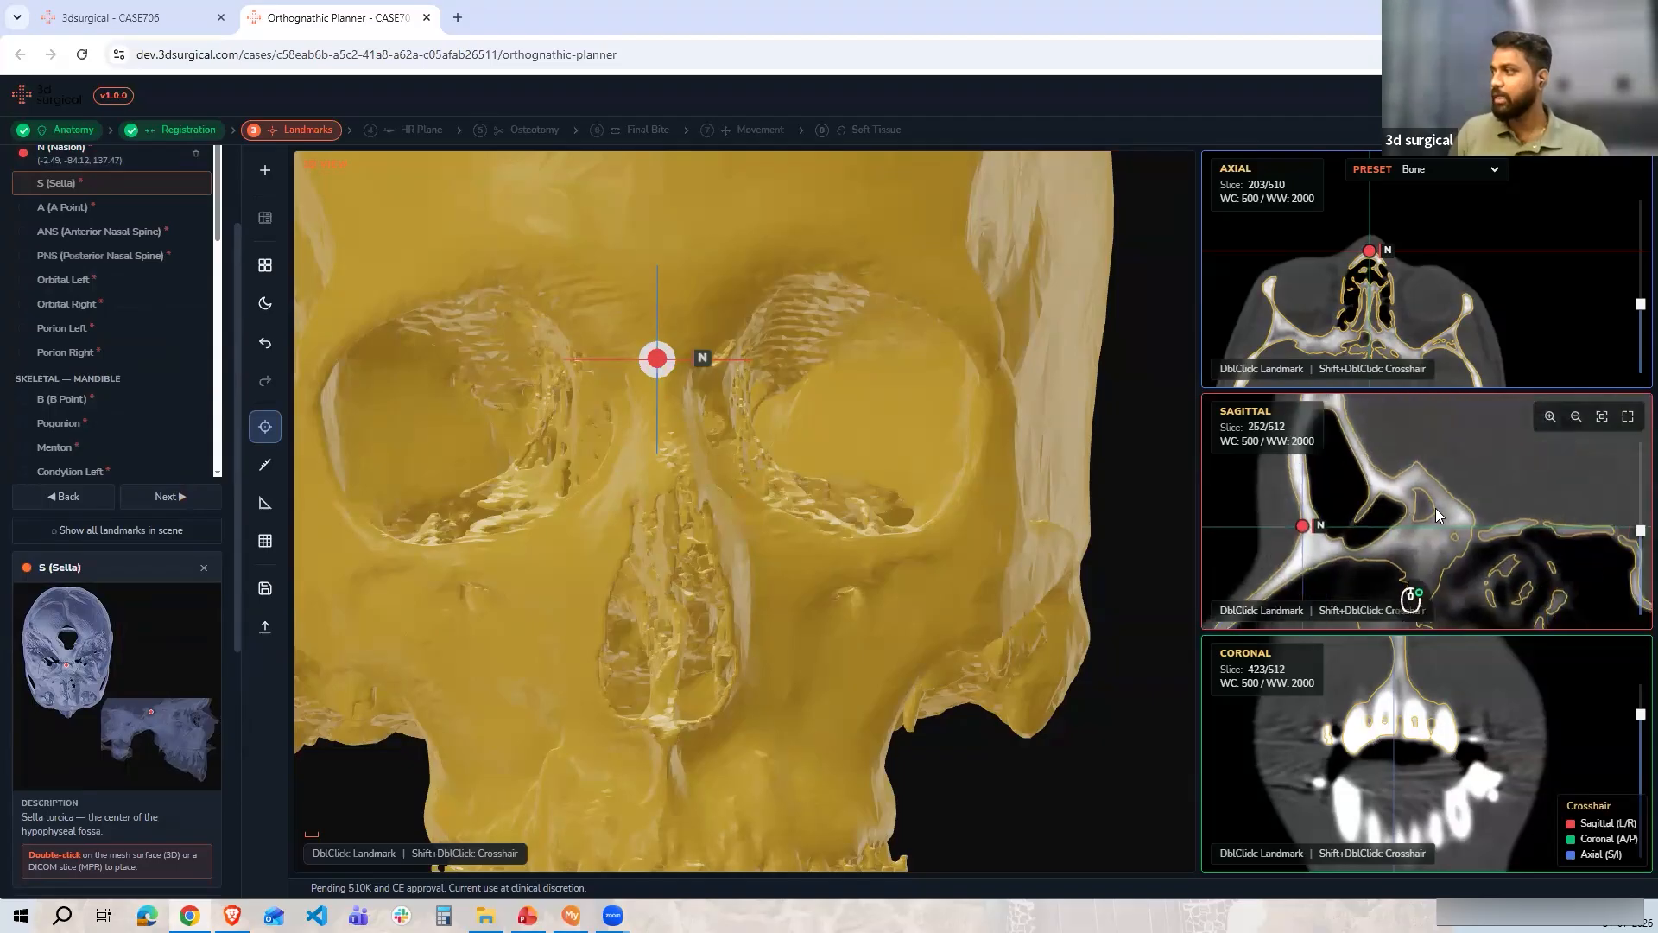
scroll(1391, 522, "up", 5)
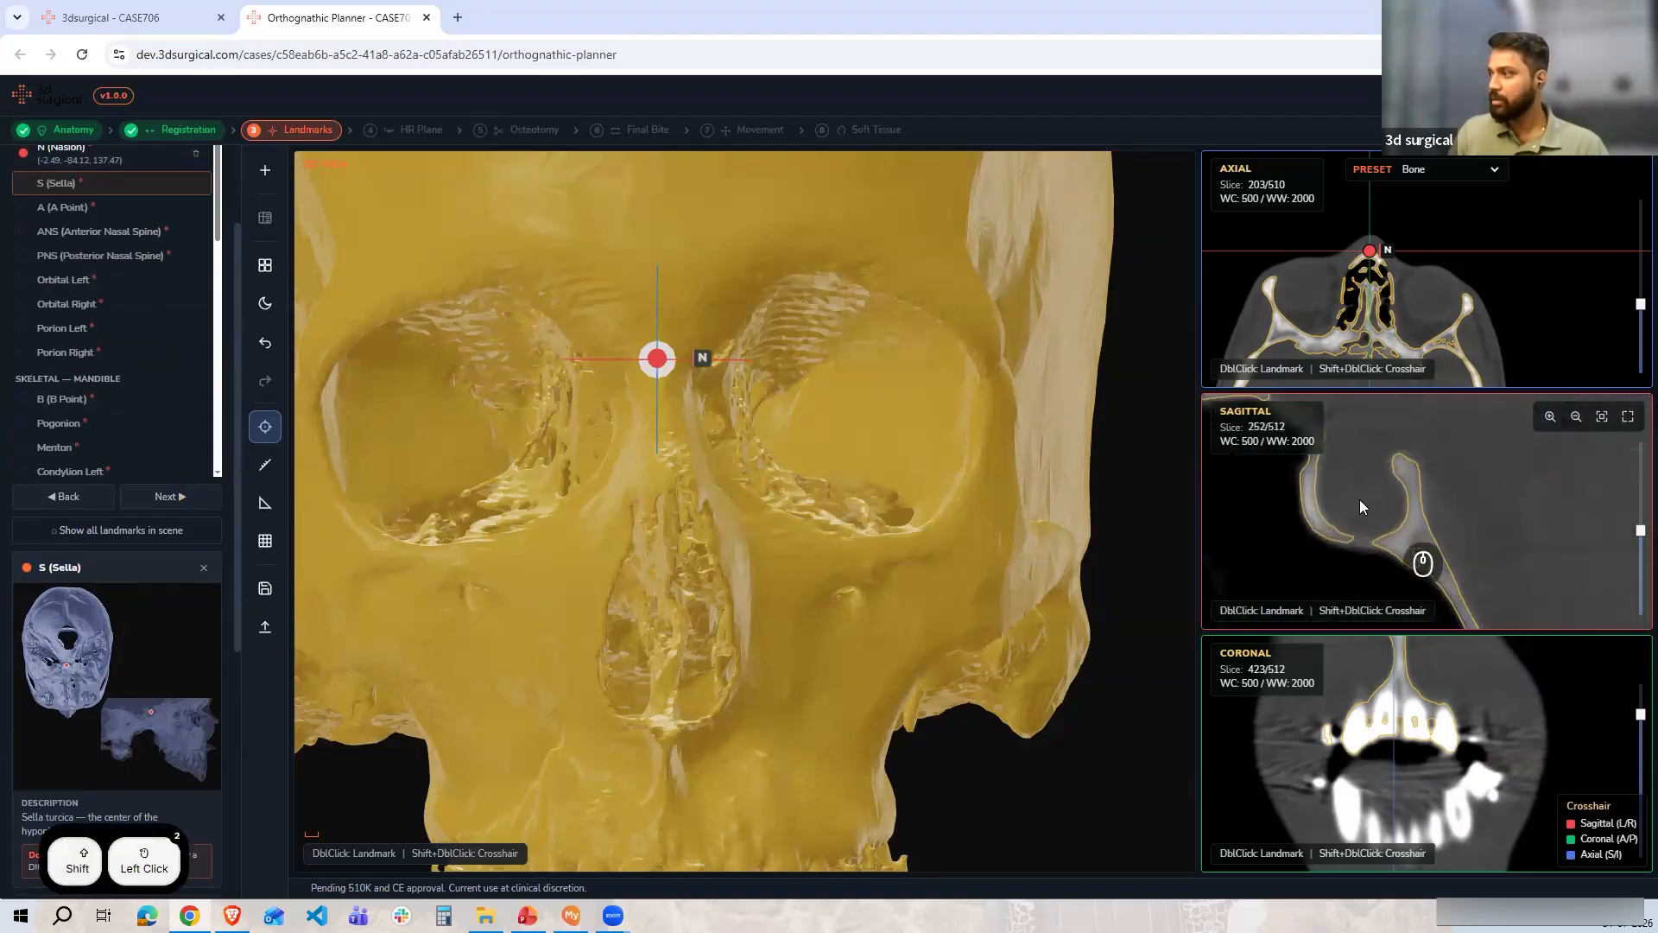
double_click(1359, 499, "shift")
left_click_drag(1375, 358, 1390, 290)
left_click_drag(1408, 710, 1383, 798)
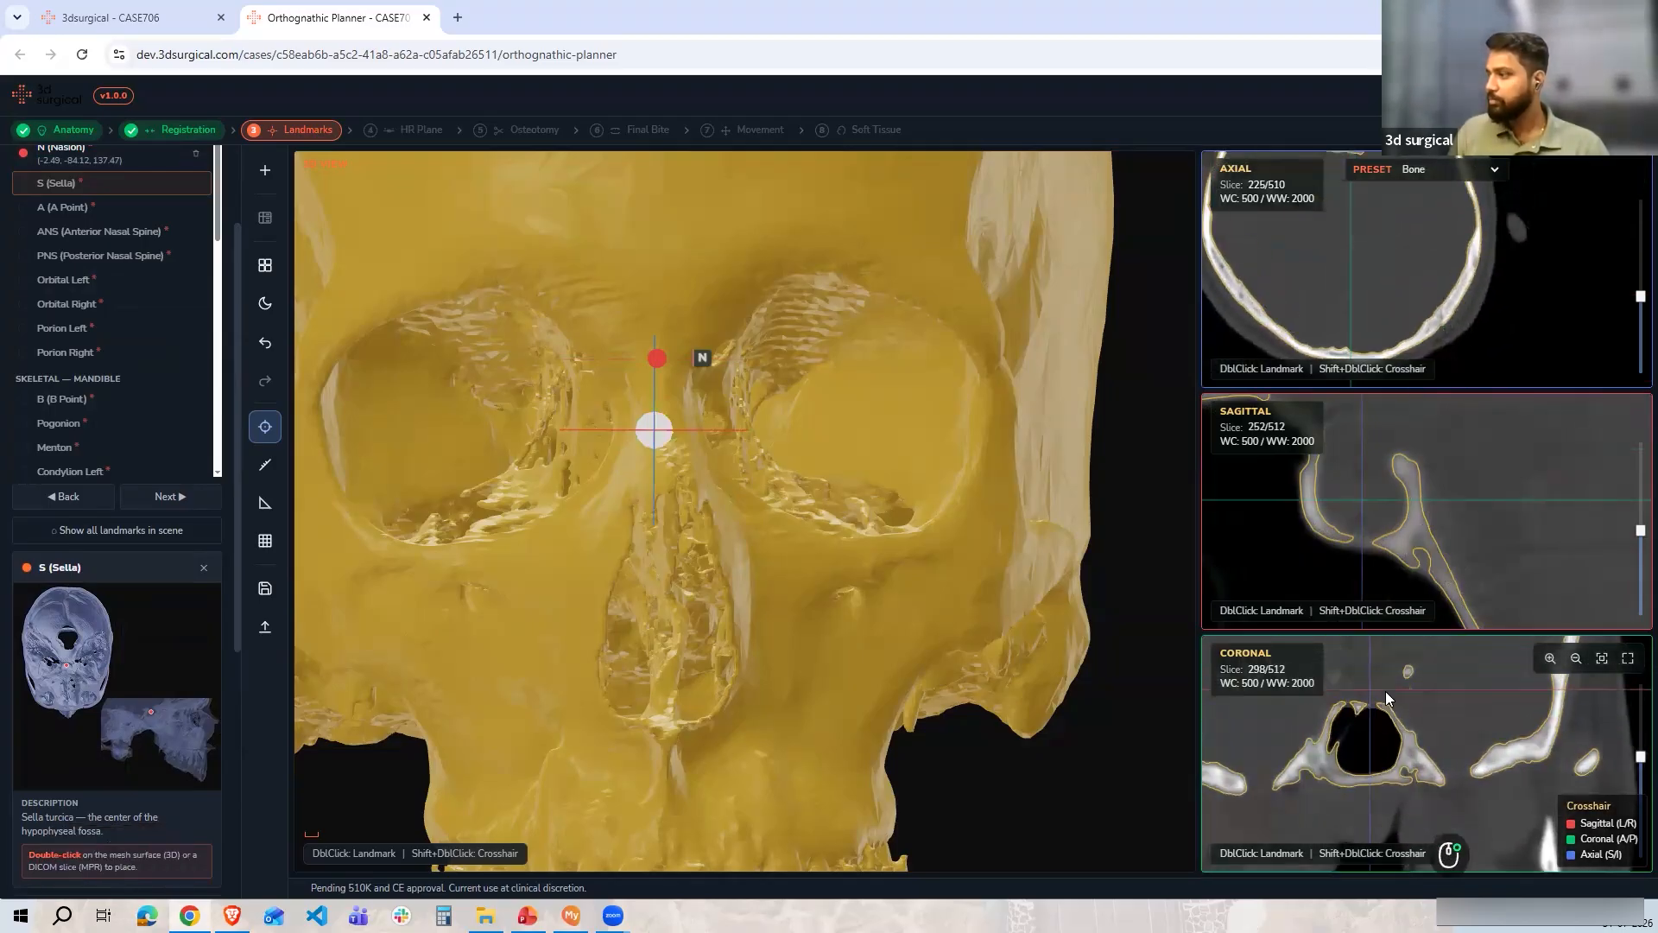
double_click(1360, 495, "shift")
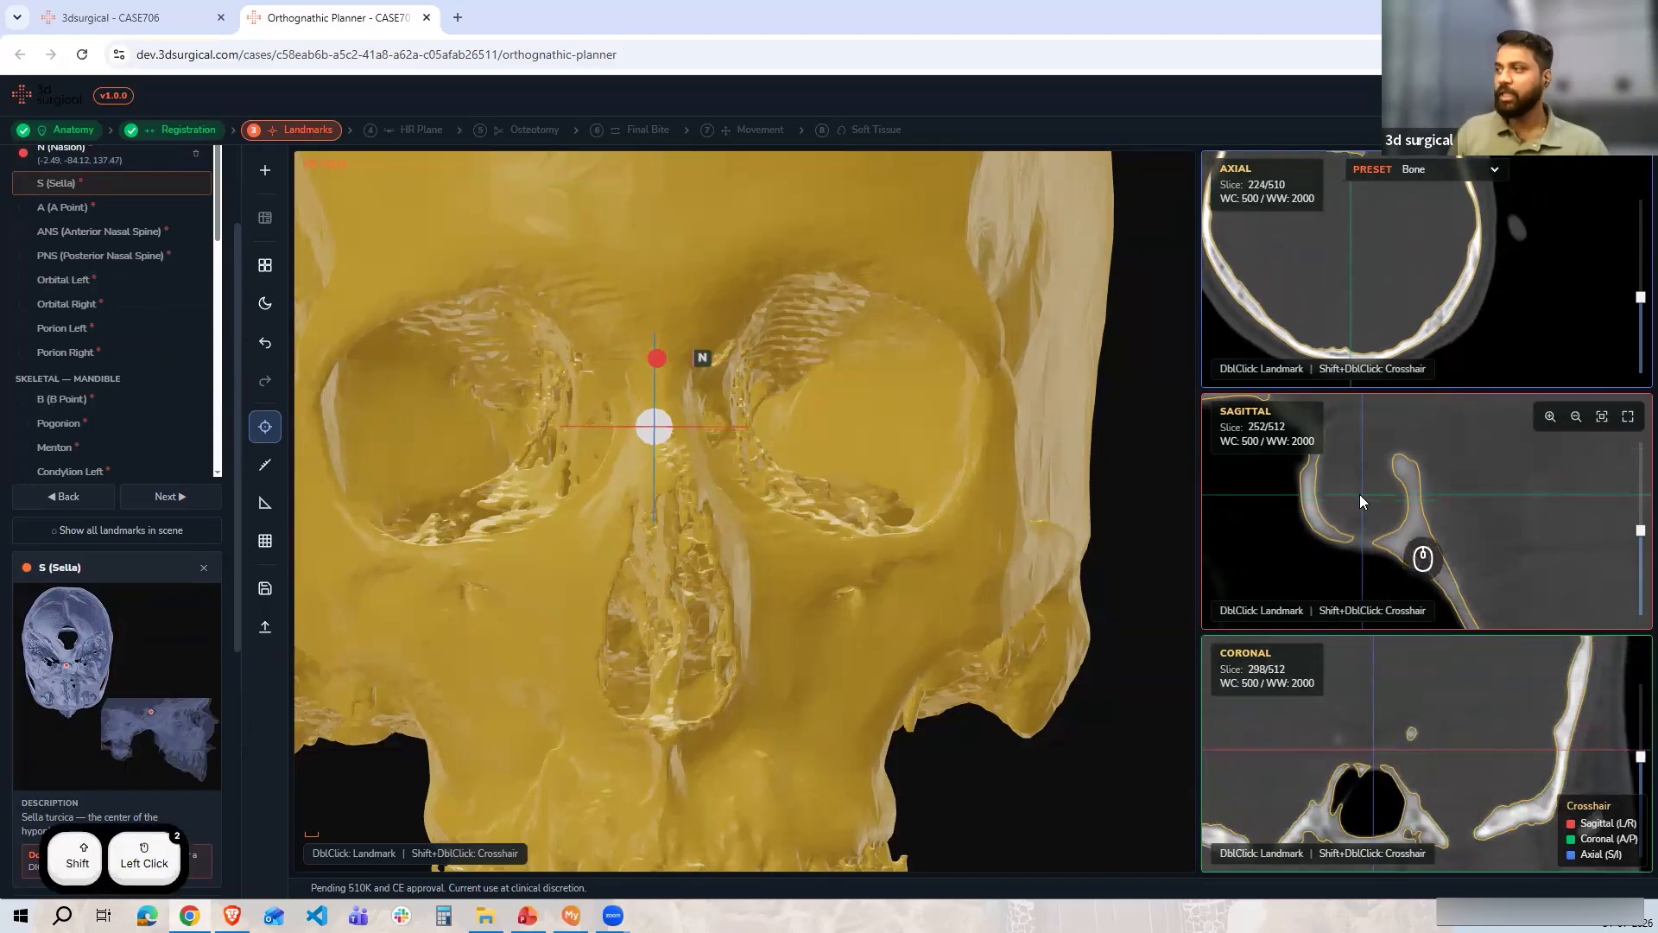
double_click(1362, 494)
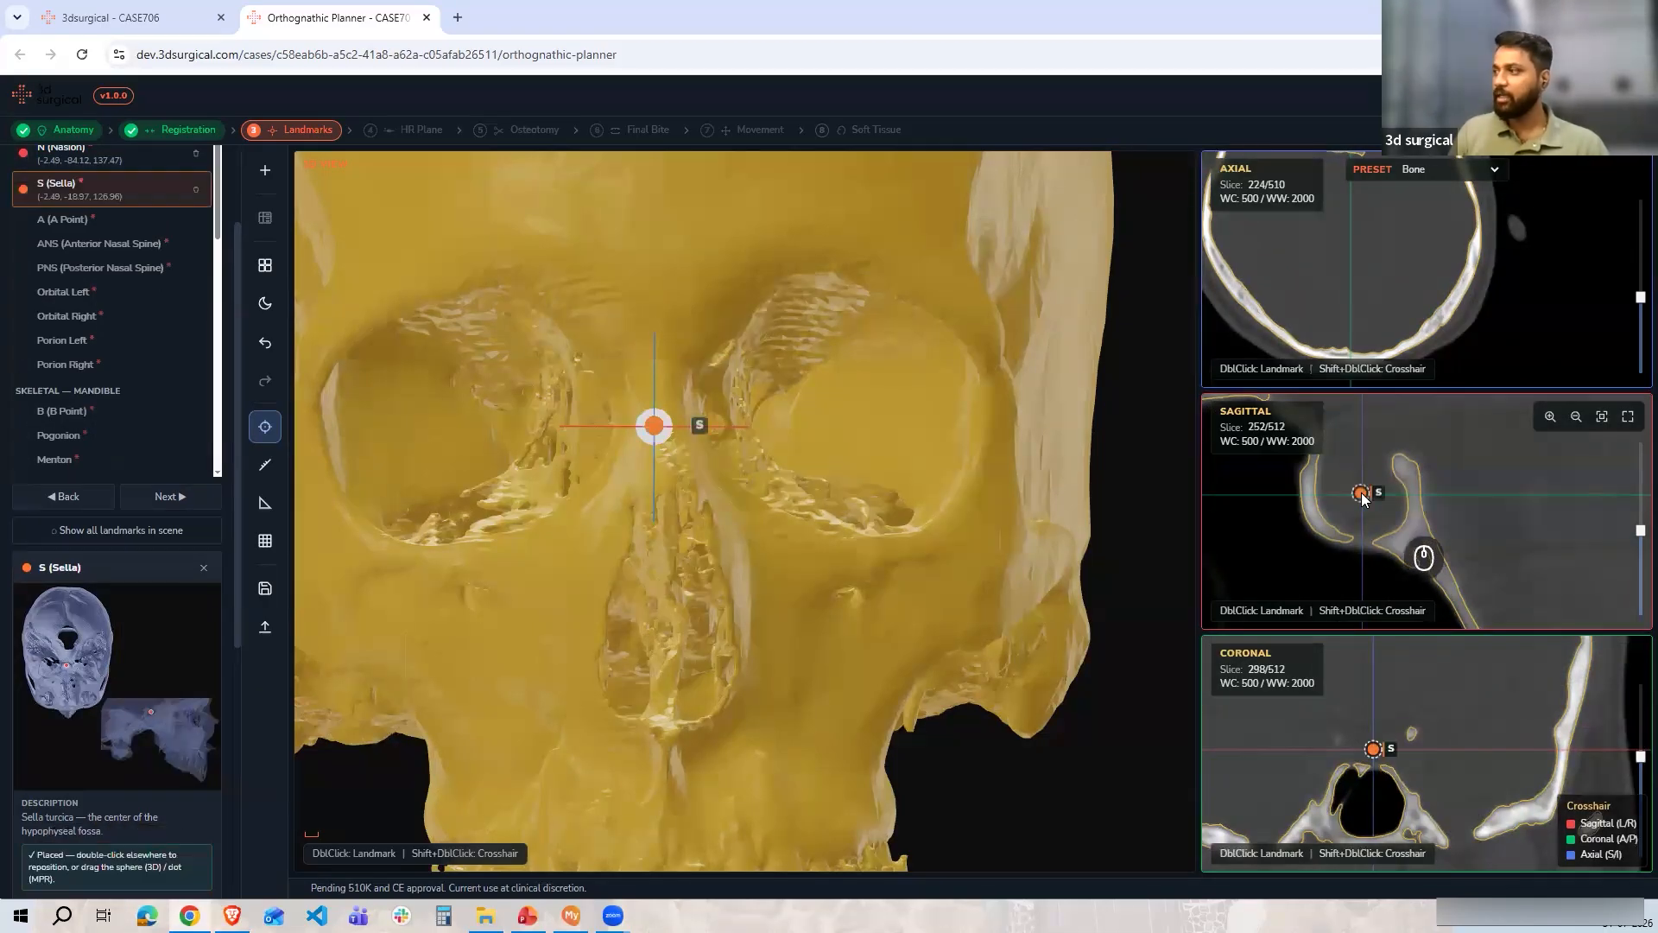
Advance to A (A Point) and place it at the deepest concavity of the anterior maxilla above the incisors
left_click_drag(700, 418, 1044, 417)
scroll(1040, 419, "down", 5)
scroll(177, 399, "up", 3)
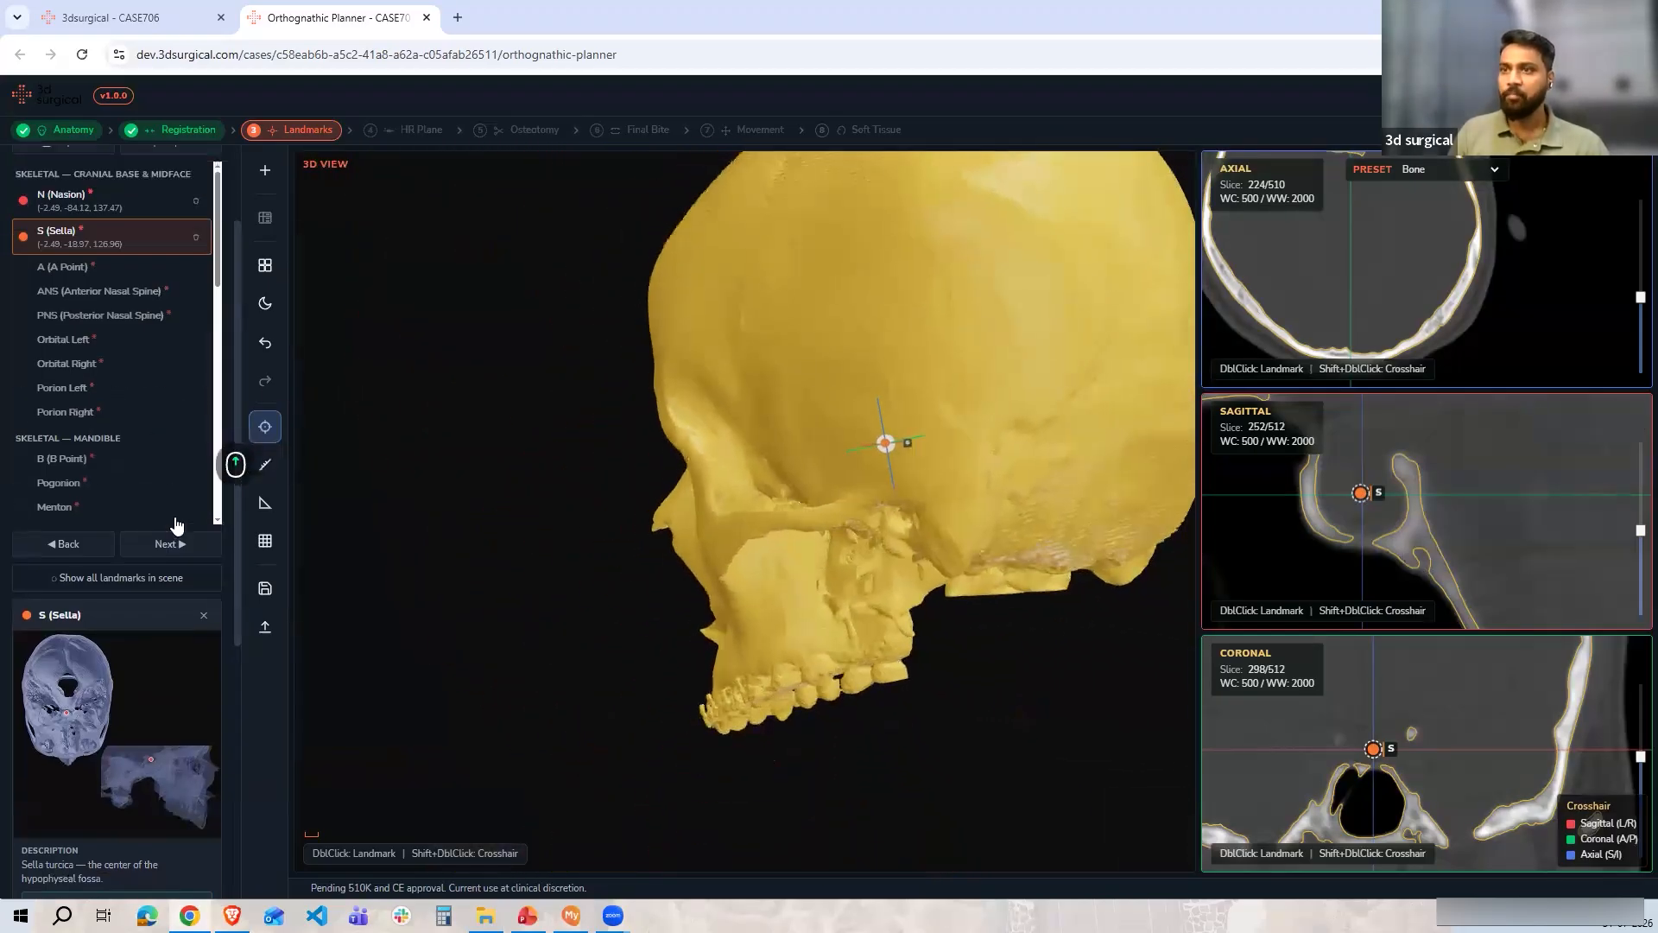
left_click(168, 634)
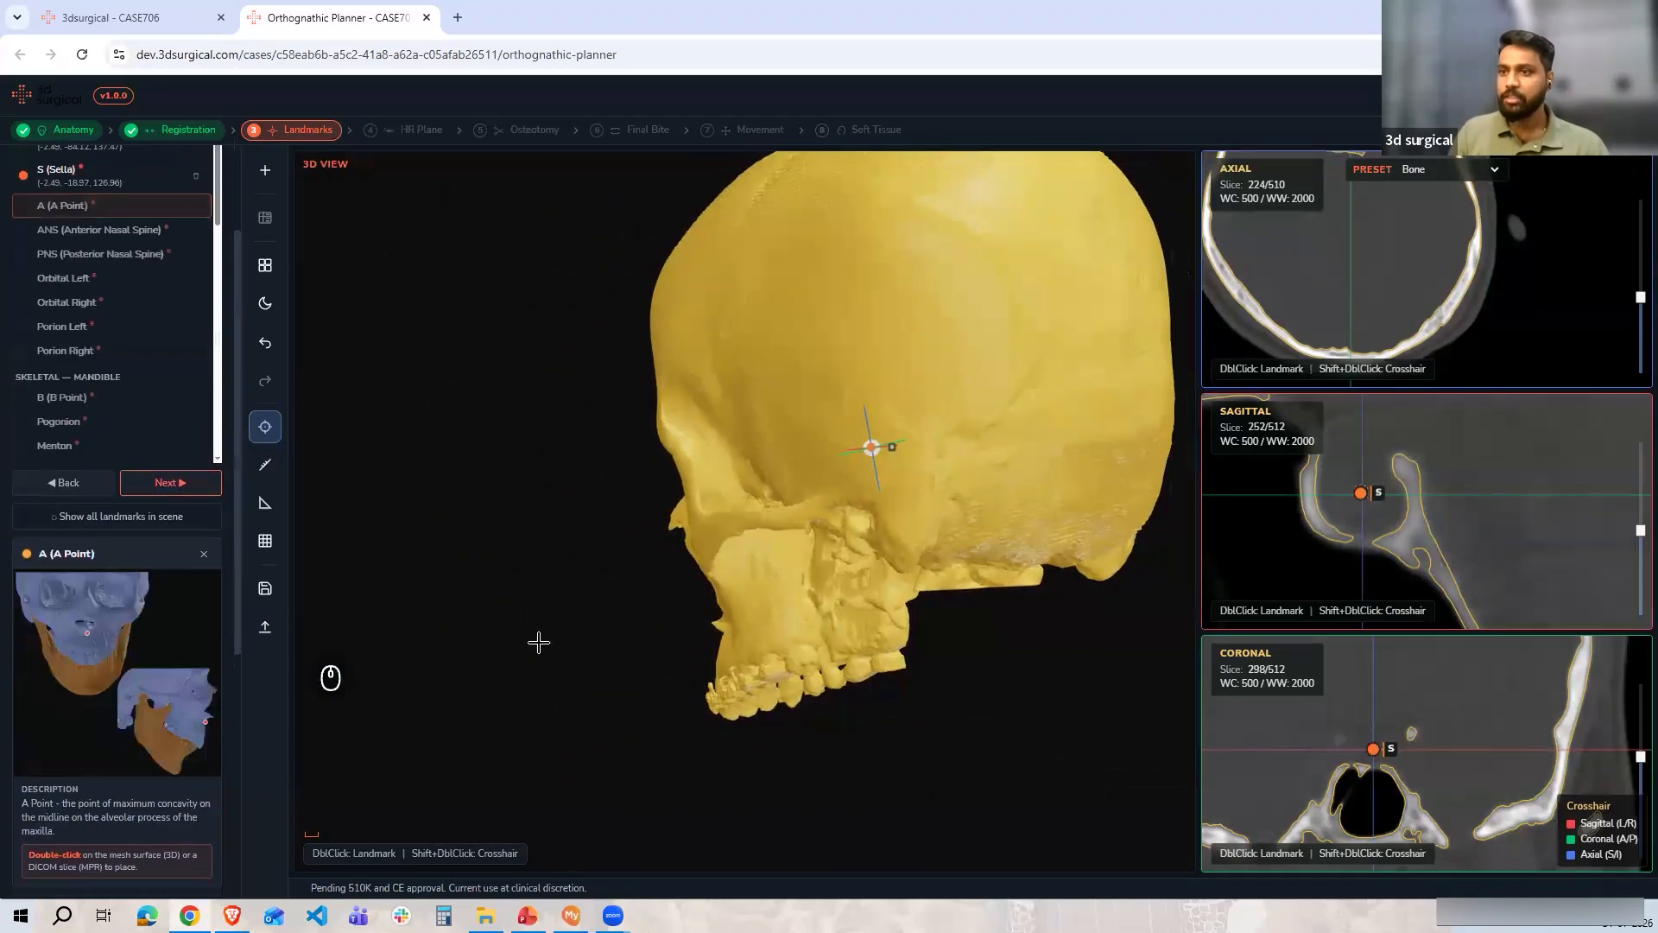
left_click_drag(826, 760, 685, 646)
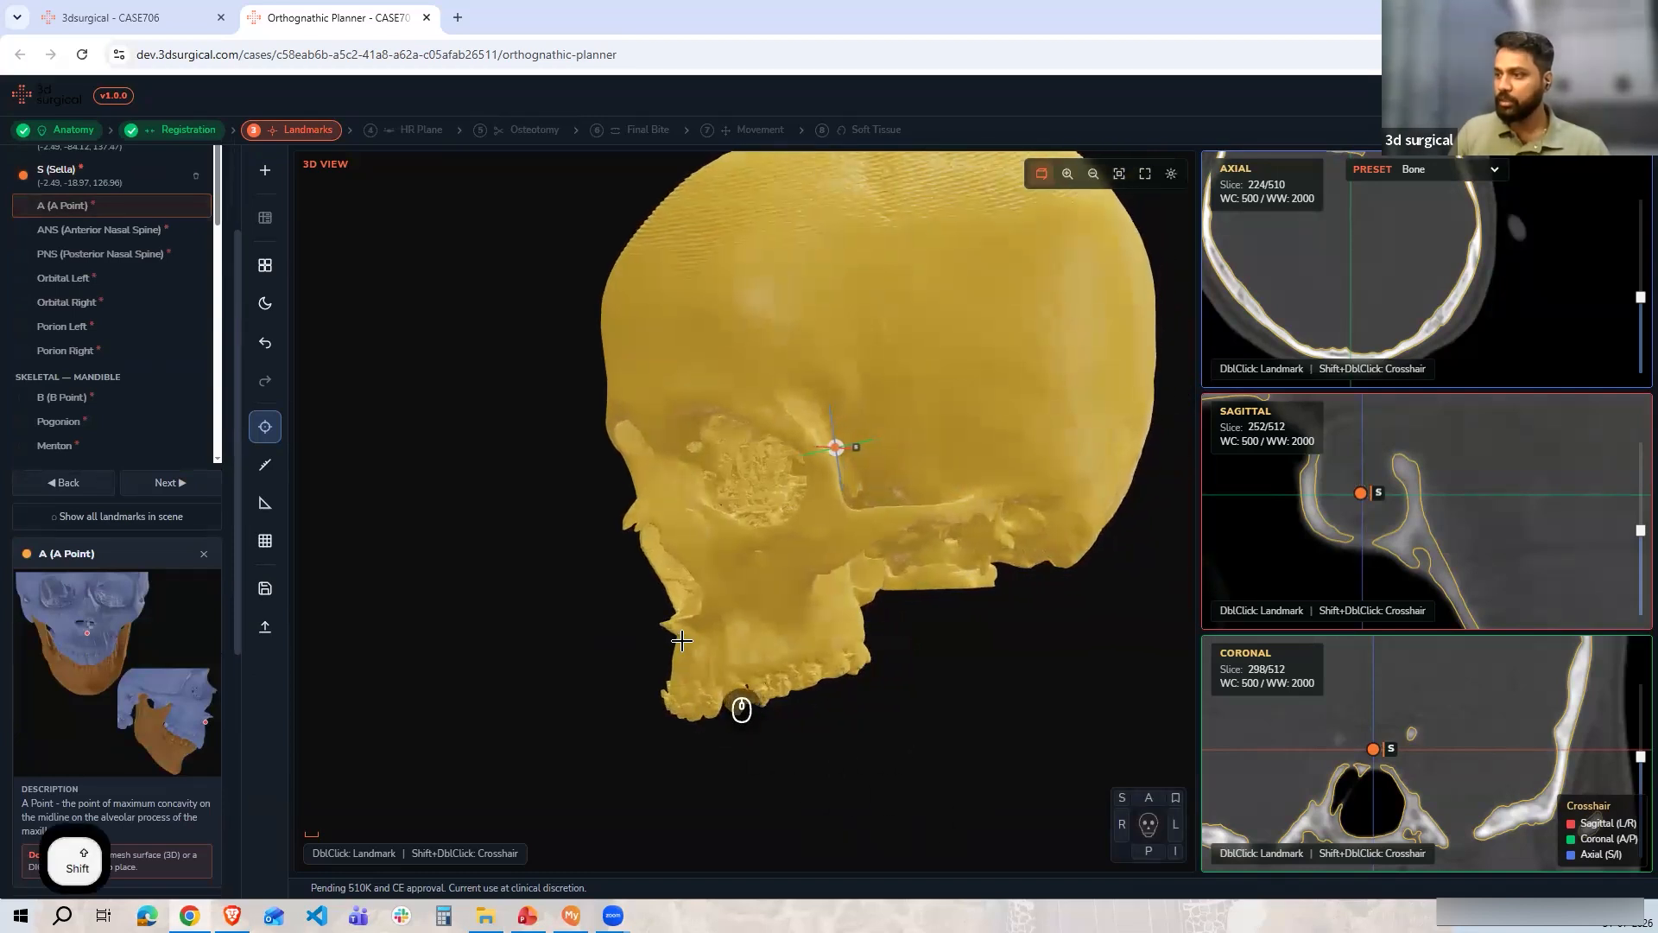
double_click(685, 646, "shift")
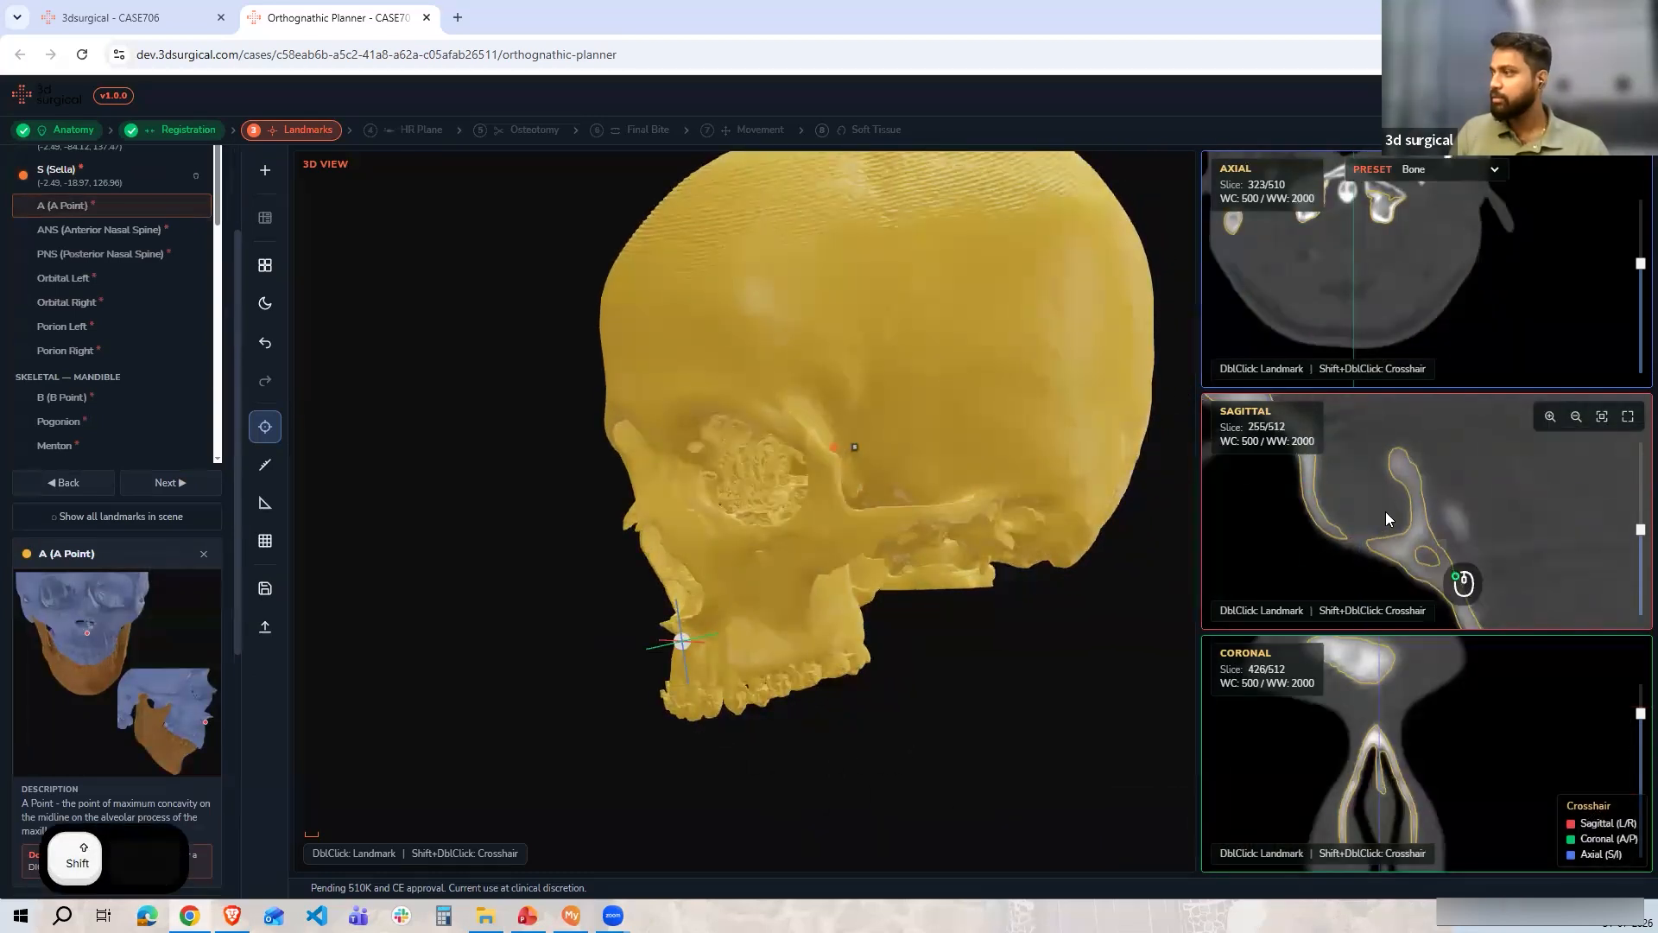
scroll(1387, 513, "down", 5)
left_click_drag(1428, 515, 1416, 490)
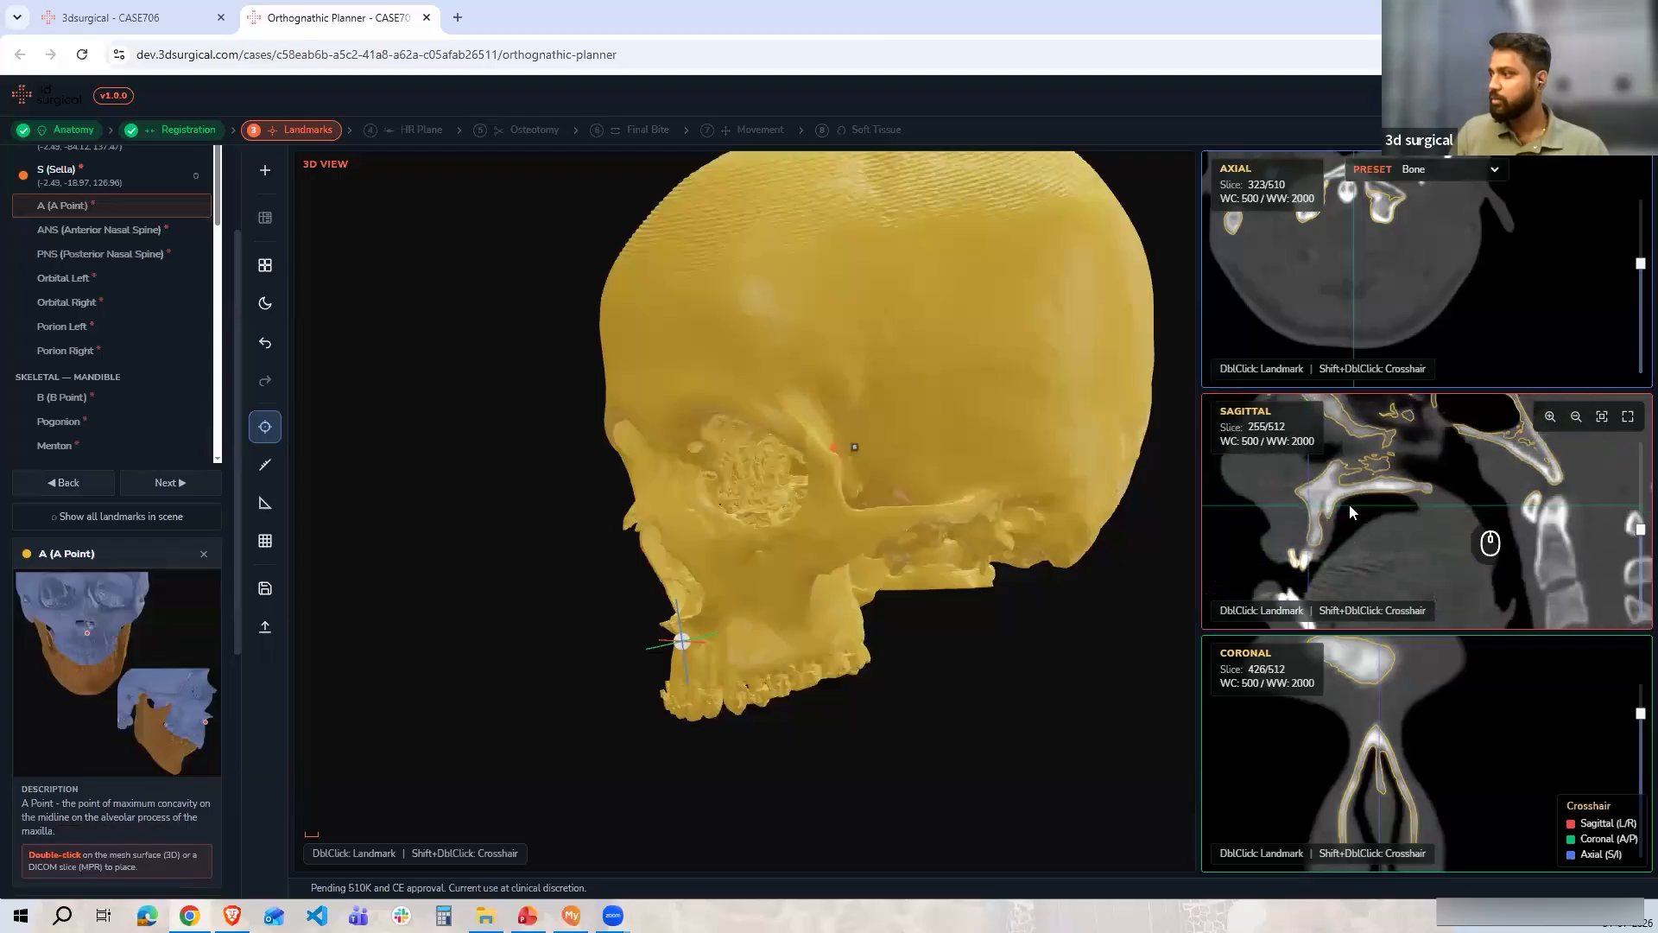
left_click_drag(1308, 553, 1367, 492)
scroll(1367, 493, "up", 5)
left_click_drag(1324, 604, 1364, 539)
scroll(1362, 544, "up", 4)
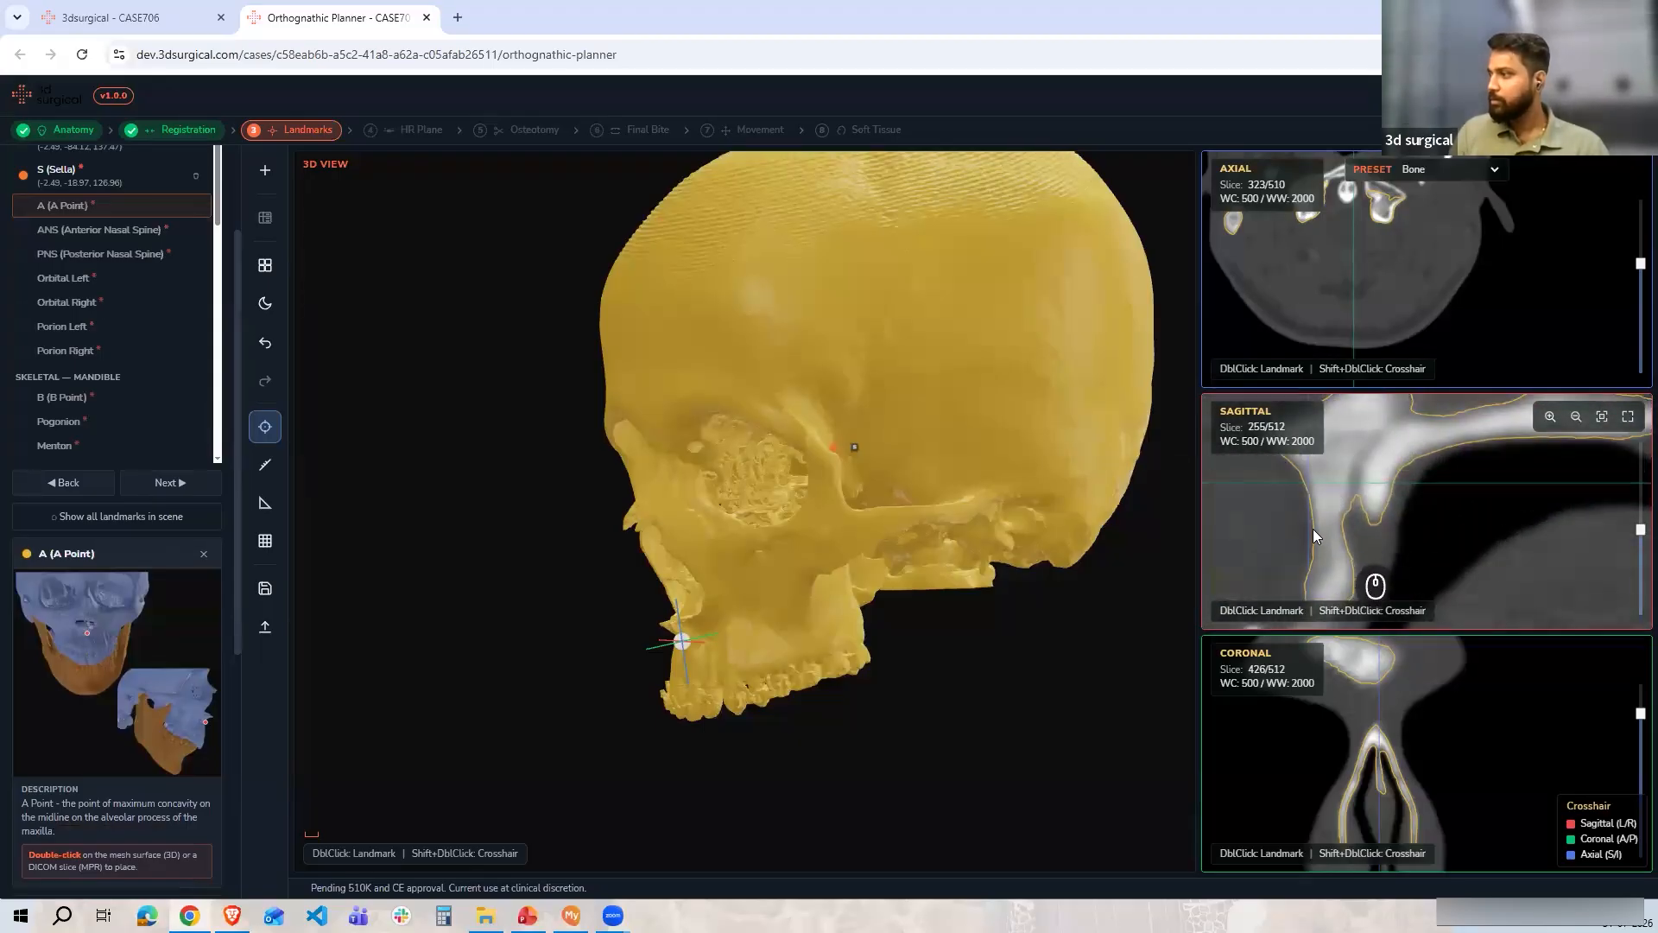
double_click(1313, 533, "shift")
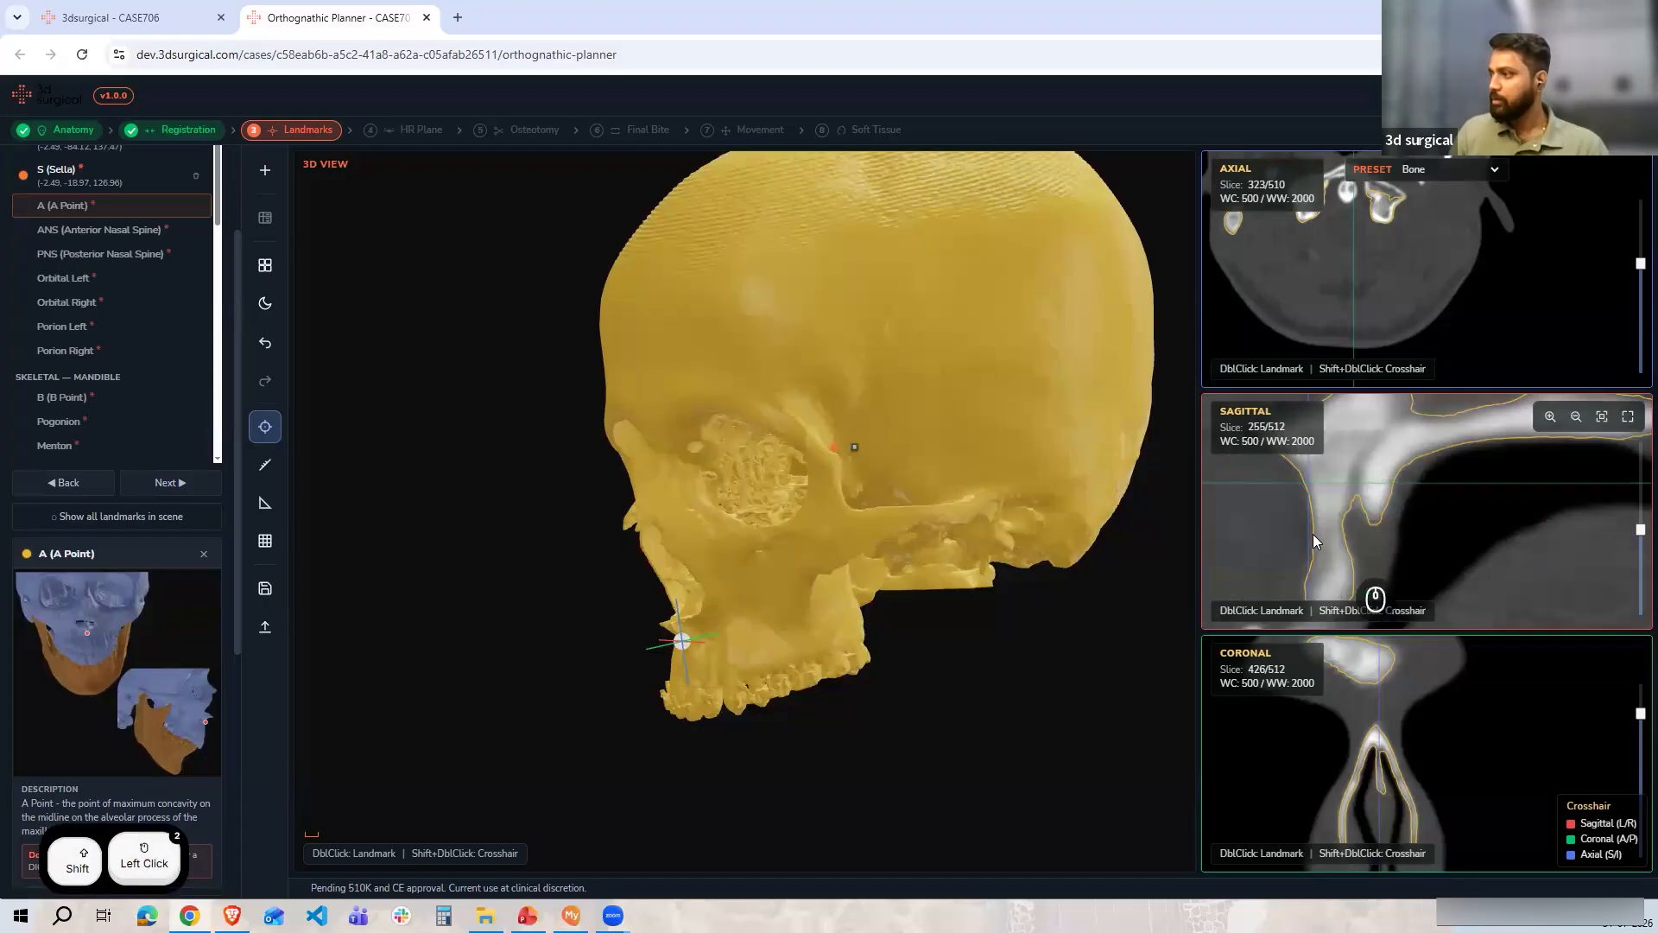
left_click_drag(763, 739, 871, 412)
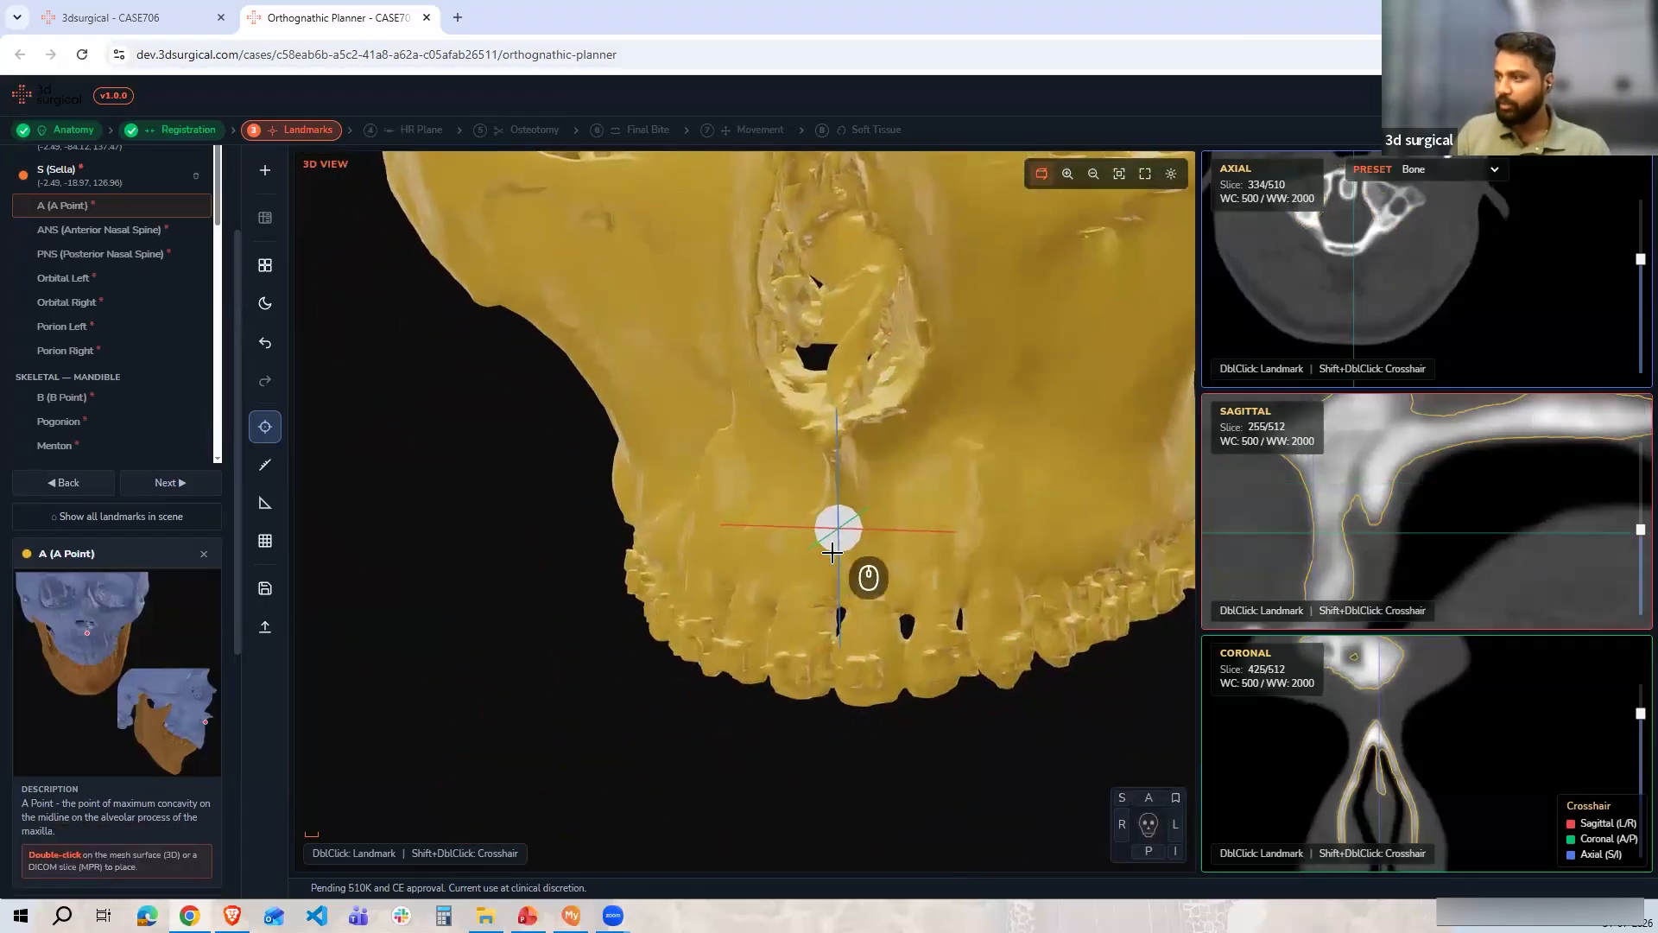
double_click(837, 527)
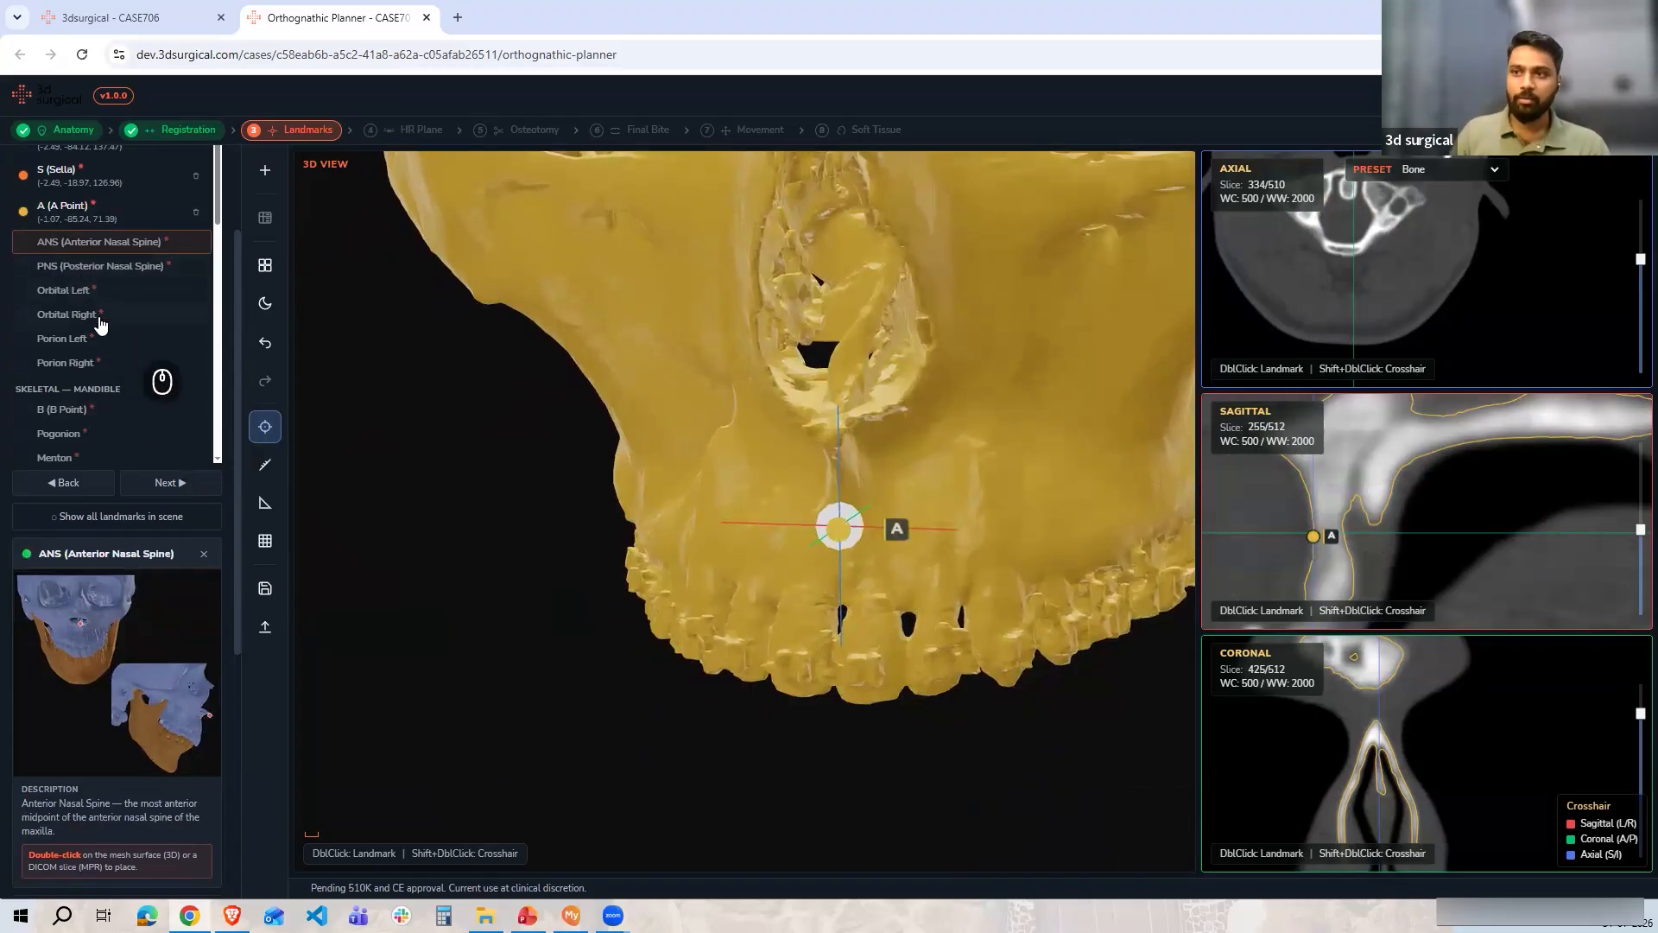
Import a saved landmark set, replacing the currently placed landmarks
mouse_move(99, 322)
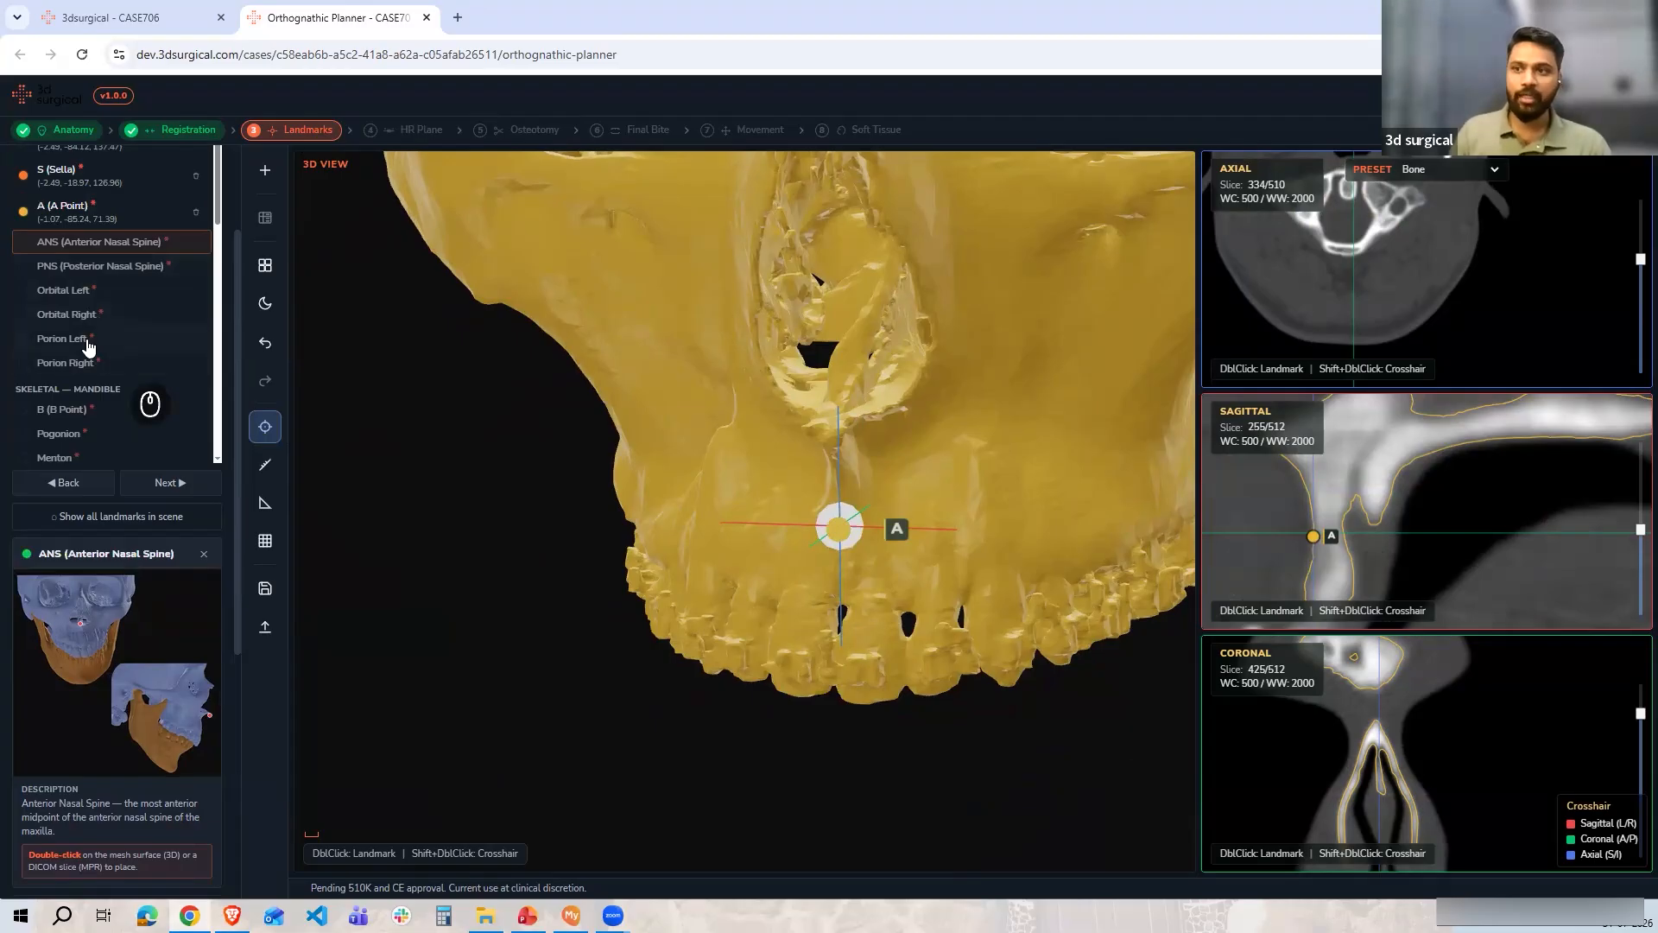
scroll(84, 366, "down", 2)
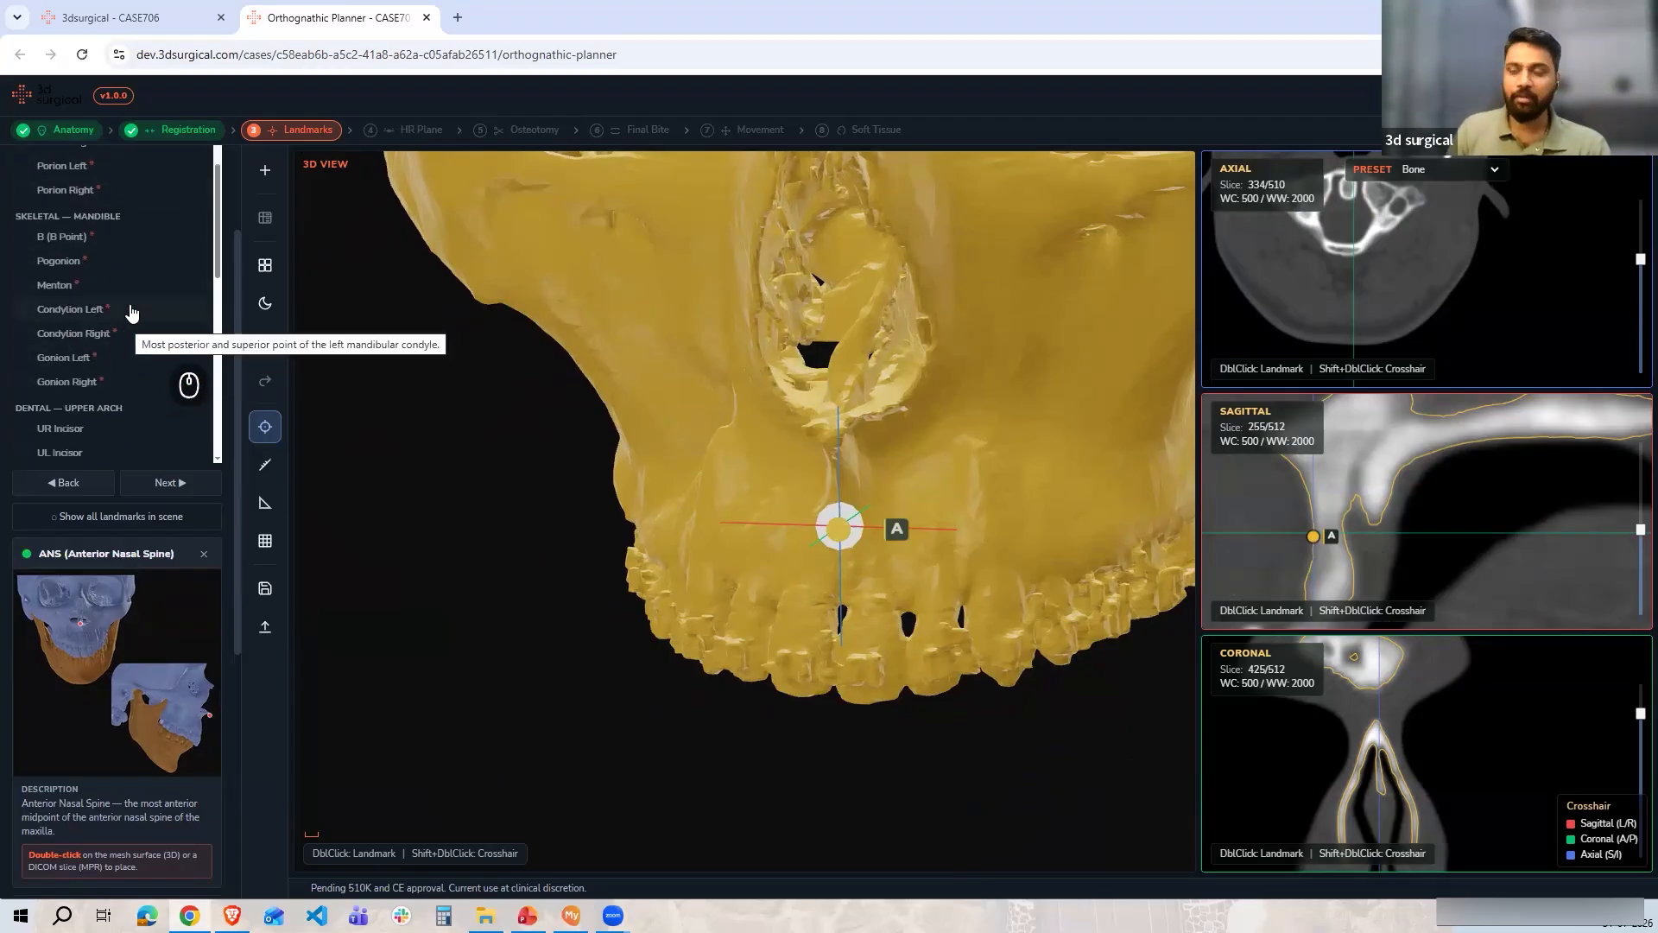
scroll(142, 363, "up", 5)
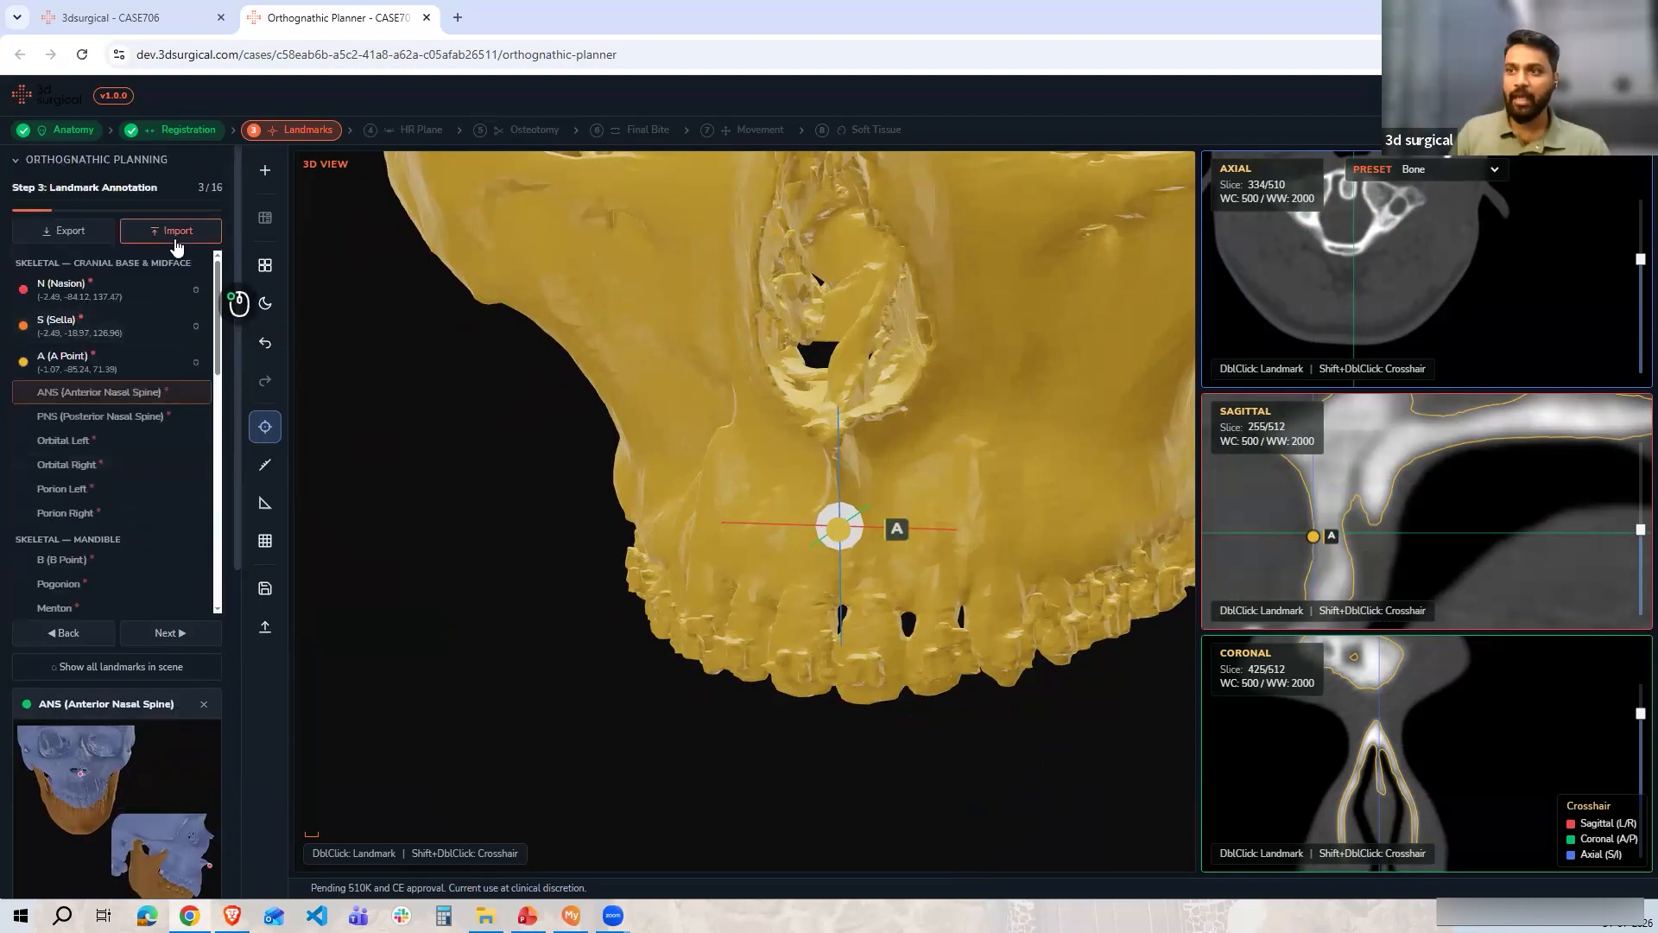
left_click(175, 238)
double_click(345, 327)
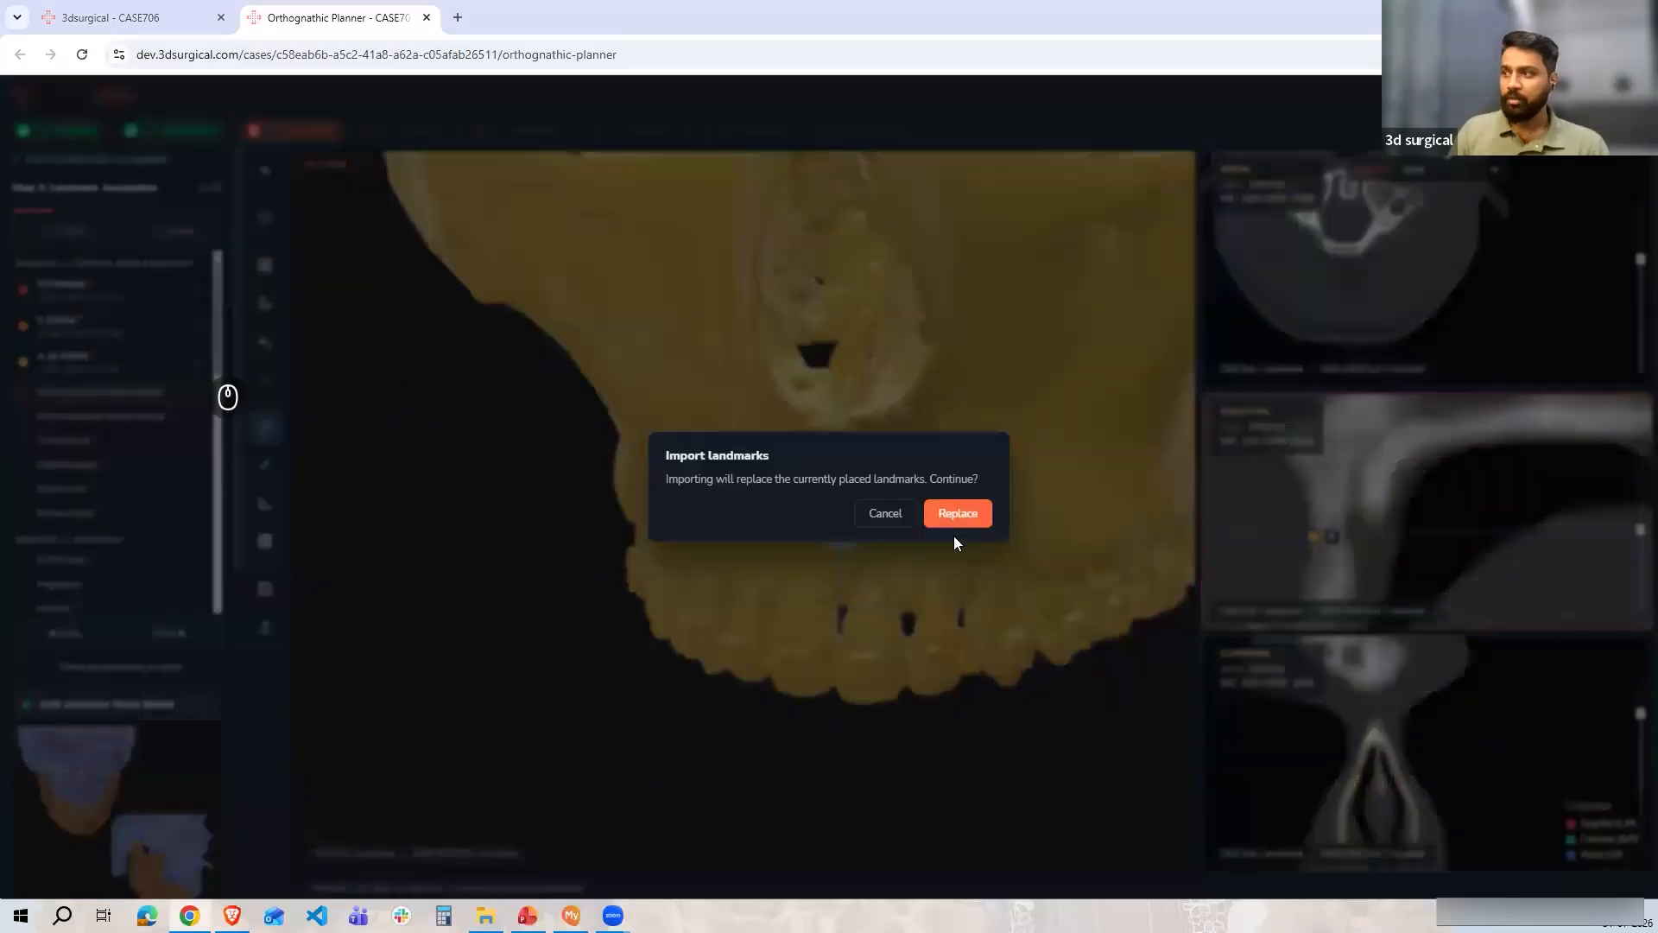
left_click(958, 513)
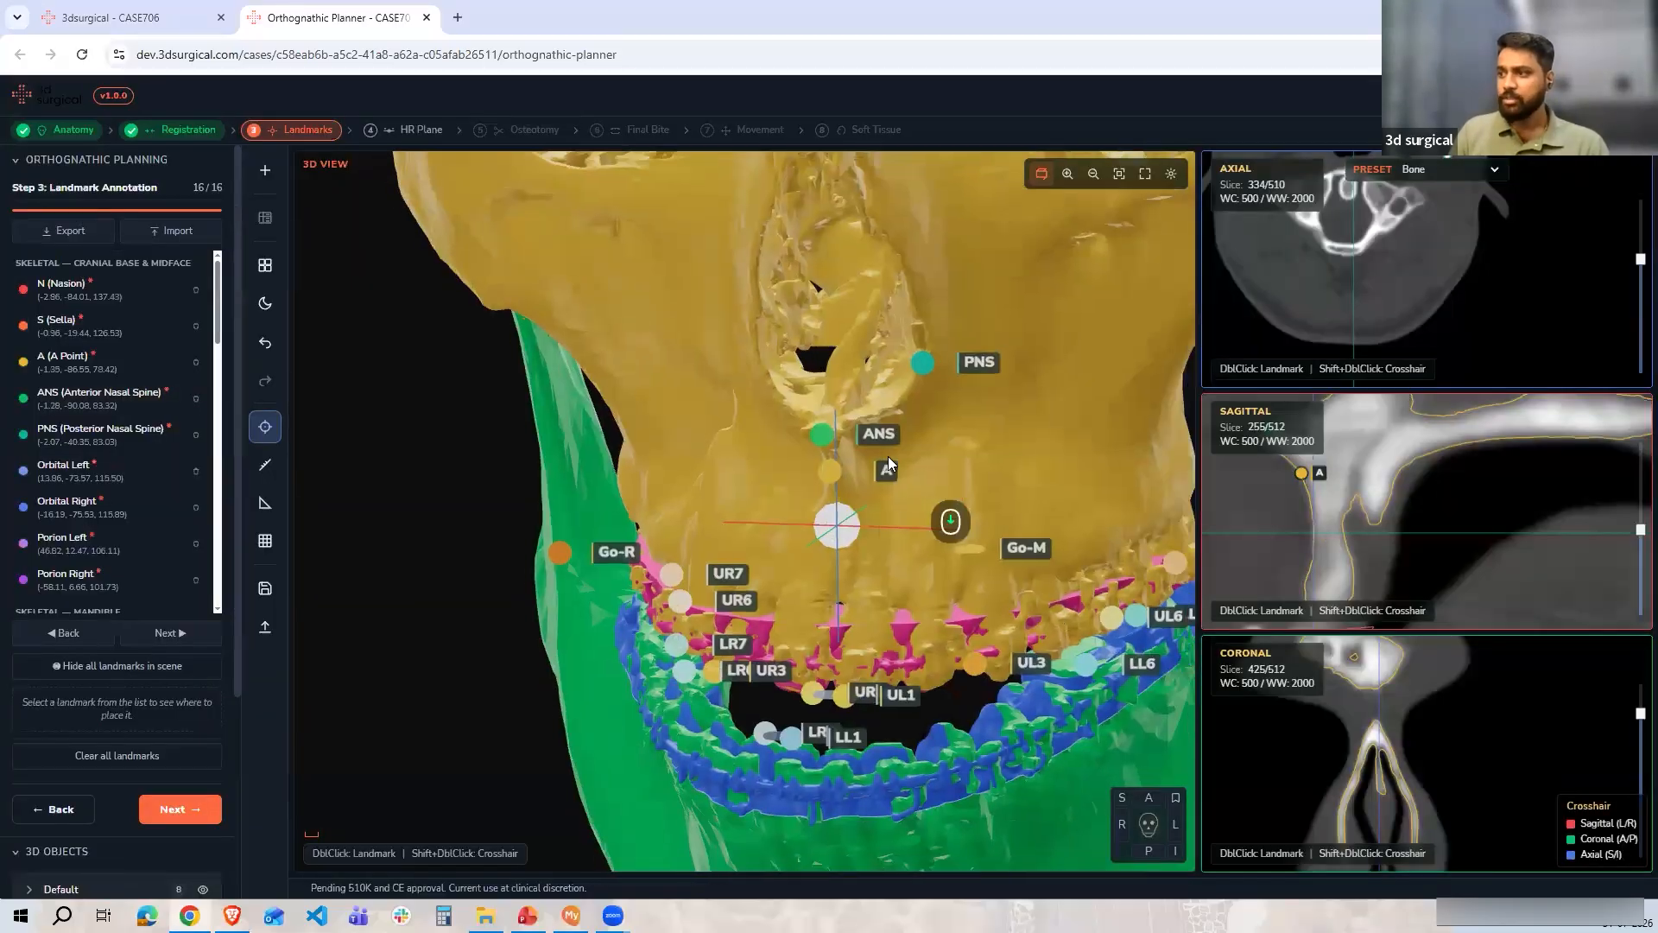
Inspect the imported landmarks across the skull in the 3D view and the slice views
scroll(608, 579, "down", 5)
left_click_drag(629, 578, 861, 381)
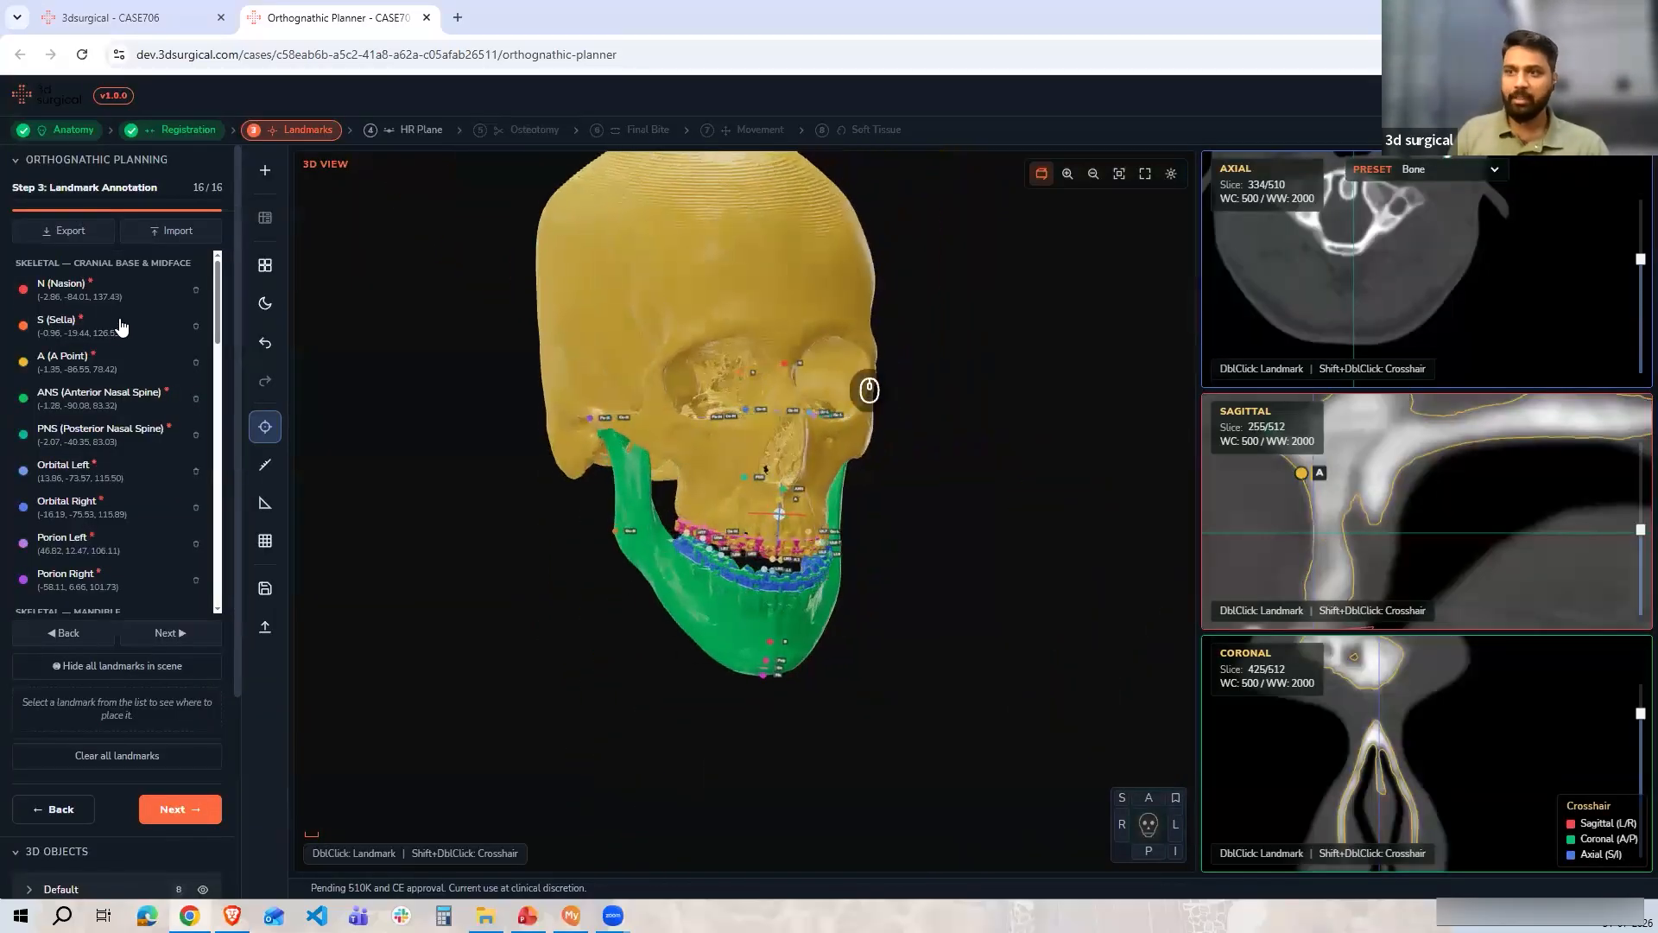
scroll(197, 511, "down", 3)
scroll(197, 511, "down", 3)
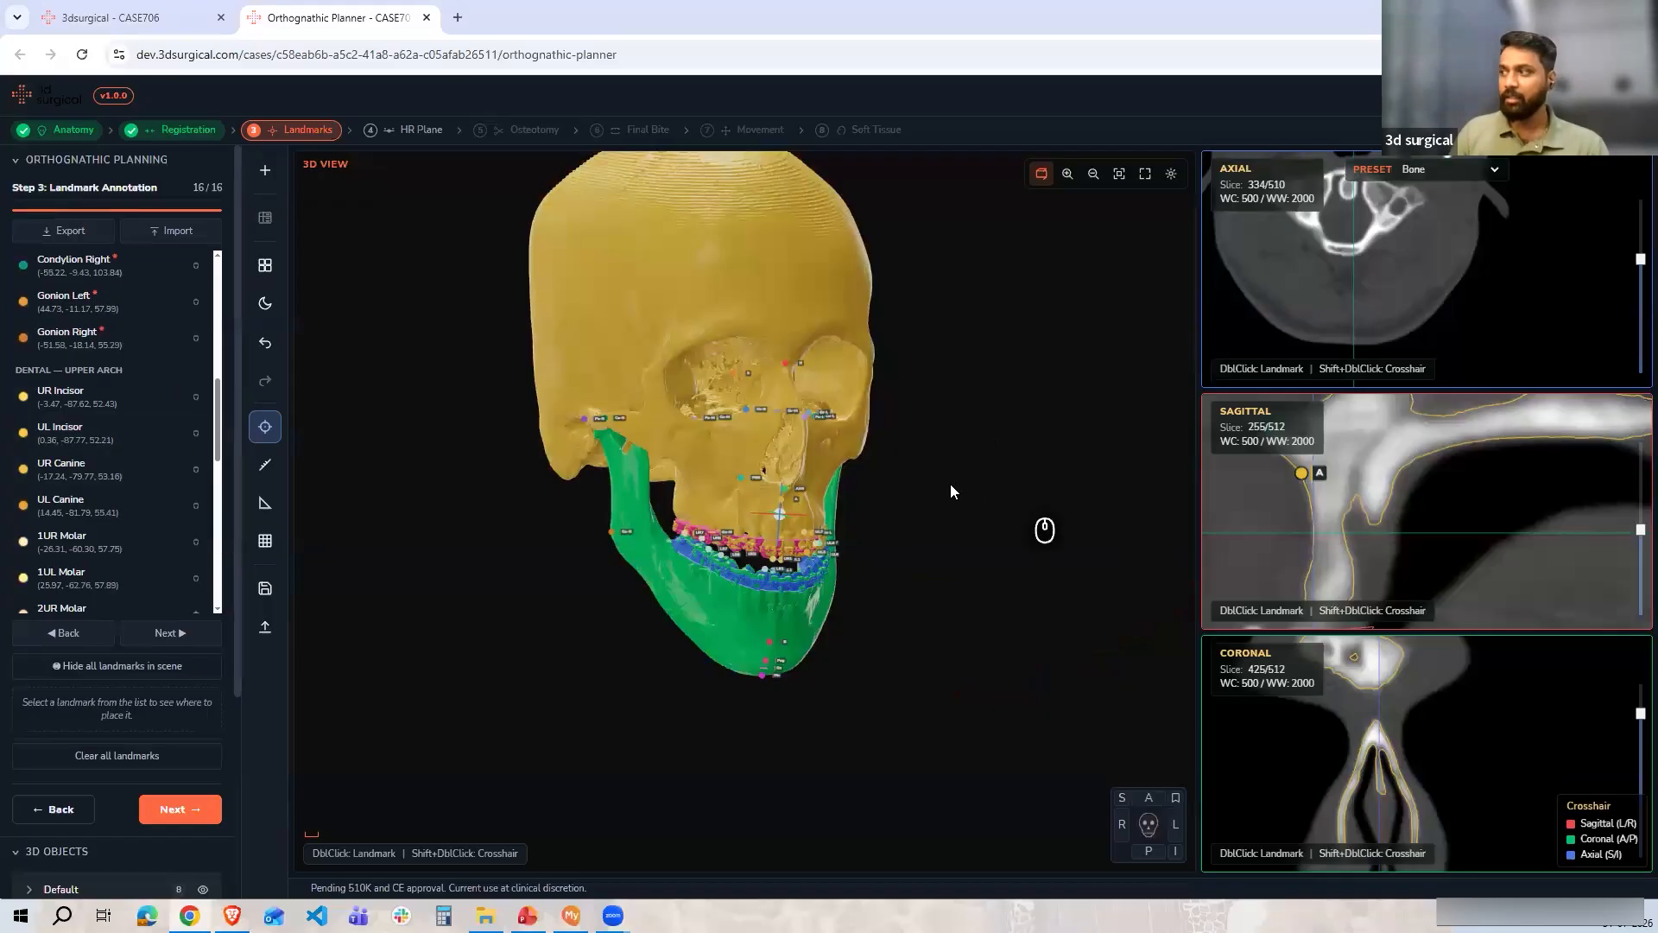
left_click_drag(950, 483, 1549, 201)
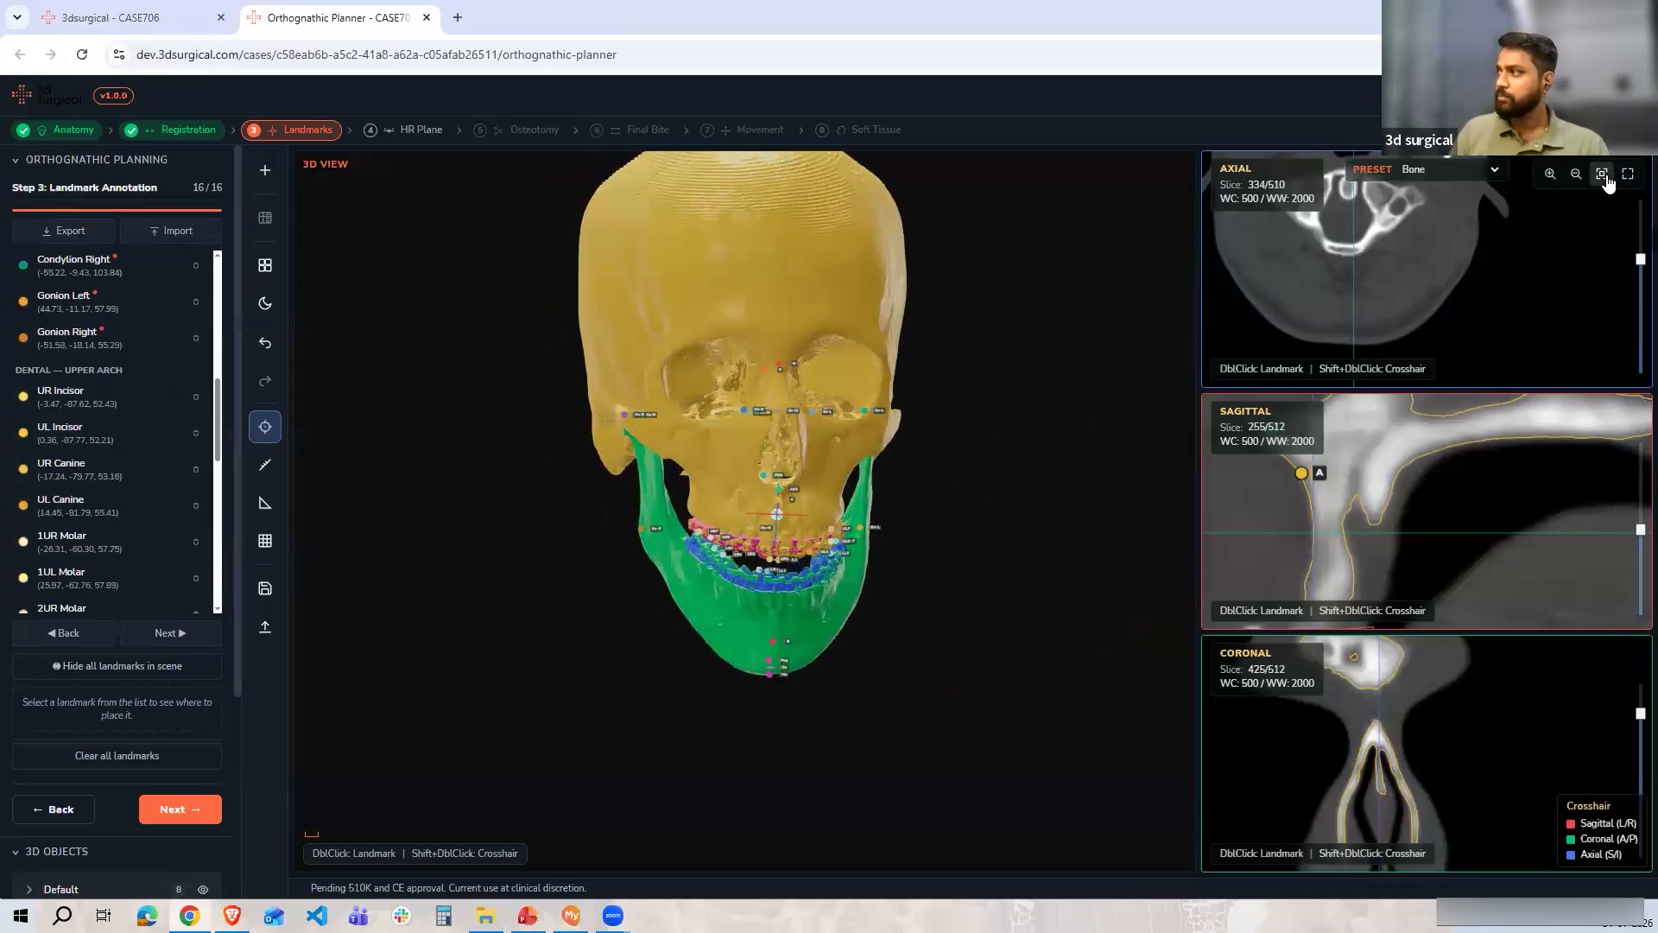
left_click(1604, 176)
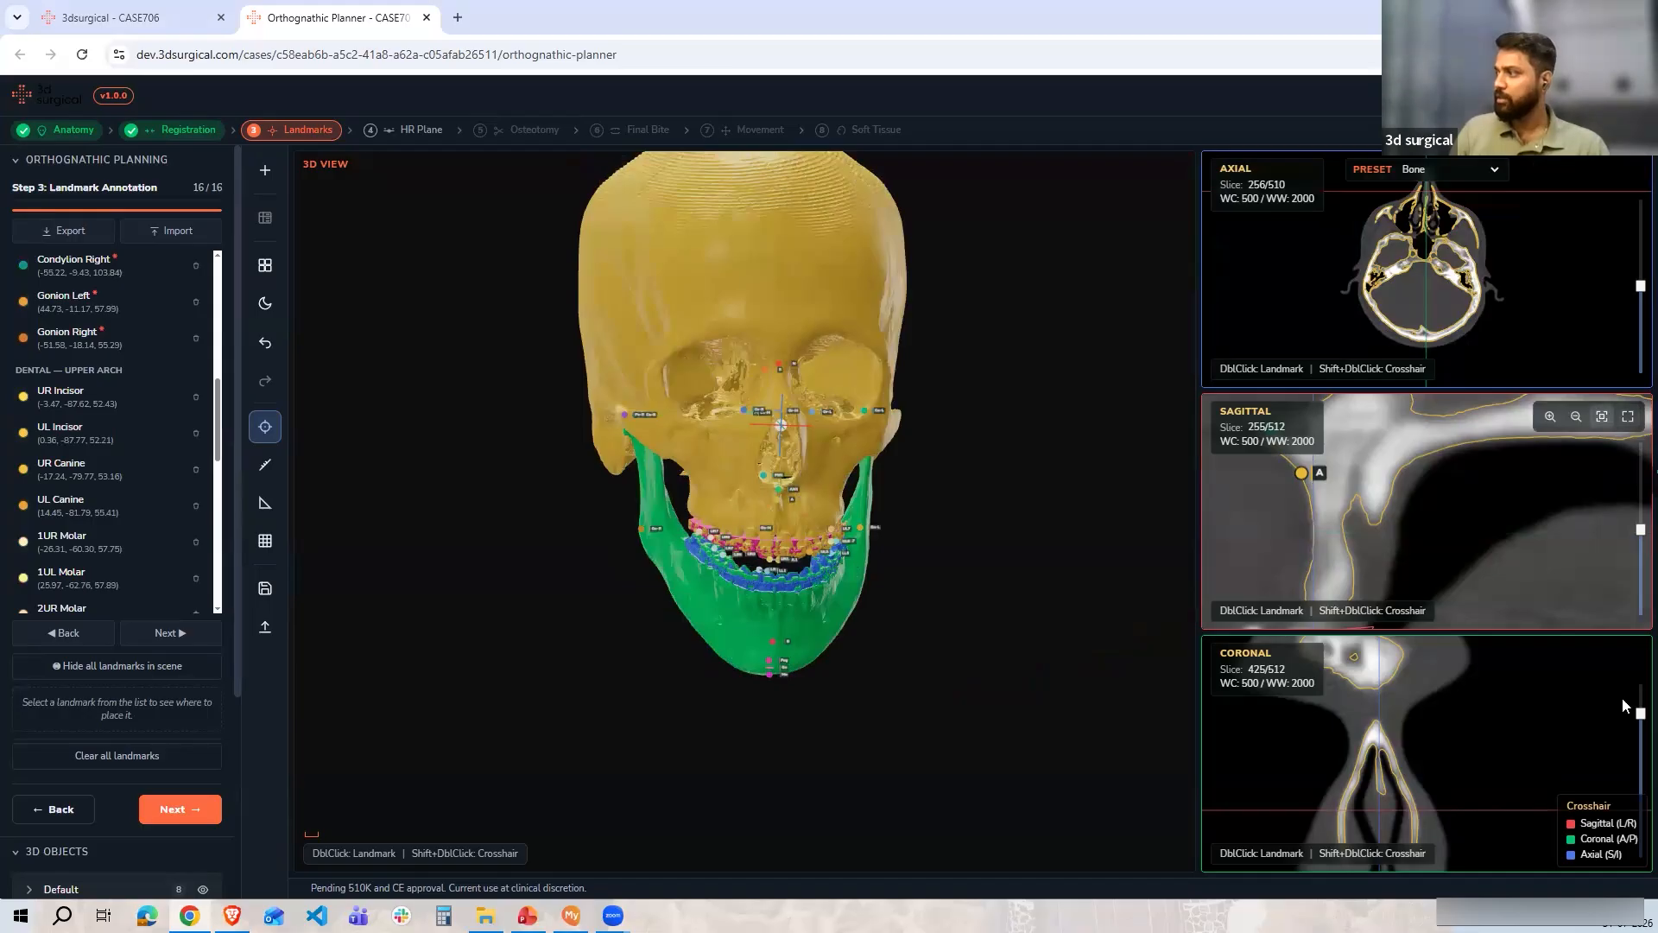
scroll(929, 574, "up", 5)
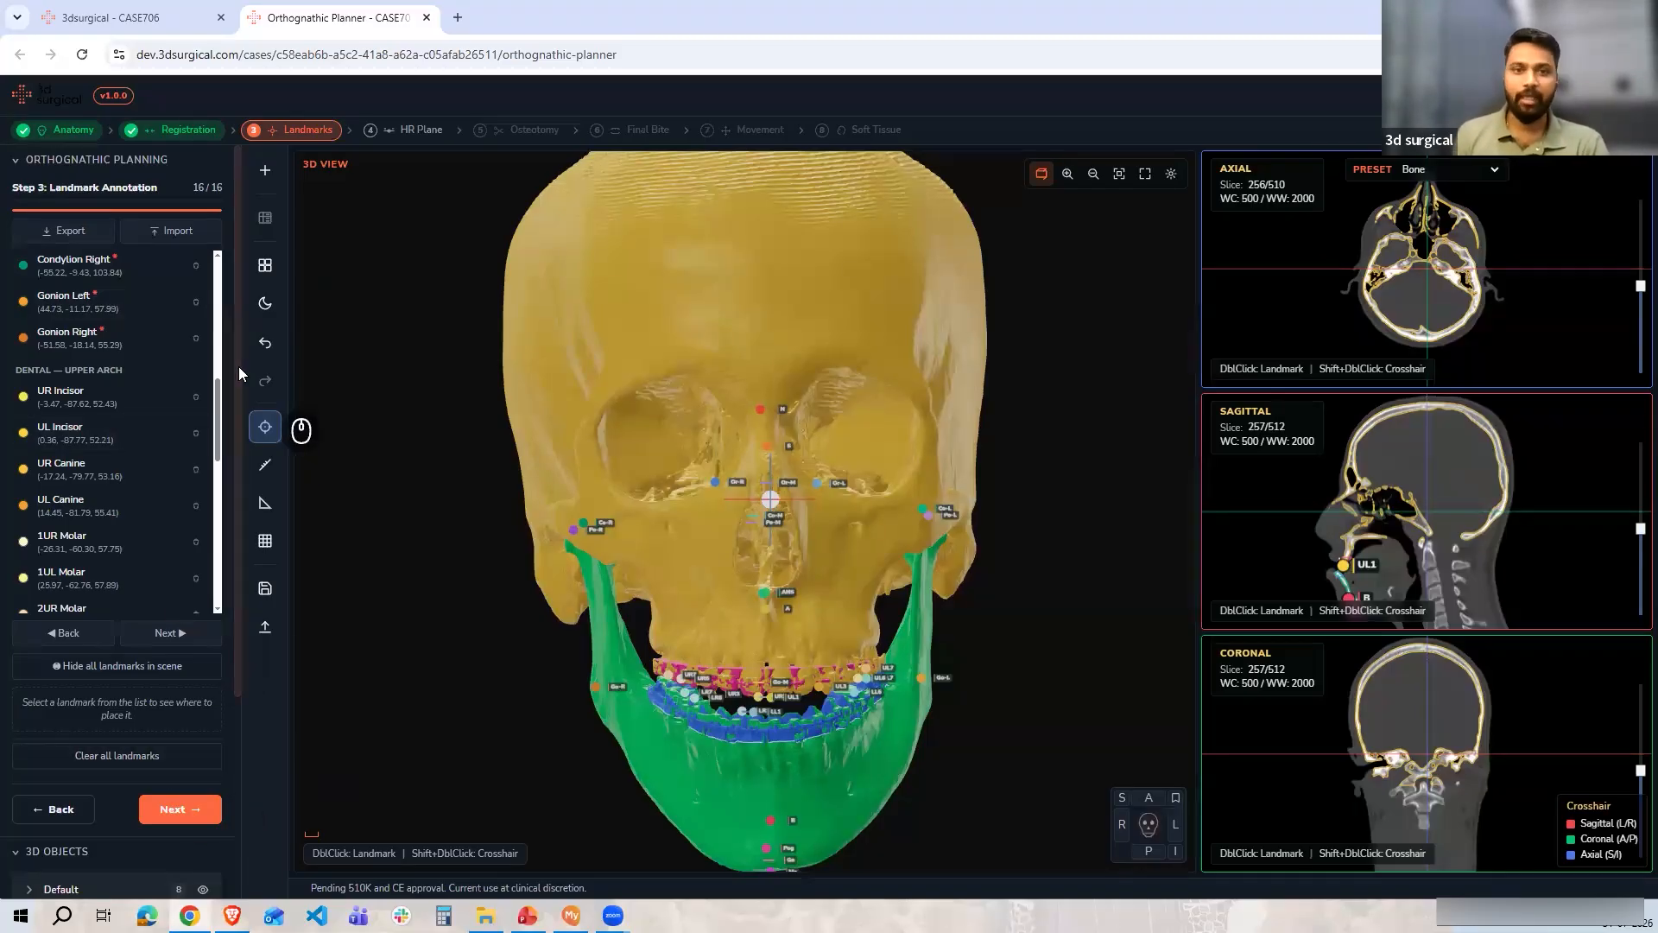
Advance to the HR Plane step of the orthognathic planner
left_click(1434, 131)
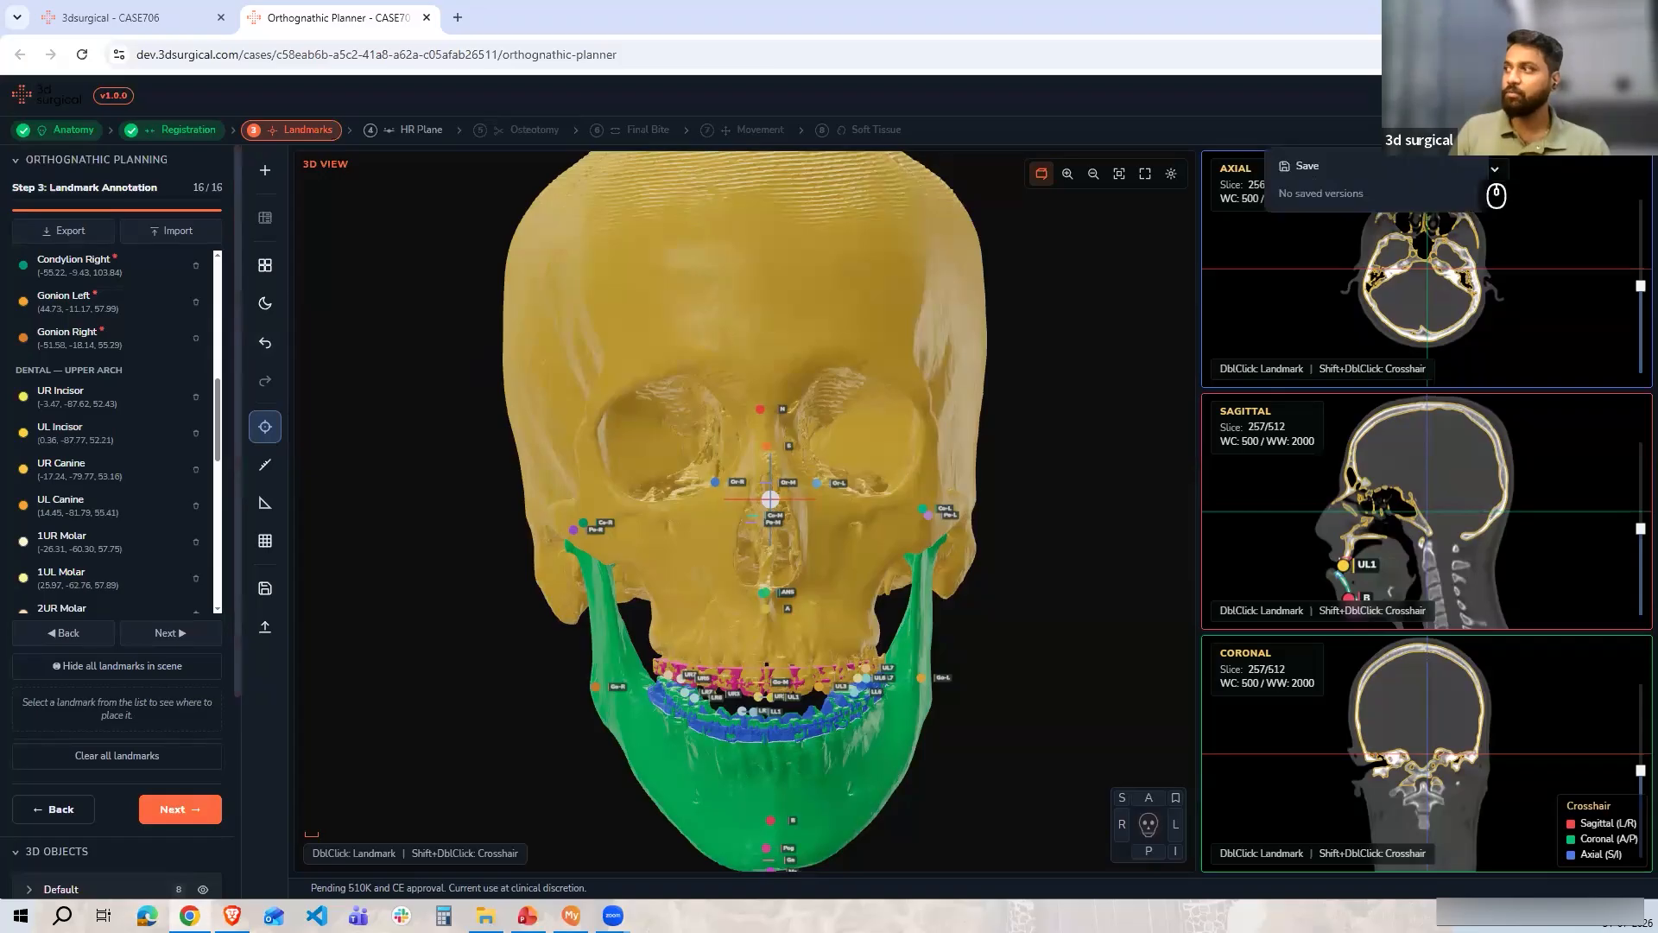
left_click(1196, 105)
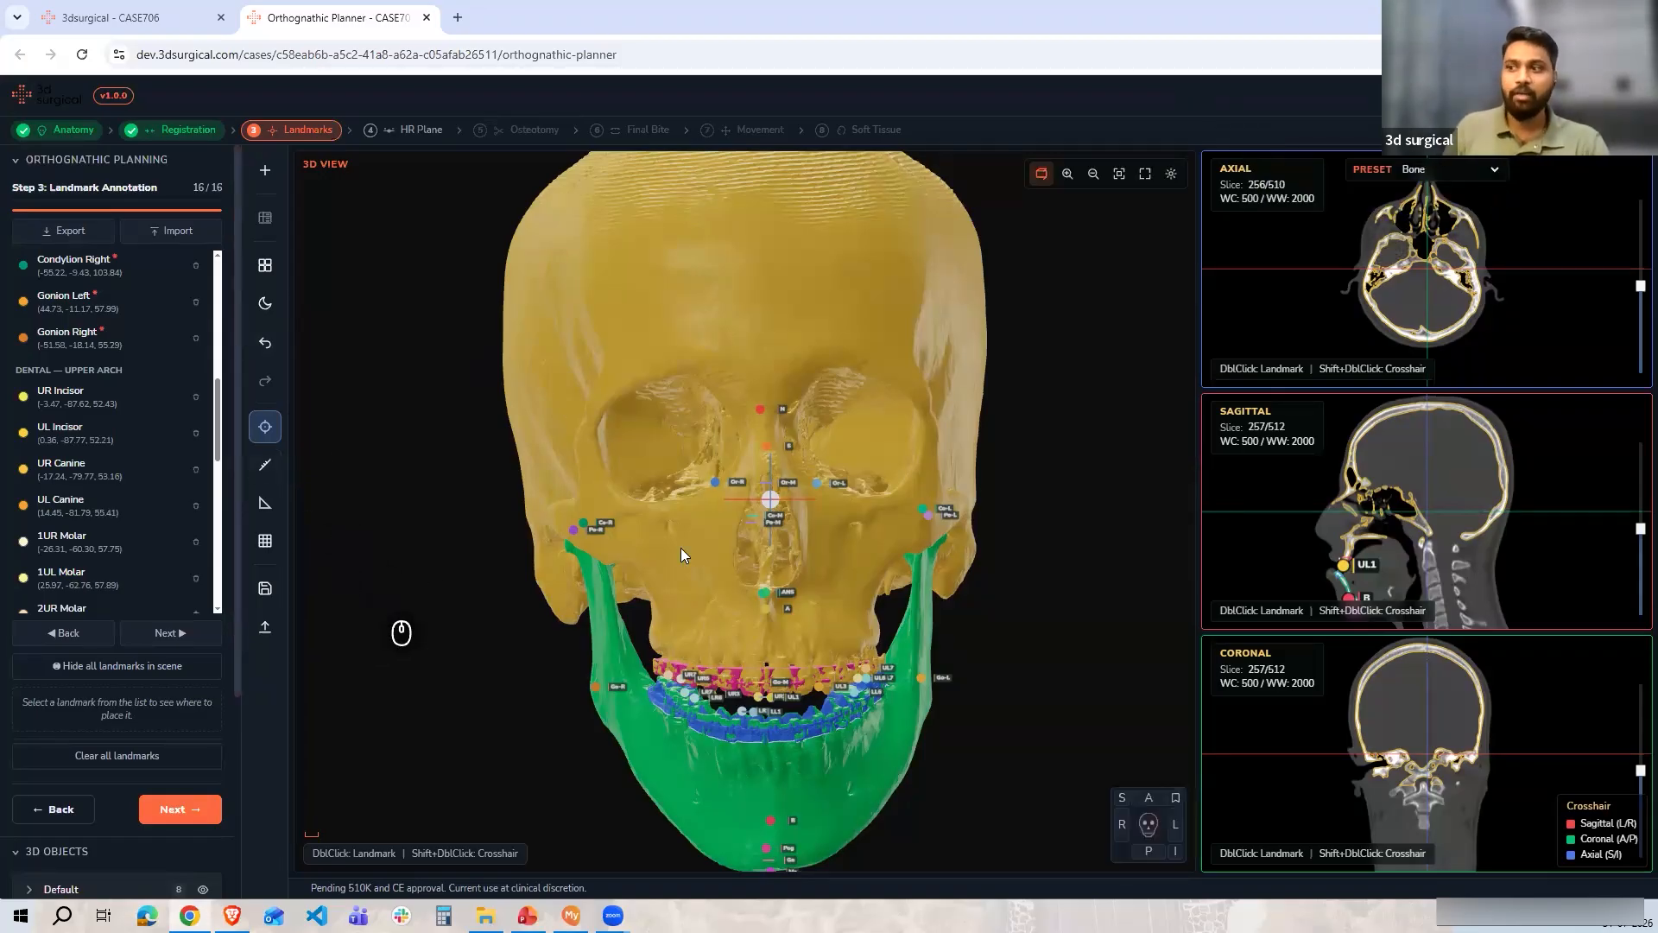
left_click(186, 807)
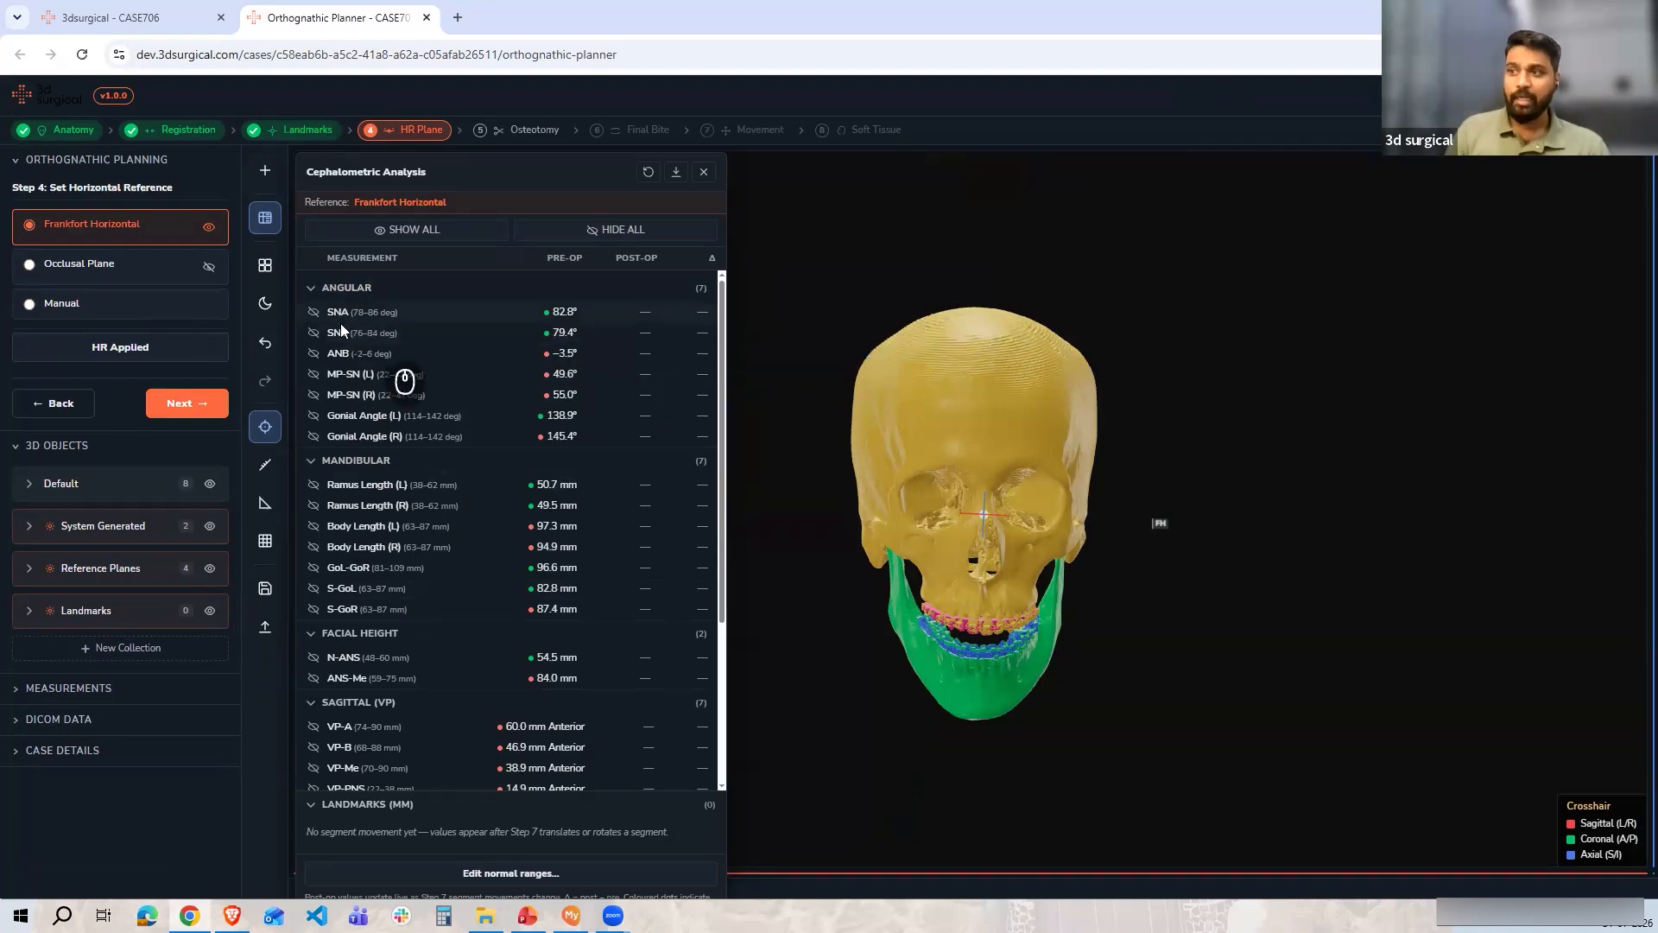
Examine the cephalometric analysis table and its measurement descriptions while orbiting the skull model
mouse_move(342, 332)
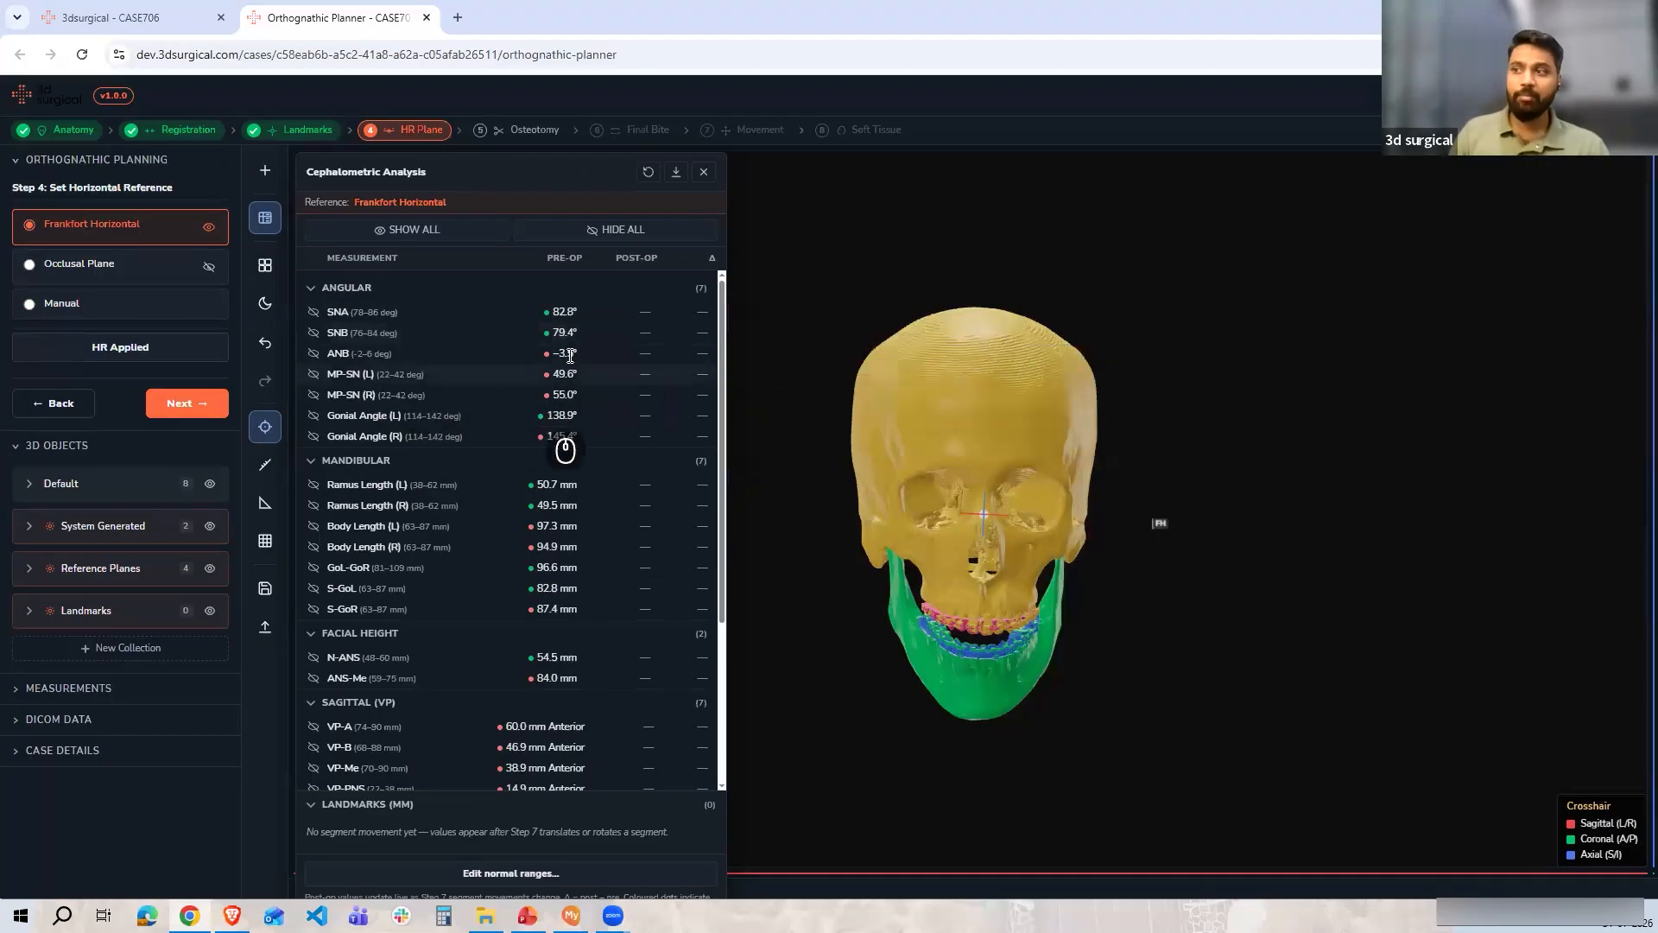
mouse_move(570, 355)
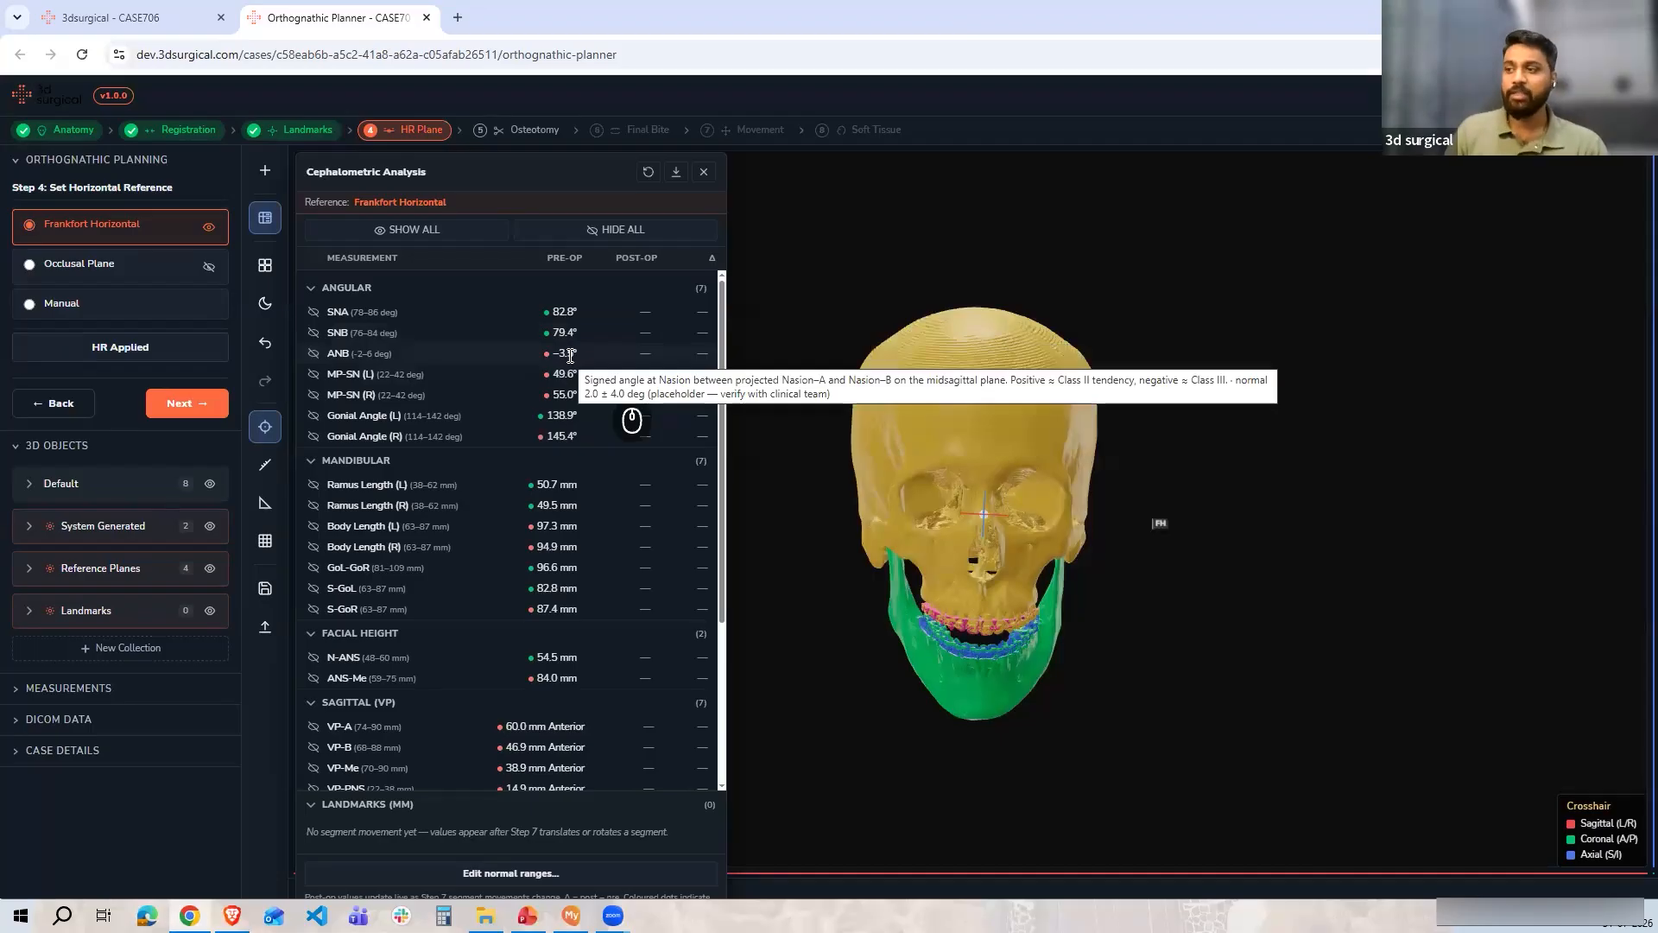
scroll(956, 618, "up", 5)
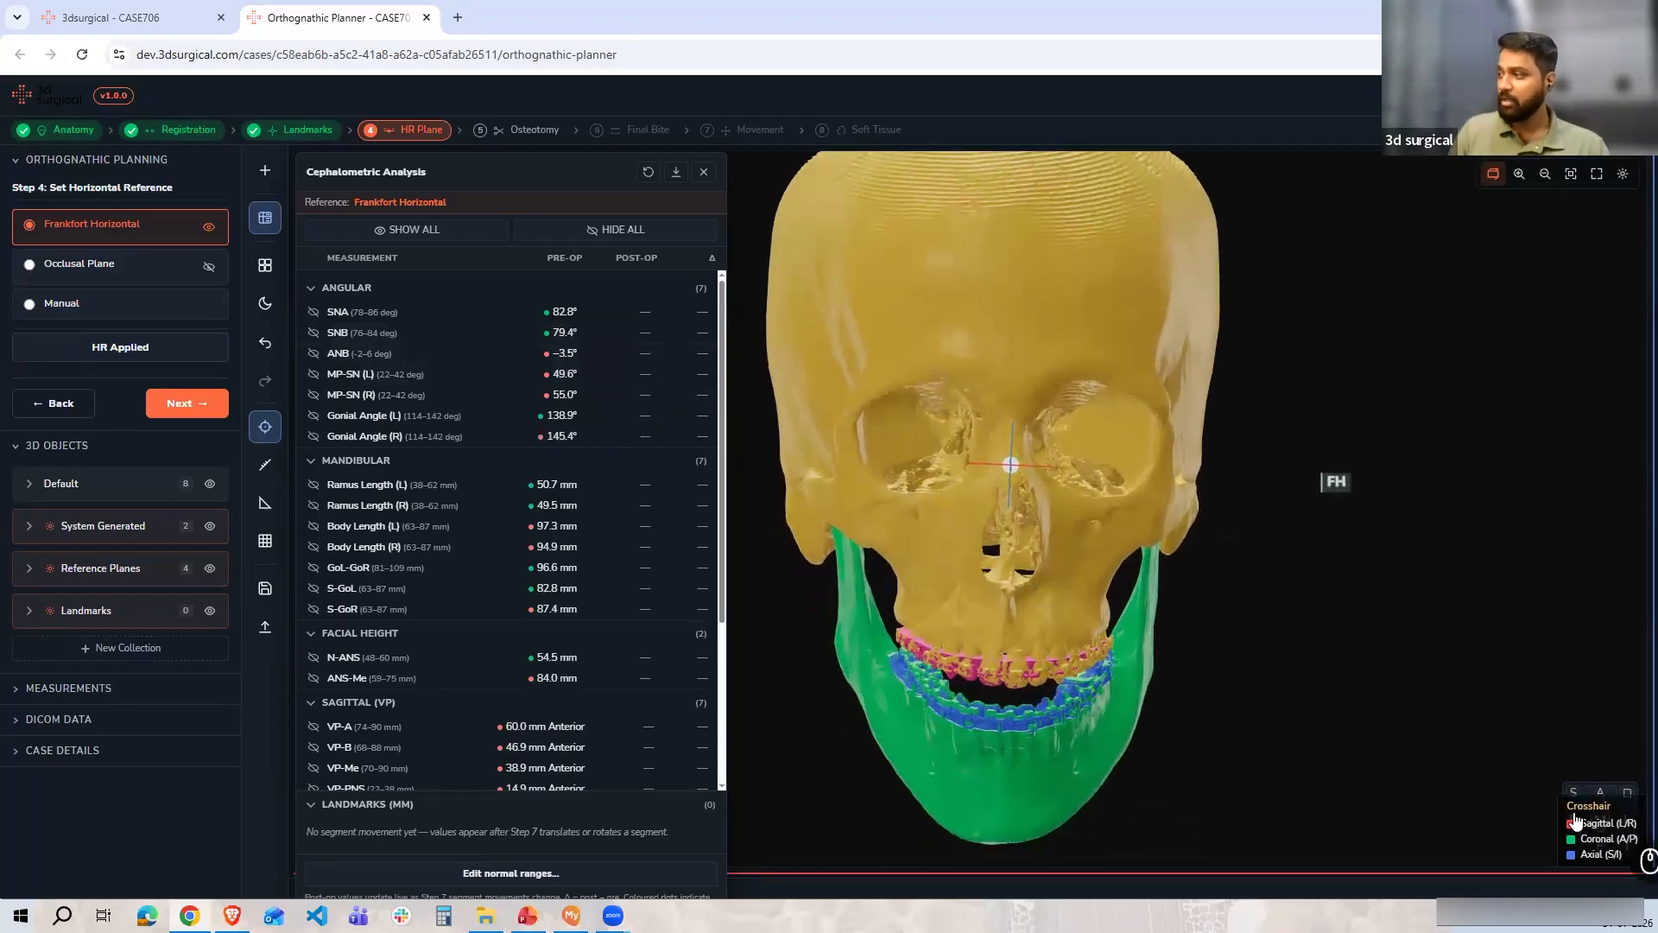
left_click_drag(1157, 726, 1061, 602)
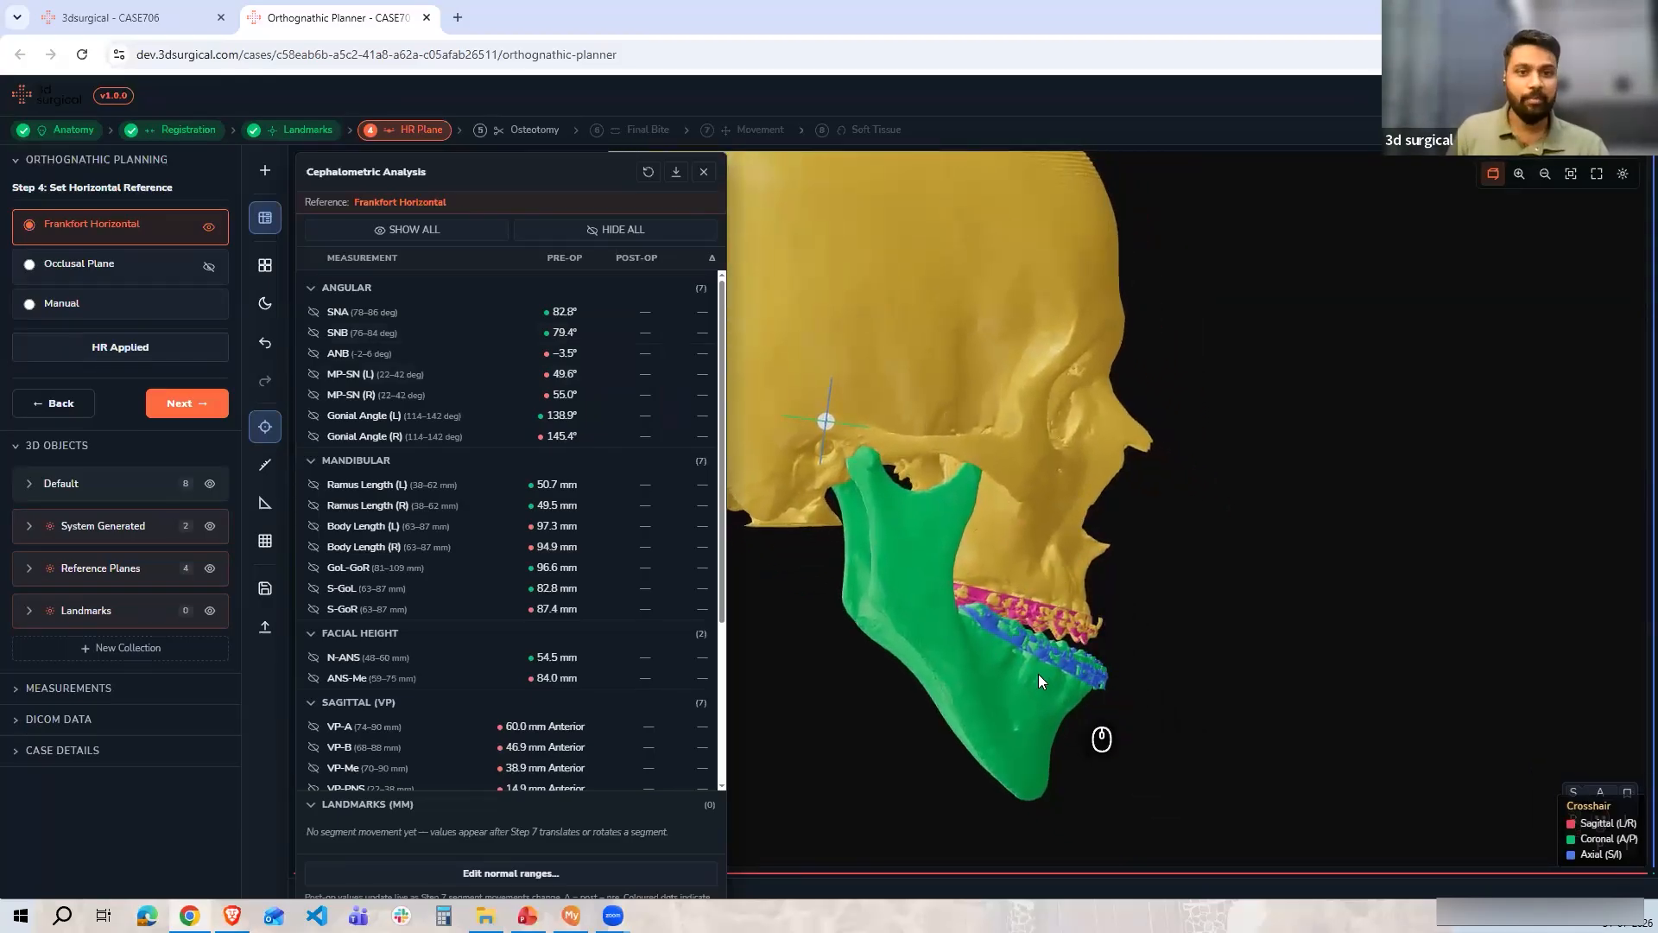
left_click(1600, 793)
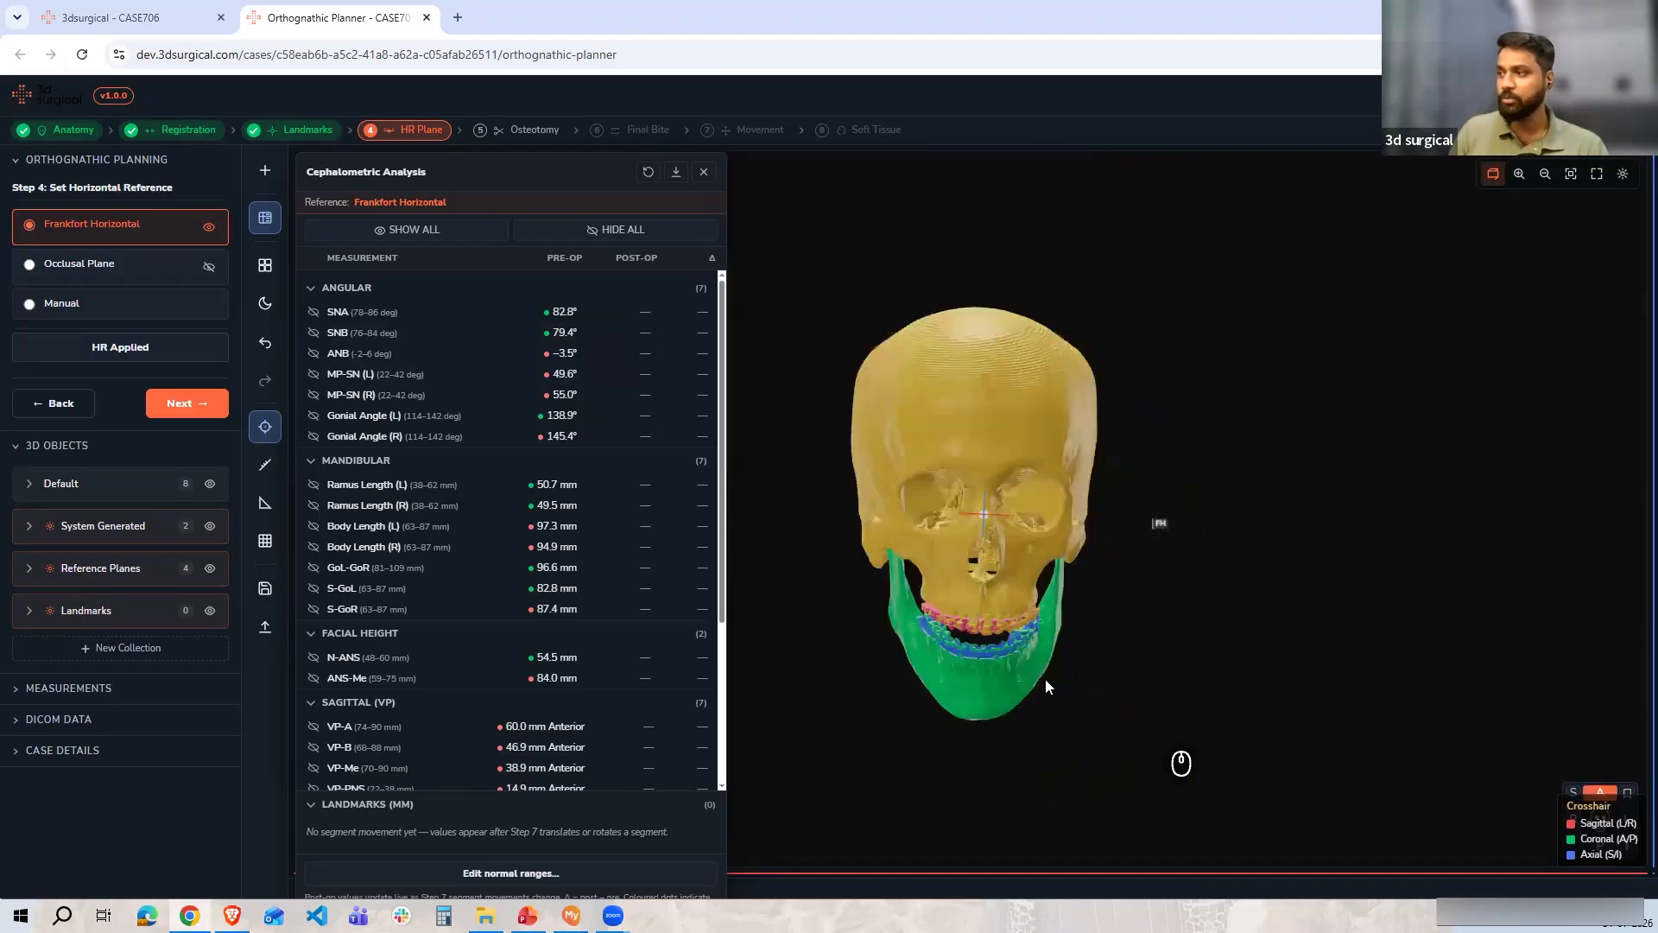
scroll(1085, 640, "up", 5)
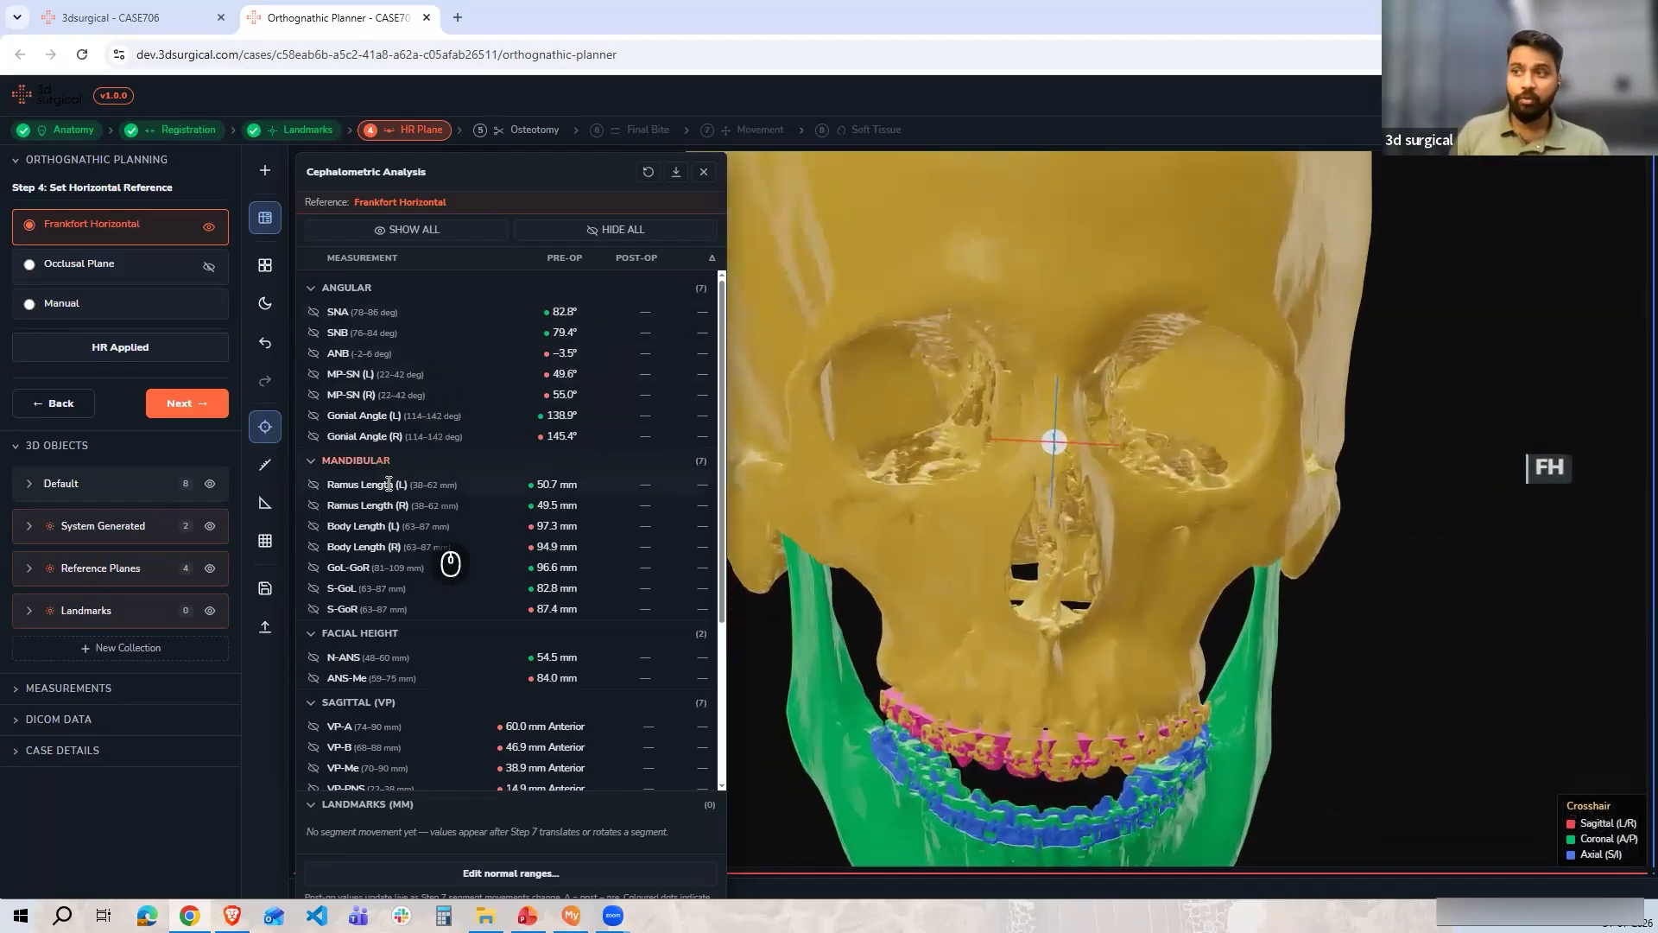
Show all cephalometric measurement overlays on the 3D skull model
mouse_move(545, 316)
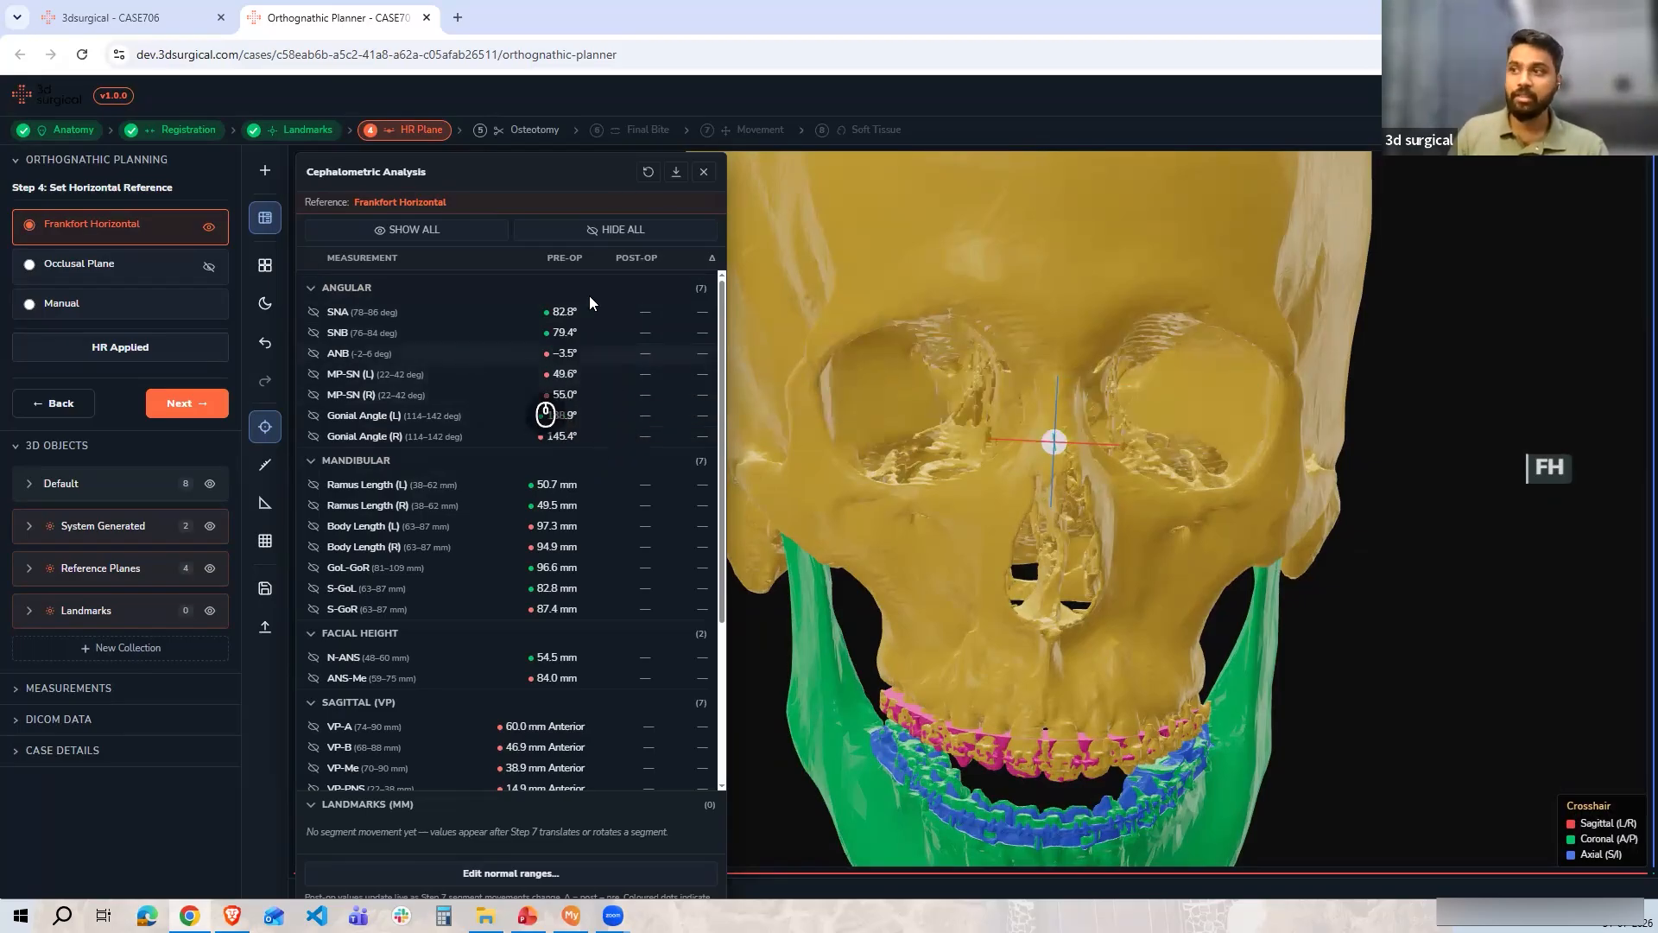
triple_click(592, 261)
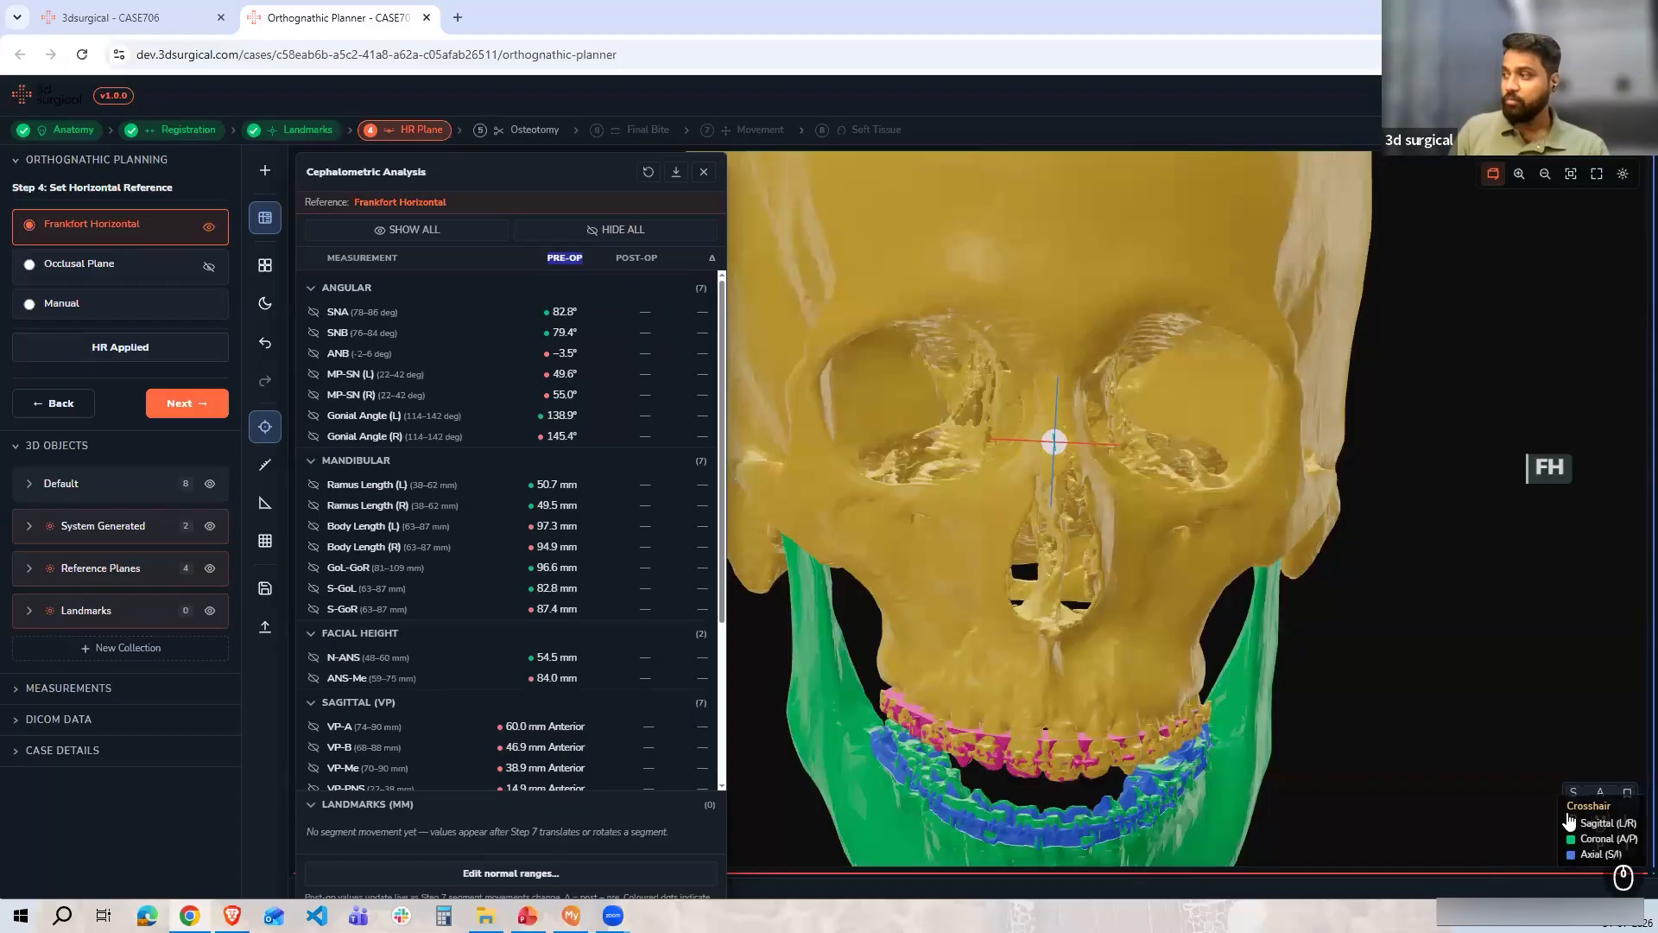
left_click(1573, 791)
scroll(1158, 708, "up", 5)
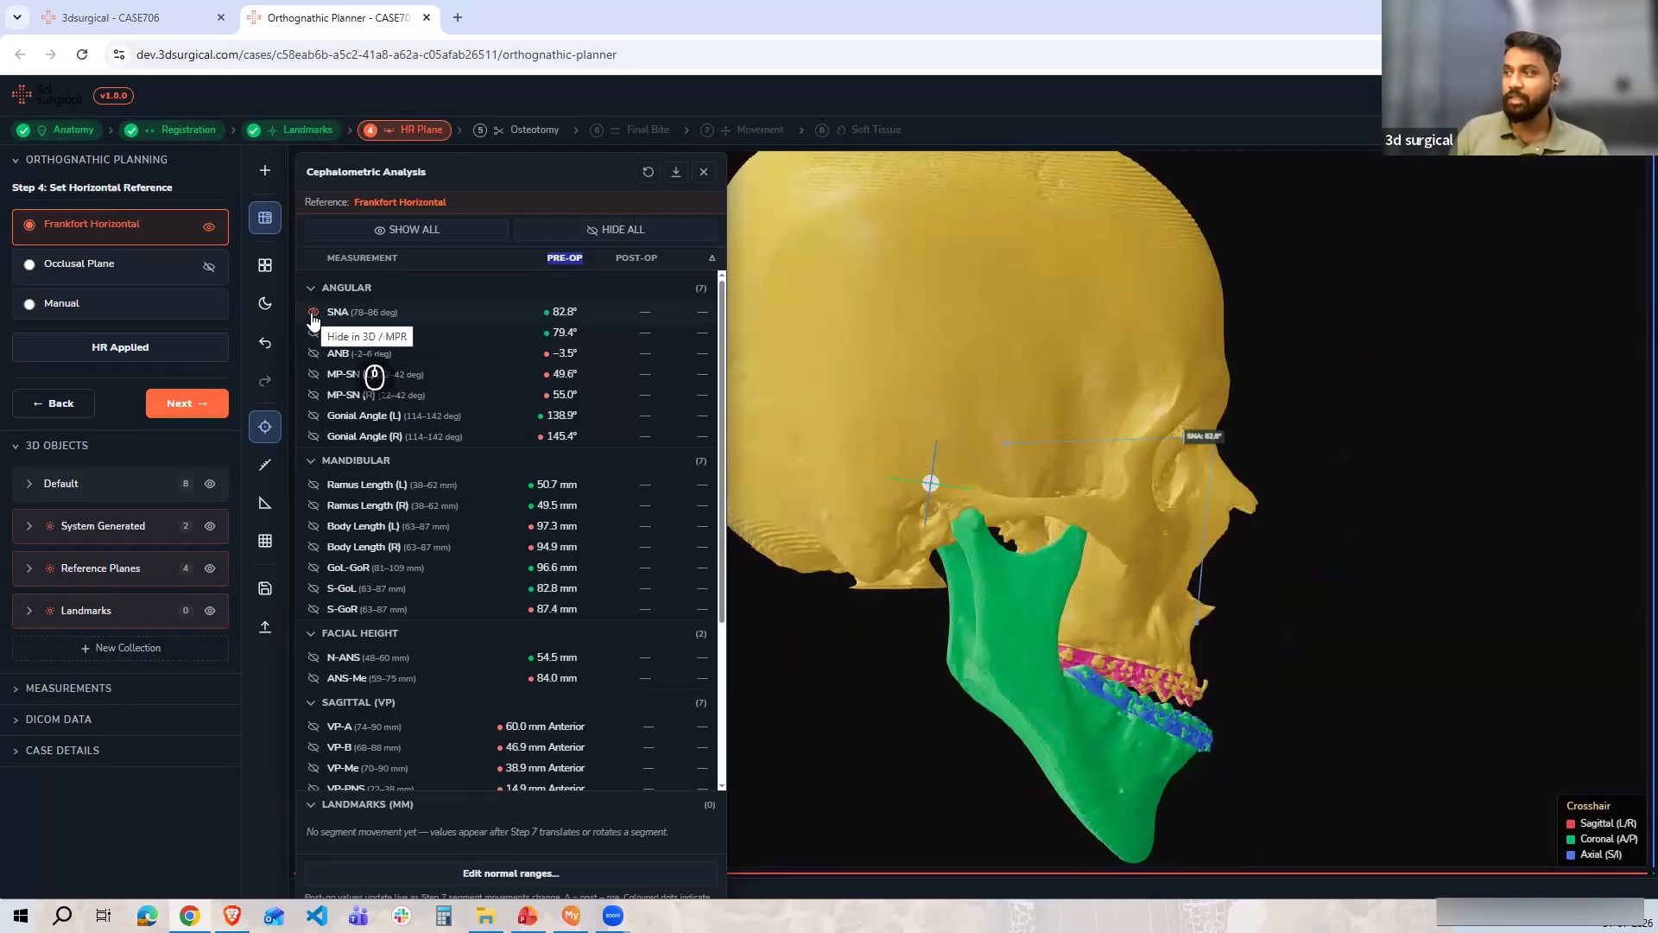
left_click(430, 232)
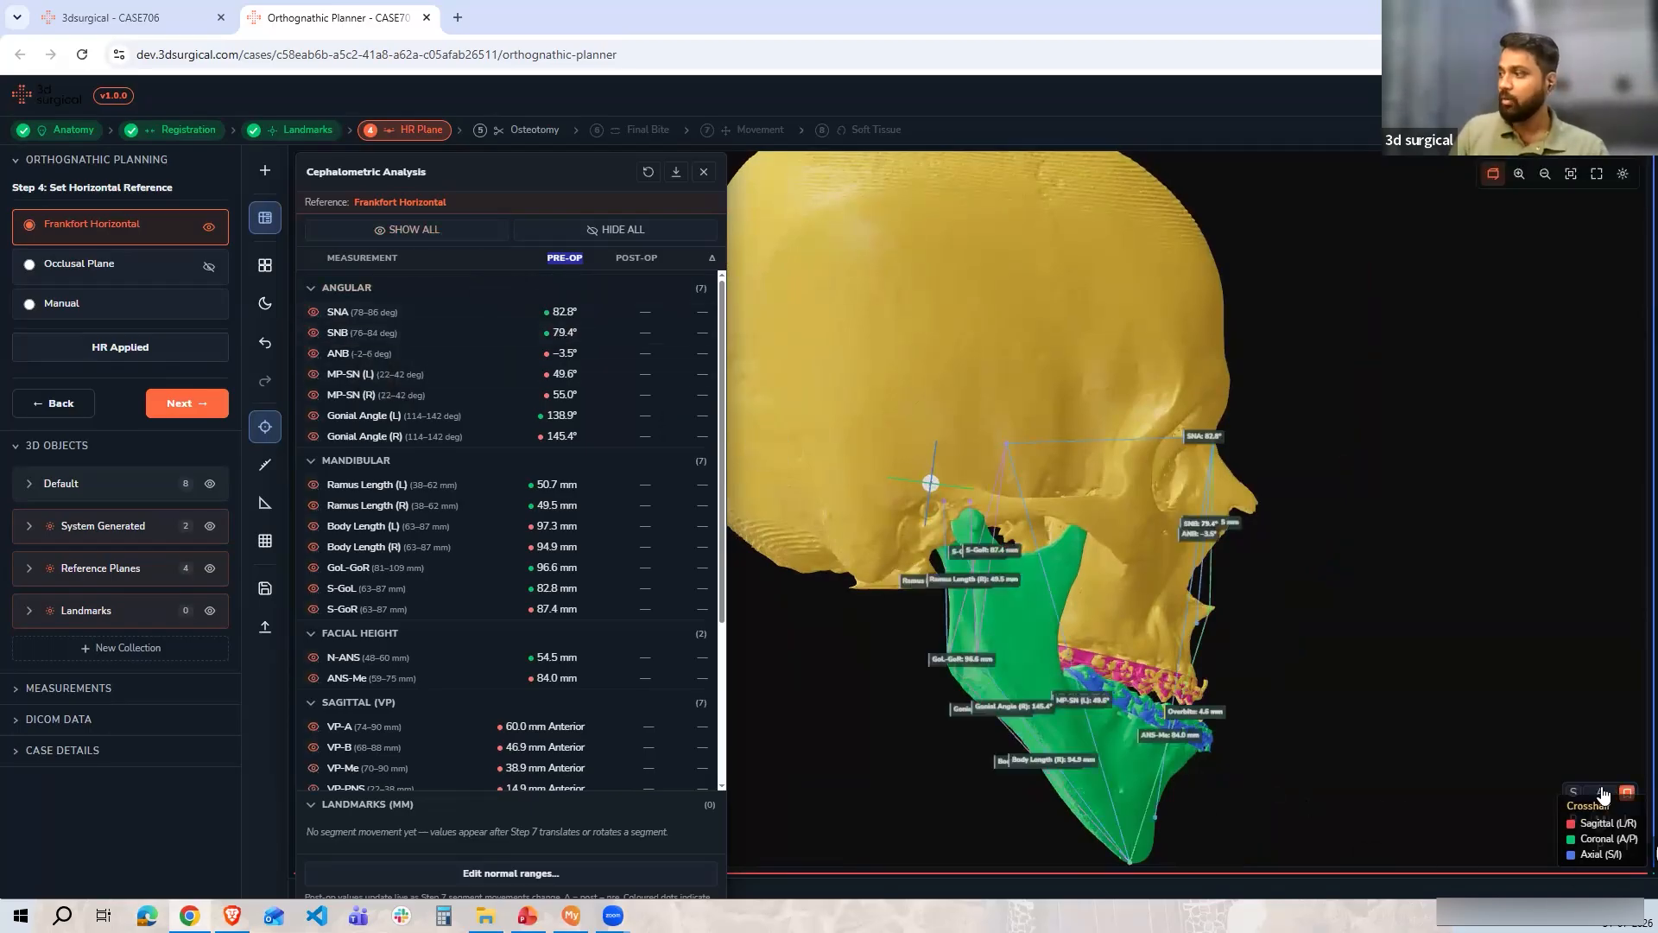
Review the overlays from the front, then hide all measurement overlays
left_click(1602, 792)
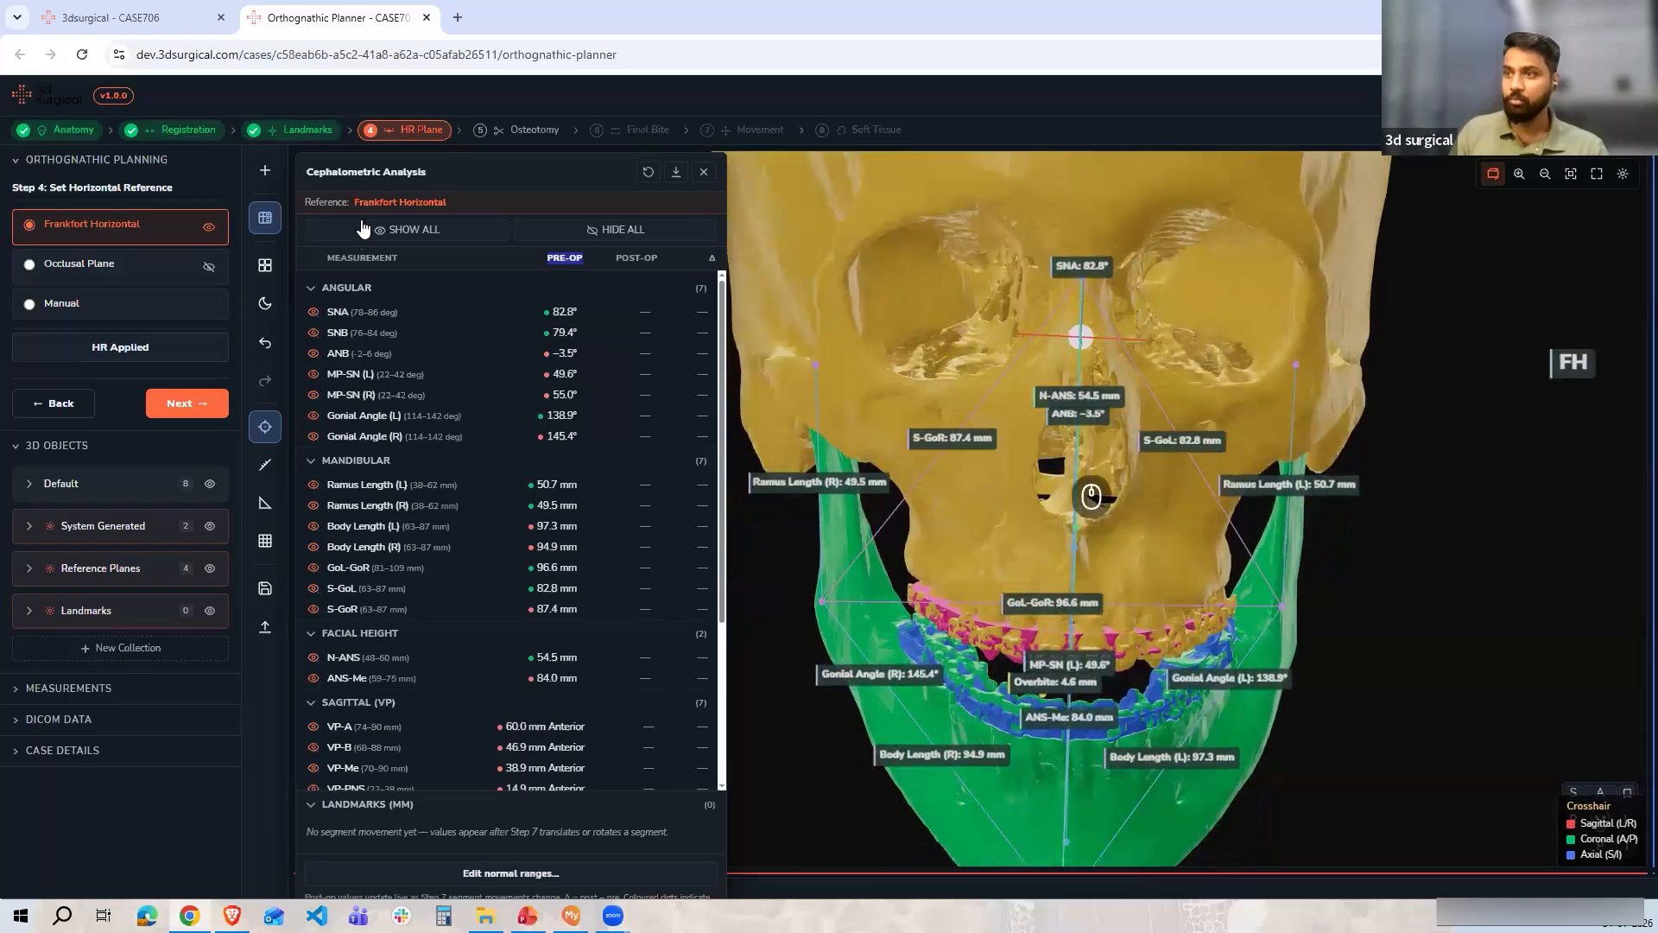
left_click(617, 229)
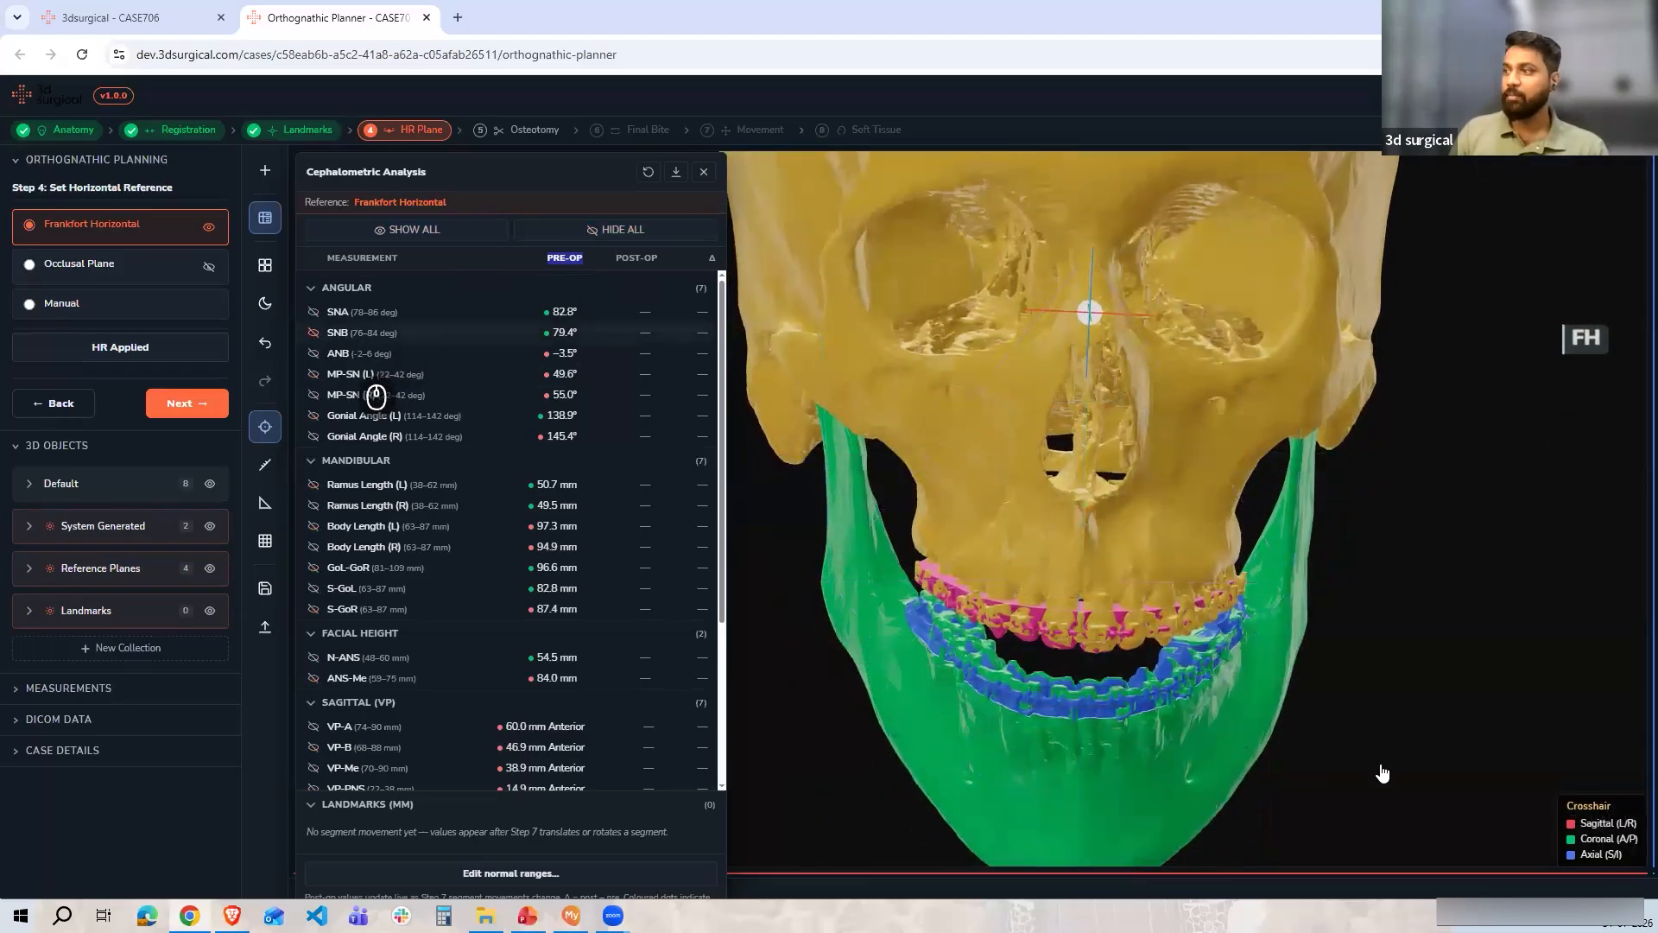
left_click(1577, 829)
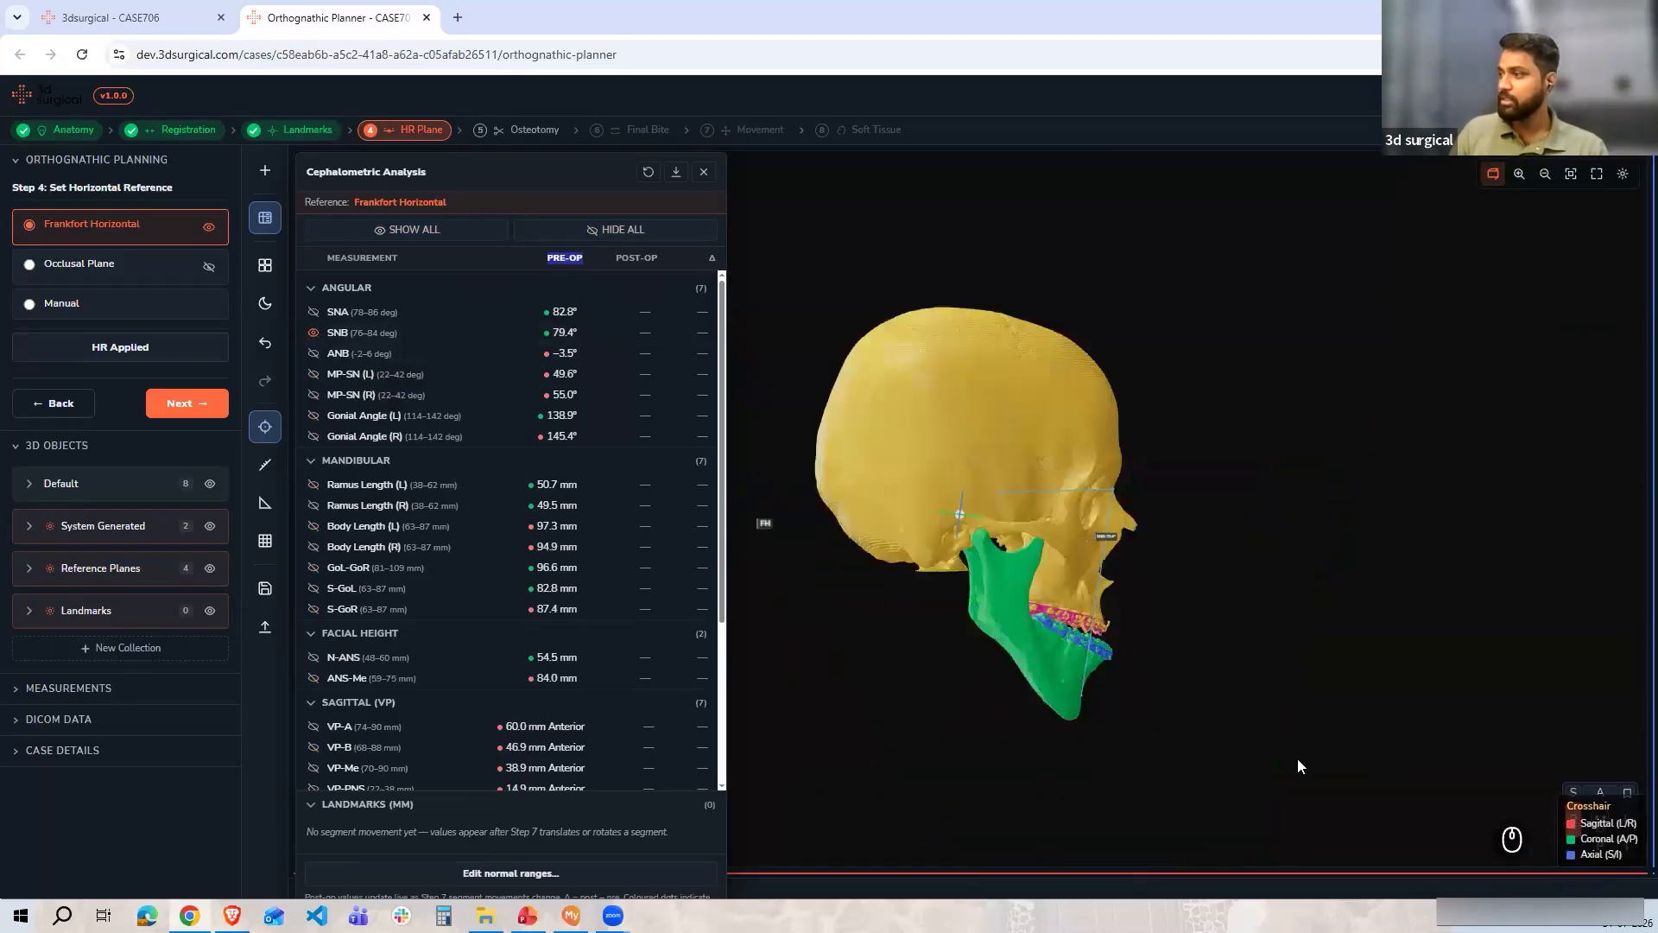
scroll(1264, 574, "down", 5)
scroll(1124, 702, "up", 4)
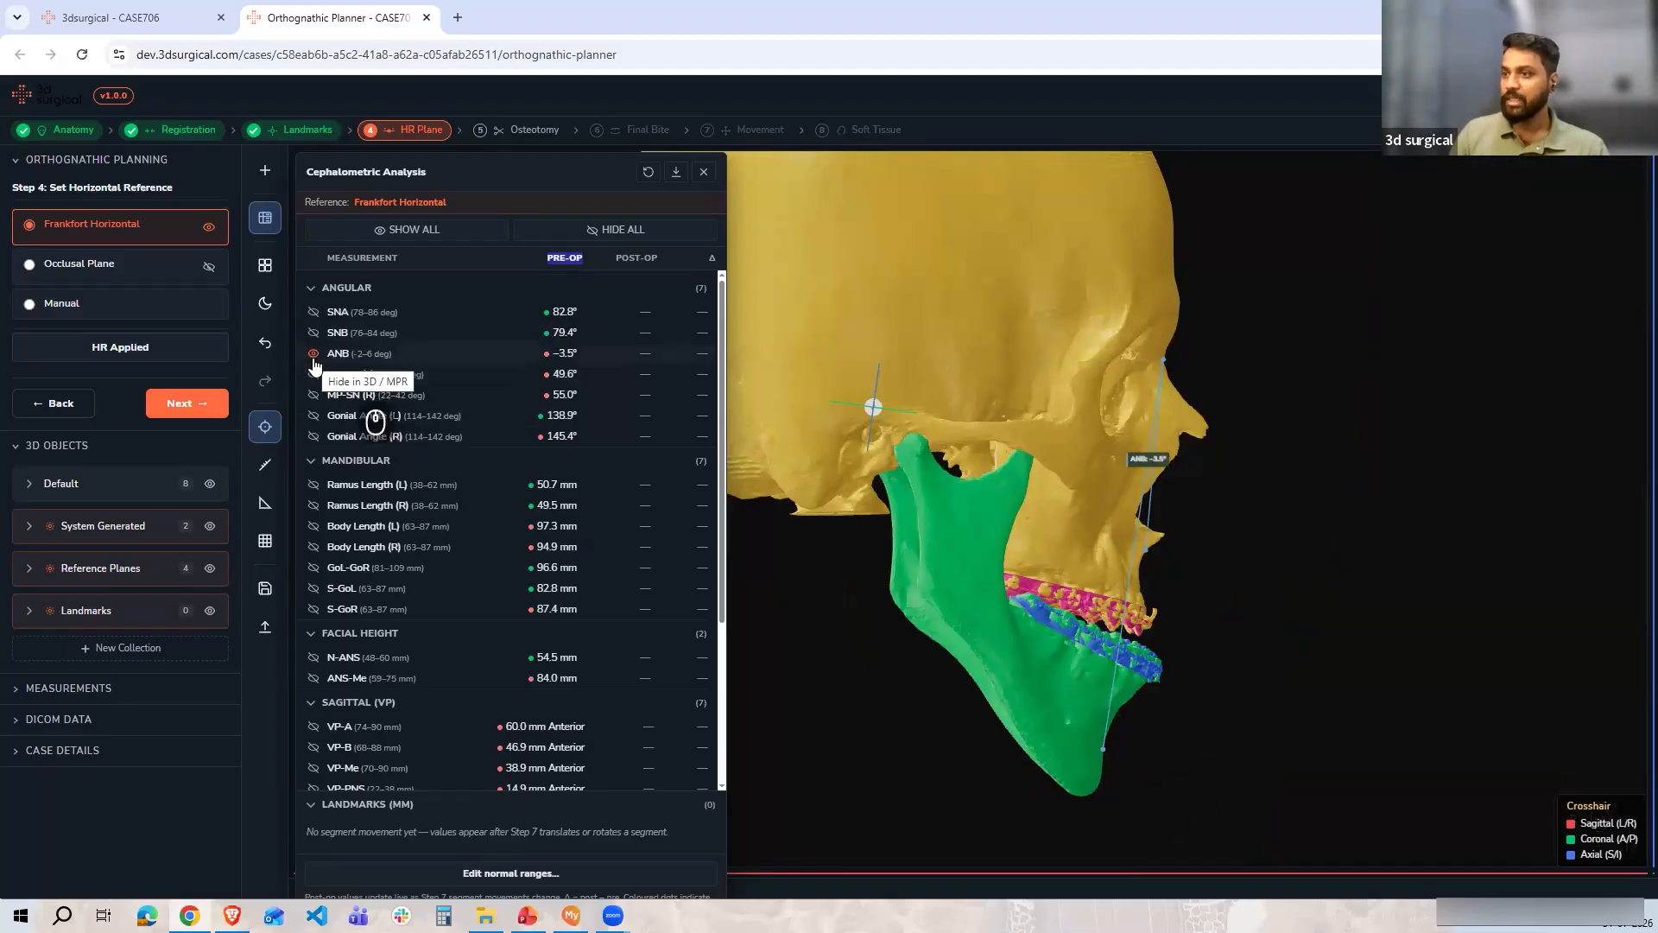
Show the left and right gonial angle overlays on the model, then hide them again
left_click(312, 437)
left_click_drag(1157, 655, 1029, 573)
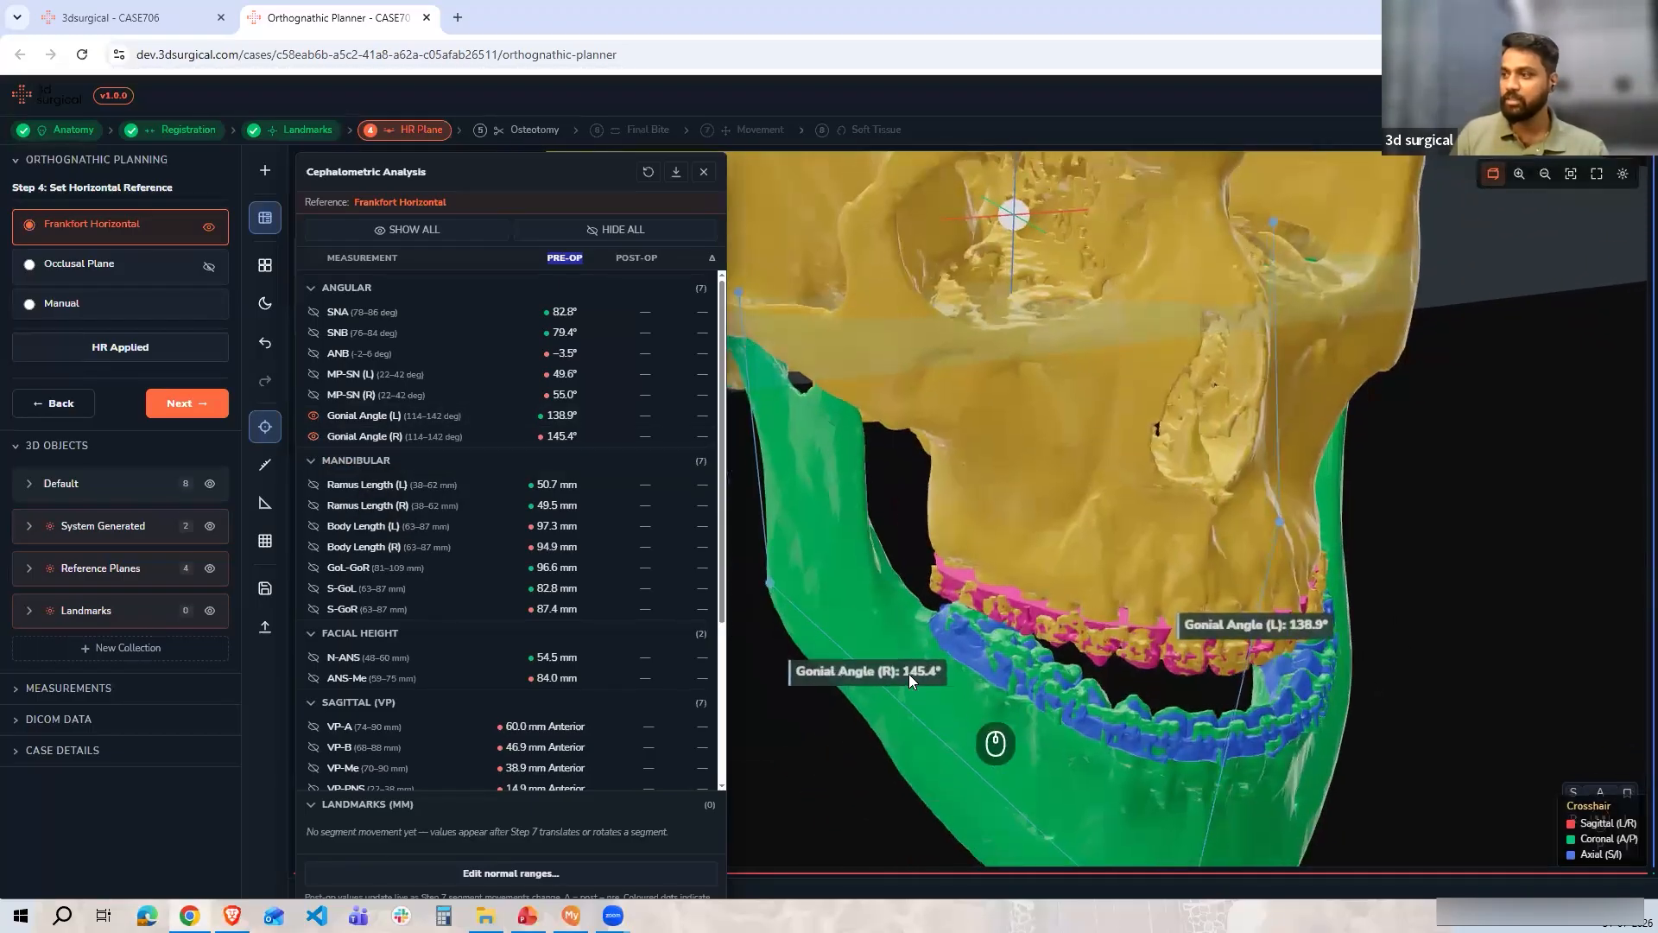
left_click(311, 433)
left_click(313, 415)
Scroll through the full measurement table and read the SNB description
scroll(370, 560, "down", 4)
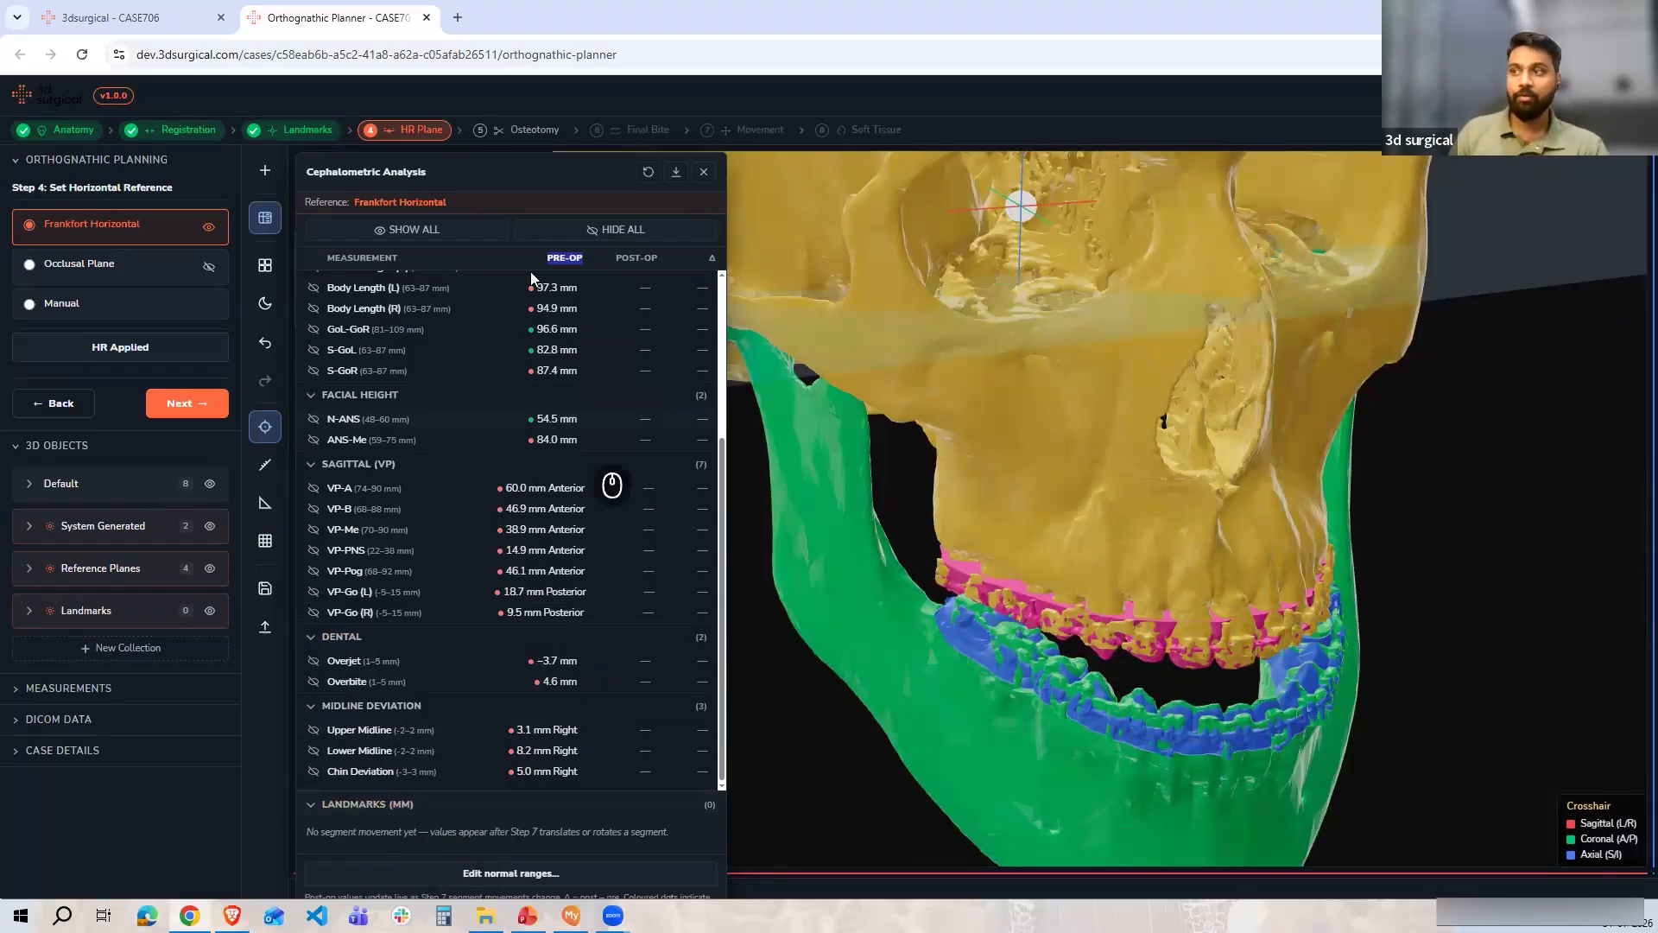
scroll(517, 430, "up", 3)
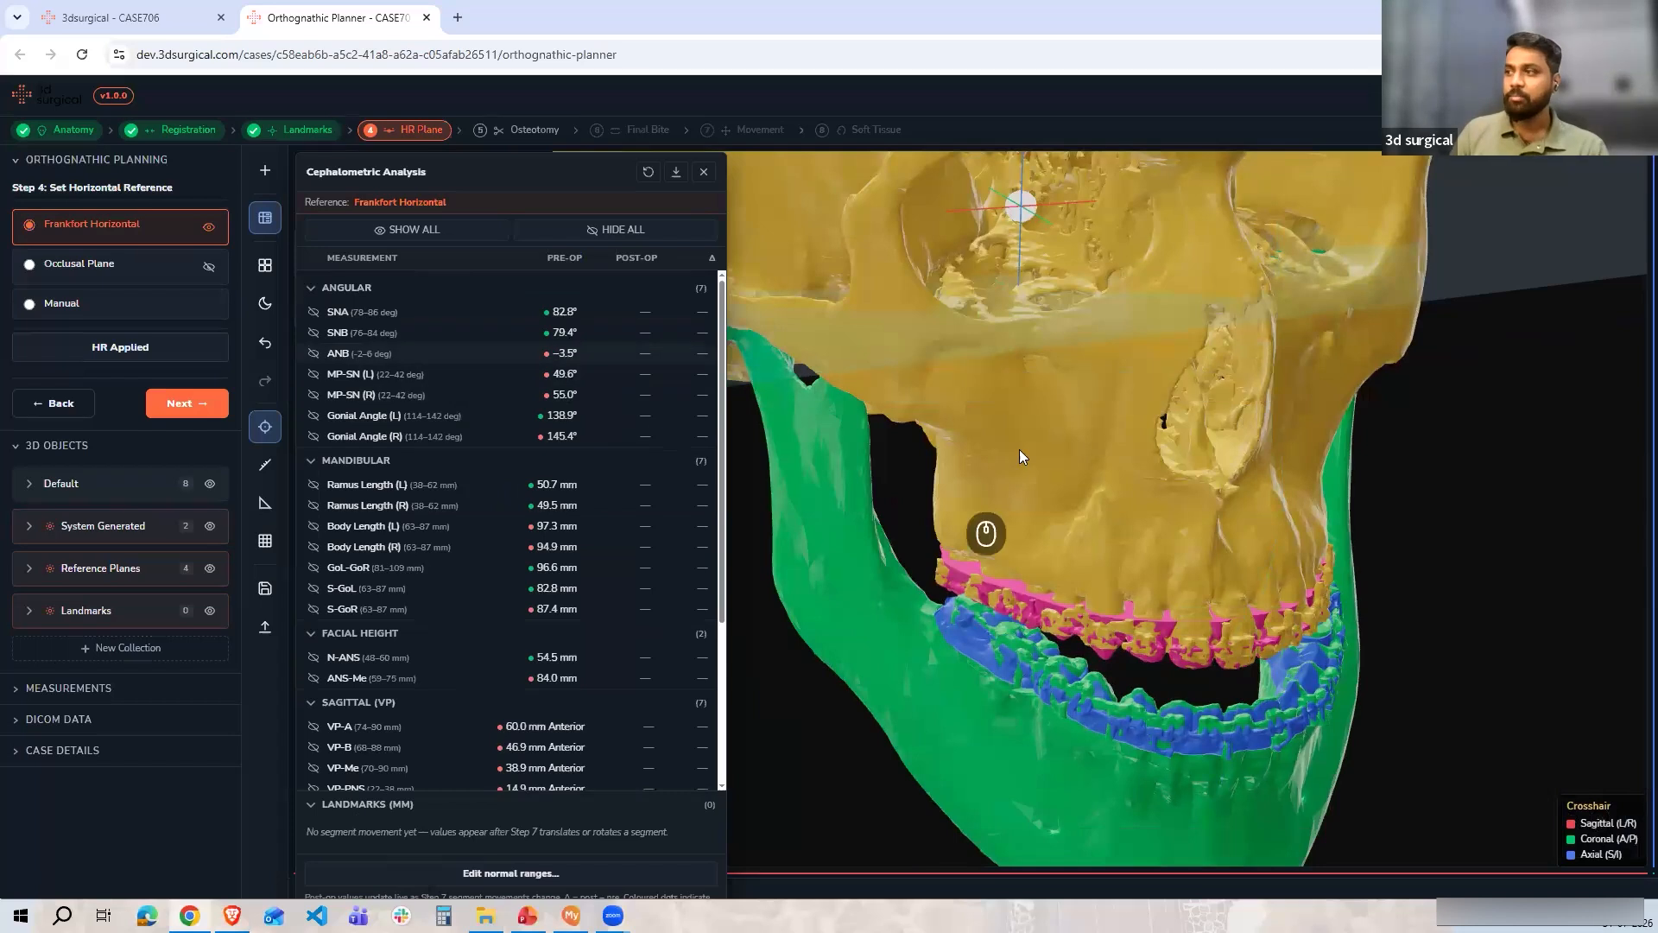
scroll(1105, 529, "down", 3)
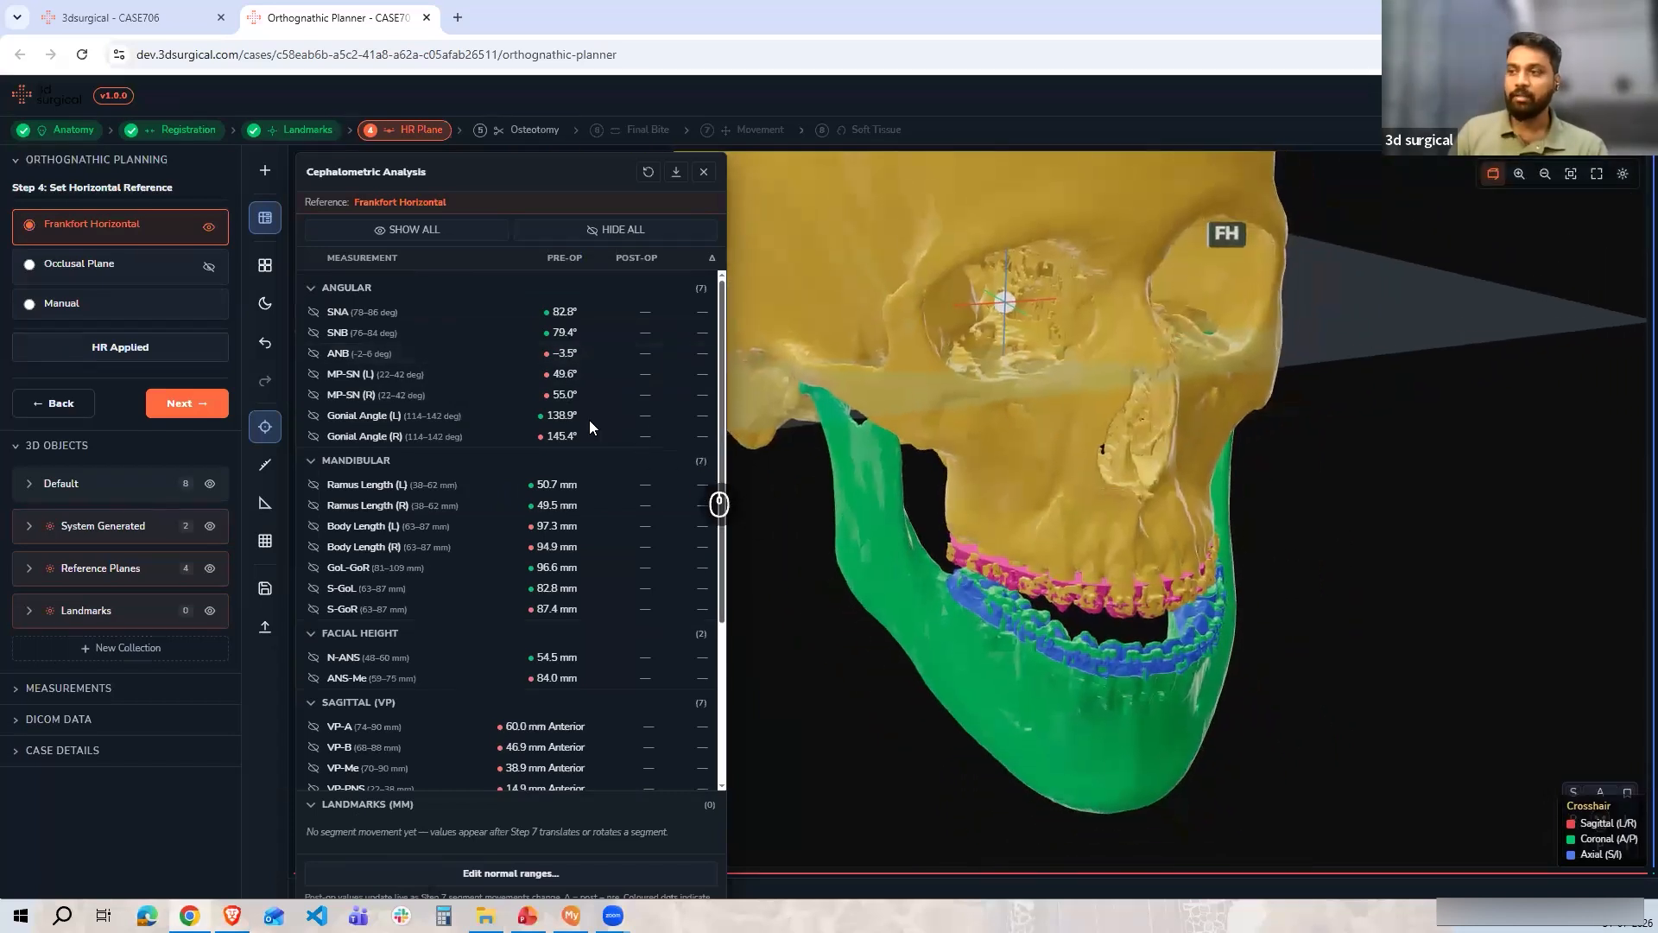
mouse_move(557, 344)
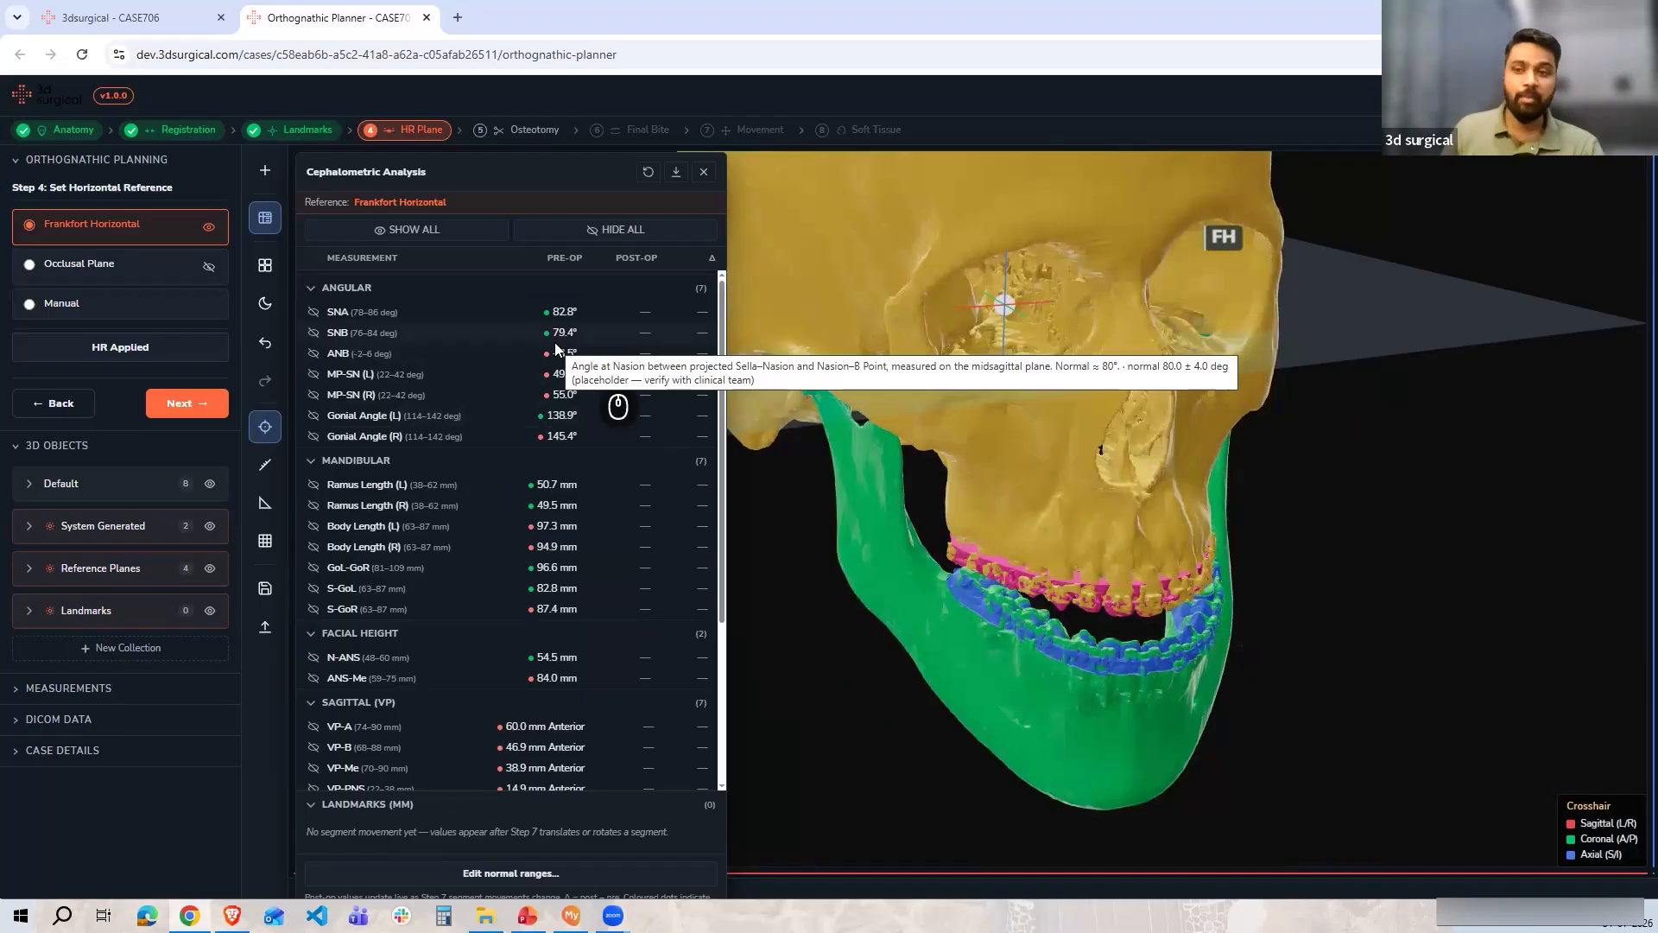
Set the SNA normal range maximum to 81 degrees and save the ranges
left_click(480, 873)
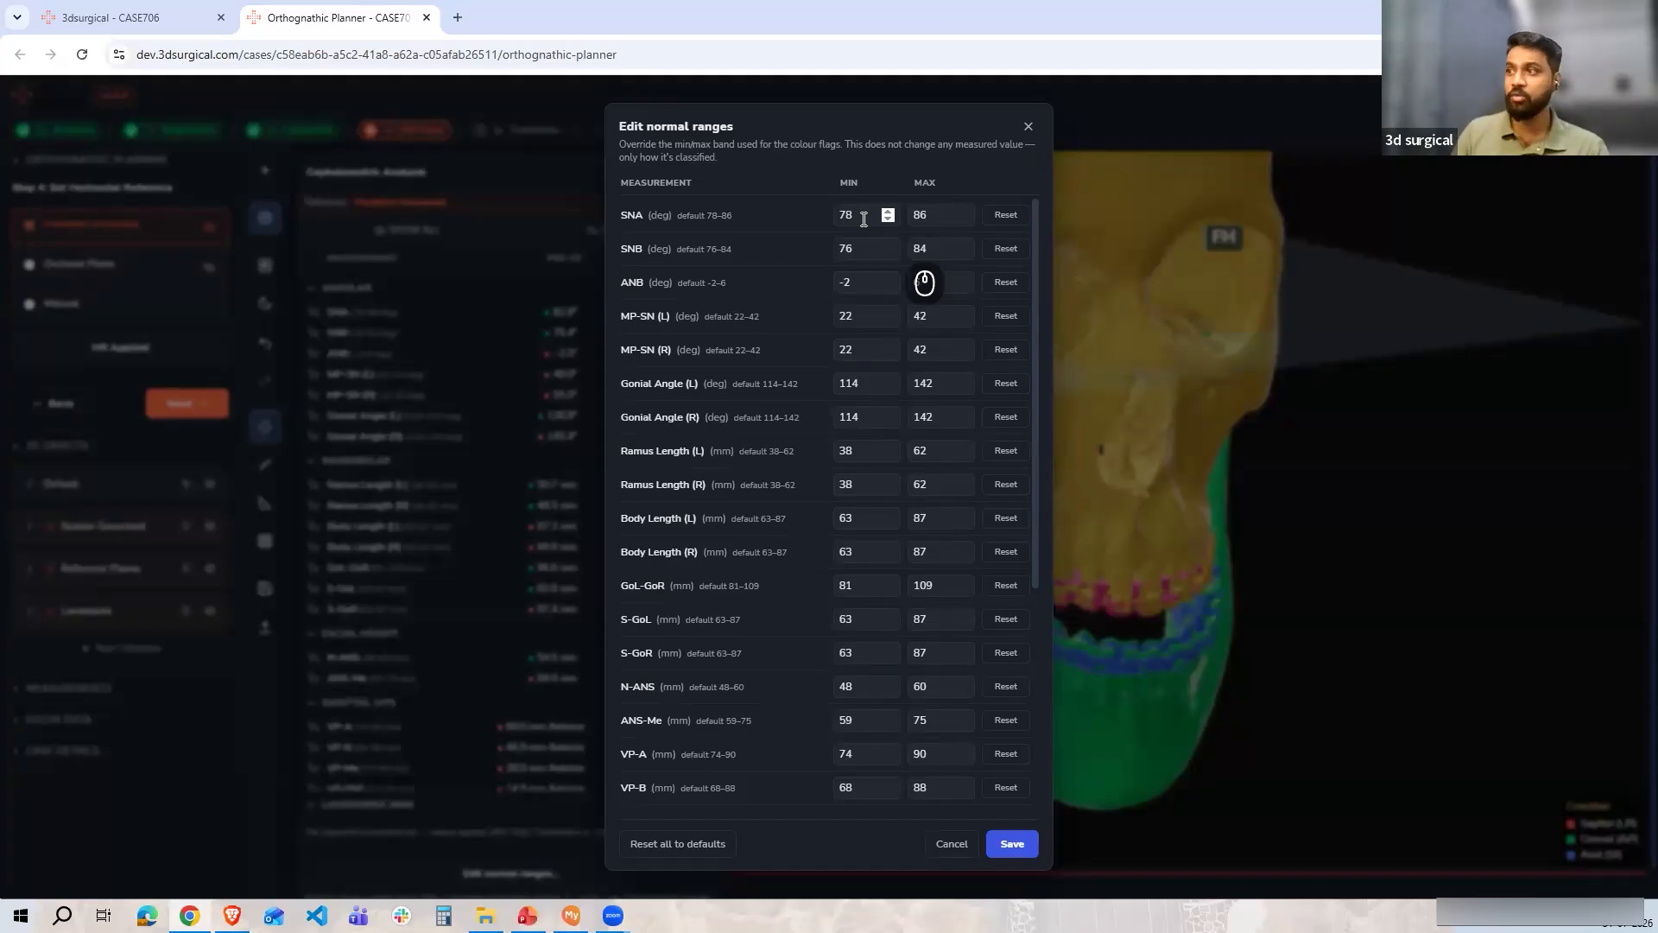
double_click(830, 218)
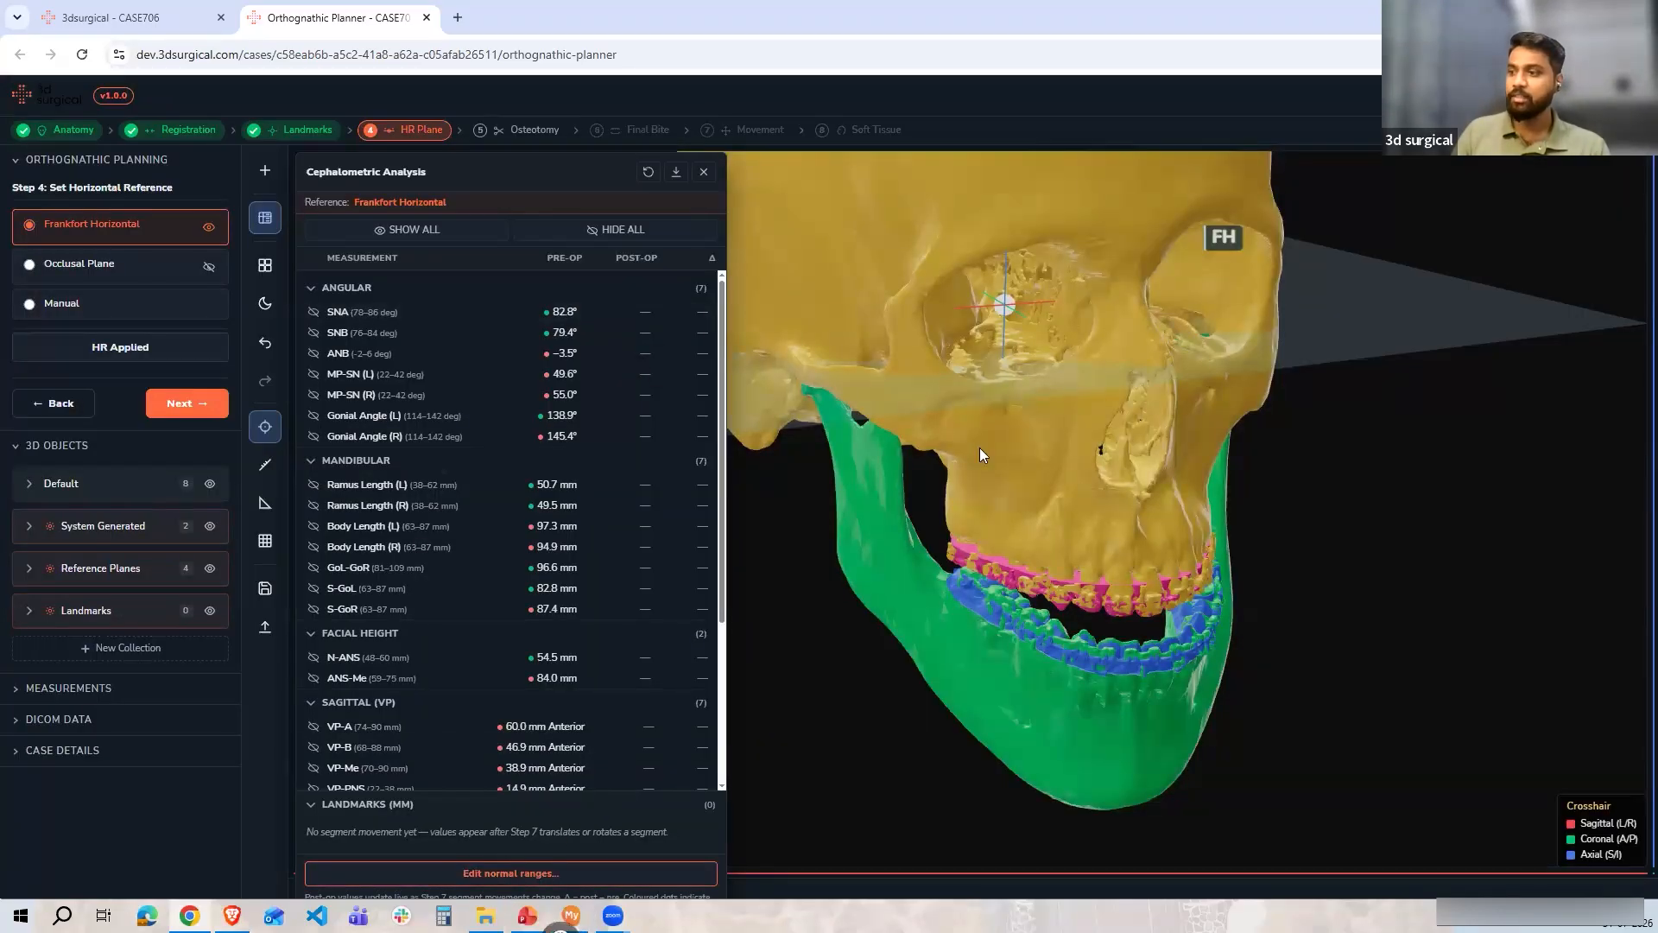
left_click(503, 869)
left_click_drag(932, 216, 882, 220)
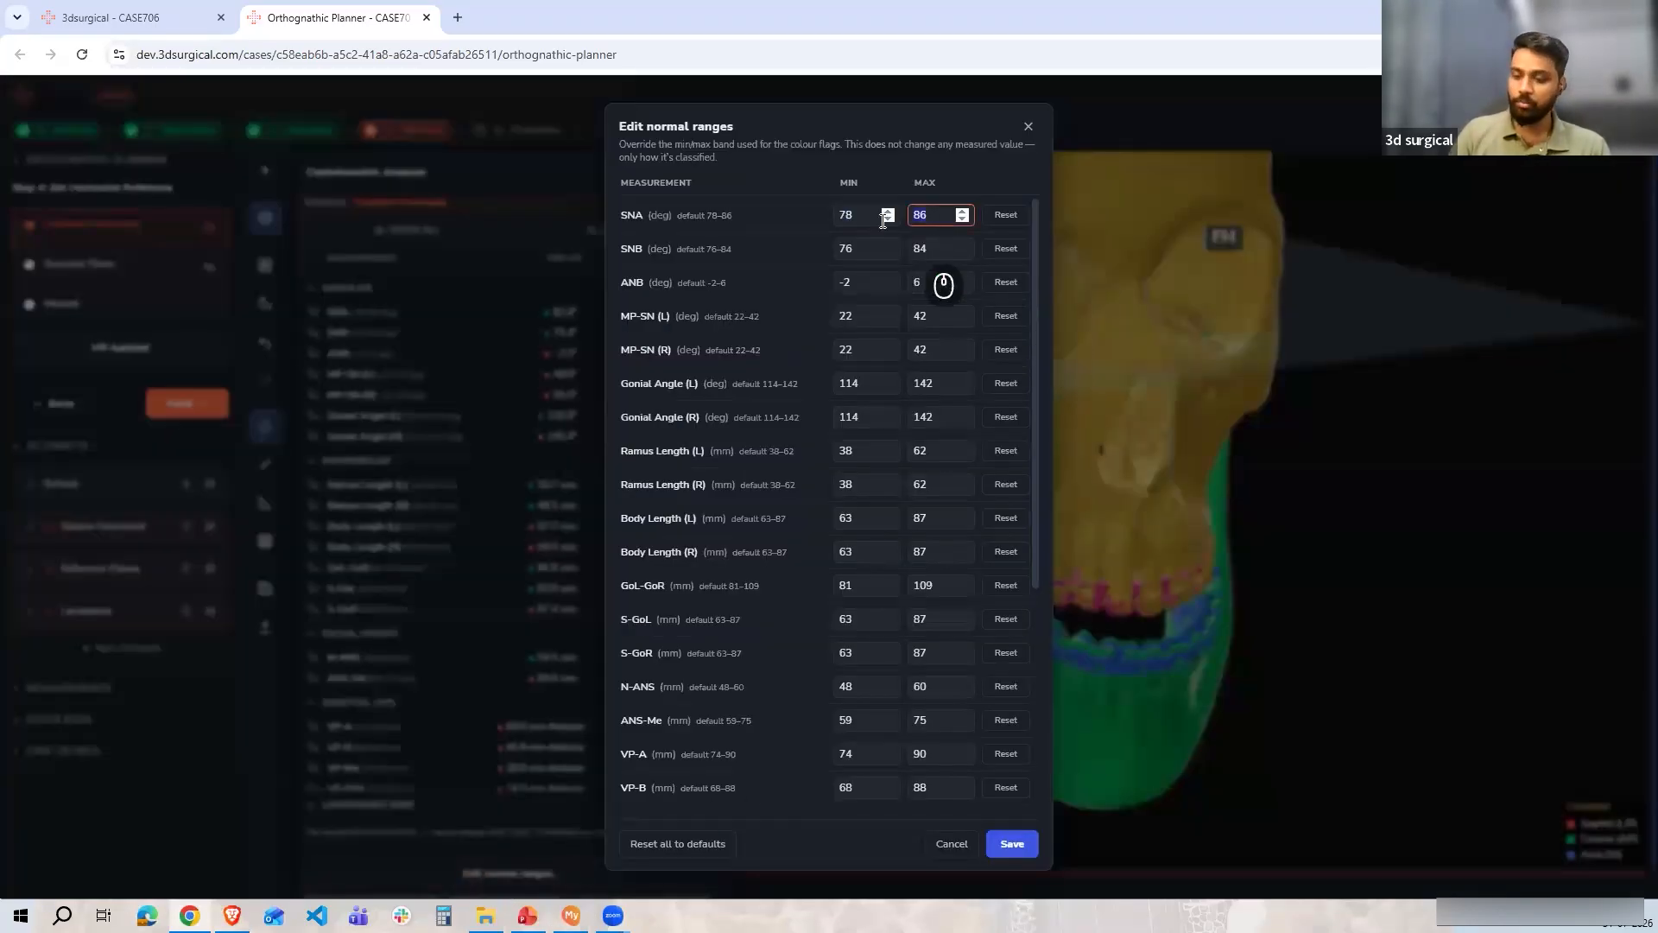
type("81")
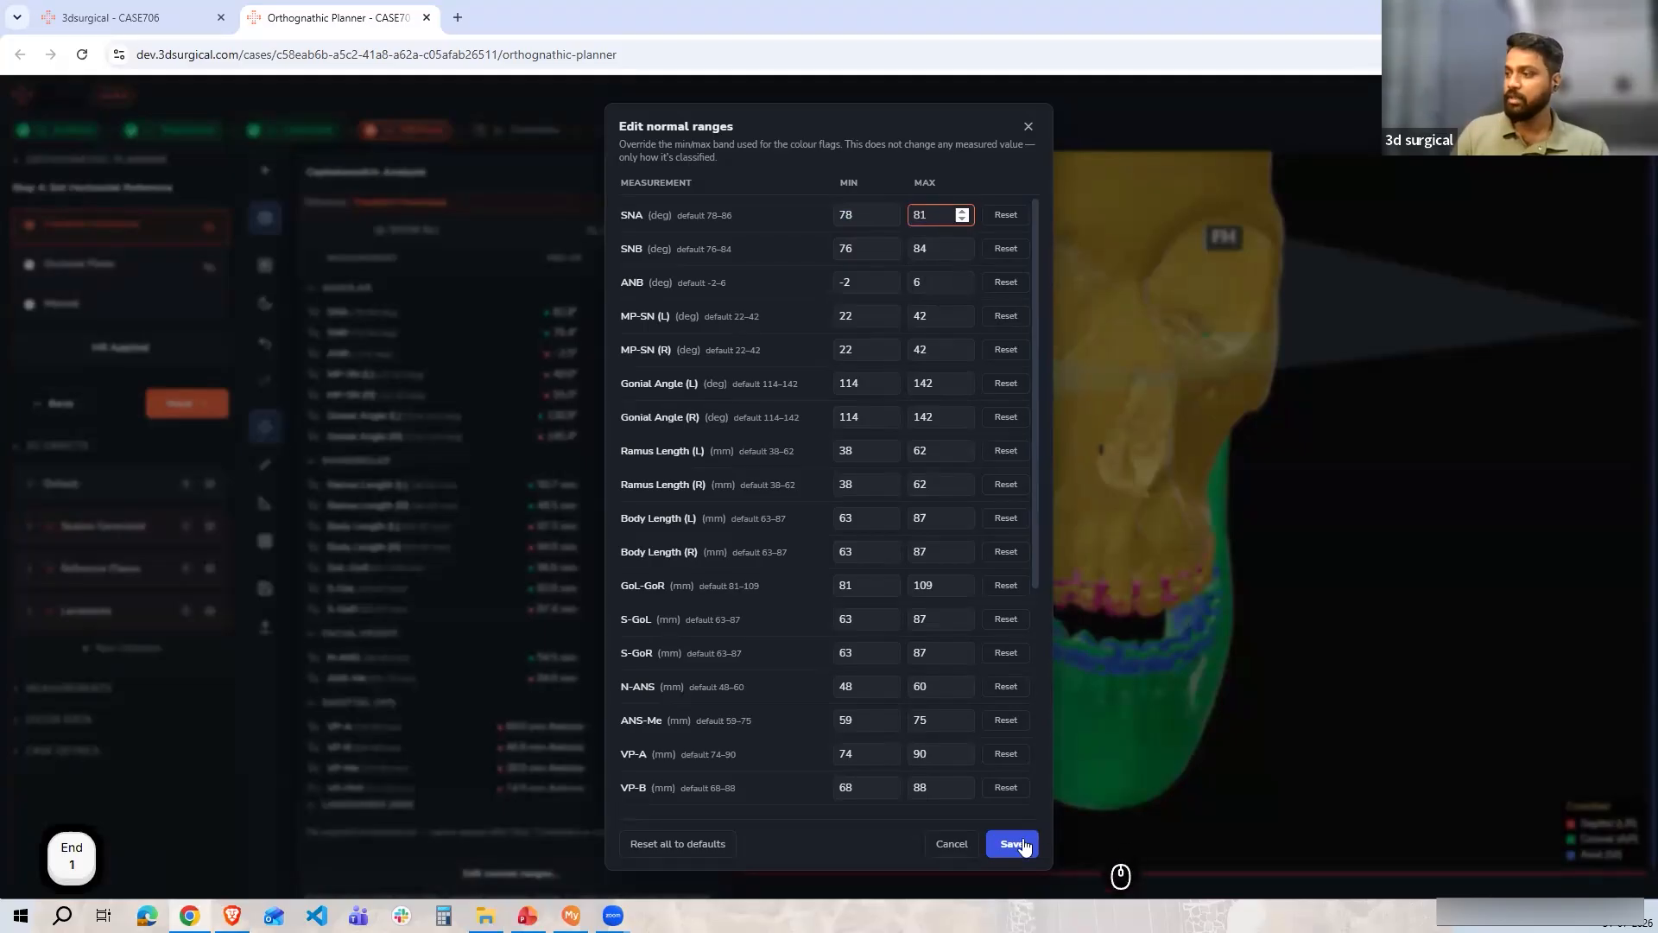
left_click(594, 443)
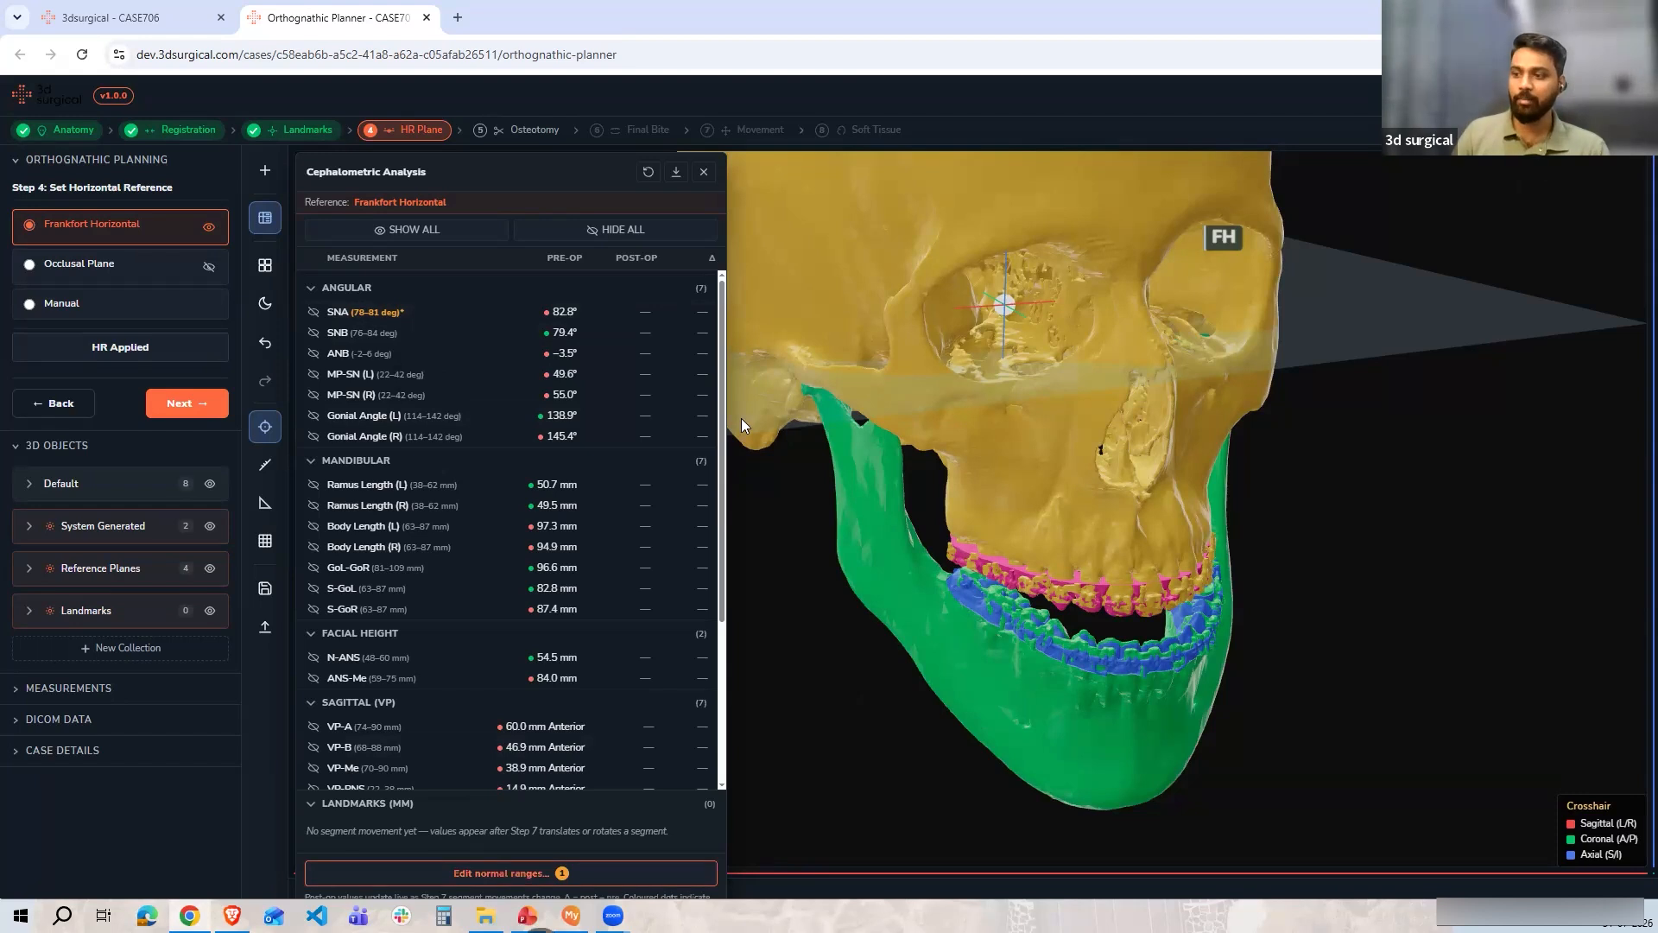
Reset all normal ranges to defaults, then scroll the measurement table and close the cephalometric analysis panel
left_click(501, 873)
left_click(650, 851)
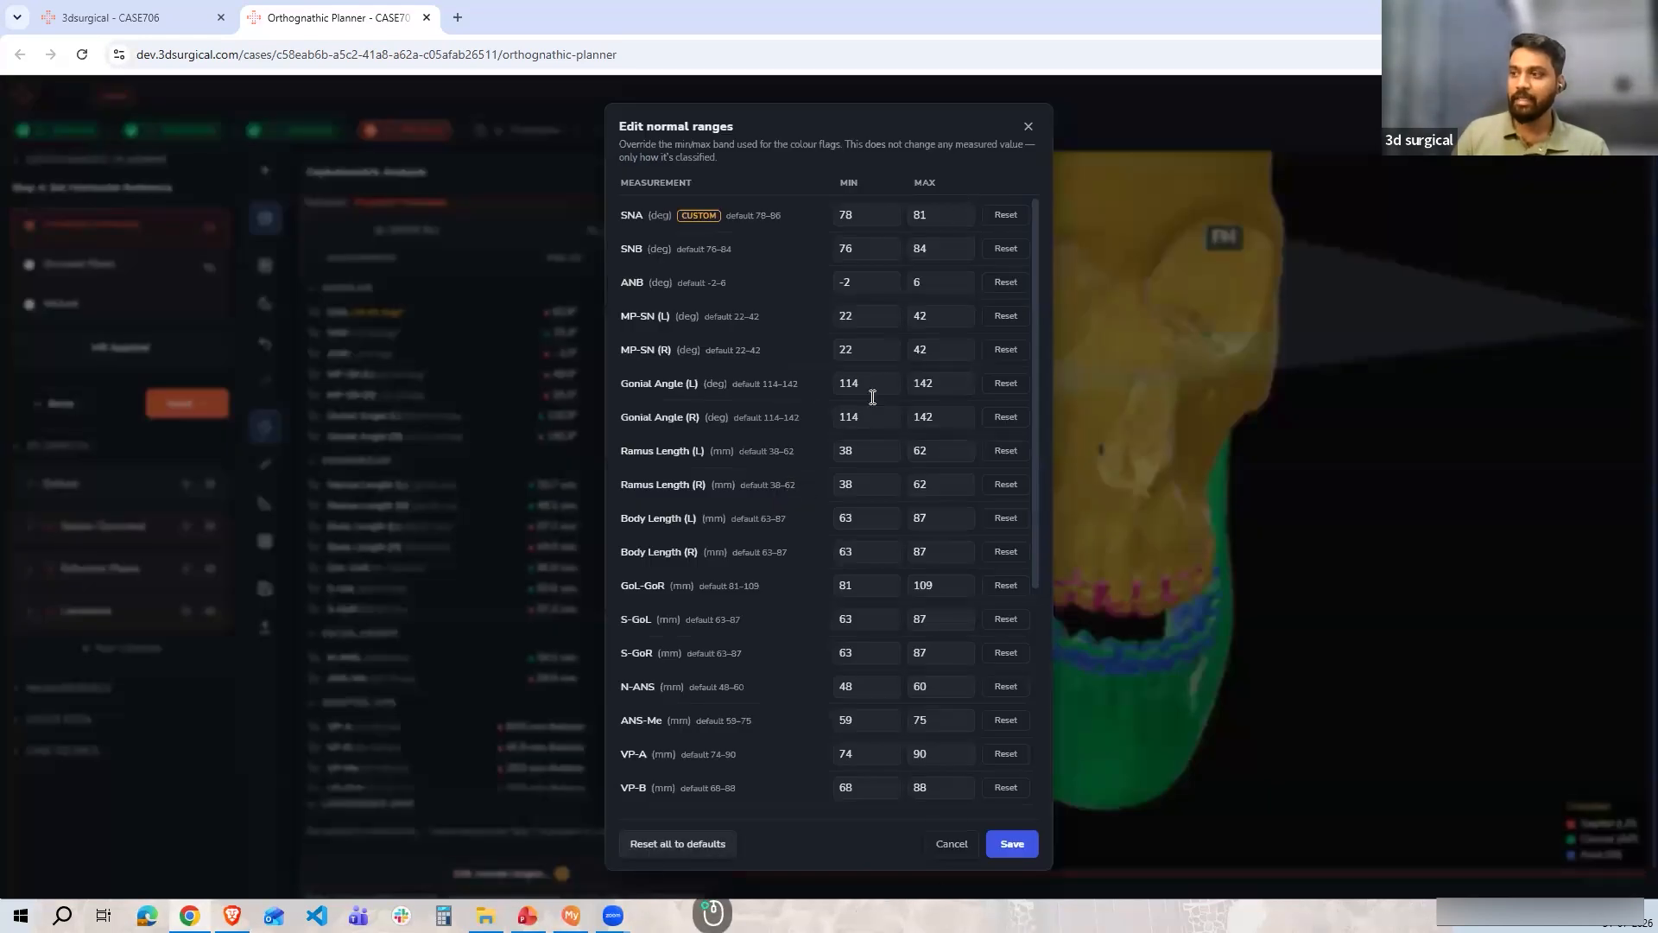
left_click(1028, 127)
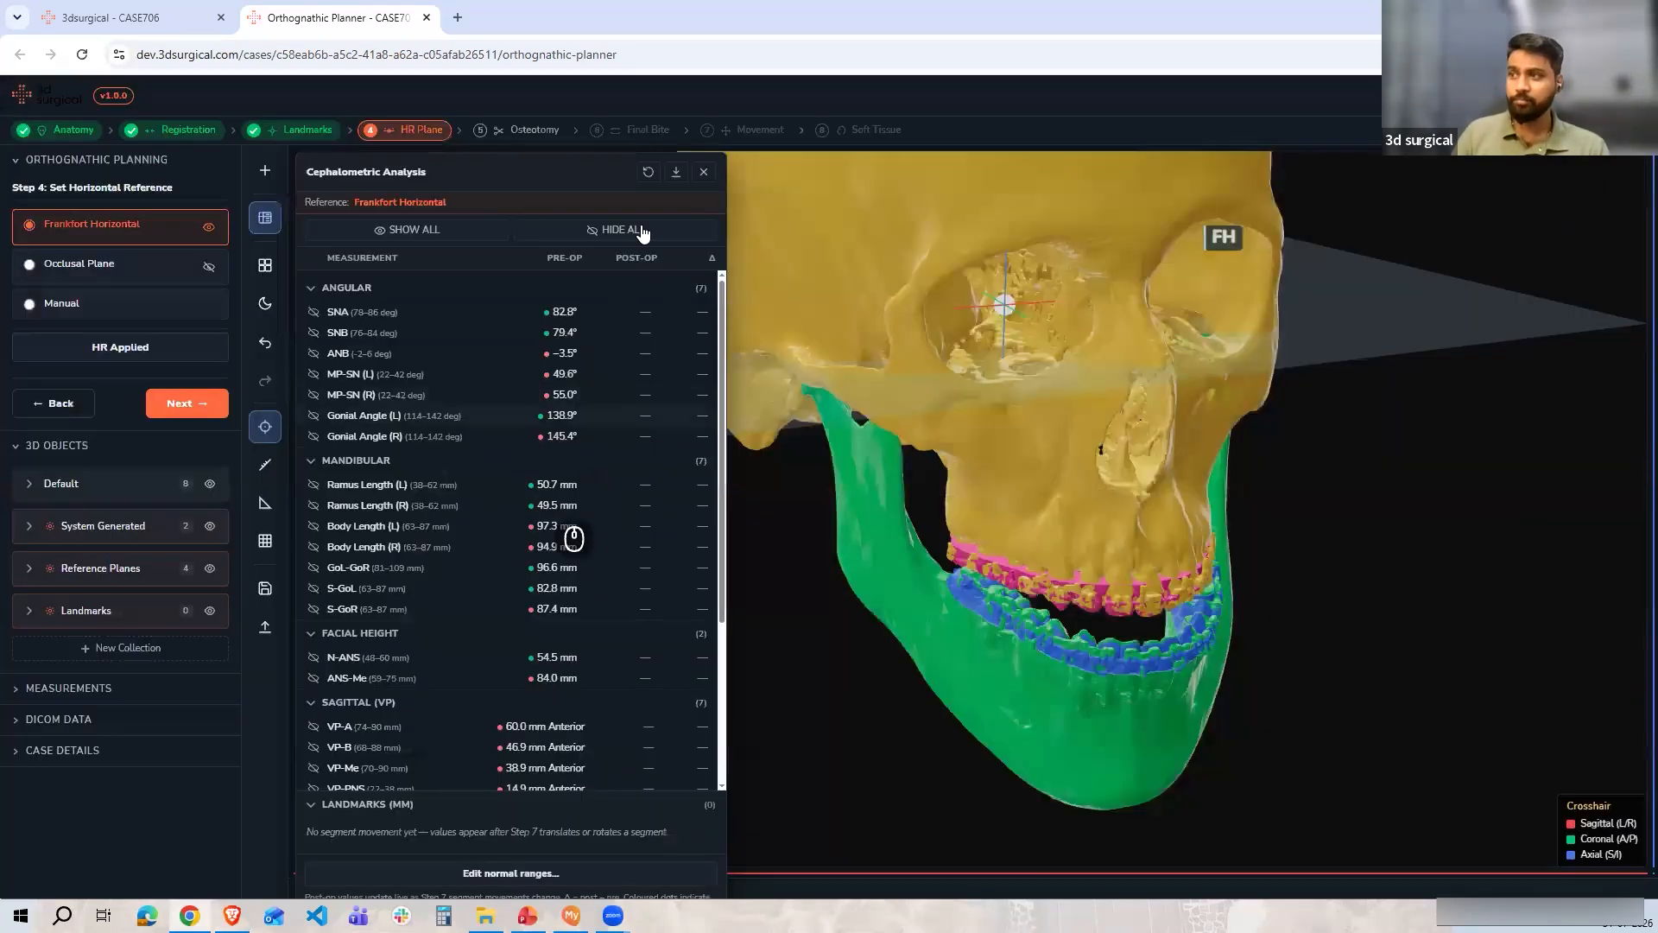
scroll(480, 729, "down", 3)
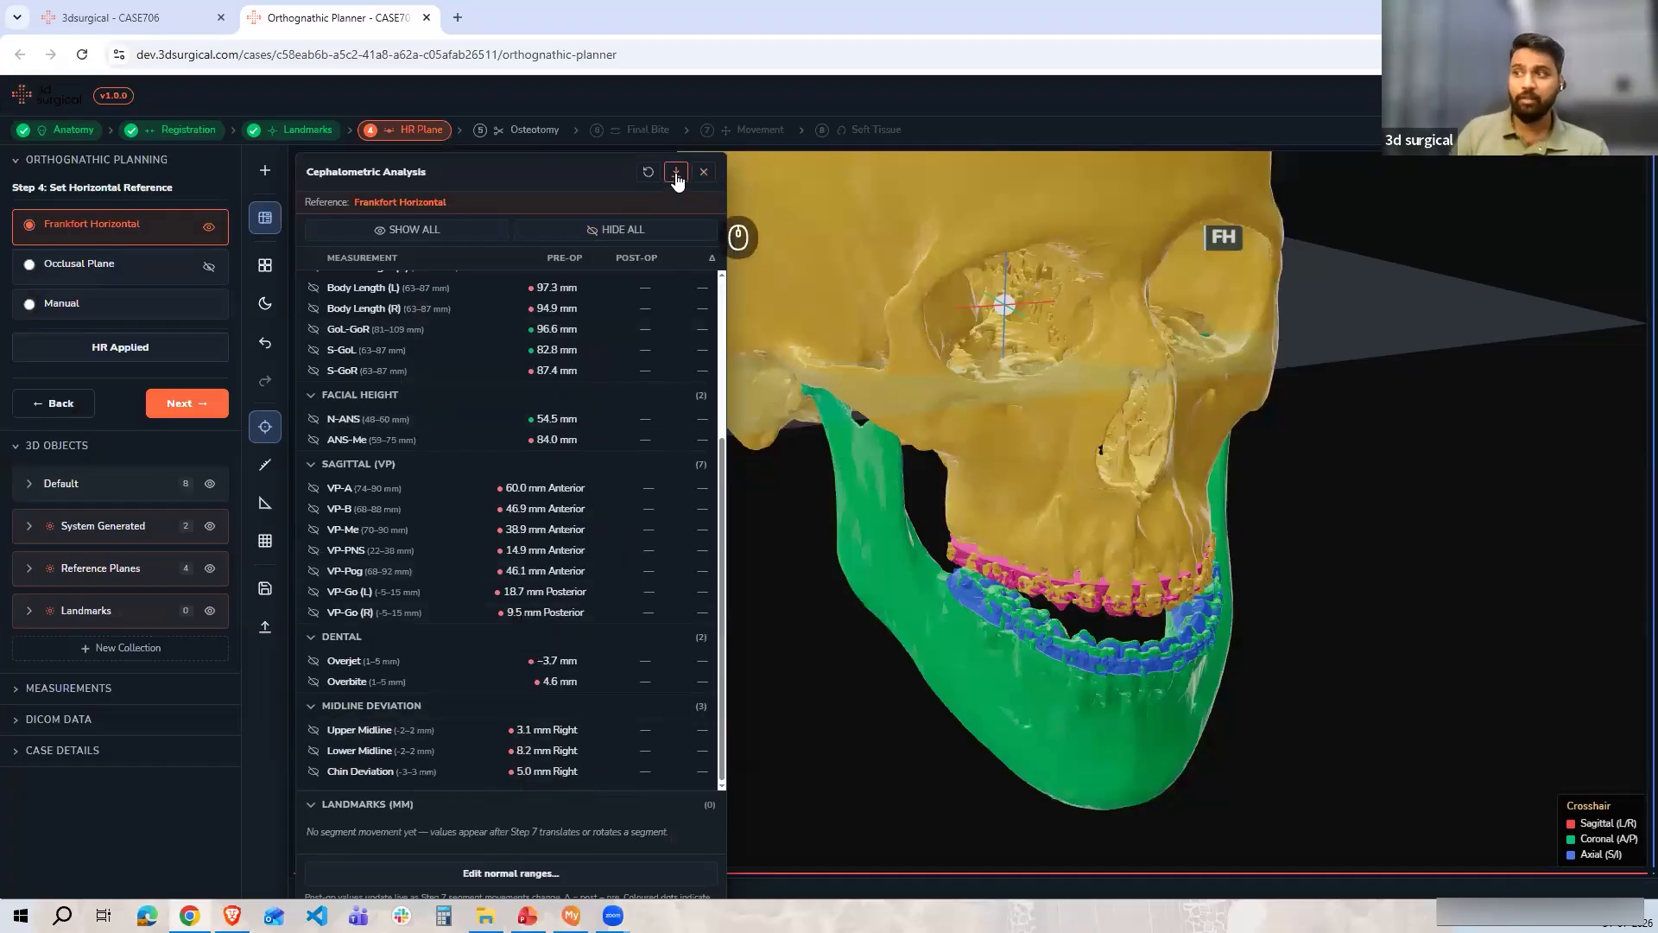
left_click(704, 172)
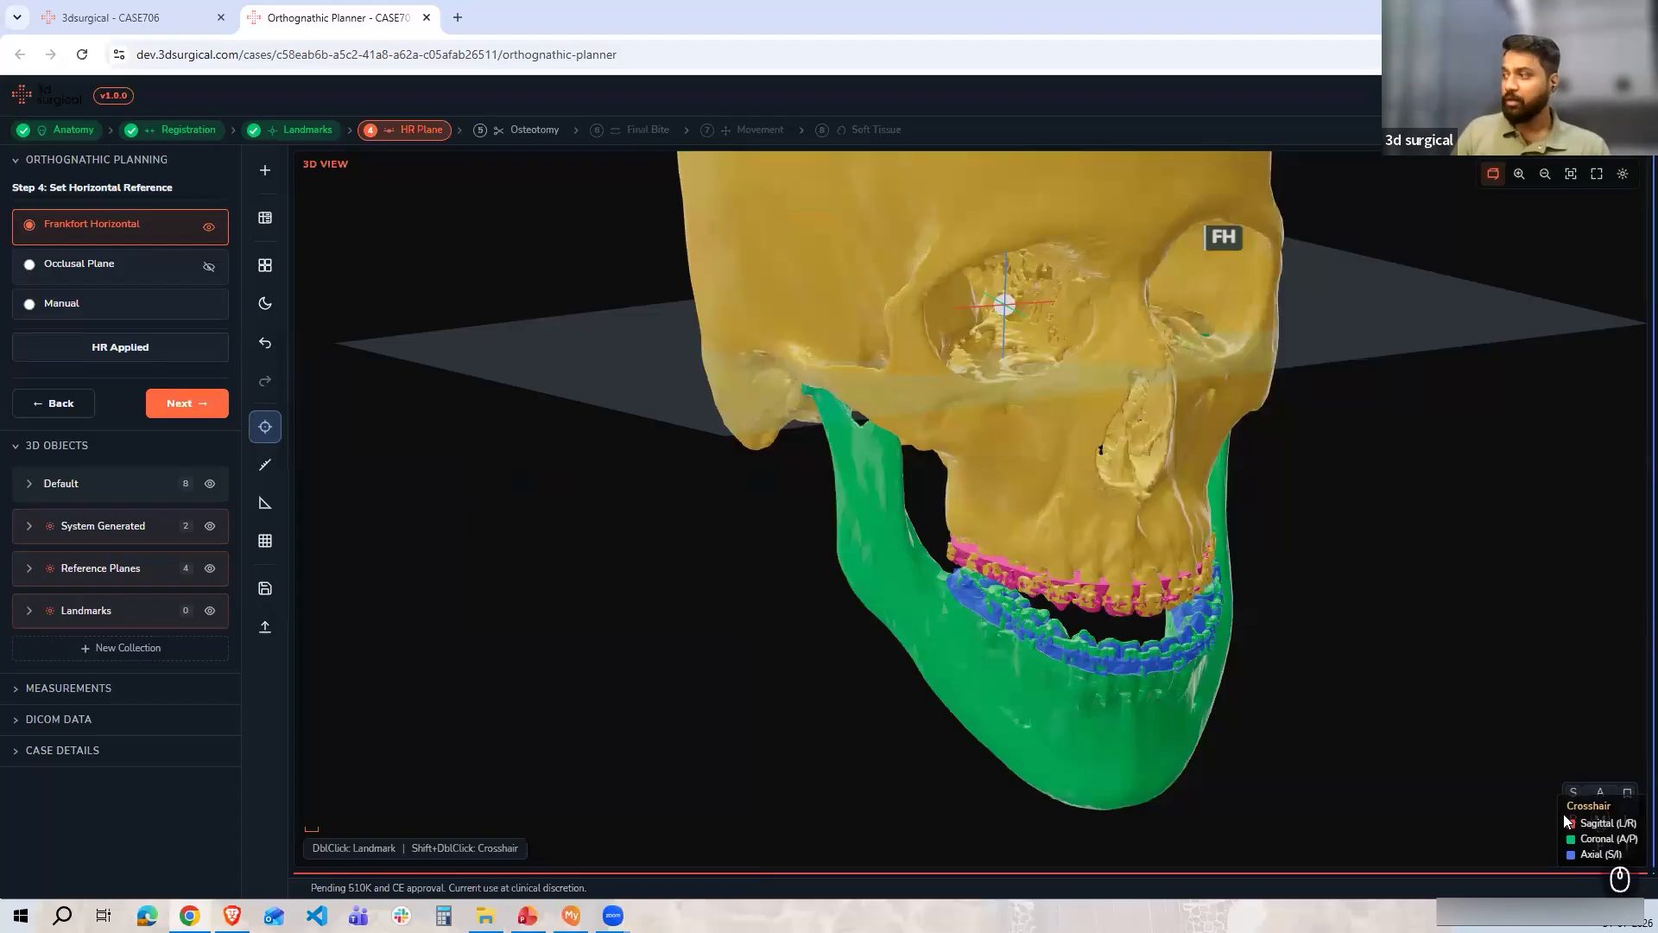
Switch to a front view of the skull and expand the reference planes list among the 3D objects
left_click(1598, 794)
scroll(1058, 628, "up", 5)
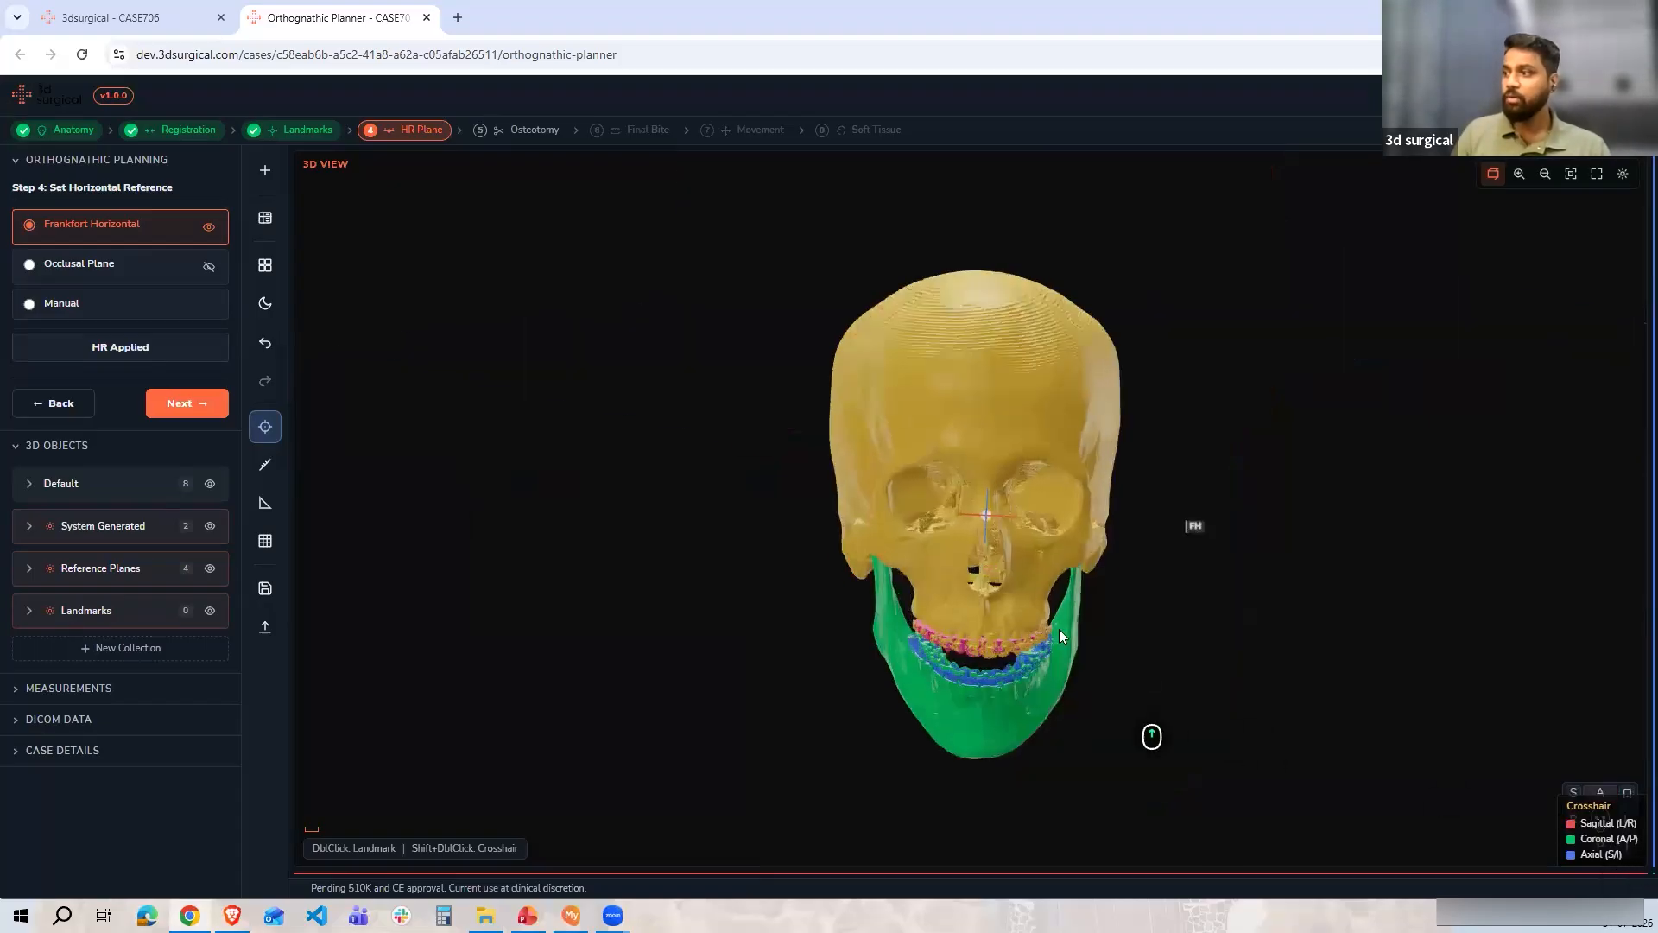
left_click(31, 569)
scroll(173, 738, "down", 2)
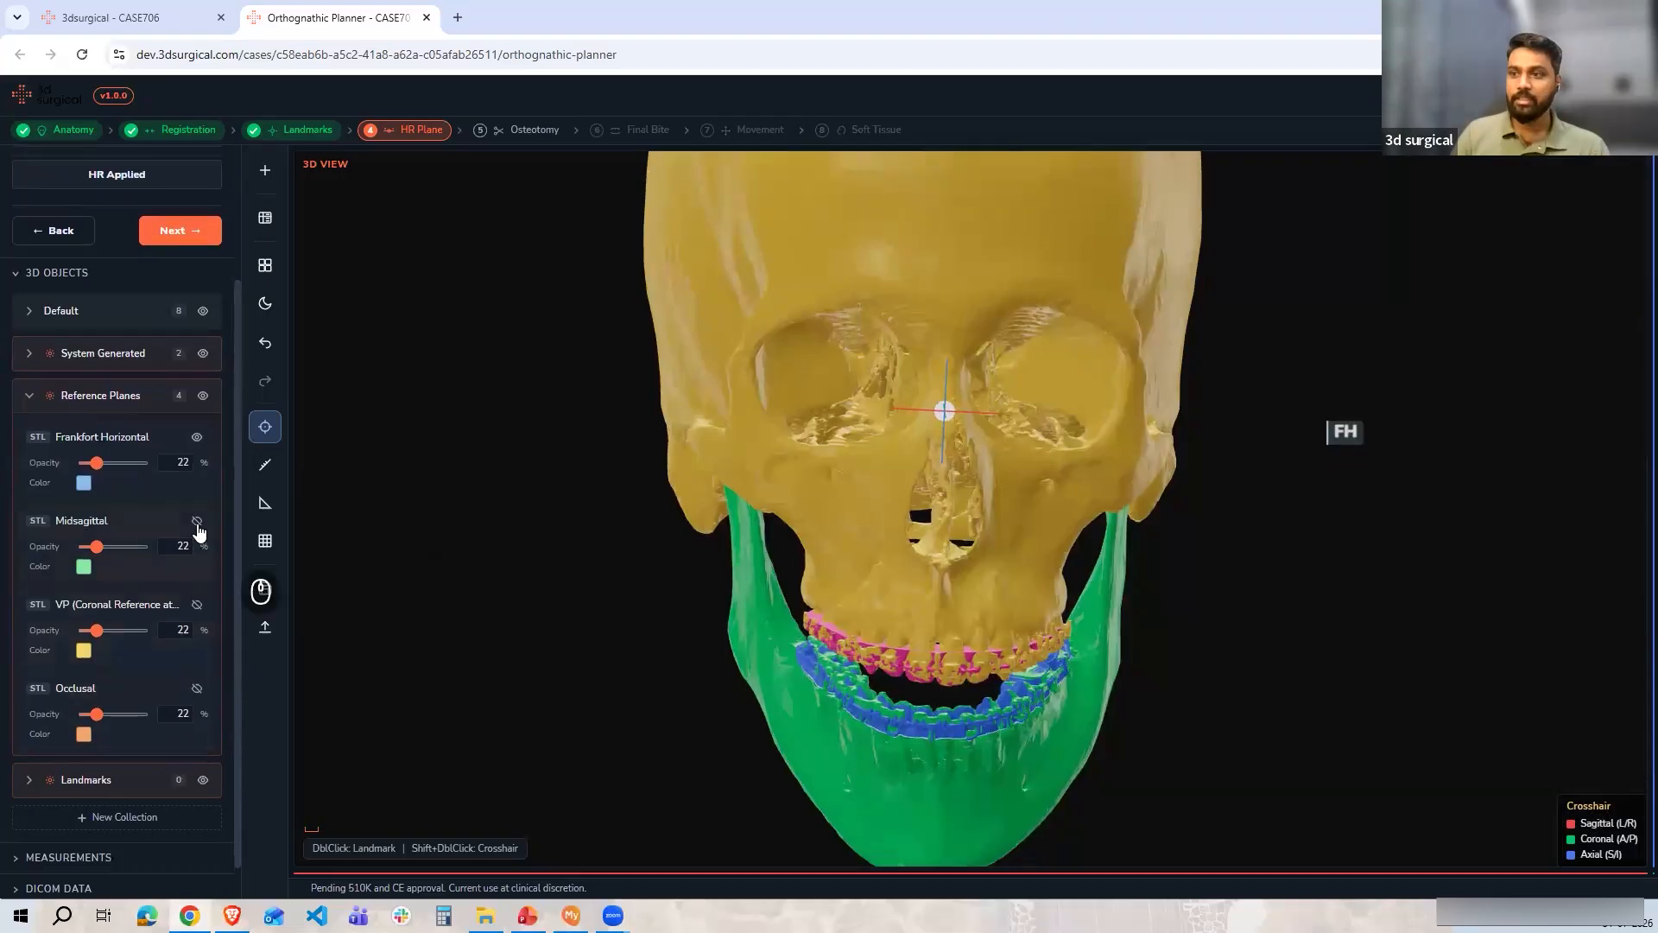
left_click(197, 521)
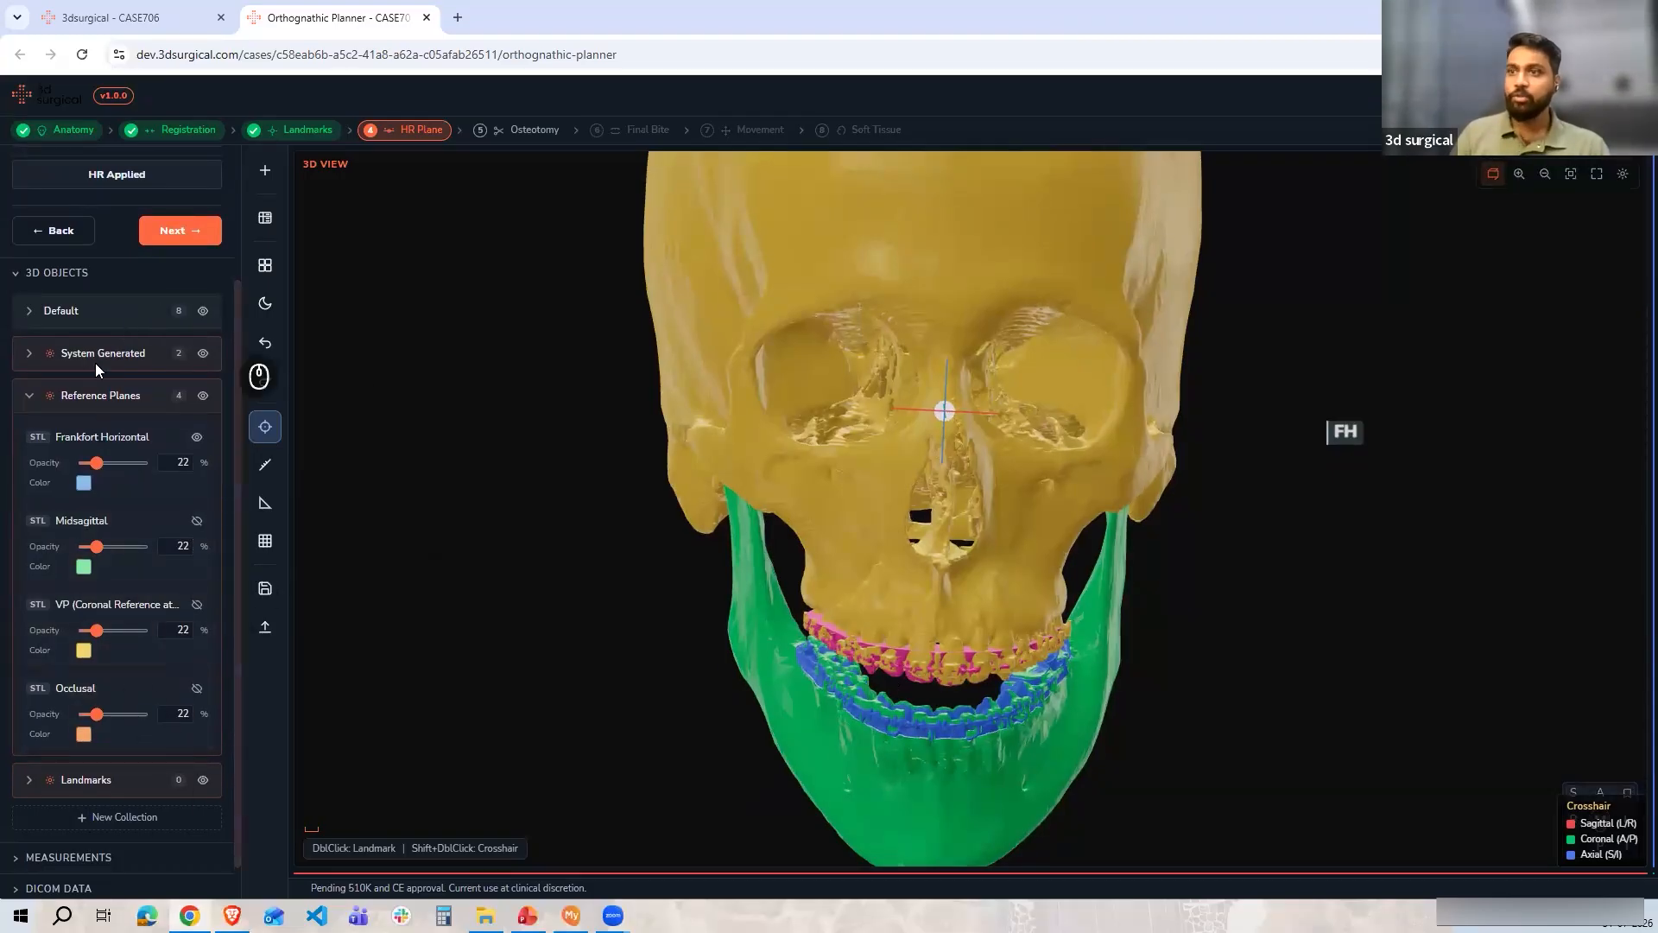
Select the Occlusal Plane as the horizontal reference, inspect it from the side, and confirm it
scroll(185, 414, "up", 2)
left_click(84, 270)
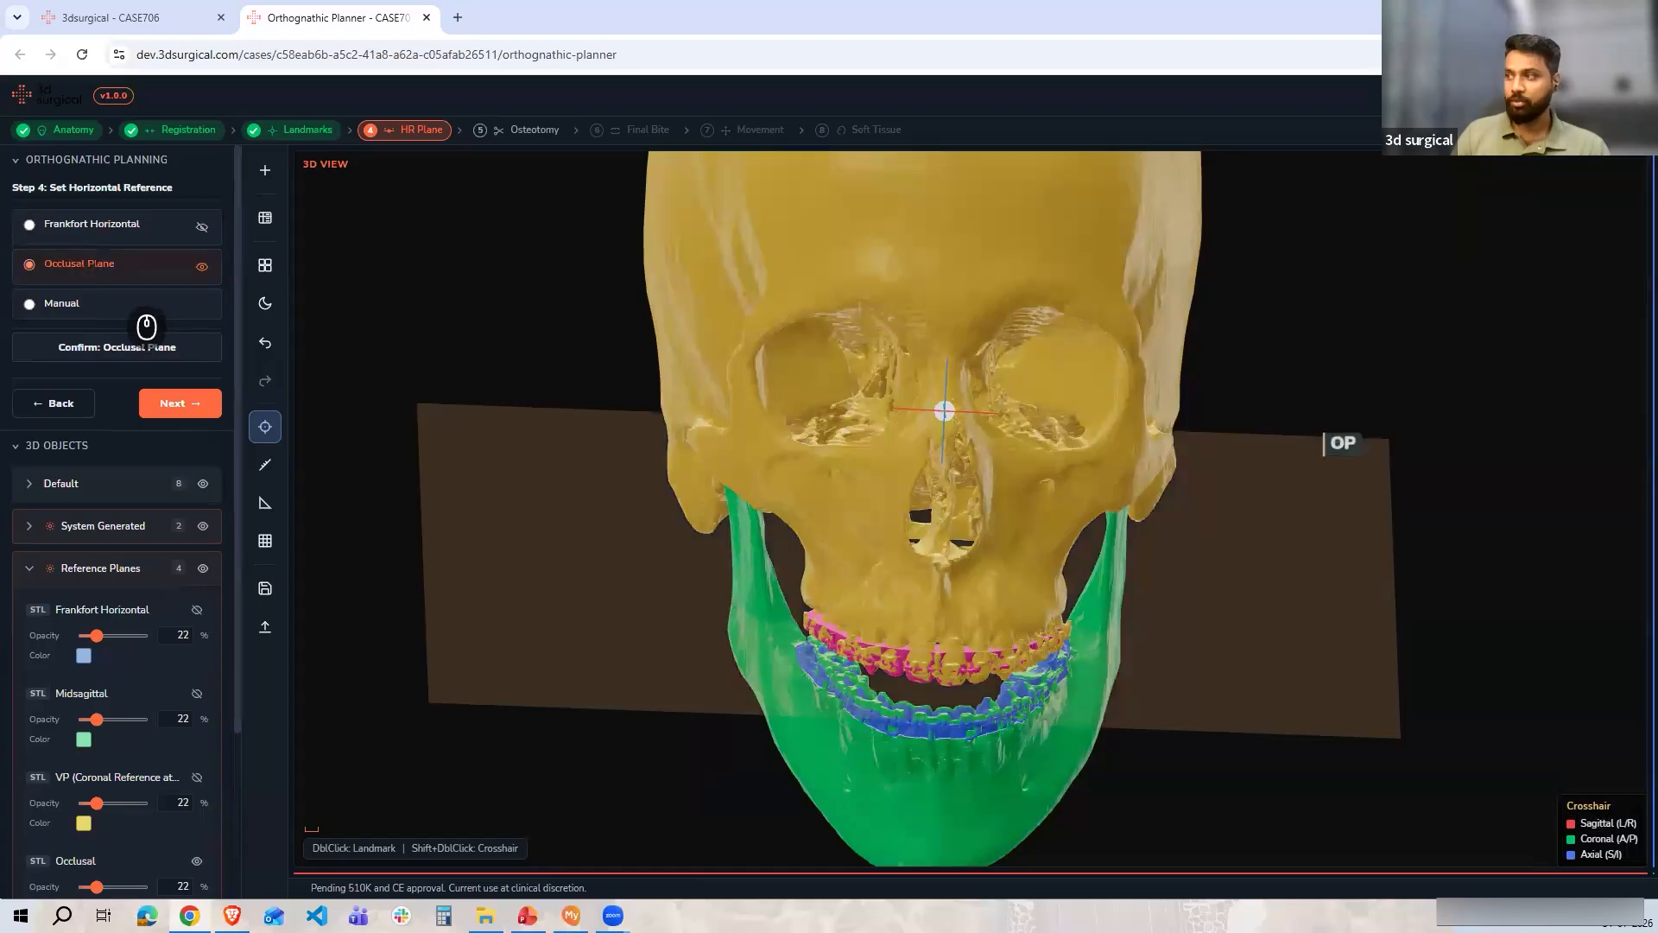
left_click_drag(1214, 731, 1606, 803)
left_click(1573, 821)
scroll(1096, 682, "up", 5)
left_click_drag(1097, 683, 955, 617)
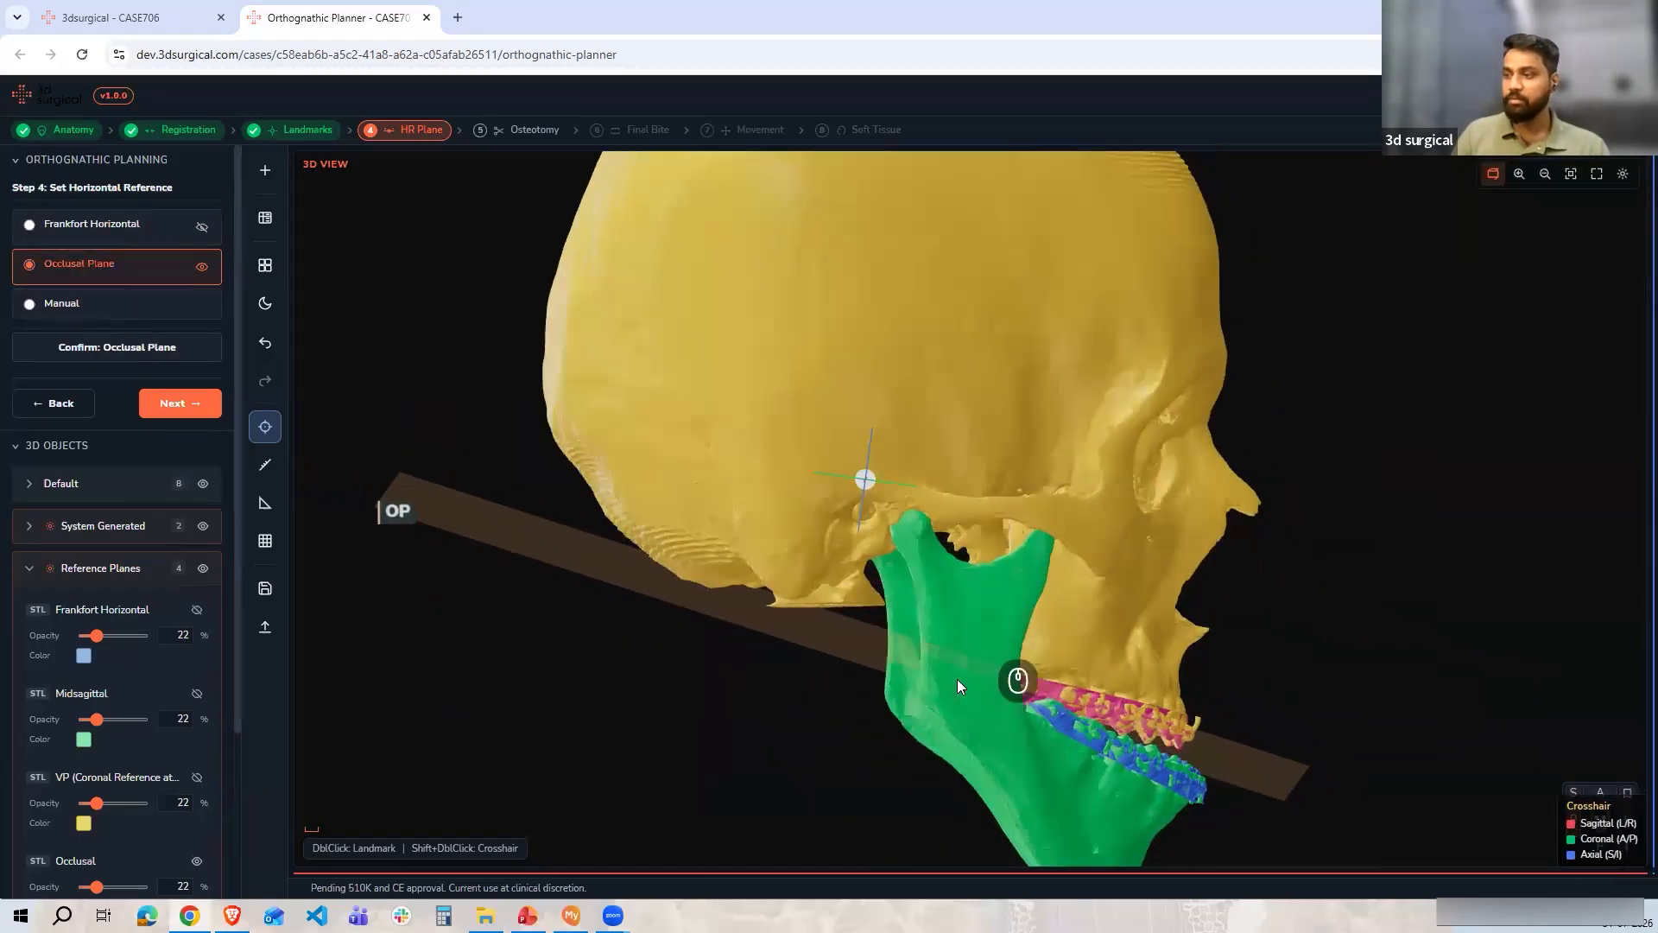
left_click(100, 361)
Switch the horizontal reference back to Frankfort Horizontal and confirm it
mouse_move(1576, 824)
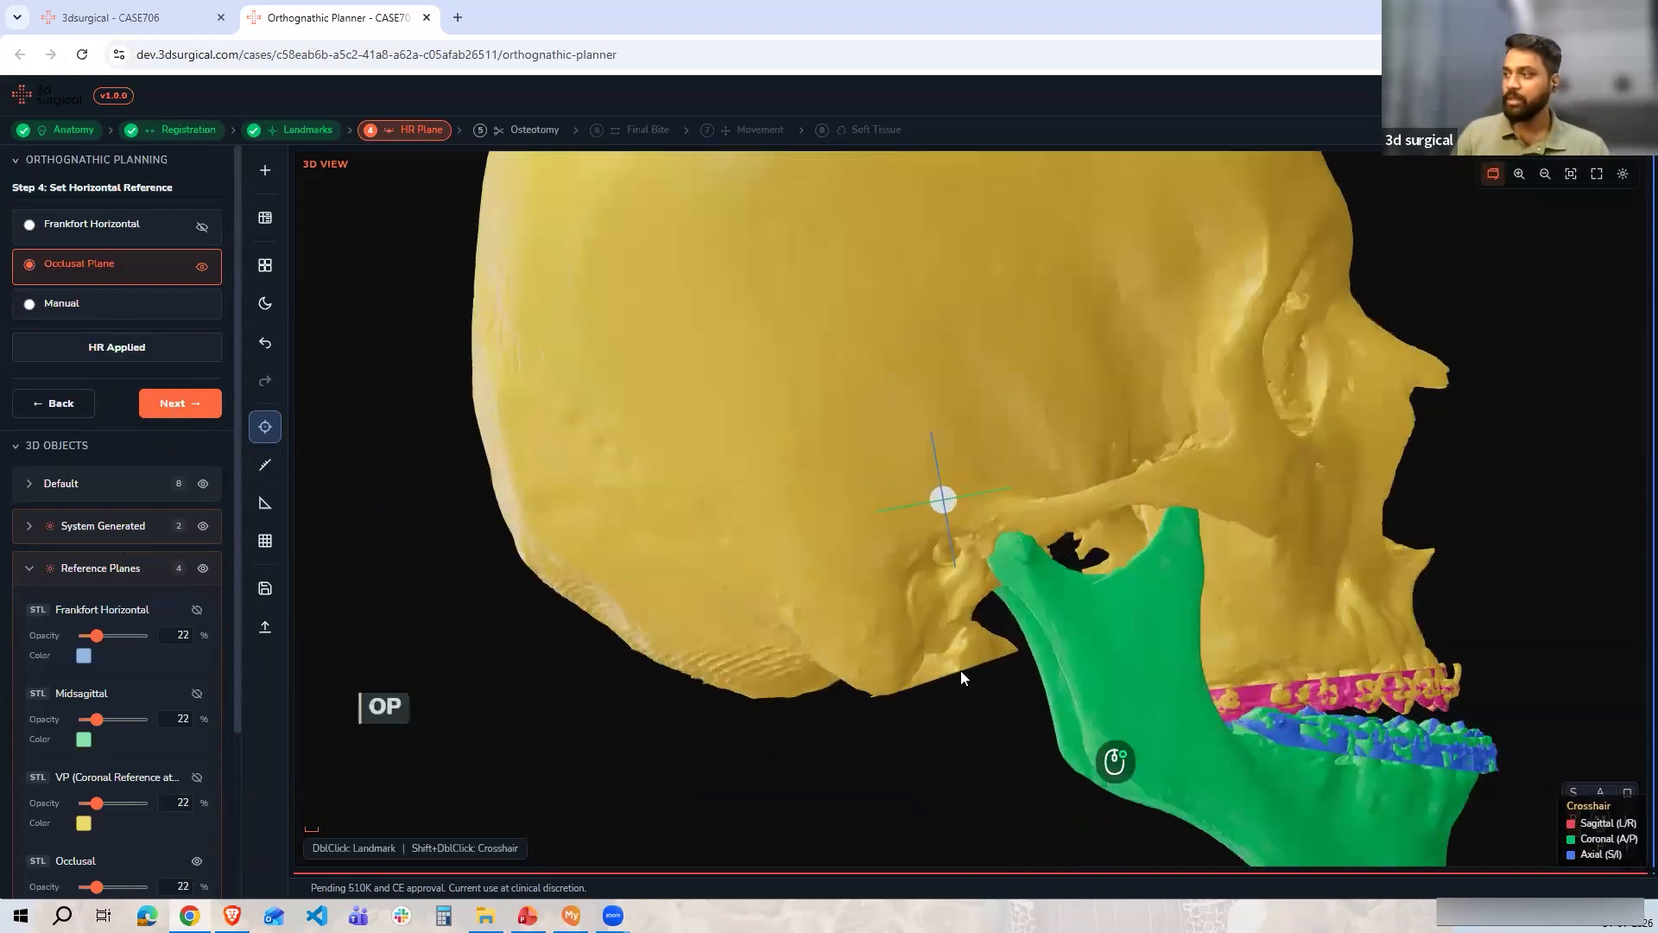
left_click(1600, 792)
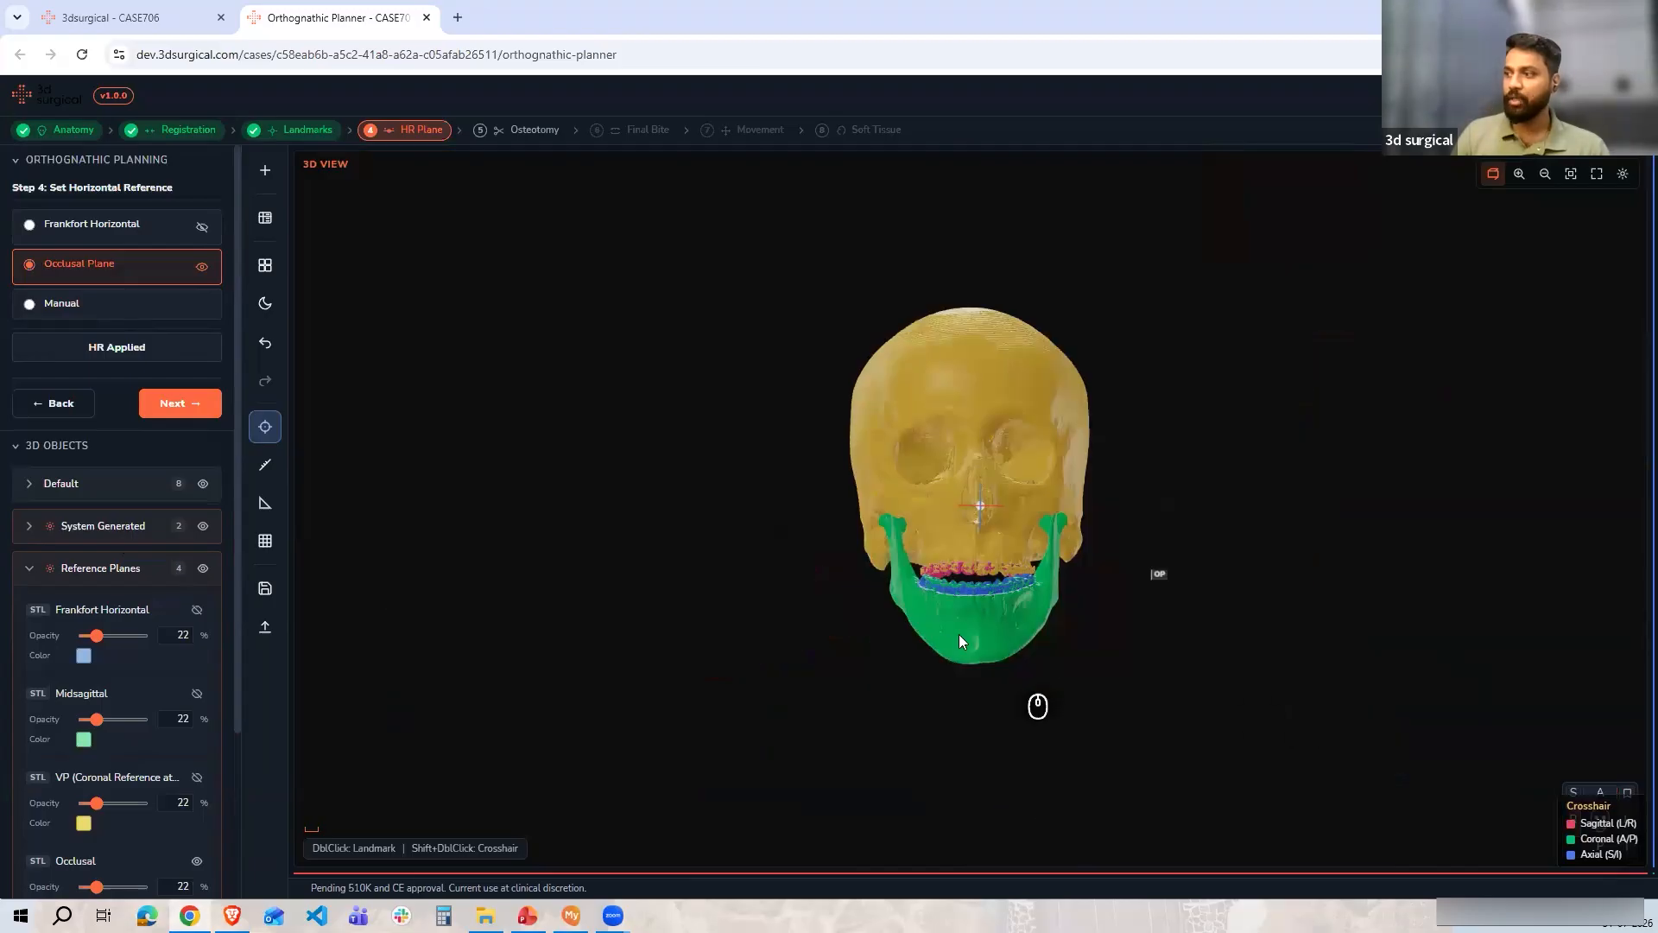
left_click(134, 227)
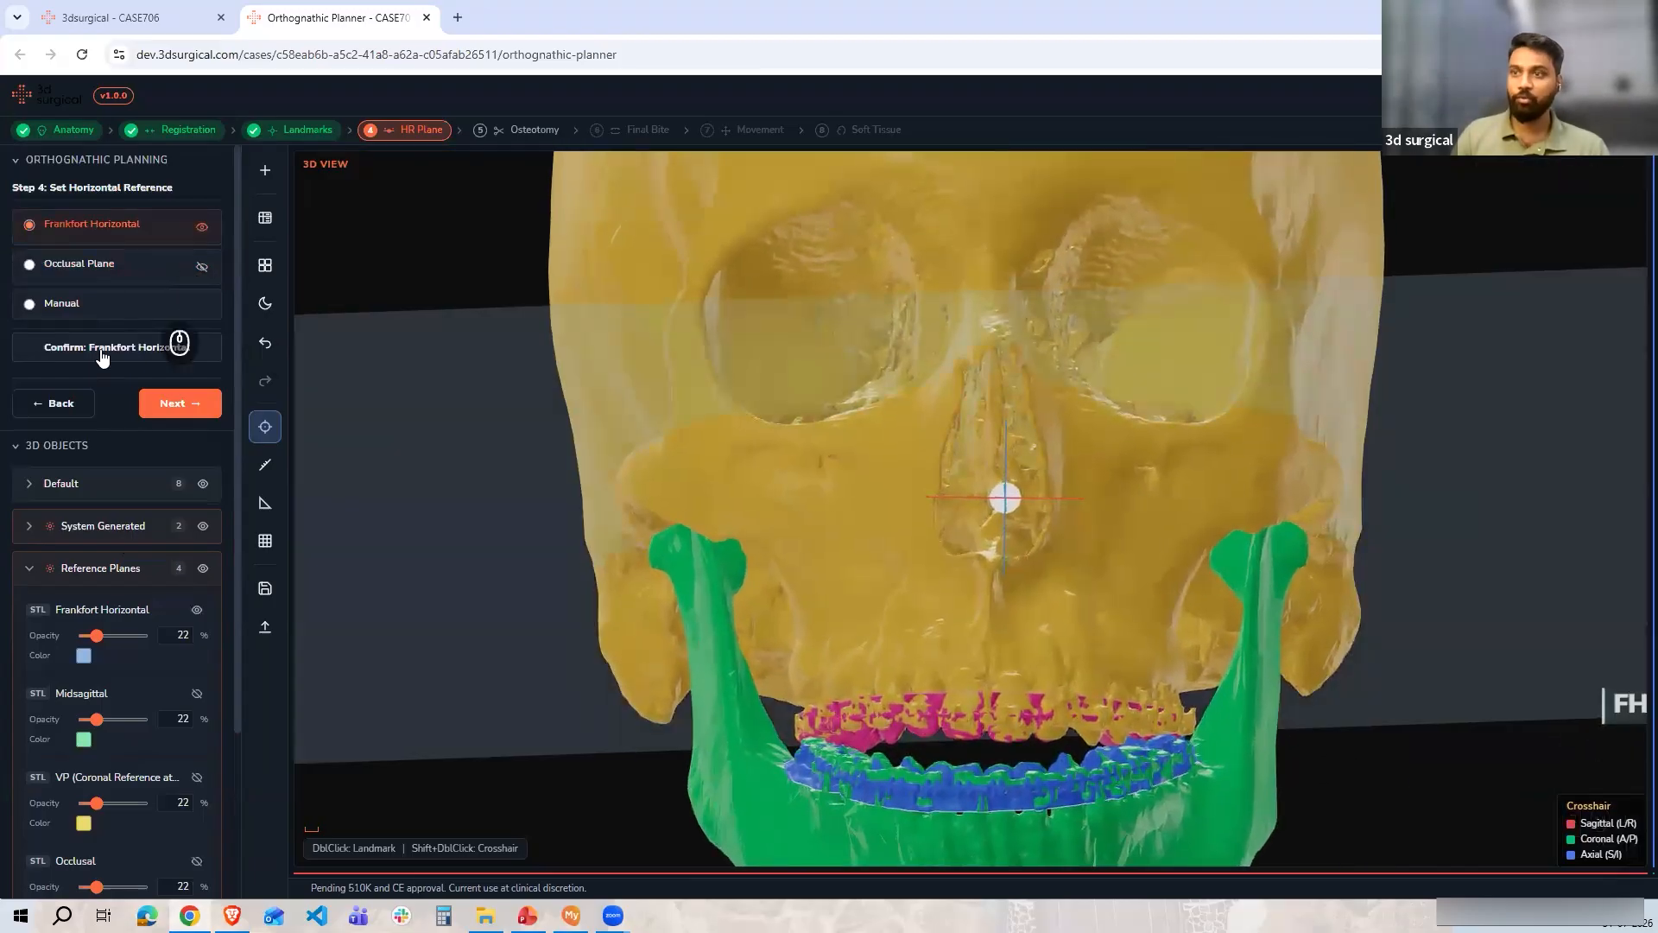
left_click(102, 356)
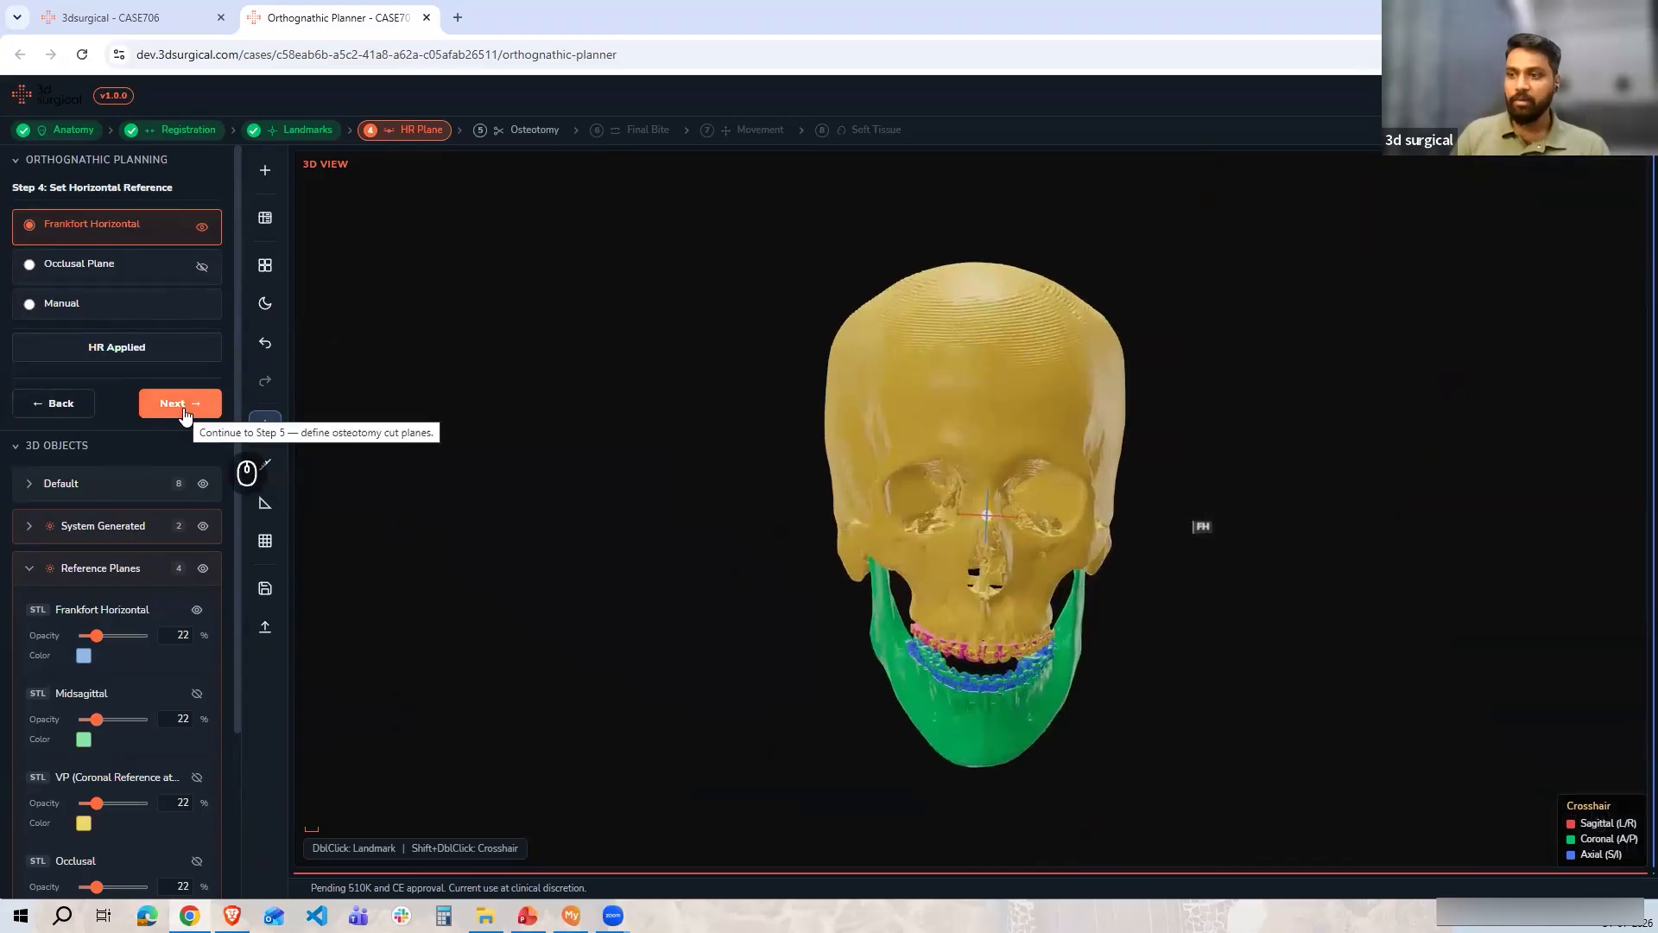
Advance to the Define Osteotomy Cuts step, then open and scroll through the cephalometric analysis table
left_click(181, 405)
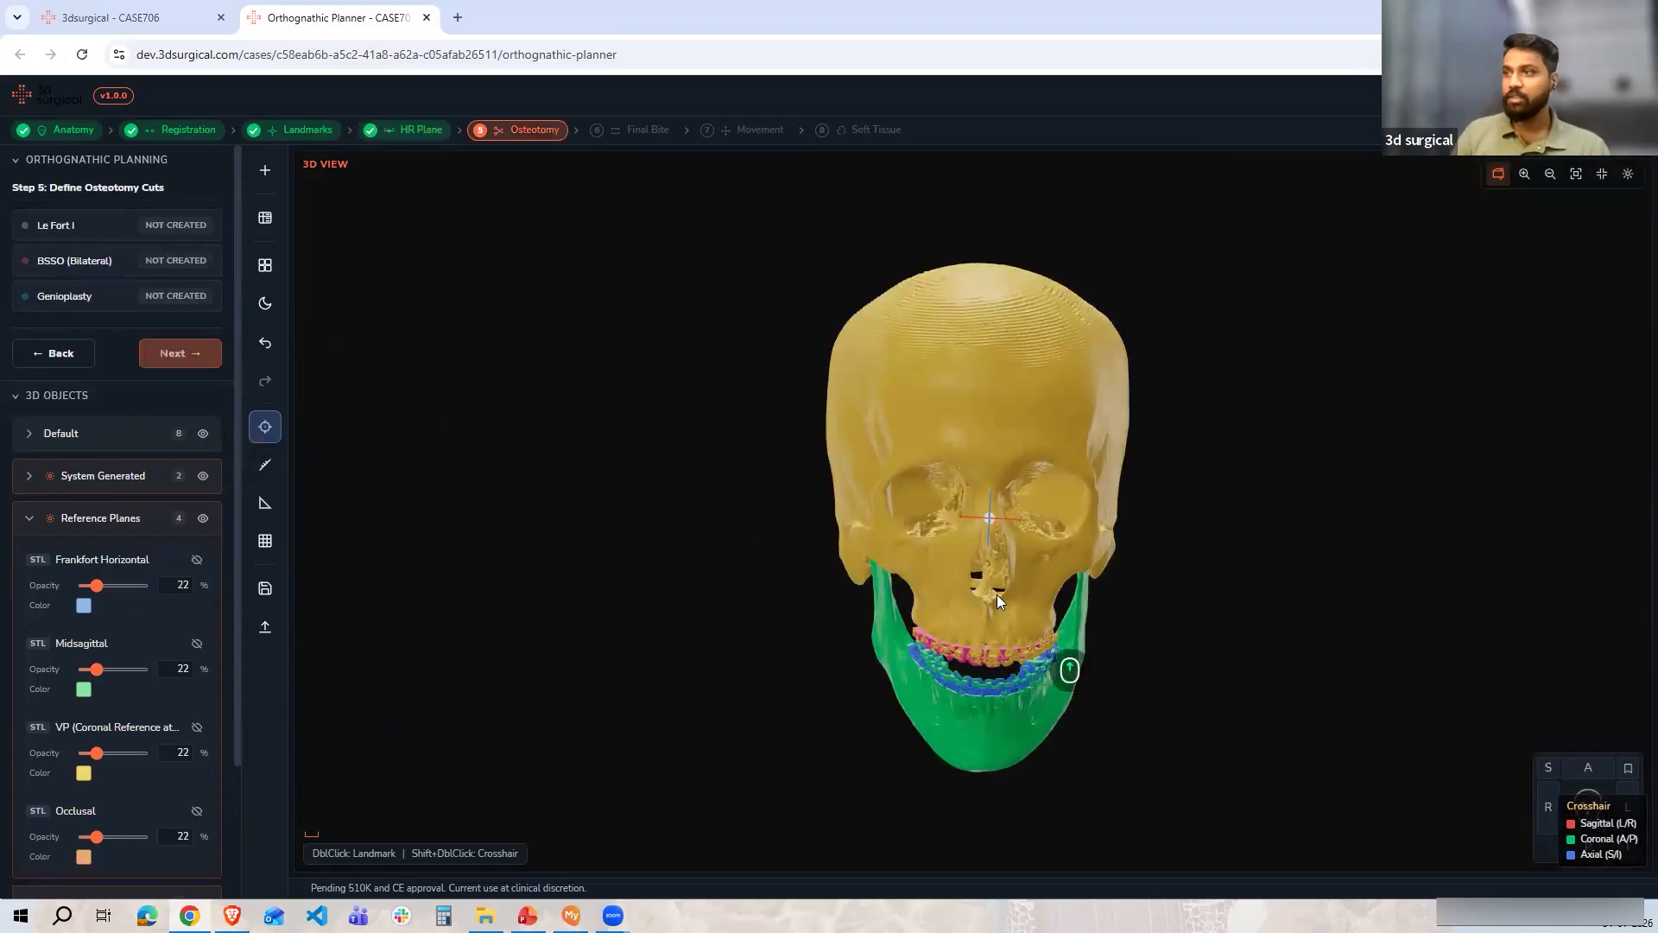
scroll(996, 594, "up", 5)
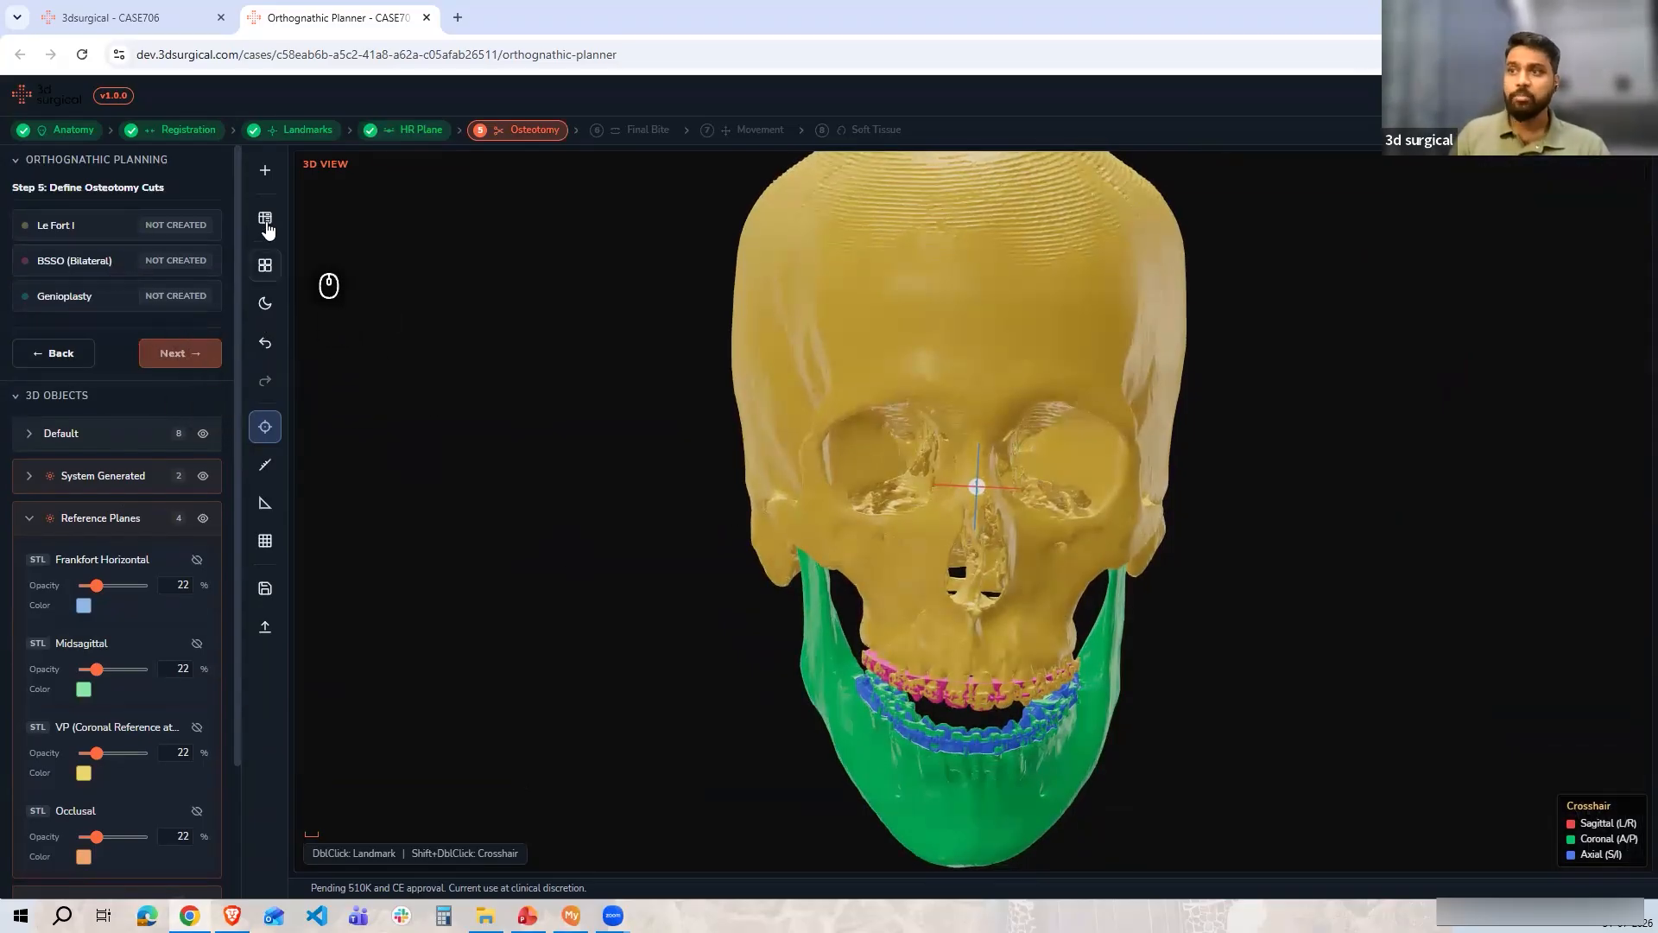
left_click(265, 217)
scroll(622, 585, "down", 3)
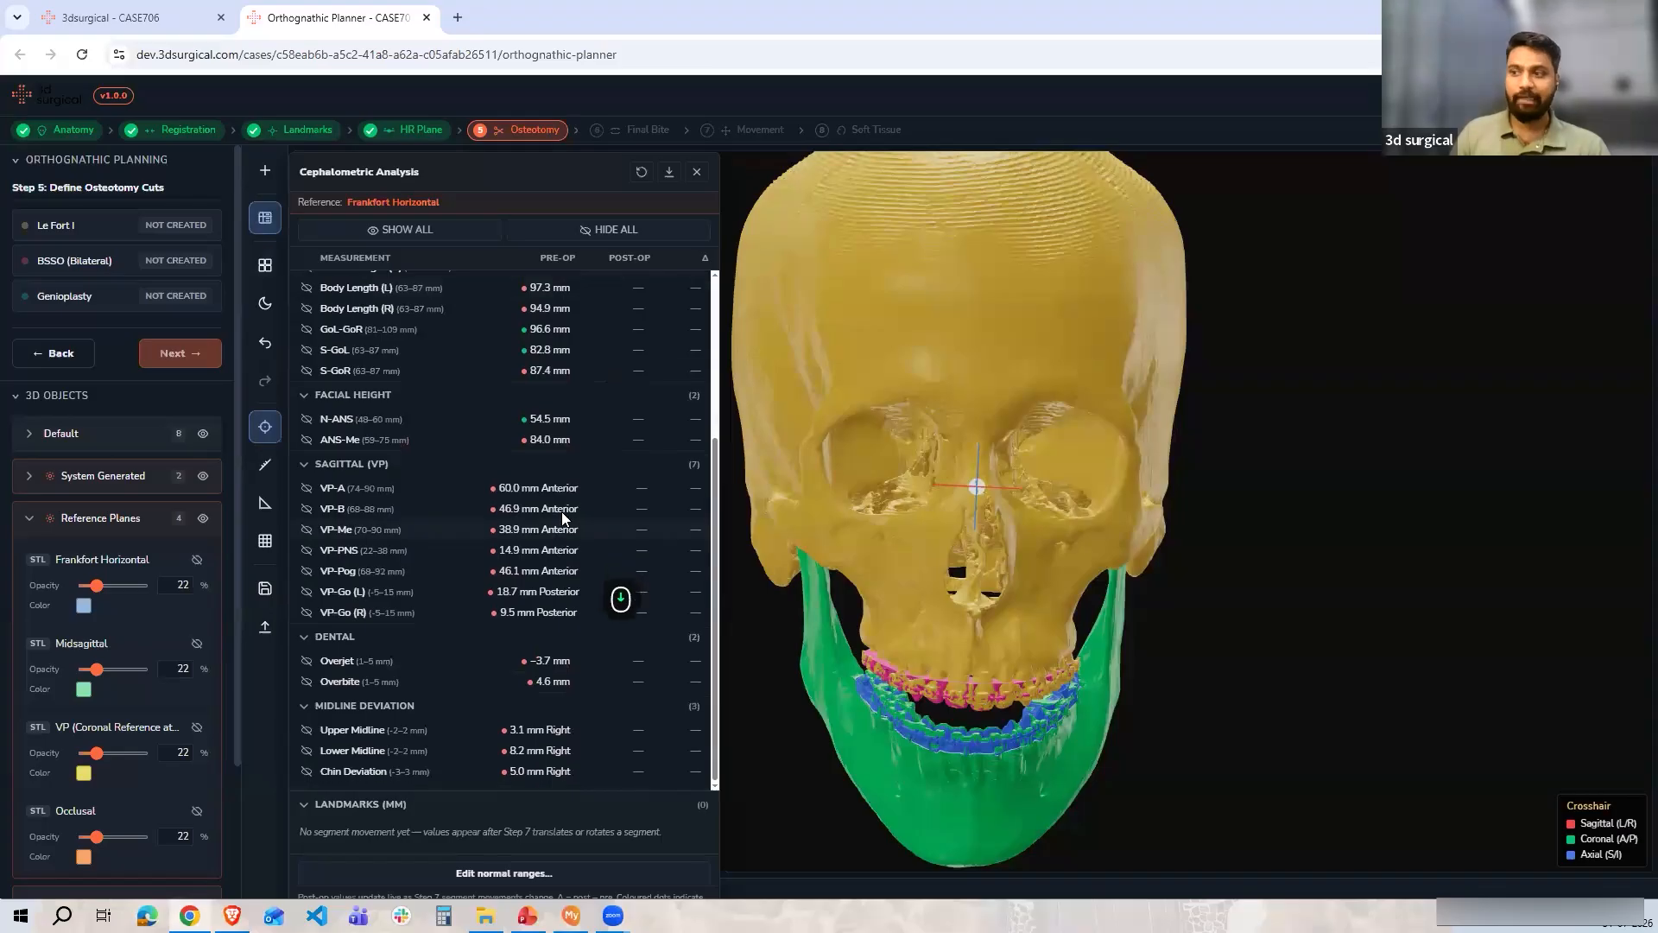
left_click(697, 172)
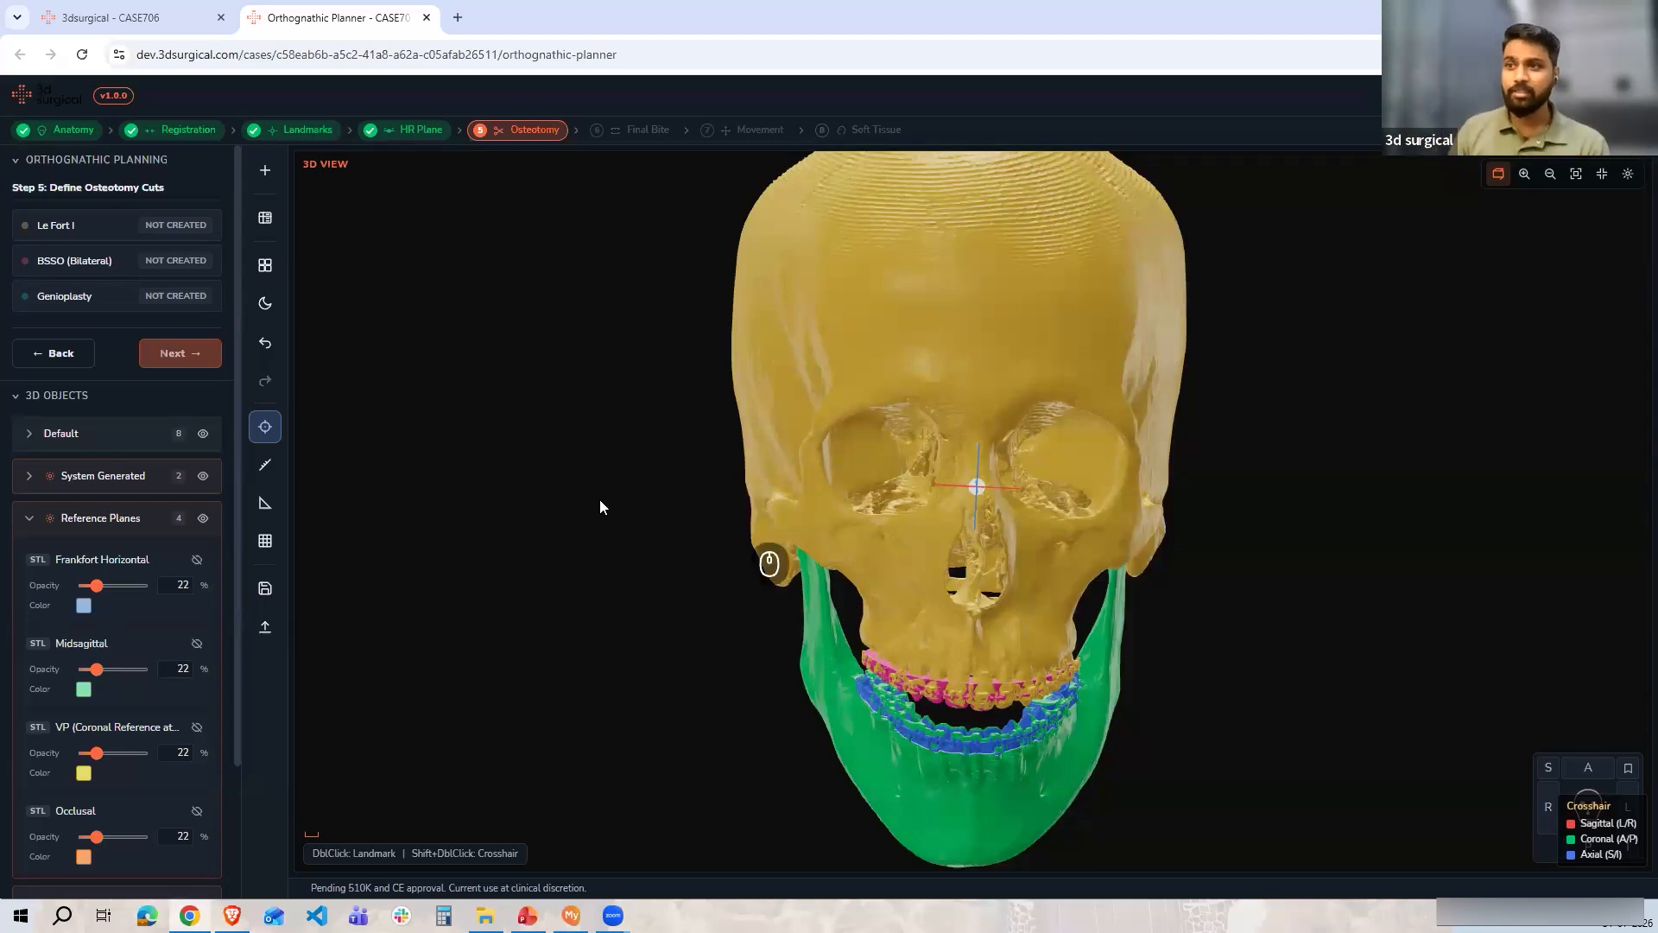
Start a Le Fort I osteotomy and auto-create its cut planes
left_click(81, 223)
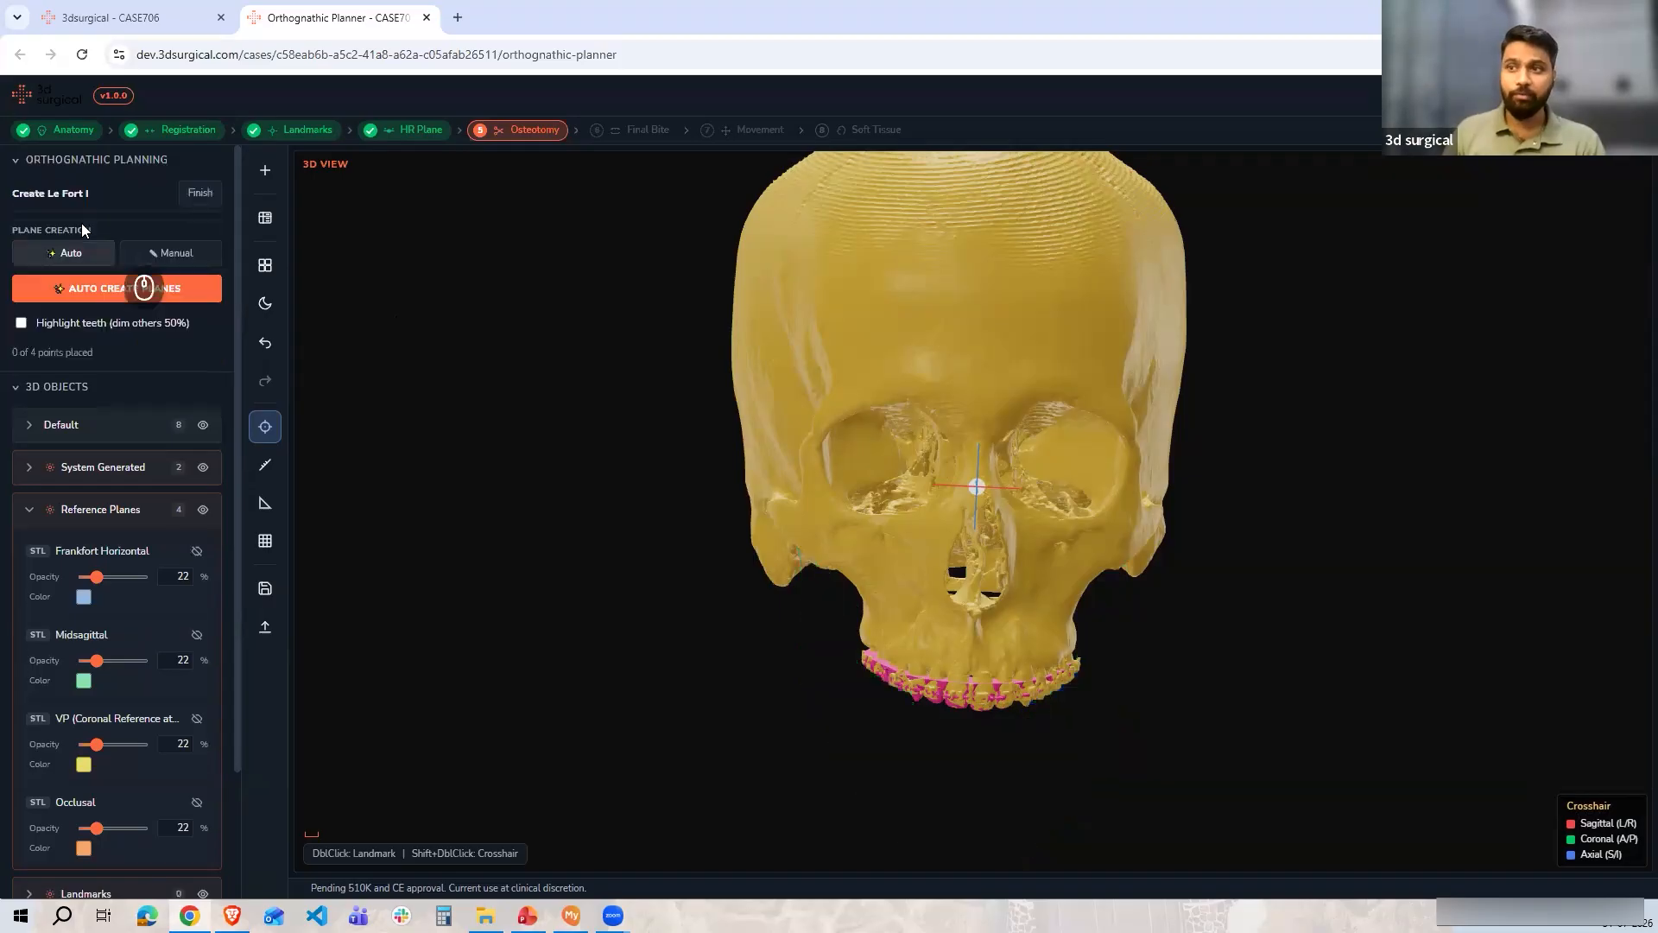
scroll(968, 506, "up", 3)
left_click_drag(967, 506, 943, 432)
scroll(914, 593, "up", 3)
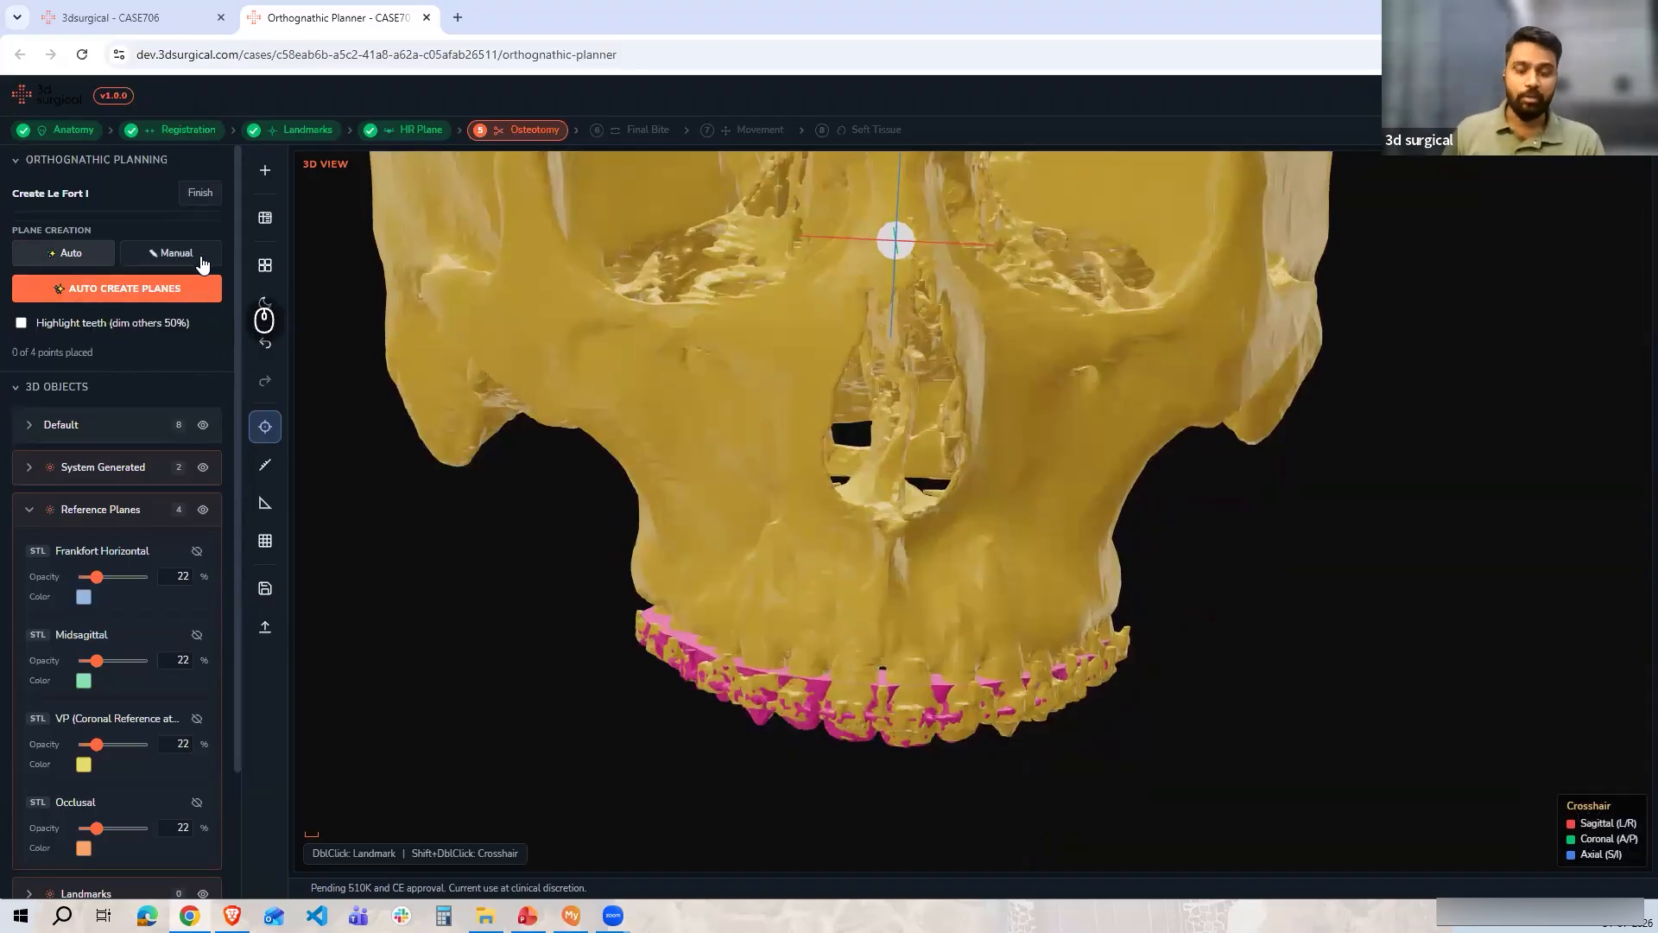
left_click(88, 290)
left_click_drag(657, 523, 791, 523)
left_click_drag(1252, 526, 985, 546)
Move the Le Fort I cut plane upward with the translate gizmo
scroll(1139, 698, "down", 2)
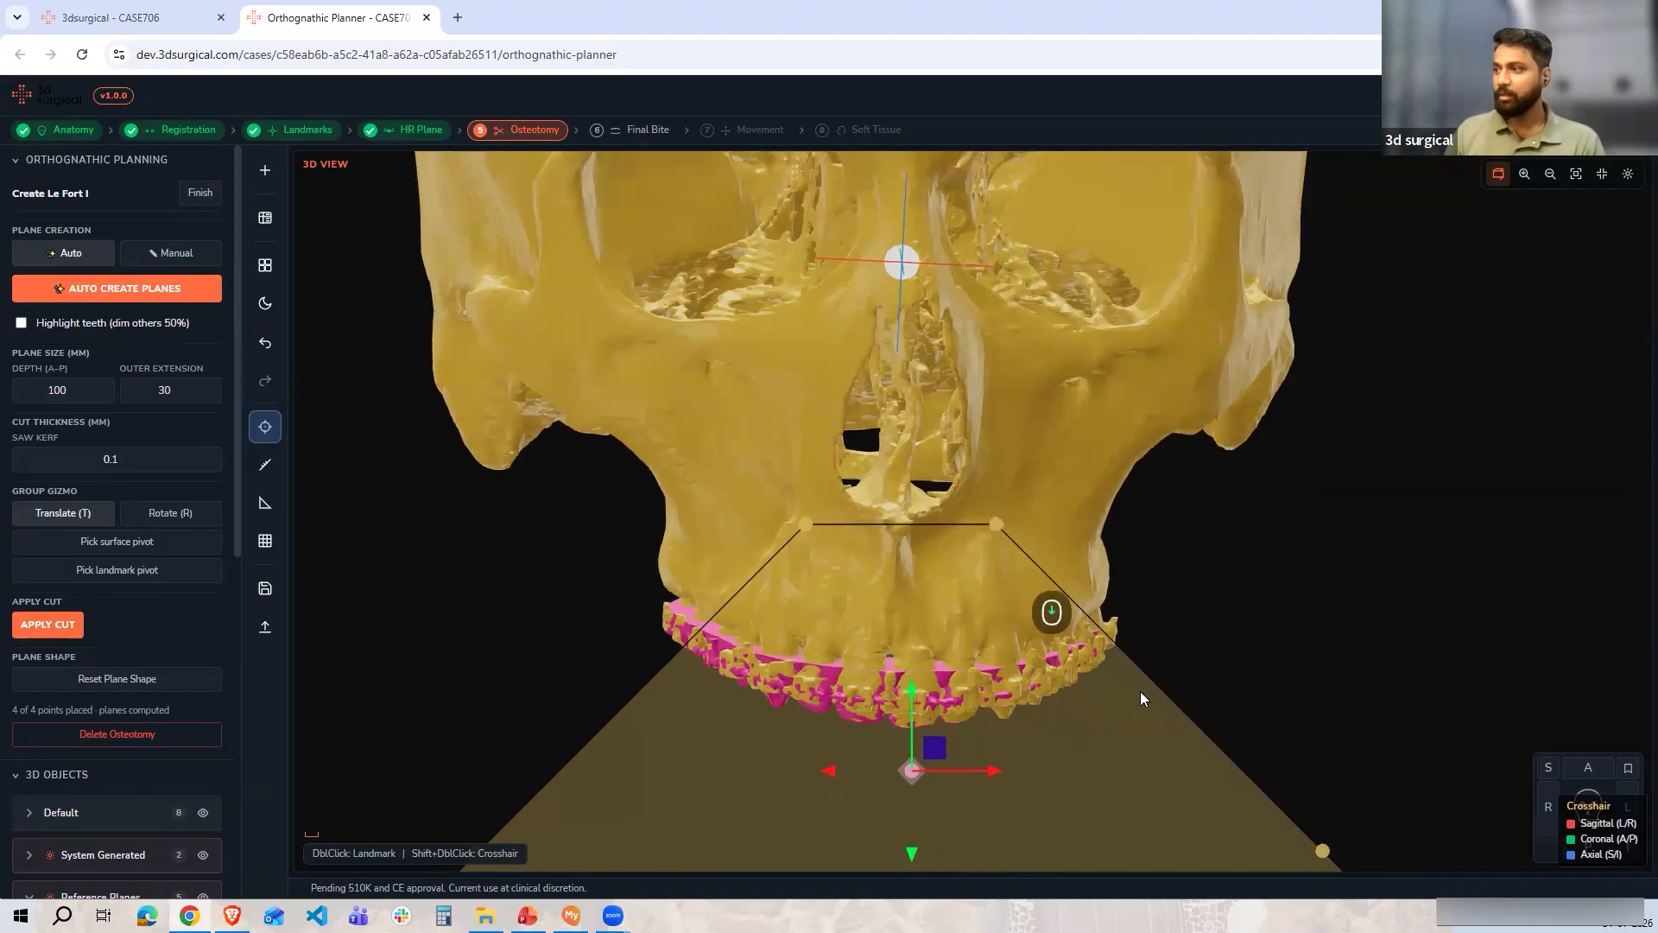
scroll(1140, 697, "down", 3)
left_click_drag(1086, 582, 1044, 529)
left_click_drag(610, 761, 744, 541)
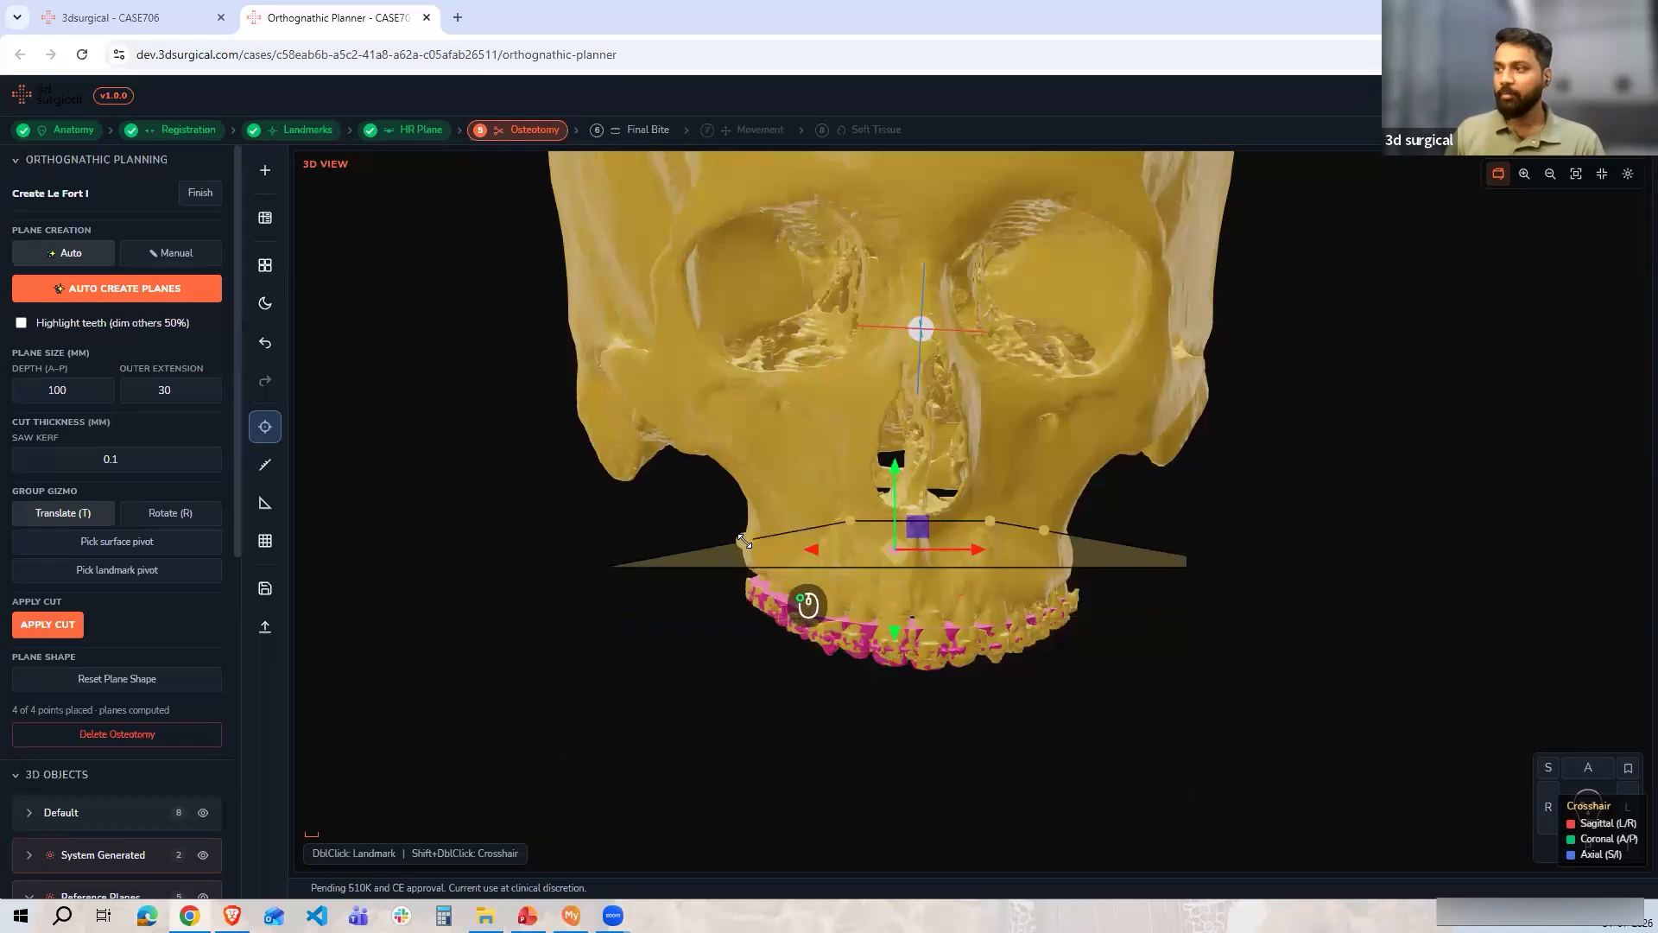
scroll(919, 620, "up", 4)
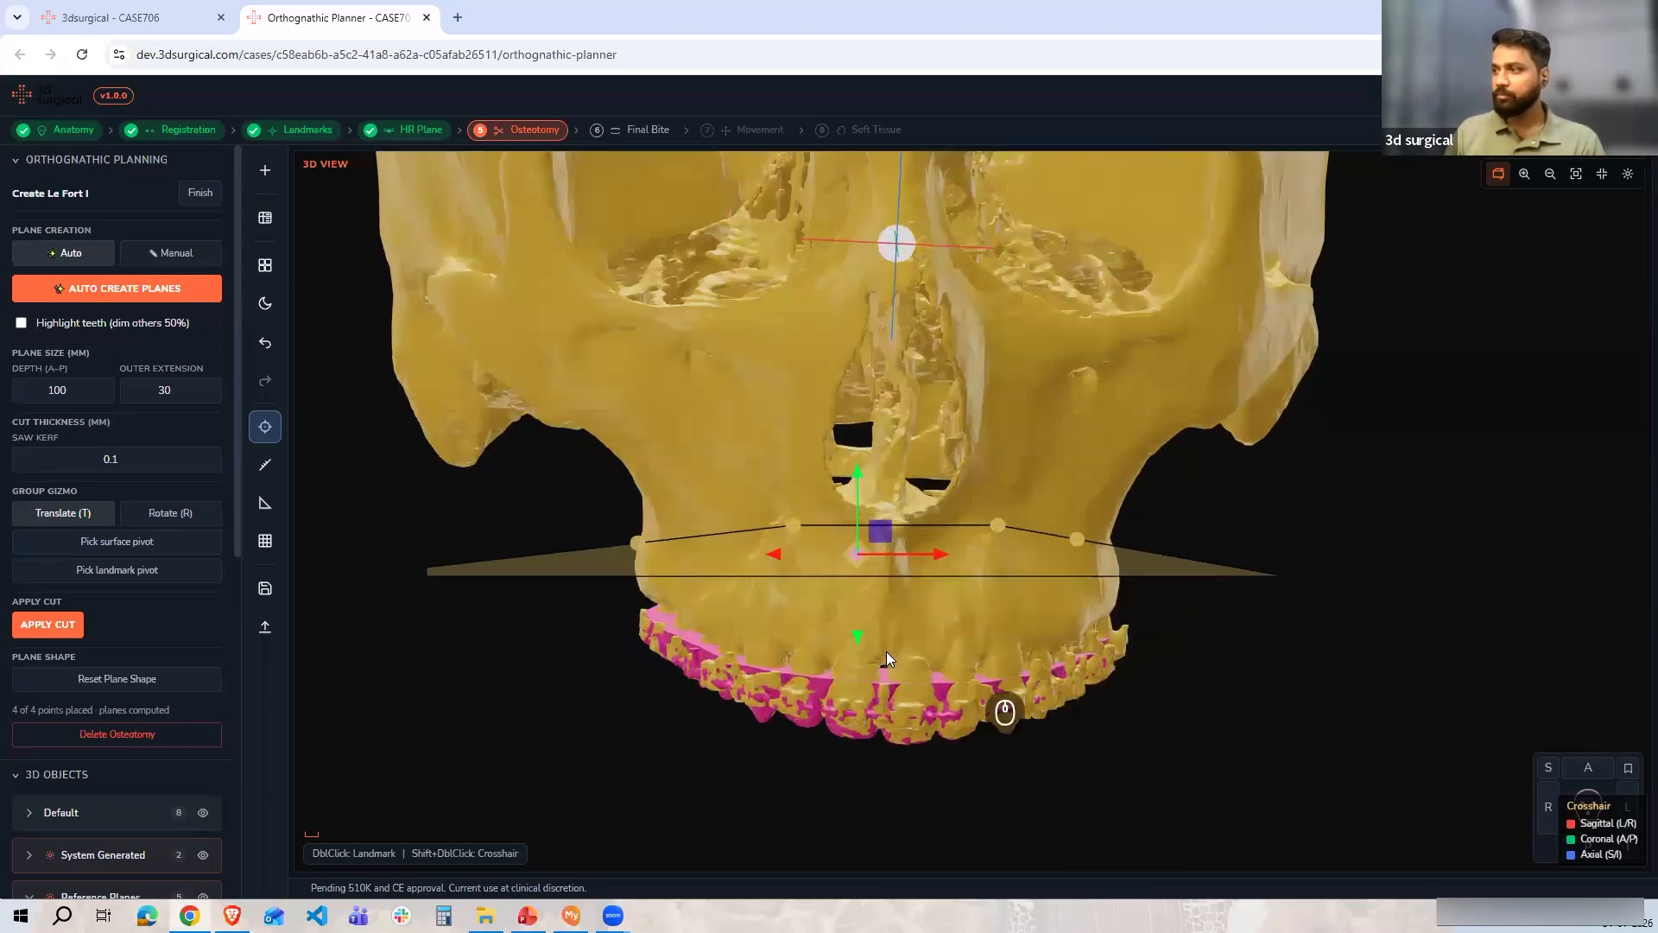
scroll(779, 651, "up", 3)
left_click_drag(793, 473, 794, 424)
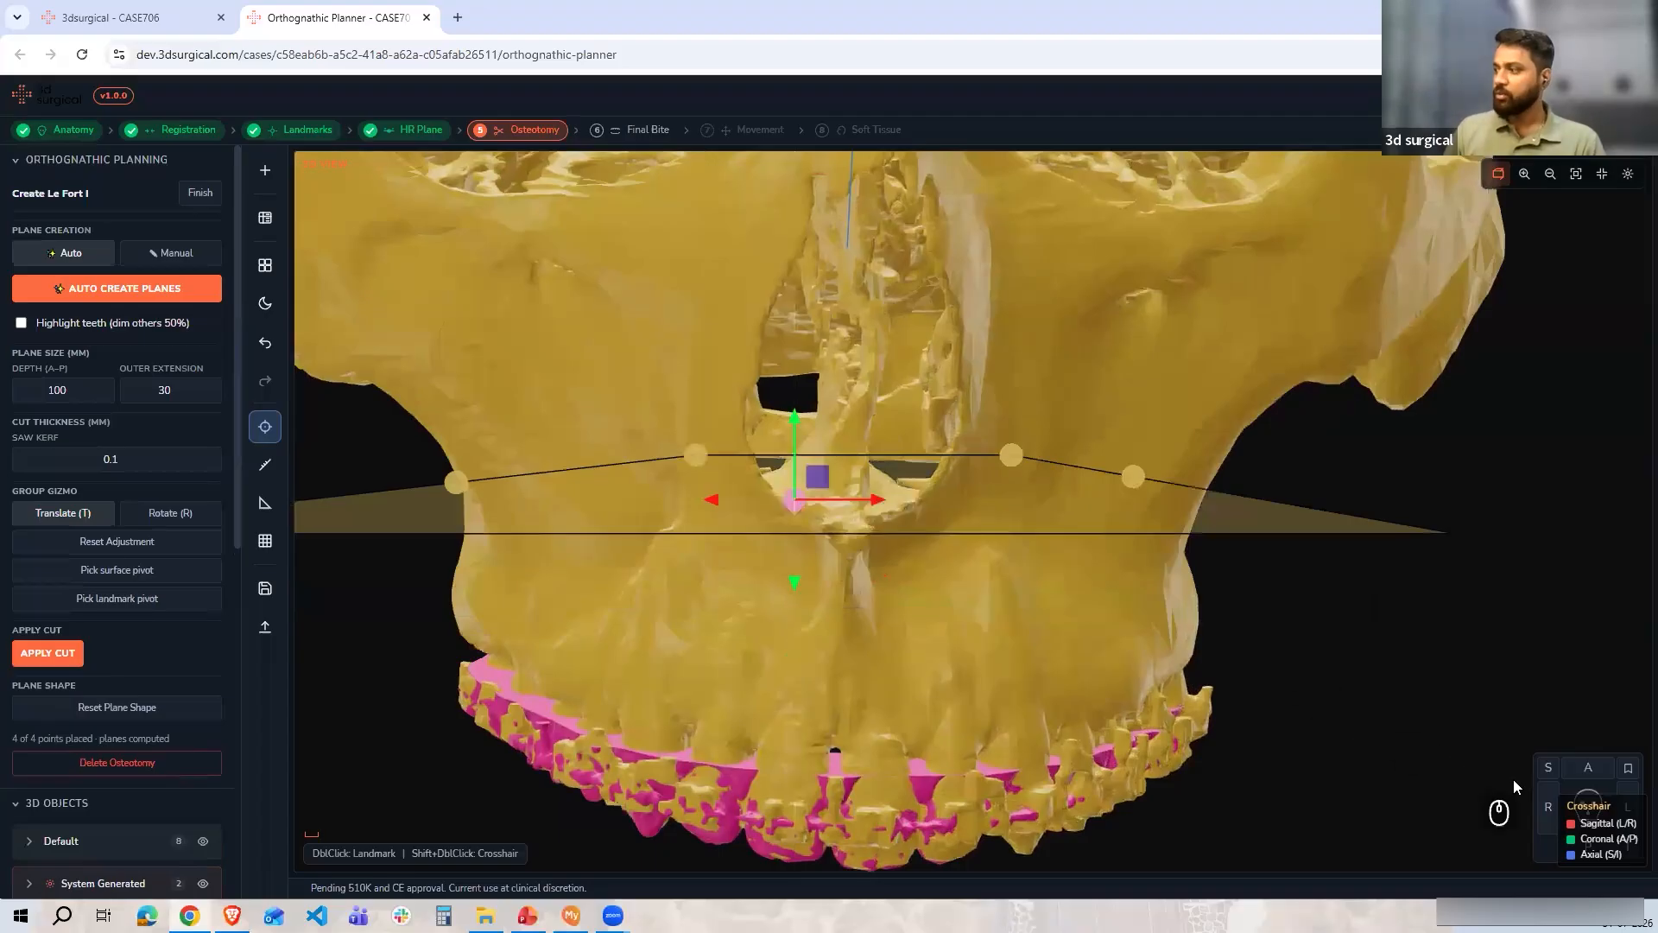
In a lateral view, shift the Le Fort I cut plane backward along its horizontal axis
left_click(1545, 806)
scroll(759, 509, "up", 5)
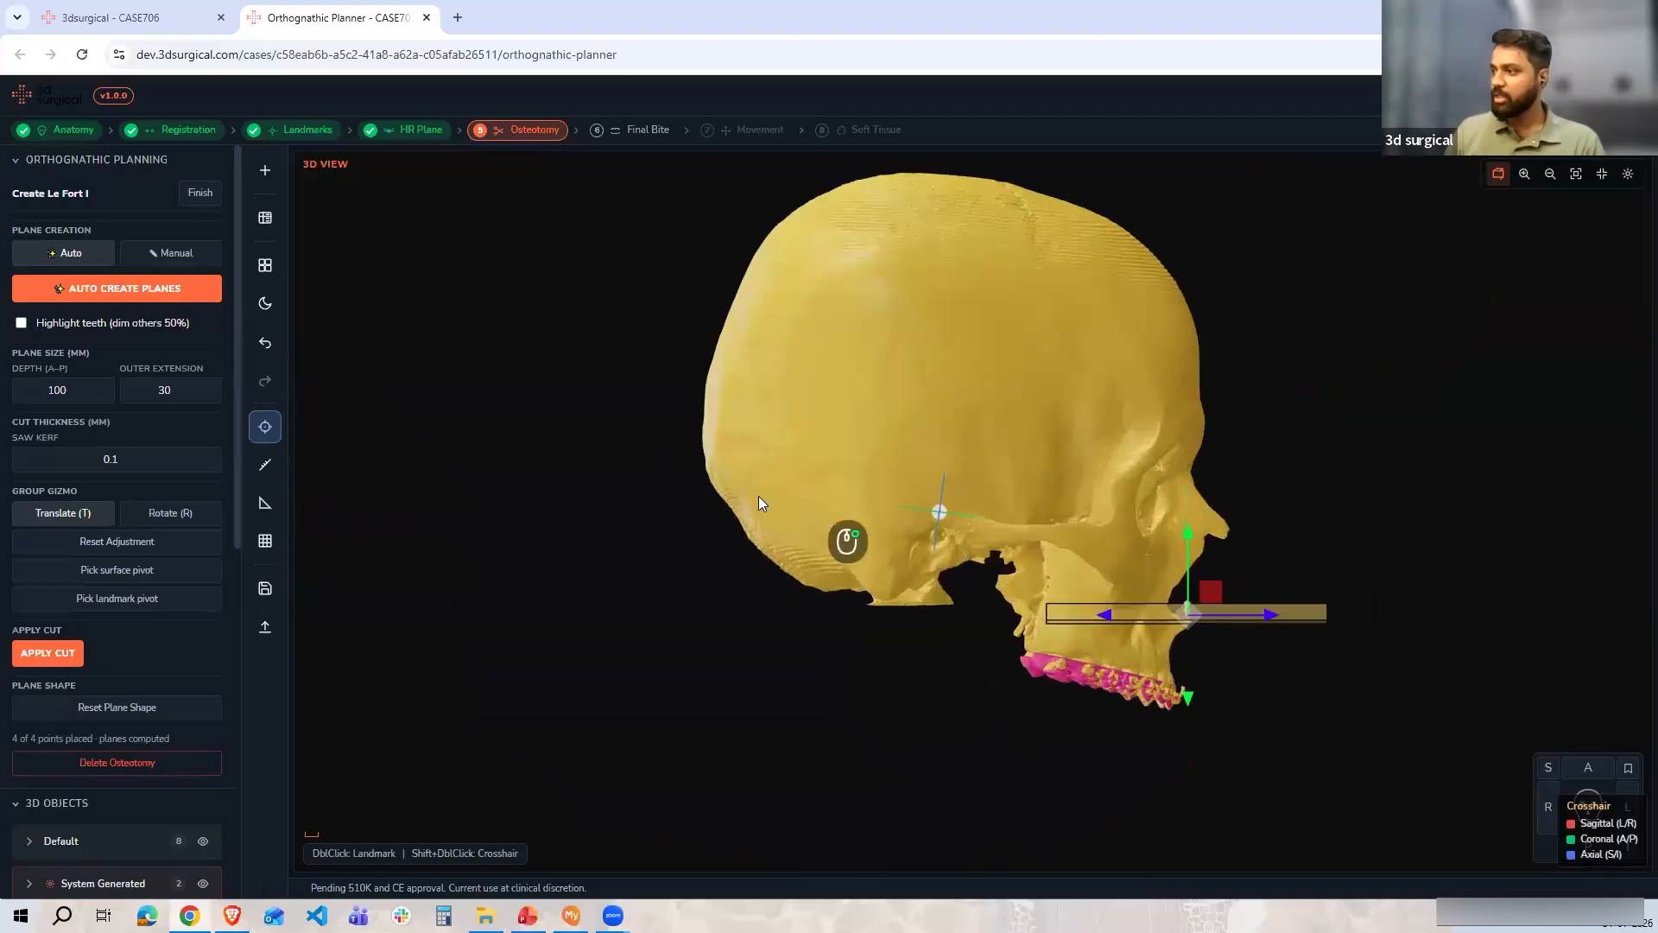
scroll(760, 537, "up", 5)
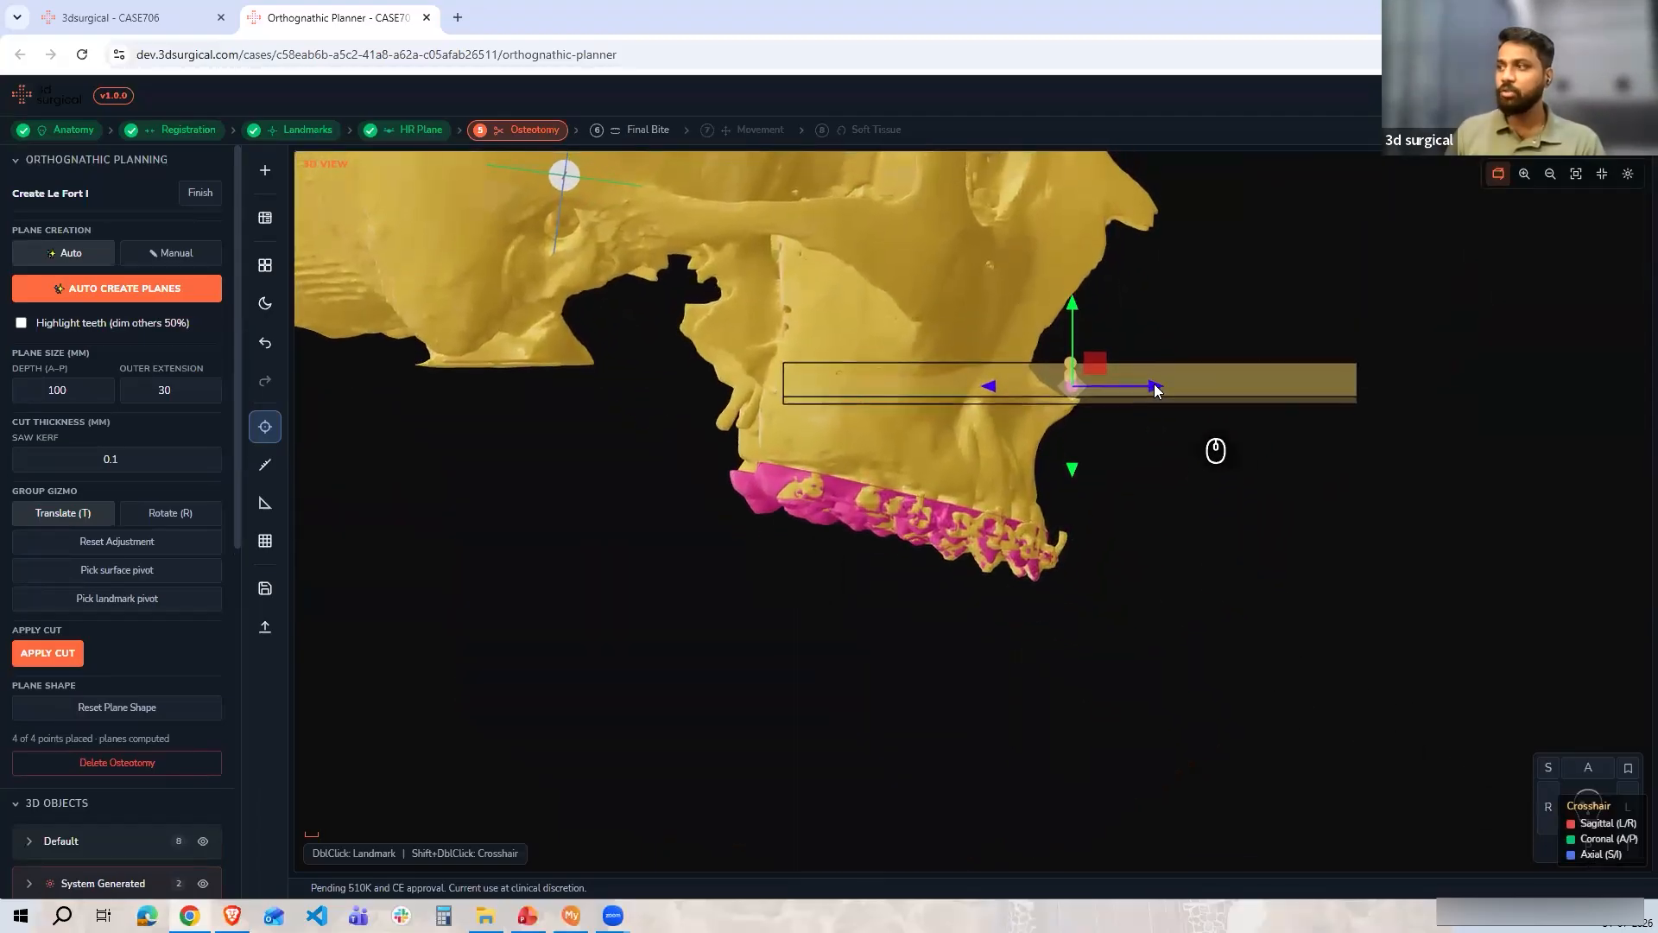
left_click_drag(1154, 386, 1003, 388)
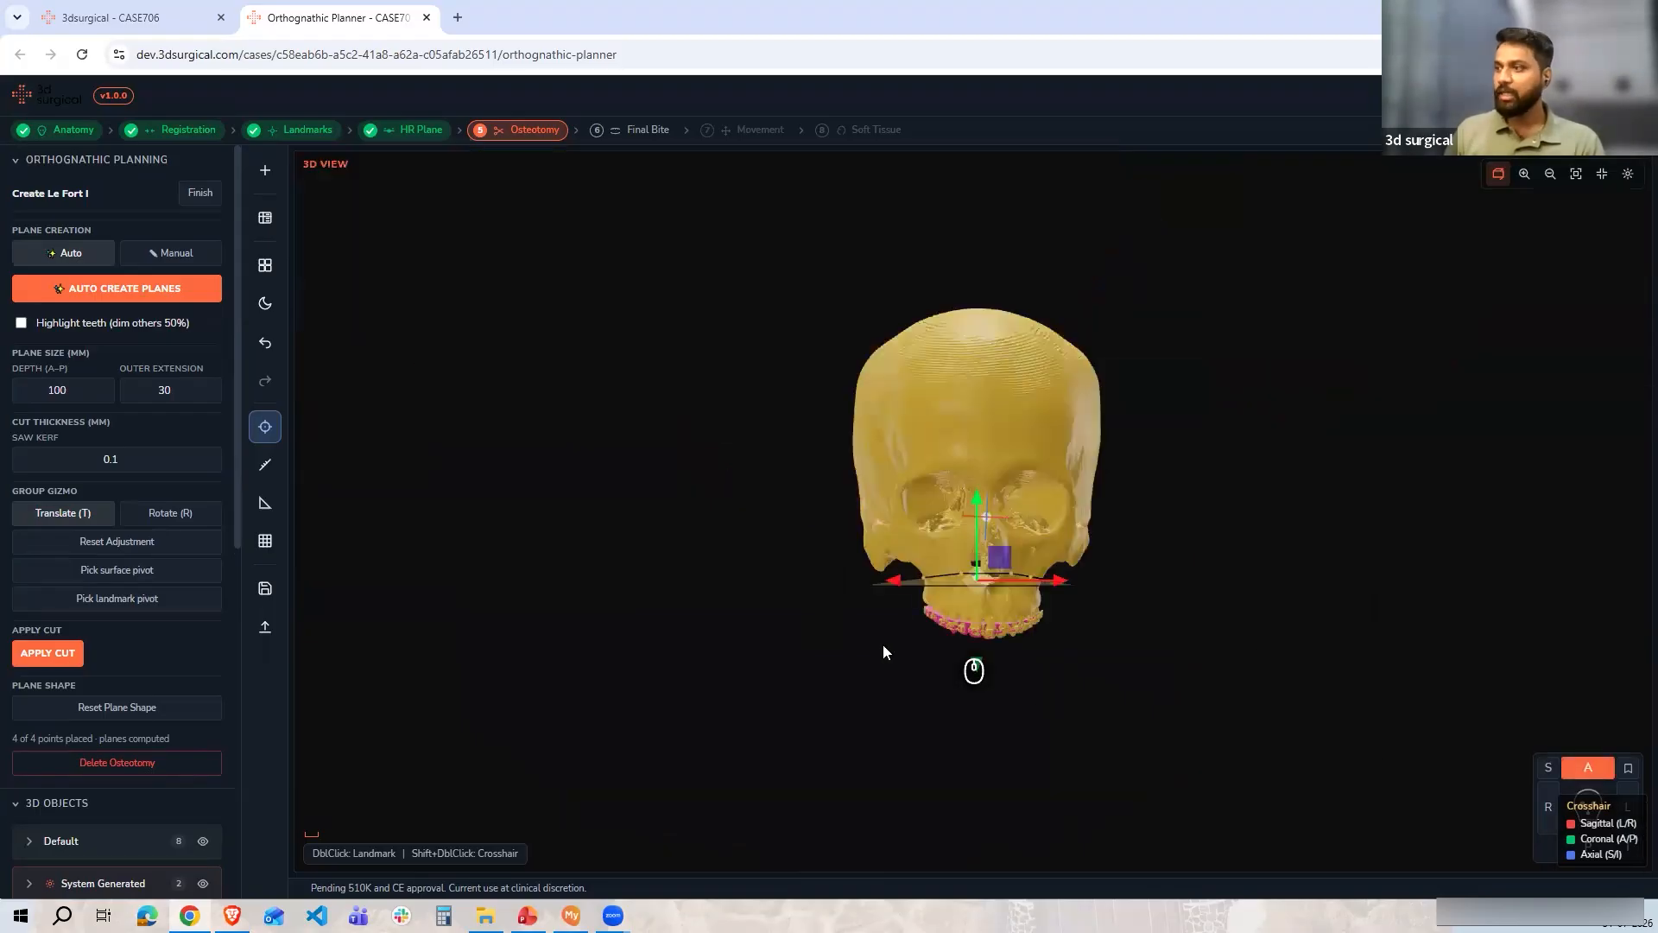
Enable teeth highlighting so other structures are dimmed to 50%
scroll(883, 644, "up", 8)
scroll(917, 615, "up", 2)
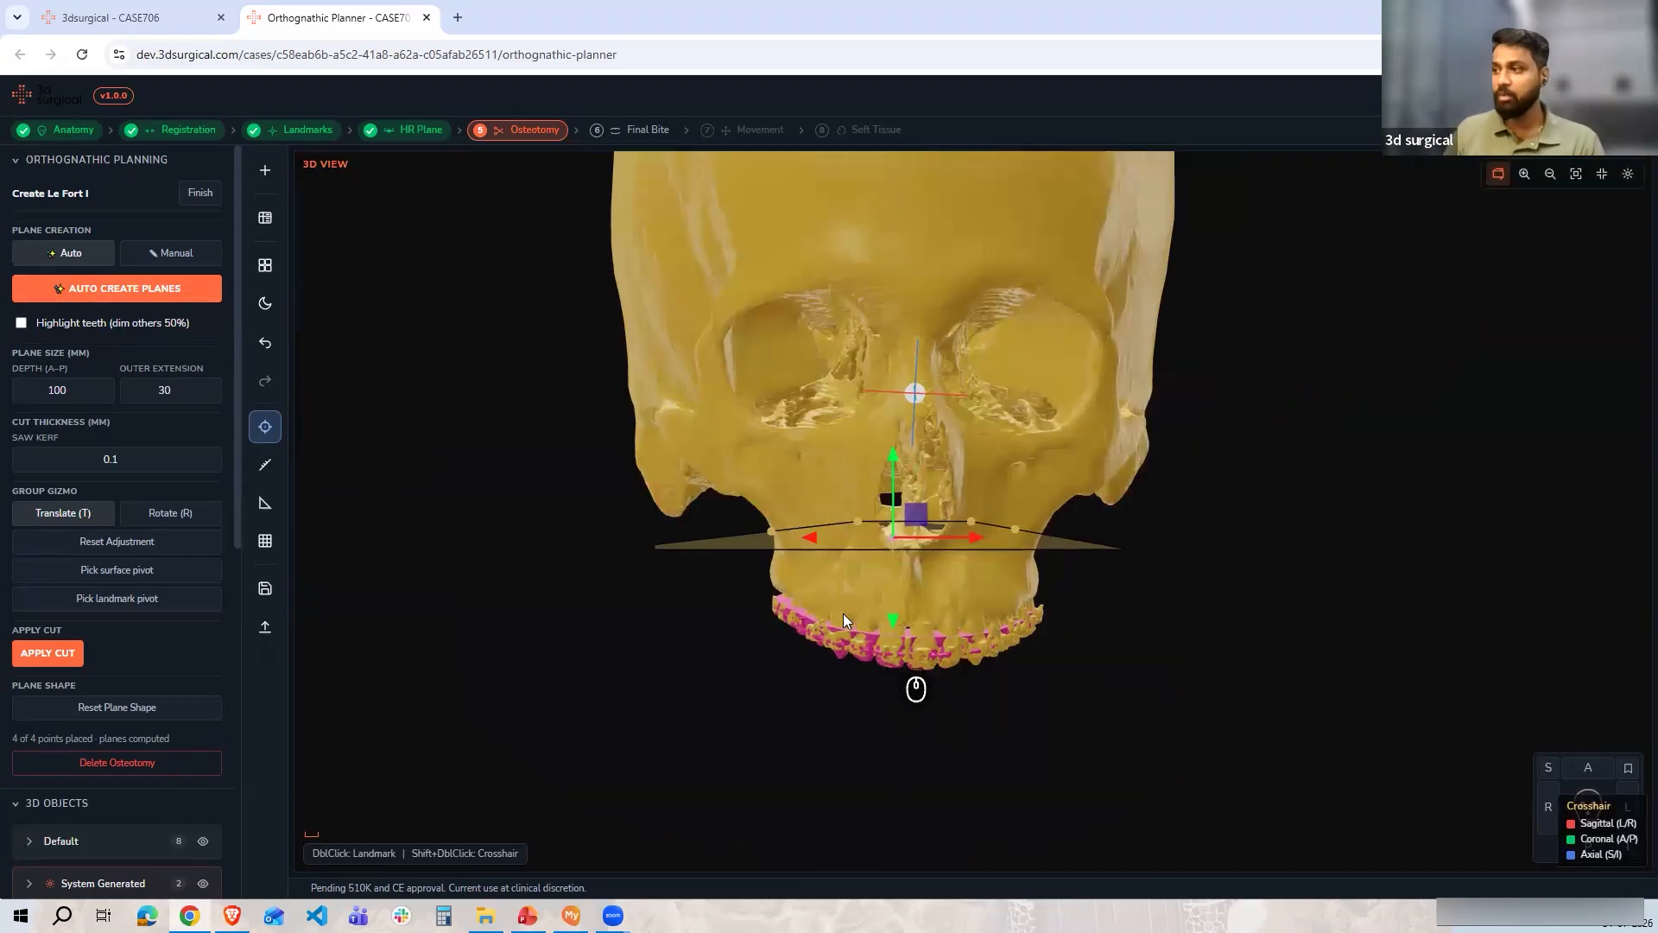
scroll(825, 649, "up", 1)
scroll(825, 650, "up", 3)
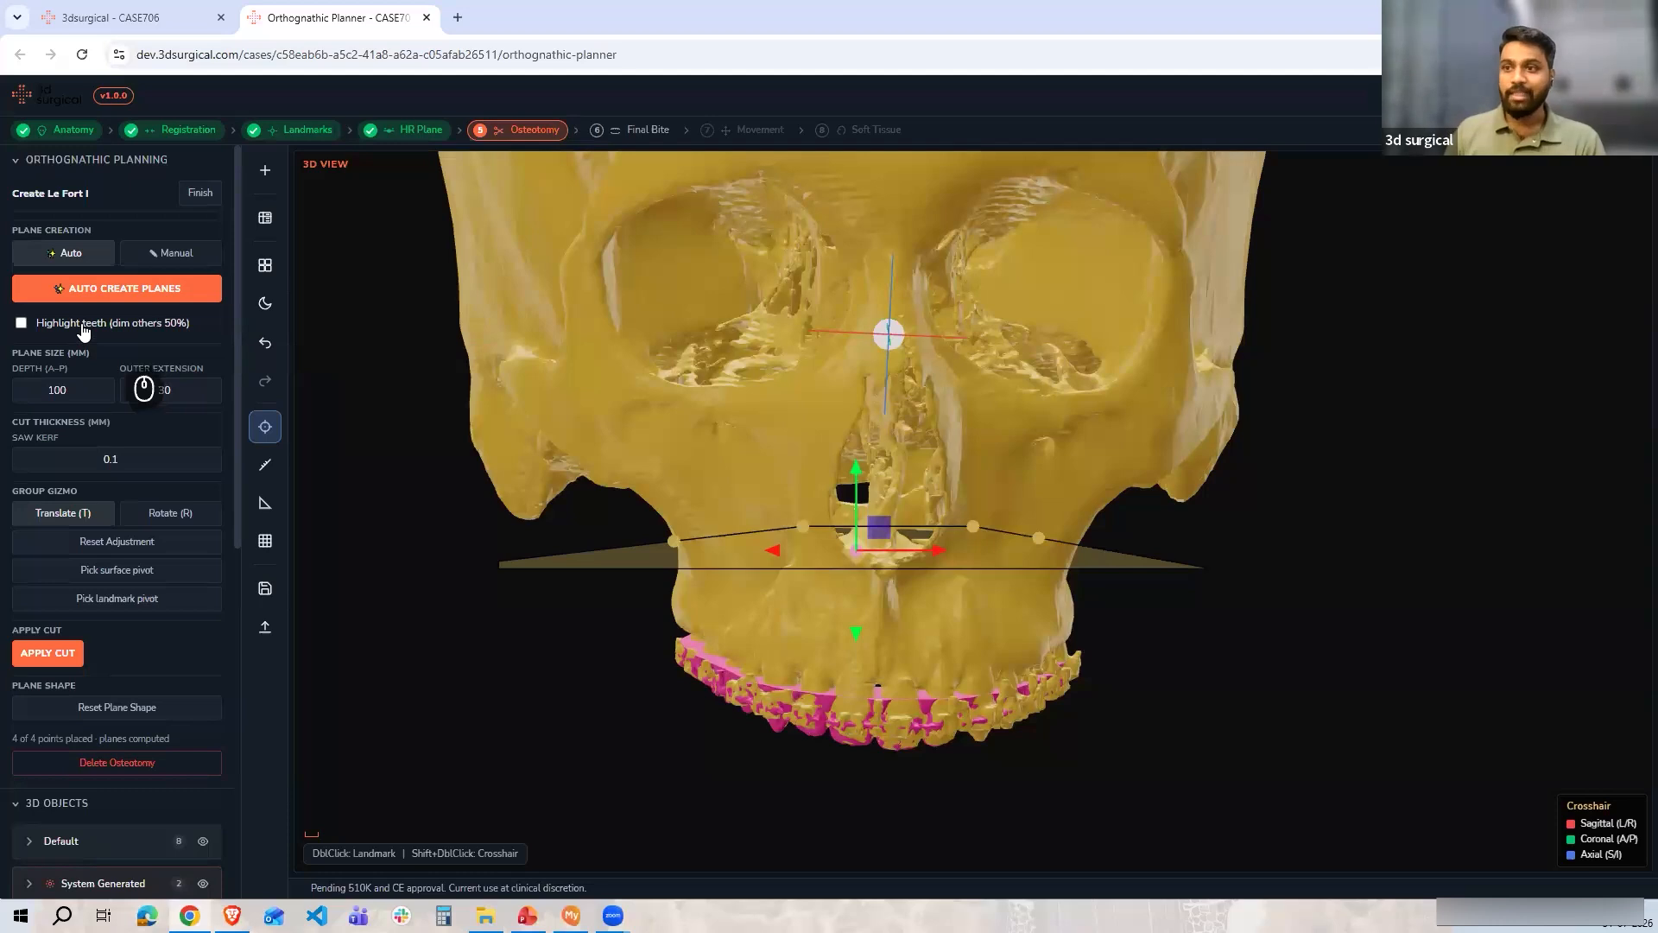
left_click(54, 326)
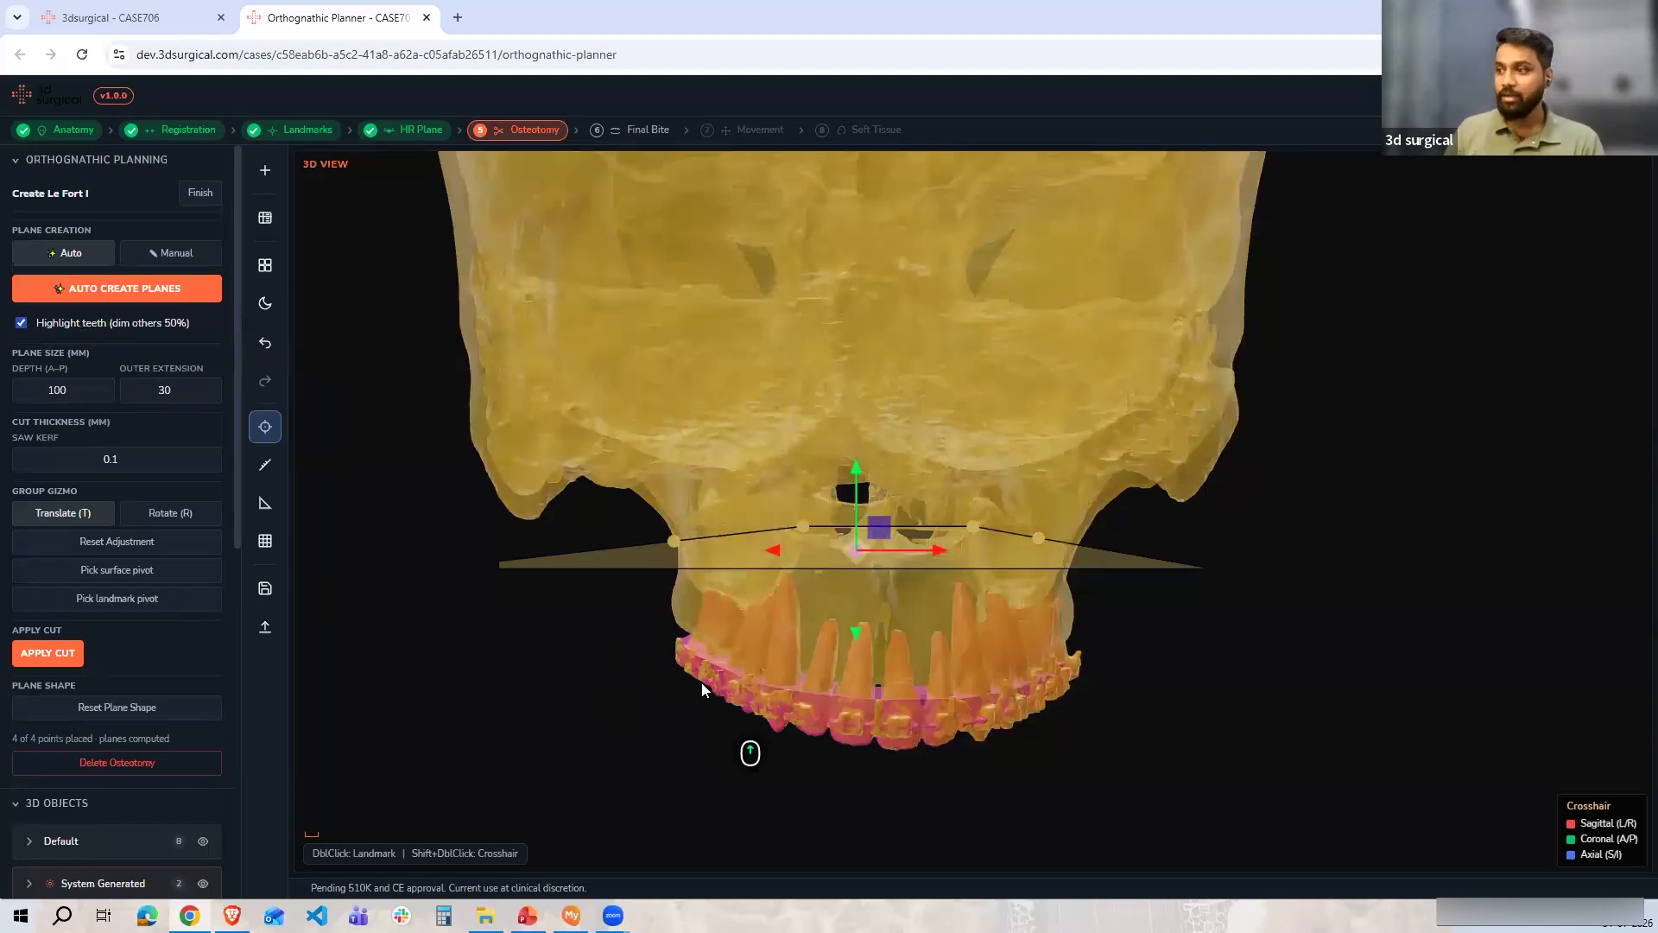
scroll(706, 663, "up", 6)
scroll(630, 625, "up", 3)
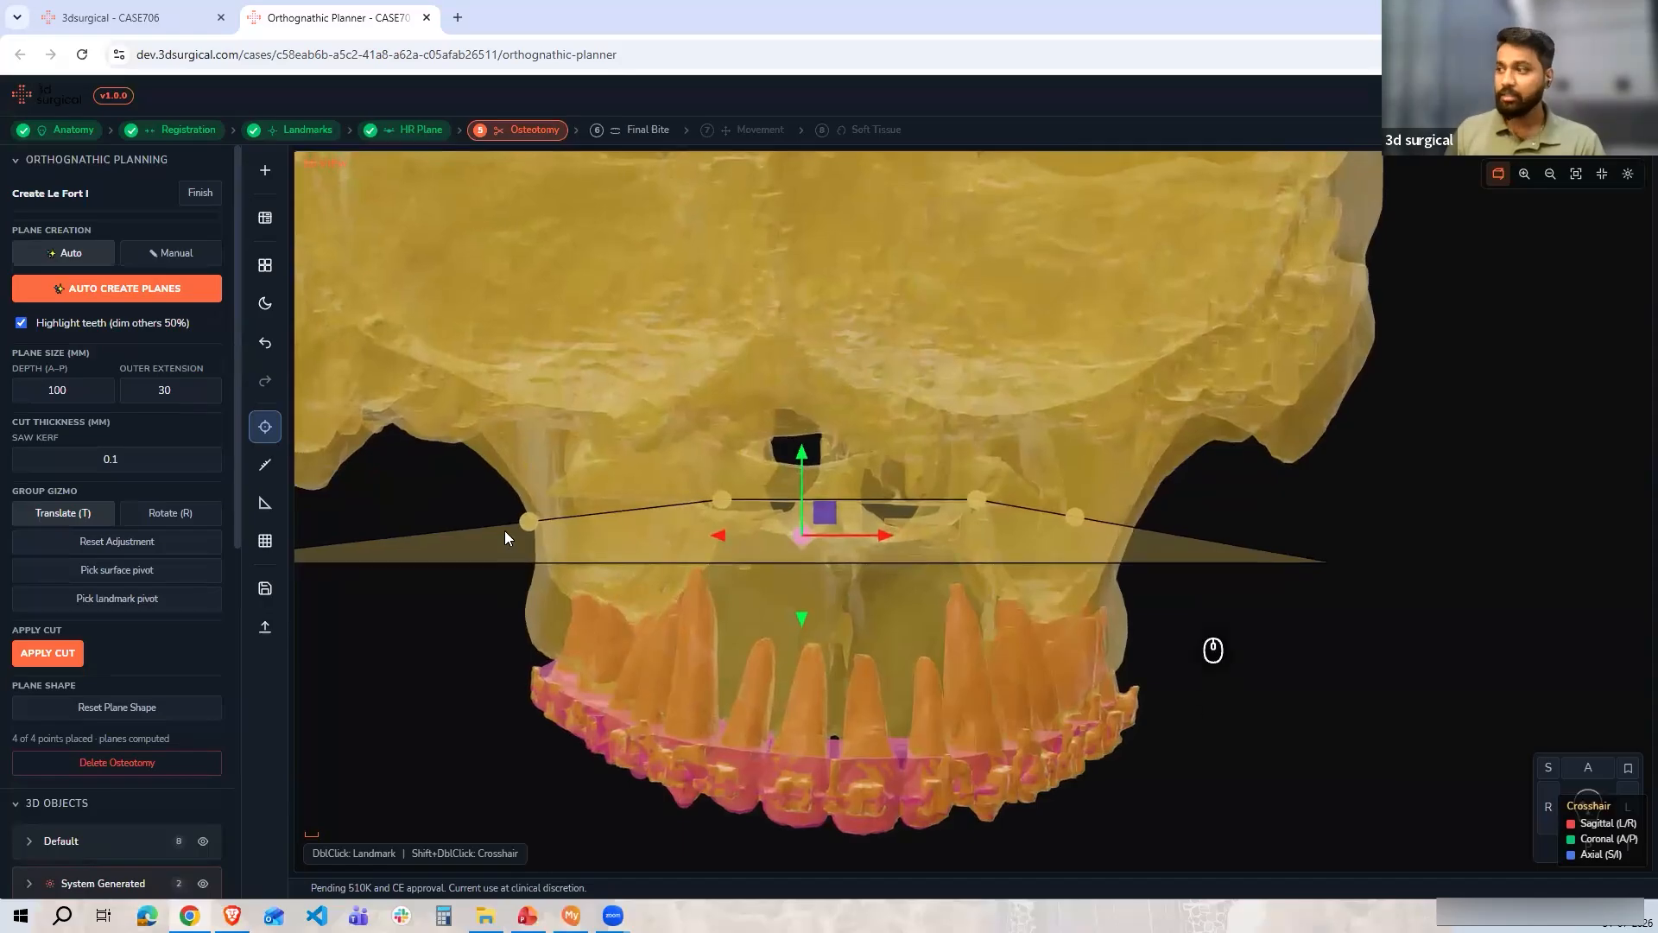
Show the reference grid and zoom in to inspect the Le Fort I cut plane's height against it
left_click(265, 541)
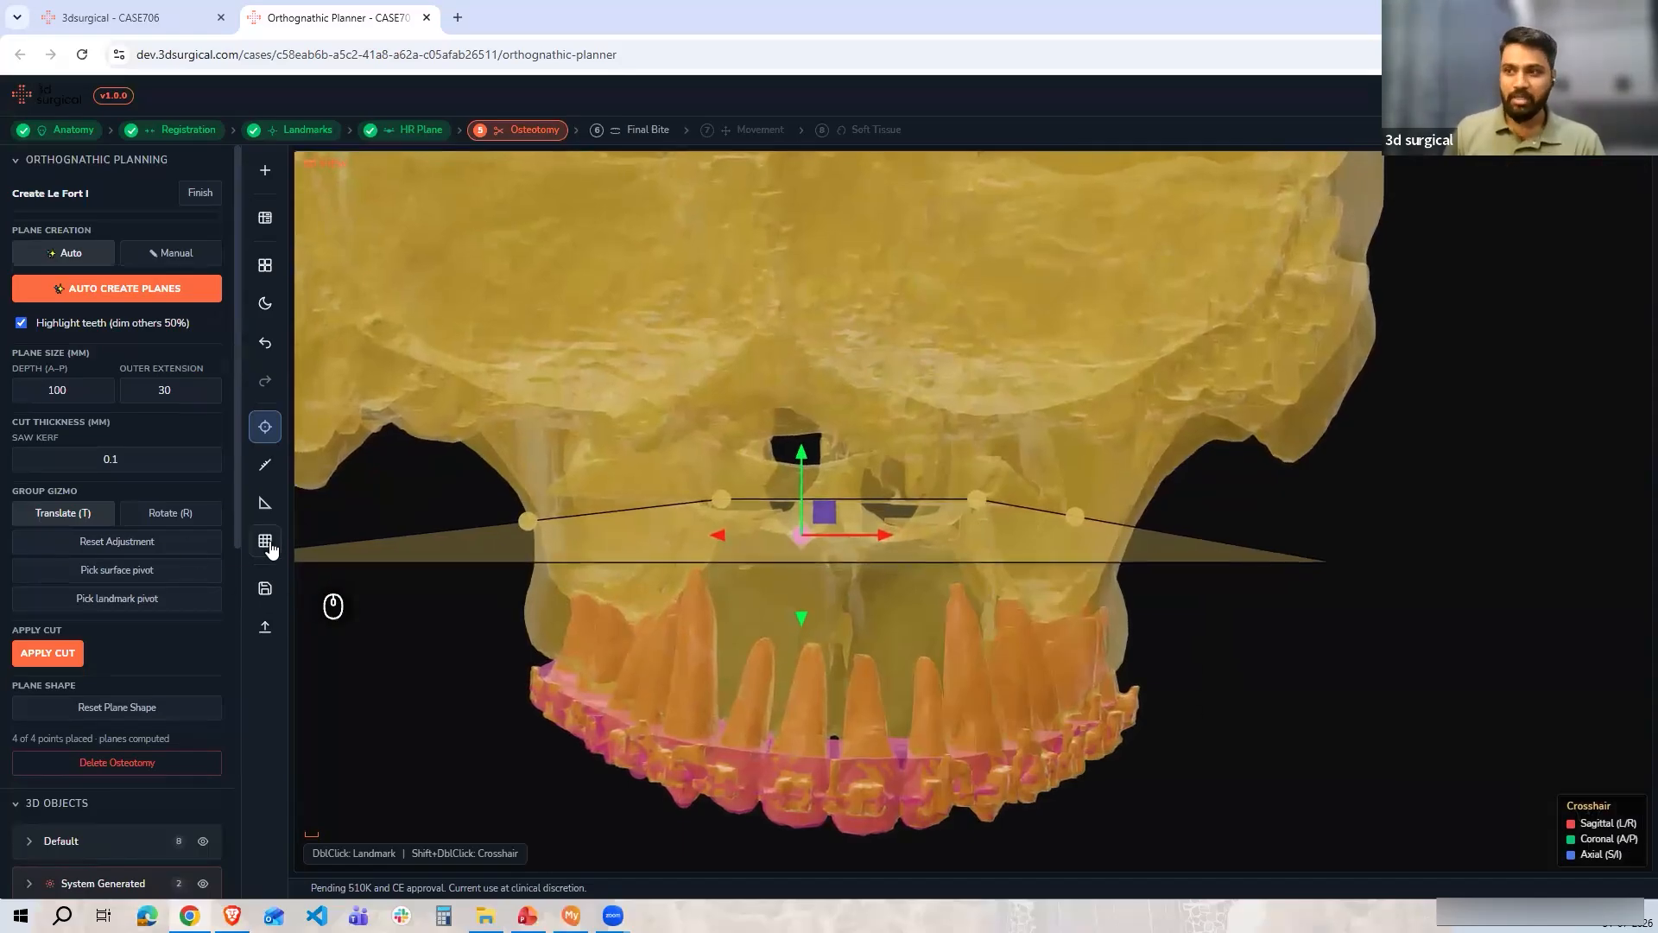
left_click(266, 541)
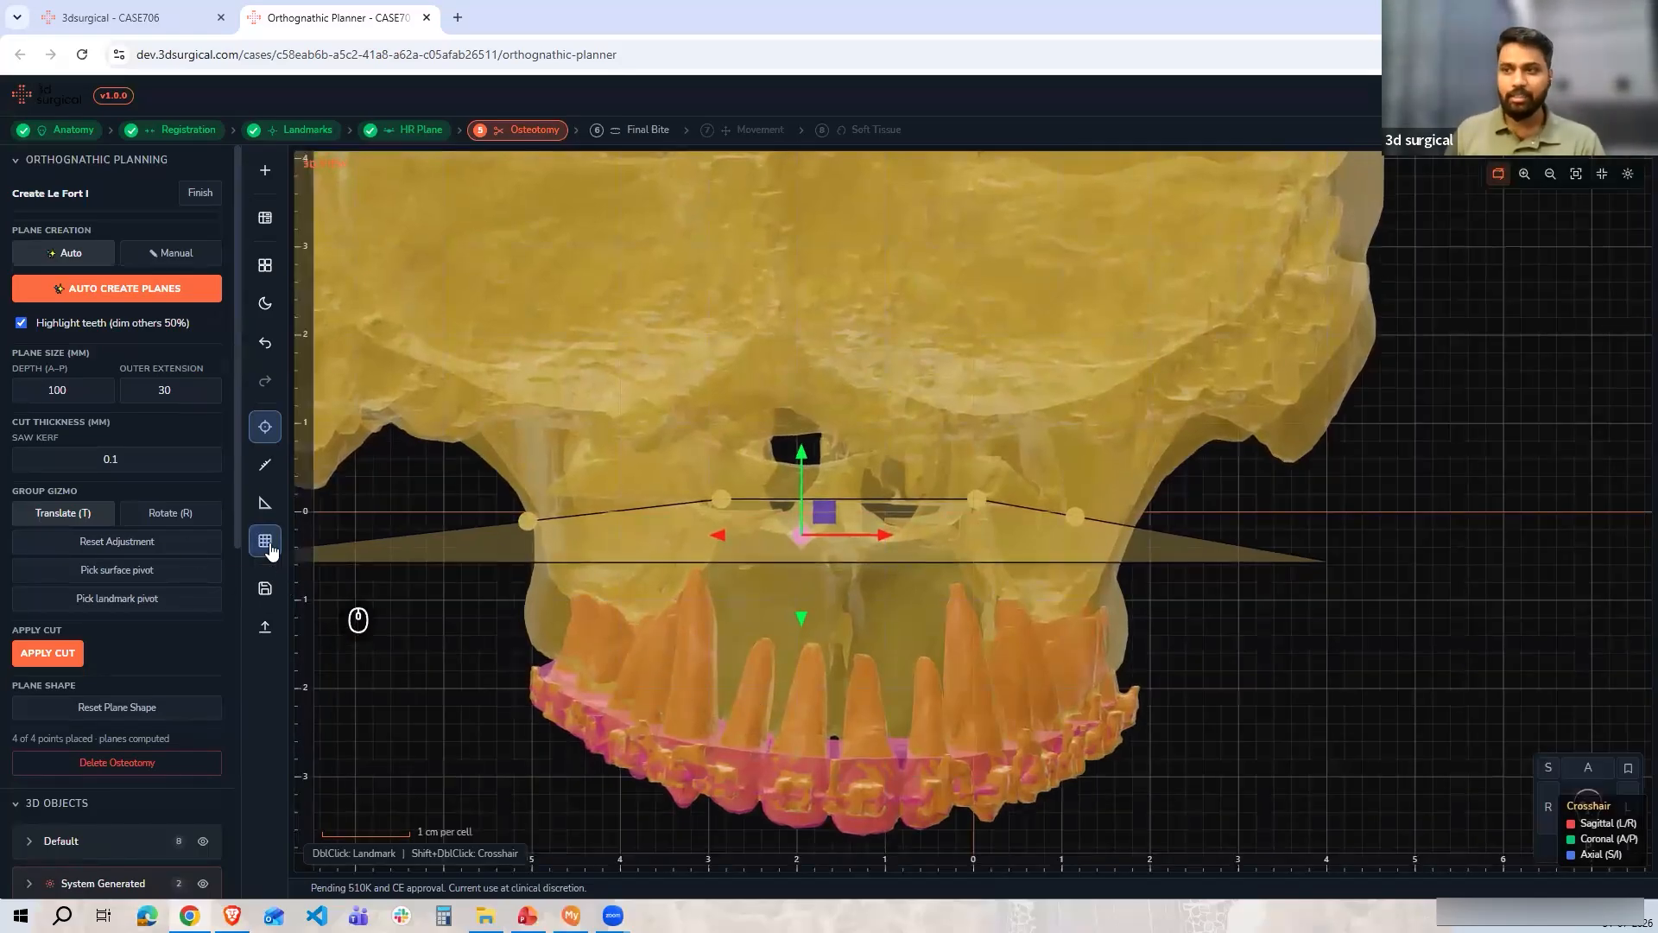
scroll(533, 734, "up", 5)
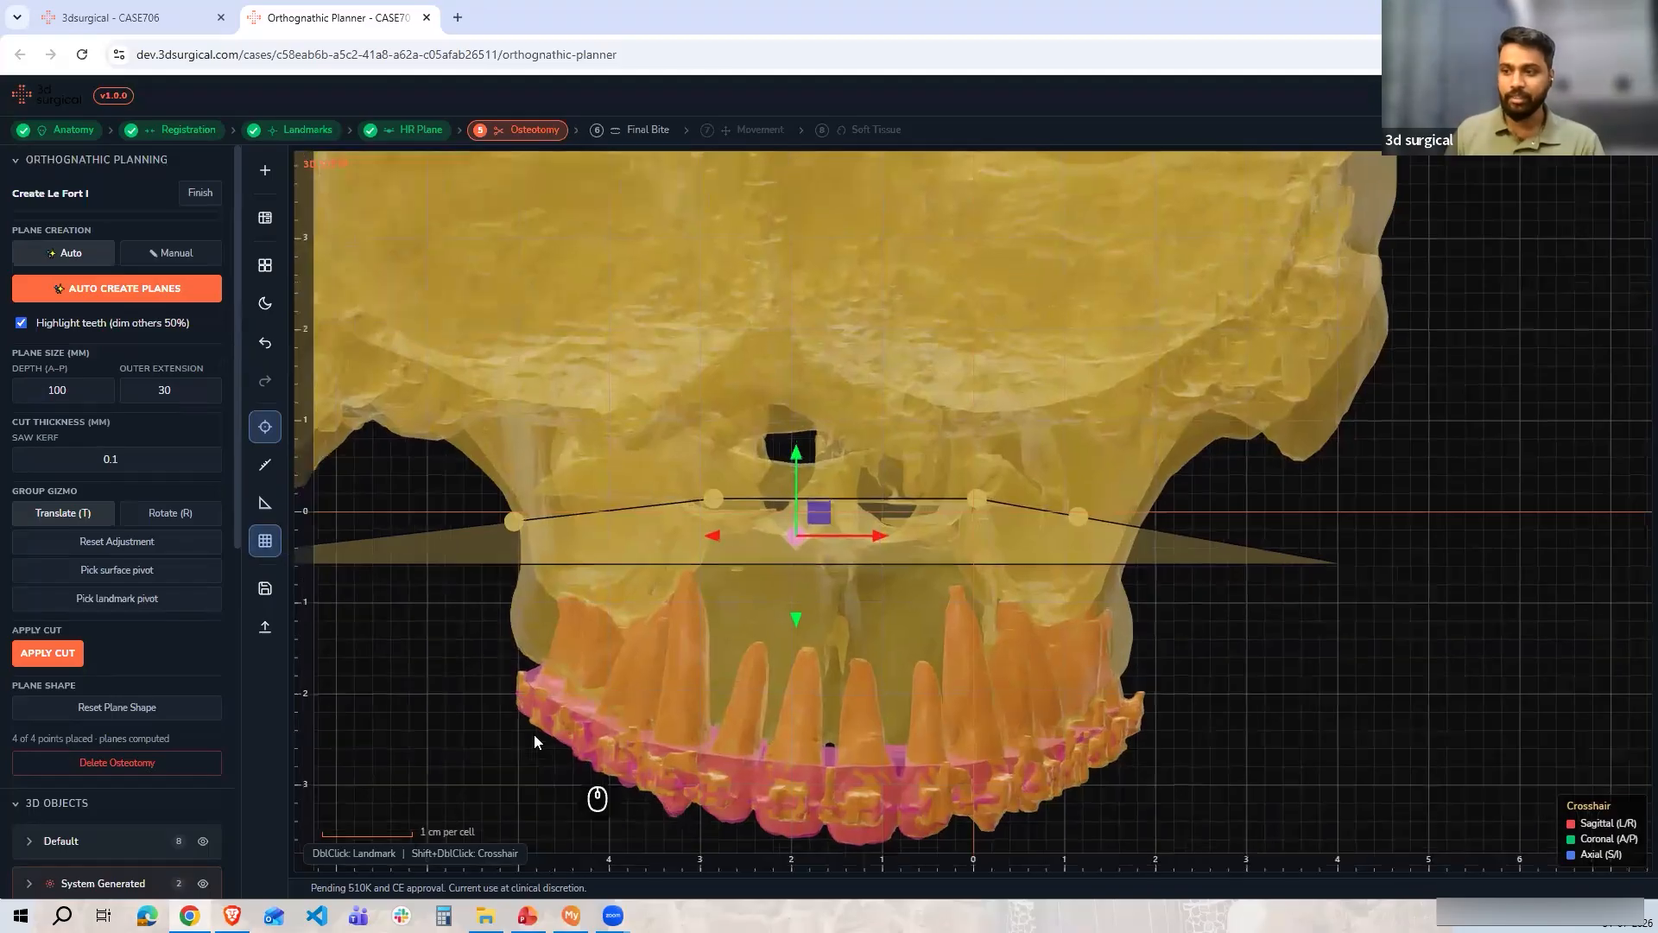
scroll(577, 692, "up", 4)
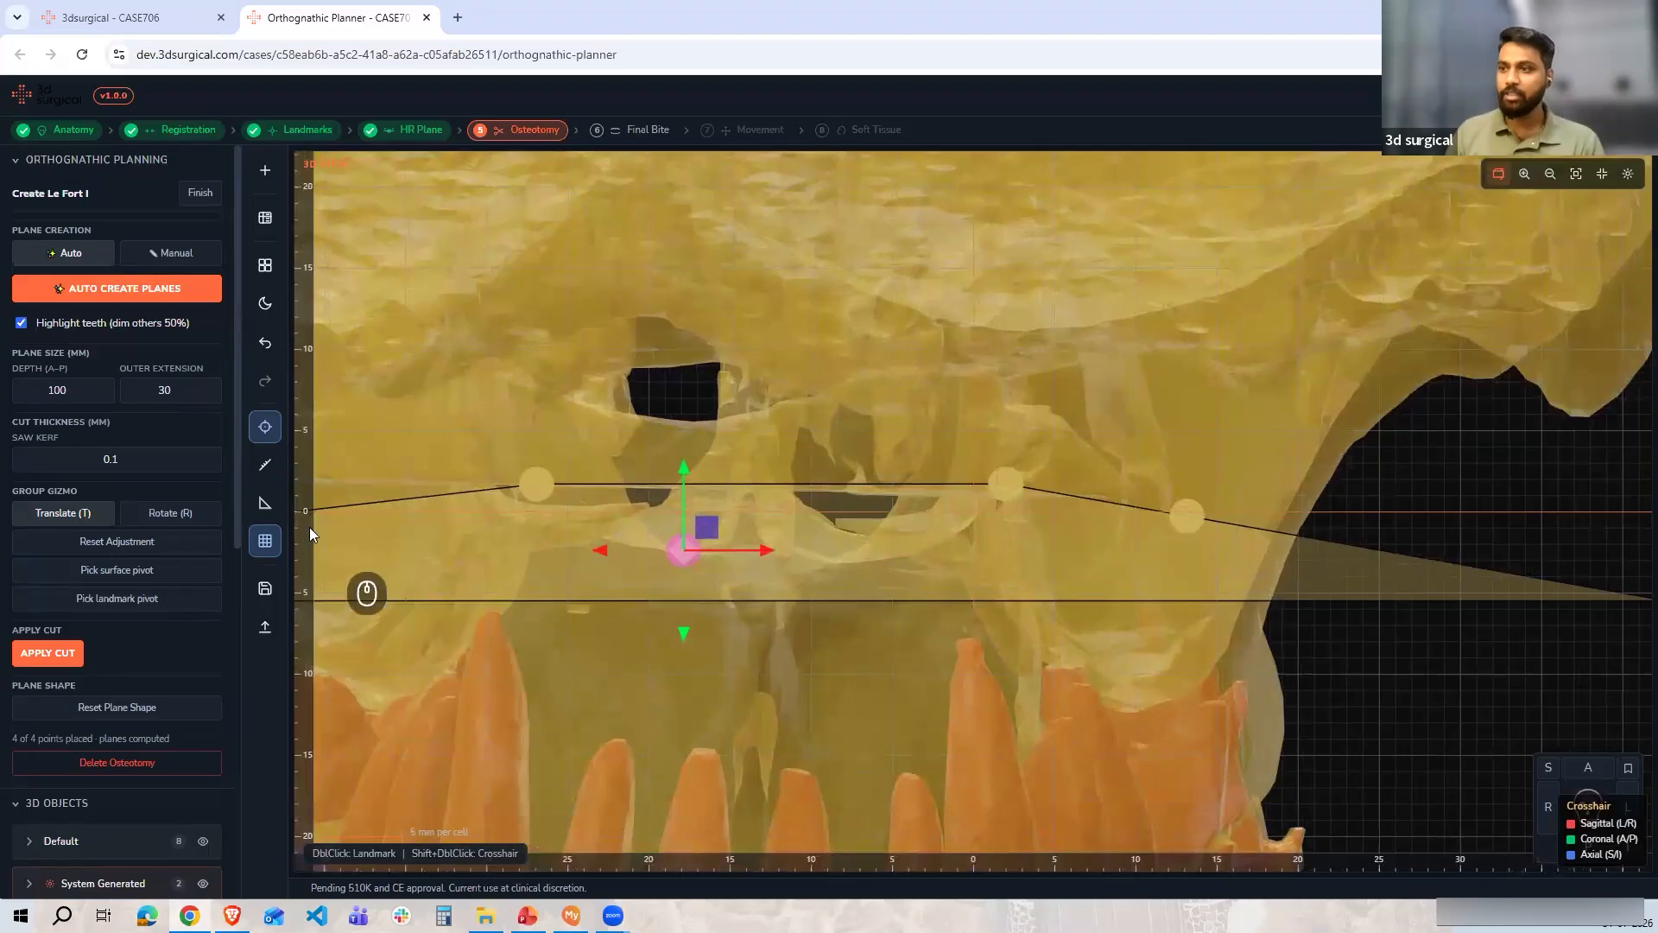
scroll(509, 576, "down", 5)
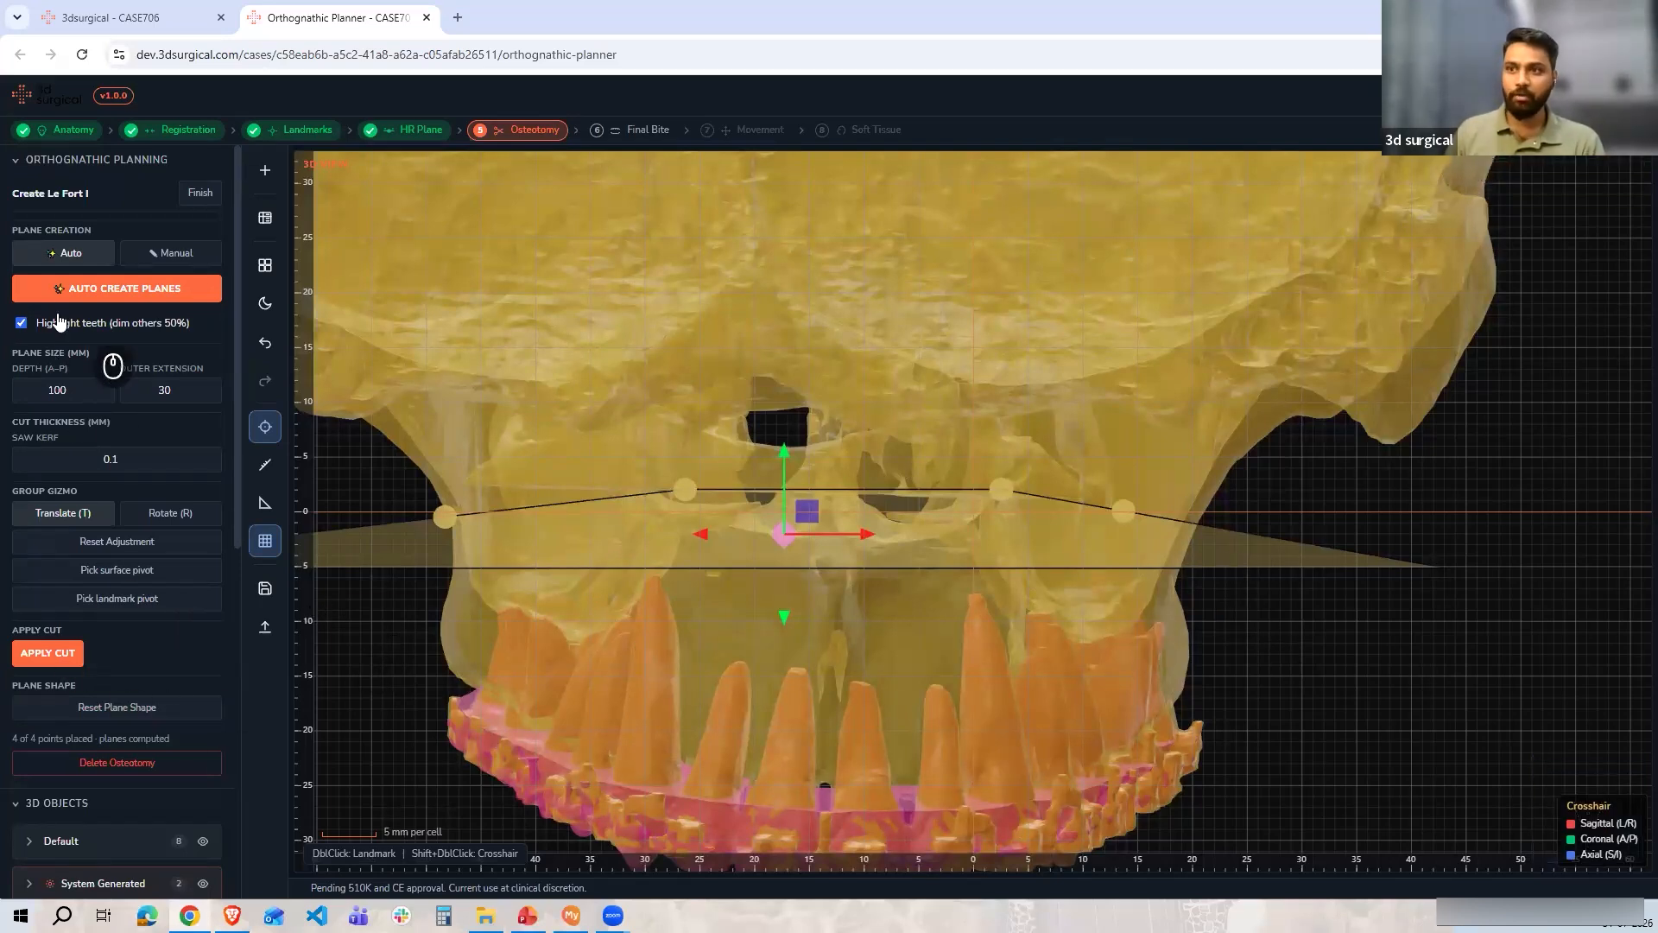
Disable teeth highlighting and apply the Le Fort I cut to the maxilla
left_click(21, 322)
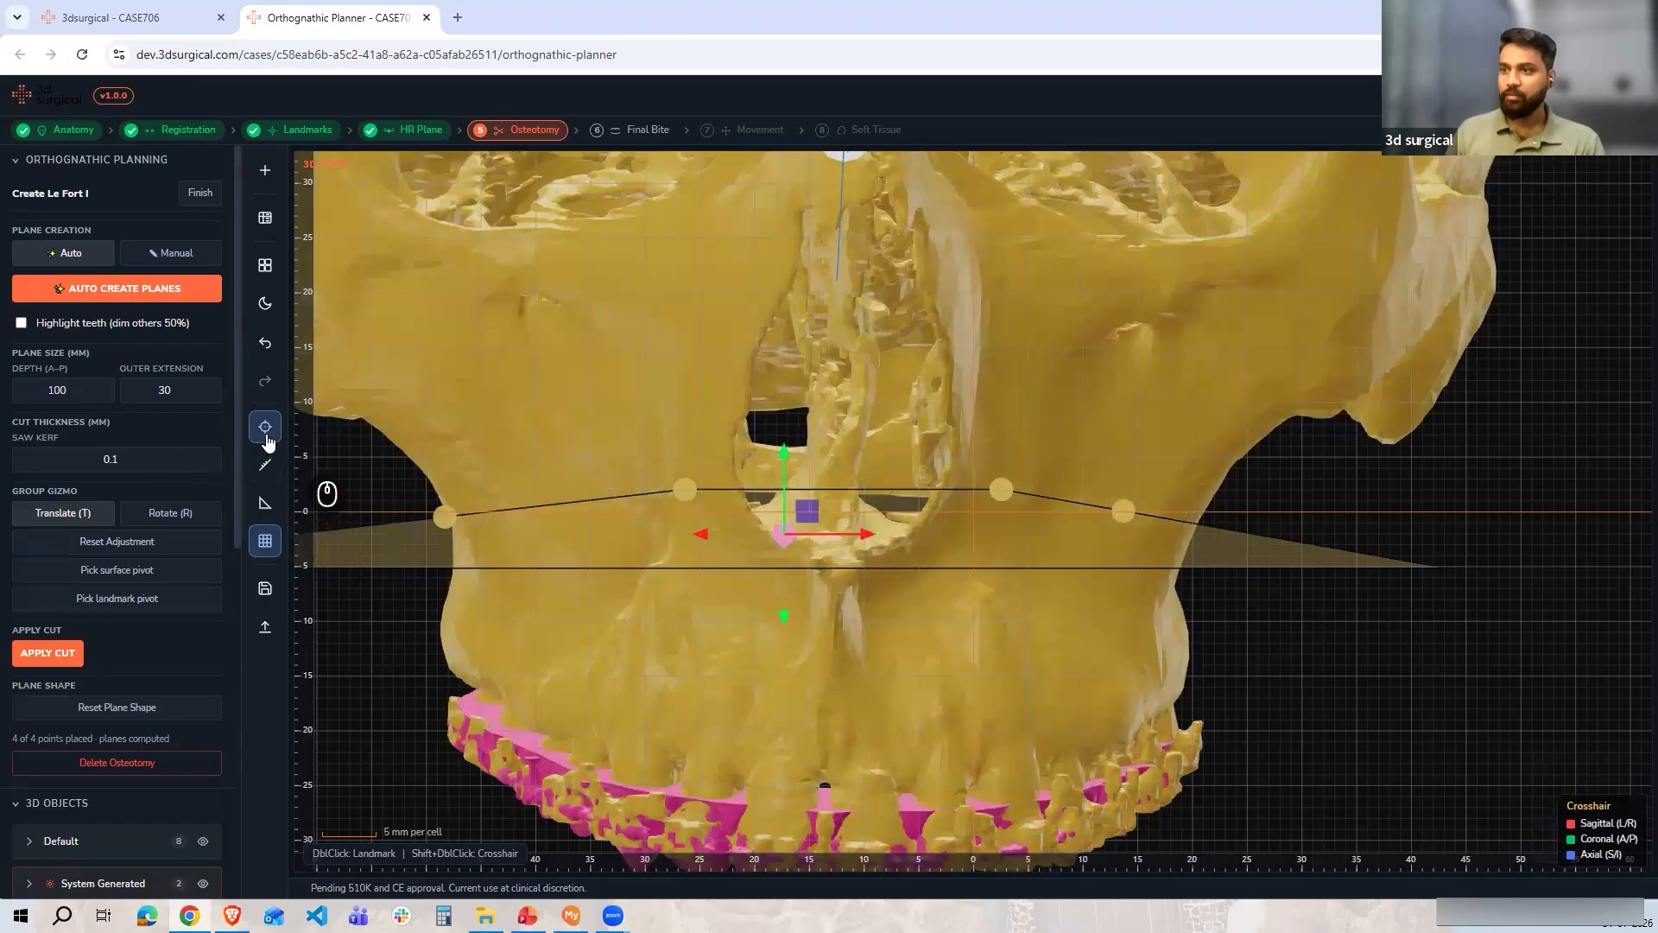
scroll(756, 356, "down", 5)
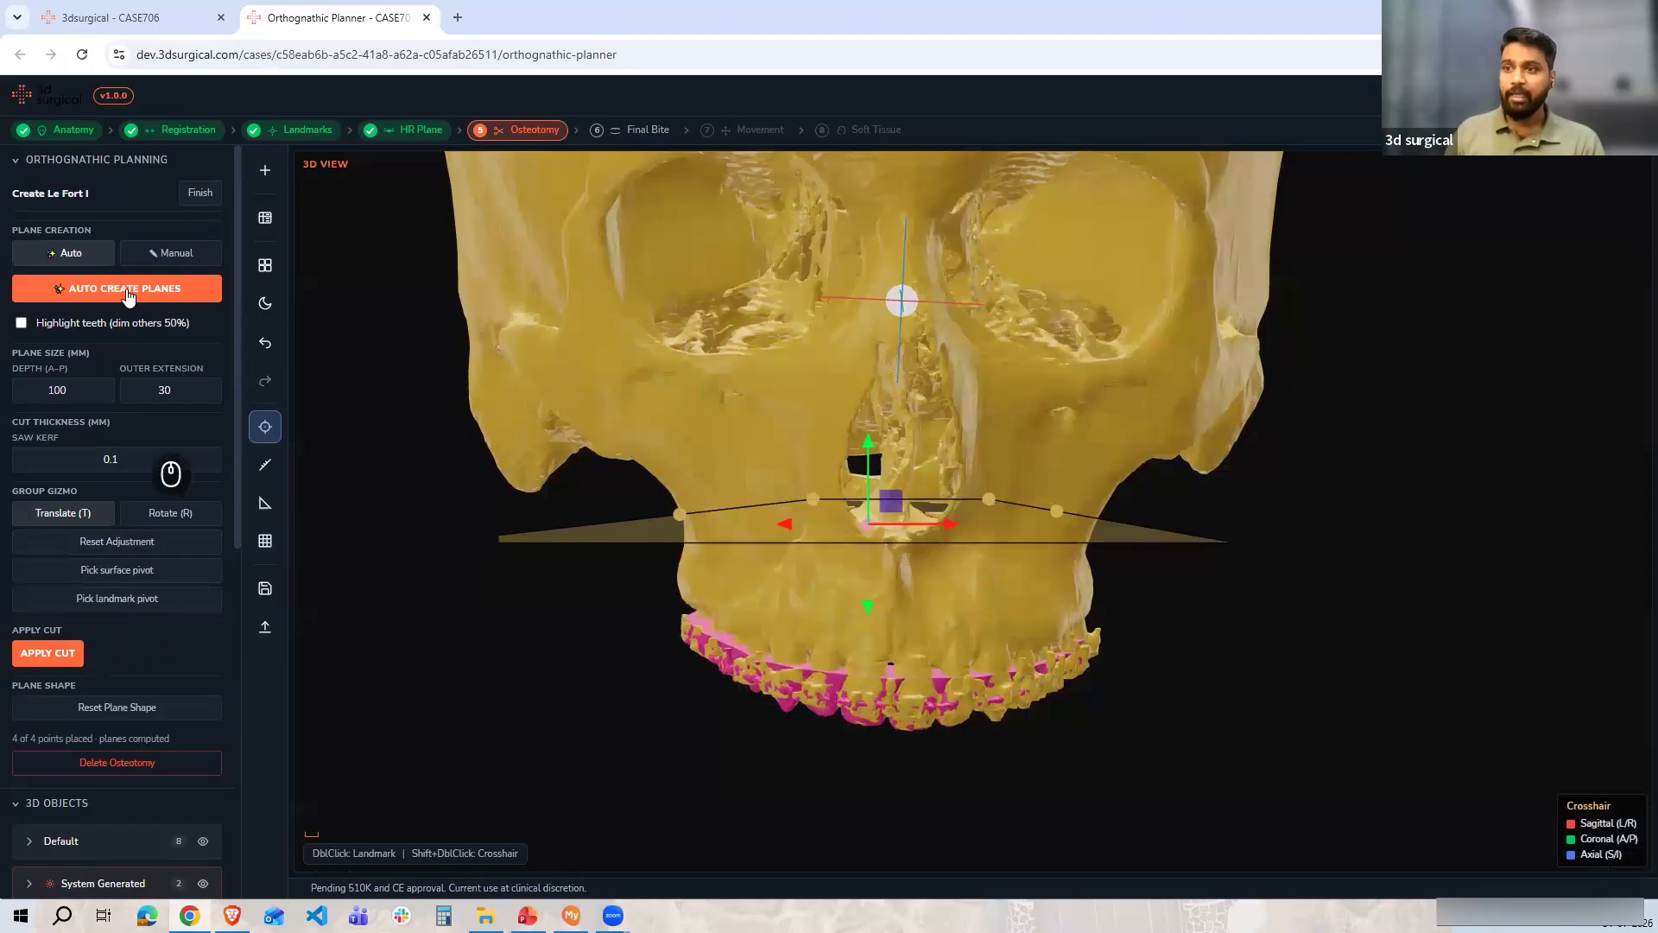
left_click(46, 656)
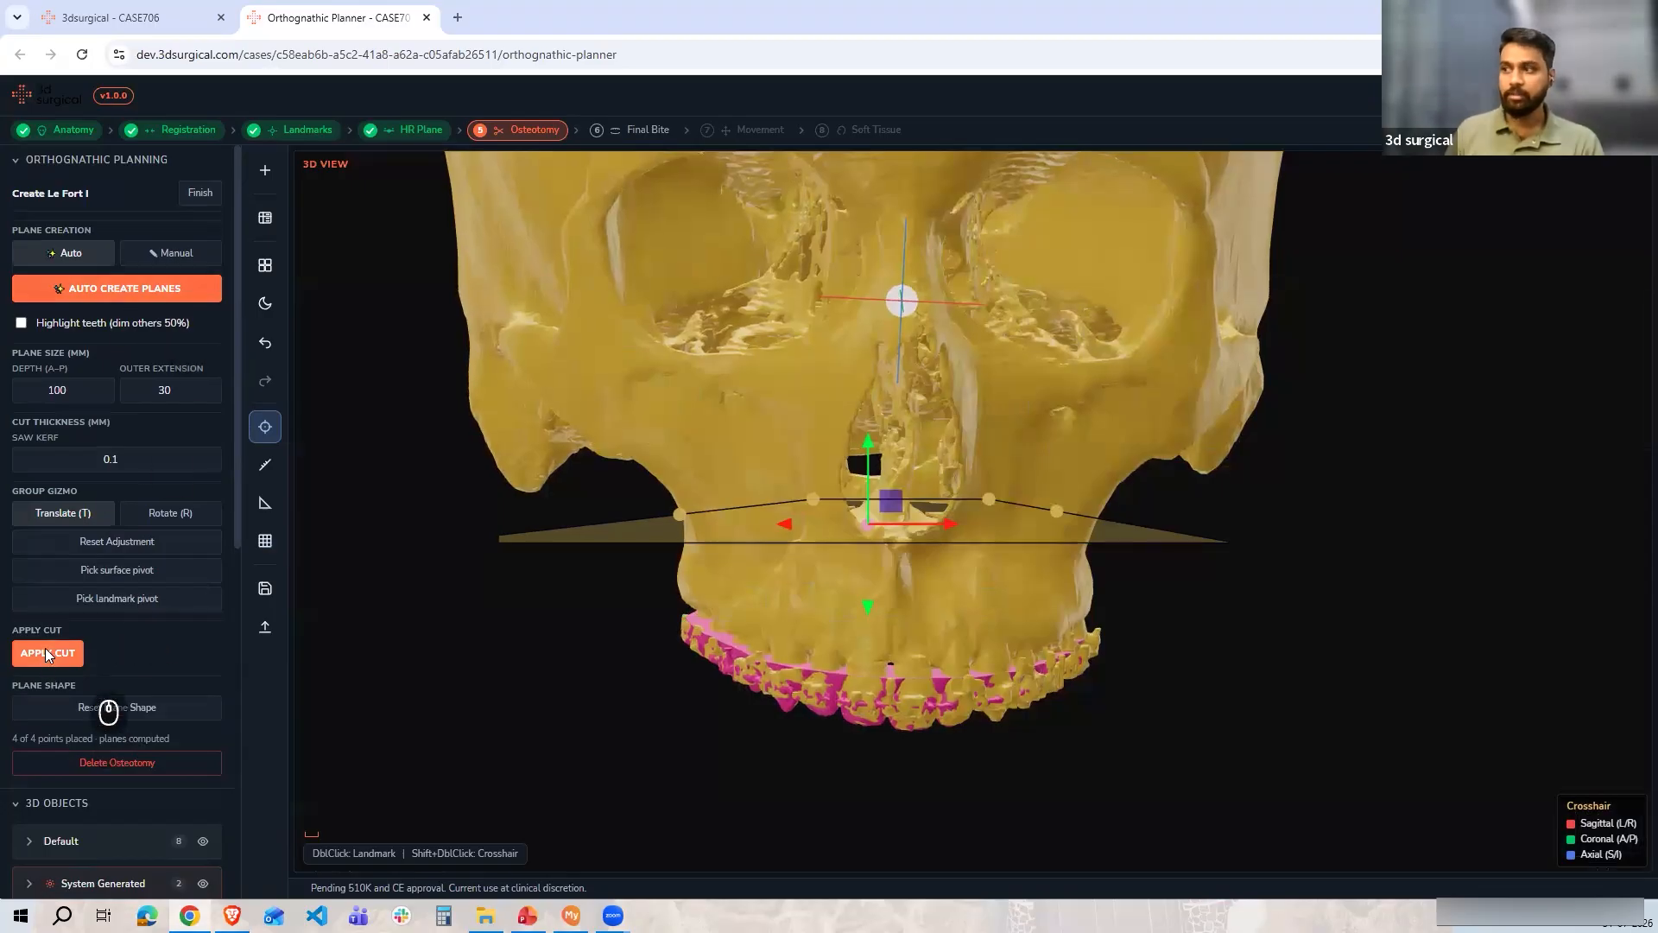
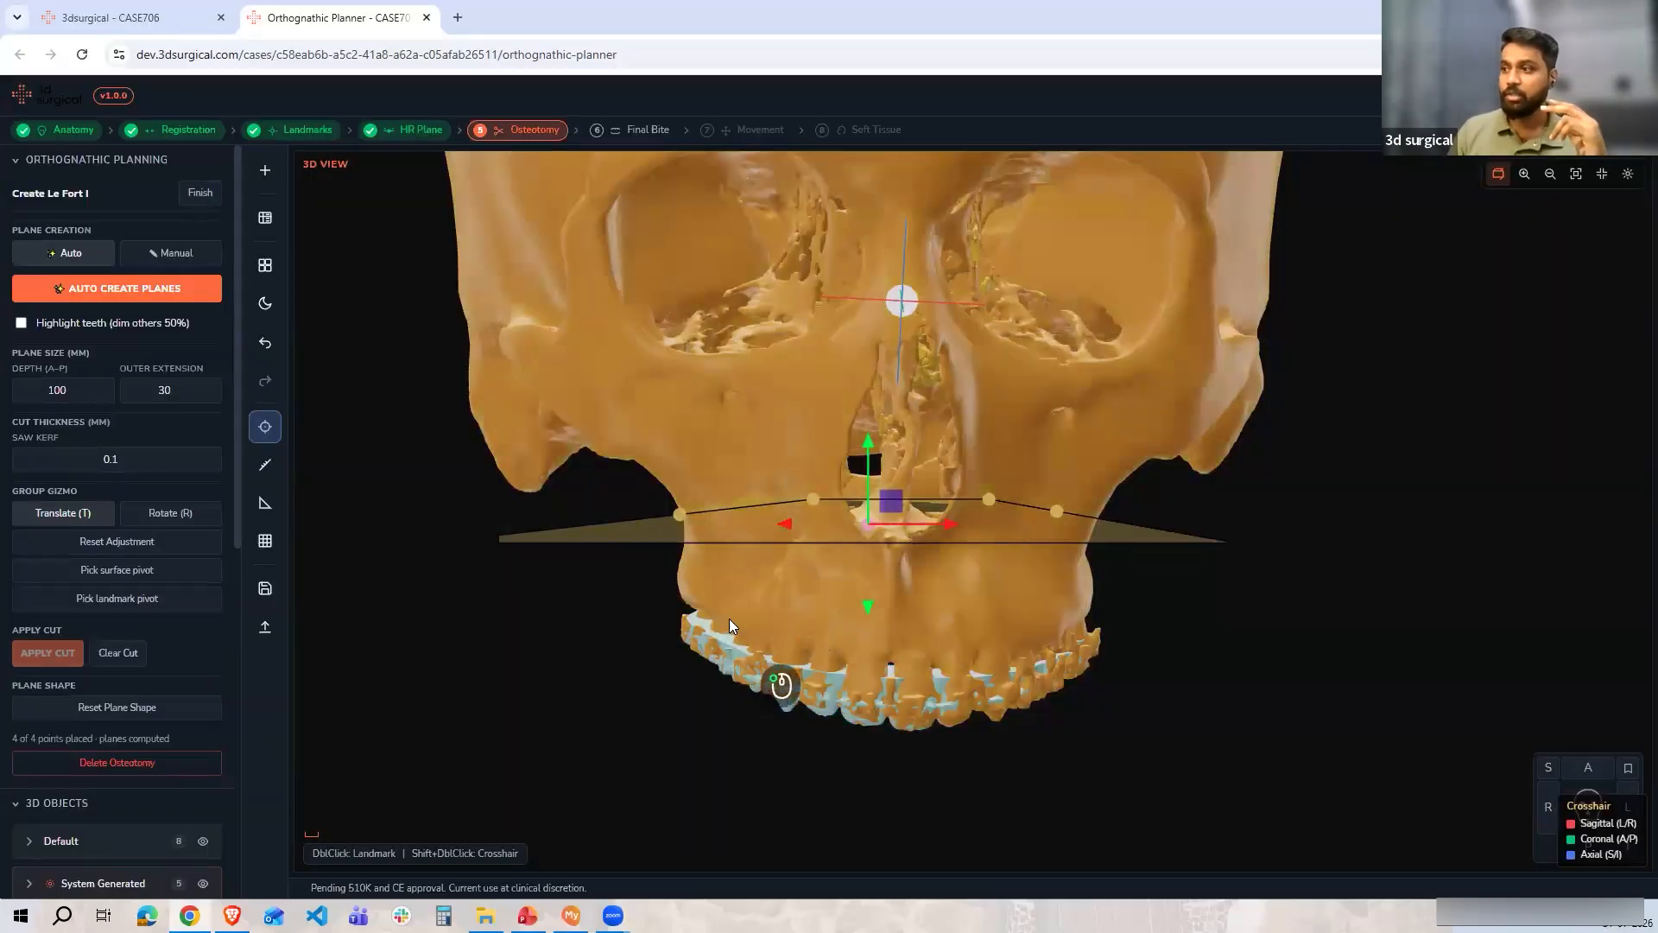
Clear the applied Le Fort I cut from the maxilla
left_click_drag(731, 622, 817, 592)
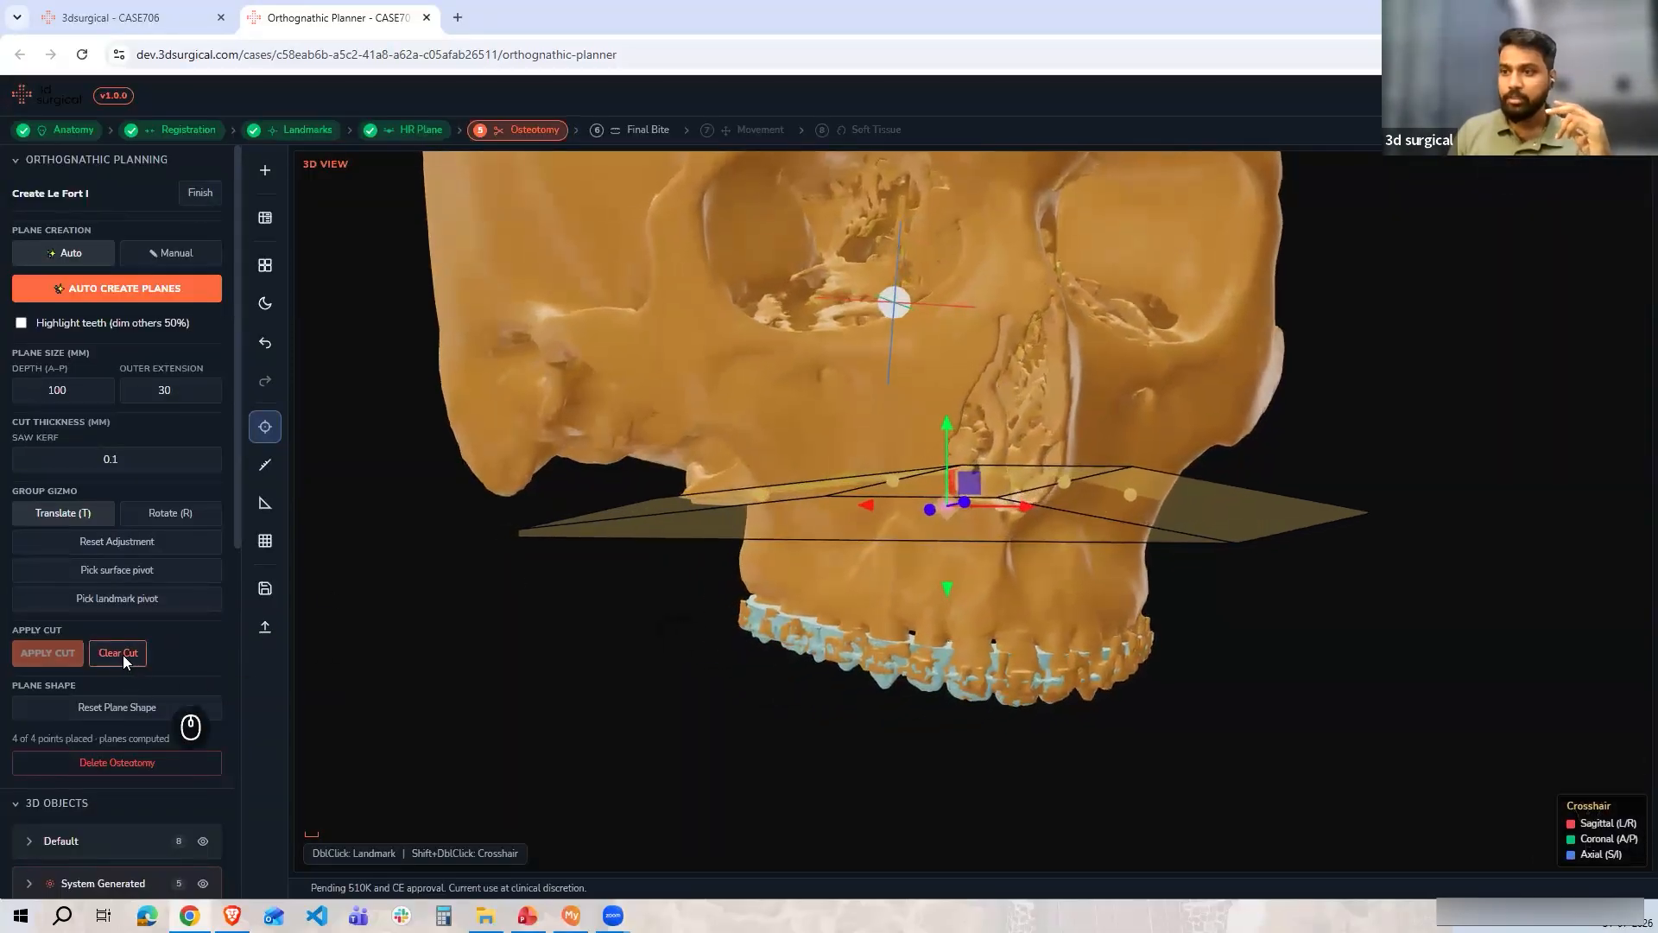
left_click(122, 654)
left_click_drag(829, 565, 917, 604)
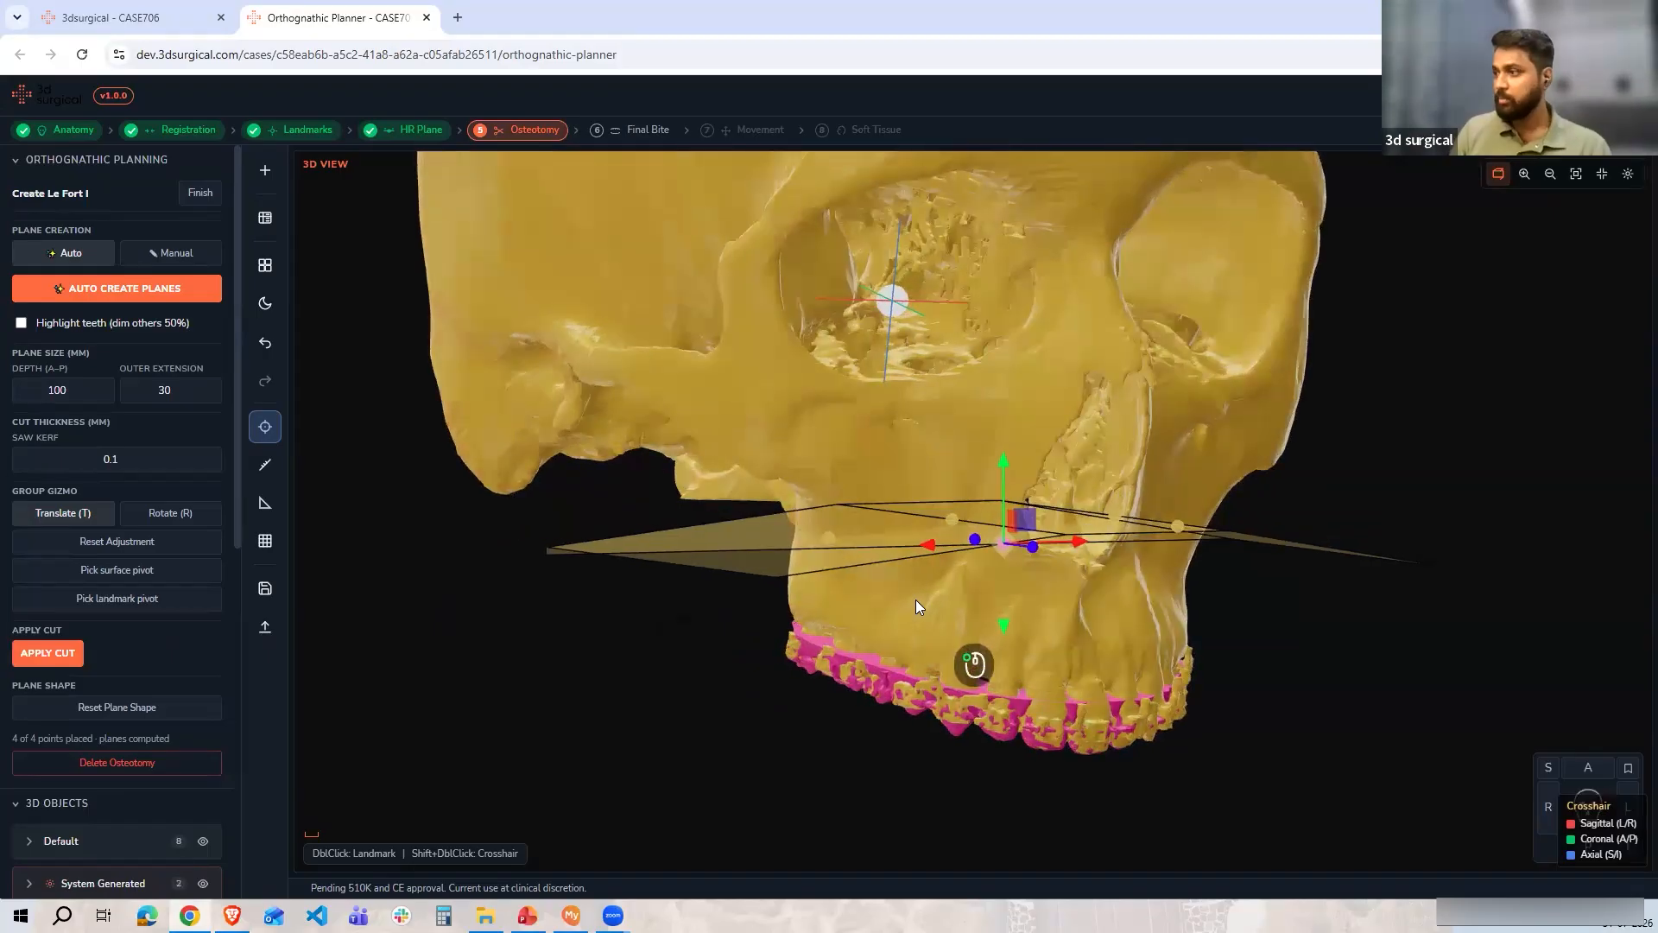
In a lateral view, nudge the Le Fort I cut plane slightly along its horizontal and vertical axes
left_click(1548, 806)
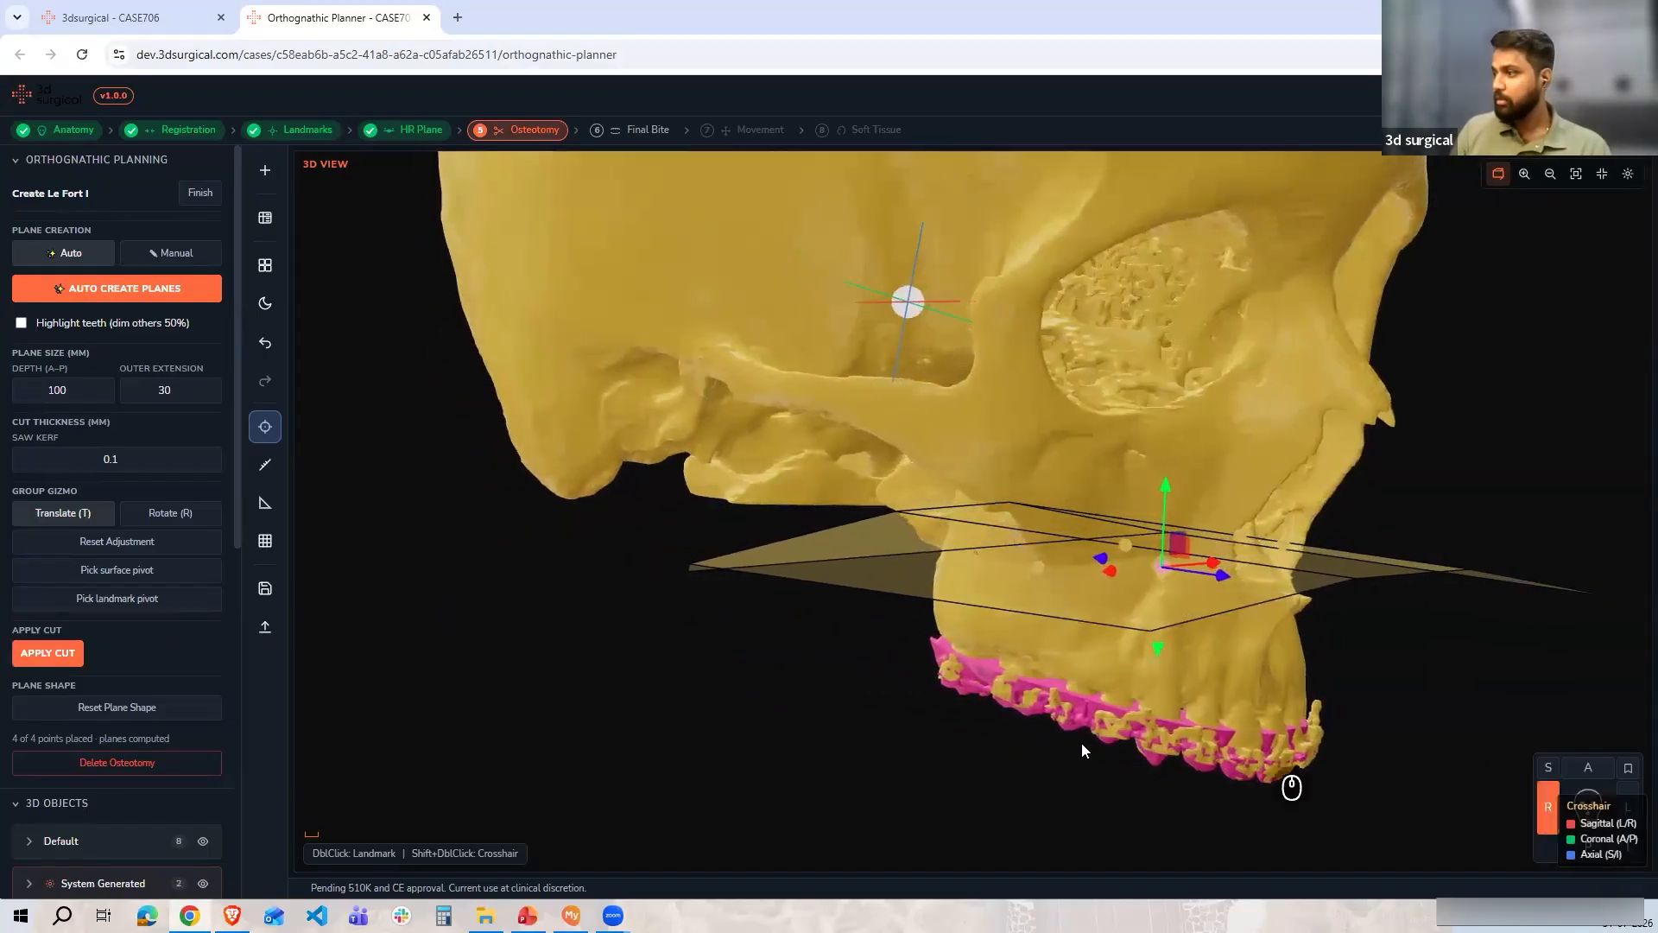
scroll(976, 665, "up", 7)
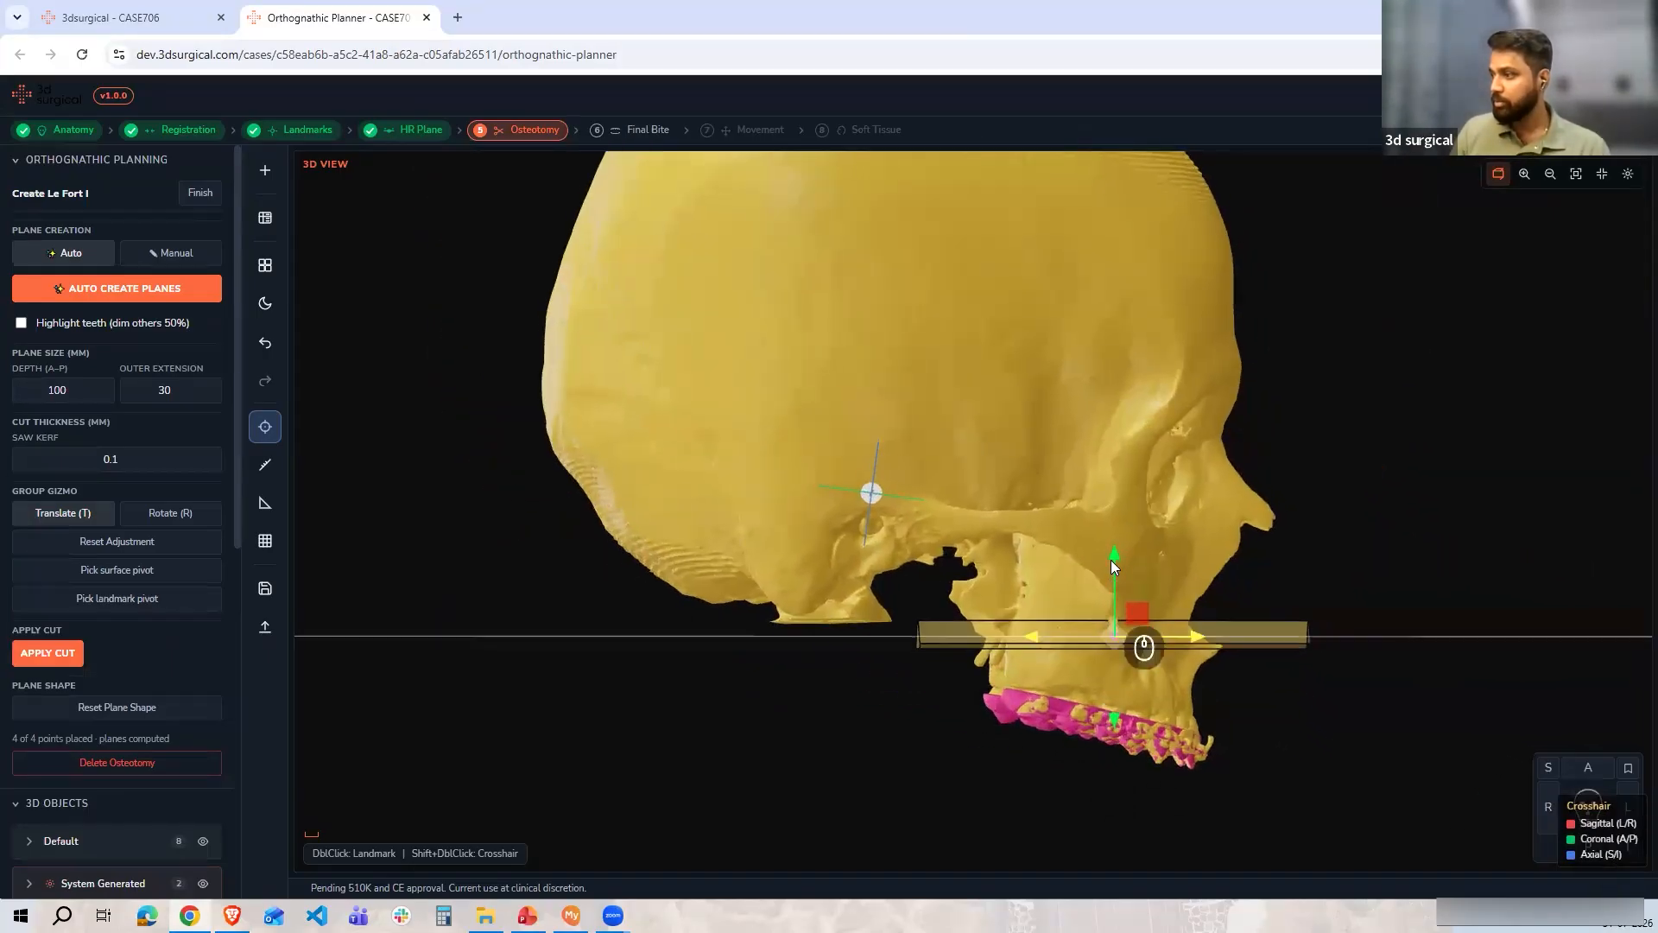
left_click_drag(1194, 640, 1190, 637)
left_click_drag(1105, 573, 1105, 568)
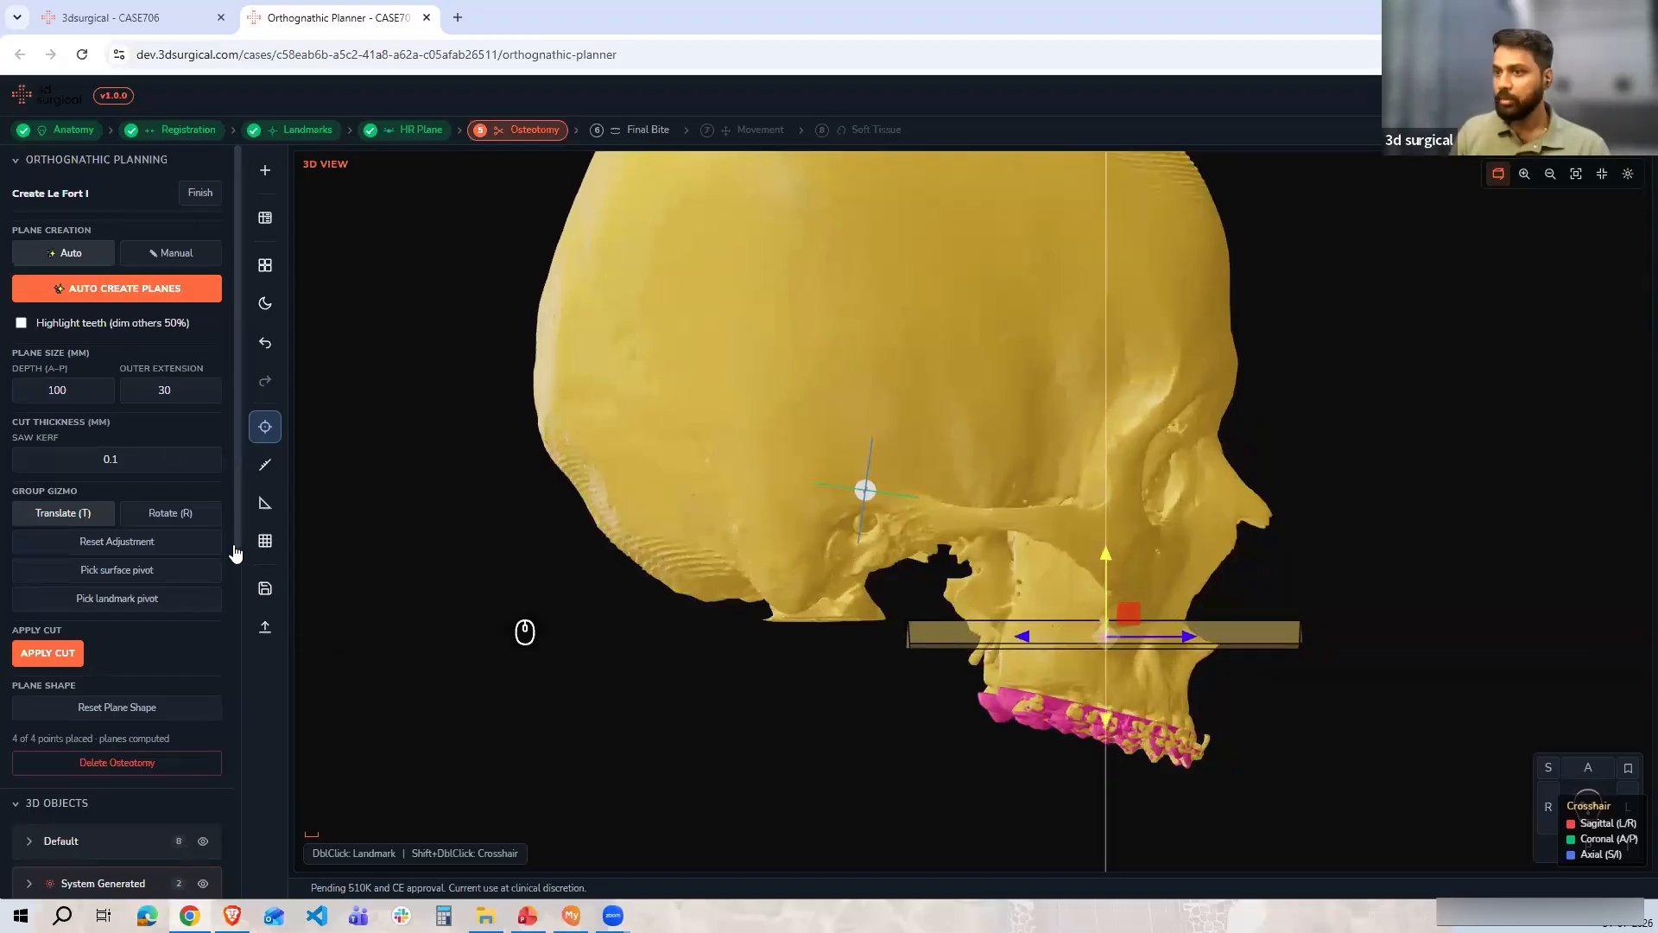
Re-apply the Le Fort I cut, waiting for the computation, and finish the Le Fort I definition
left_click(44, 653)
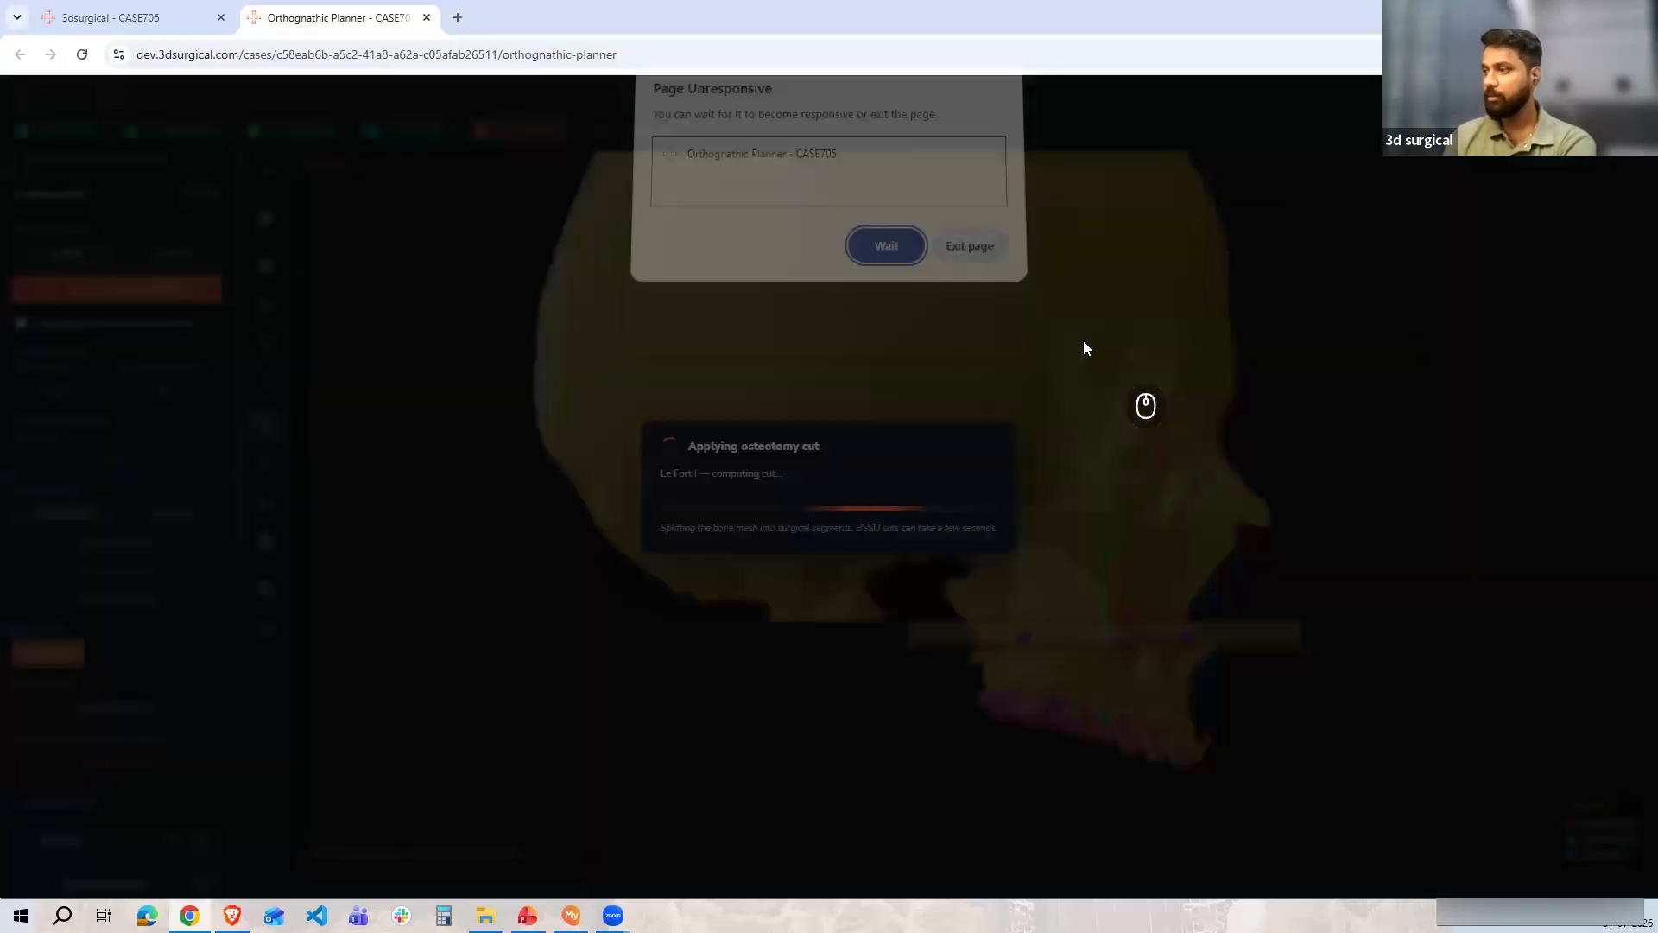
left_click(867, 256)
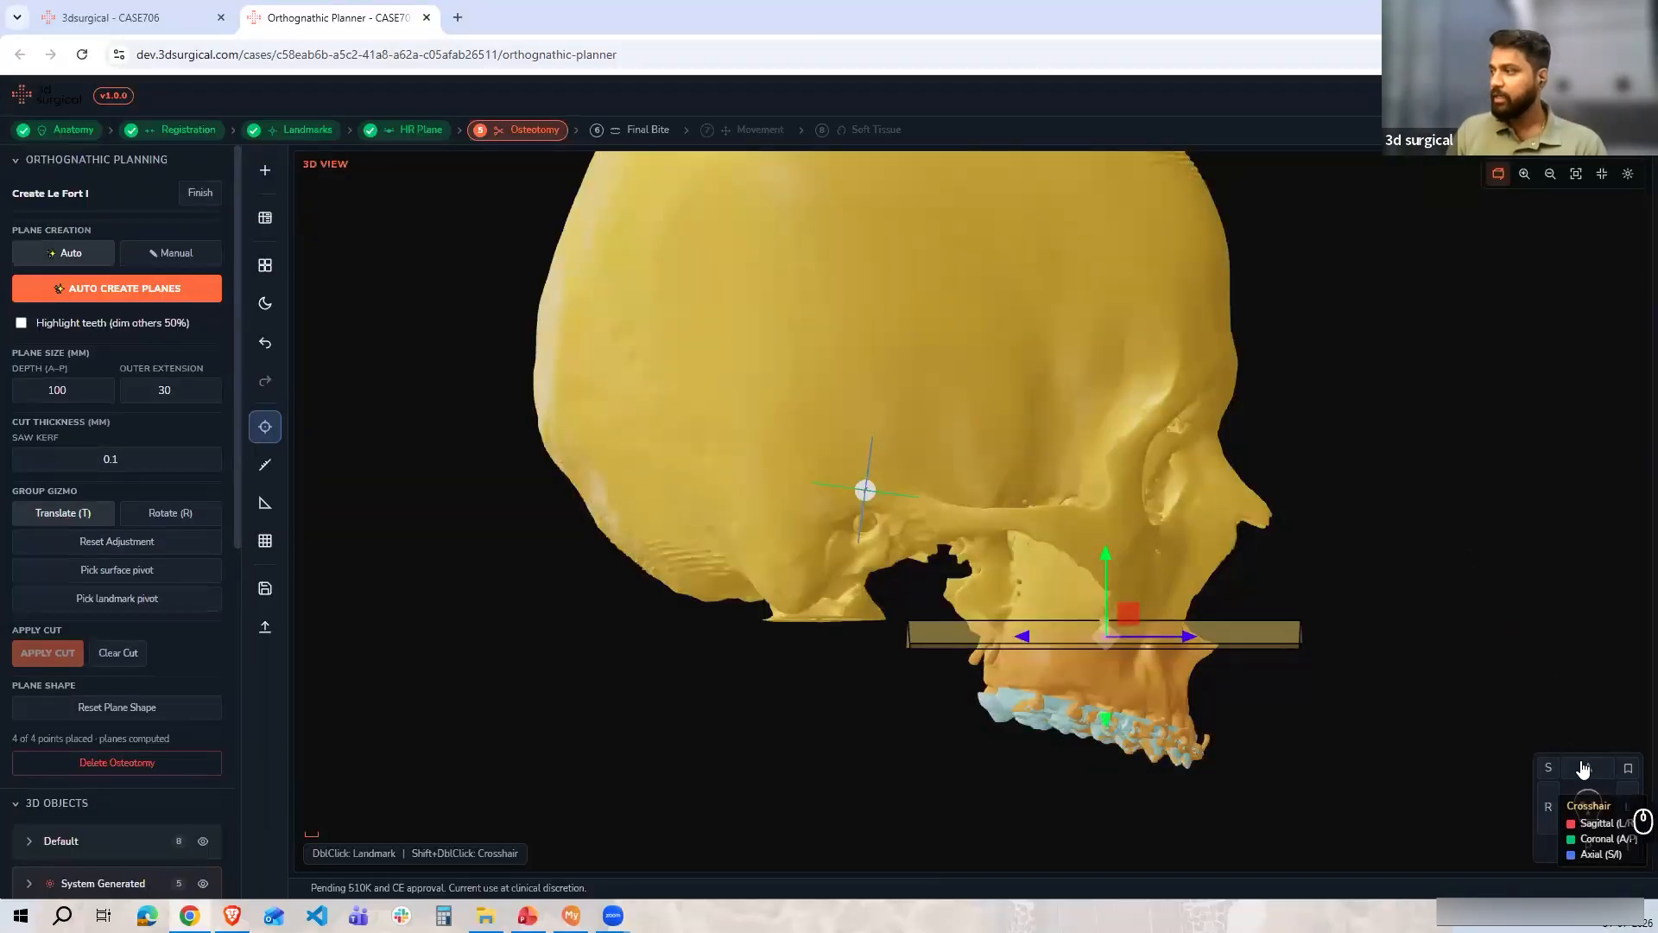
left_click(1587, 767)
scroll(1235, 587, "up", 5)
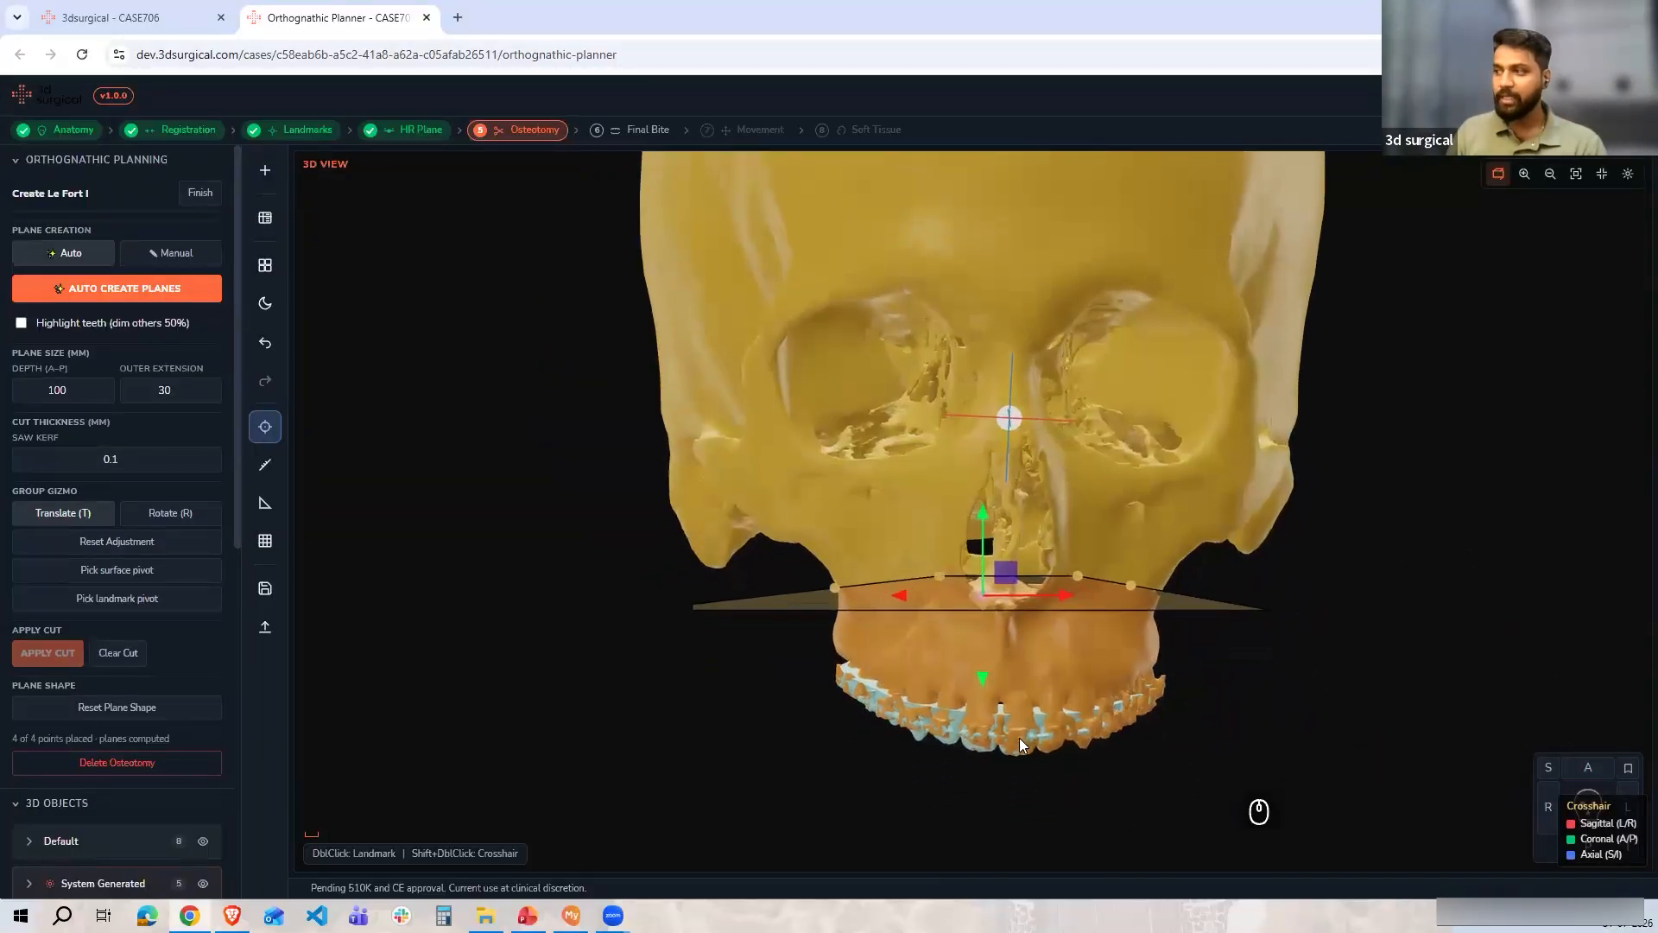
scroll(997, 703, "up", 5)
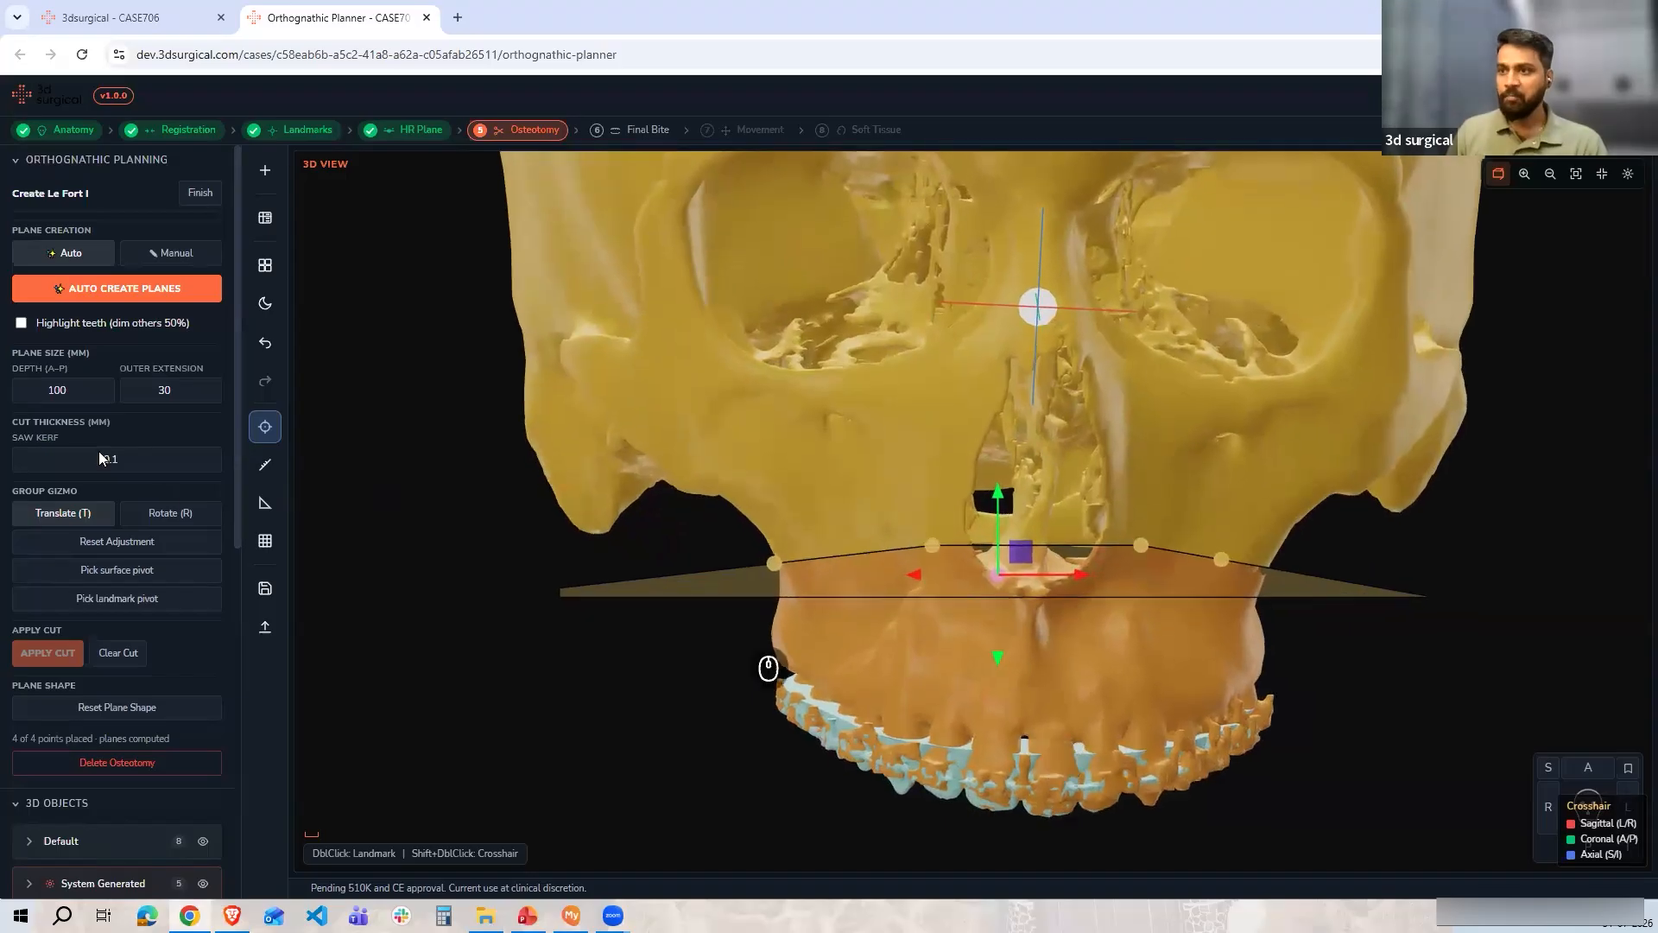
left_click(199, 192)
Start creating the BSSO (Bilateral) osteotomy with manual plane creation
left_click_drag(985, 509, 835, 367)
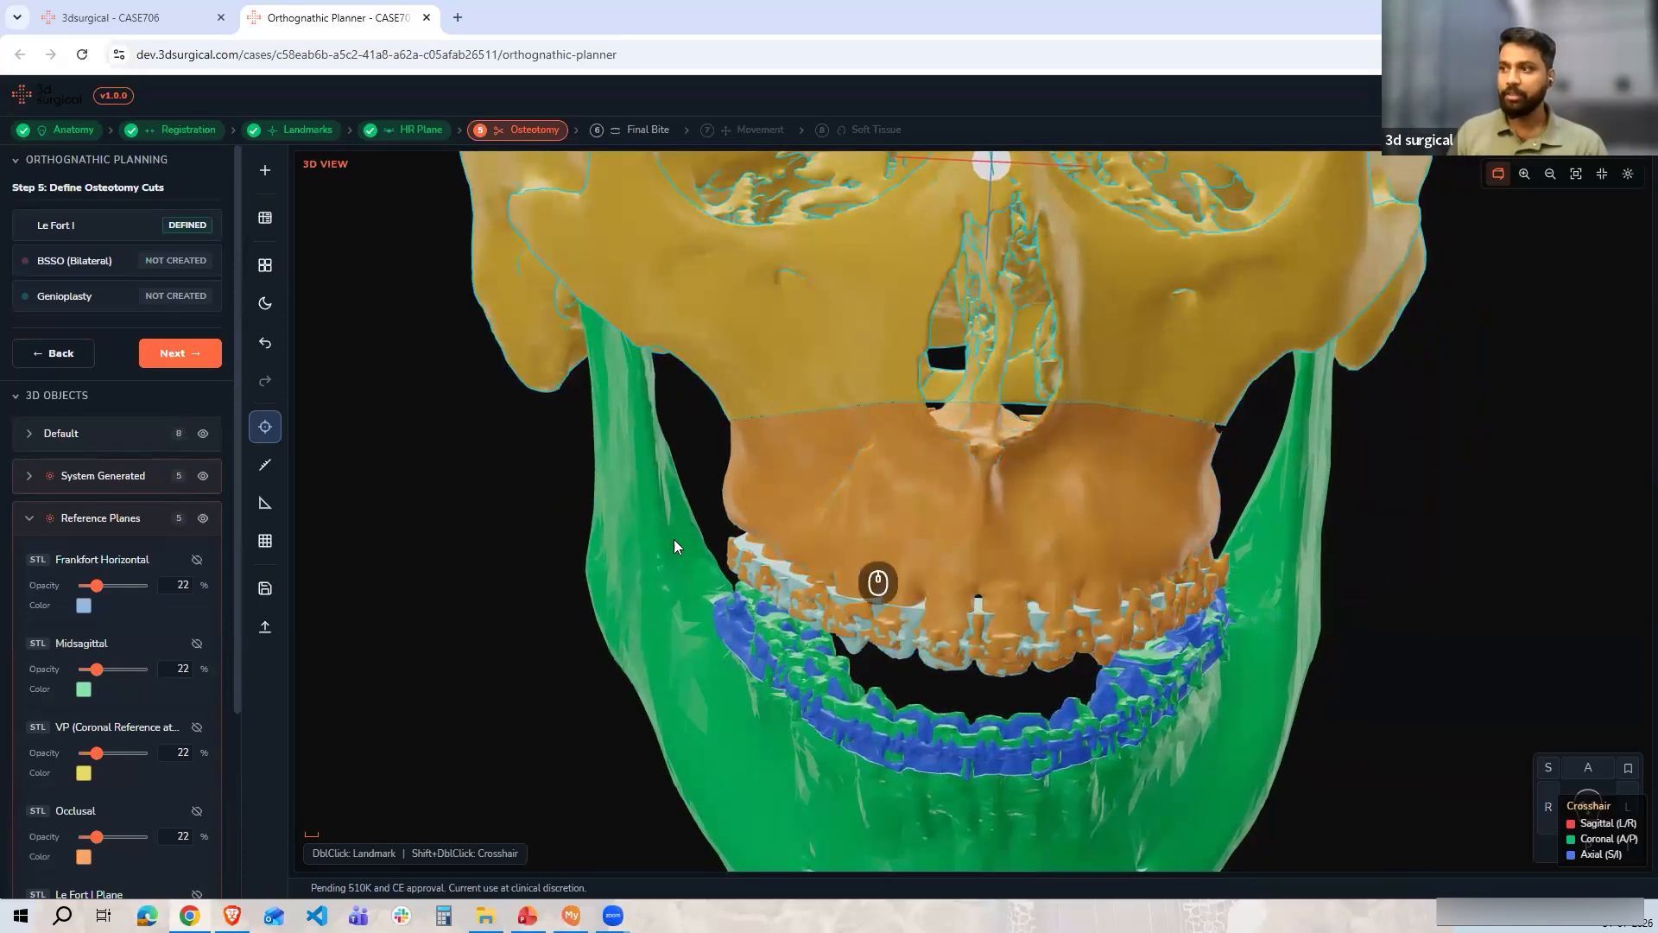
left_click(115, 259)
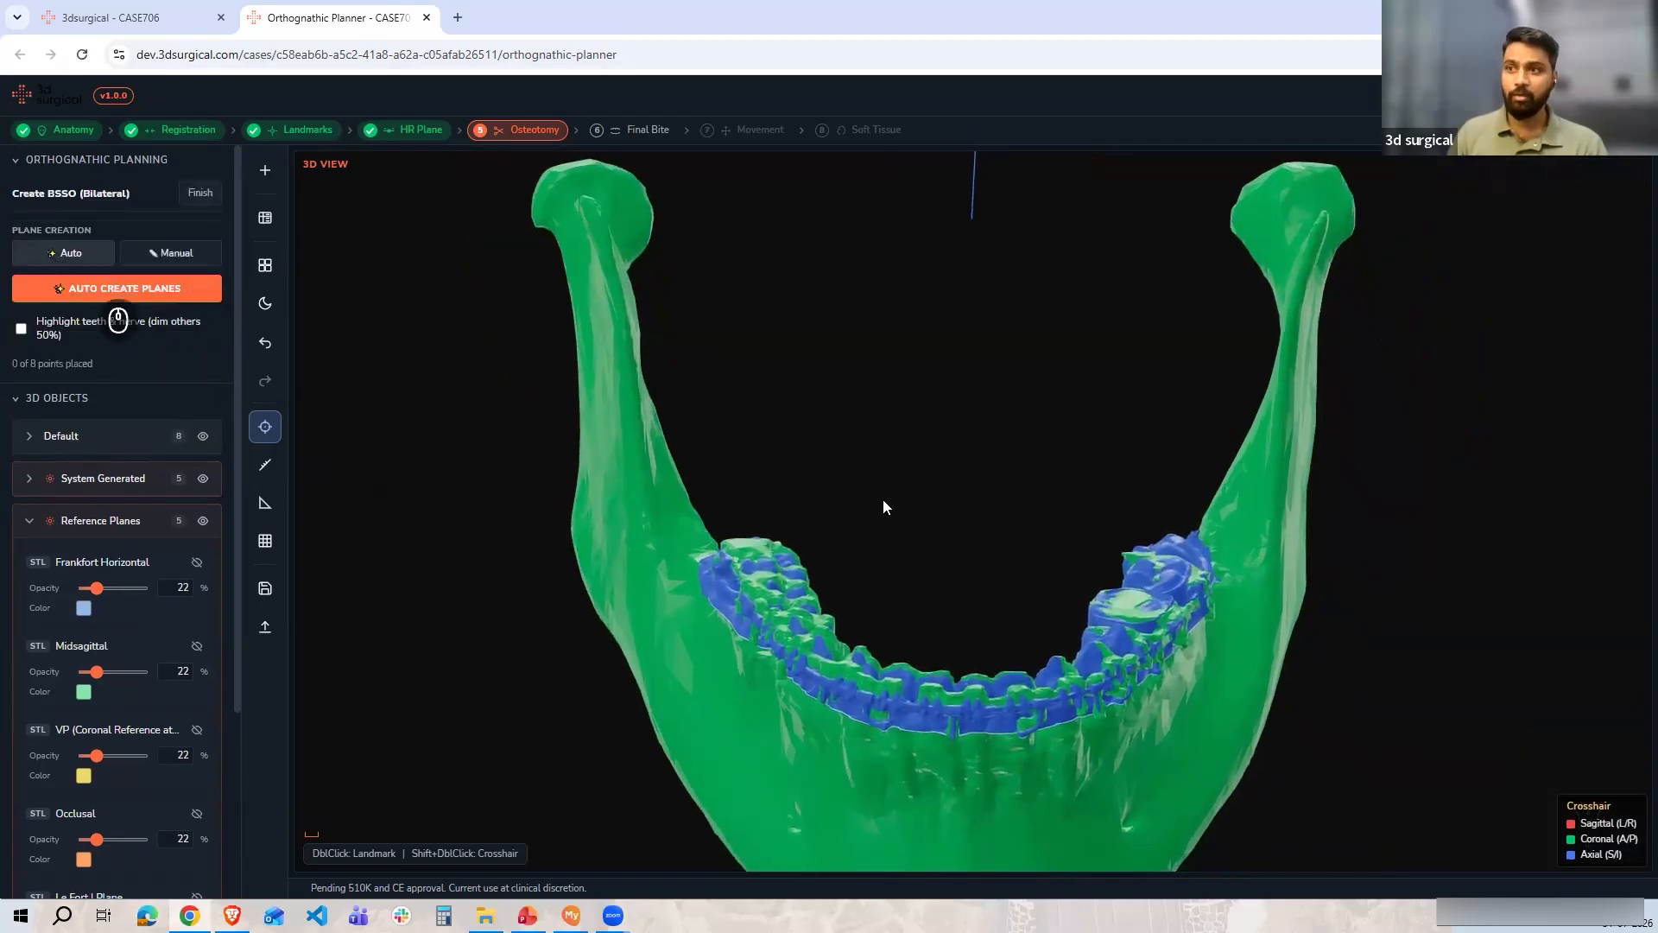
left_click_drag(972, 451, 1070, 638)
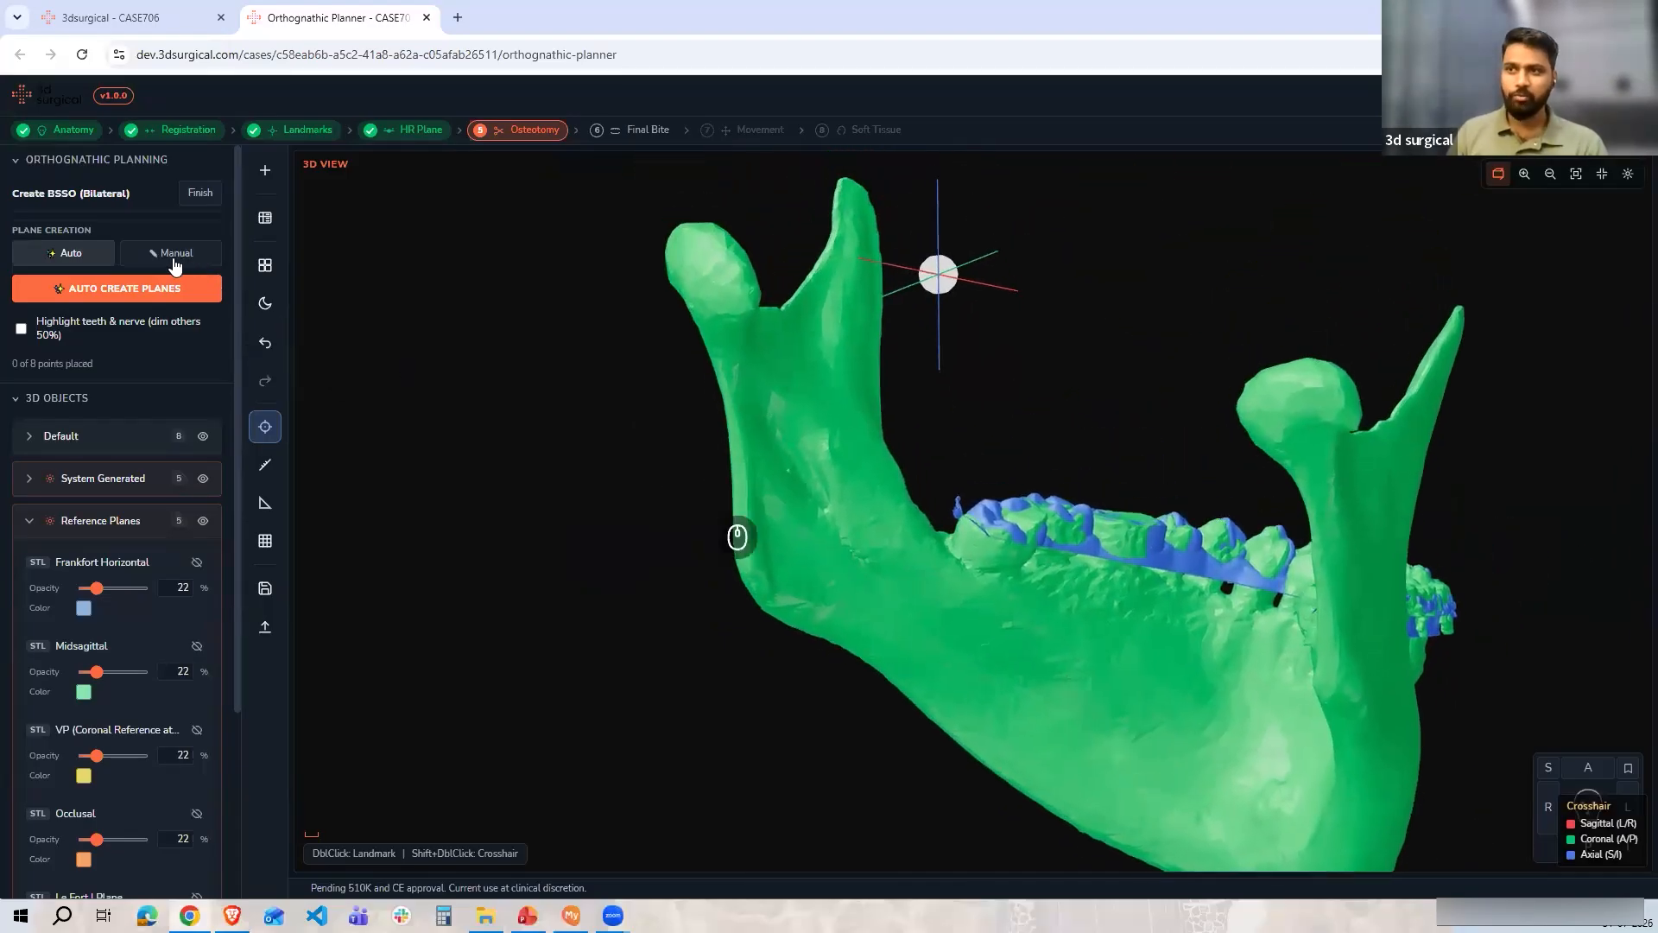
left_click(175, 258)
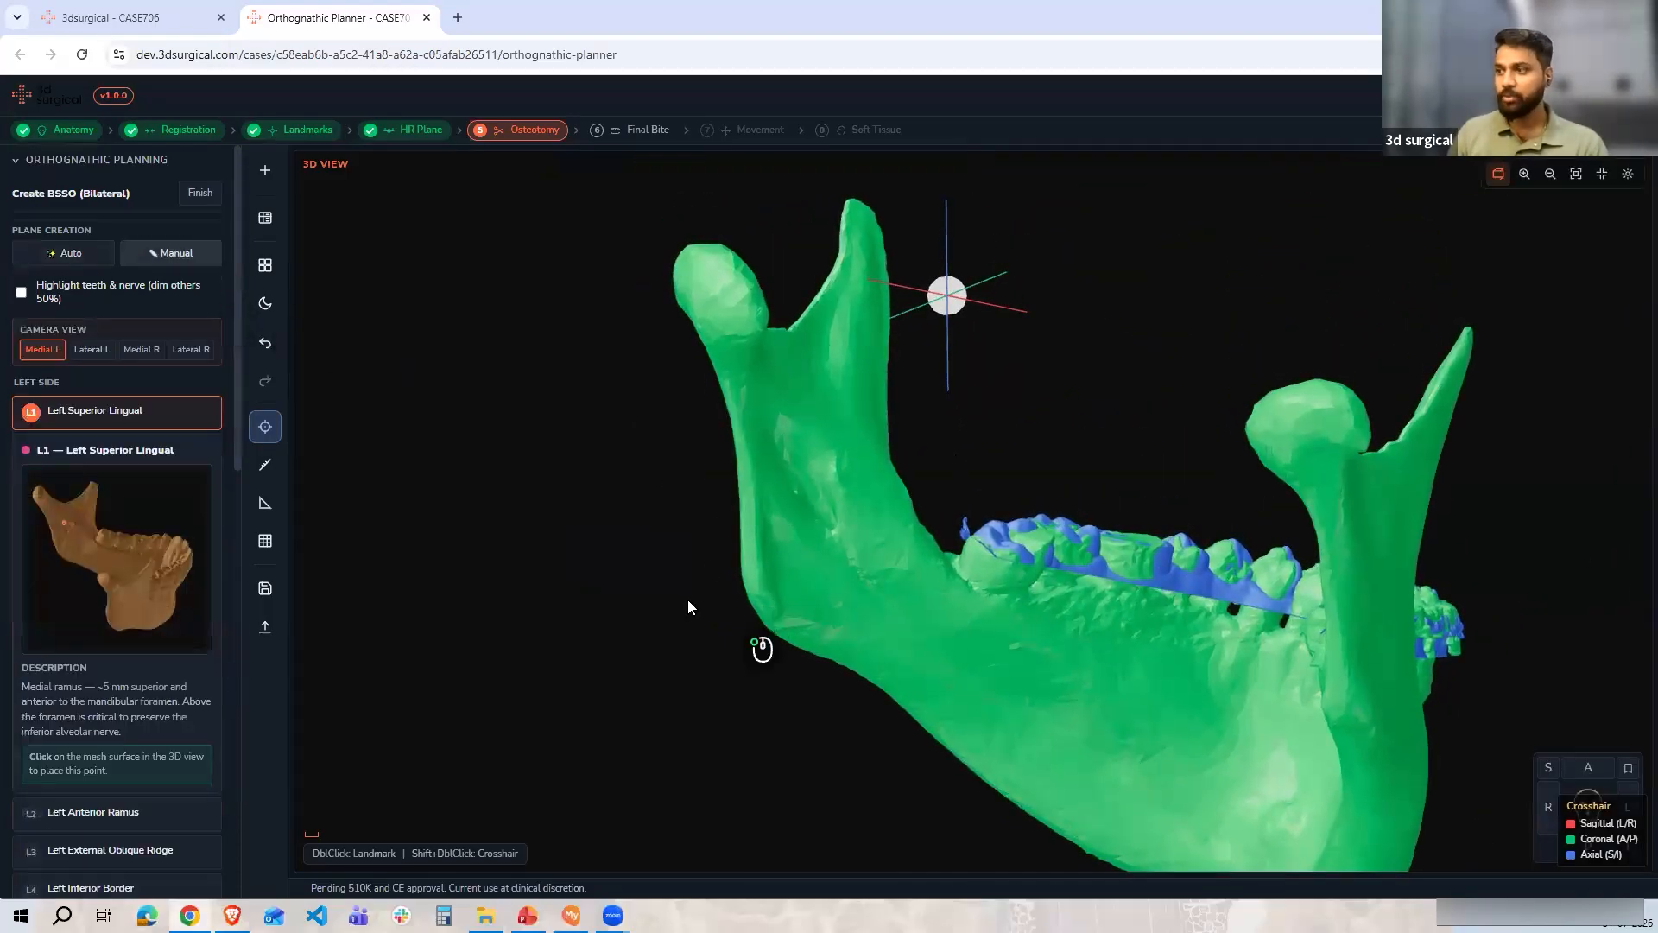
Place the Left Superior Lingual and Left Anterior Ramus points on the medial side of the left ramus
left_click_drag(688, 601, 753, 527)
scroll(850, 516, "up", 5)
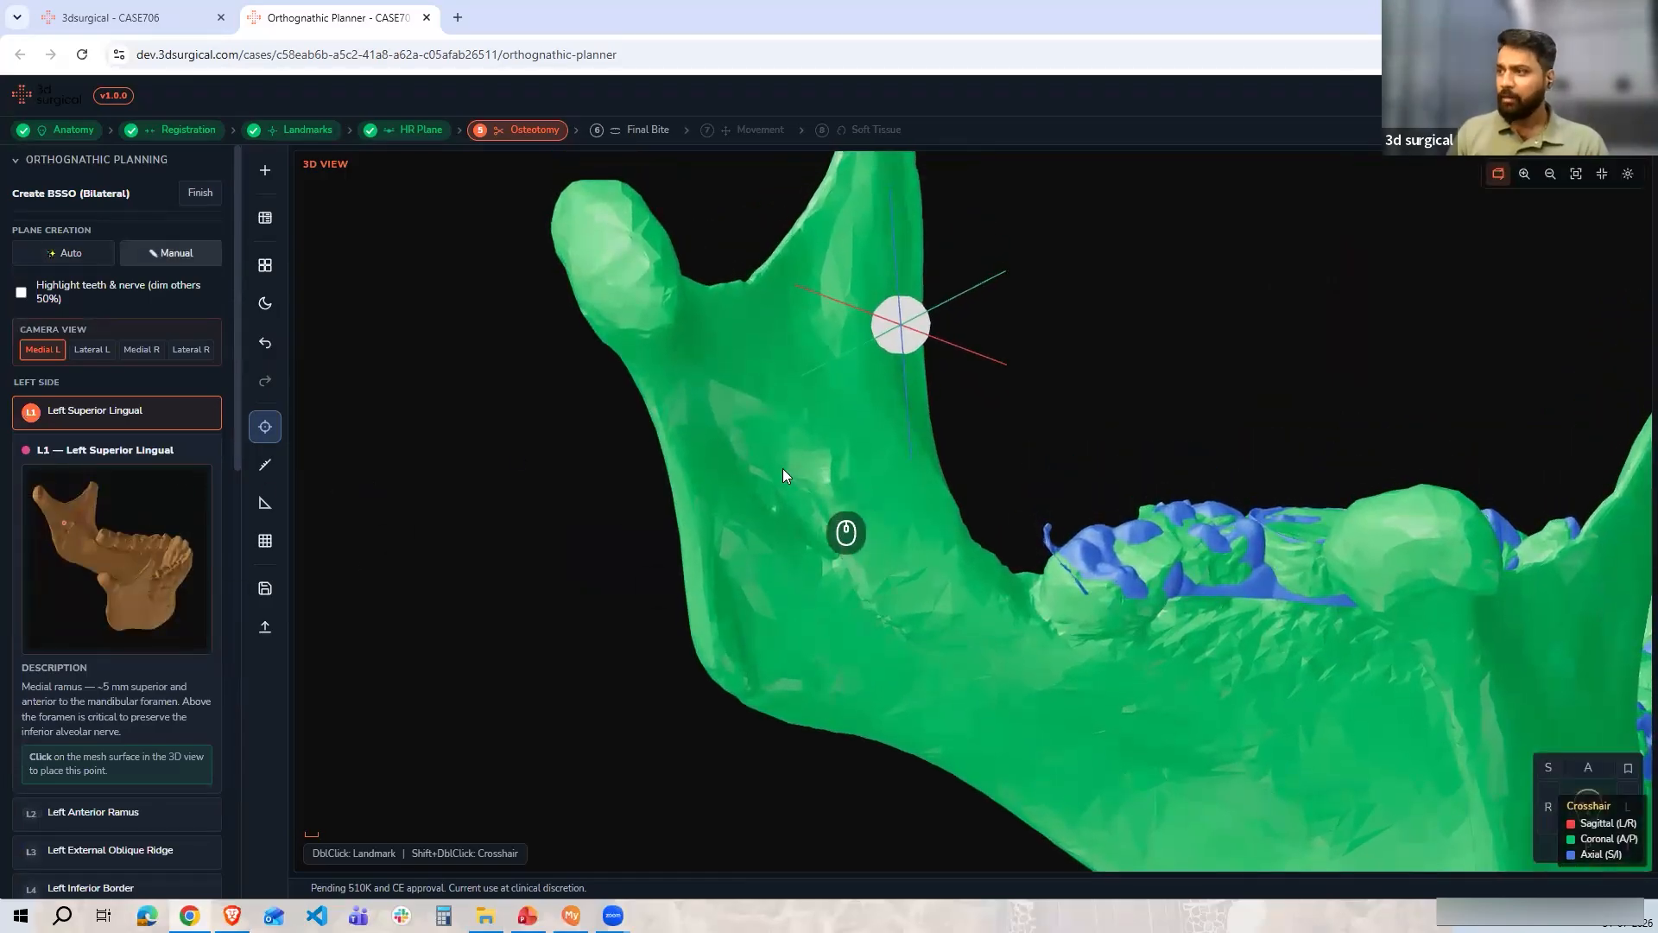
left_click_drag(839, 487, 689, 466)
double_click(689, 466)
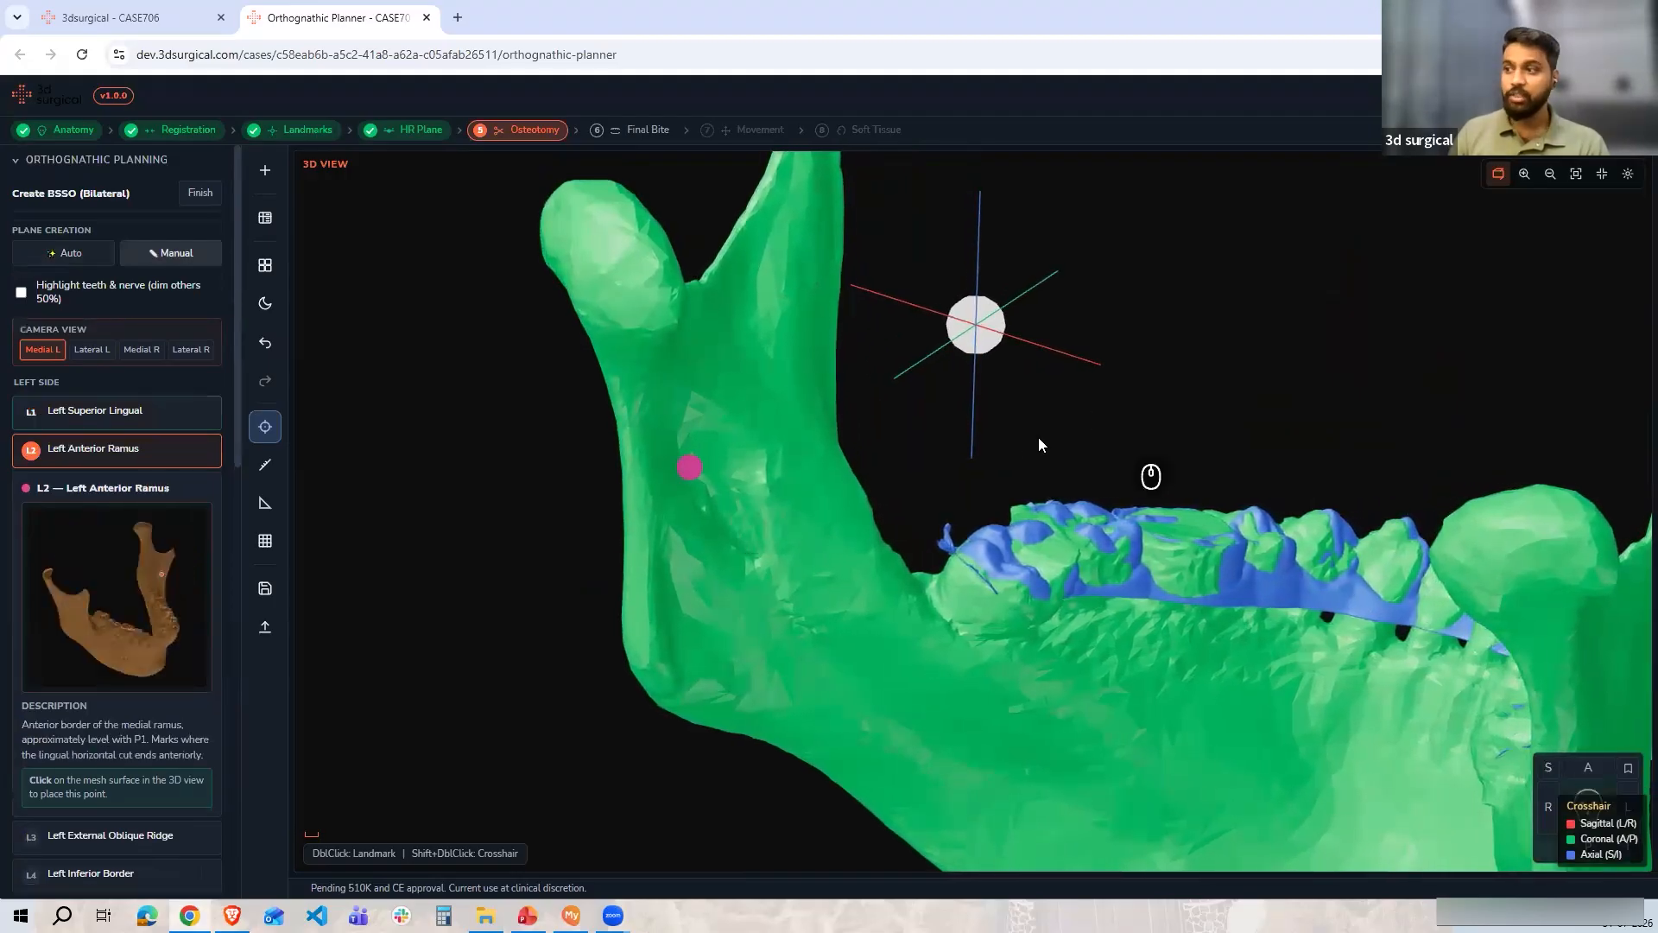
left_click_drag(936, 463, 898, 514)
mouse_move(1261, 330)
left_mouse_down()
mouse_move(1103, 443)
mouse_move(1147, 361)
mouse_move(1212, 317)
mouse_move(1093, 314)
mouse_move(1175, 349)
left_mouse_up()
double_click(1092, 314)
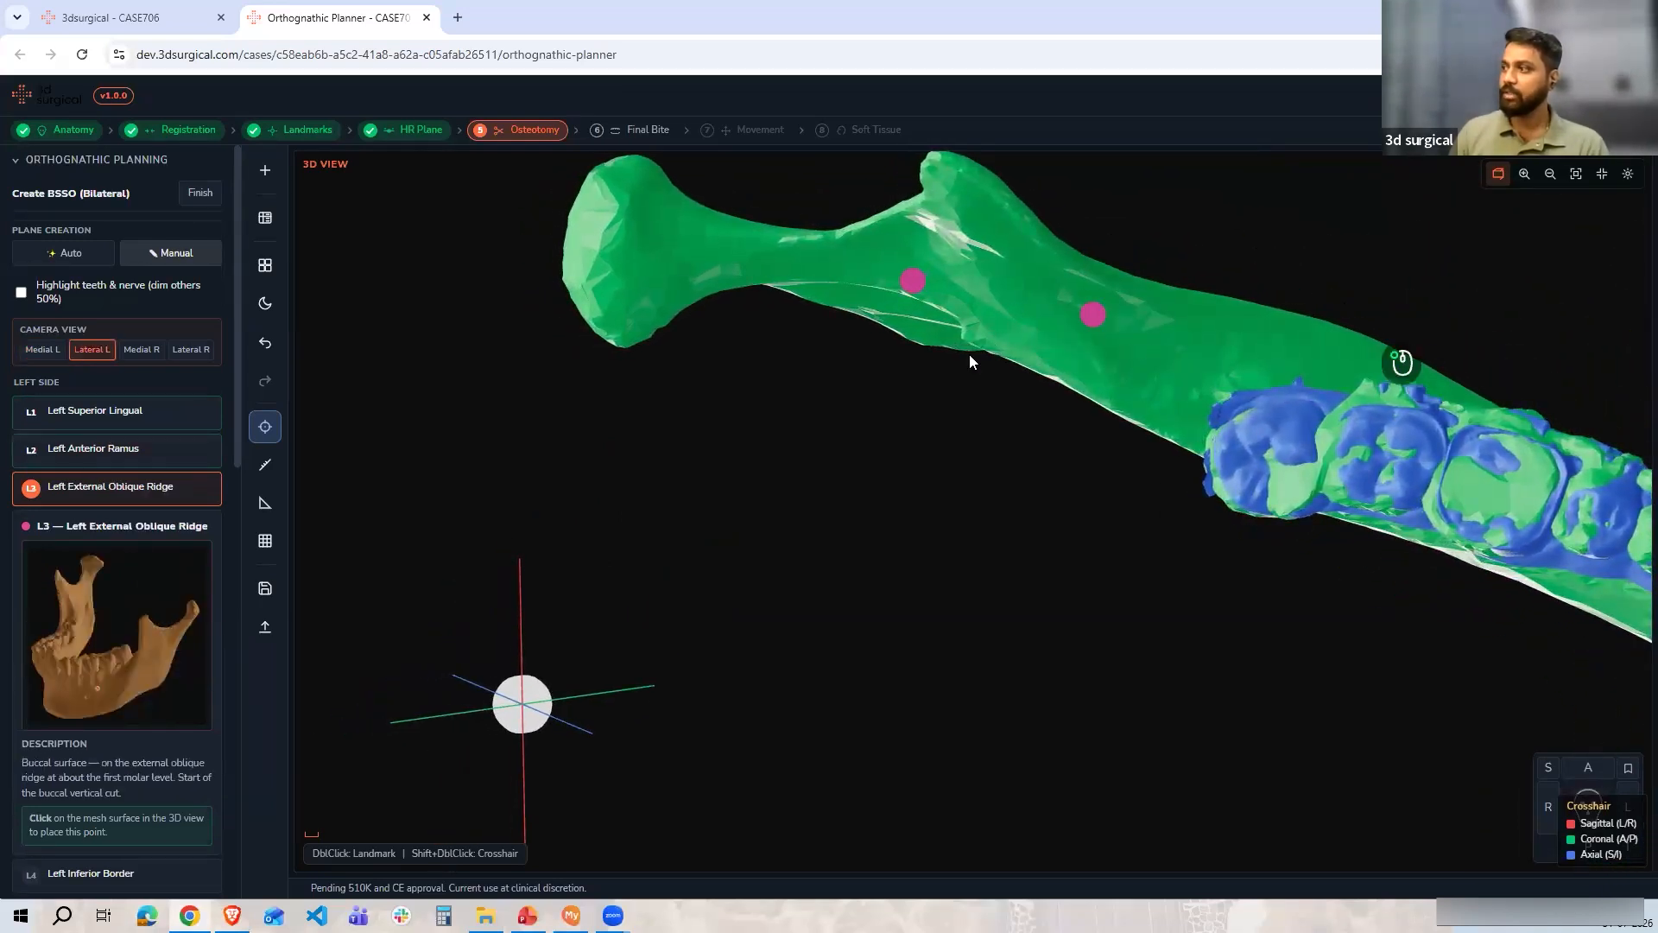
Place the Left External Oblique Ridge and Left Inferior Border points on the buccal surface of the left mandible
left_click_drag(959, 523, 1062, 411)
double_click(1116, 452)
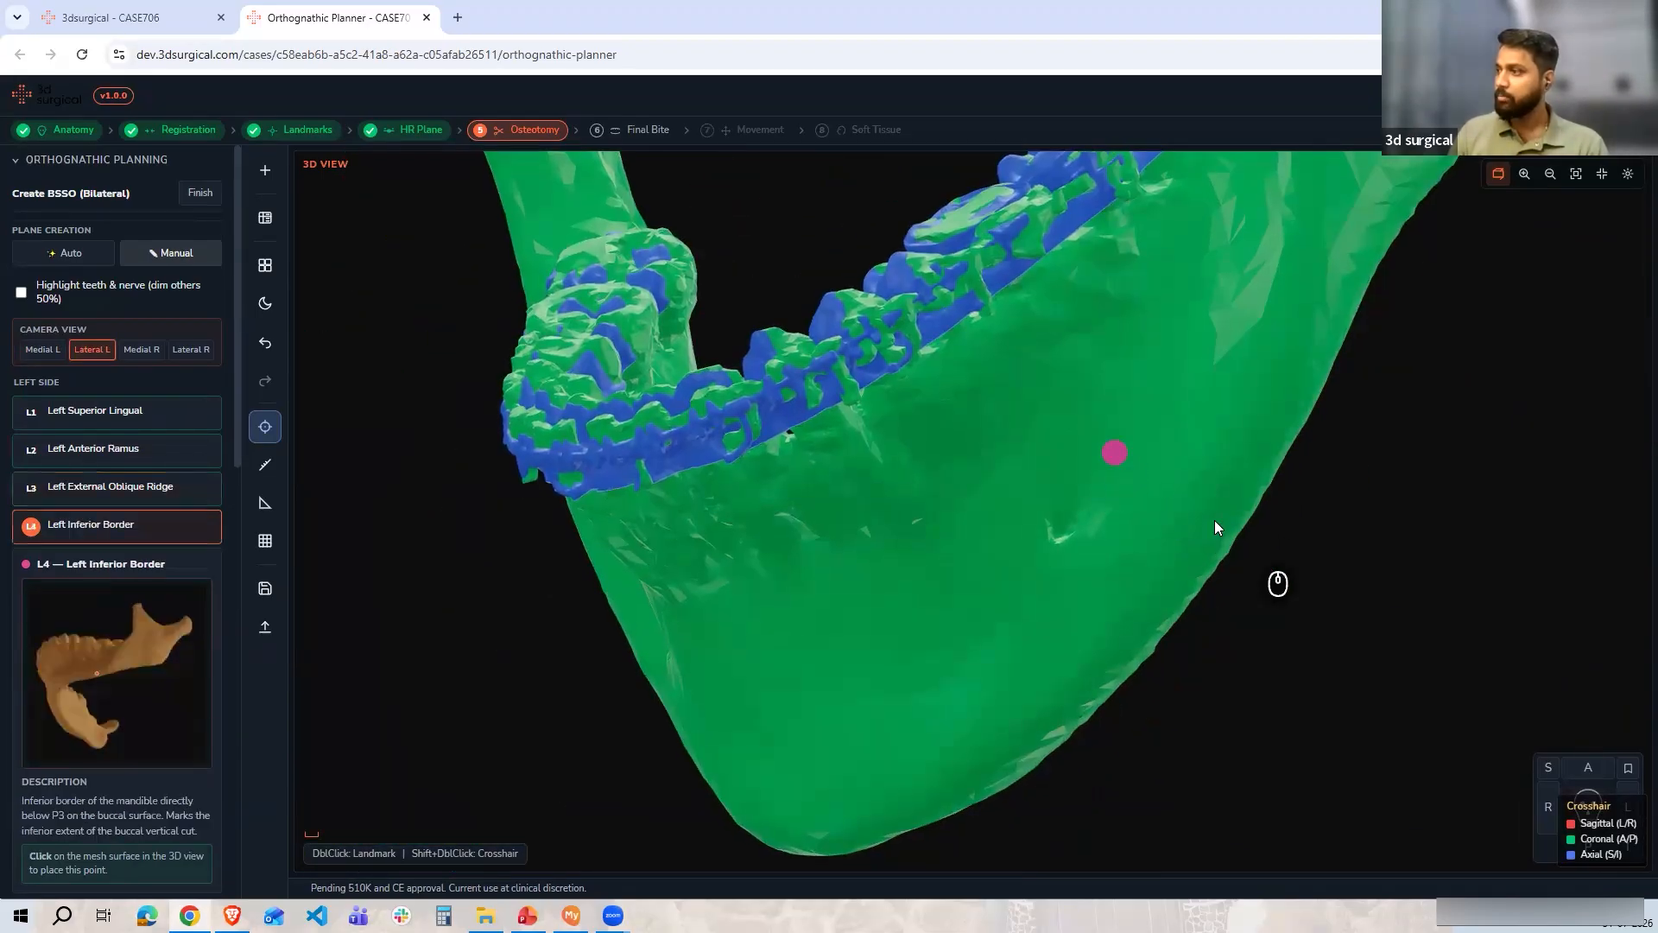
left_click_drag(1352, 555, 1198, 567)
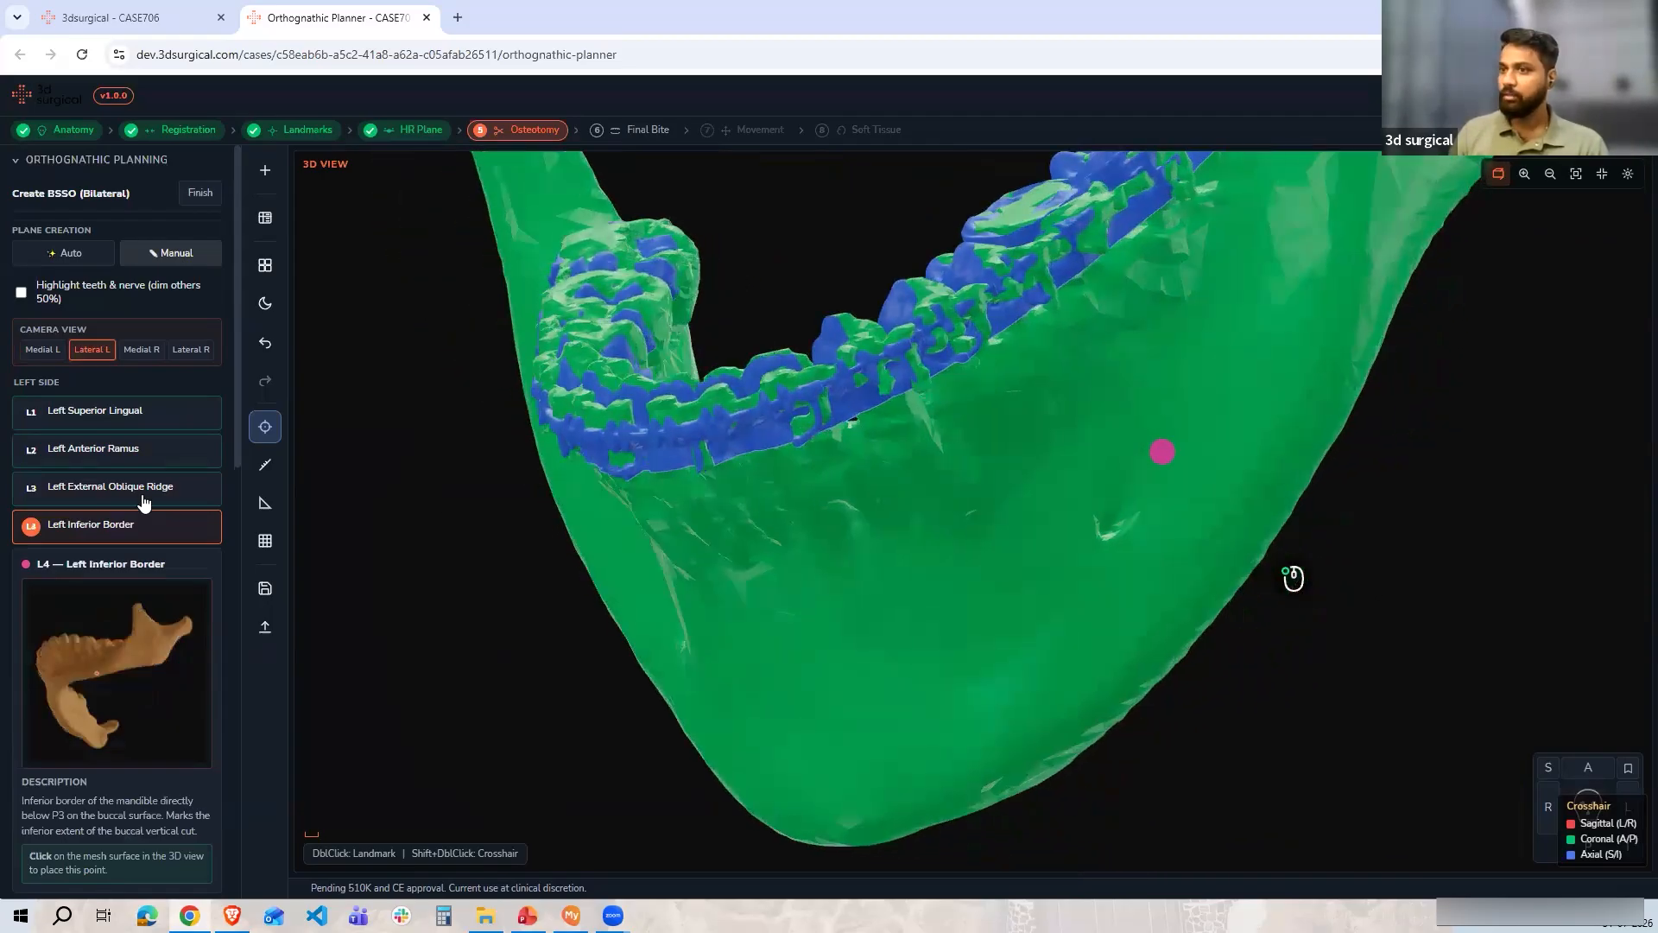
left_click(144, 492)
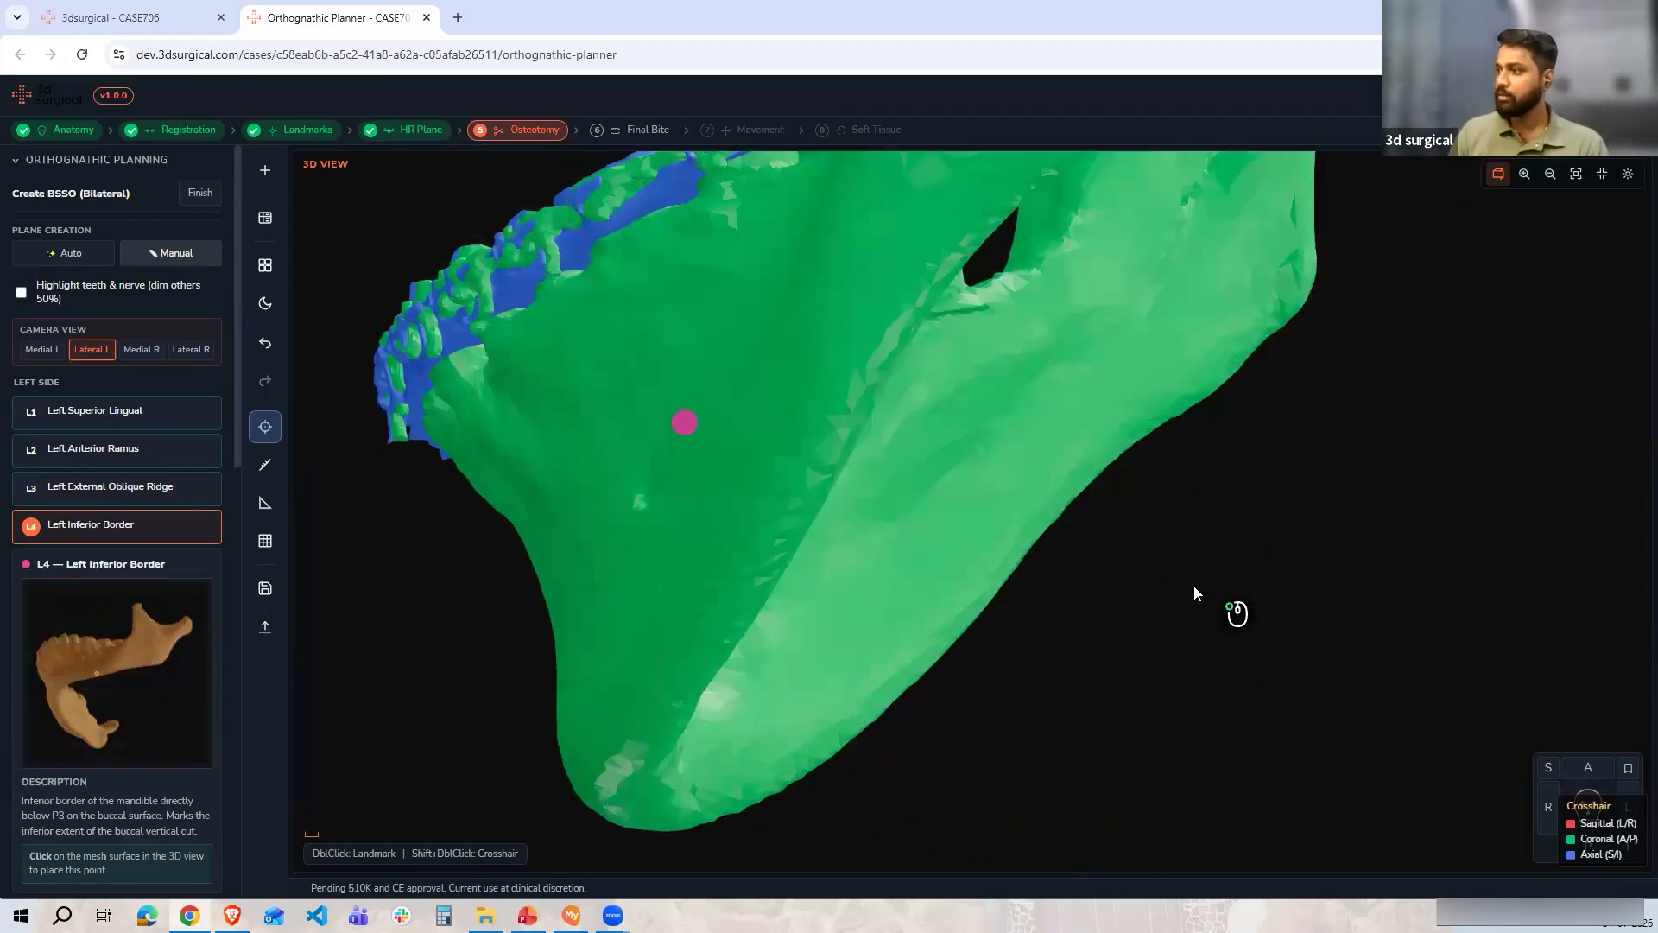
double_click(1041, 478)
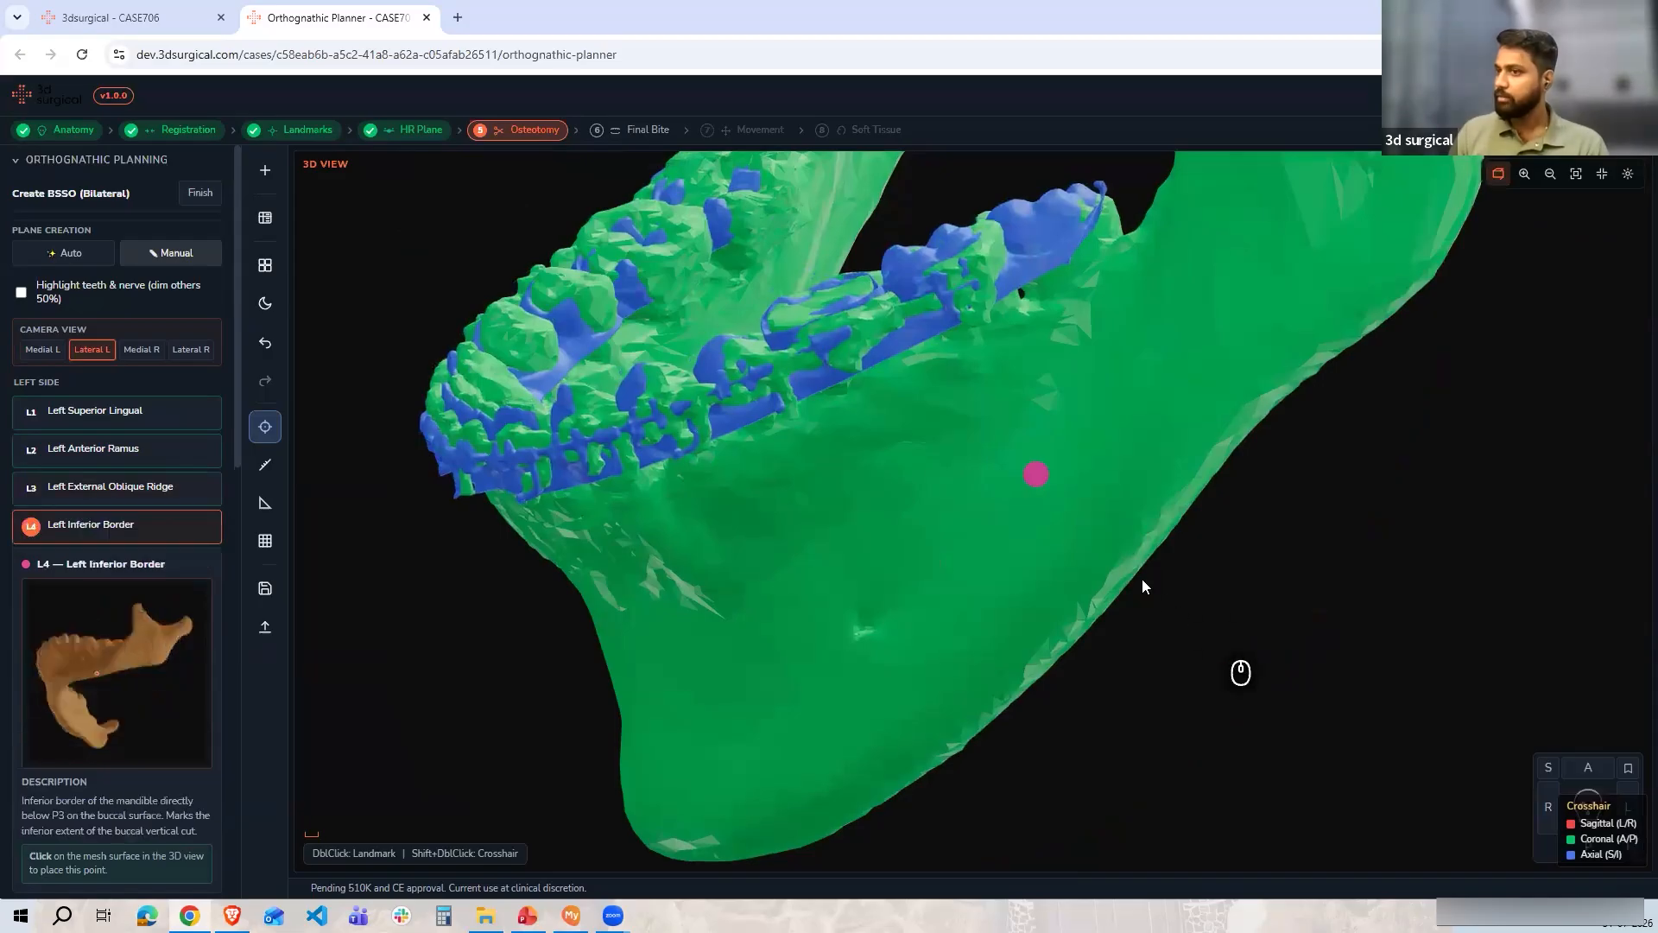
left_click_drag(1119, 571, 909, 437)
double_click(909, 435)
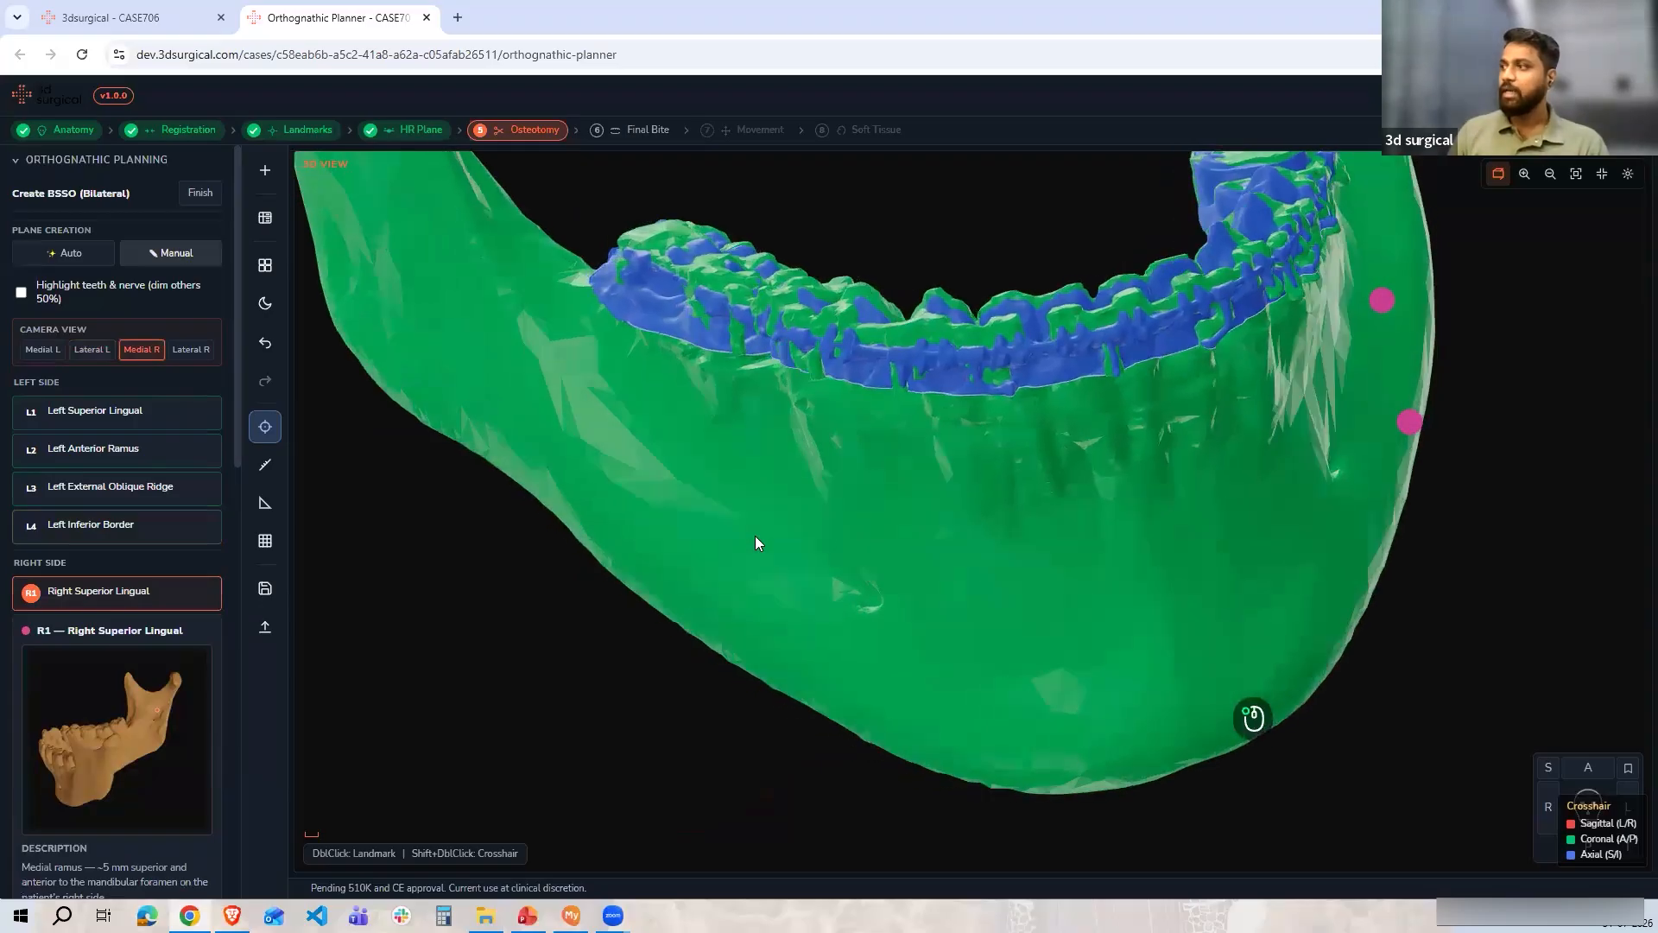
Place the four right-side points: superior lingual, anterior ramus, external oblique ridge and inferior border
left_click_drag(1277, 719, 809, 667)
left_click_drag(665, 512, 971, 503)
double_click(970, 503)
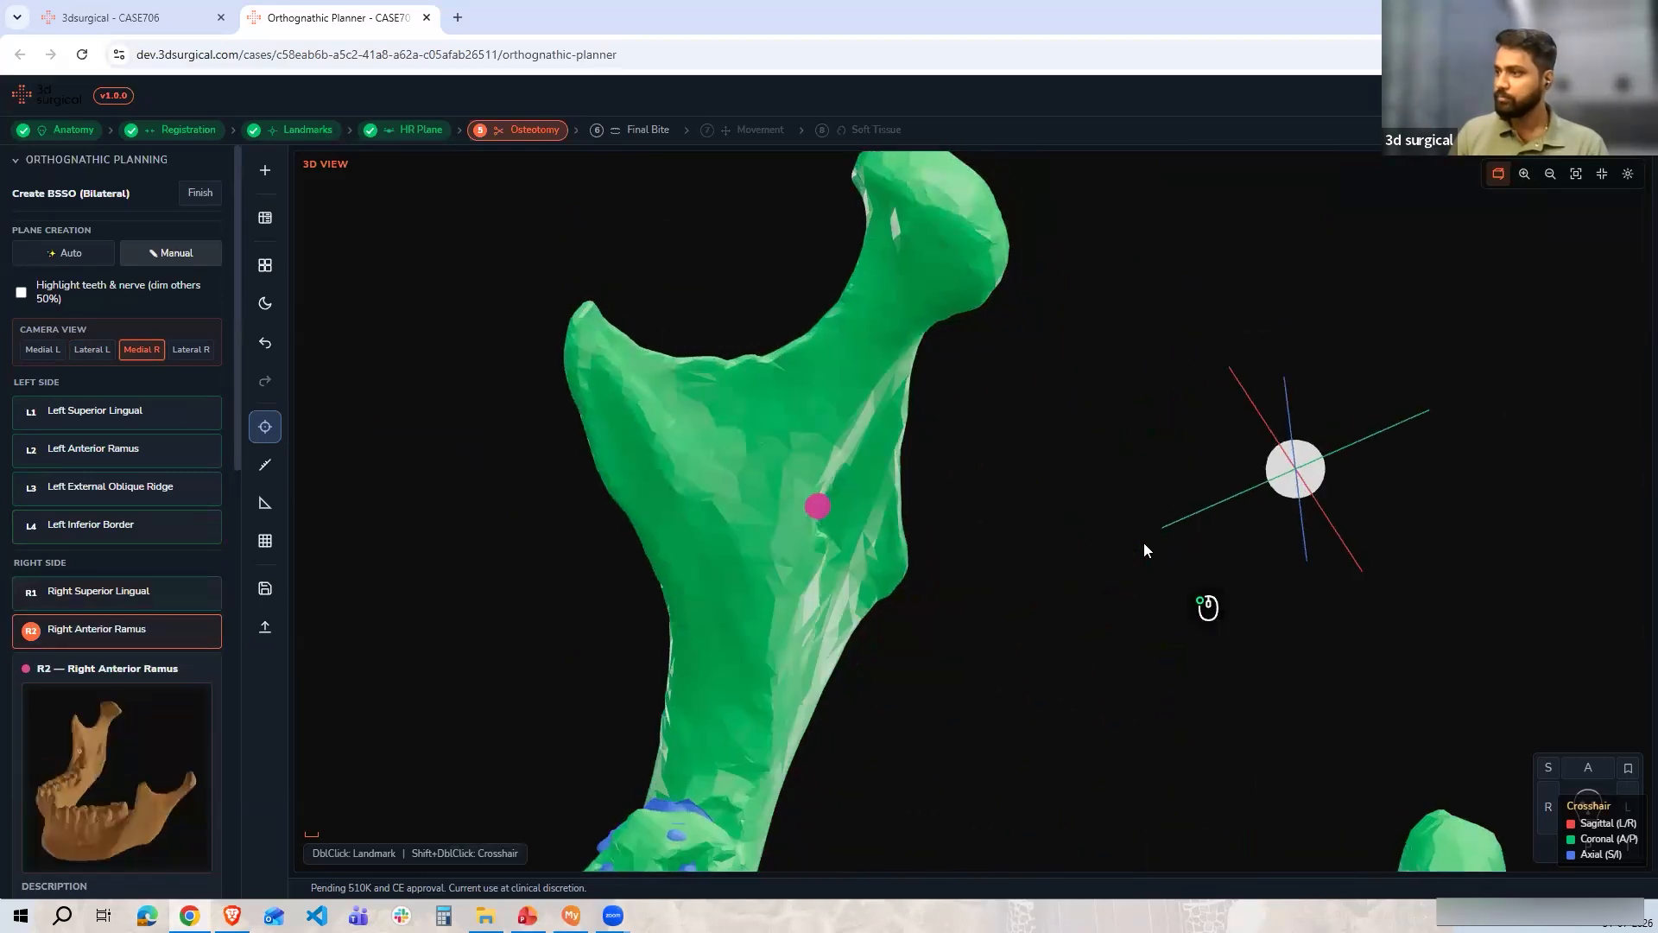
double_click(694, 580)
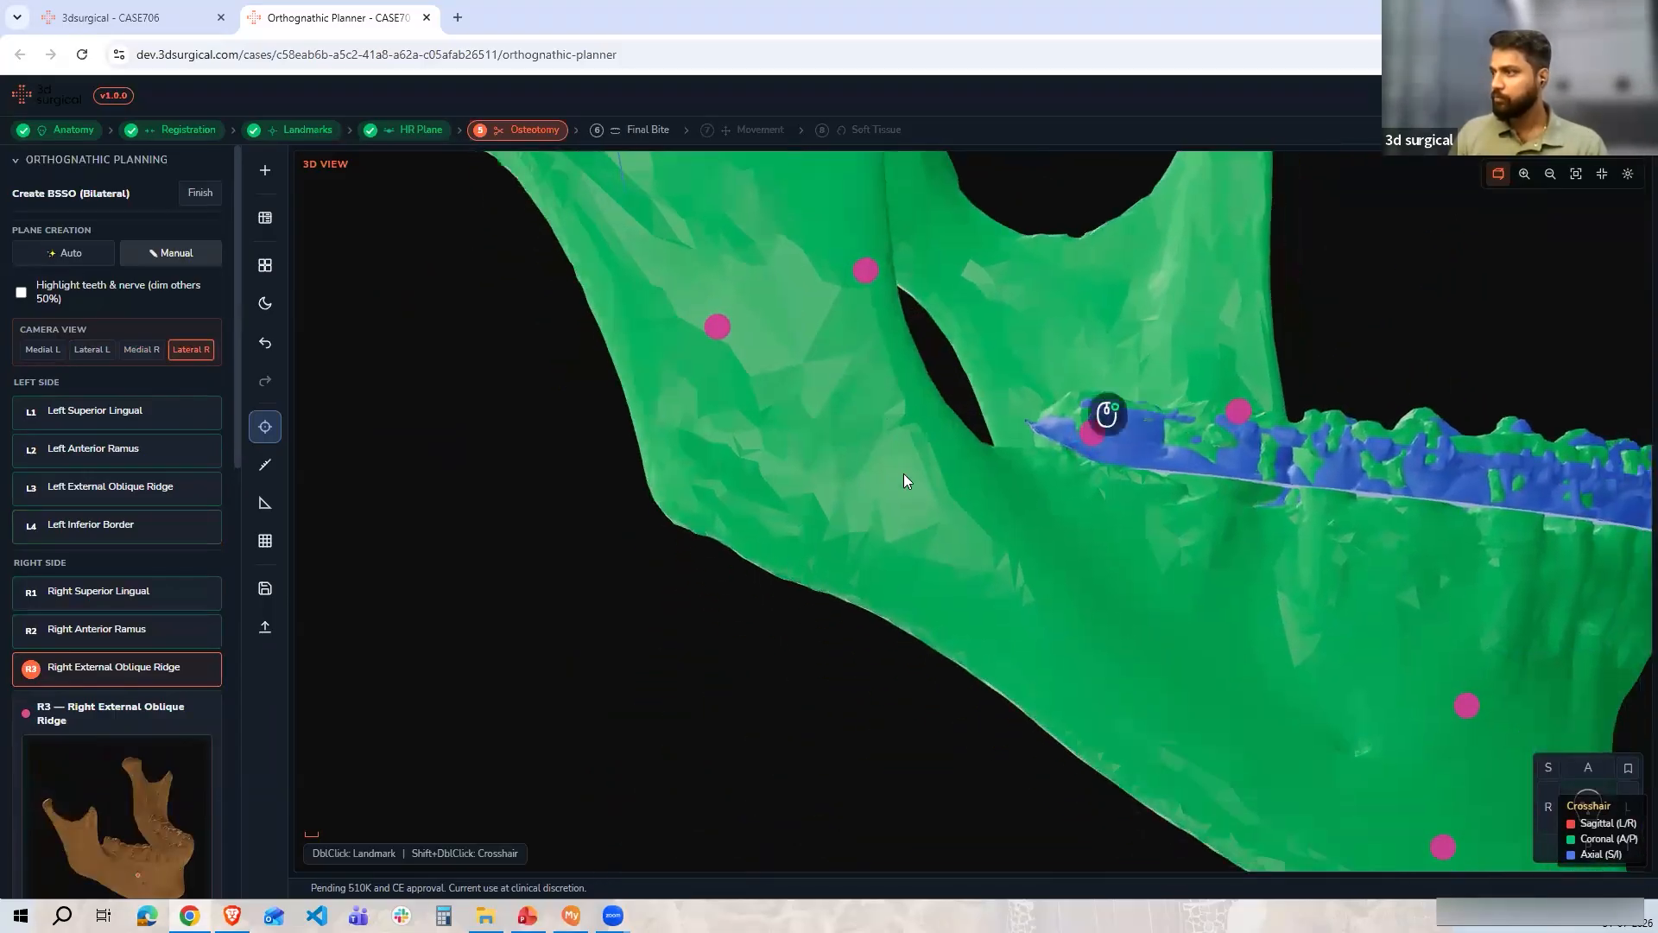
double_click(881, 617)
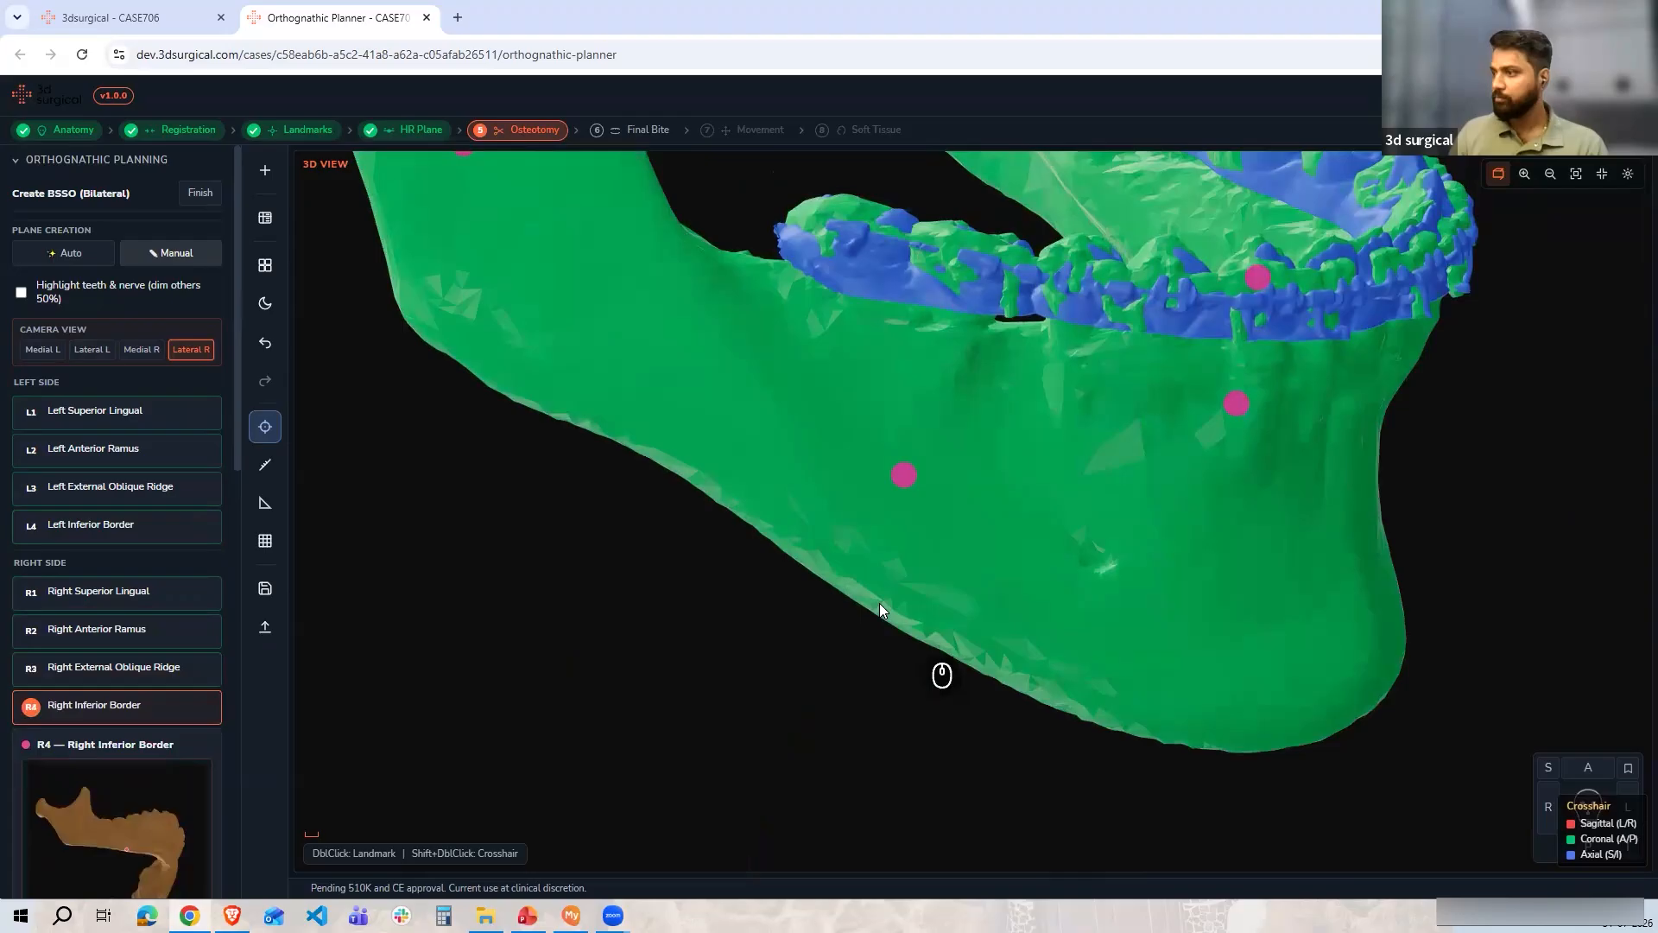
double_click(1147, 539)
Apply the BSSO cut to the mandible and clear it again
left_click_drag(1036, 551, 713, 441)
left_click_drag(826, 332, 1022, 493)
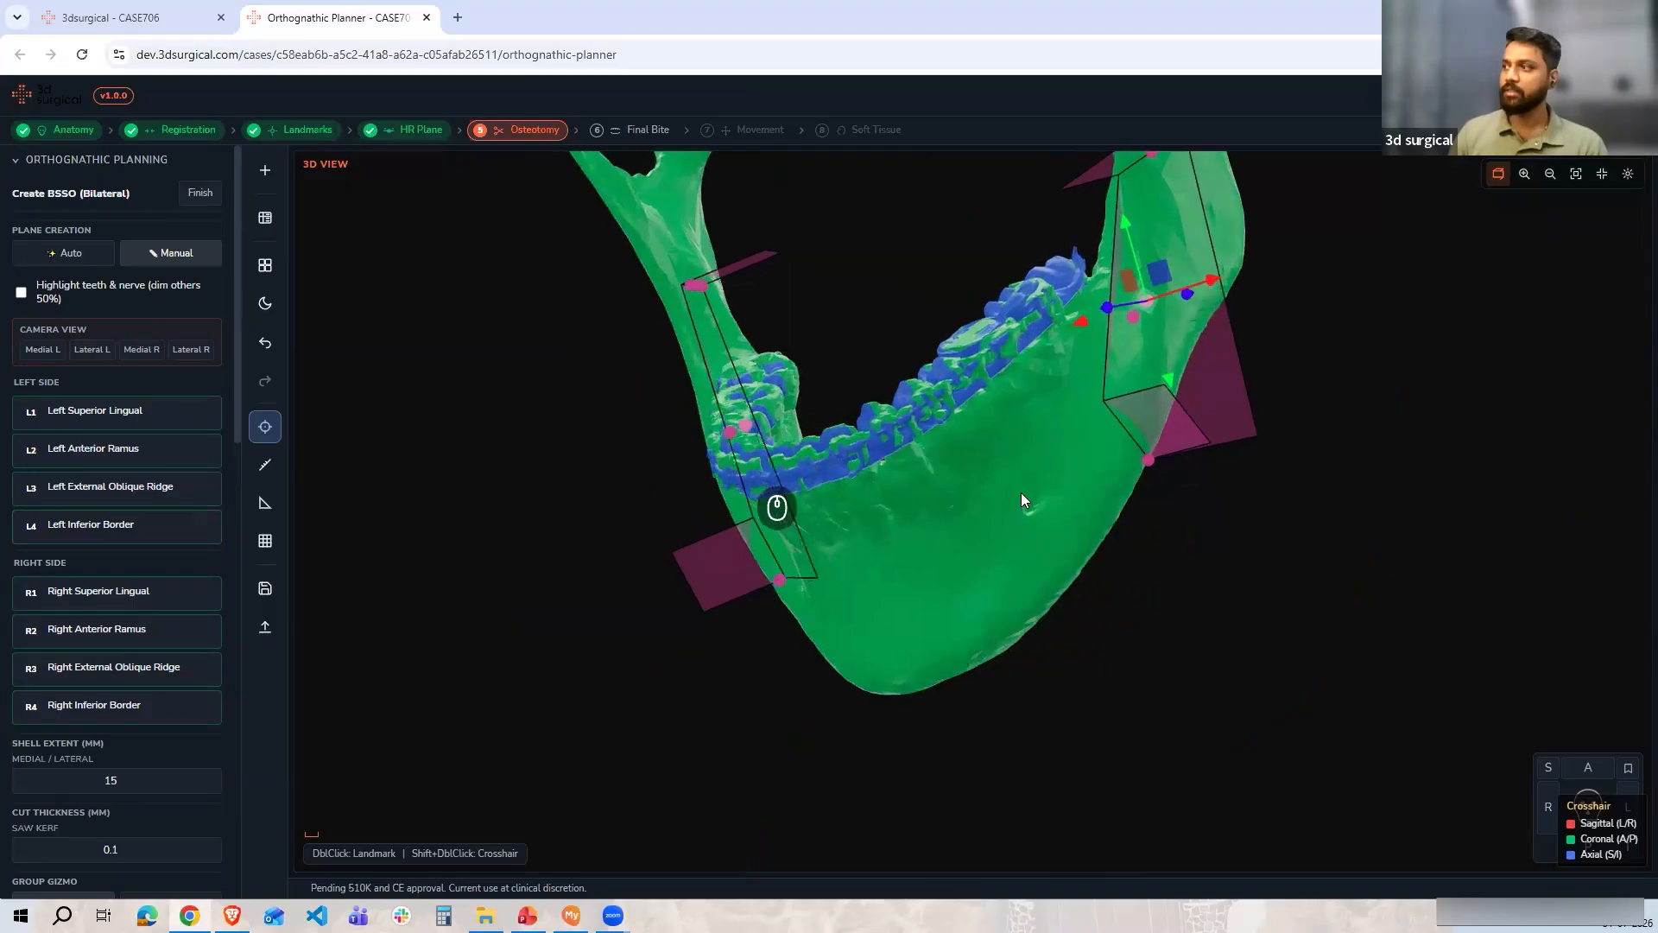
left_click_drag(844, 446, 1085, 557)
left_click_drag(1026, 498, 1213, 501)
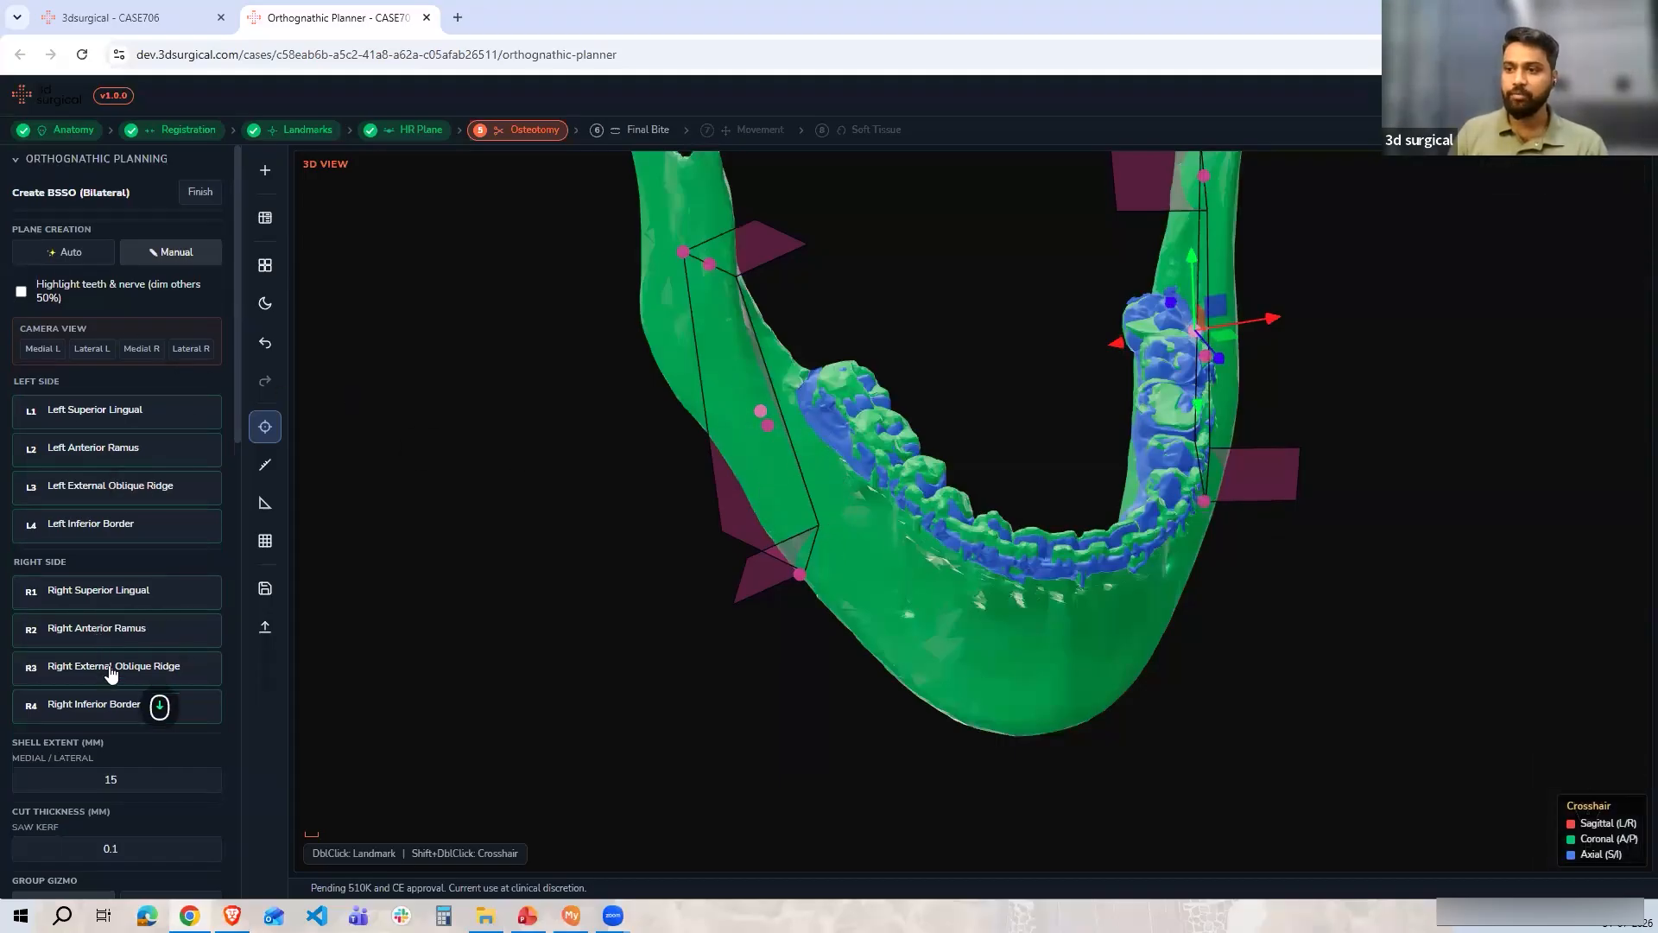
scroll(78, 734, "down", 3)
left_click(45, 785)
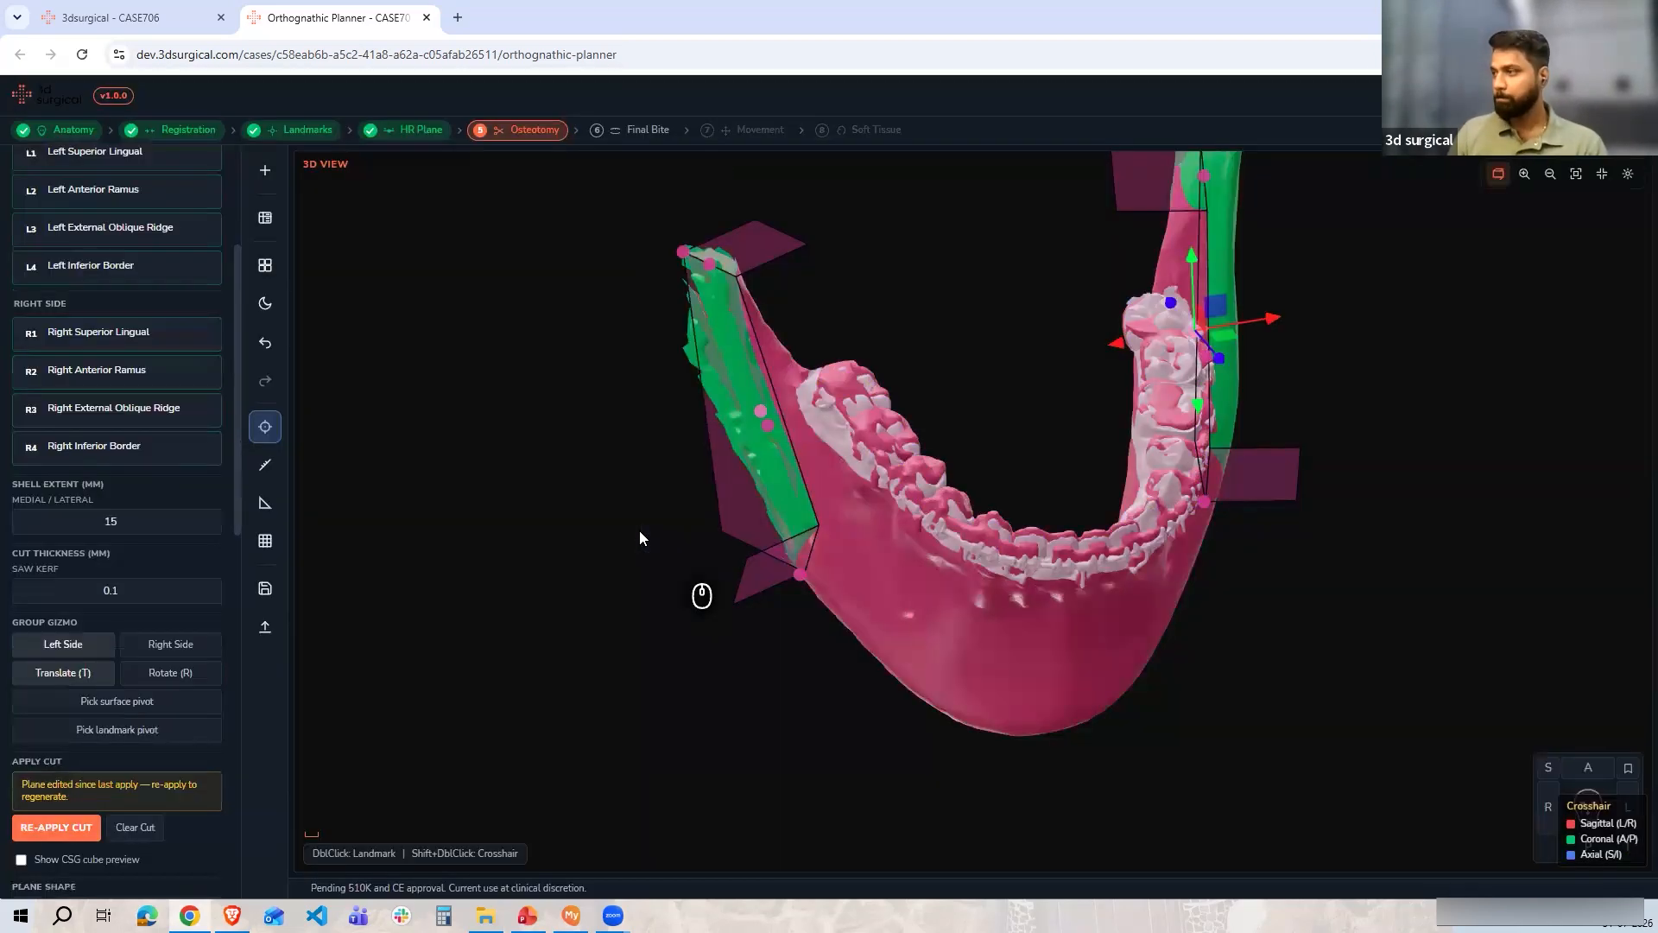
left_click(136, 827)
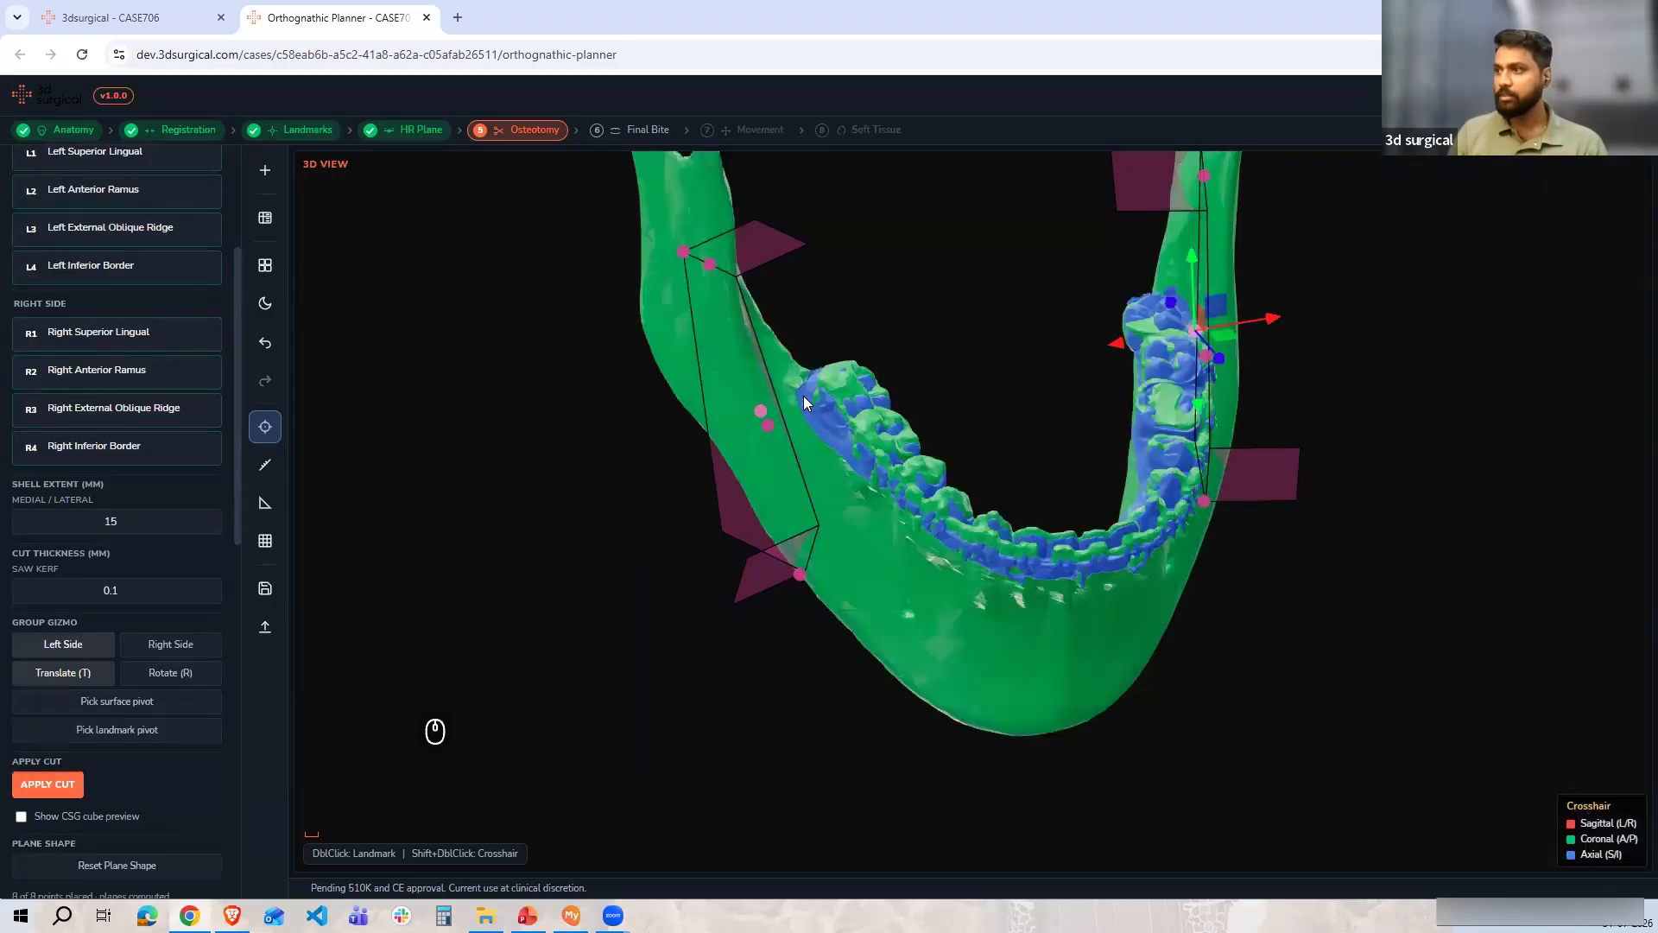
Switch the group gizmo to the right side and slightly adjust the right BSSO cut plane
left_click_drag(813, 404, 709, 364)
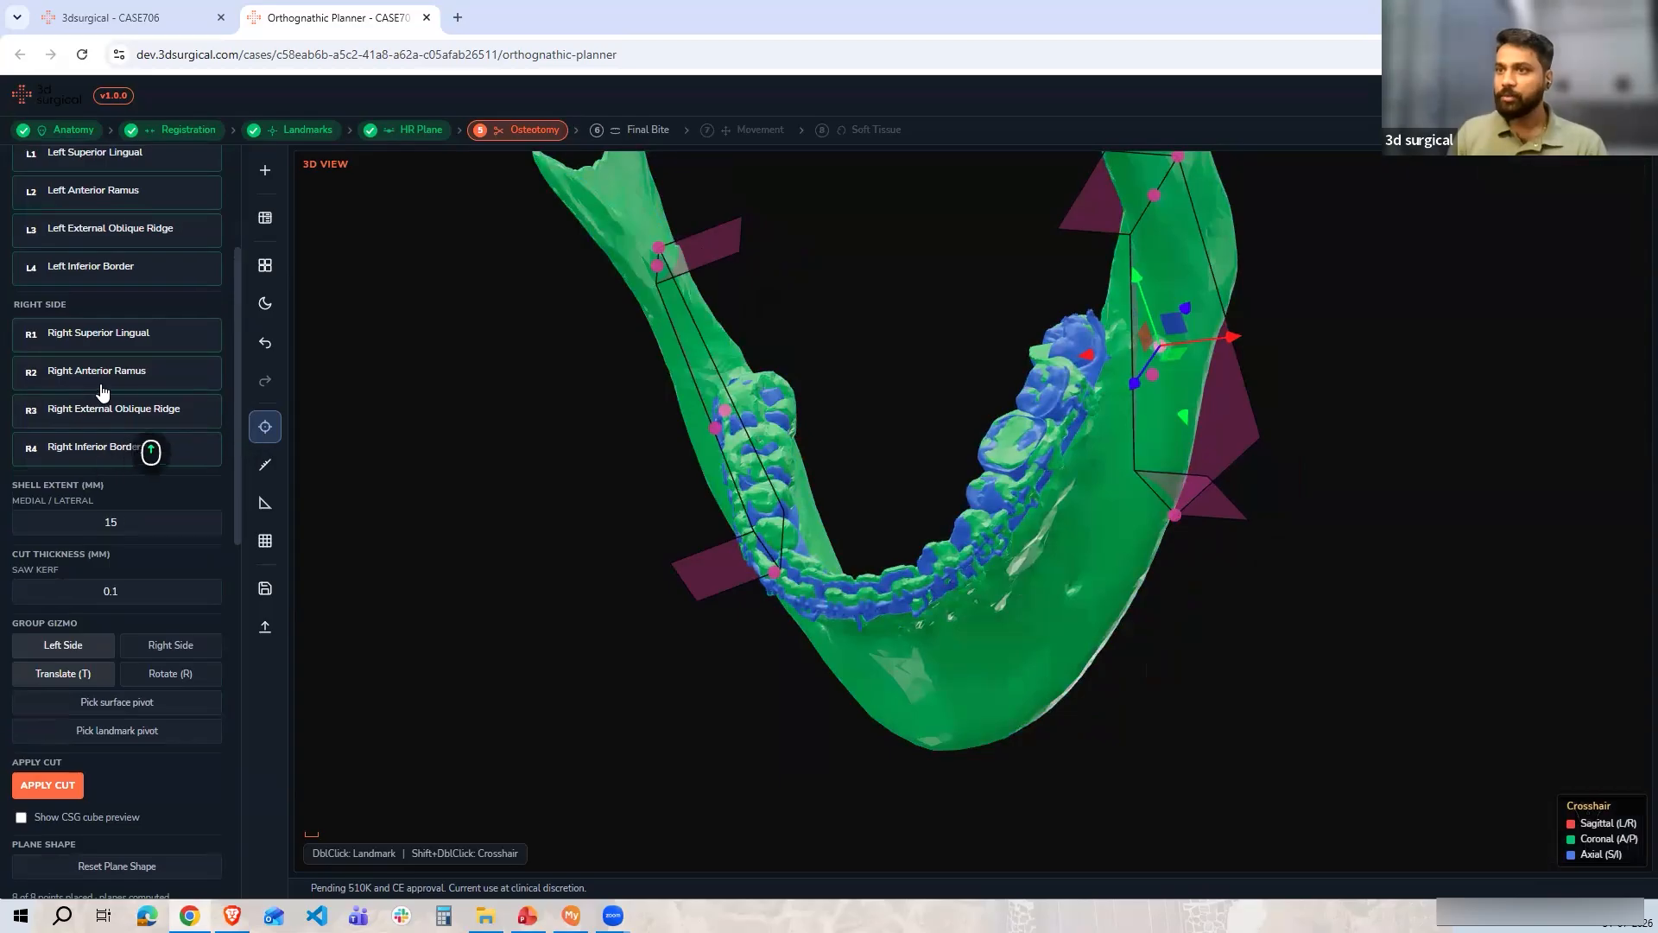
scroll(102, 384, "up", 3)
left_click(102, 352)
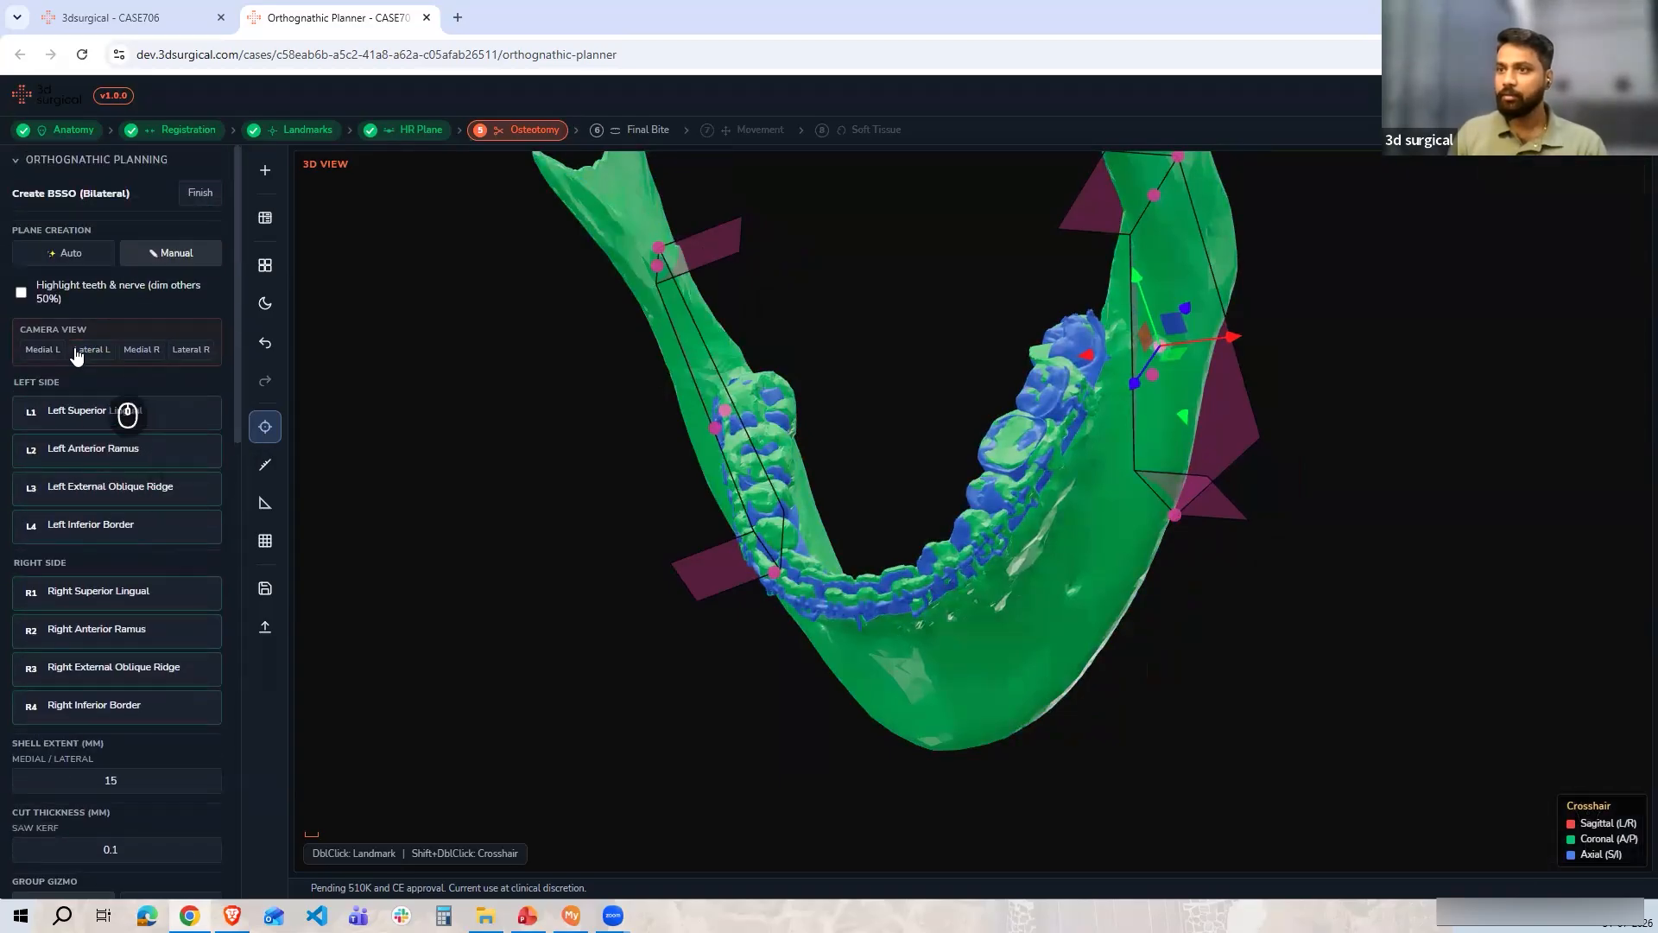
scroll(109, 518, "down", 1)
scroll(109, 540, "down", 2)
left_click(192, 651)
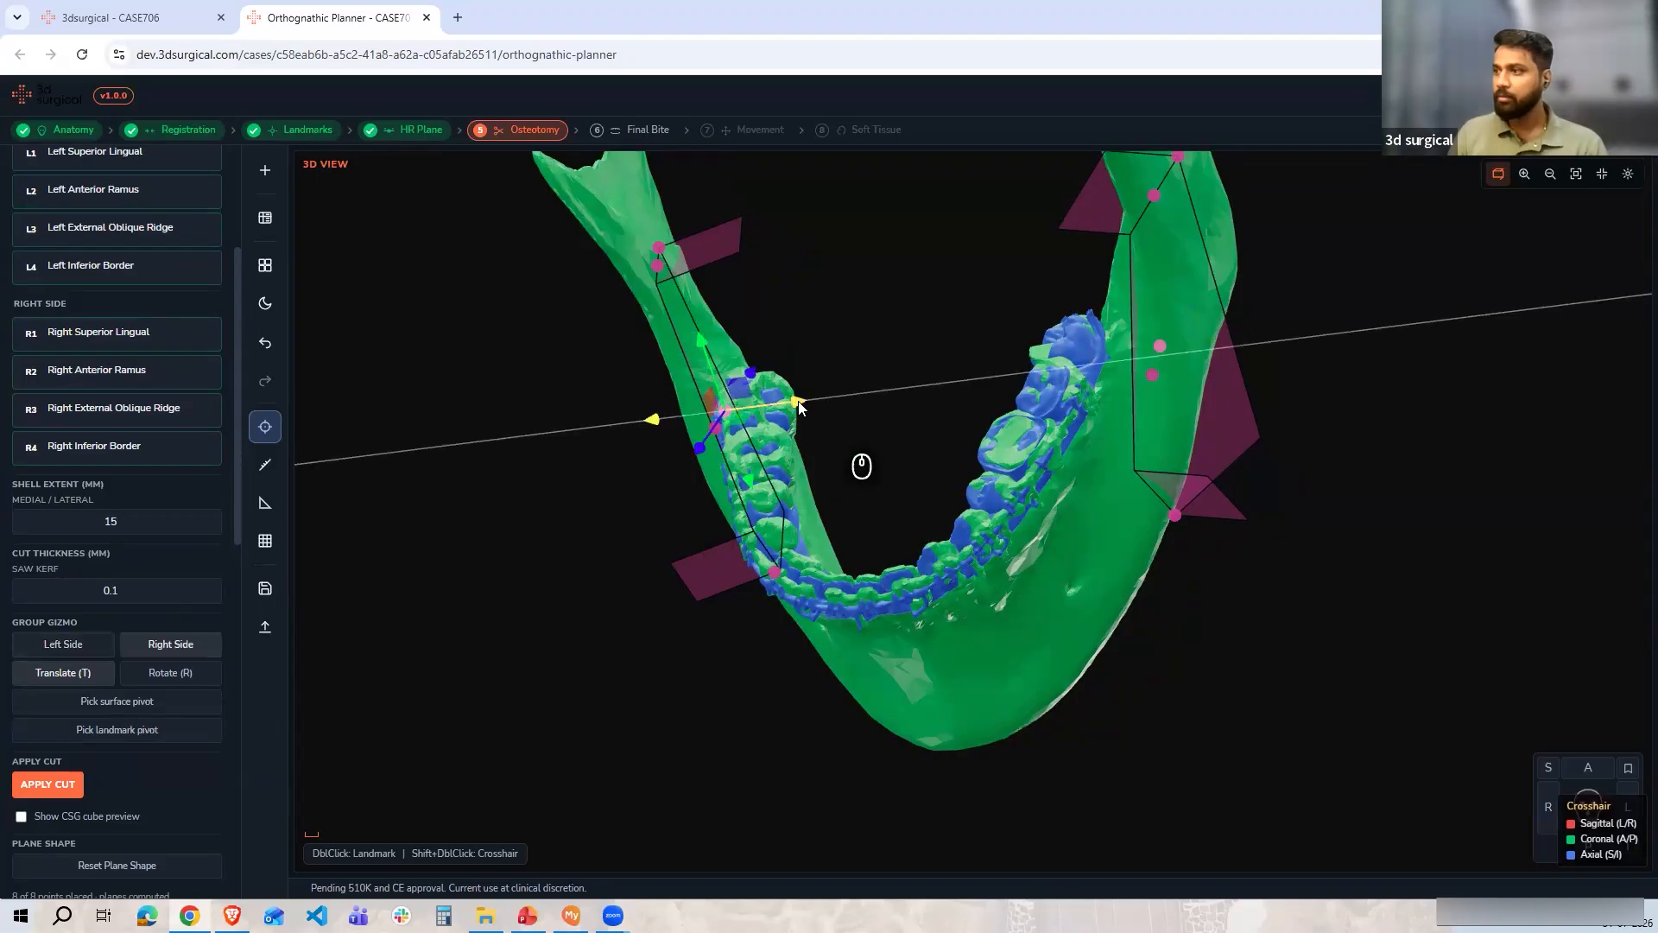
left_click_drag(801, 408, 802, 408)
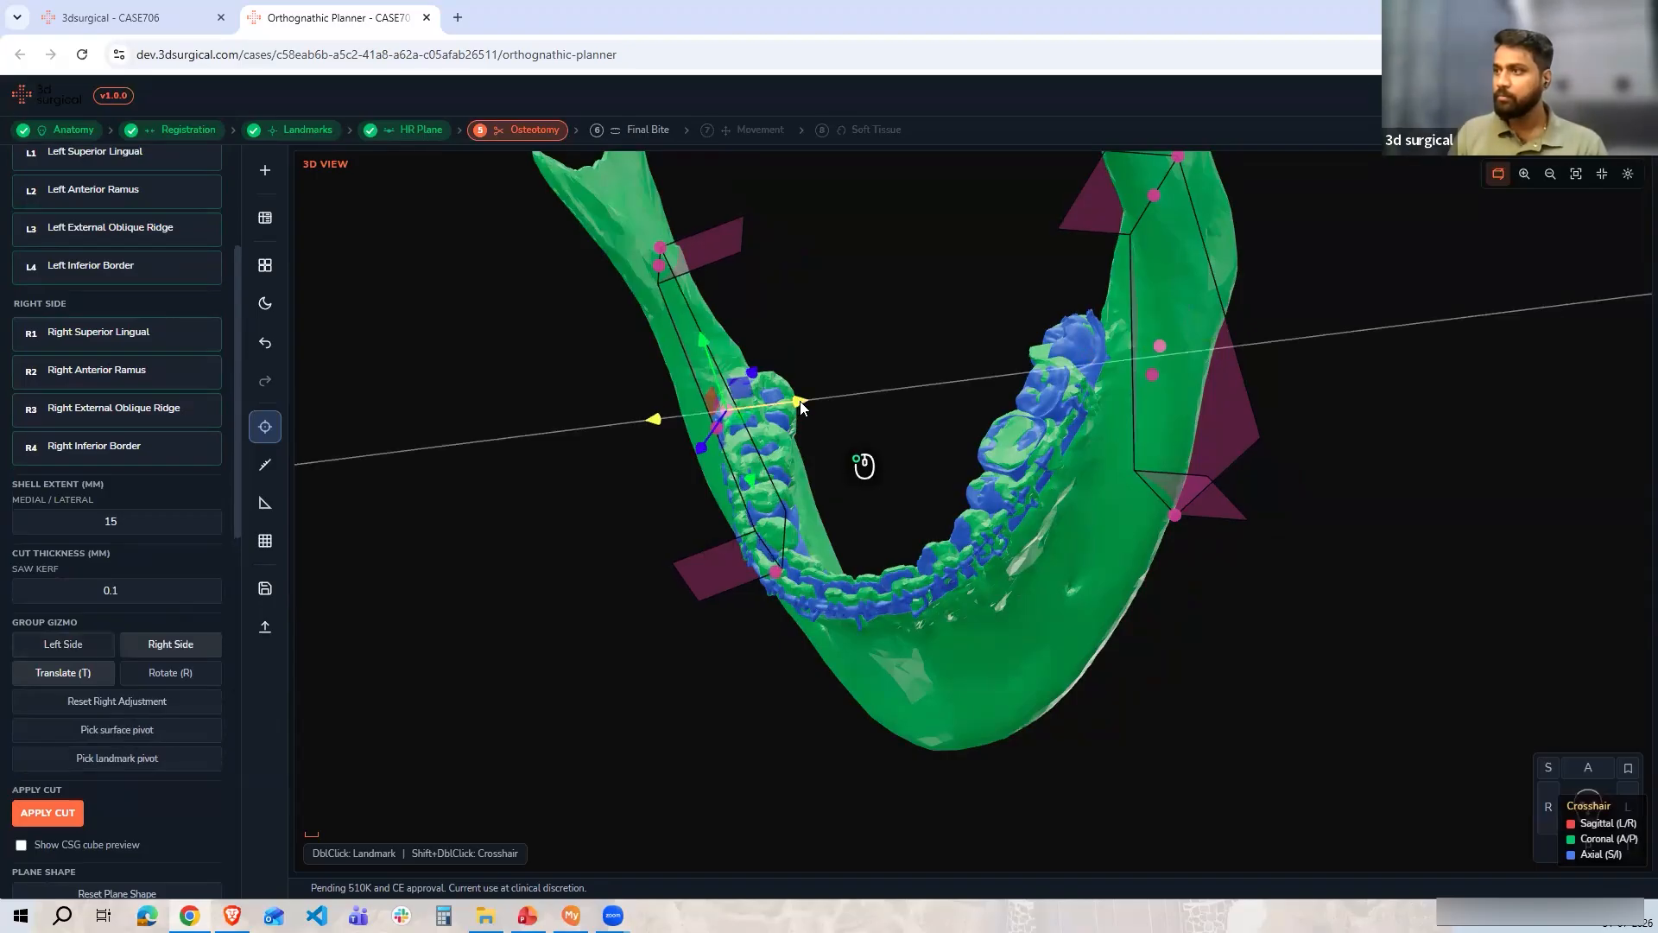
left_click_drag(657, 266, 651, 250)
Apply the BSSO cut to the mandible
left_click(64, 813)
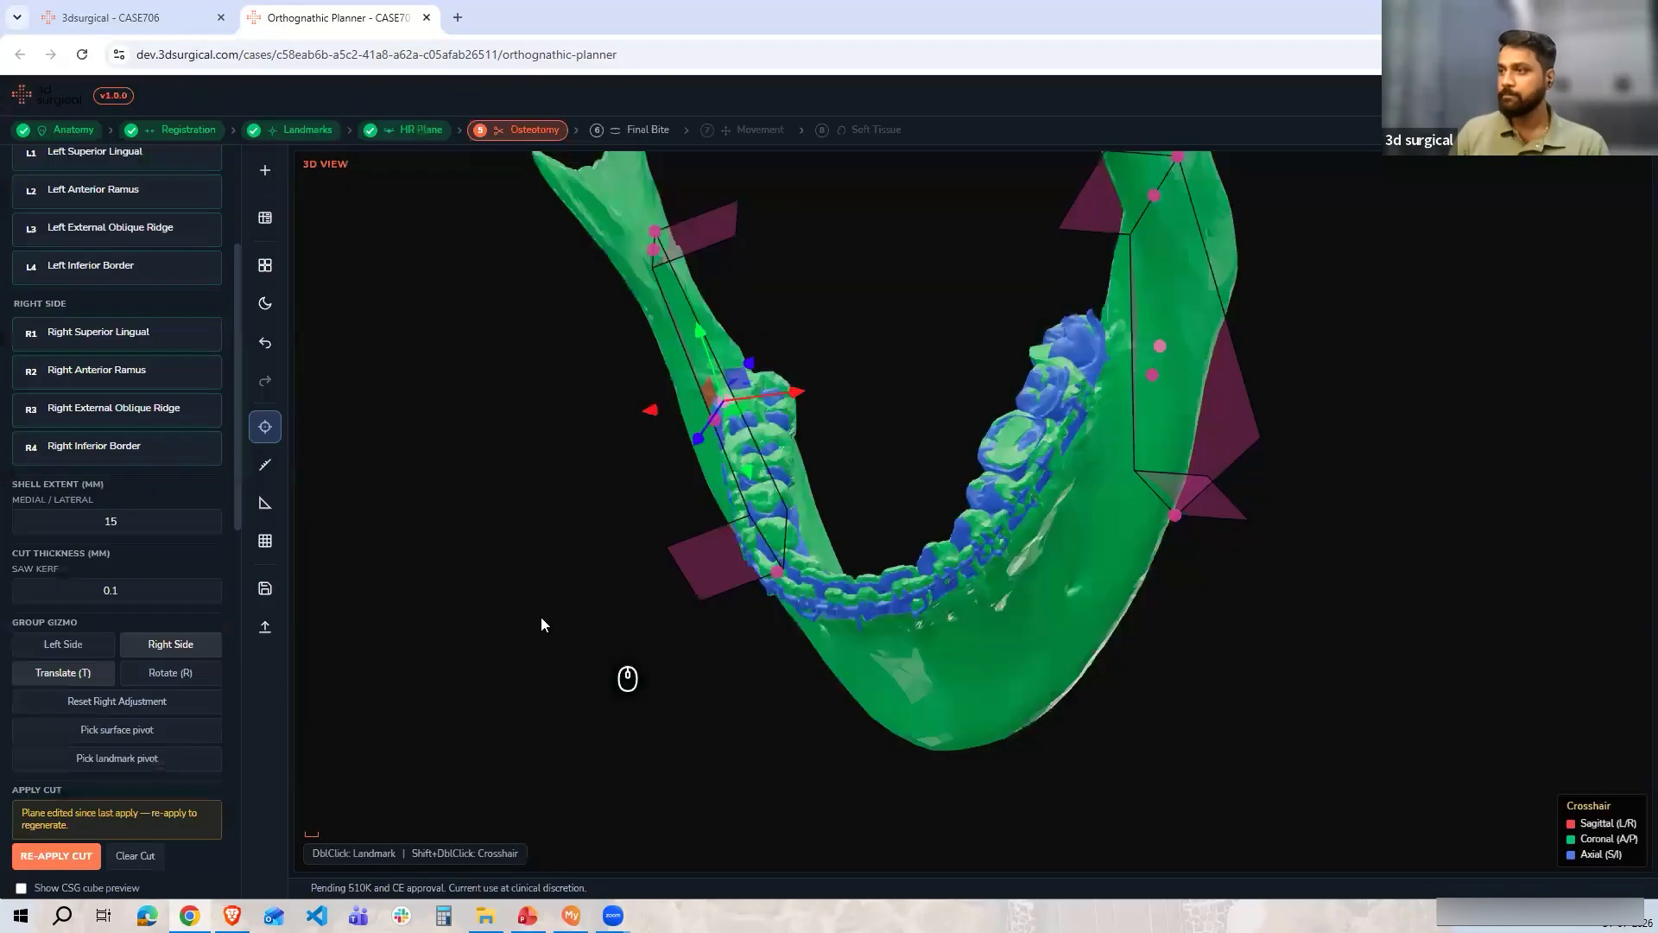
left_click_drag(637, 584, 863, 563)
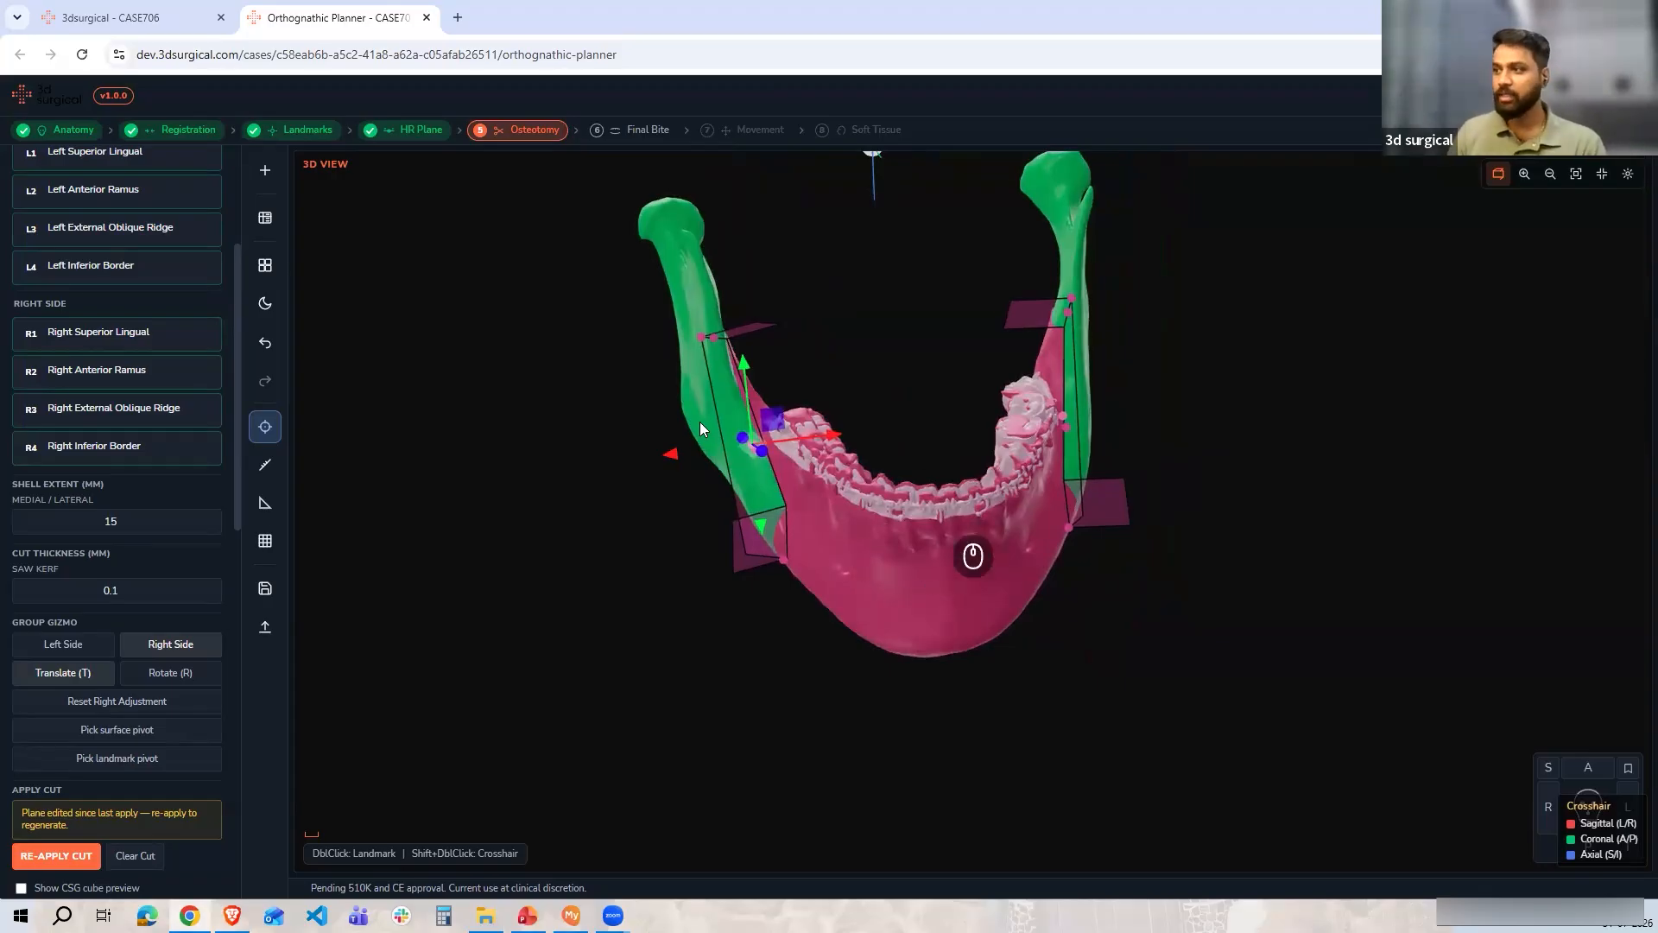
left_click_drag(991, 583, 813, 608)
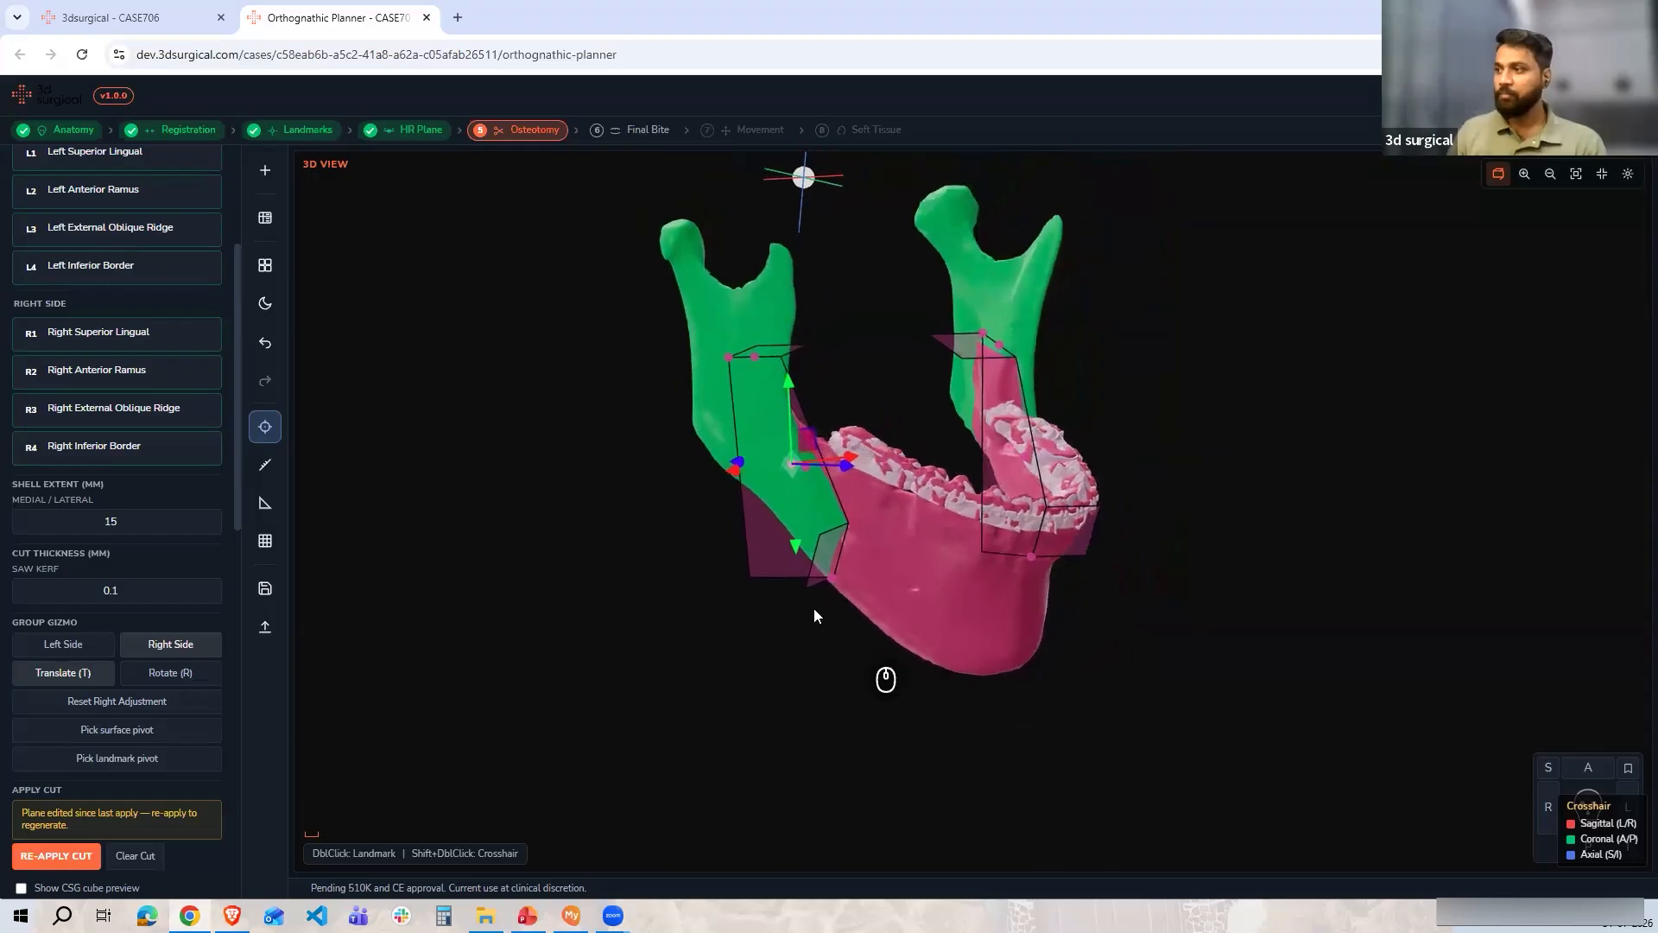
Finish the bilateral BSSO osteotomy definition
scroll(196, 177, "up", 5)
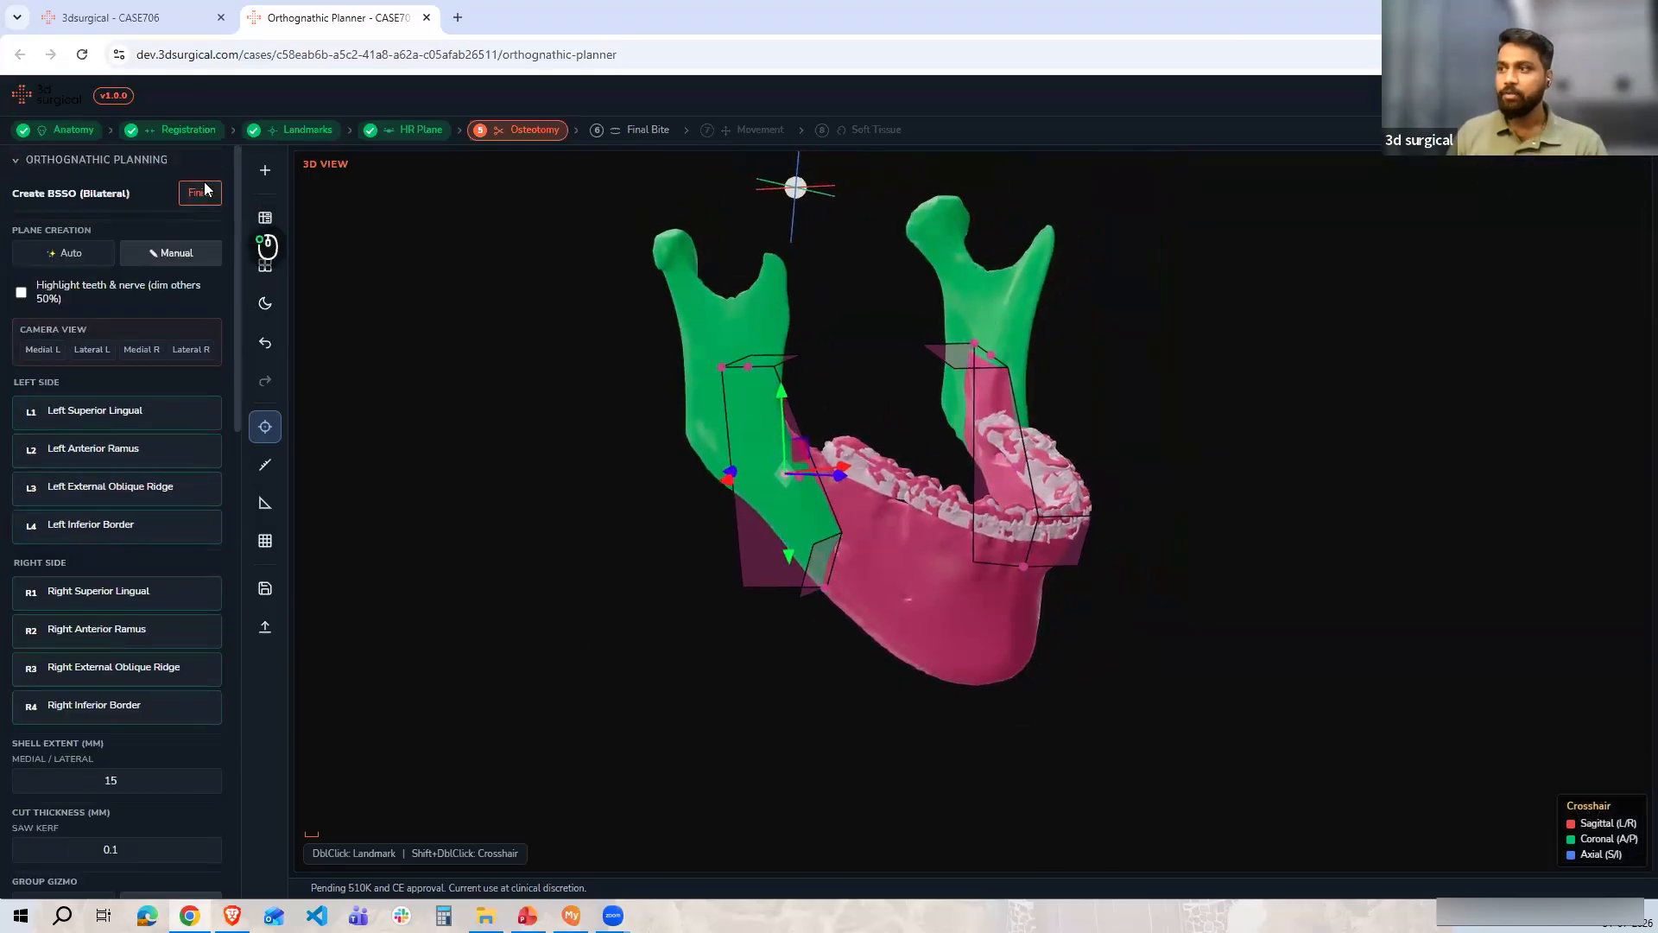
left_click(200, 187)
left_click_drag(656, 589, 863, 515)
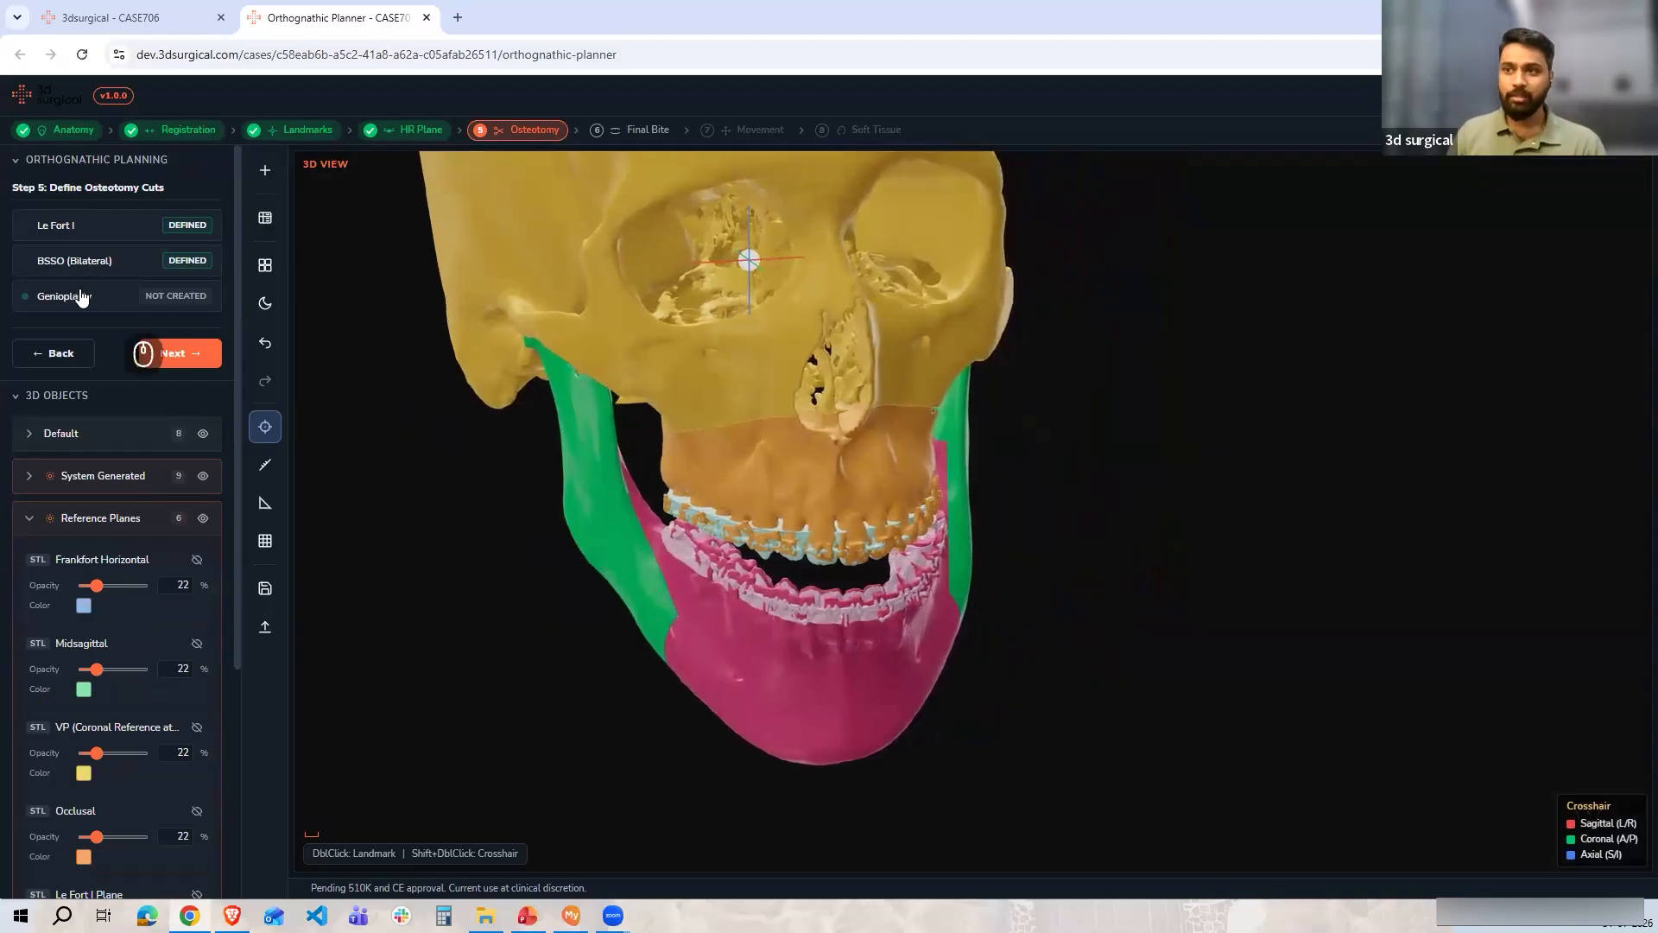
Create a genioplasty osteotomy and auto-create its cut planes in the anterior view
left_click(81, 297)
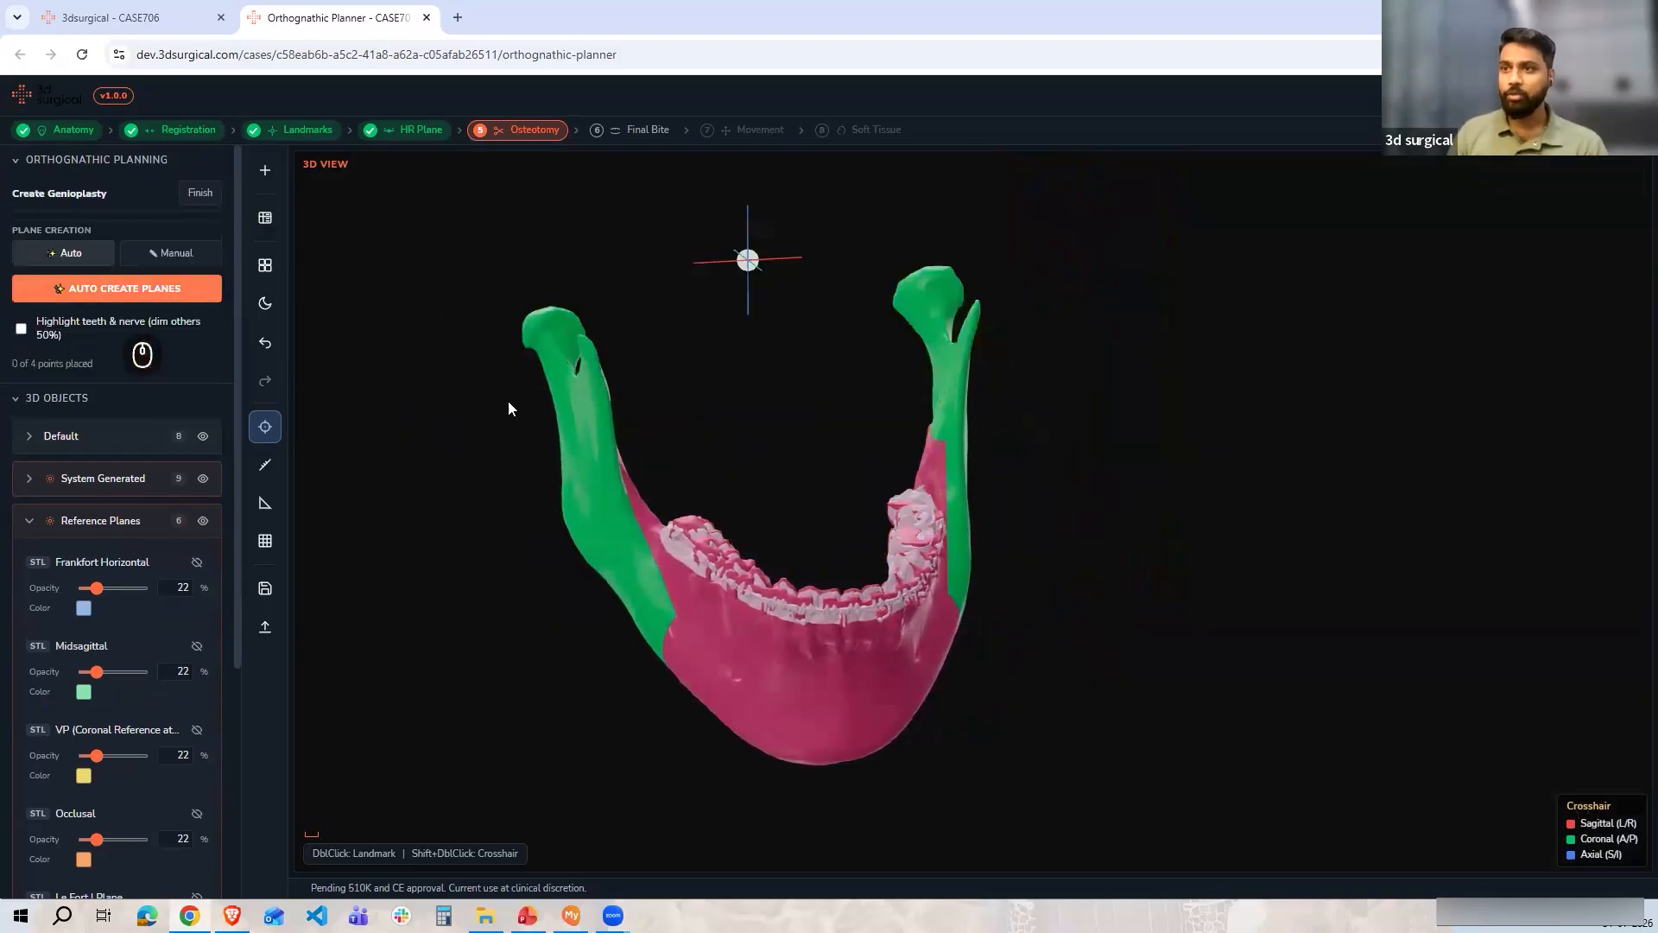
left_click(1587, 767)
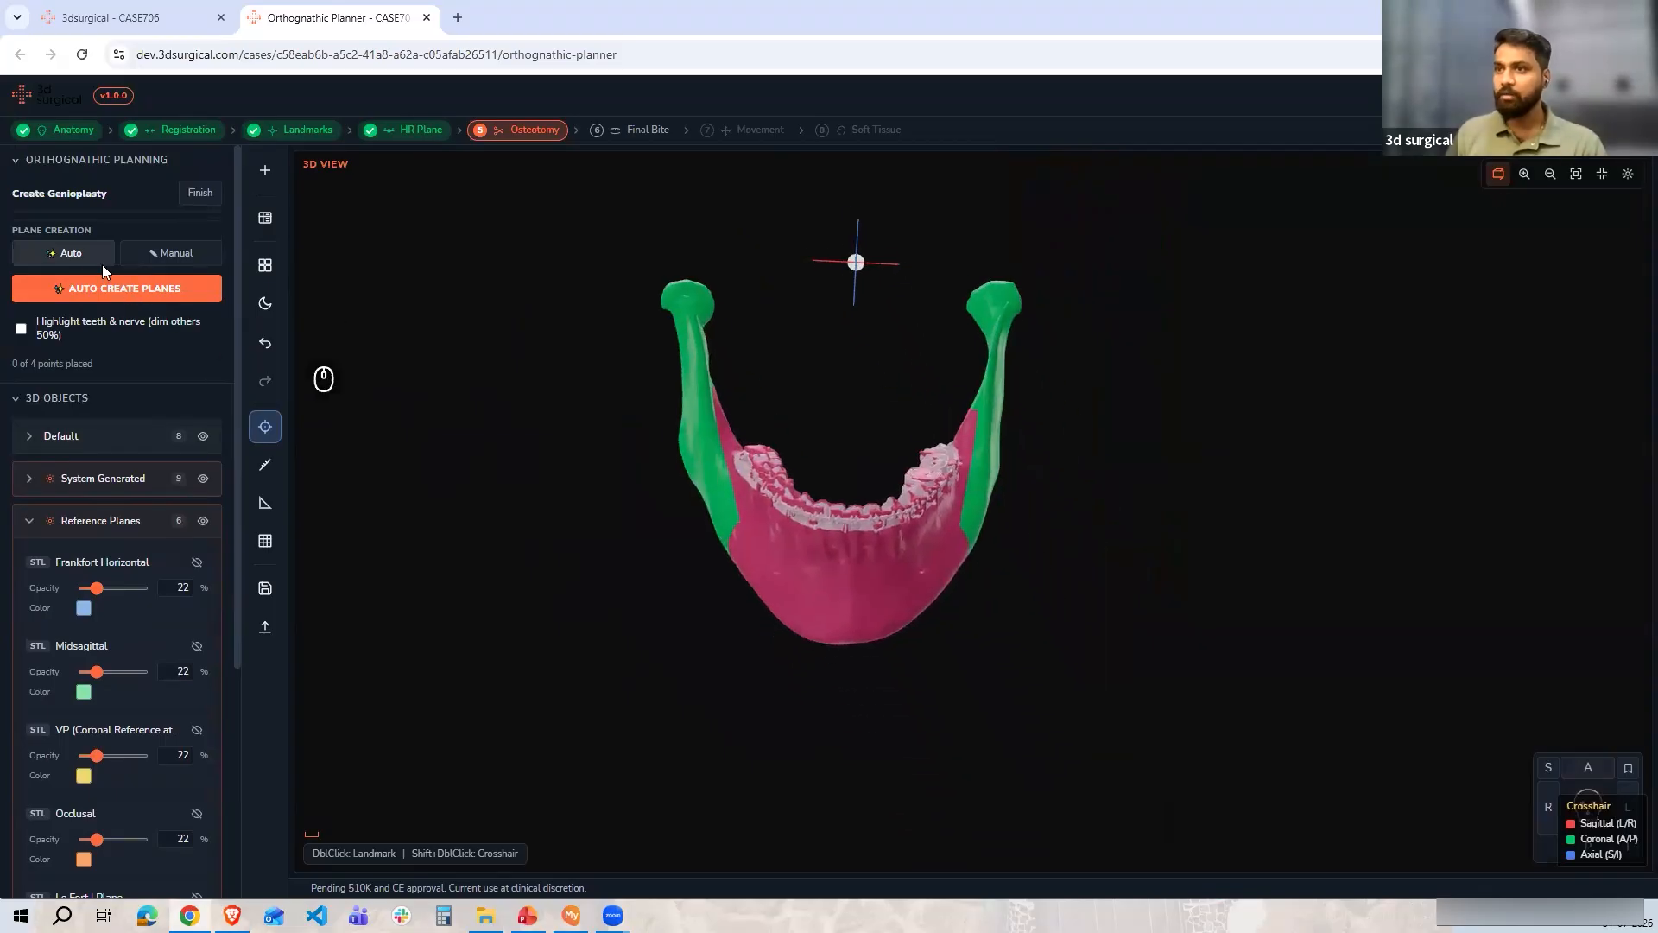
left_click(121, 288)
scroll(903, 633, "up", 5)
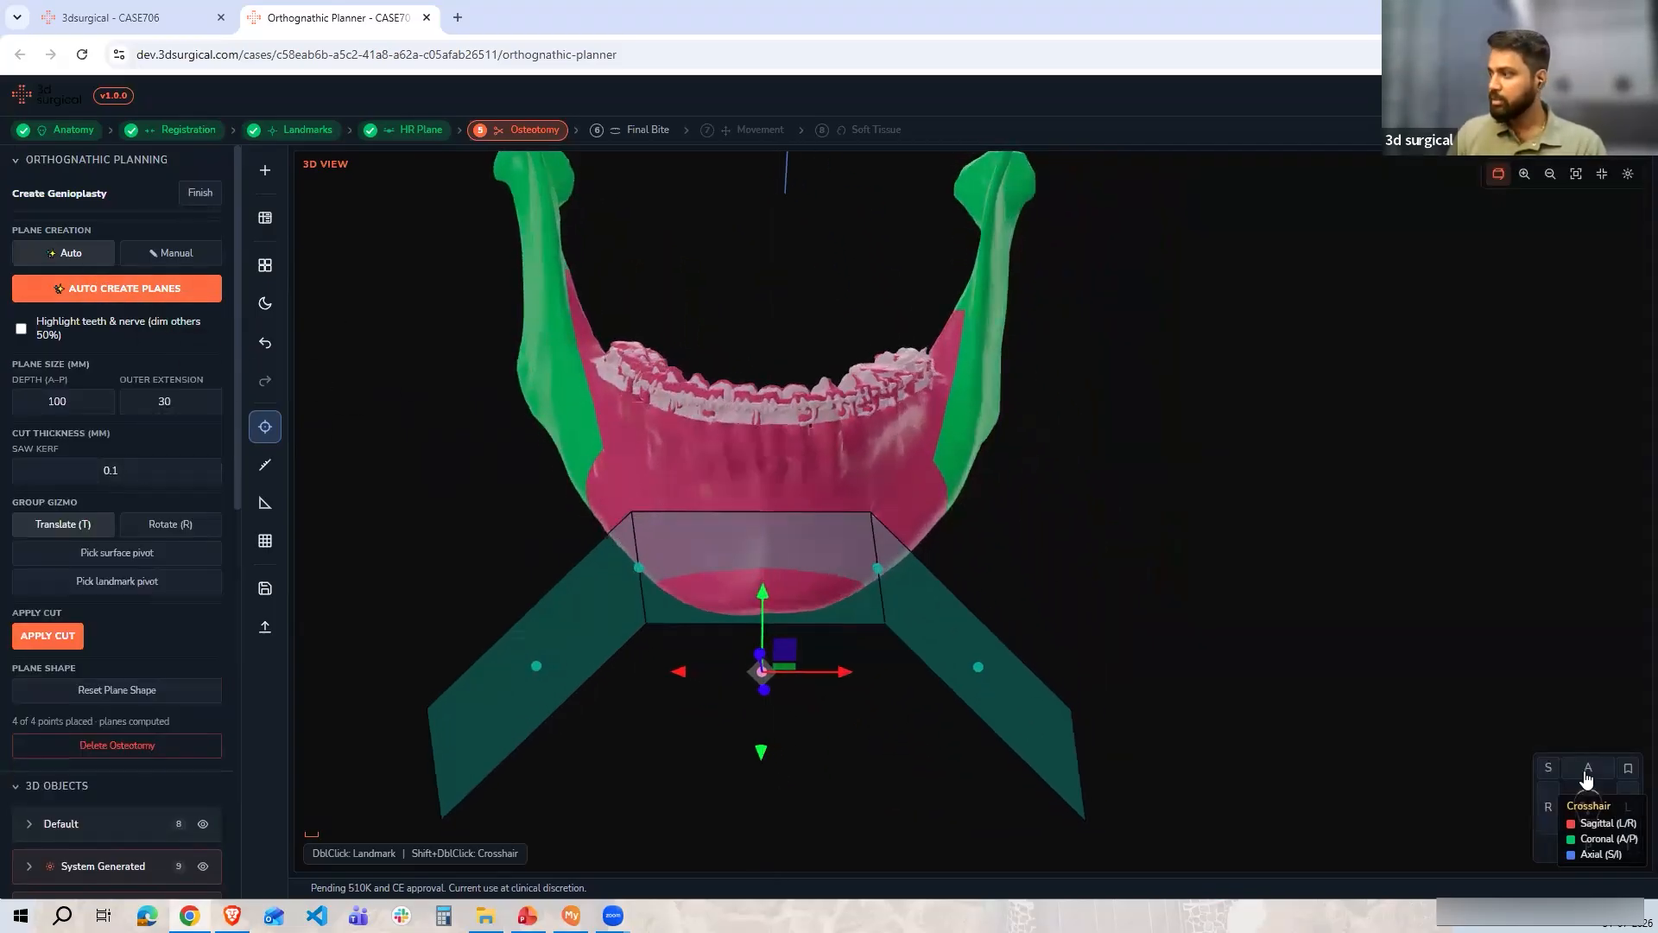
scroll(822, 632, "down", 5)
scroll(898, 539, "up", 5)
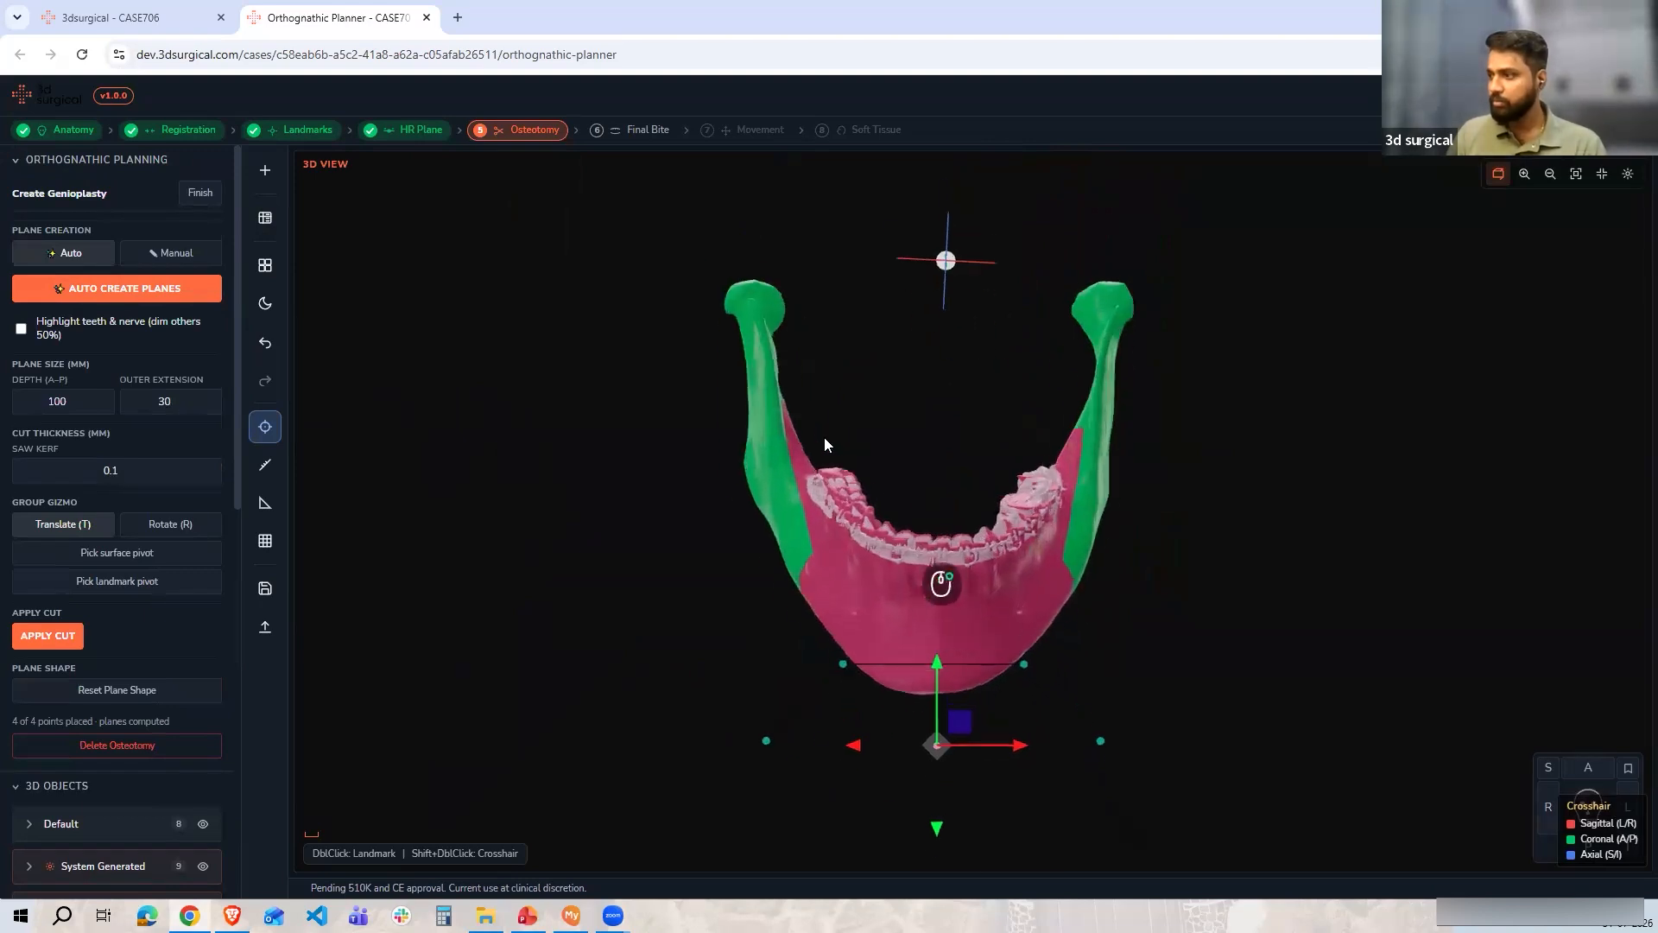
Reshape the genioplasty cut by moving its control points and plane up onto the chin
left_click_drag(845, 586, 836, 542)
left_click_drag(726, 529, 819, 527)
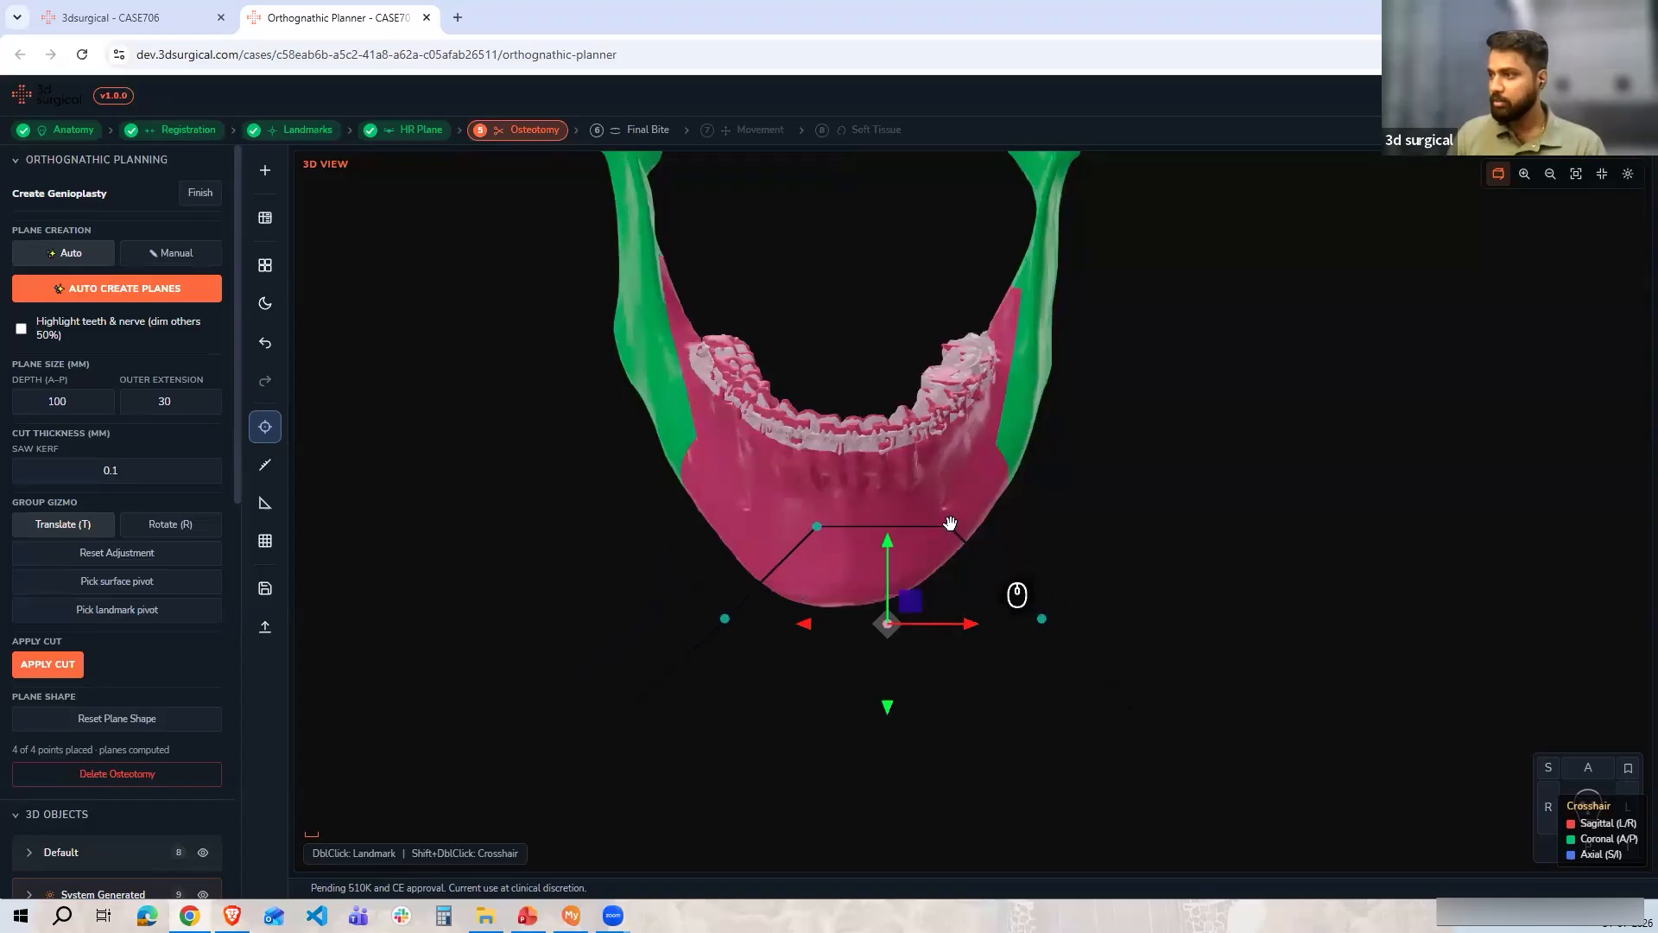
left_click_drag(952, 527, 878, 526)
left_click_drag(971, 619, 922, 547)
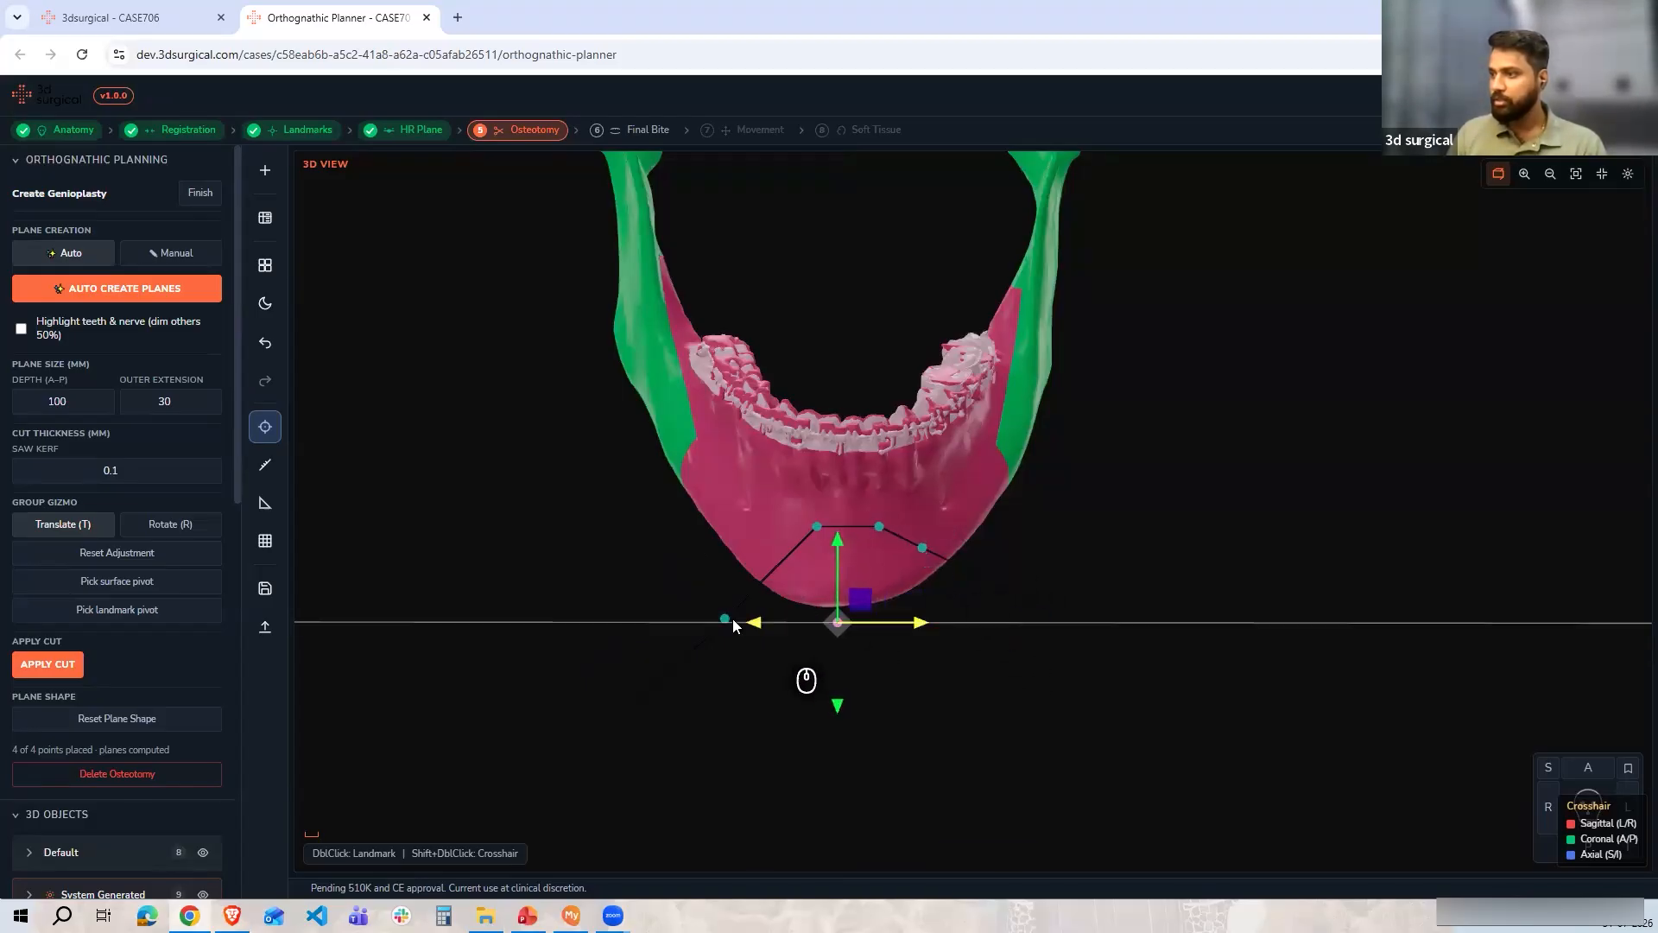
left_click_drag(726, 619, 751, 543)
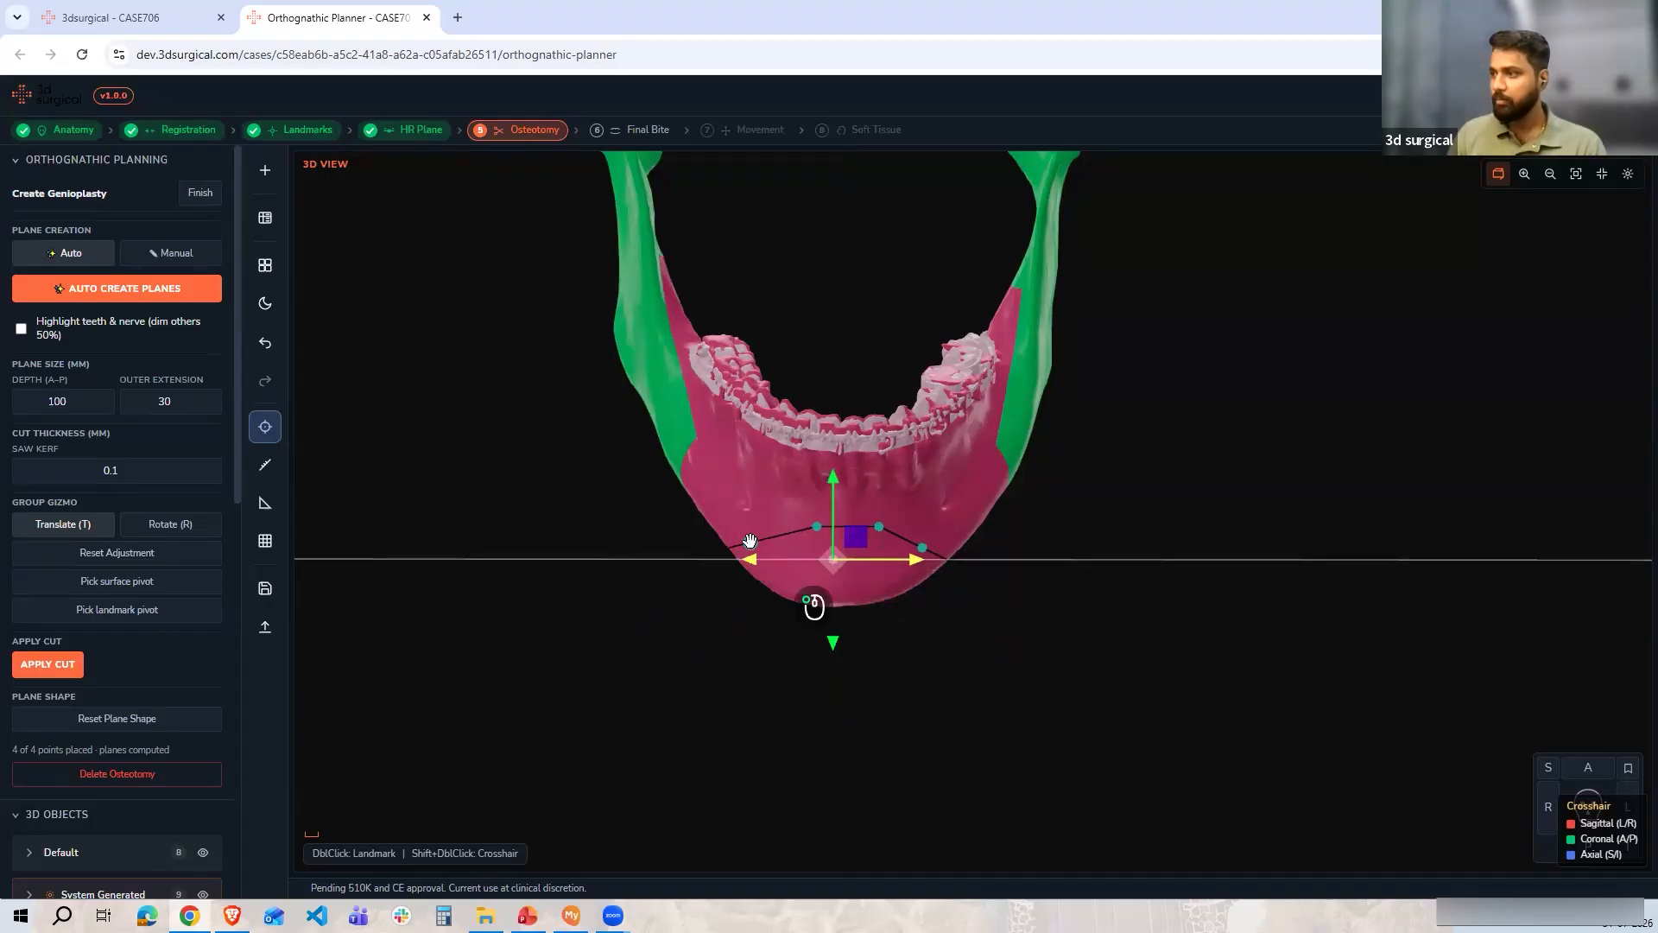
left_click_drag(831, 504, 831, 515)
left_click_drag(895, 566, 890, 571)
In the side view, rotate the genioplasty plane slightly to tilt it along the chin
left_click(1547, 815)
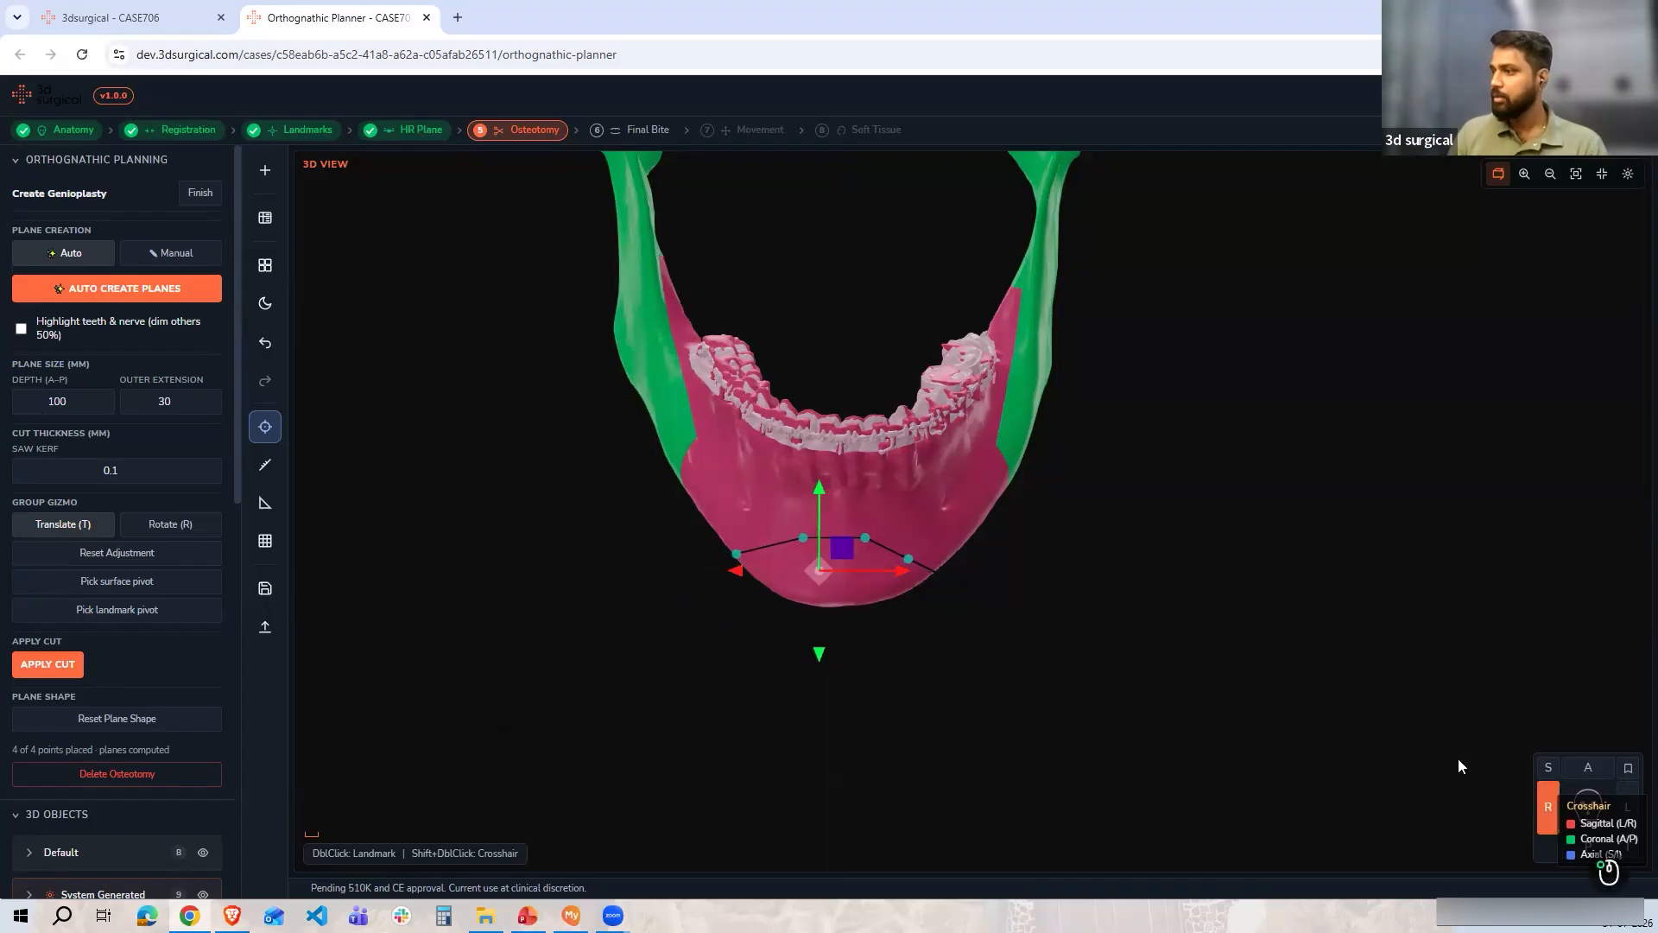
scroll(802, 526, "up", 8)
left_click_drag(839, 552, 800, 445)
key("r")
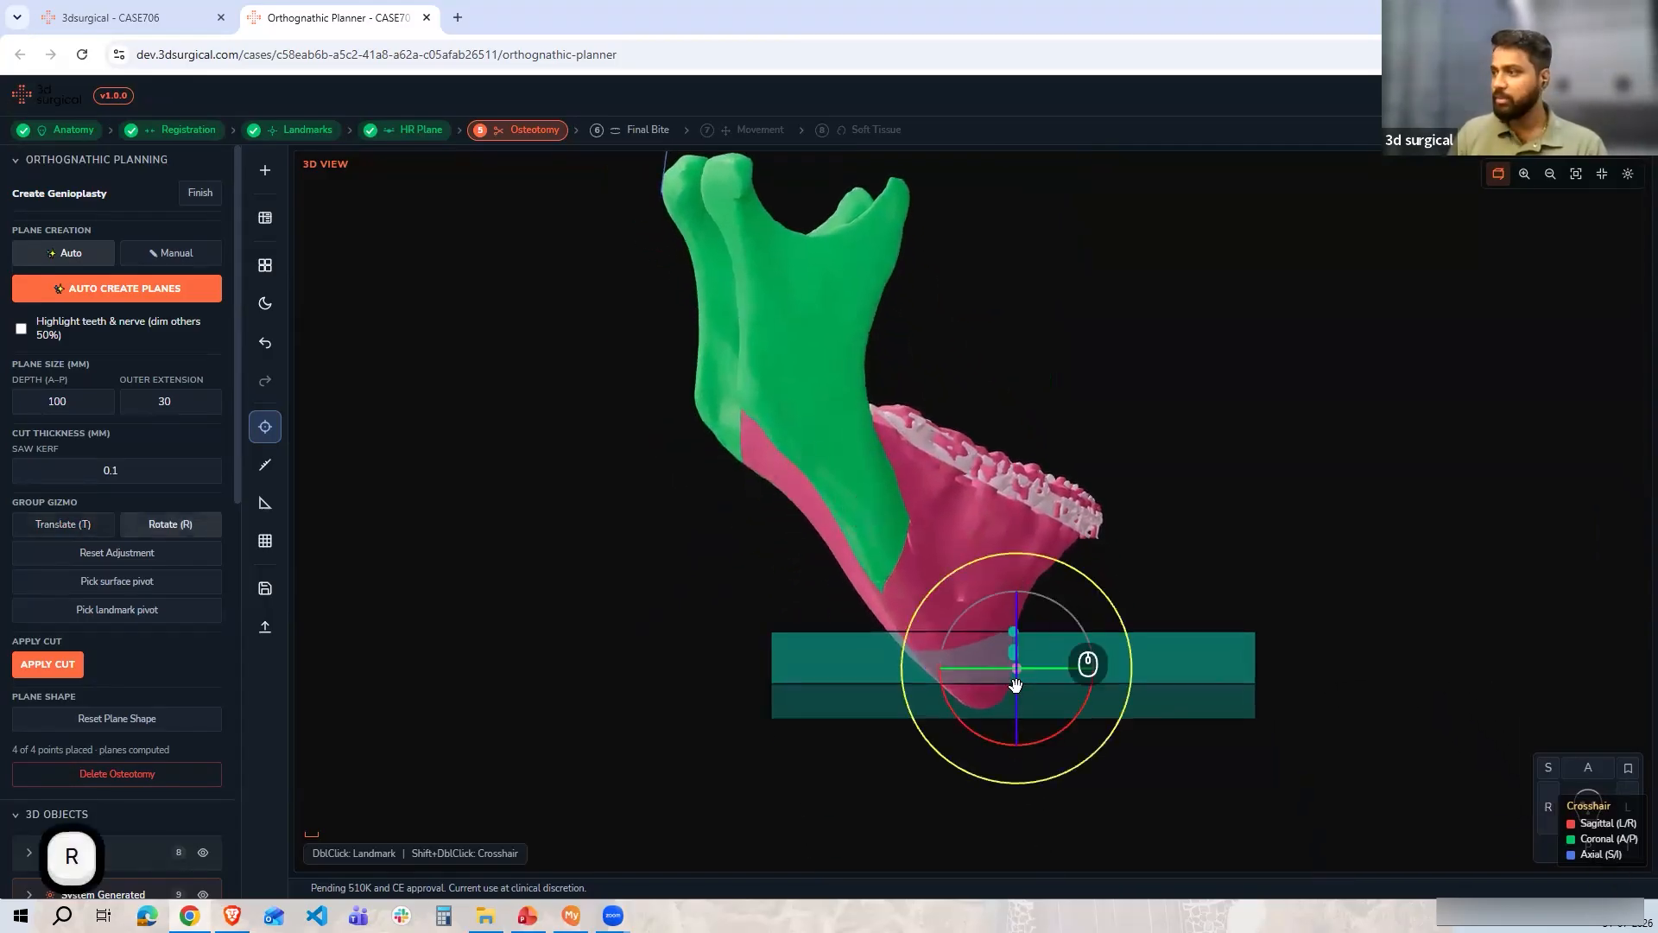
left_click_drag(1058, 736, 1065, 736)
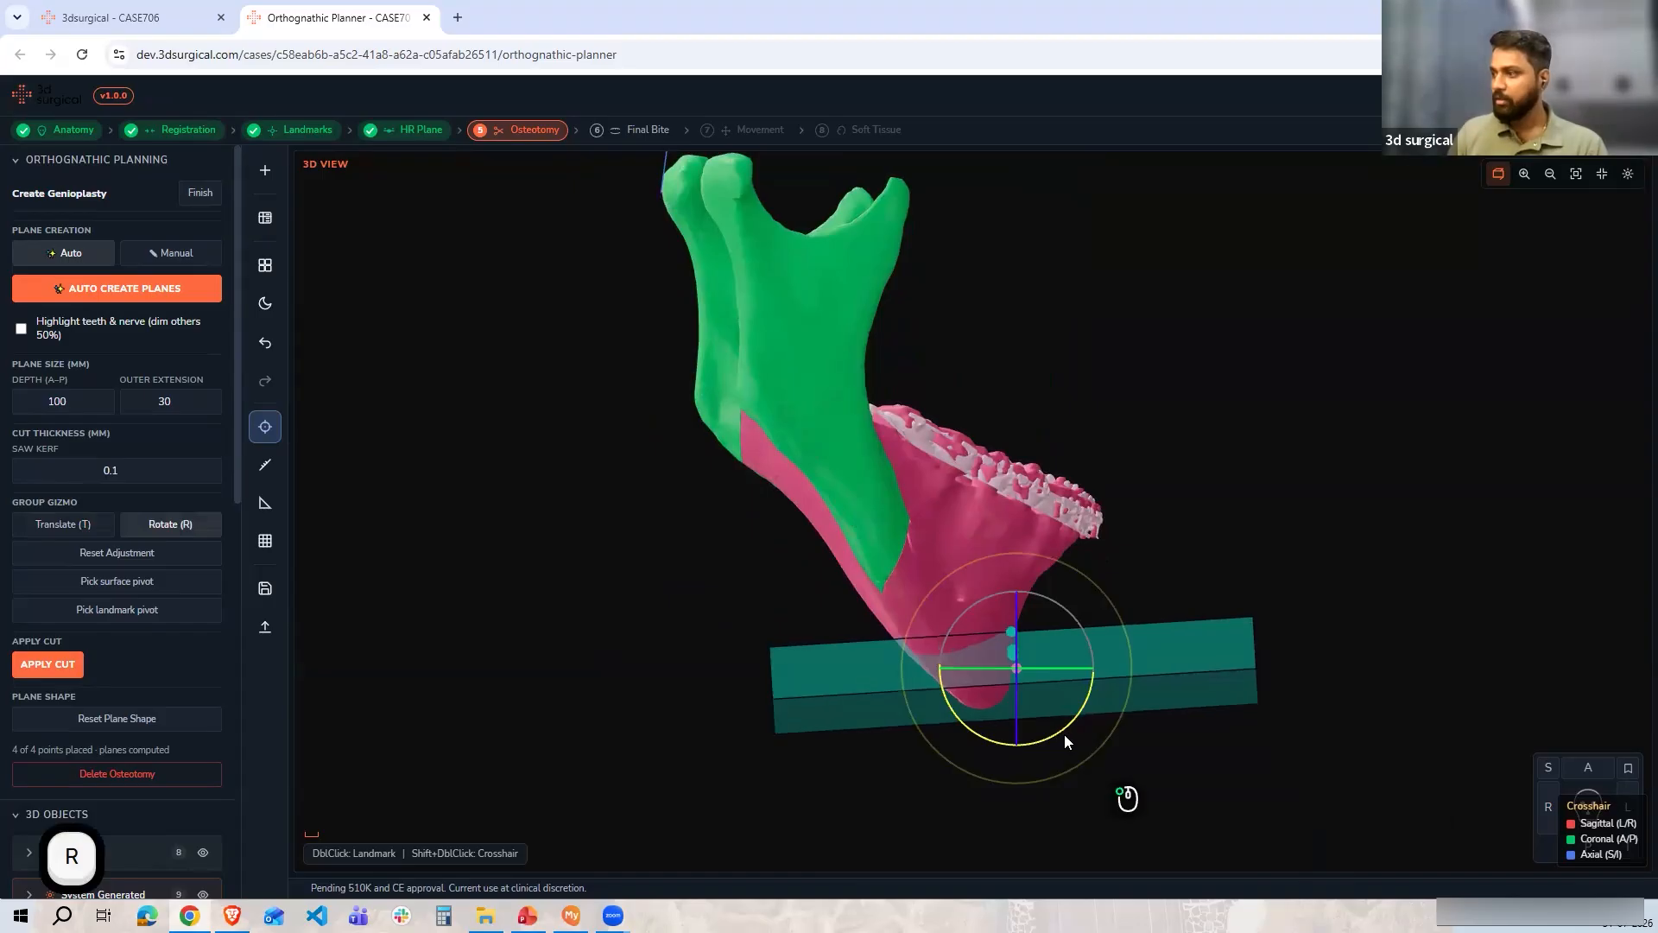
Try to apply the genioplasty cut, then finish defining the genioplasty osteotomy
left_click(1587, 770)
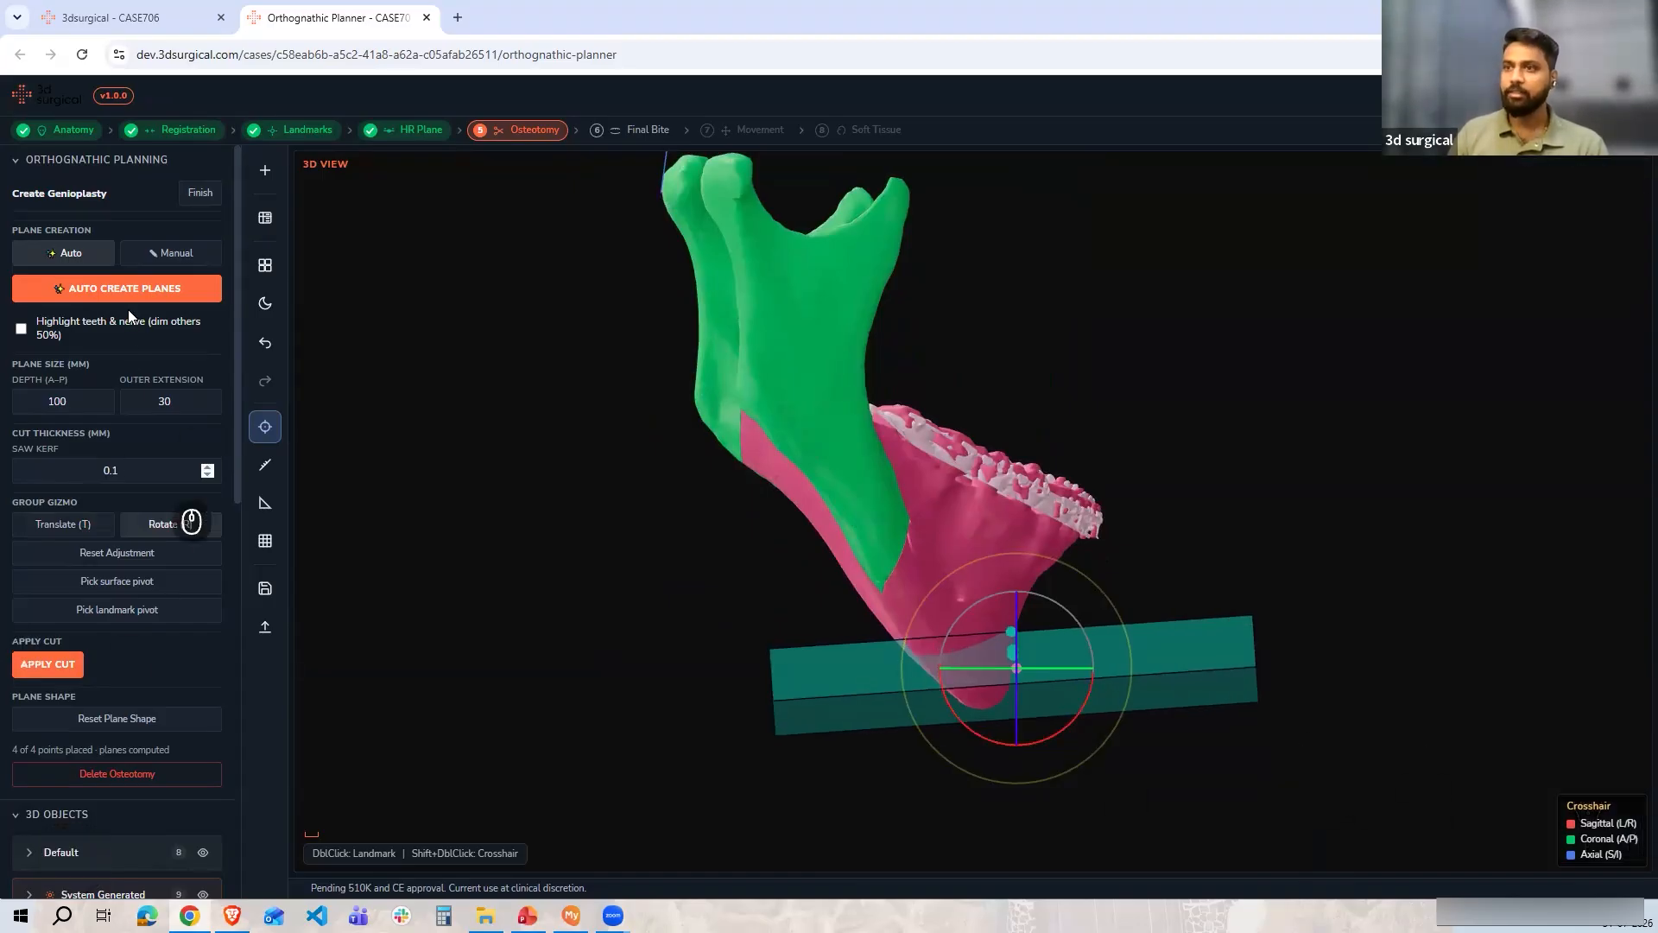
left_click(57, 663)
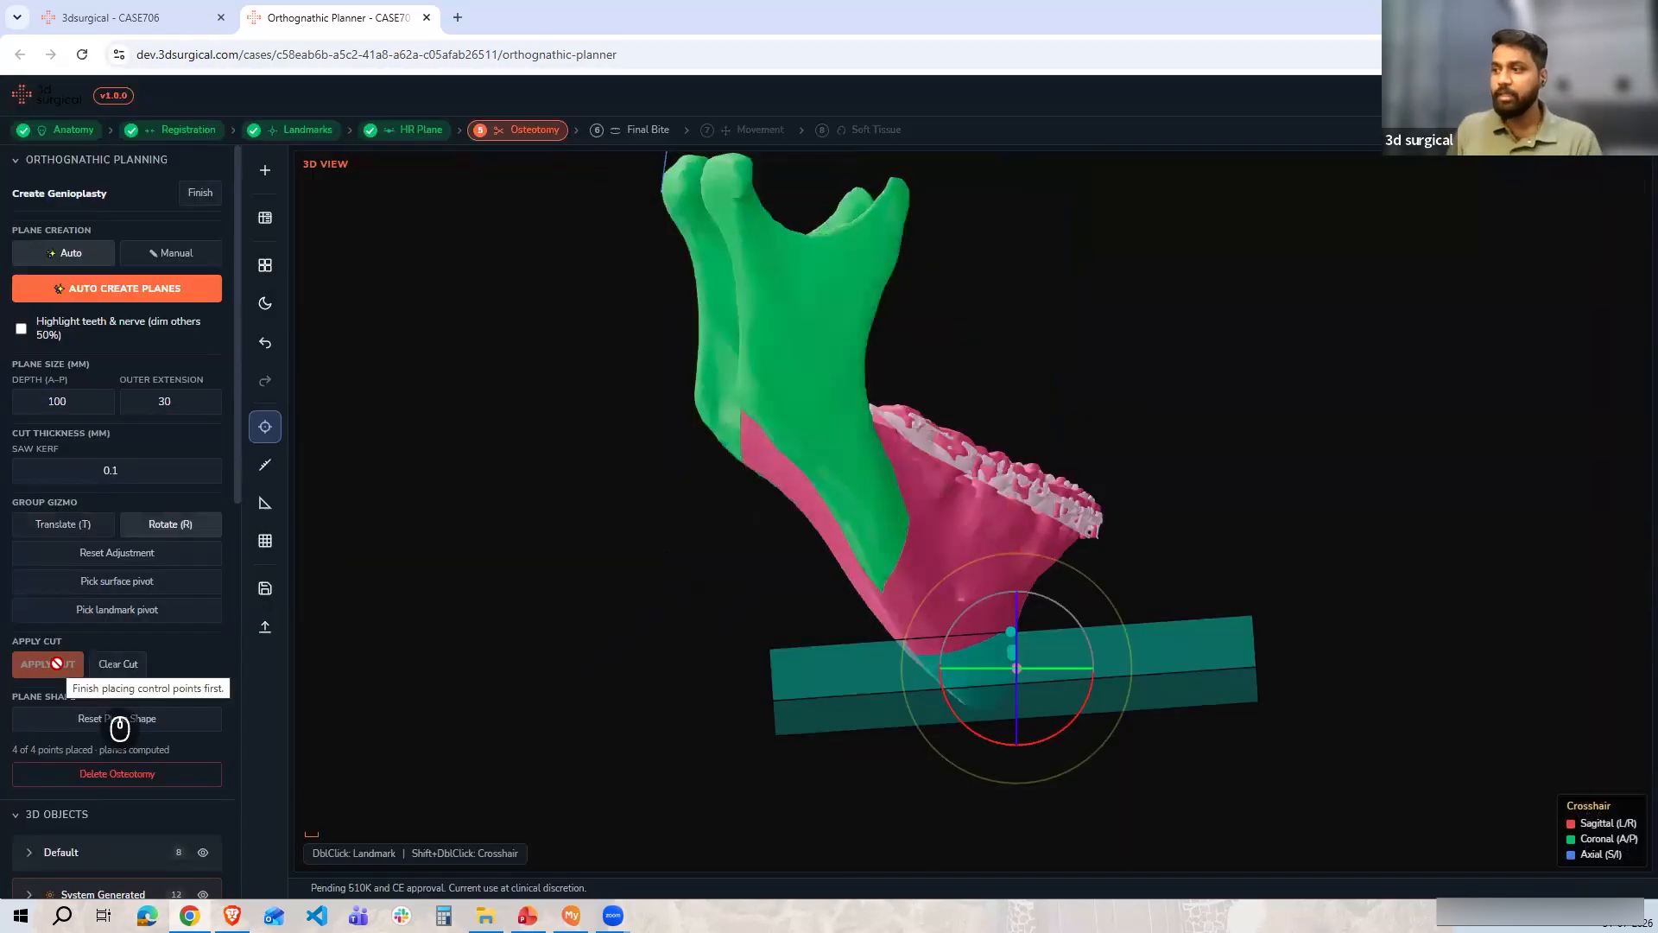
left_click(1587, 767)
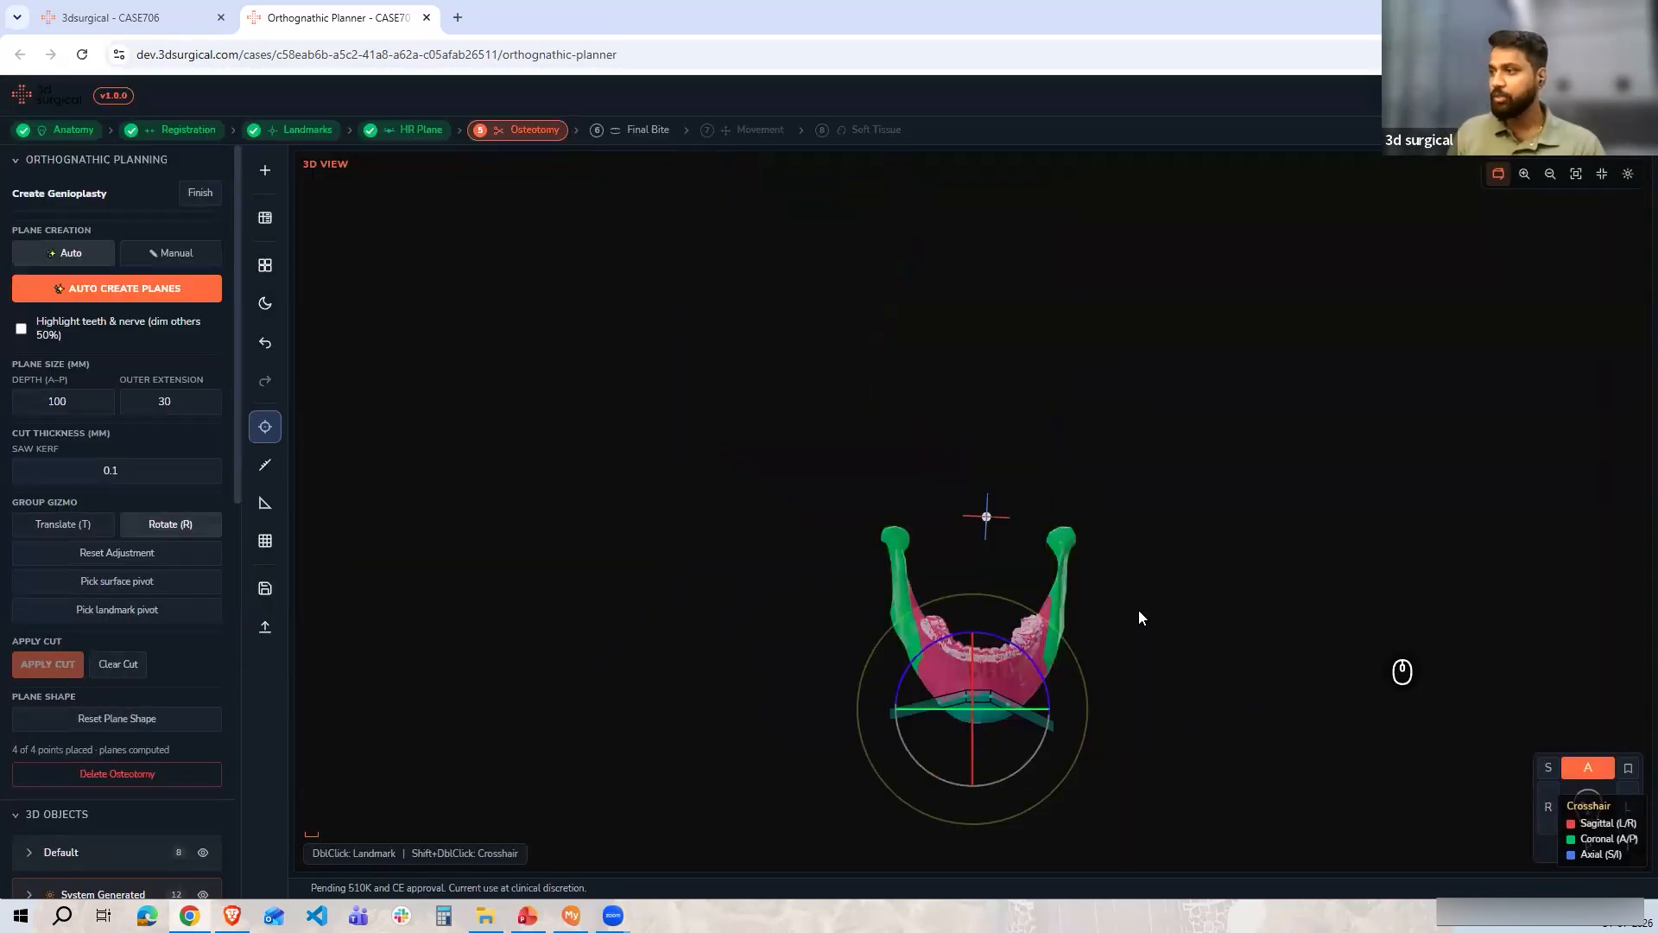
left_click(200, 192)
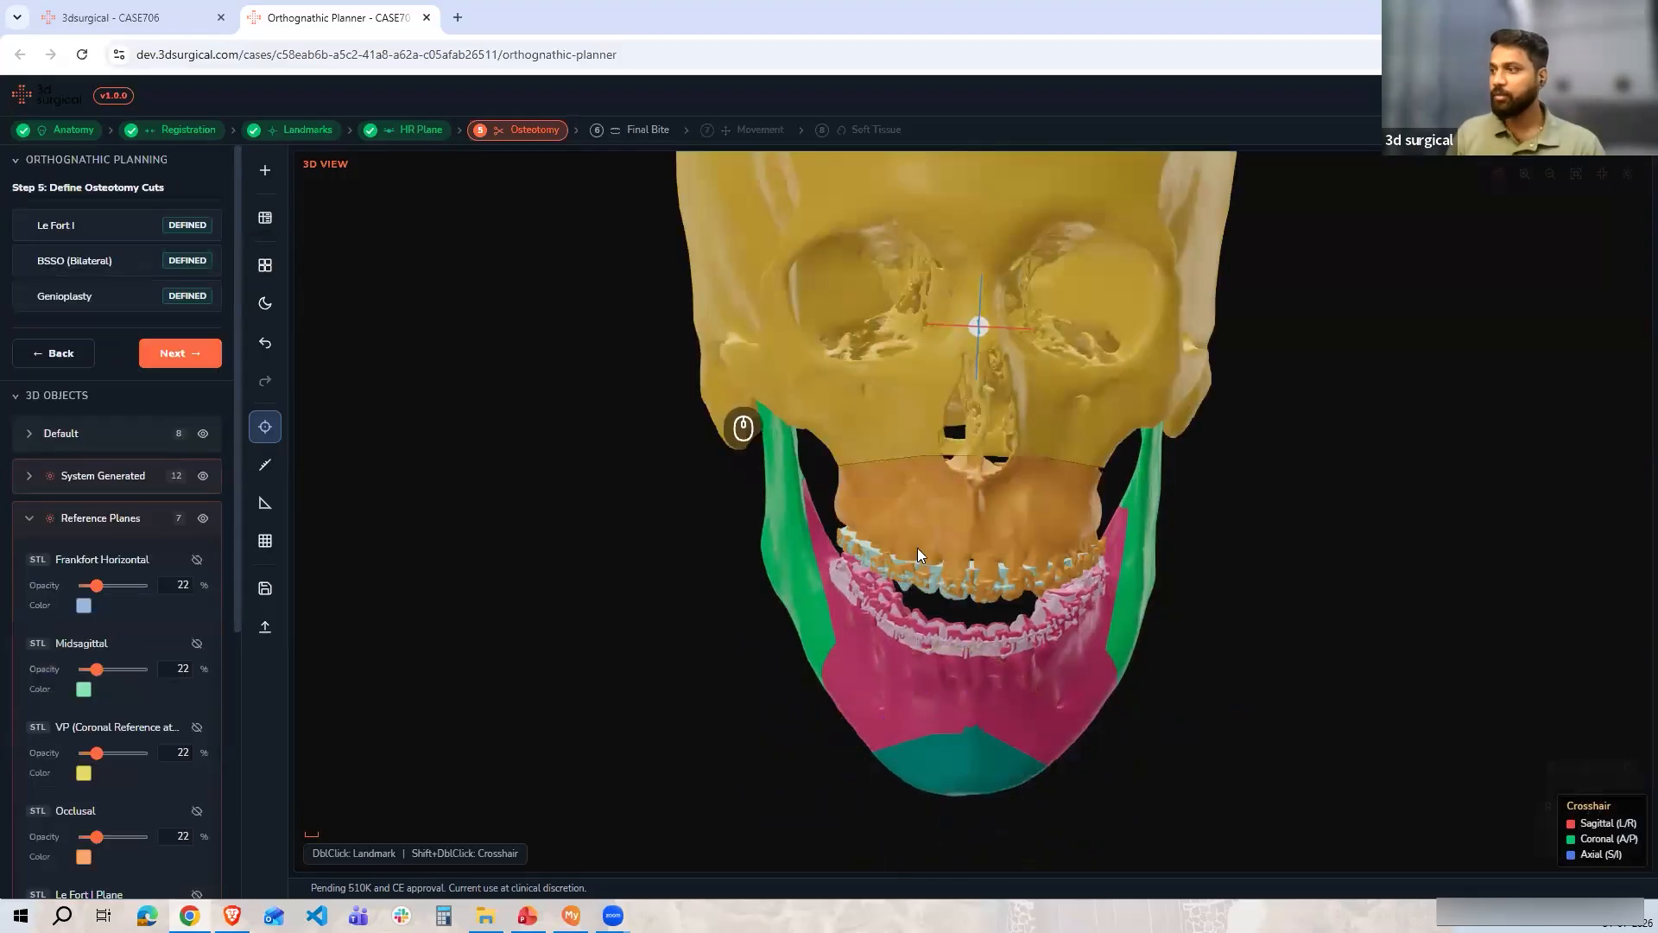
Advance to the final bite step and skip it to reach the segment movement simulation
left_click_drag(980, 652, 1221, 699)
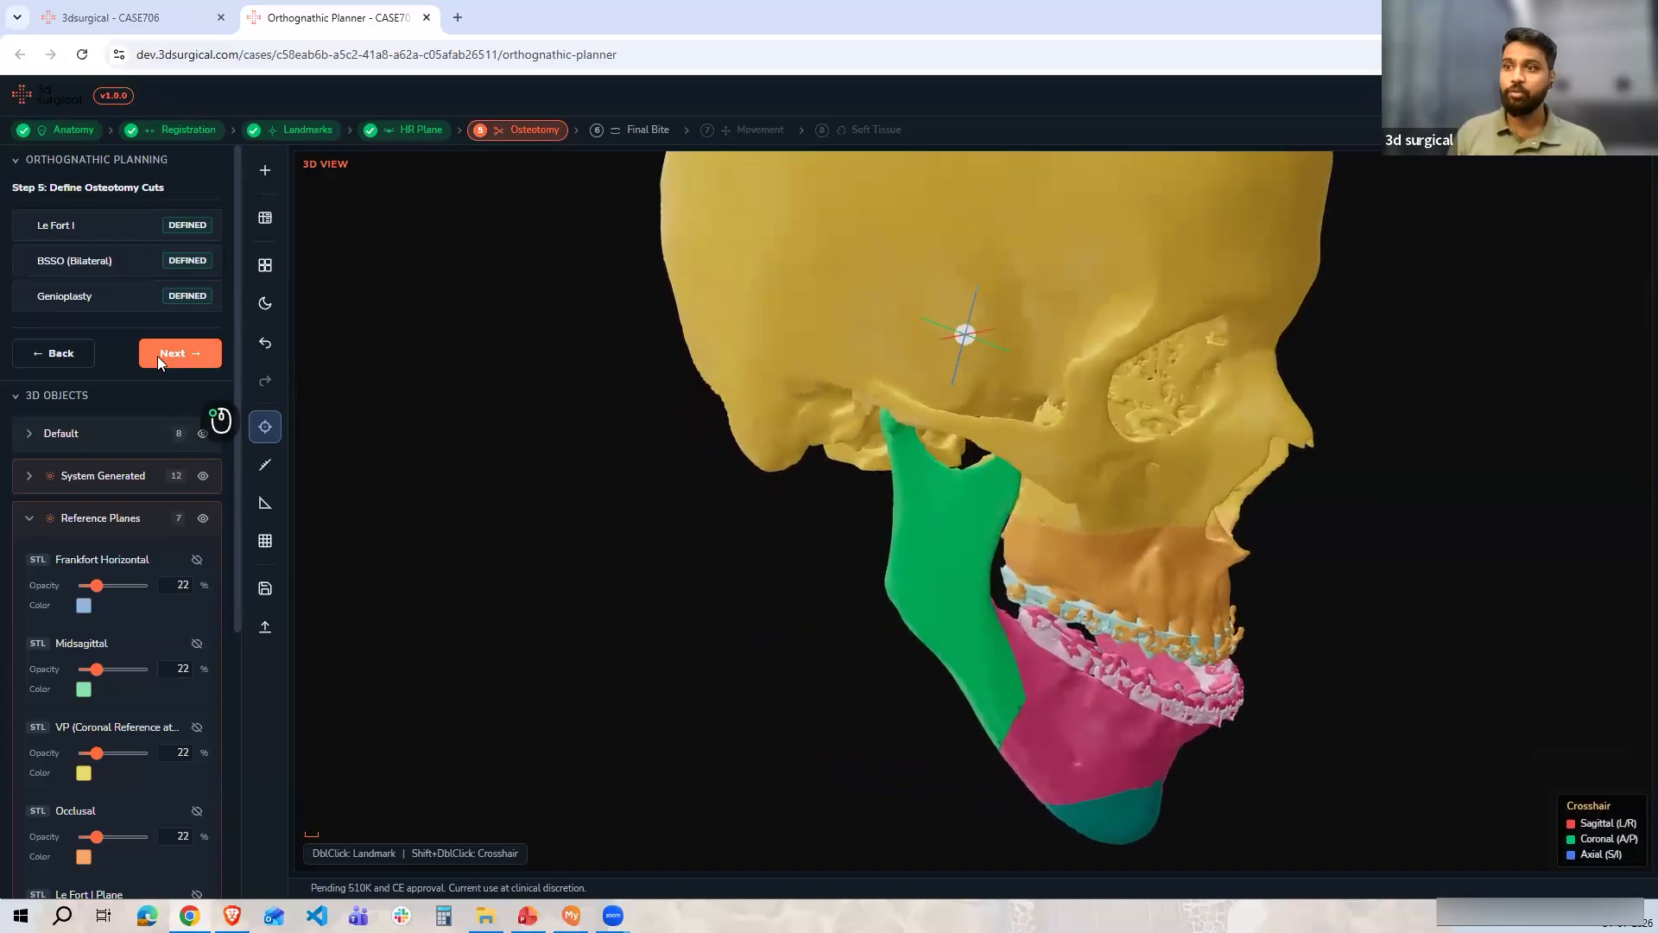
left_click(157, 355)
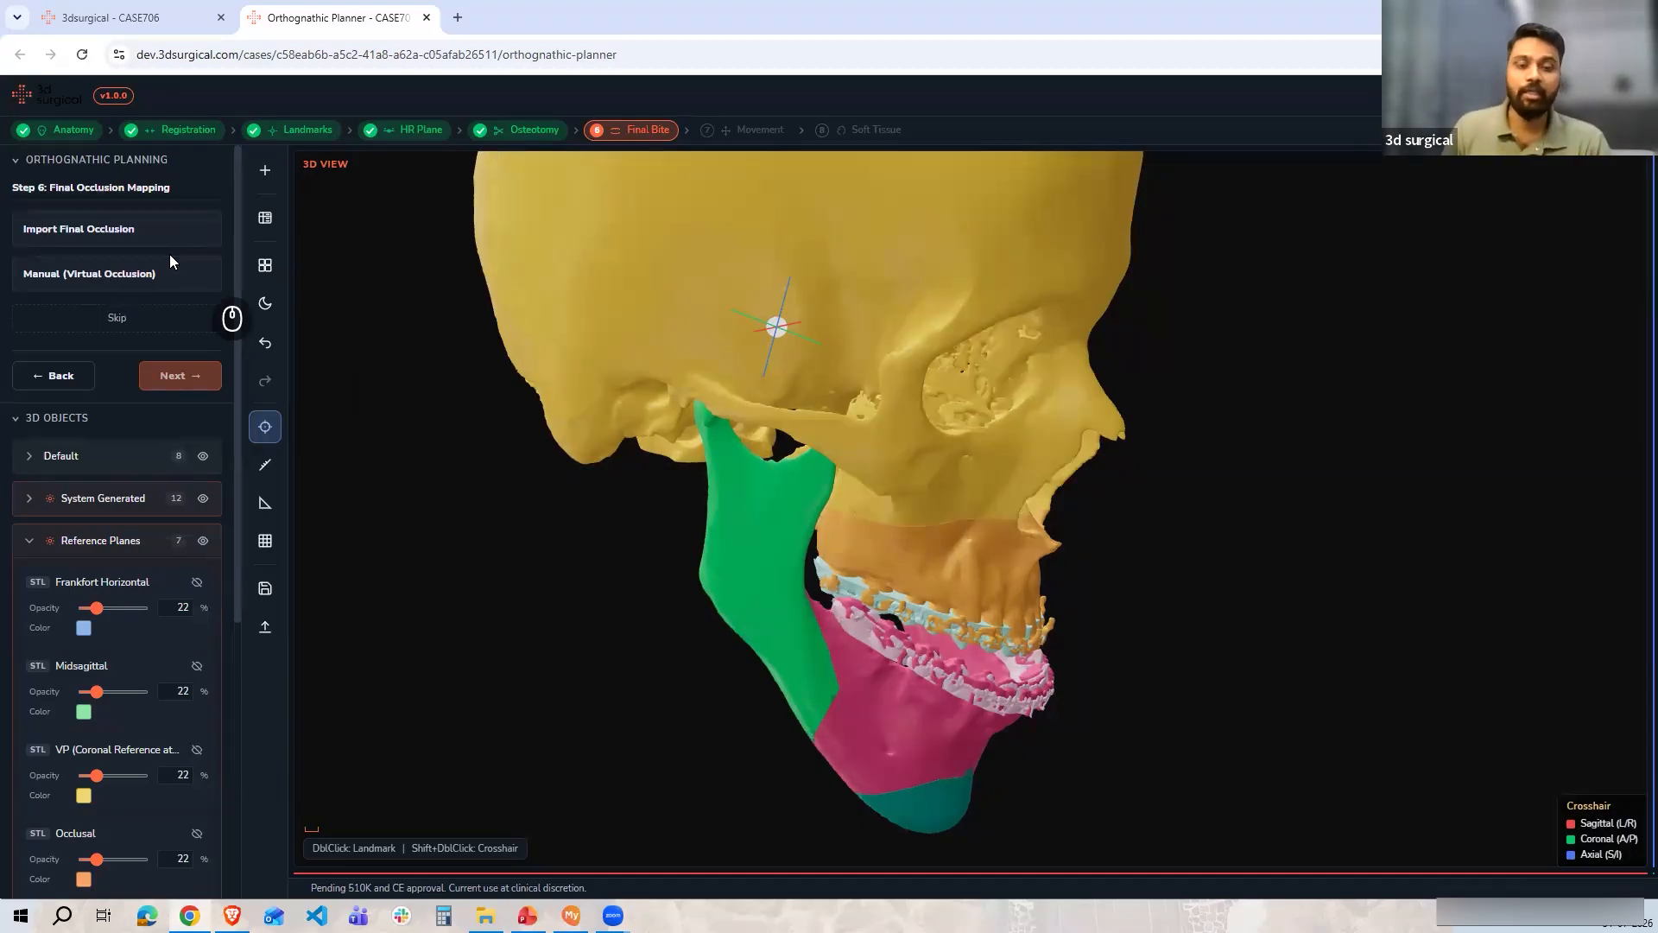
left_click(149, 331)
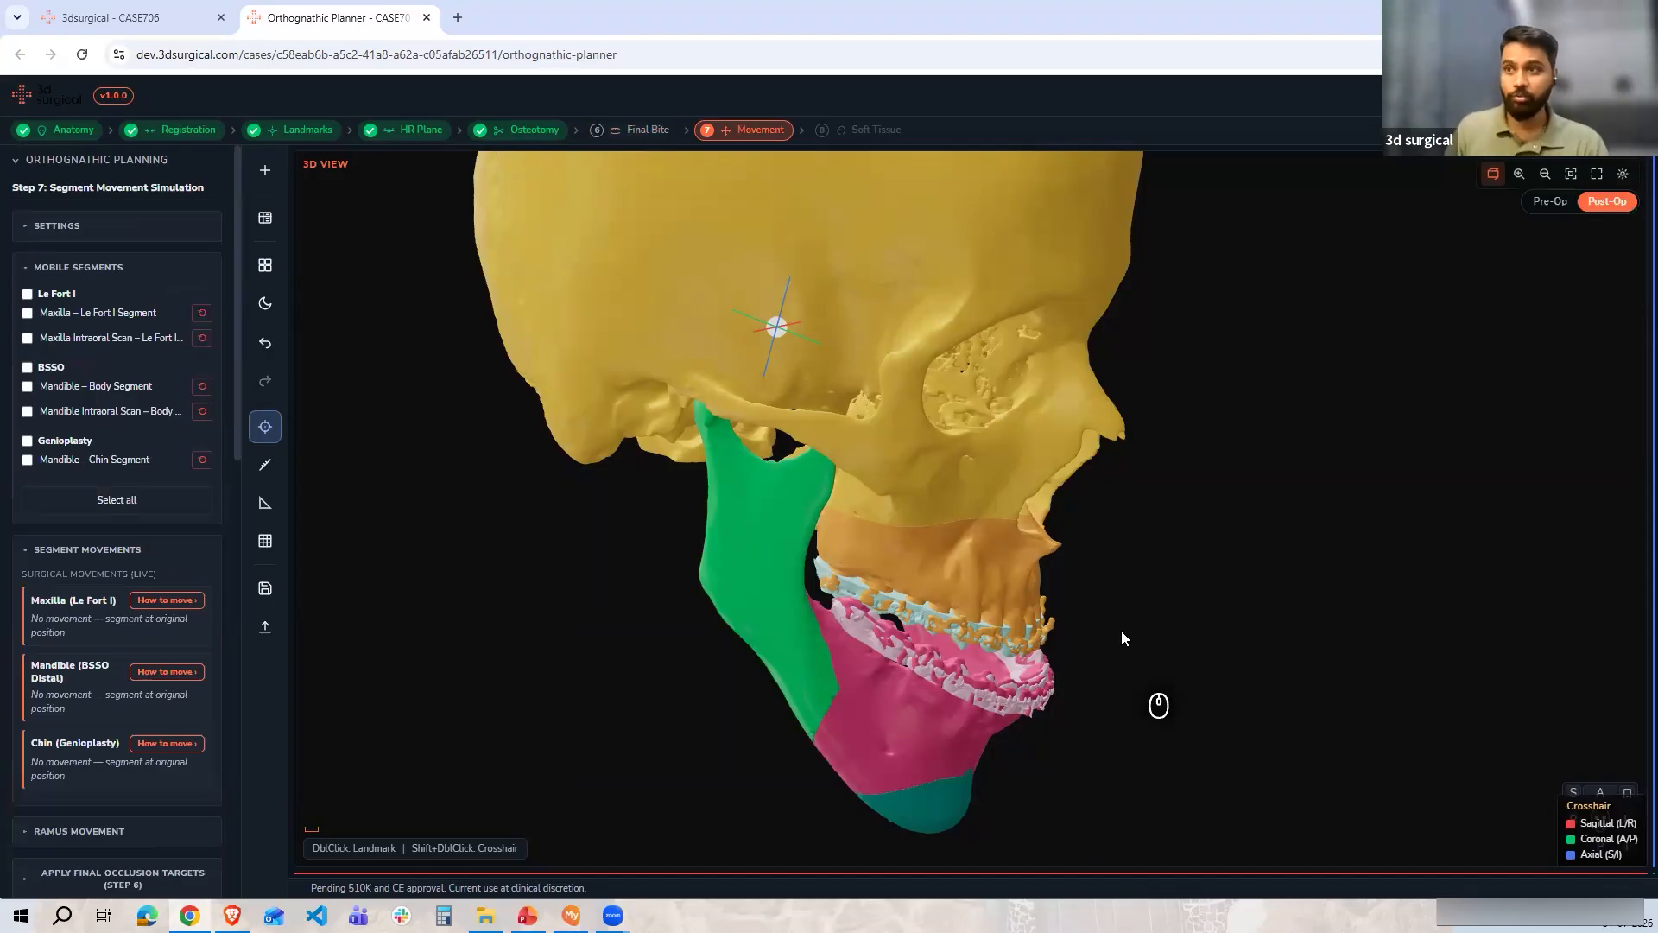
scroll(1167, 660, "down", 5)
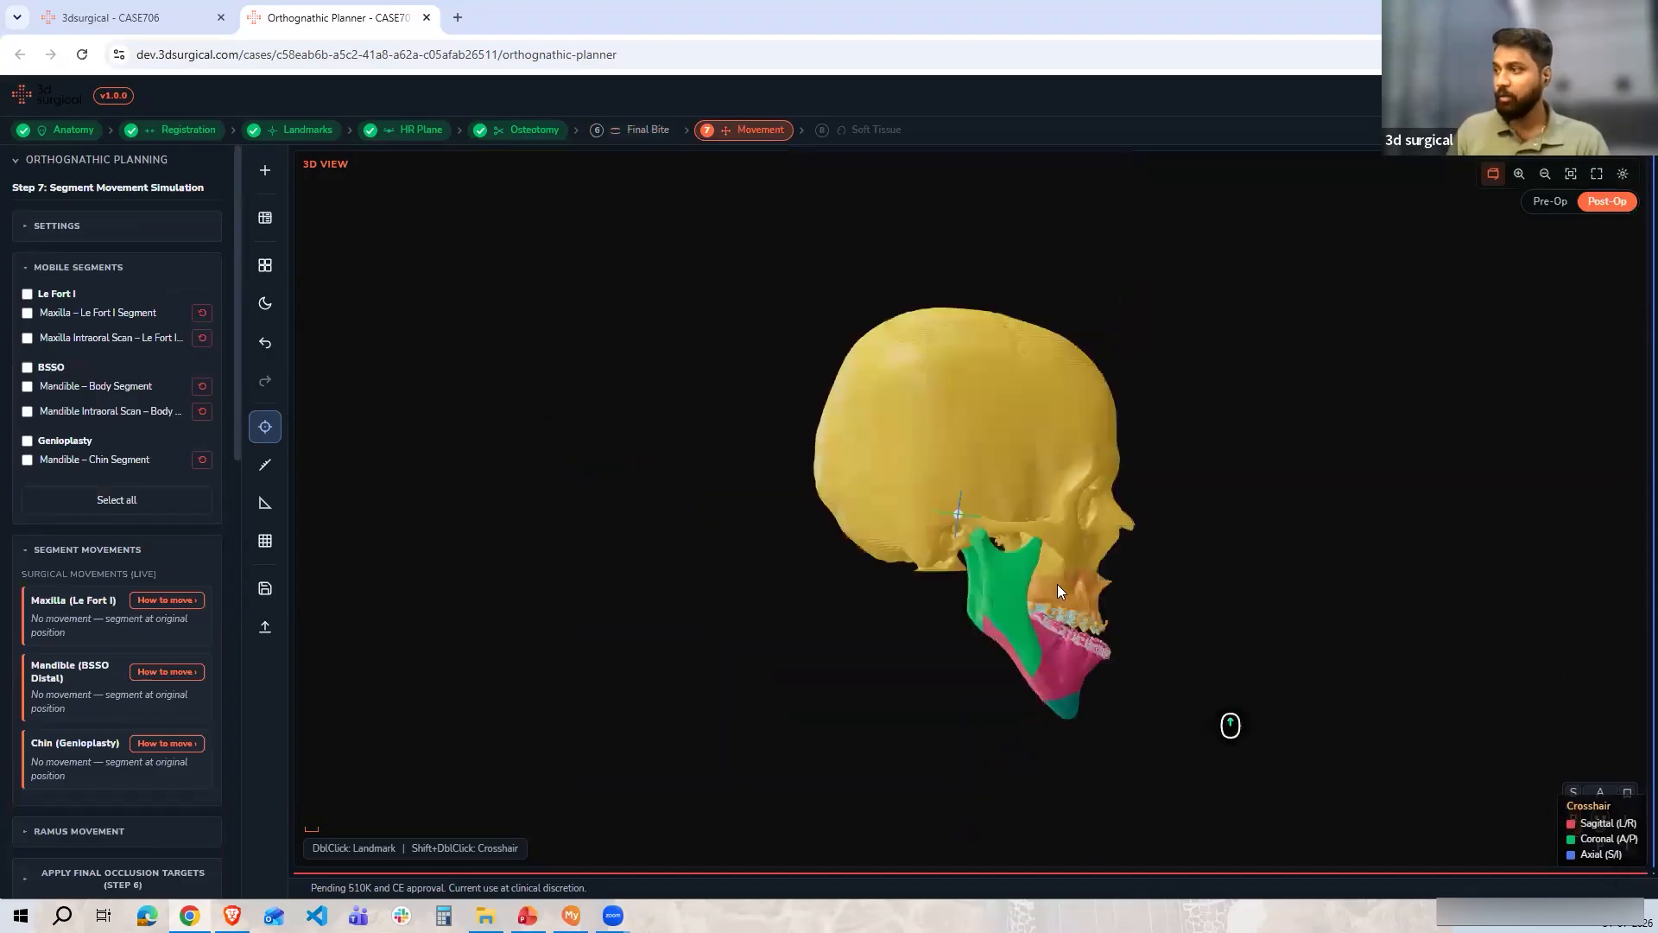
scroll(1056, 584, "up", 5)
scroll(1019, 596, "up", 5)
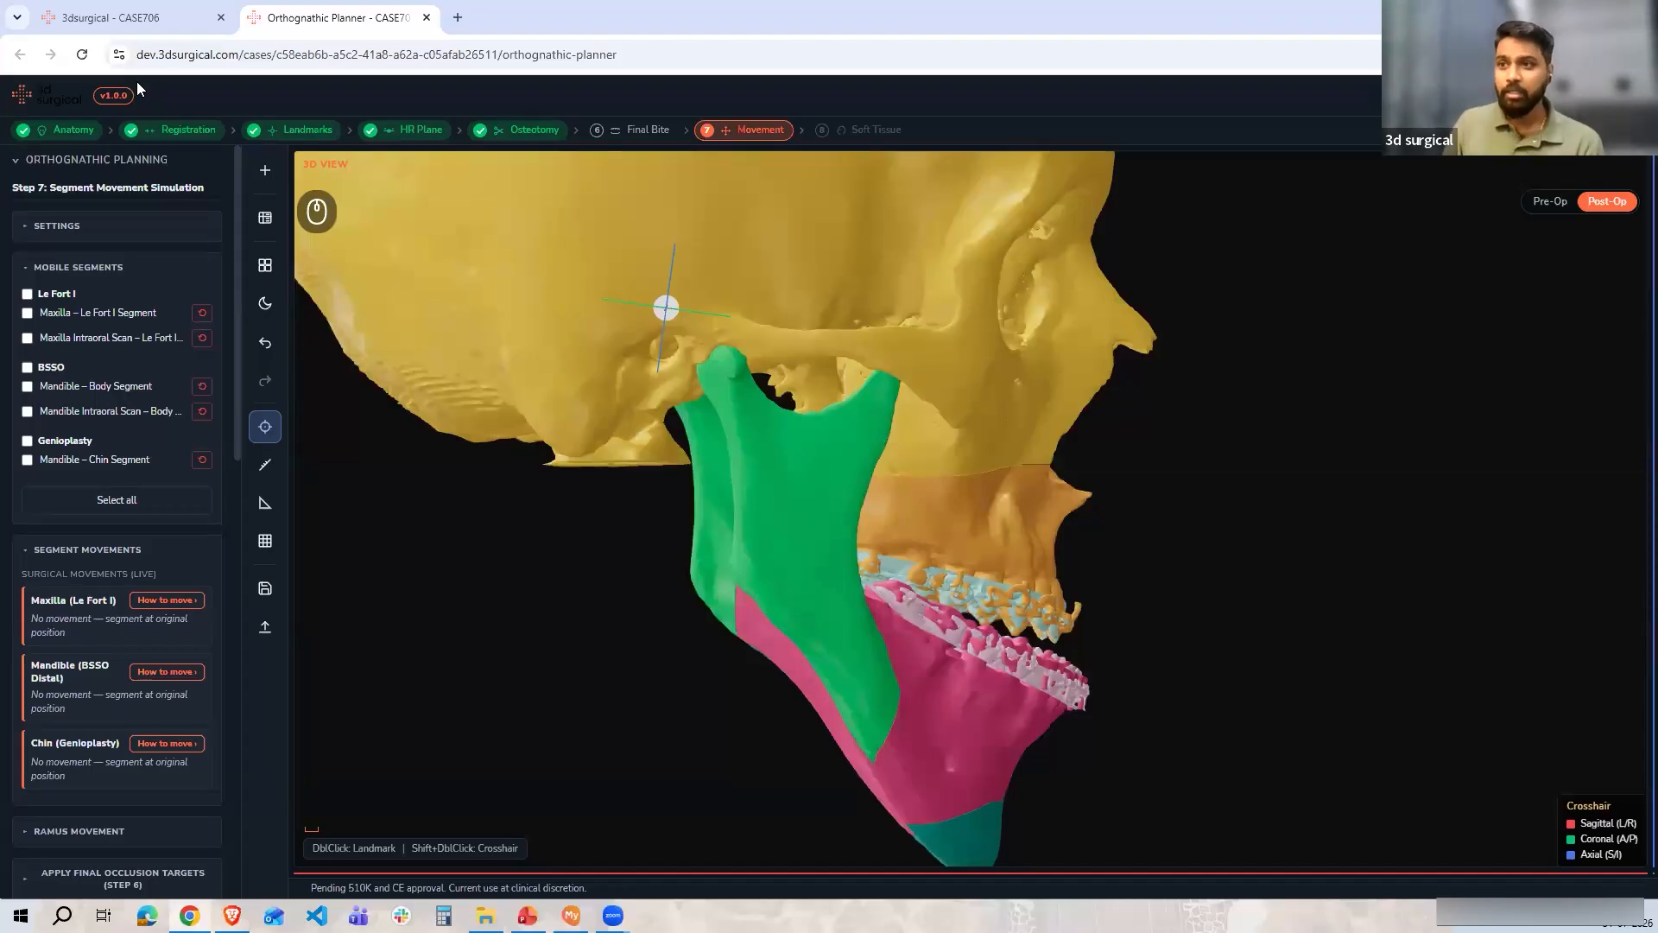
Select the Le Fort I mobile segments and open the movement settings with the Translate gizmo
left_click(46, 295)
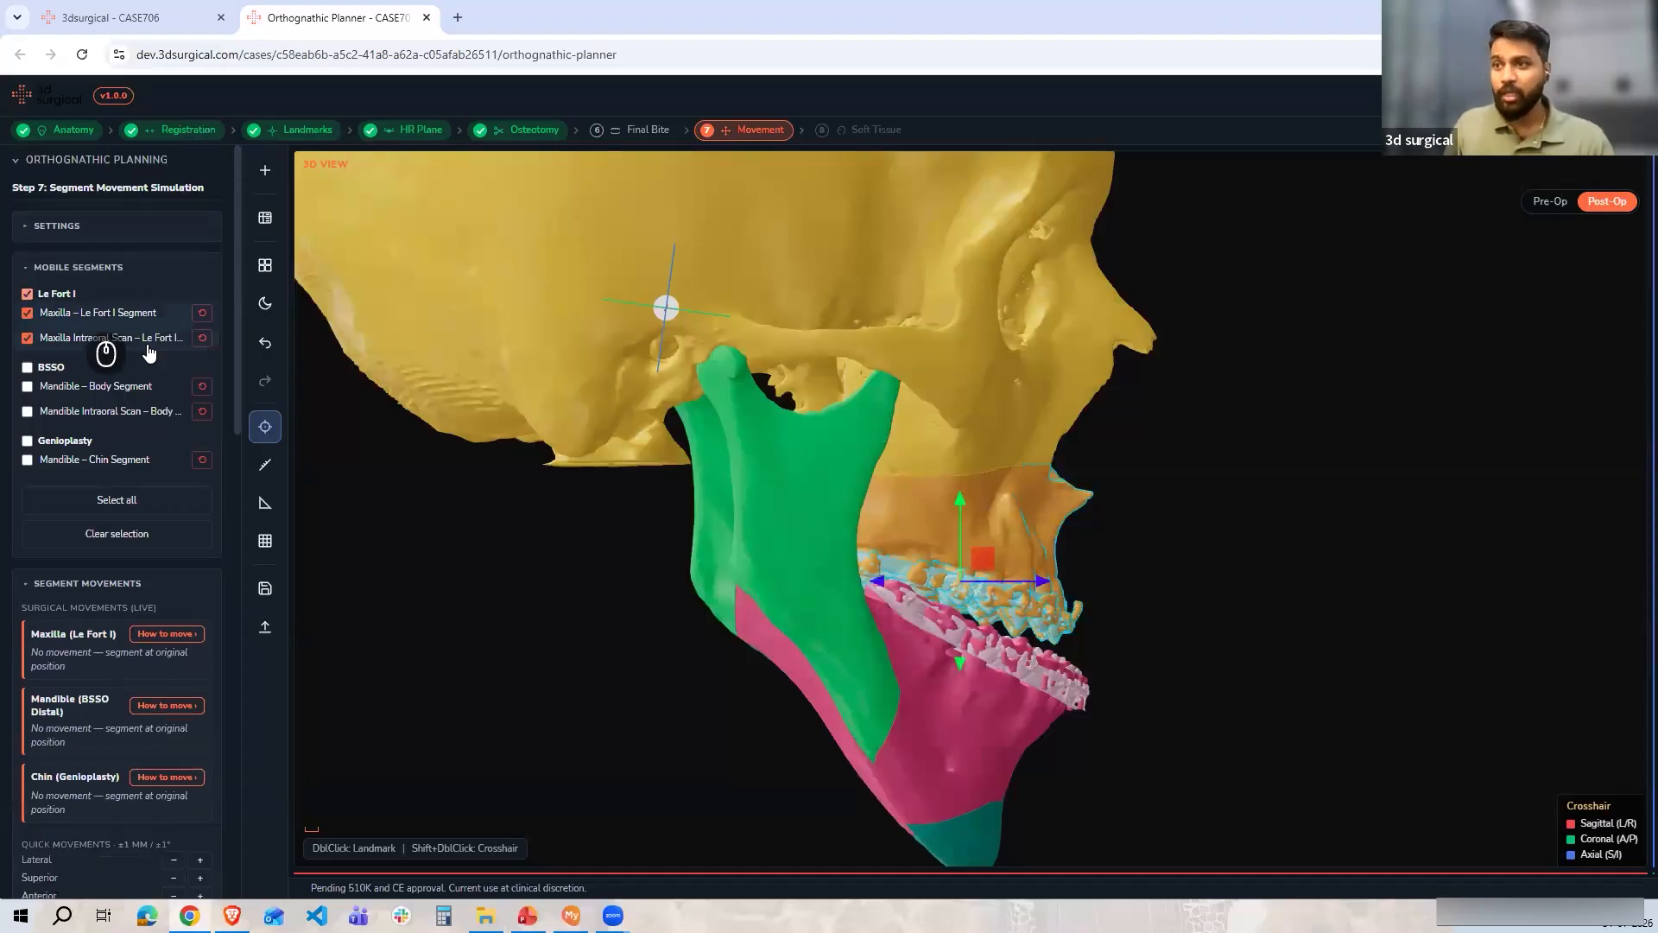
left_click(52, 237)
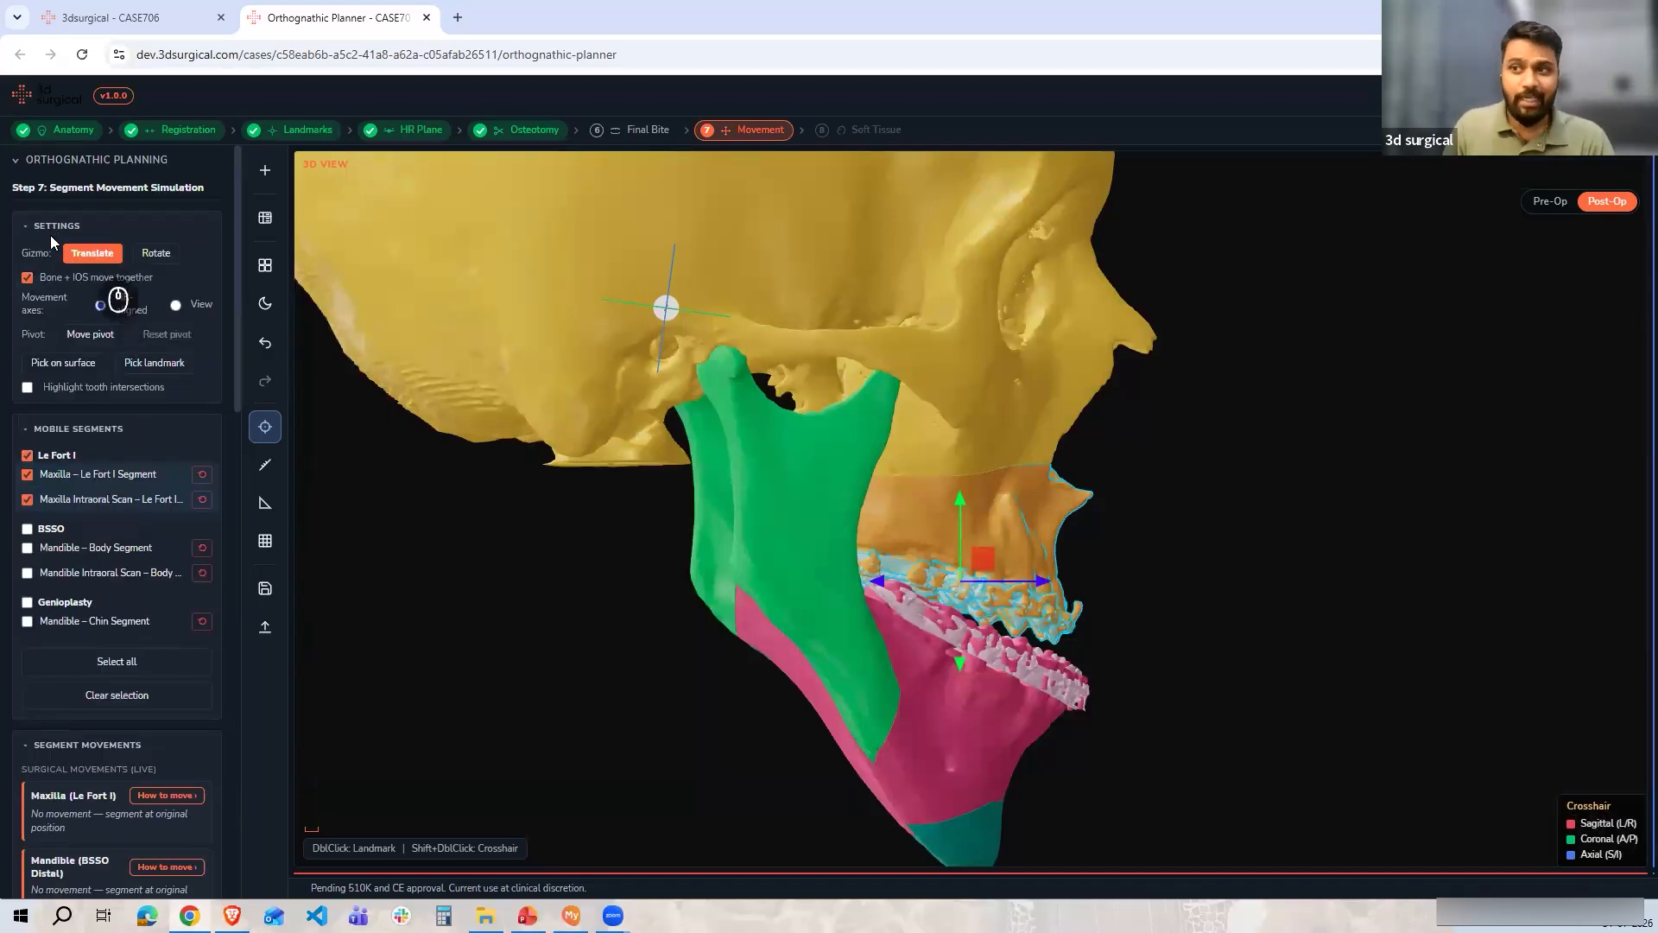
left_click(156, 253)
left_click(91, 253)
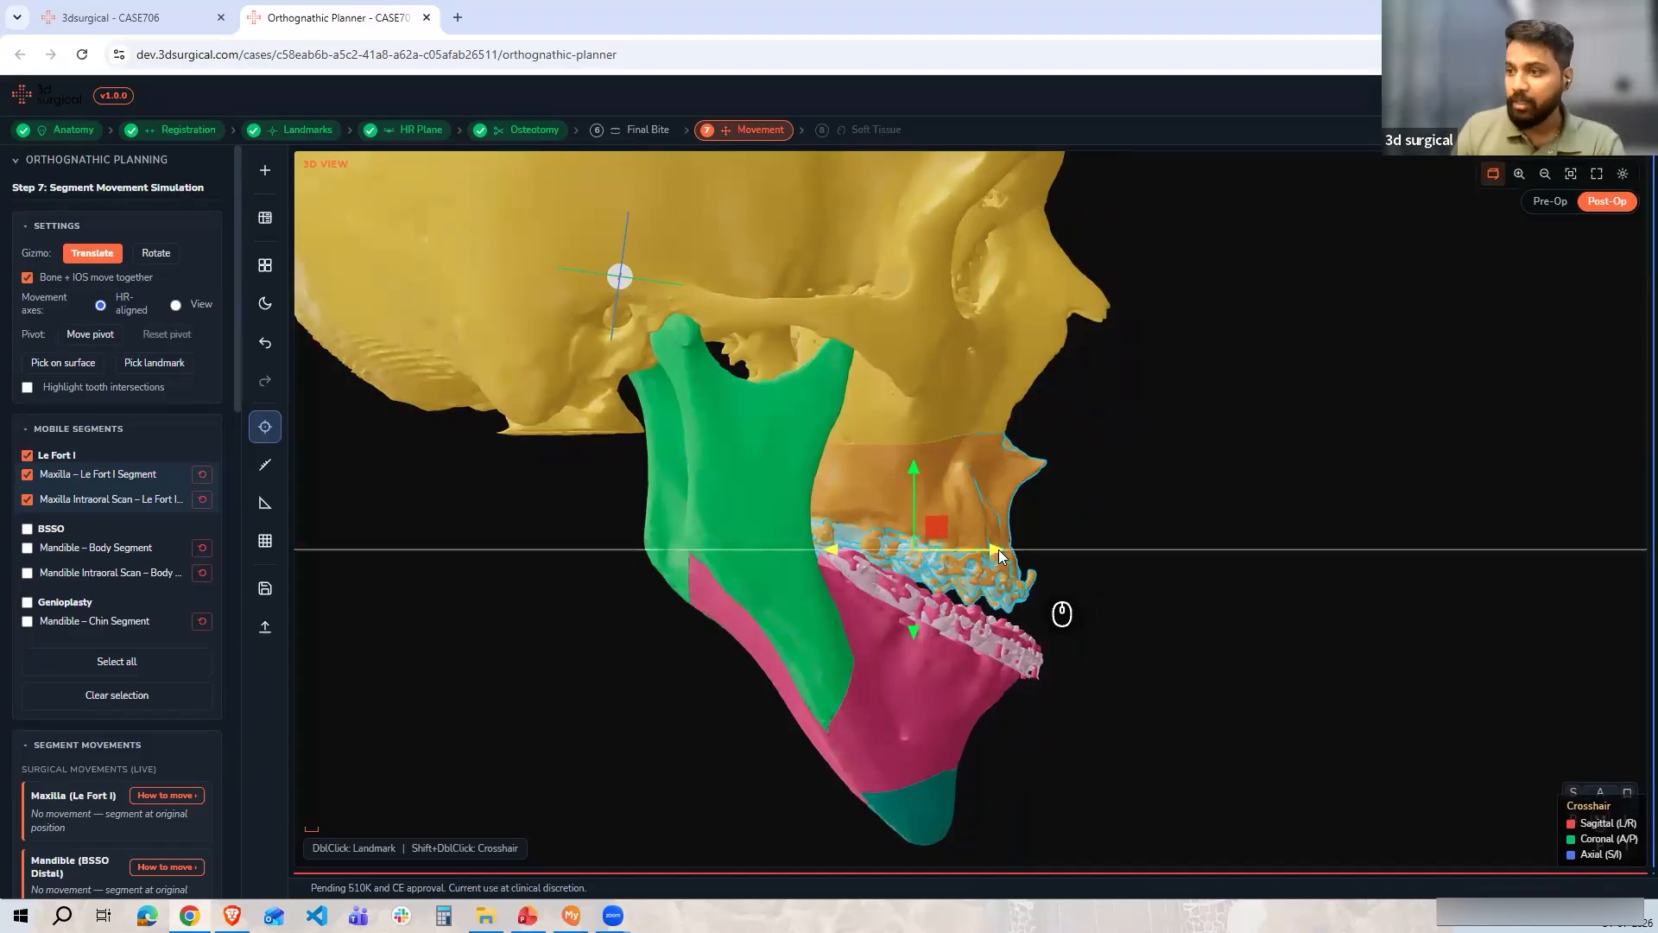
Advance the maxilla by setting its anterior–posterior translation to 4 mm
left_click_drag(1008, 554, 1019, 555)
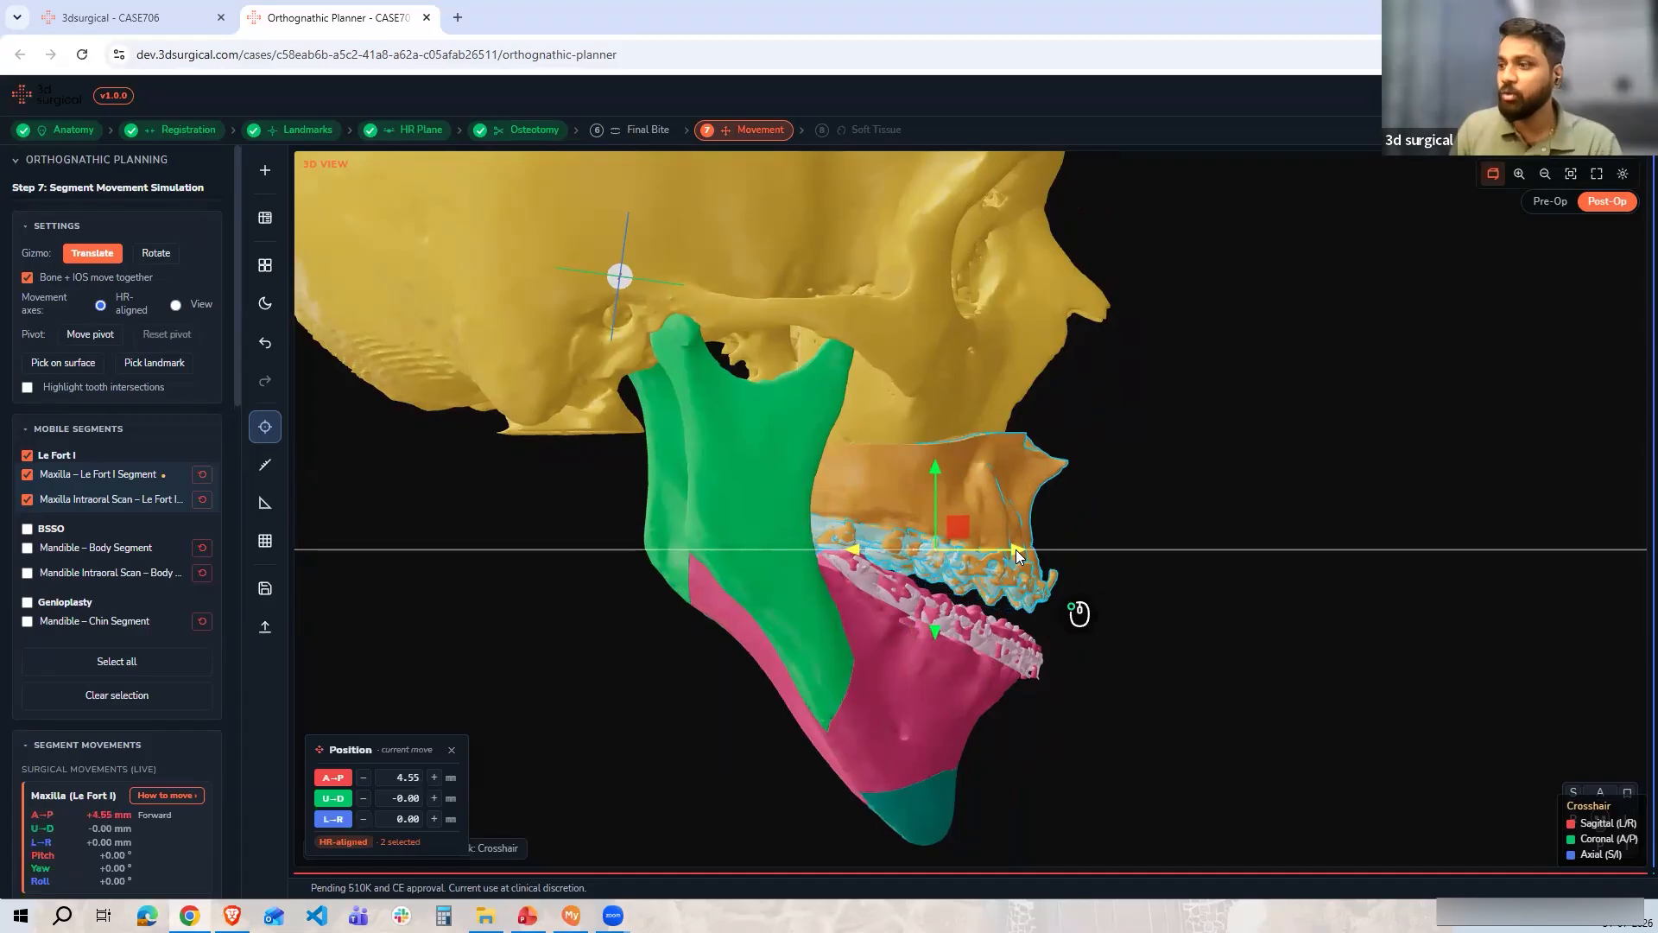
left_click(395, 778)
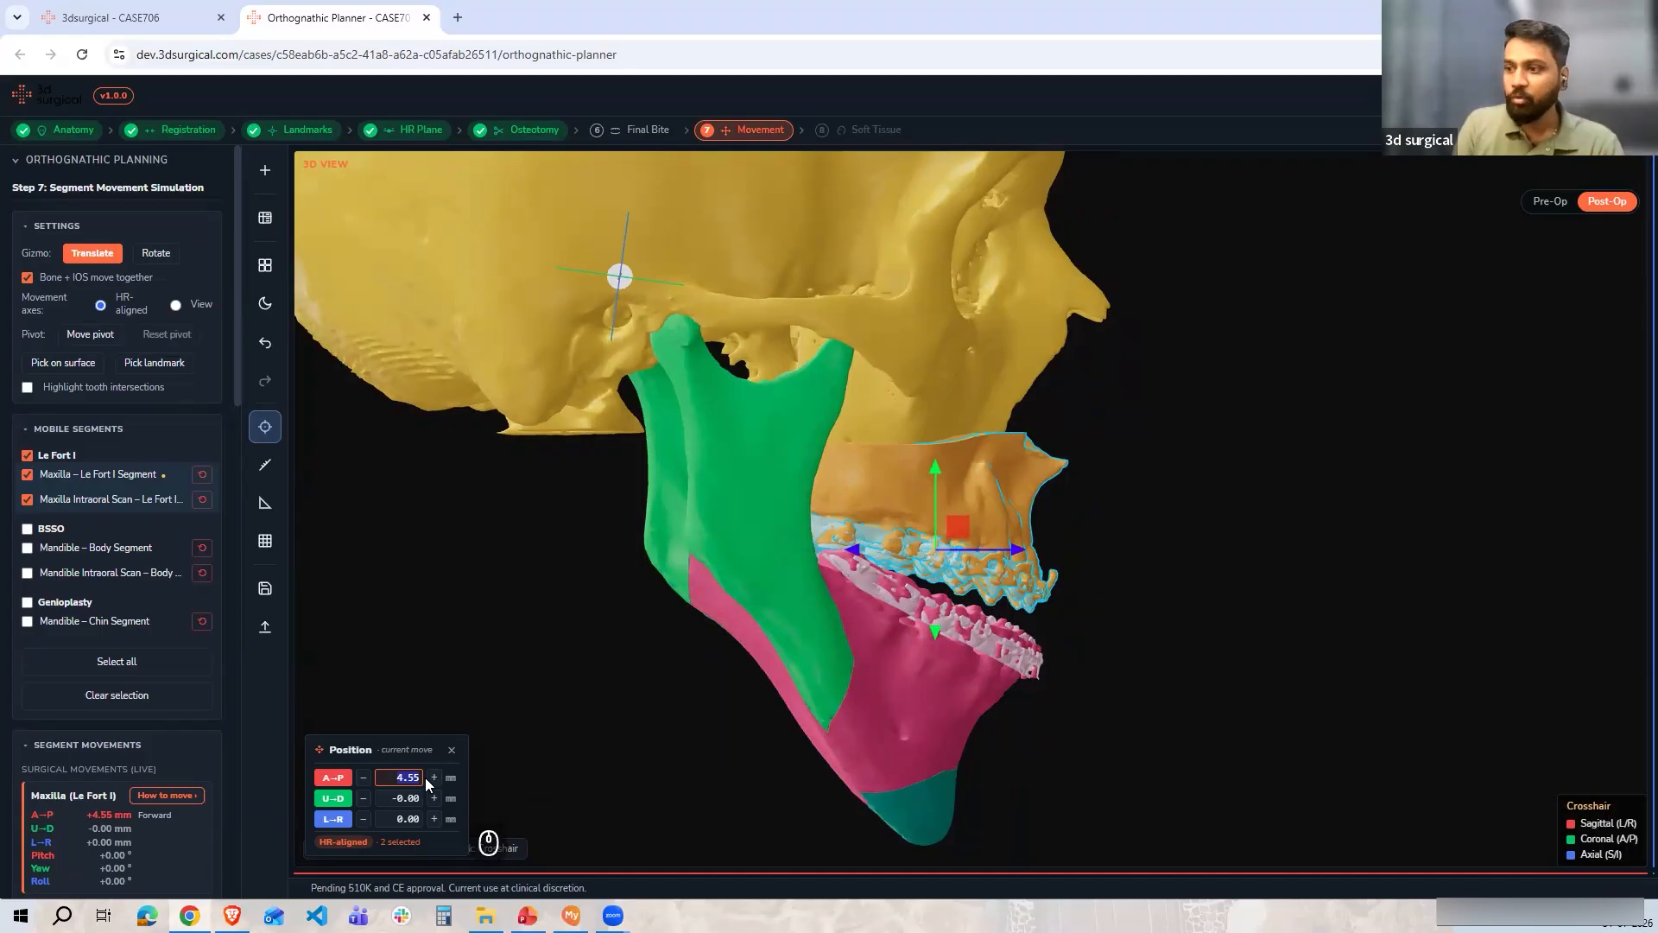
type("4")
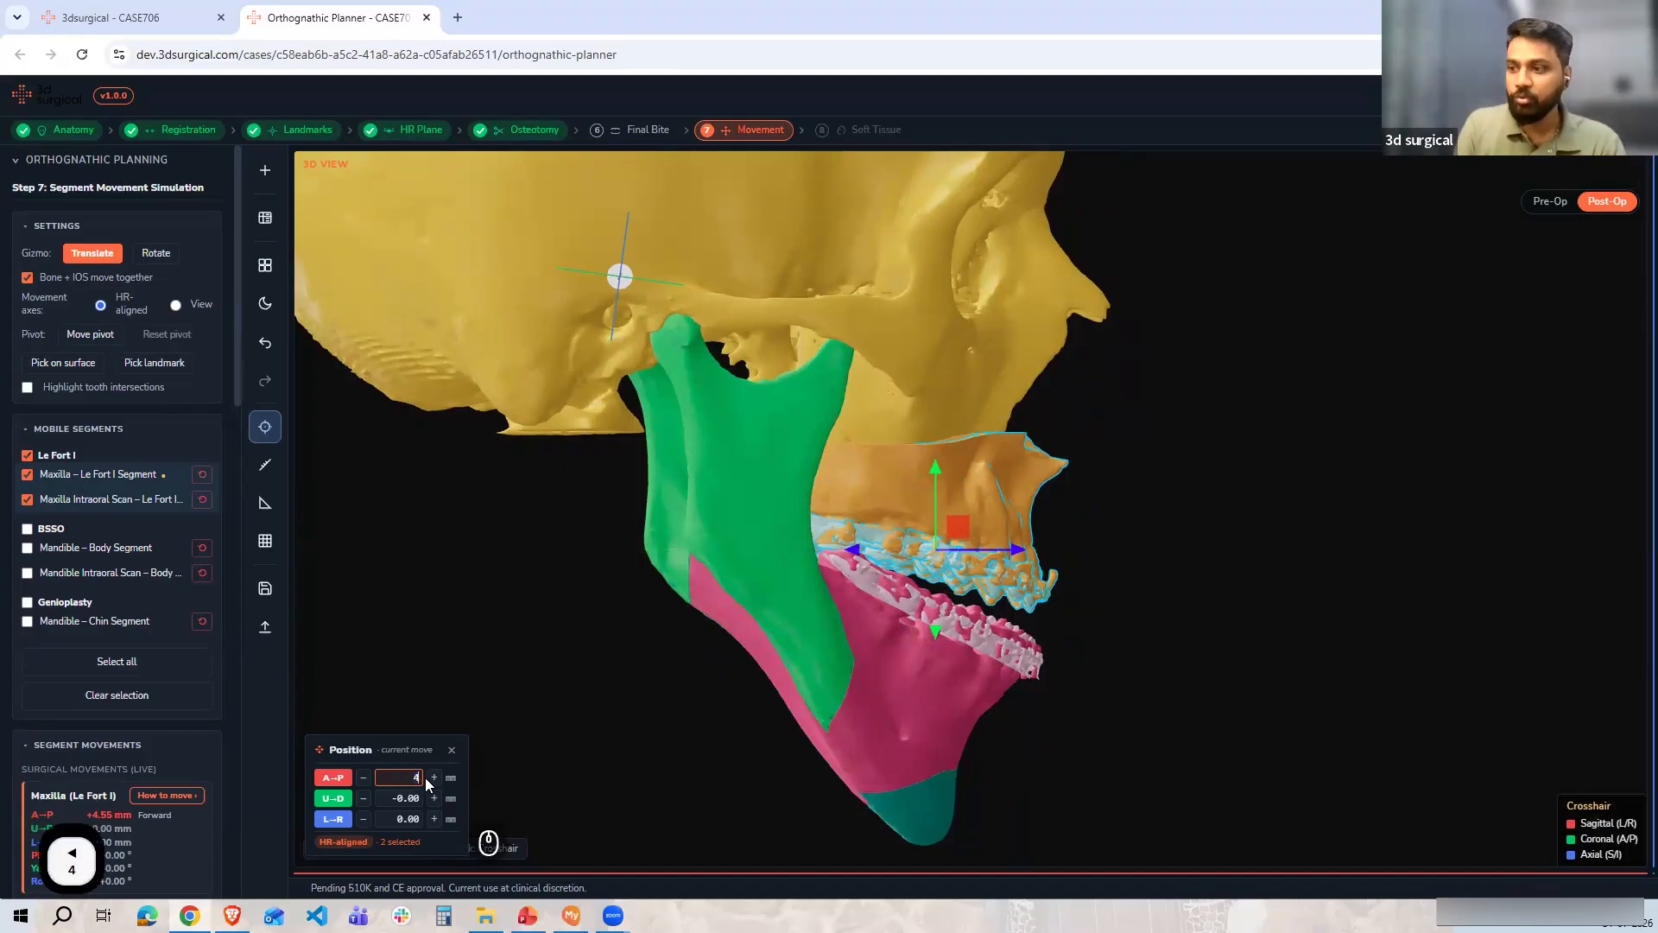
key("Return")
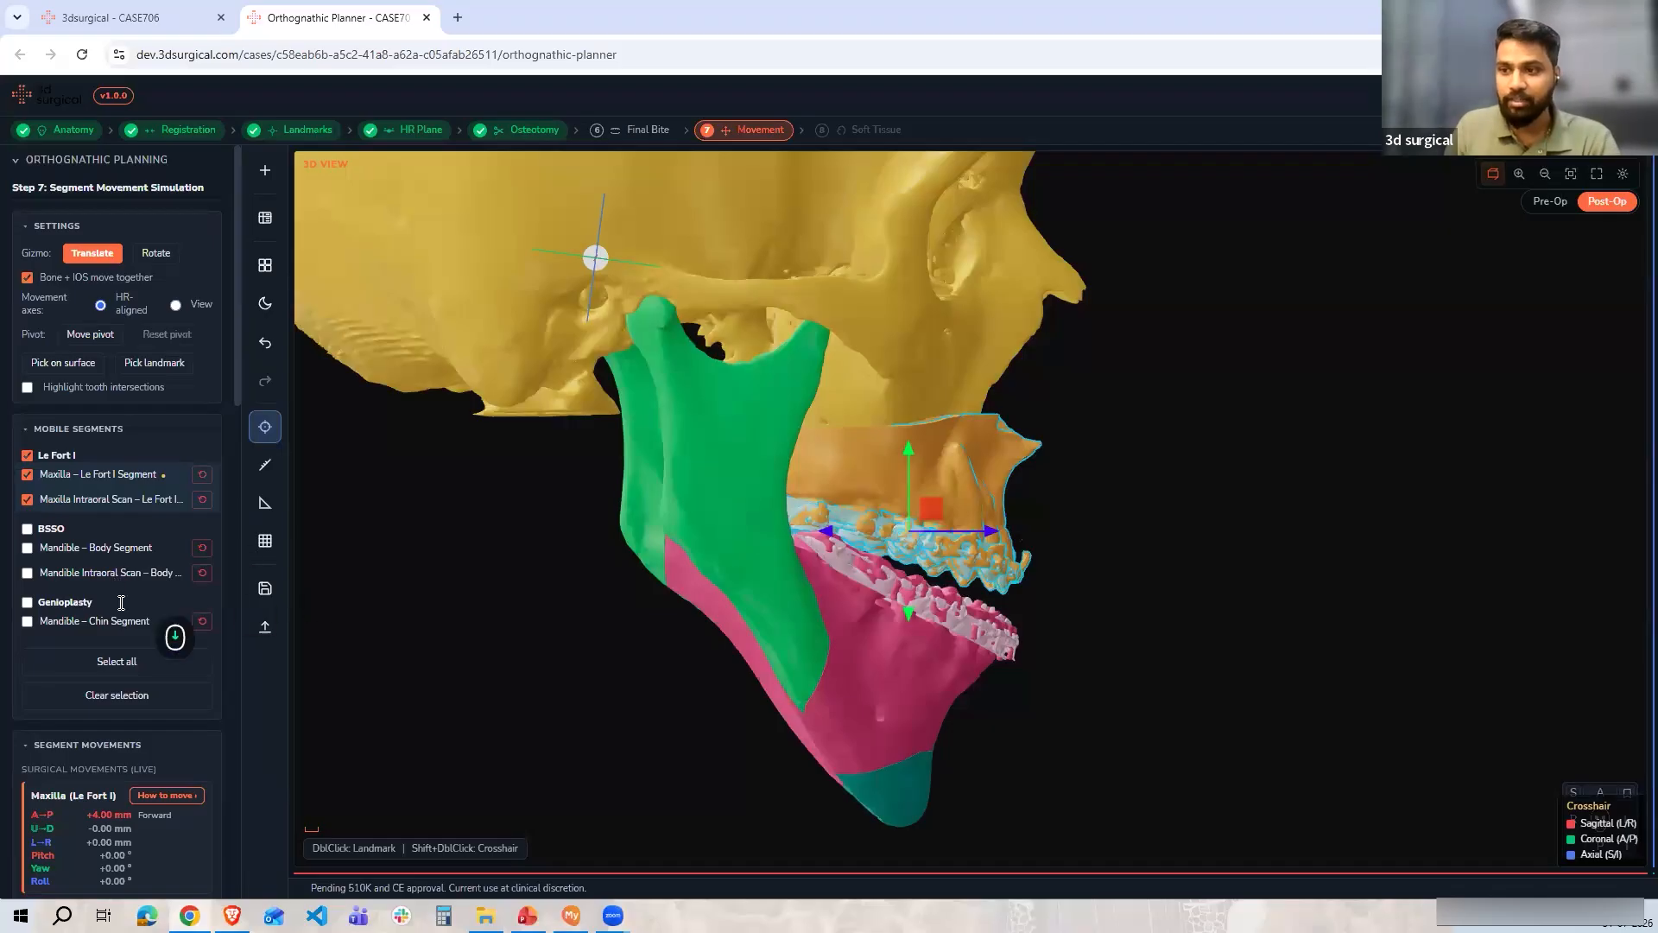
Switch the maxilla gizmo to rotation in the frontal view and set its roll to 0°
scroll(87, 587, "down", 3)
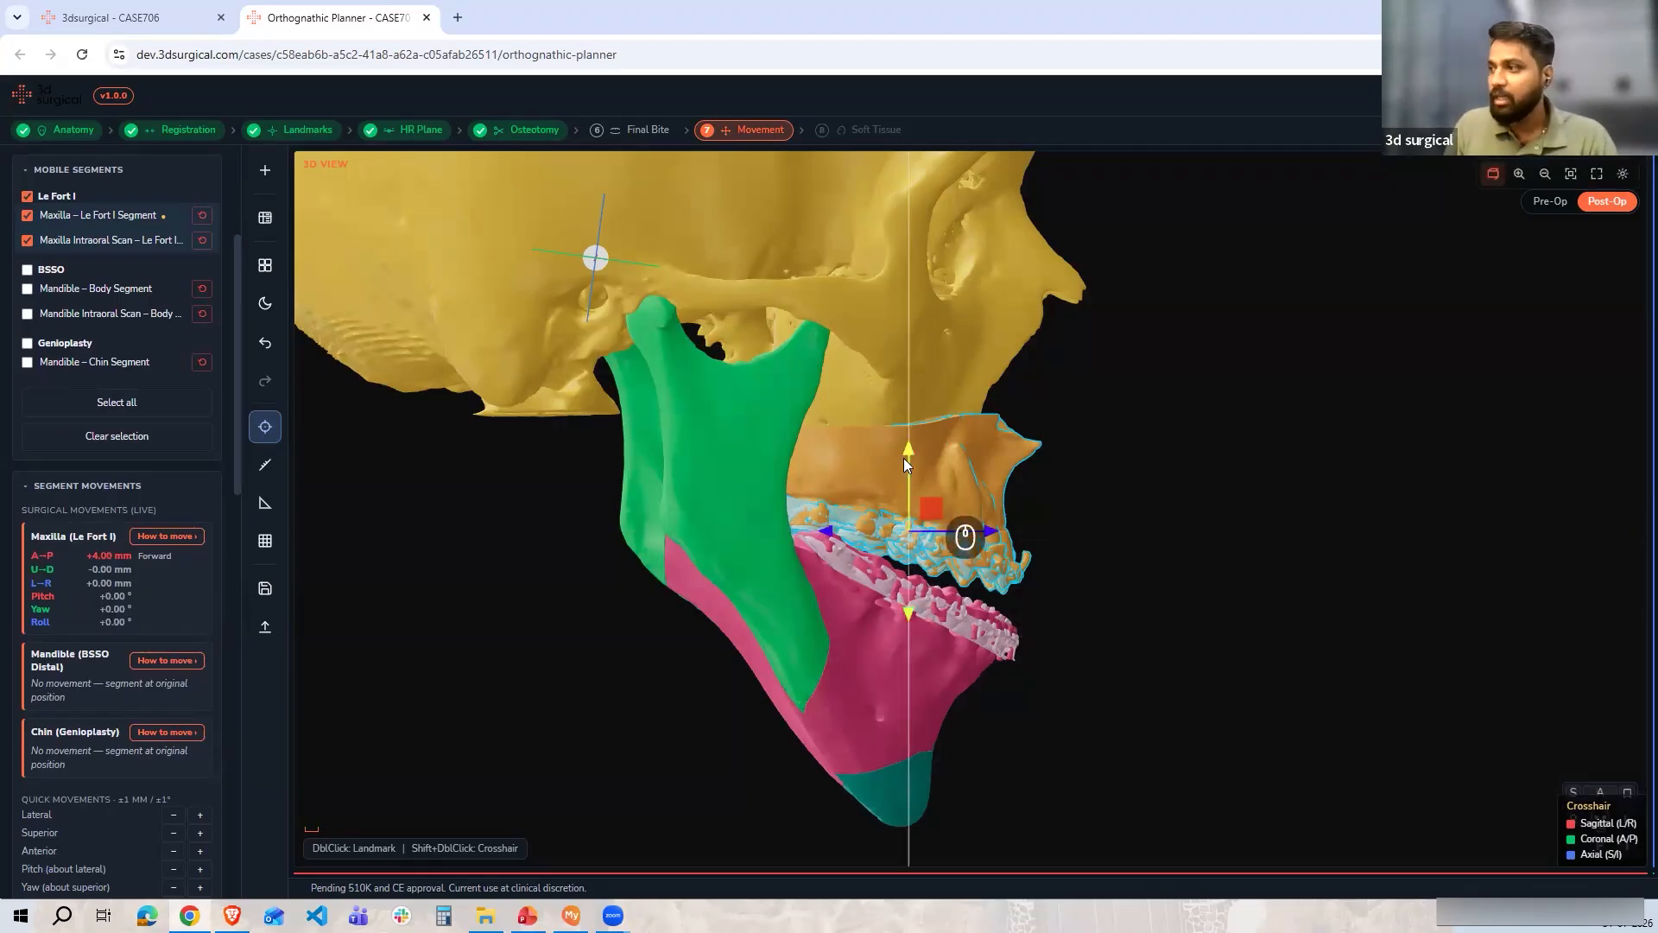
left_click(1597, 799)
scroll(1114, 630, "up", 5)
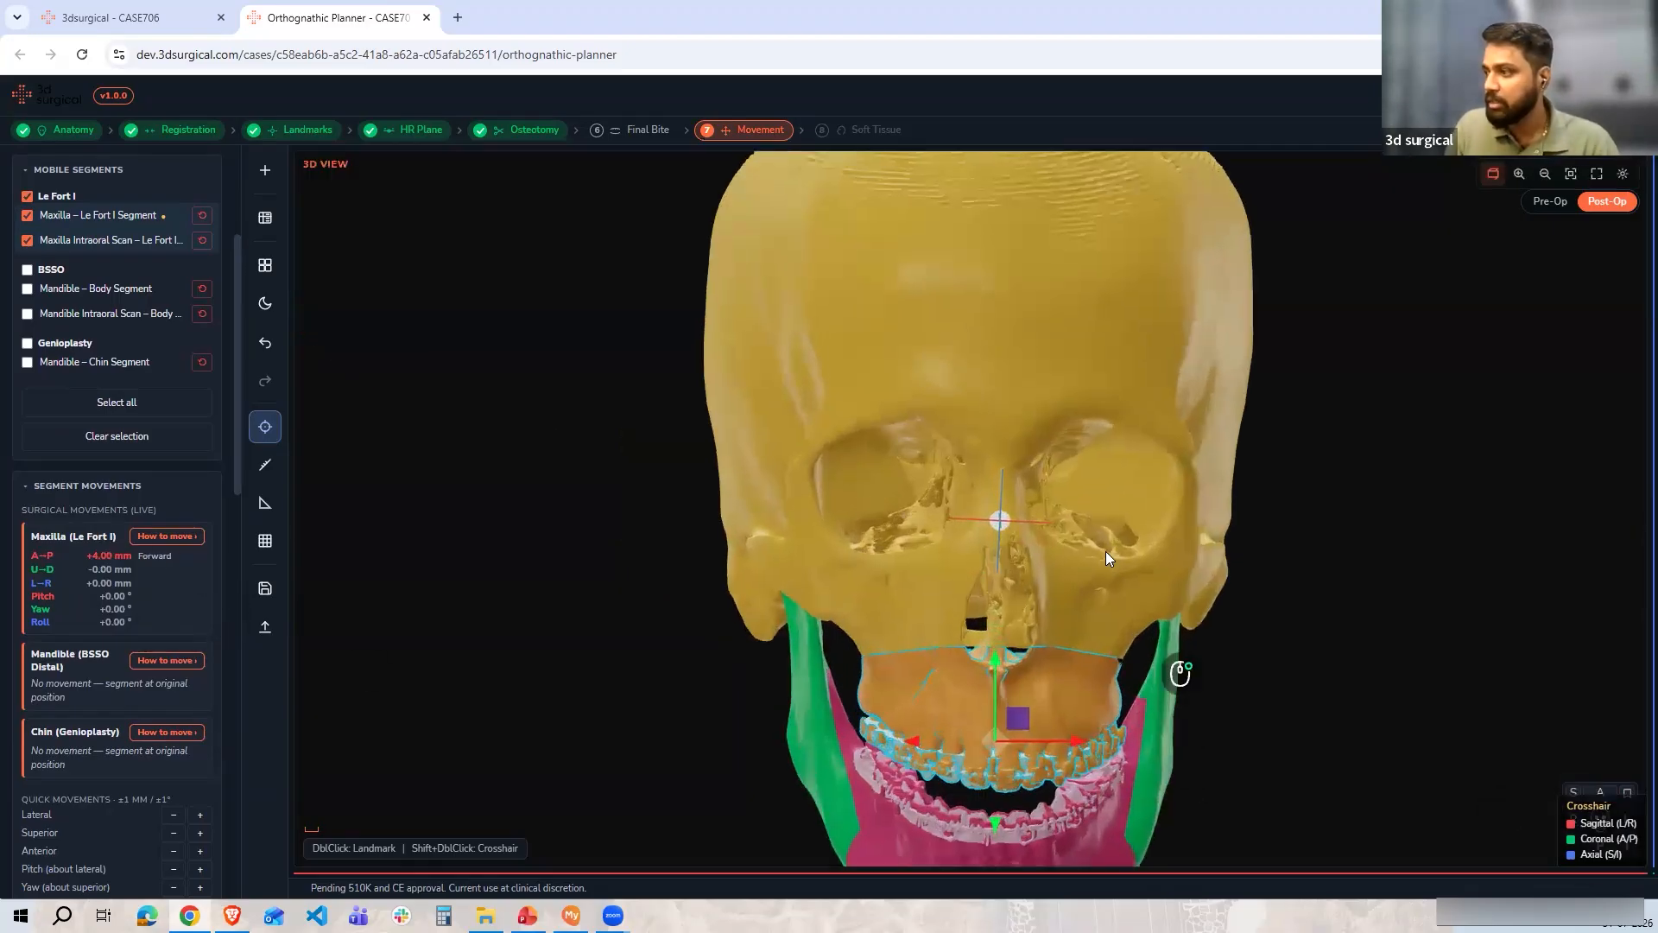
key("r")
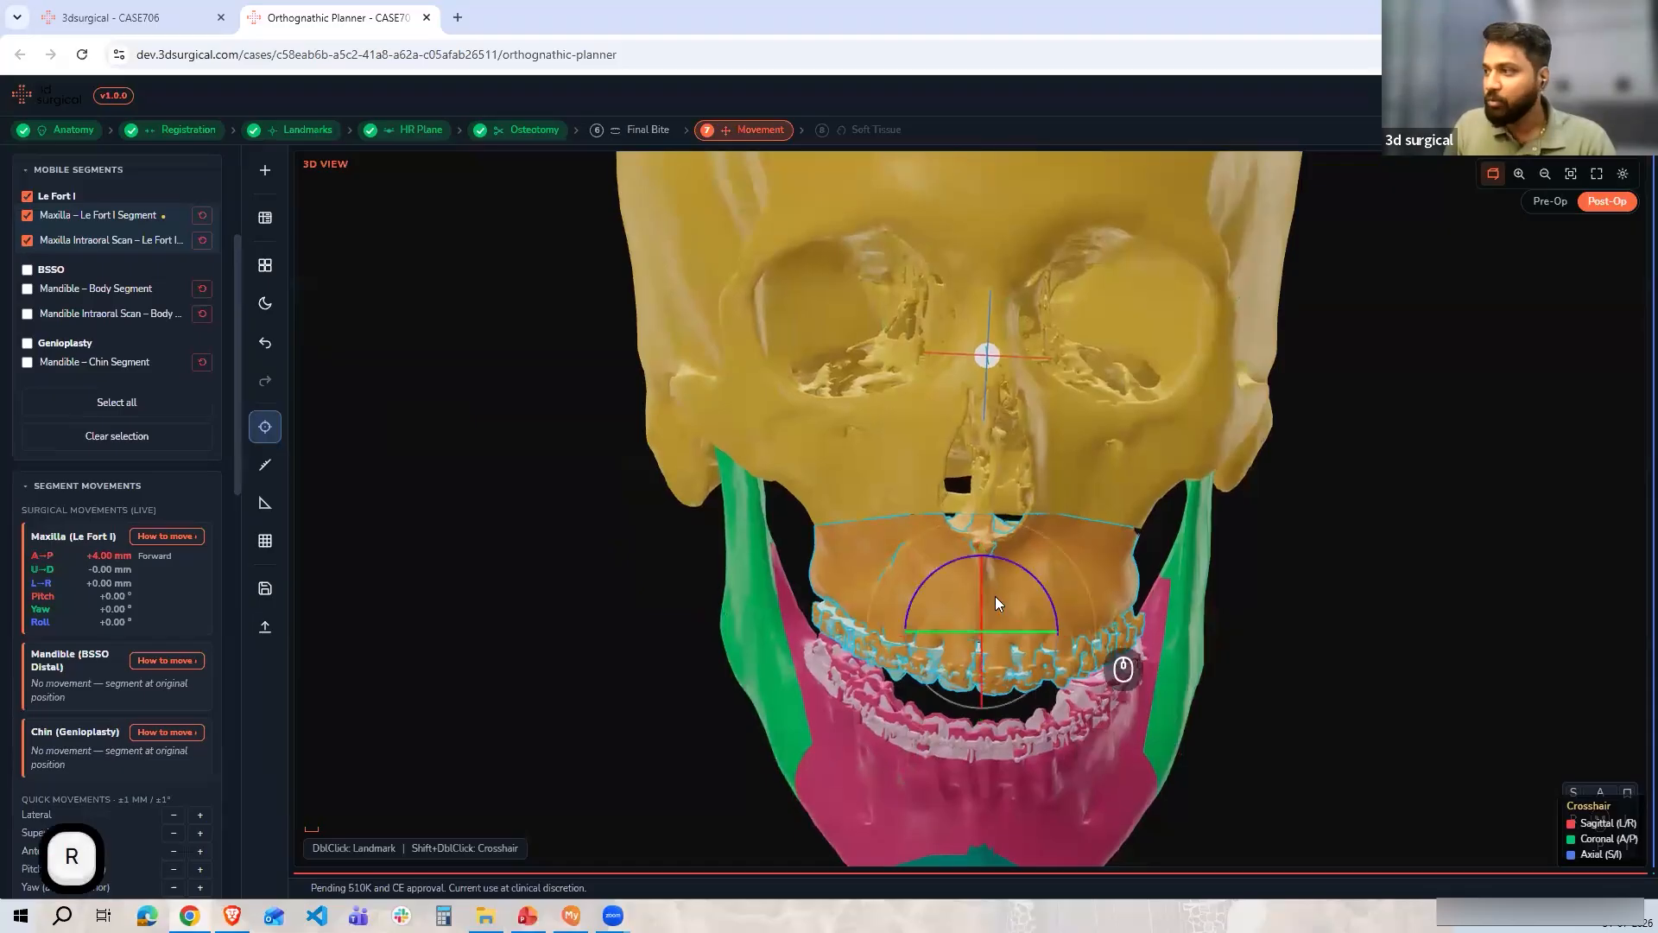
left_click_drag(1029, 580, 1023, 576)
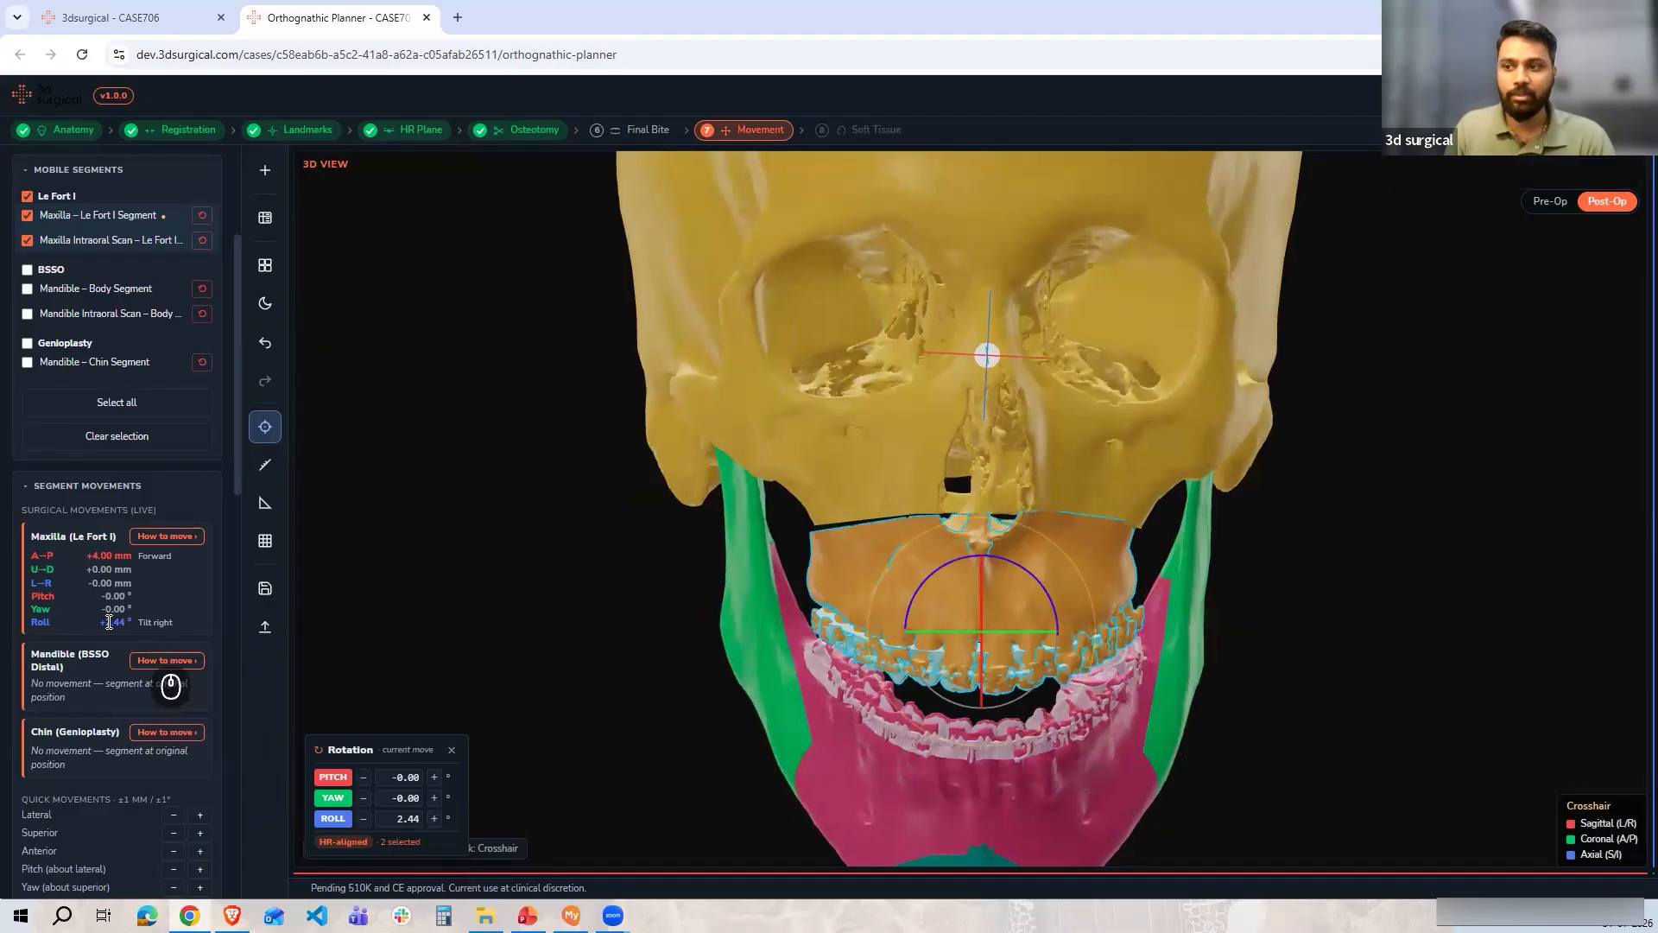
double_click(406, 818)
type("0")
key("Return")
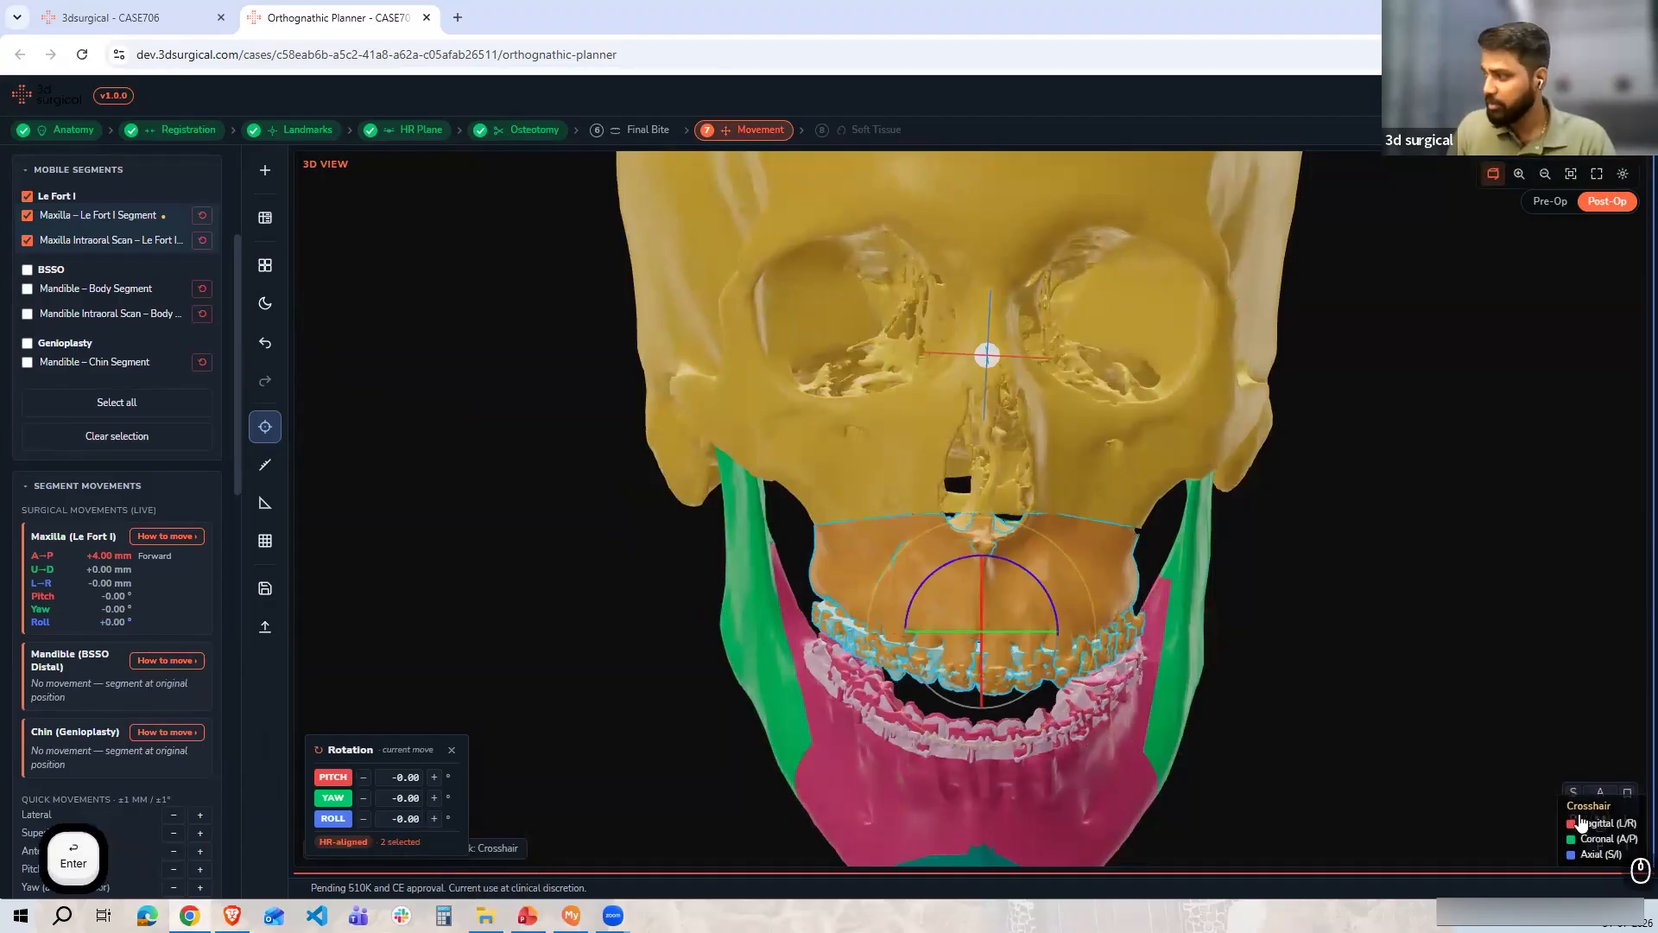
Inspect the advanced maxilla from the side and front views
left_click(1576, 816)
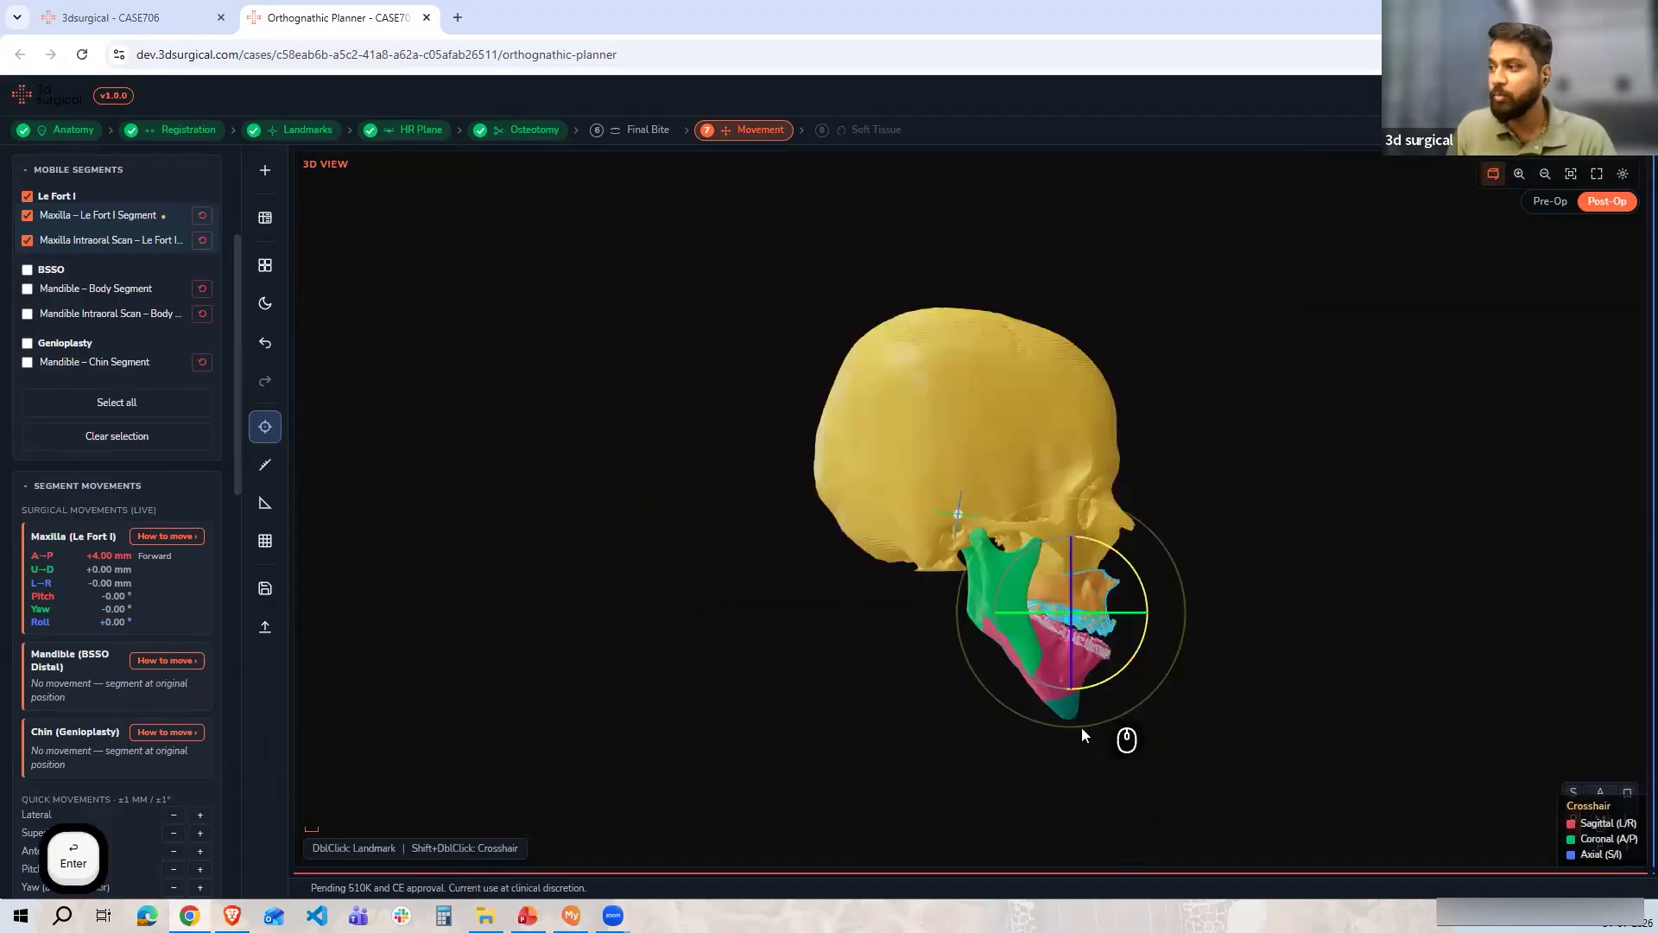
left_click(1602, 792)
scroll(1195, 545, "up", 6)
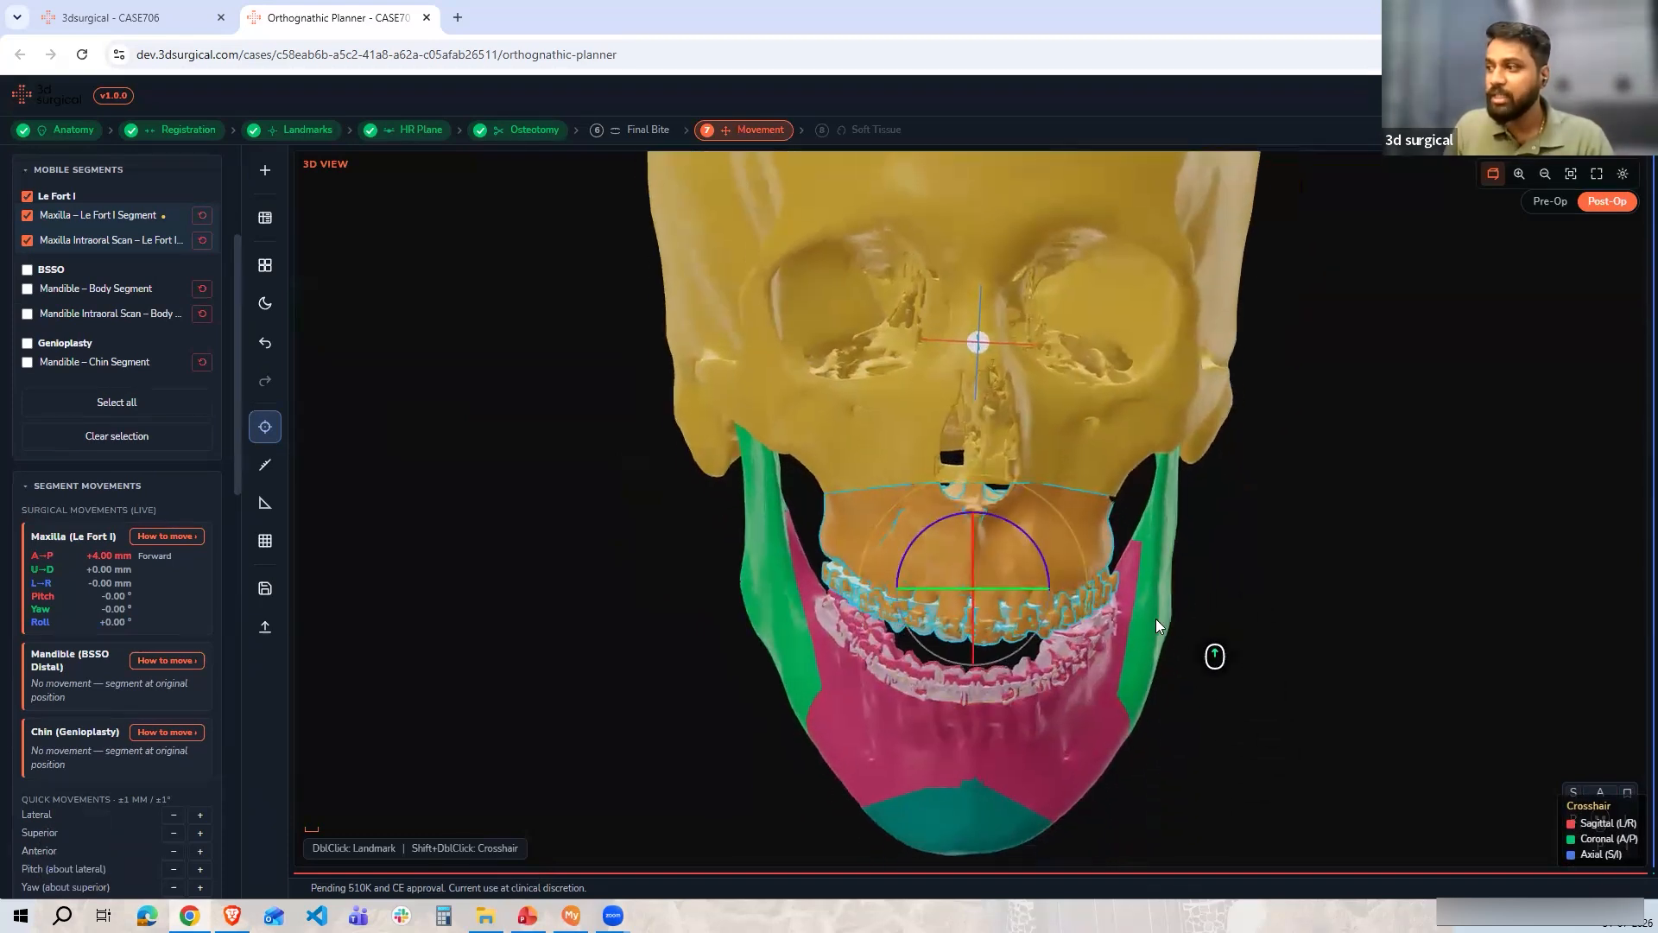
Pick a rotation pivot point on the maxilla's surface
scroll(1133, 585, "up", 2)
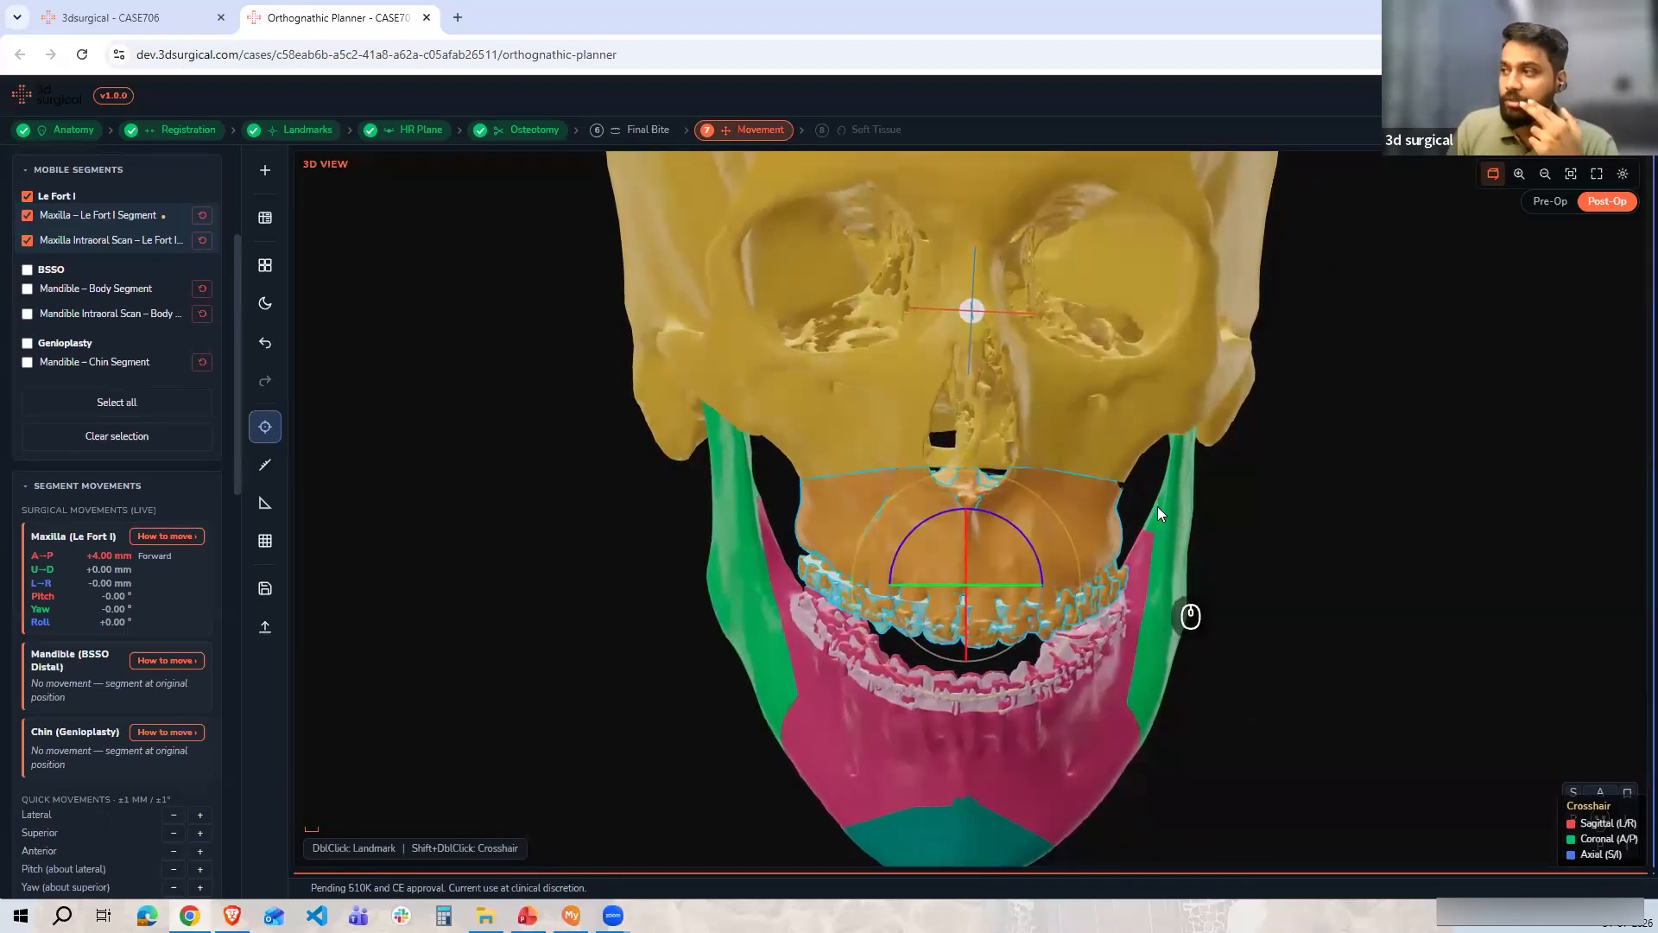
scroll(200, 251, "up", 2)
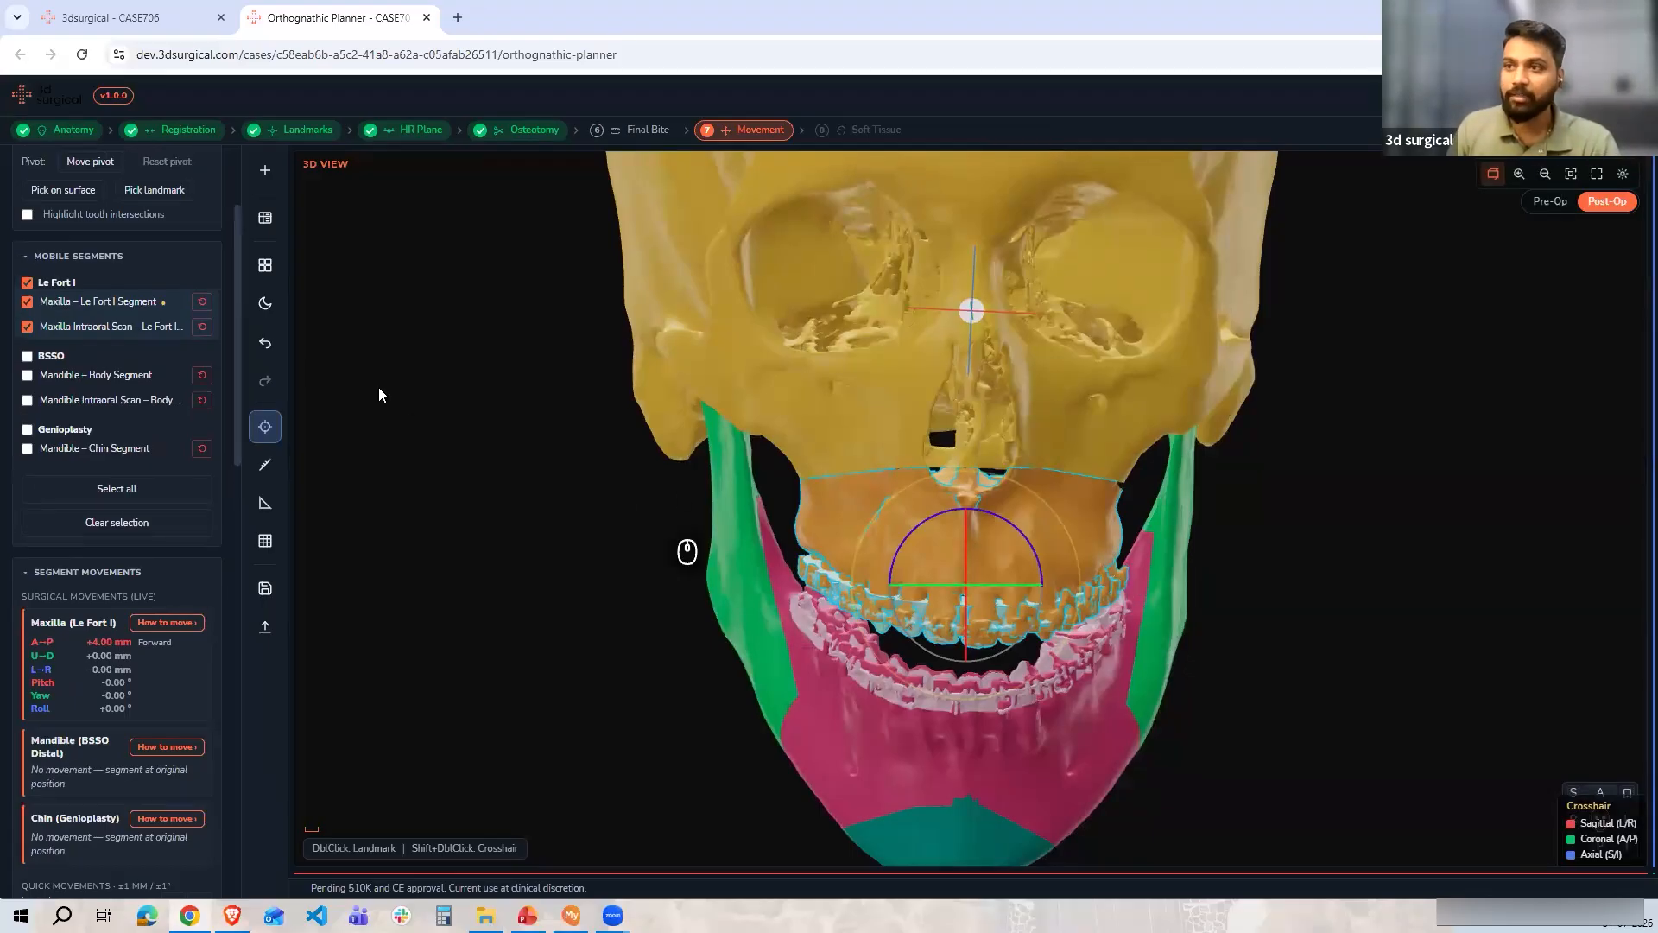
scroll(141, 348, "up", 4)
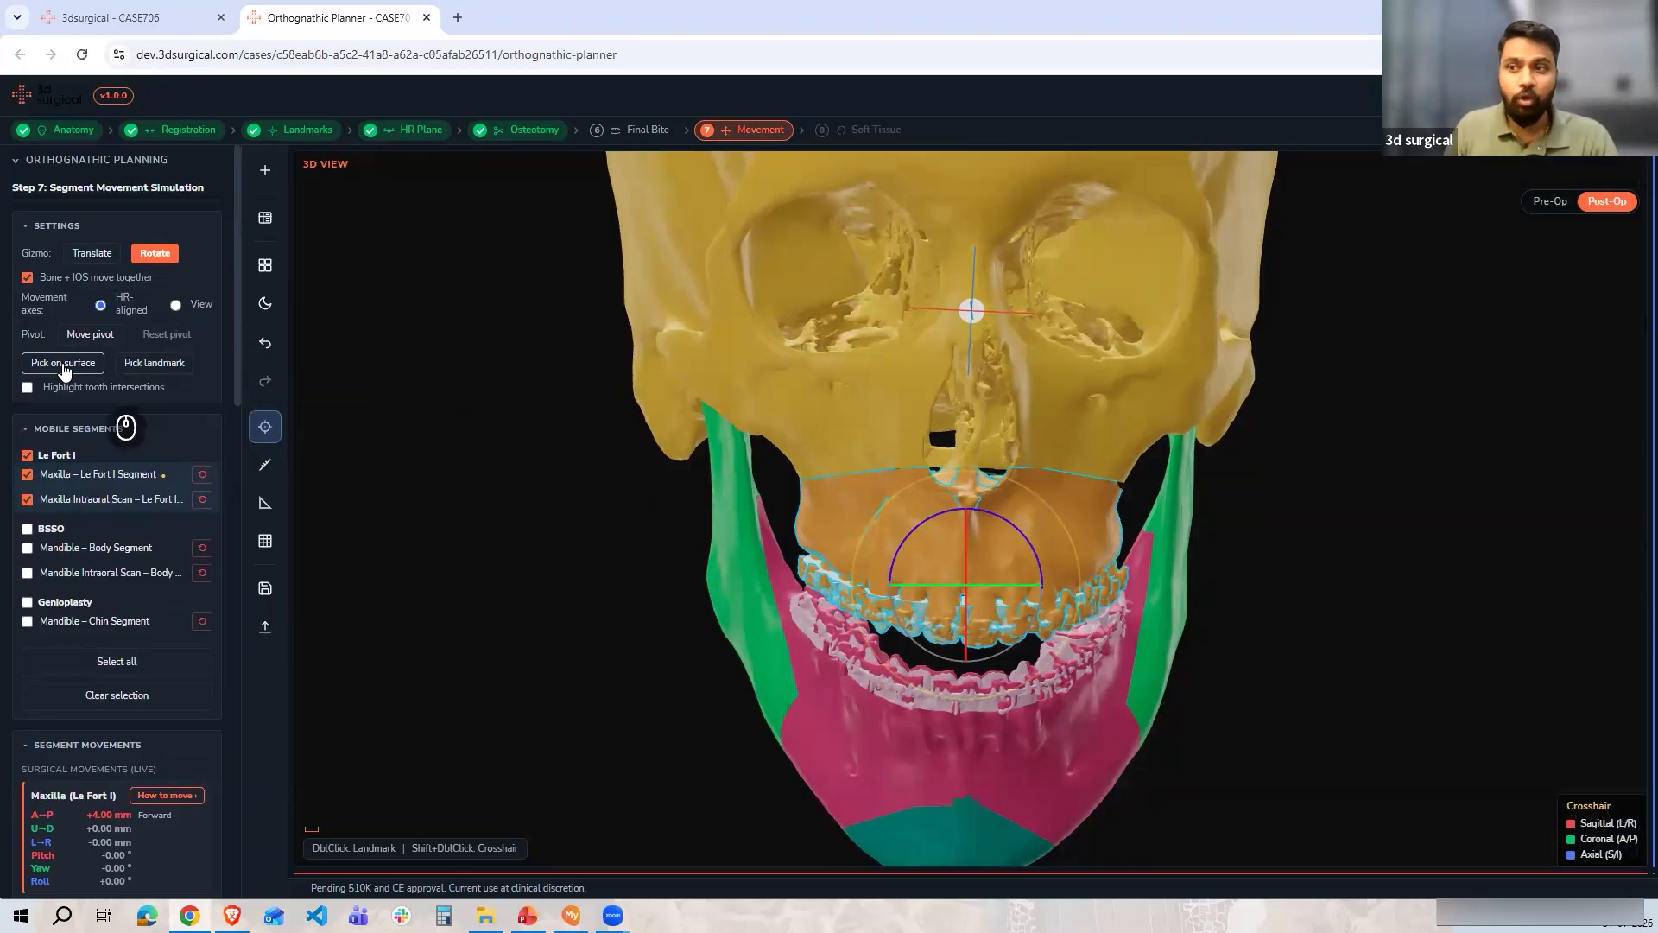
left_click(63, 366)
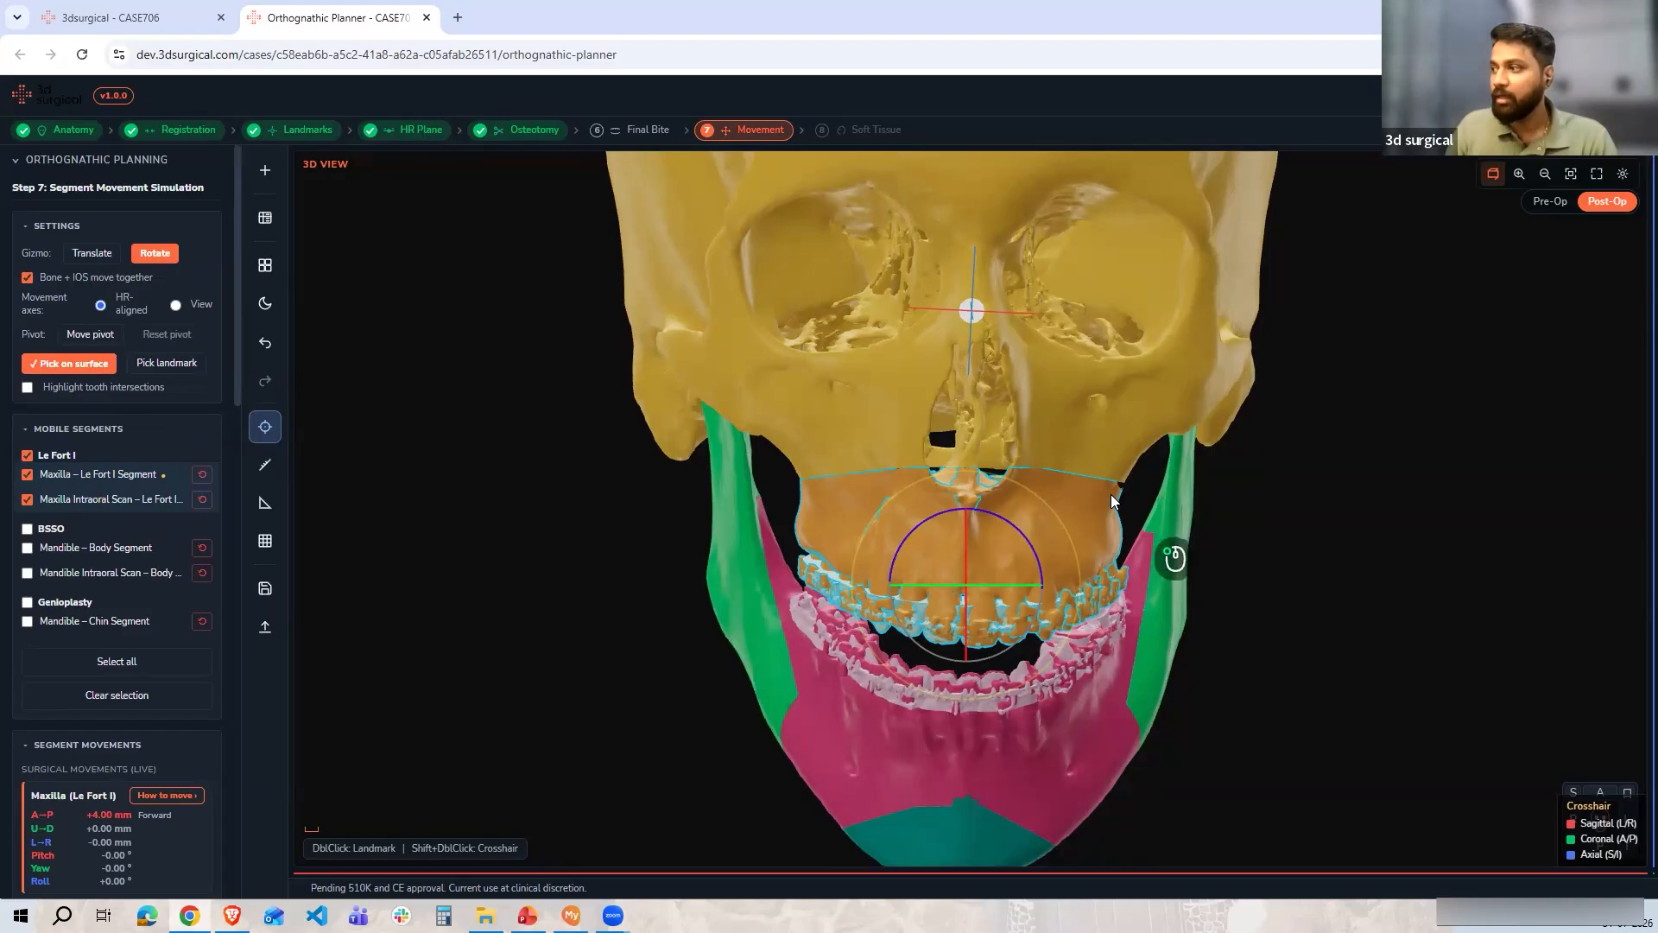
left_click(1113, 499)
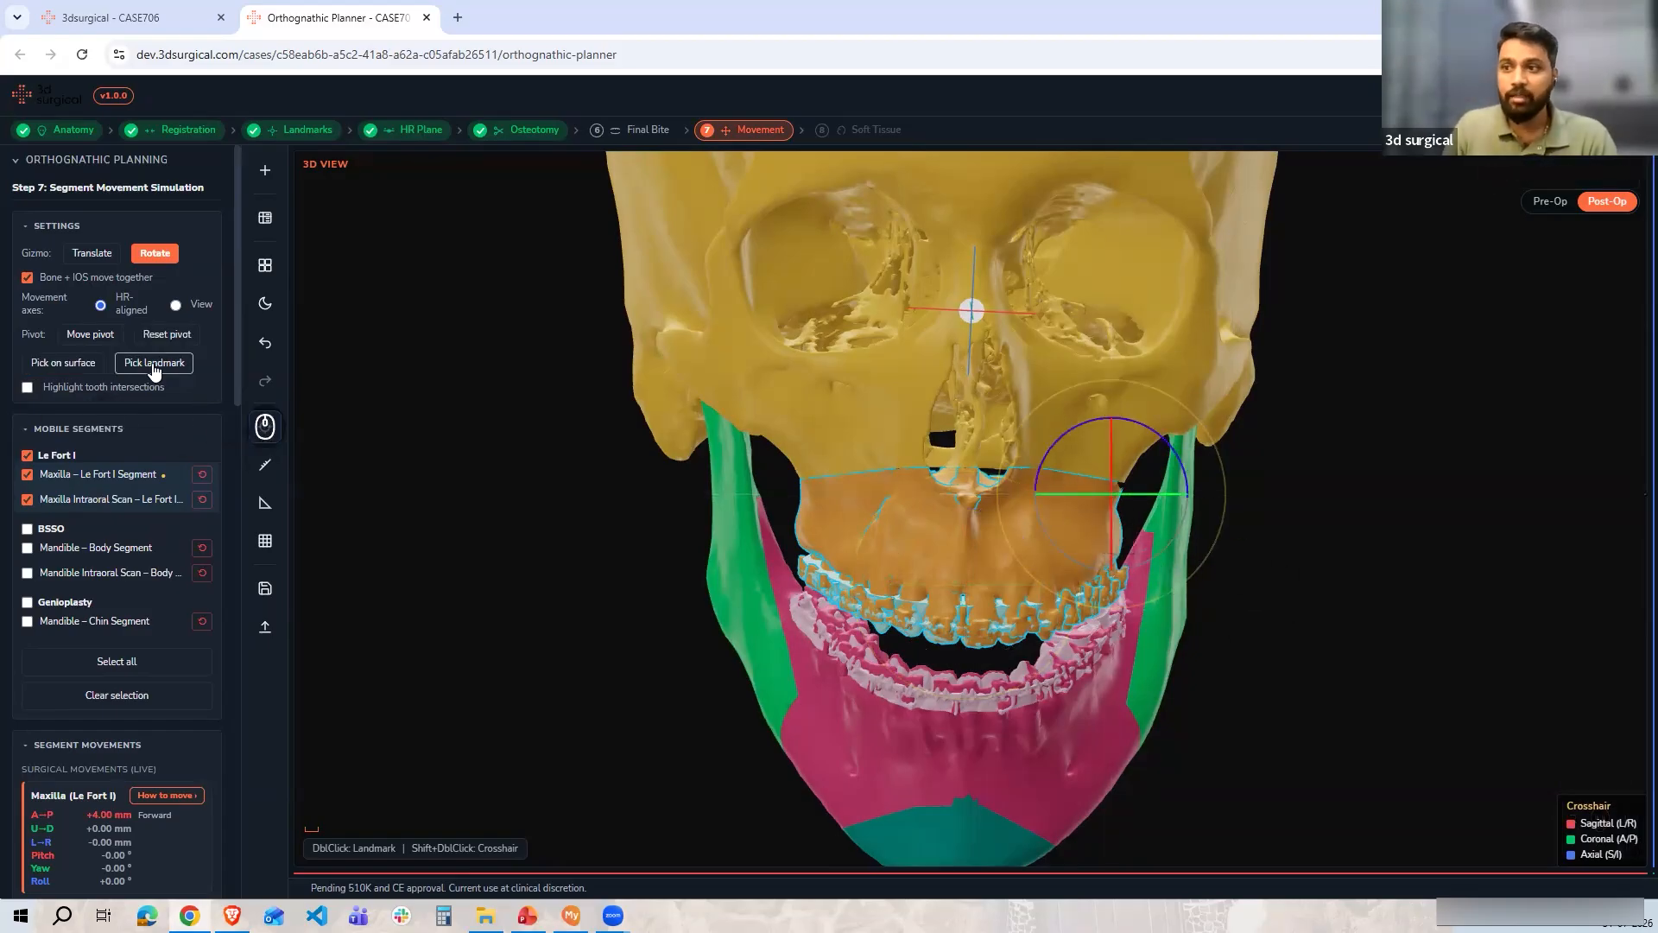
Place the rotation pivot at the 2UR Molar landmark instead
left_click(154, 363)
left_click(80, 393)
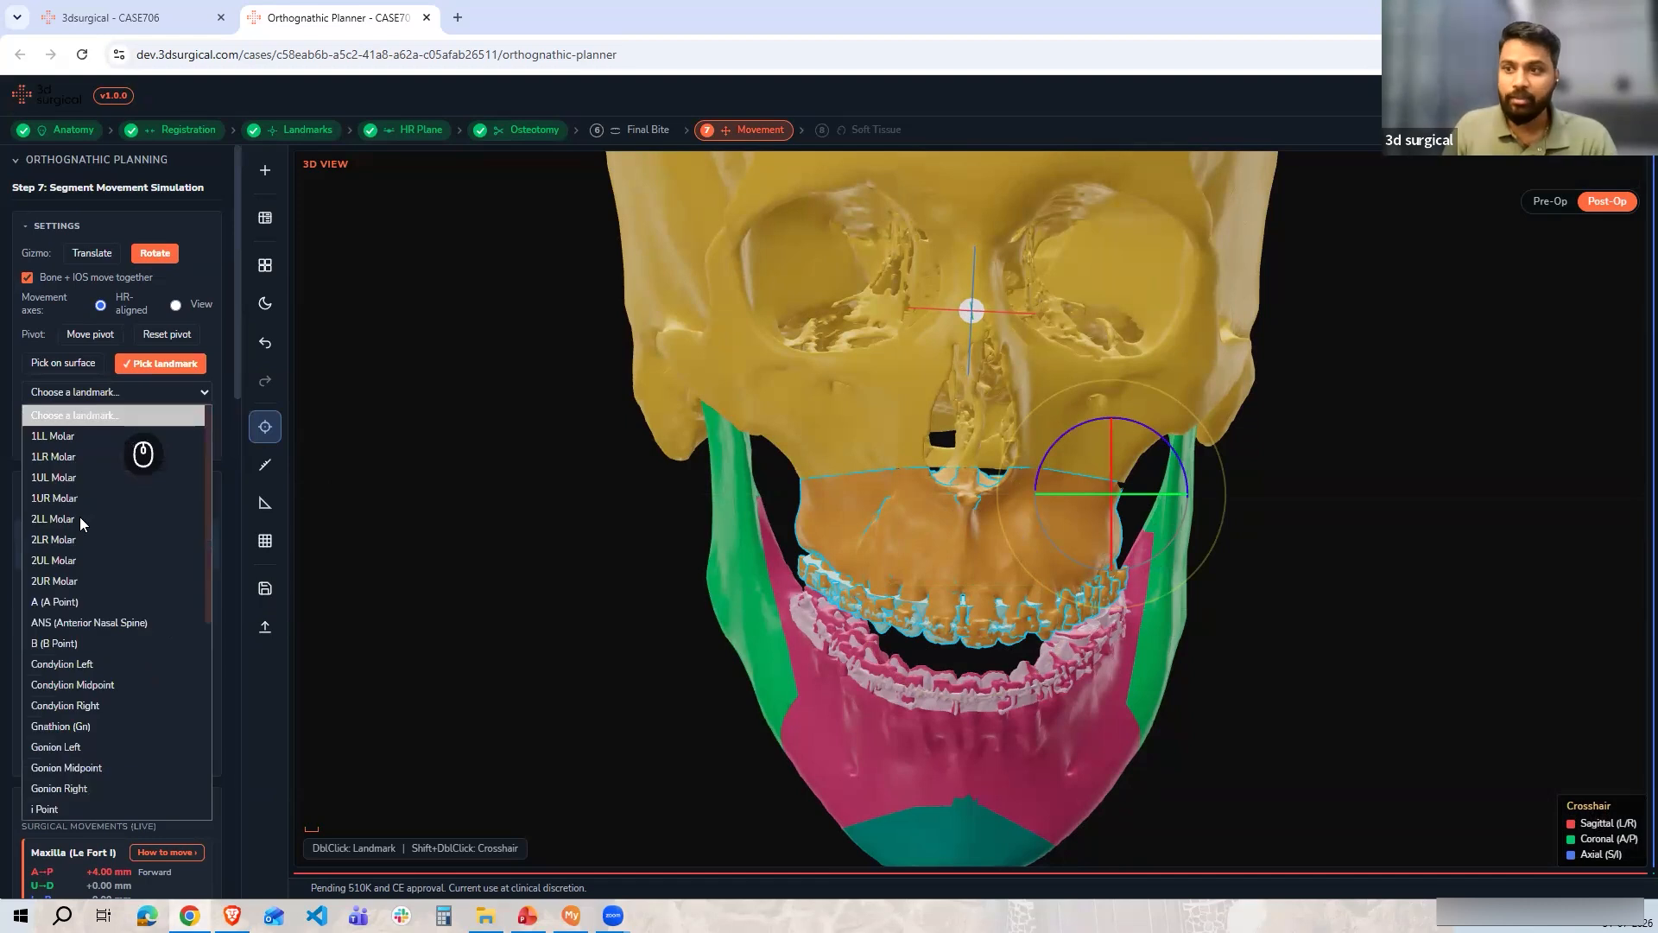
left_click(81, 587)
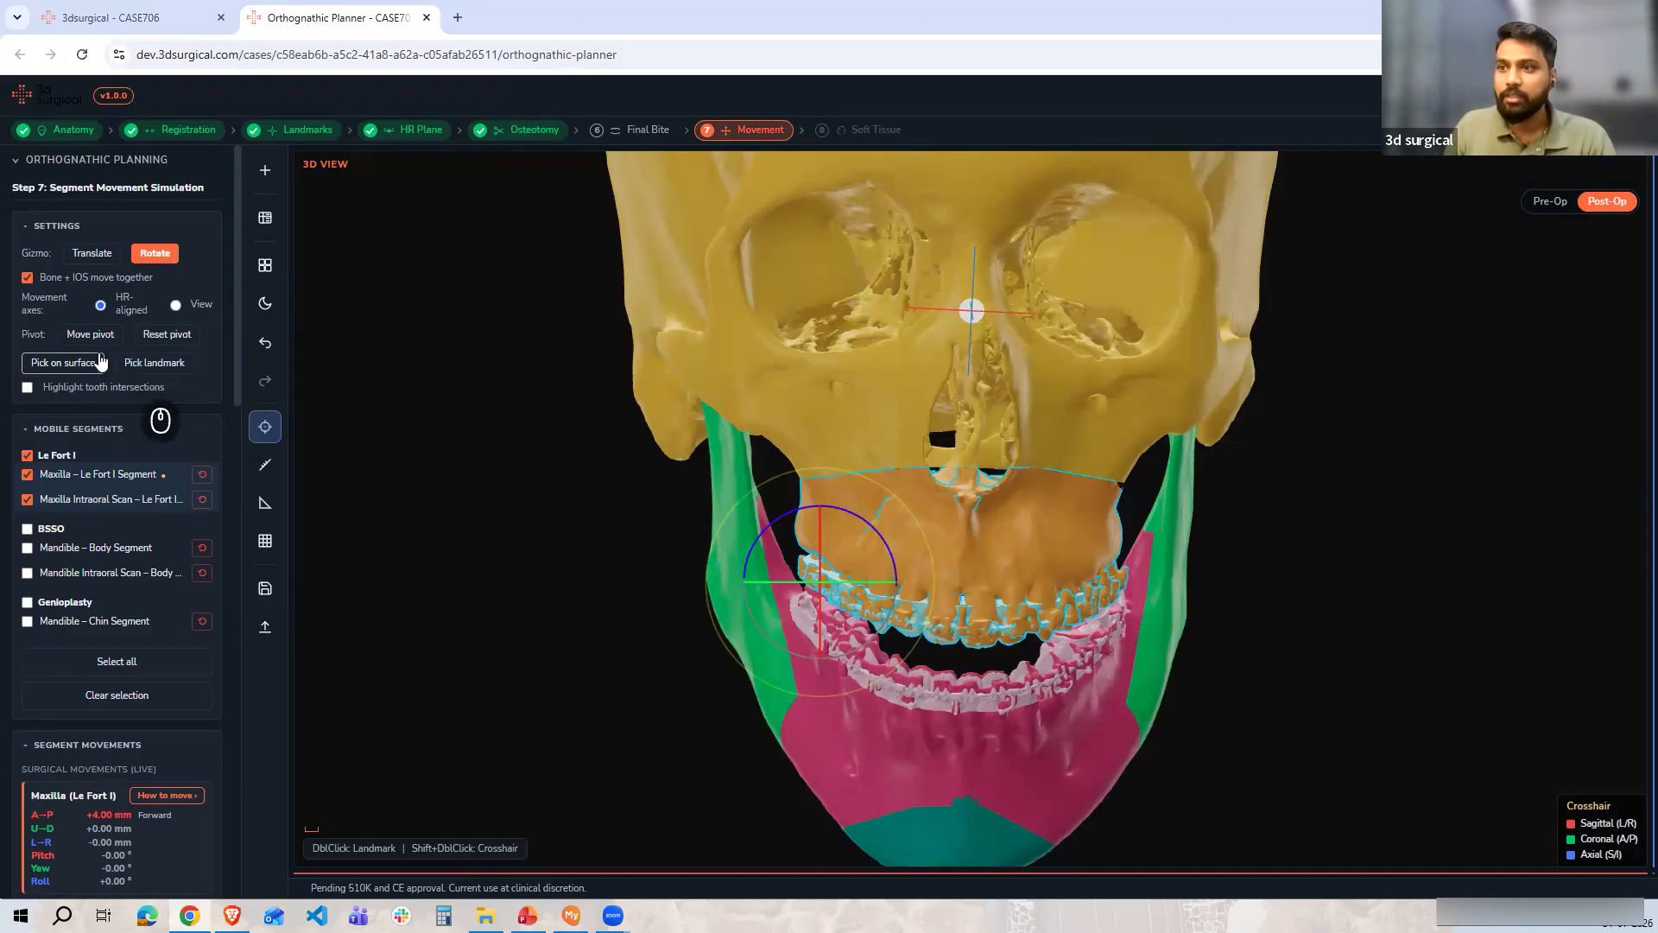
Try moving the pivot to a picked surface point on the maxilla, then reset the pivot
left_click(80, 364)
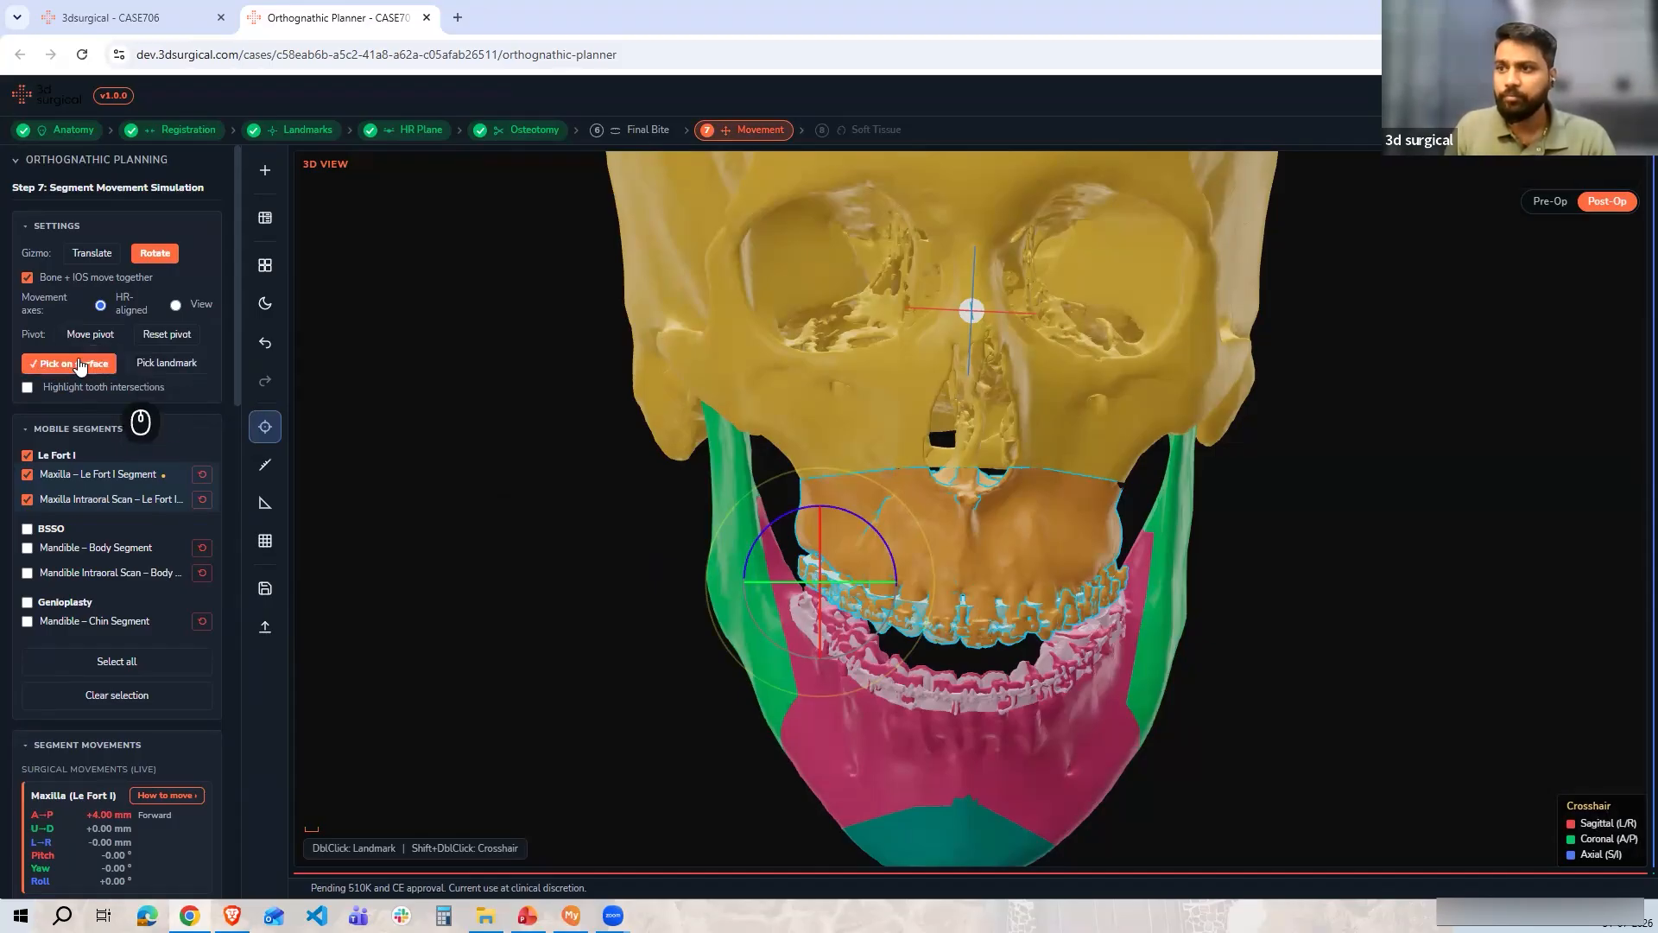
left_click(91, 334)
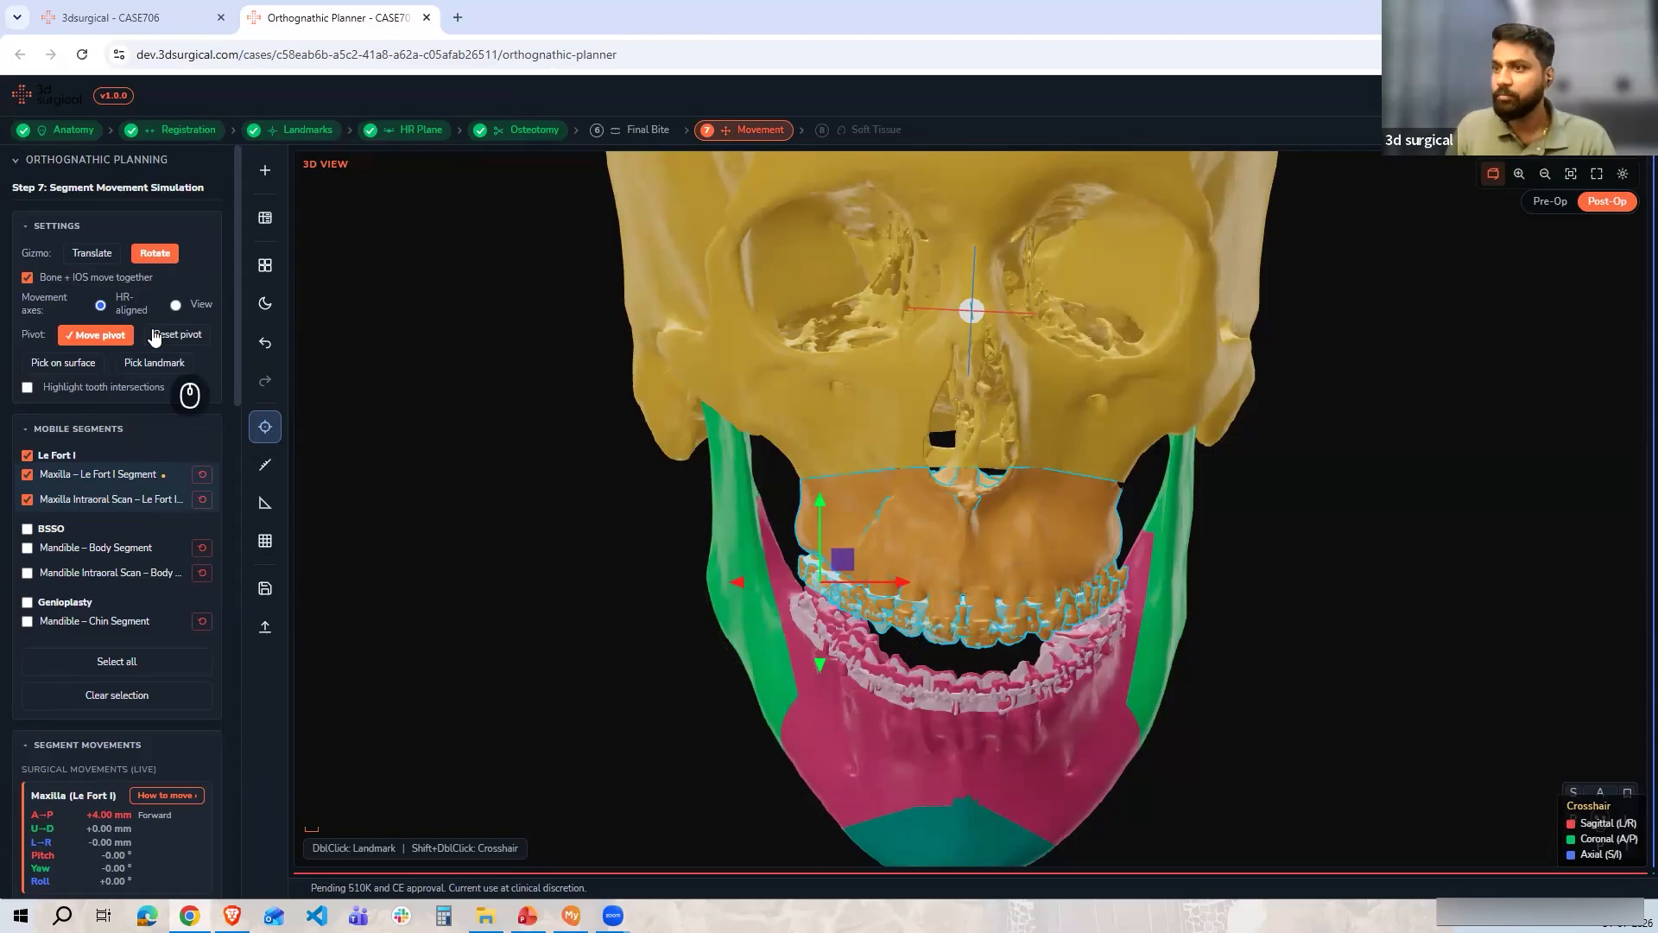
left_click(63, 362)
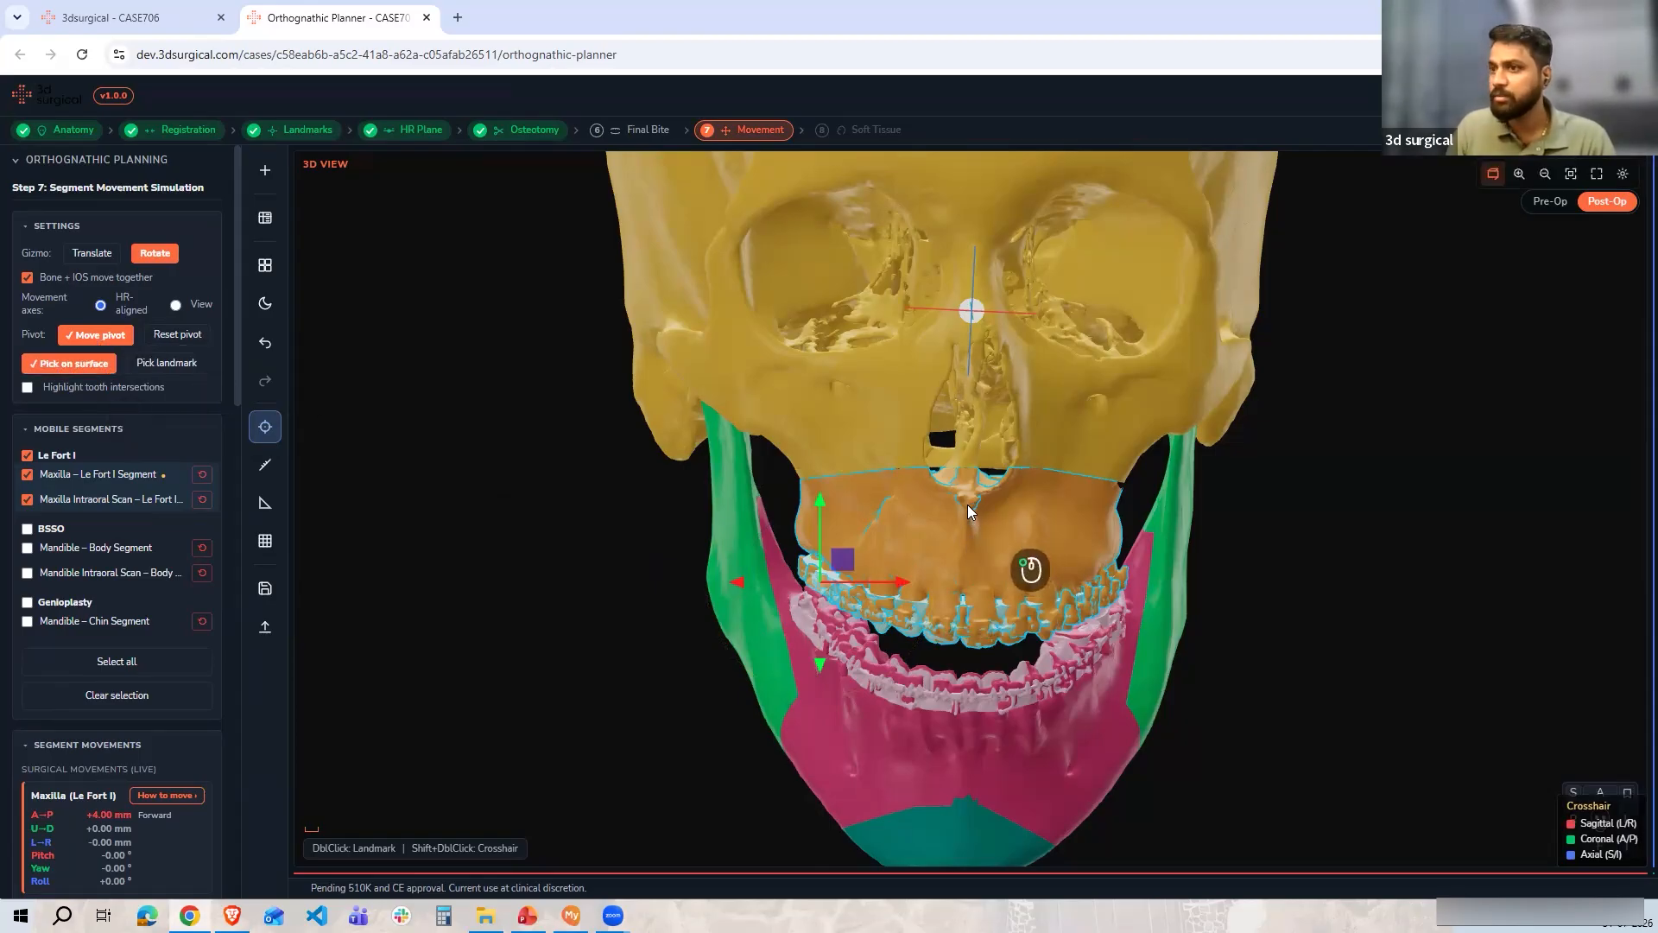
left_click(968, 506)
left_click(162, 344)
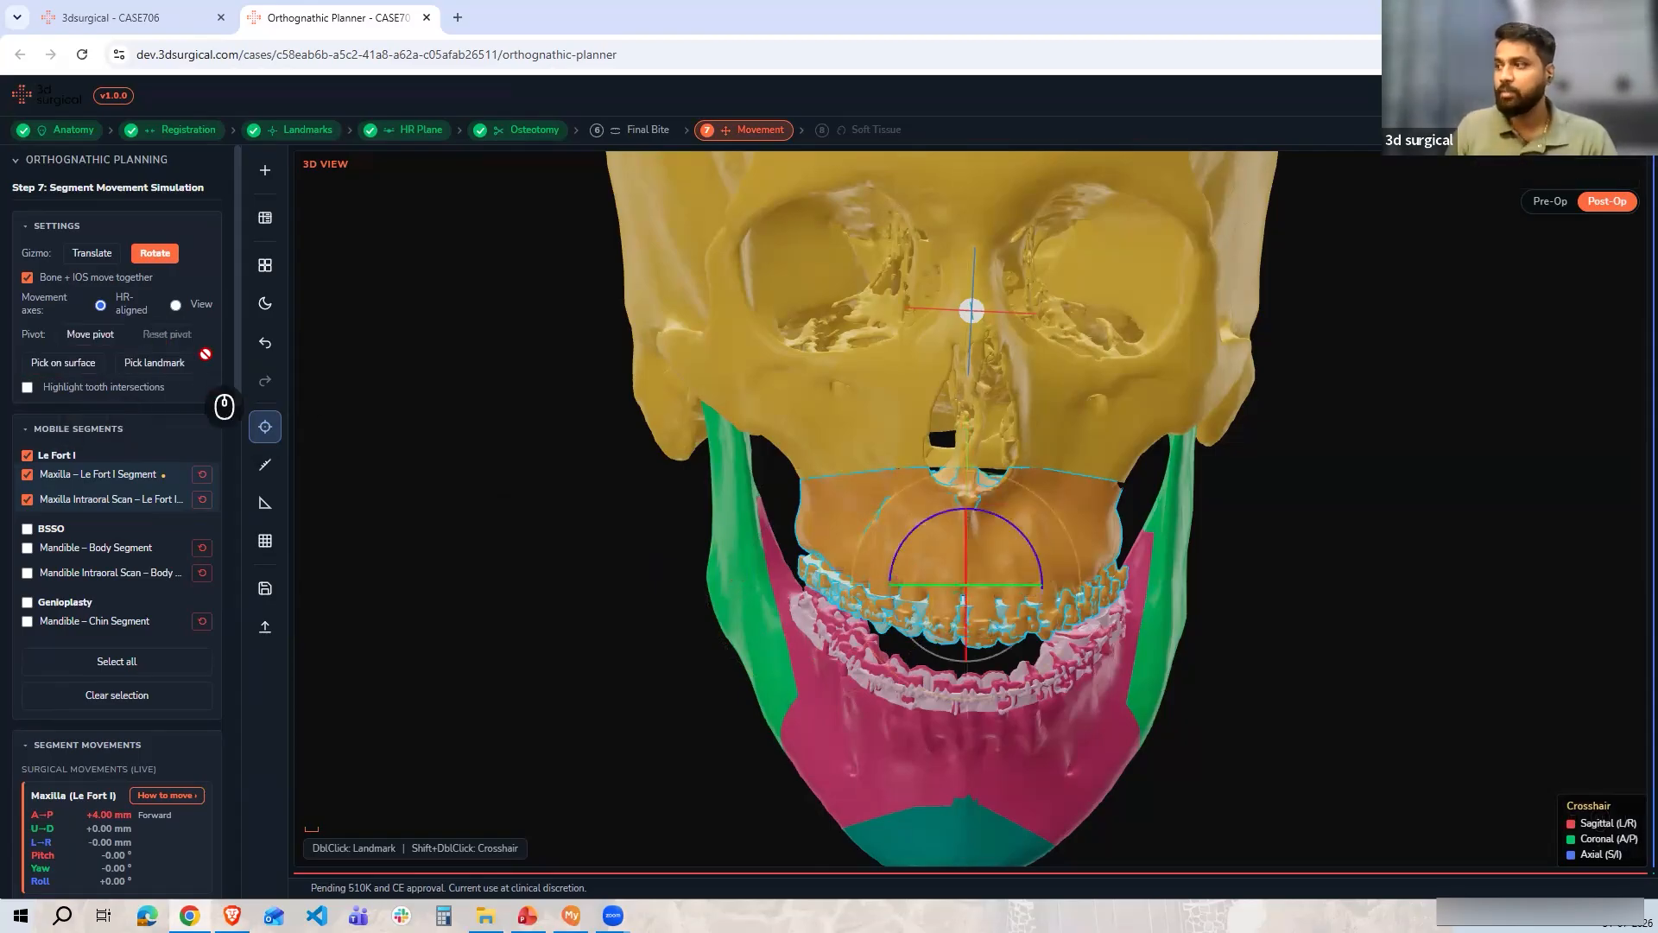
Select the BSSO mandible body and genioplasty chin segments as the mobile segments in the side view
left_click_drag(549, 544, 503, 477)
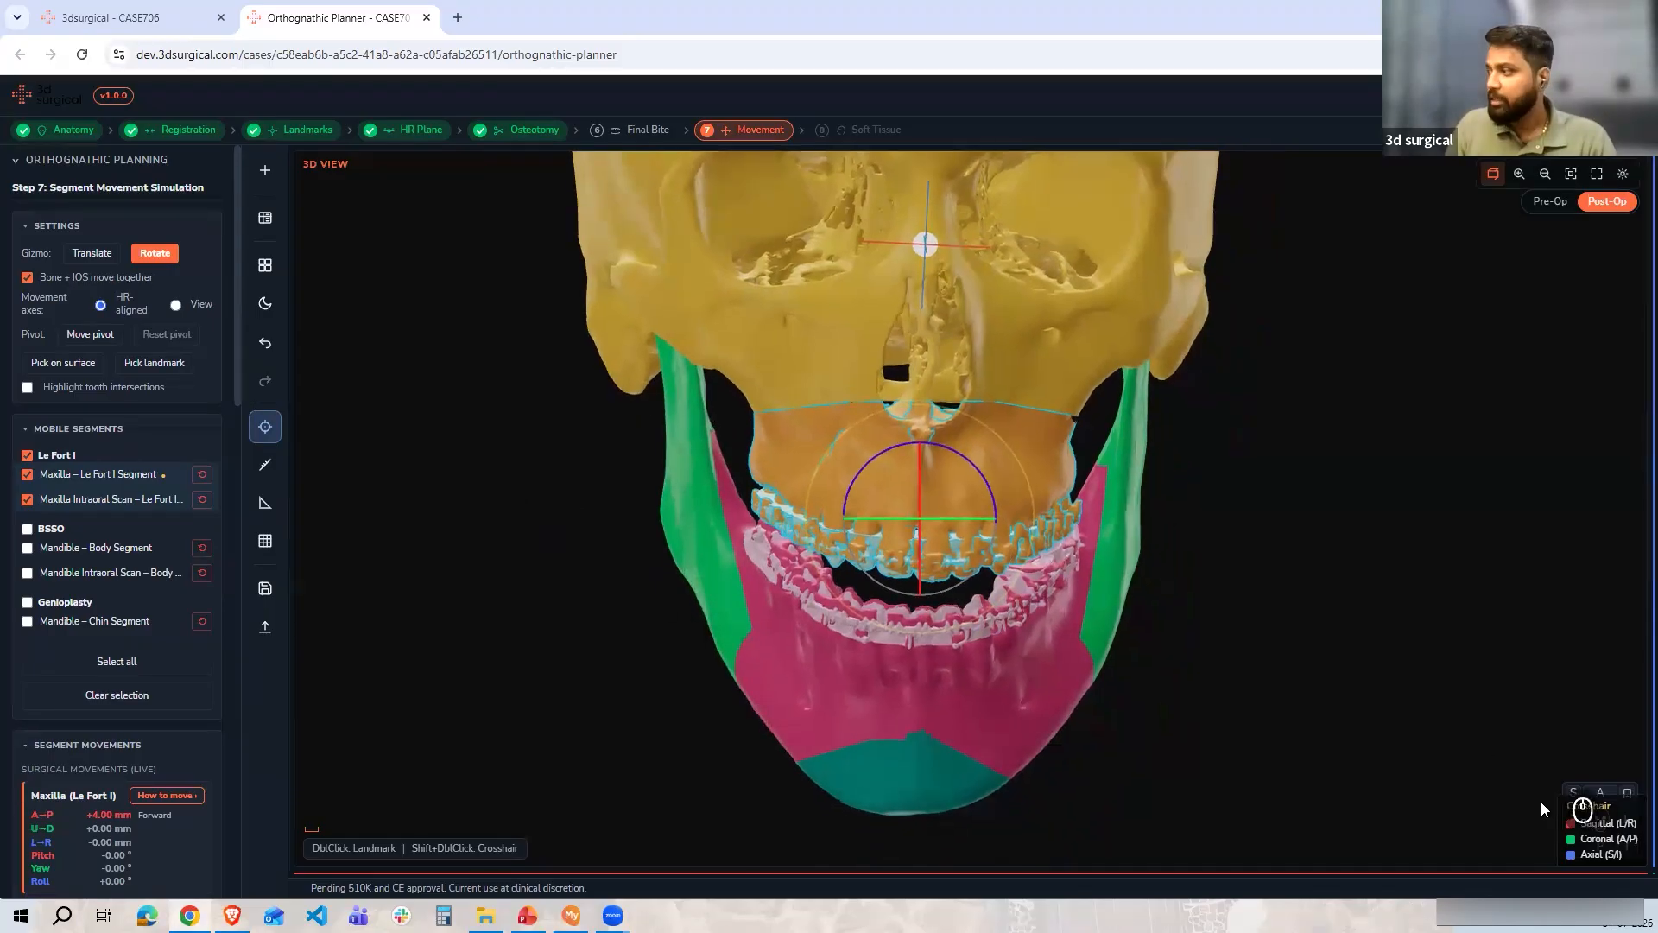
left_click(1572, 818)
scroll(999, 730, "up", 4)
left_click_drag(998, 730, 860, 641)
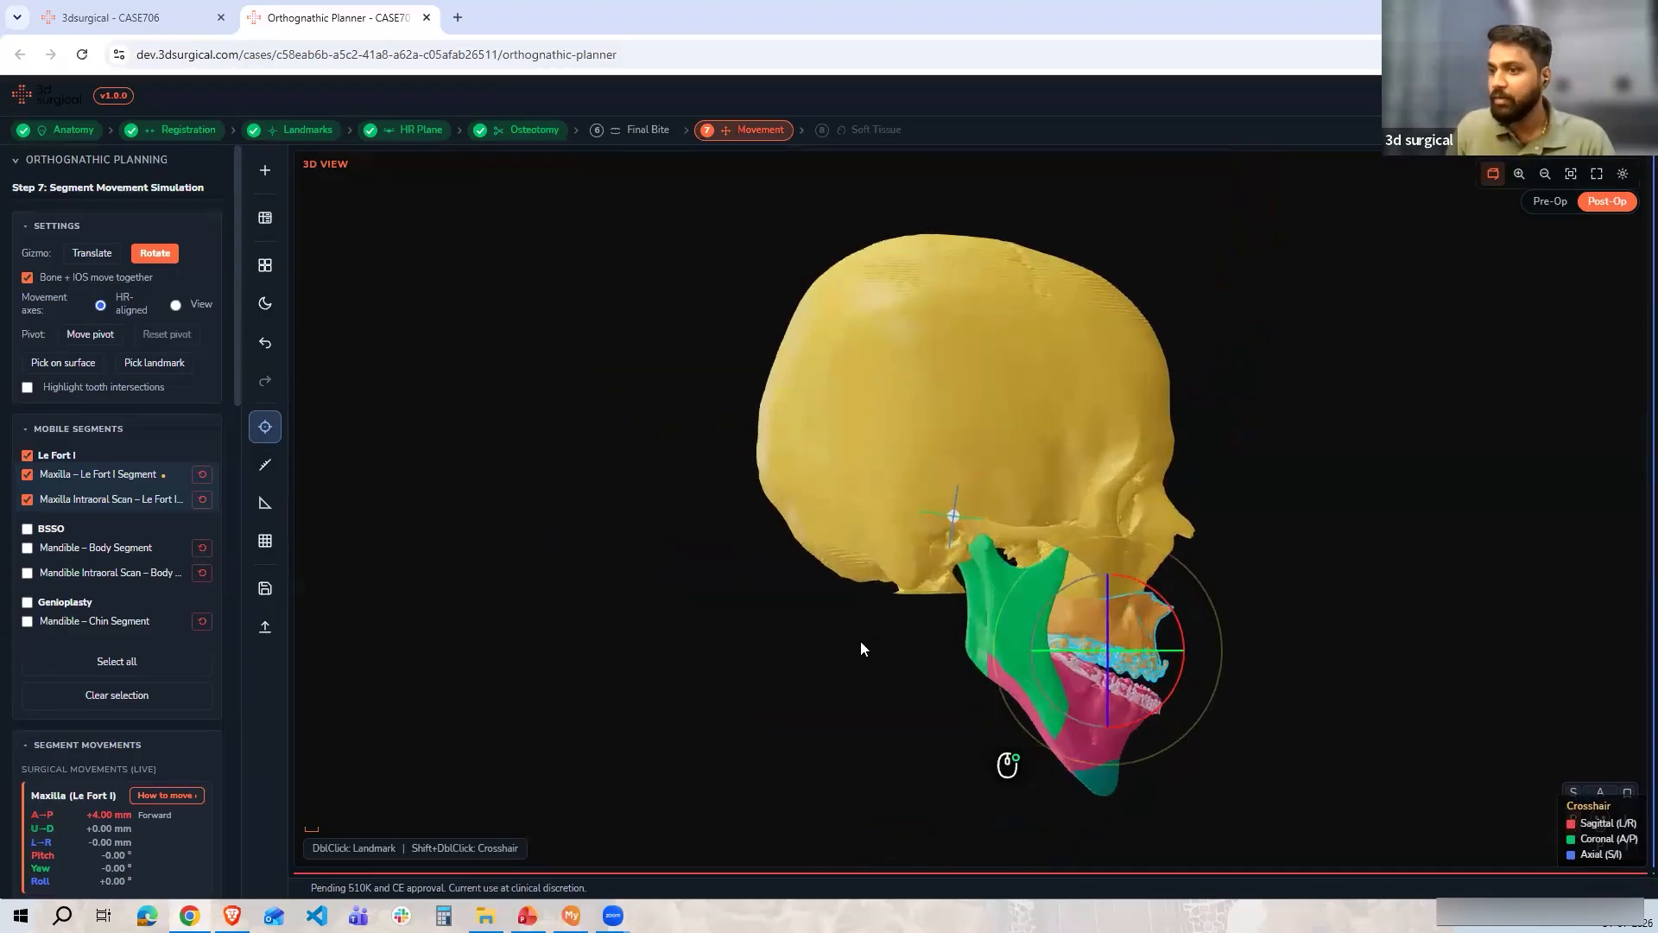
scroll(167, 645, "down", 1)
scroll(167, 644, "down", 2)
scroll(163, 665, "up", 4)
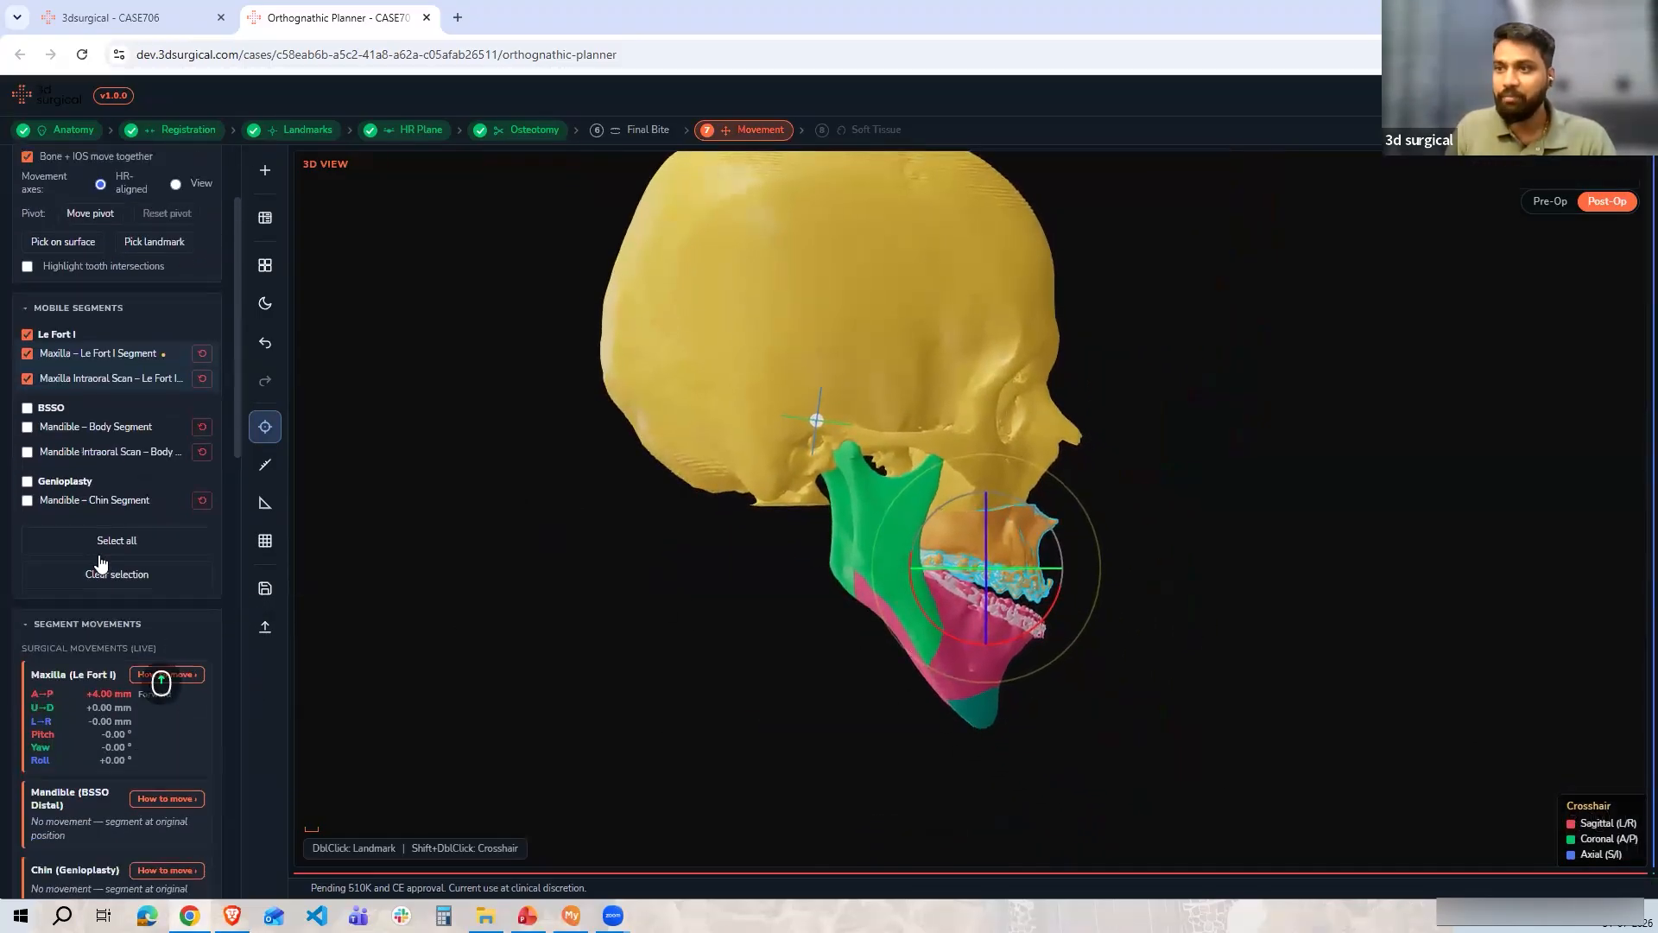
left_click(104, 661)
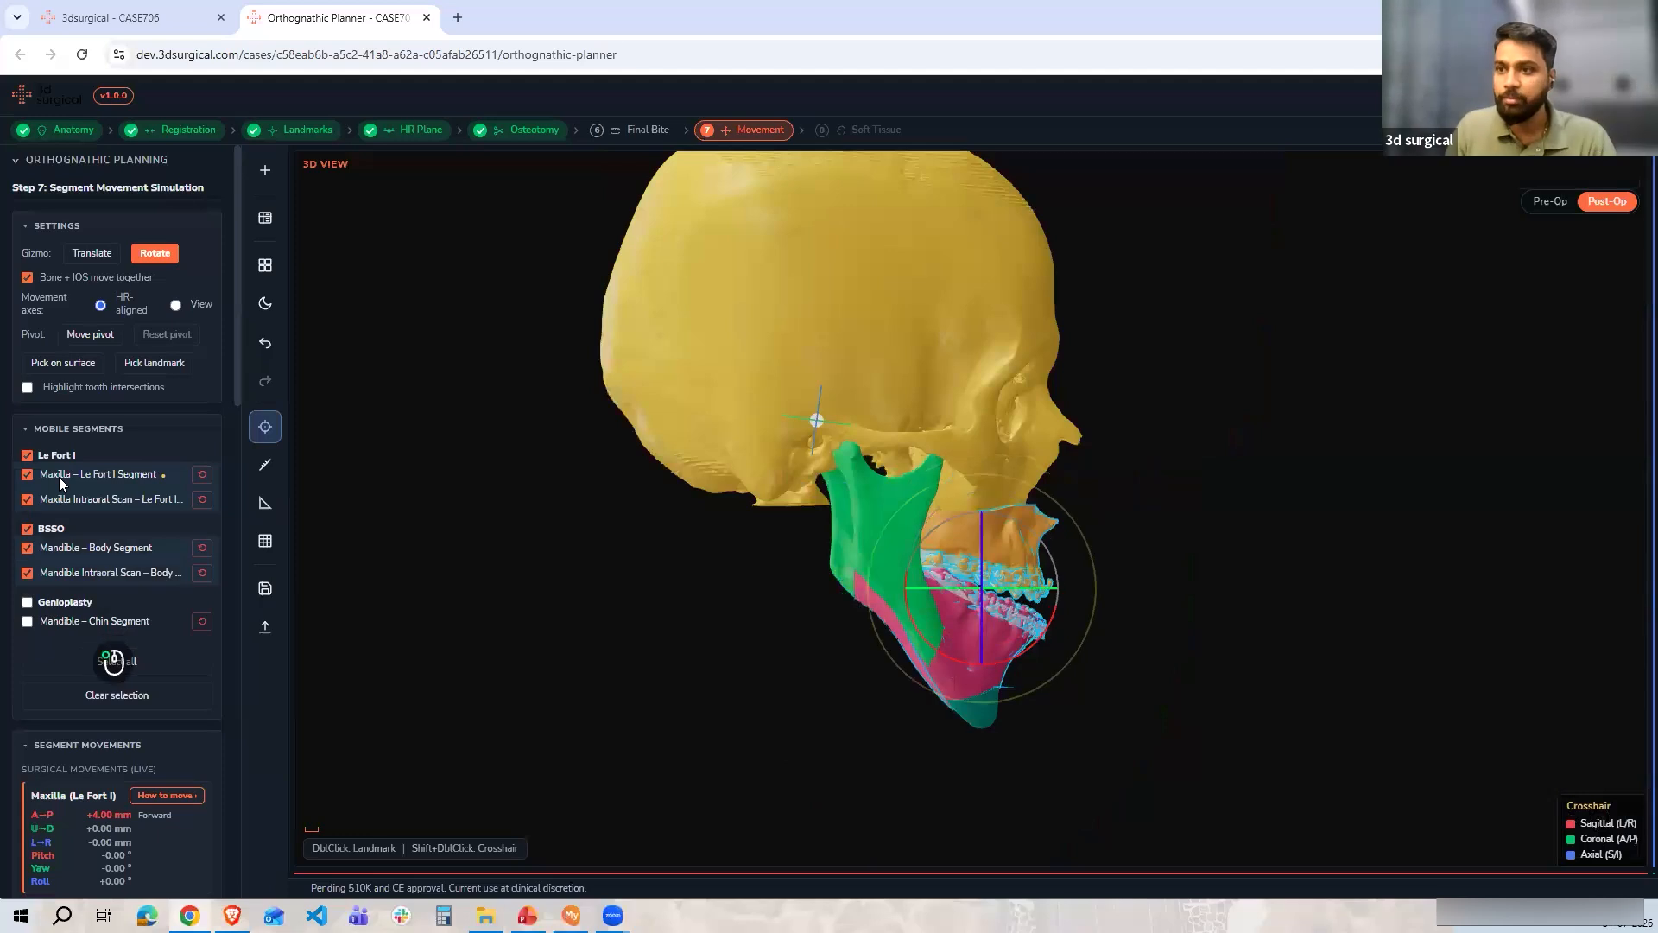
scroll(660, 635, "up", 6)
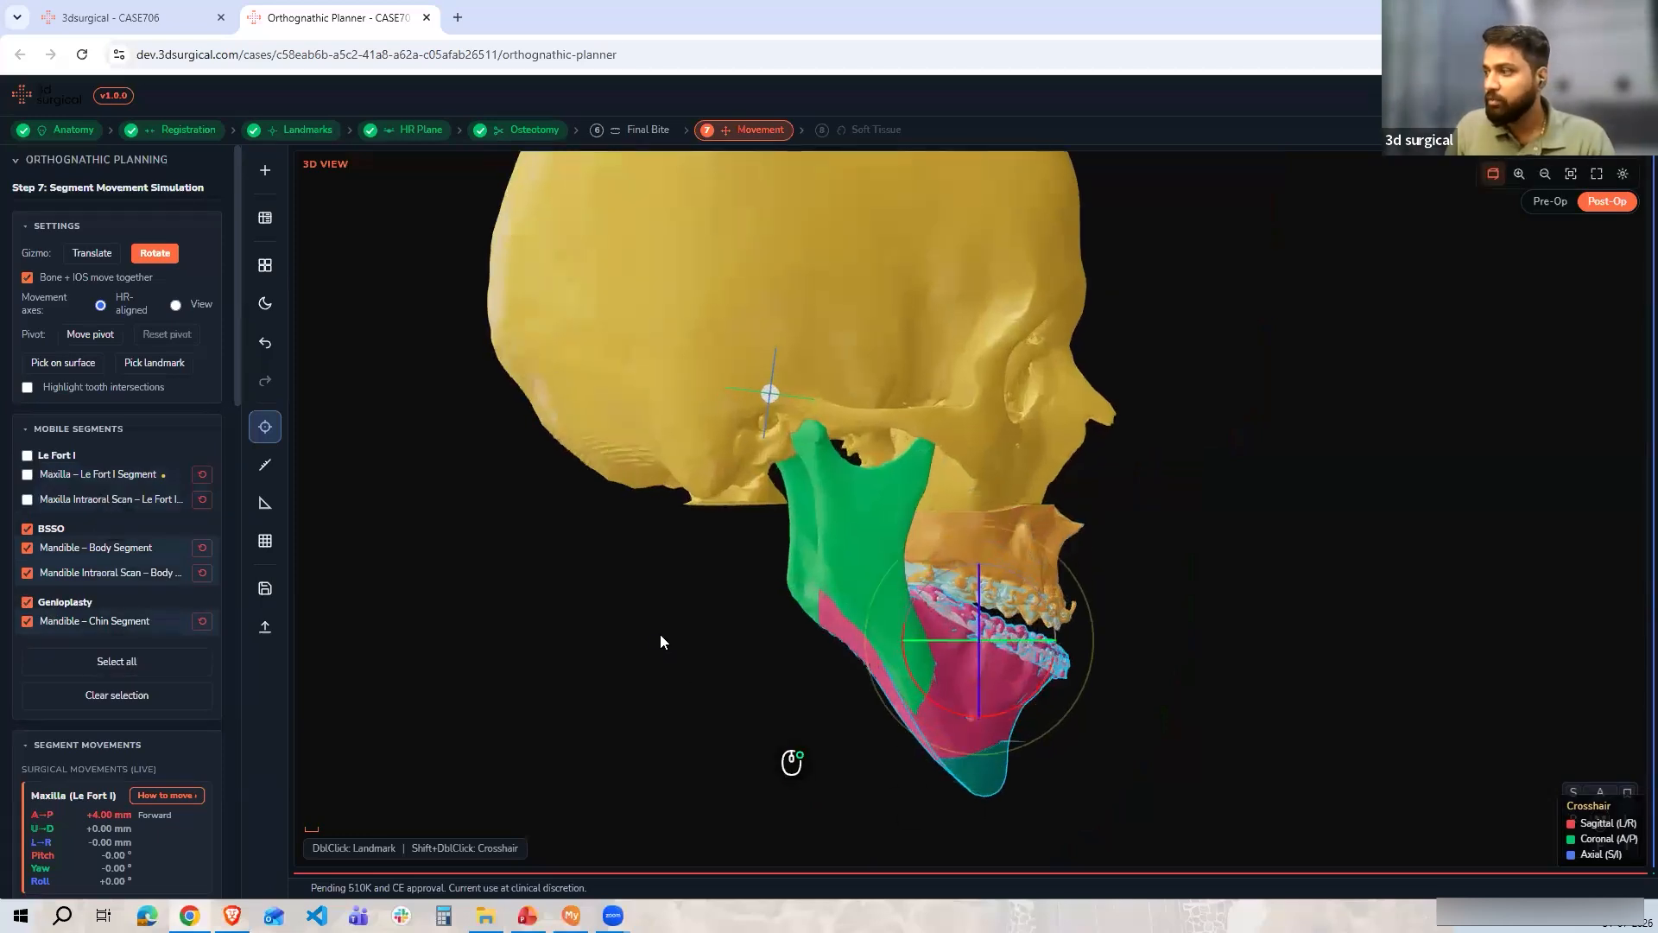
scroll(631, 639, "up", 4)
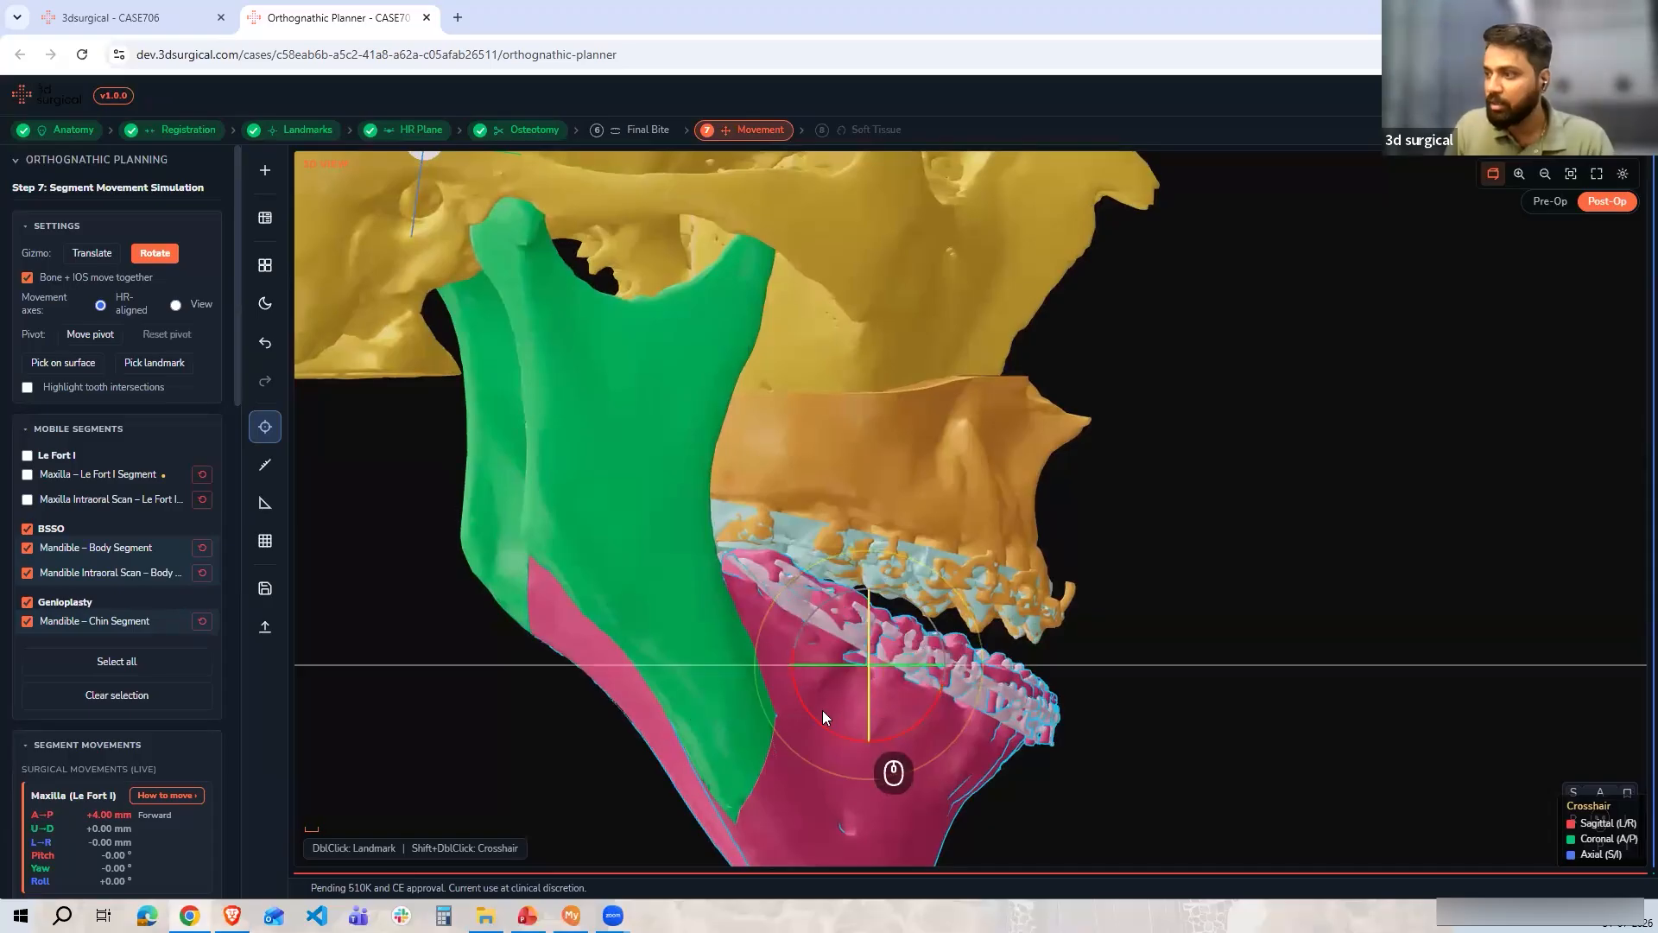
Rotate the mandible and chin segments chin-down, setting the pitch to -6°
left_click_drag(817, 721, 836, 727)
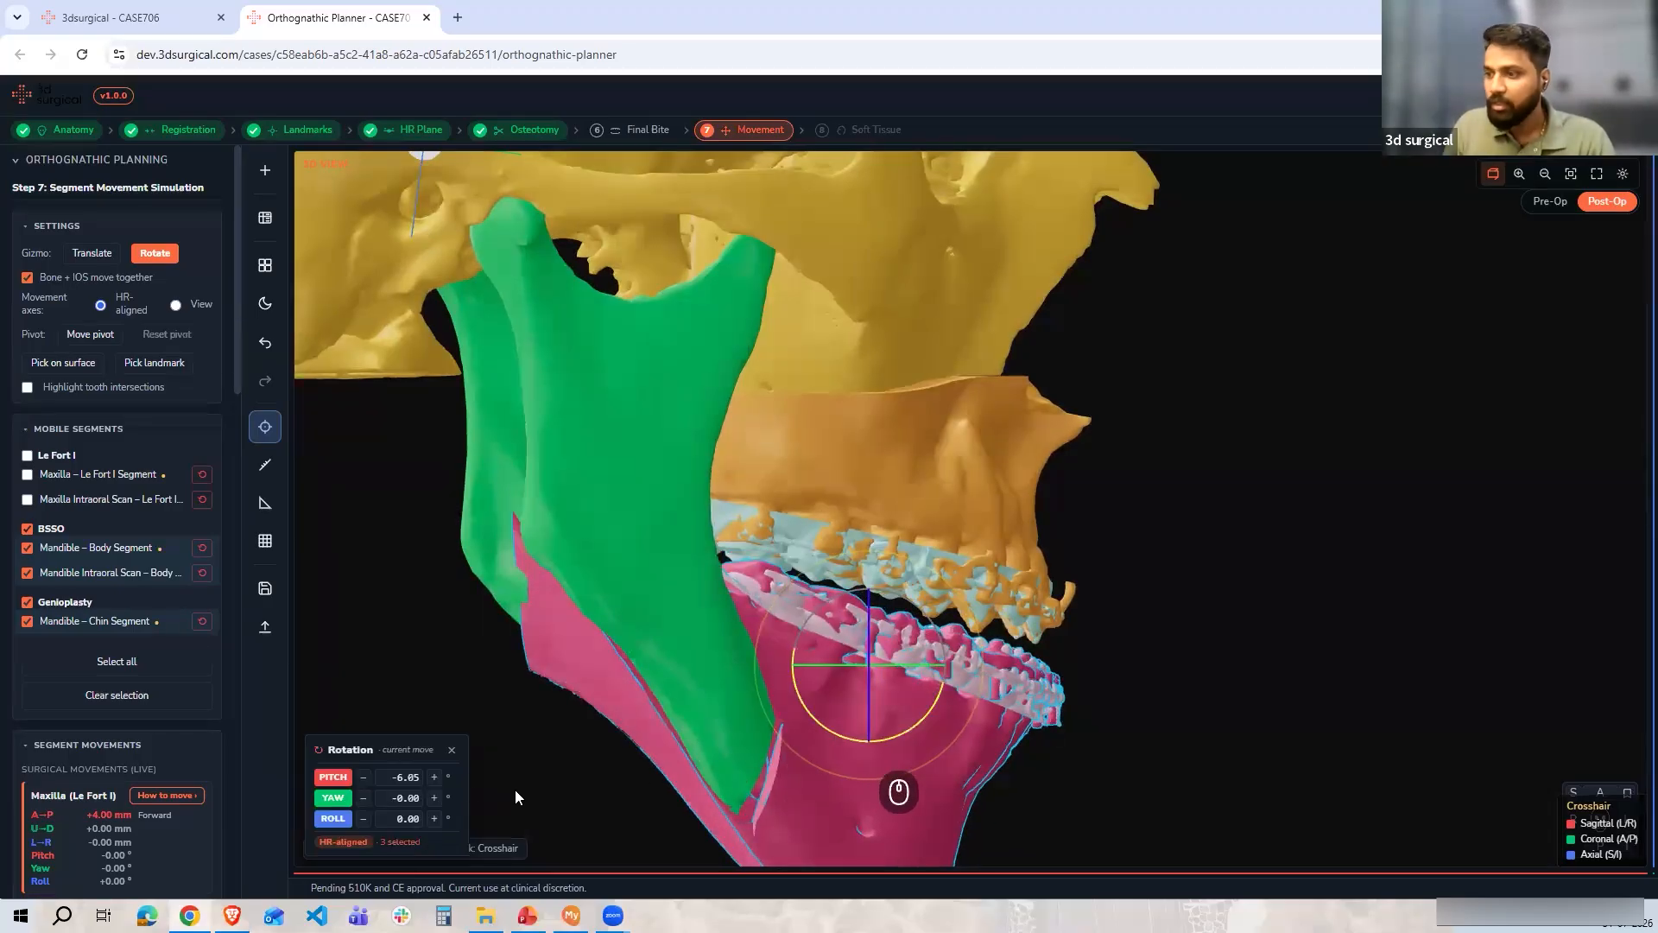
left_click(435, 778)
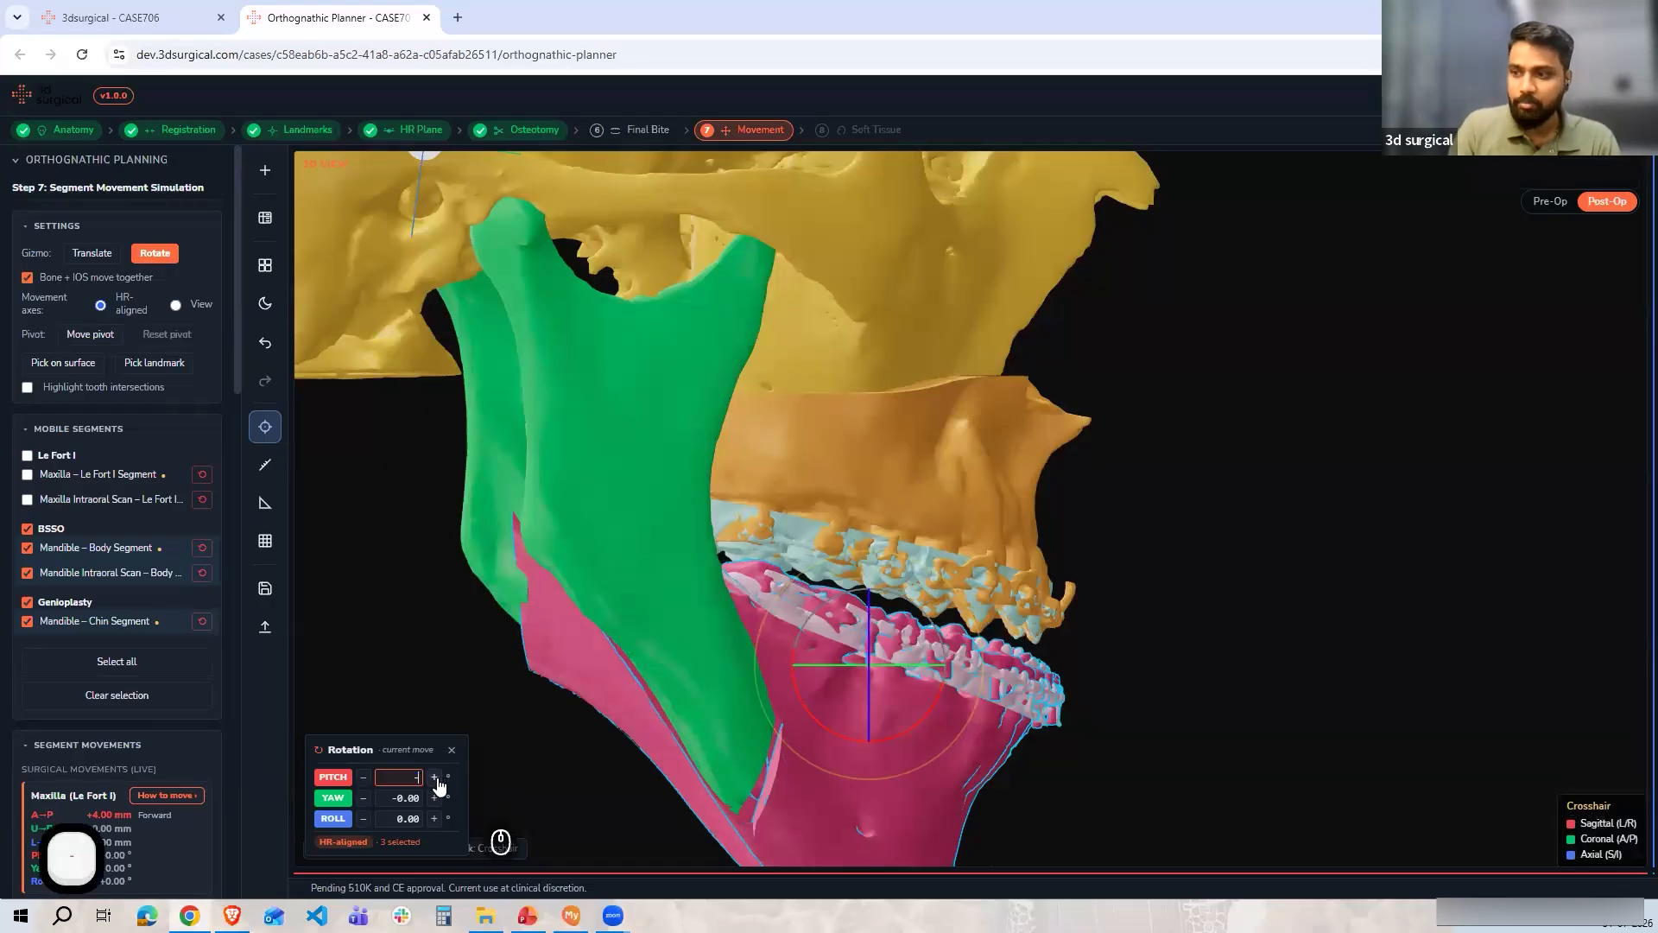
key("Return")
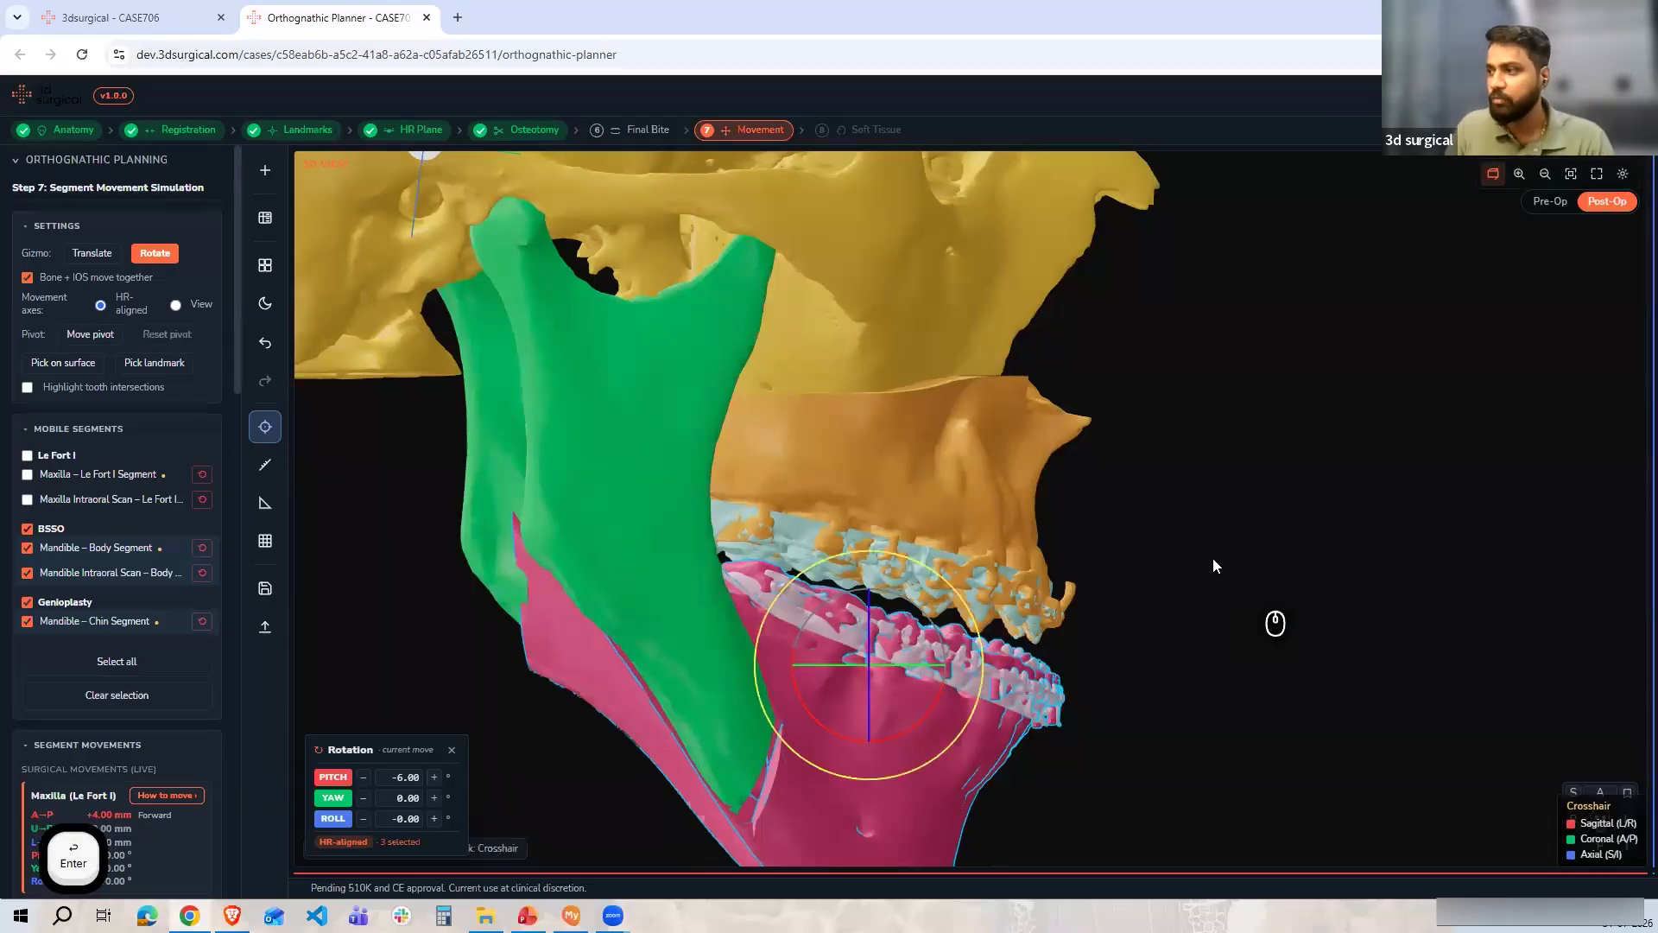
Switch the gizmo to Translate and raise the mandible segments about 1.79 mm in the front view
scroll(173, 656, "down", 3)
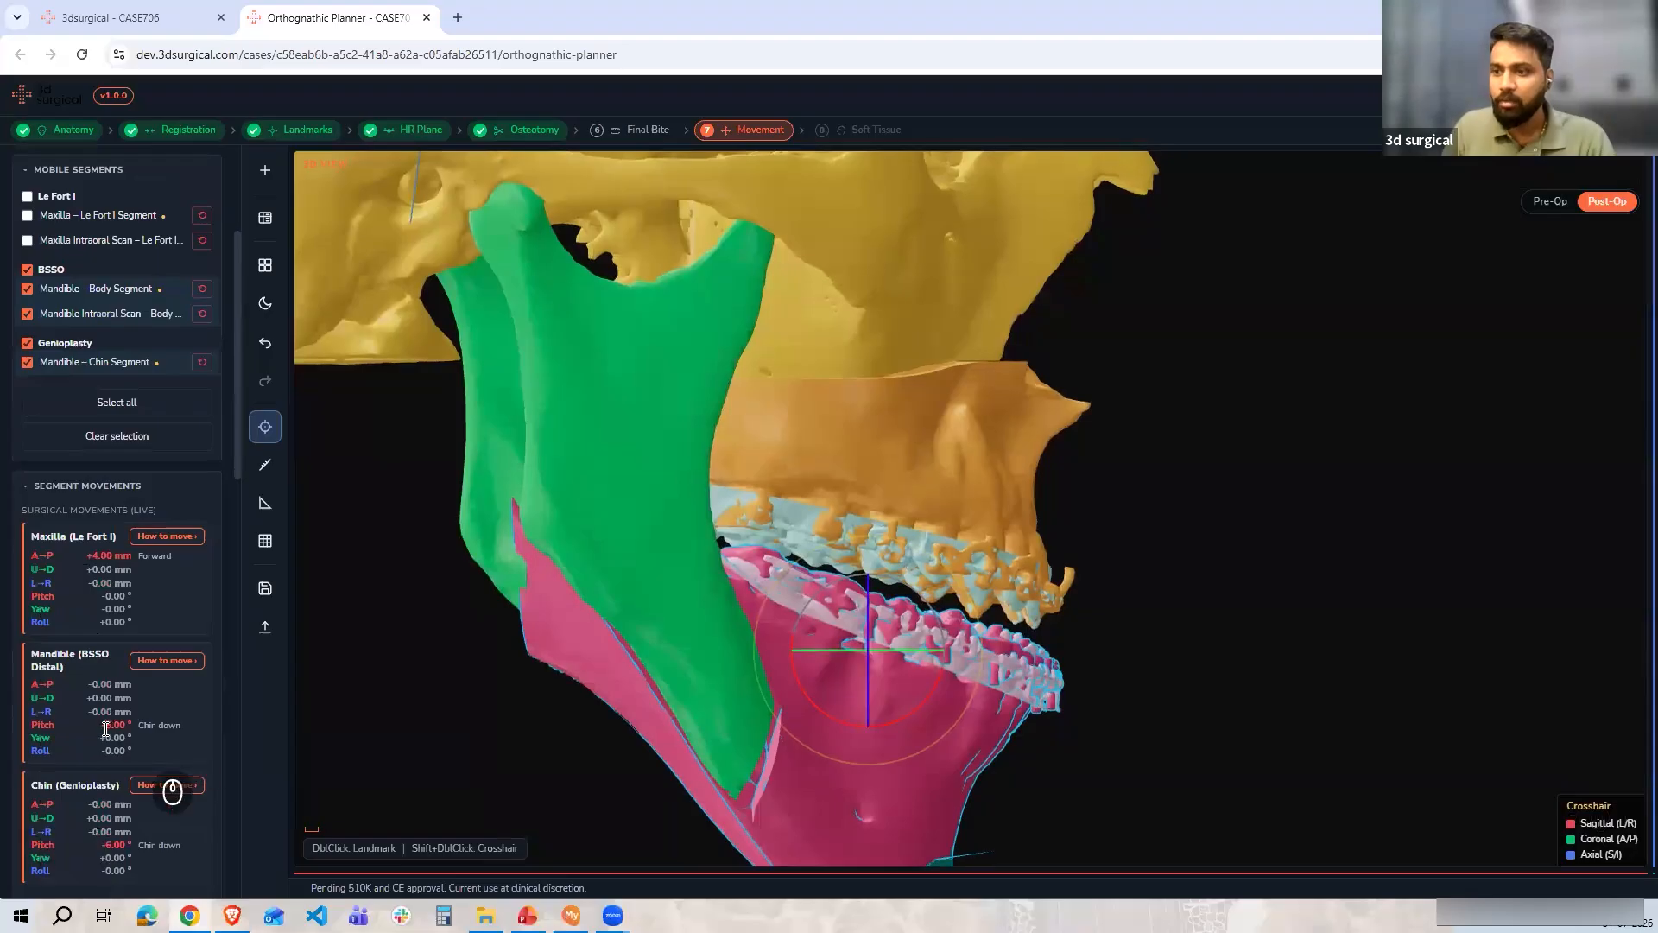
scroll(88, 665, "down", 1)
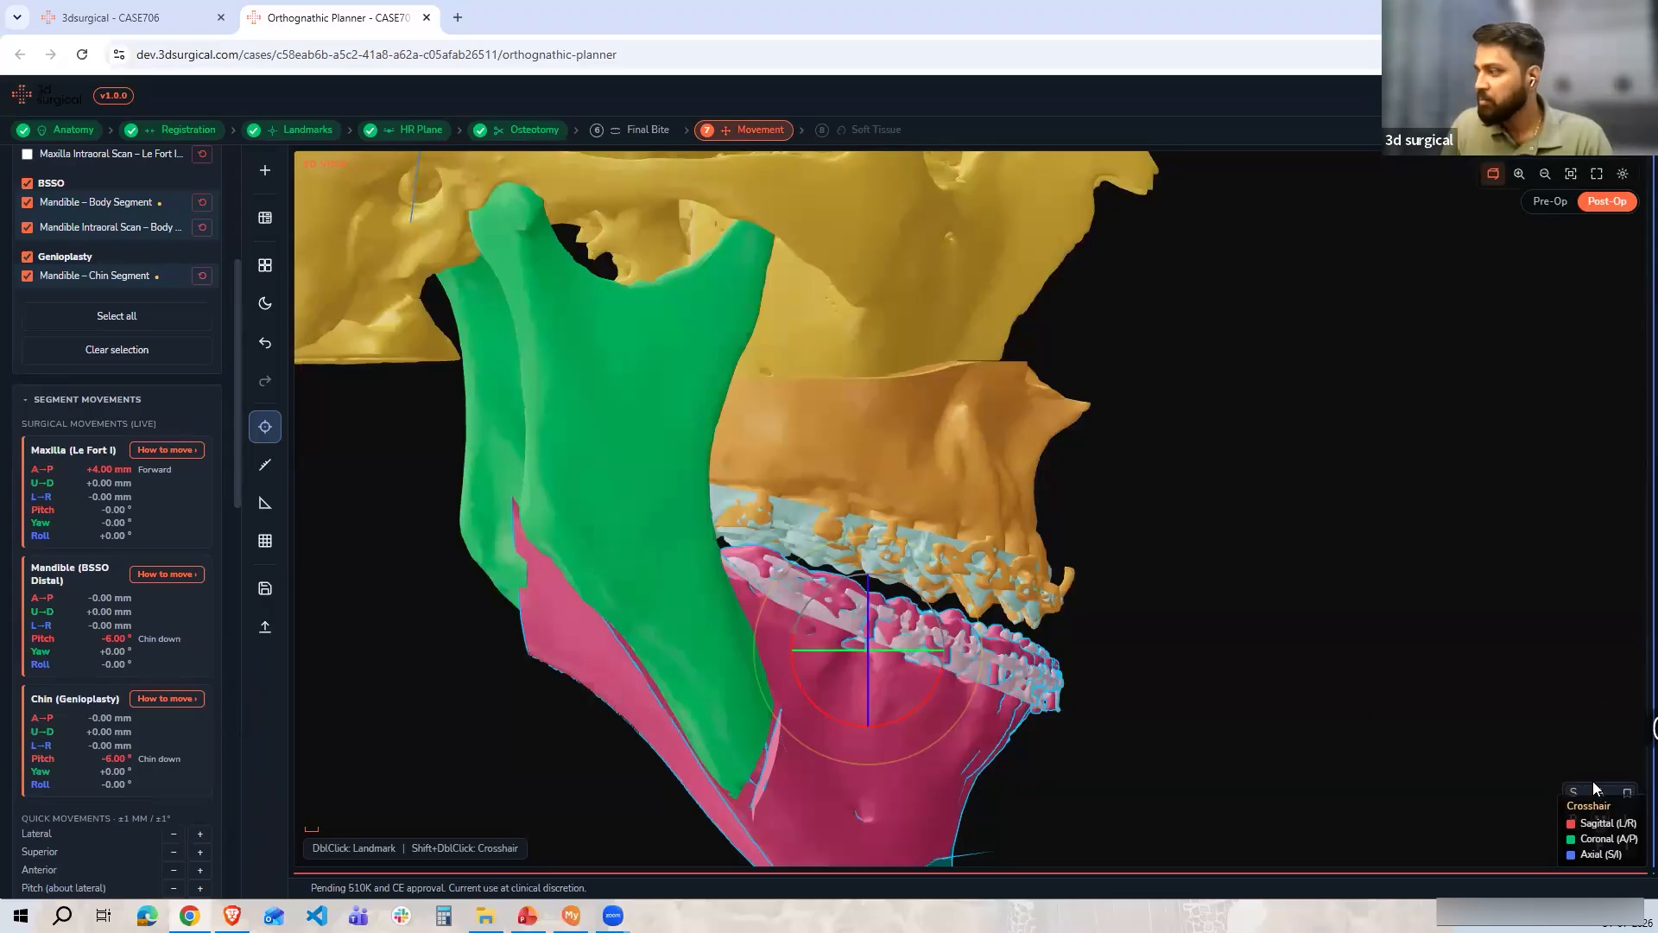
left_click_drag(1130, 663, 1146, 670)
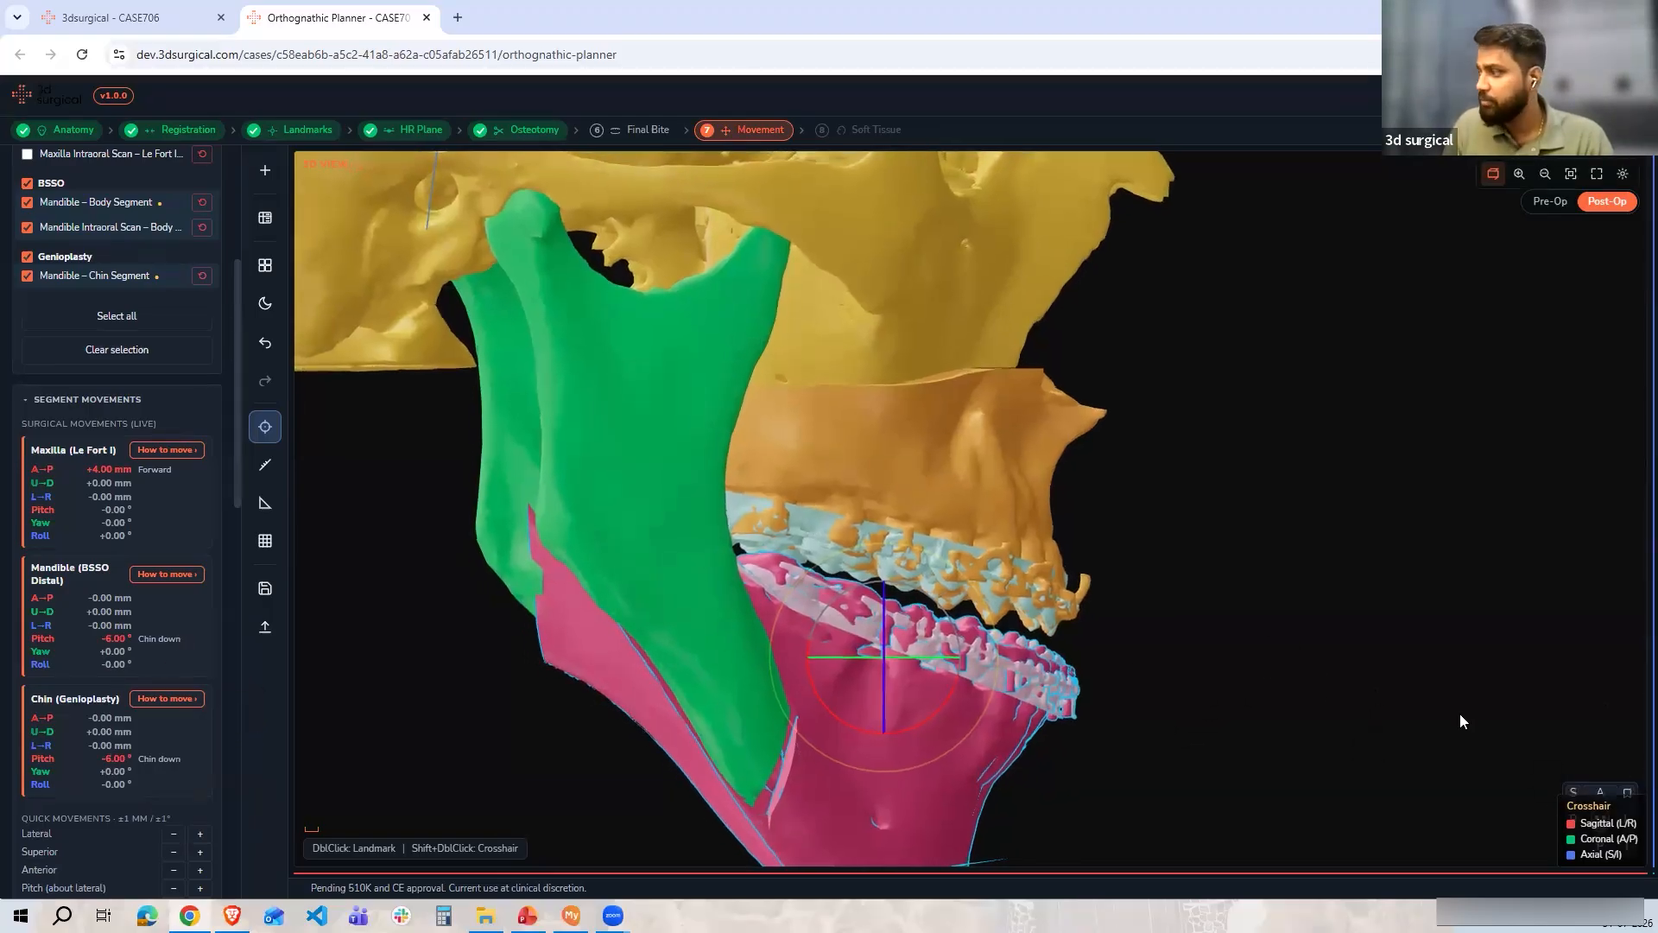
left_click(1600, 792)
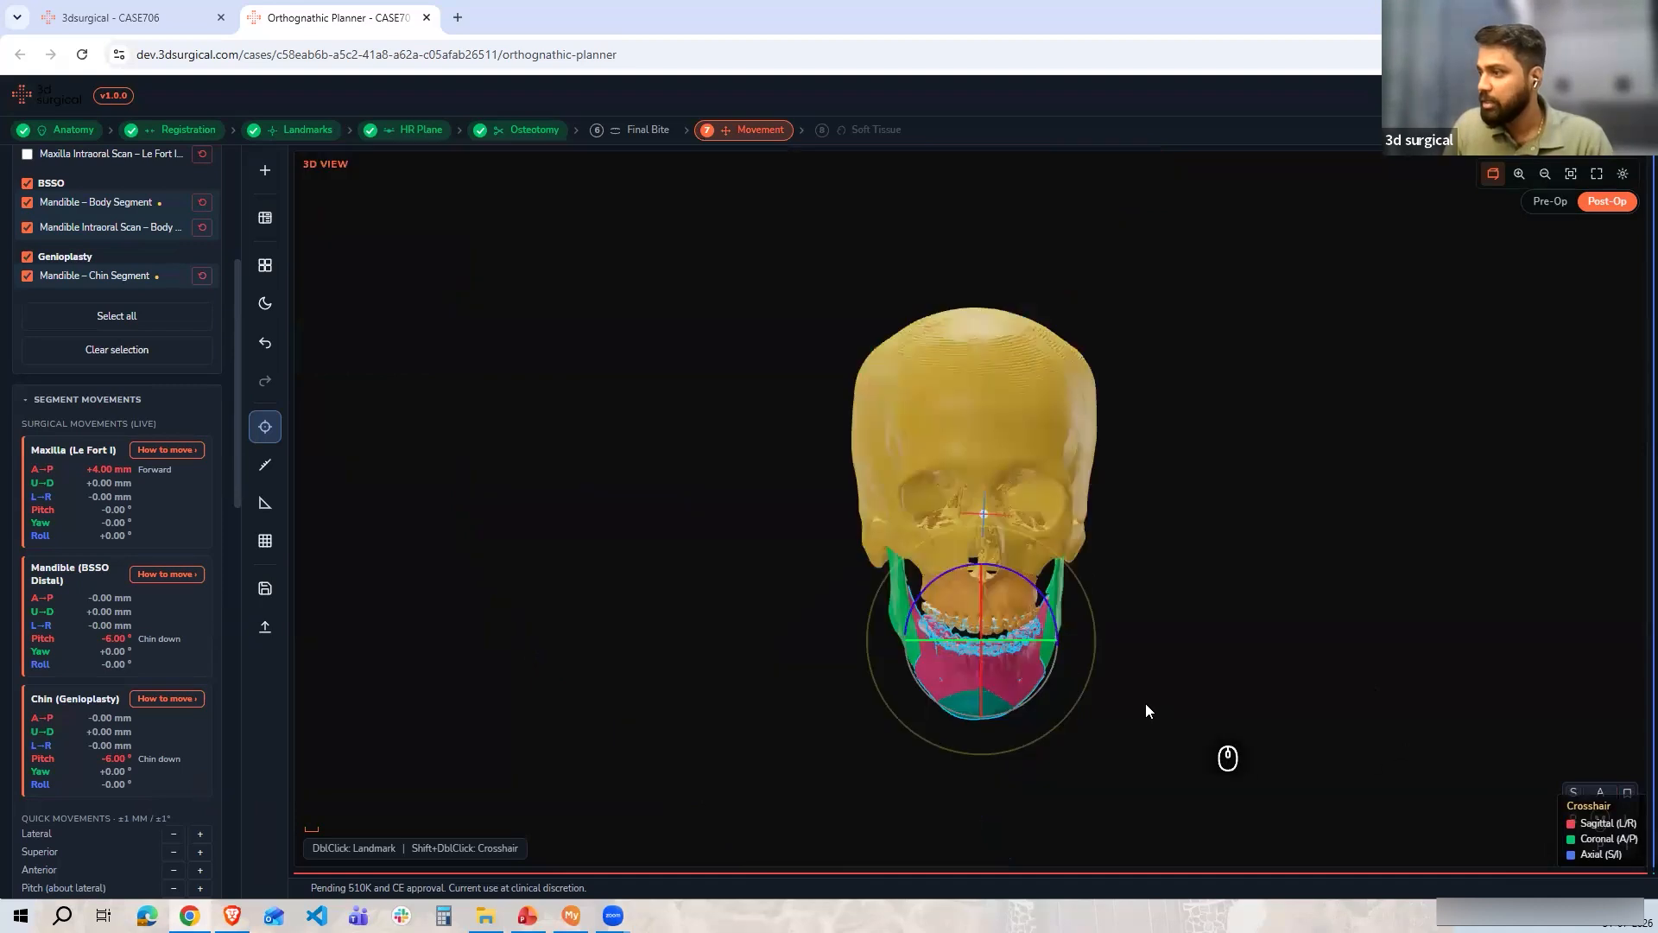
scroll(1164, 694, "up", 6)
left_click_drag(1182, 606, 1161, 501)
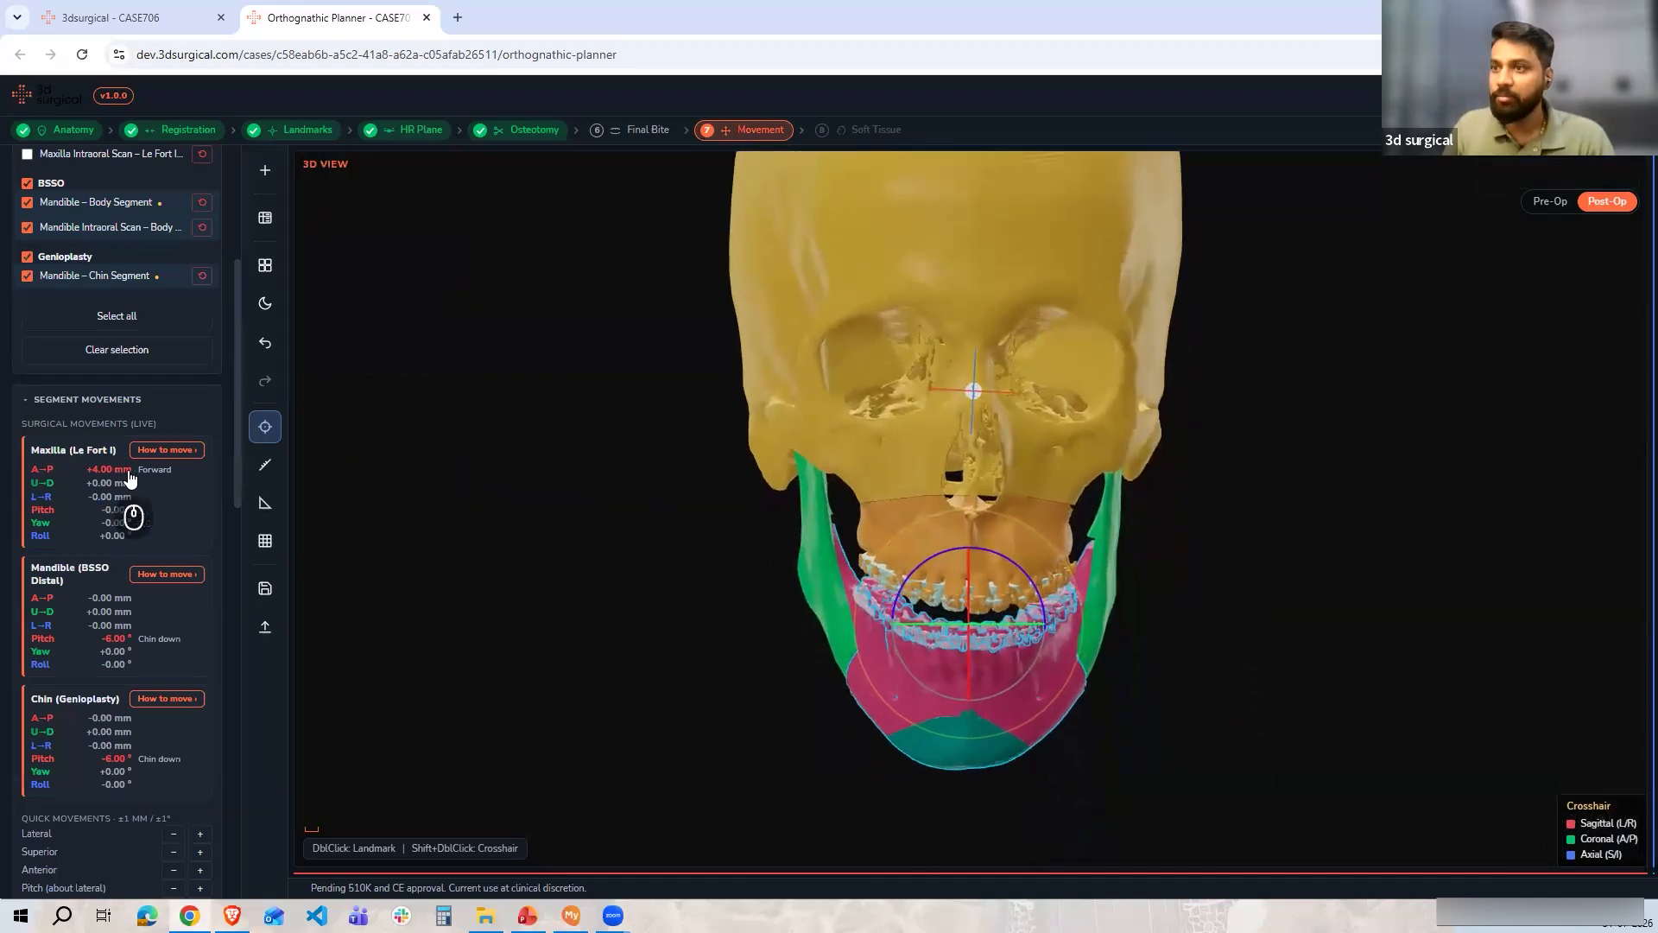
scroll(136, 510, "up", 4)
left_click(91, 252)
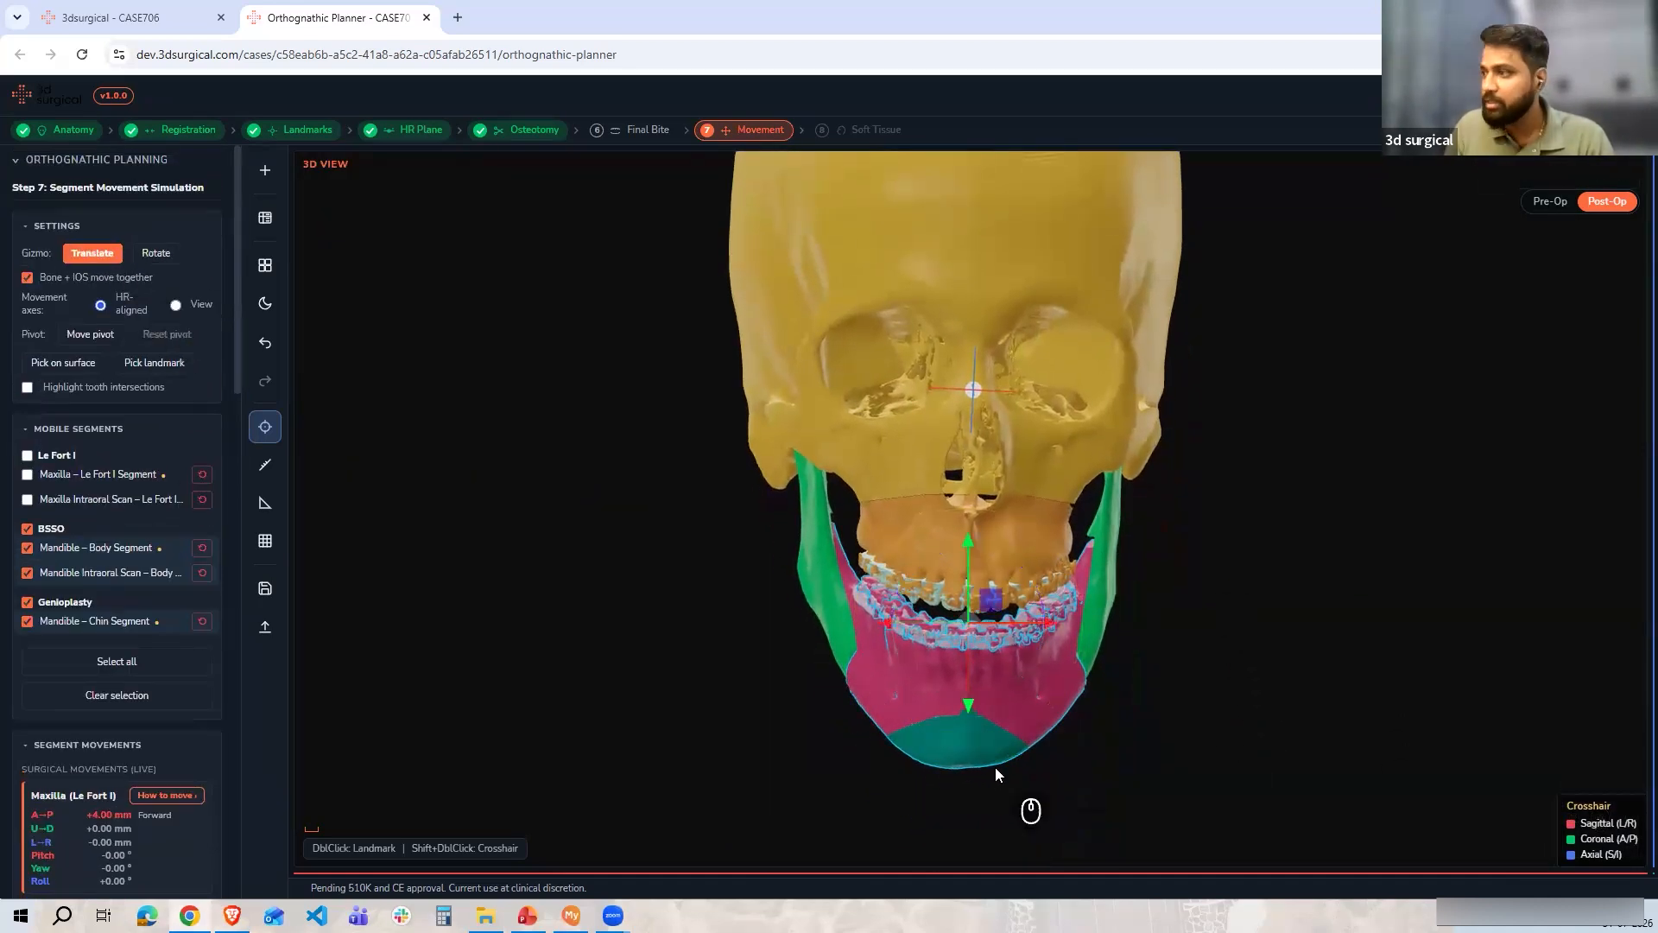
scroll(993, 763, "up", 3)
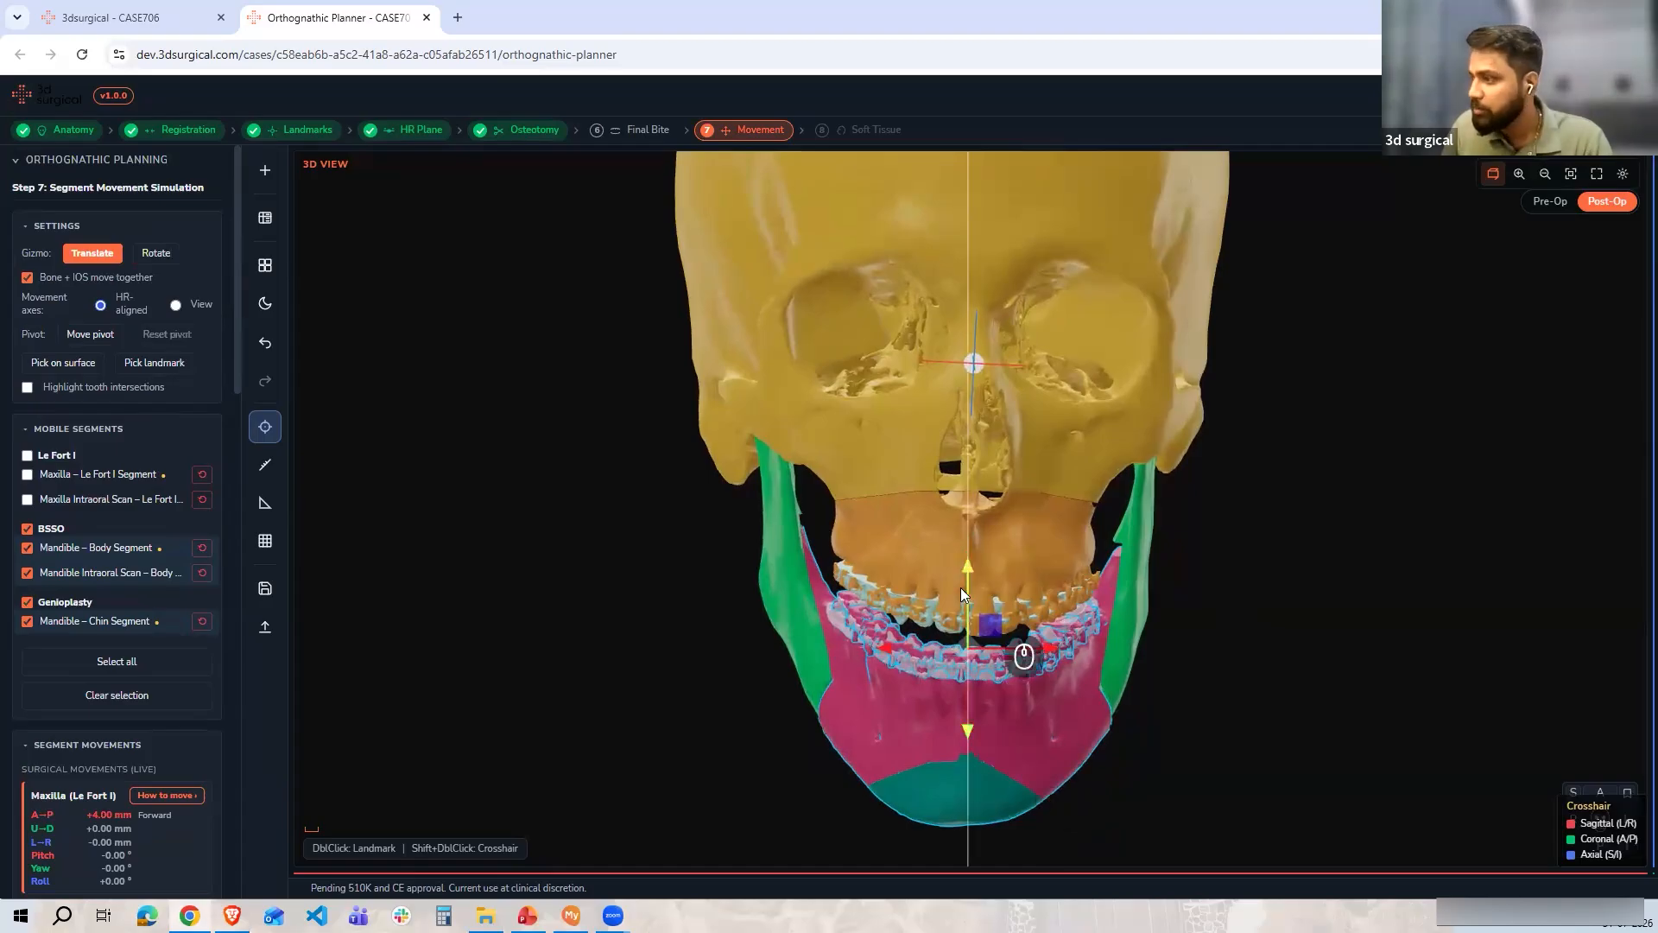
left_click_drag(963, 588, 965, 570)
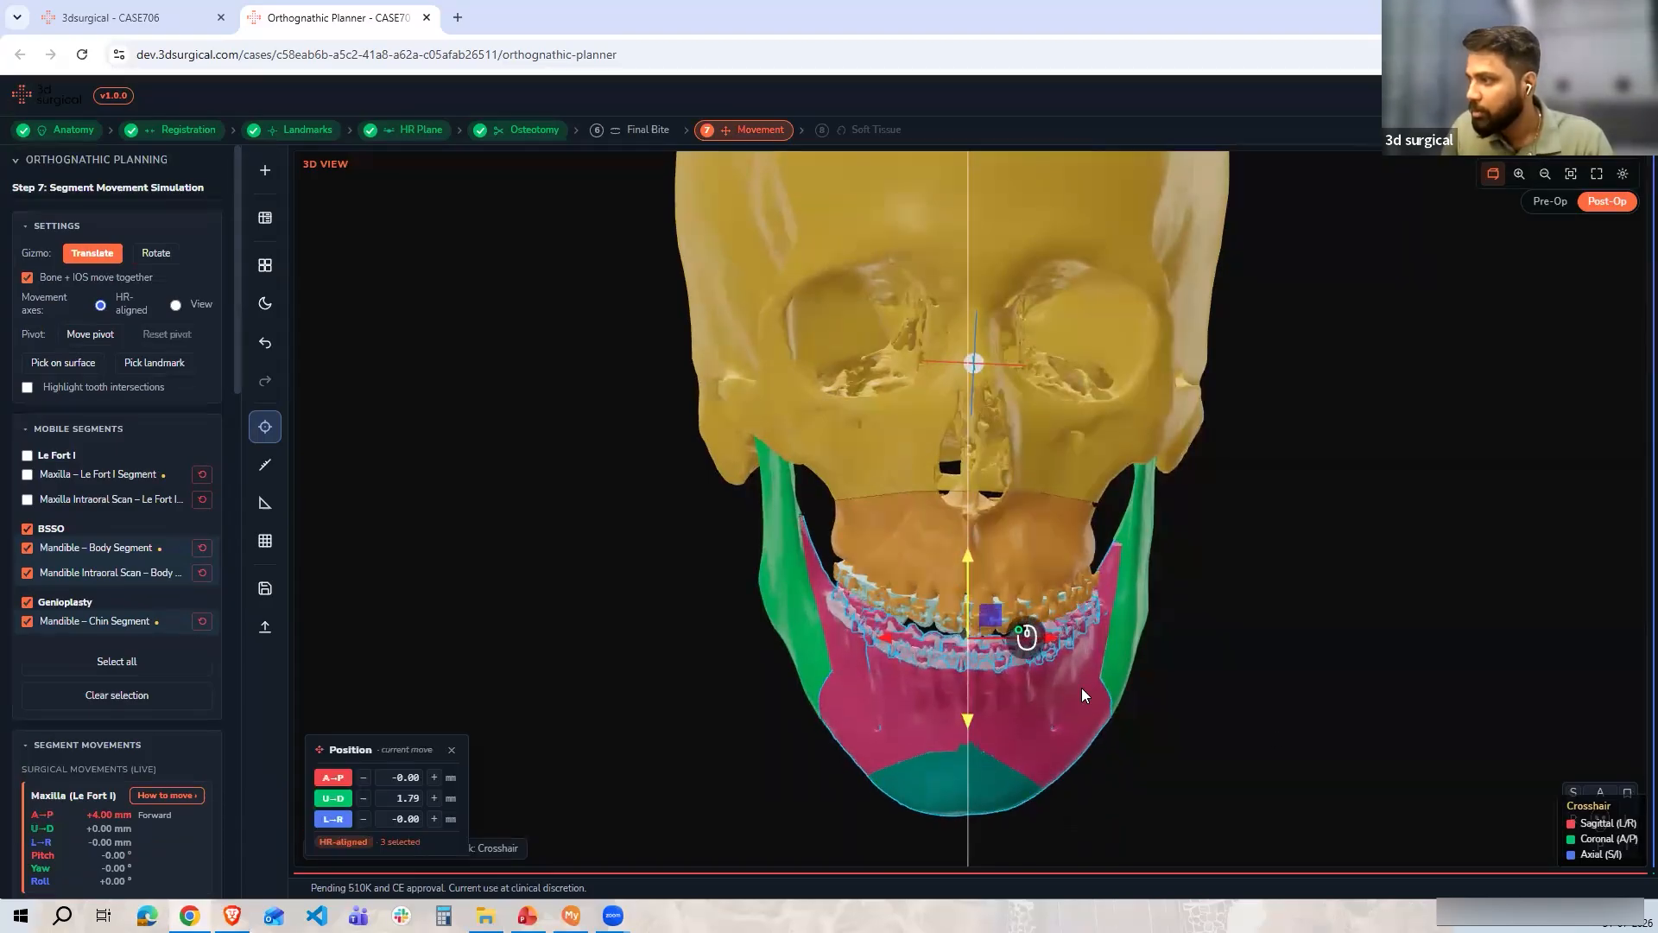
Readjust the mandible segments' vertical position by about -0.88 mm in a close side view
left_click_drag(1221, 789, 945, 619)
scroll(965, 618, "up", 6)
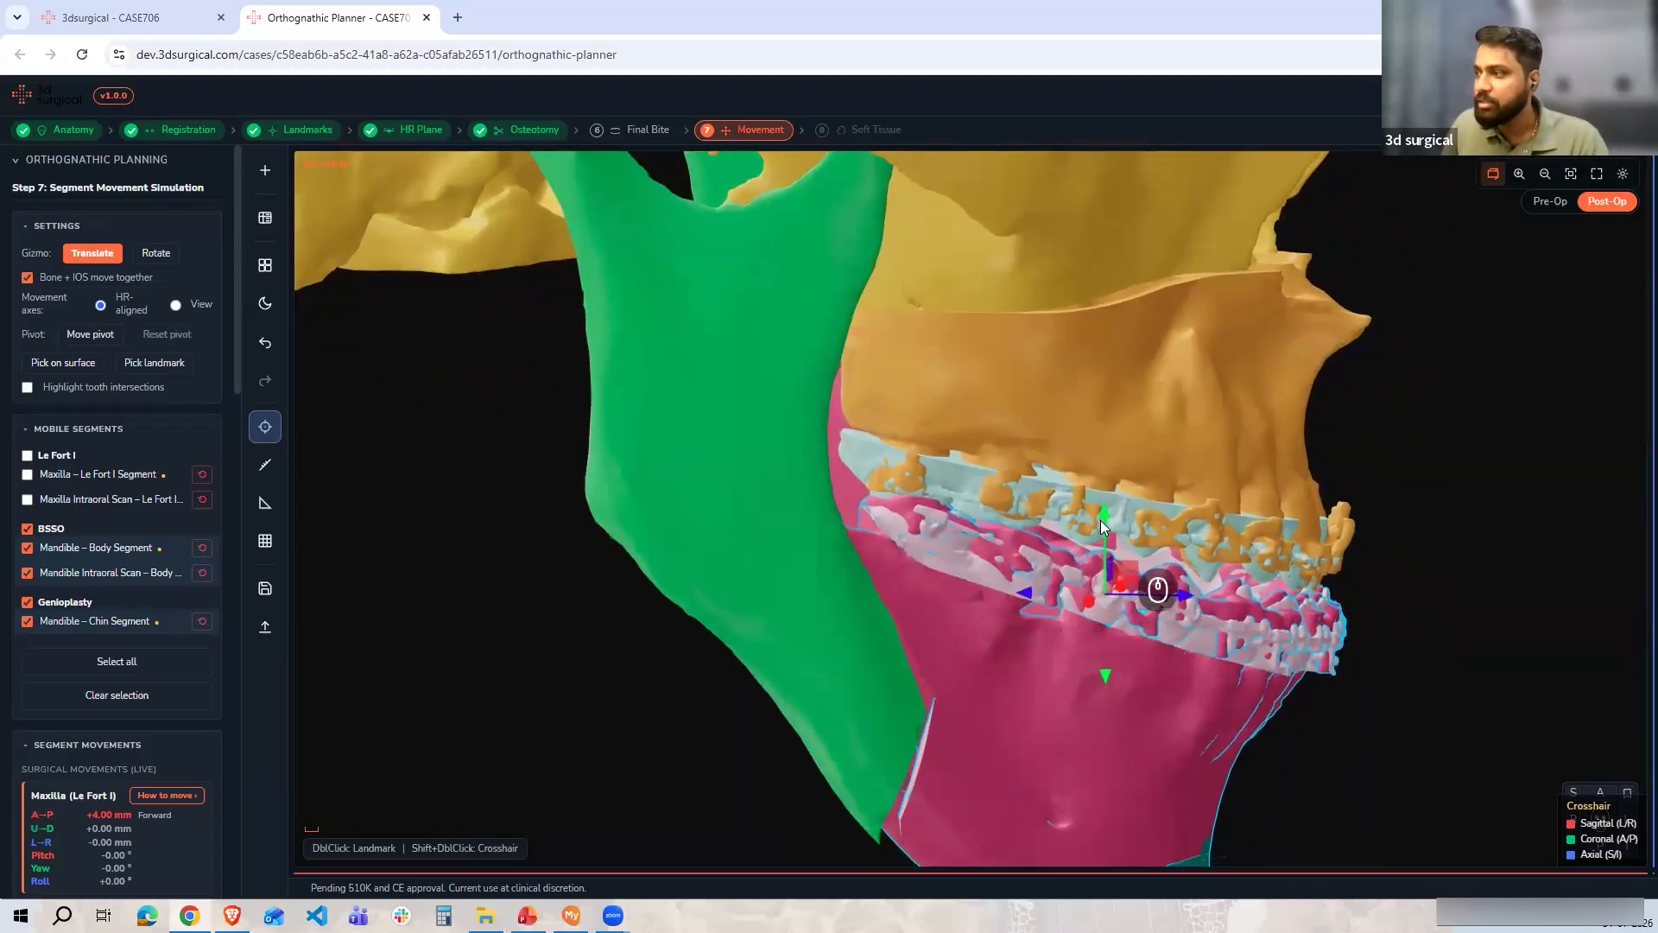
left_click_drag(1100, 521, 1099, 527)
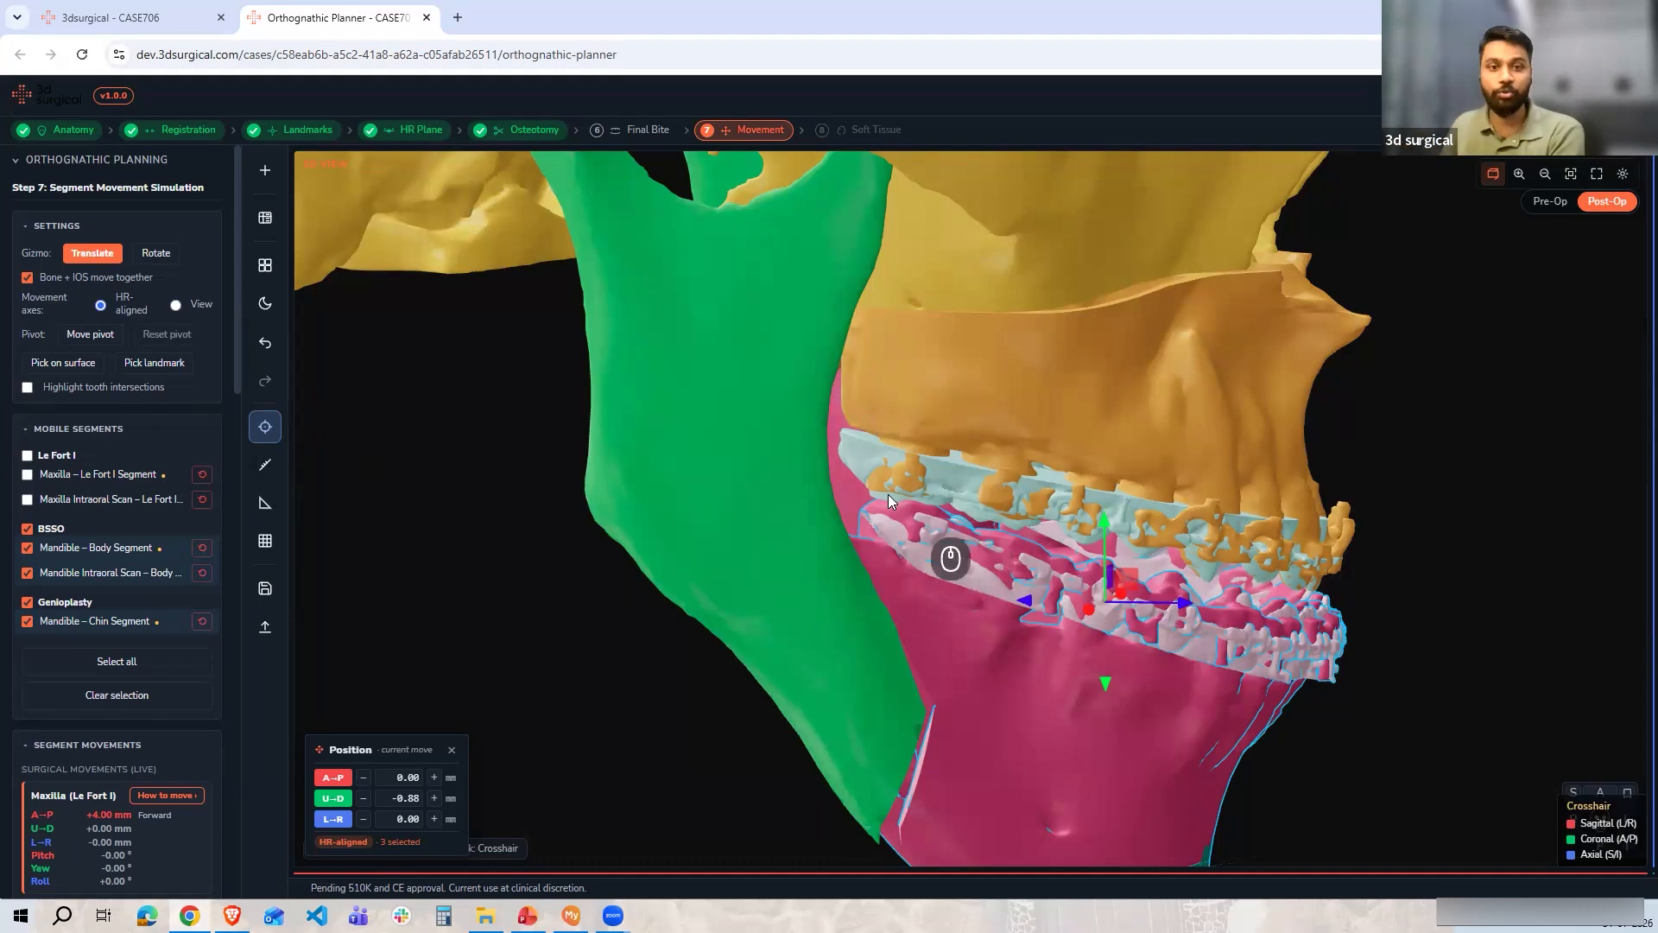
mouse_move(929, 548)
left_mouse_down()
mouse_move(912, 546)
mouse_move(948, 541)
left_mouse_up()
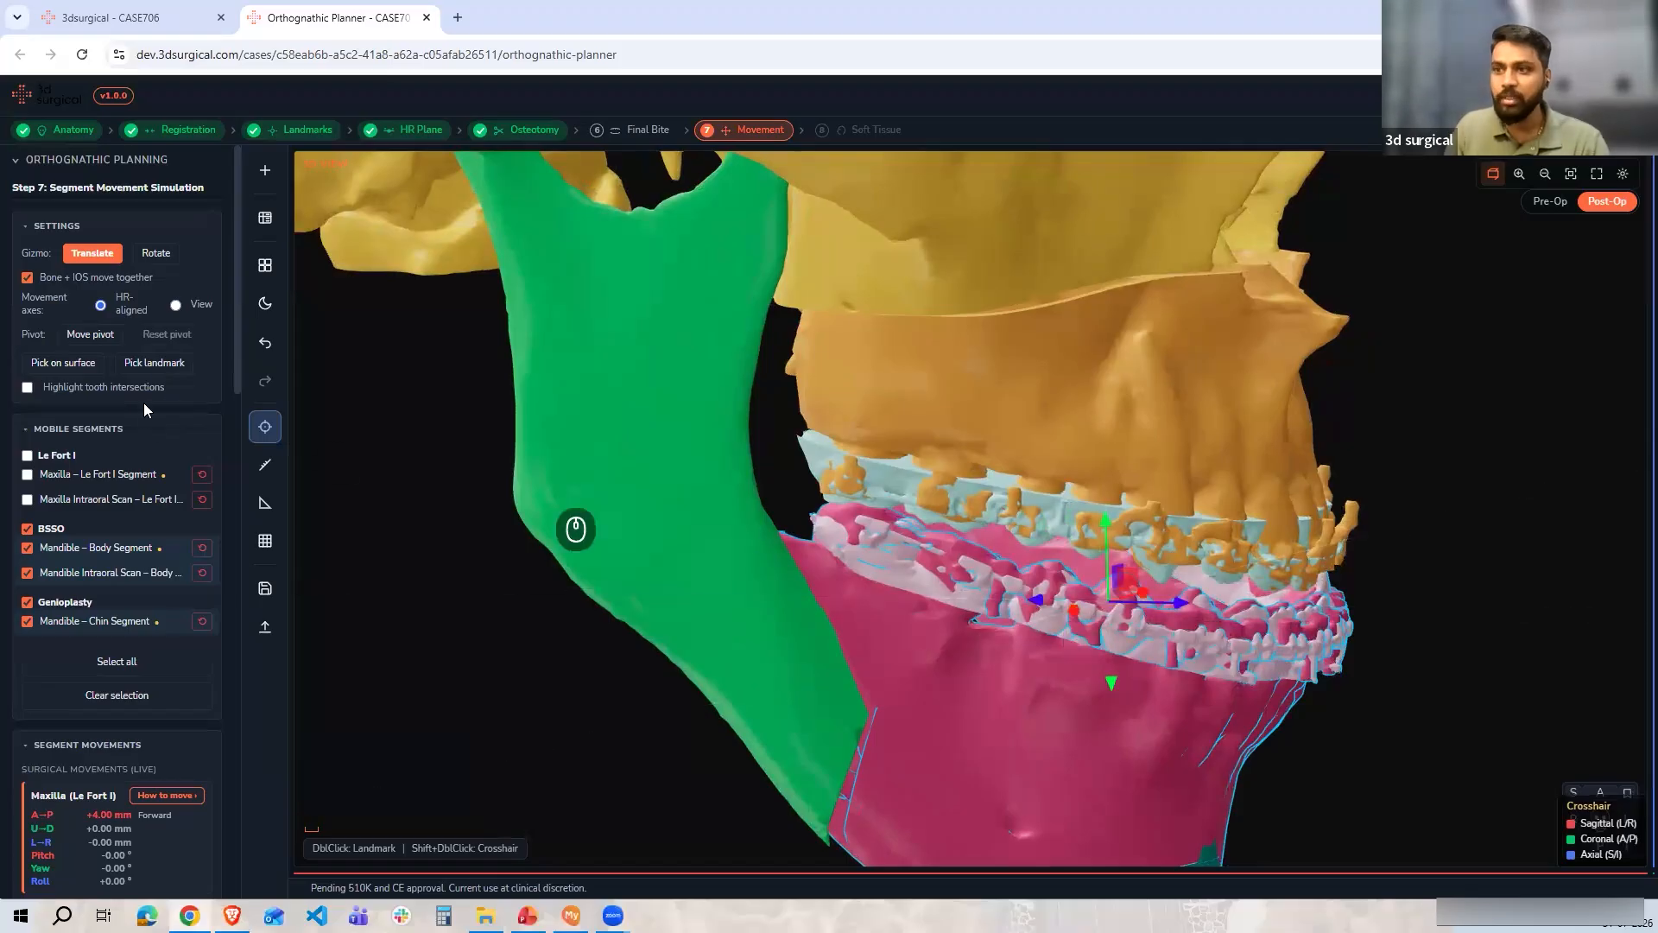
Select only the genioplasty chin segment and advance it about 2.44 mm forward in the side view
scroll(904, 420, "up", 3)
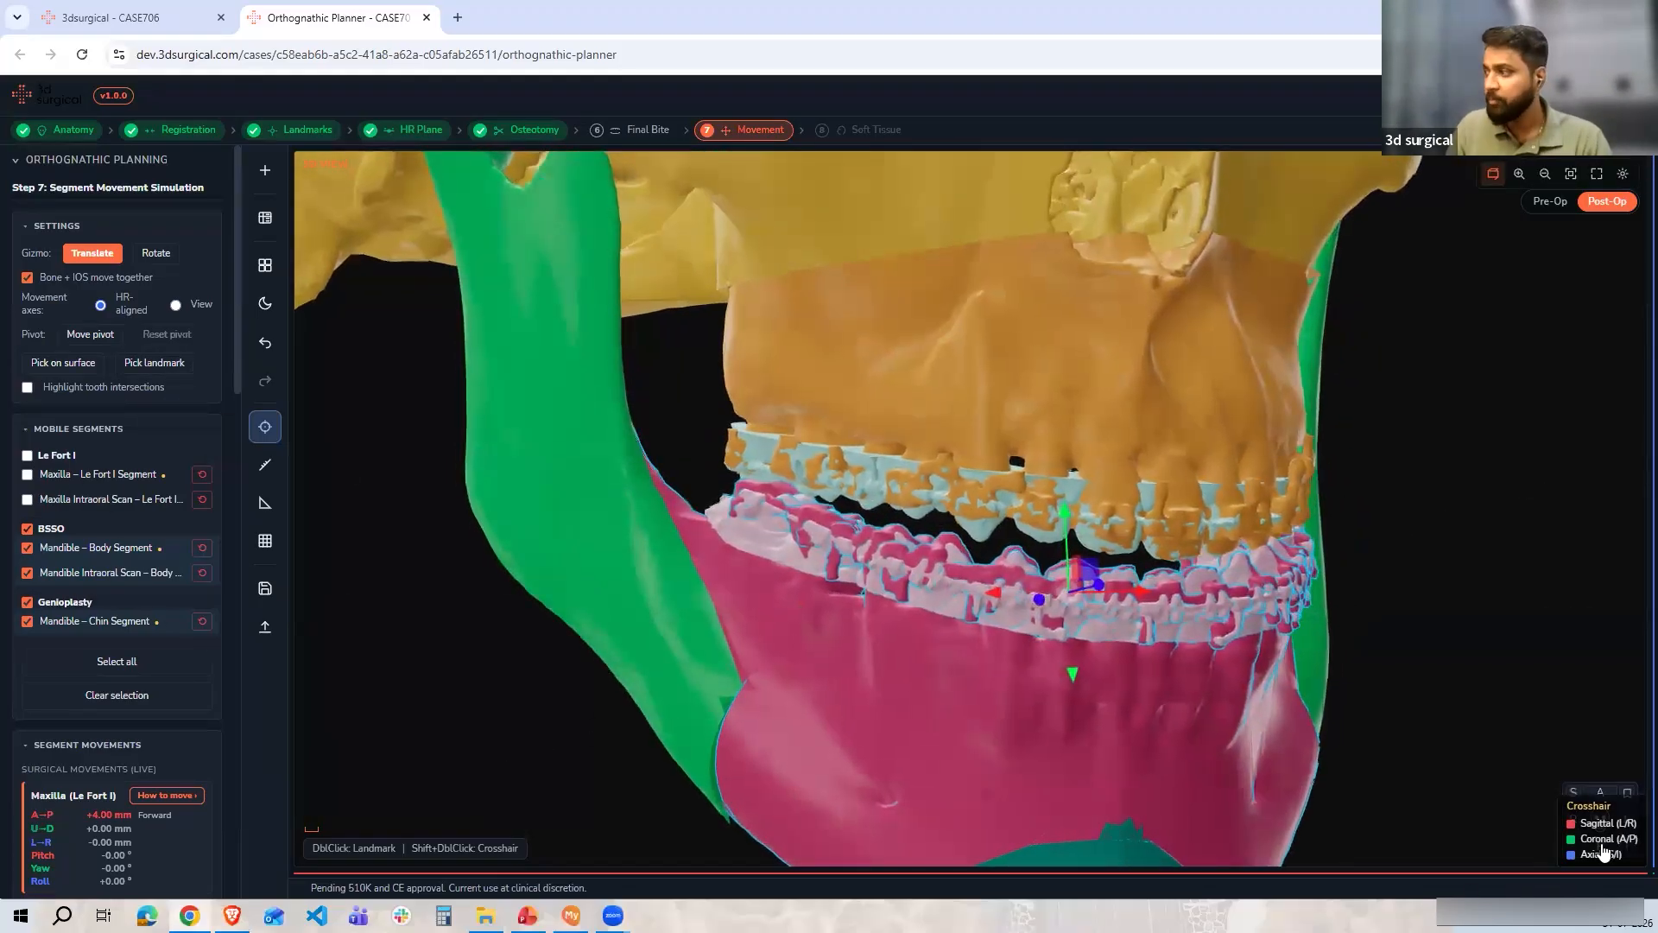
left_click(1574, 791)
scroll(896, 723, "up", 4)
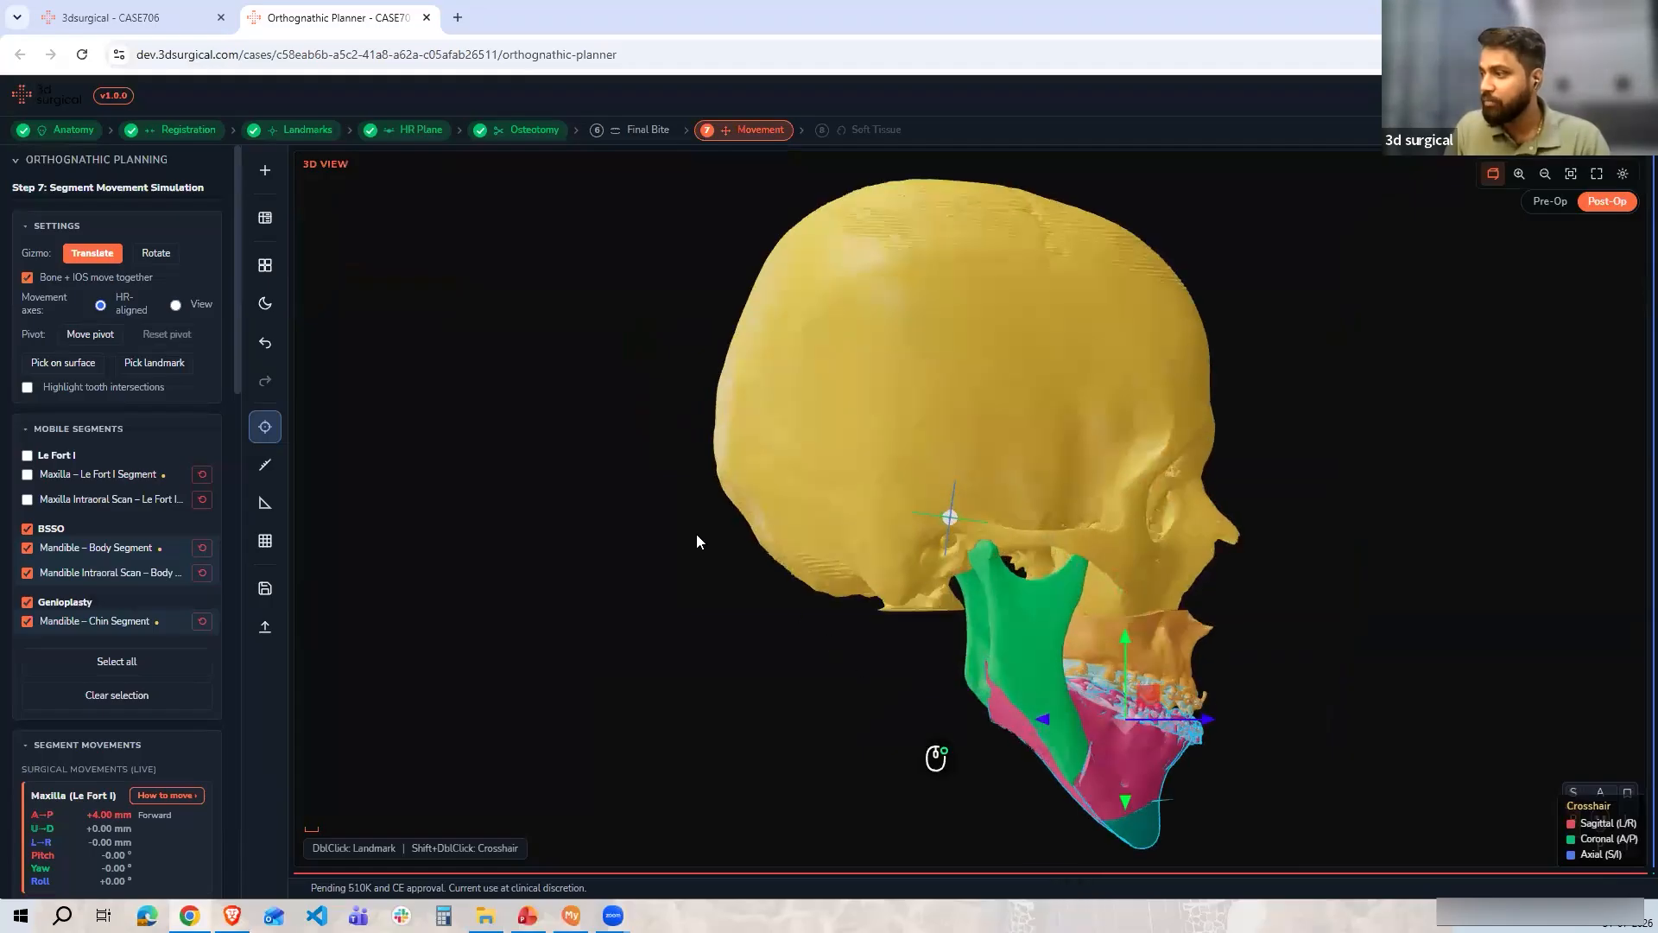
left_click(27, 529)
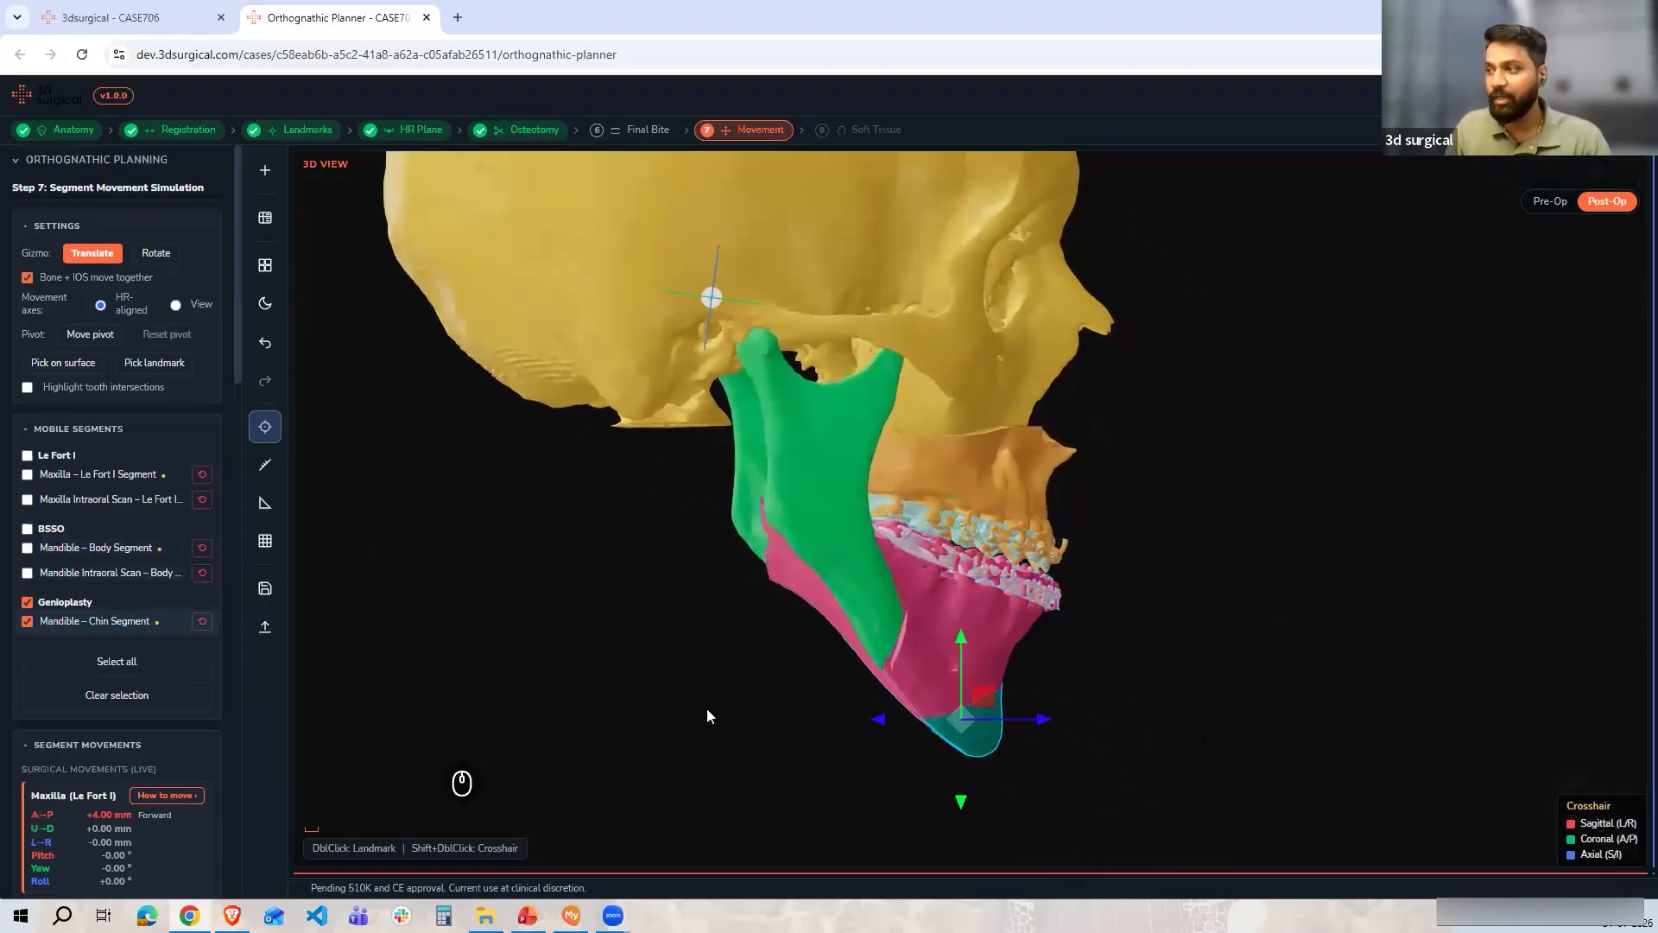
left_click_drag(1014, 717, 1026, 722)
left_click(152, 701)
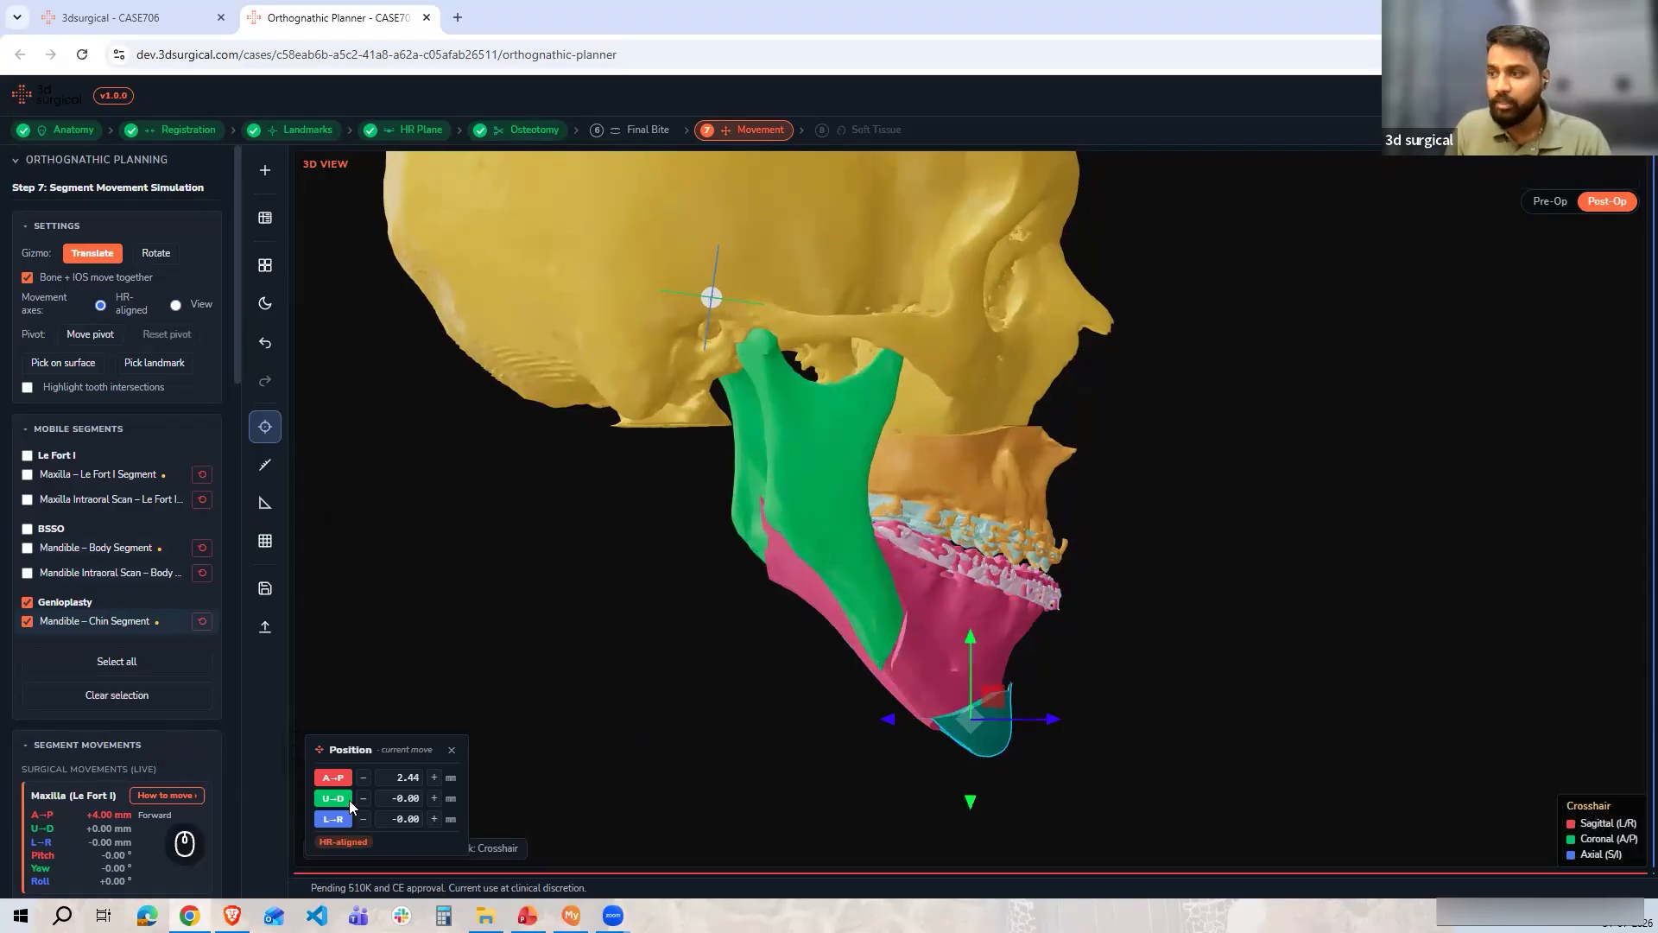
Set the chin segment's forward (A–P) movement to exactly 2.5 mm
left_click(409, 777)
type("2.5")
key("Return")
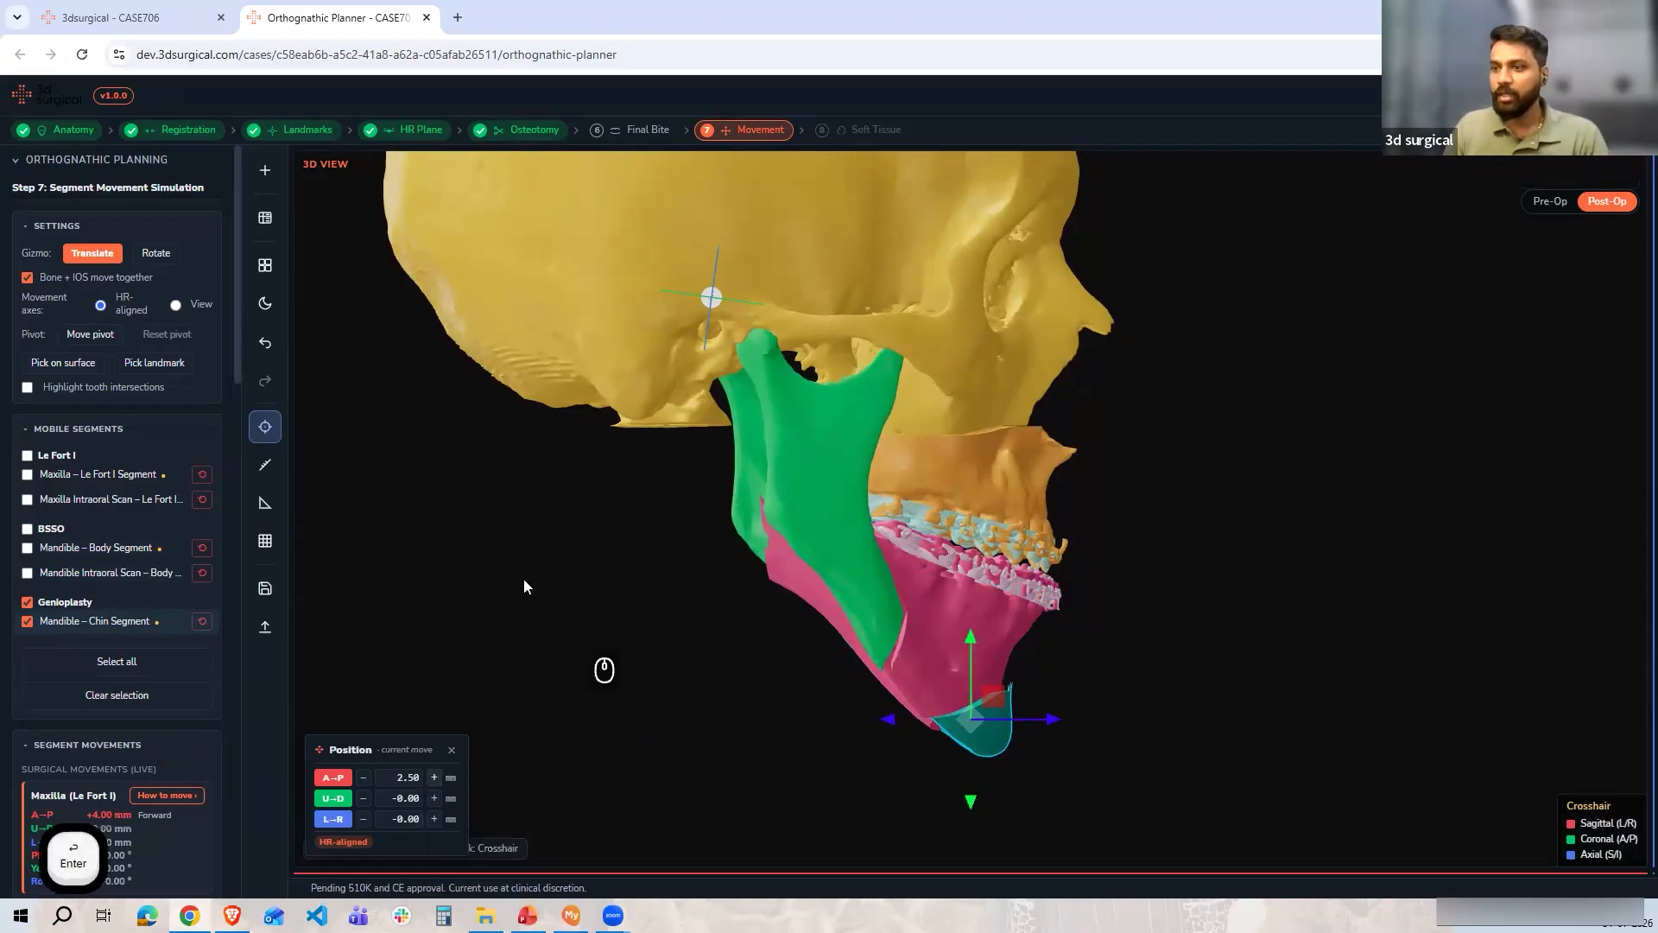
Open the Cephalometric Analysis panel over the front view and clear the mobile segment selection
scroll(95, 658, "down", 4)
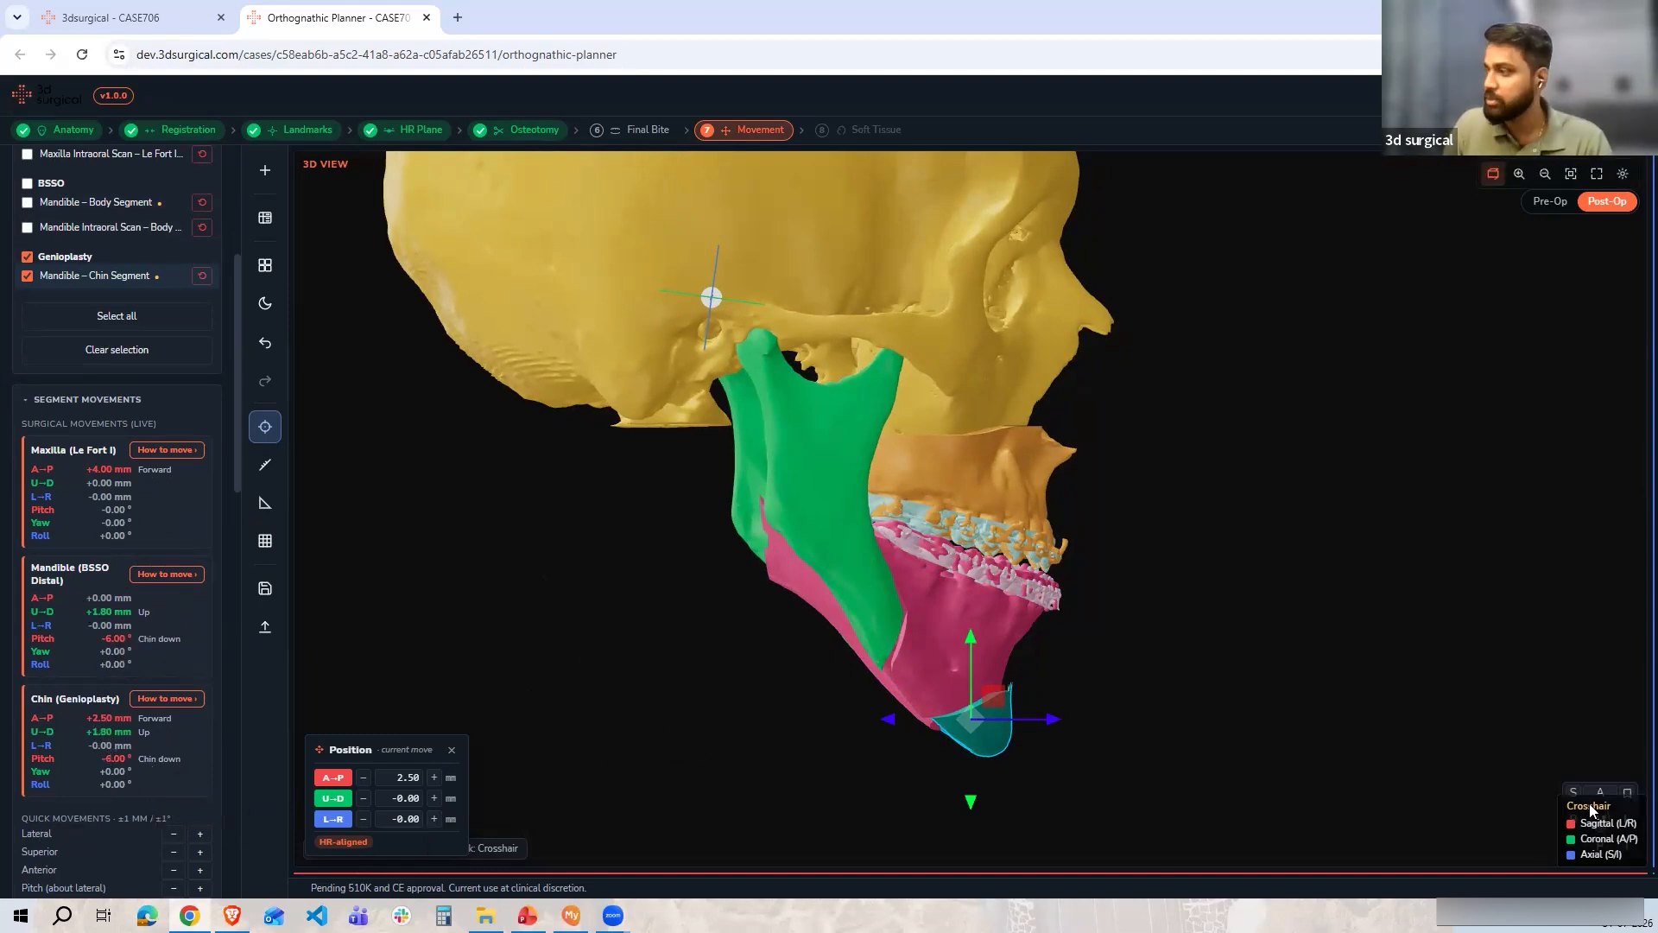
left_click(1600, 792)
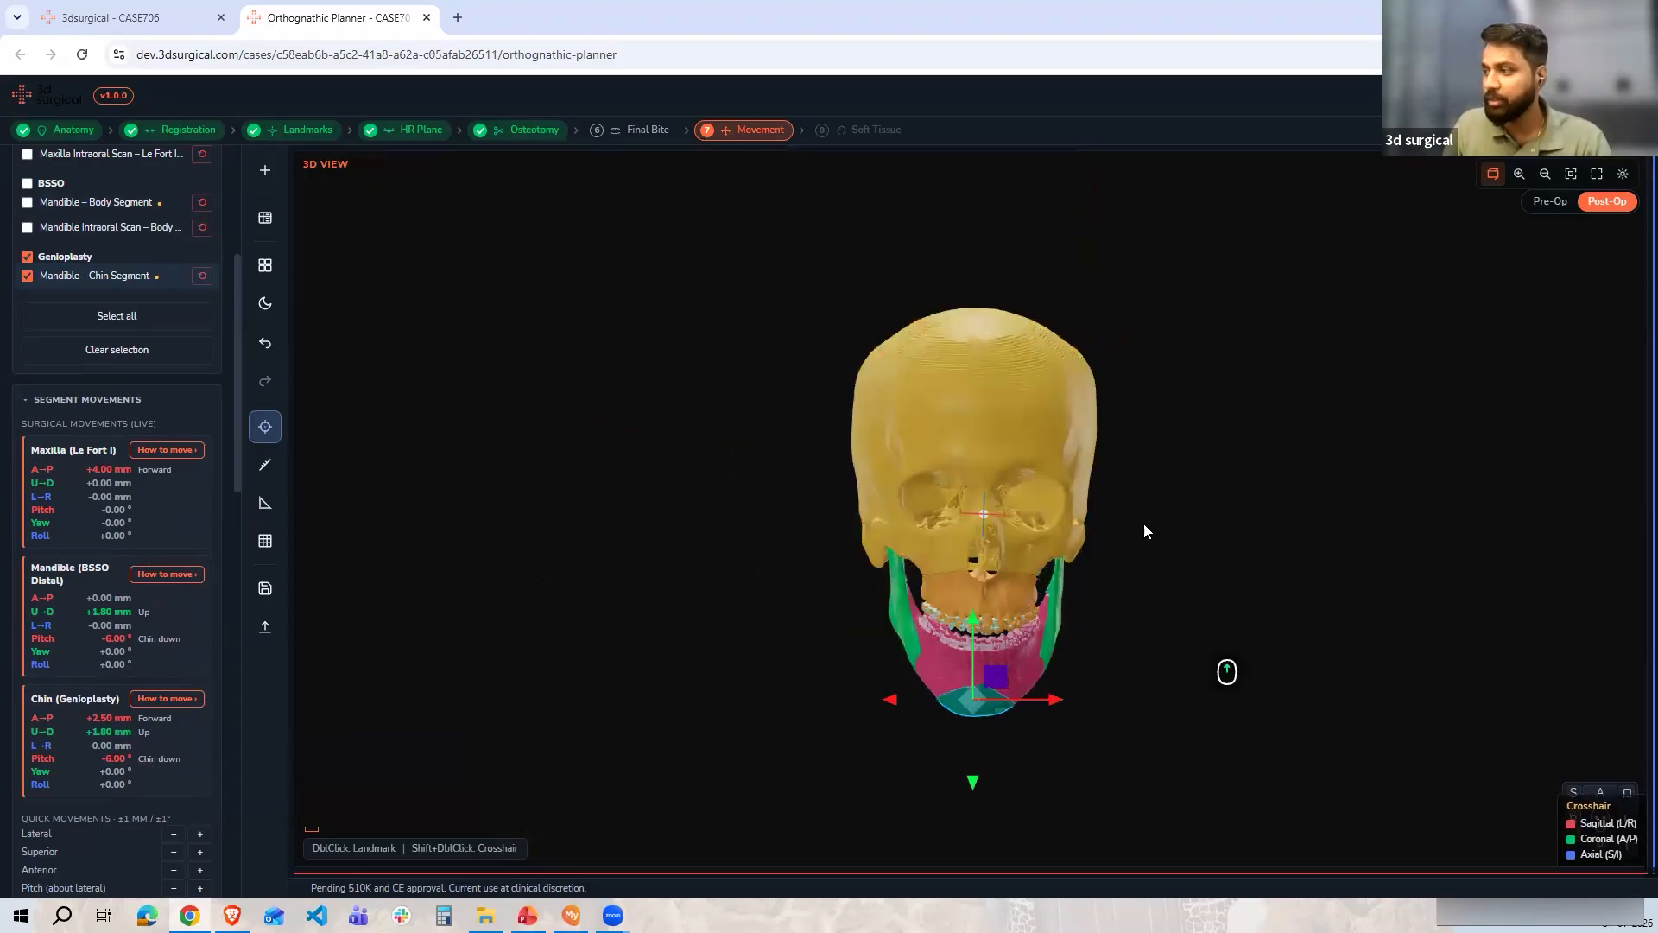
scroll(170, 631, "down", 5)
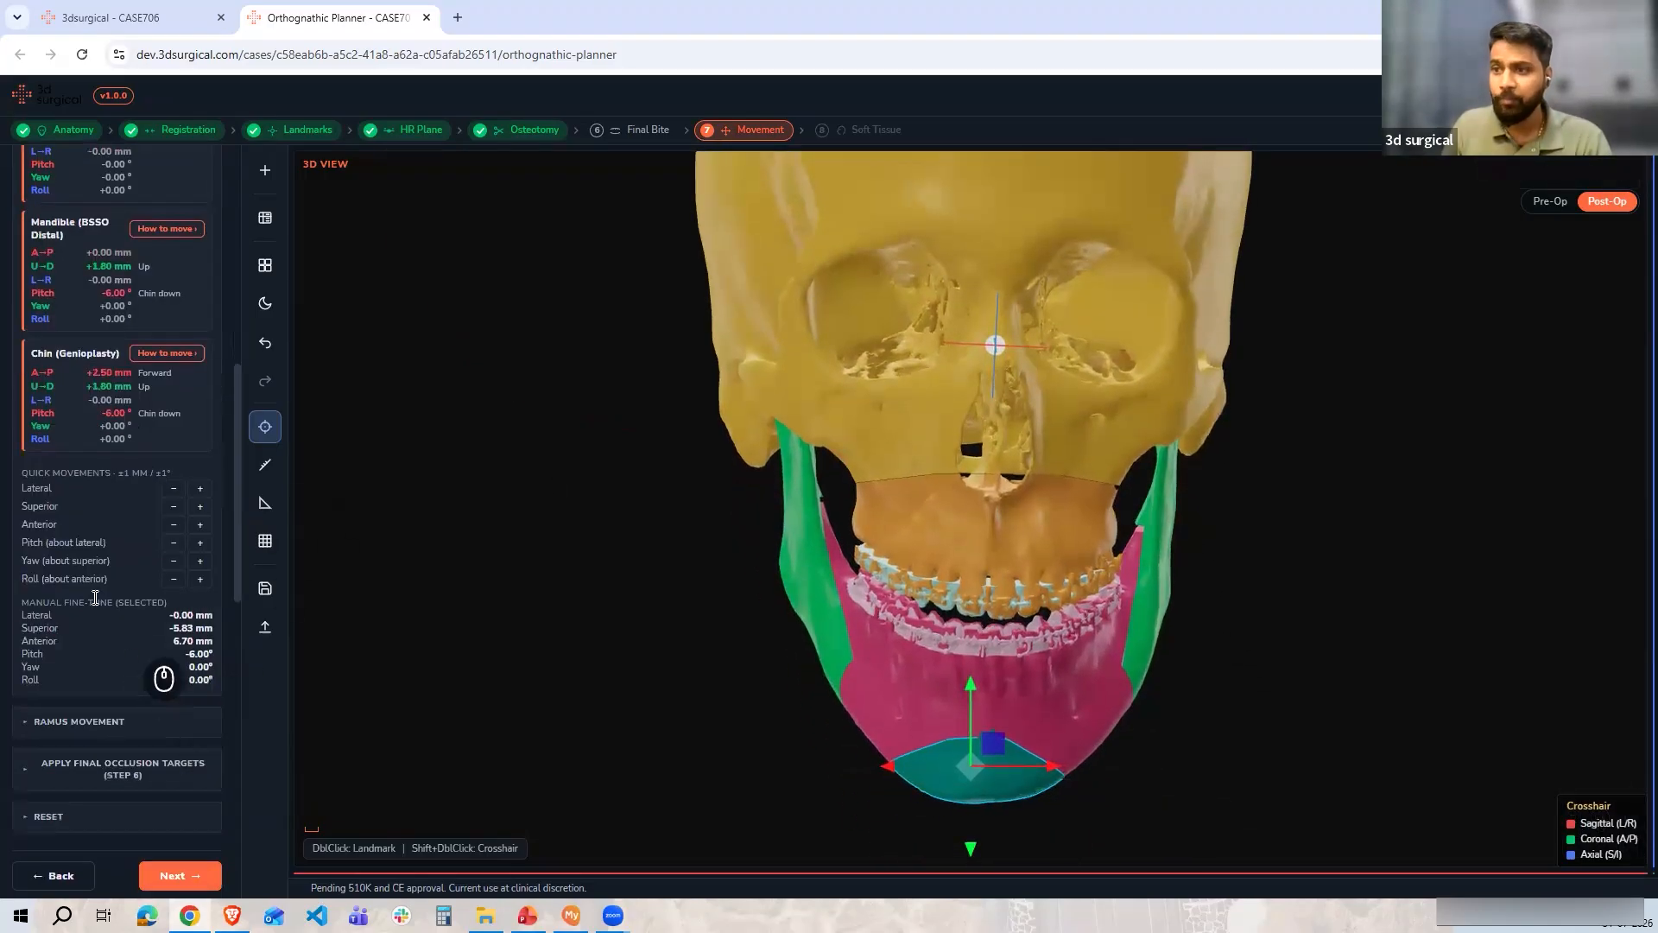
left_click(265, 221)
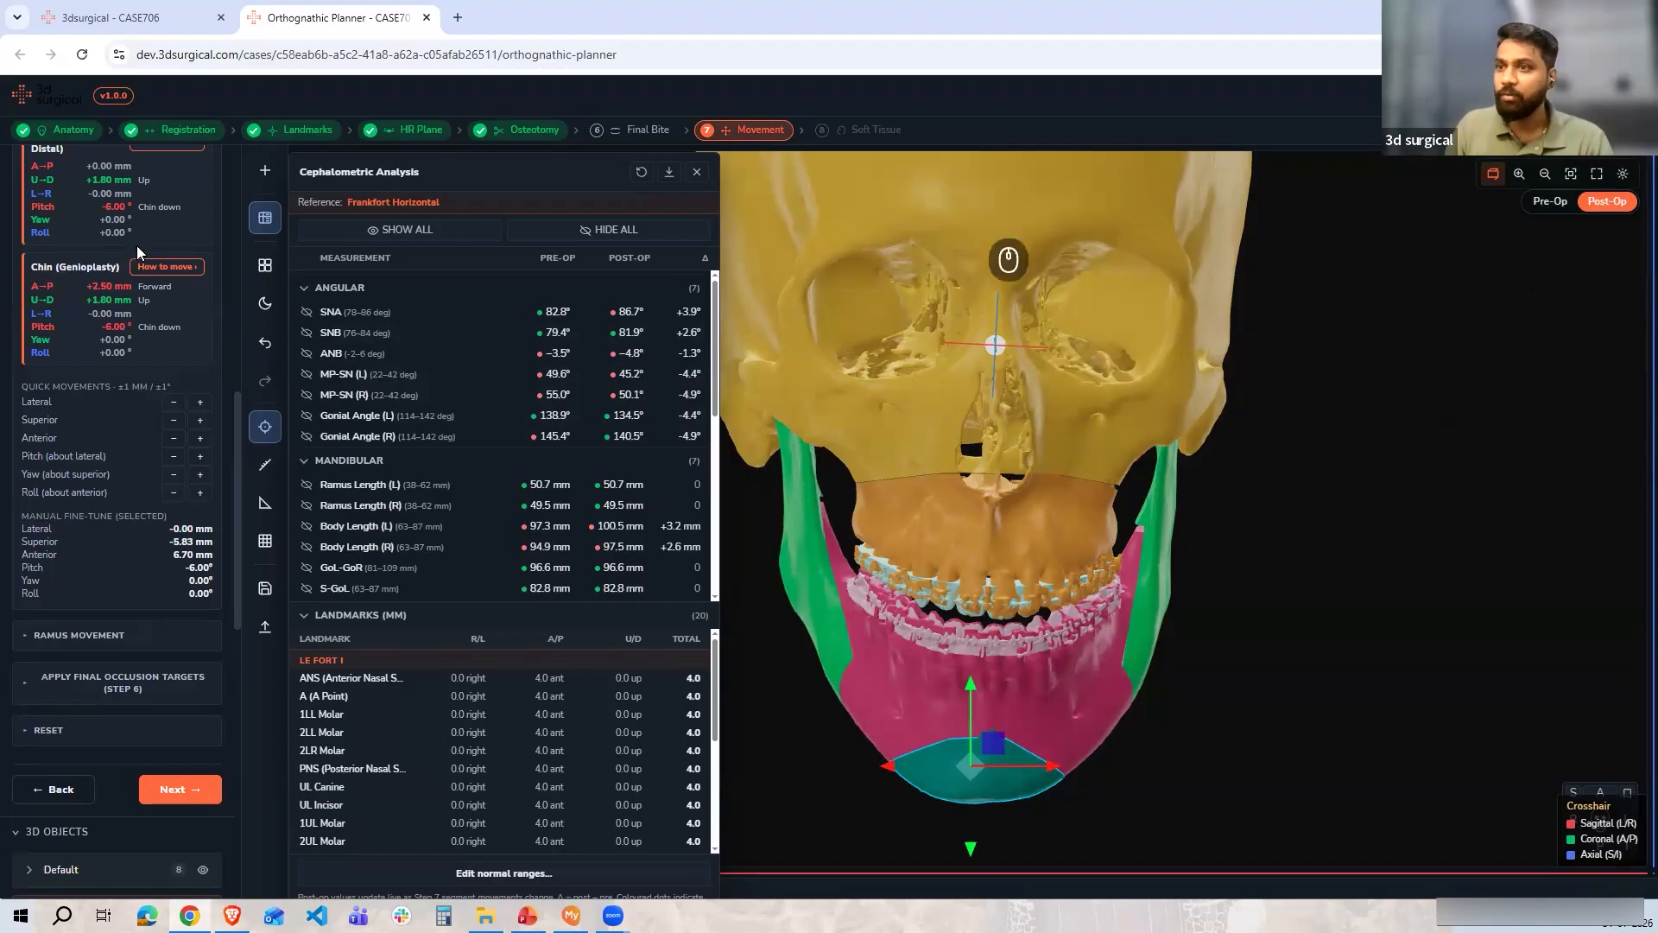
scroll(69, 276, "up", 5)
left_click(117, 349)
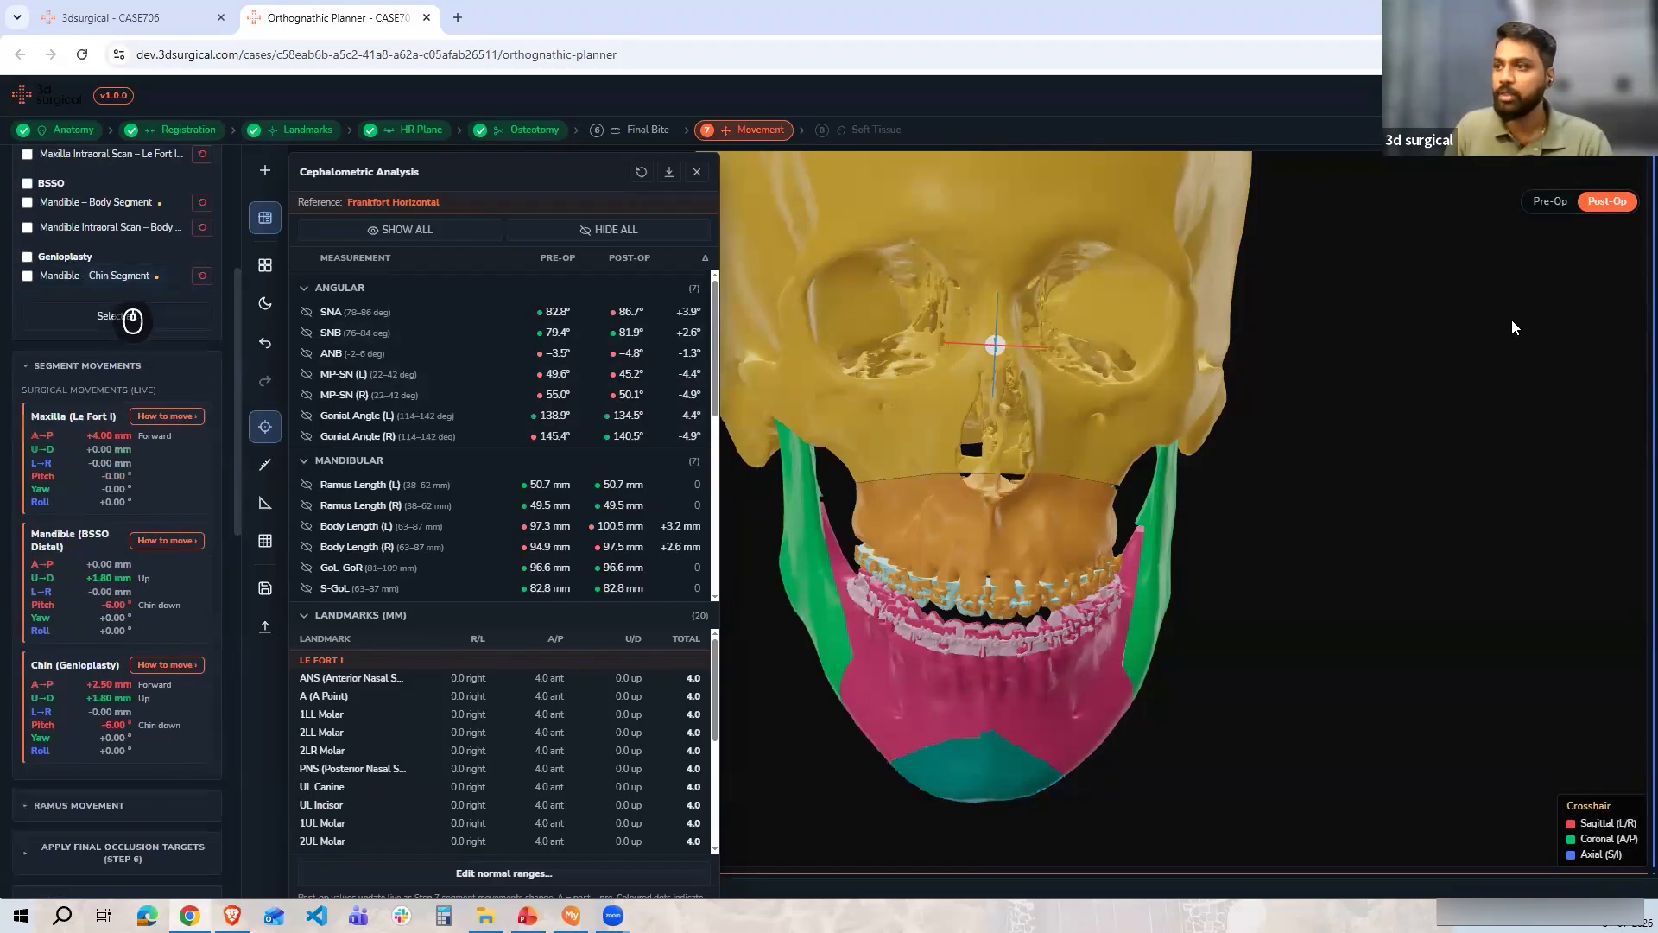
Switch between Pre-Op and Post-Op views to compare the skeleton before and after the movements
left_click(1549, 202)
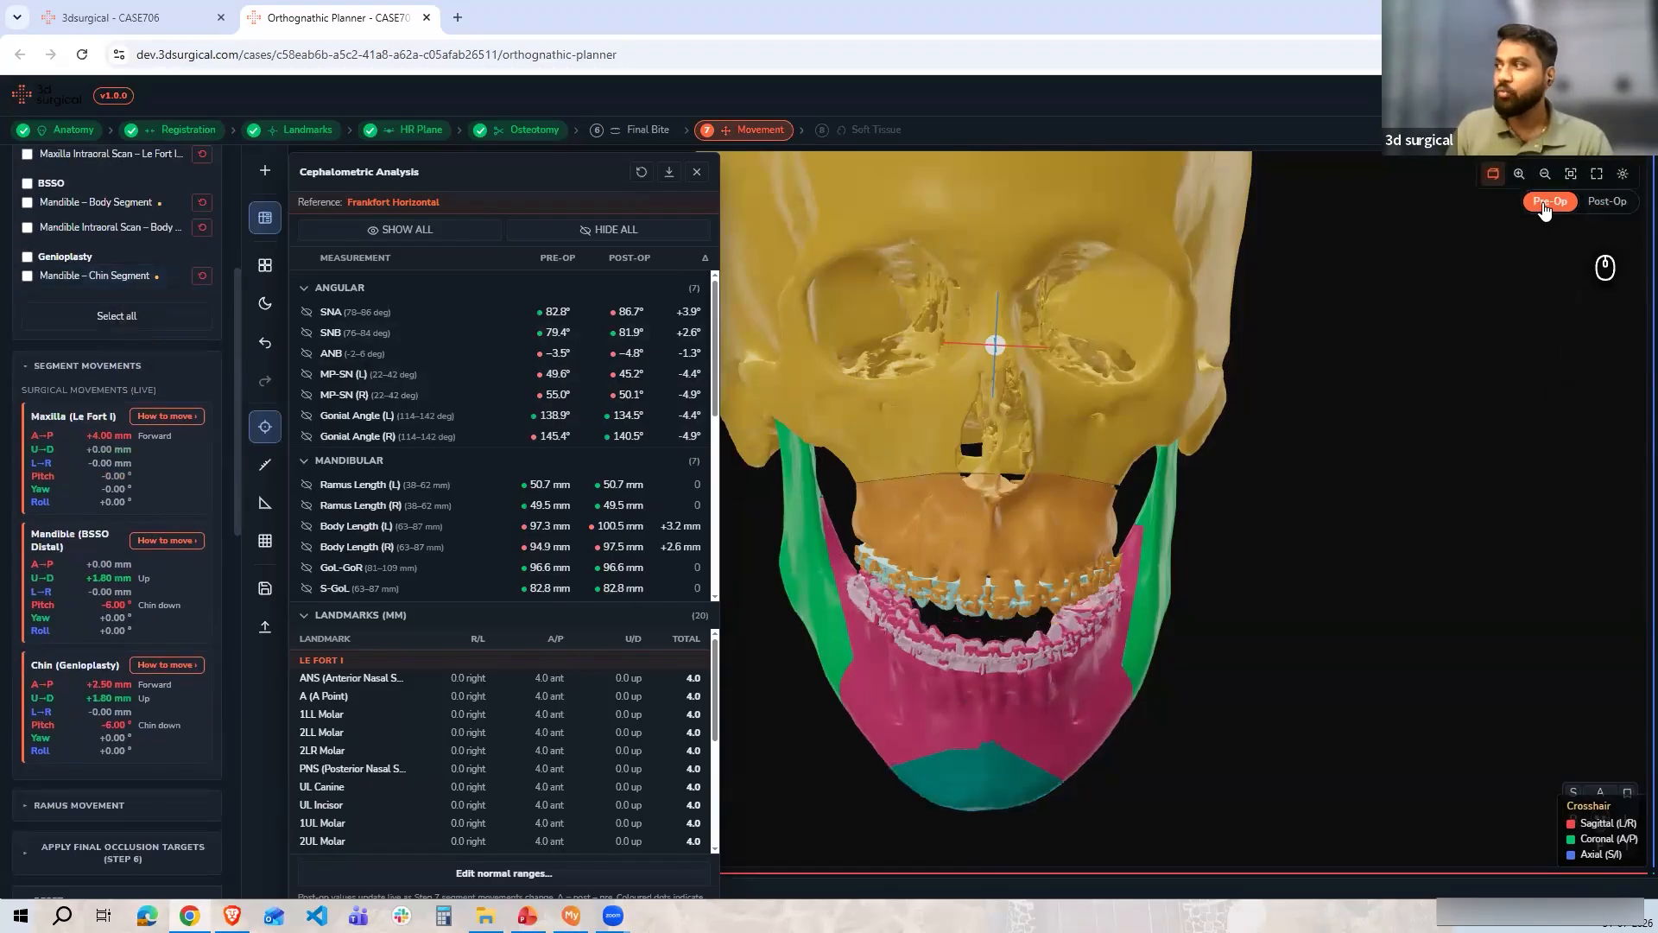
left_click_drag(1079, 656, 1296, 674)
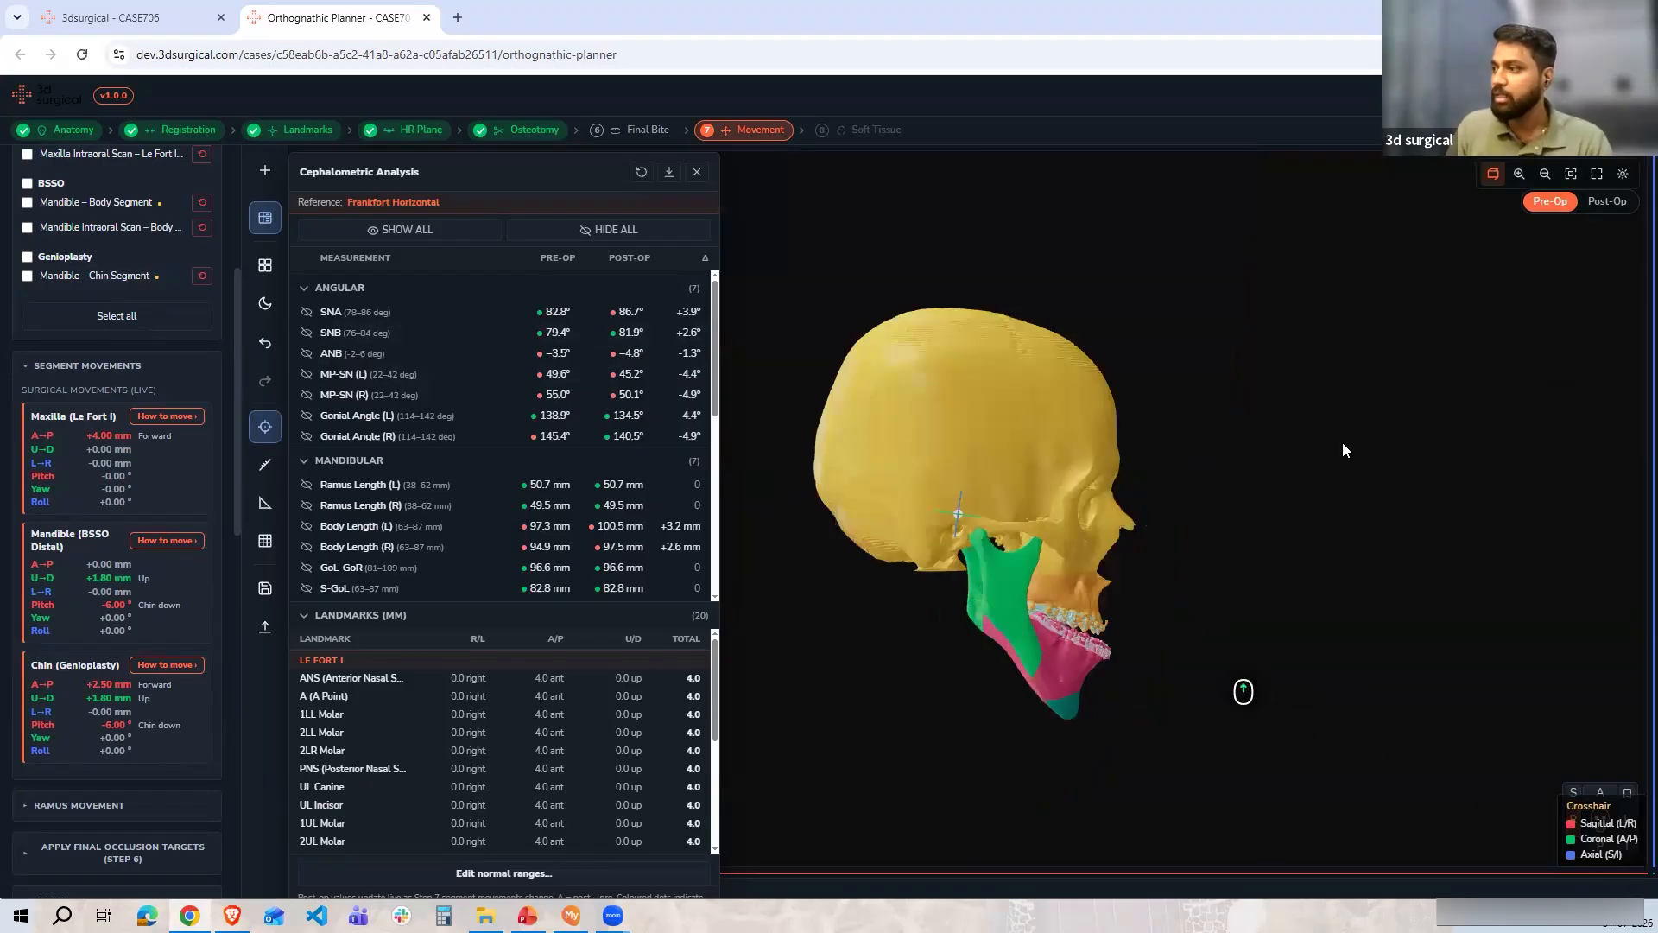
scroll(1342, 449, "up", 10)
left_click(1606, 201)
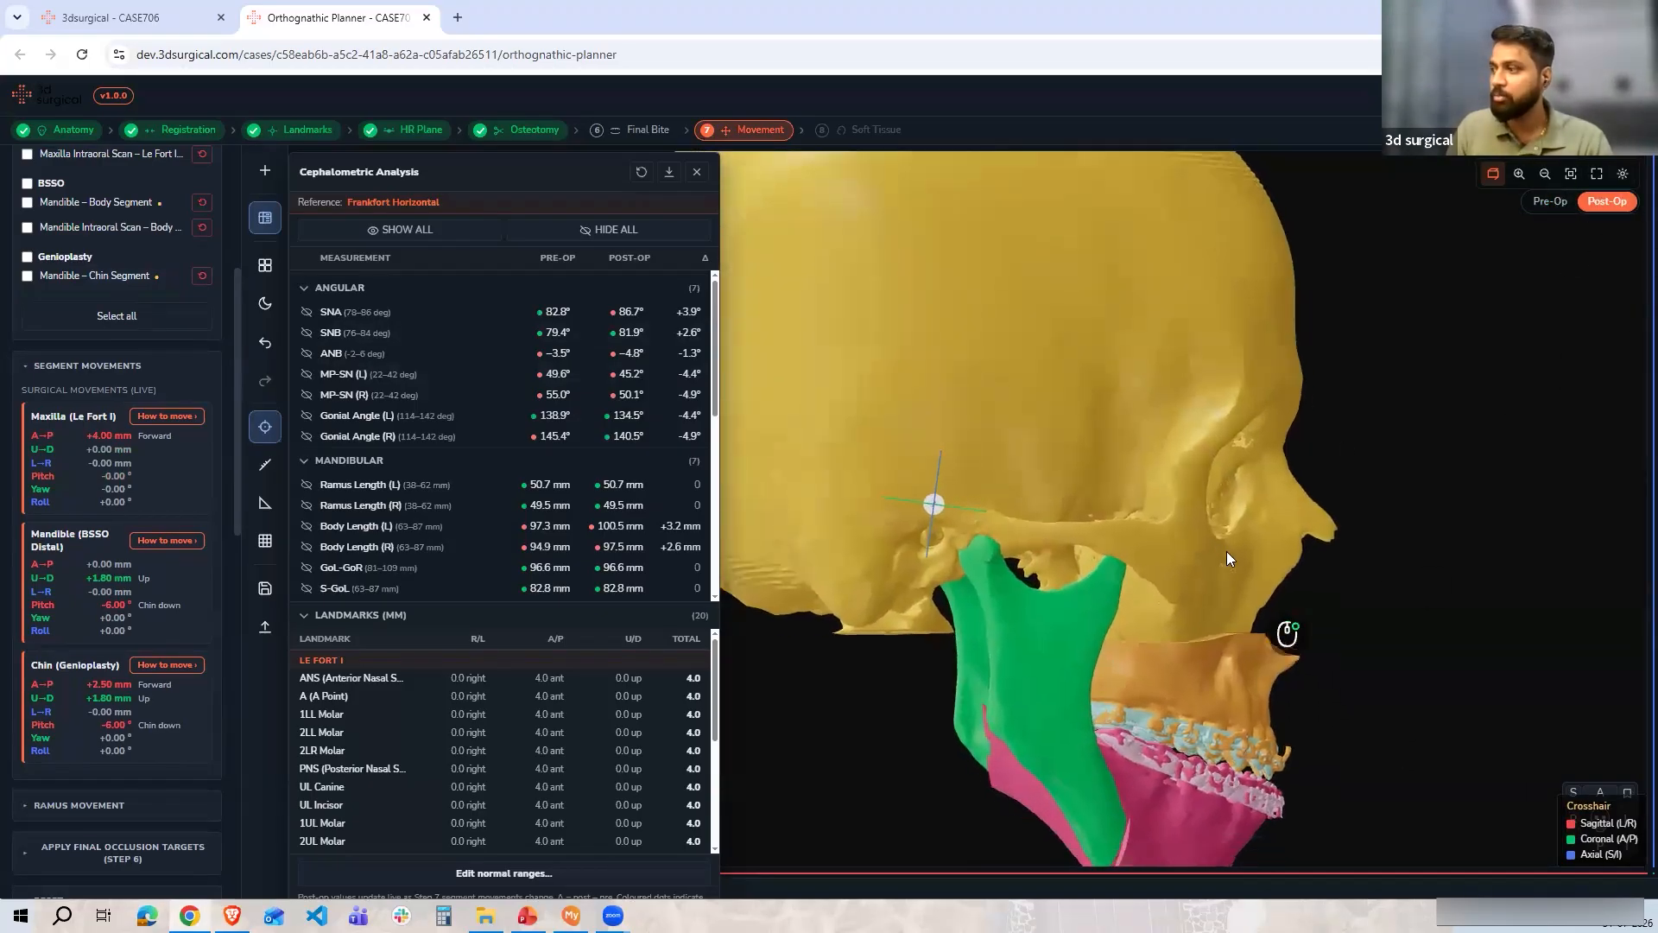
left_click(1550, 202)
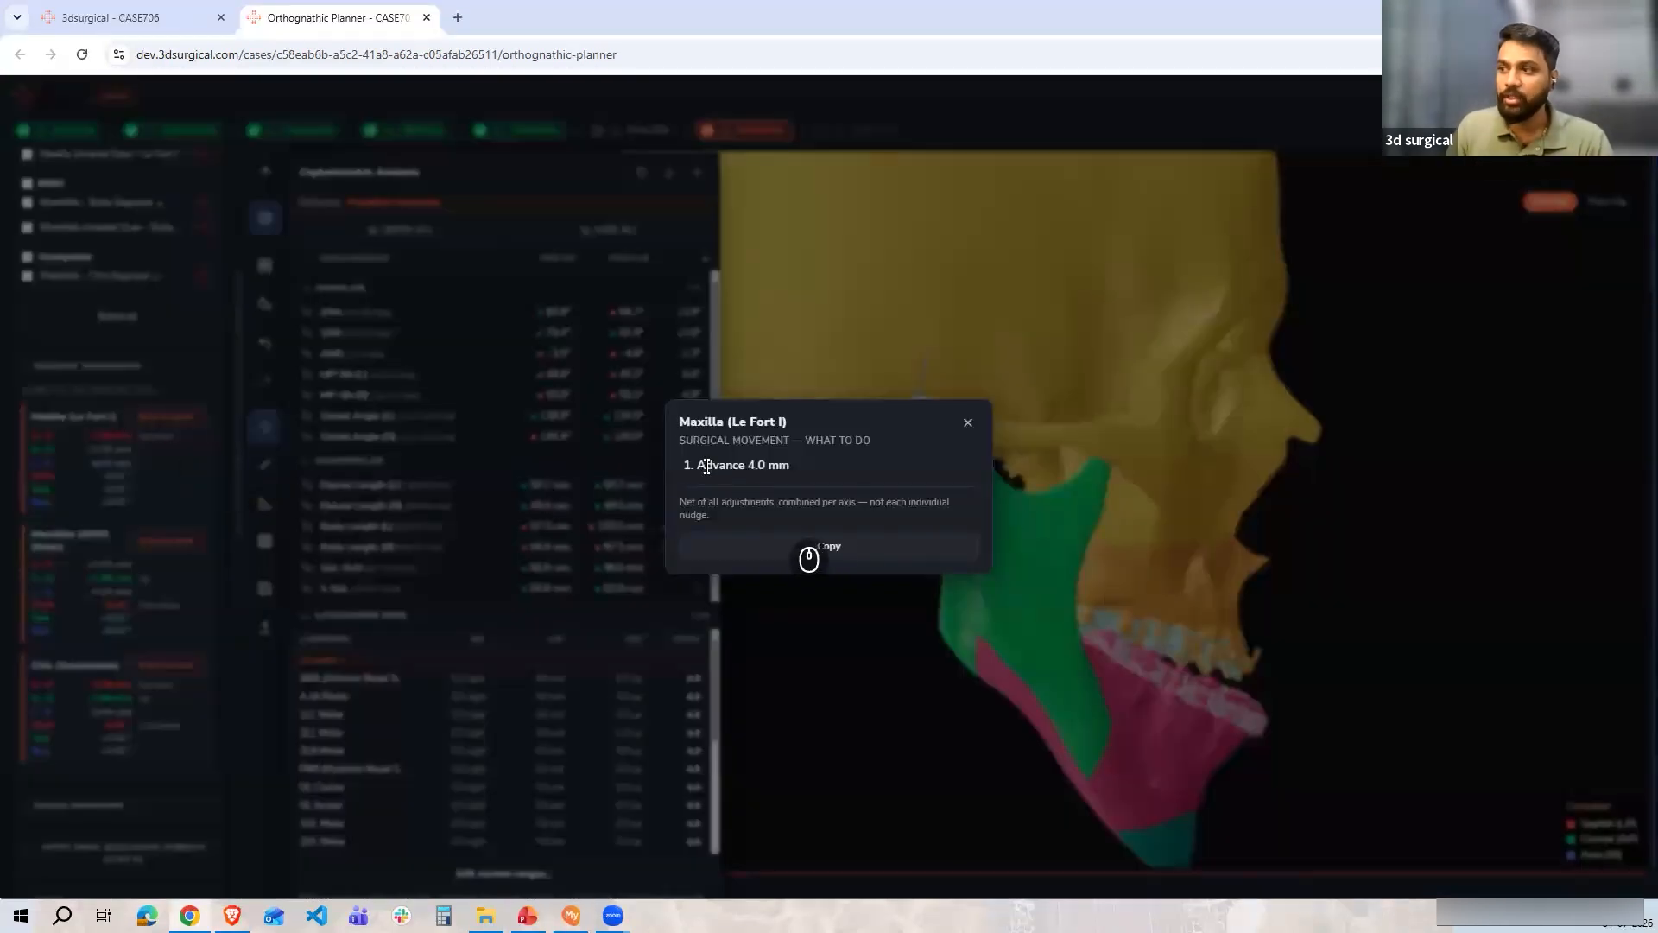
Review the how-to-move surgical instructions for the maxilla, mandible and chin segments
left_click(968, 422)
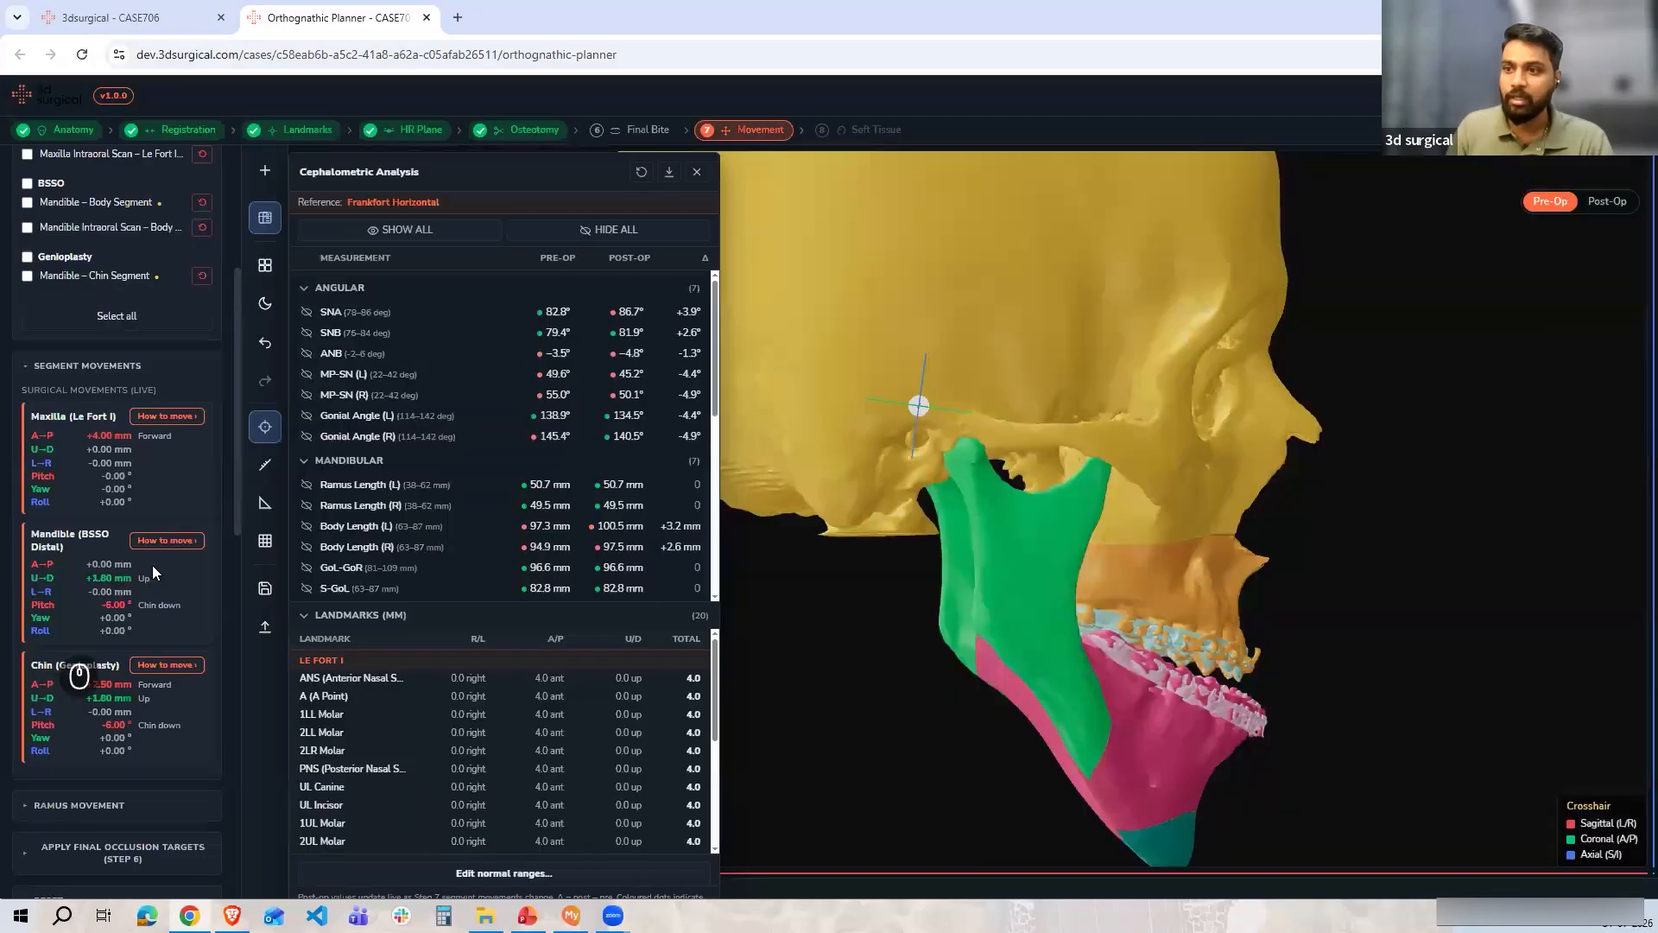
left_click(178, 542)
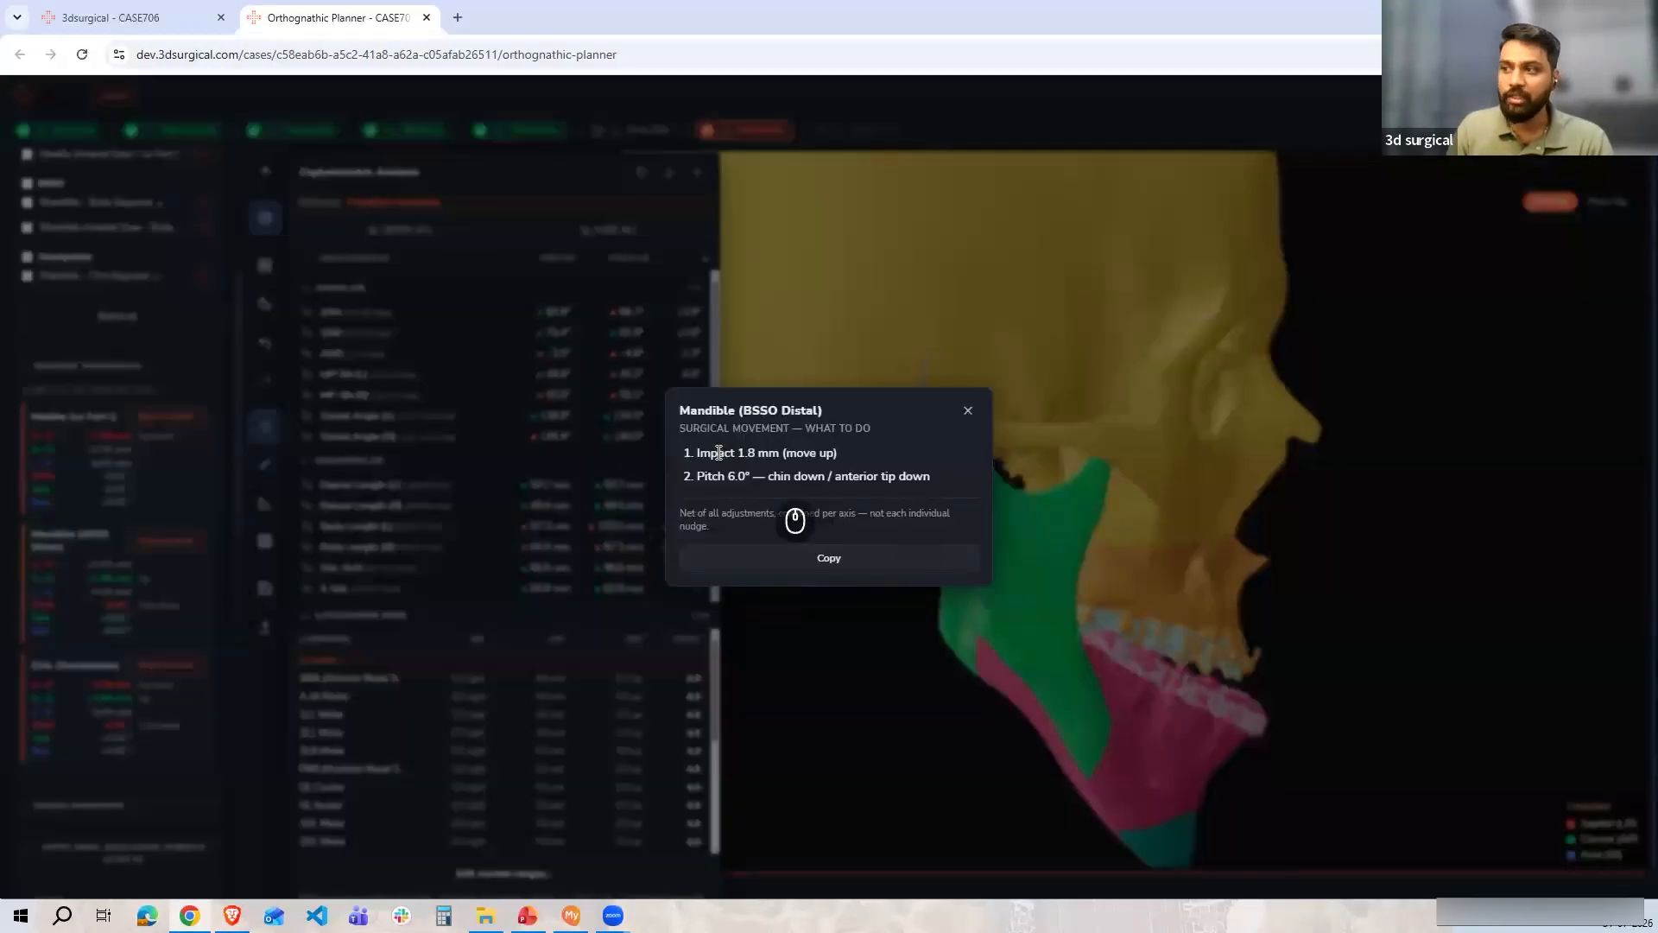
left_click_drag(718, 452, 784, 453)
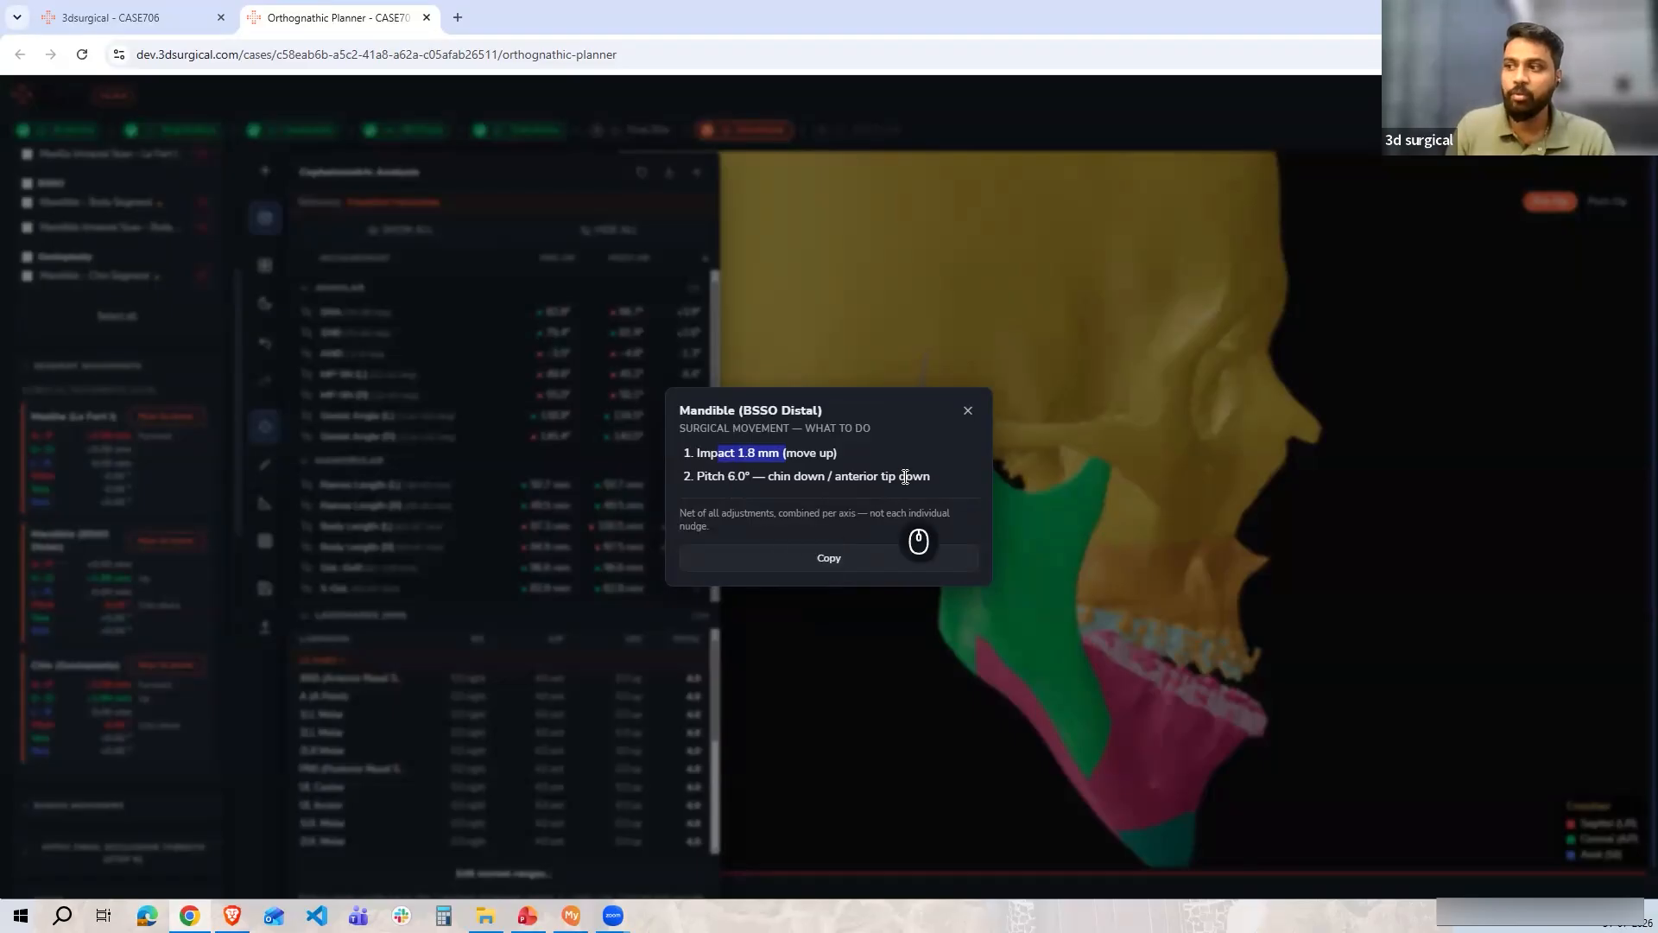
left_click(968, 411)
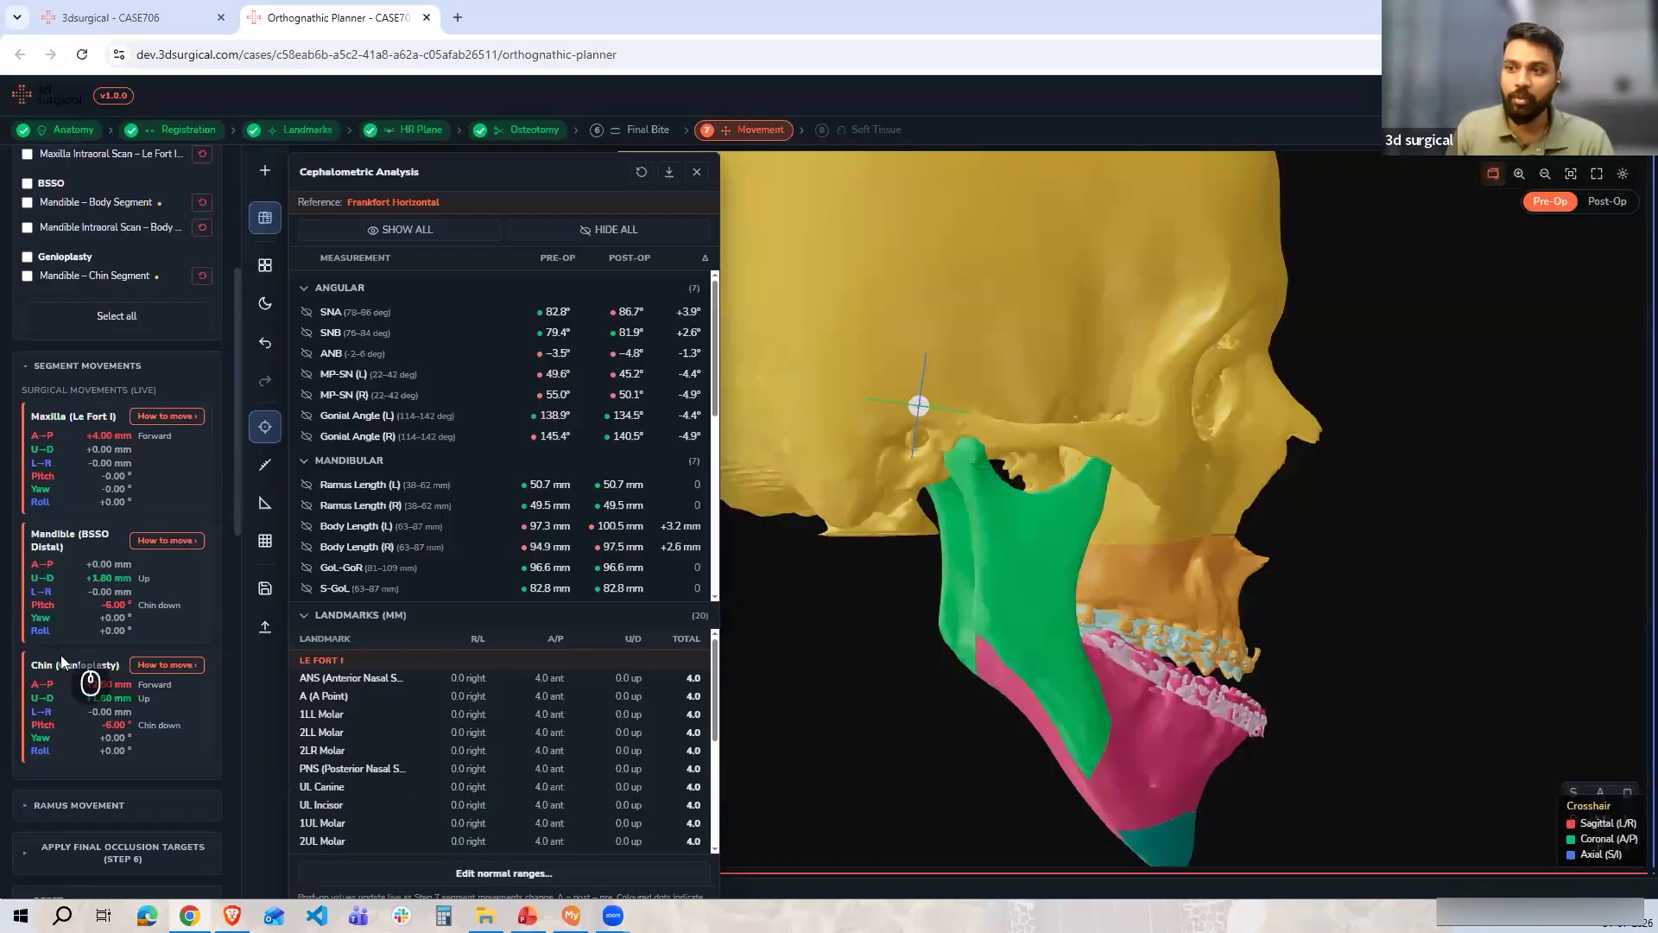
left_click(165, 664)
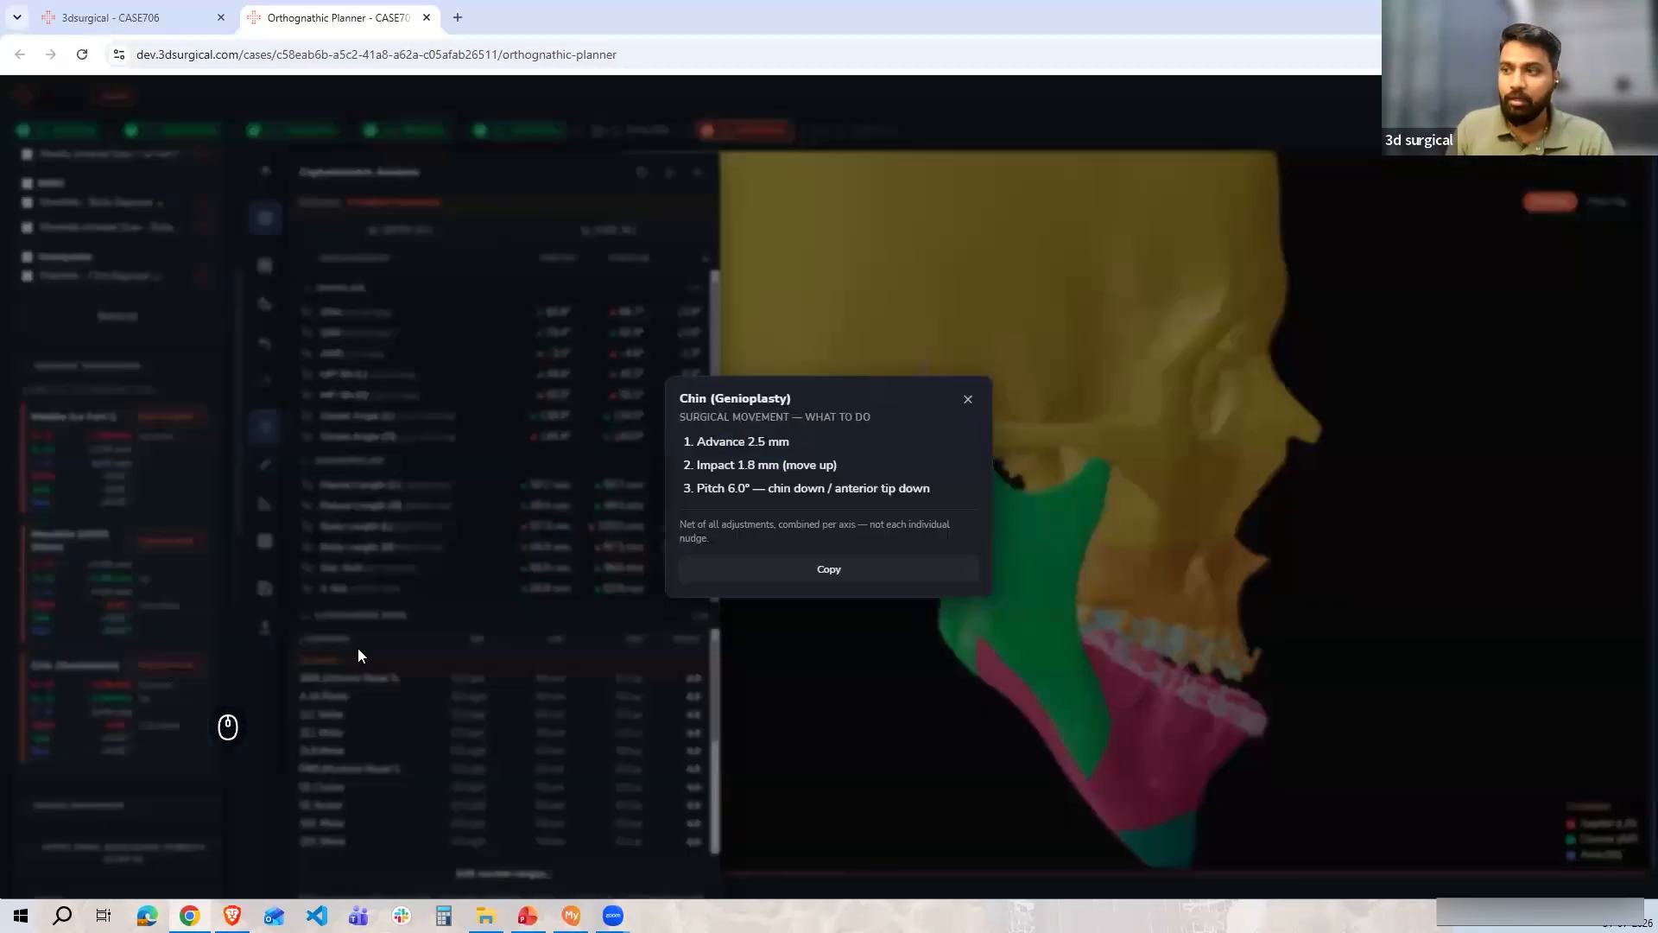
left_click(968, 399)
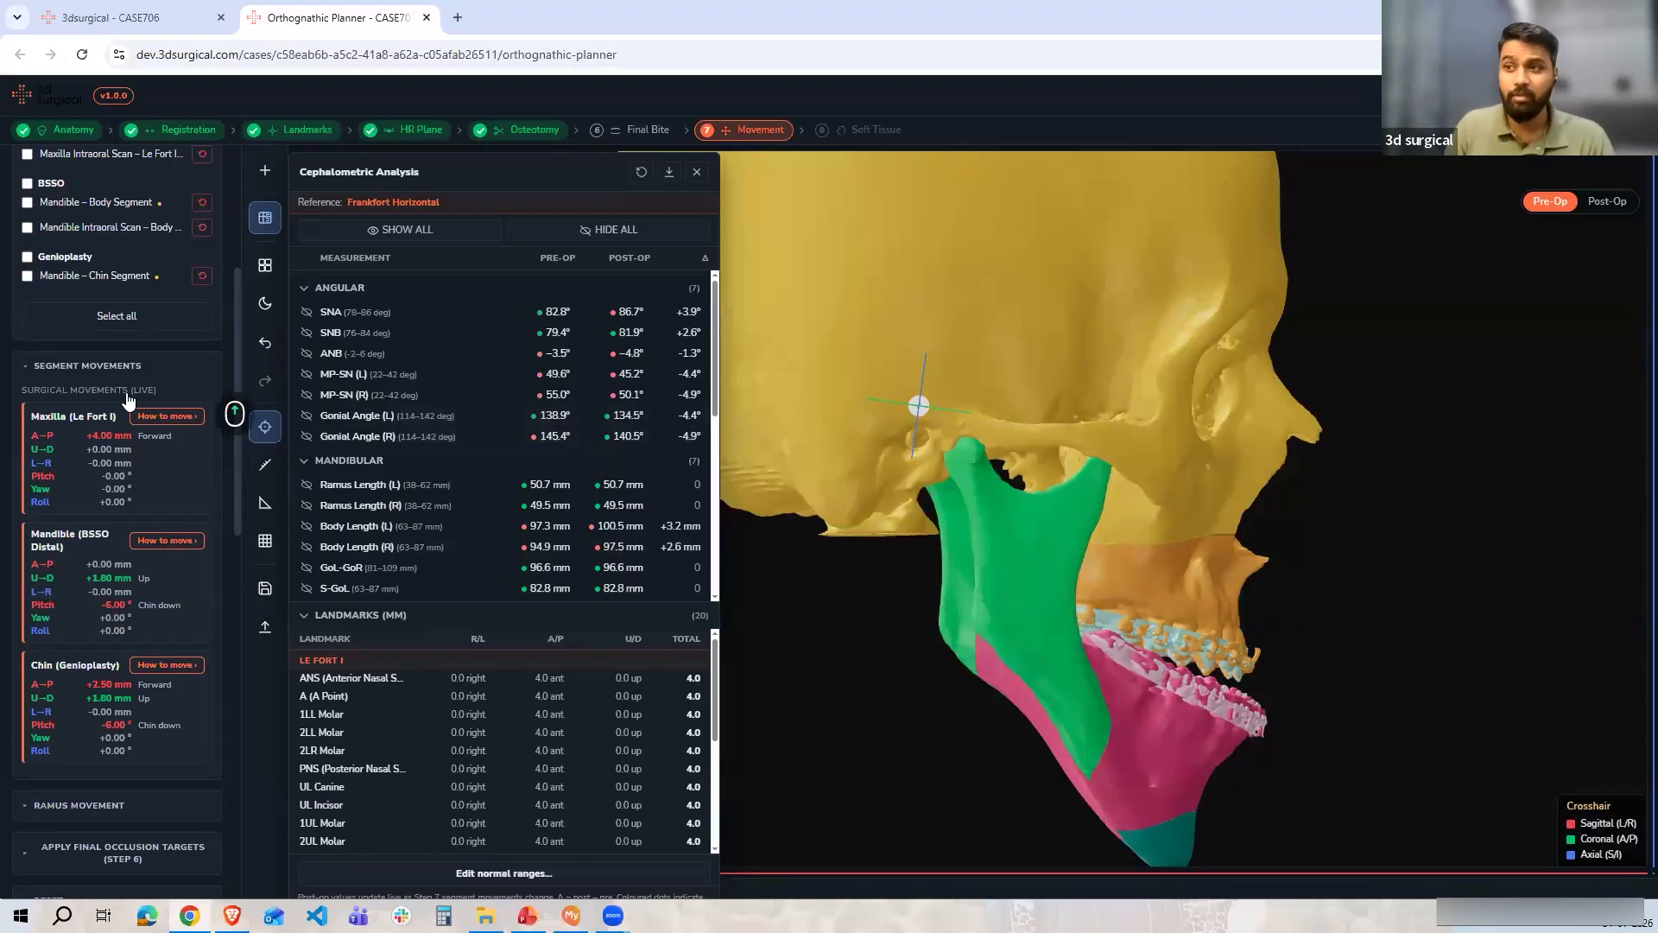
Examine the cephalometric measurements and landmark displacement tables, then close the analysis panel
scroll(181, 380, "up", 2)
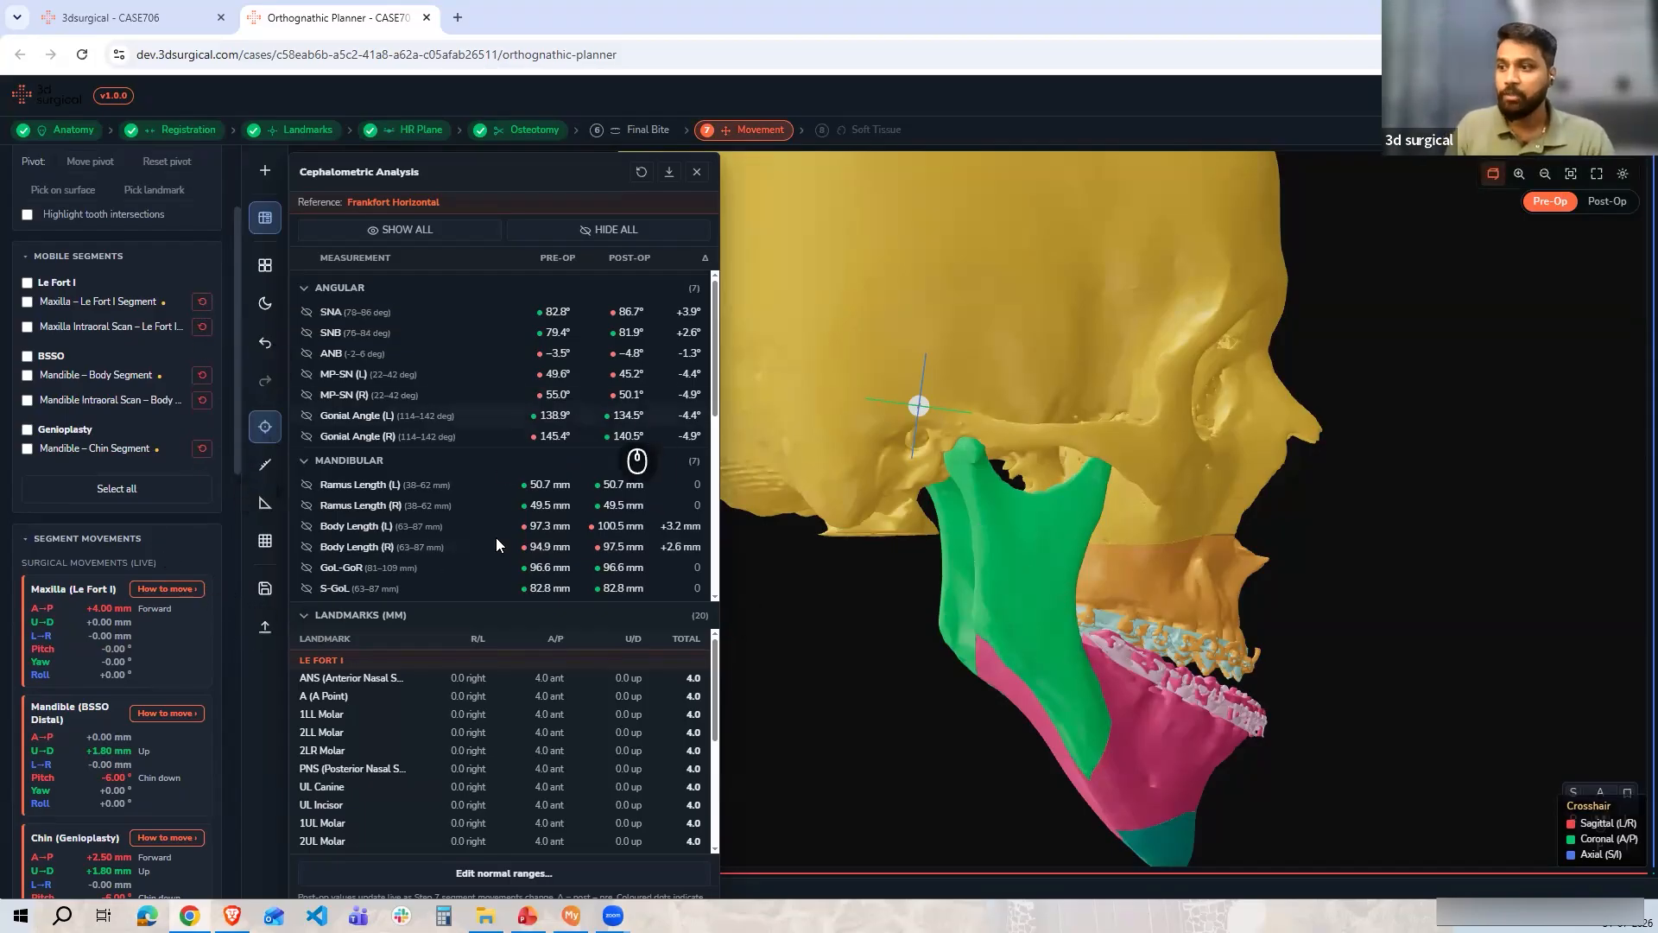
scroll(510, 561, "down", 4)
scroll(446, 661, "down", 3)
scroll(410, 693, "up", 5)
scroll(361, 687, "up", 1)
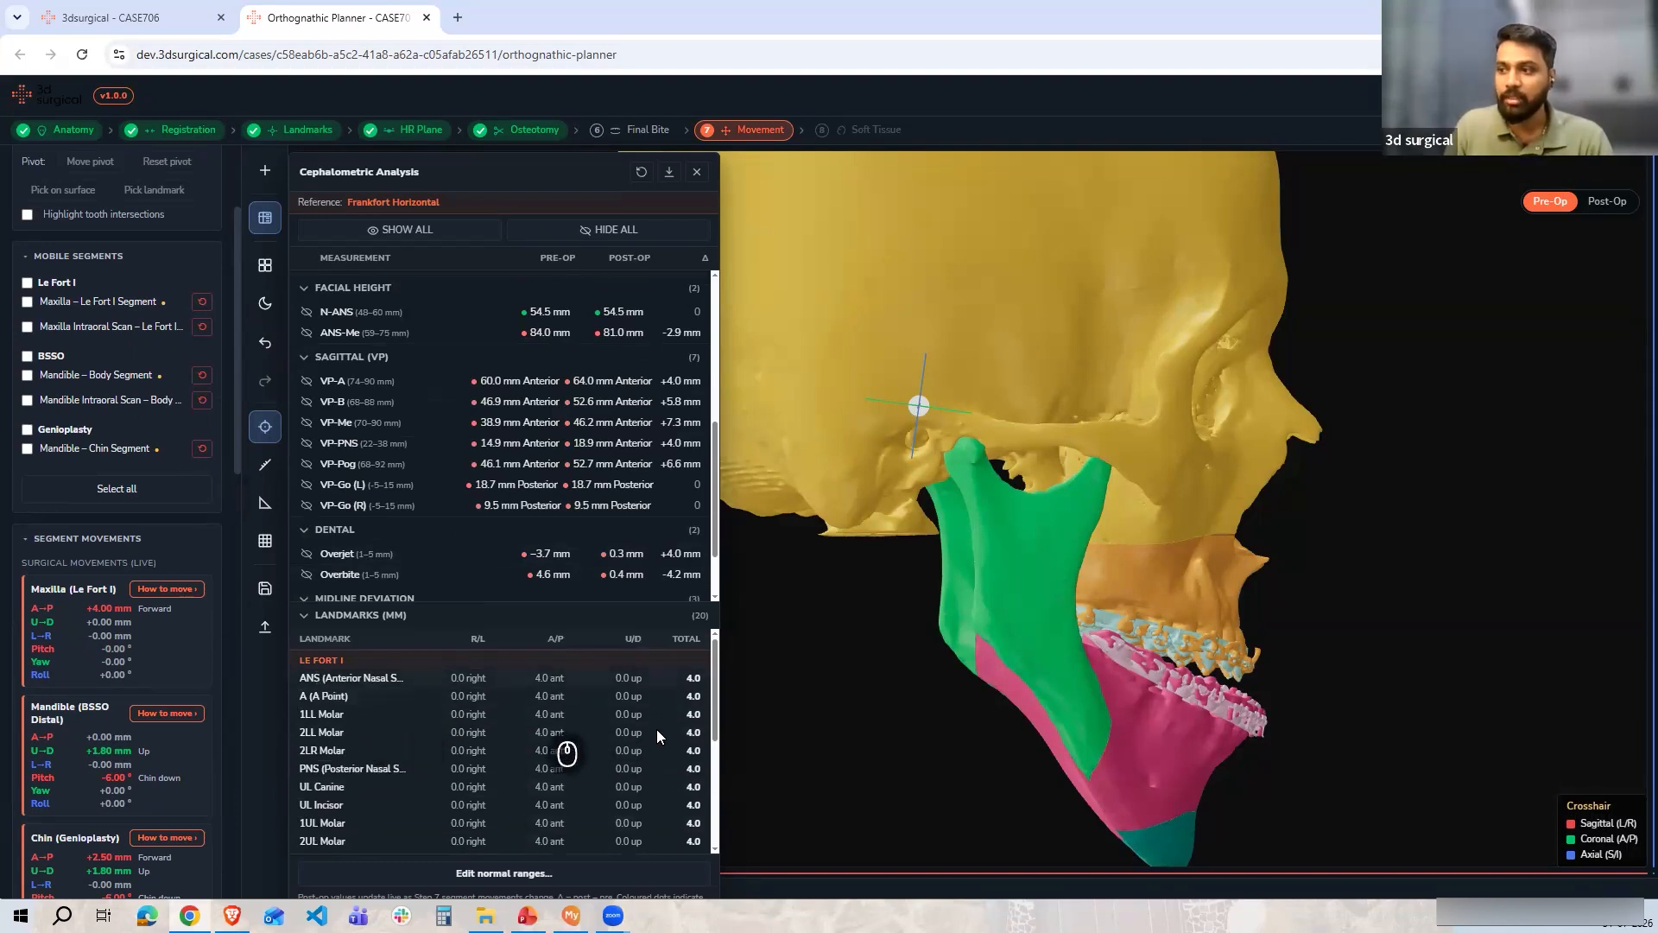
scroll(670, 688, "down", 4)
scroll(708, 728, "down", 1)
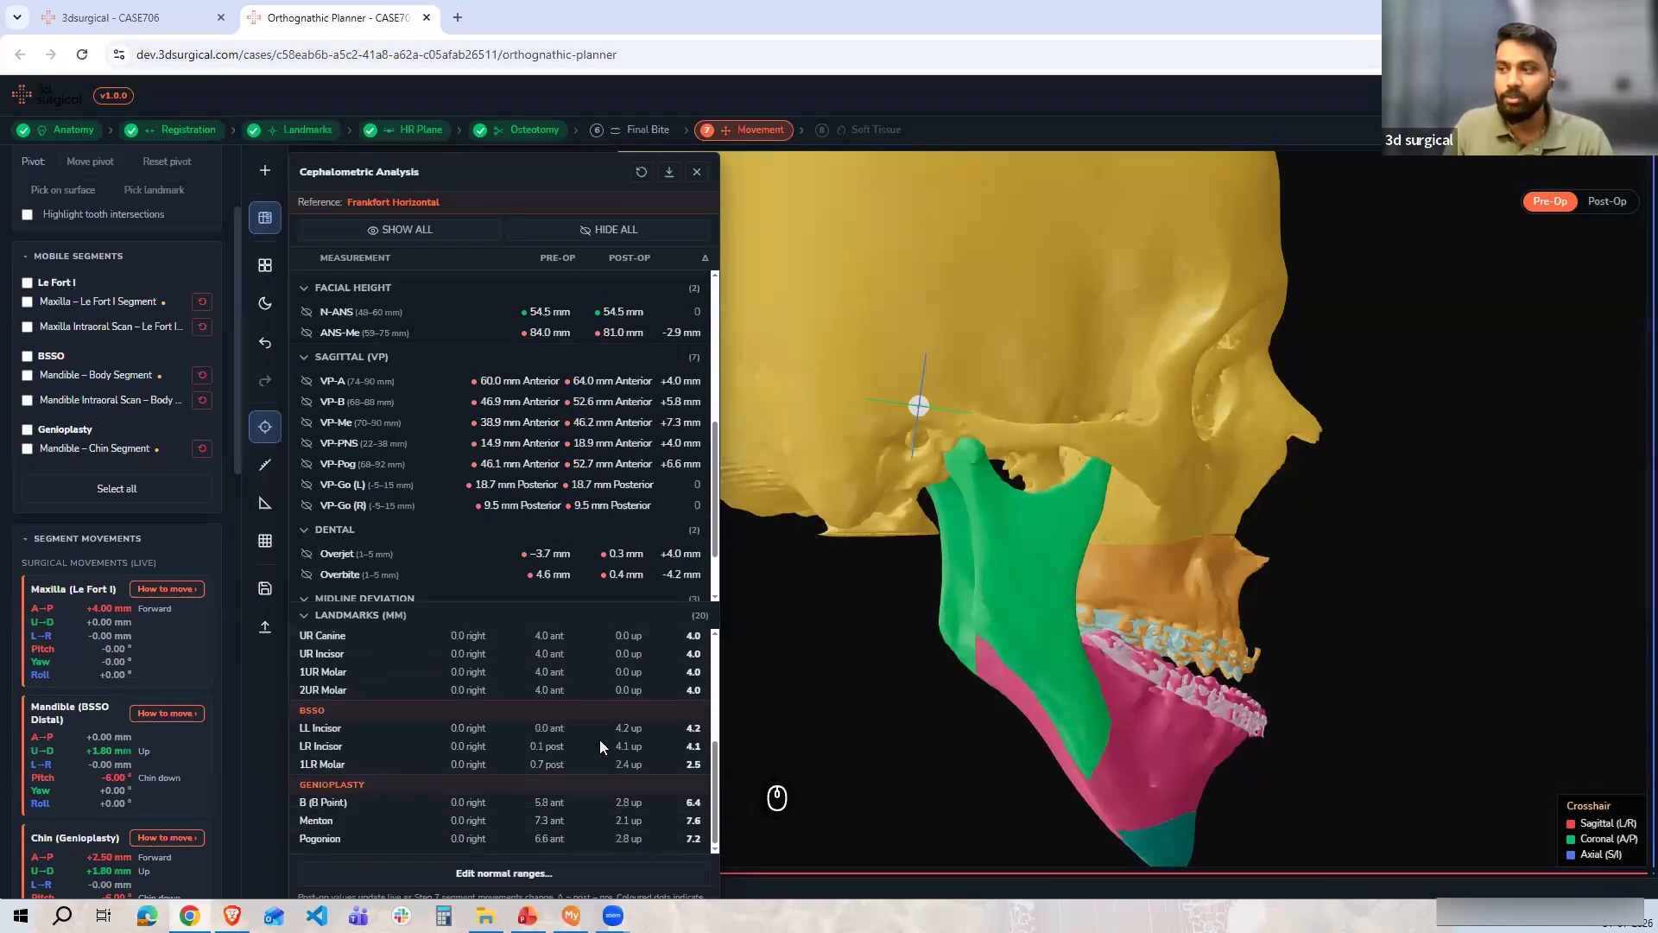
scroll(318, 620, "up", 2)
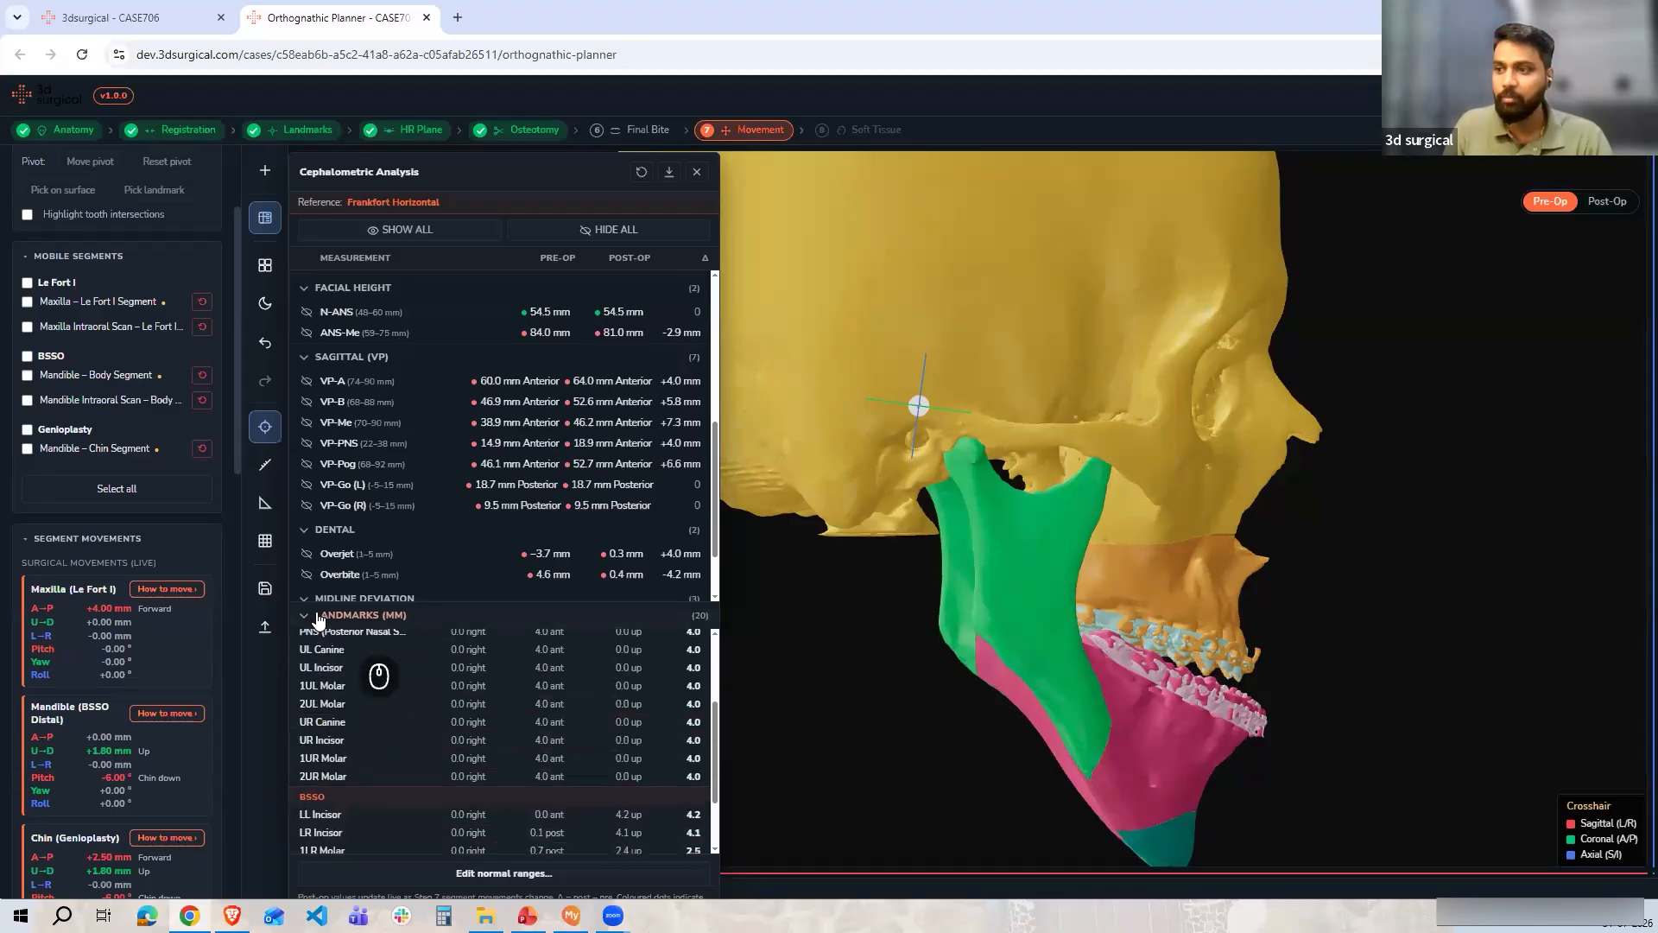
left_click(363, 615)
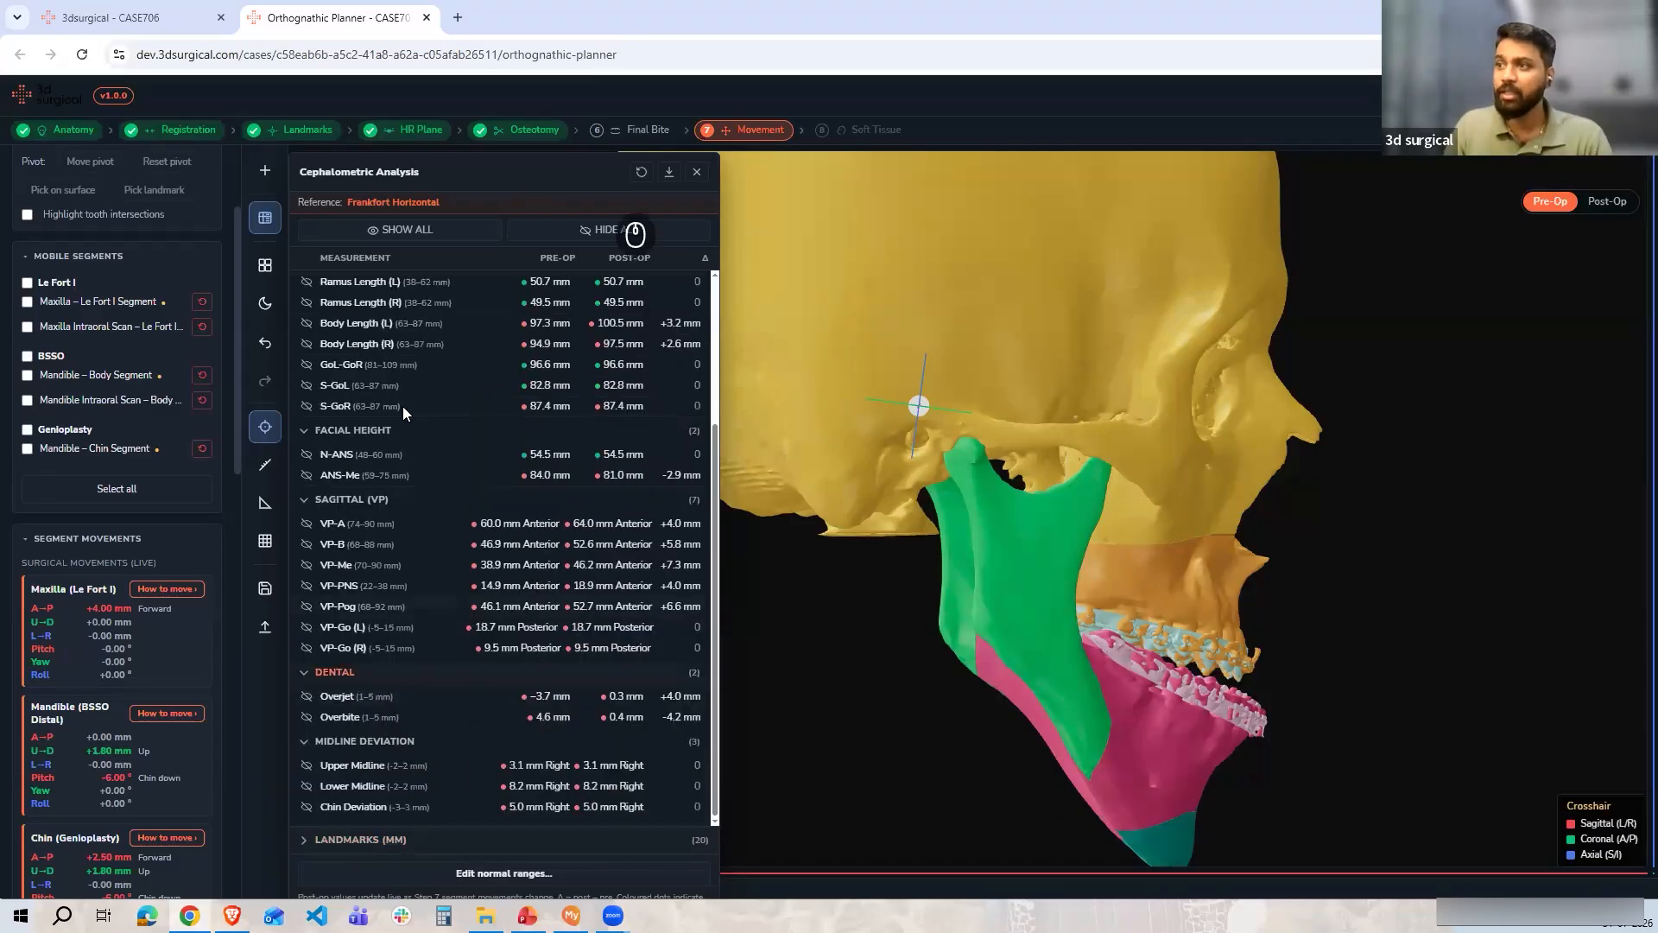
scroll(669, 281, "up", 3)
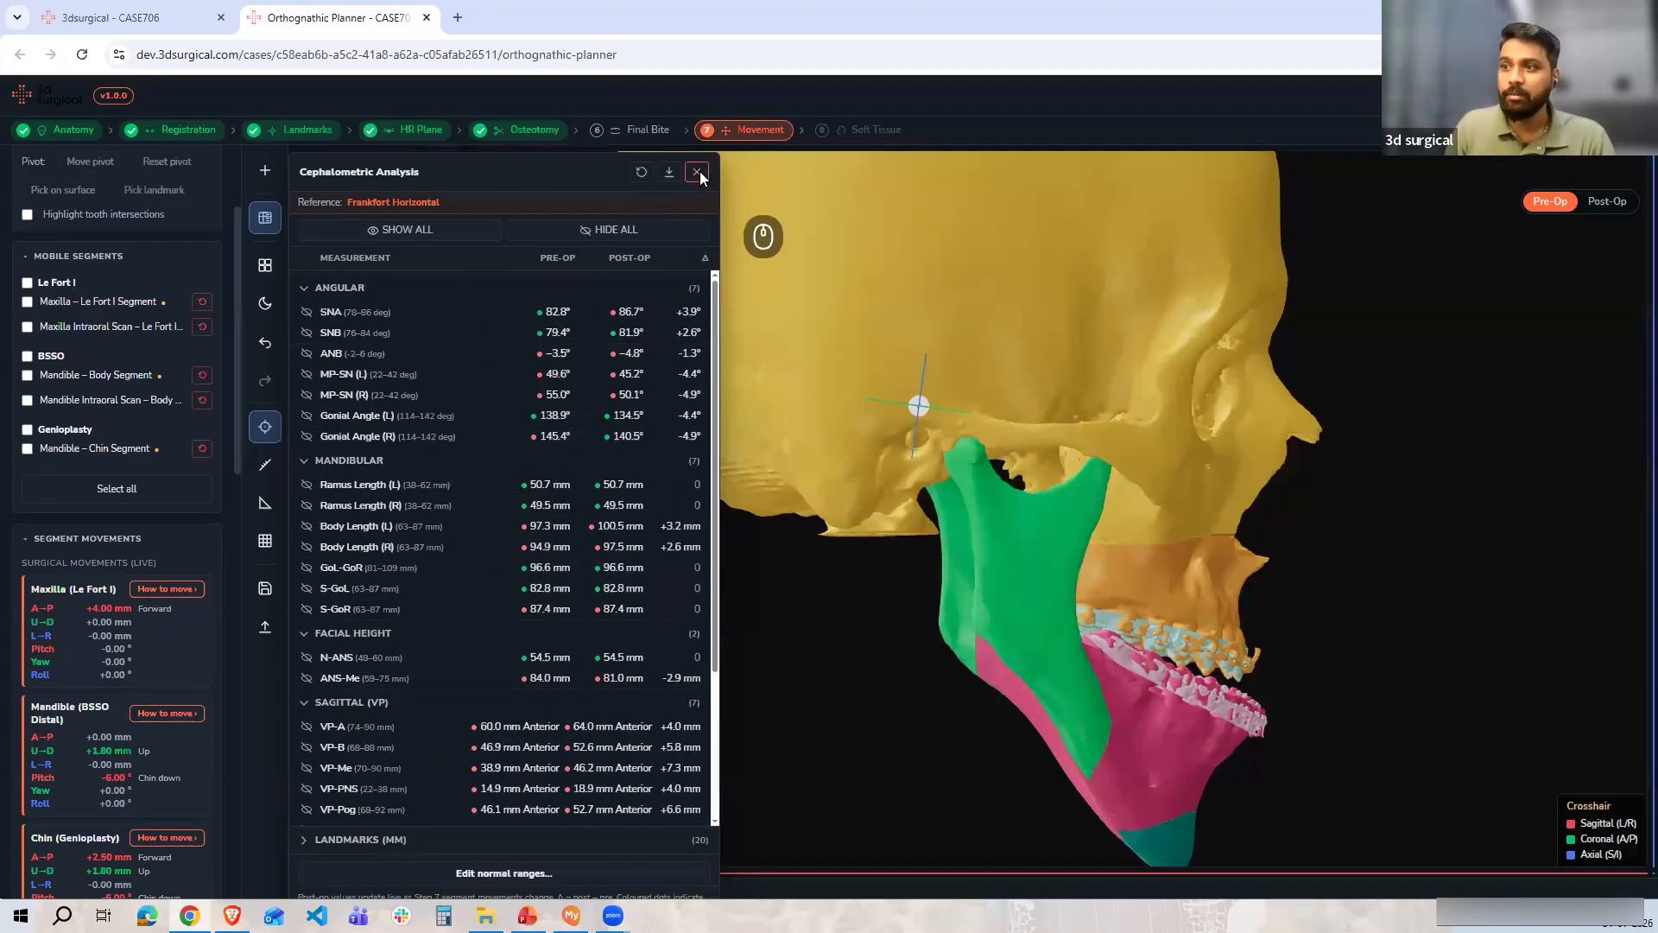
left_click(697, 172)
Proceed to the Soft Tissue step and upload Soft Tissue.stl as the pre-op soft tissue mesh
scroll(93, 656, "down", 5)
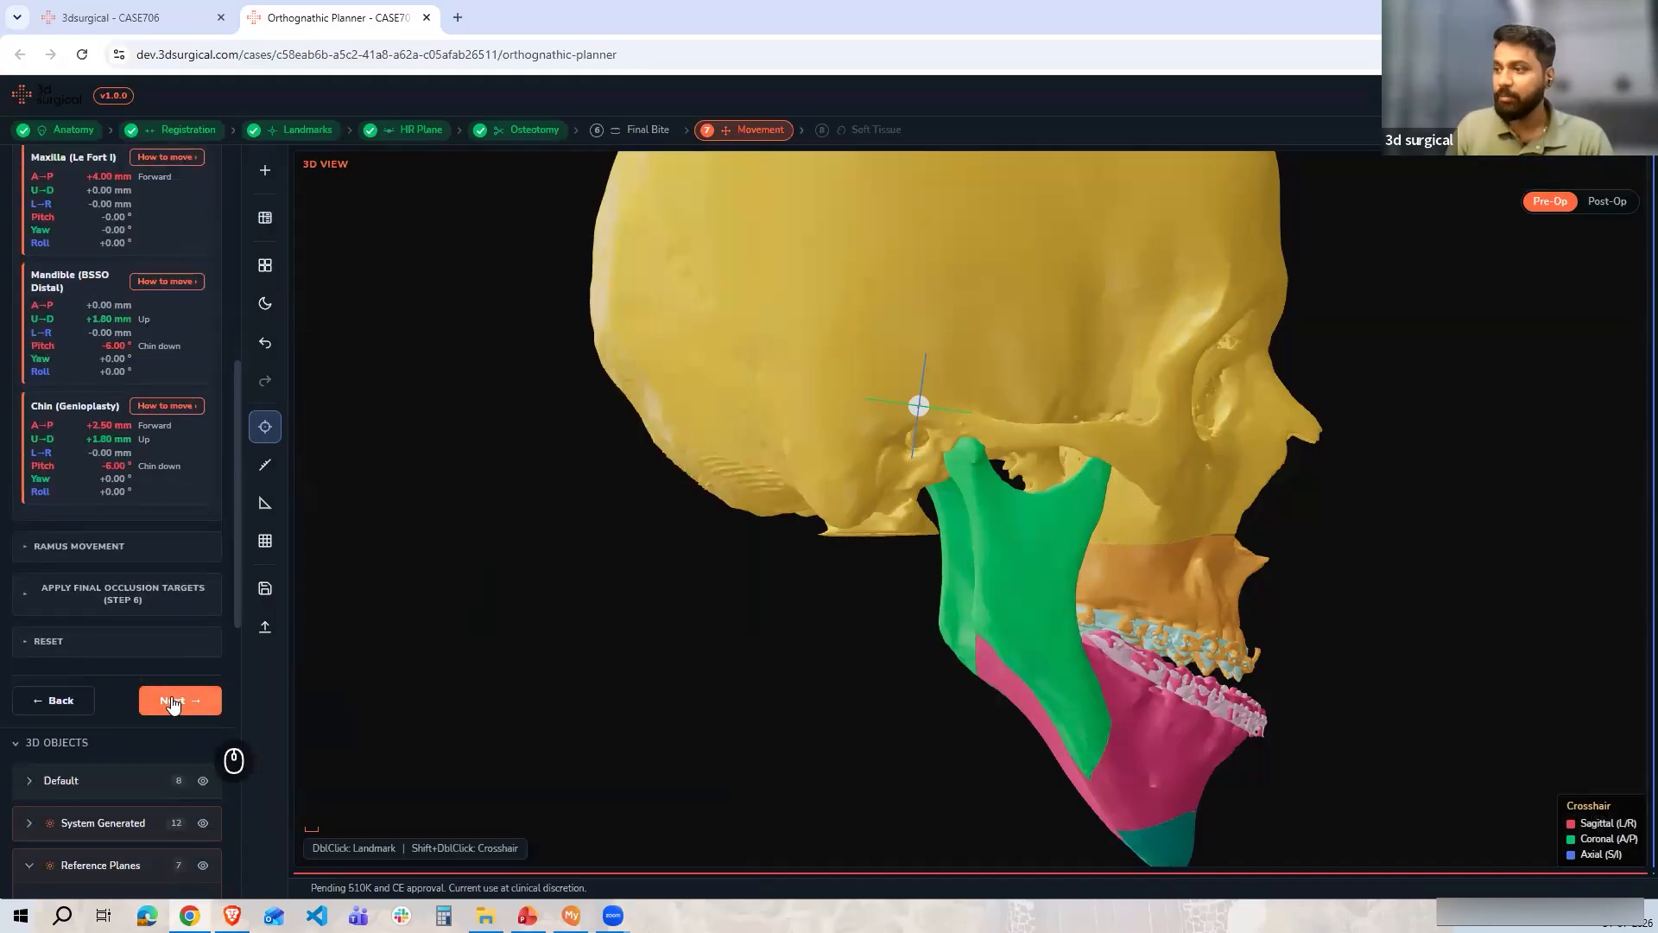
left_click(173, 702)
scroll(157, 451, "up", 5)
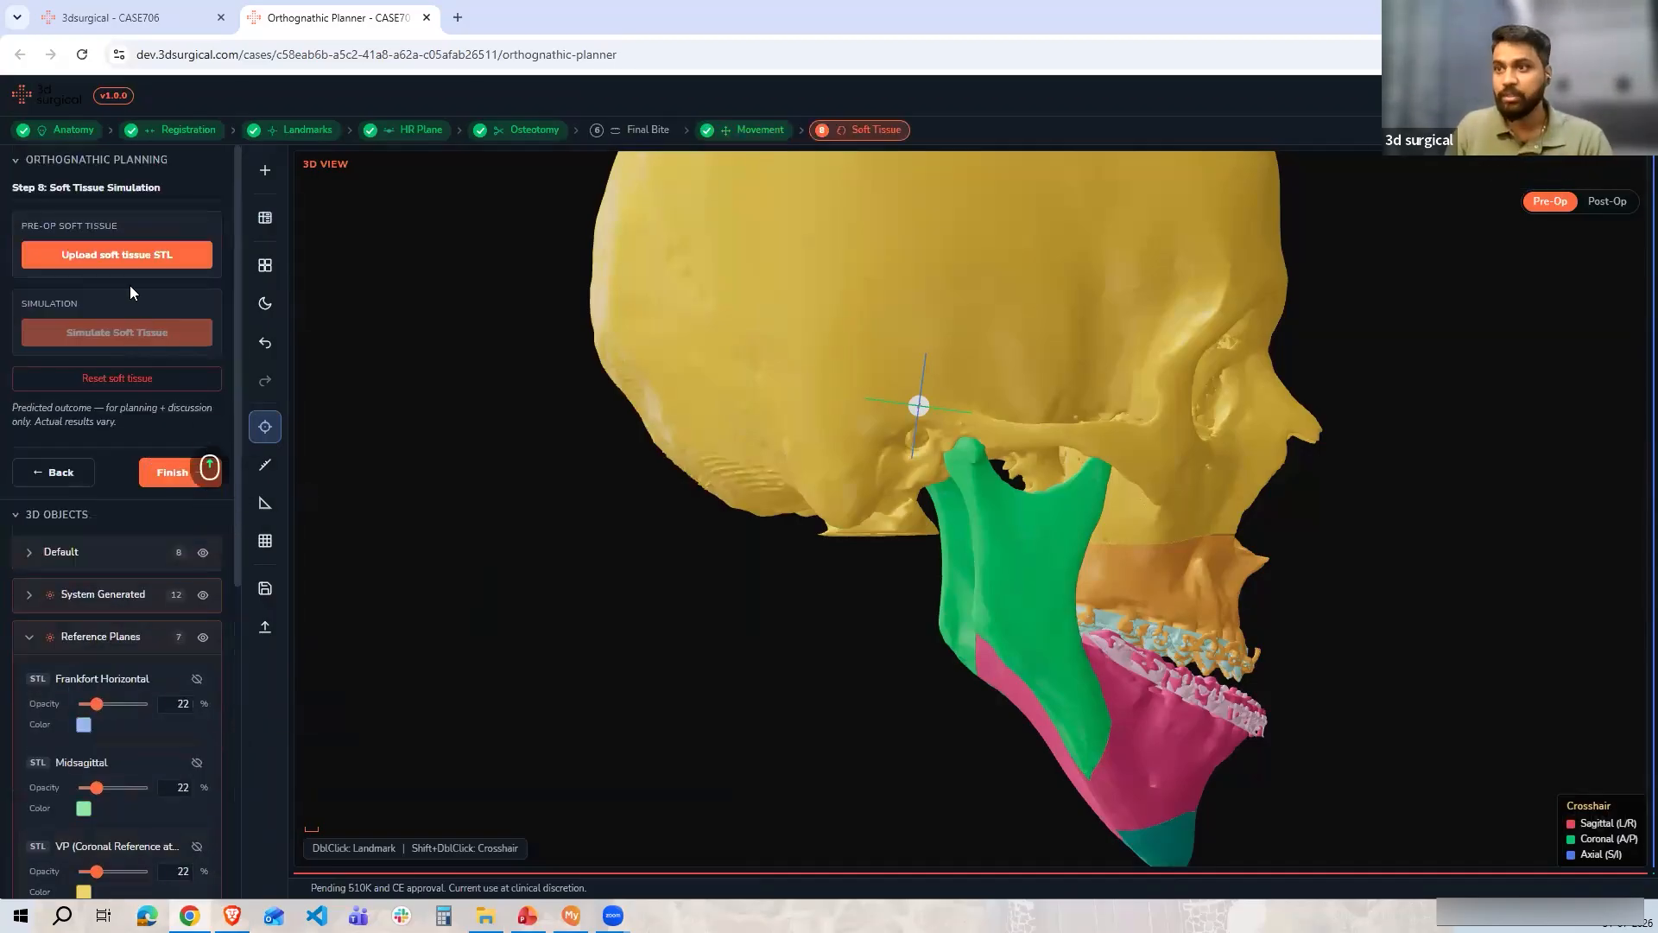
left_click(122, 264)
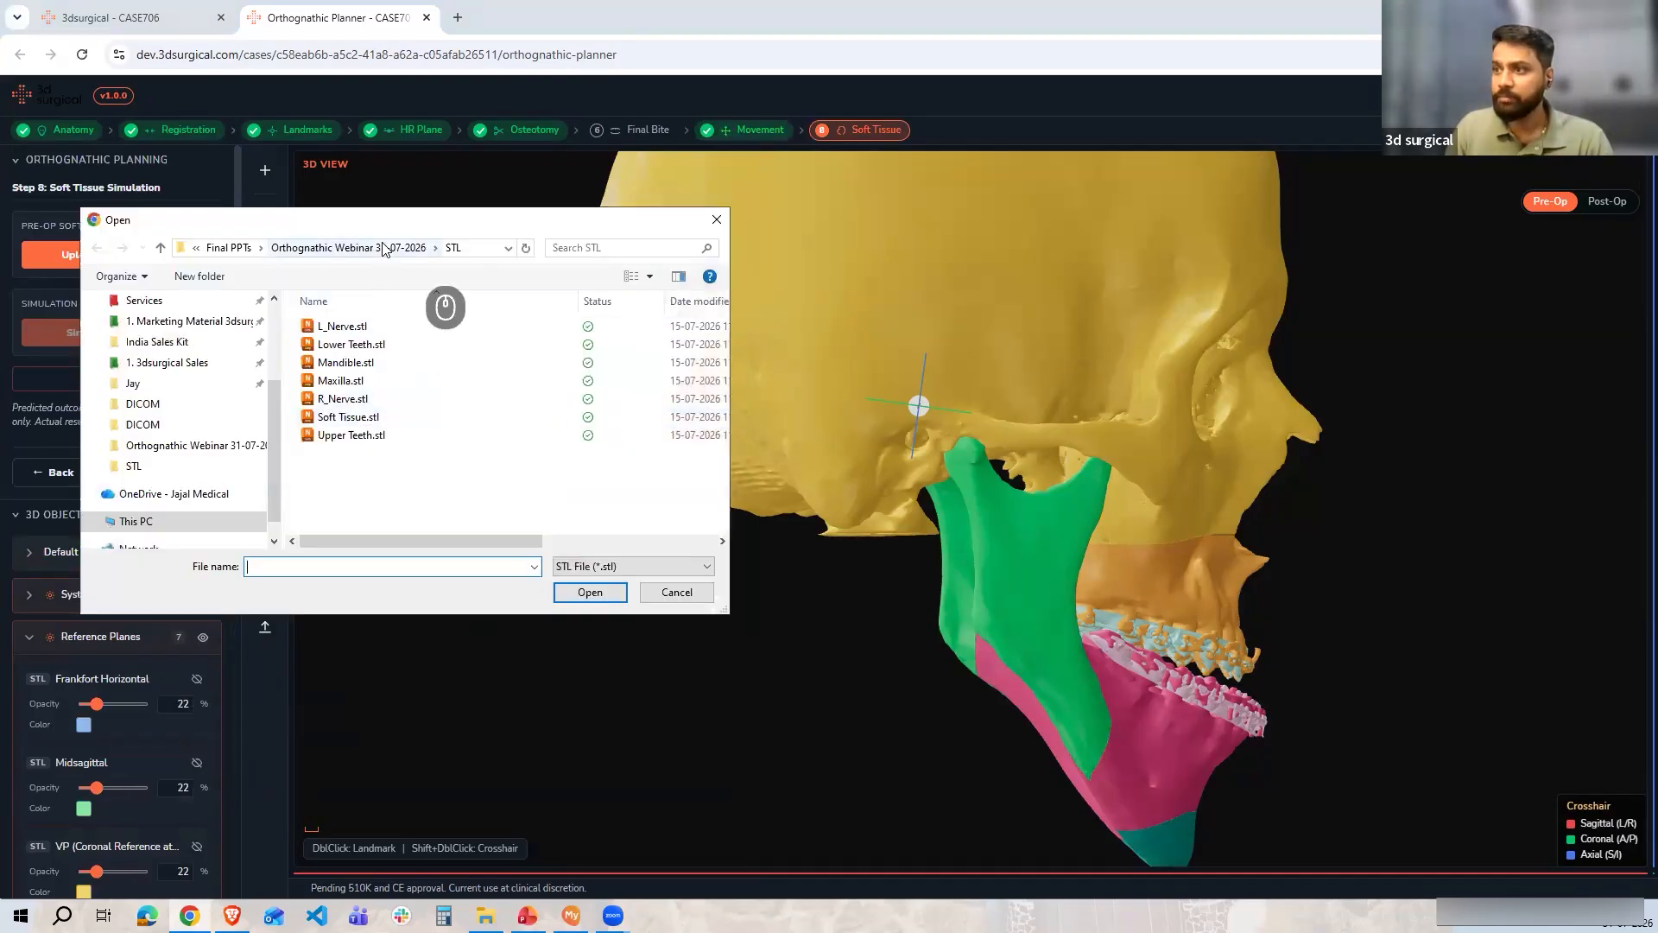
double_click(348, 417)
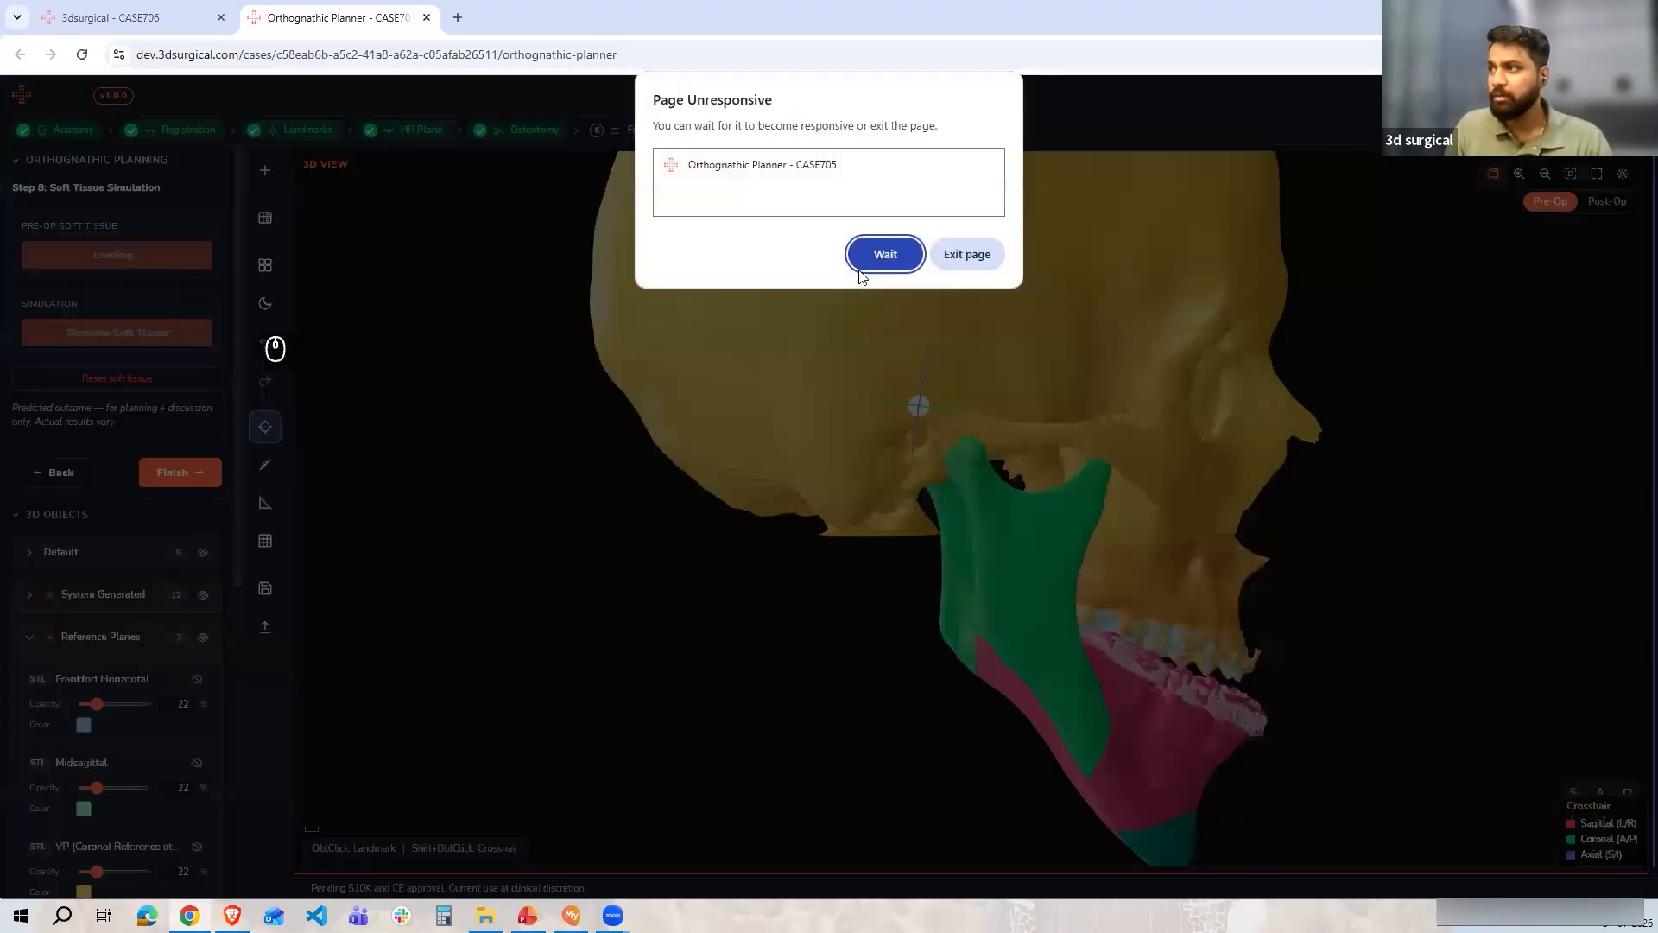
left_click(877, 259)
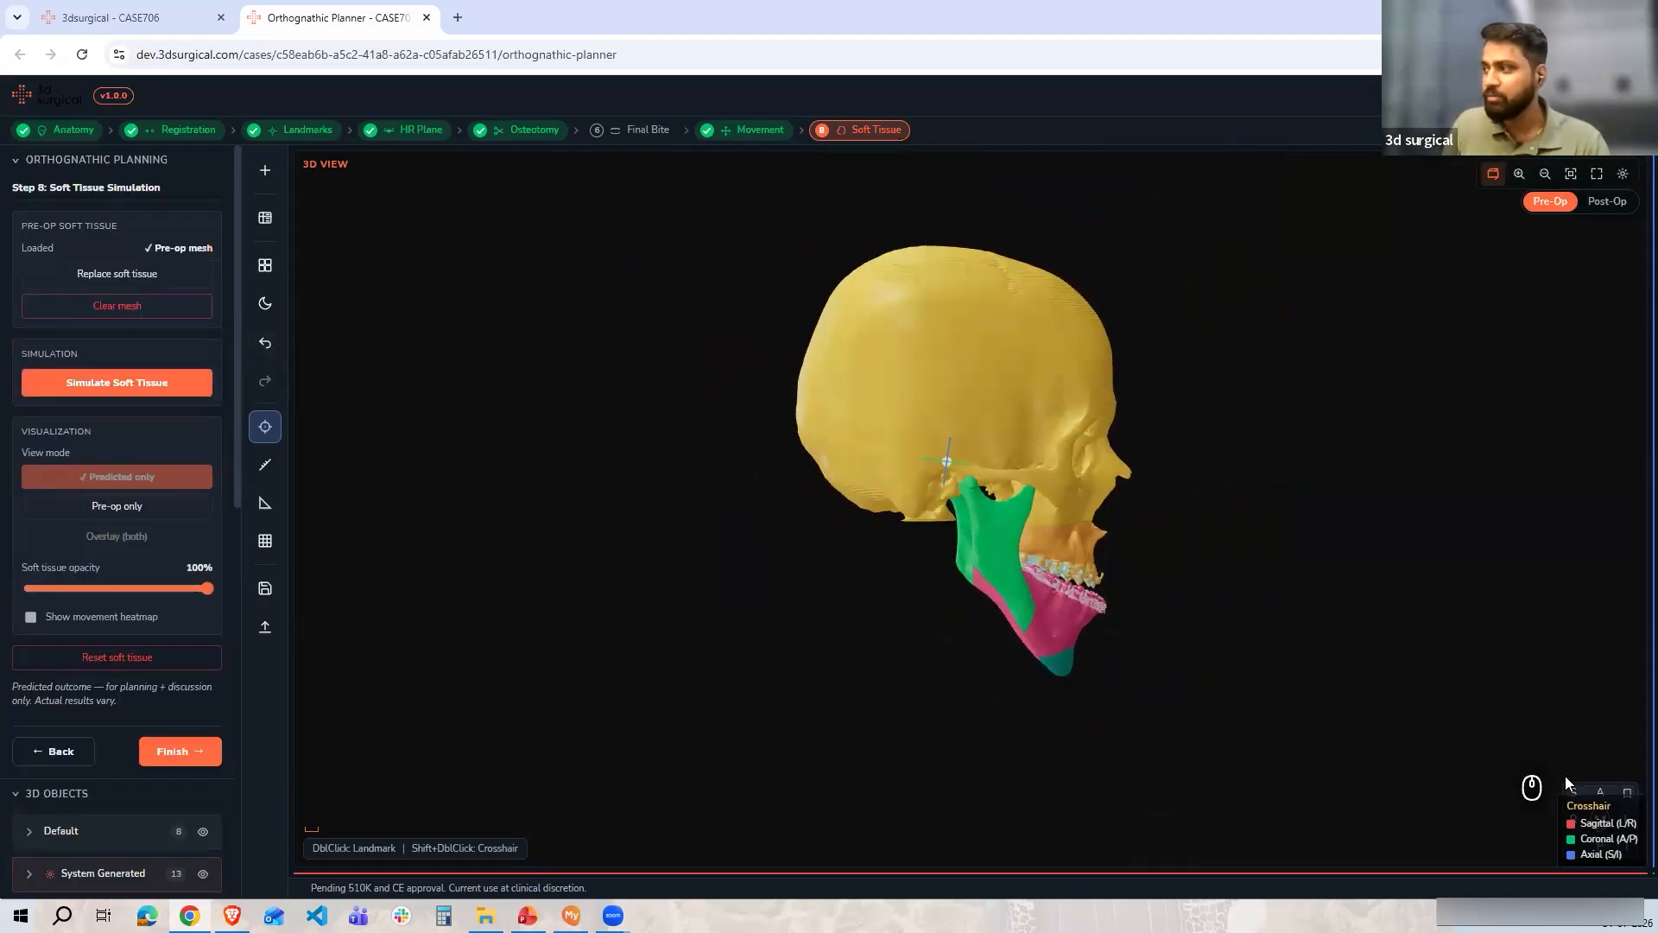
Run the soft tissue simulation from the front view
left_click(1599, 790)
scroll(1122, 717, "up", 3)
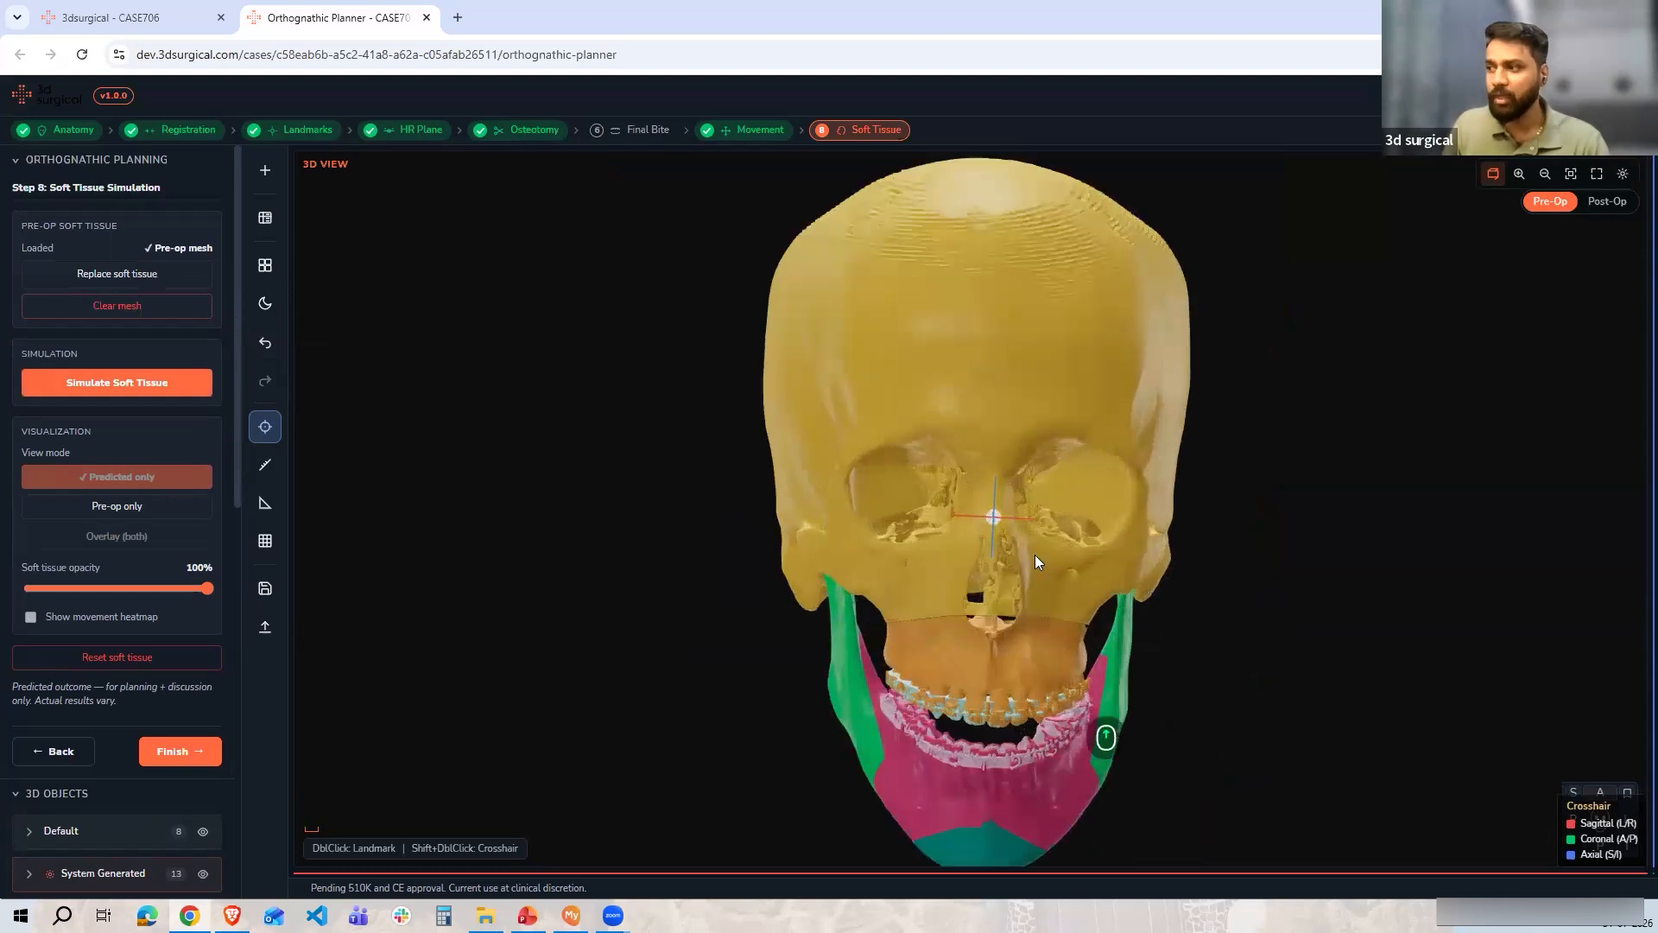
scroll(1027, 587, "up", 4)
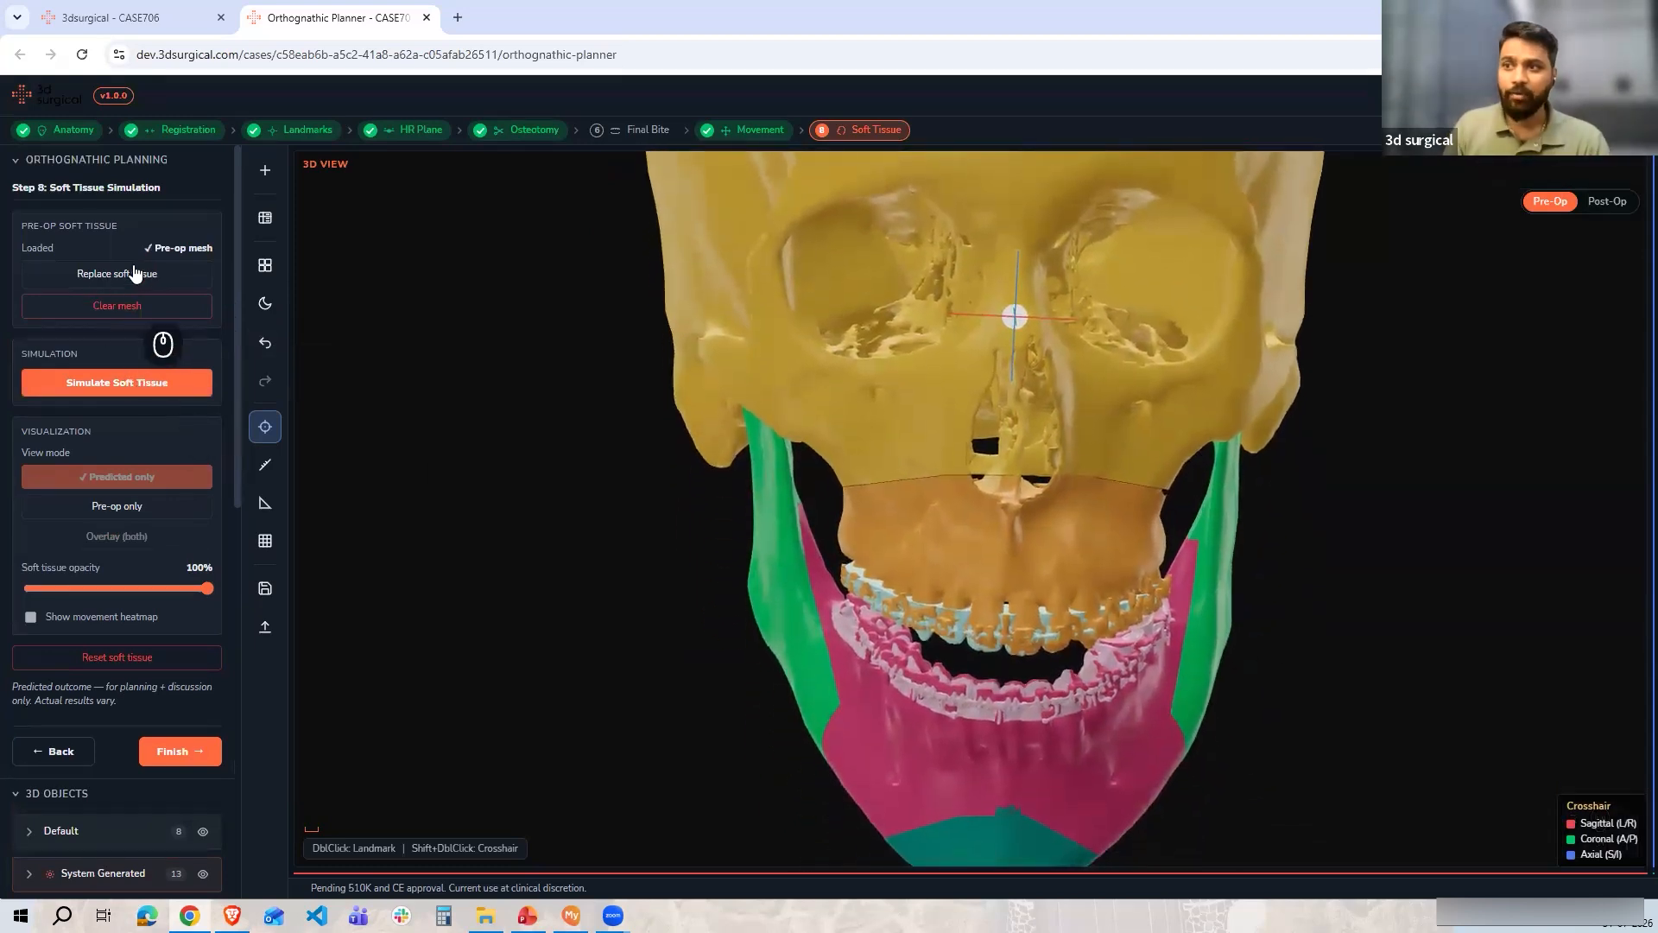
left_click(101, 385)
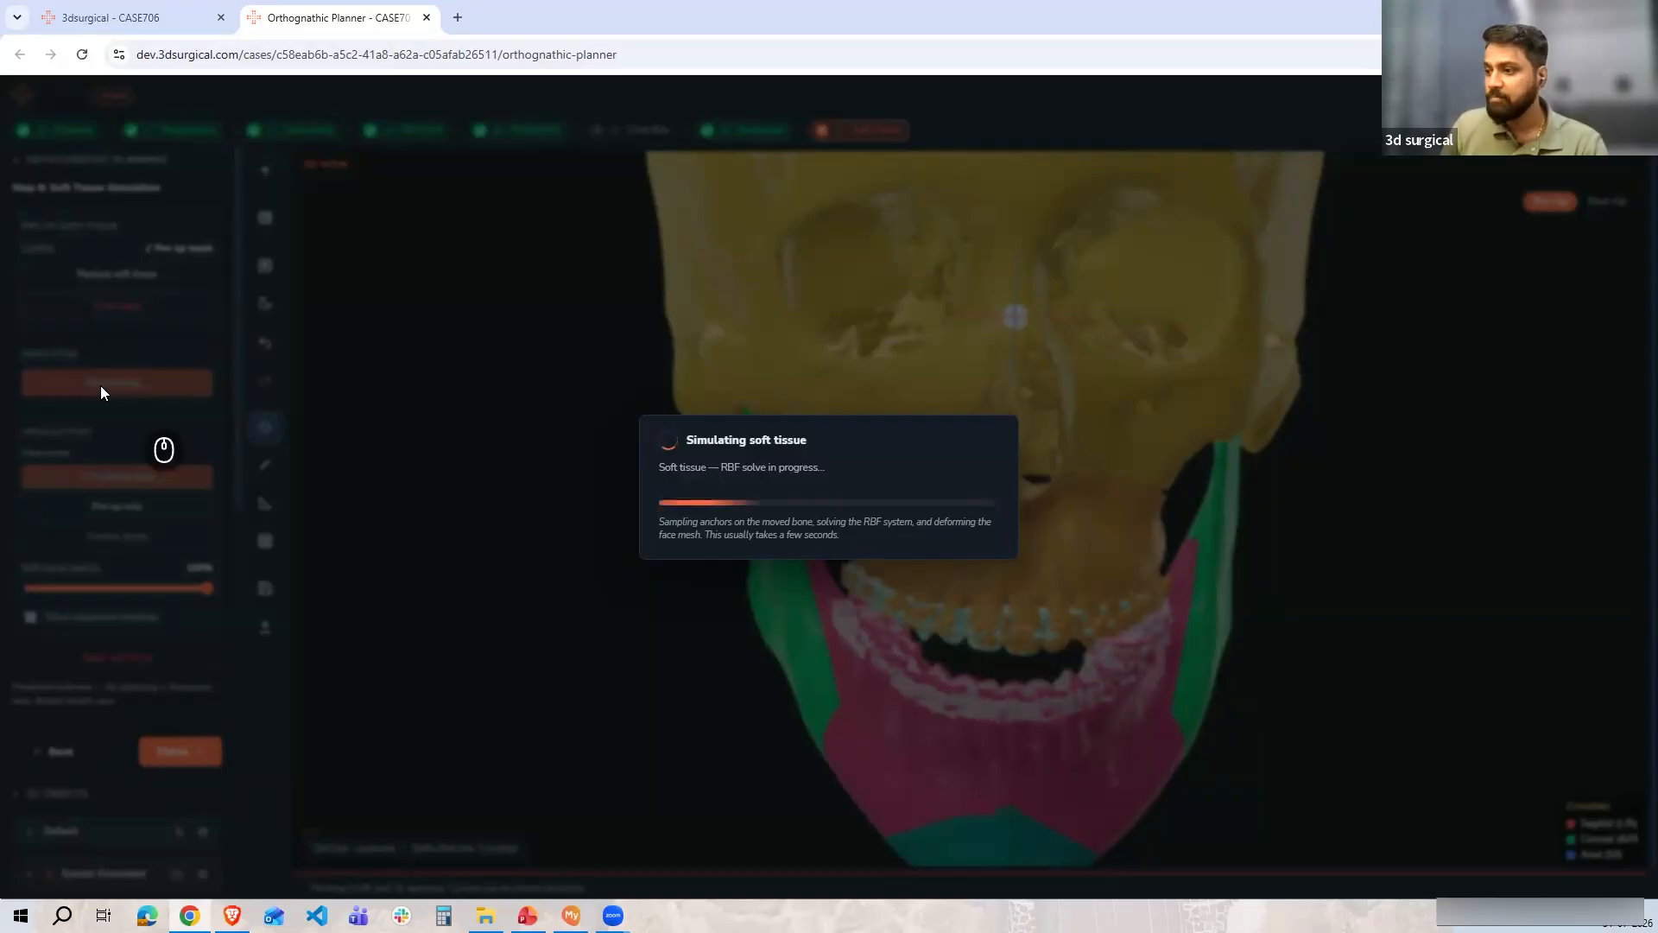
Switch to MySegmenter and display the Soft Tissue 3D object
left_click(571, 914)
right_click(1375, 626)
left_click(73, 271)
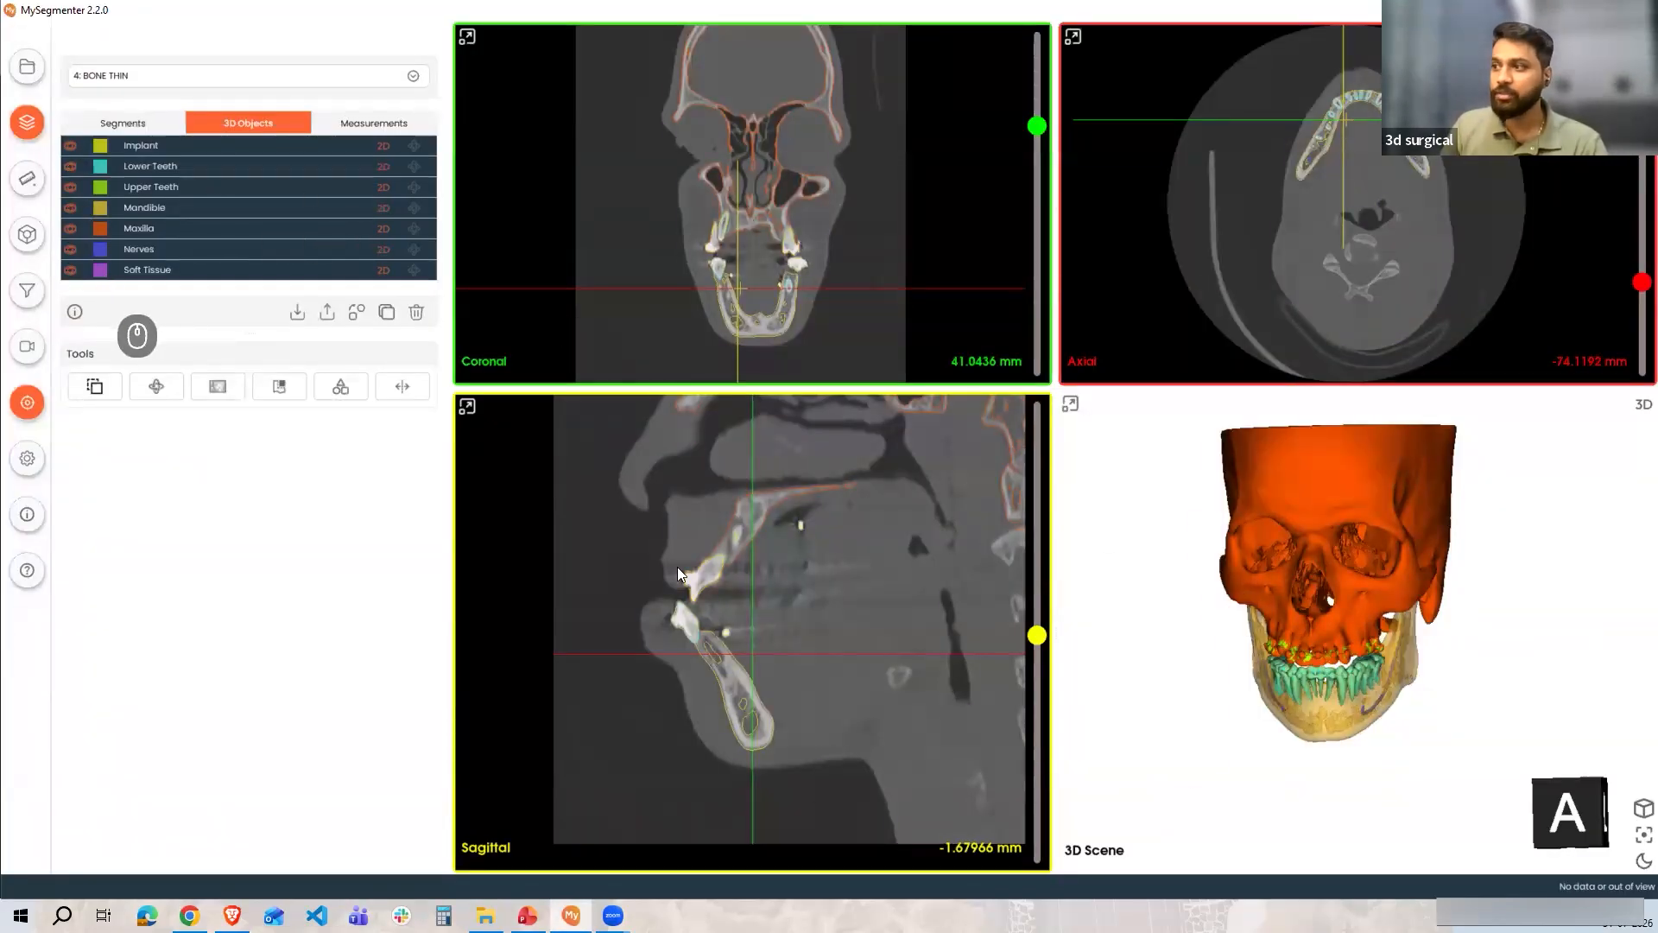
key("l")
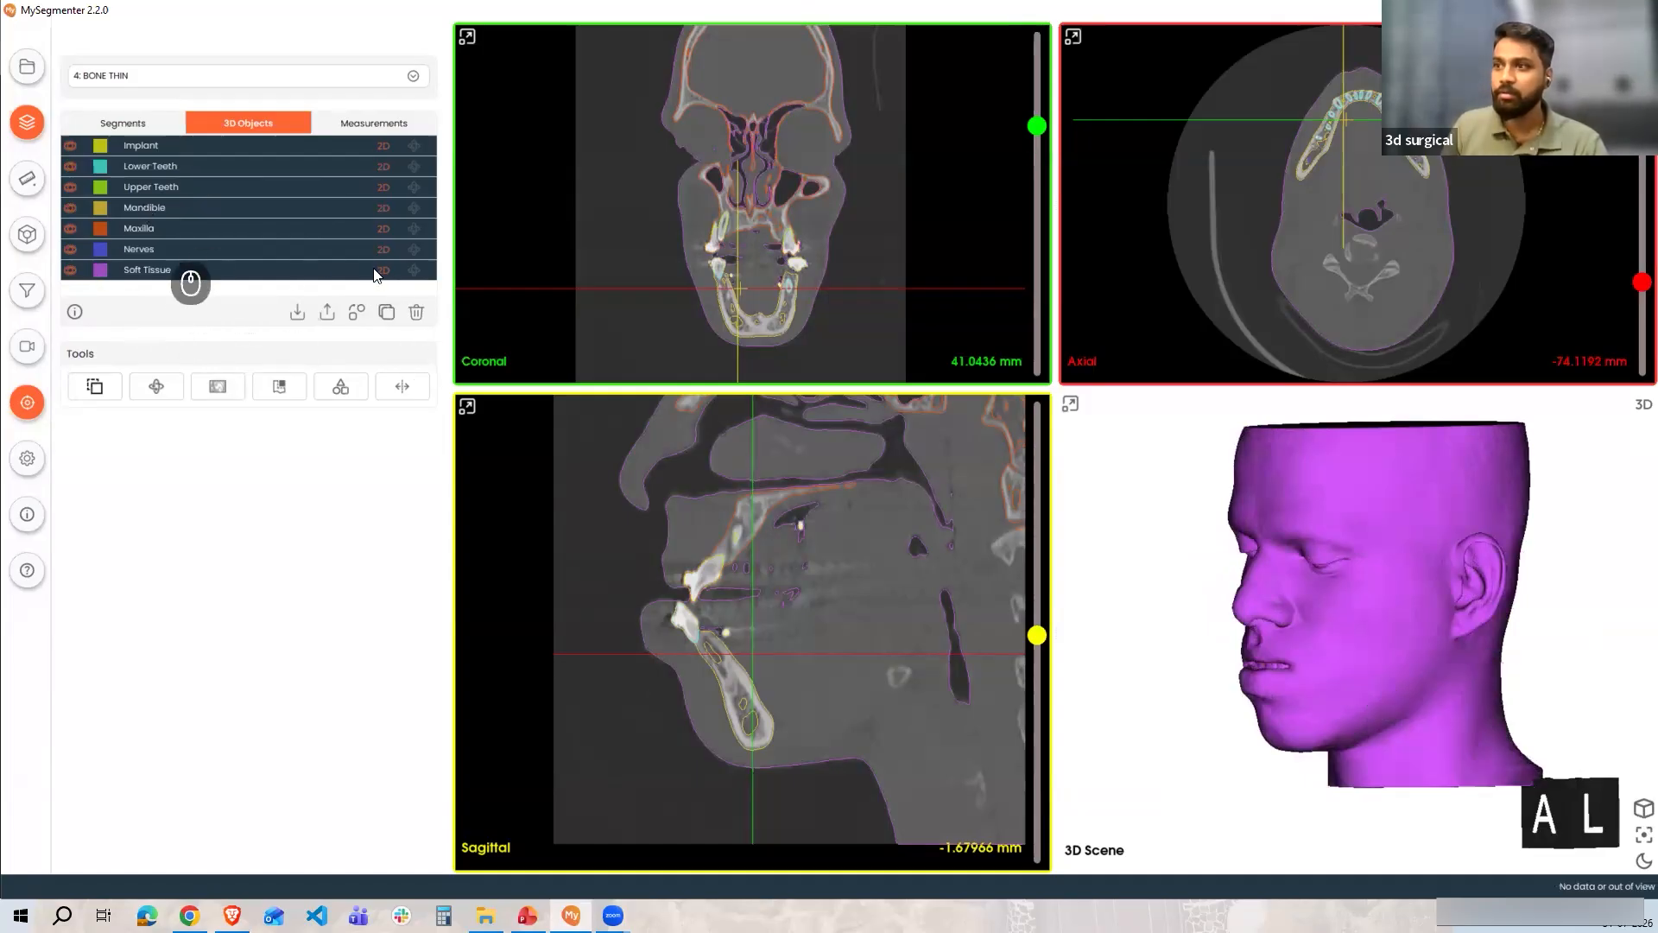
Select the Soft Tissue segment and hide its 3D object
left_click(141, 124)
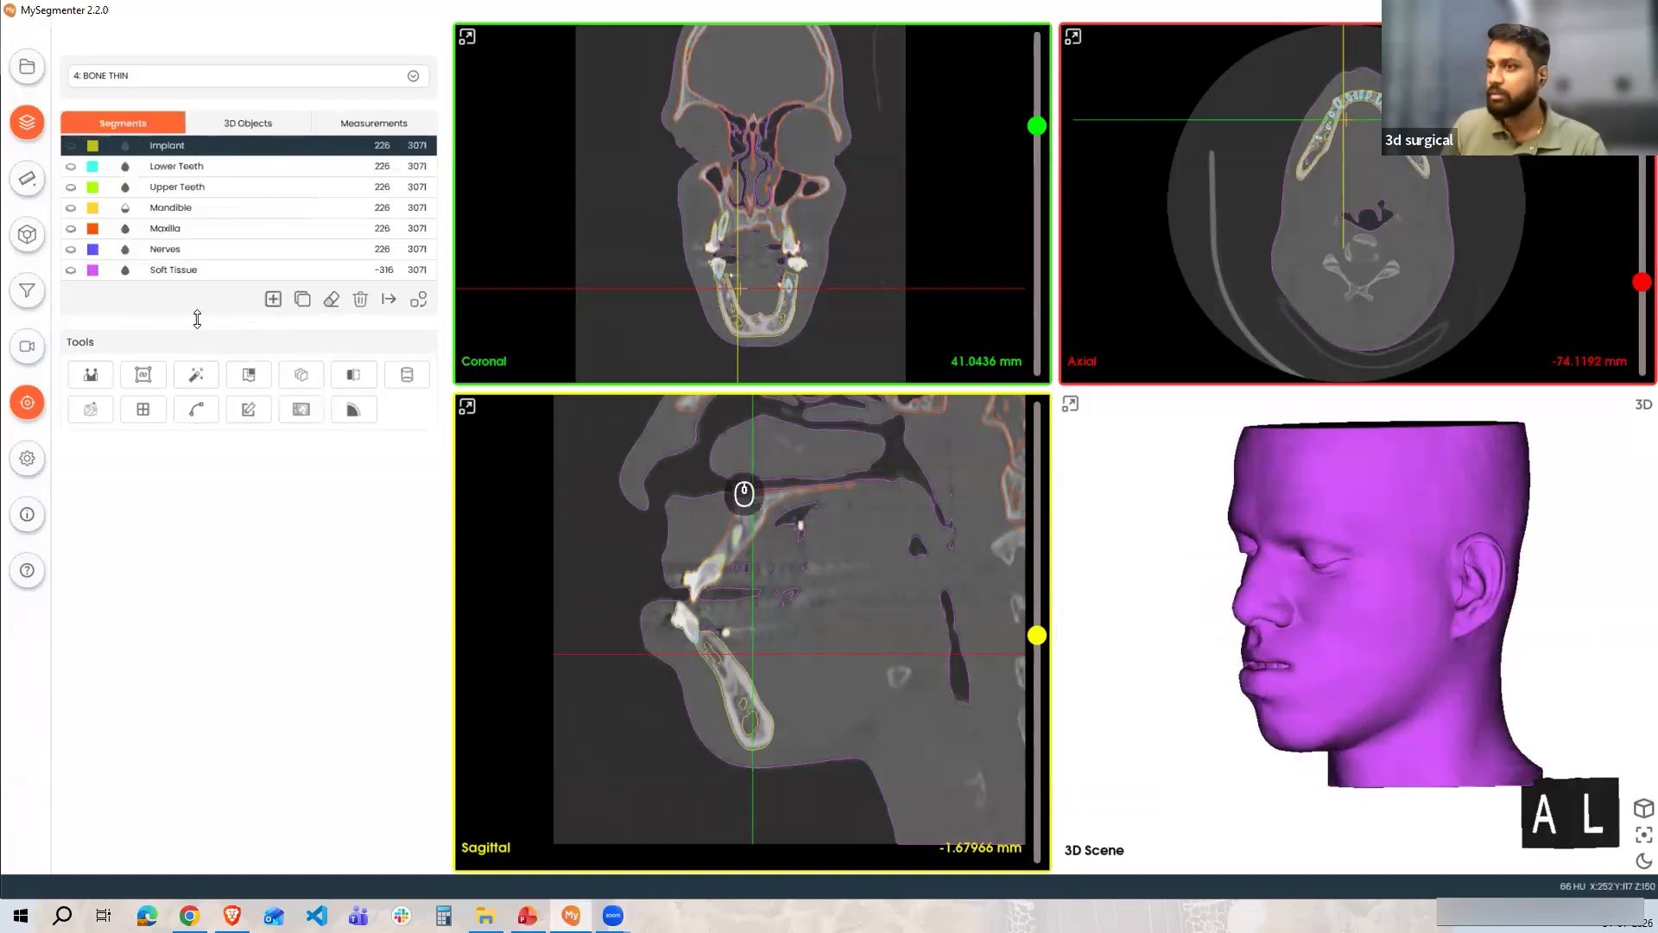
left_click(127, 275)
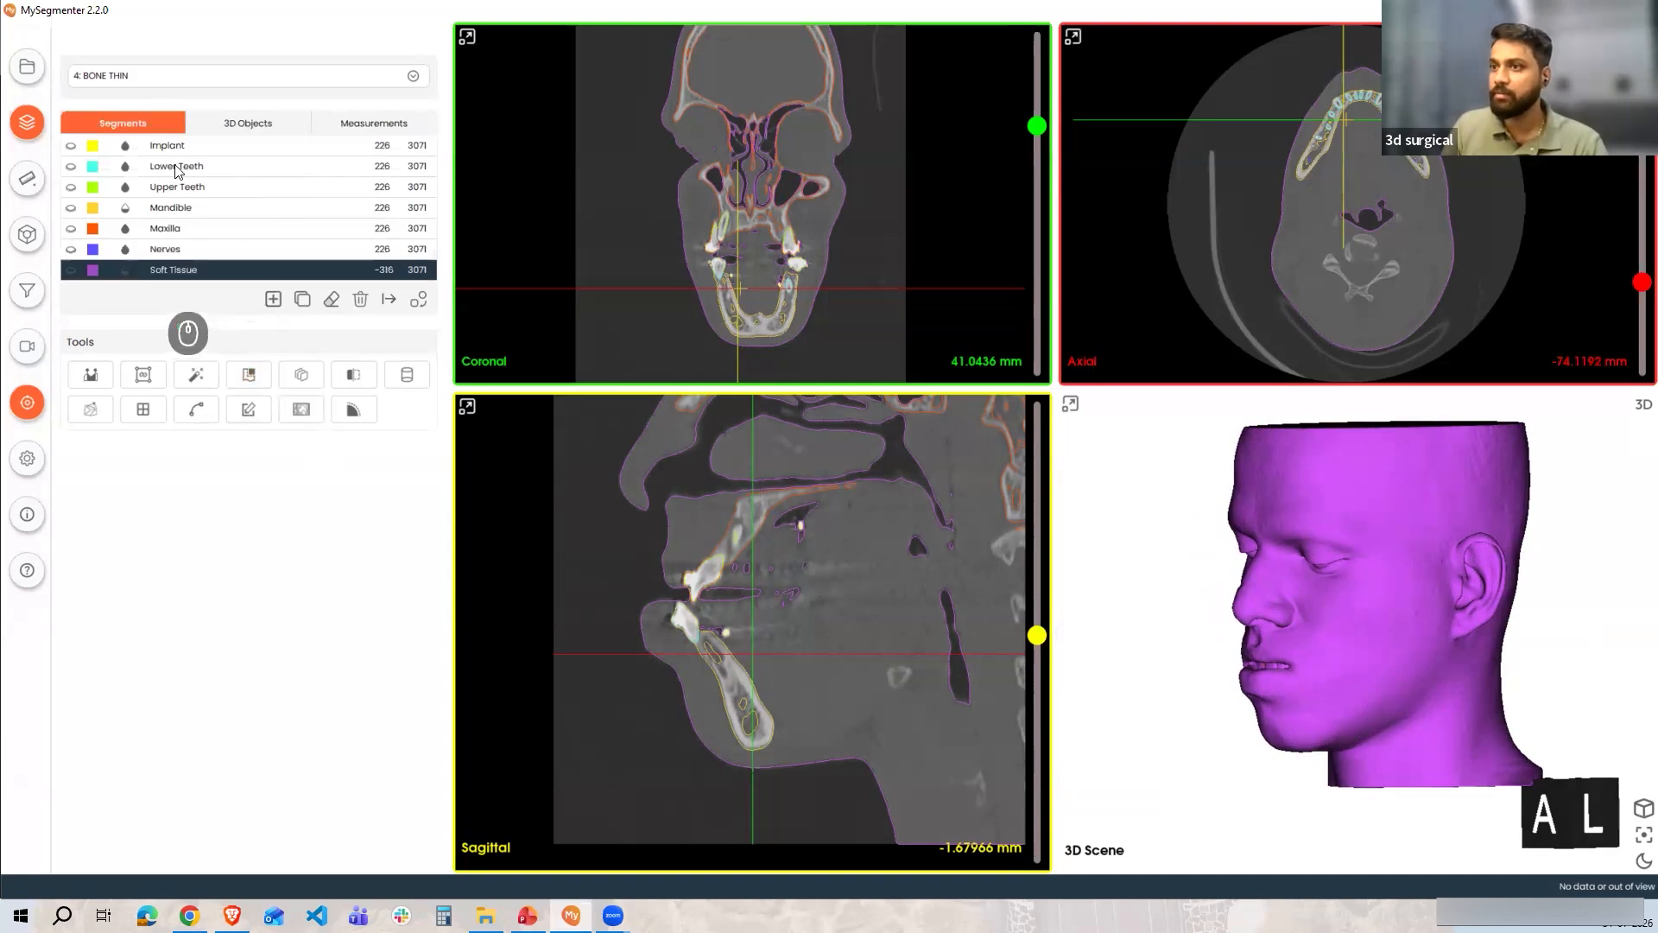
left_click(218, 121)
left_click(71, 270)
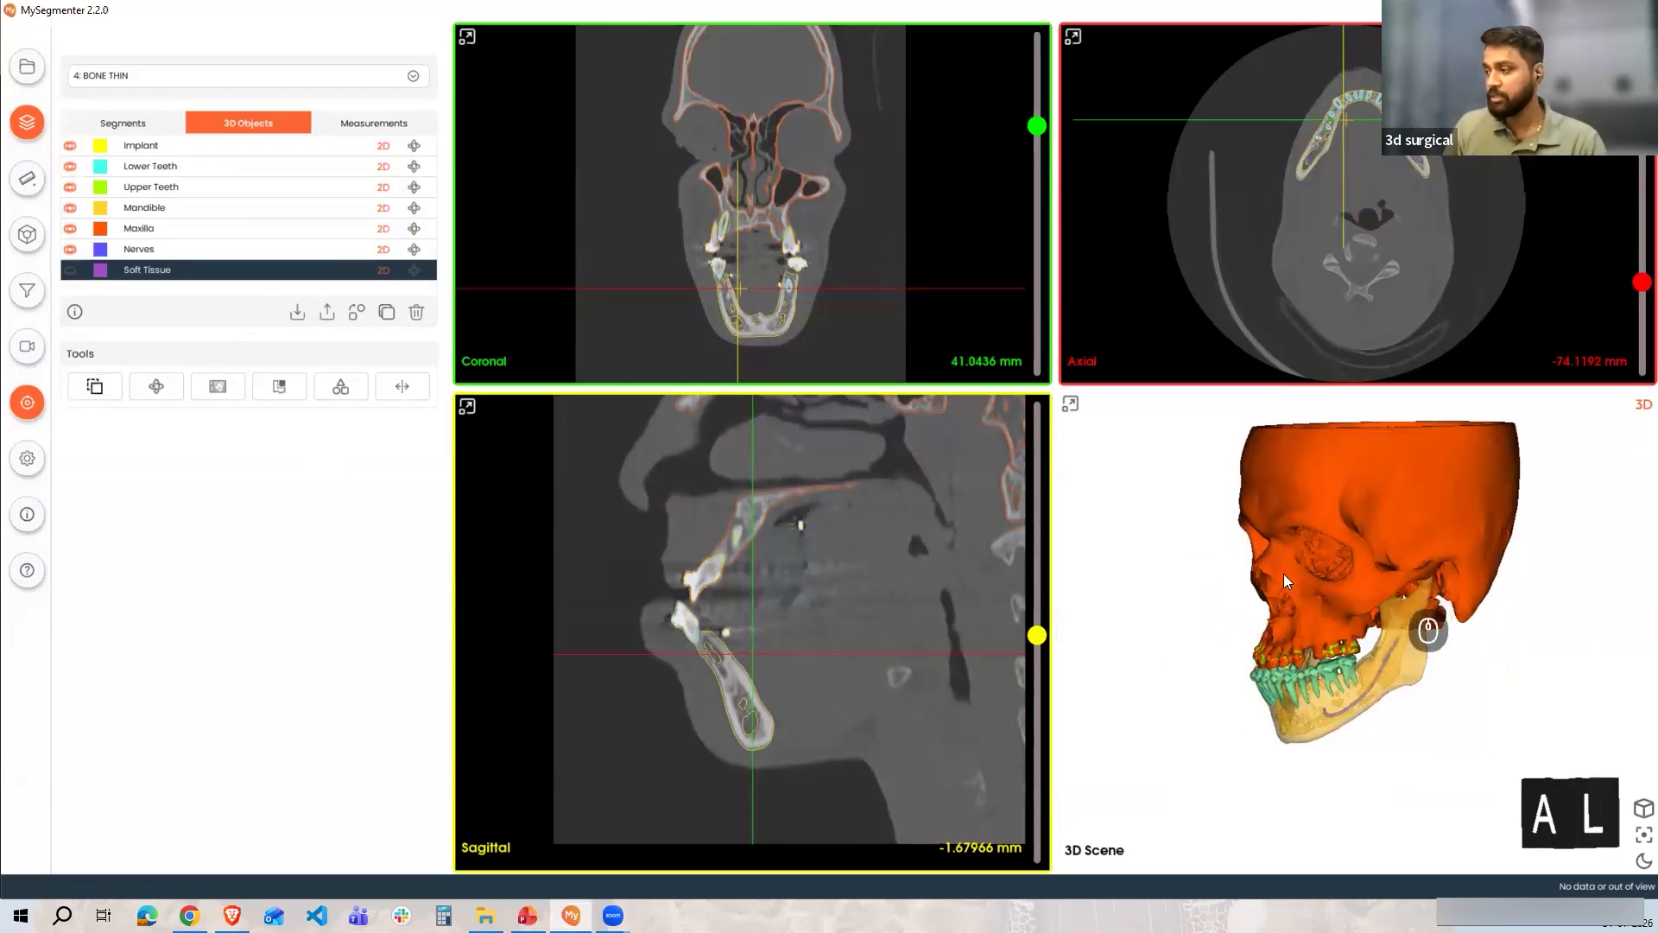
Return to the orthognathic planner in the browser and acknowledge the predicted outcome notice to show the prediction
key("alt")
key("alt+Tab")
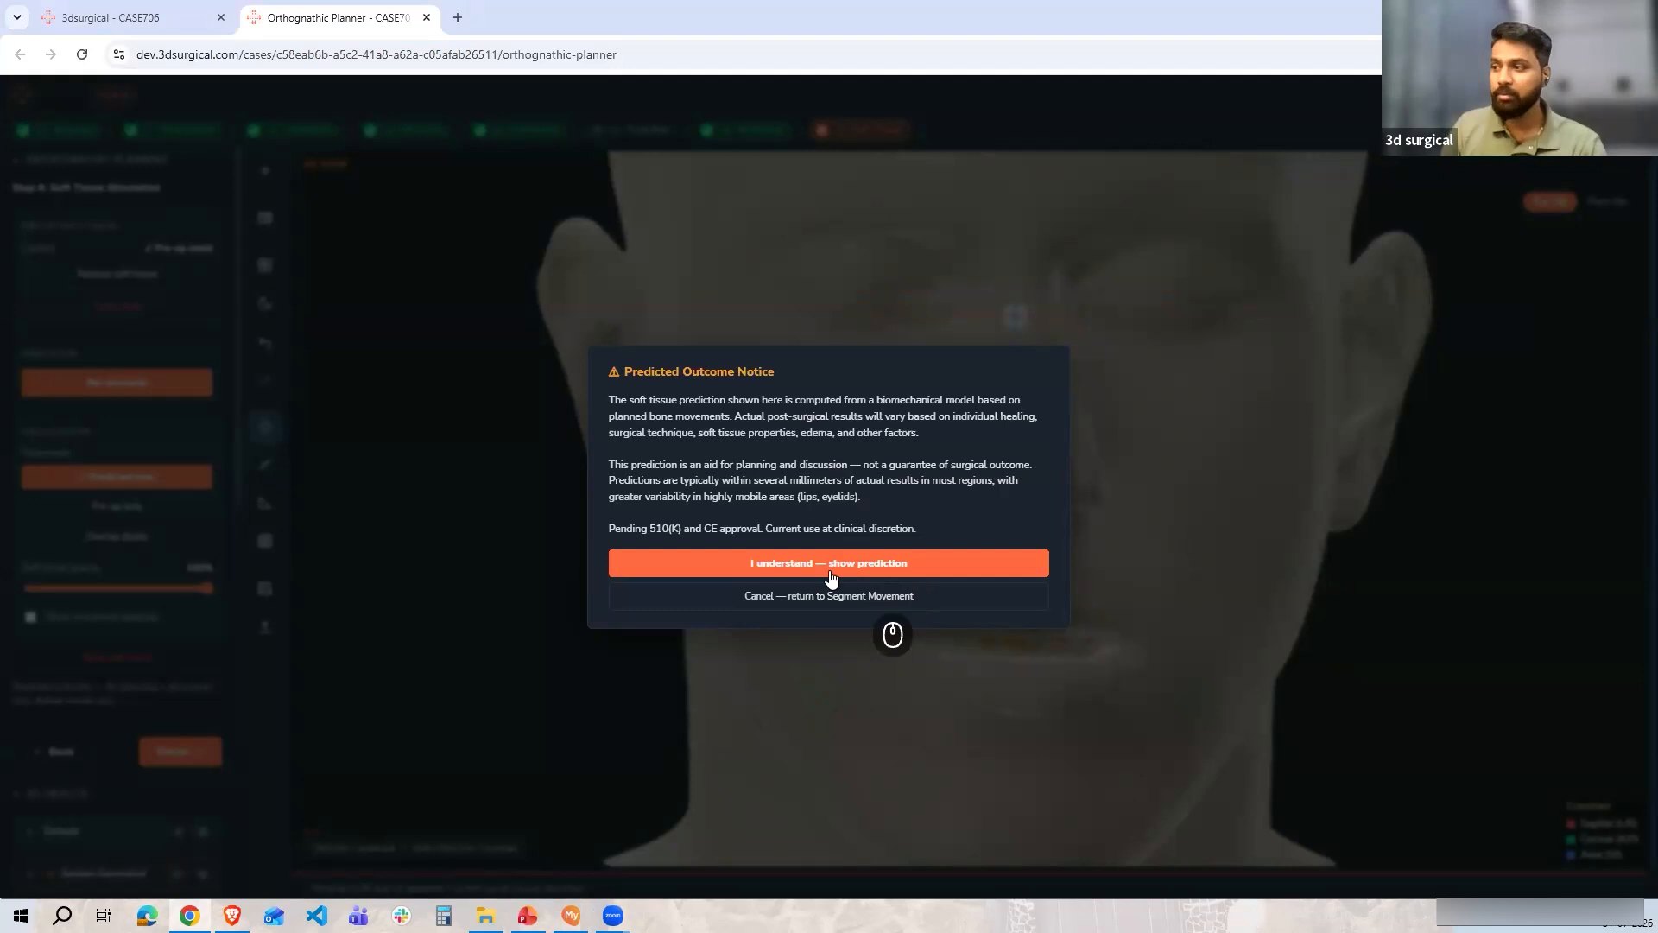
left_click(828, 563)
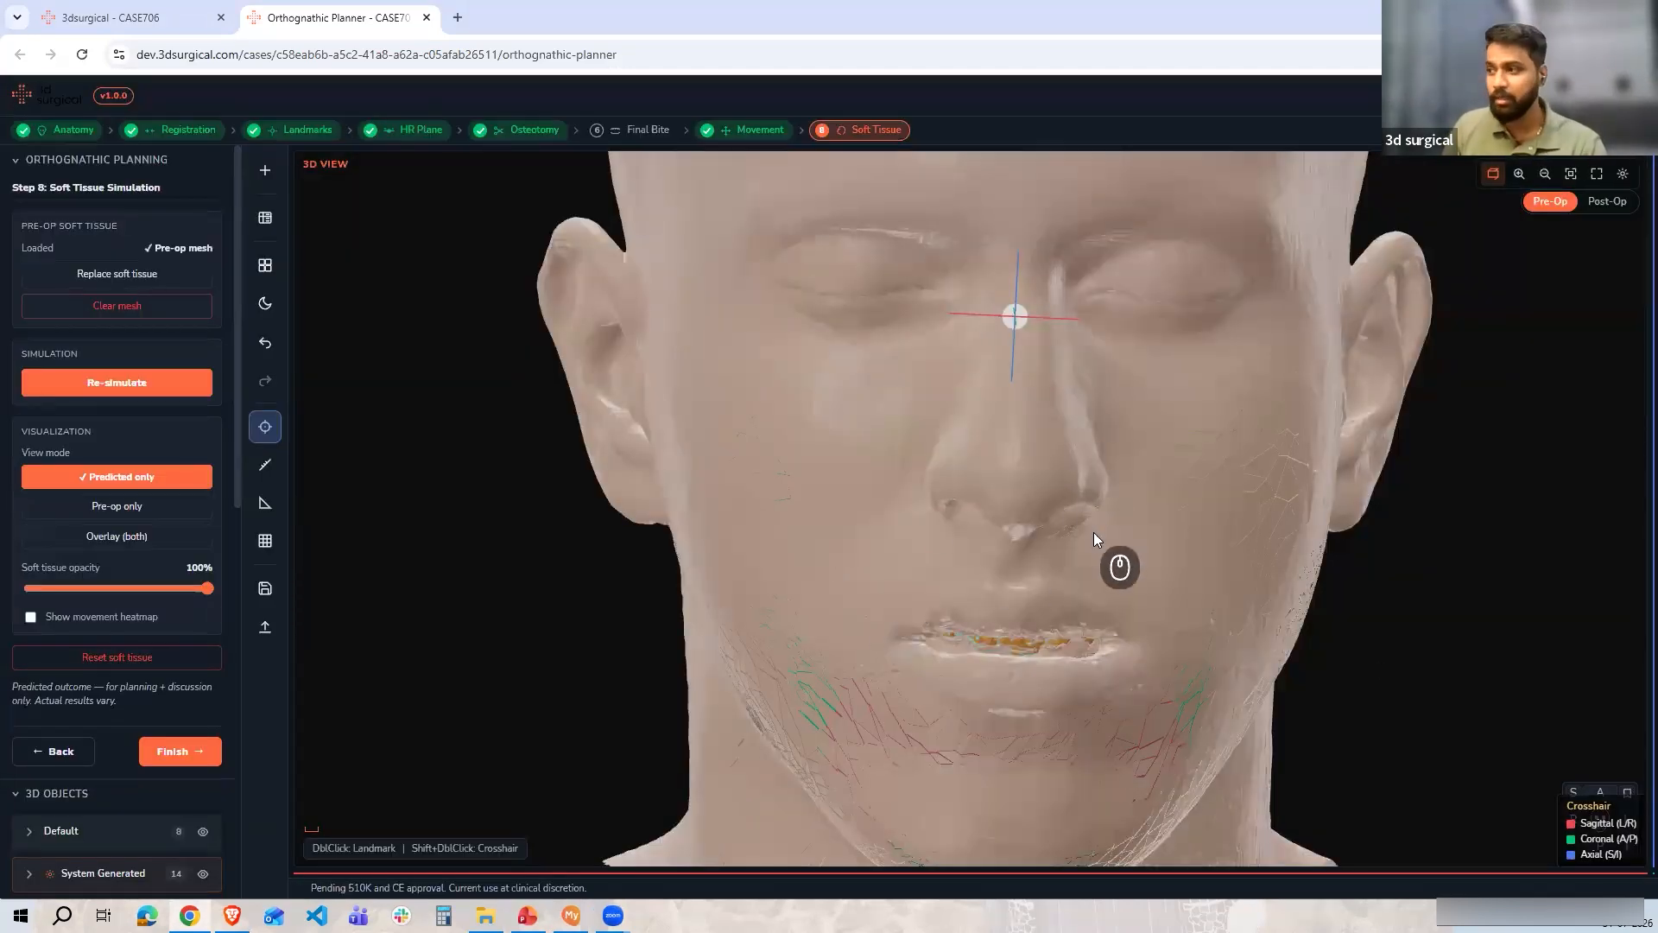
Compare the predicted and pre-op soft tissue views of the face in profile
left_click_drag(1193, 626, 1117, 640)
scroll(1064, 608, "down", 3)
scroll(1052, 599, "up", 3)
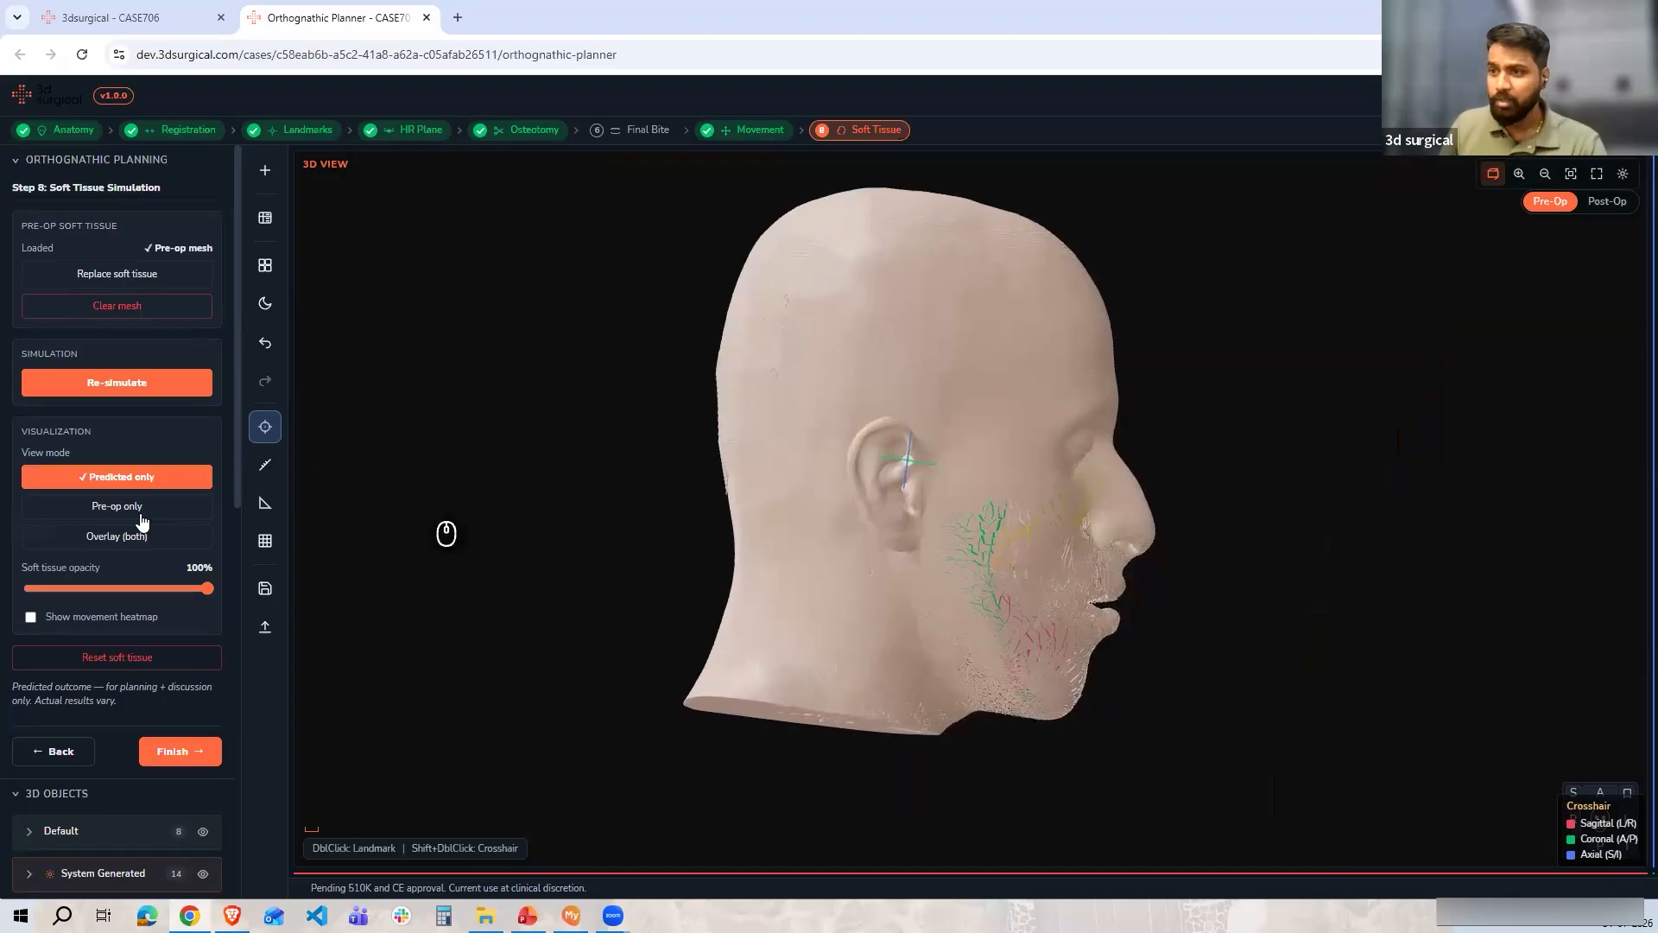
scroll(1092, 577, "up", 1)
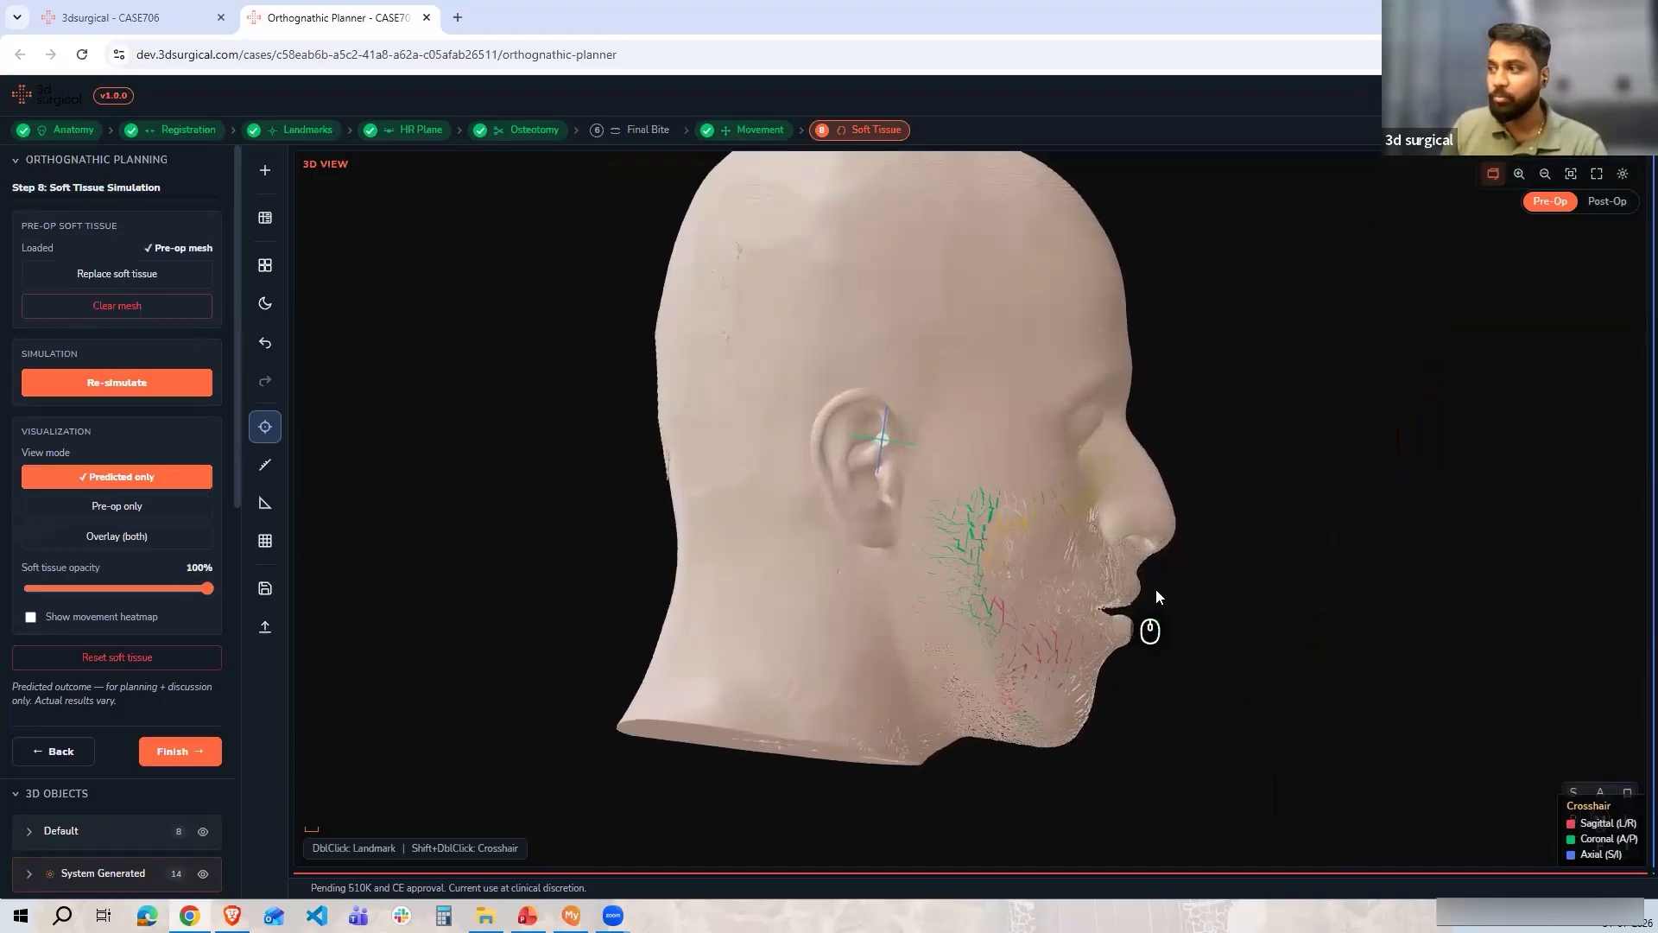
left_click(110, 508)
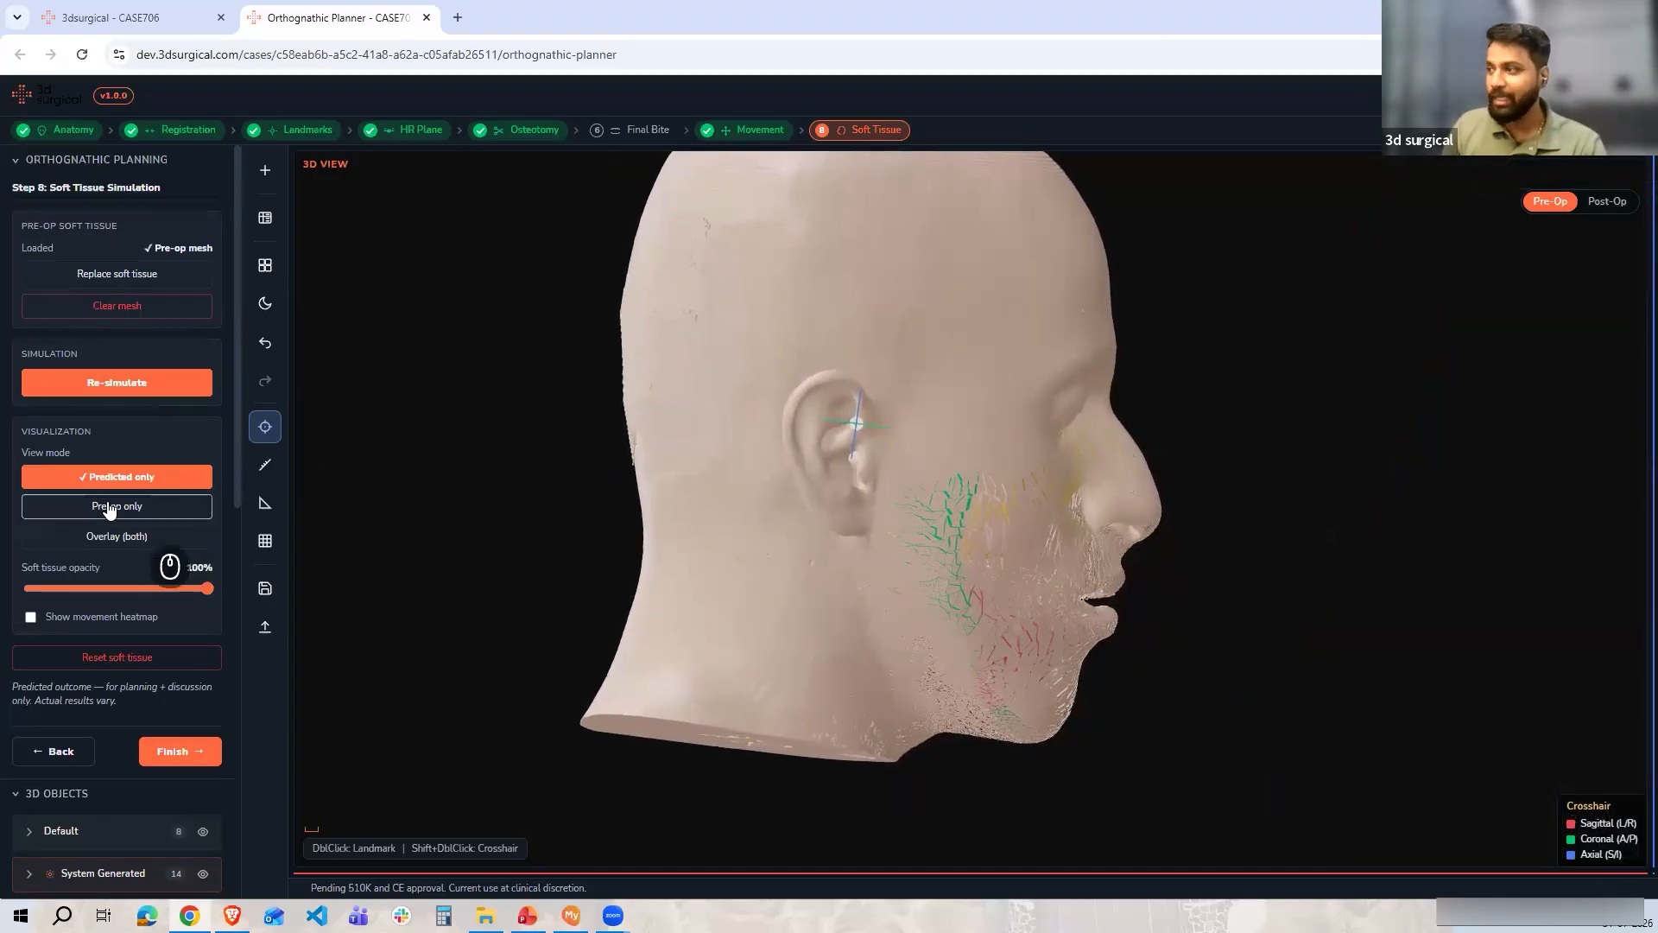
left_click(109, 478)
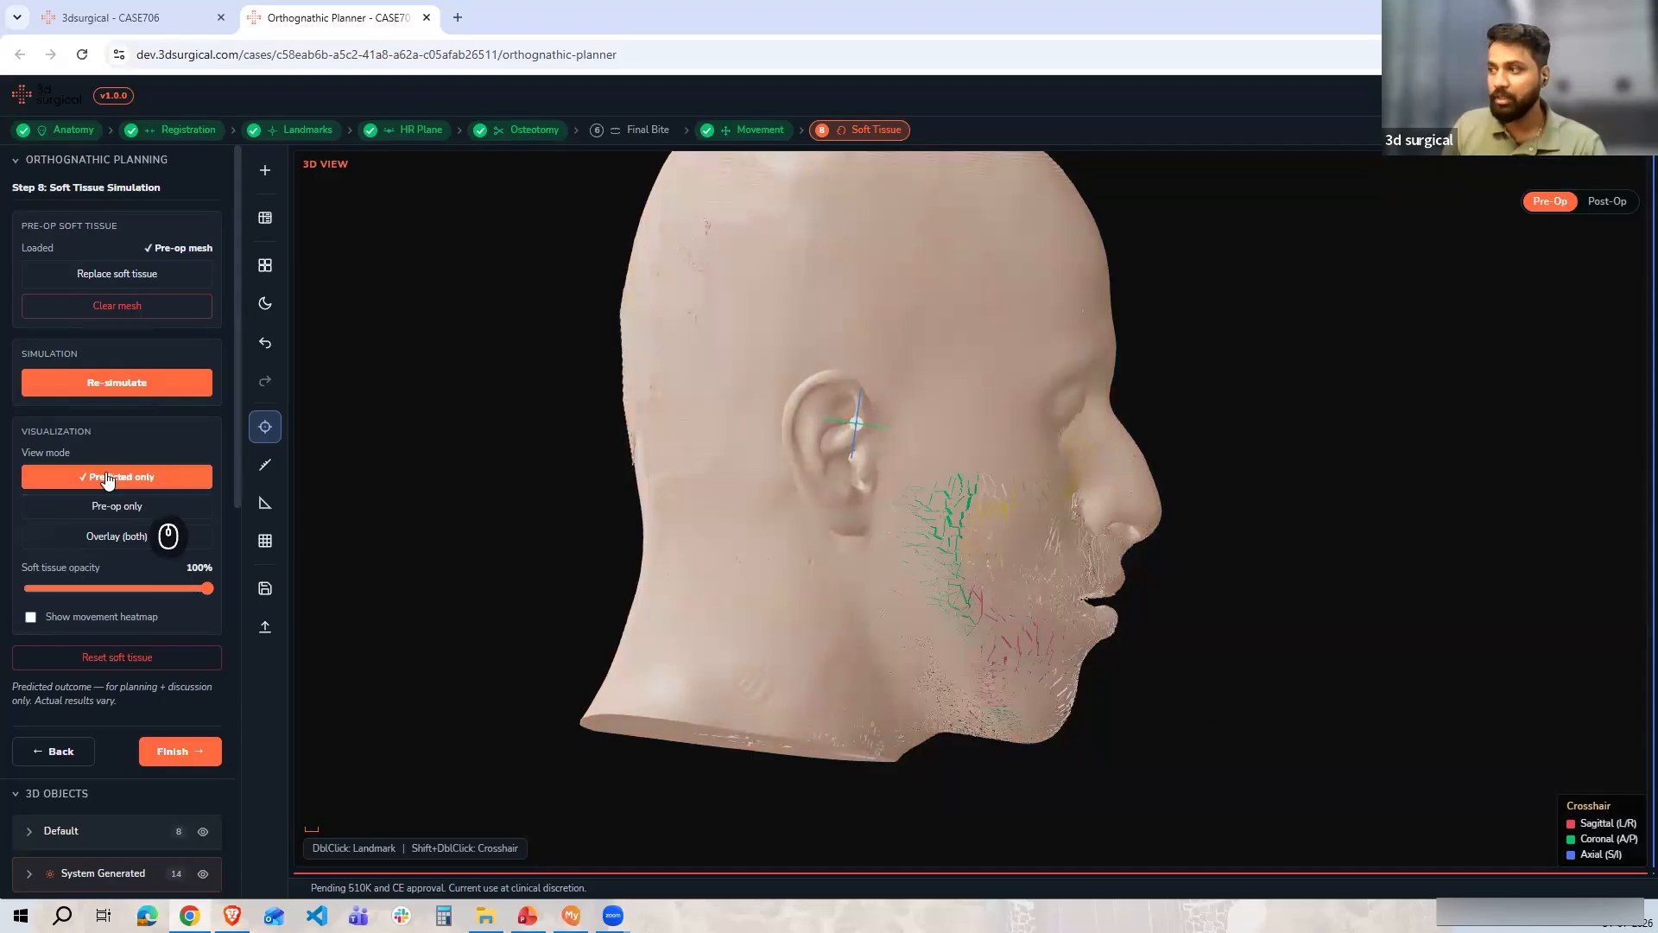
left_click(111, 480)
left_click(114, 482)
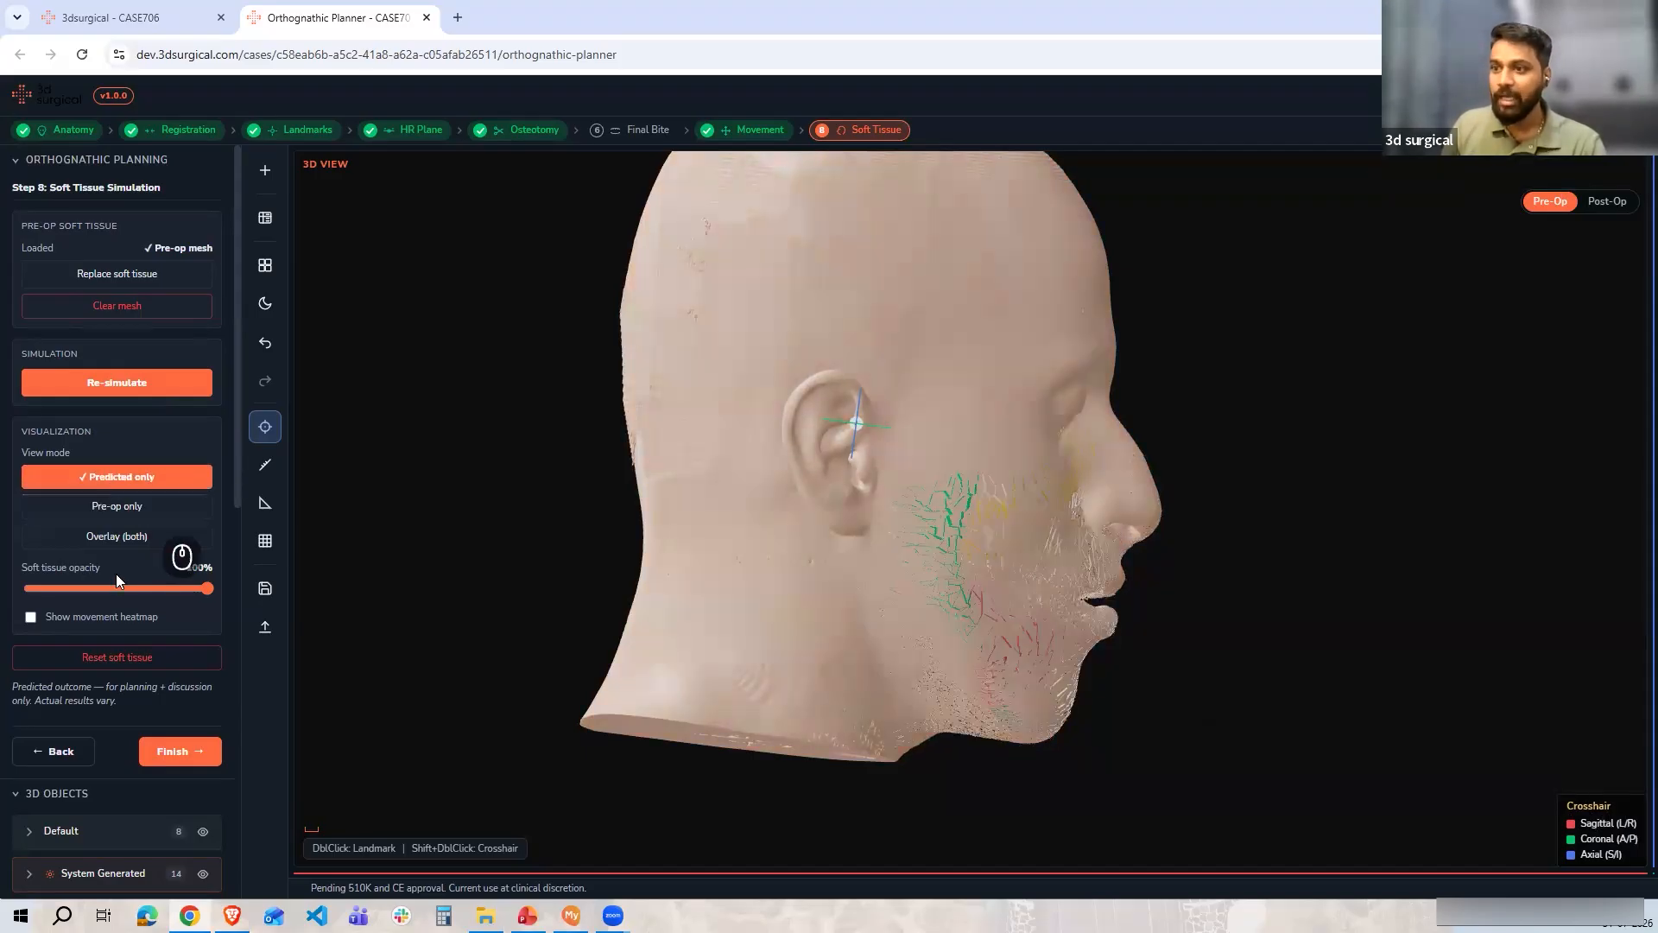
Set the soft tissue opacity to 25% and compare the pre-op and predicted views over the bones
left_click(116, 588)
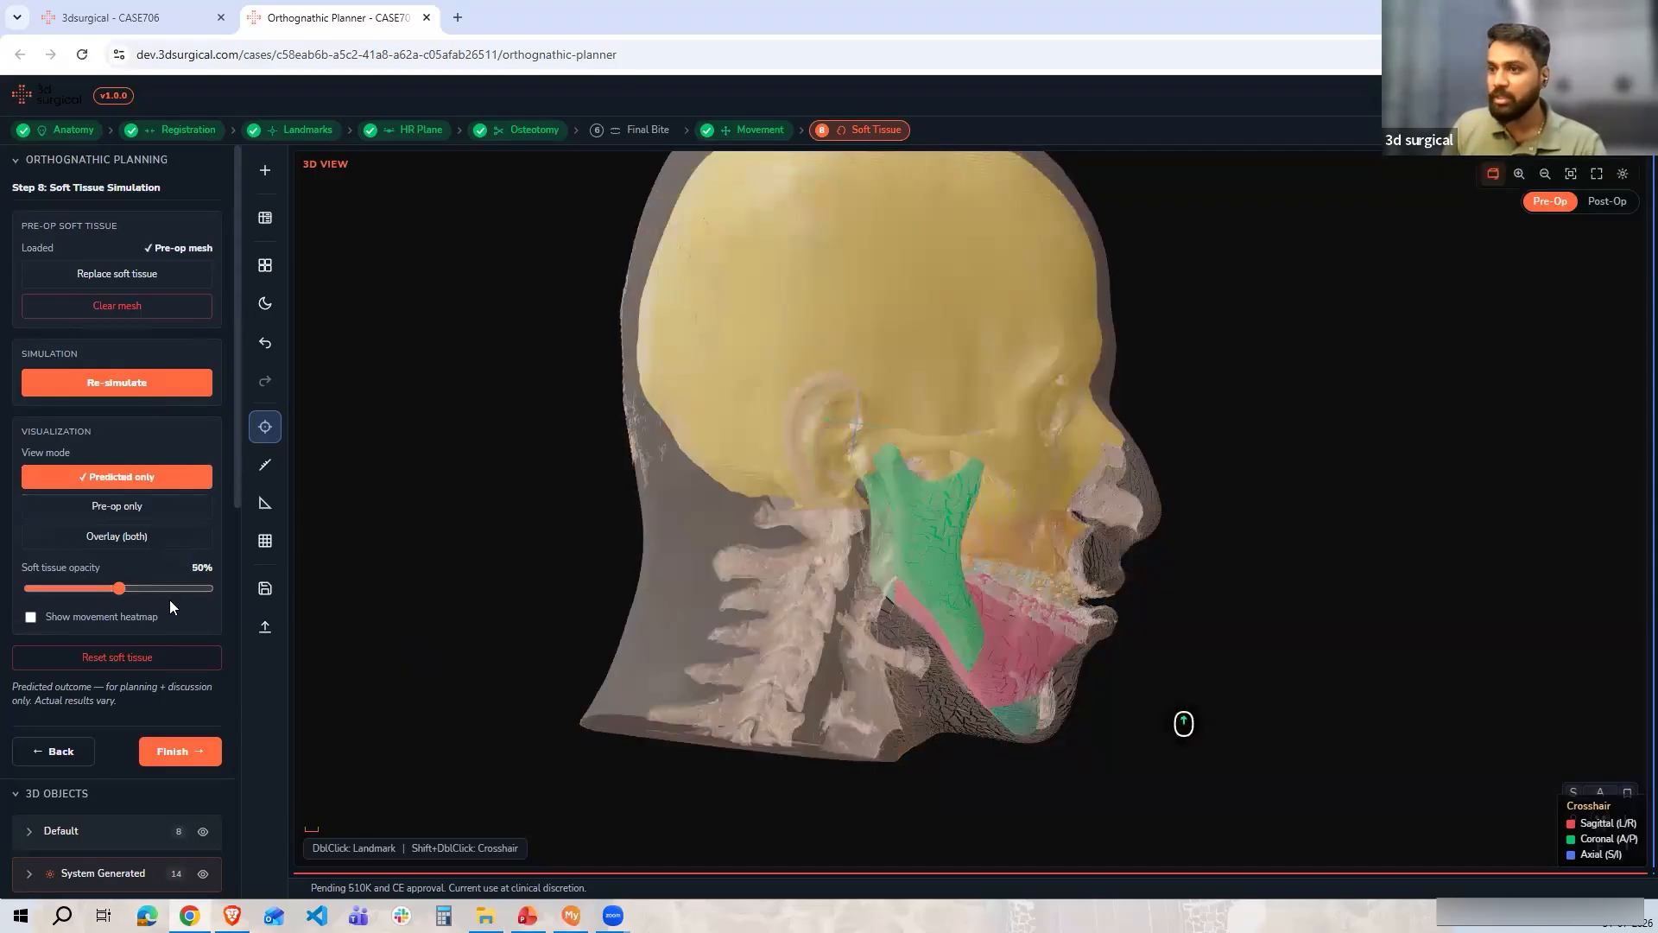
left_click(75, 588)
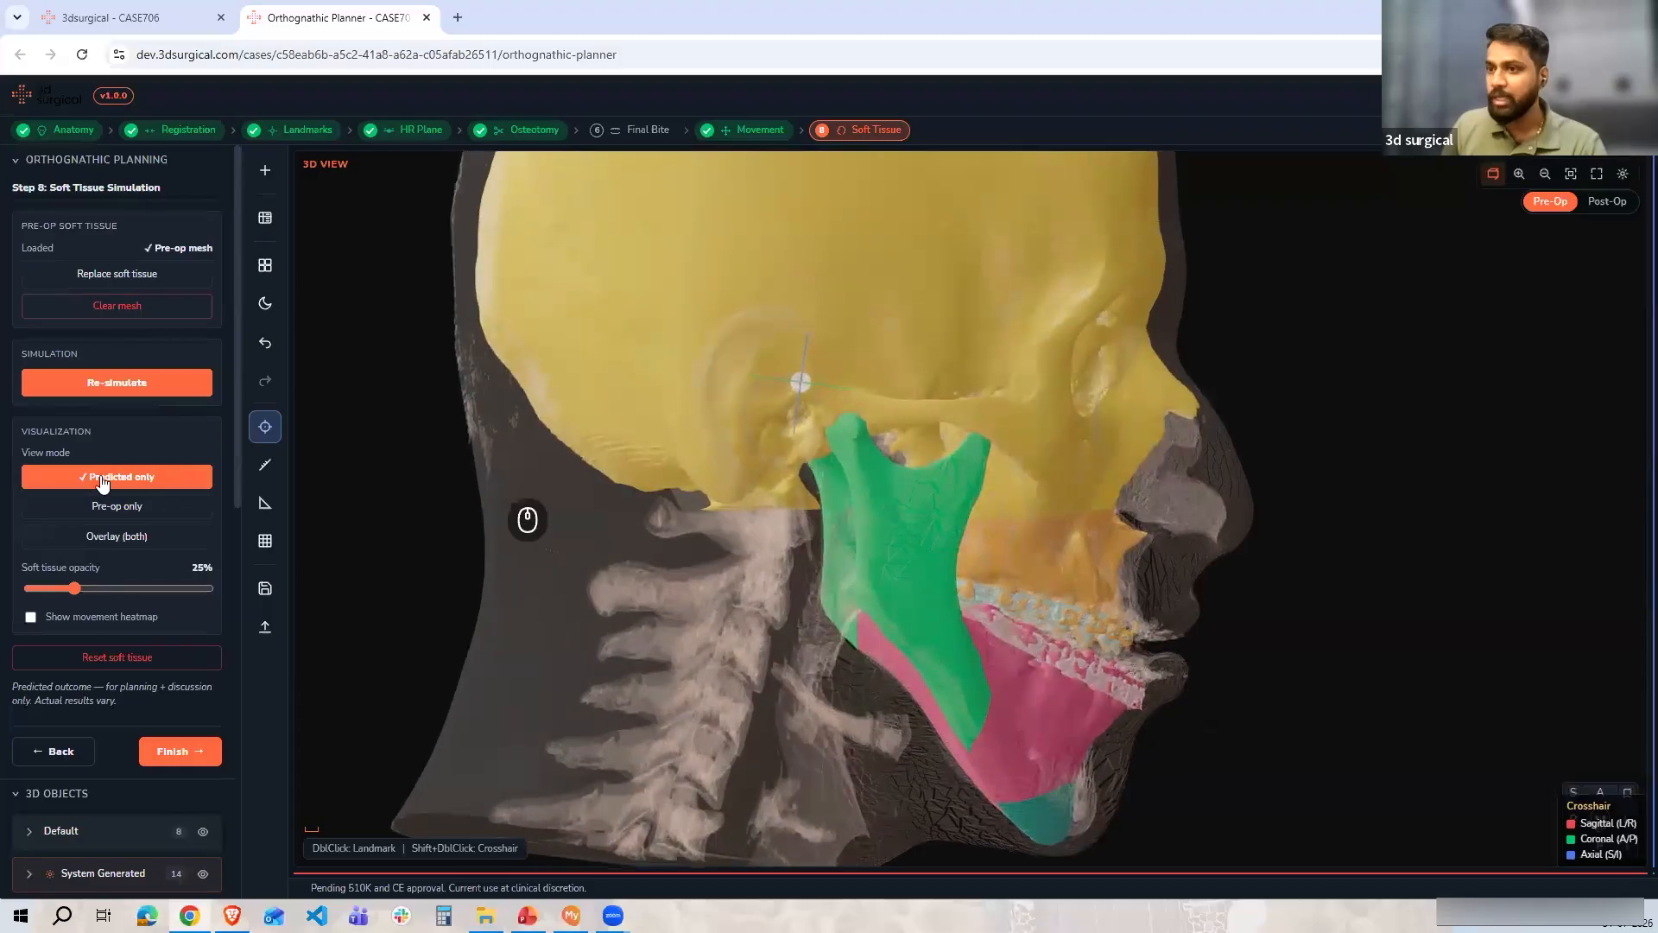
left_click(119, 505)
left_click(119, 480)
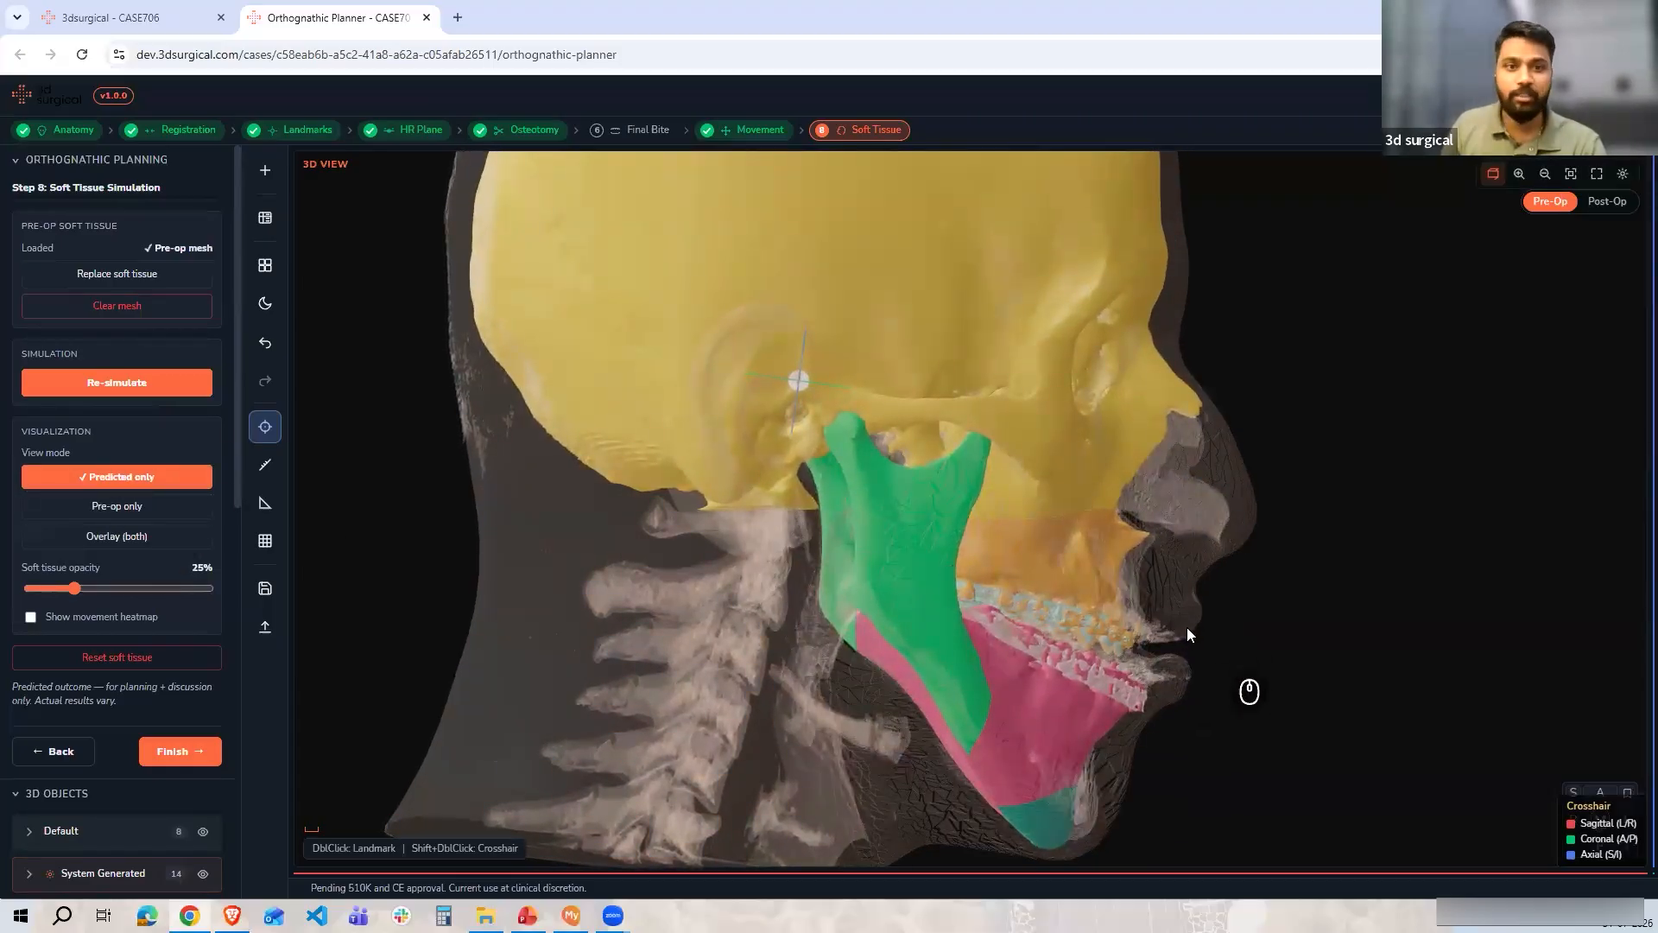
left_click(168, 515)
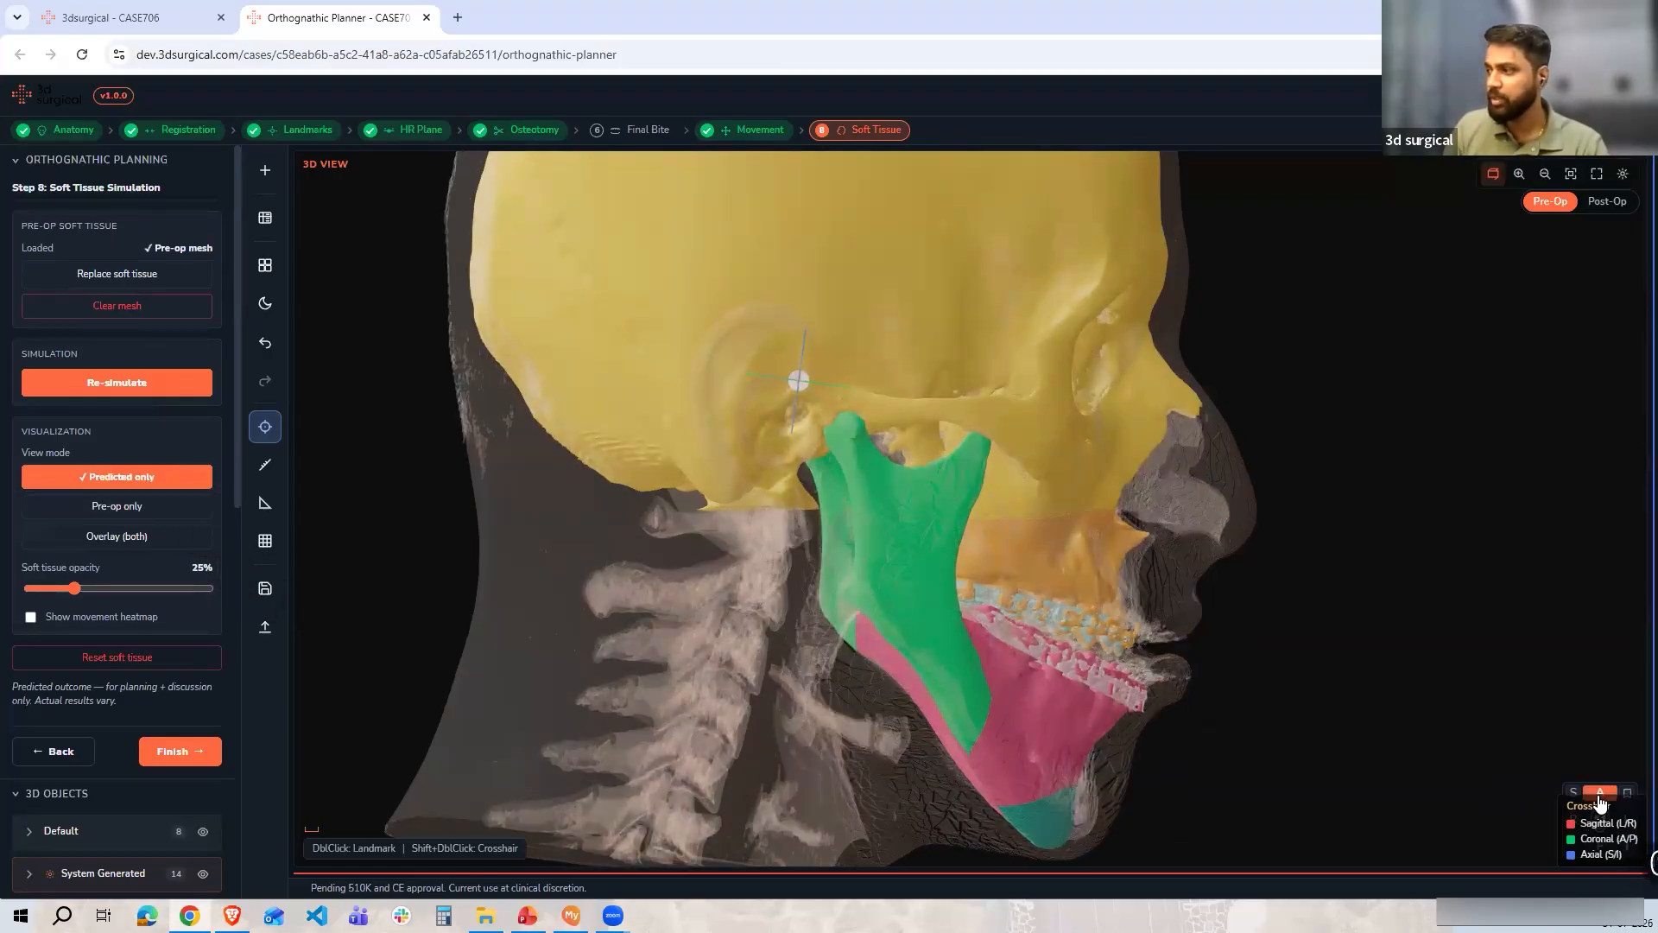
Set the soft tissue opacity back to 100% in the anterior view
left_click(1600, 793)
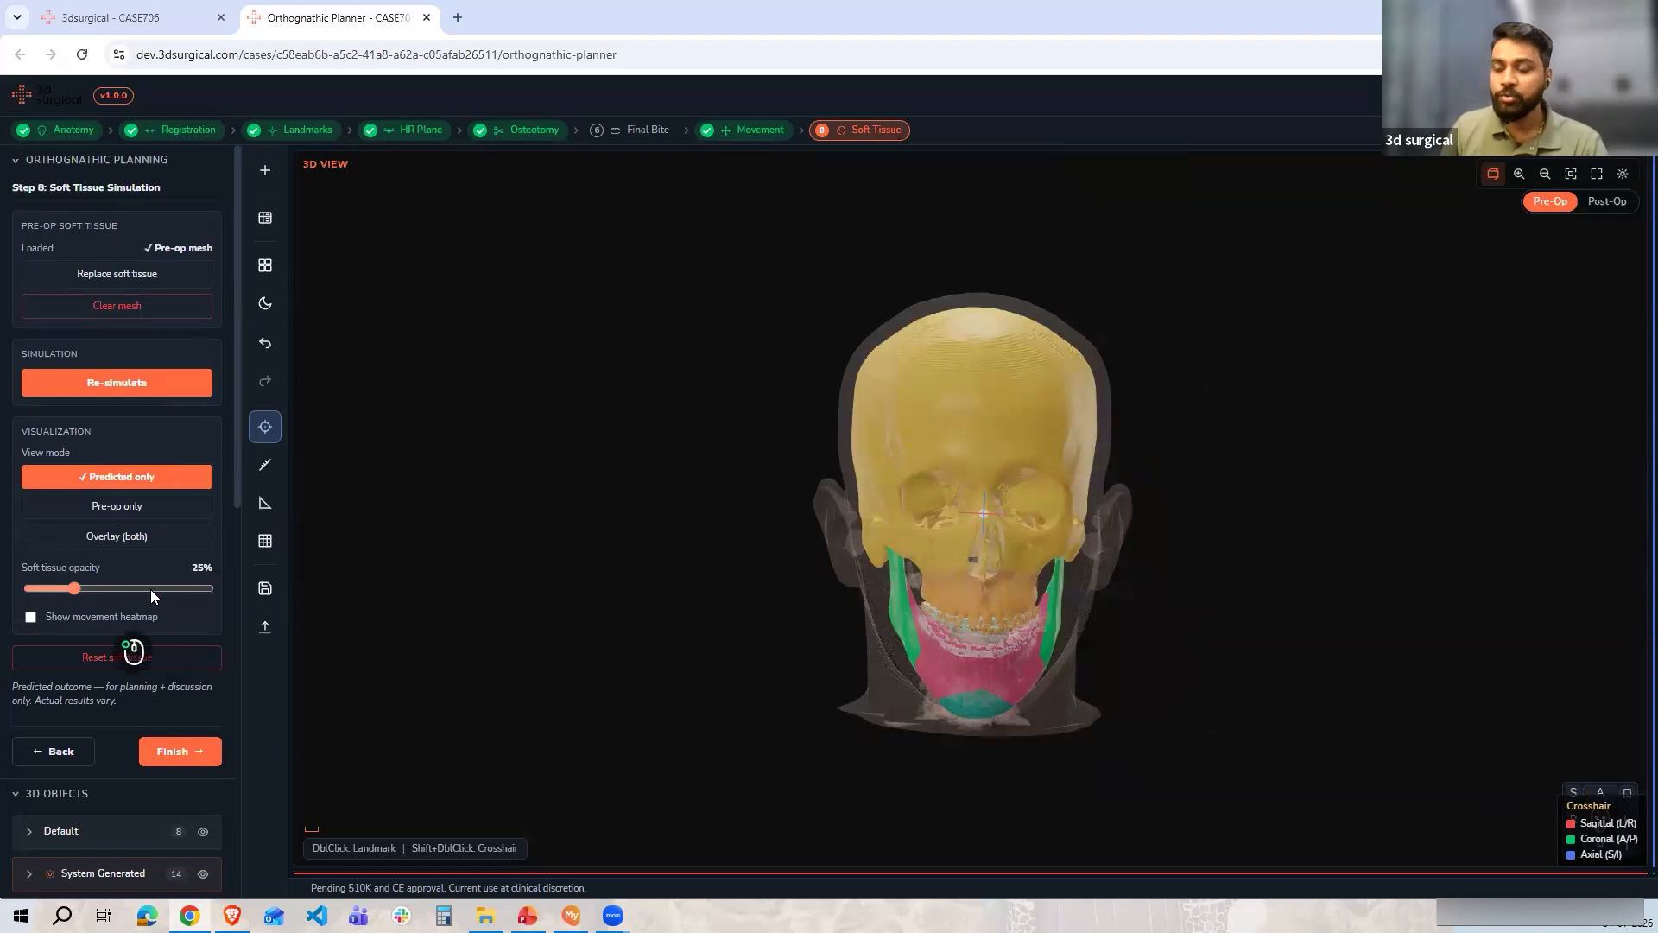
left_click_drag(151, 590, 223, 593)
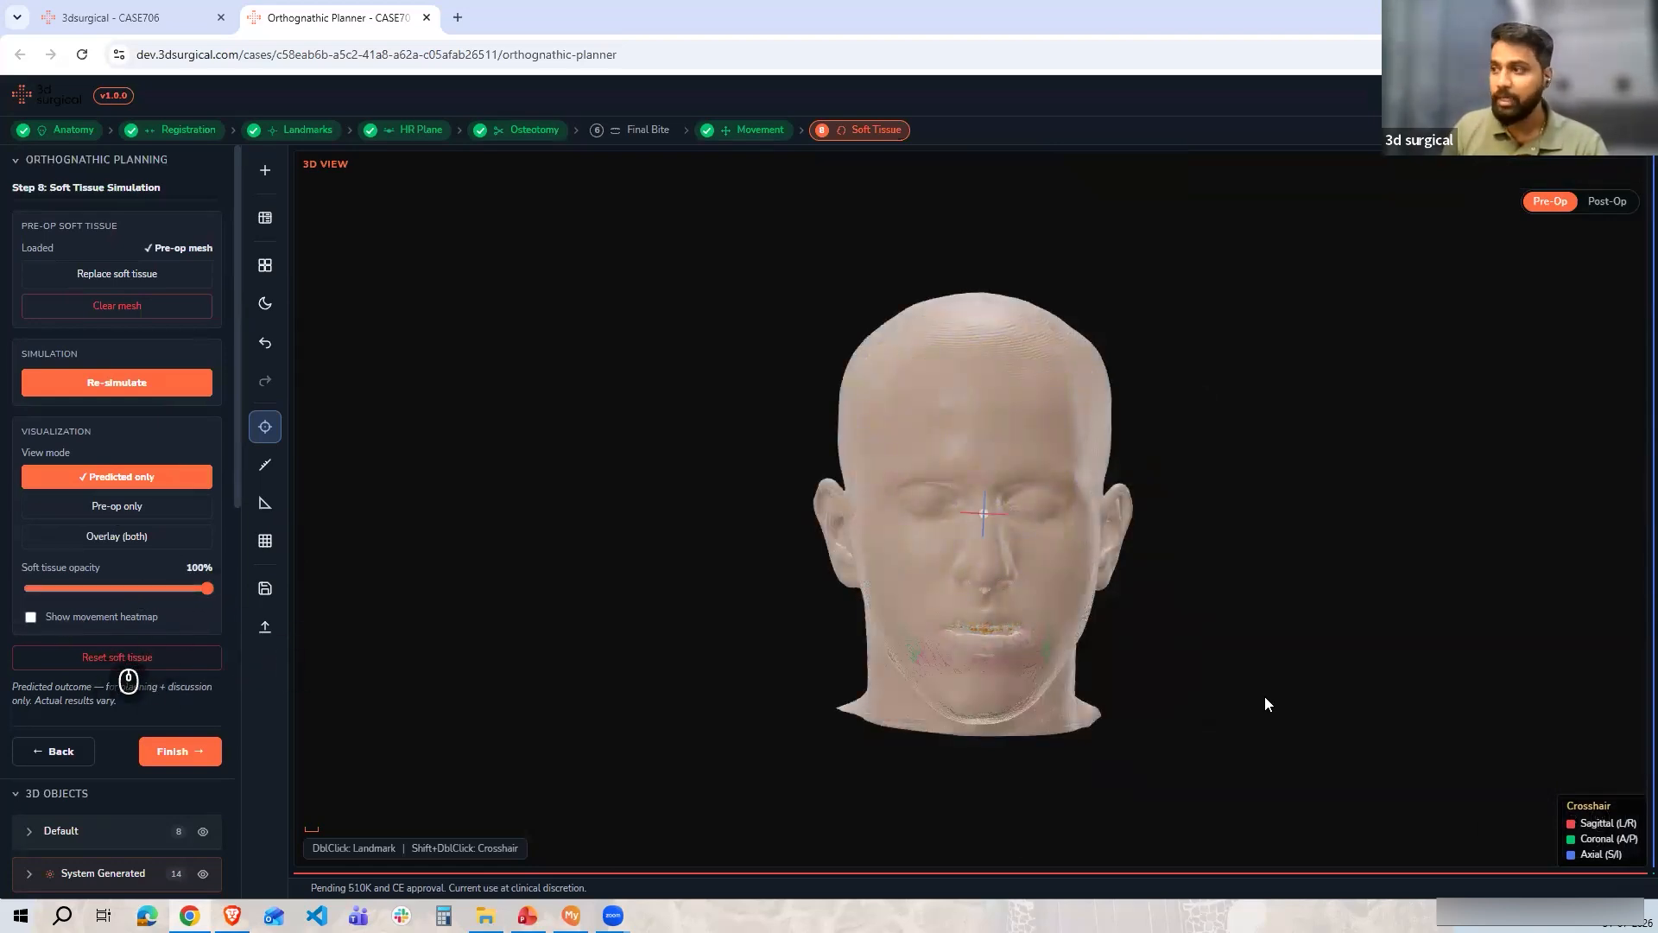
Display the movement heatmap on the face, inspect it up close, and turn it off again
scroll(945, 664, "up", 5)
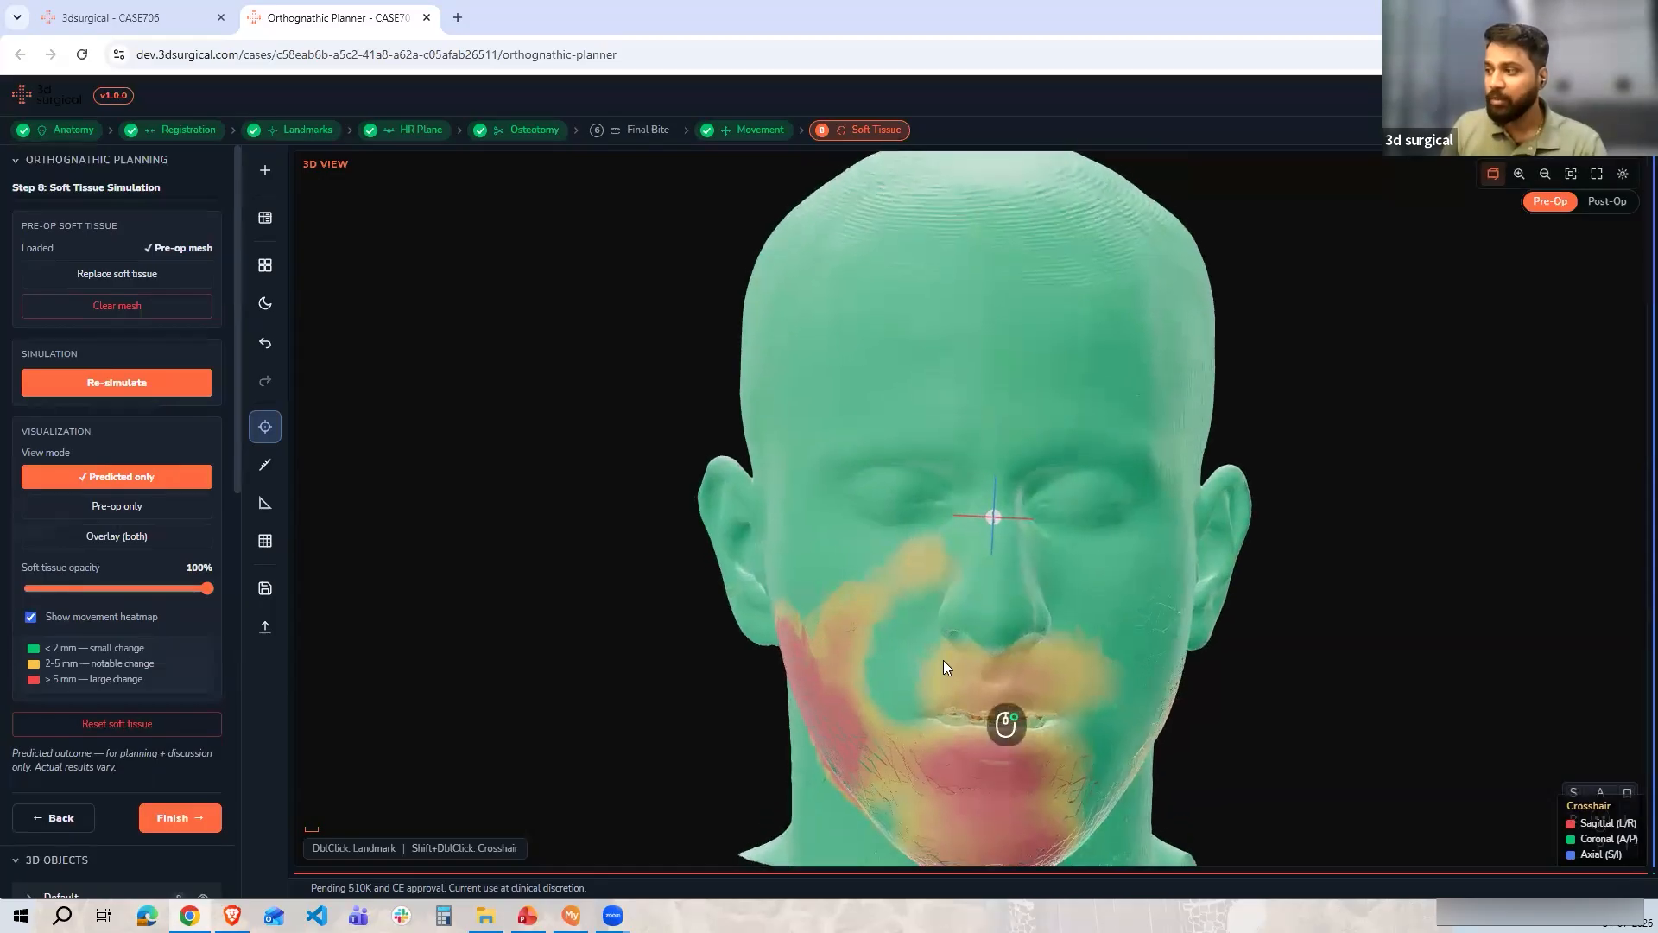
scroll(943, 665, "up", 2)
left_click_drag(943, 625, 998, 684)
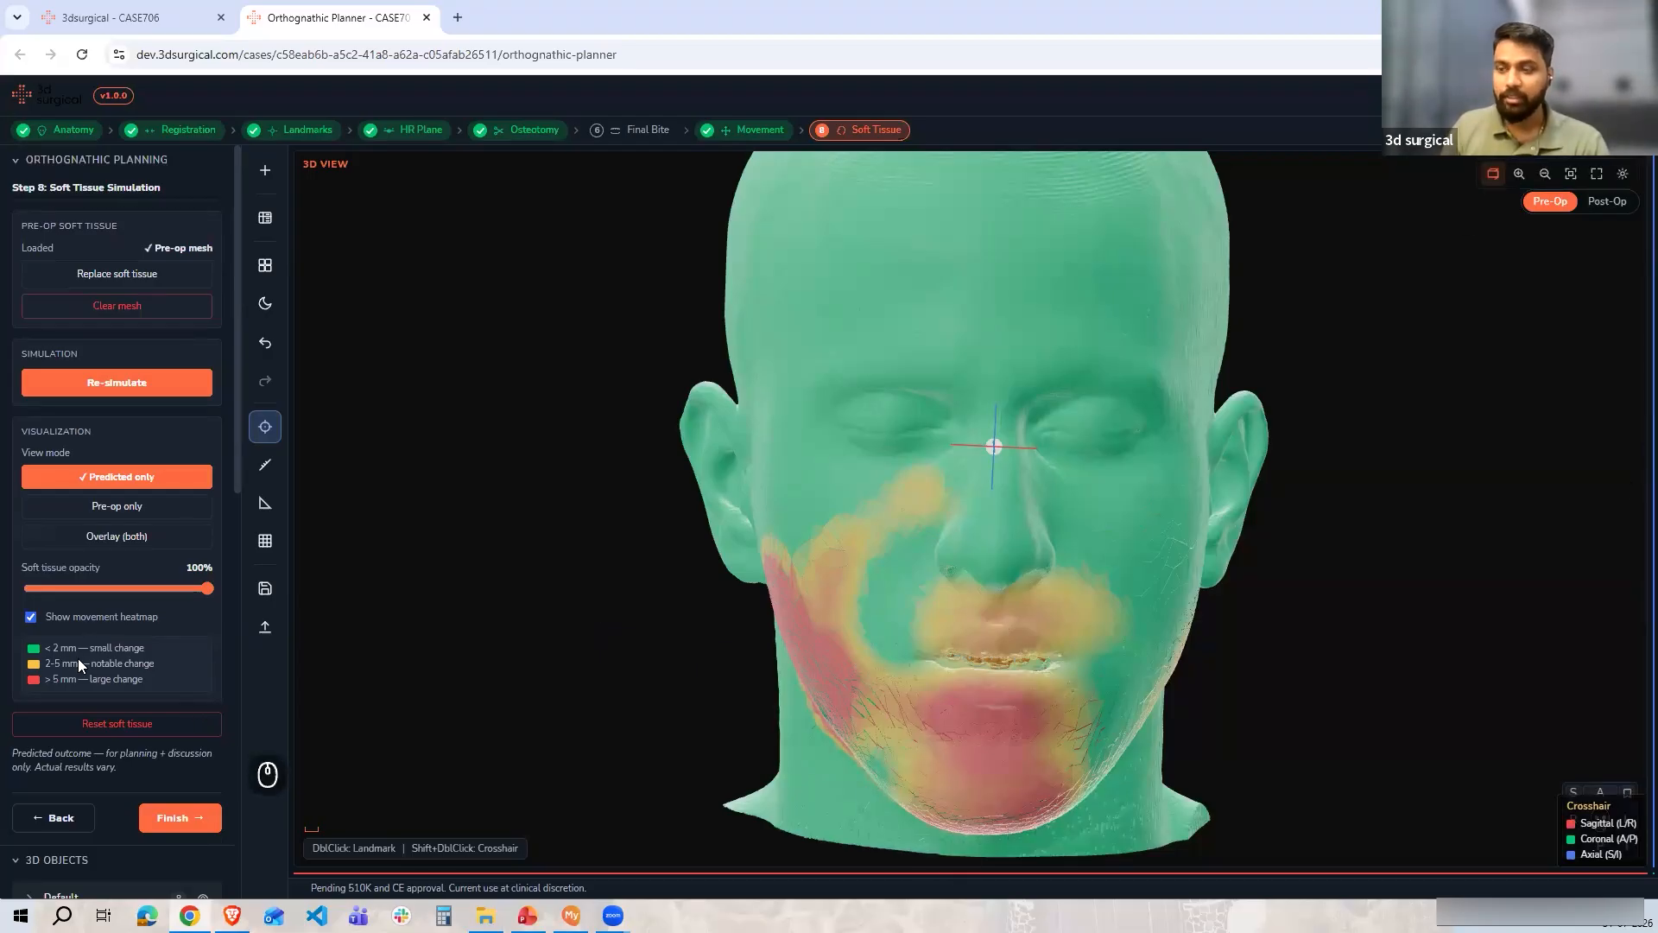
left_click(80, 615)
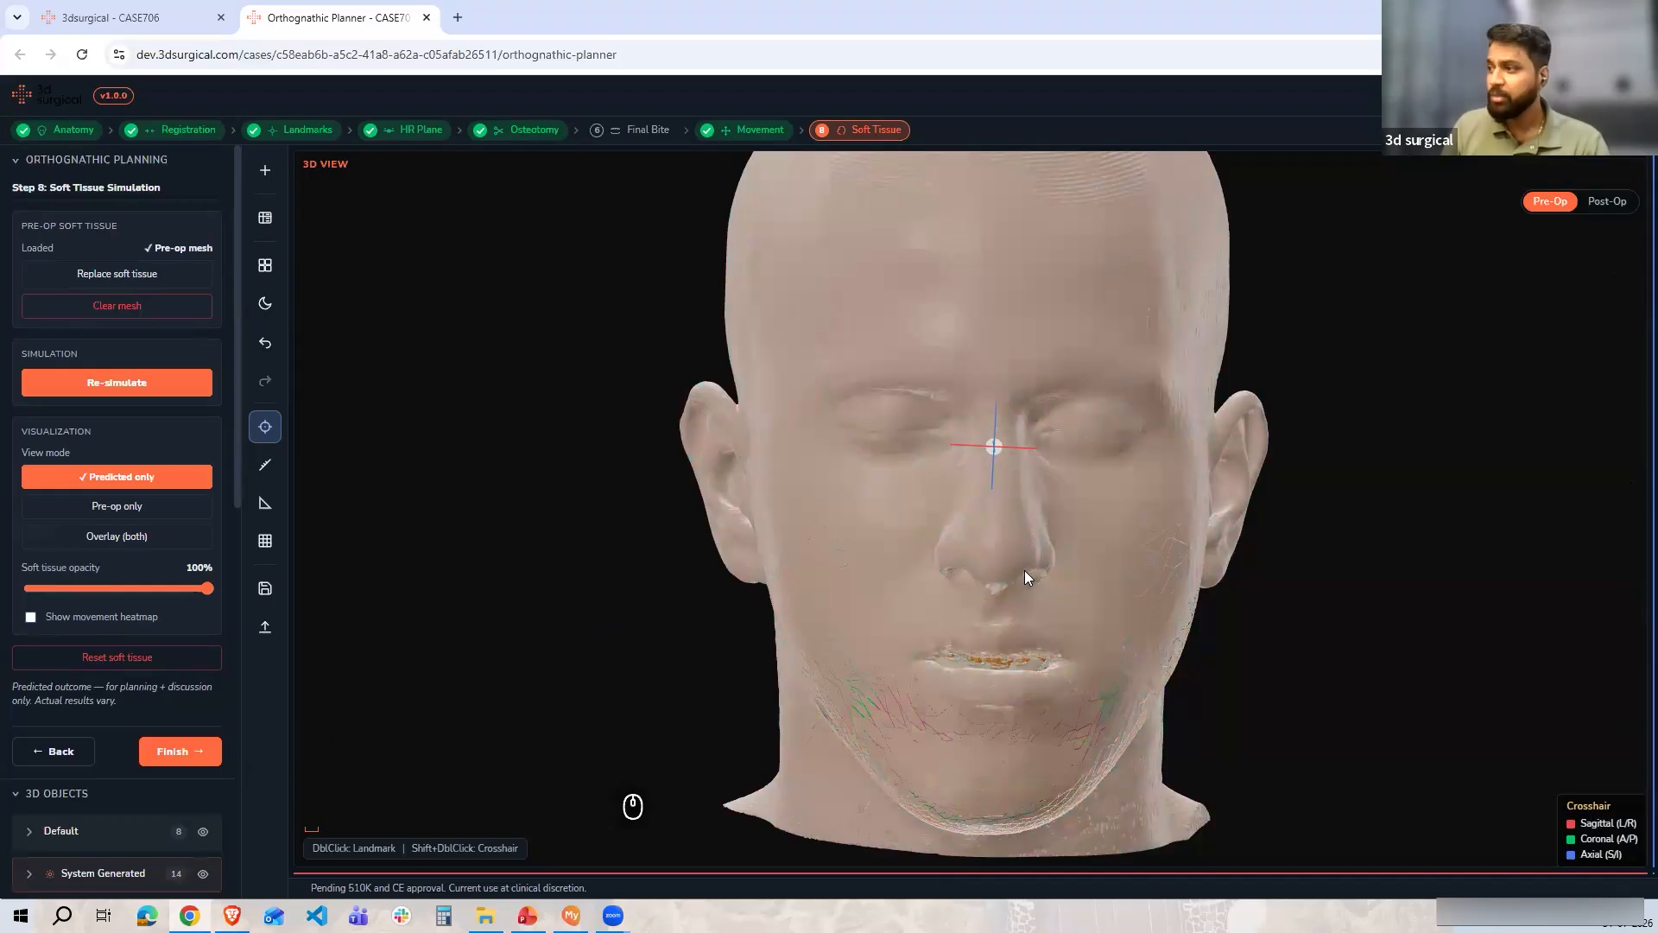
Finish the soft tissue step and show both pre-op and post-op models in lateral view
scroll(1024, 572, "down", 3)
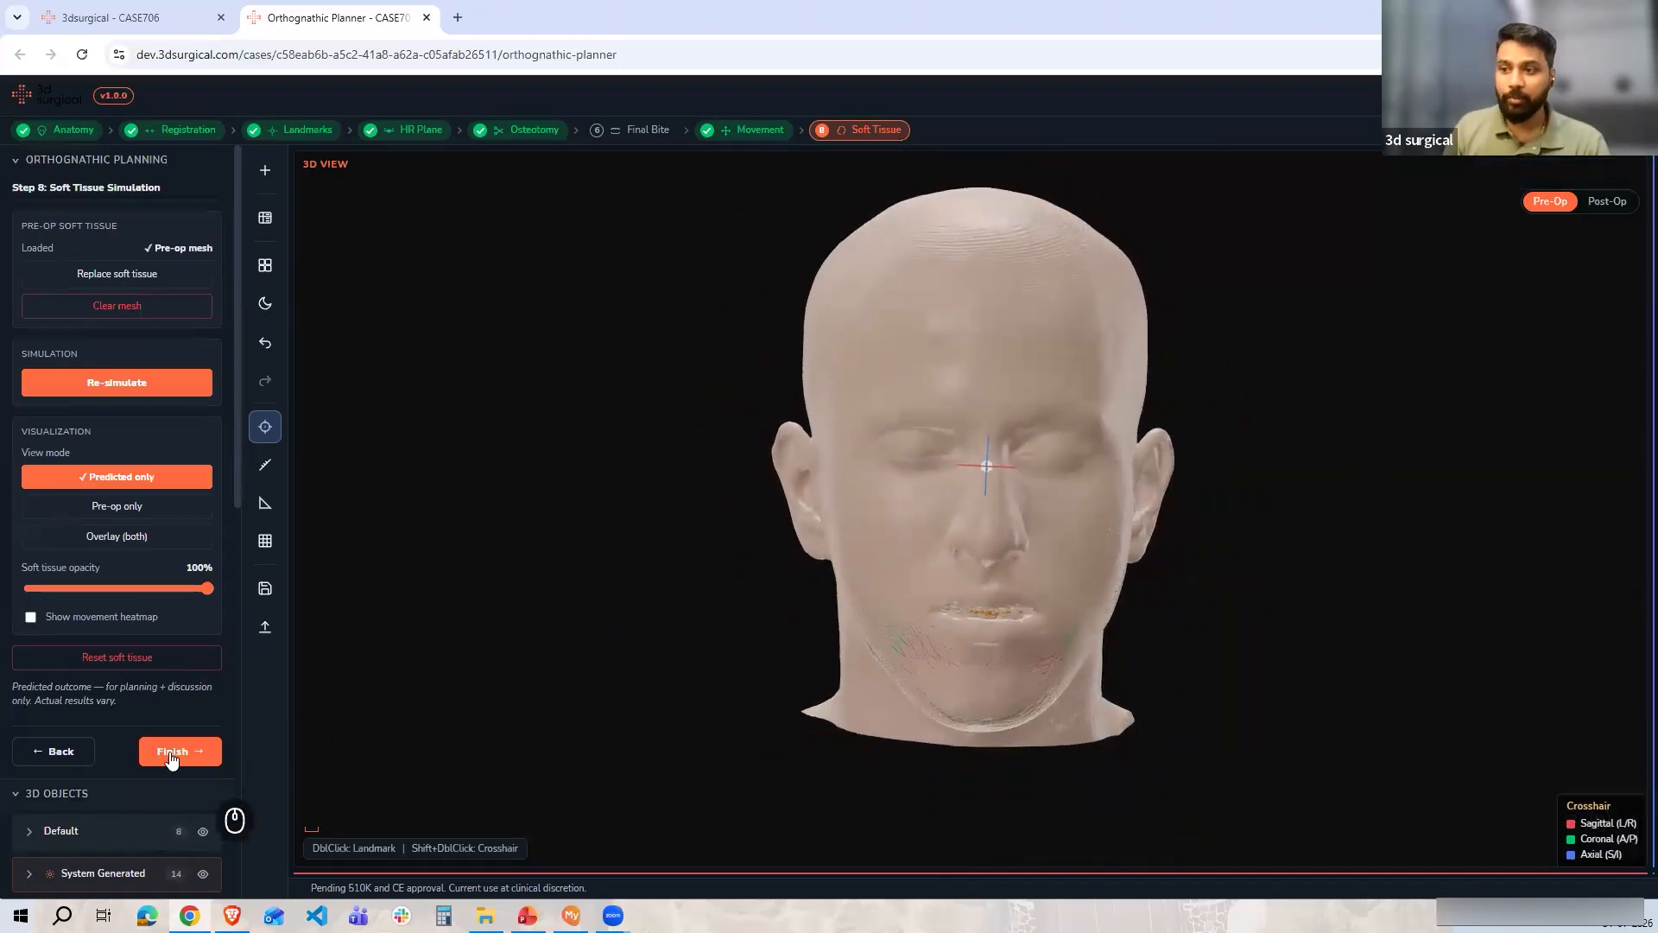
left_click(172, 754)
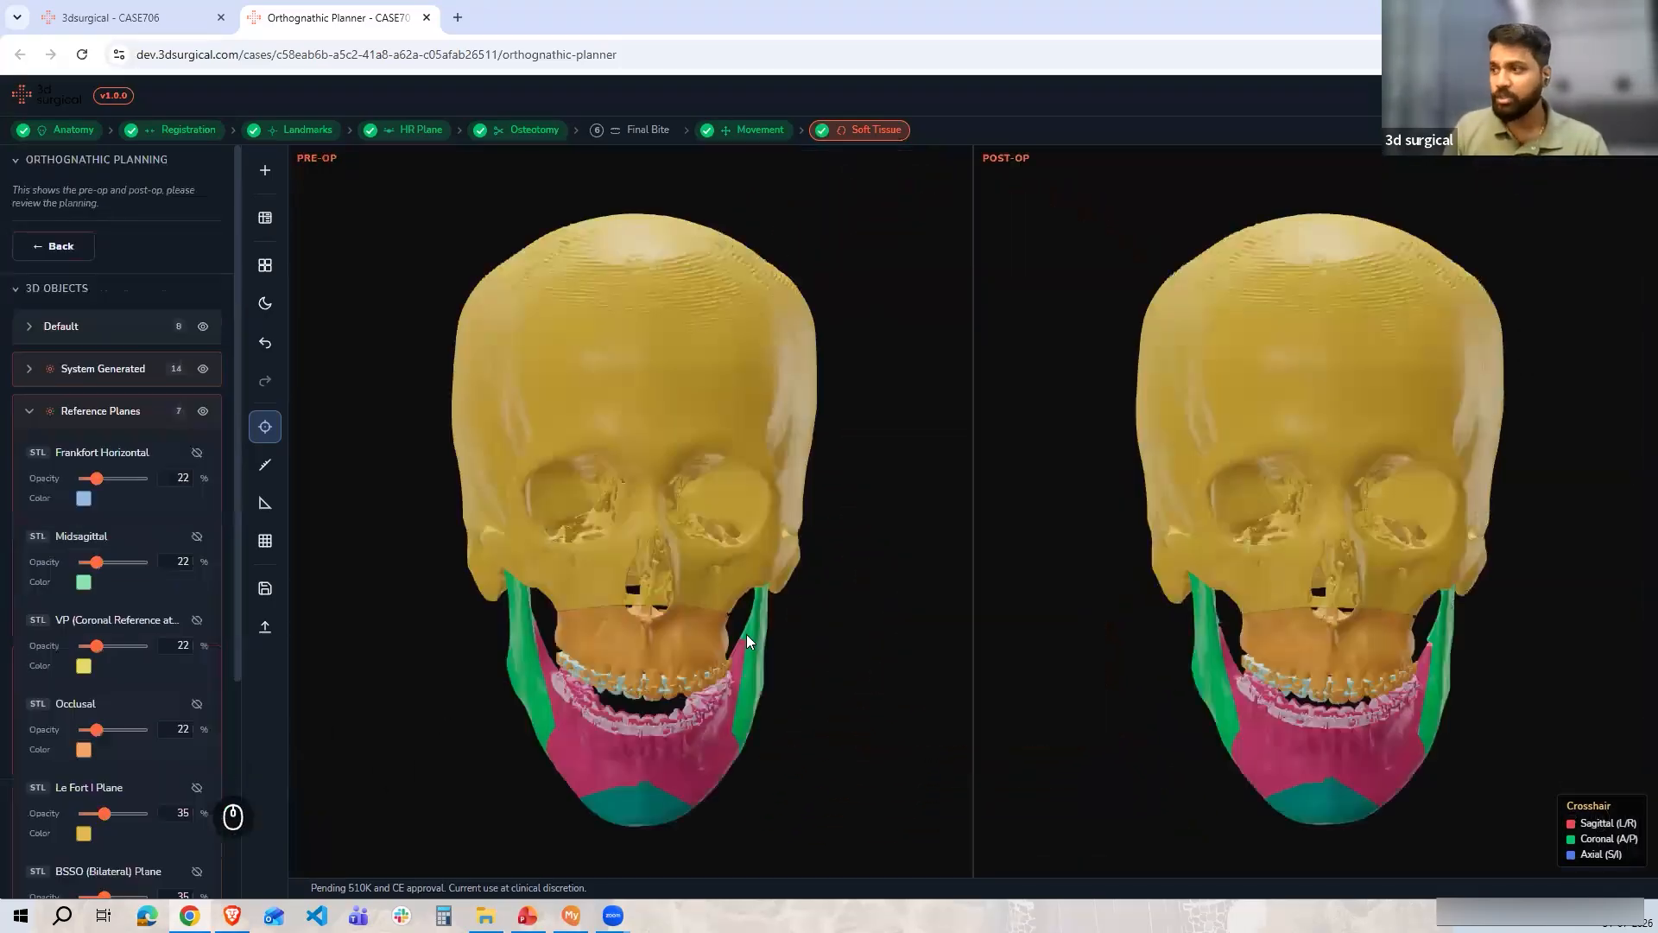
left_click(899, 832)
left_click(1581, 833)
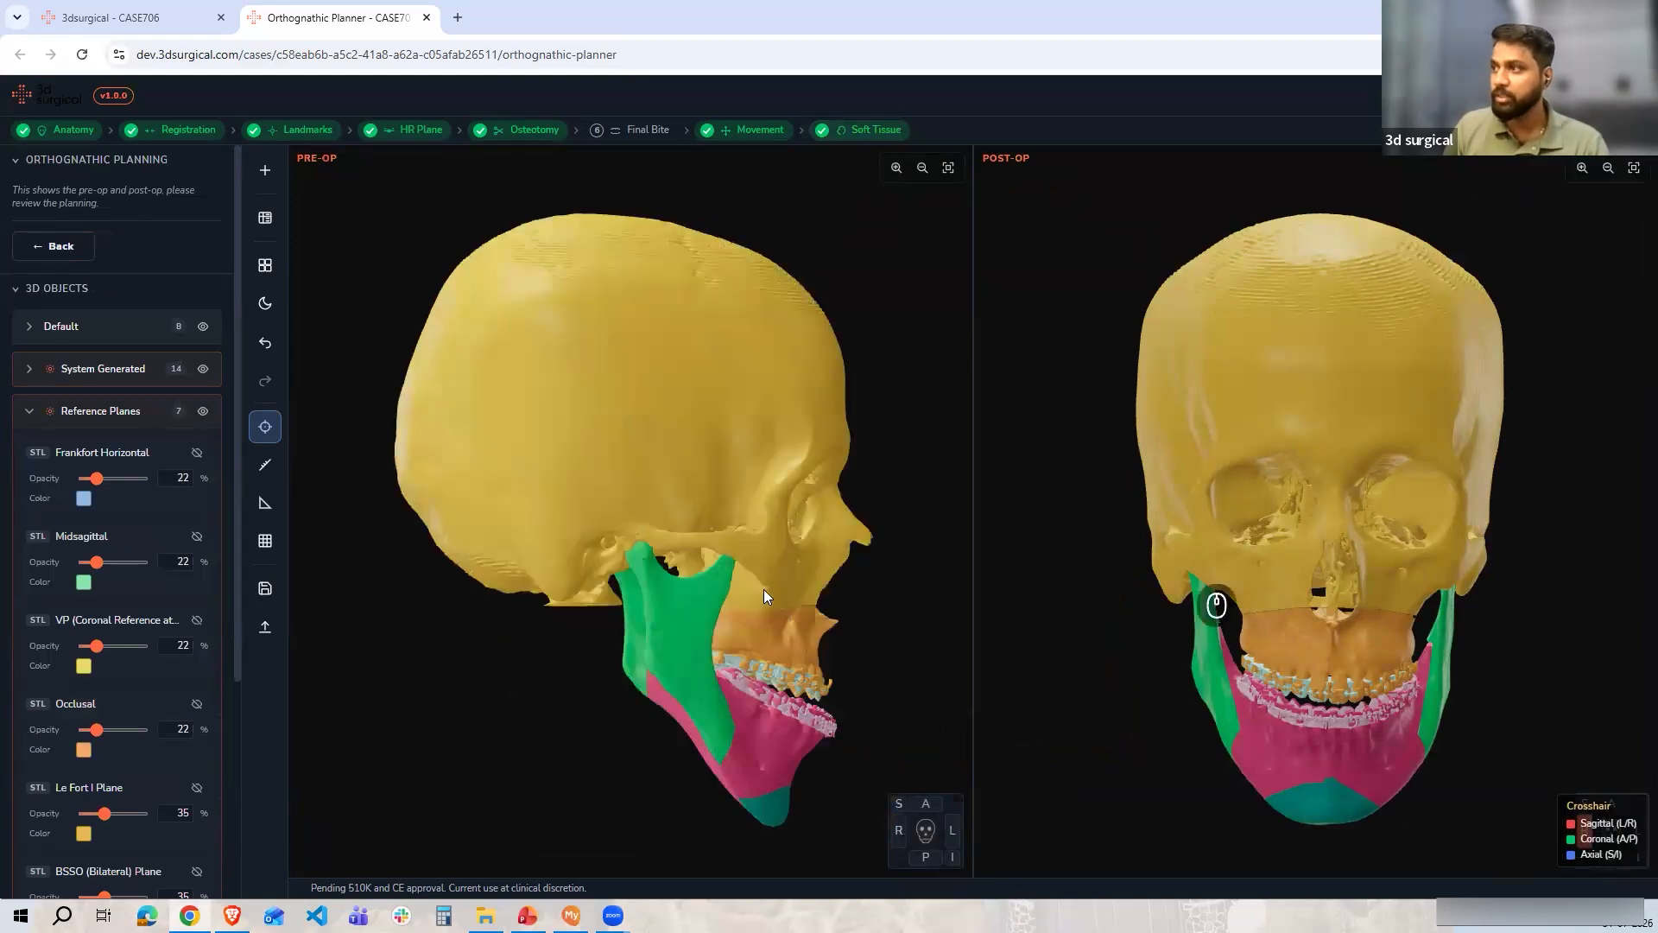
Try to save the plan as a new version named Plan 1\ version
left_click(1437, 132)
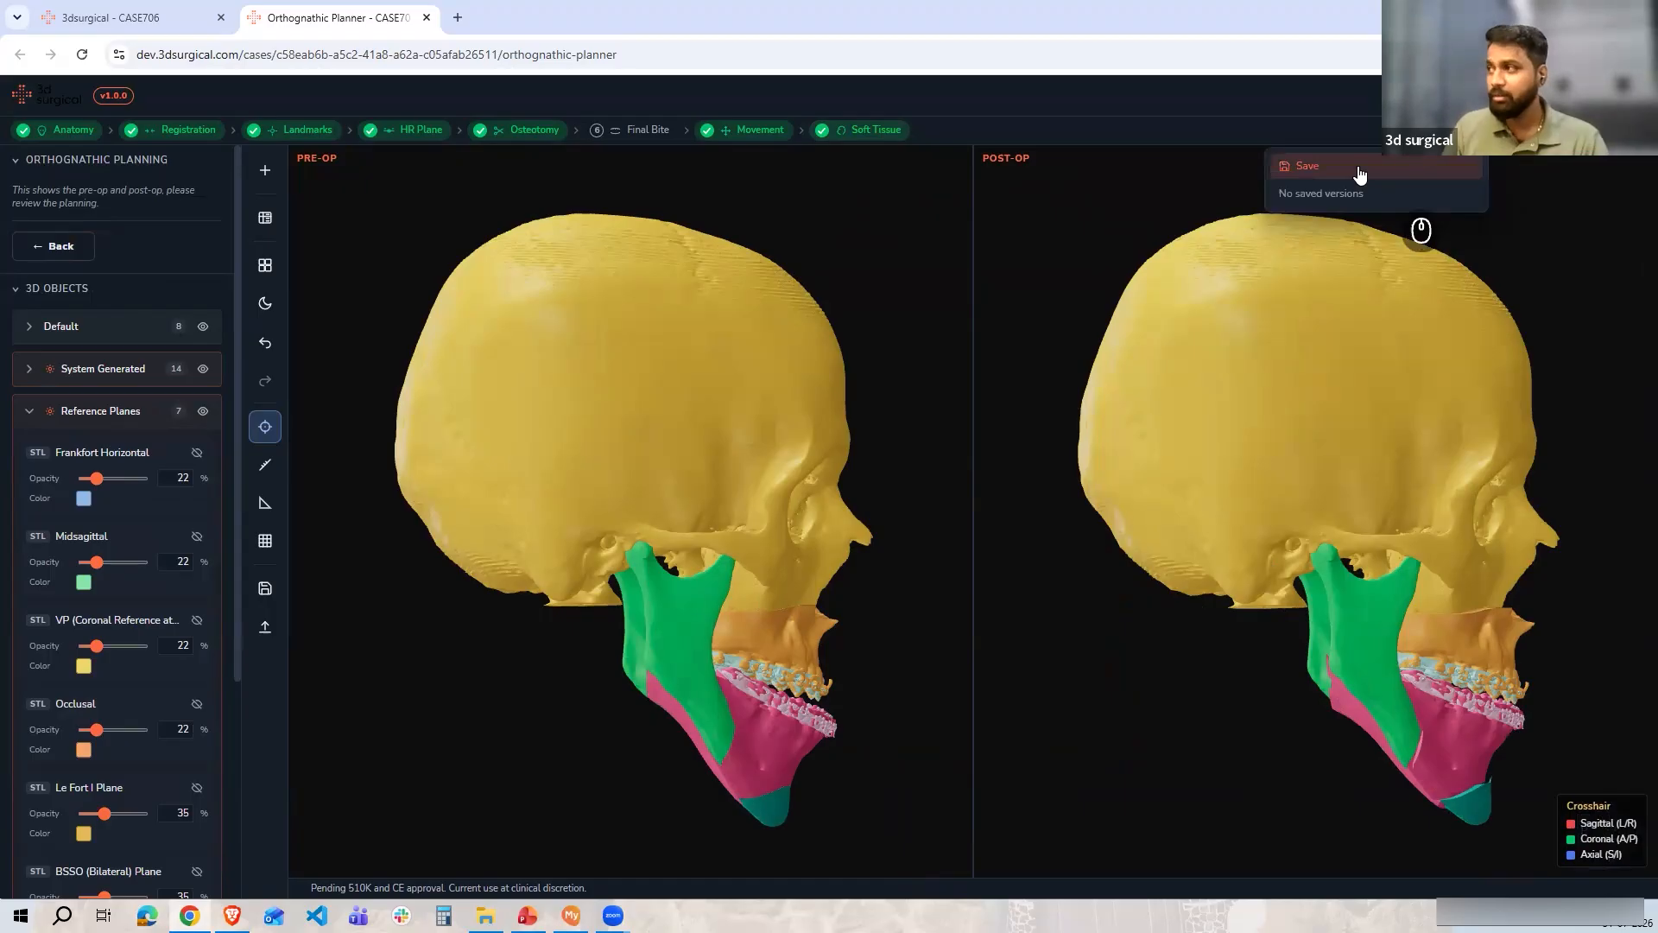
left_click(1358, 168)
type("Plan 1")
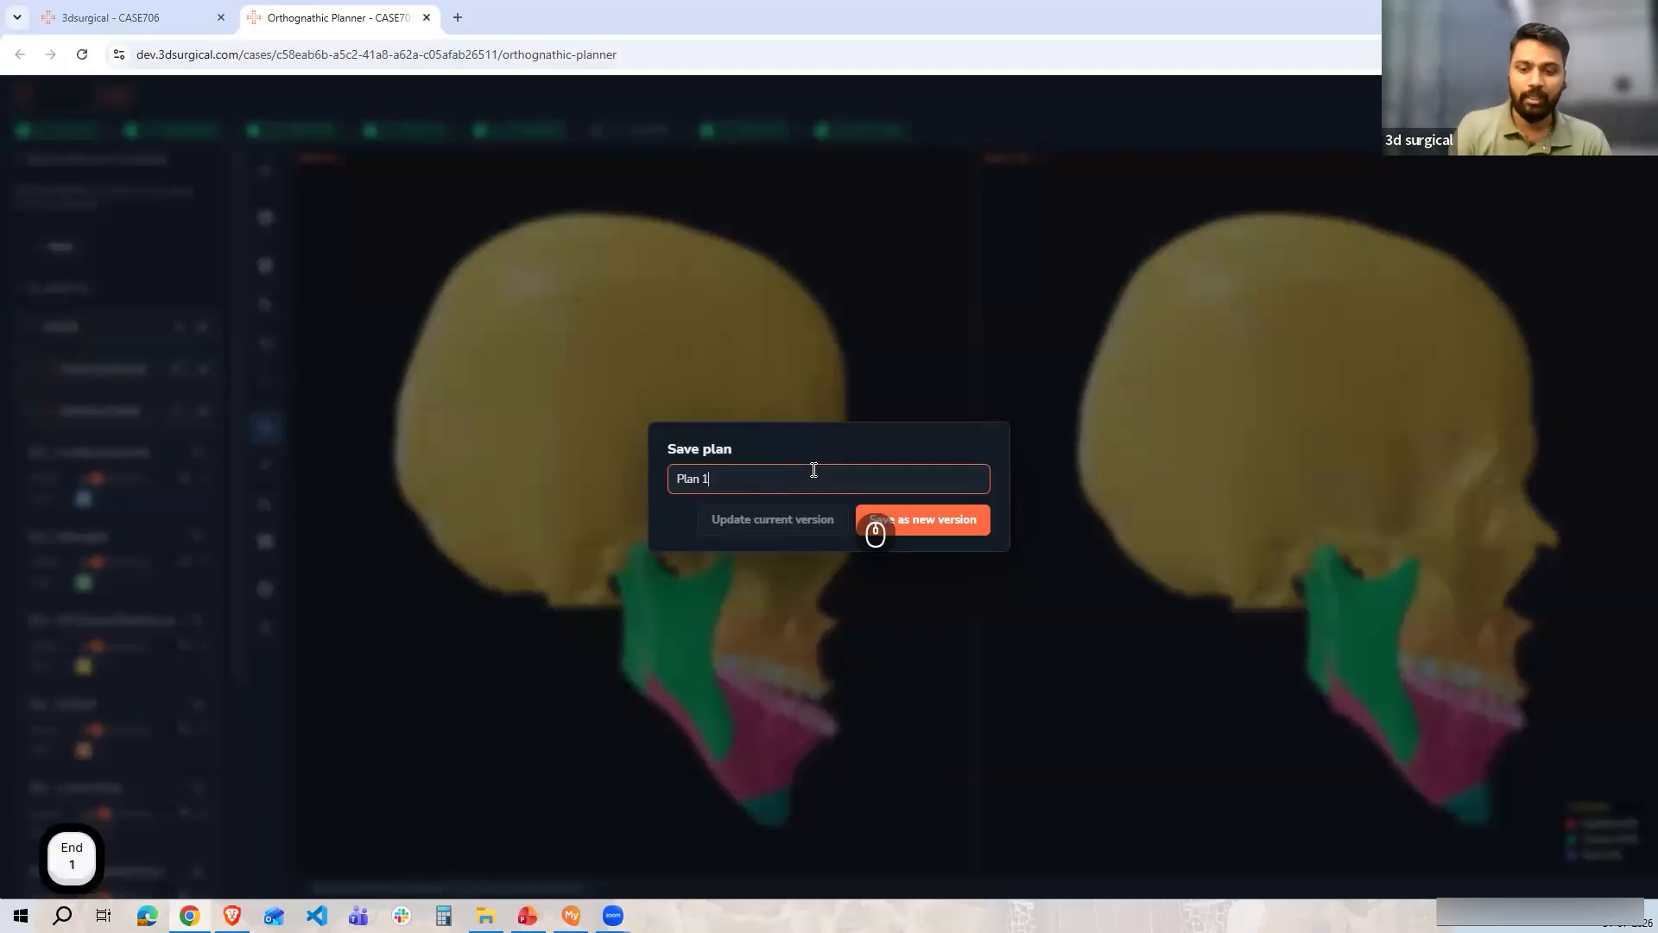
type("\\")
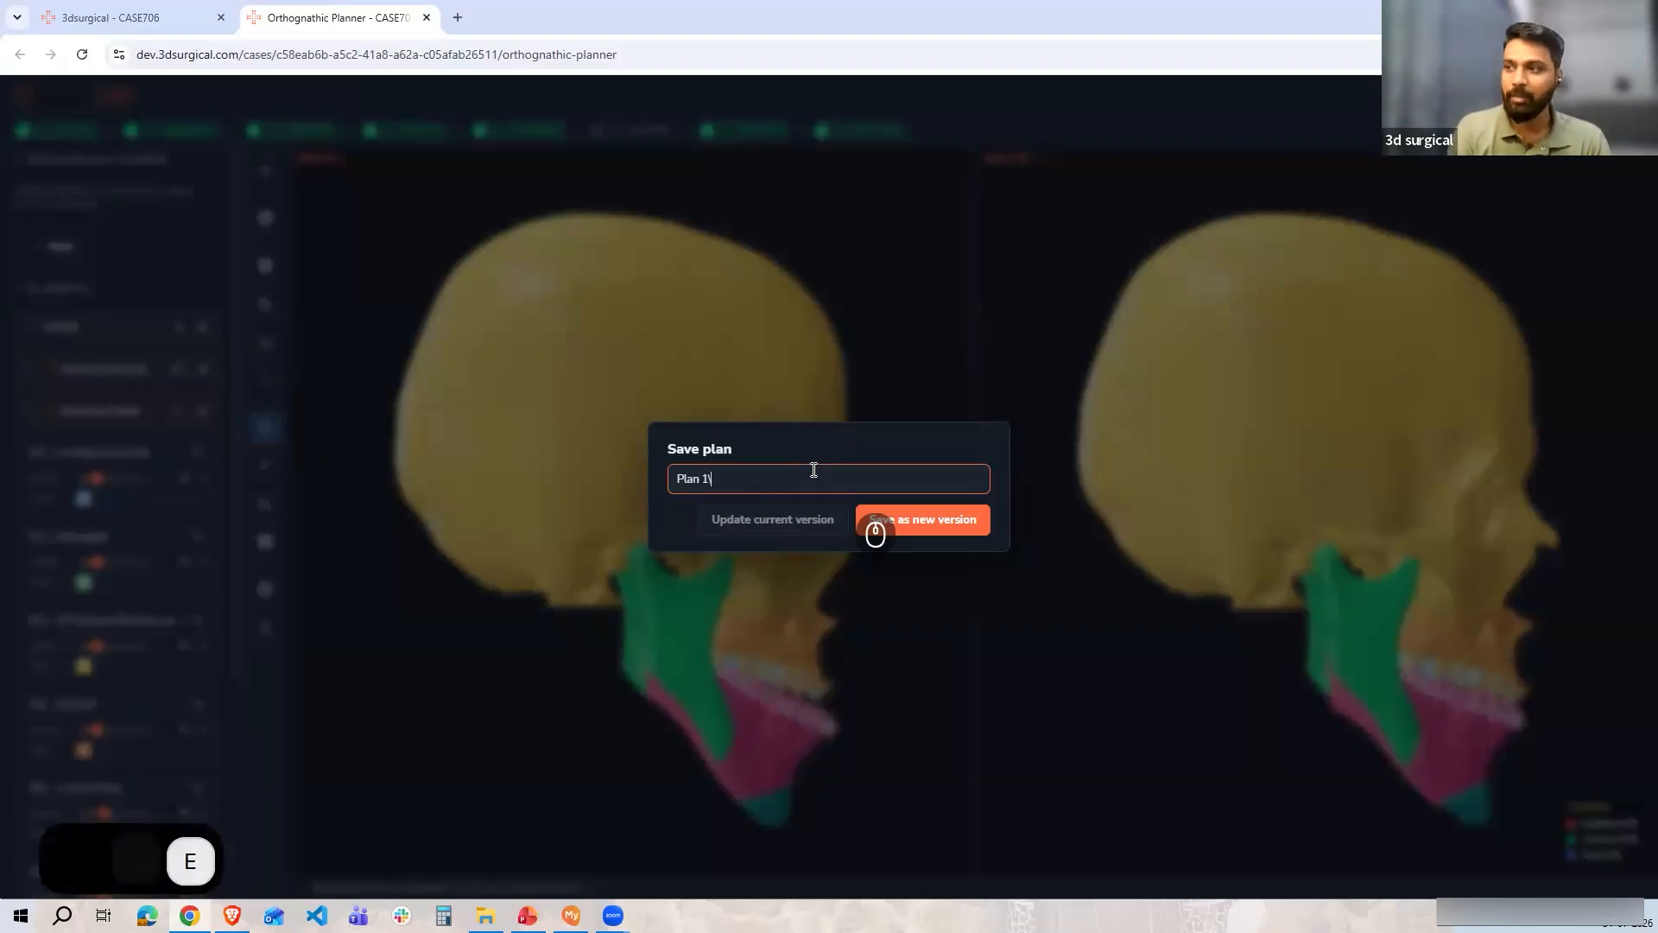
type(" version")
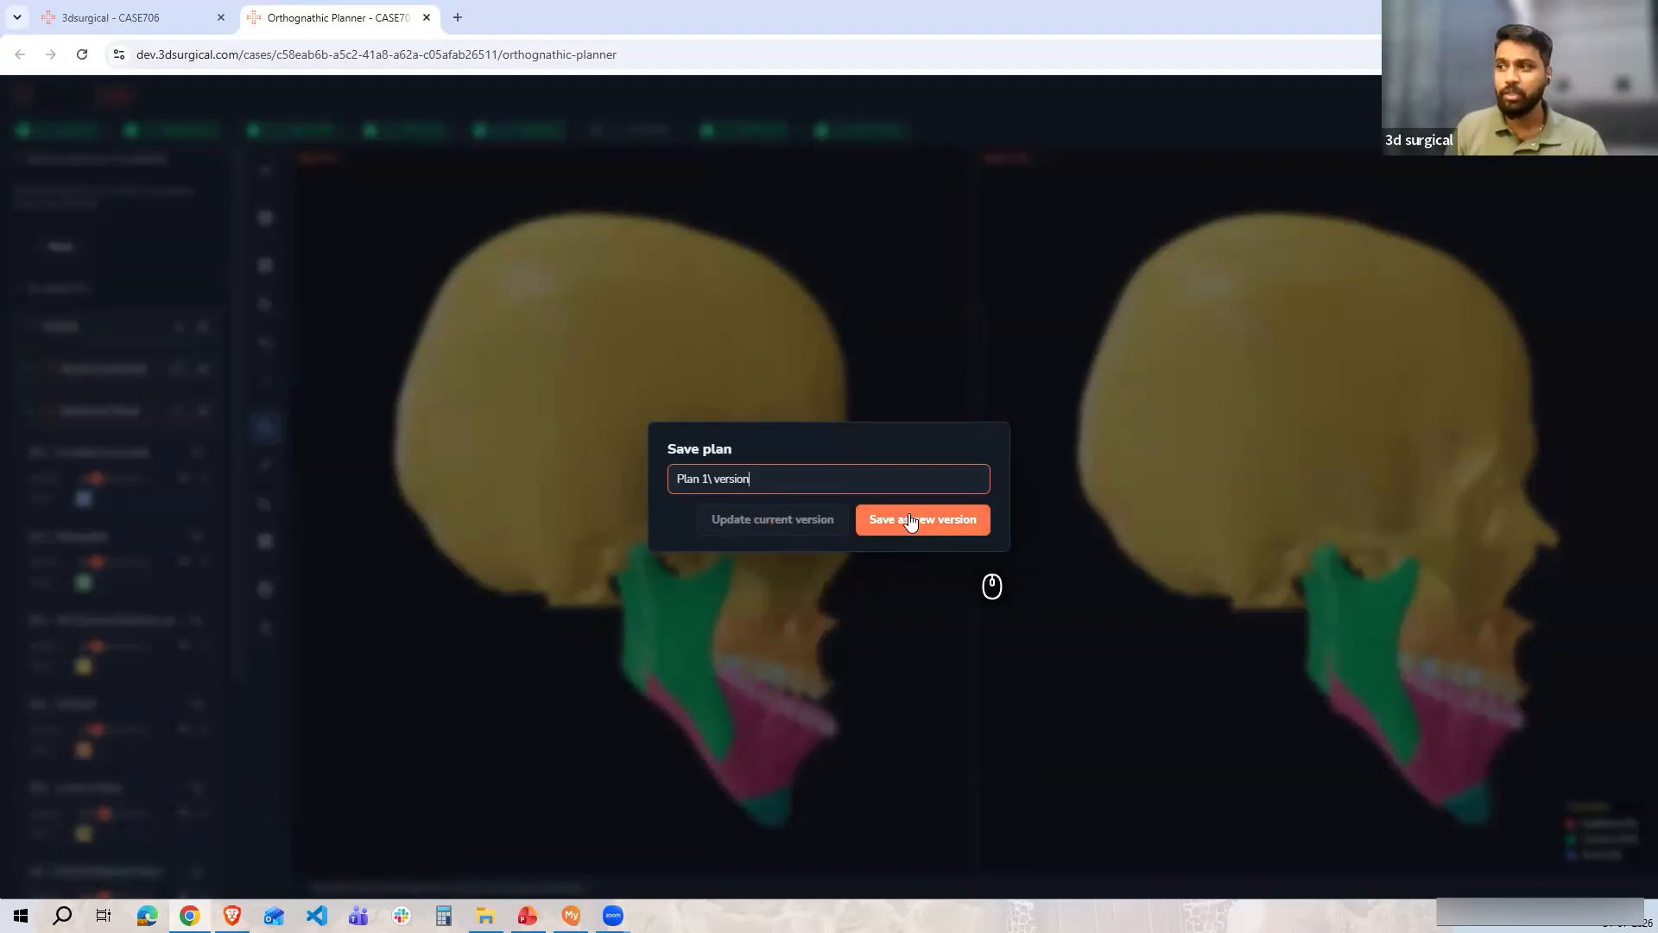
key("Escape")
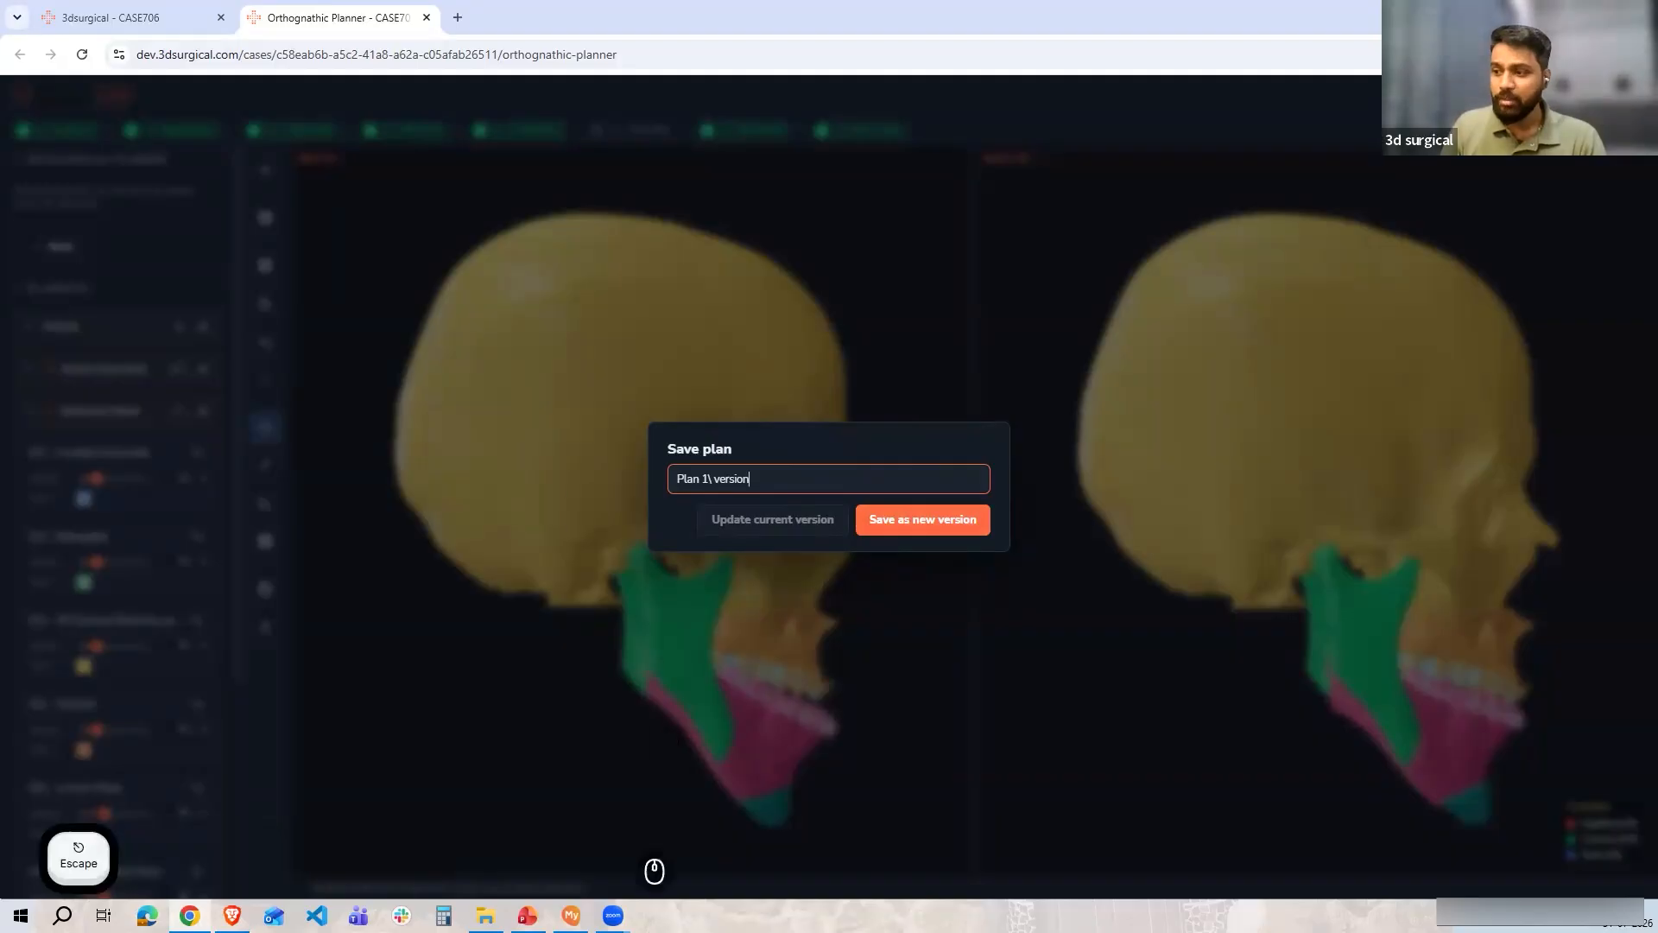
Move CASE706's status forward twice to Surgeon Review
left_click(87, 8)
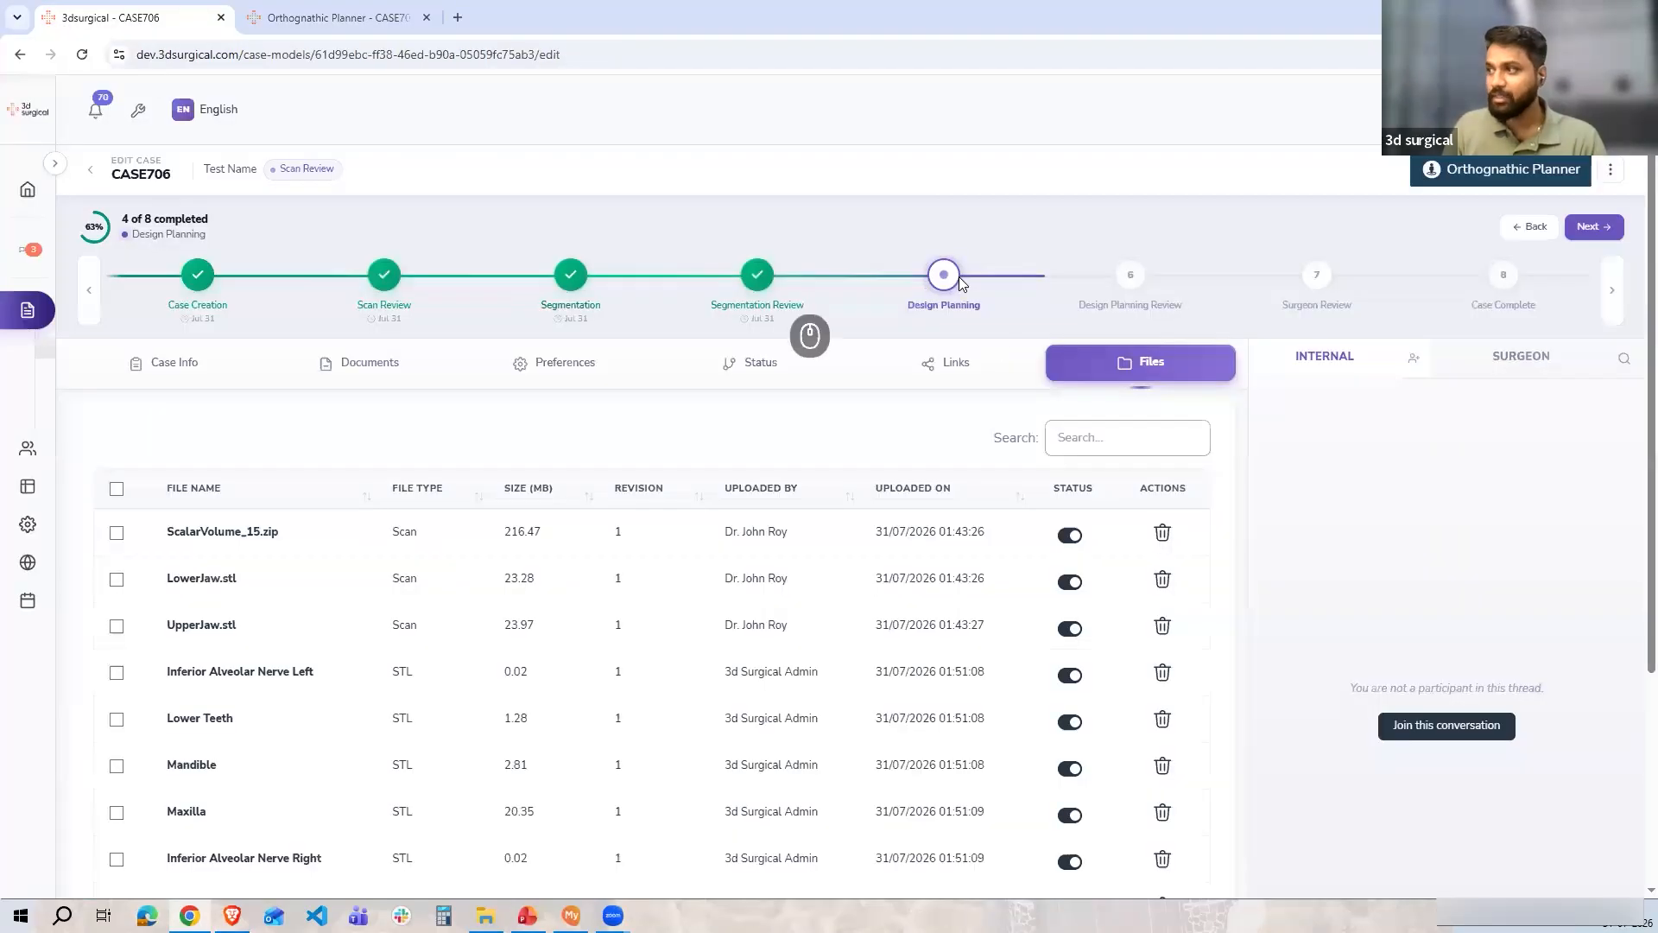
left_click(1594, 226)
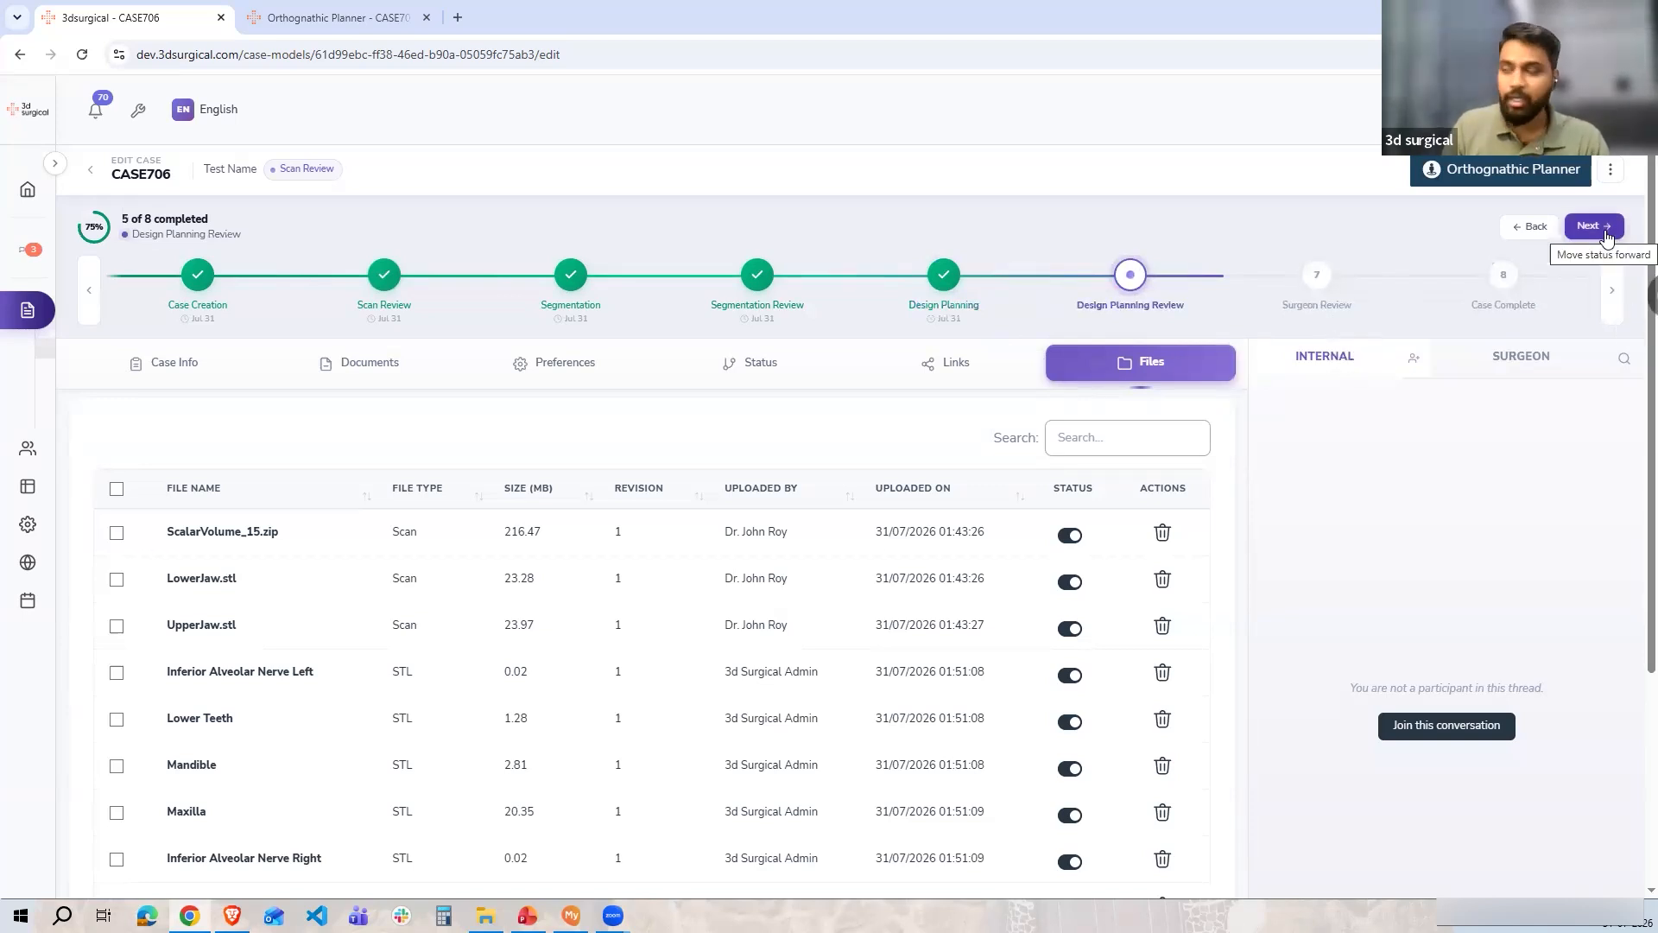
left_click(1605, 231)
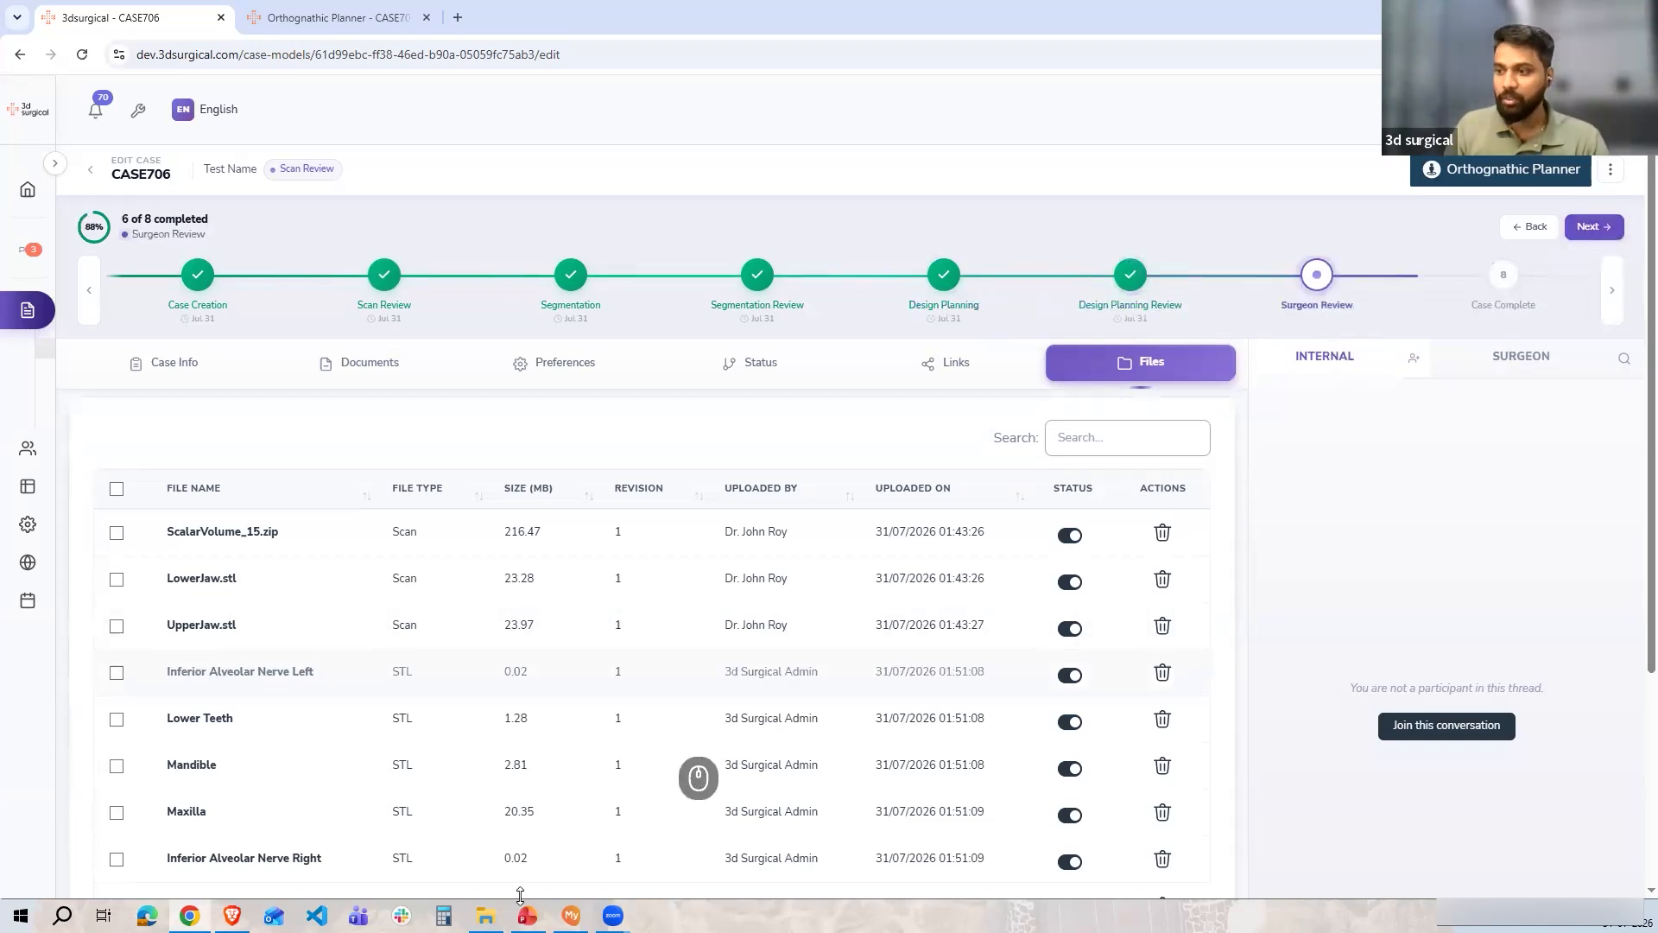
Switch to the other browser window and review the dashboard and the case list
mouse_move(528, 914)
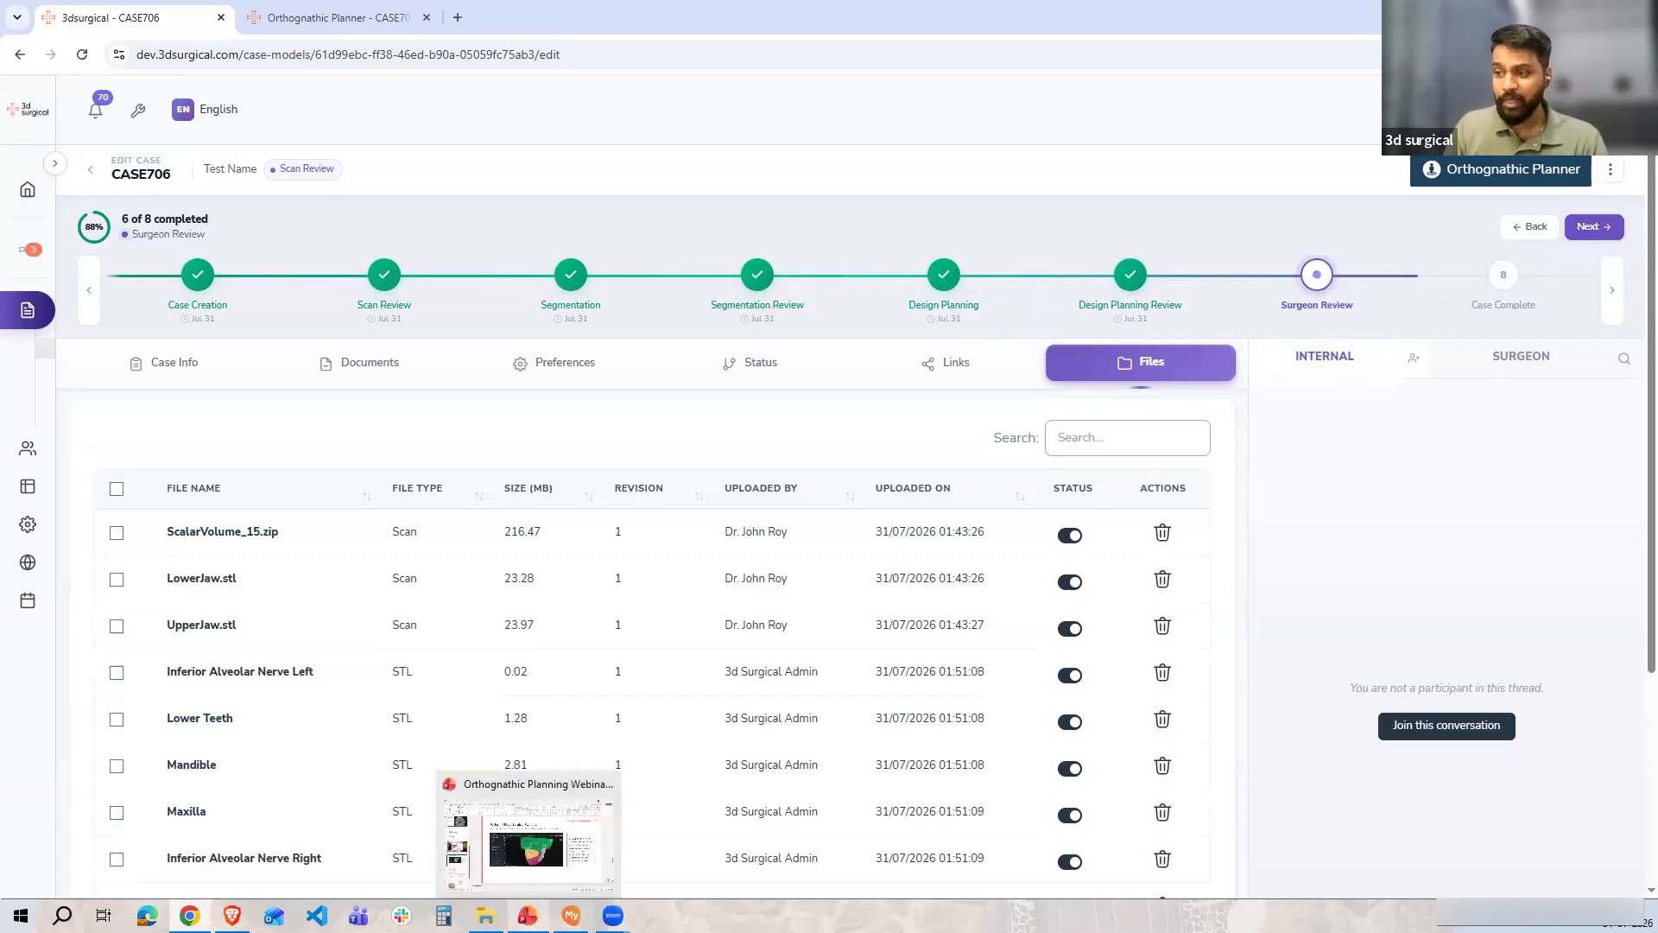
left_click(232, 915)
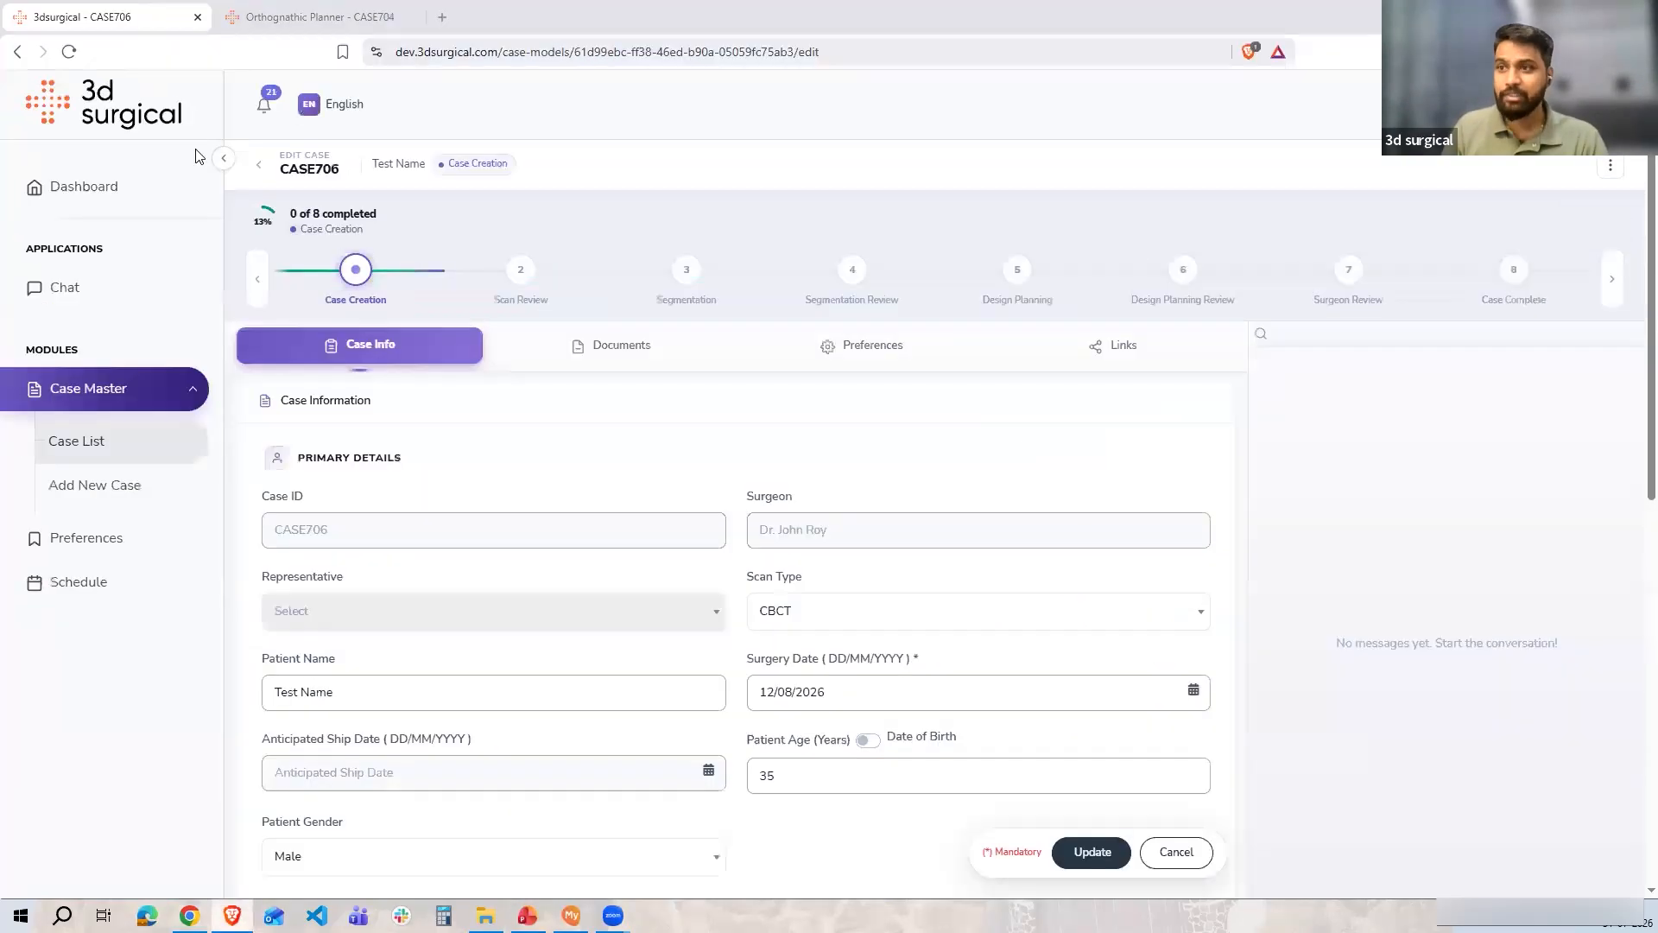
left_click(76, 442)
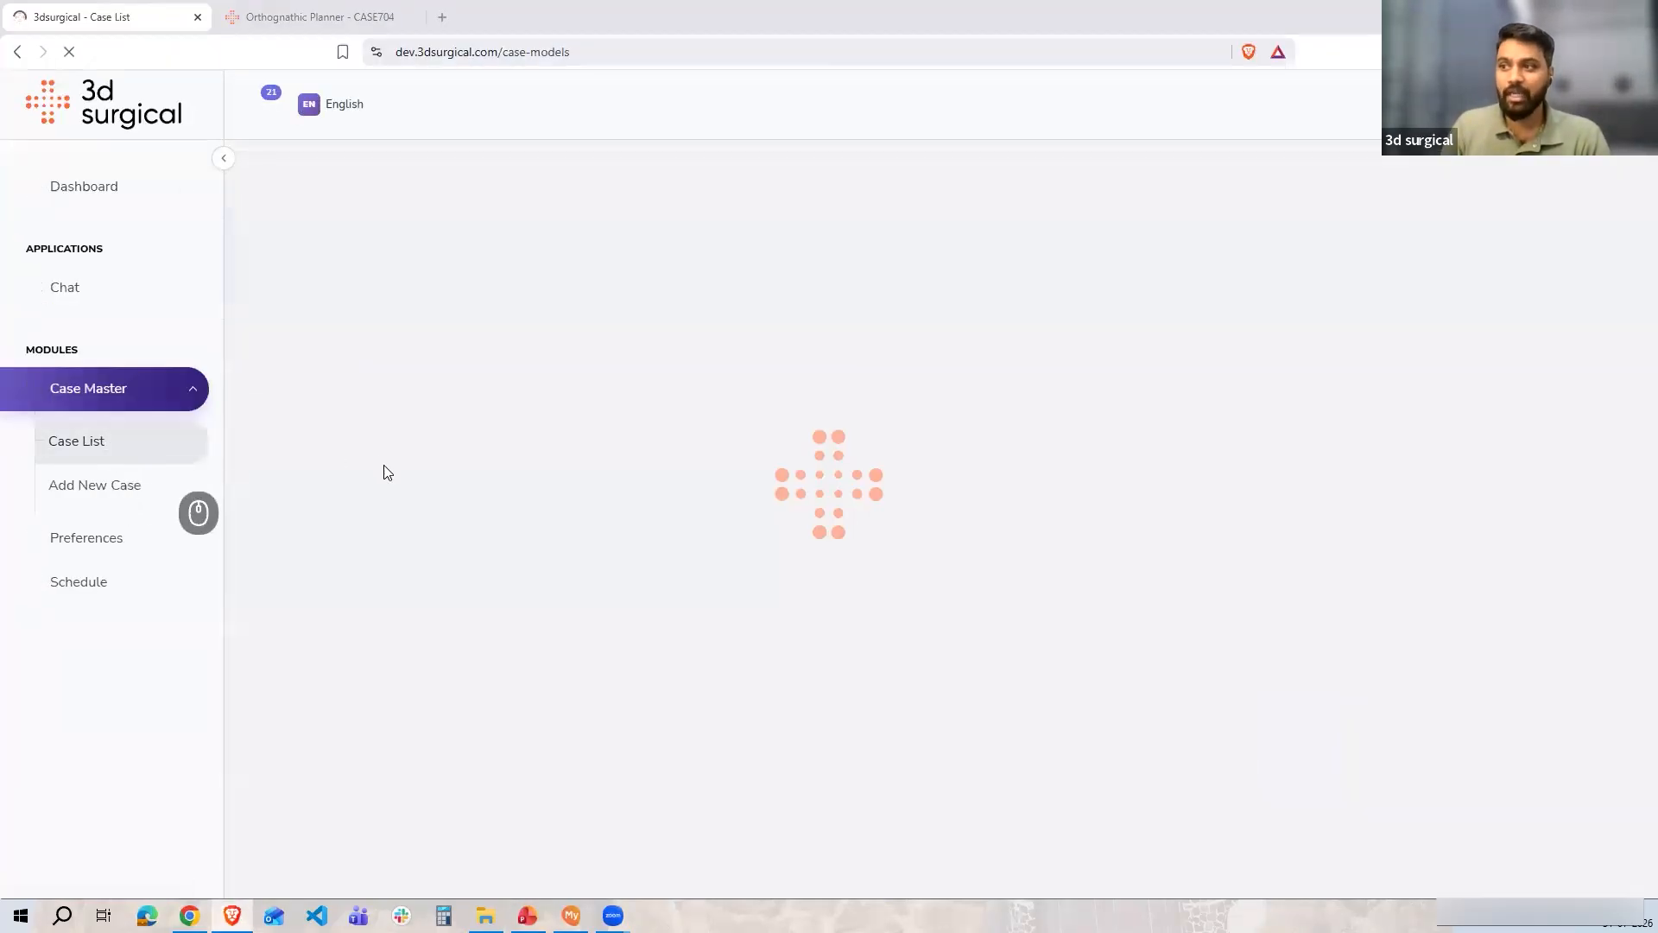
left_click(97, 186)
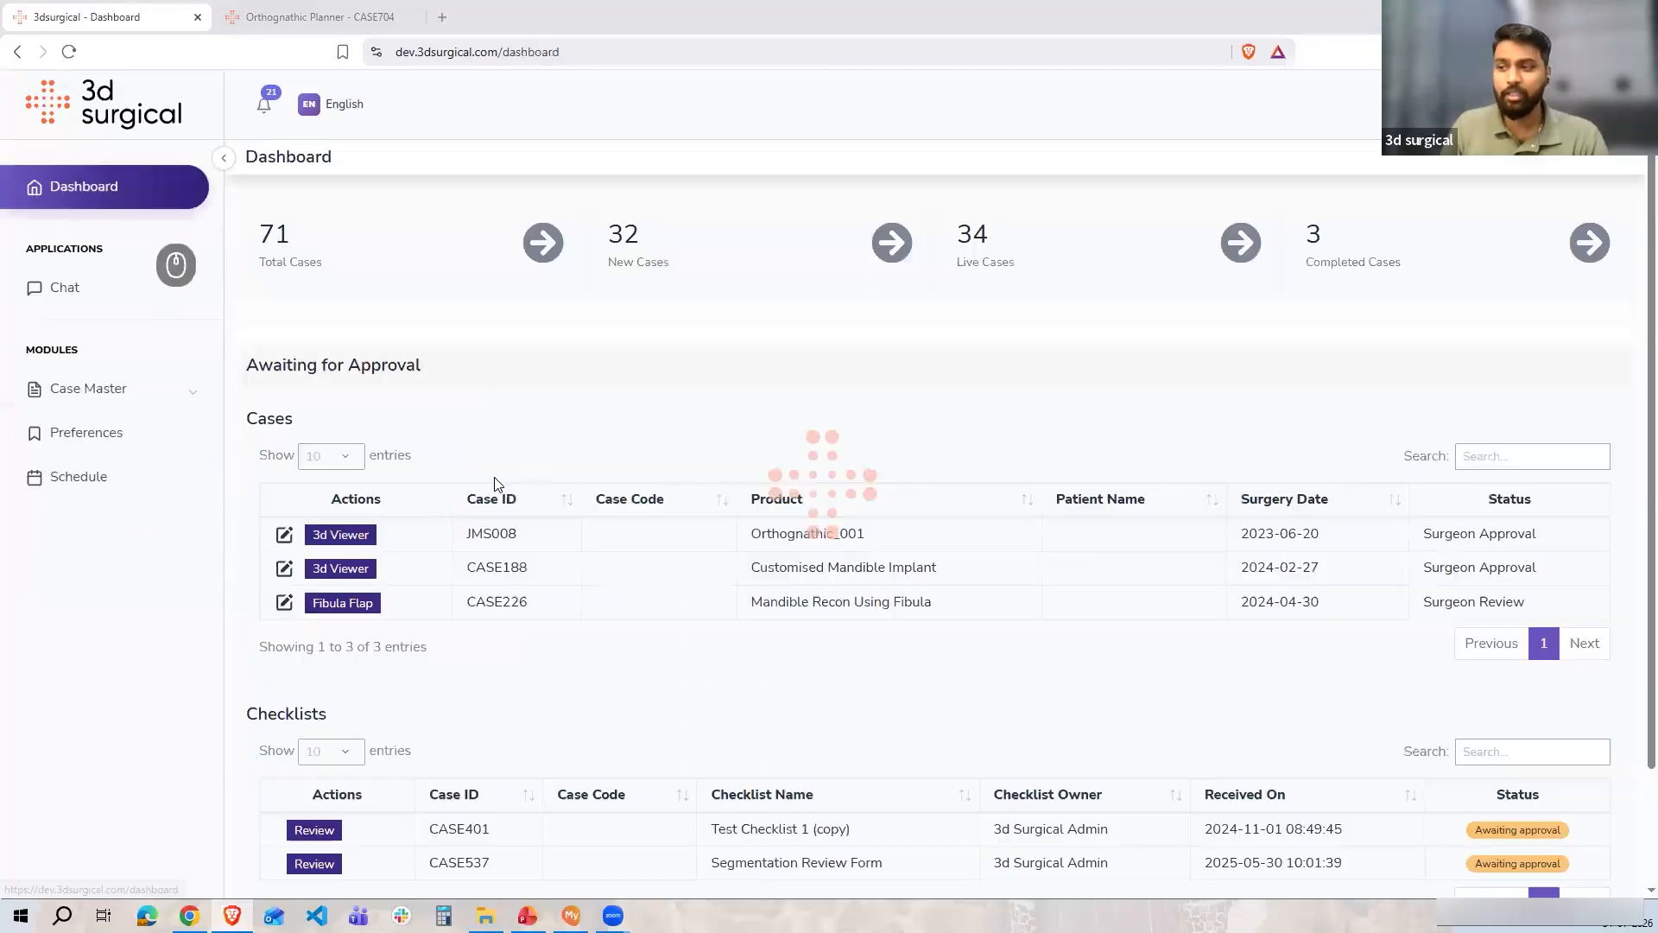
scroll(500, 604, "down", 2)
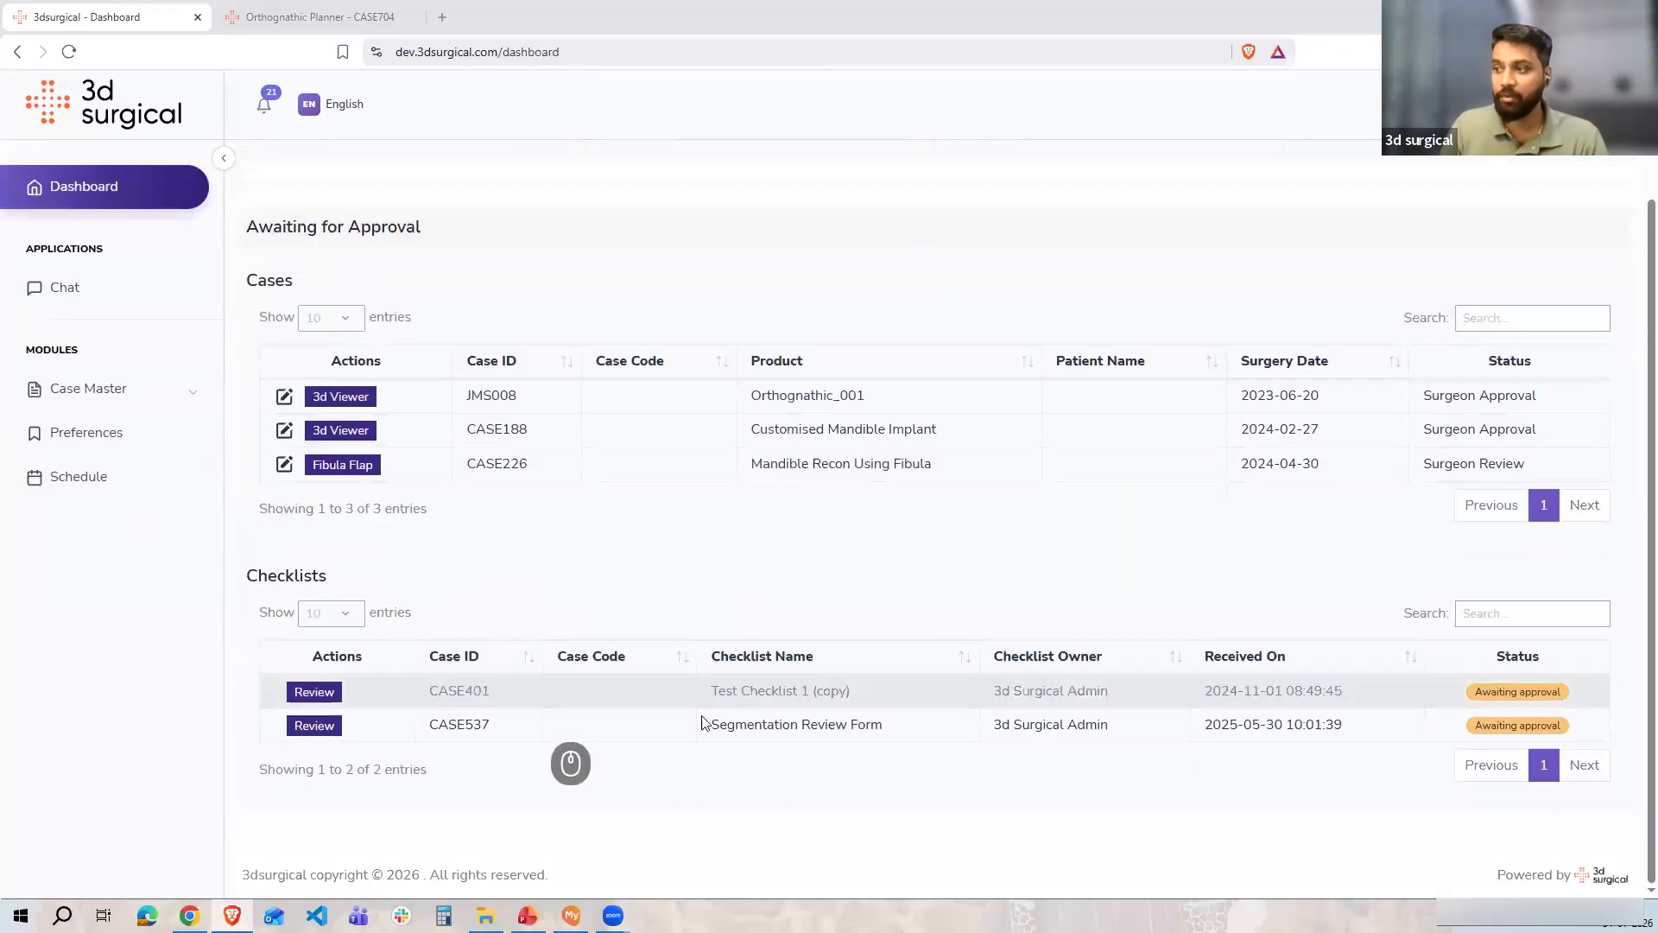
scroll(355, 596, "up", 2)
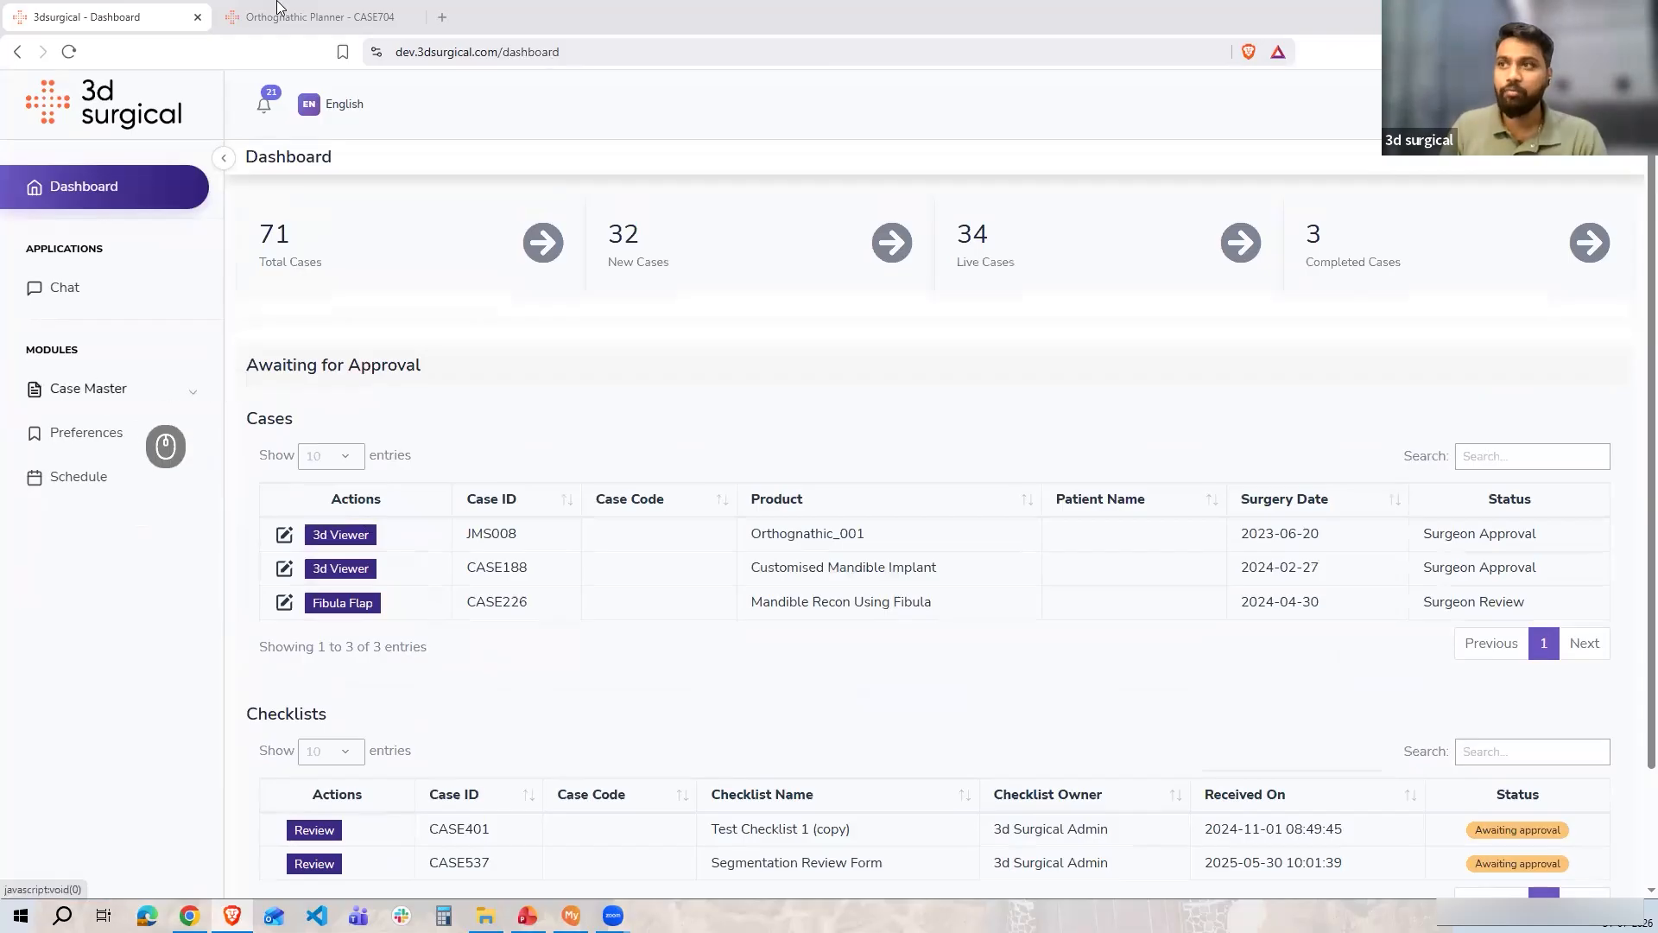
left_click(95, 393)
left_click(79, 440)
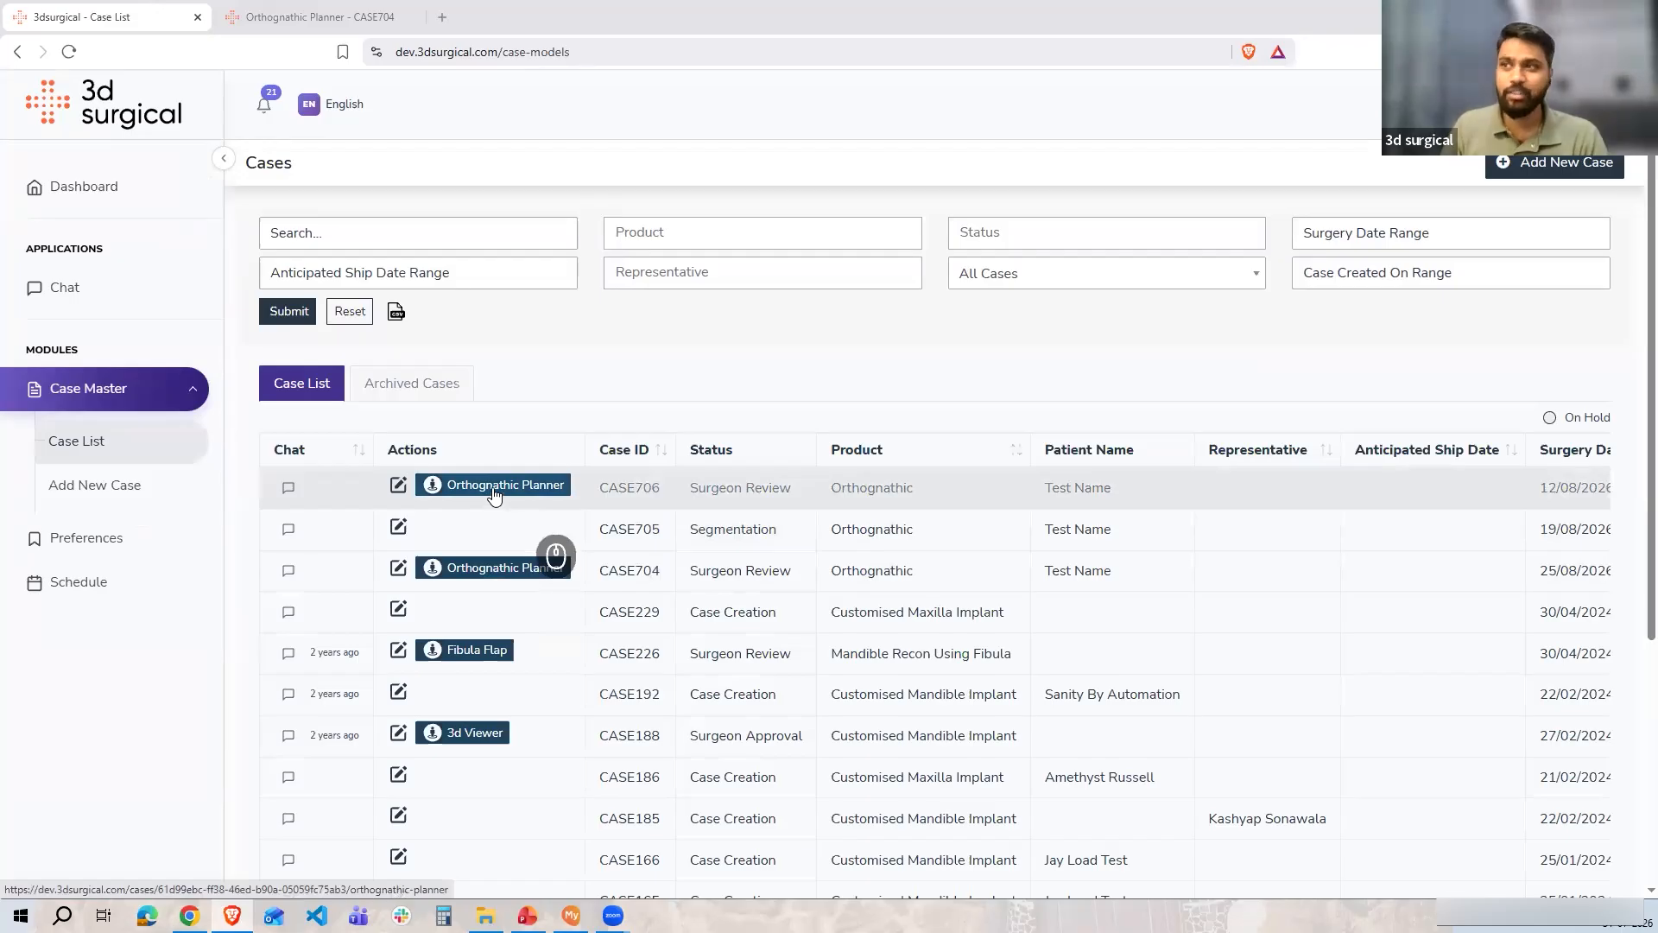
Open the CASE704 Orthognathic Planner tab and inspect its pre-op and post-op models
left_click(336, 9)
left_click_drag(800, 561, 695, 423)
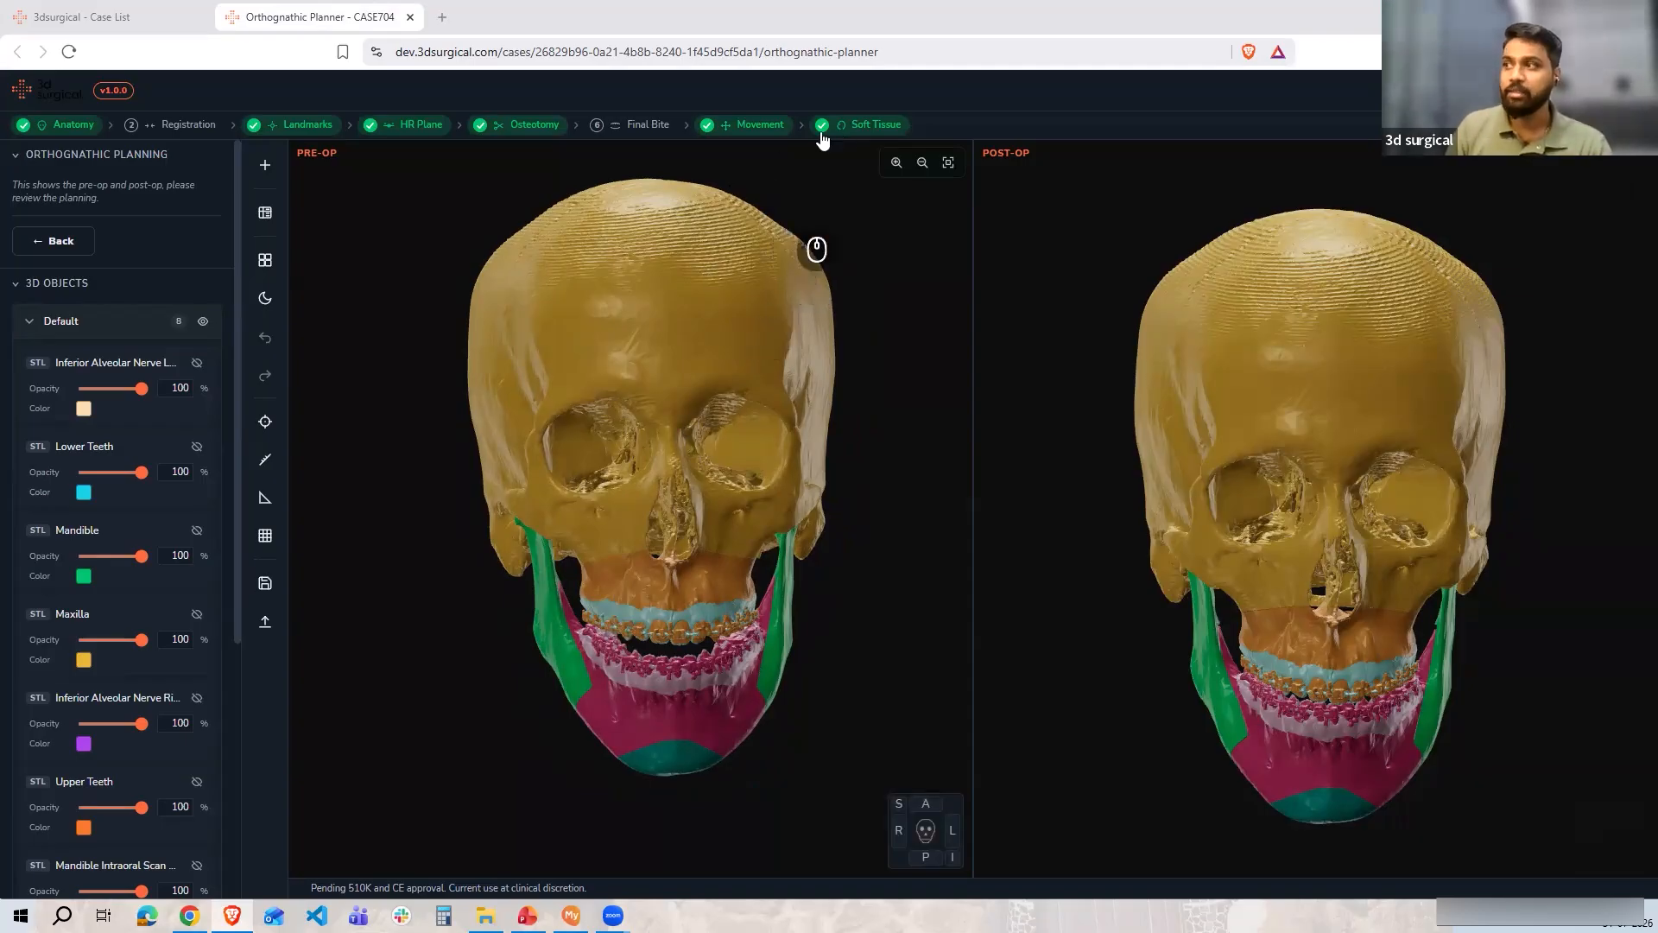
In the Movement step, add the BSSO segments to the chin selection and move them 1 mm posteriorly (A-P −1 mm)
left_click(742, 126)
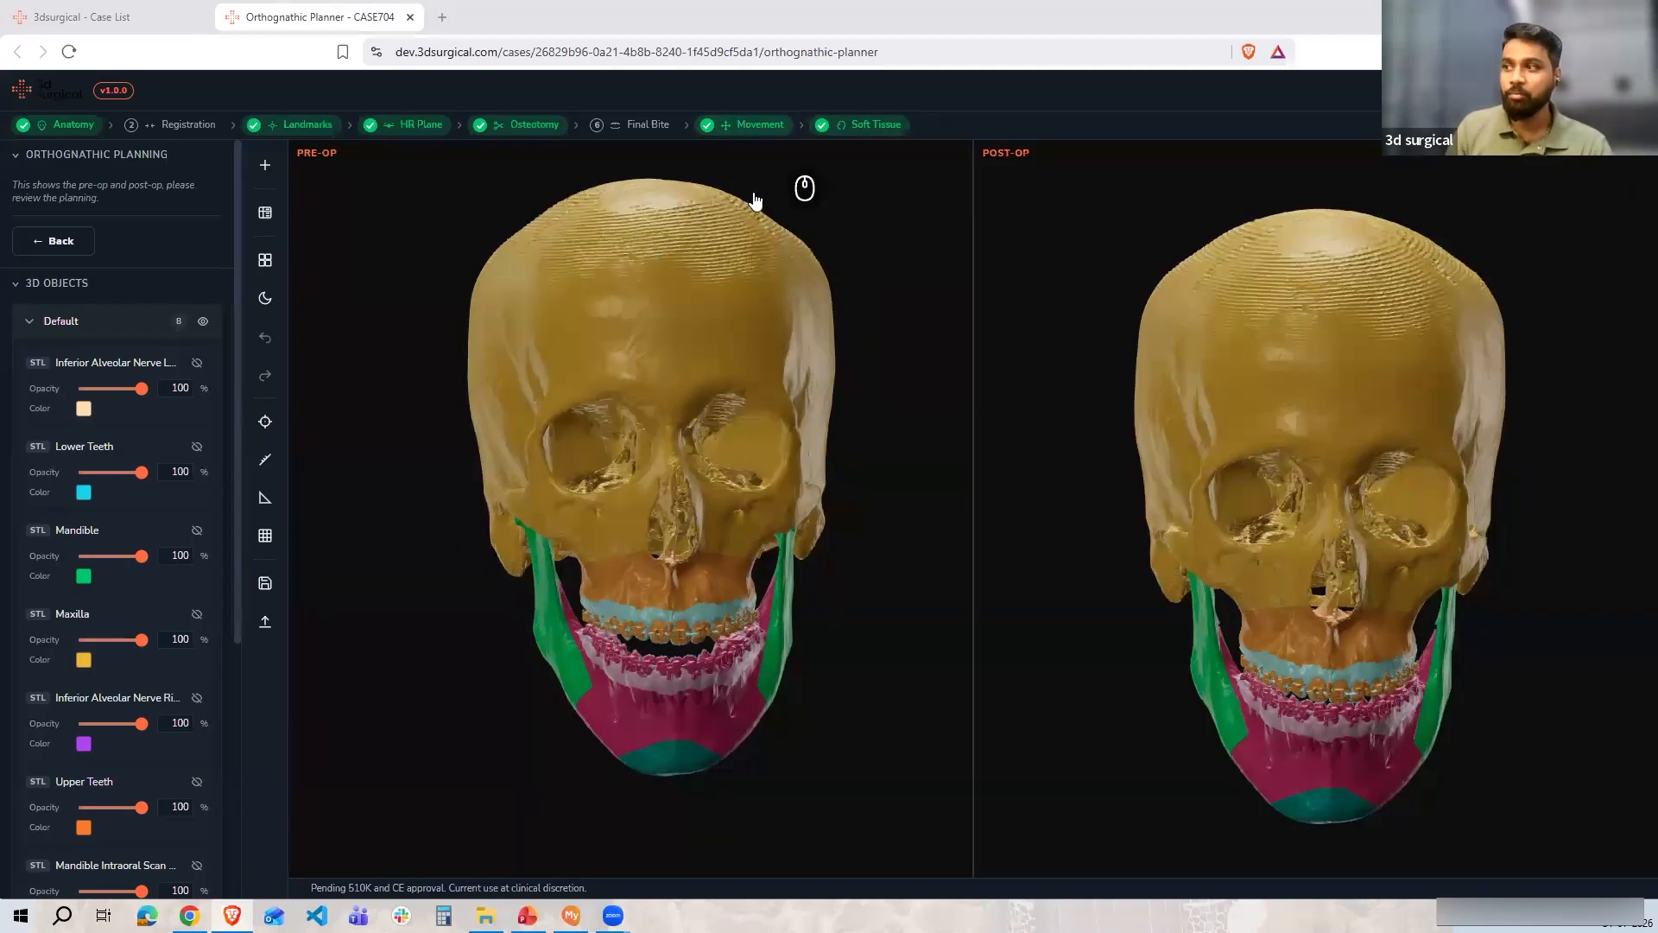
left_click(1571, 817)
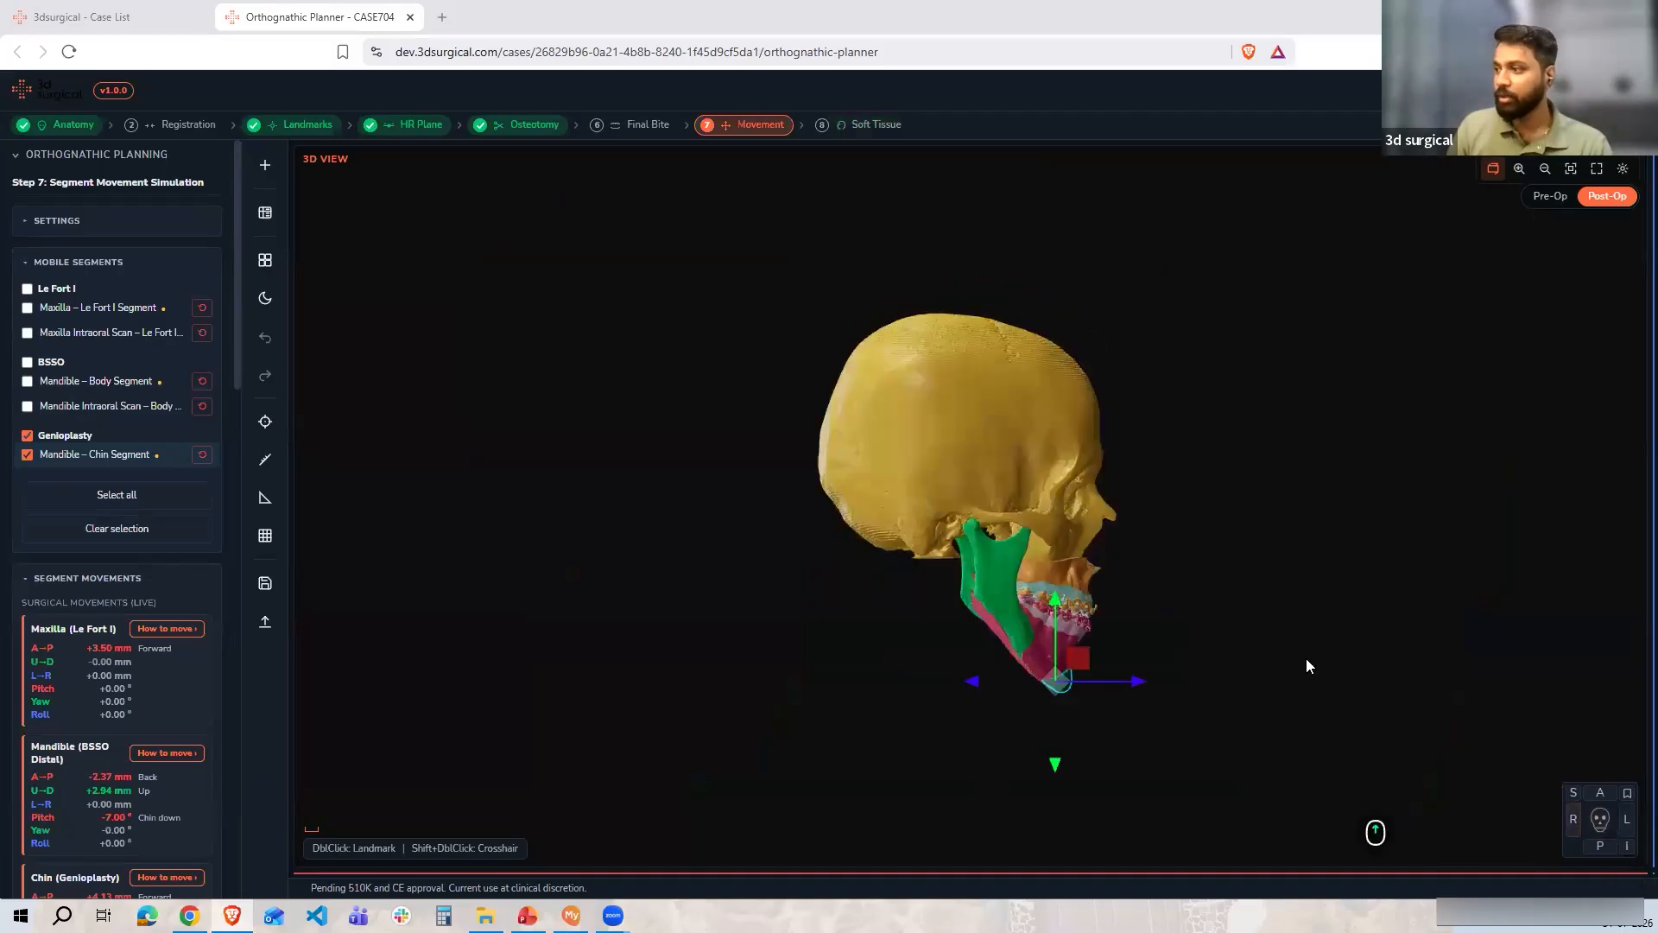
scroll(1192, 570, "up", 6)
left_click_drag(933, 667, 917, 648)
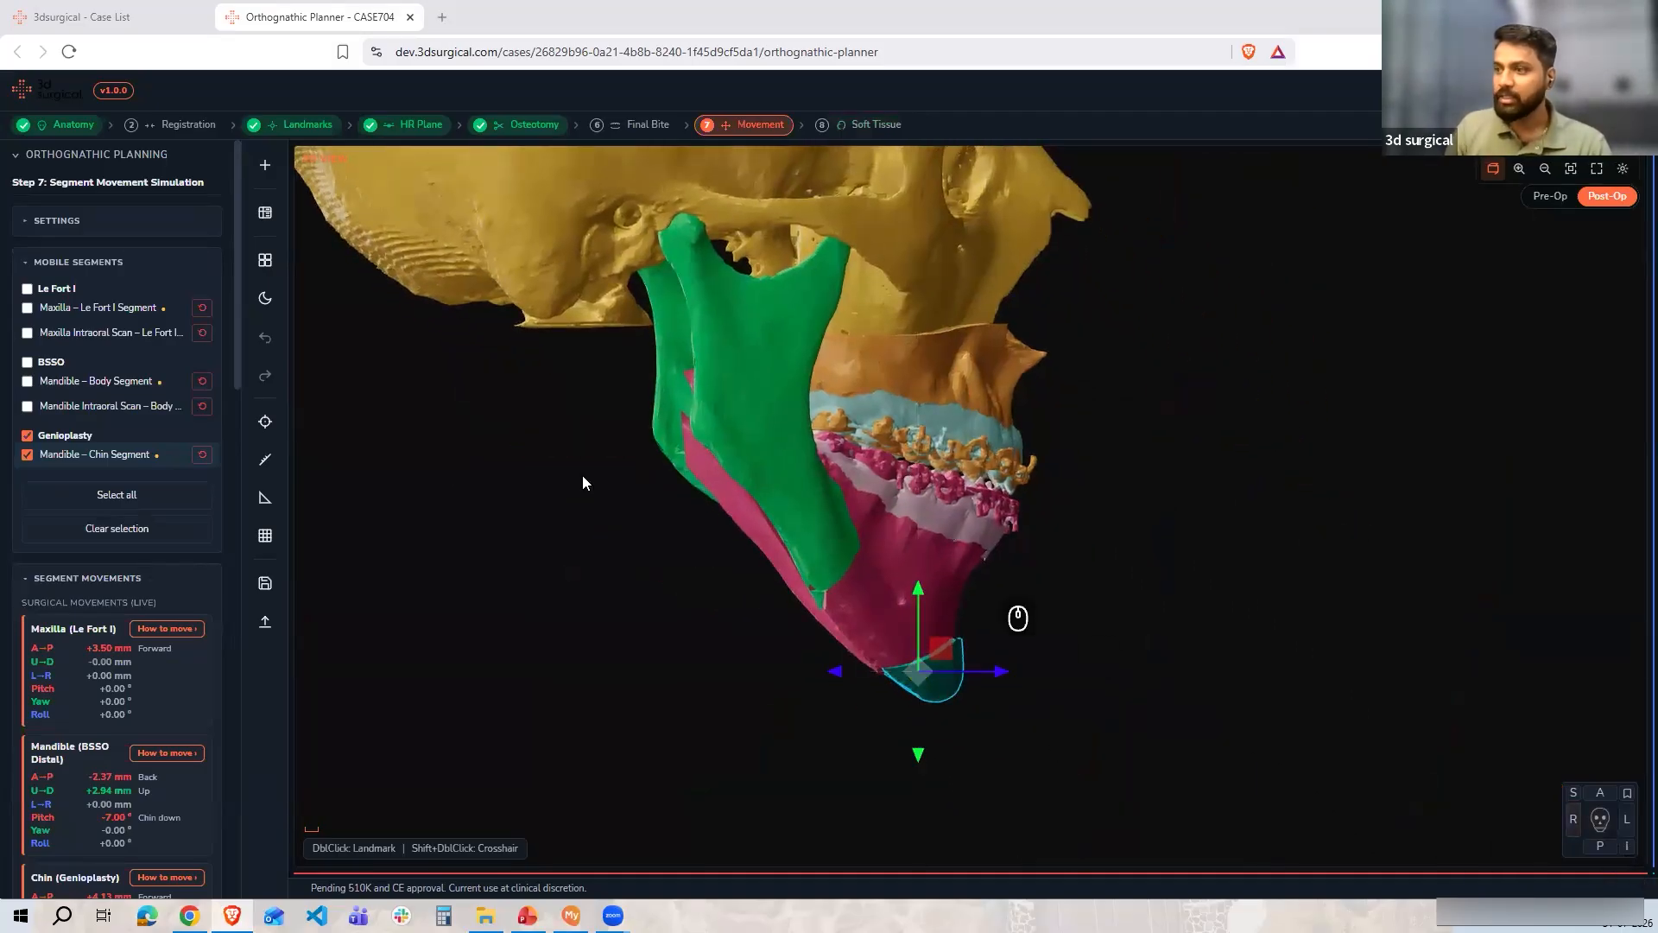
left_click(31, 369)
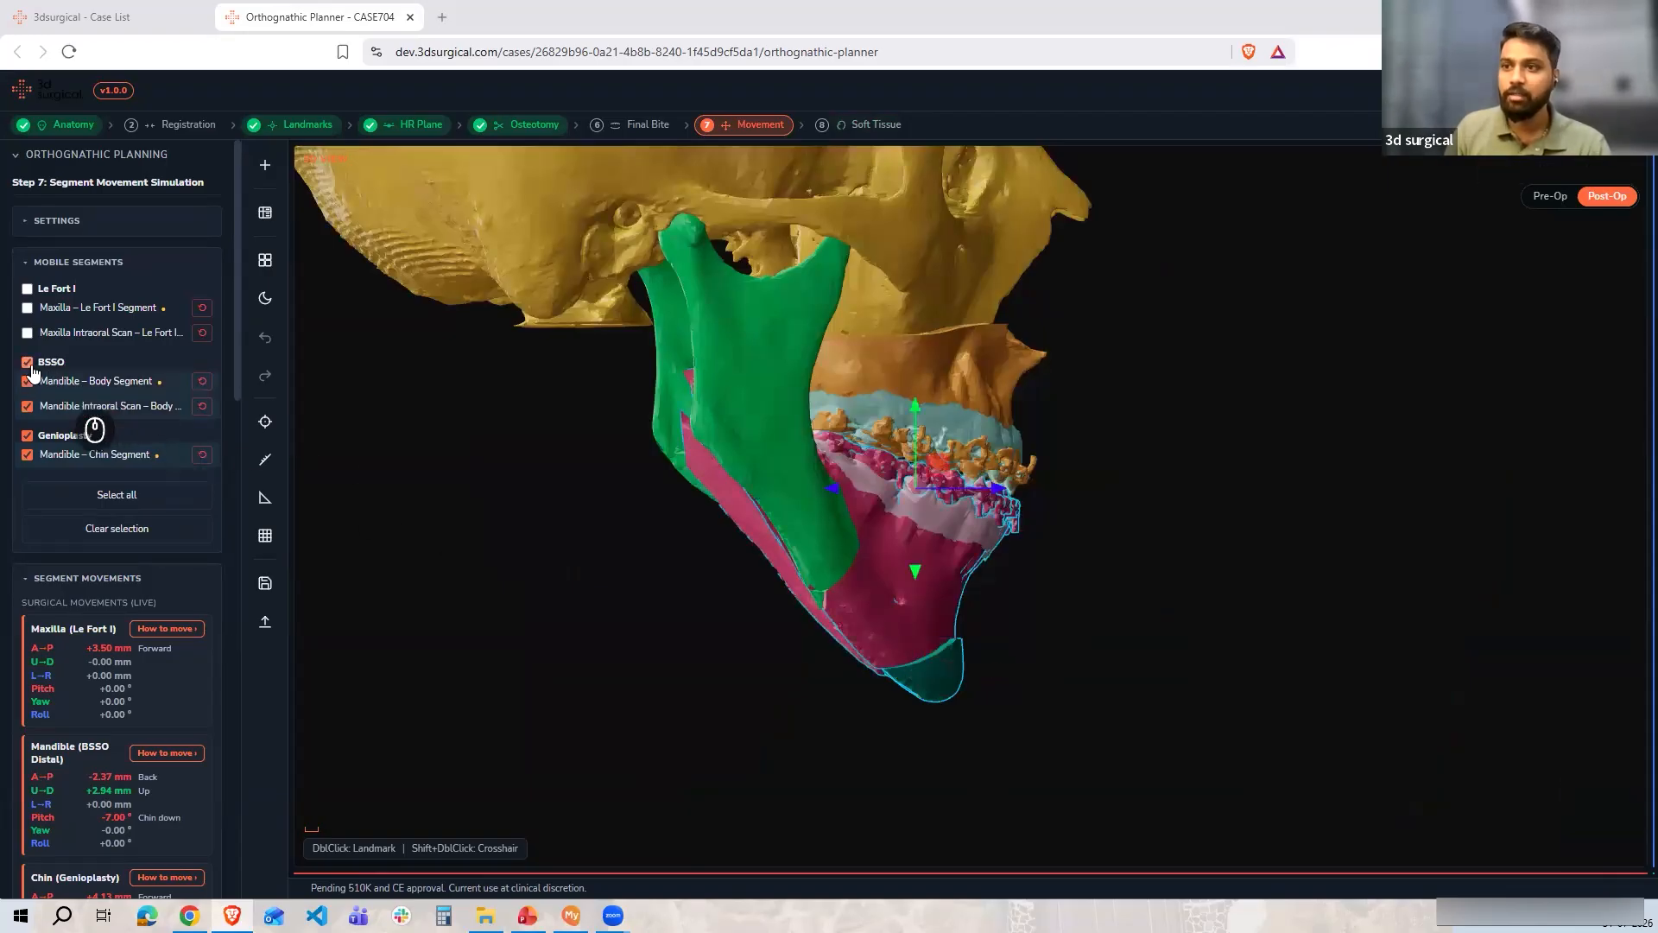
left_click_drag(989, 494, 977, 491)
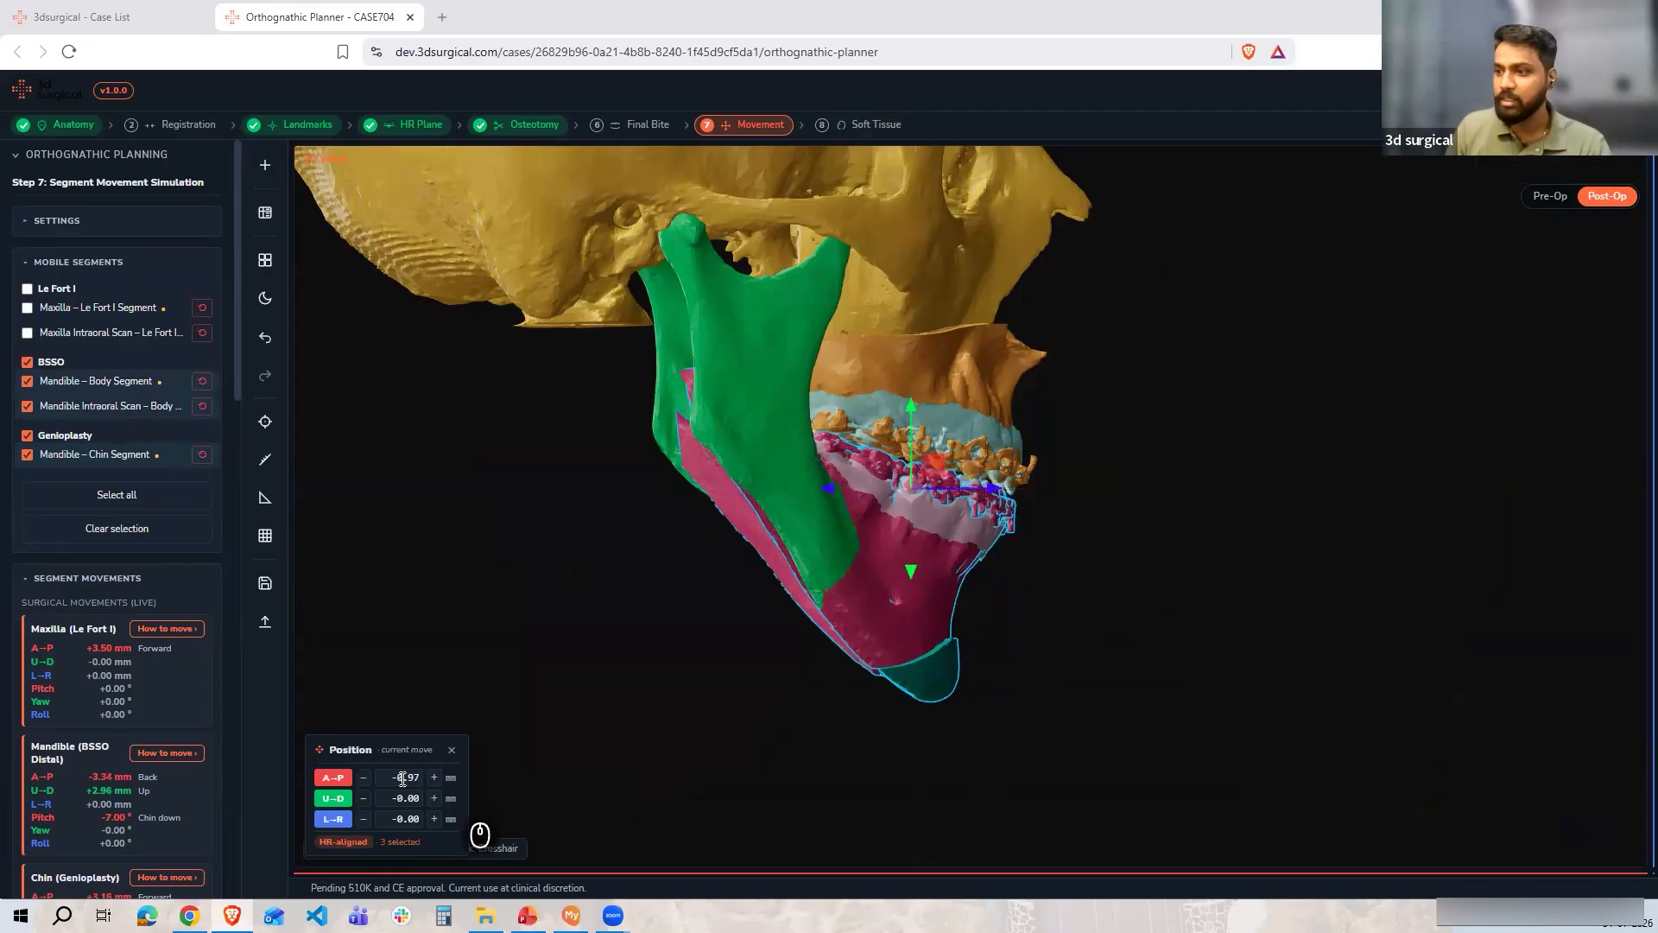
left_click_drag(403, 778, 447, 780)
type("-1")
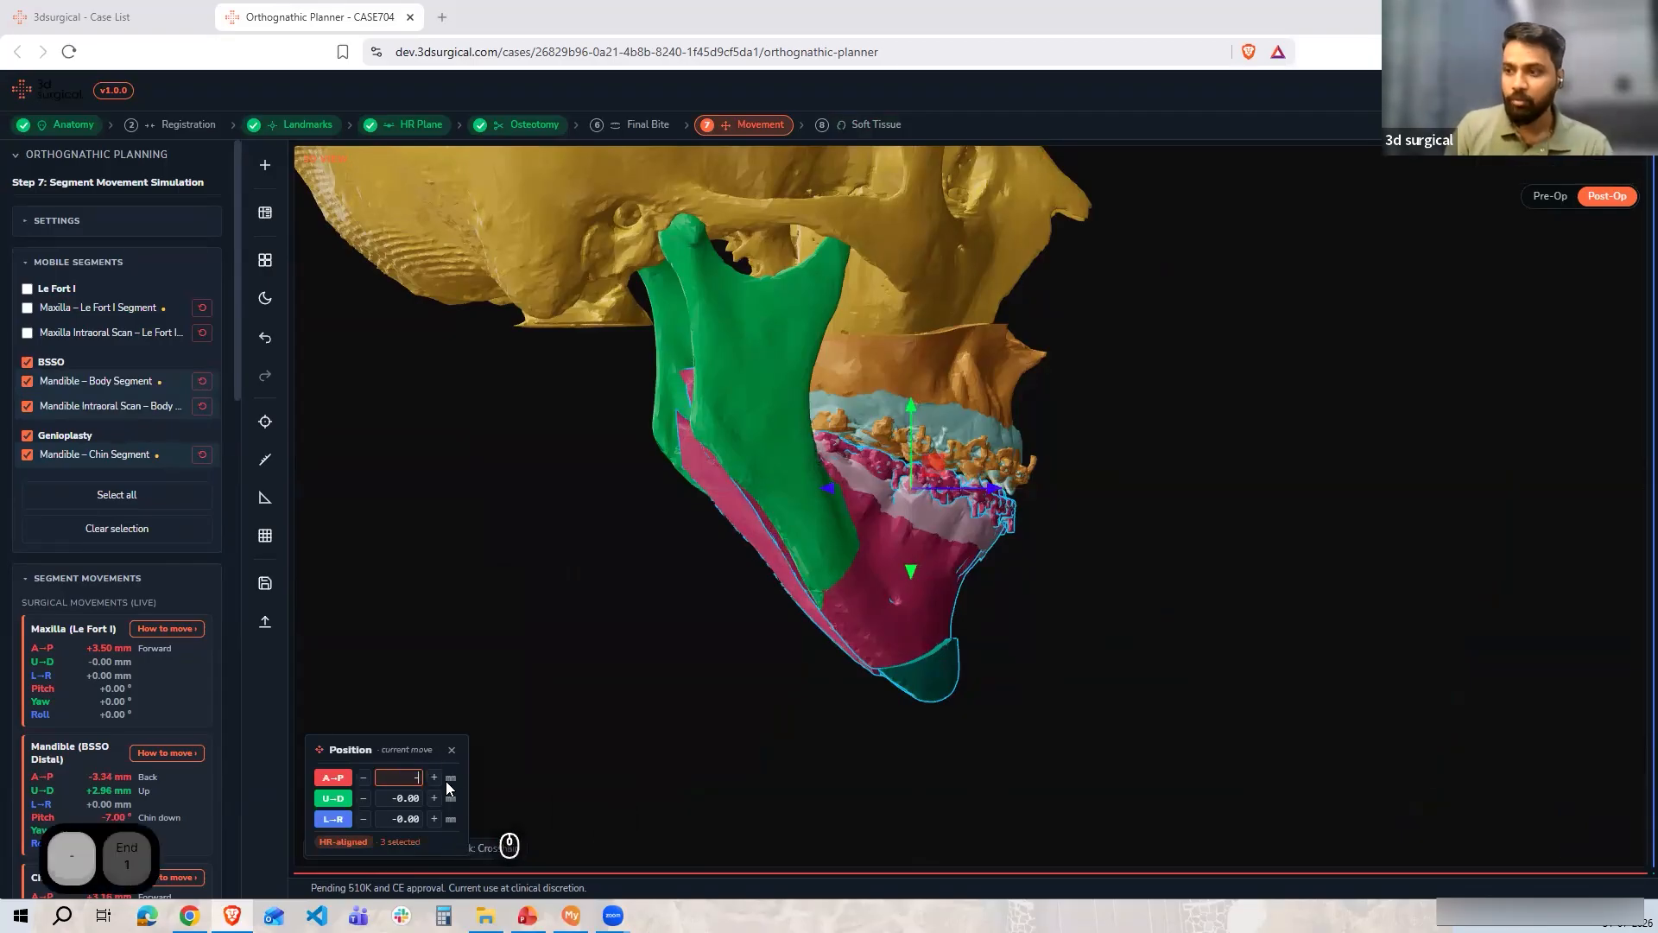
key("Return")
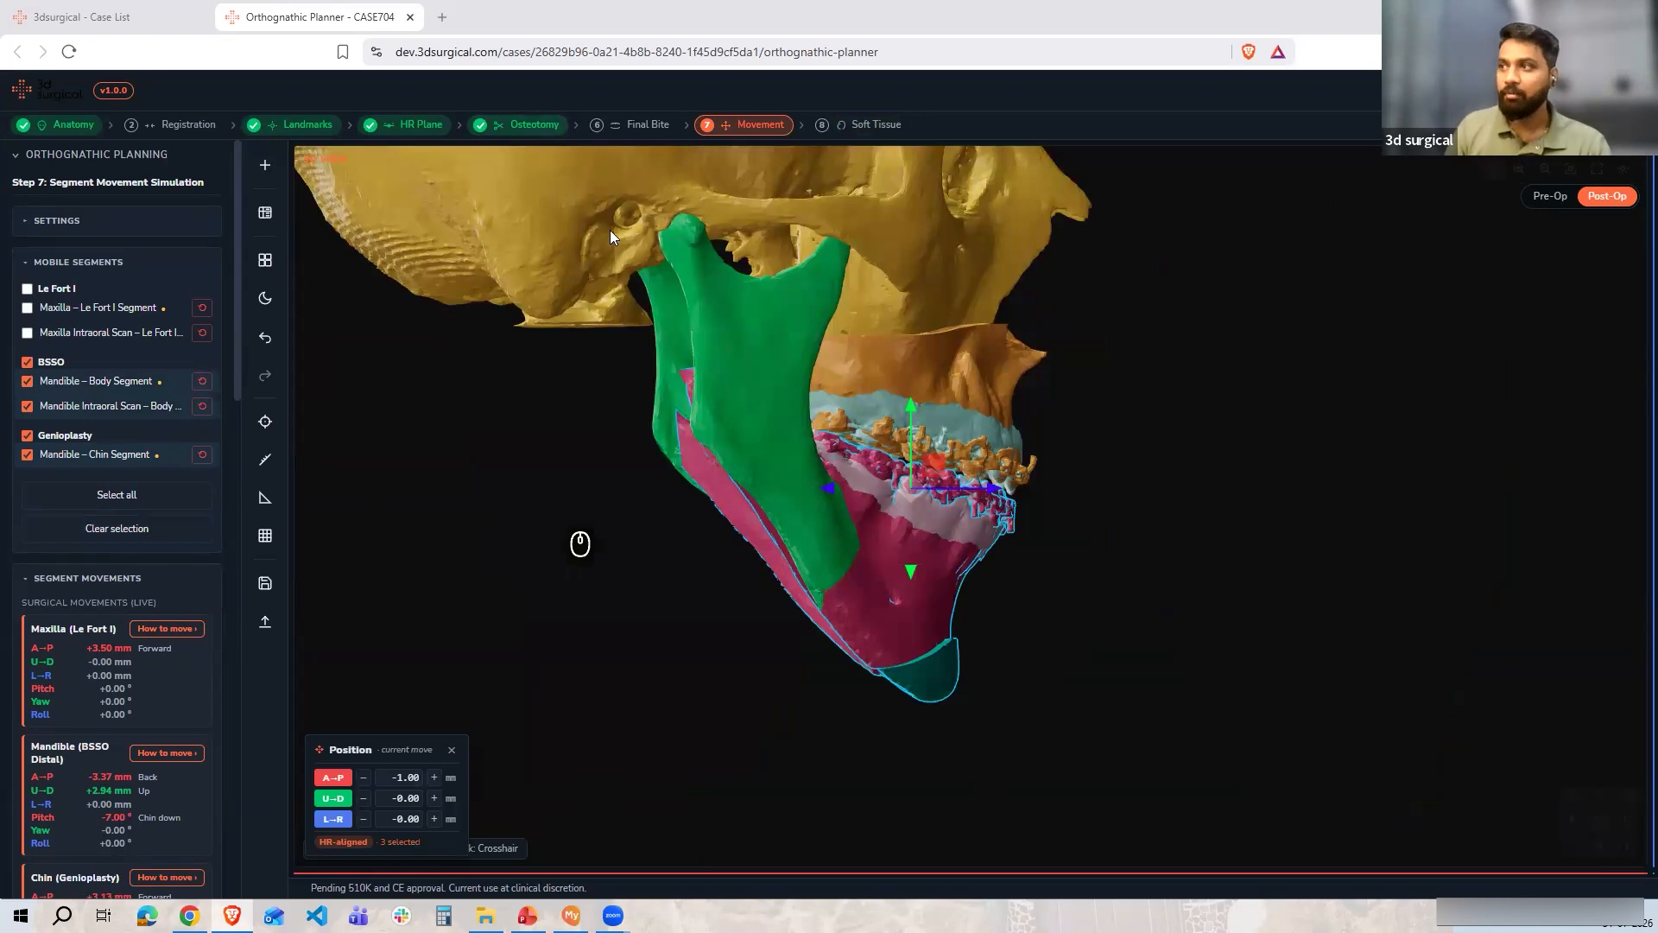
Apply one quick pitch decrement to the selected mandible and chin segments
scroll(138, 695, "down", 3)
scroll(114, 769, "down", 3)
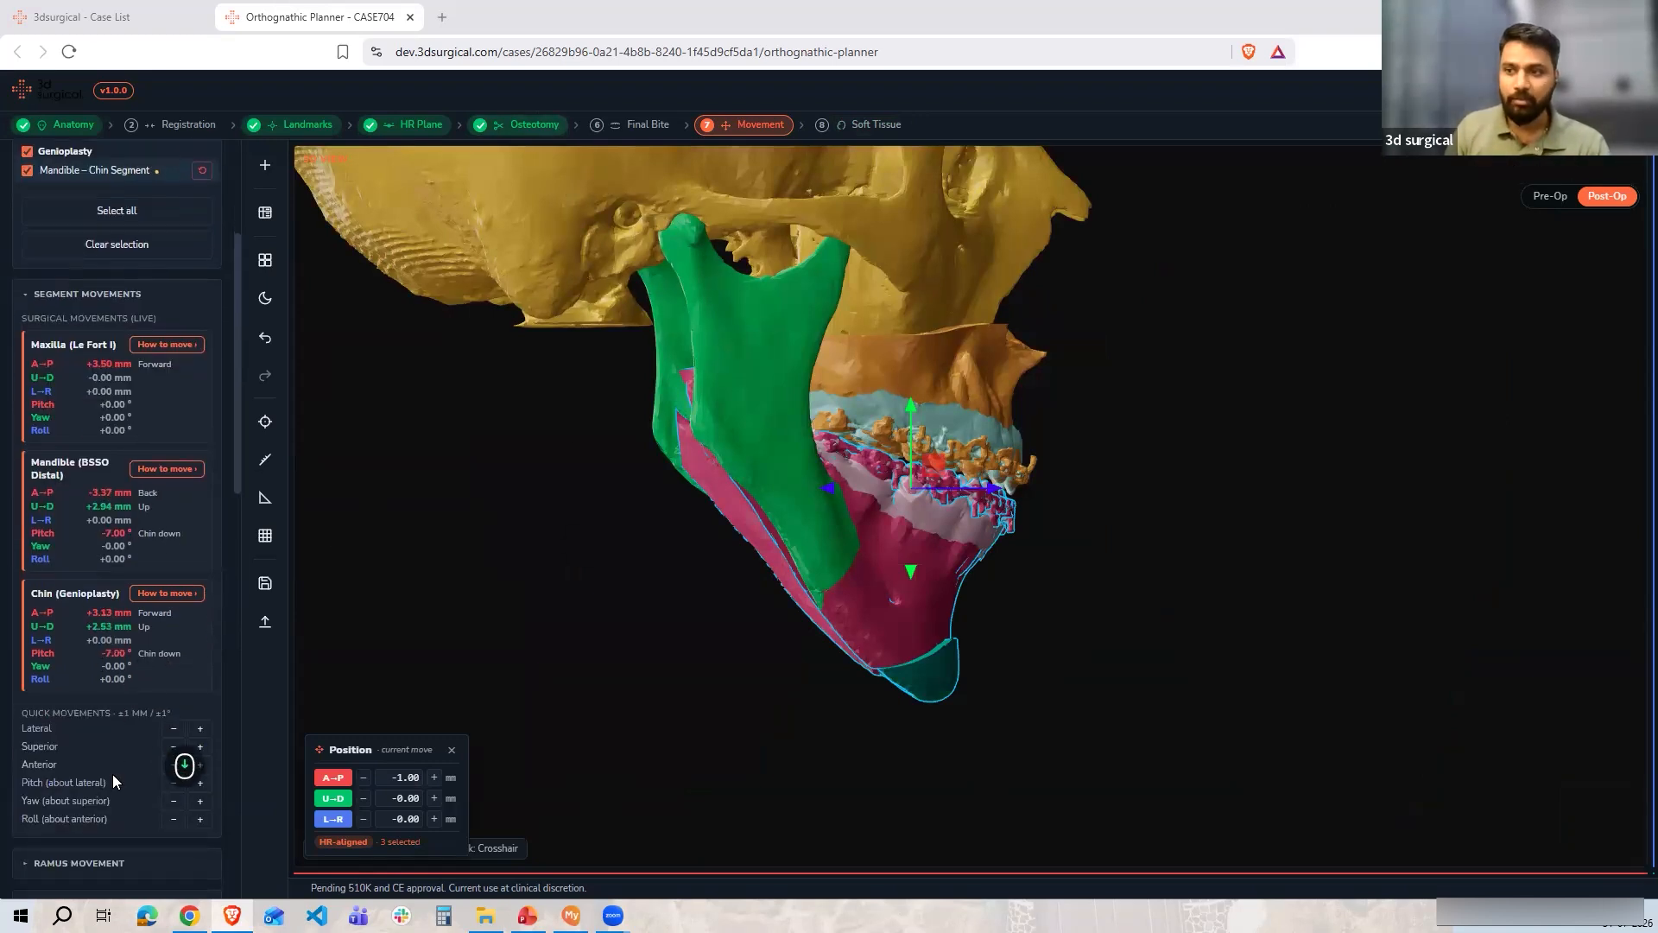
left_click(178, 786)
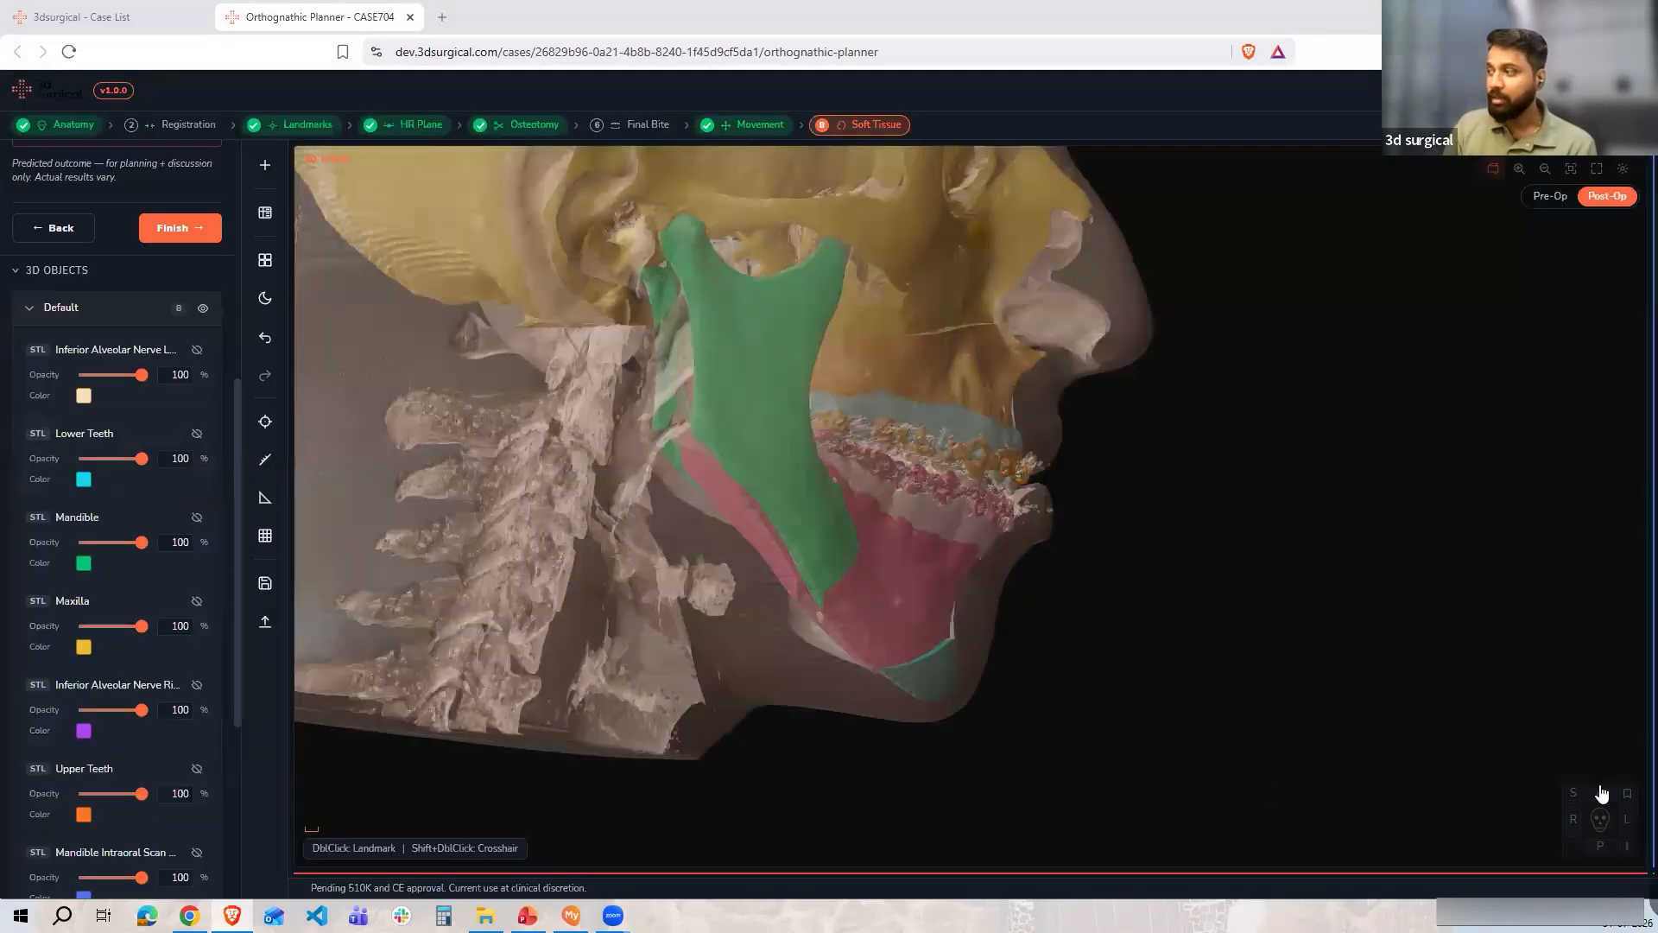
Compare the pre-op and predicted soft tissue views from the front and the side
scroll(904, 576, "up", 3)
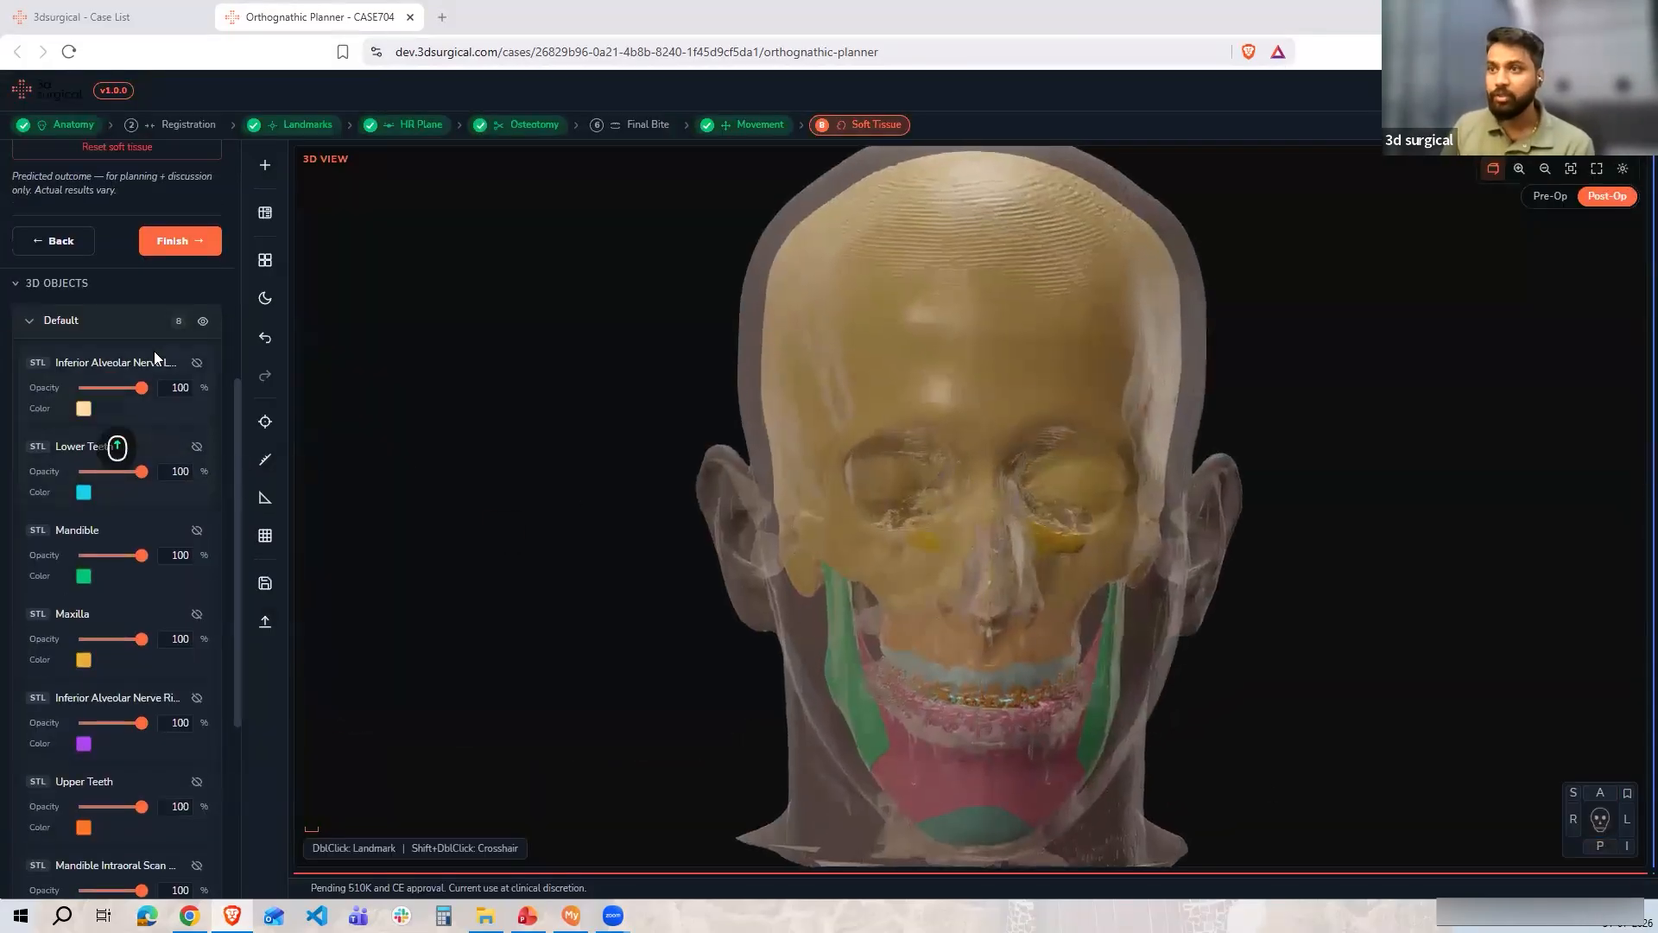
scroll(153, 350, "up", 5)
left_click(112, 419)
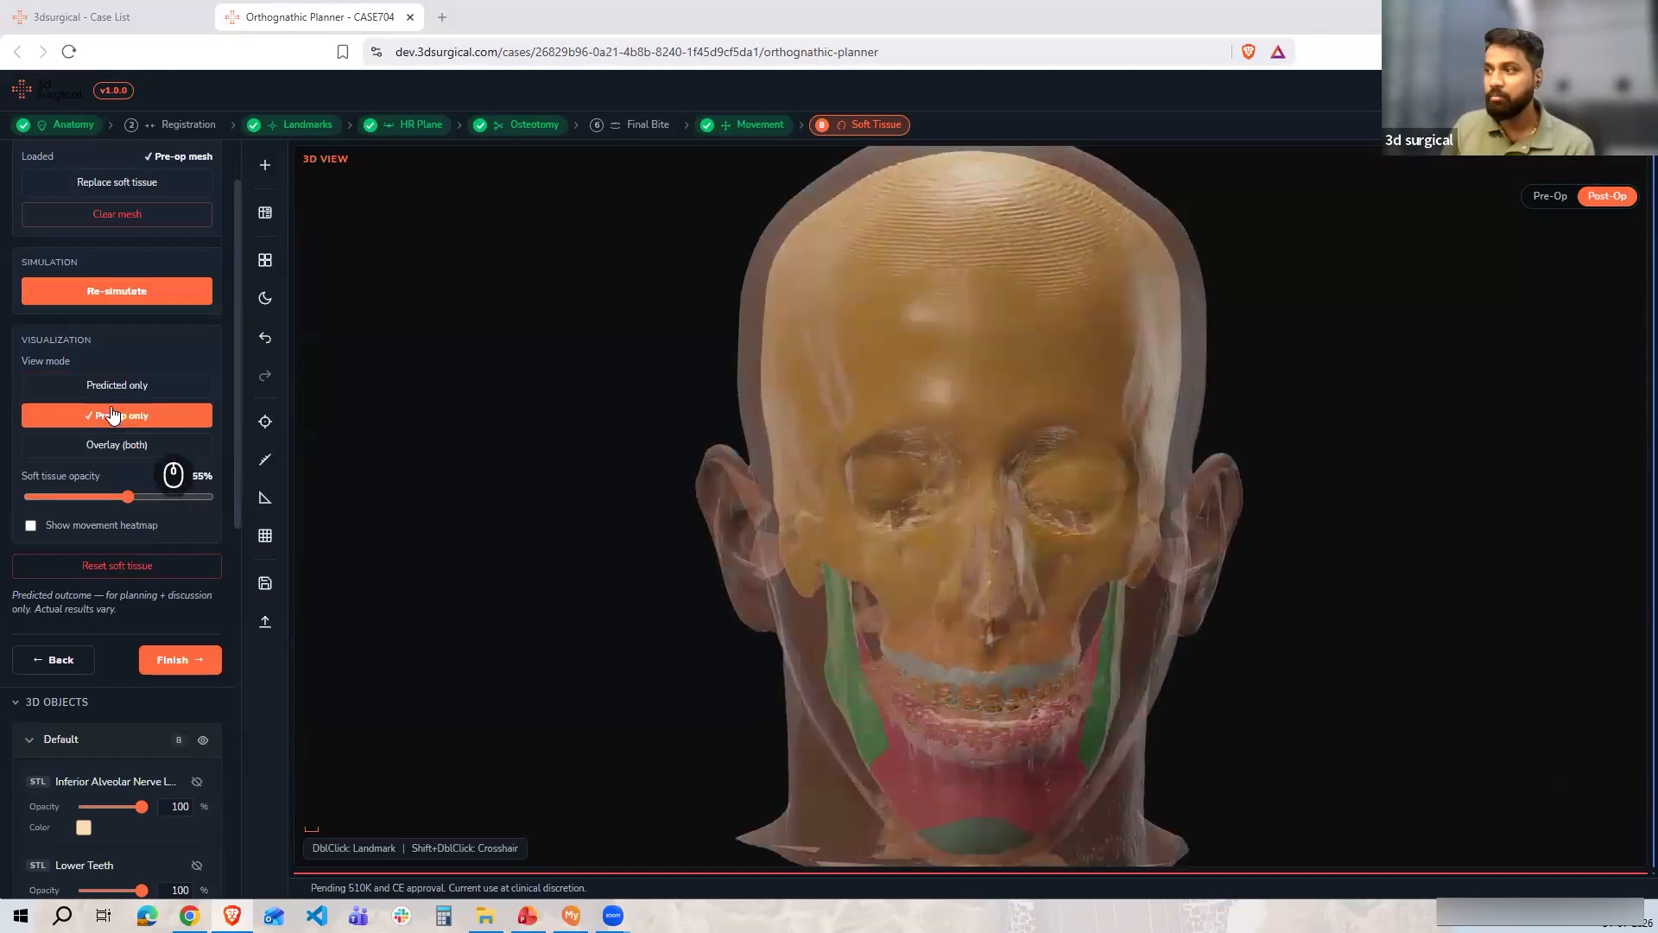
left_click(117, 390)
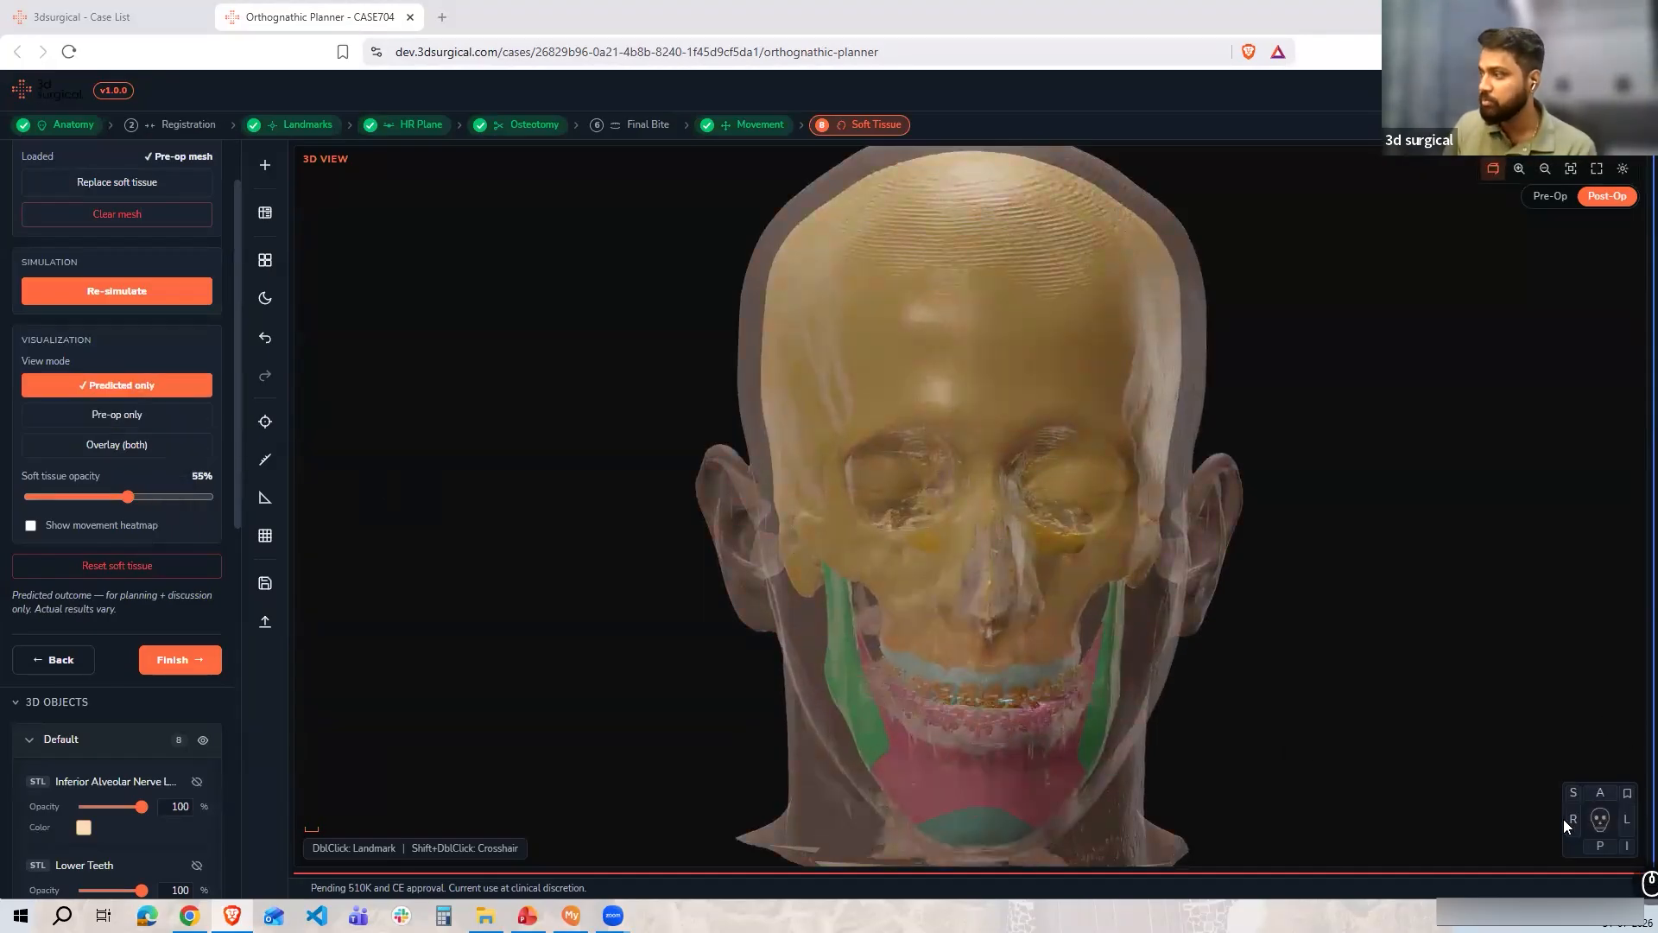
left_click_drag(1238, 785, 1062, 636)
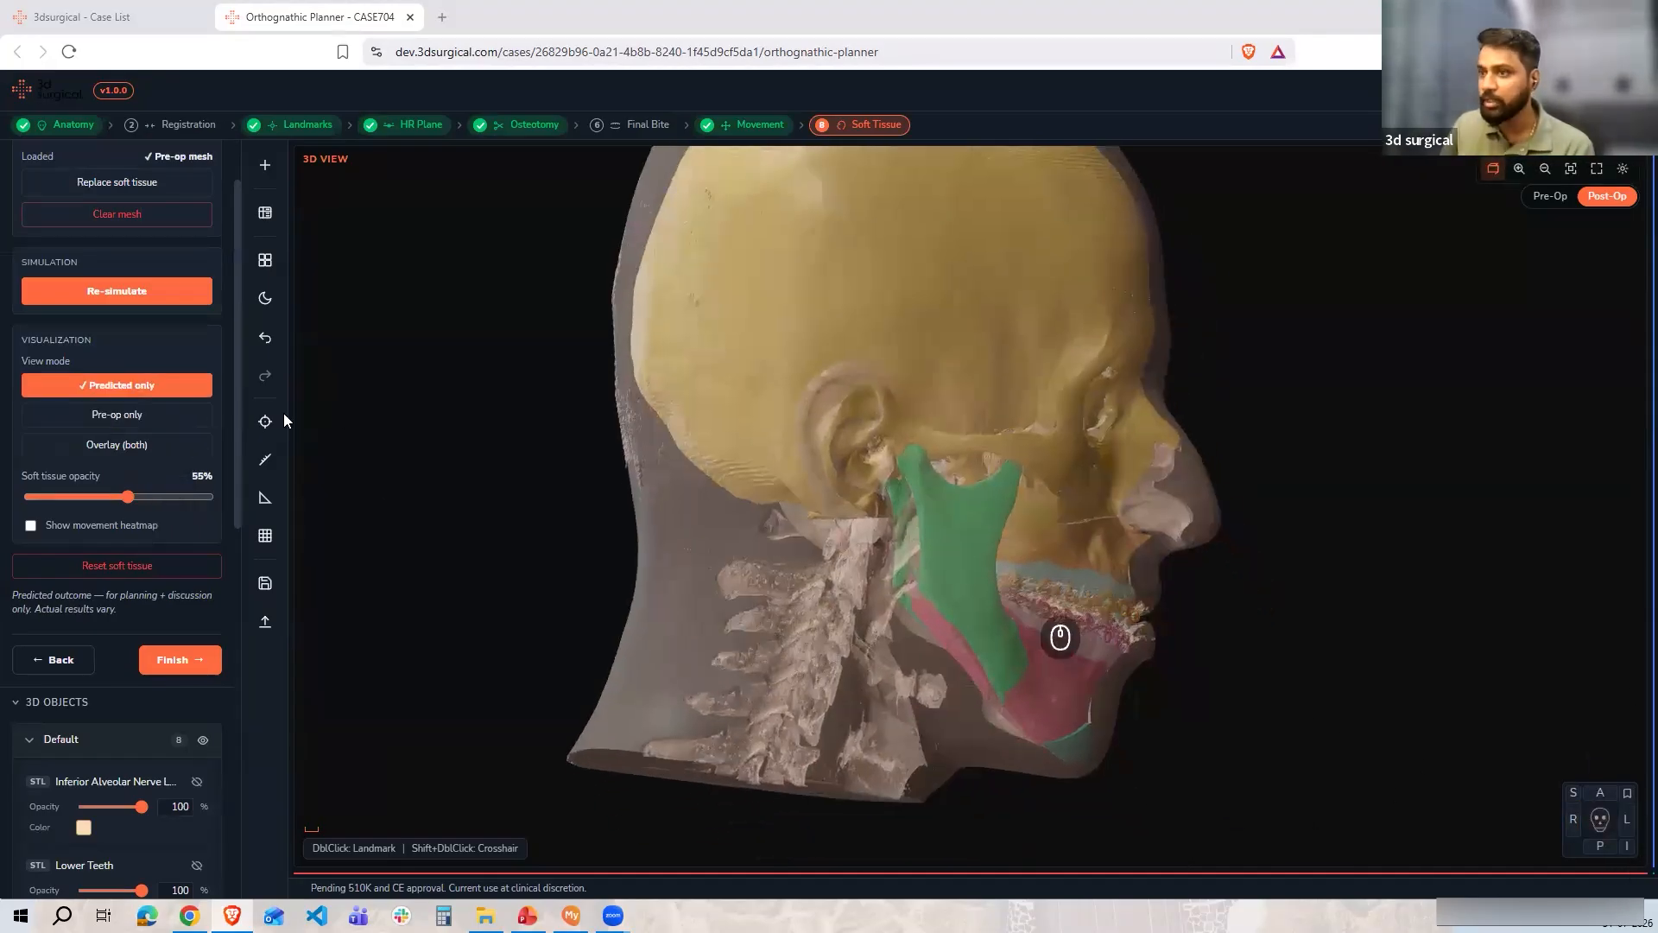
left_click(139, 423)
left_click(130, 396)
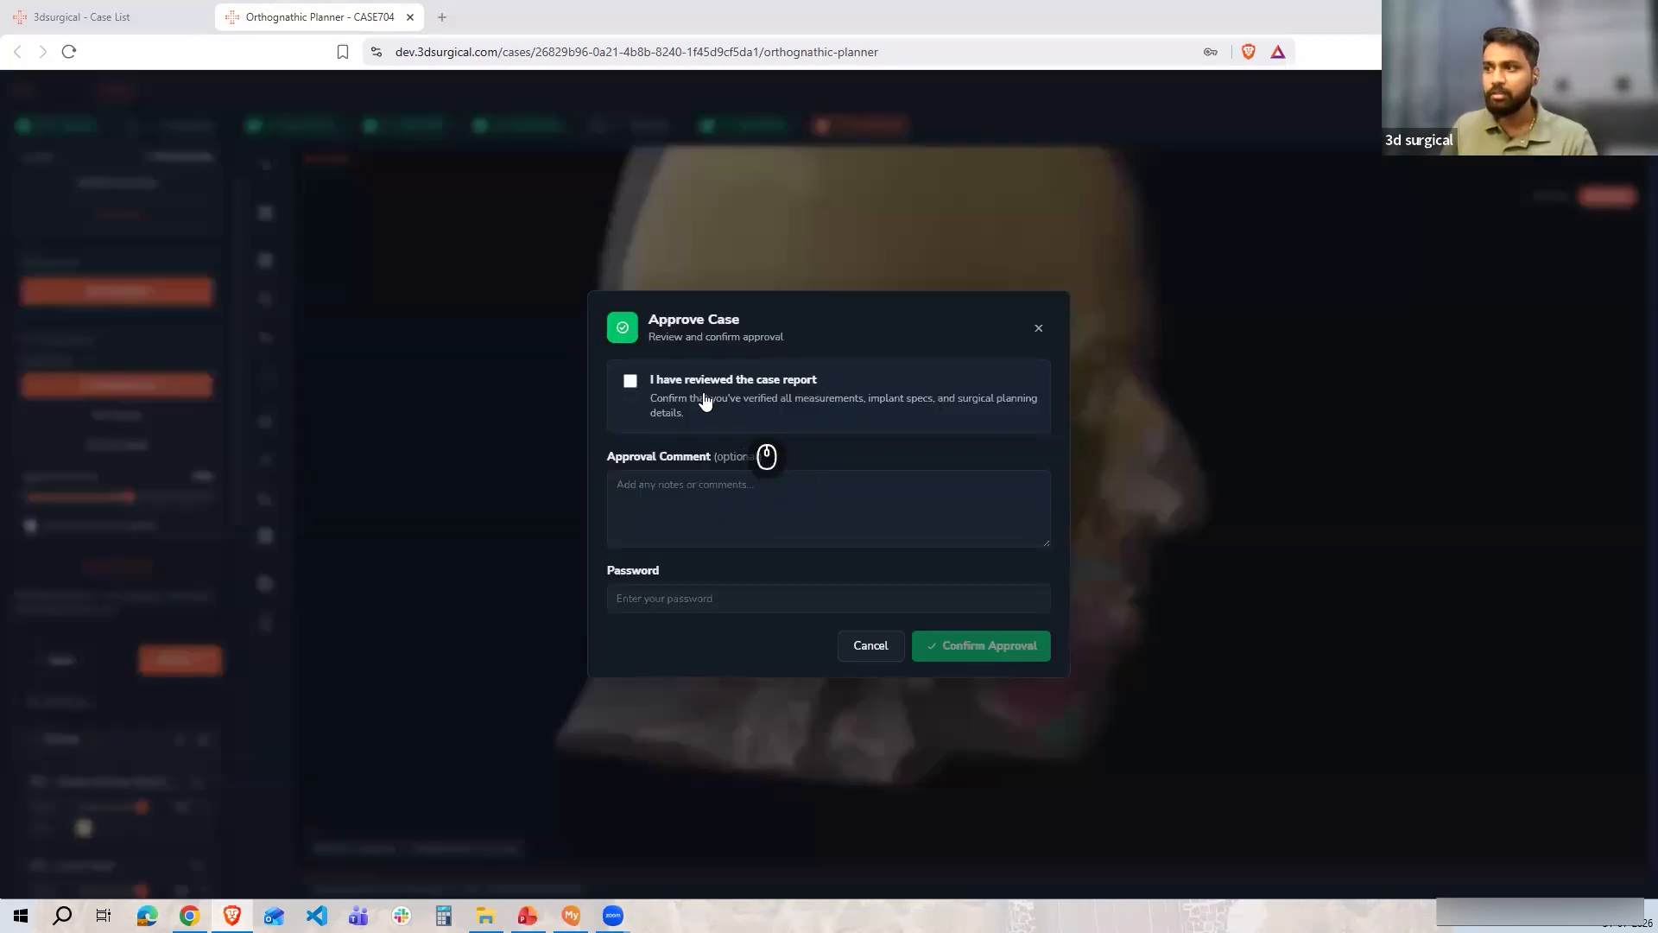
Approve the case with the case report confirmed, the comment fjalelae and the account password
left_click(704, 401)
left_click(694, 510)
type("fjalelae")
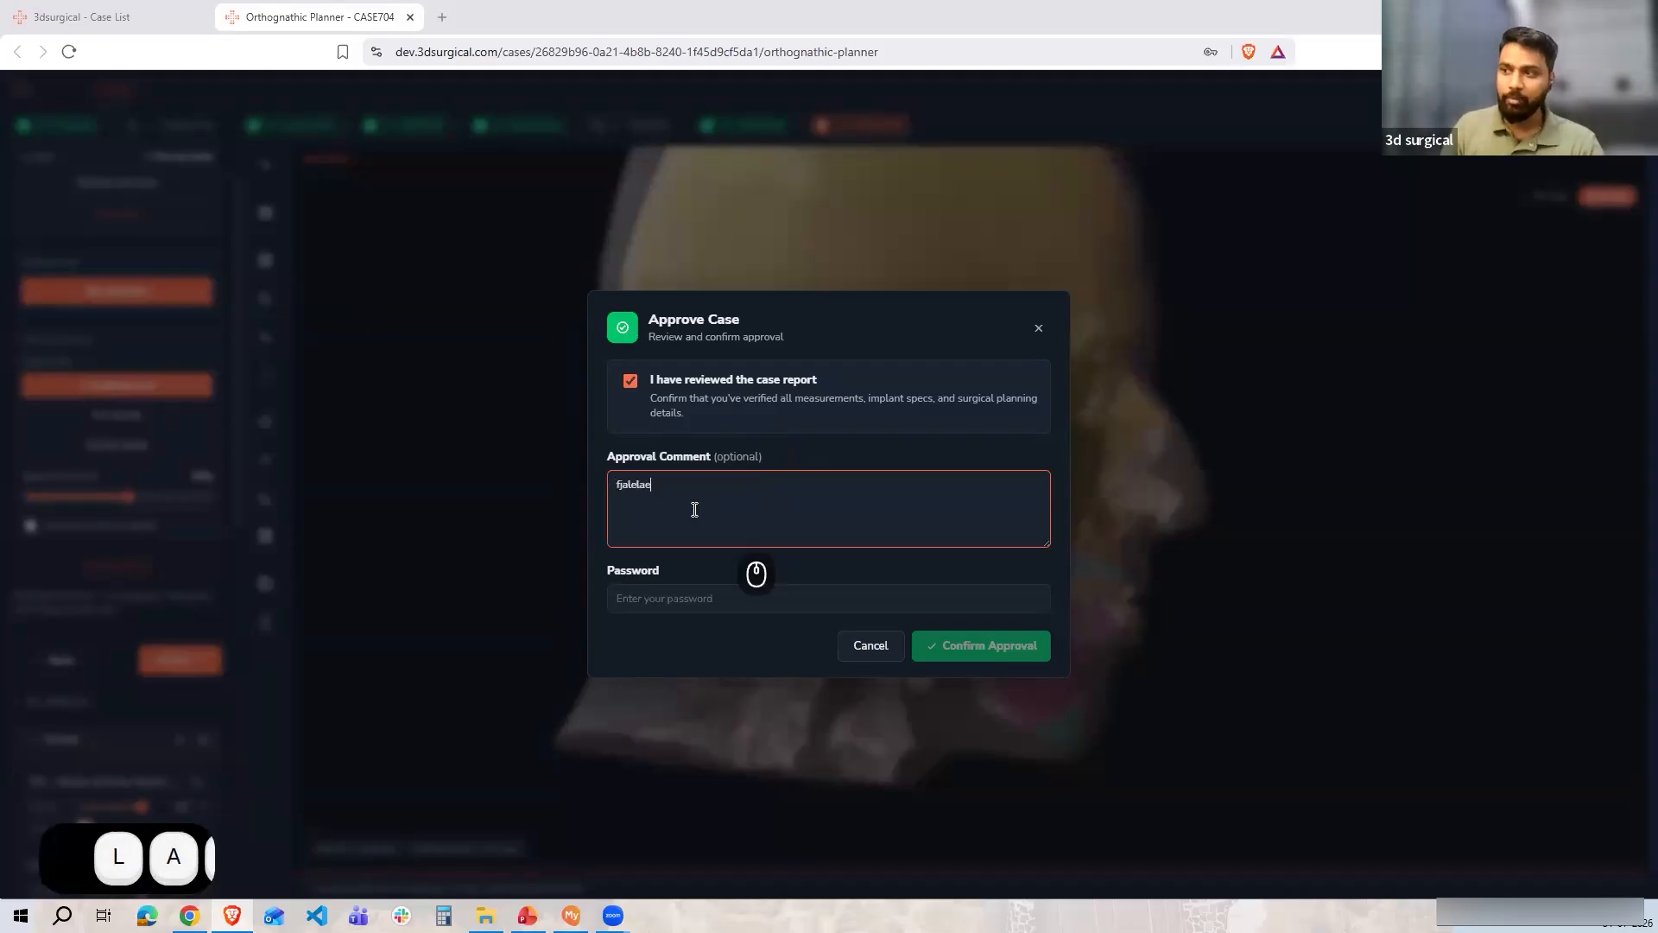
left_click(696, 598)
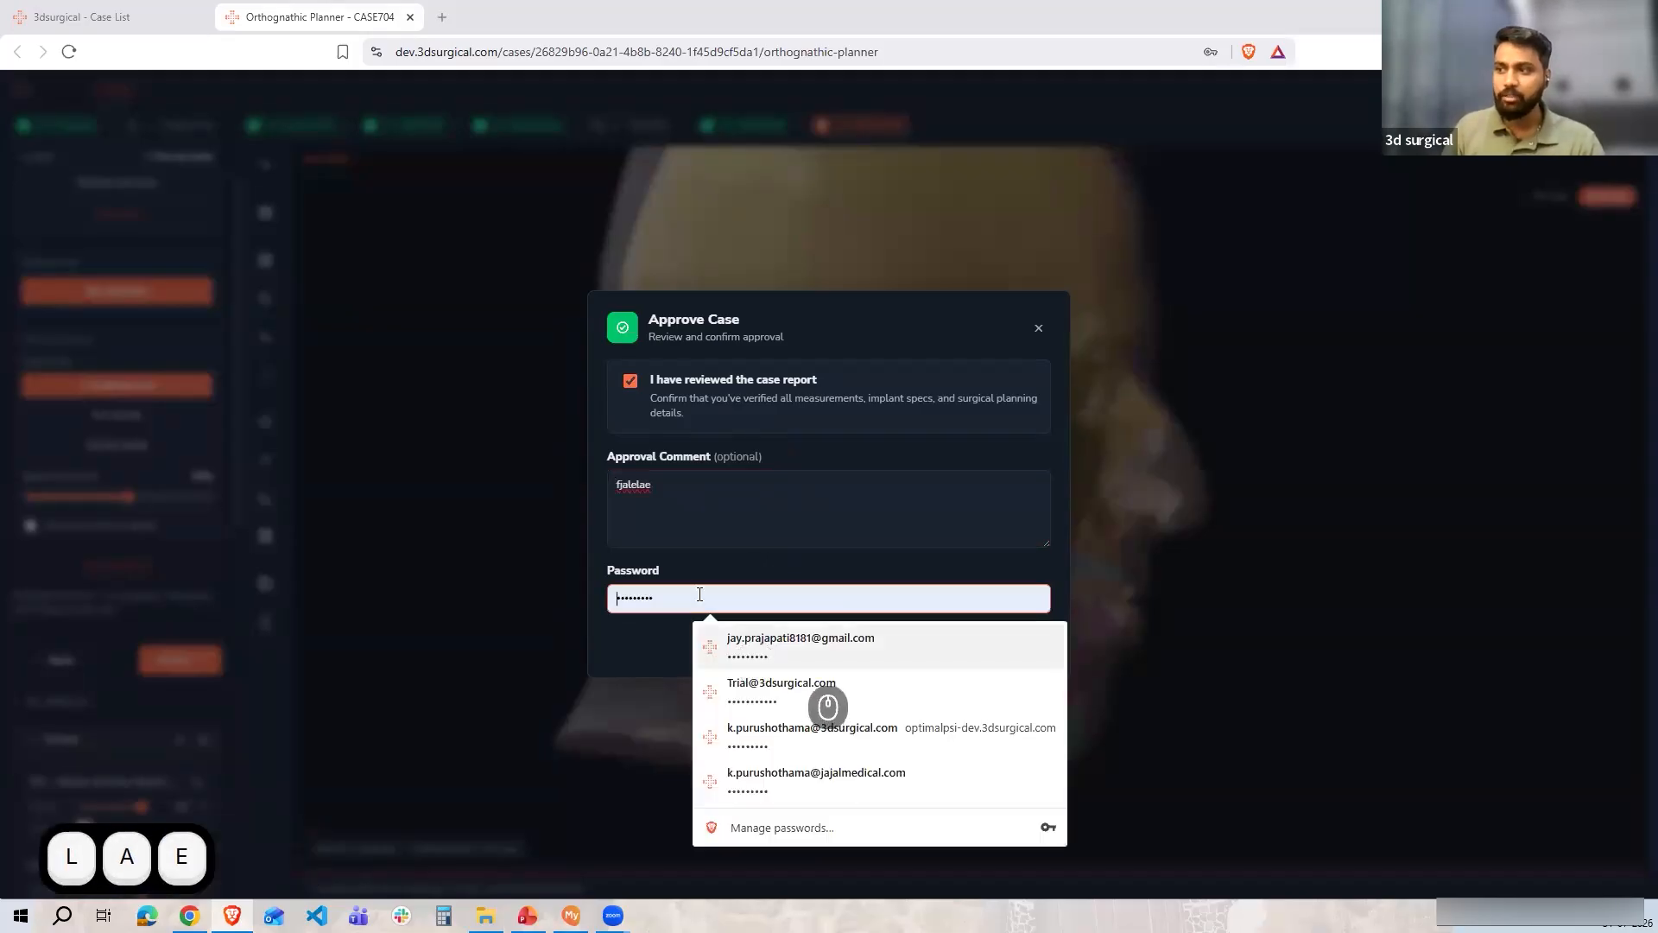
left_click(777, 646)
left_click(1001, 645)
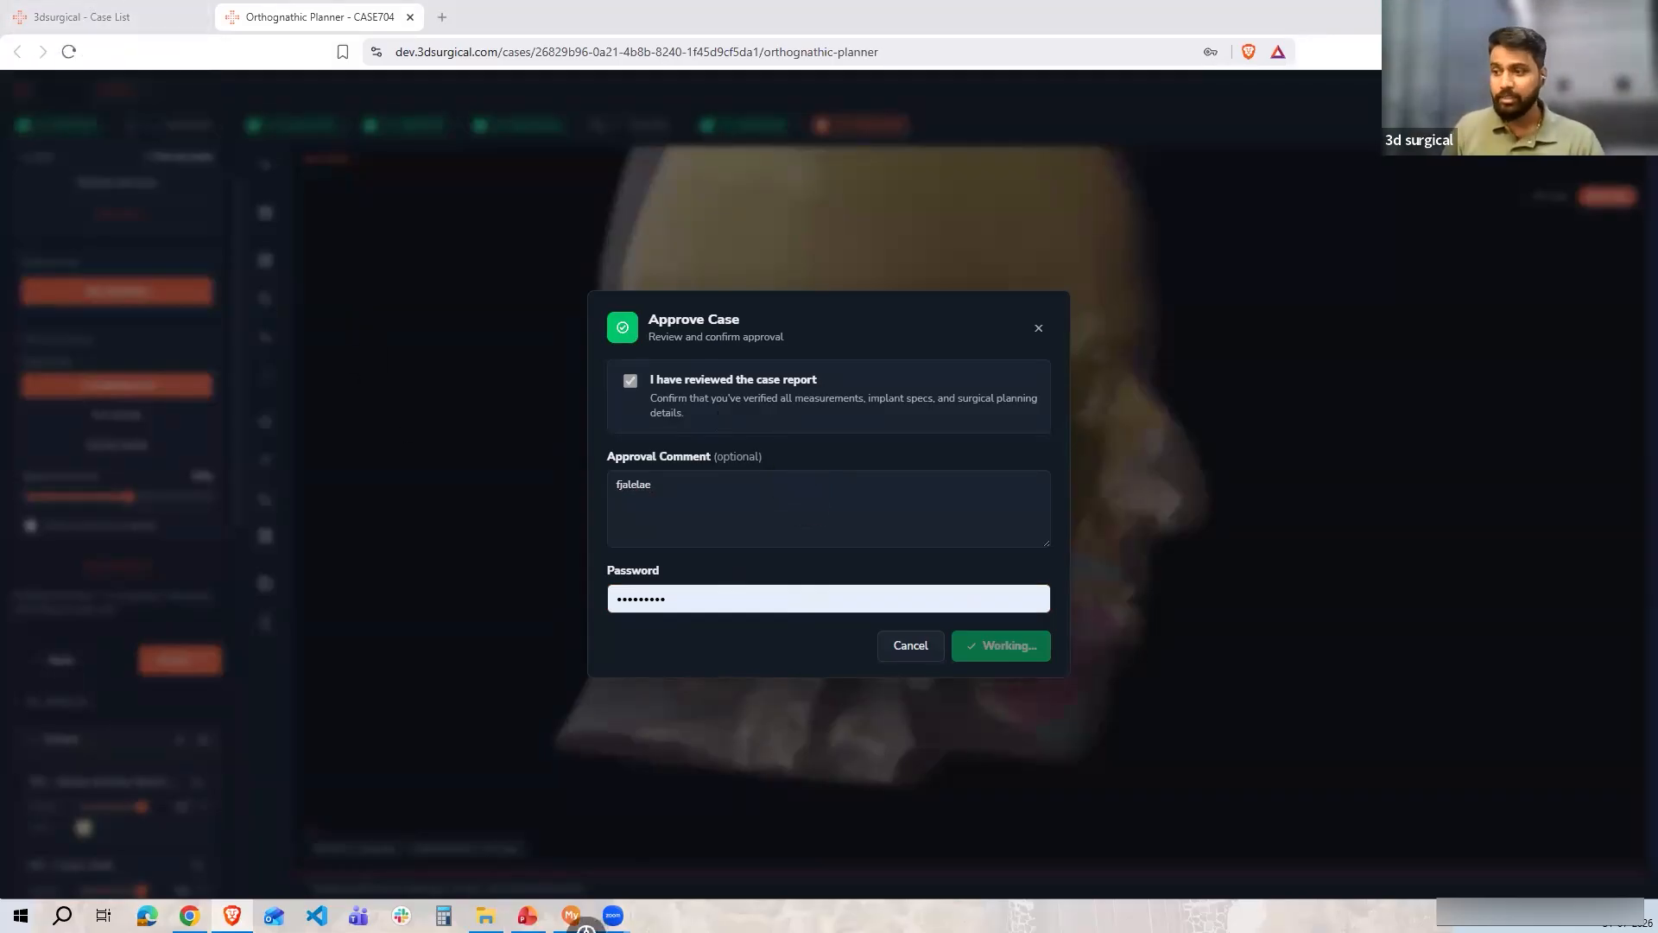
Switch to the PowerPoint presentation and go to slide 11 showing the surgeon review stage
left_click(526, 915)
left_click(121, 709)
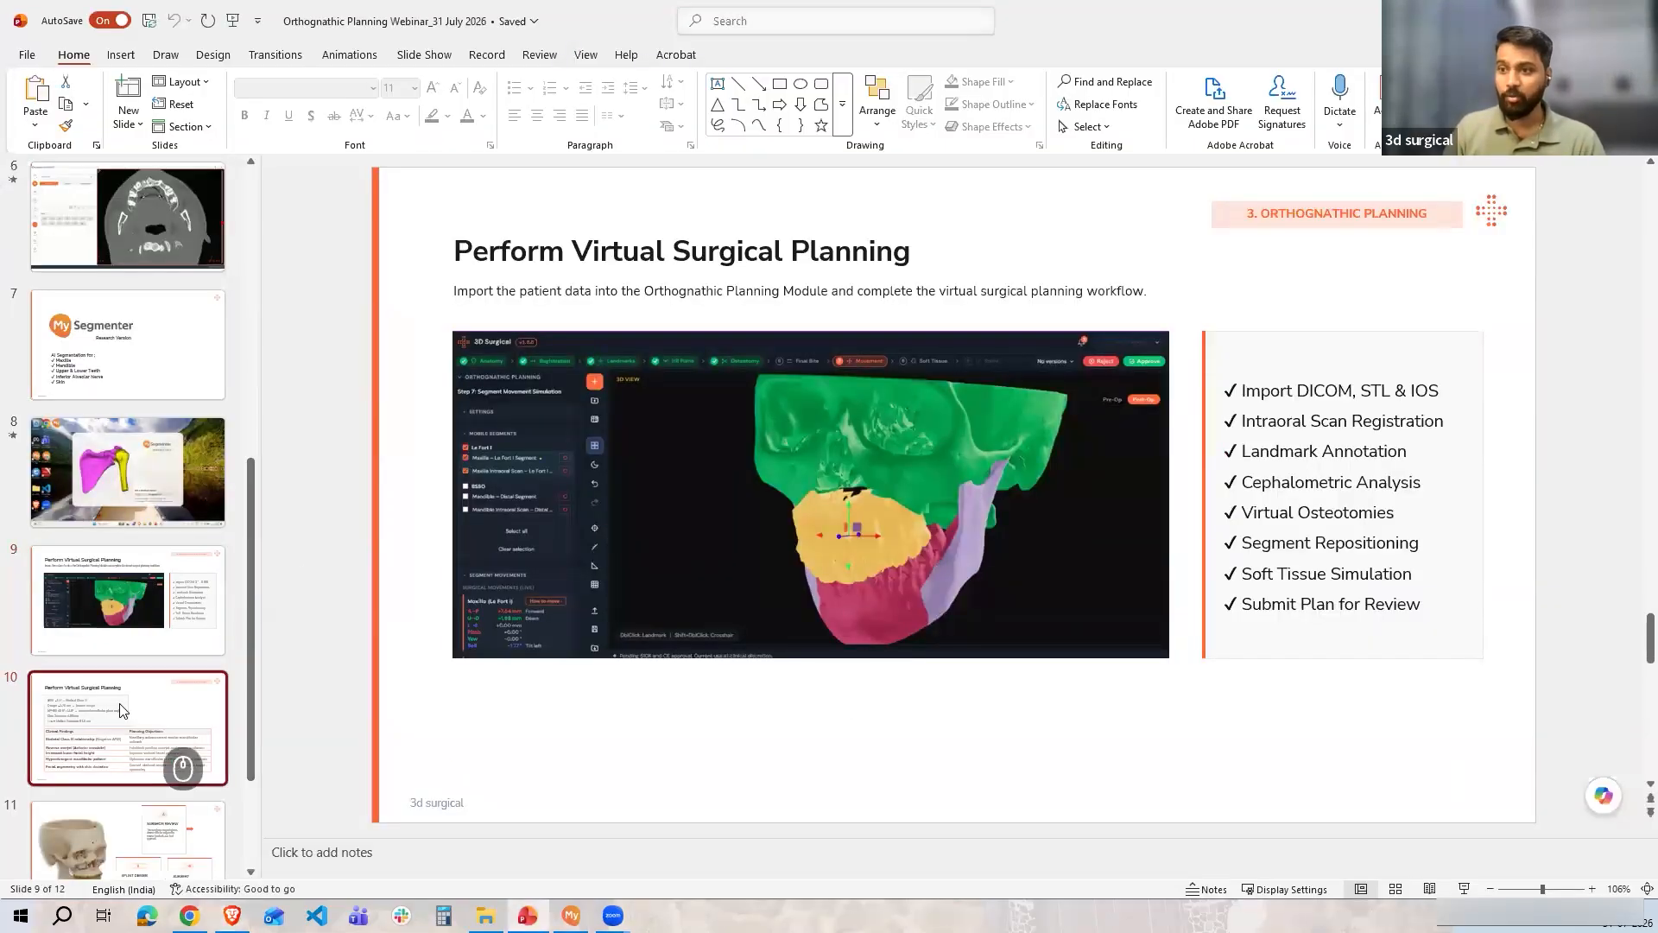
key("Down")
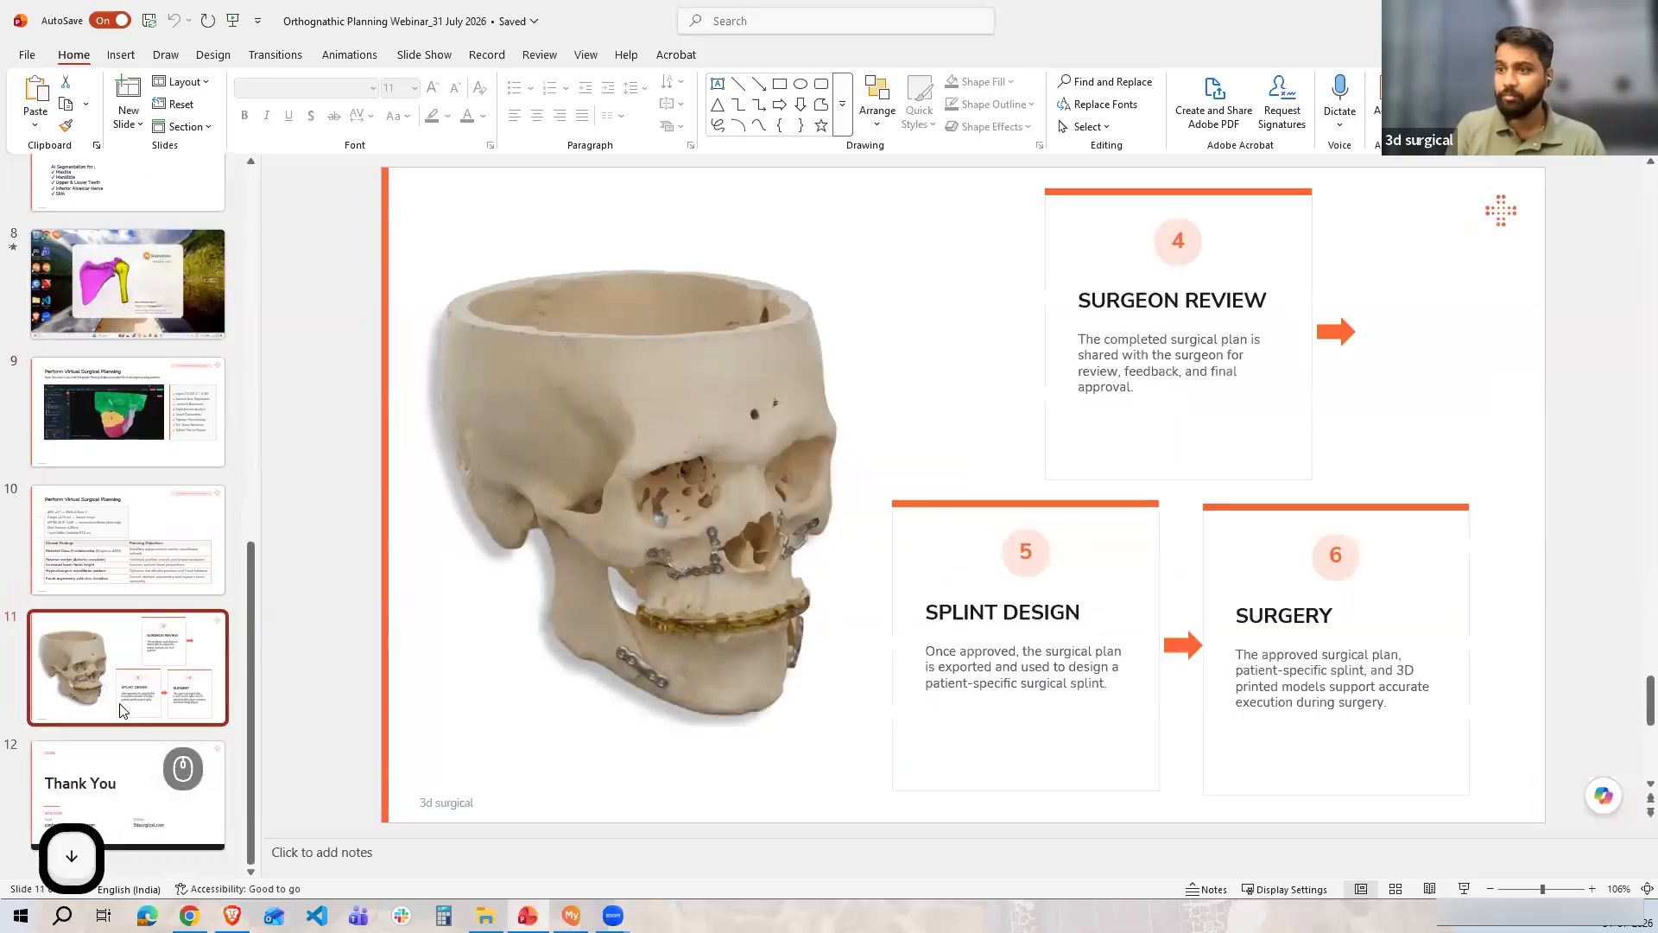
left_click(1176, 320)
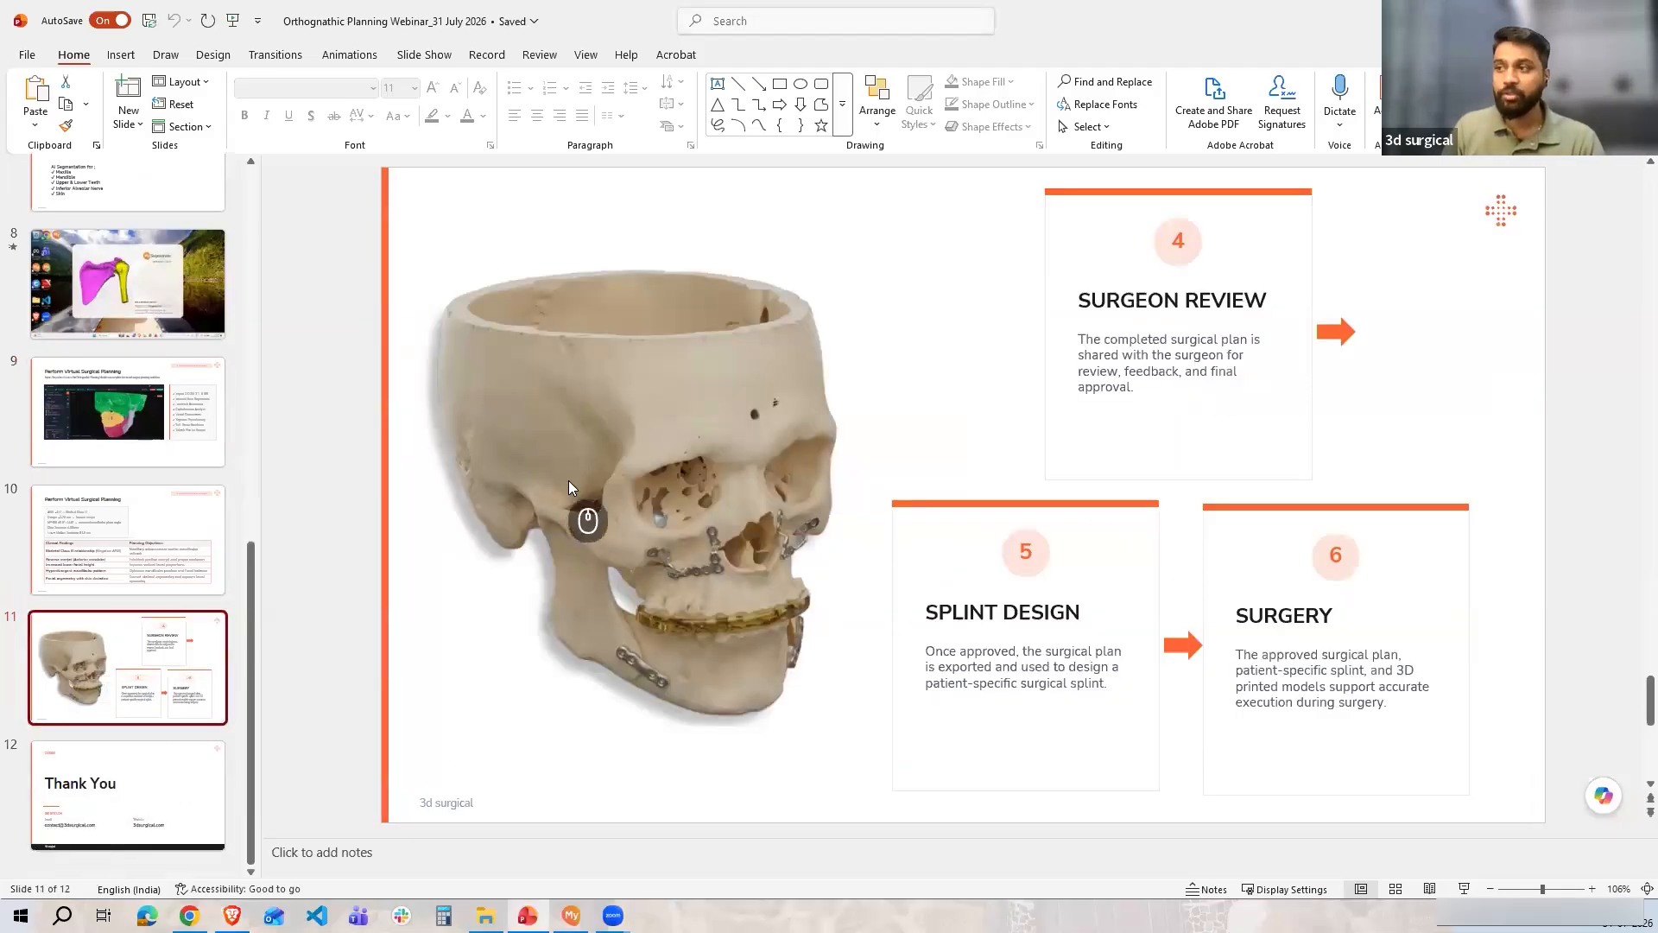
Switch back to the CASE706 planner and dismiss the Save plan dialog
key("alt+Tab")
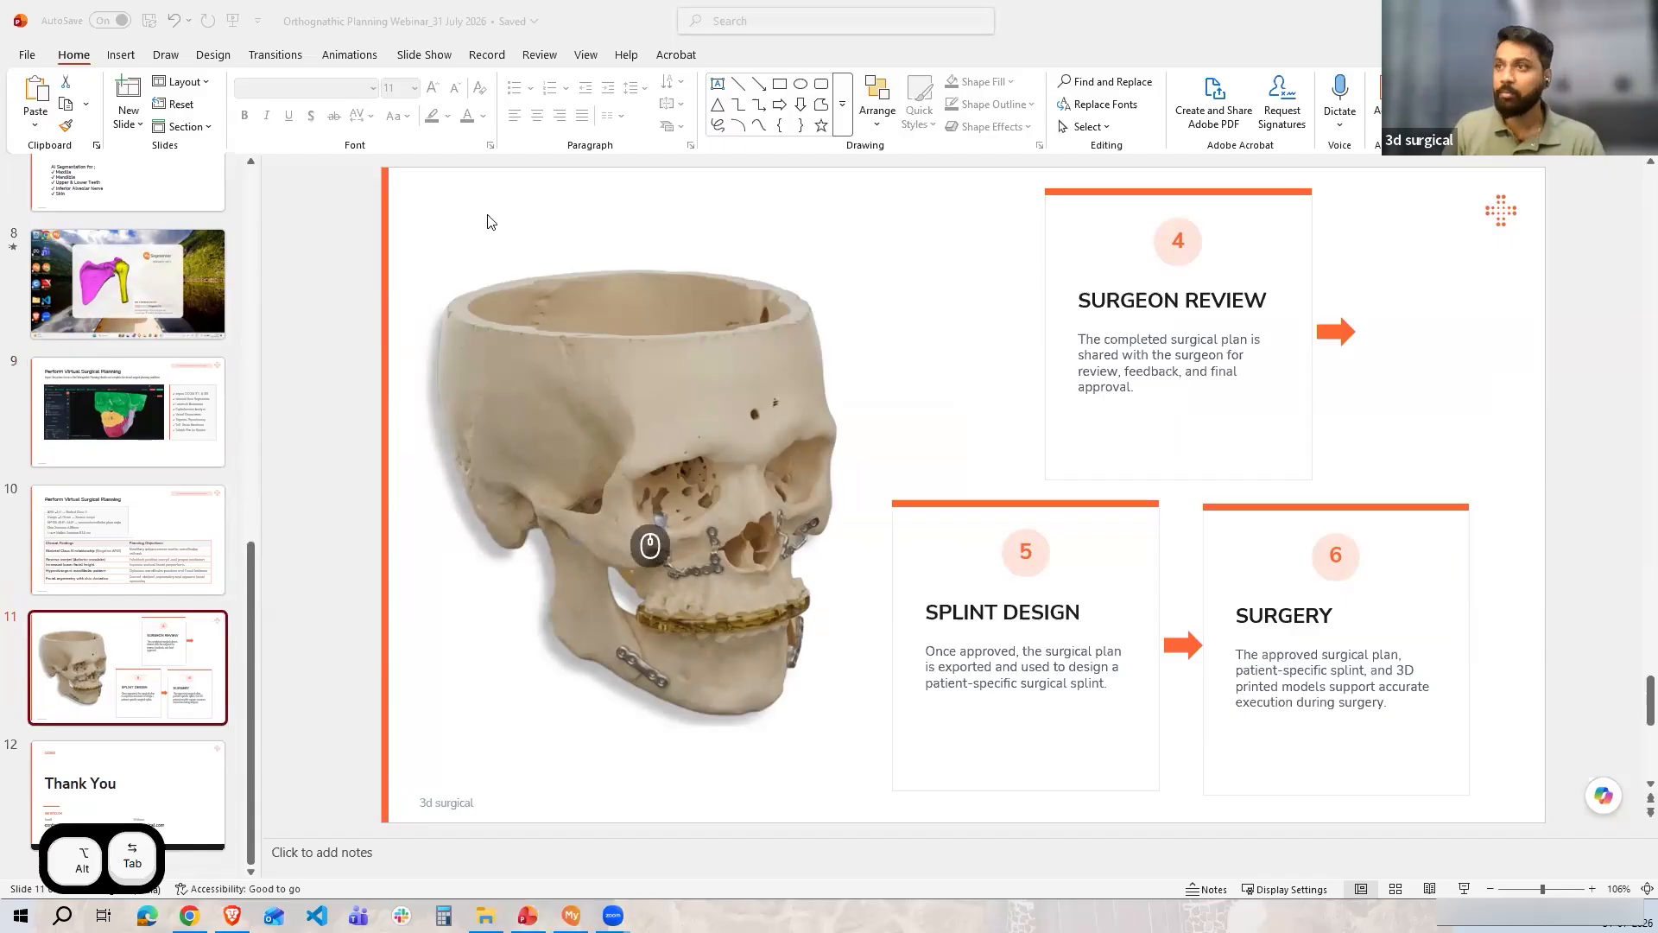
key("alt+Tab")
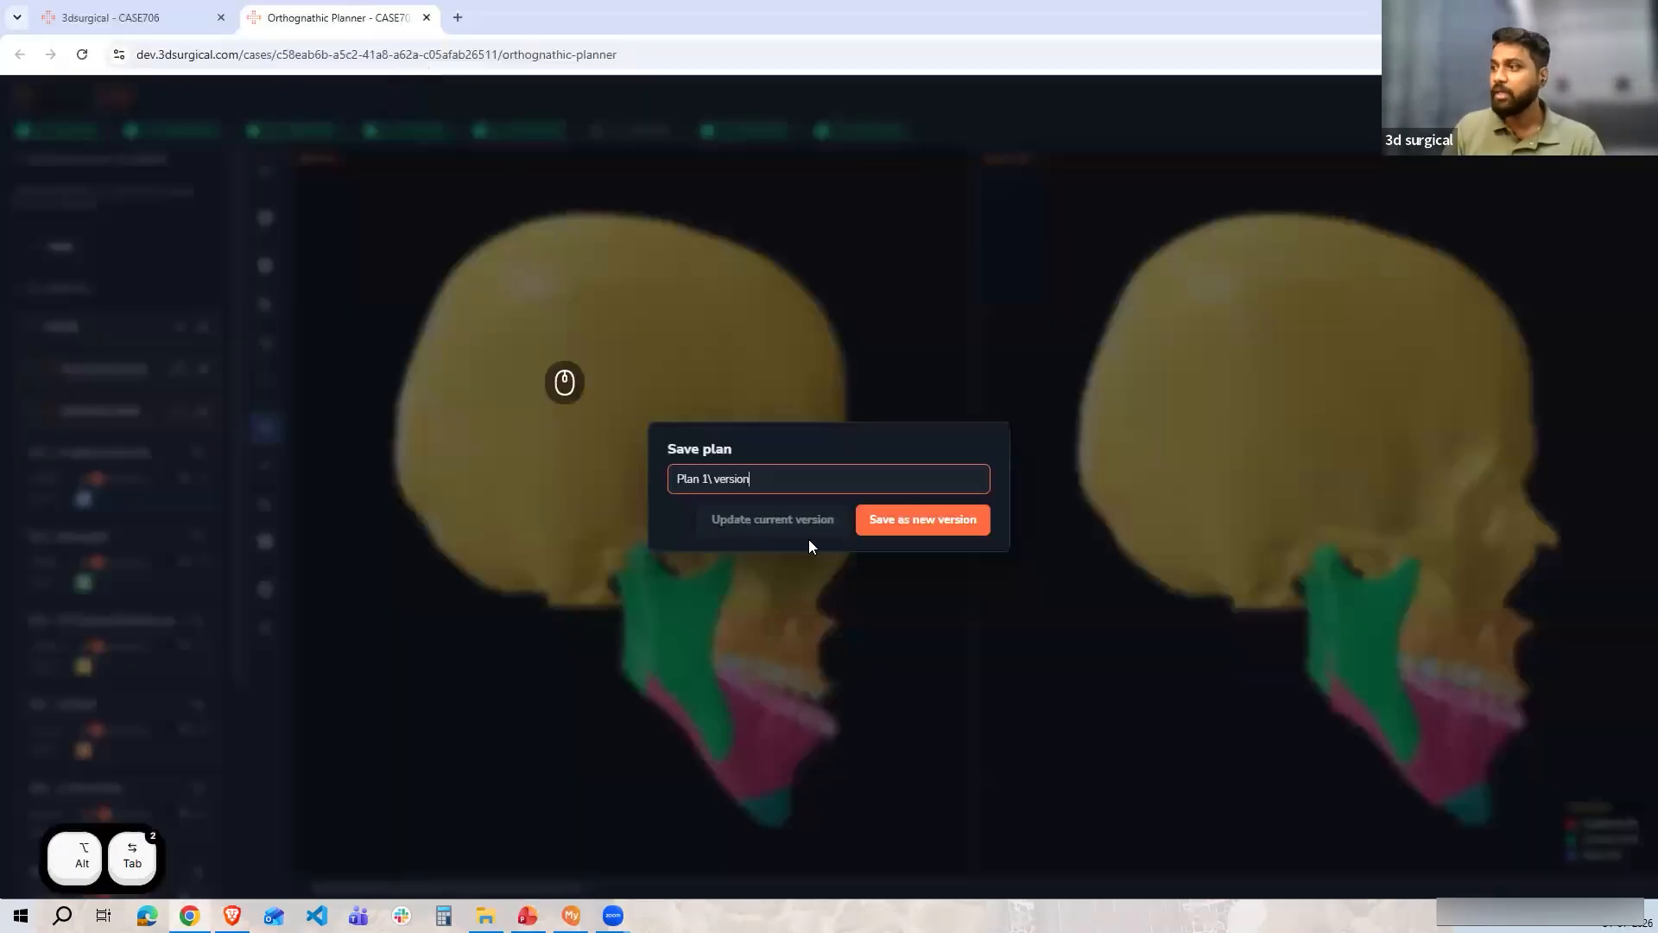
key("Escape")
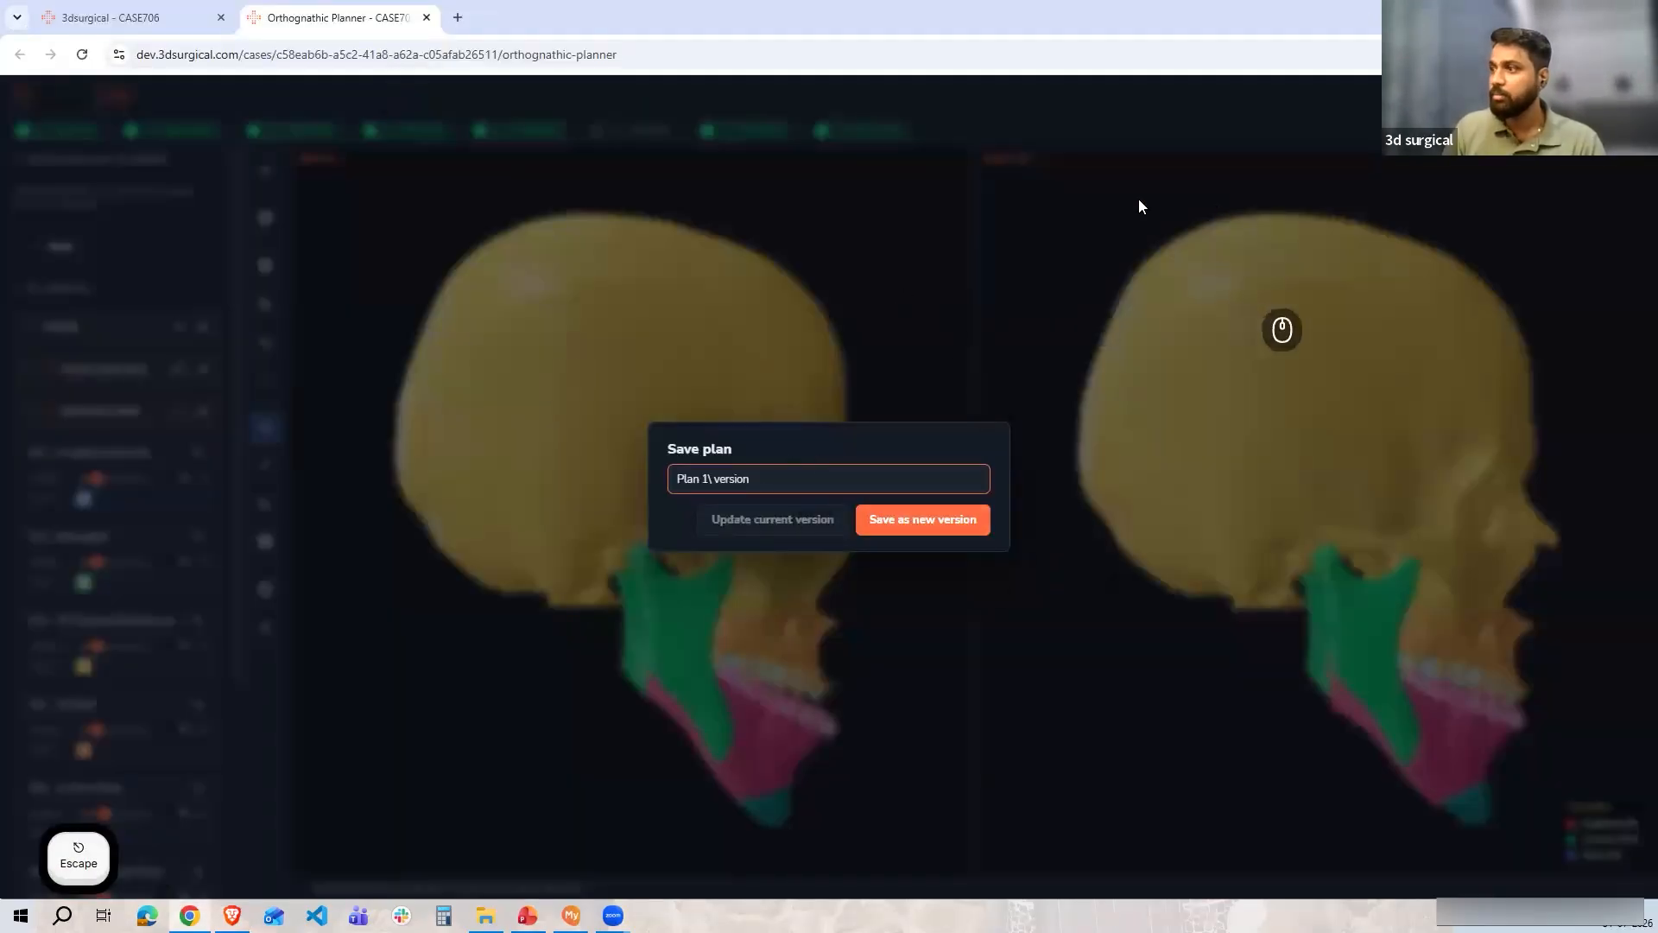
key("Escape")
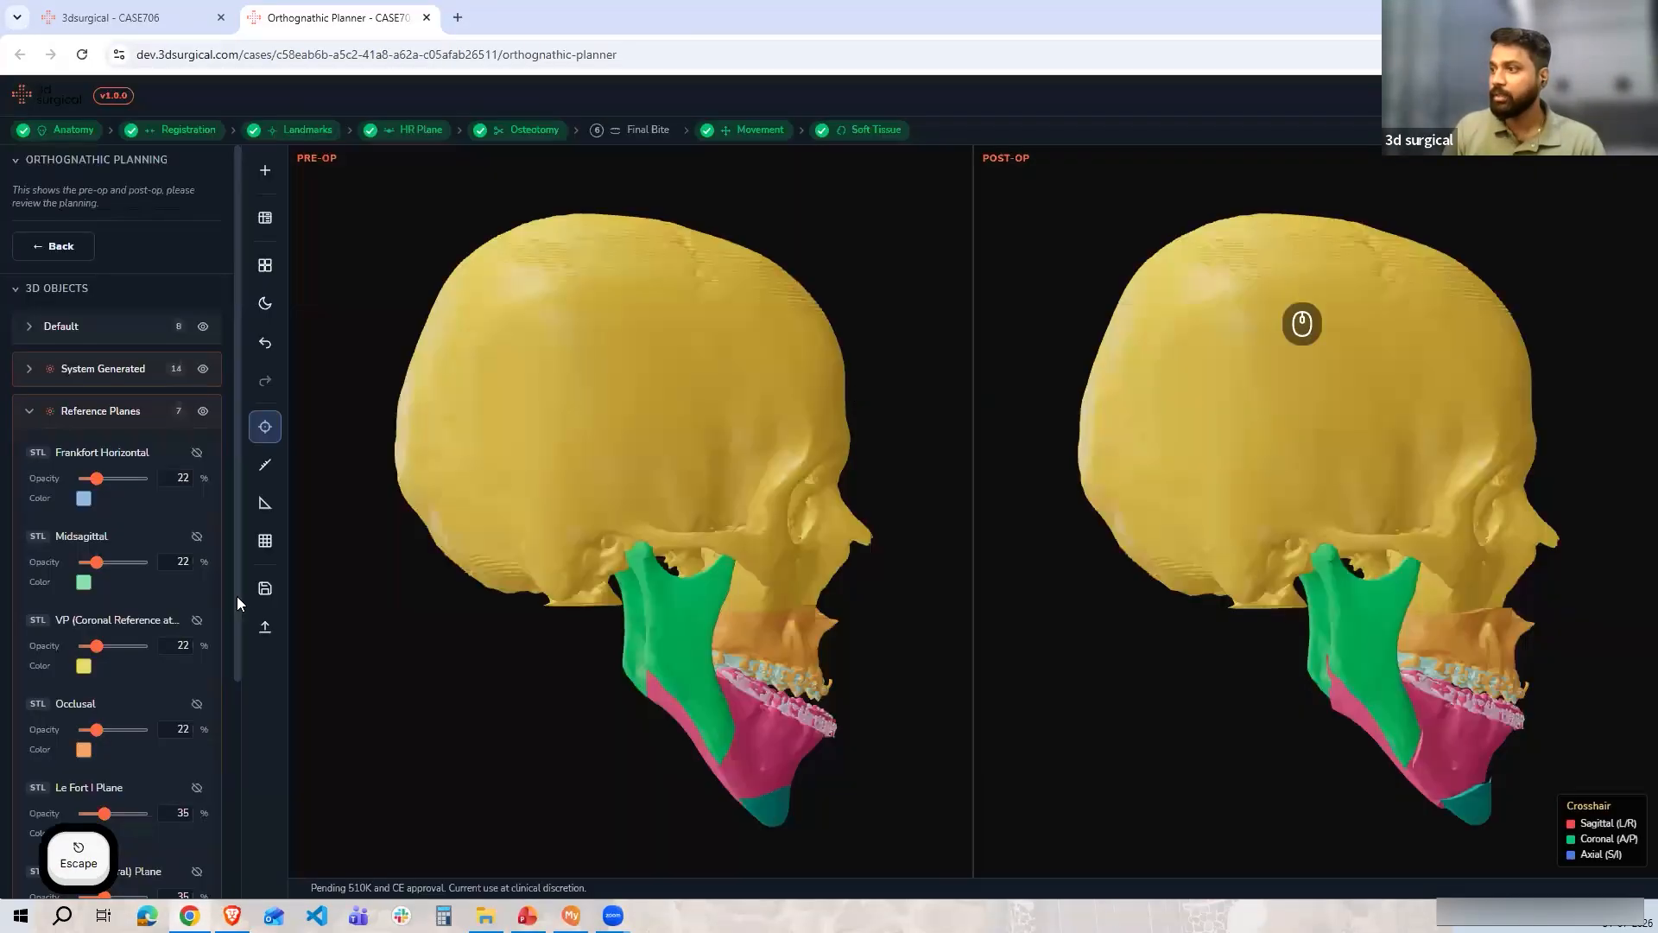
Open the Objects STL export dialog, review the listed objects without exporting, and return to the presentation
left_click(265, 633)
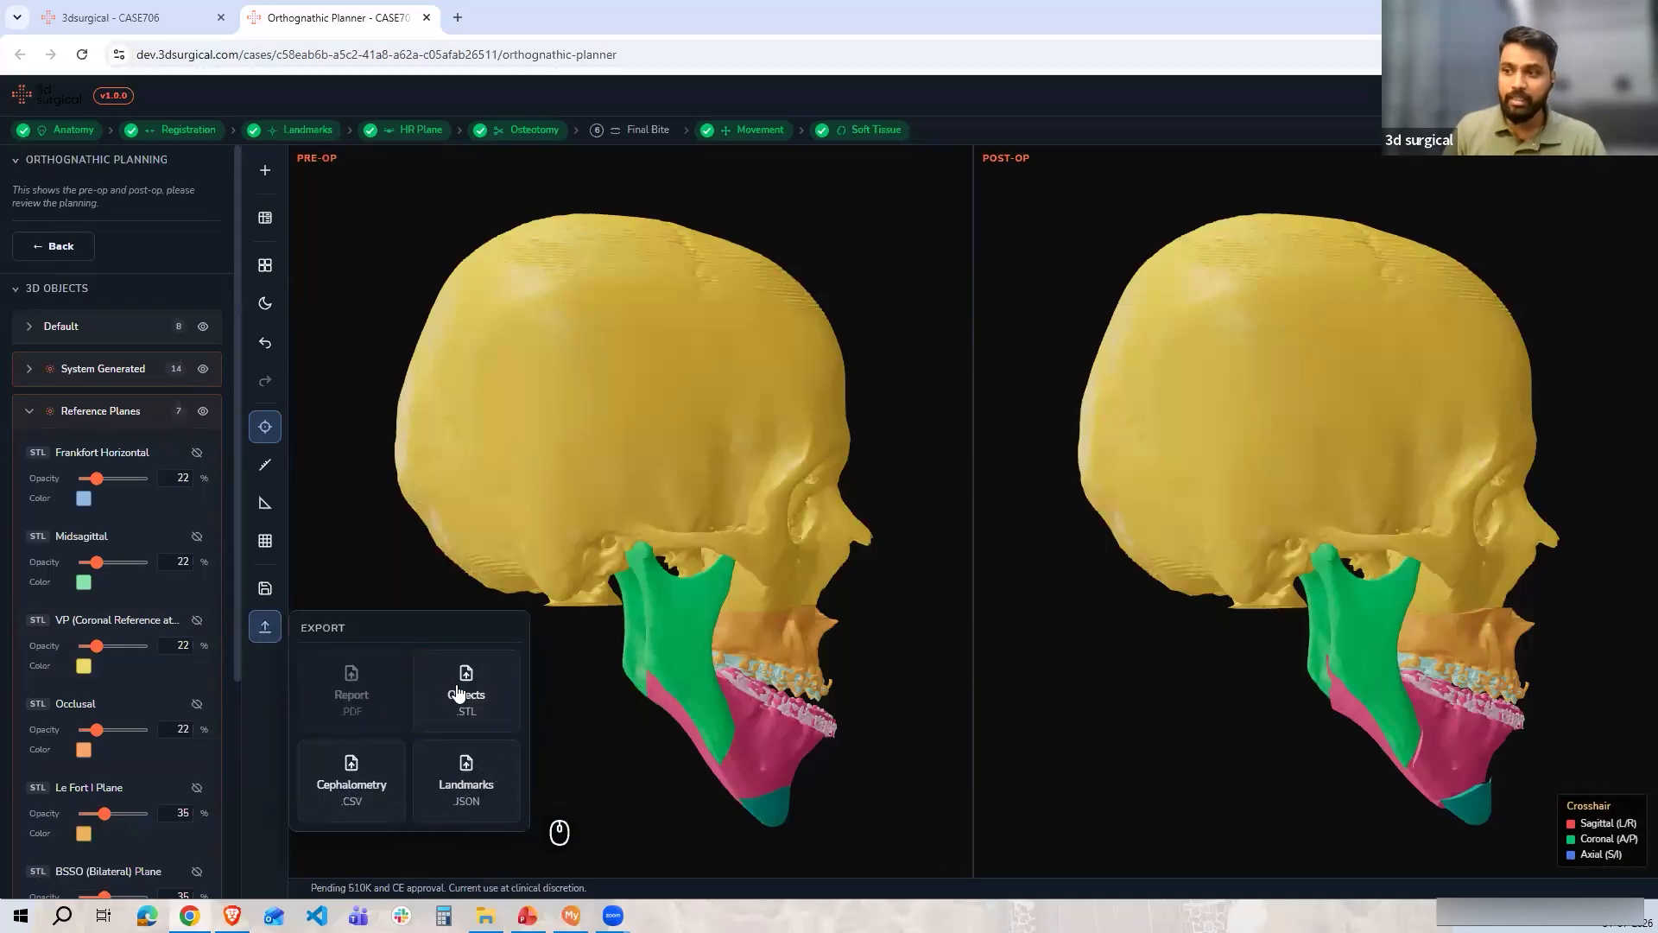
left_click(486, 696)
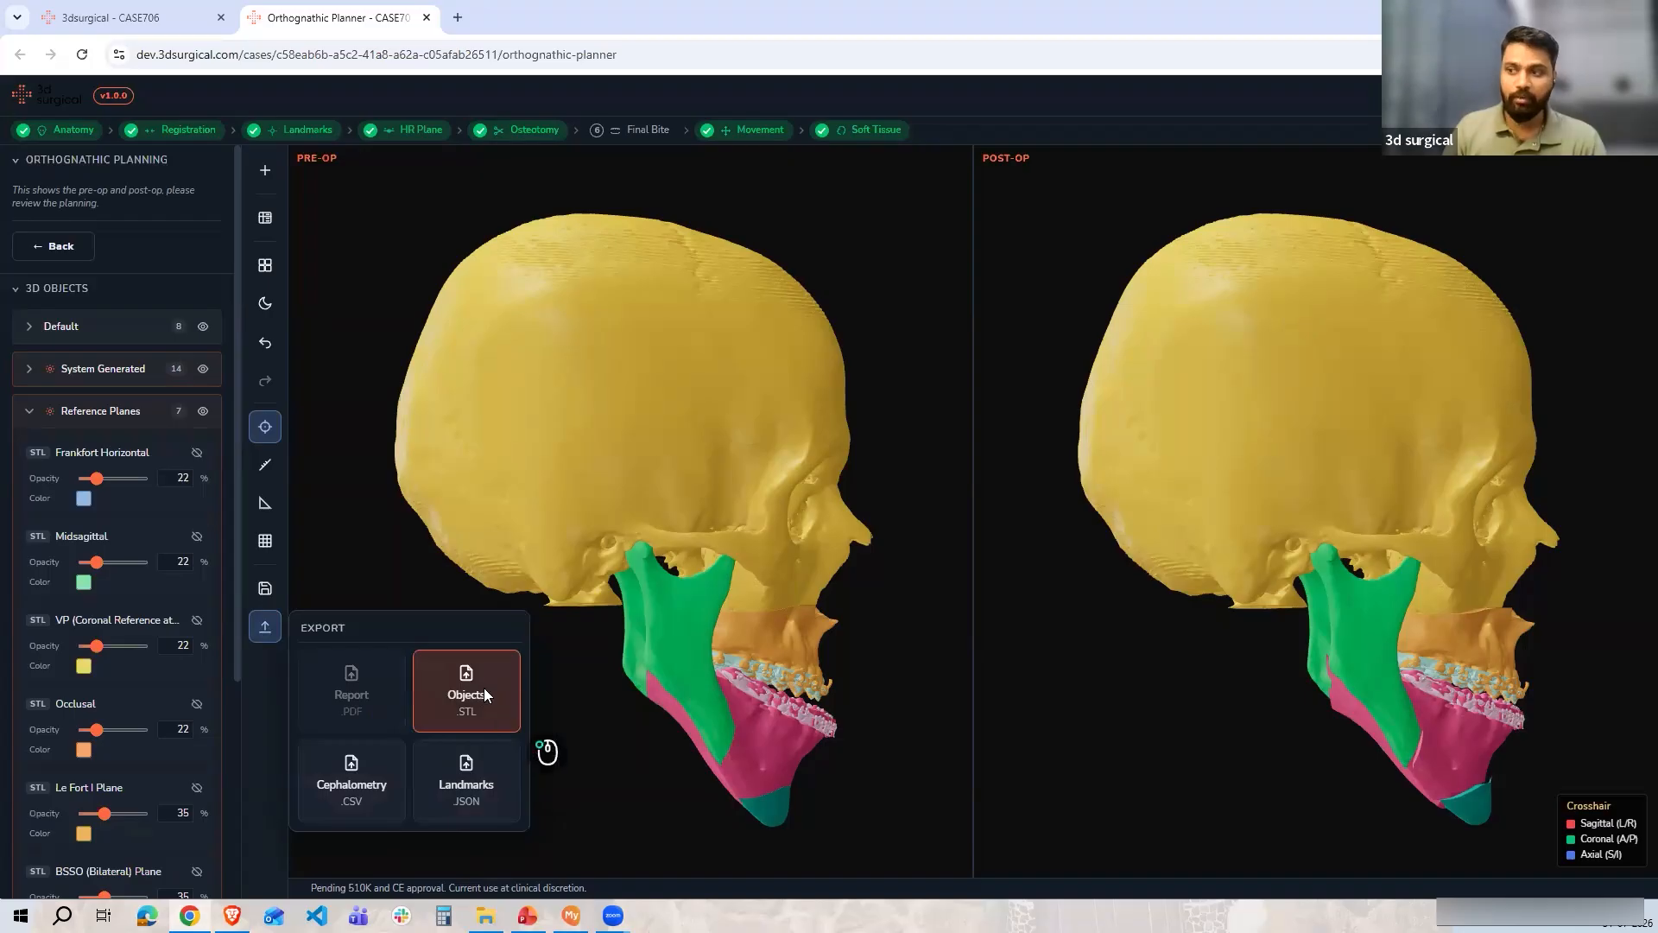
left_click(485, 692)
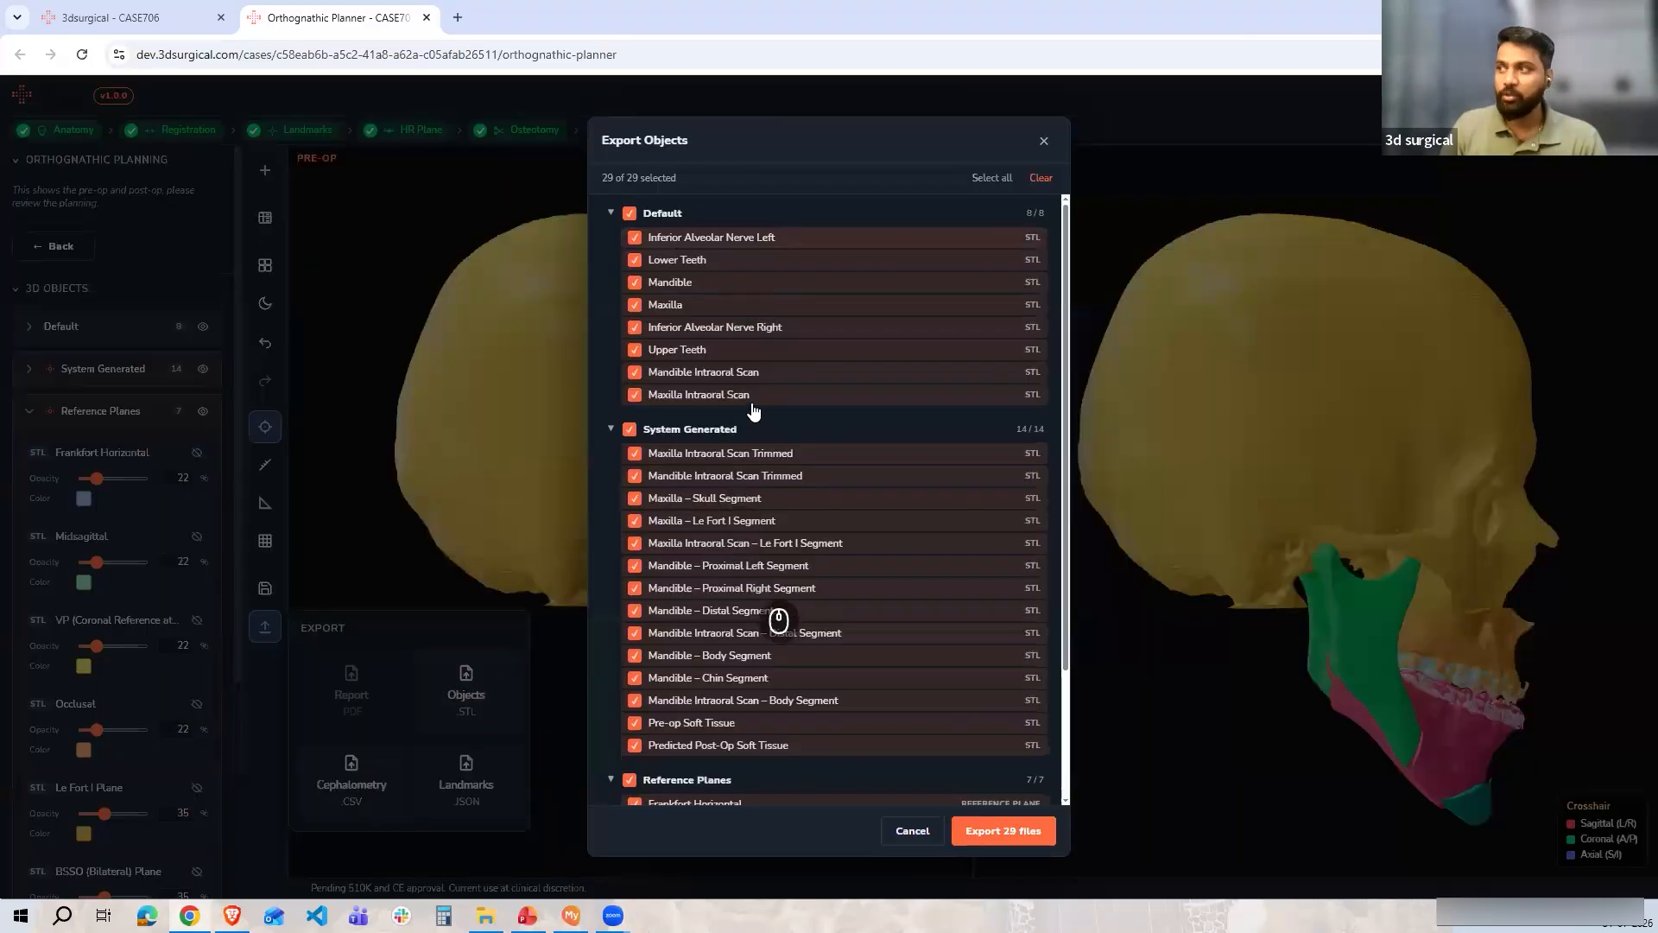
scroll(829, 656, "down", 2)
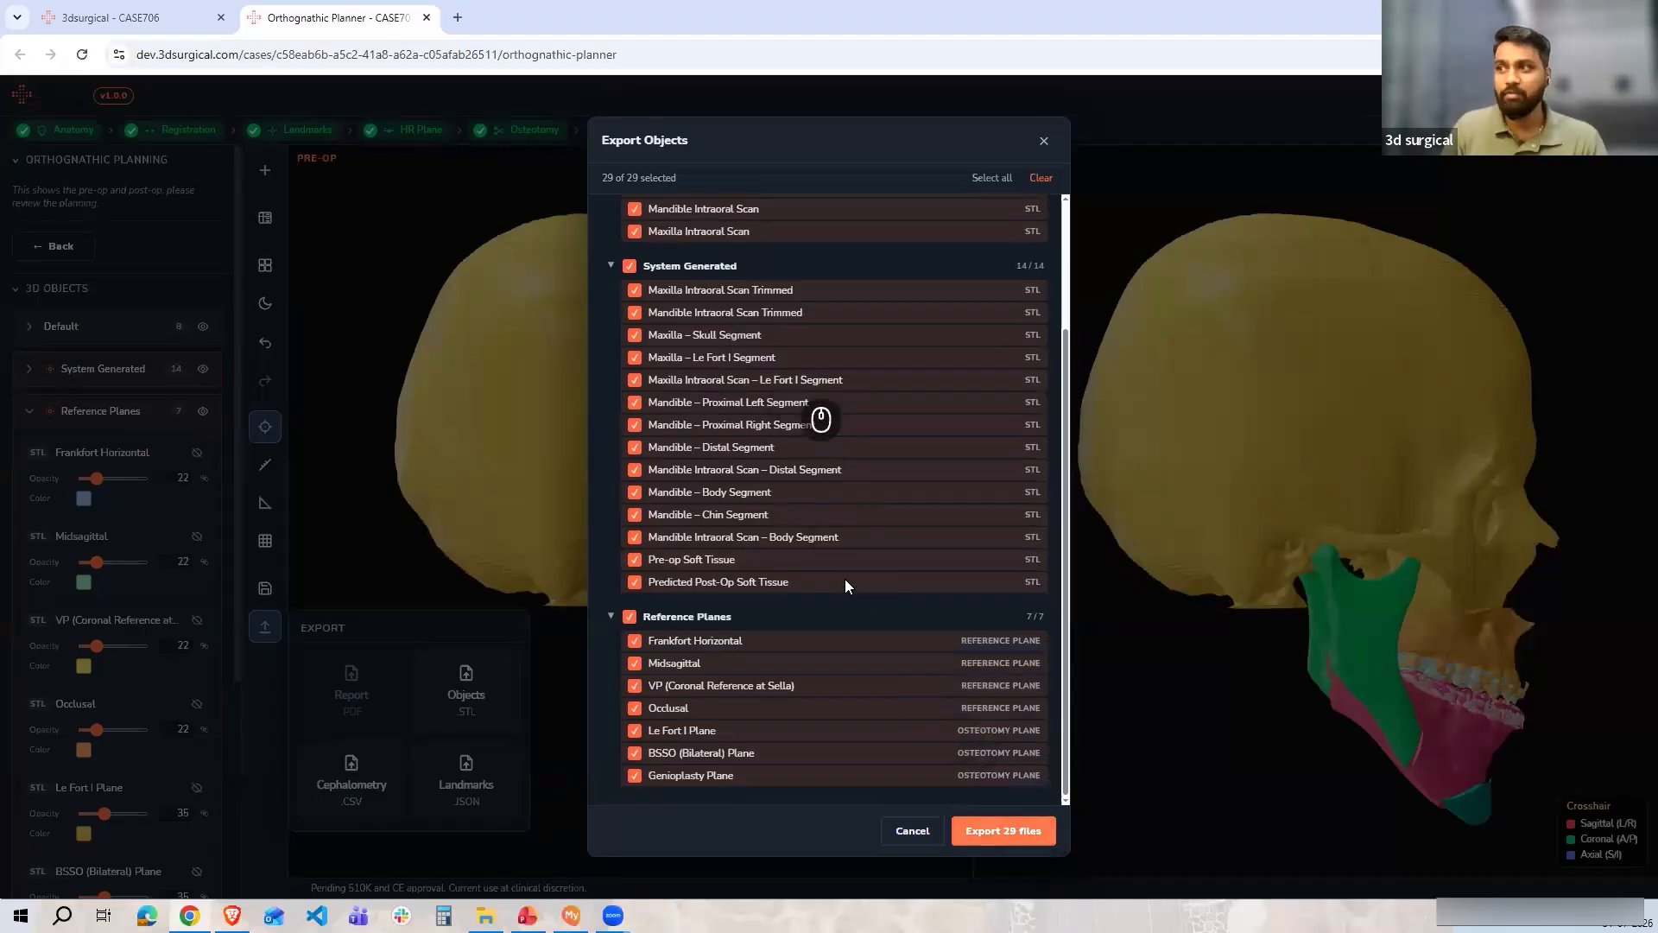
scroll(849, 594, "up", 2)
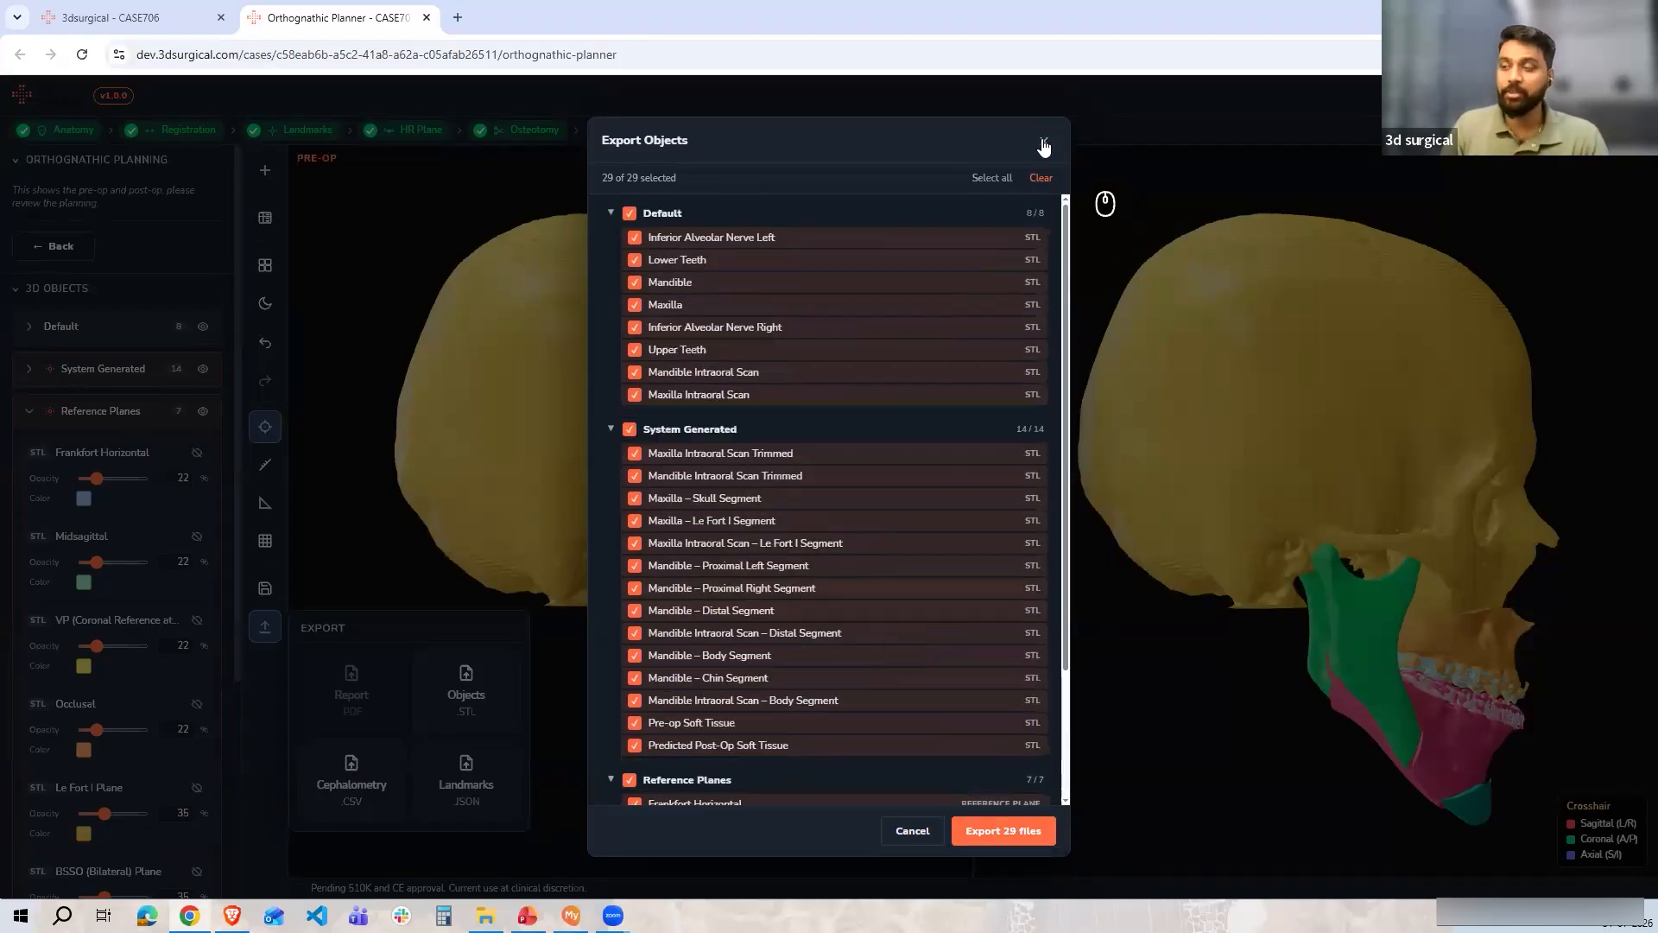
key("Escape")
key("alt+Tab")
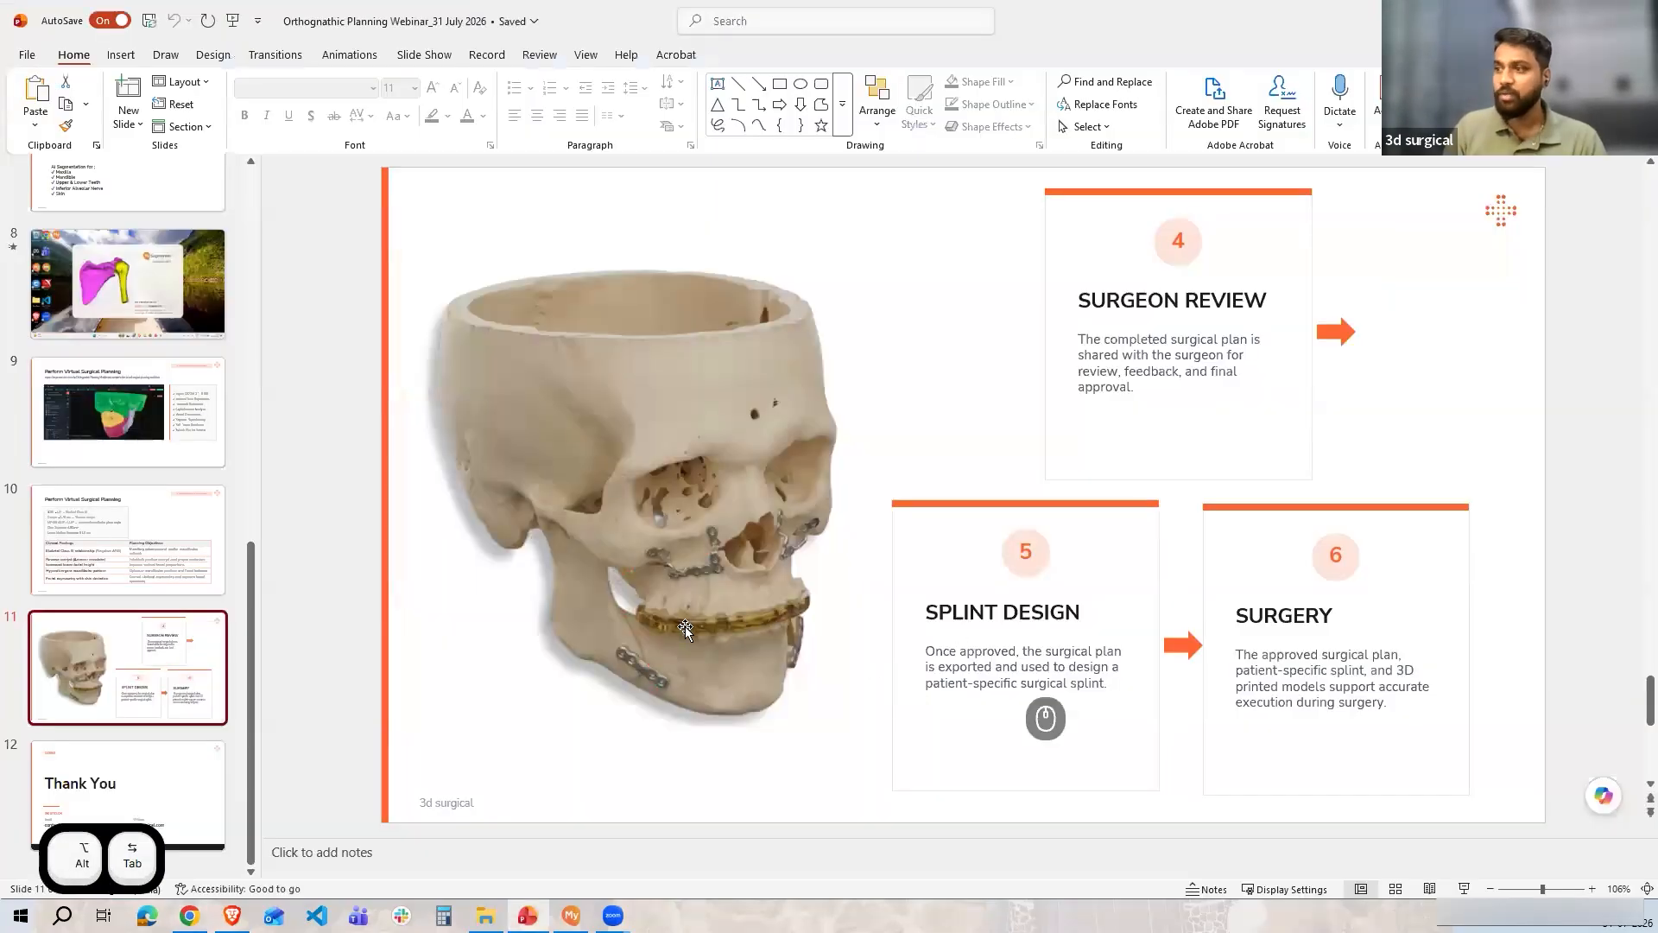